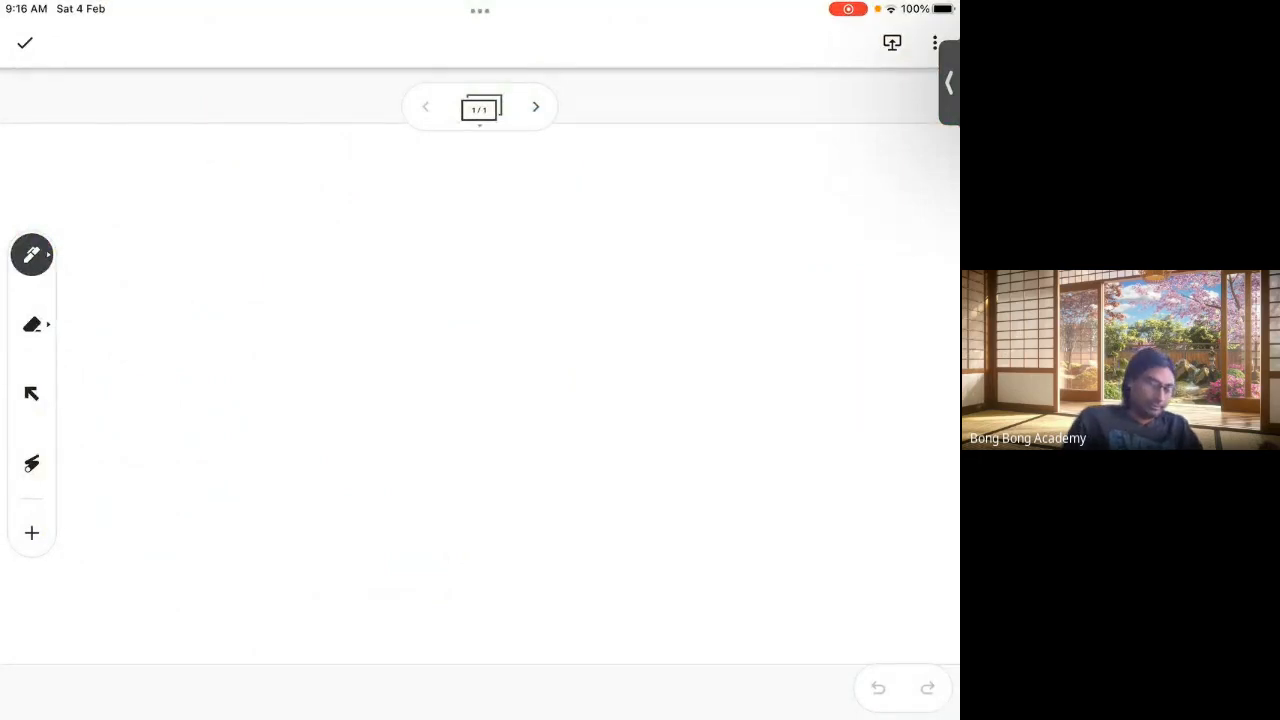
Step: Draw the chart's cross of divider lines and write the Lookup and circled MD headings
drag(247, 210, 243, 258)
drag(492, 162, 491, 606)
mouse_move(99, 284)
mouse_down()
mouse_move(770, 258)
mouse_move(947, 267)
mouse_up()
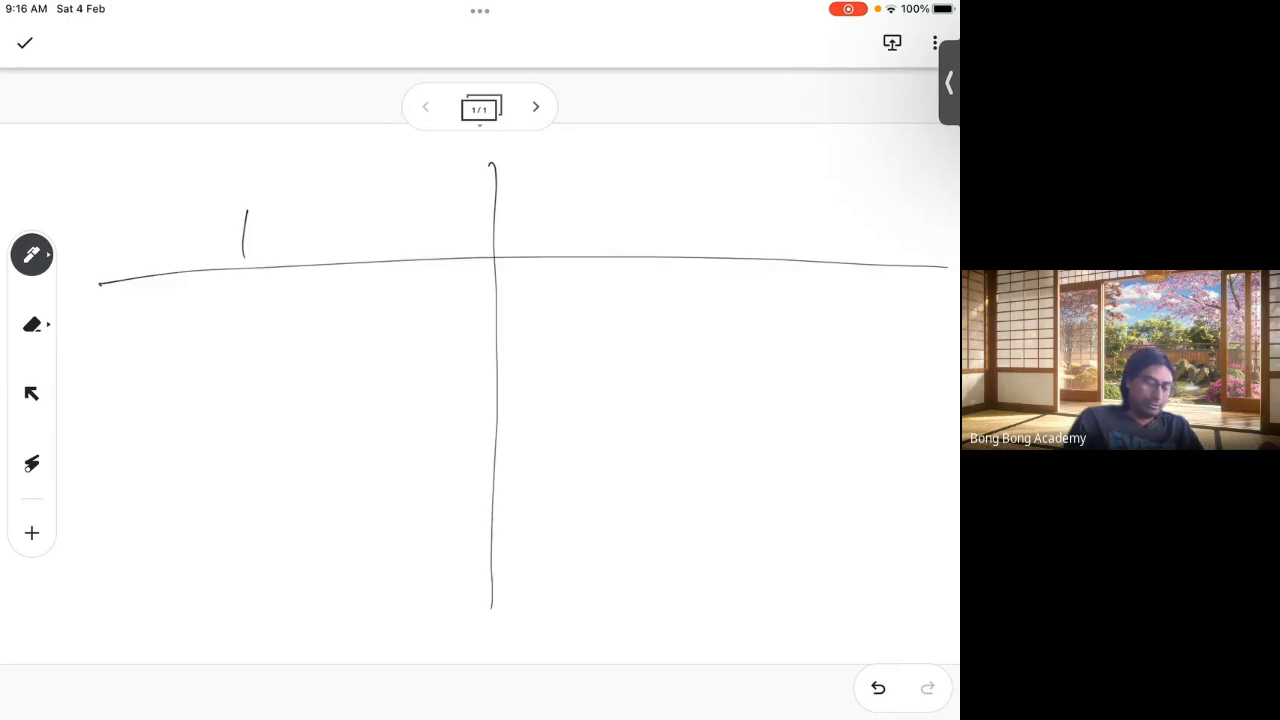
mouse_move(652, 216)
mouse_down()
mouse_move(690, 178)
mouse_move(692, 214)
mouse_up()
drag(712, 182, 706, 212)
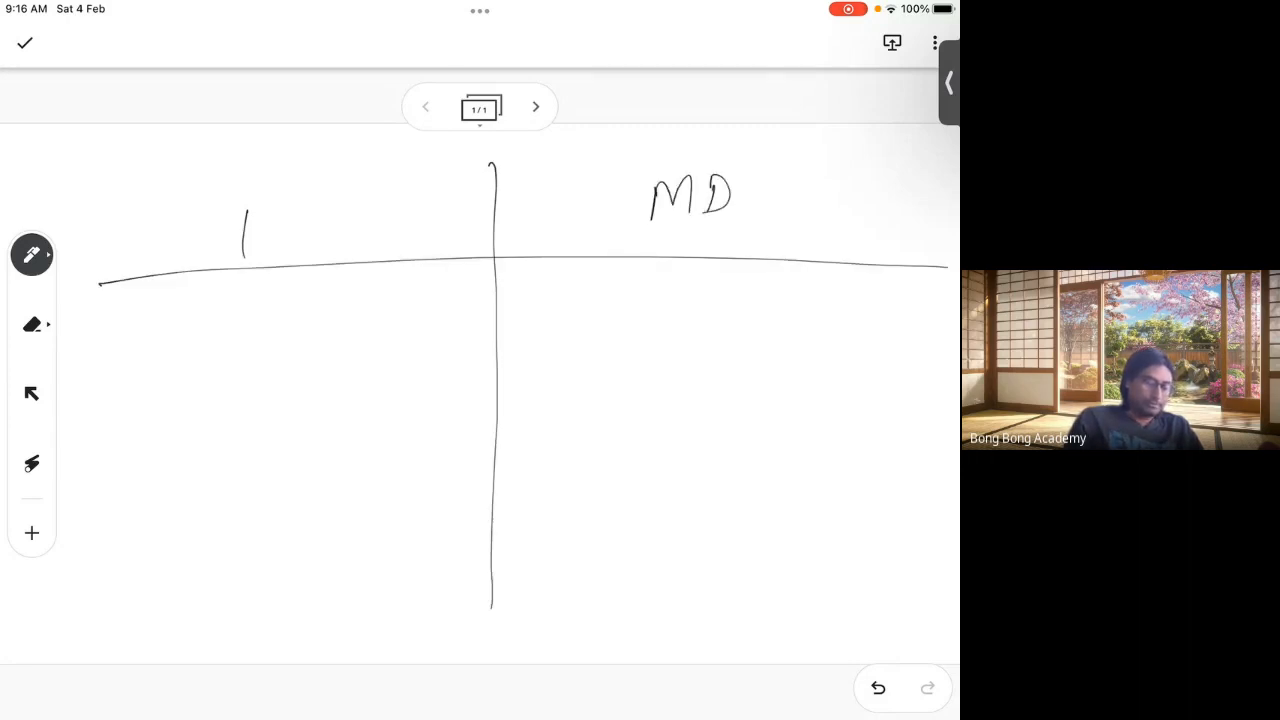
drag(745, 158, 766, 182)
drag(242, 258, 302, 230)
drag(312, 206, 312, 238)
mouse_move(320, 222)
mouse_down()
mouse_move(322, 238)
mouse_move(352, 226)
mouse_move(350, 264)
mouse_up()
drag(350, 222, 350, 232)
click(377, 226)
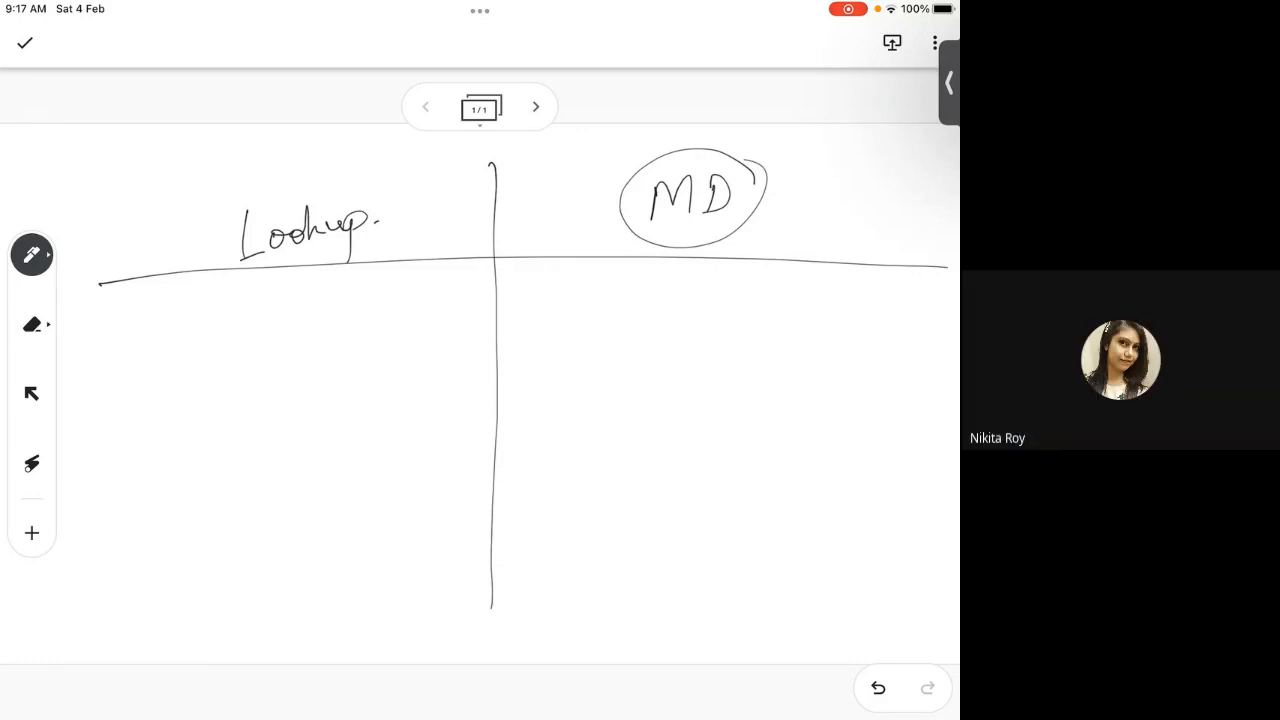
Step: Write SFID under the Lookup heading and underline it
drag(246, 293, 210, 332)
drag(259, 304, 253, 328)
mouse_move(252, 307)
mouse_down()
mouse_move(277, 291)
mouse_move(272, 308)
mouse_up()
mouse_move(304, 294)
mouse_down()
mouse_move(301, 320)
mouse_move(311, 302)
mouse_up()
drag(288, 324, 325, 322)
drag(325, 291, 330, 321)
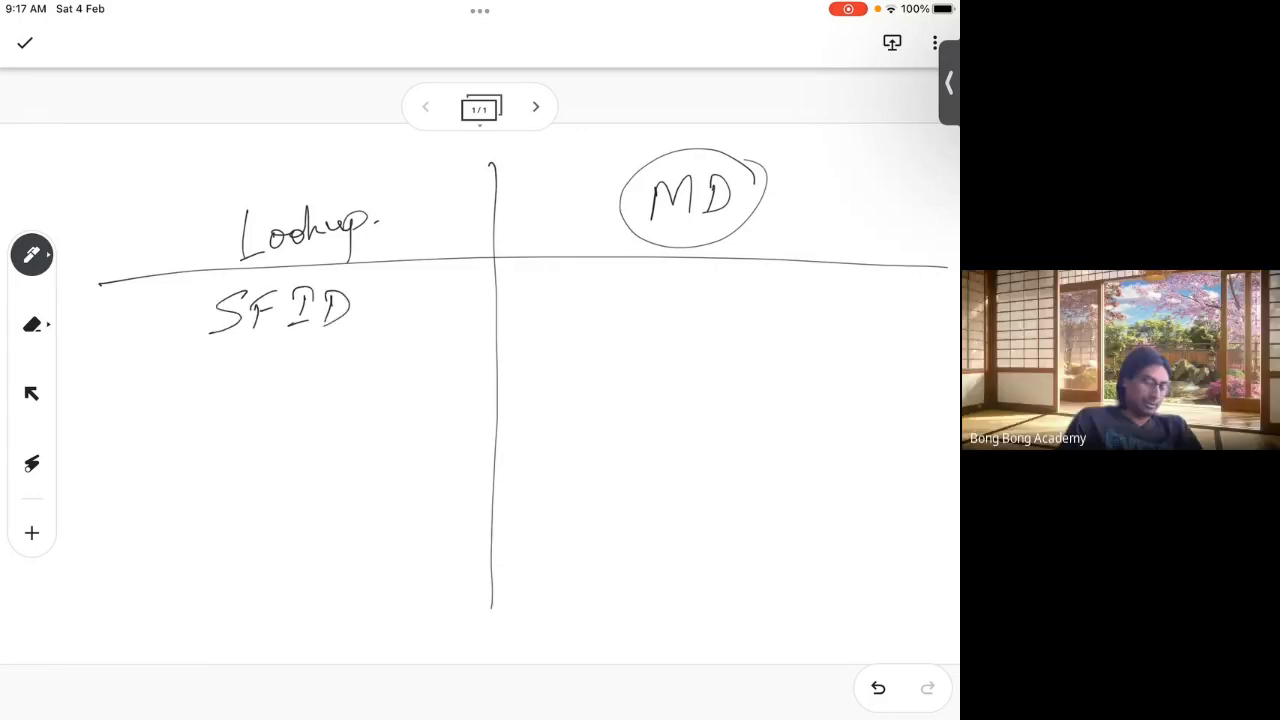
drag(188, 351, 361, 333)
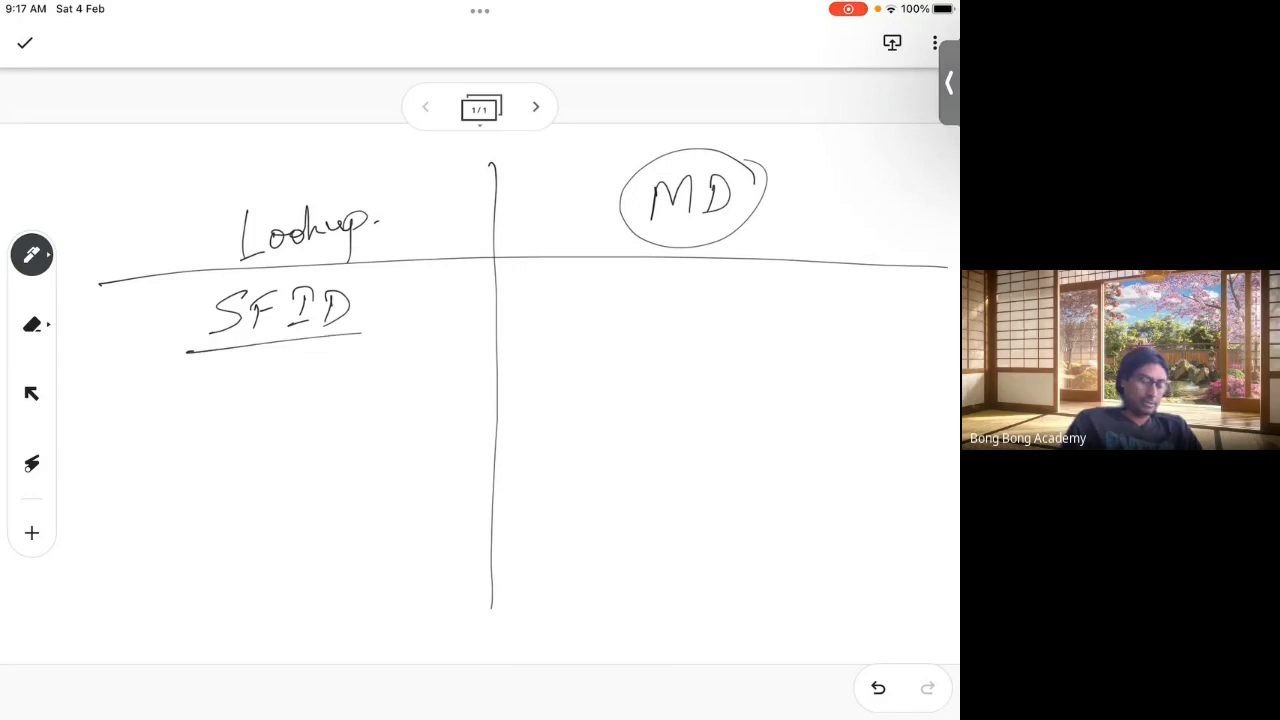
Step: Write SFID under the MD heading and underline it
drag(640, 286, 610, 314)
drag(652, 288, 649, 314)
mouse_move(648, 287)
mouse_down()
mouse_move(672, 280)
mouse_move(670, 299)
mouse_up()
drag(694, 289, 700, 308)
drag(688, 286, 708, 280)
drag(719, 287, 714, 314)
drag(579, 340, 774, 322)
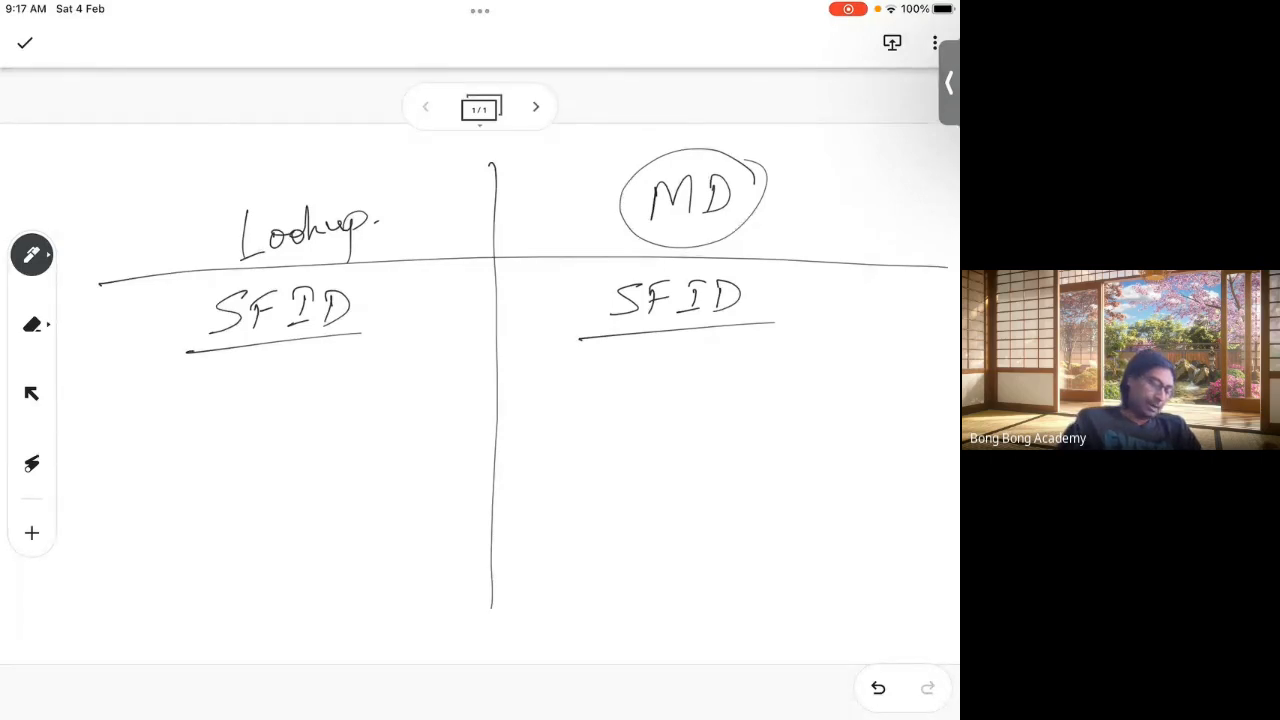
Step: Write Mandatory in both columns, crossed under Lookup and ticked under MD
mouse_move(171, 402)
mouse_down()
mouse_move(236, 396)
mouse_move(272, 358)
mouse_move(284, 398)
mouse_move(330, 386)
mouse_move(340, 416)
mouse_up()
drag(376, 366, 410, 396)
drag(394, 368, 358, 412)
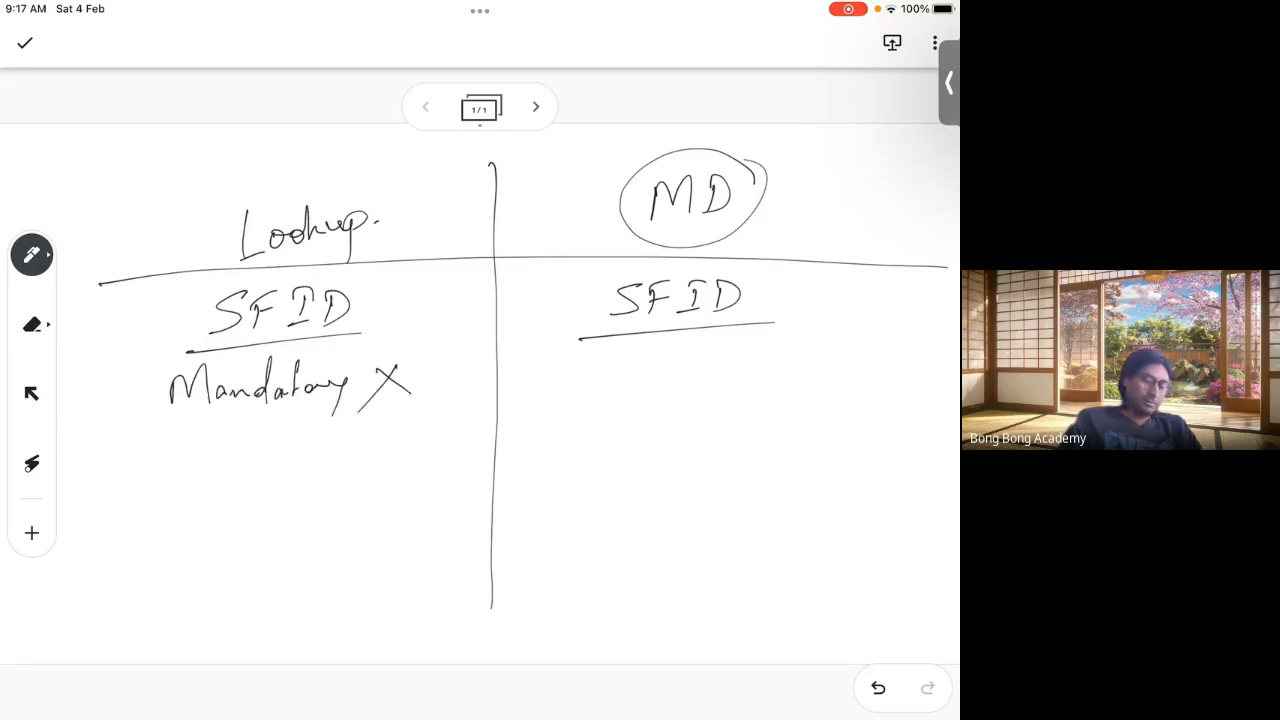
mouse_move(598, 384)
mouse_down()
mouse_move(640, 352)
mouse_move(668, 378)
mouse_move(692, 372)
mouse_move(712, 336)
mouse_move(752, 336)
mouse_move(780, 372)
mouse_move(808, 362)
mouse_move(778, 404)
mouse_up()
mouse_move(842, 352)
mouse_down()
mouse_move(856, 374)
mouse_move(932, 322)
mouse_up()
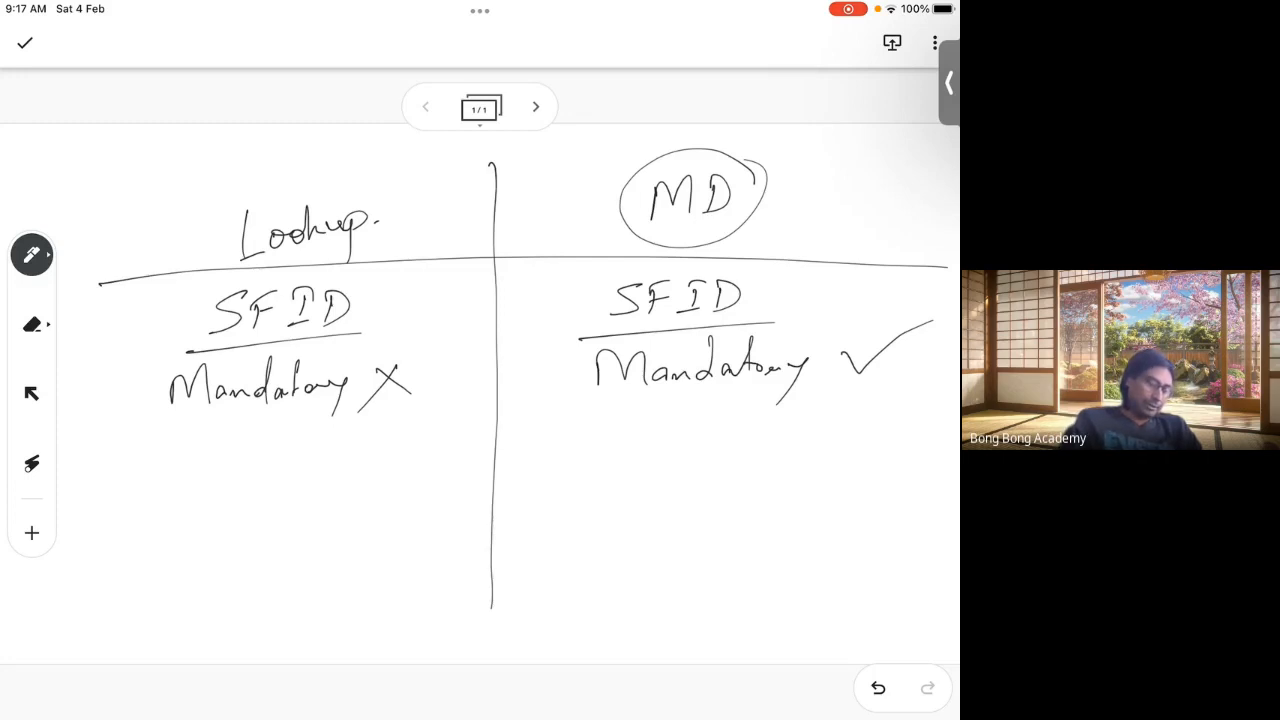
Step: Write Owner in both columns, boxed under Lookup and crossed out under MD
mouse_move(209, 446)
mouse_down()
mouse_move(196, 453)
mouse_move(205, 439)
mouse_up()
mouse_move(229, 448)
mouse_down()
mouse_move(229, 459)
mouse_move(252, 447)
mouse_up()
drag(258, 447, 271, 458)
drag(278, 450, 305, 447)
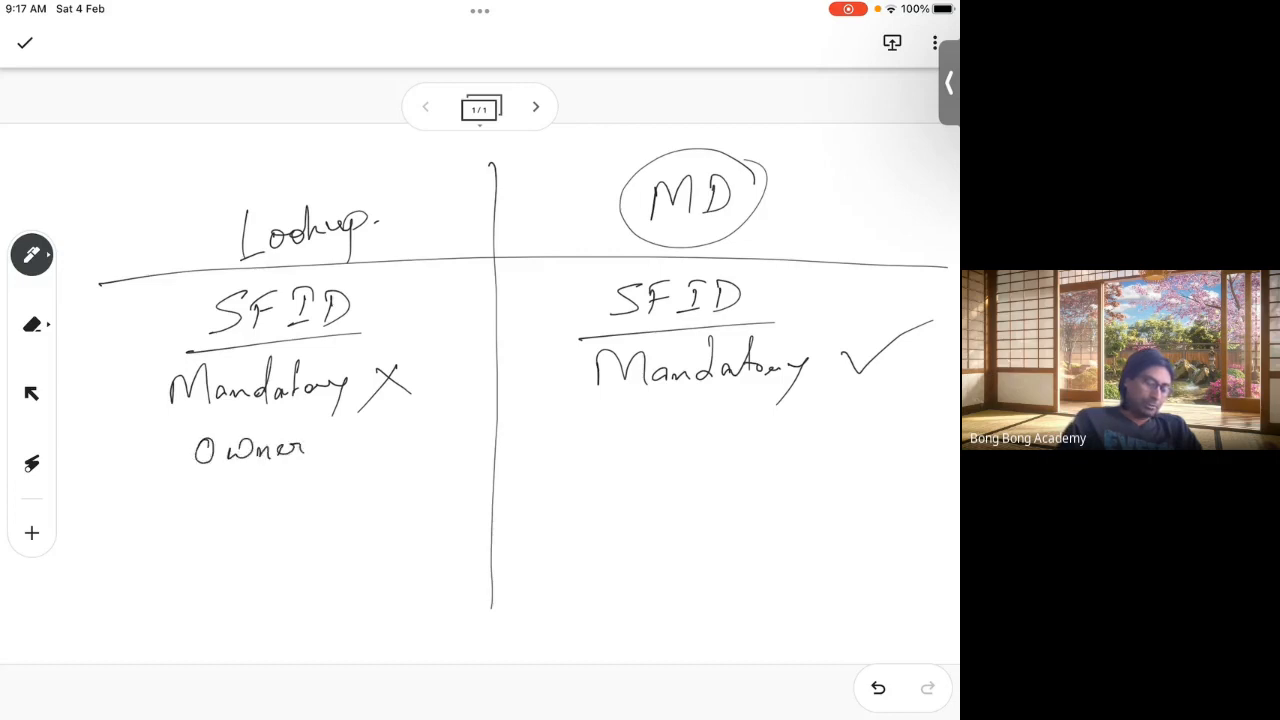
mouse_move(184, 478)
mouse_down()
mouse_move(316, 466)
mouse_move(204, 430)
mouse_move(174, 477)
mouse_up()
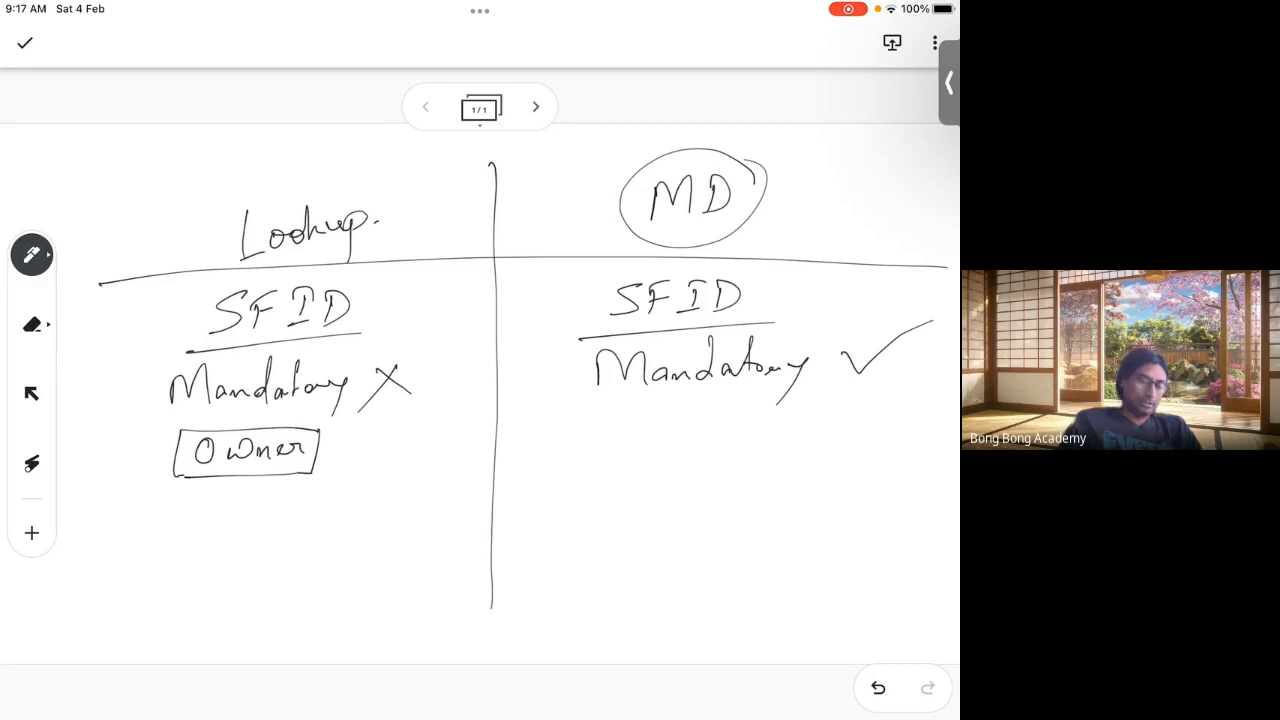
mouse_move(615, 424)
mouse_down()
mouse_move(703, 428)
mouse_move(699, 466)
mouse_up()
drag(702, 404, 612, 477)
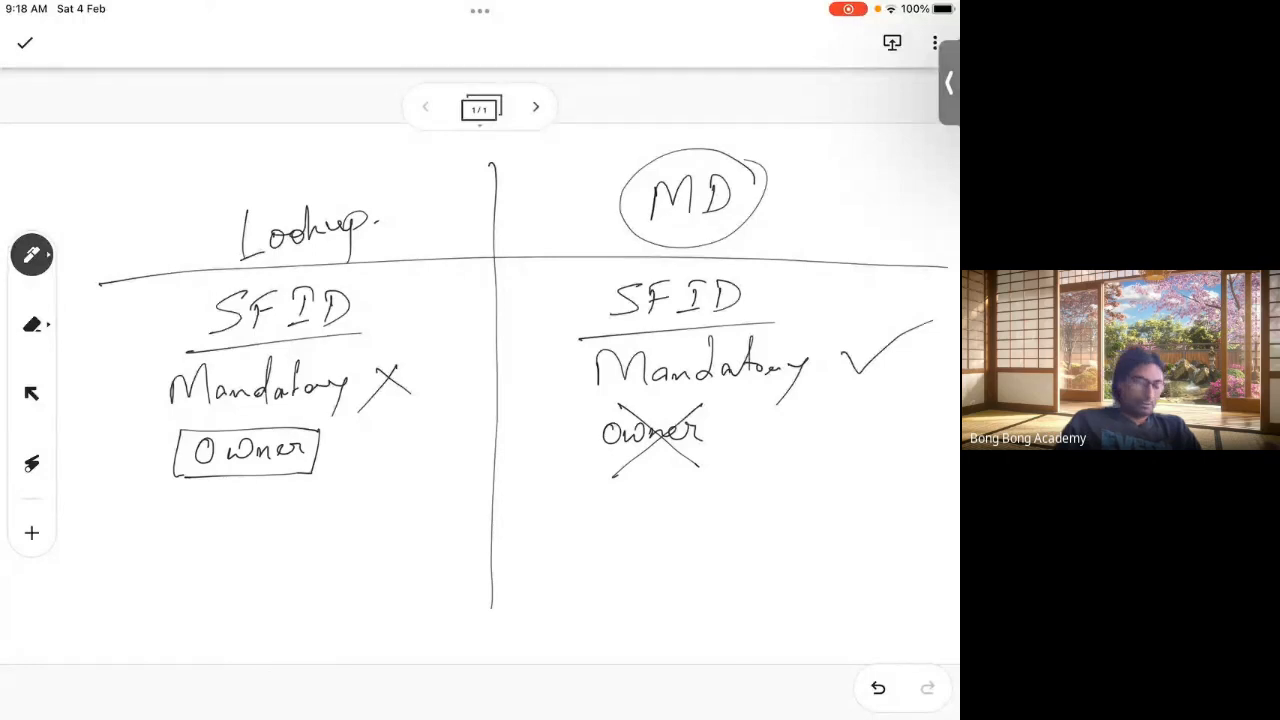
Step: Write SO, CO under Lookup and CO under MD, and tick both headings
mouse_move(171, 500)
mouse_down()
mouse_move(138, 526)
mouse_move(184, 505)
mouse_move(208, 534)
mouse_up()
drag(283, 505, 276, 522)
drag(312, 503, 314, 500)
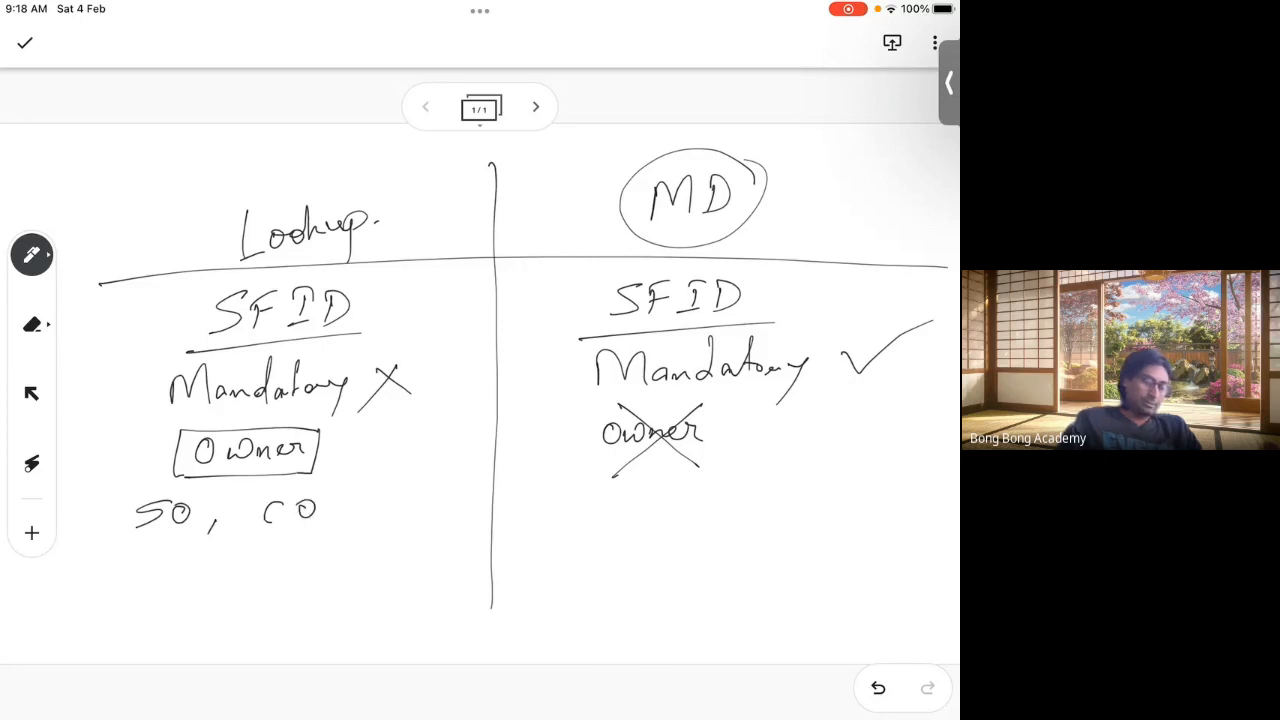
mouse_move(653, 489)
mouse_down()
mouse_move(660, 513)
mouse_move(684, 488)
mouse_up()
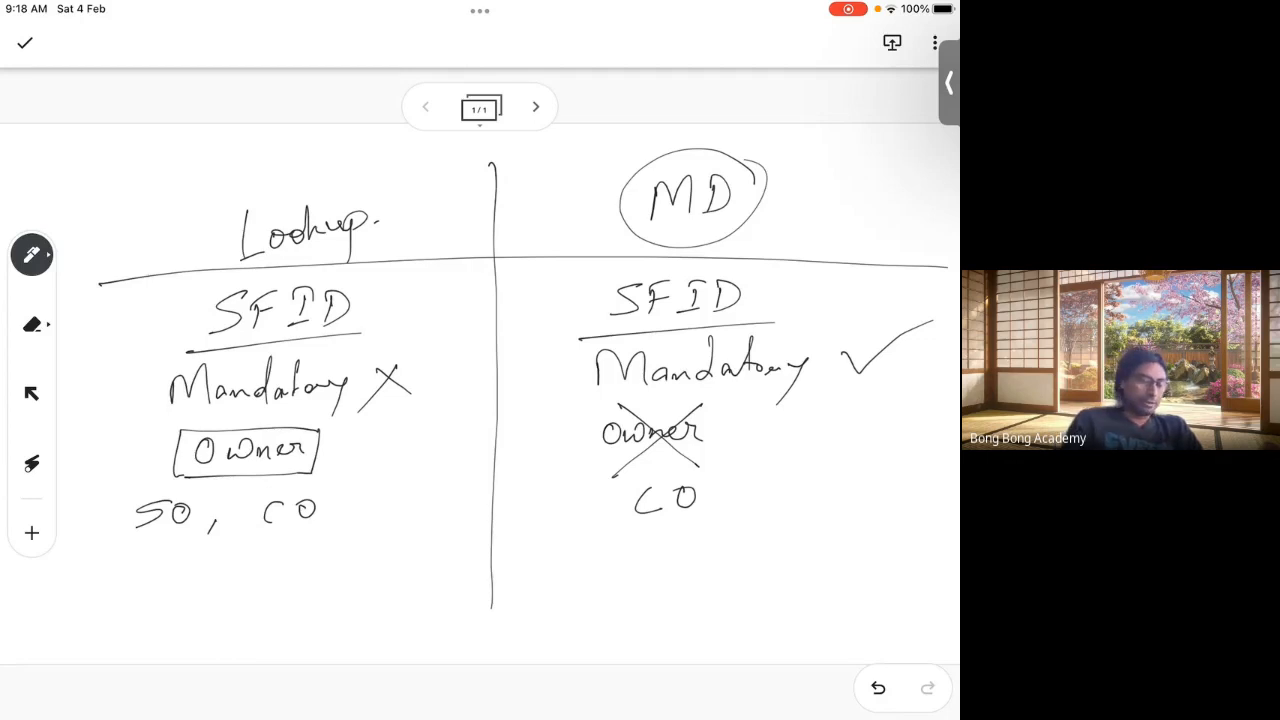
drag(287, 152, 345, 128)
drag(796, 166, 856, 154)
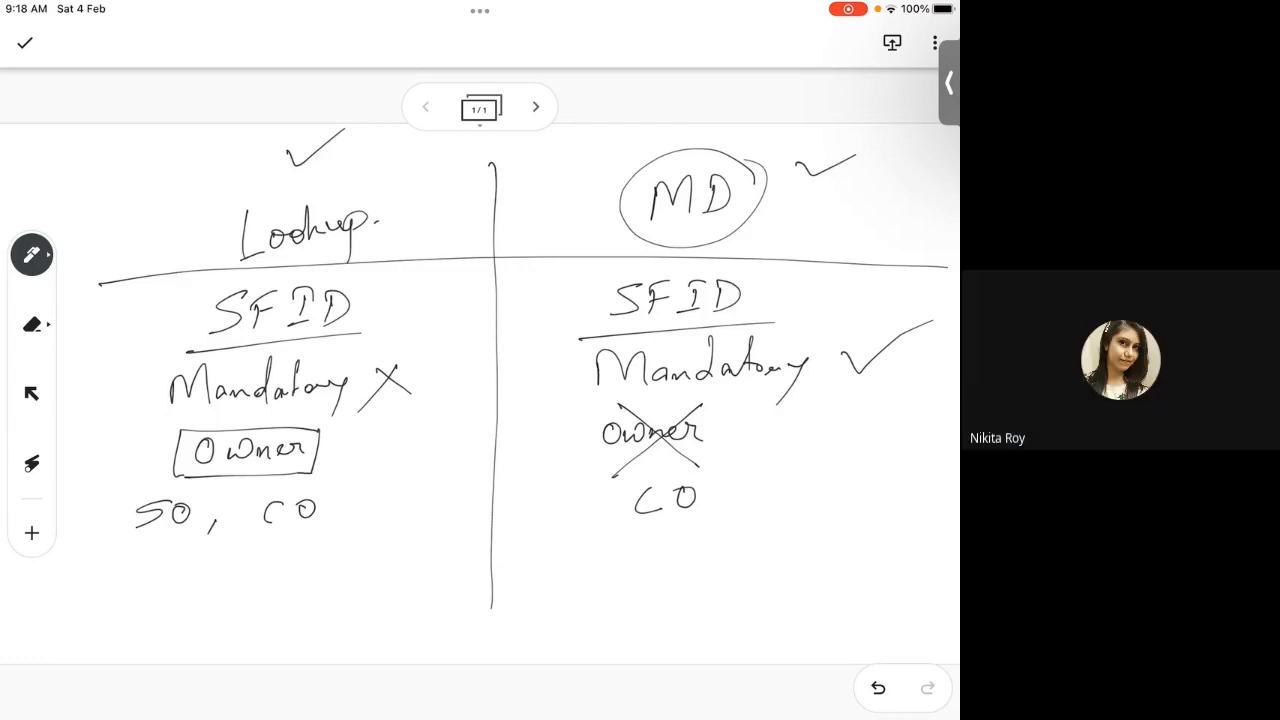
Step: Write Child at the bottom of the Lookup and MD columns
mouse_move(218, 566)
mouse_down()
mouse_move(210, 602)
mouse_move(280, 600)
mouse_move(314, 542)
mouse_up()
mouse_move(650, 544)
mouse_down()
mouse_move(624, 556)
mouse_move(640, 596)
mouse_up()
mouse_move(672, 530)
mouse_down()
mouse_move(662, 598)
mouse_move(690, 590)
mouse_up()
drag(716, 528, 718, 592)
mouse_move(746, 582)
mouse_down()
mouse_move(760, 532)
mouse_move(747, 590)
mouse_up()
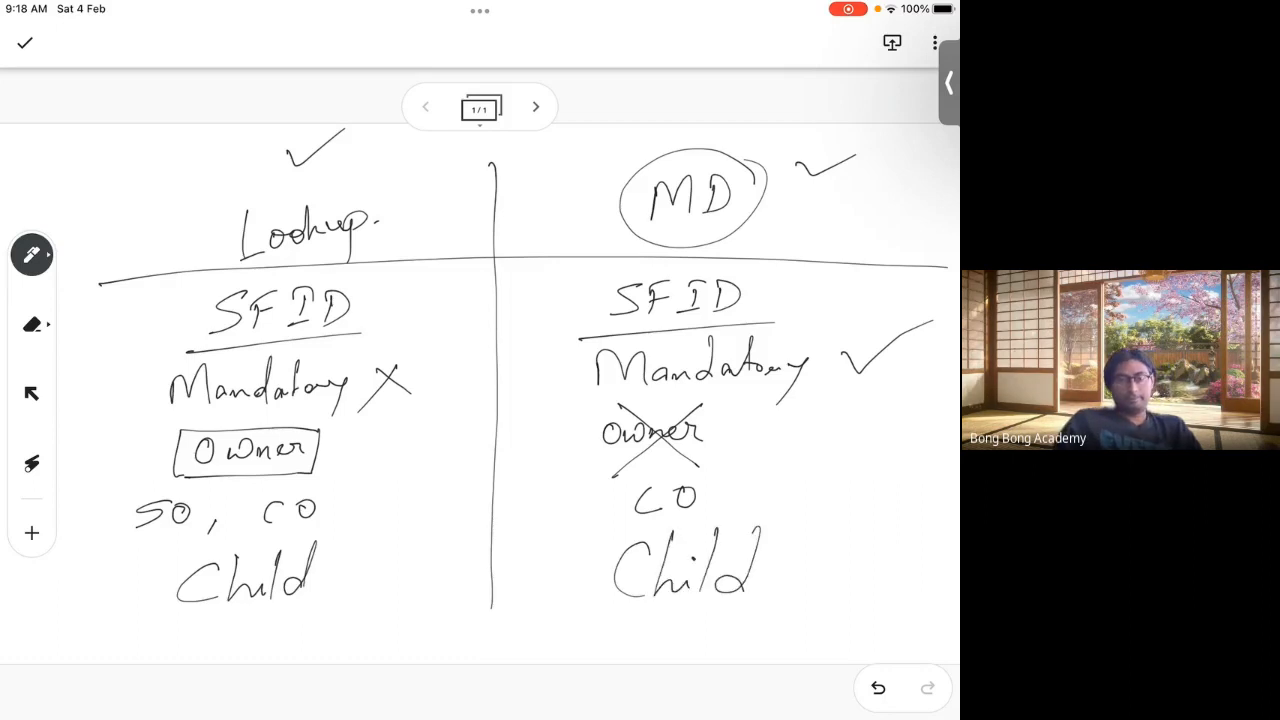
Step: Add page 2 with a new Lookup vs MD chart and a circled 2 under MD
click(535, 106)
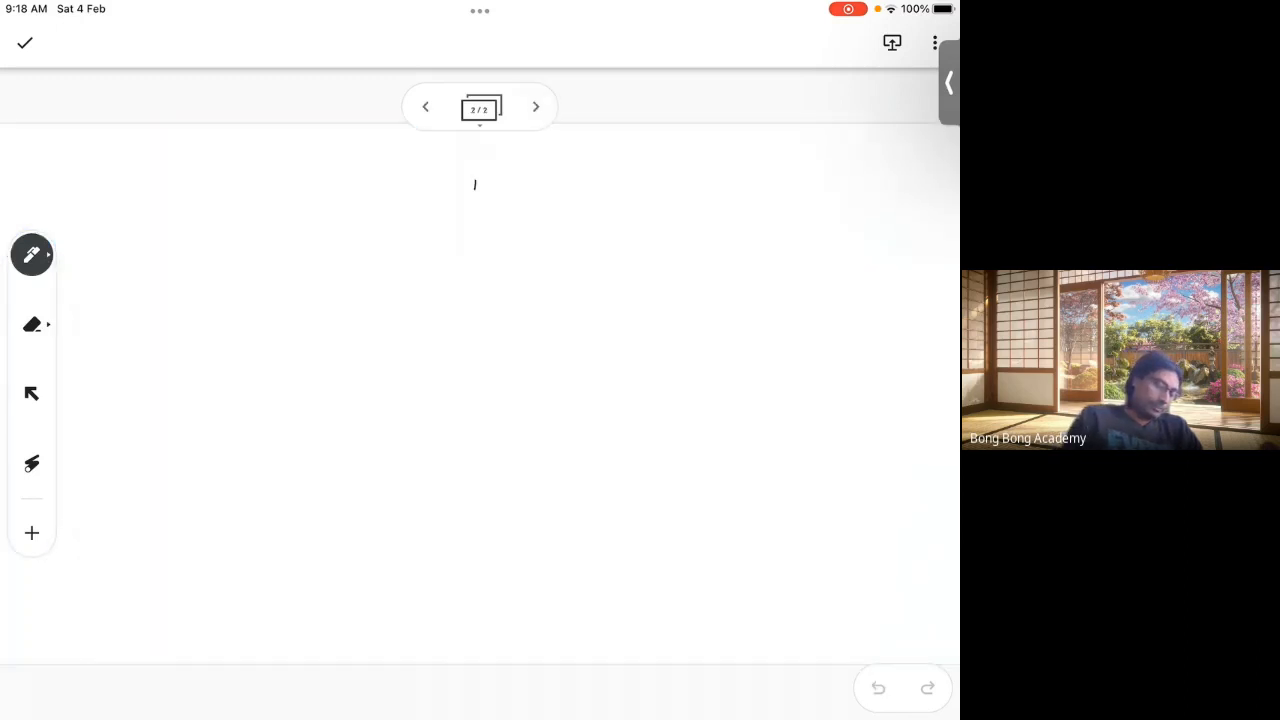
drag(475, 184, 440, 628)
drag(114, 260, 945, 247)
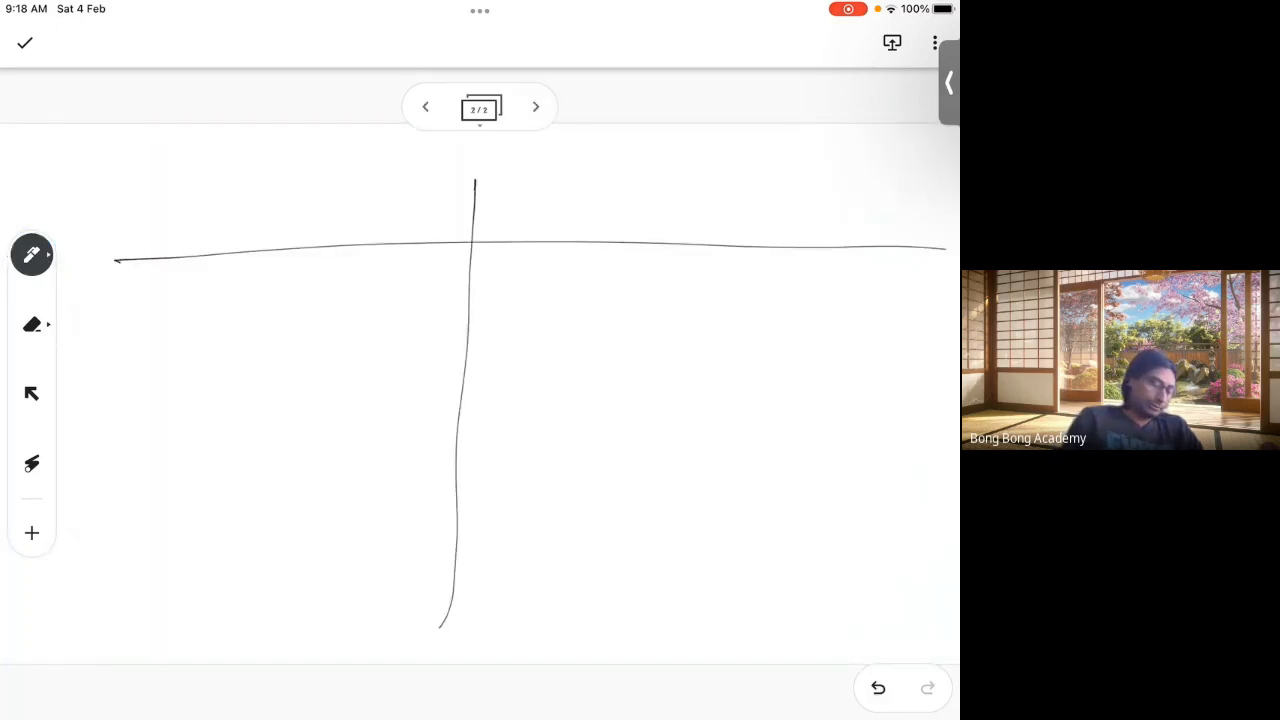
mouse_move(202, 186)
mouse_down()
mouse_move(222, 212)
mouse_move(308, 190)
mouse_move(320, 200)
mouse_up()
mouse_move(626, 168)
mouse_down()
mouse_move(622, 184)
mouse_move(678, 200)
mouse_up()
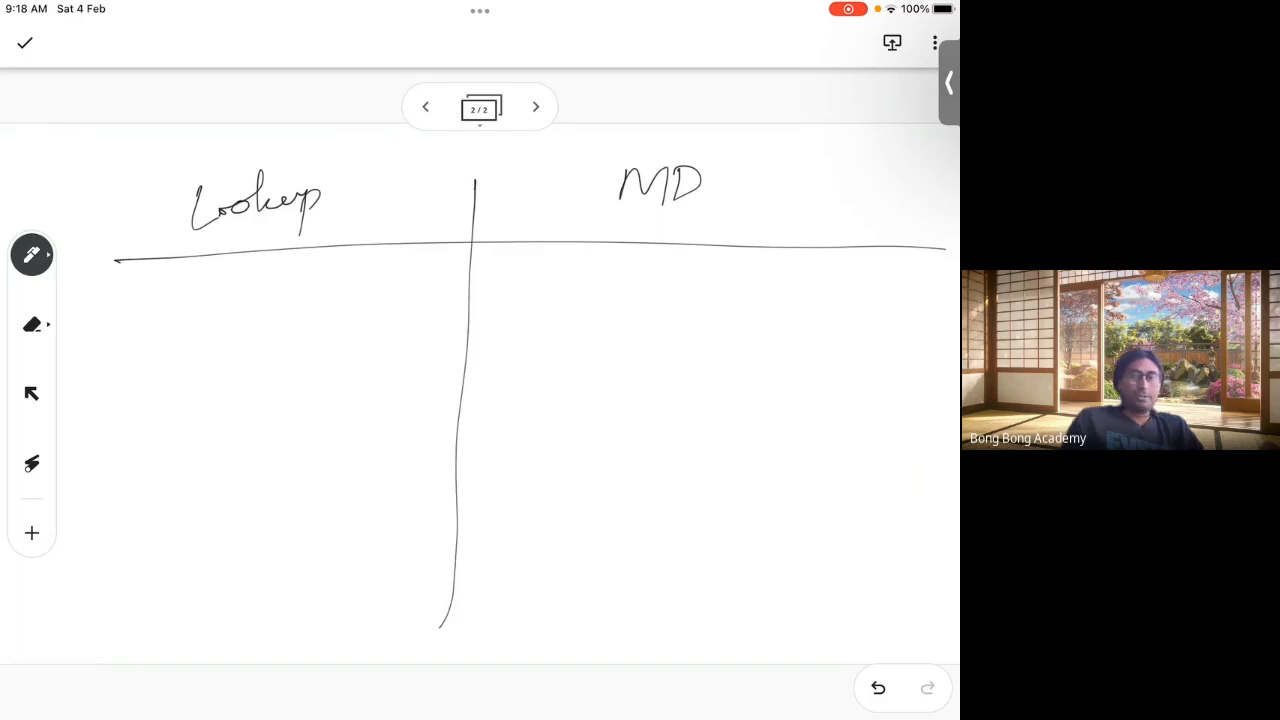
mouse_move(596, 282)
mouse_down()
mouse_move(610, 306)
mouse_move(626, 305)
mouse_move(620, 262)
mouse_move(638, 312)
mouse_up()
drag(624, 262, 638, 316)
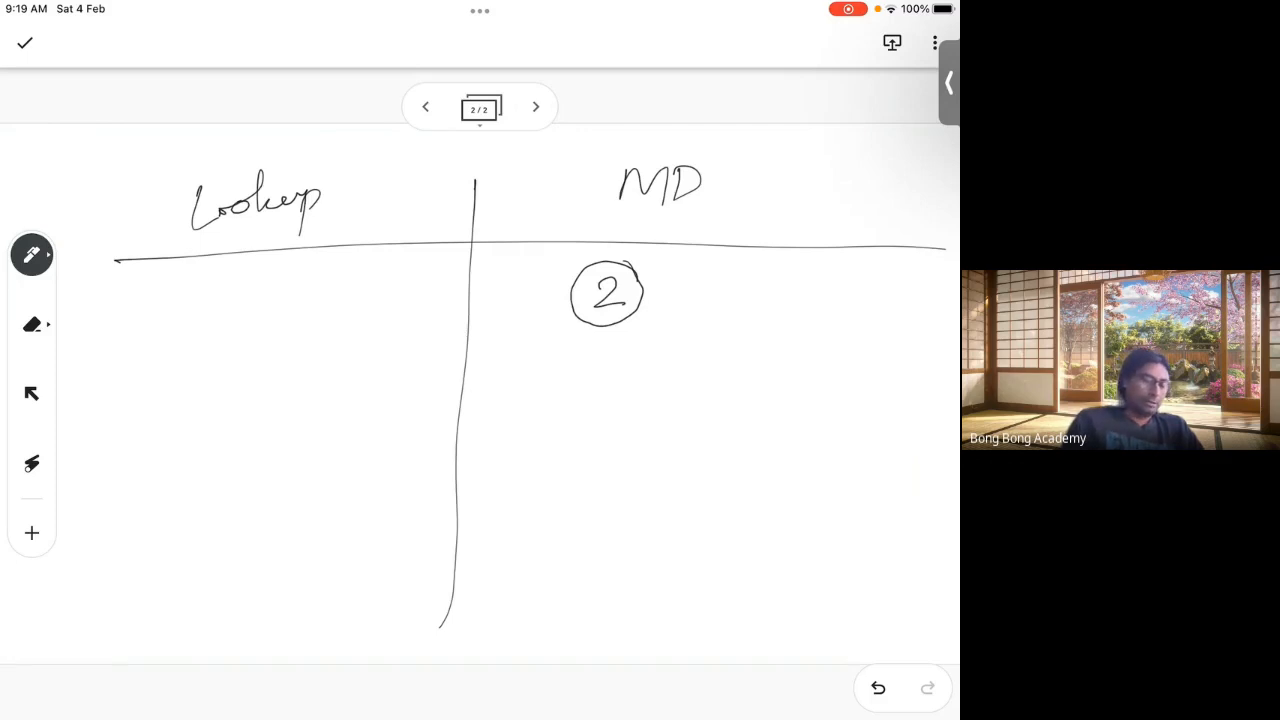
Step: Write the list [0,1,2] beside the circled 2 and circle its 2
mouse_move(731, 266)
mouse_down()
mouse_move(727, 322)
mouse_move(744, 287)
mouse_move(771, 306)
mouse_up()
drag(788, 302, 784, 314)
drag(799, 289, 822, 305)
mouse_move(824, 264)
mouse_down()
mouse_move(846, 261)
mouse_move(816, 326)
mouse_up()
drag(740, 272, 812, 250)
drag(810, 280, 820, 268)
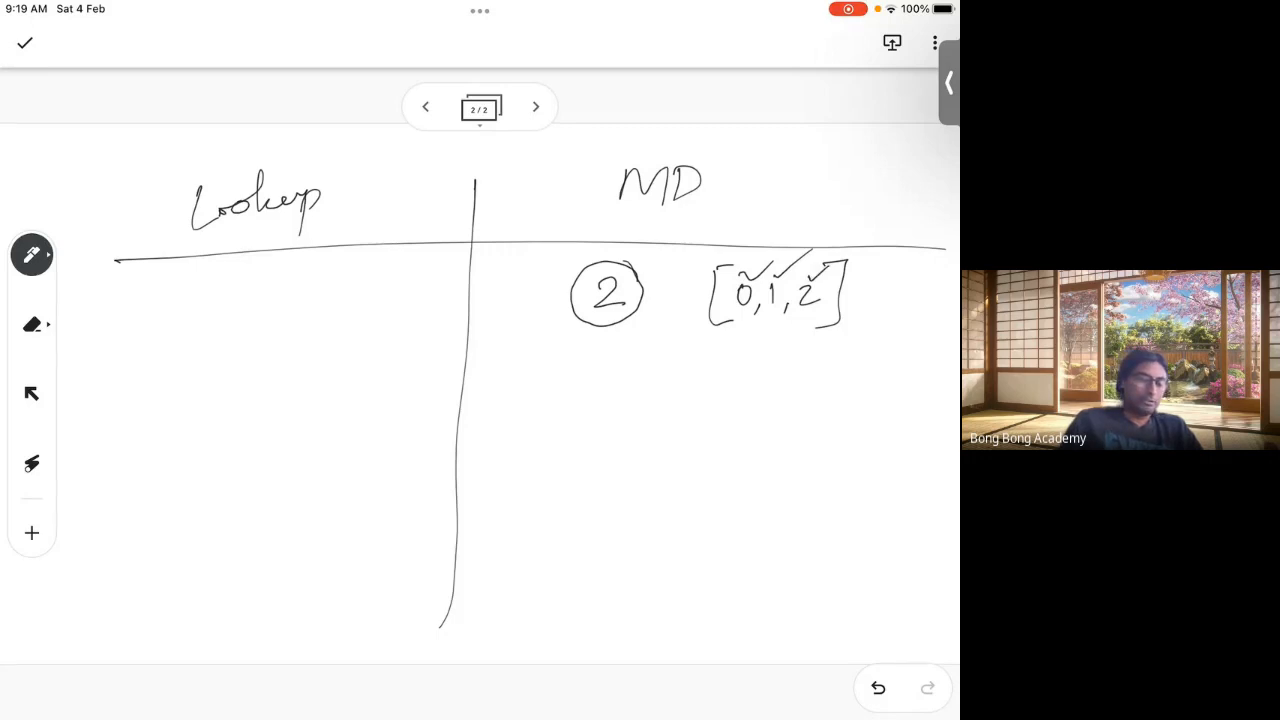
mouse_move(826, 284)
mouse_down()
mouse_move(806, 270)
mouse_move(824, 320)
mouse_move(822, 280)
mouse_up()
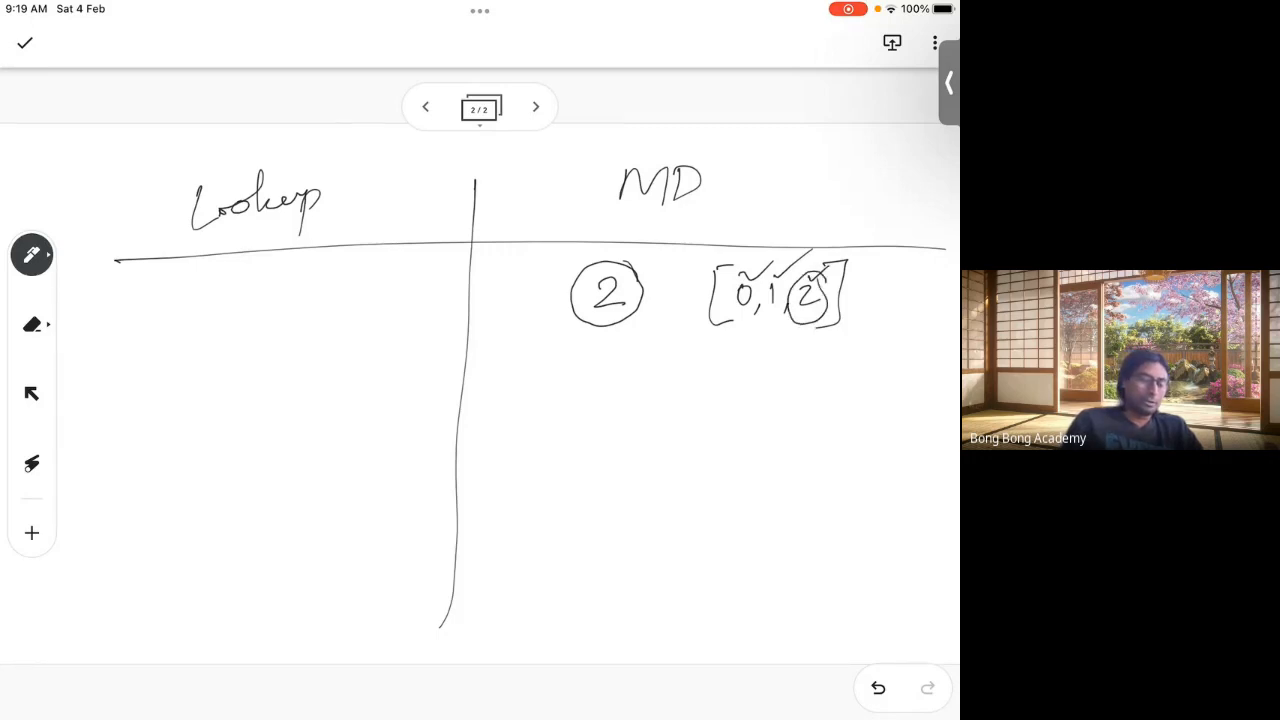
Step: Write a circled JO with an arrow pointing to a circled 2 MD
drag(558, 362, 596, 360)
mouse_move(580, 362)
mouse_down()
mouse_move(580, 392)
mouse_move(564, 384)
mouse_move(603, 368)
mouse_up()
mouse_move(630, 362)
mouse_down()
mouse_move(612, 342)
mouse_move(590, 414)
mouse_move(618, 348)
mouse_move(705, 374)
mouse_up()
drag(690, 367, 692, 382)
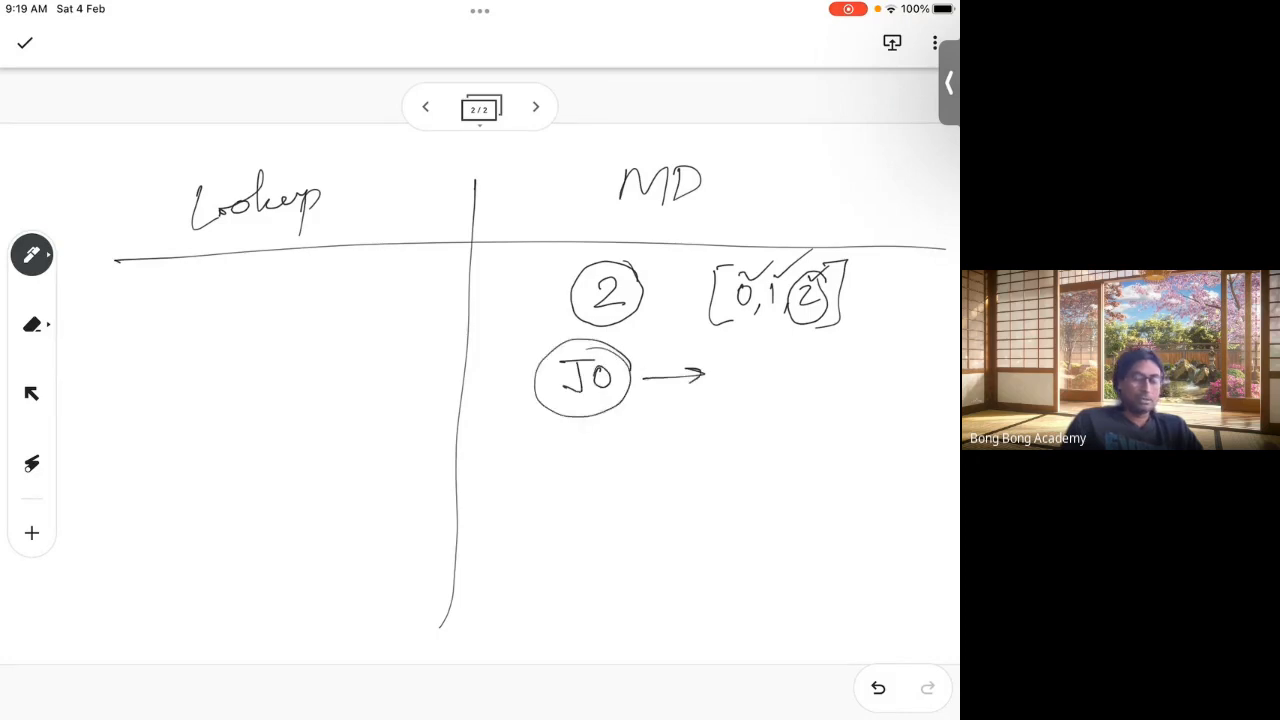
mouse_move(593, 224)
mouse_down()
mouse_move(673, 217)
mouse_move(654, 226)
mouse_up()
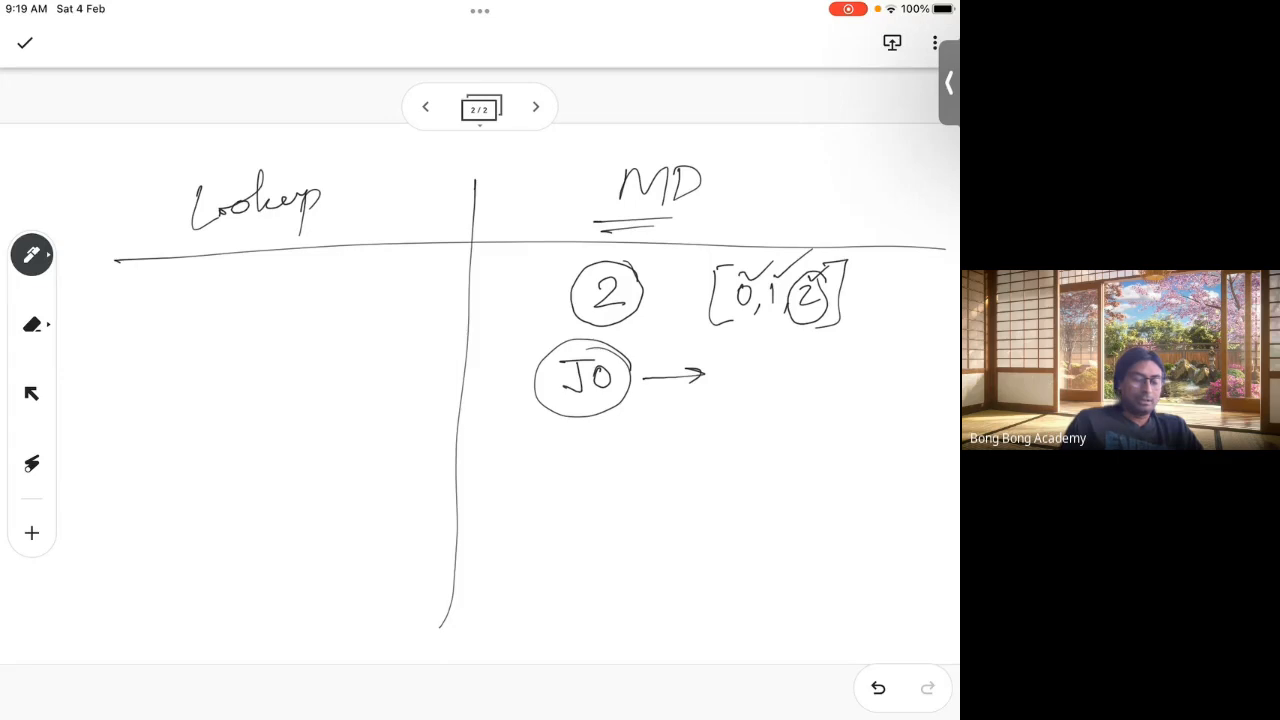
mouse_move(606, 342)
mouse_down()
mouse_move(632, 372)
mouse_move(540, 360)
mouse_move(636, 392)
mouse_up()
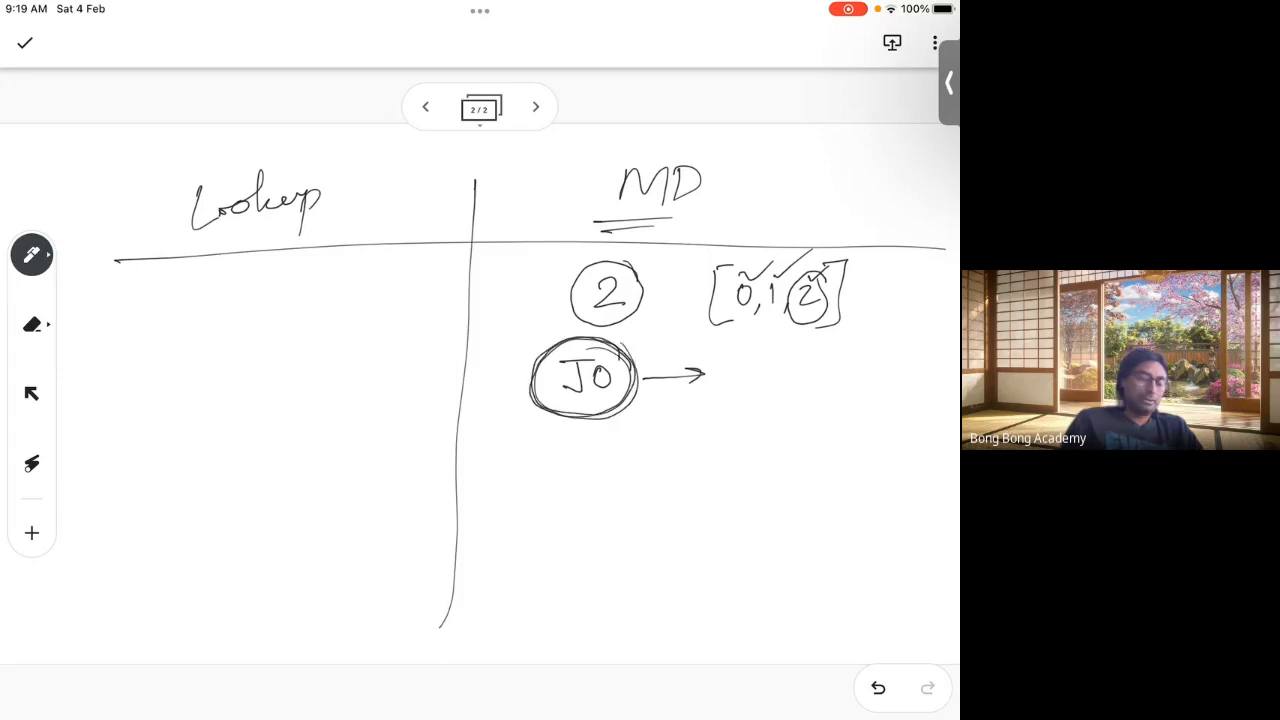
drag(741, 362, 762, 388)
mouse_move(776, 364)
mouse_down()
mouse_move(800, 362)
mouse_move(806, 382)
mouse_up()
drag(806, 360, 810, 386)
mouse_move(790, 336)
mouse_down()
mouse_move(834, 372)
mouse_move(780, 338)
mouse_up()
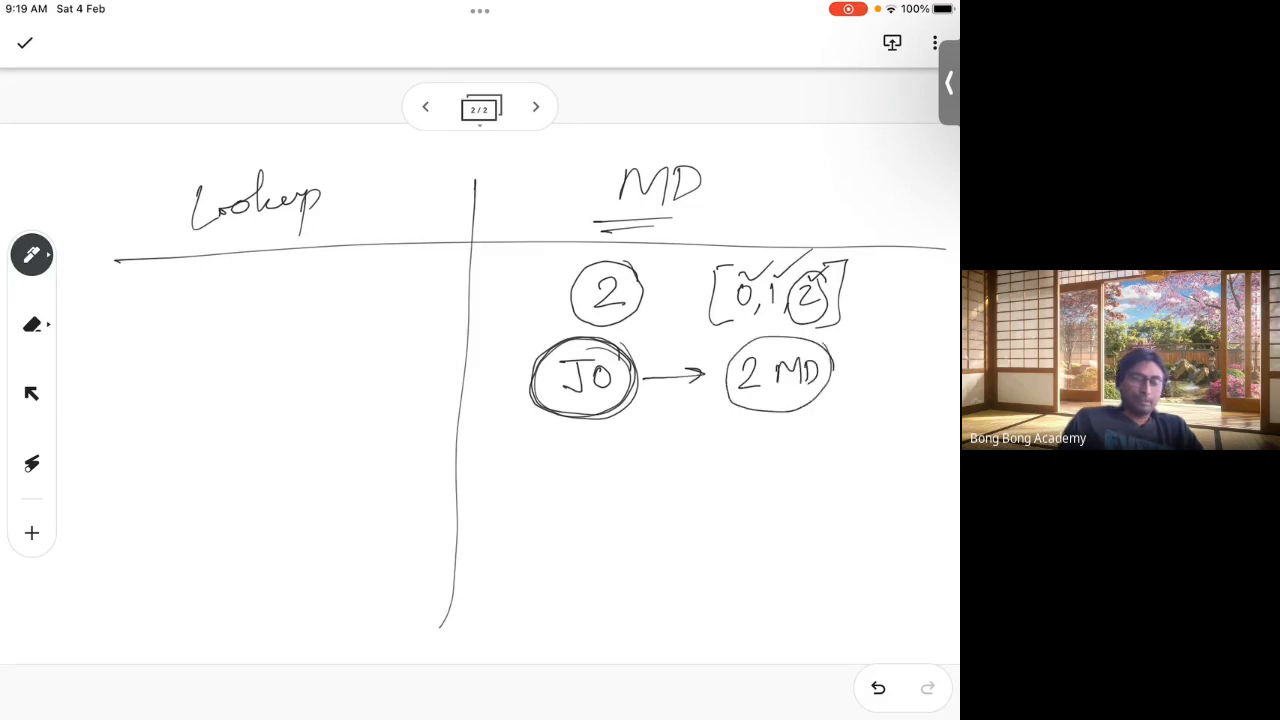
Step: Add the underlined 1MD, 1LU note with 2LU – Pa. below, and recircle 2 MD
mouse_move(636, 456)
mouse_down()
mouse_move(640, 436)
mouse_move(678, 452)
mouse_up()
drag(688, 447, 731, 456)
mouse_move(745, 436)
mouse_down()
mouse_move(752, 456)
mouse_move(781, 433)
mouse_up()
drag(620, 476, 788, 462)
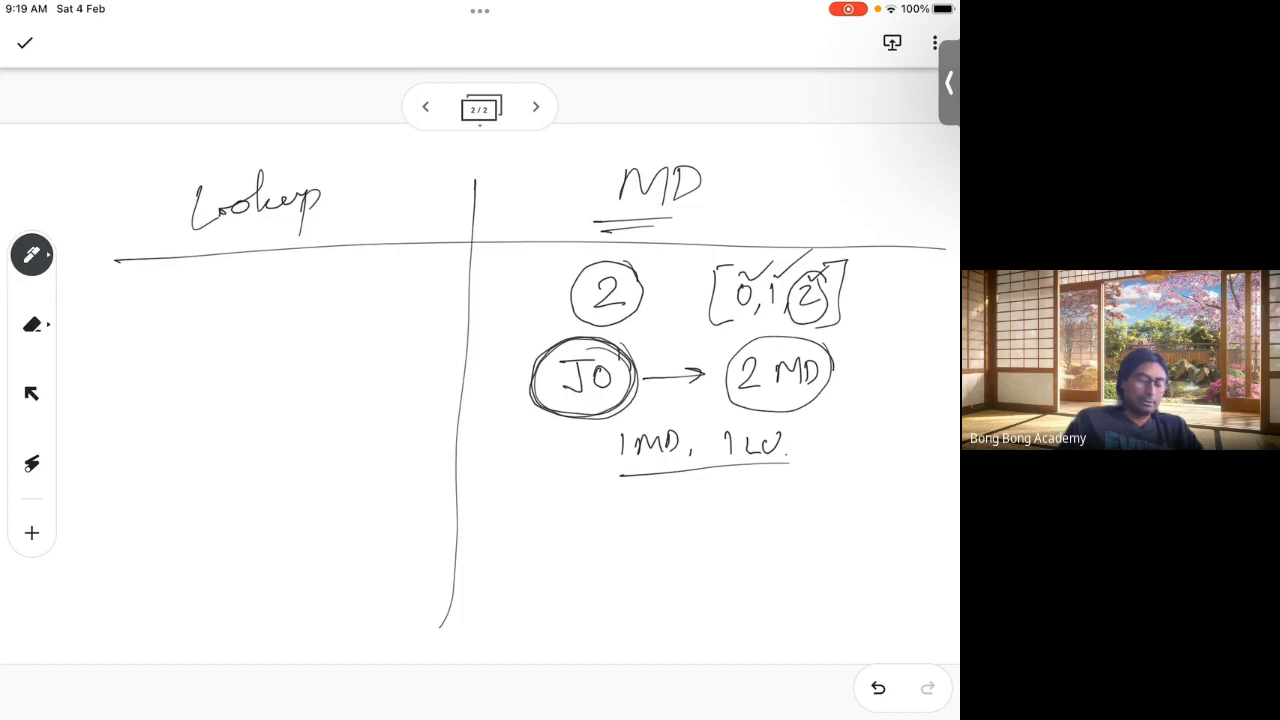
mouse_move(624, 494)
mouse_down()
mouse_move(630, 510)
mouse_move(675, 508)
mouse_up()
mouse_move(681, 487)
mouse_down()
mouse_move(692, 506)
mouse_move(700, 487)
mouse_up()
drag(716, 494, 797, 484)
drag(790, 486, 828, 488)
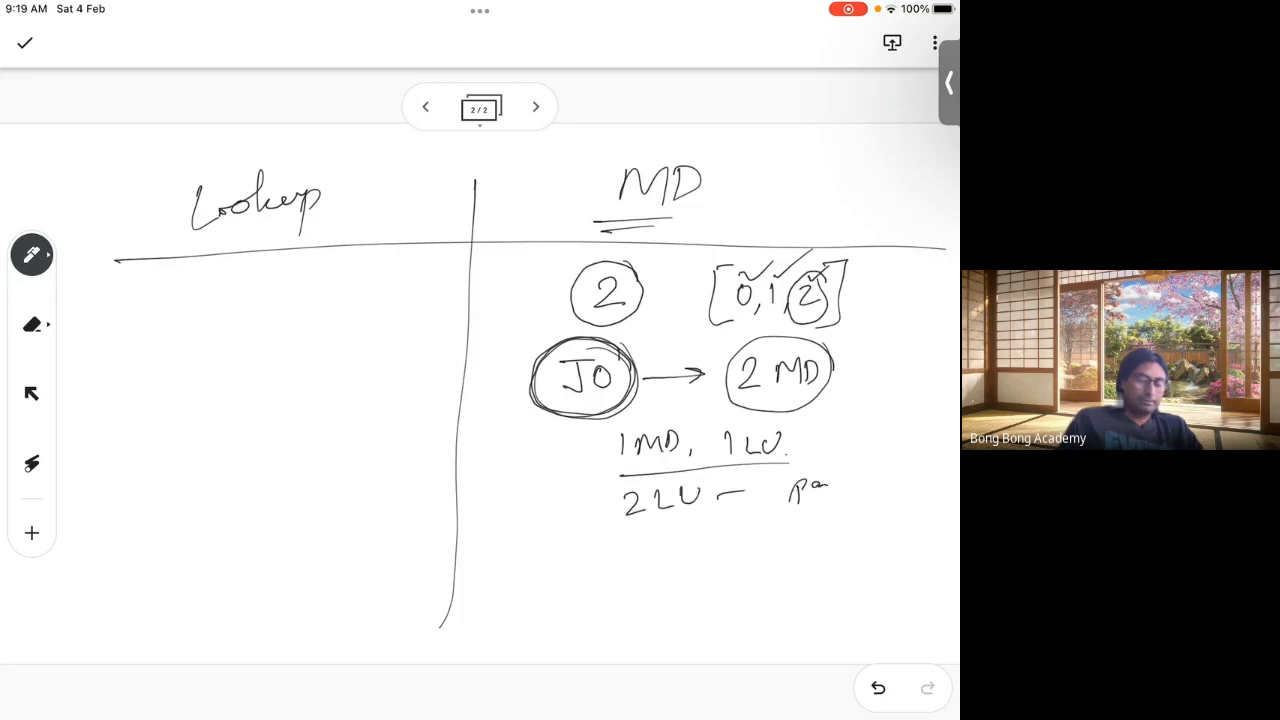
click(841, 487)
mouse_move(822, 338)
mouse_down()
mouse_move(762, 336)
mouse_move(838, 362)
mouse_move(740, 414)
mouse_move(832, 360)
mouse_up()
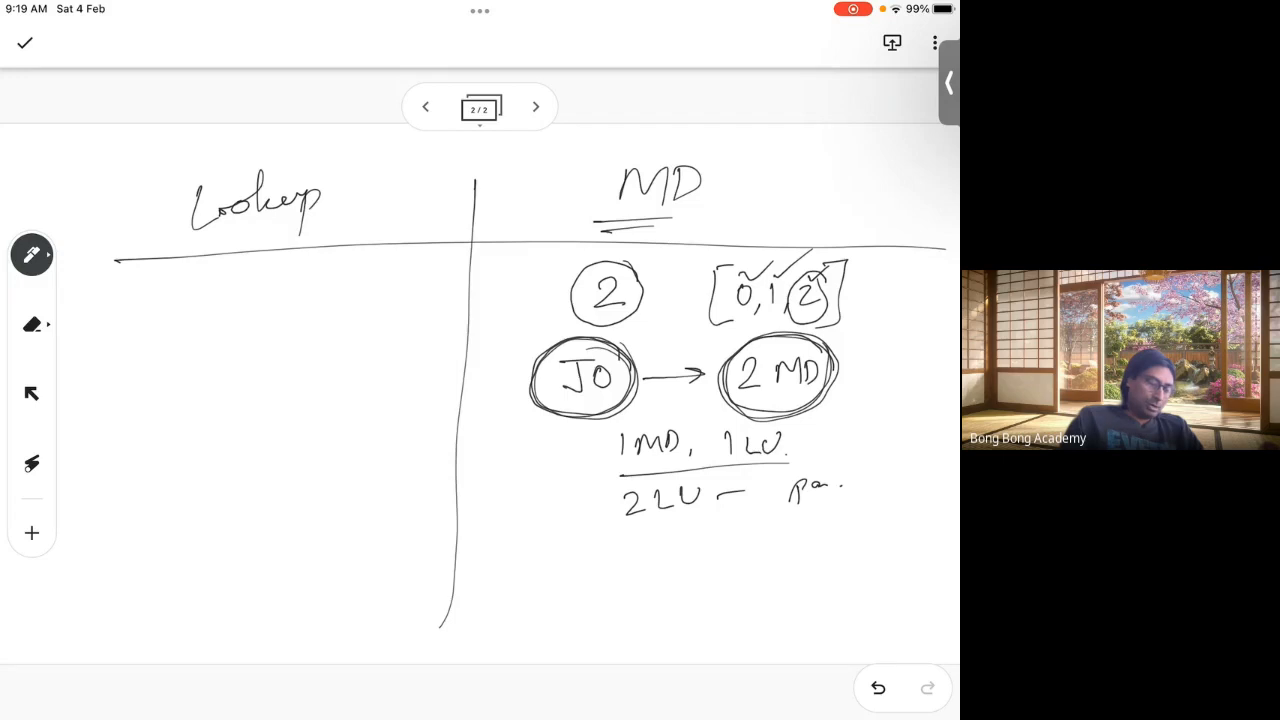
Step: Write '40 – MD' under Lookup and a circled 40 above the divider
mouse_move(170, 298)
mouse_down()
mouse_move(176, 342)
mouse_move(198, 306)
mouse_up()
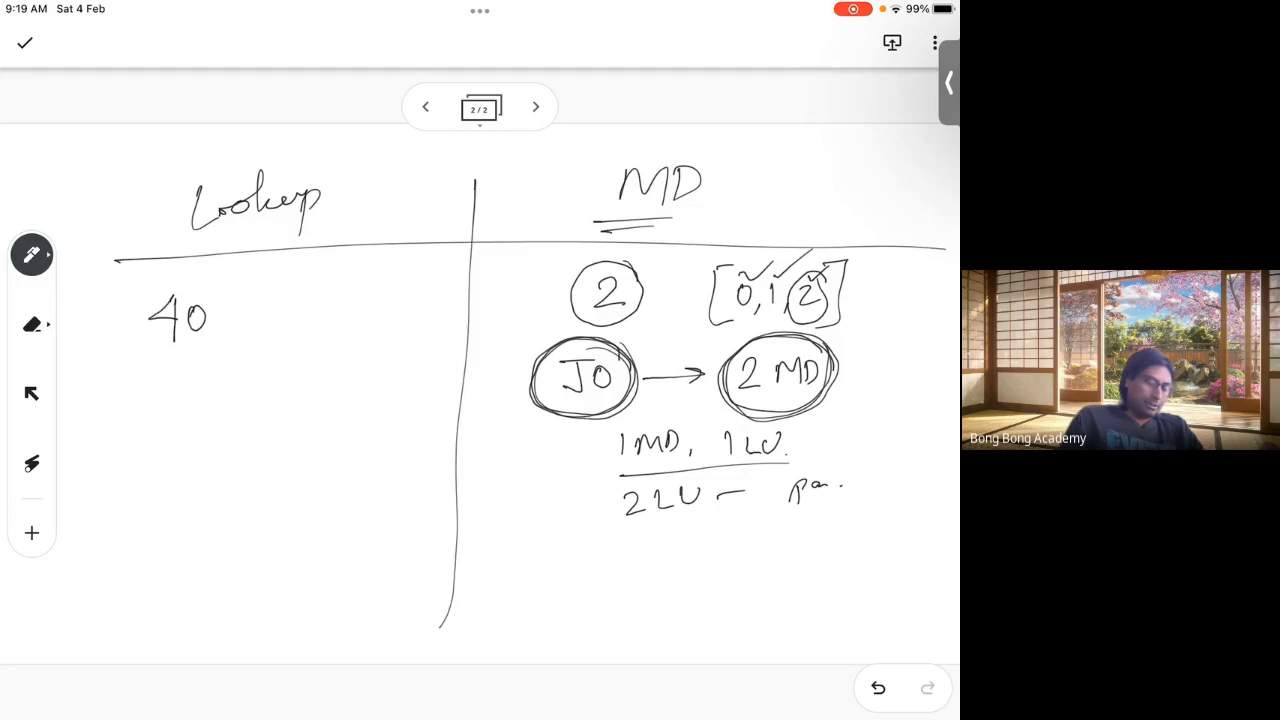
drag(223, 315, 248, 313)
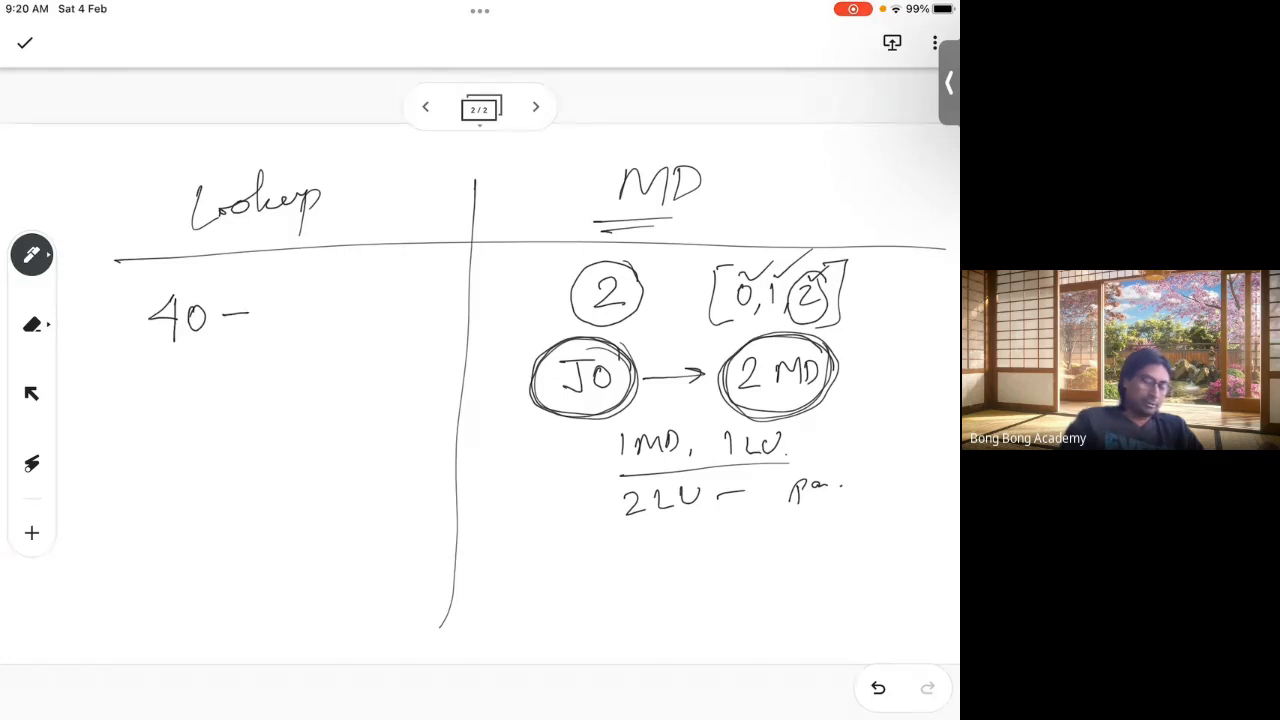
drag(290, 306, 313, 318)
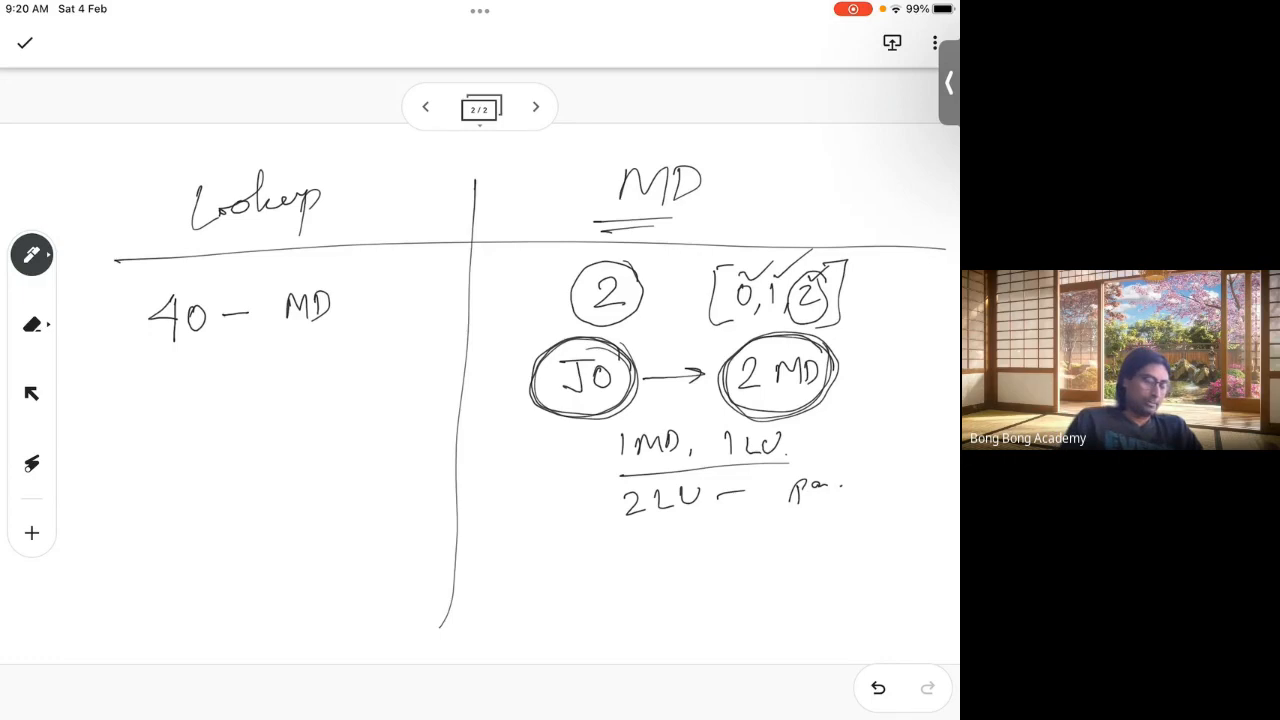
drag(452, 202, 502, 197)
drag(457, 145, 459, 169)
drag(478, 150, 497, 144)
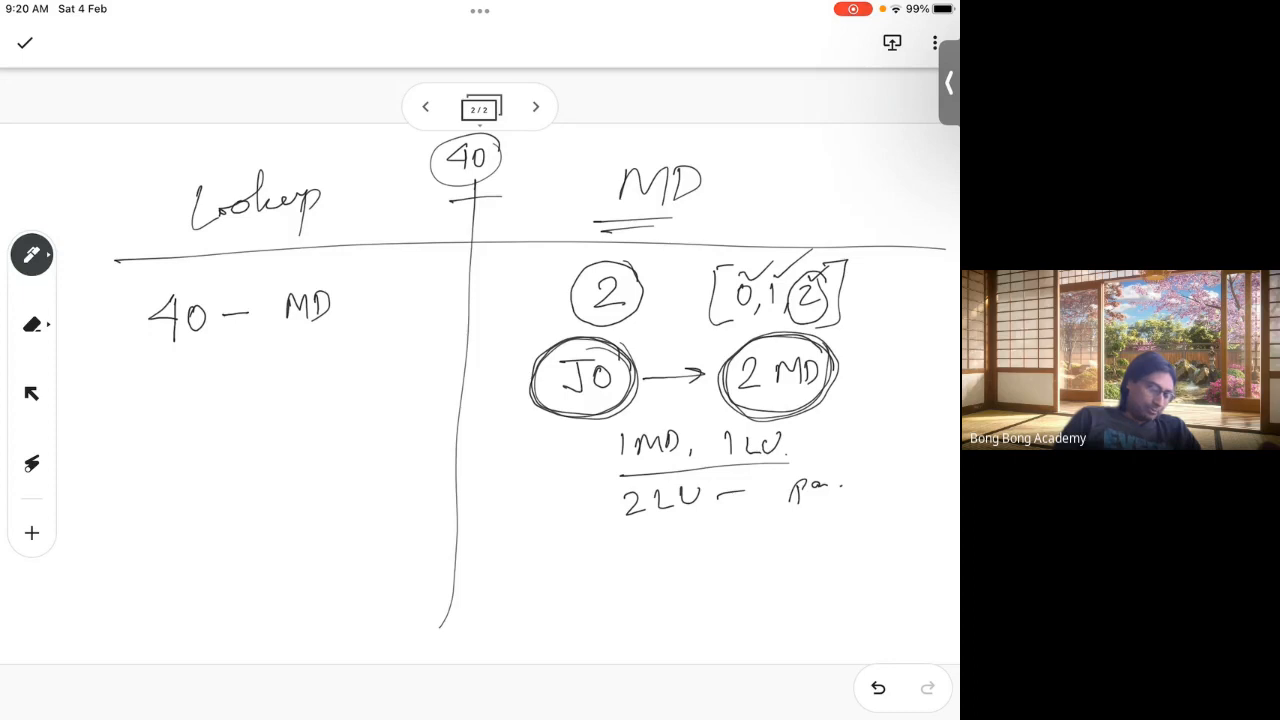
Step: Write Parent Record and, below it, an X with Child Record in the Lookup column
mouse_move(110, 470)
mouse_down()
mouse_move(111, 522)
mouse_move(168, 490)
mouse_move(266, 476)
mouse_up()
drag(276, 476, 316, 474)
drag(314, 454, 312, 476)
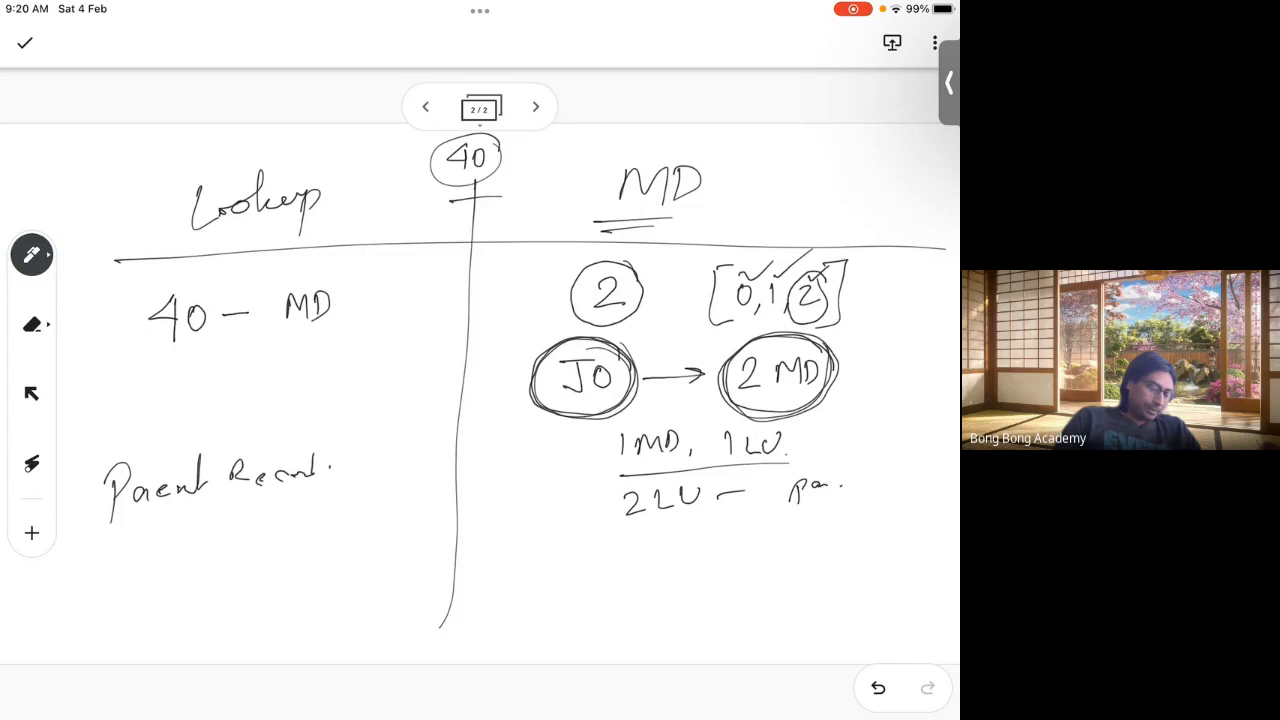
drag(158, 534, 180, 572)
drag(178, 540, 148, 590)
mouse_move(218, 536)
mouse_down()
mouse_move(214, 558)
mouse_move(242, 556)
mouse_up()
drag(252, 540, 255, 554)
mouse_move(274, 532)
mouse_down()
mouse_move(280, 552)
mouse_move(270, 526)
mouse_up()
mouse_move(313, 512)
mouse_down()
mouse_move(317, 543)
mouse_move(334, 540)
mouse_up()
drag(334, 534, 358, 540)
drag(364, 531, 390, 526)
click(406, 532)
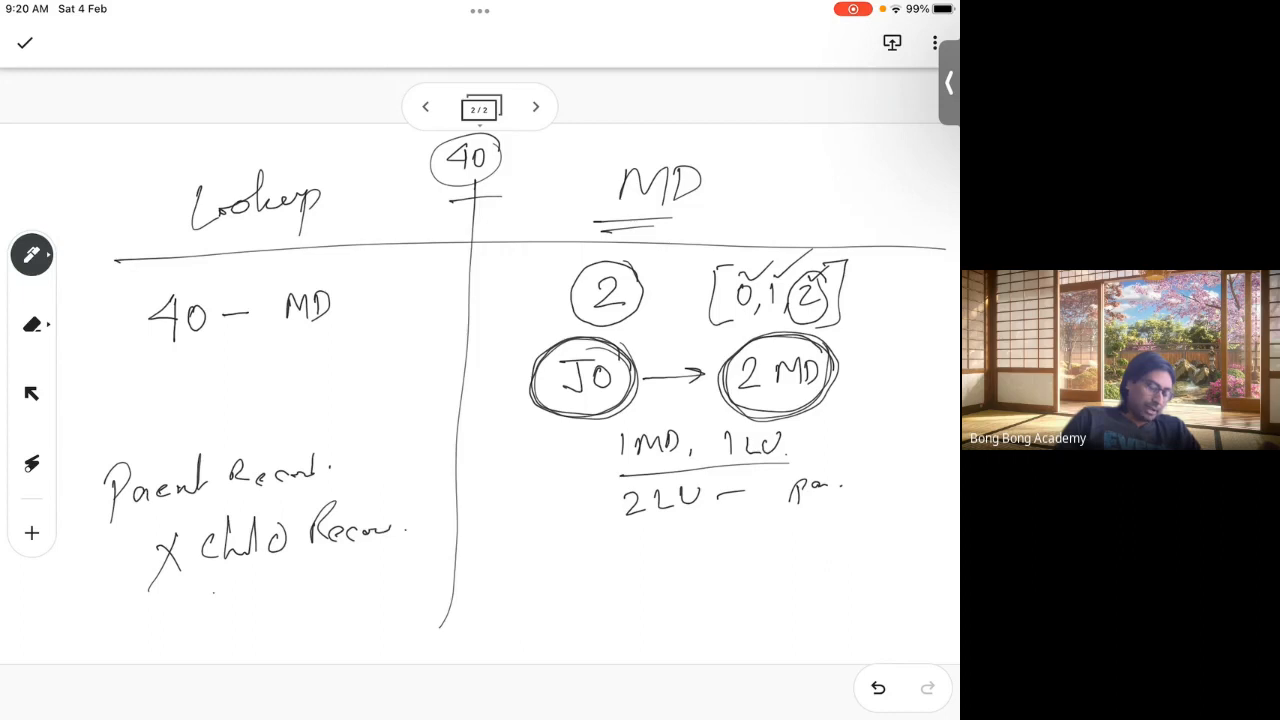
Step: Write blank, scribble out the X, box Parent Record with an X, and underline blank
drag(212, 578, 232, 616)
drag(248, 600, 266, 606)
drag(276, 588, 278, 606)
click(285, 600)
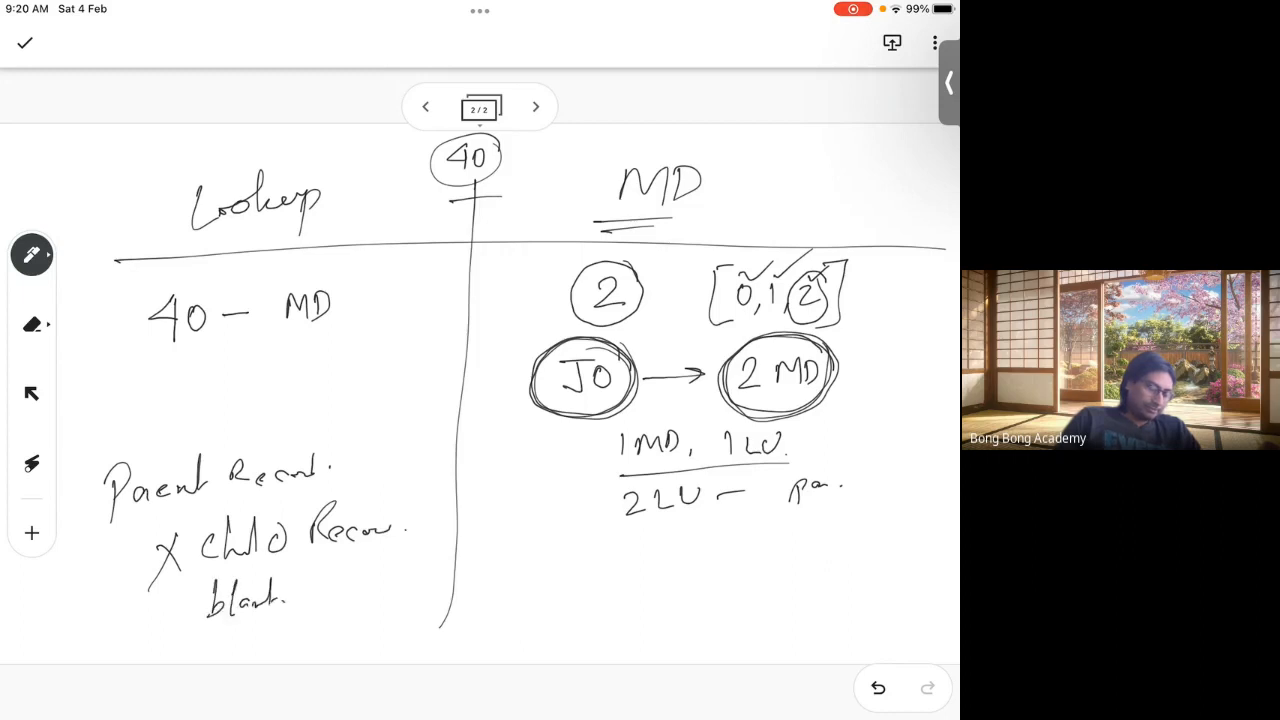
drag(132, 548, 218, 522)
drag(158, 566, 240, 526)
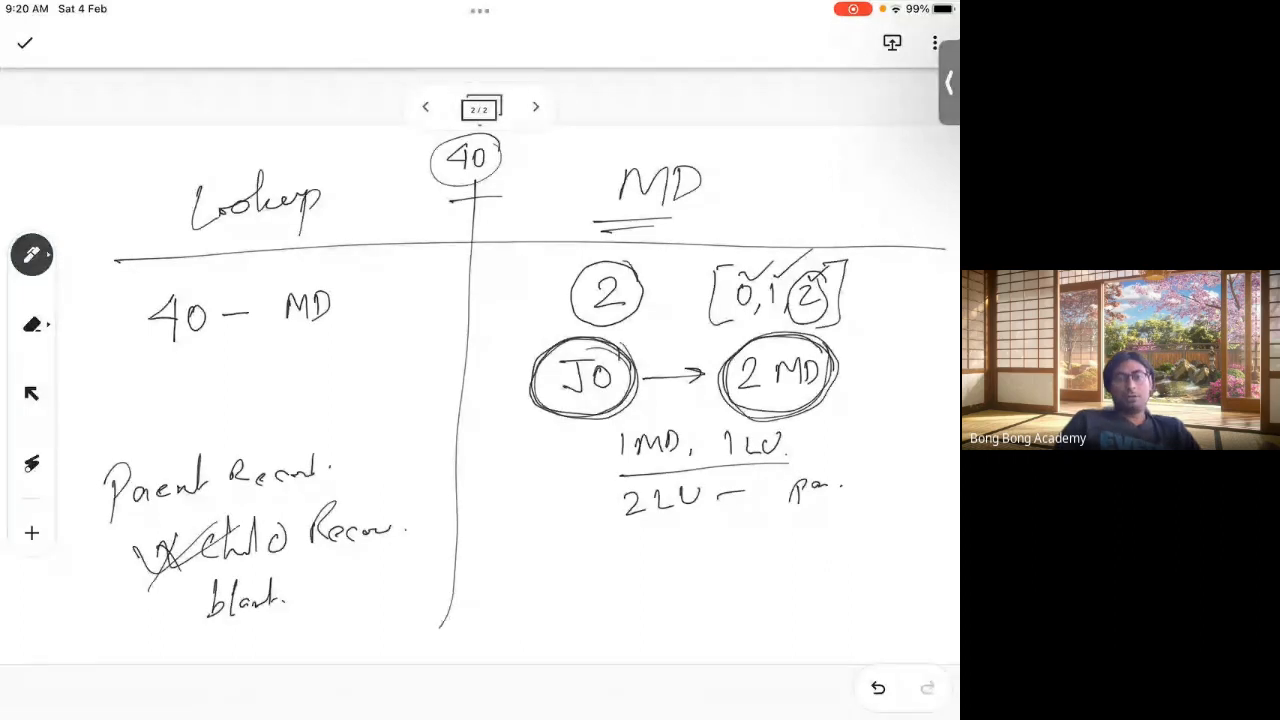
drag(136, 570, 214, 536)
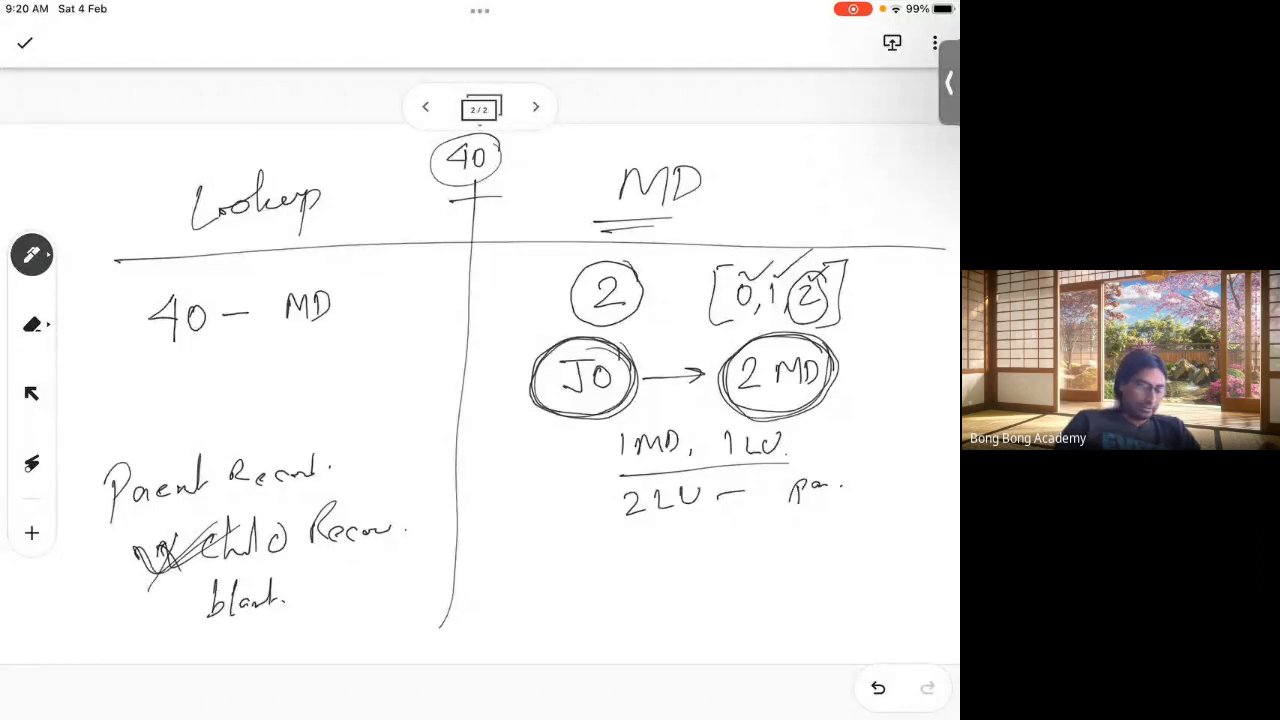
mouse_move(82, 448)
mouse_down()
mouse_move(73, 542)
mouse_move(310, 418)
mouse_move(78, 458)
mouse_up()
mouse_move(390, 450)
mouse_down()
mouse_move(410, 478)
mouse_move(380, 478)
mouse_up()
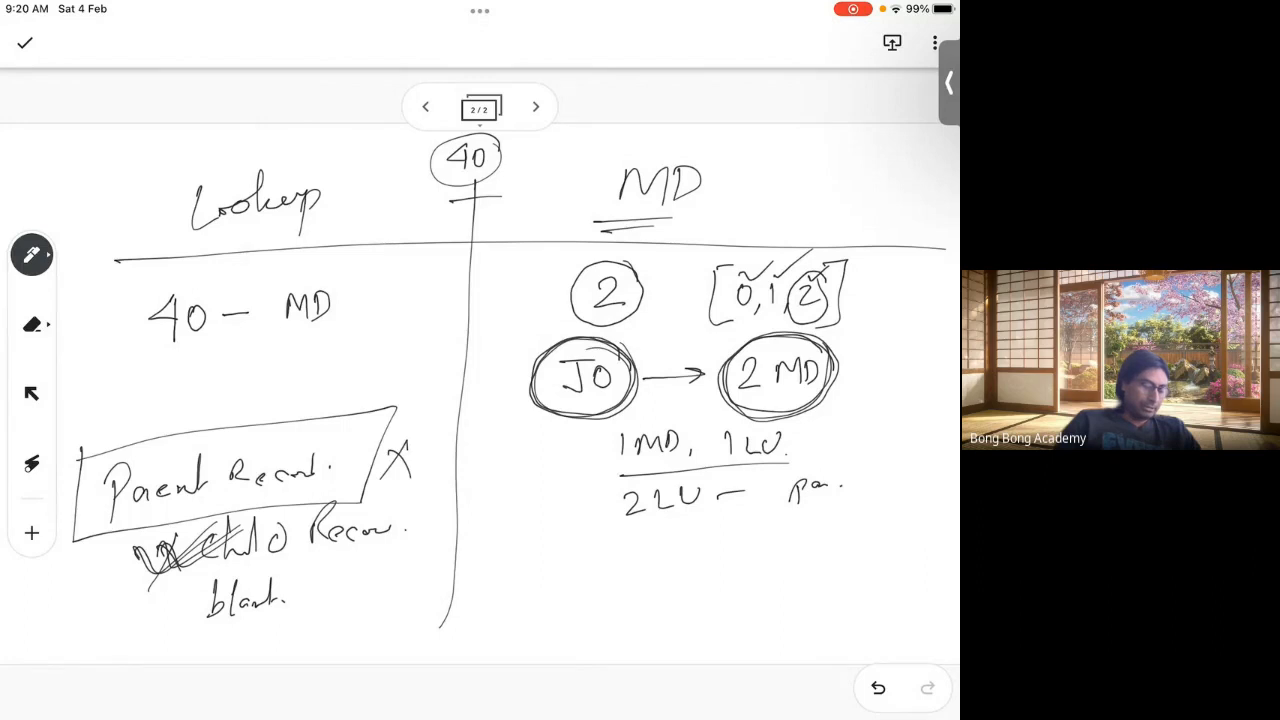
drag(196, 634, 292, 626)
drag(190, 647, 298, 626)
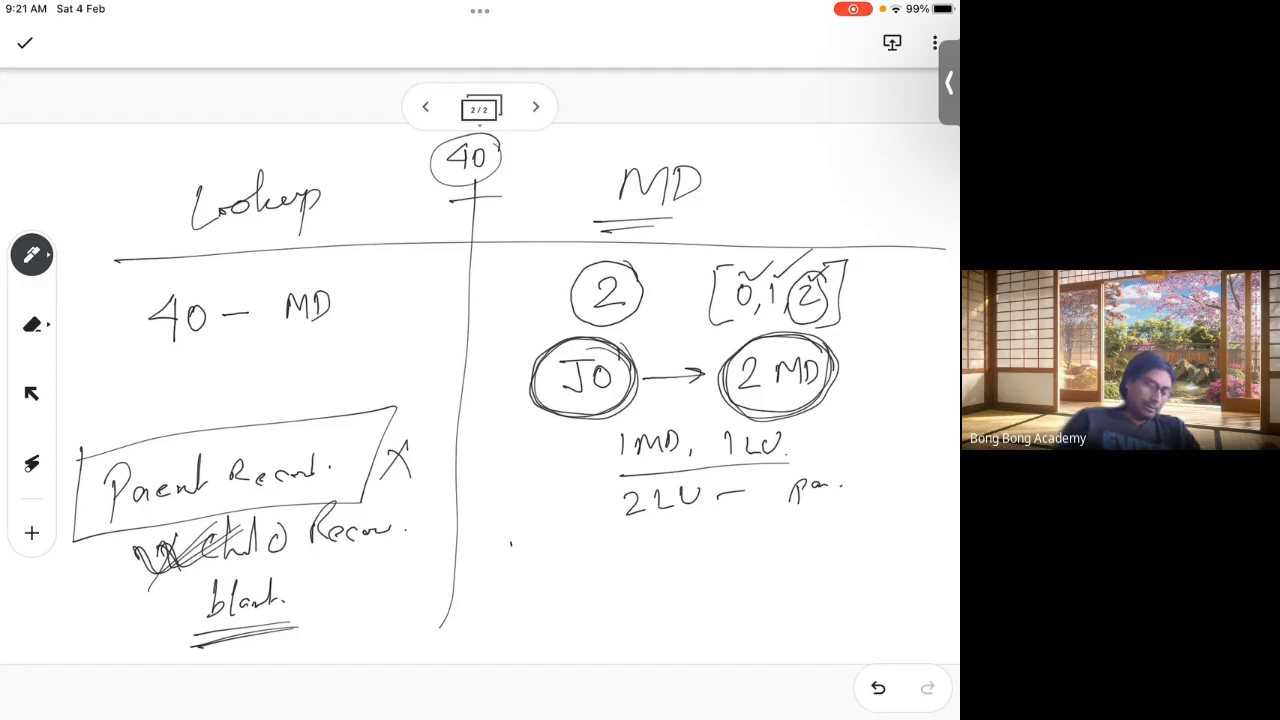
Step: Write 'Parent Rec.', 'Child deleted' and an underlined 'Cascade delete' in the MD column
mouse_move(502, 575)
mouse_down()
mouse_move(536, 545)
mouse_move(648, 543)
mouse_up()
click(668, 546)
mouse_move(694, 590)
mouse_down()
mouse_move(738, 615)
mouse_move(756, 575)
mouse_move(760, 625)
mouse_up()
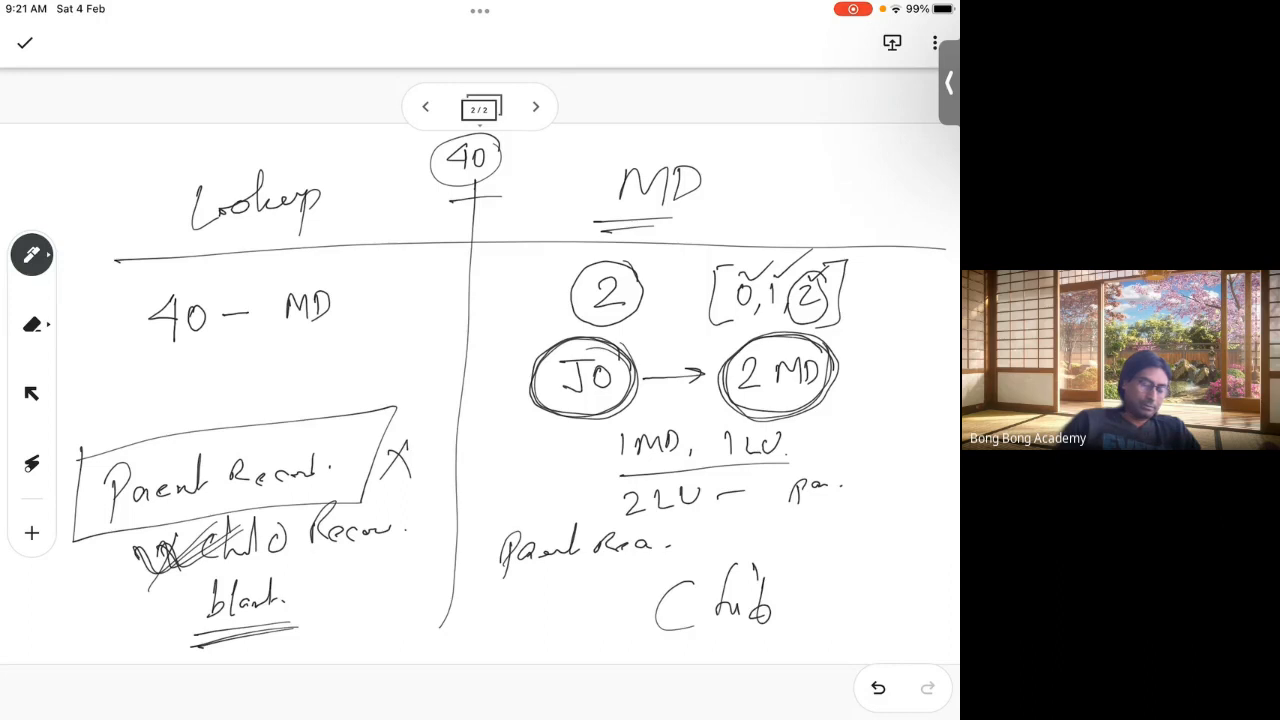
mouse_move(825, 600)
mouse_down()
mouse_move(840, 620)
mouse_move(903, 604)
mouse_move(932, 612)
mouse_up()
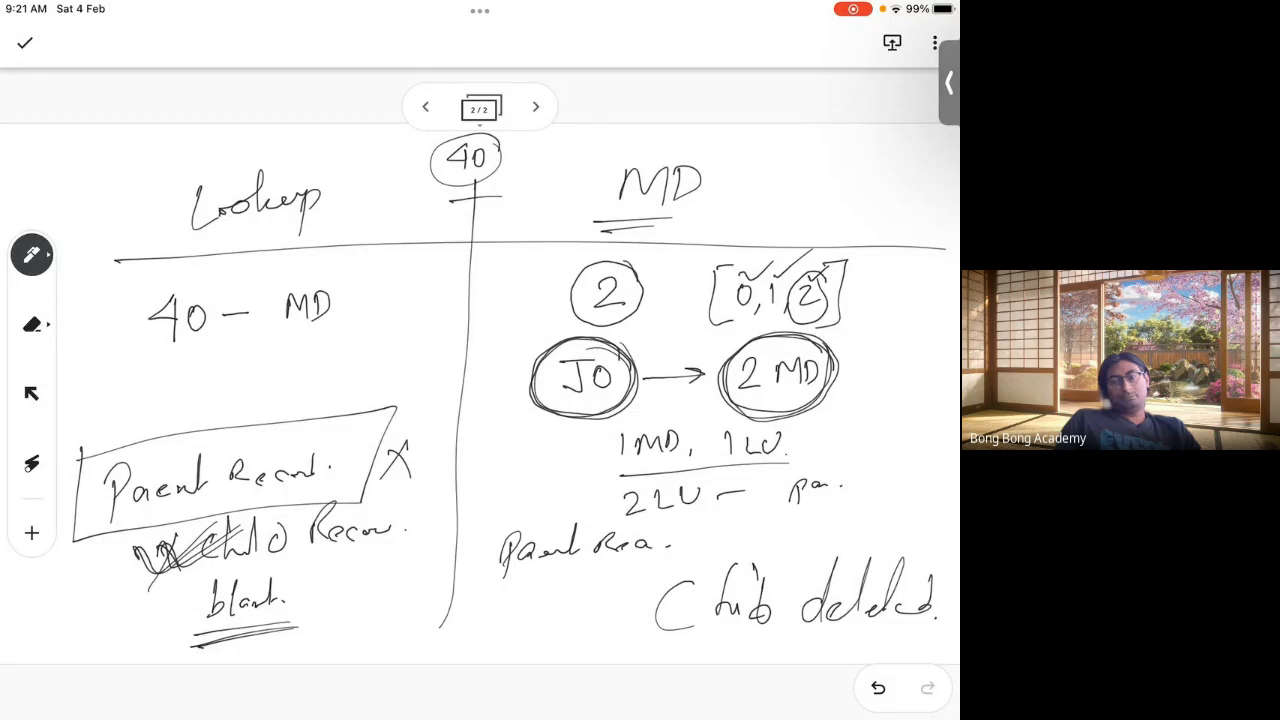
mouse_move(476, 612)
mouse_down()
mouse_move(470, 650)
mouse_move(500, 646)
mouse_up()
mouse_move(518, 630)
mouse_down()
mouse_move(516, 646)
mouse_move(564, 642)
mouse_move(608, 614)
mouse_move(644, 638)
mouse_move(680, 638)
mouse_up()
drag(534, 660, 574, 654)
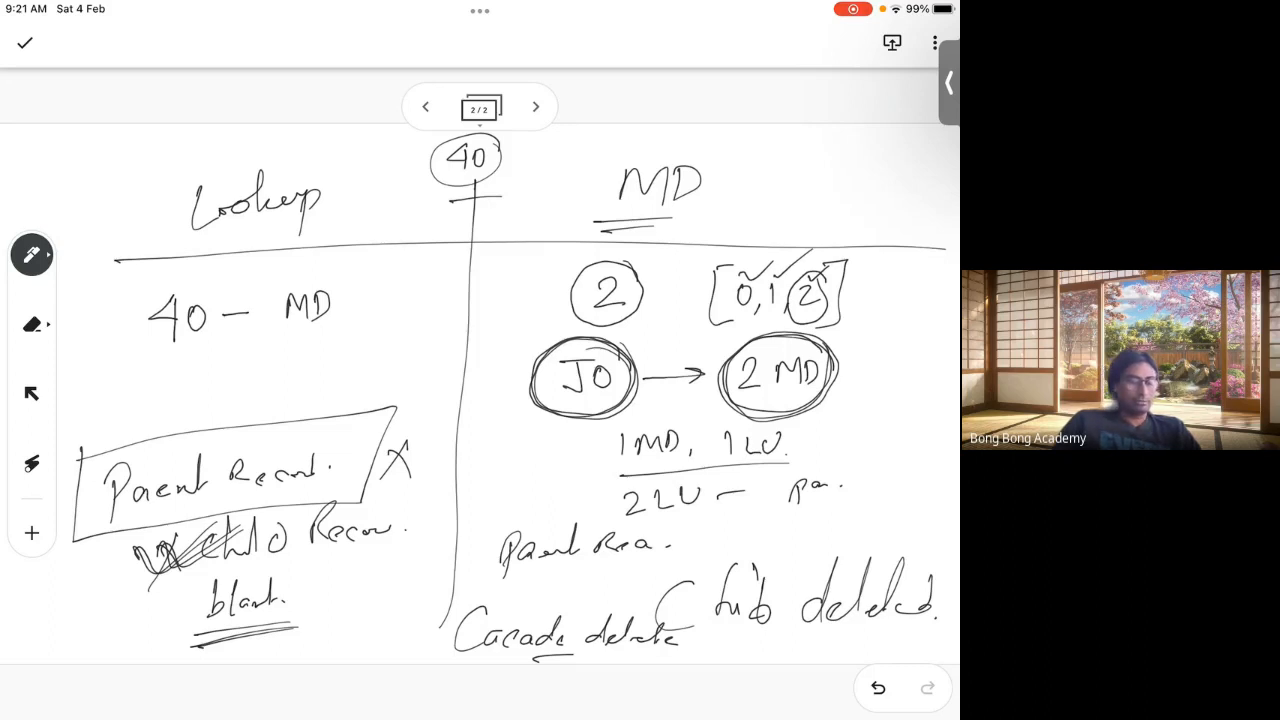
Step: On the first page, box SFID and Child in both columns
click(425, 107)
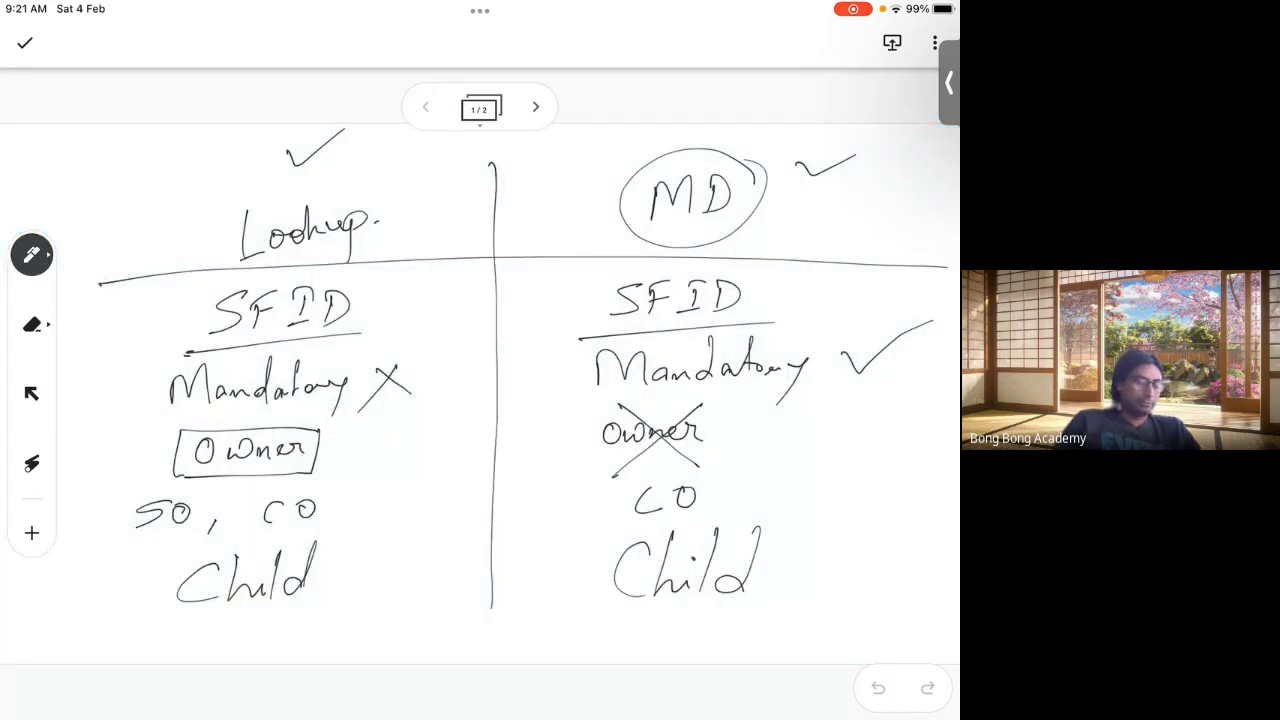
mouse_move(182, 354)
mouse_down()
mouse_move(375, 272)
mouse_move(200, 292)
mouse_move(178, 356)
mouse_up()
mouse_move(590, 278)
mouse_down()
mouse_move(578, 322)
mouse_move(791, 319)
mouse_move(526, 282)
mouse_up()
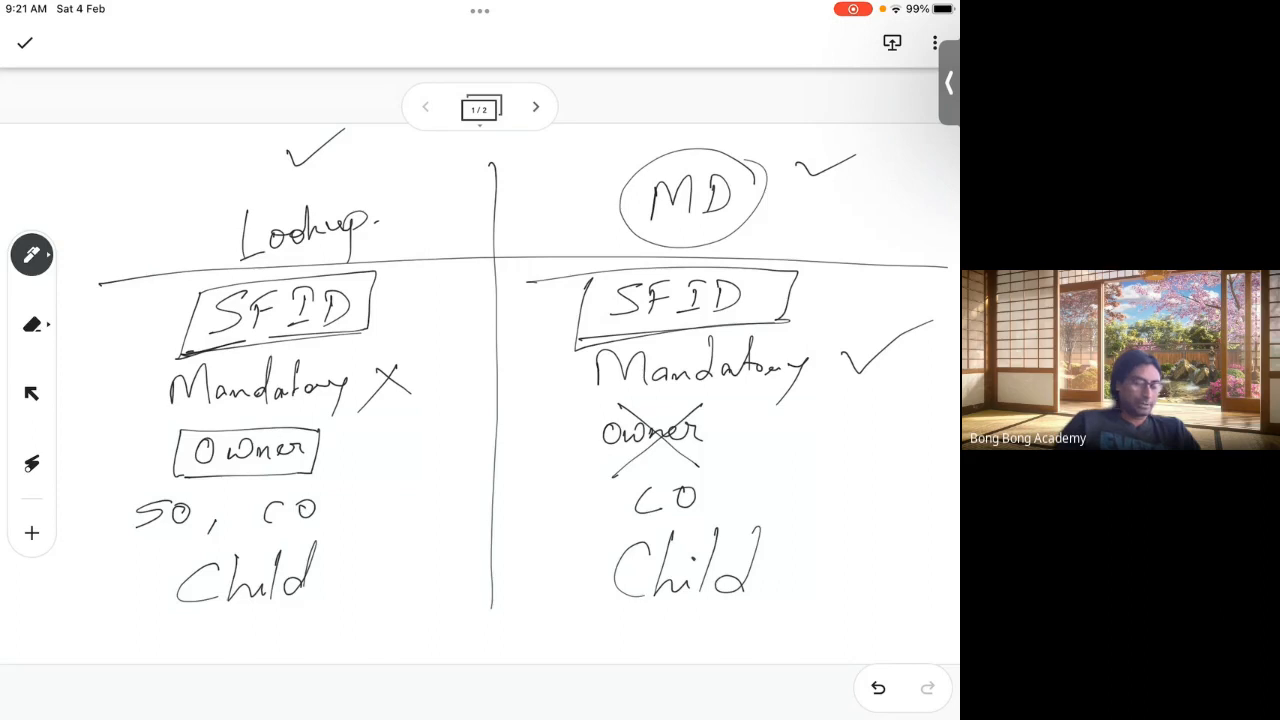
mouse_move(153, 552)
mouse_down()
mouse_move(151, 594)
mouse_move(386, 535)
mouse_move(150, 572)
mouse_up()
mouse_move(592, 532)
mouse_down()
mouse_move(563, 650)
mouse_move(808, 572)
mouse_move(562, 540)
mouse_up()
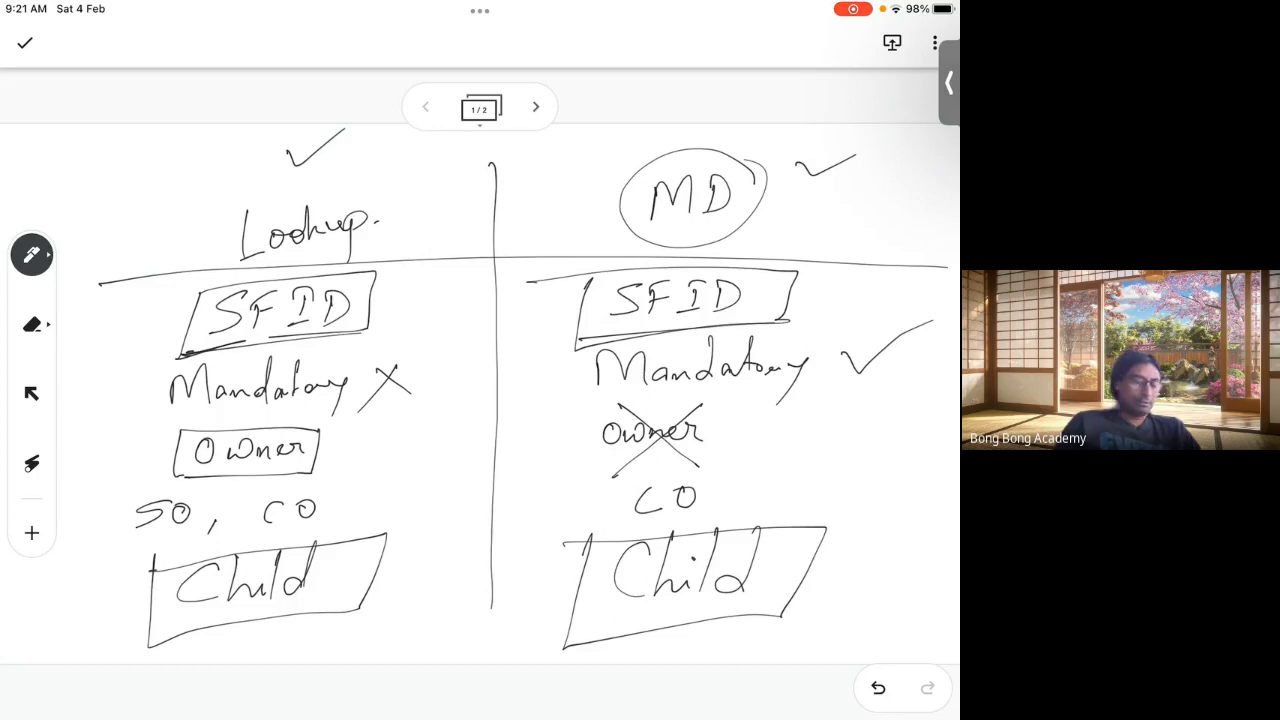
Step: Tick Mandatory and Owner in both columns, and circle SO and CO
drag(95, 390, 174, 361)
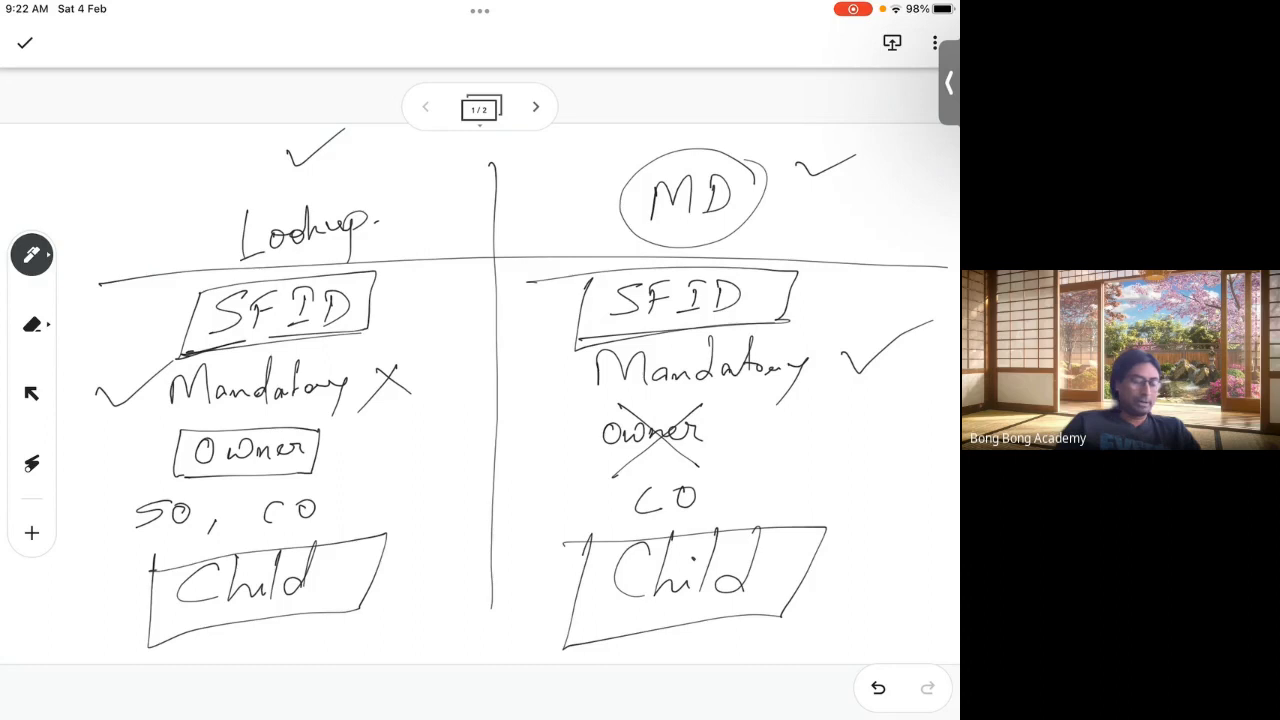
drag(513, 376, 603, 344)
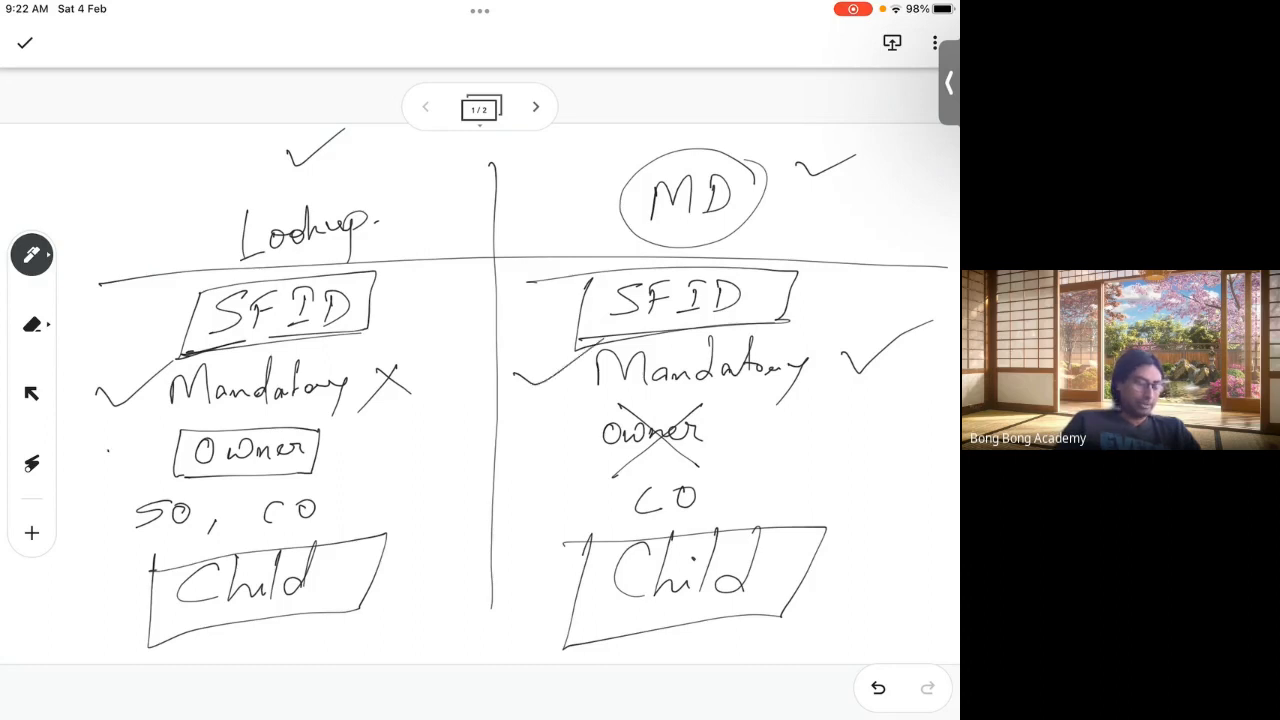
drag(107, 447, 190, 410)
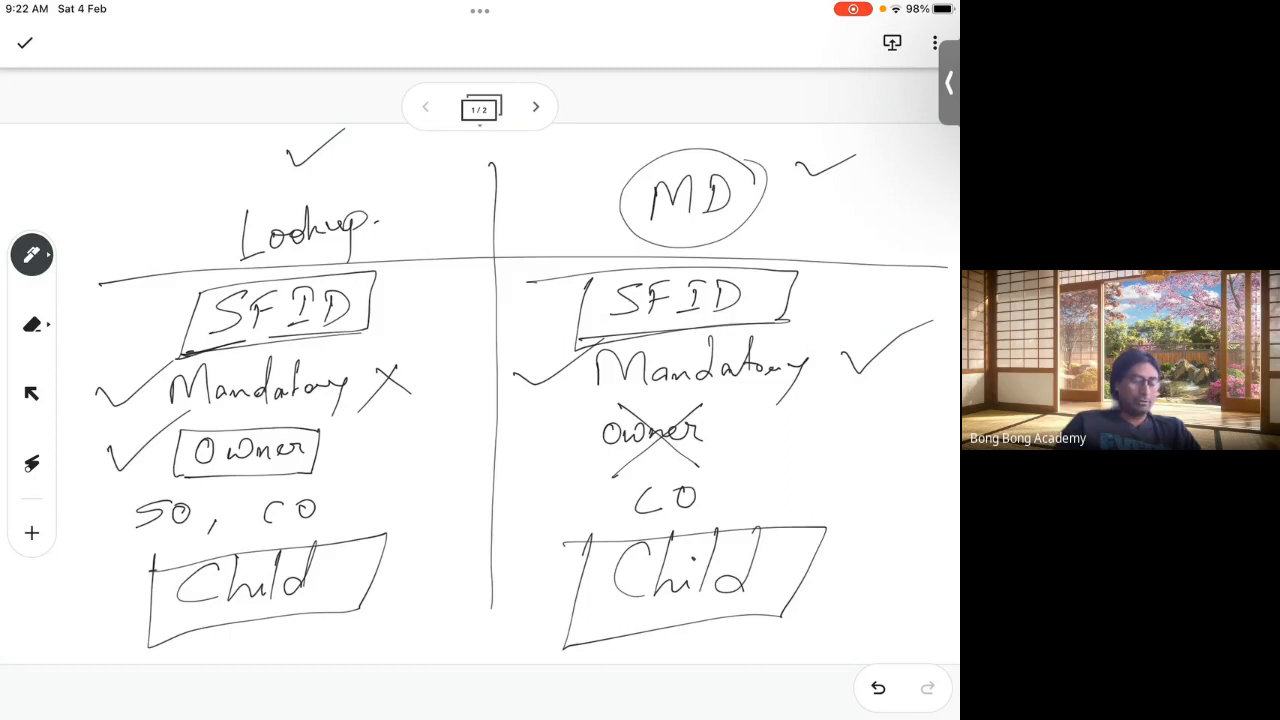
drag(521, 428, 601, 401)
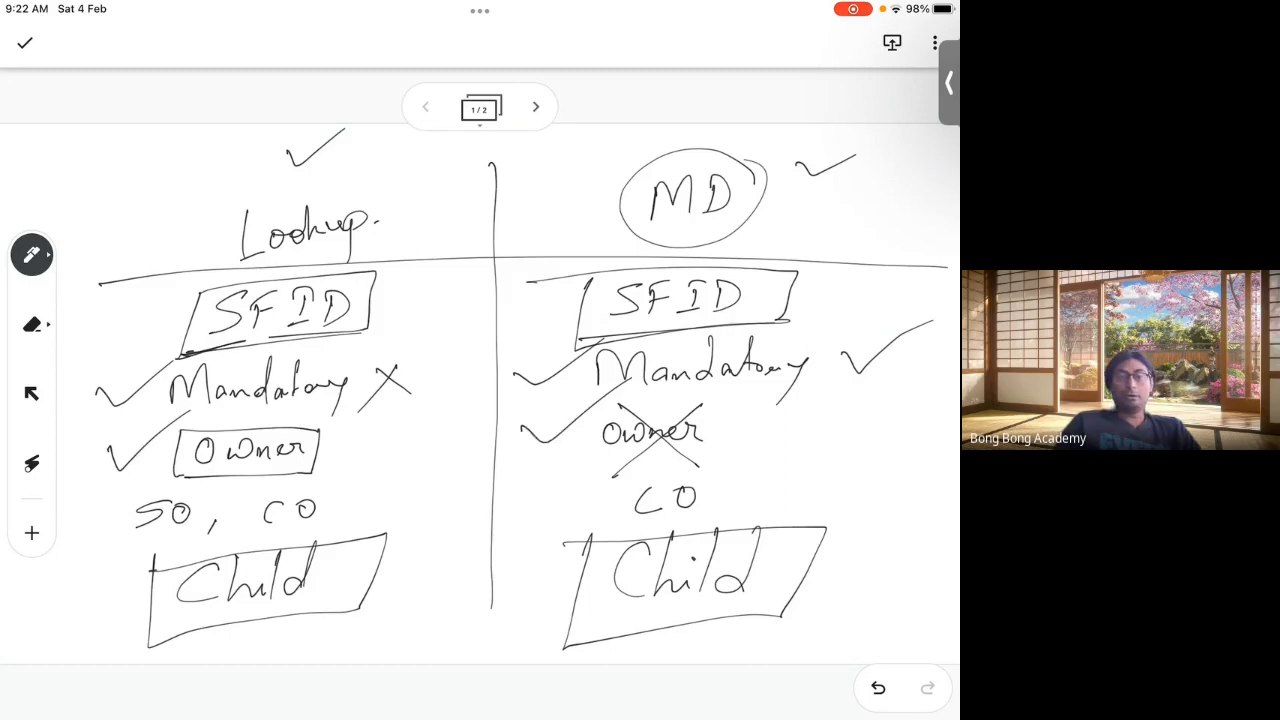
mouse_move(200, 482)
mouse_down()
mouse_move(118, 500)
mouse_move(214, 488)
mouse_up()
mouse_move(325, 478)
mouse_down()
mouse_move(300, 555)
mouse_move(332, 484)
mouse_up()
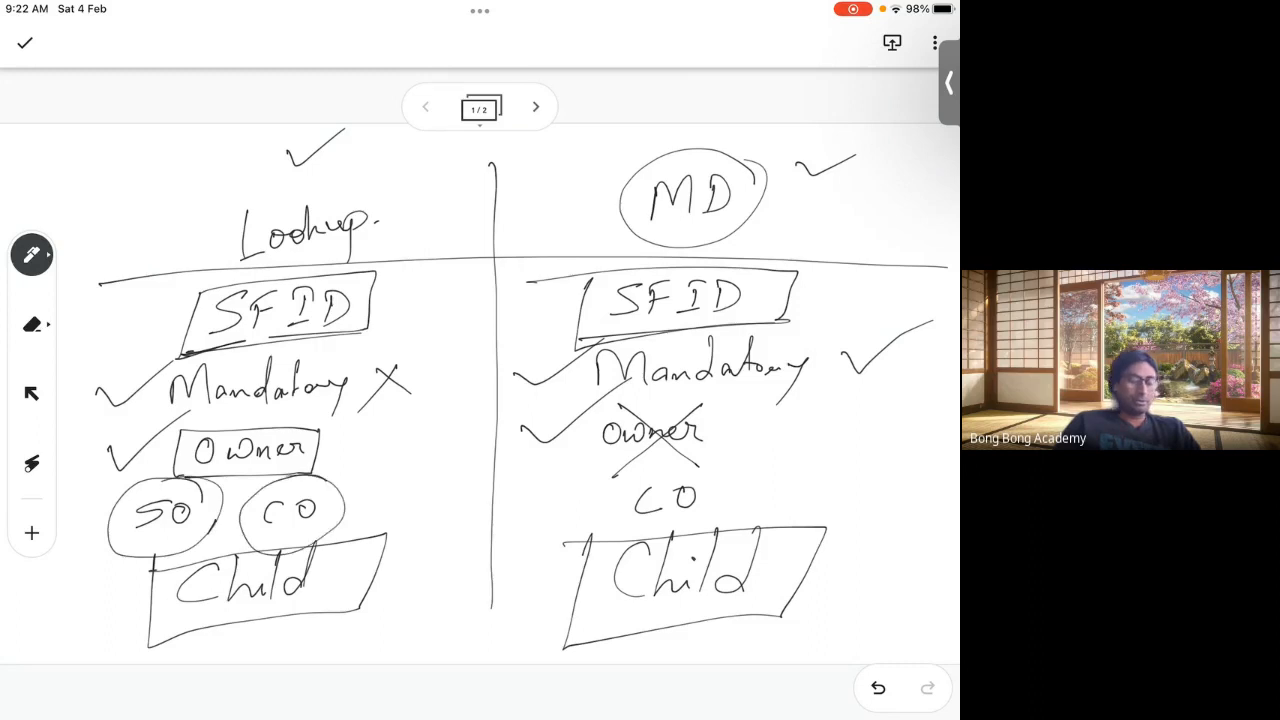
mouse_move(700, 462)
mouse_down()
mouse_move(606, 488)
mouse_move(726, 468)
mouse_up()
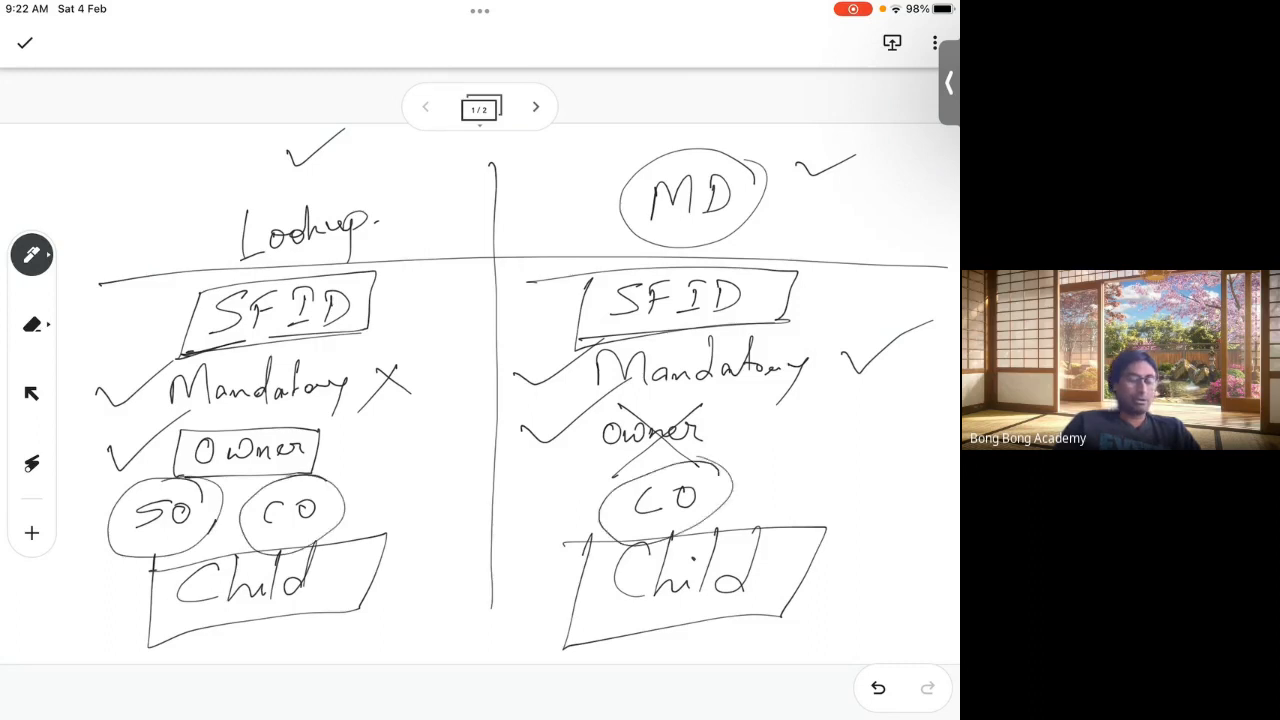
click(535, 106)
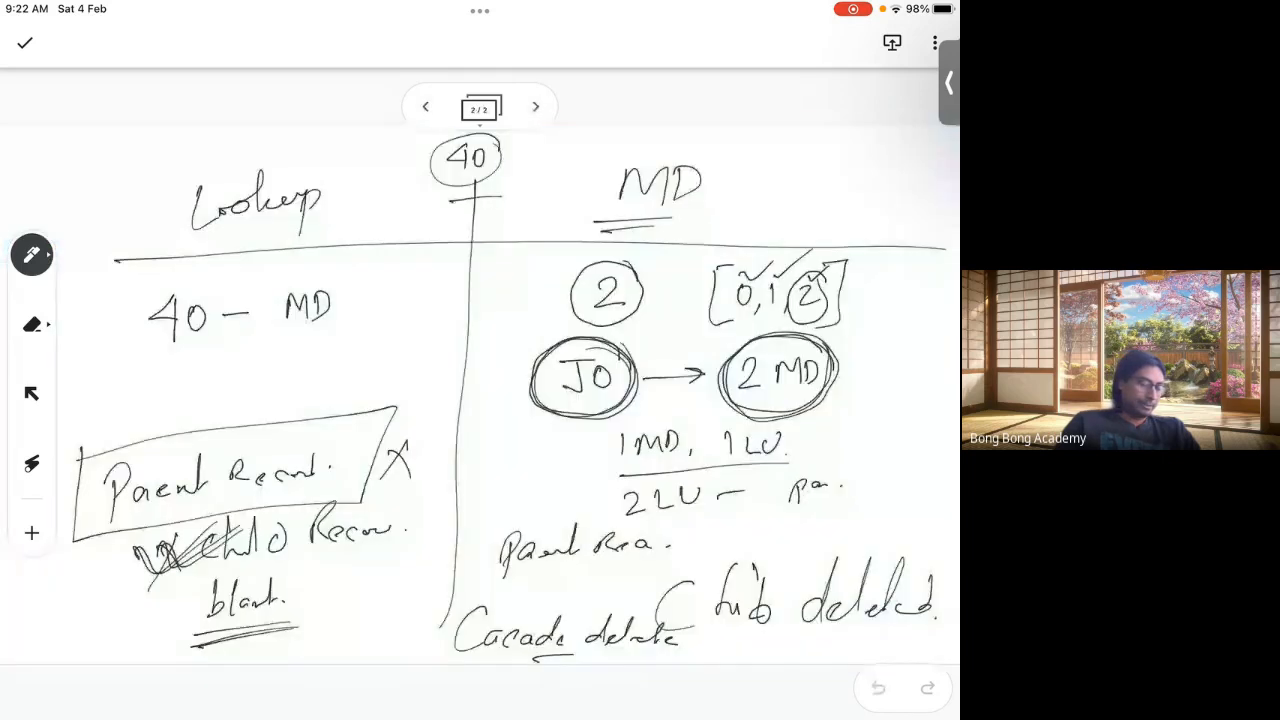
Step: Underline 40 – MD, recircle the 2, box Parent Record notes and Child deleted, then add page 3
drag(132, 372, 230, 338)
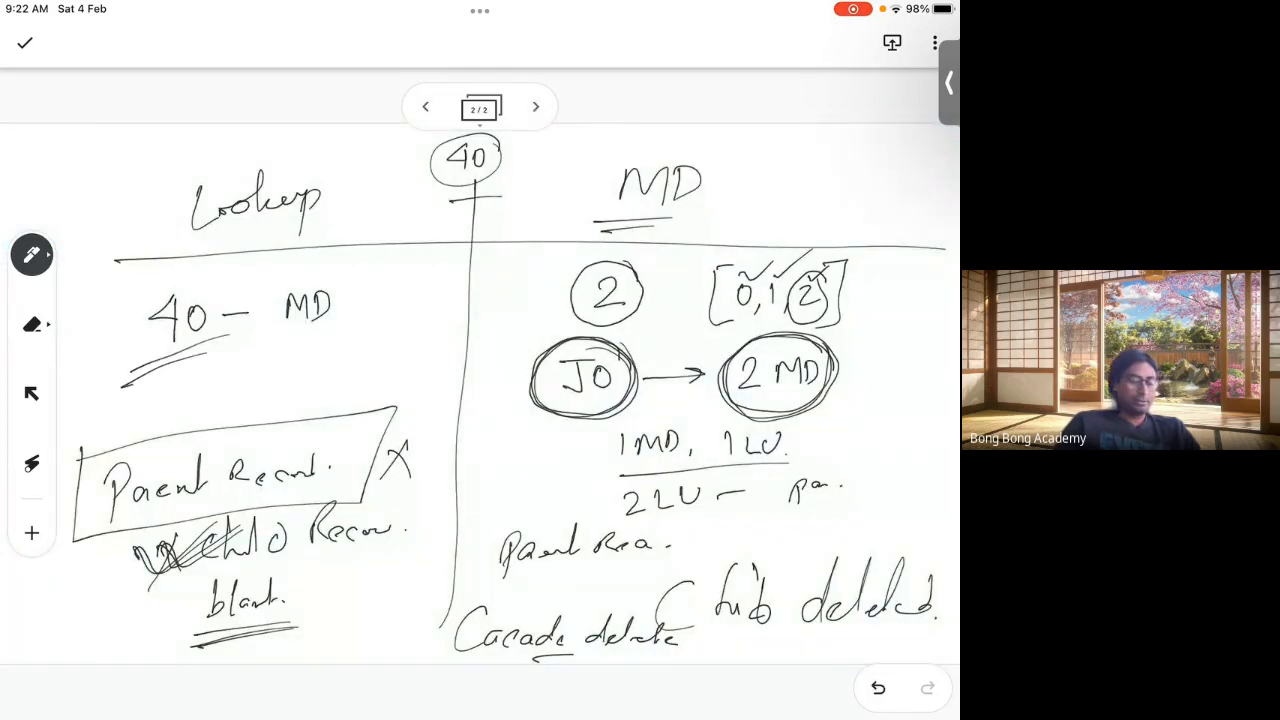
drag(632, 264, 650, 272)
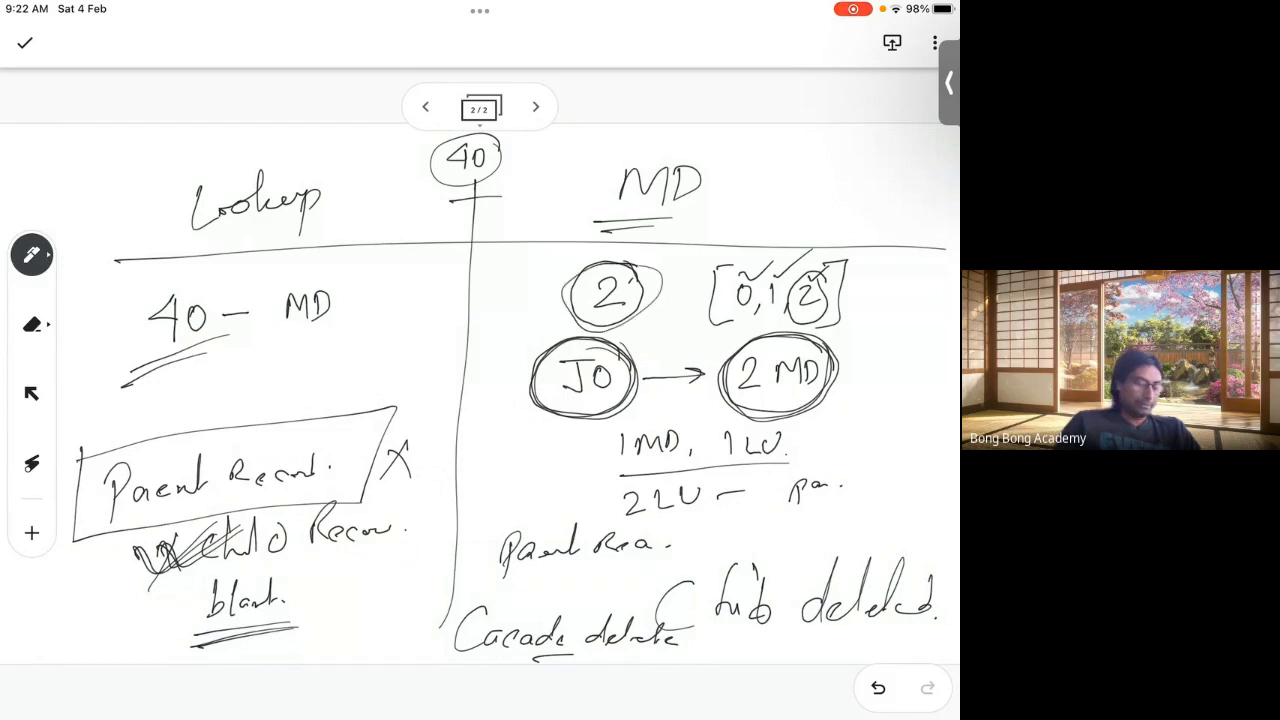
mouse_move(86, 440)
mouse_down()
mouse_move(72, 544)
mouse_move(362, 490)
mouse_move(76, 444)
mouse_move(408, 394)
mouse_move(400, 420)
mouse_up()
mouse_move(484, 518)
mouse_down()
mouse_move(476, 600)
mouse_move(698, 530)
mouse_move(462, 540)
mouse_up()
drag(683, 558, 738, 513)
drag(698, 518, 733, 548)
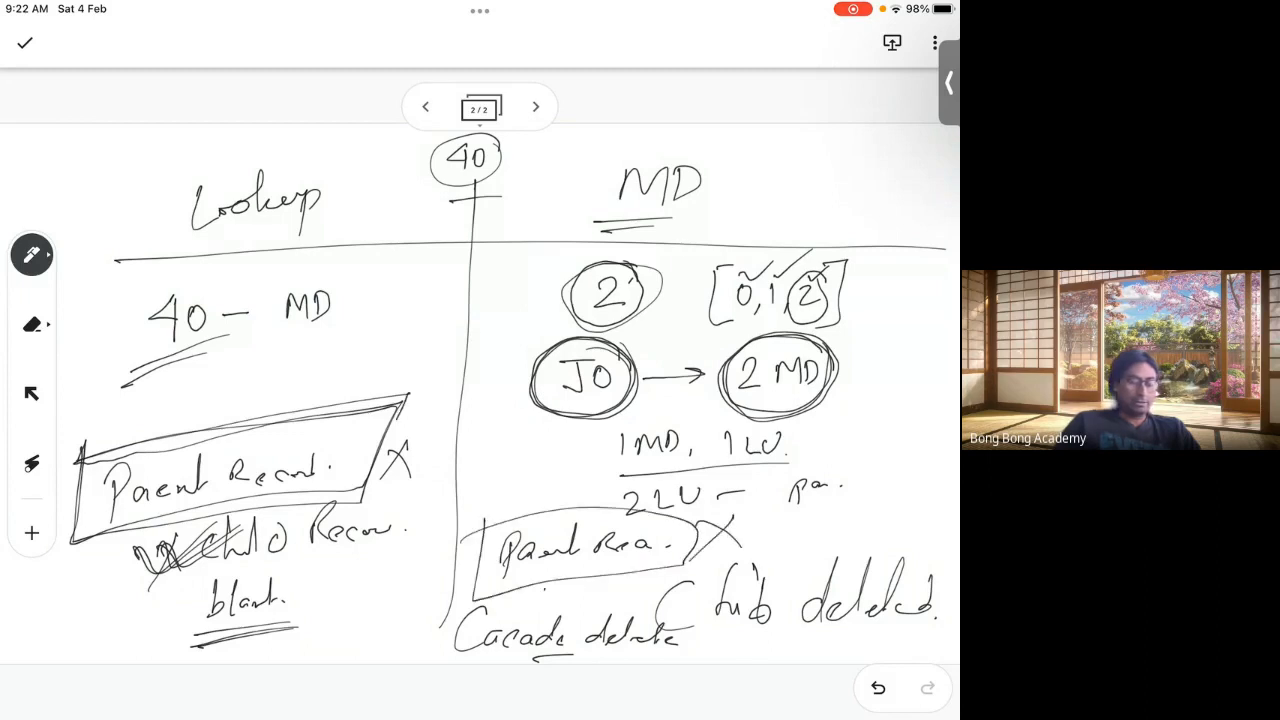
mouse_move(650, 568)
mouse_down()
mouse_move(645, 648)
mouse_move(908, 636)
mouse_up()
drag(642, 557, 938, 620)
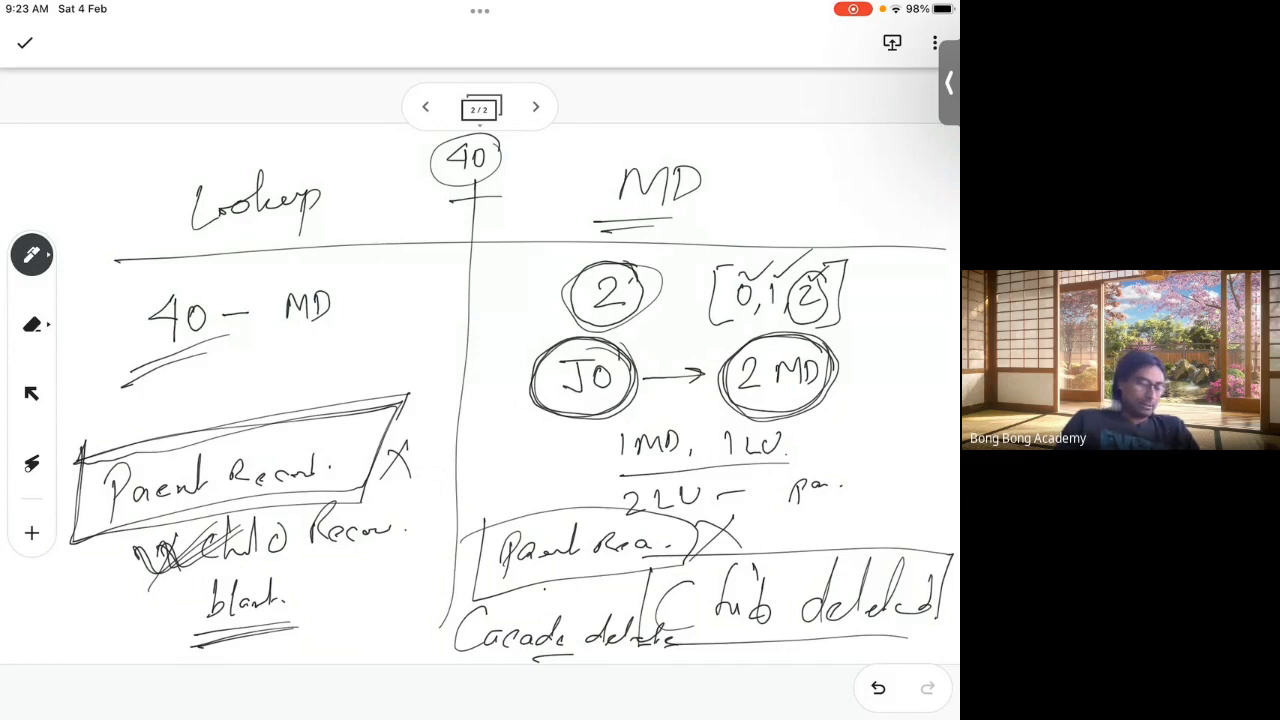
click(535, 106)
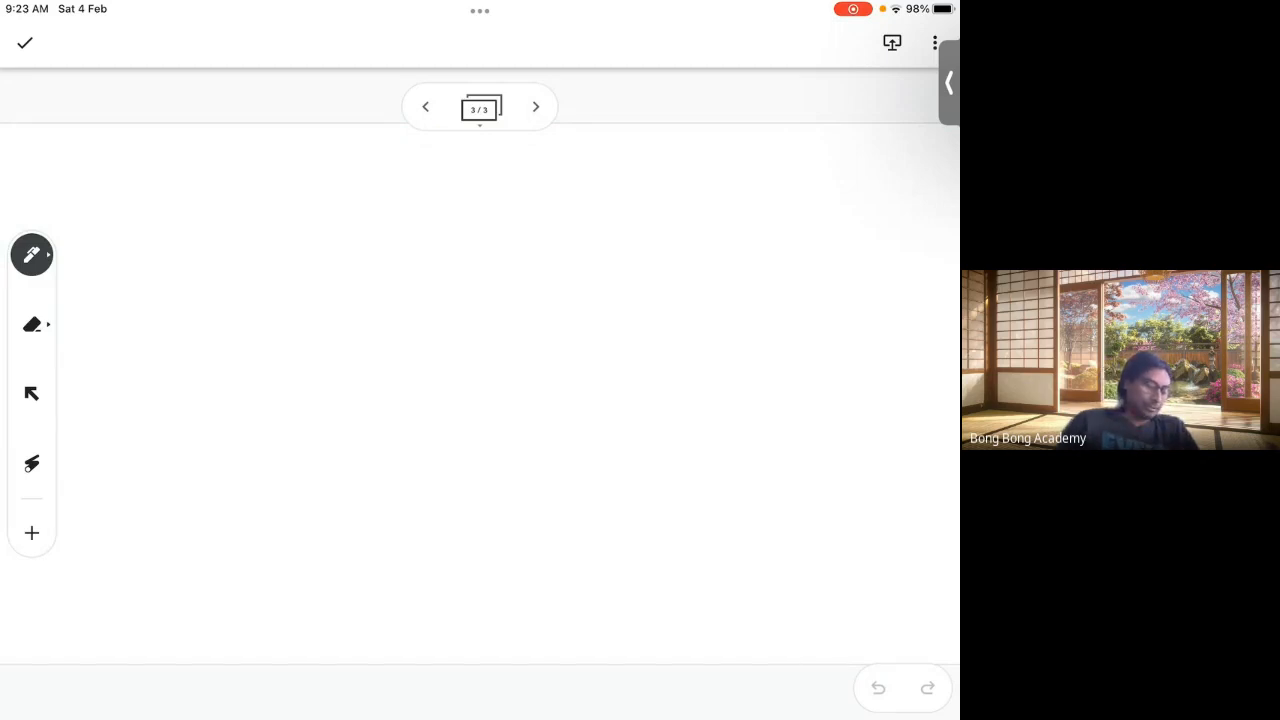
Step: On the third Jamboard frame, draw a two-column table headed Lookup and MD
click(425, 106)
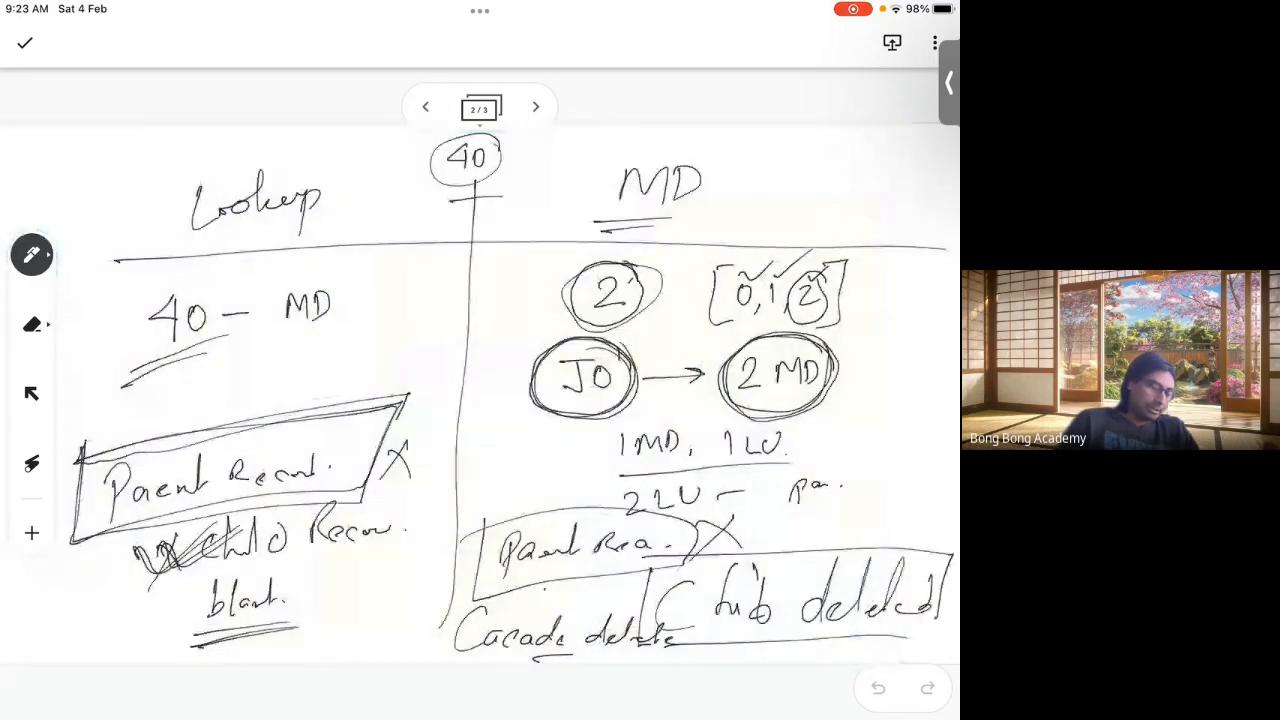
click(535, 106)
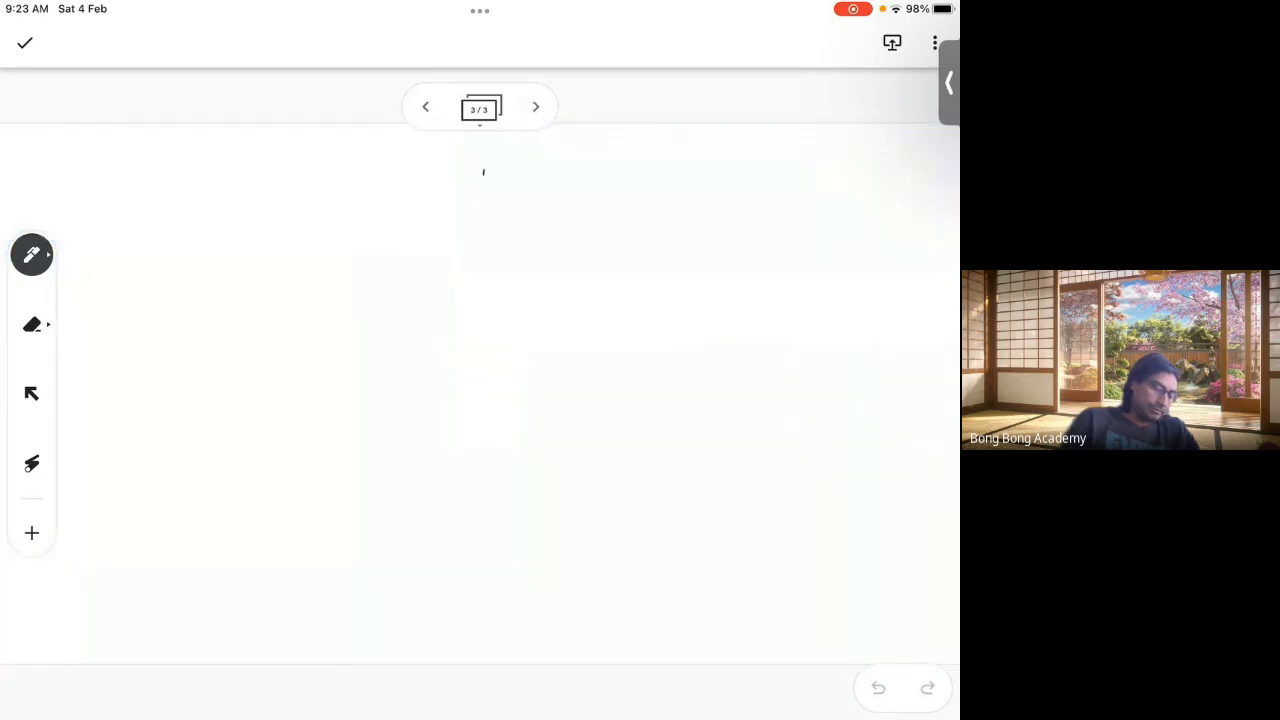
drag(483, 172, 480, 632)
drag(126, 265, 852, 240)
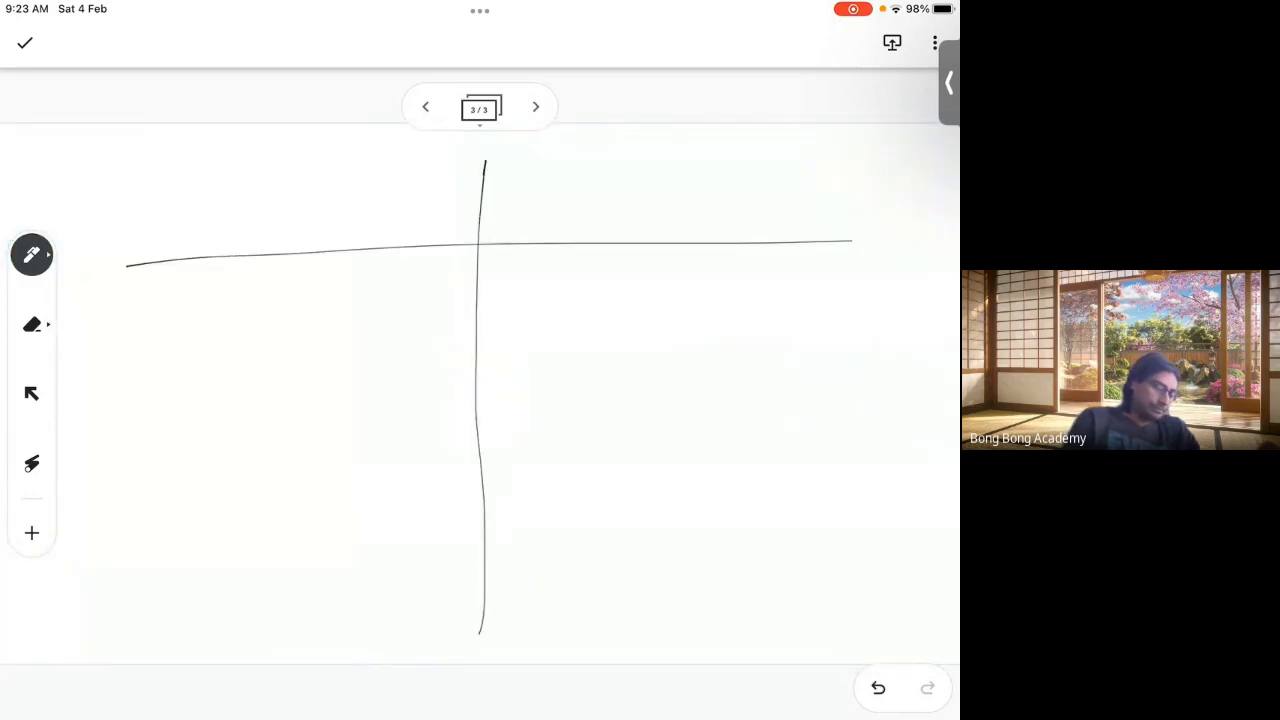
mouse_move(212, 182)
mouse_down()
mouse_move(226, 222)
mouse_move(250, 200)
mouse_move(266, 210)
mouse_move(306, 188)
mouse_up()
mouse_move(598, 172)
mouse_down()
mouse_move(596, 200)
mouse_move(638, 196)
mouse_up()
drag(648, 166, 650, 194)
drag(556, 218, 712, 206)
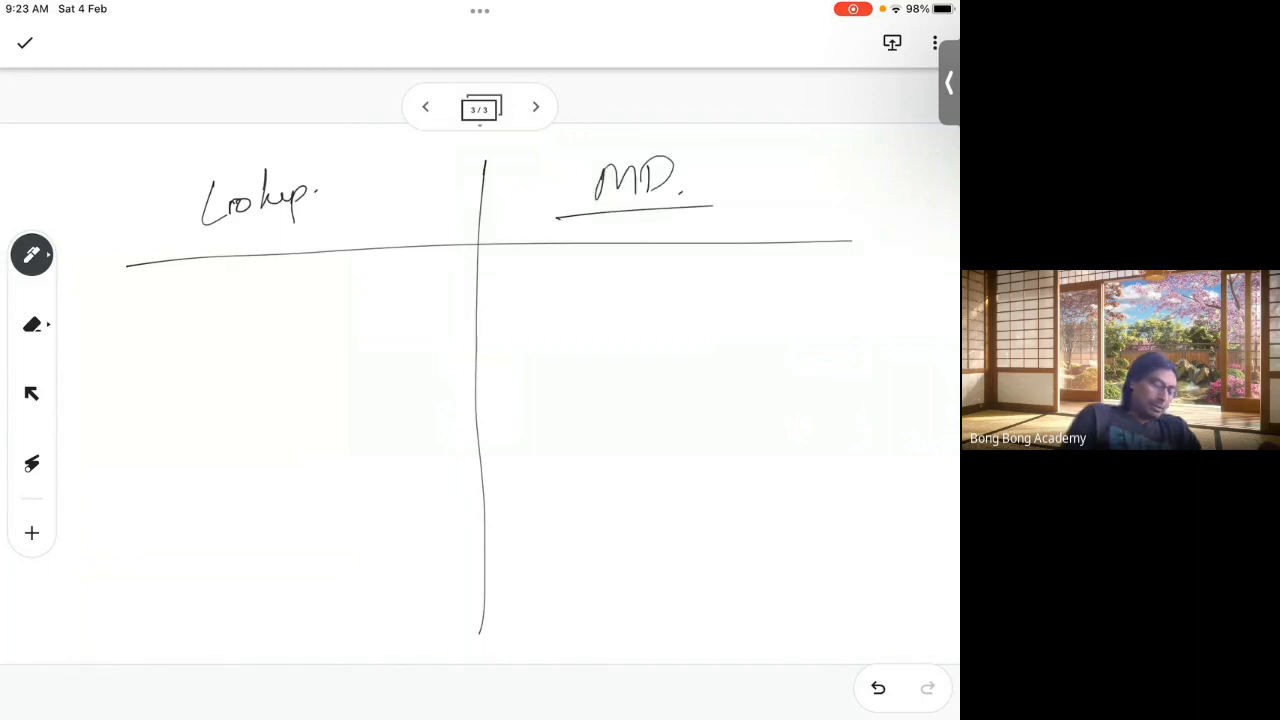
drag(230, 202, 228, 206)
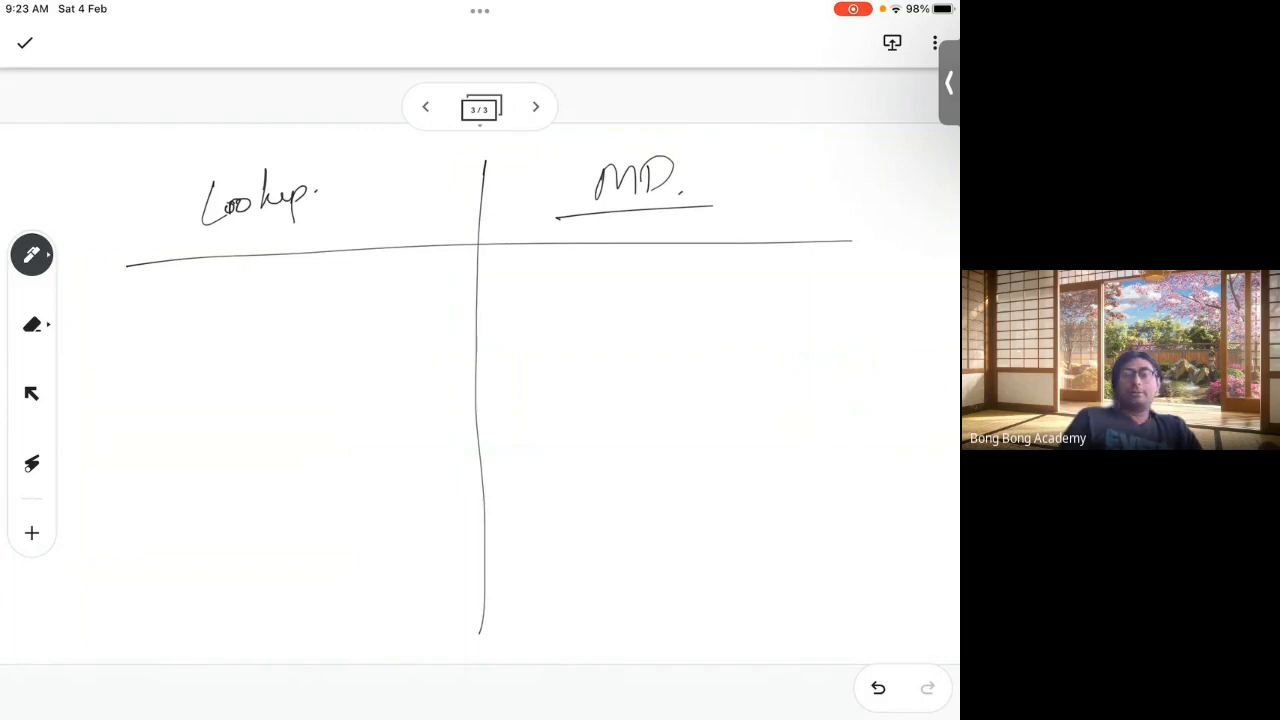
Step: Write 'Rollup Summary in Parent' under the MD column and underline it
mouse_move(533, 278)
mouse_down()
mouse_move(558, 326)
mouse_move(566, 312)
mouse_up()
drag(590, 274, 585, 328)
drag(600, 280, 622, 372)
drag(631, 312, 631, 324)
mouse_move(680, 287)
mouse_down()
mouse_move(663, 325)
mouse_move(710, 316)
mouse_move(750, 362)
mouse_up()
mouse_move(556, 368)
mouse_down()
mouse_move(552, 406)
mouse_move(576, 404)
mouse_up()
mouse_move(634, 380)
mouse_down()
mouse_move(632, 400)
mouse_move(706, 394)
mouse_move(728, 358)
mouse_move(738, 376)
mouse_up()
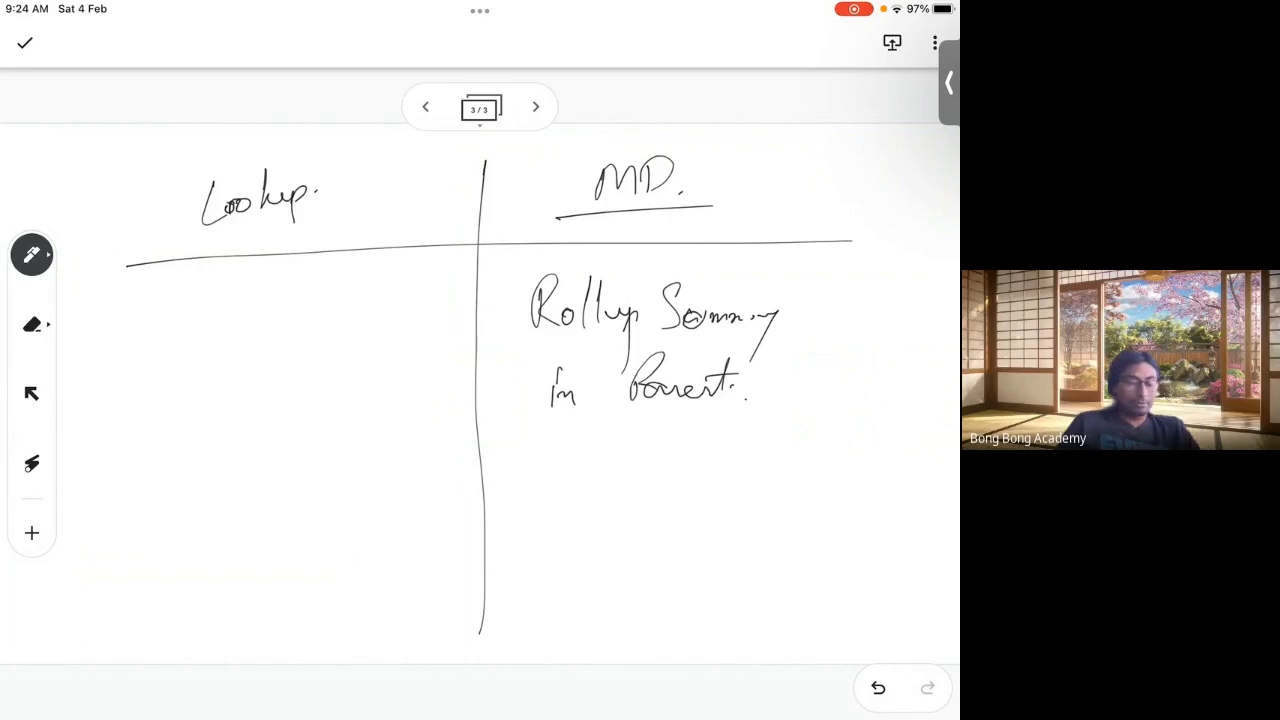
drag(532, 343, 852, 348)
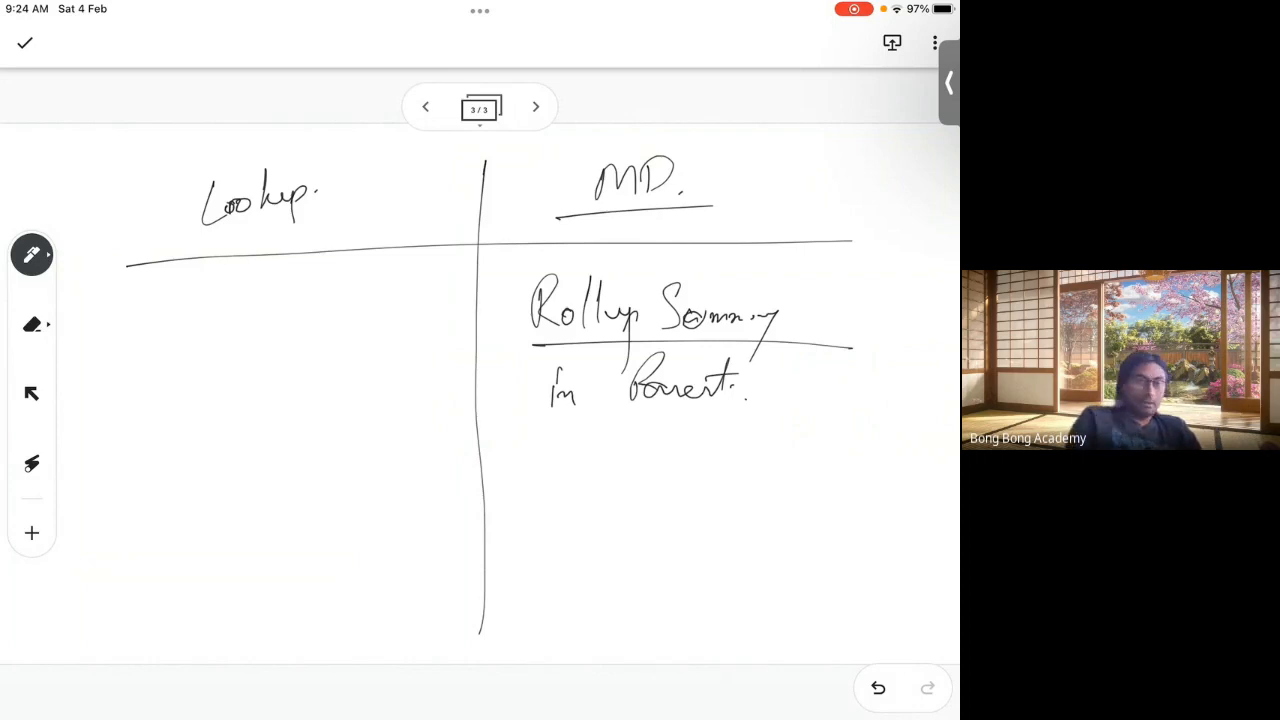
Step: Write 'Rollup Sum' under Lookup, cross it out and circle it, then close the whiteboard
mouse_move(141, 353)
mouse_down()
mouse_move(150, 318)
mouse_move(165, 352)
mouse_up()
drag(180, 332, 205, 290)
mouse_move(204, 348)
mouse_down()
mouse_move(218, 290)
mouse_move(238, 336)
mouse_up()
drag(280, 306, 264, 350)
drag(292, 330, 425, 292)
drag(395, 300, 428, 345)
mouse_move(452, 290)
mouse_down()
mouse_move(60, 330)
mouse_move(454, 300)
mouse_up()
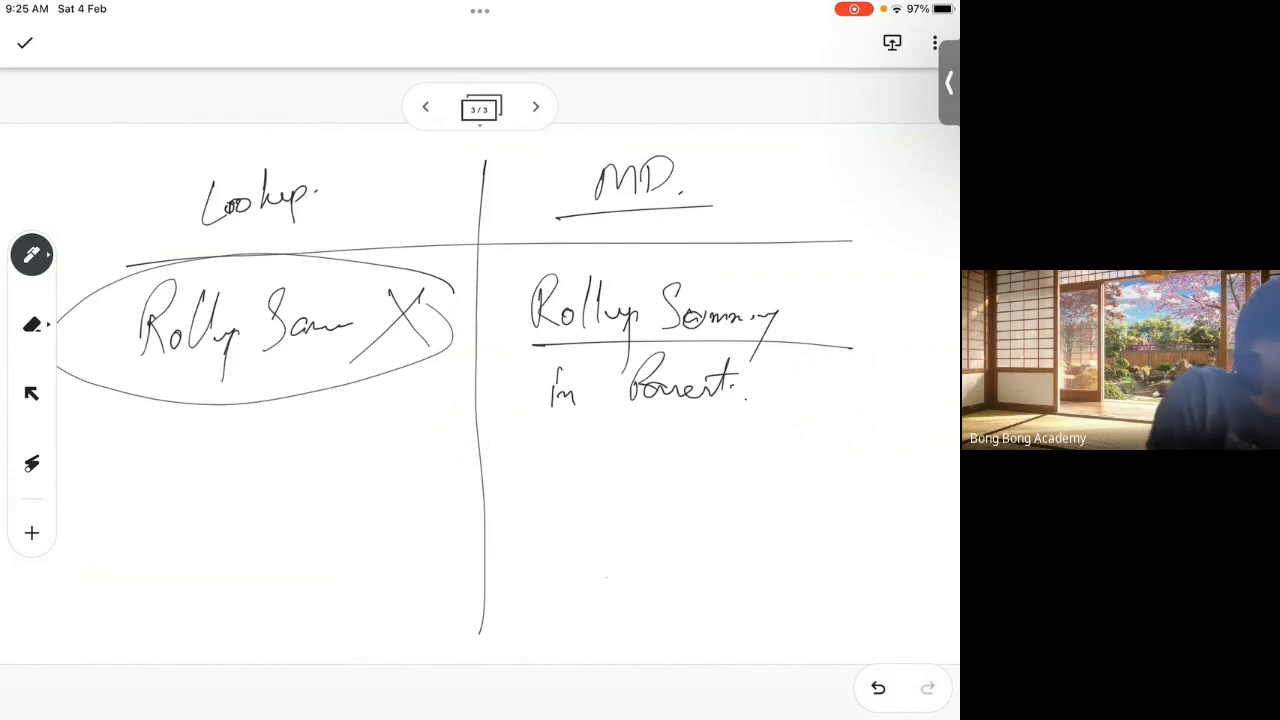
key(super+h)
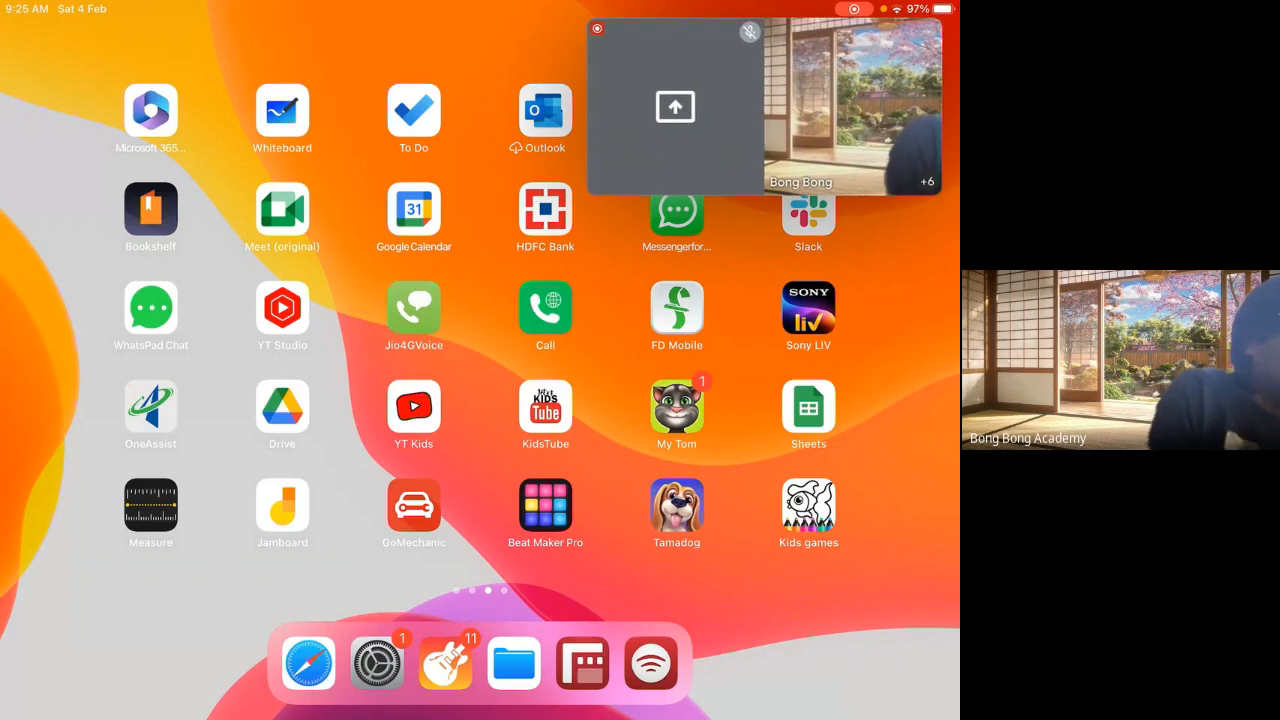
Step: Return to the Meet call and stop sharing the tablet screen from more options
click(764, 107)
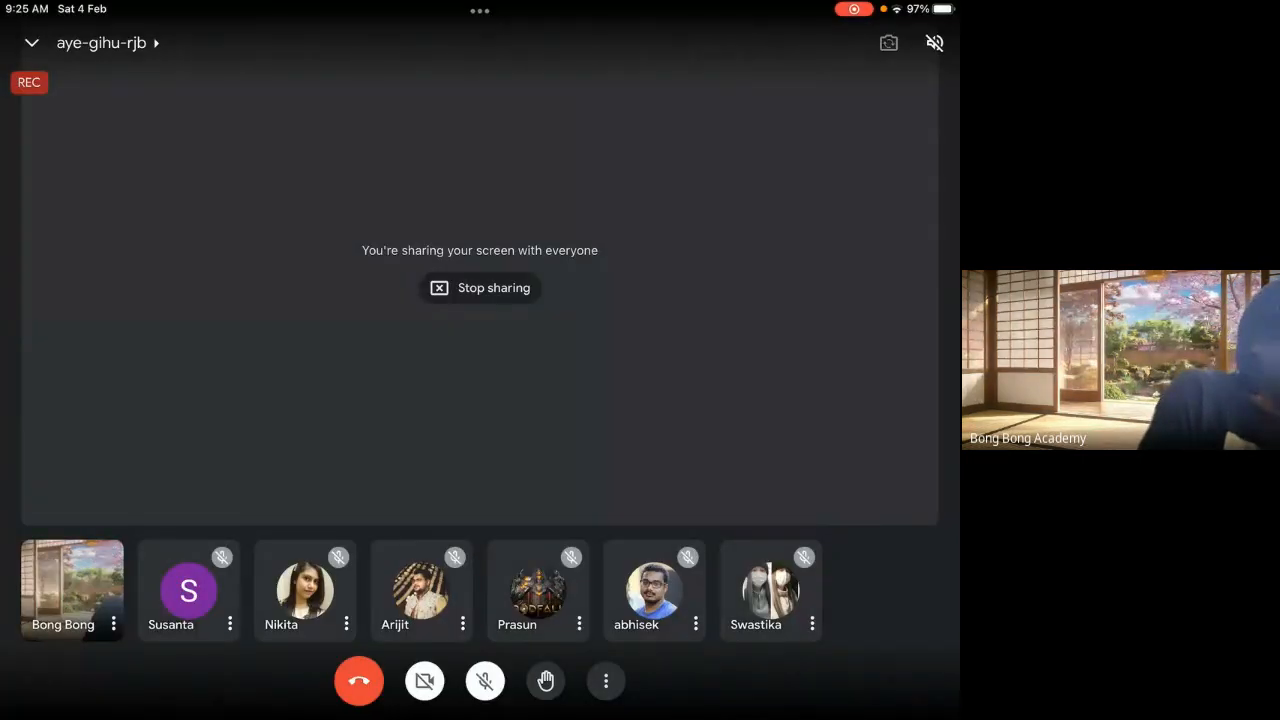
click(605, 681)
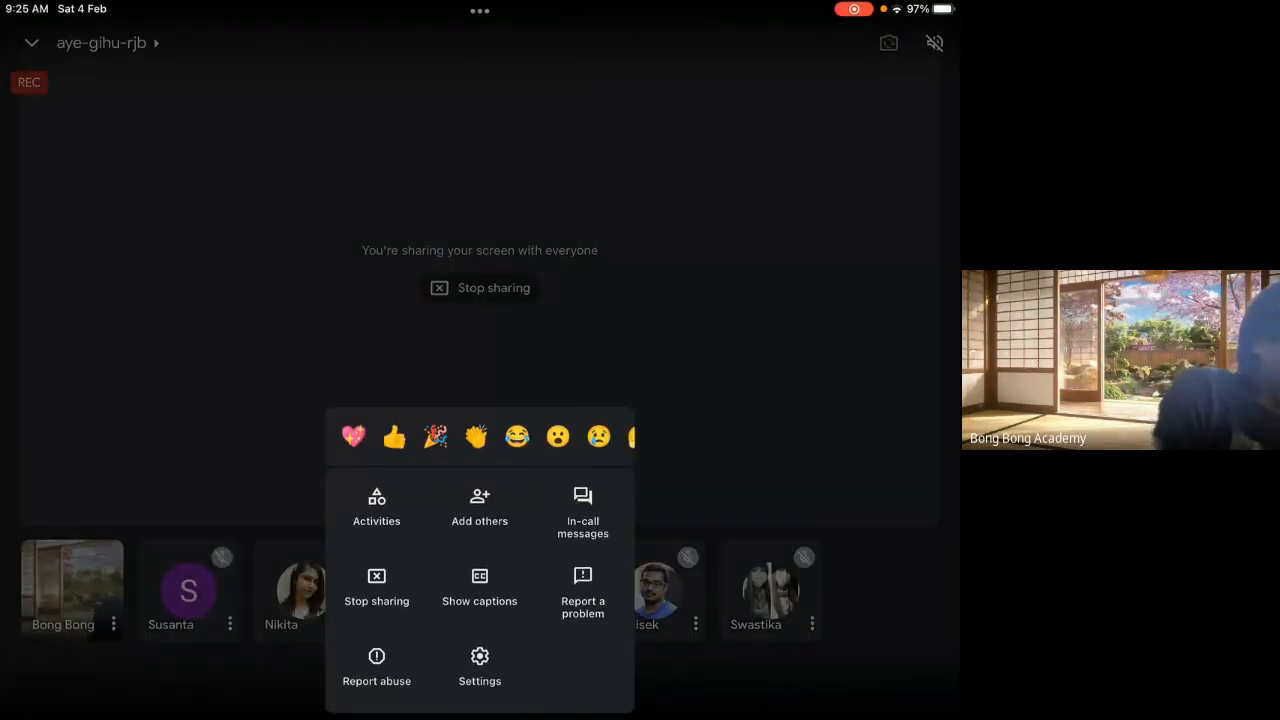
click(376, 585)
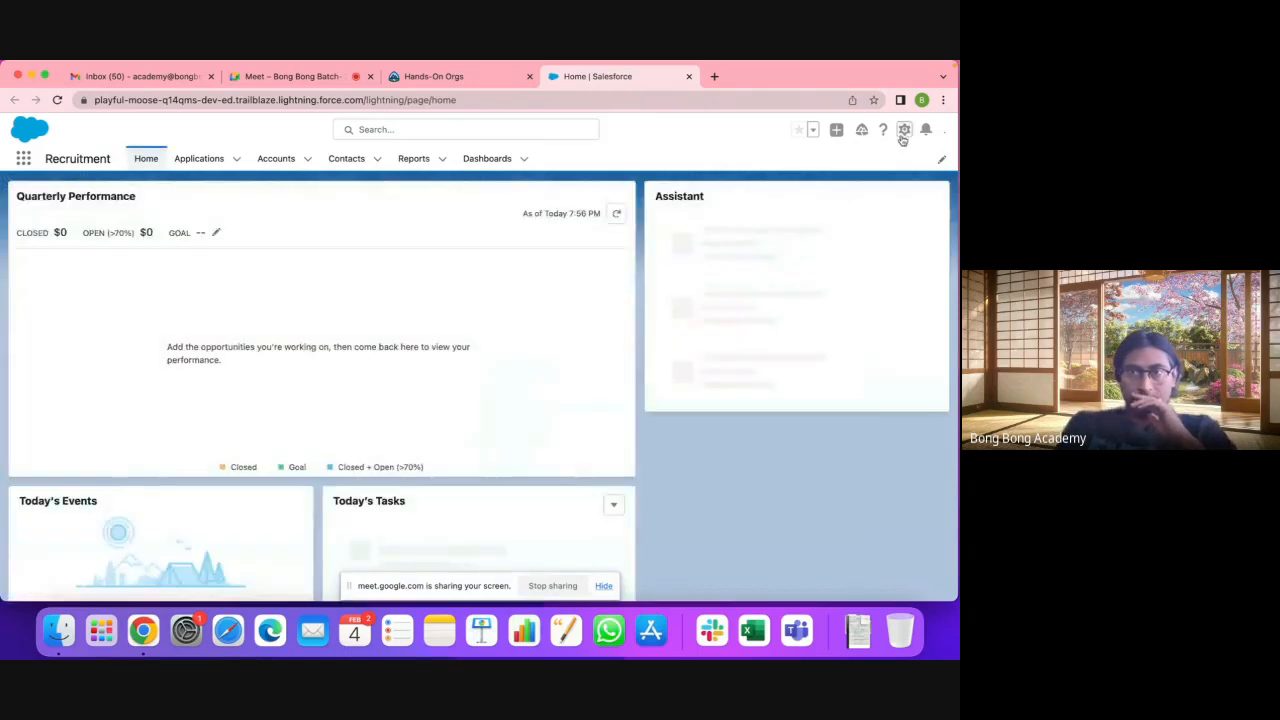
Step: Open Setup in a new tab and view the Application object's Fields & Relationships in Object Manager
click(903, 131)
click(874, 166)
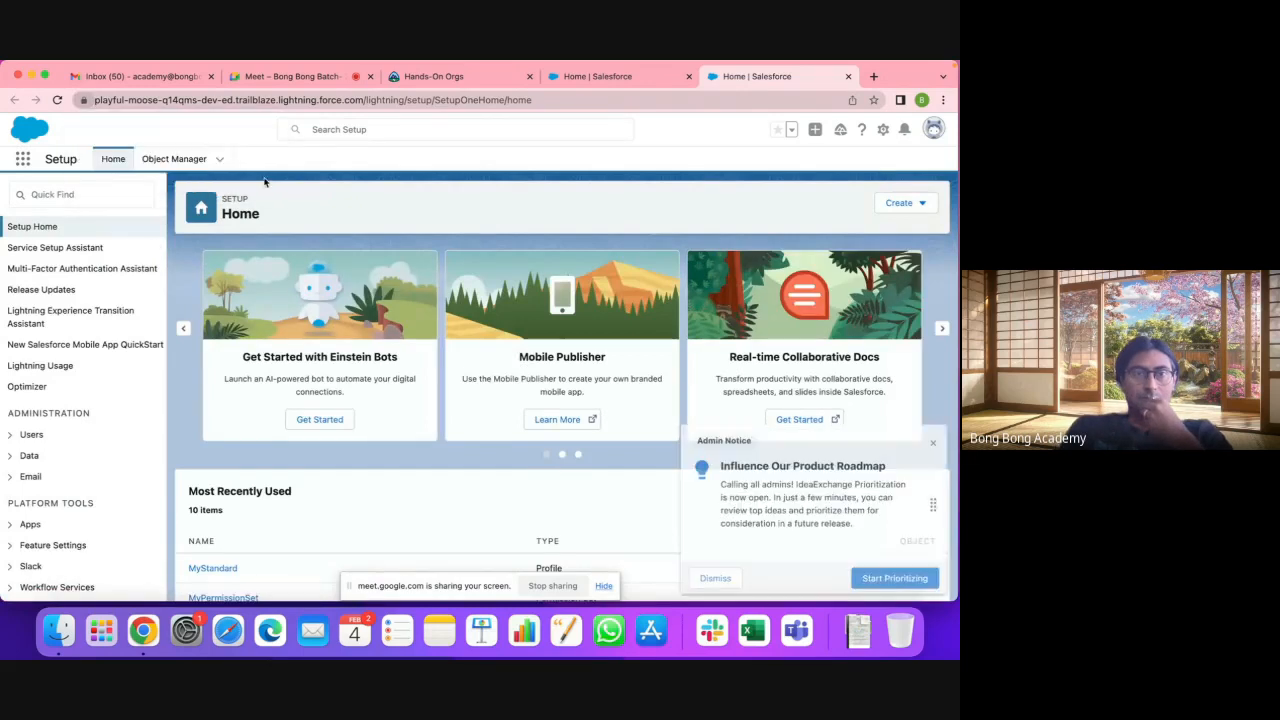
click(174, 159)
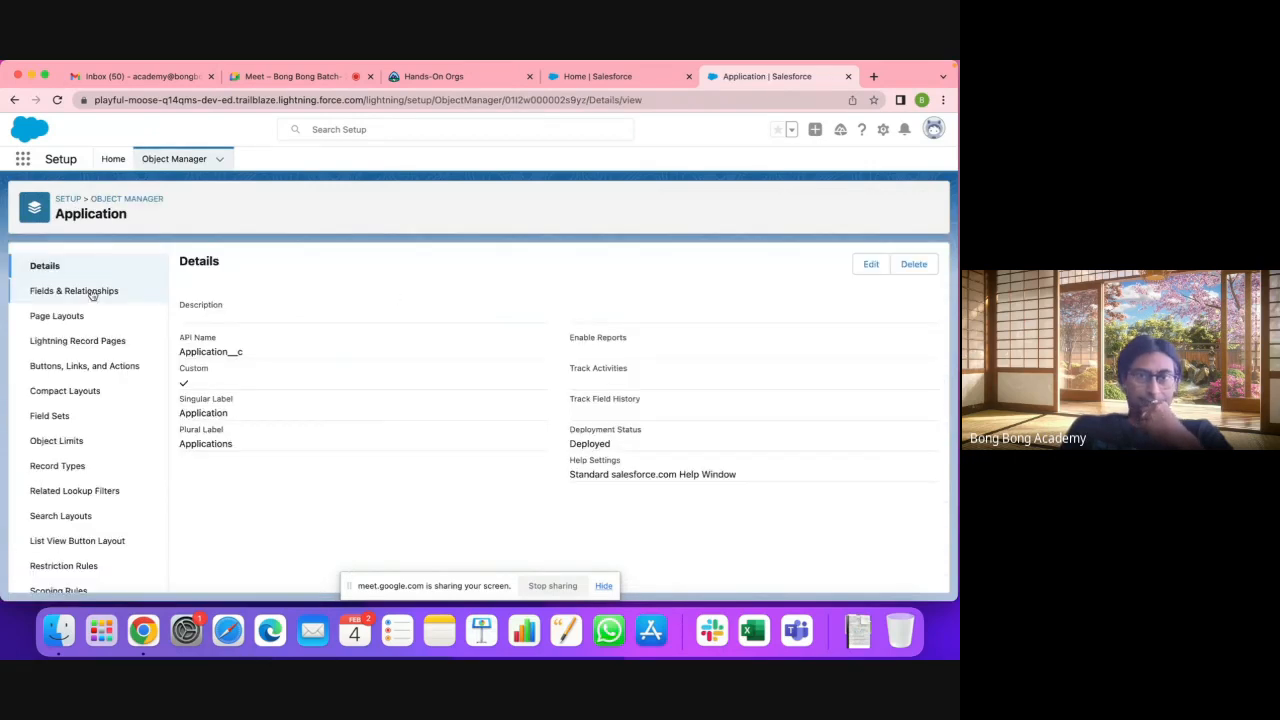
click(92, 292)
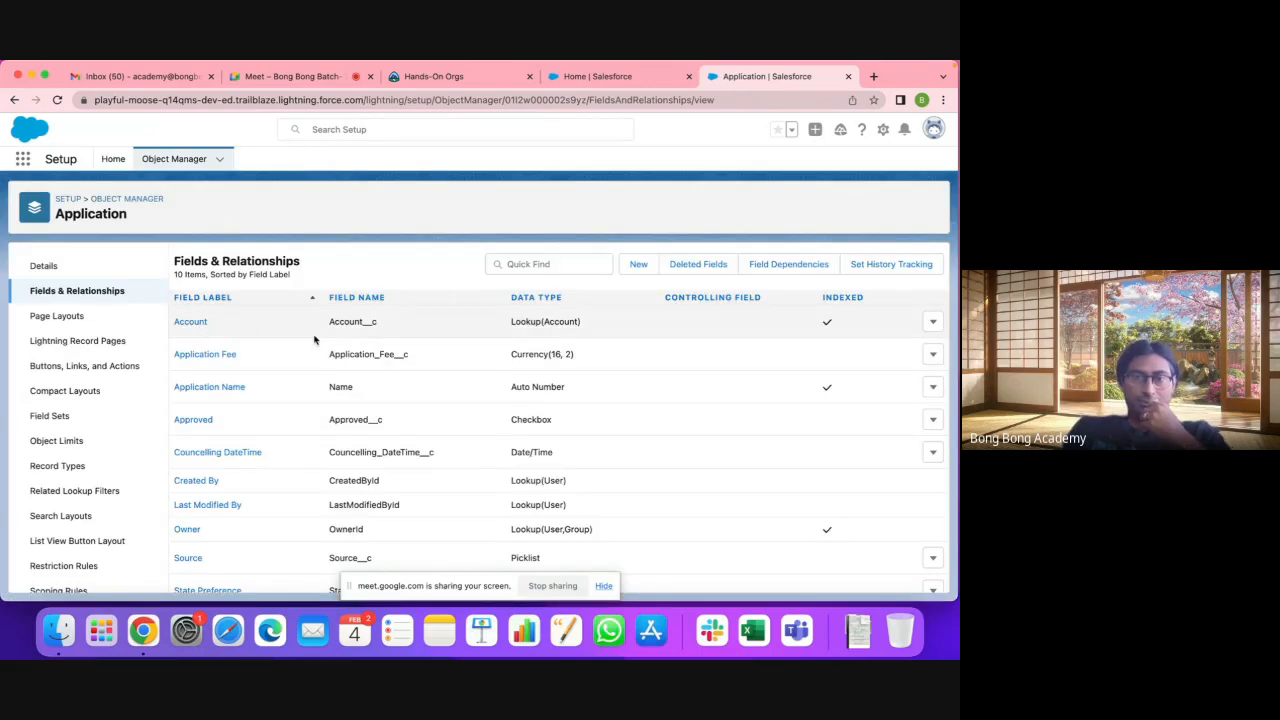
Step: Change the Application's Account field type from Lookup(Account) to Master-Detail Relationship and save
triple_click(526, 326)
scroll(611, 329, down, 1)
scroll(611, 329, up, 1)
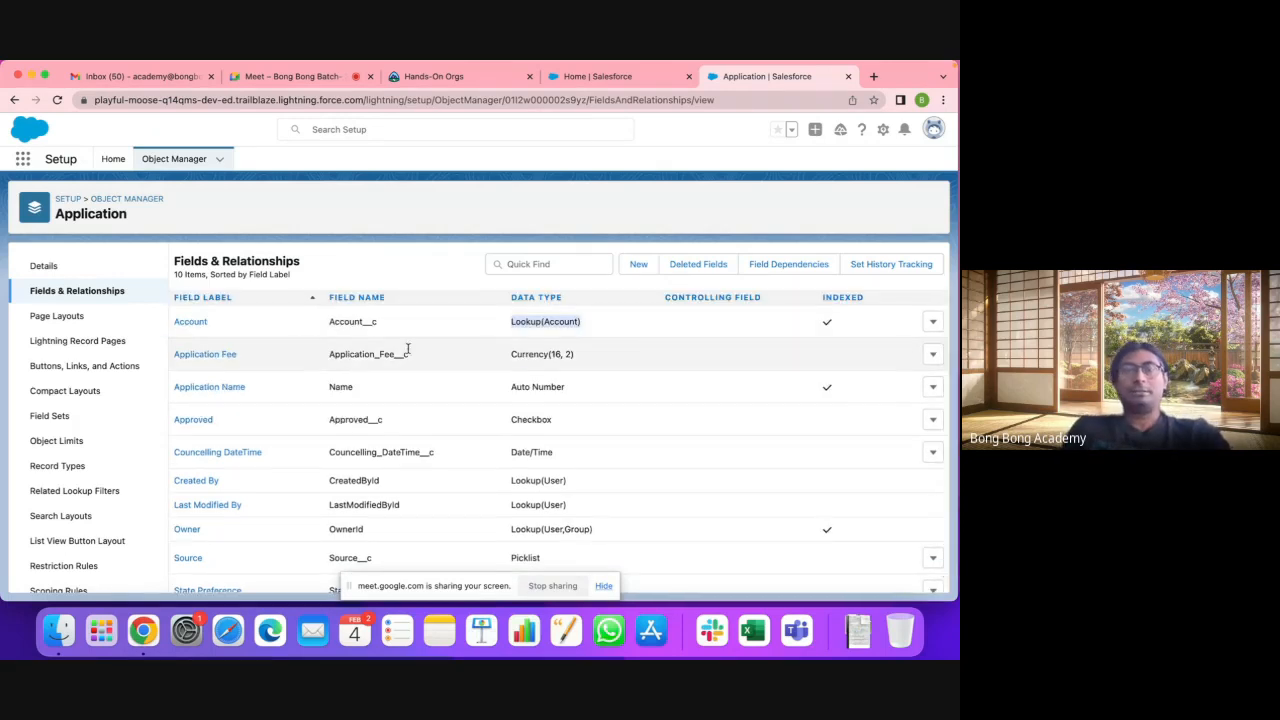
click(932, 321)
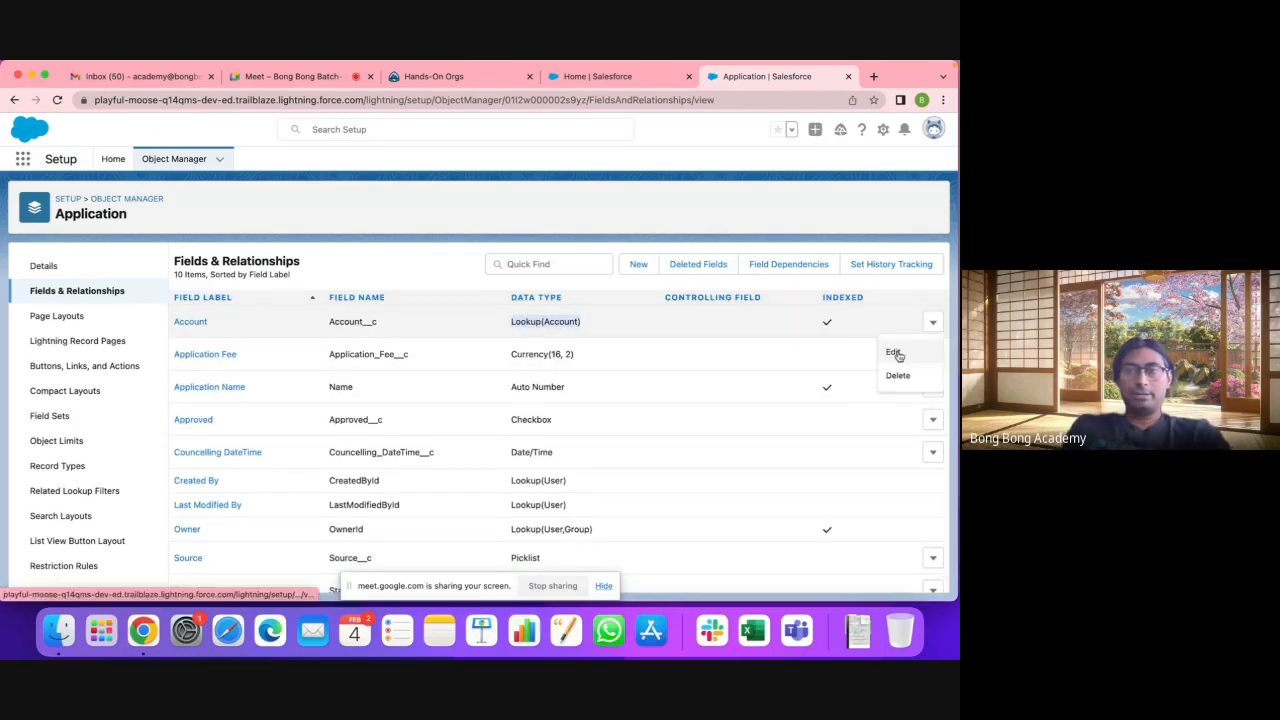
click(905, 346)
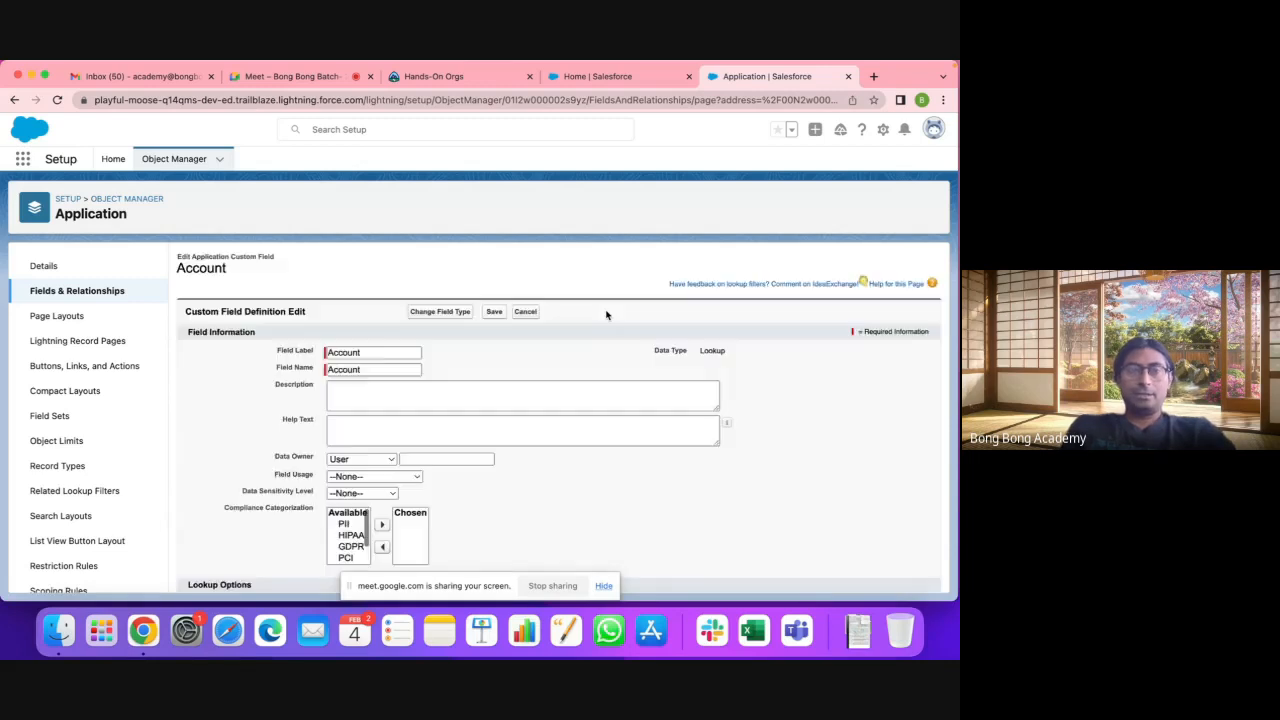
click(440, 312)
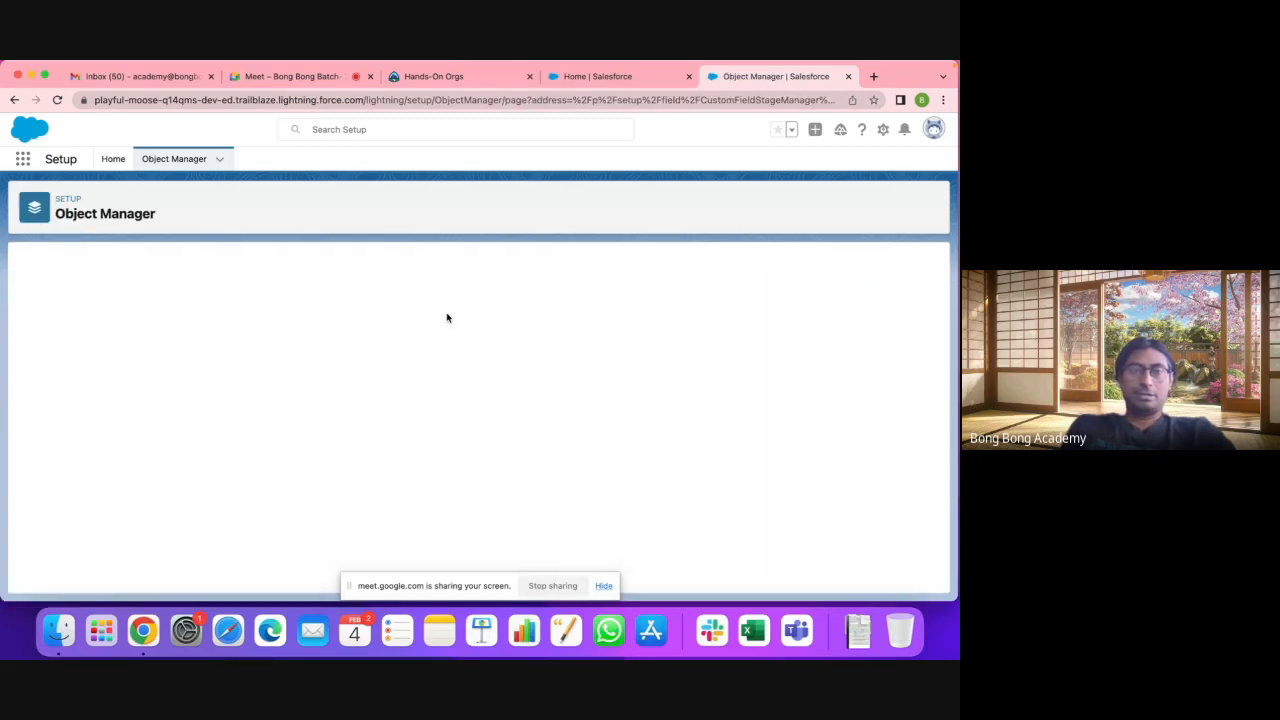
click(85, 466)
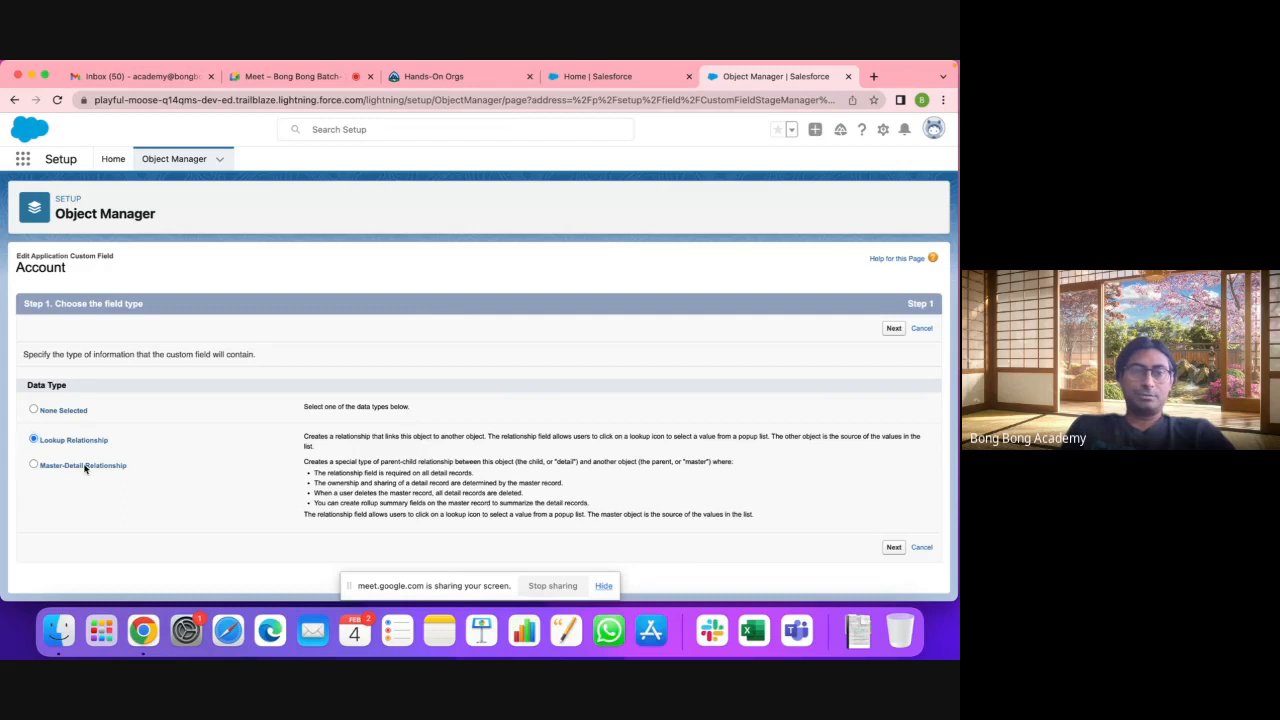
scroll(684, 510, up, 1)
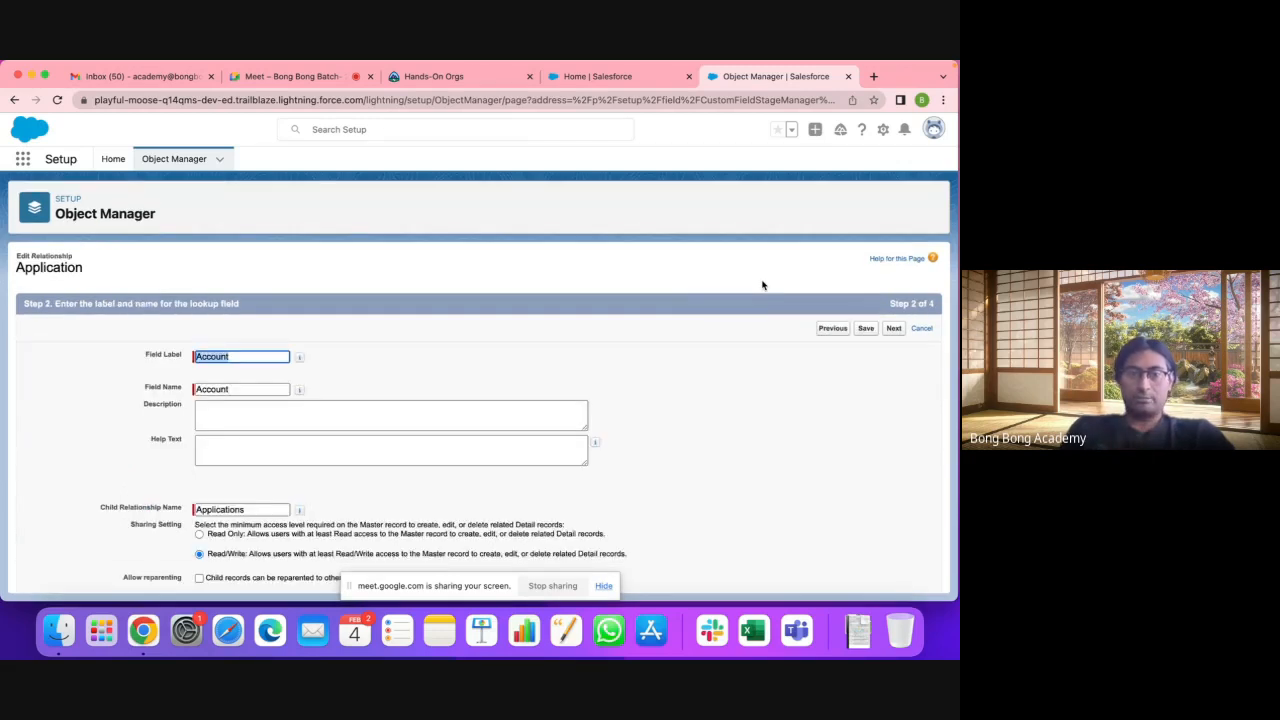
scroll(762, 285, down, 2)
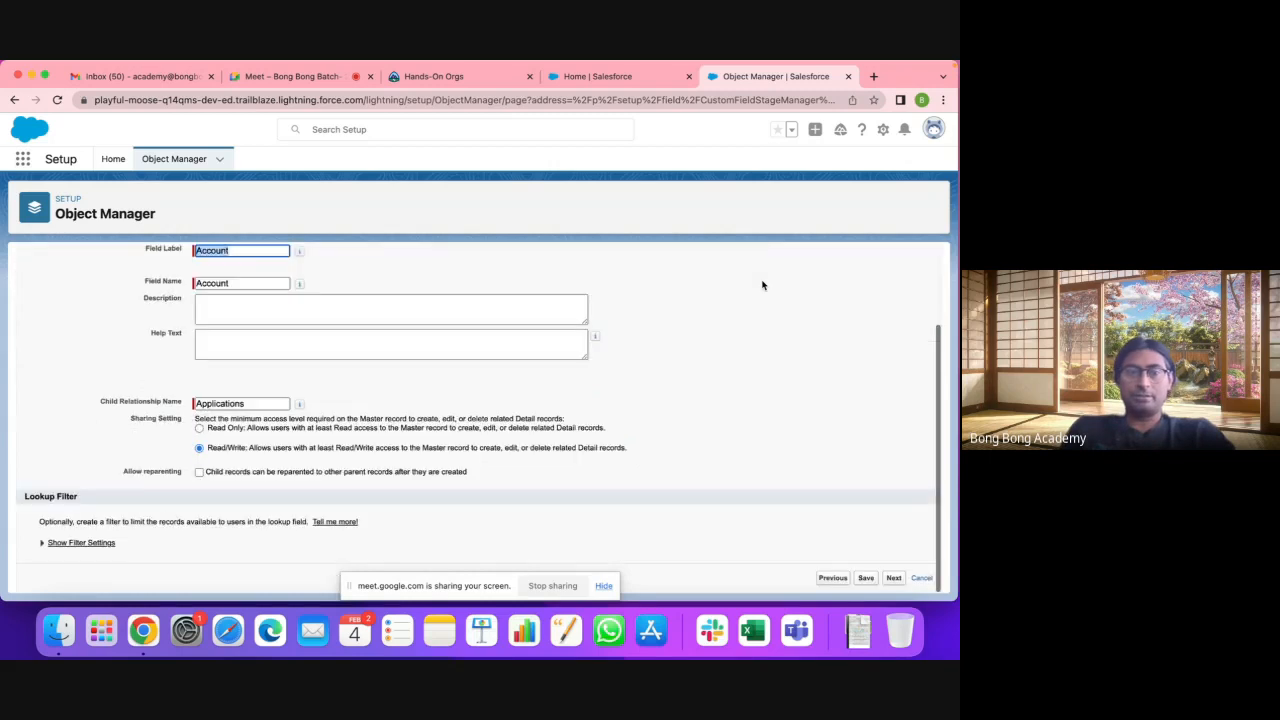
click(866, 579)
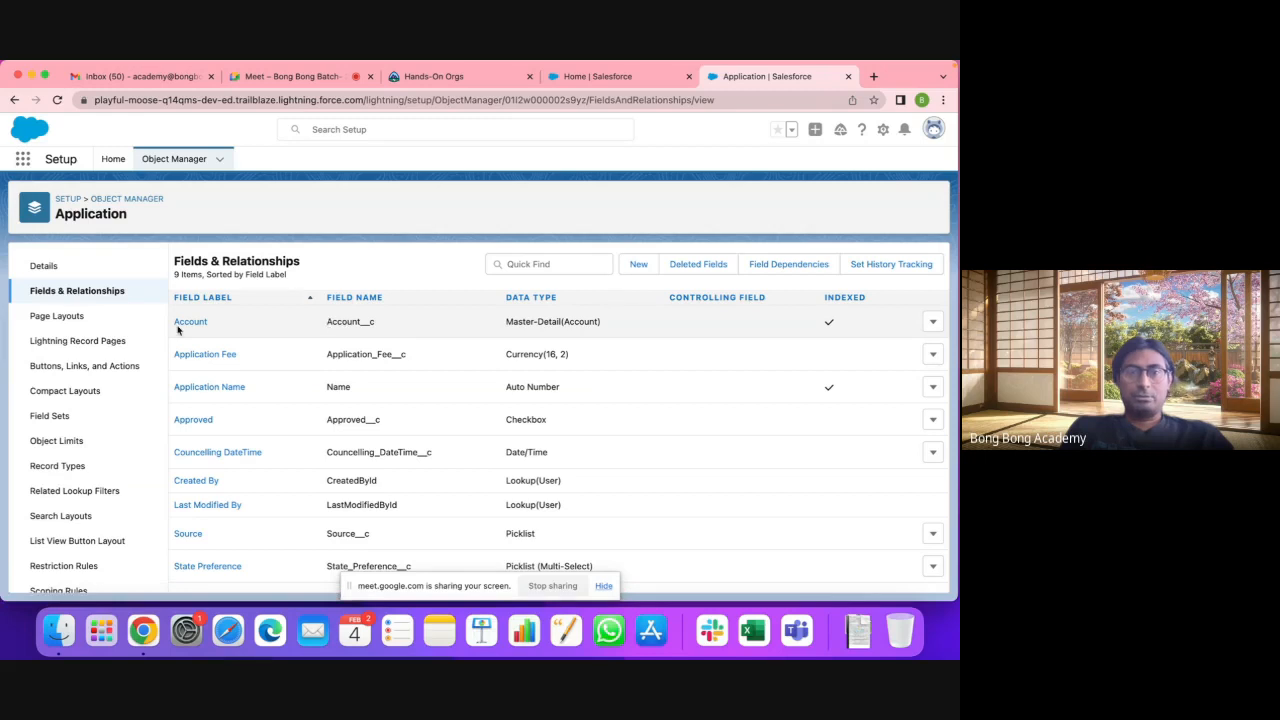
Step: Highlight the new Master-Detail(Account) type, reload the fields list, and briefly search for 'owne'
drag(506, 320, 651, 329)
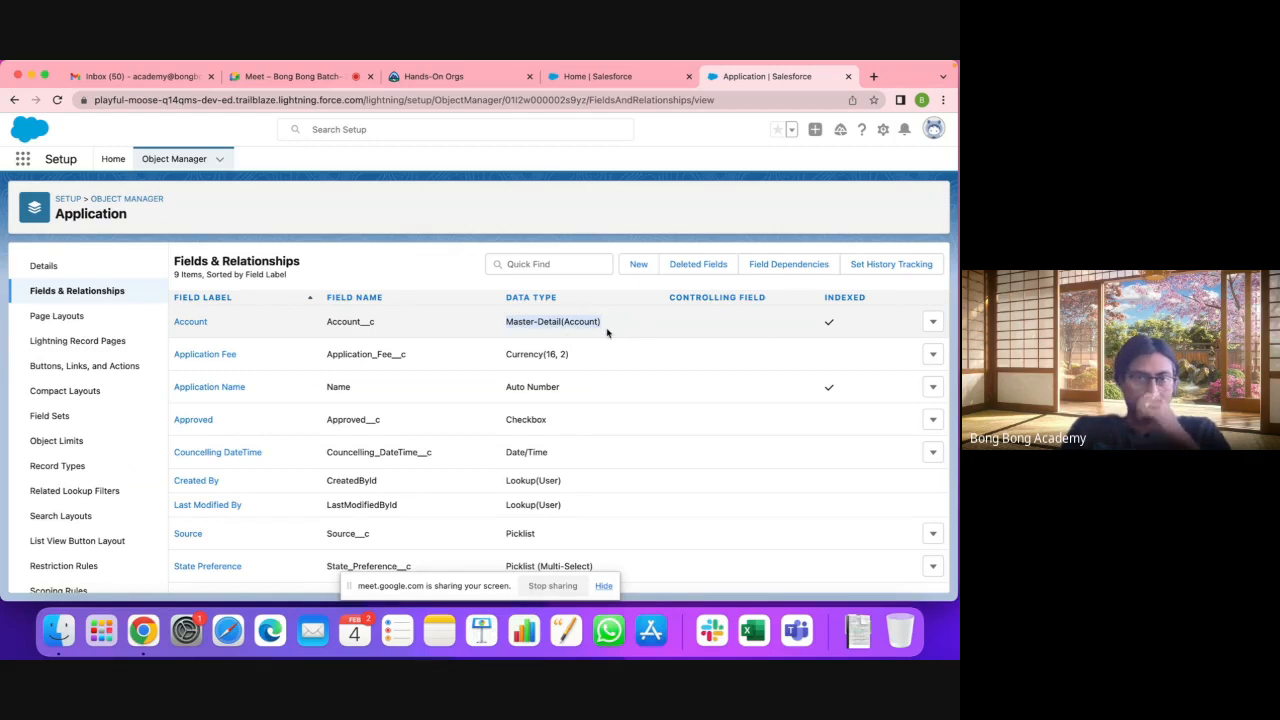
click(629, 406)
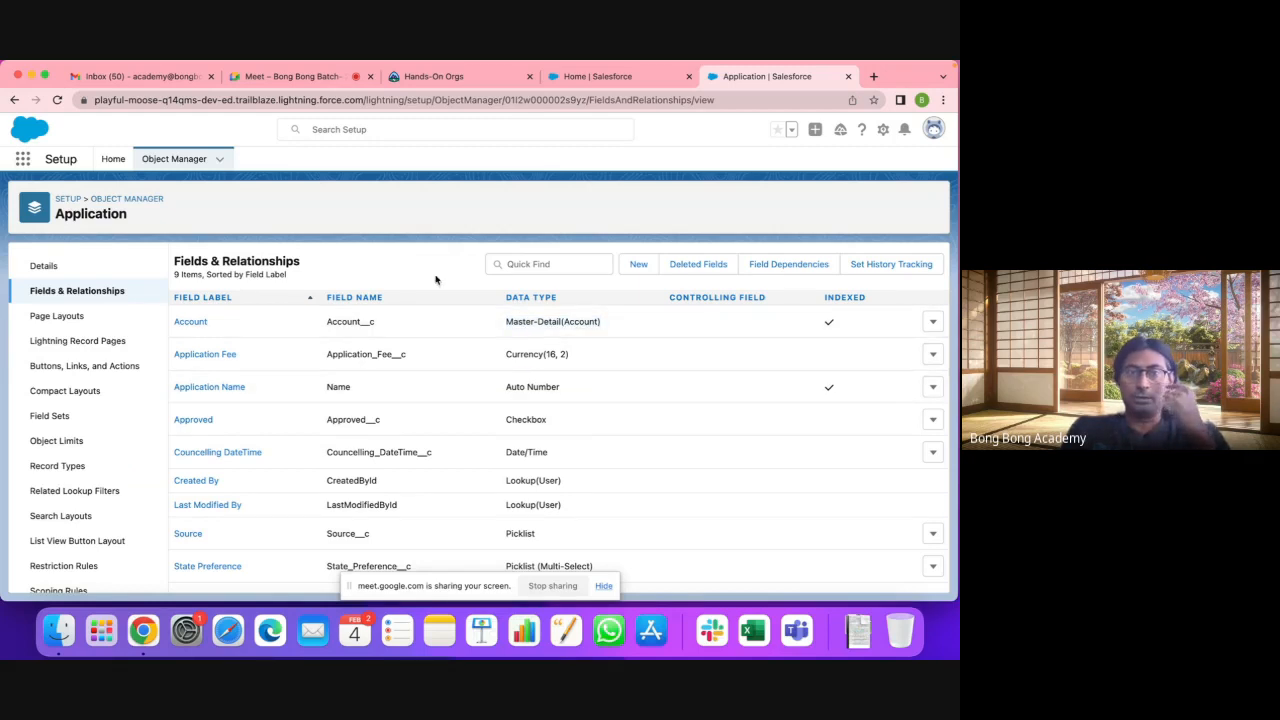
click(604, 587)
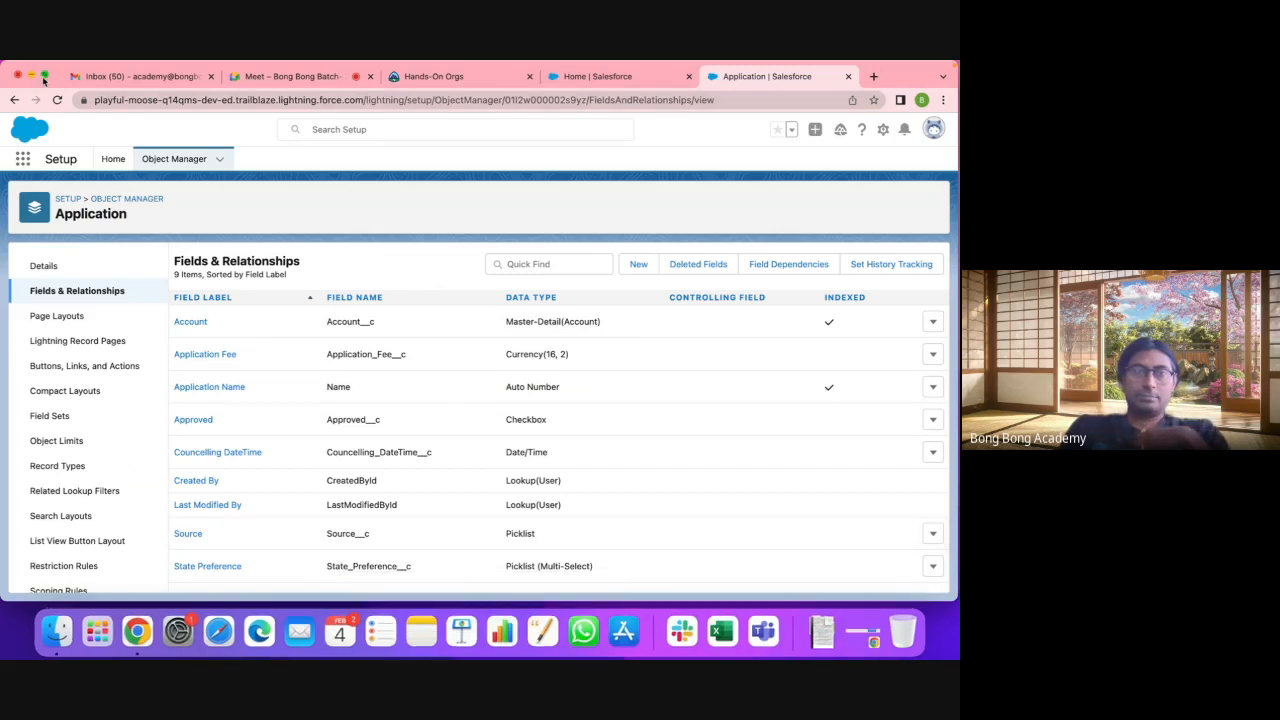
key(super+r)
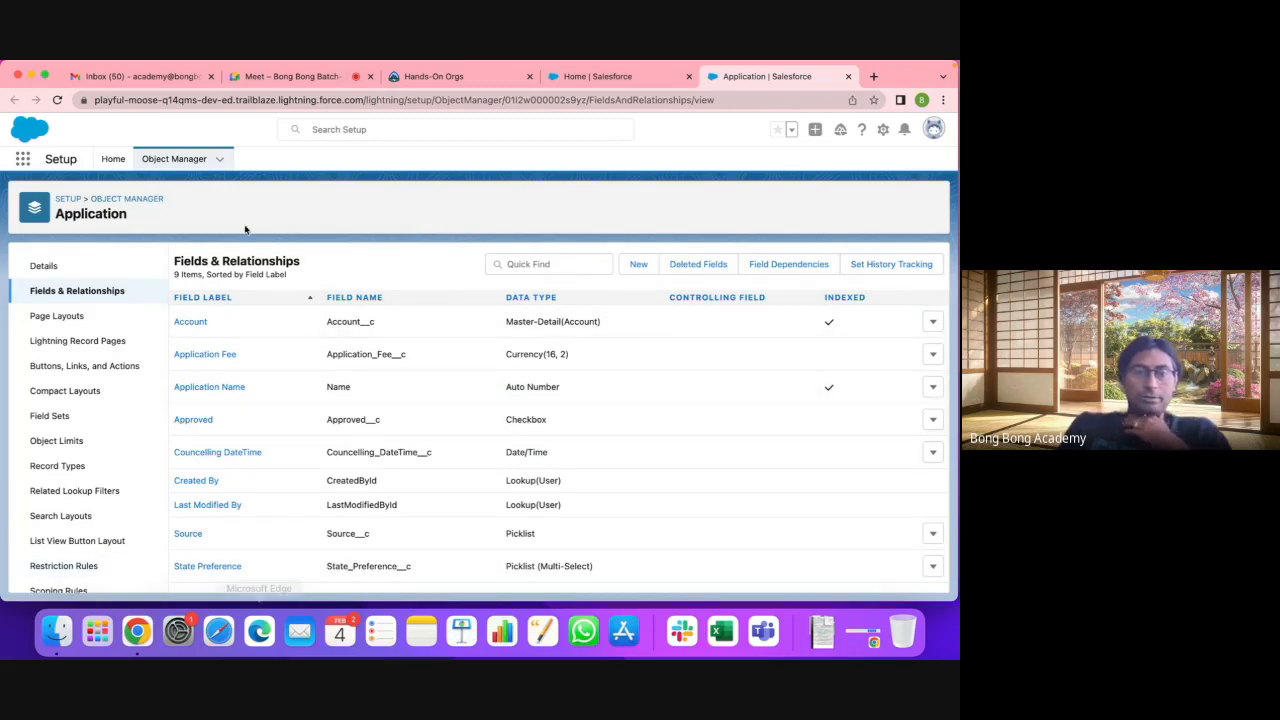
click(550, 264)
text(owner)
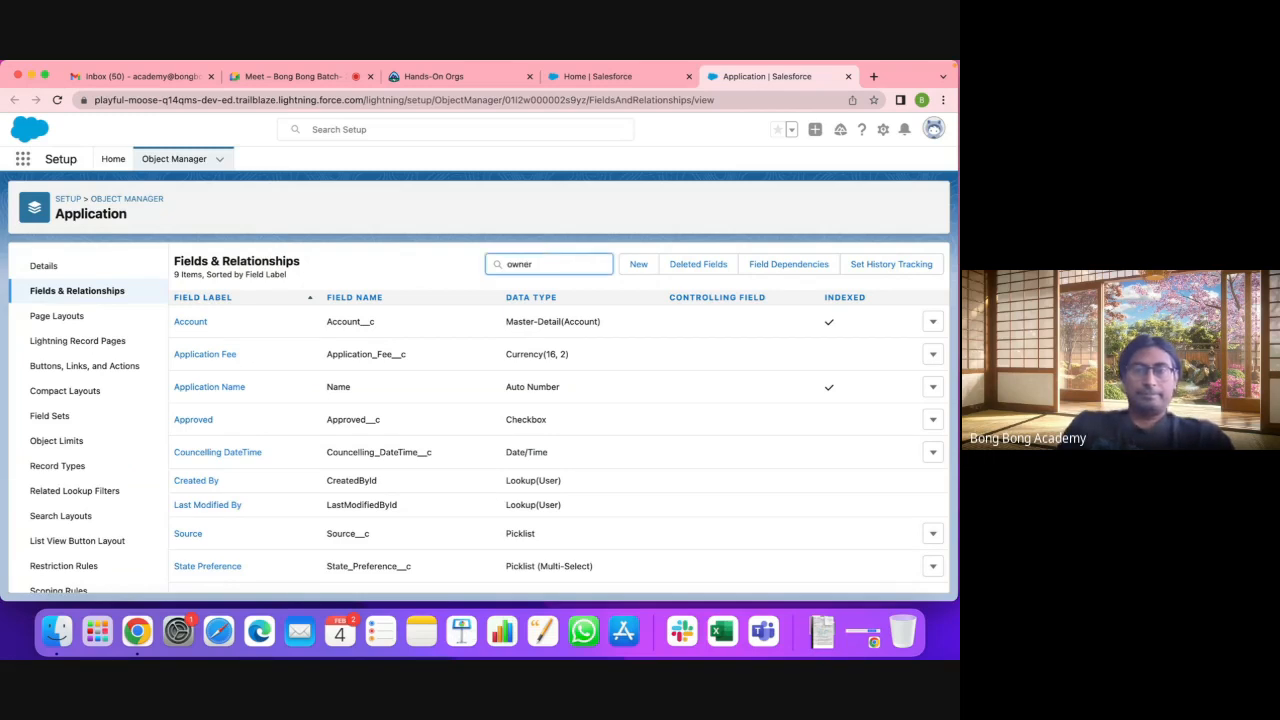
key(BackSpace)
key(BackSpace)
key(BackSpace)
key(BackSpace)
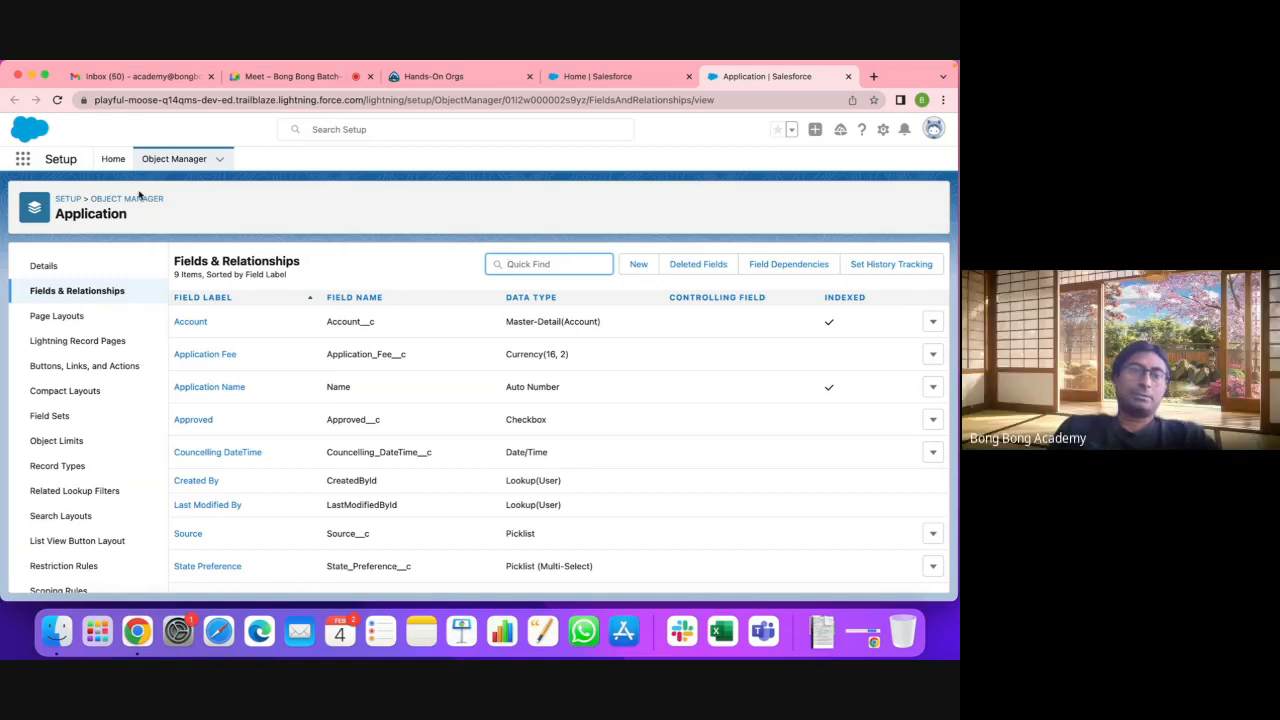
Step: Open the Account object's Fields & Relationships and filter them by 'owner'
click(134, 198)
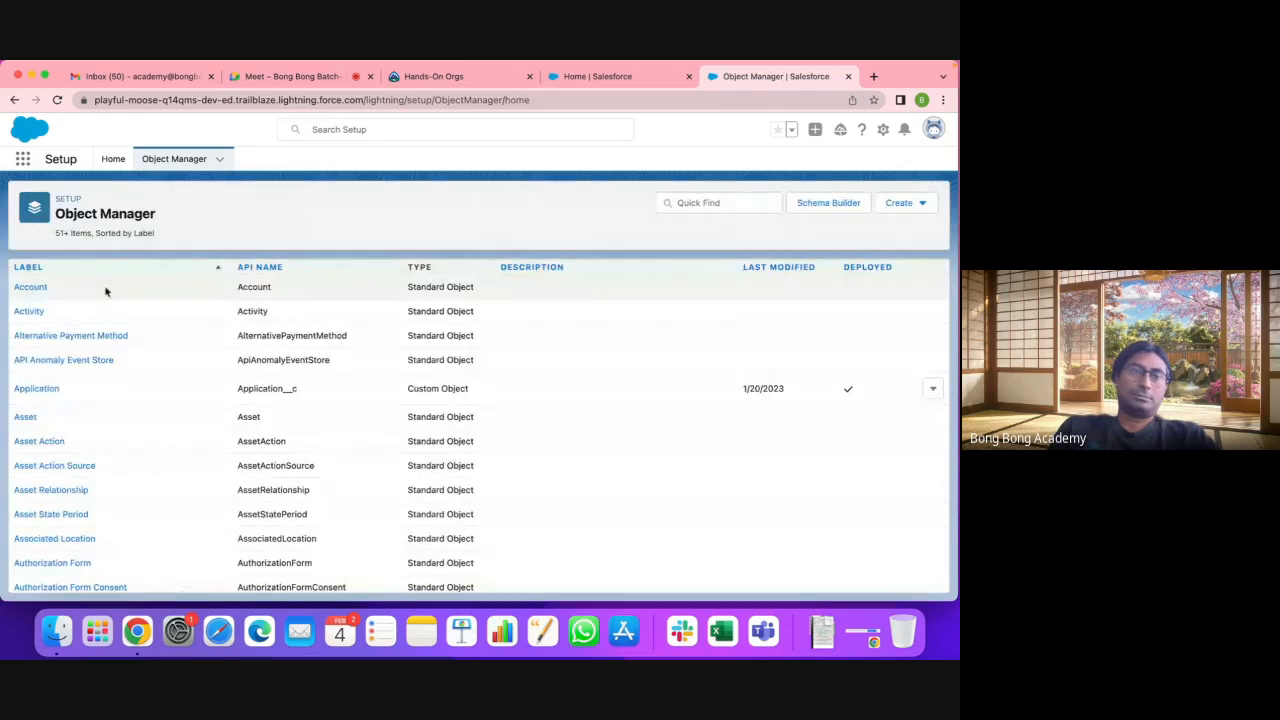
click(30, 288)
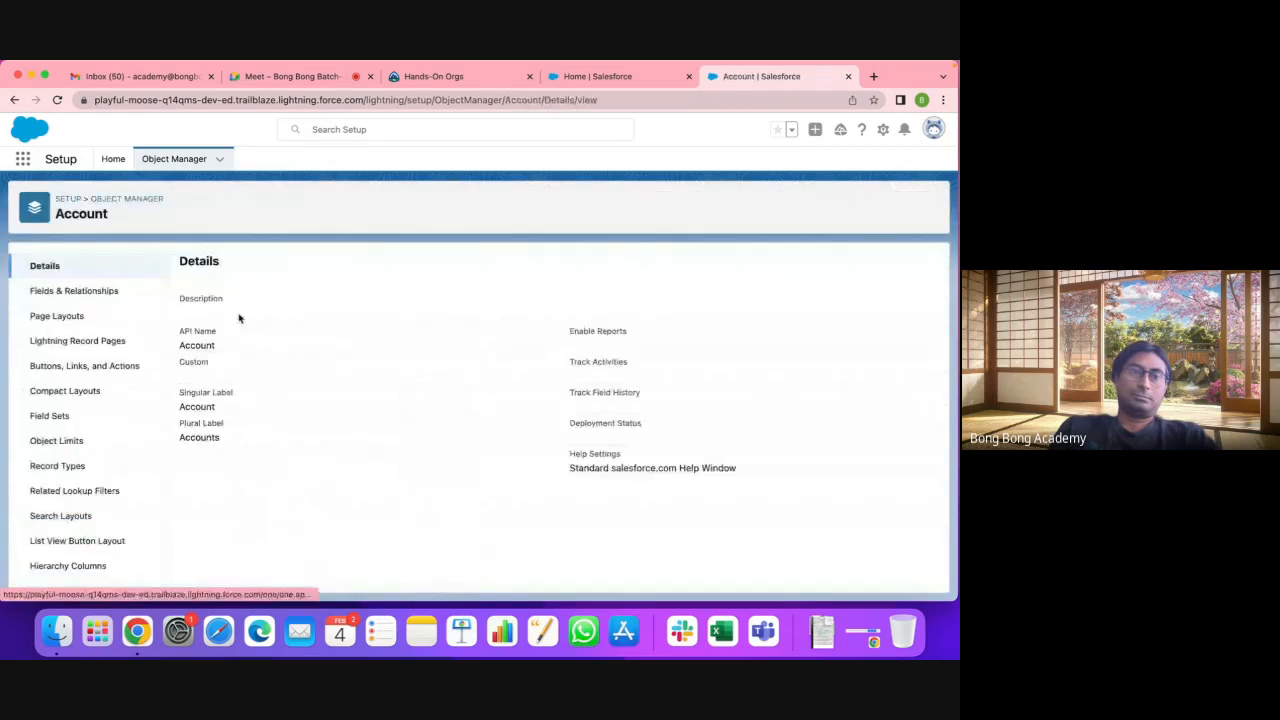
click(90, 290)
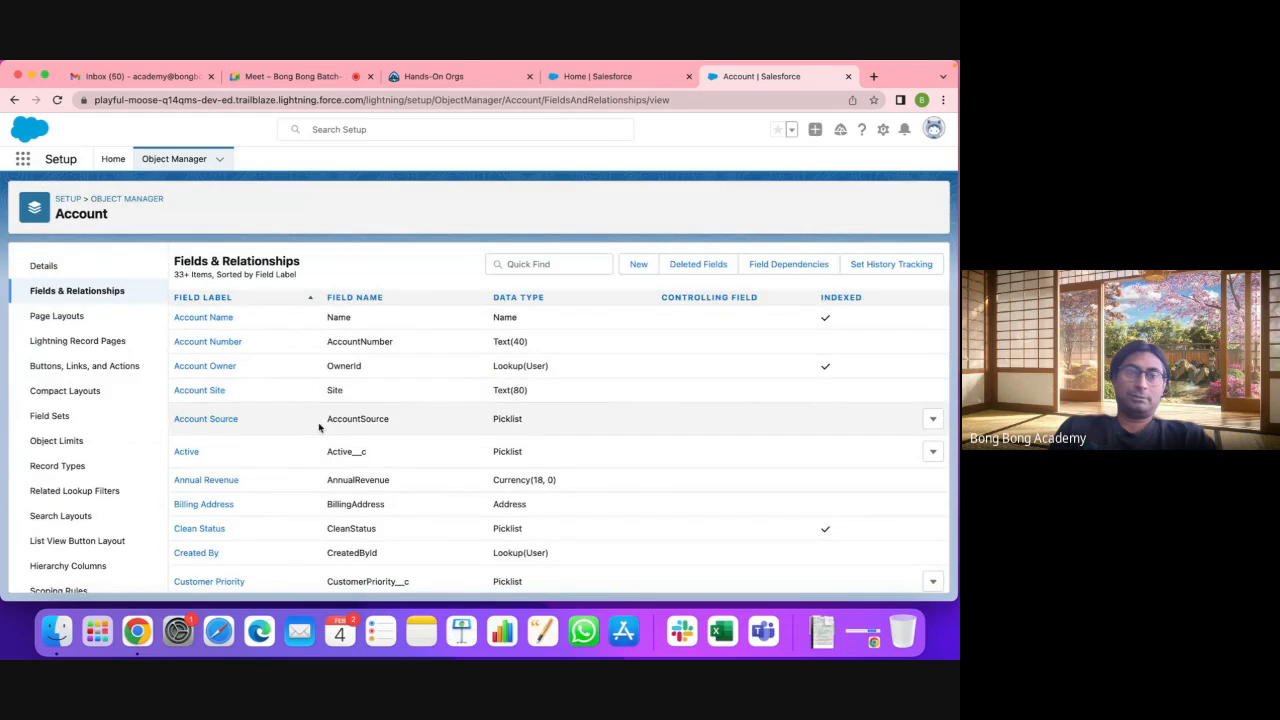
scroll(317, 424, down, 15)
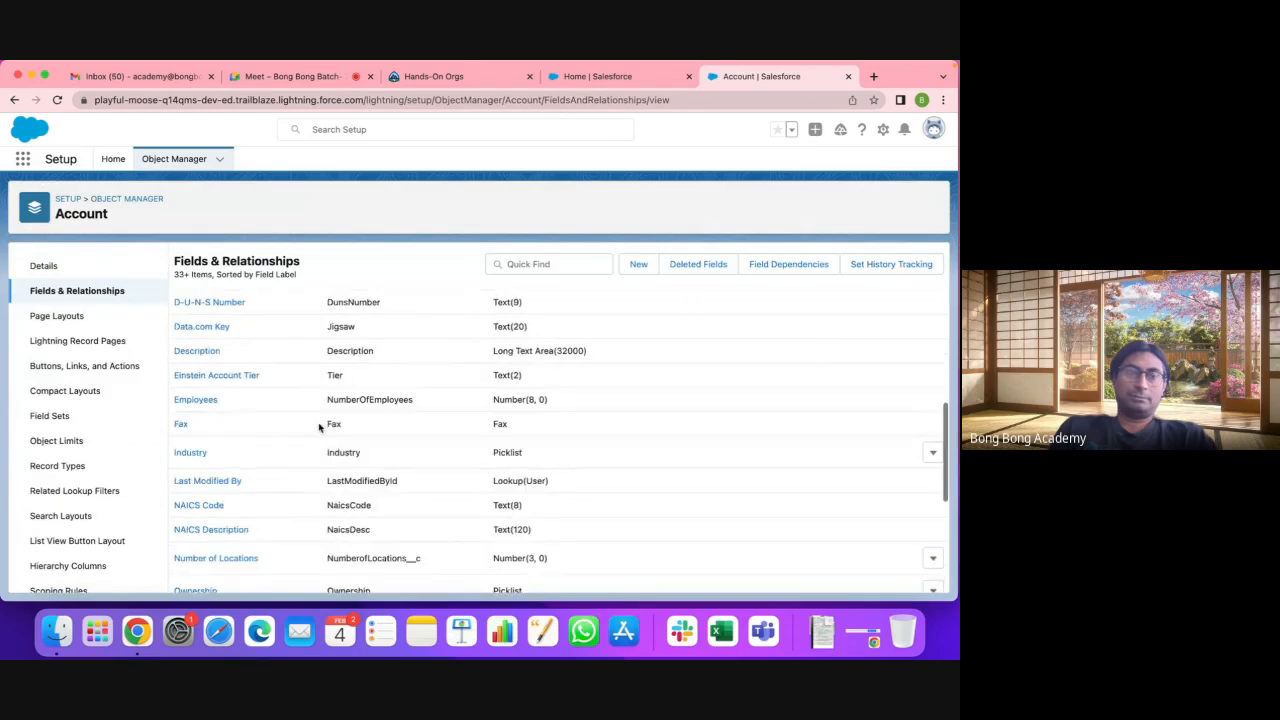
click(597, 264)
text(owner)
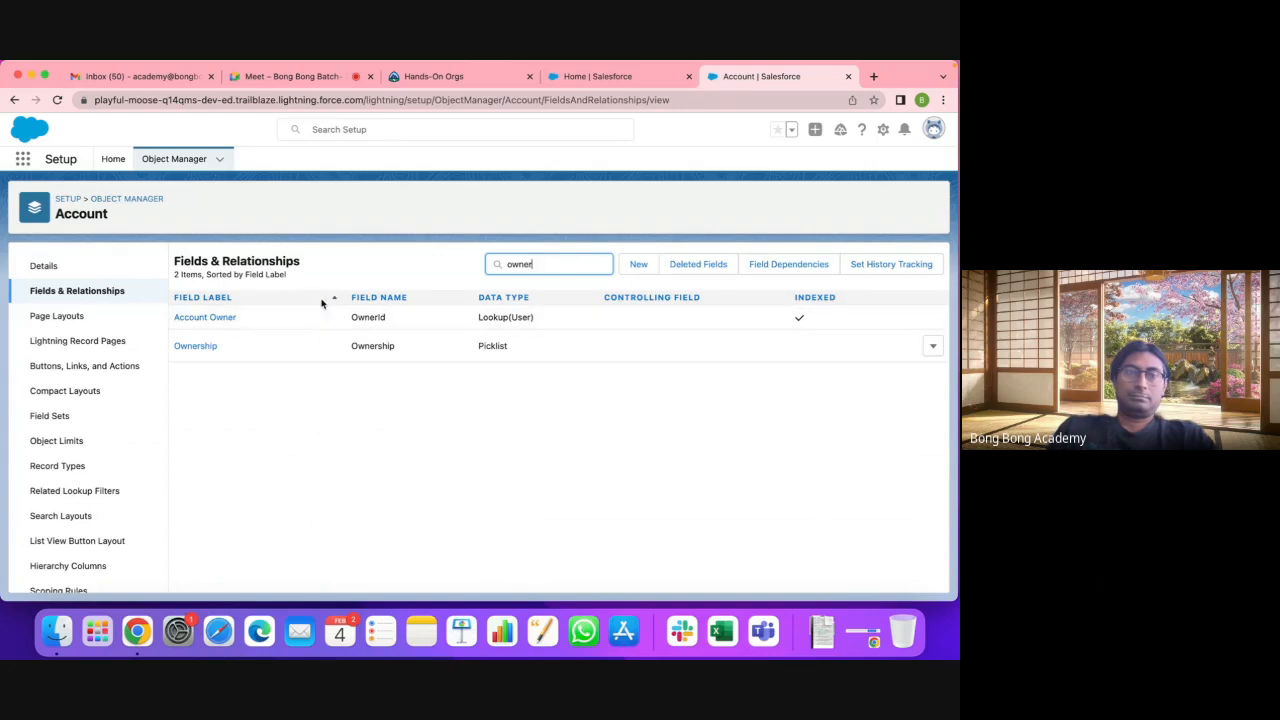
Step: Recheck Application's Master-Detail(Account) field, then return to the Account fields list
click(127, 199)
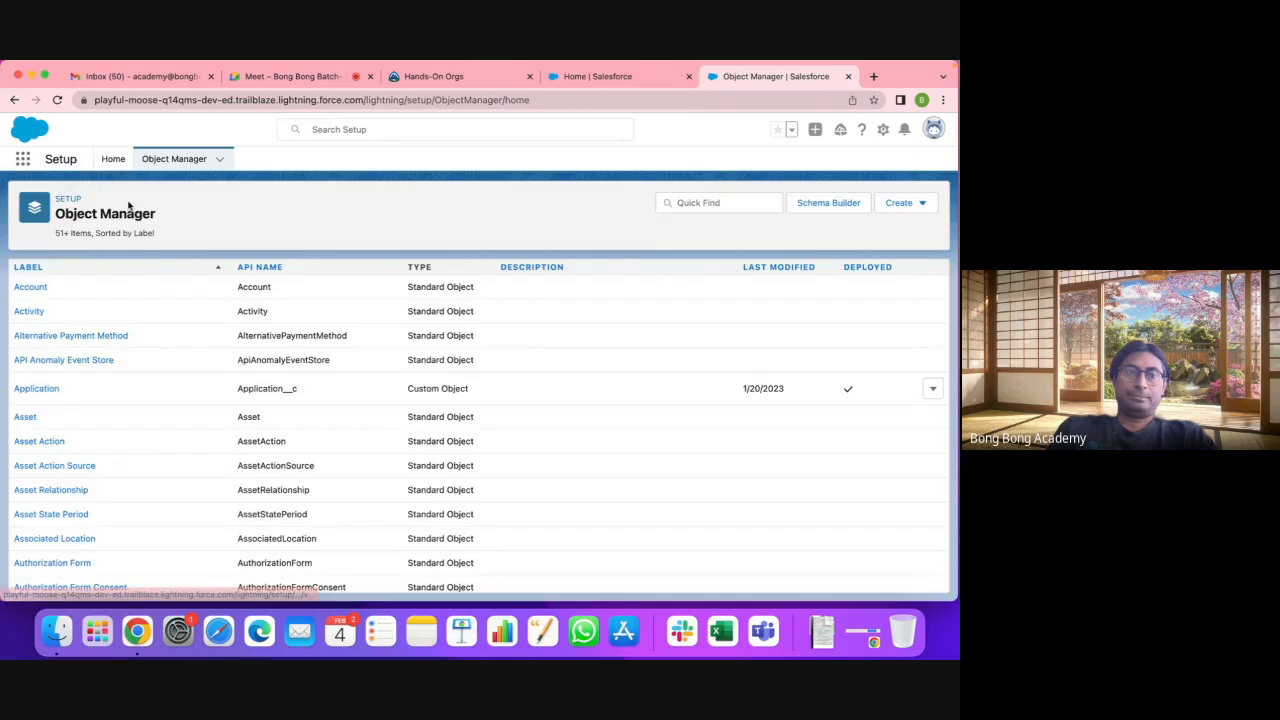
click(40, 390)
click(71, 292)
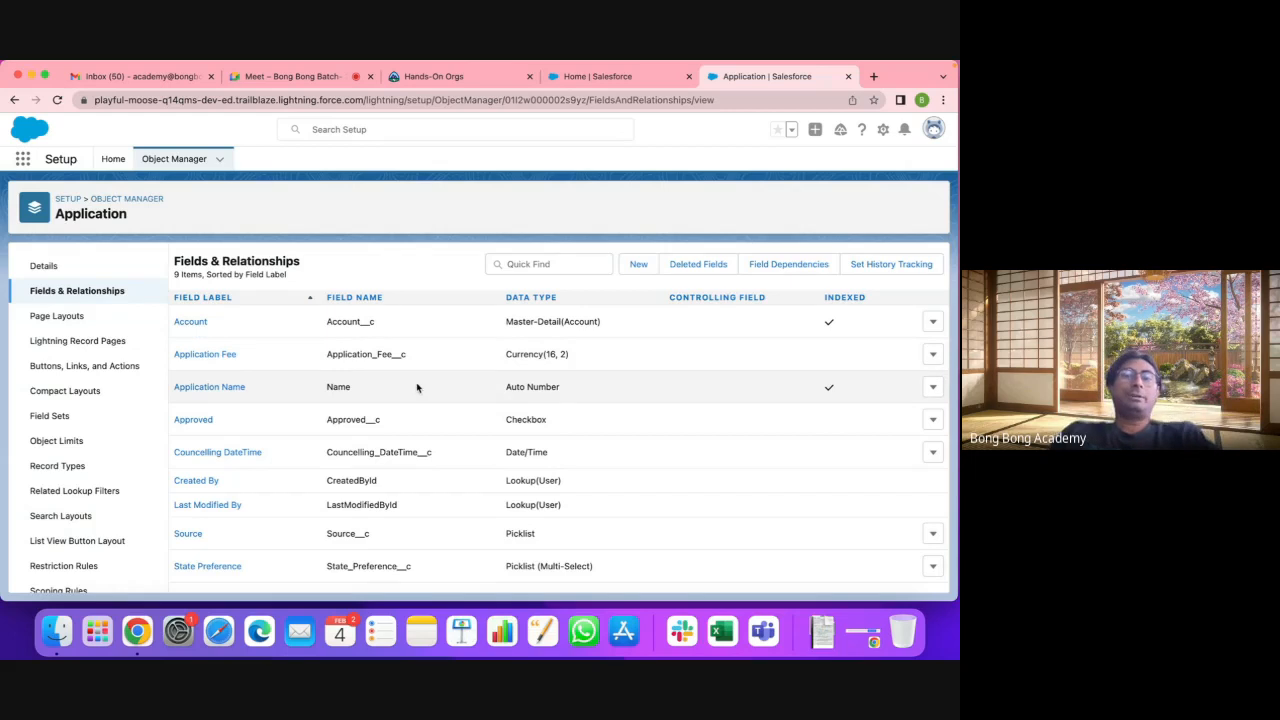
drag(500, 323, 672, 326)
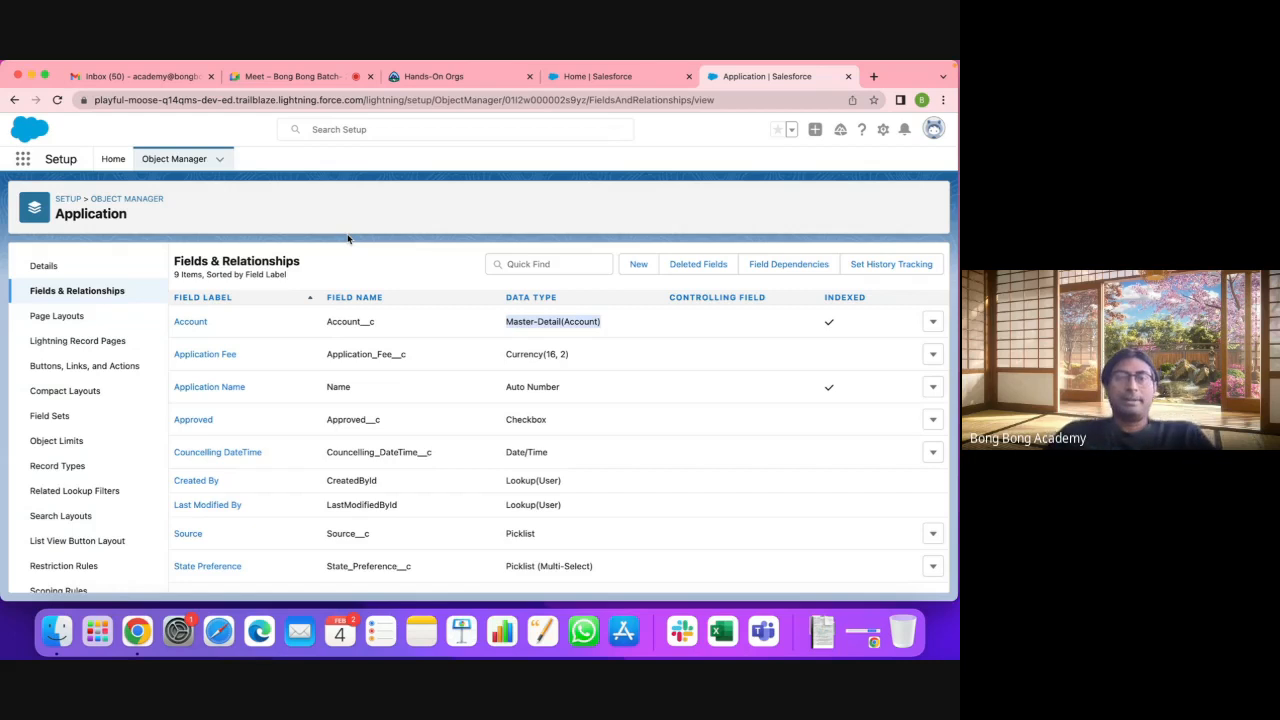
click(145, 200)
click(32, 287)
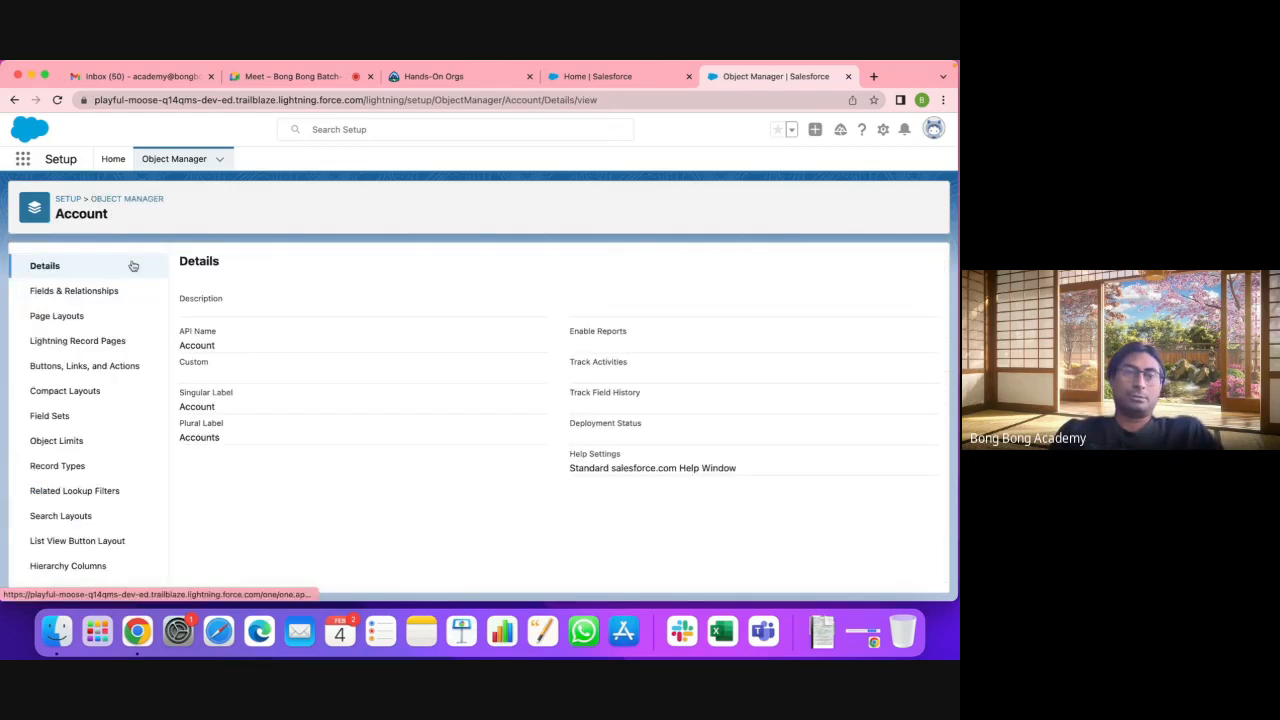
click(116, 294)
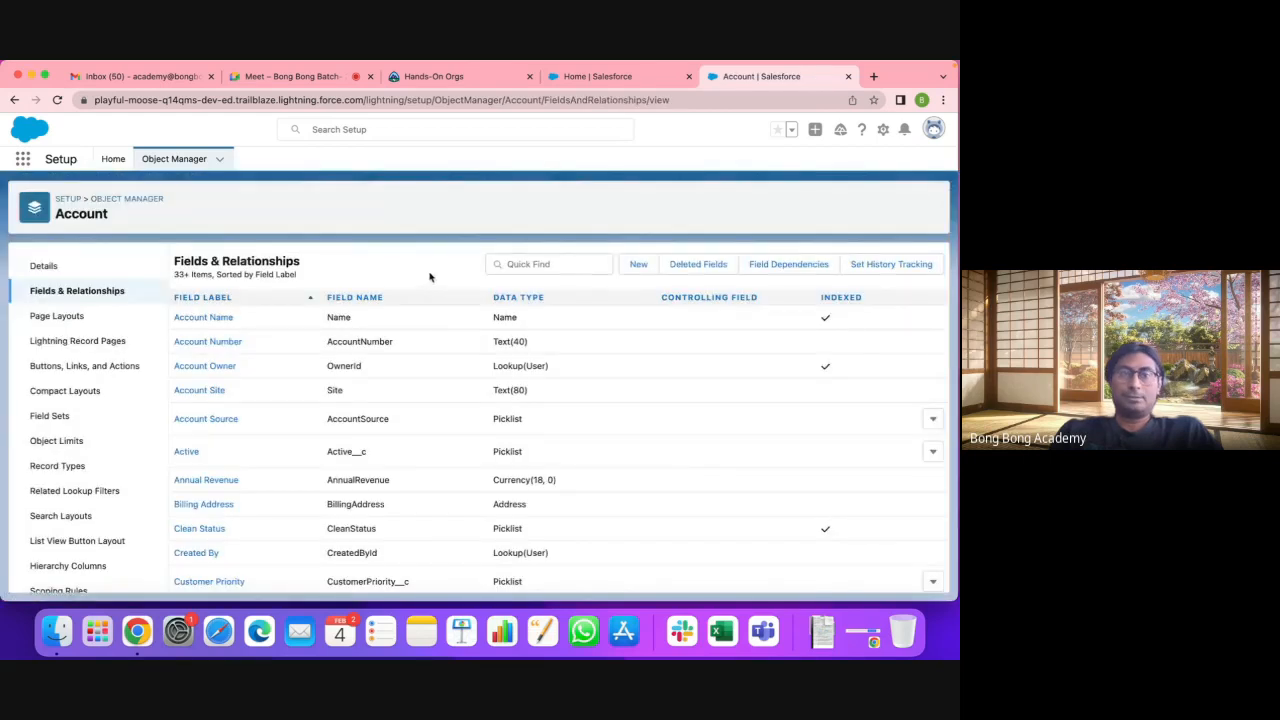
Step: Start a new custom field on Account and browse the available field types
click(638, 264)
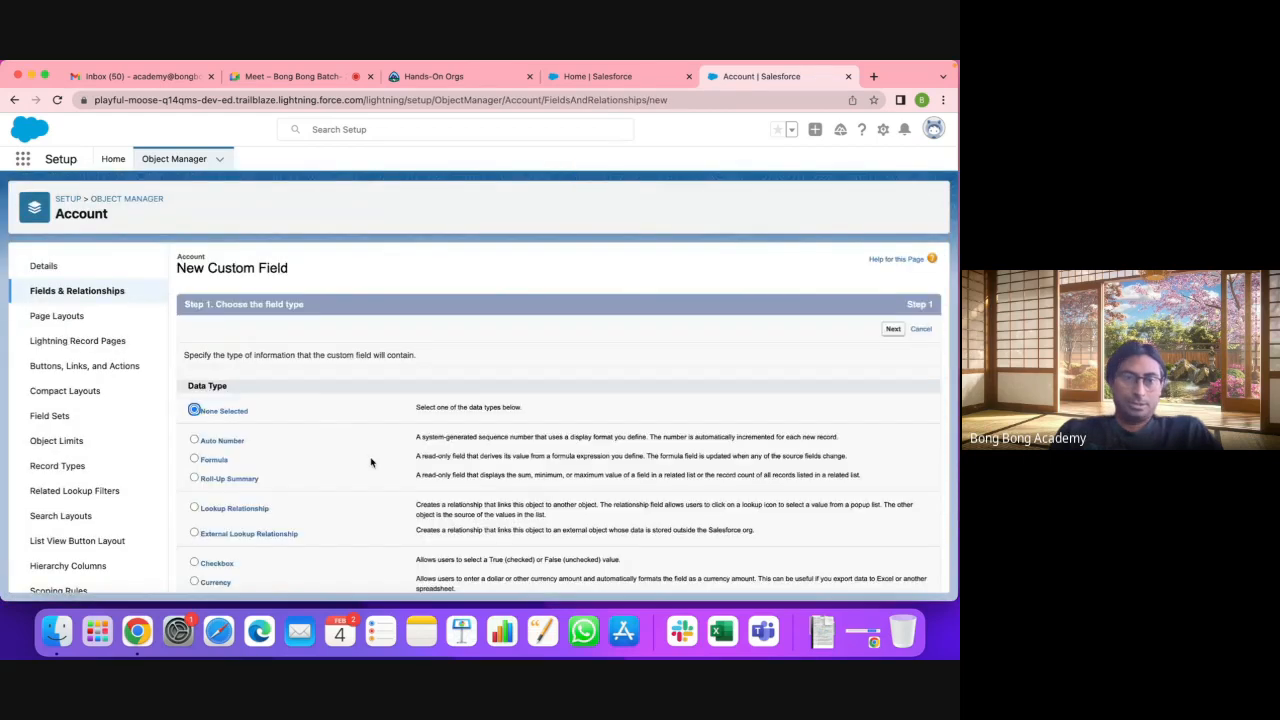
scroll(368, 458, down, 3)
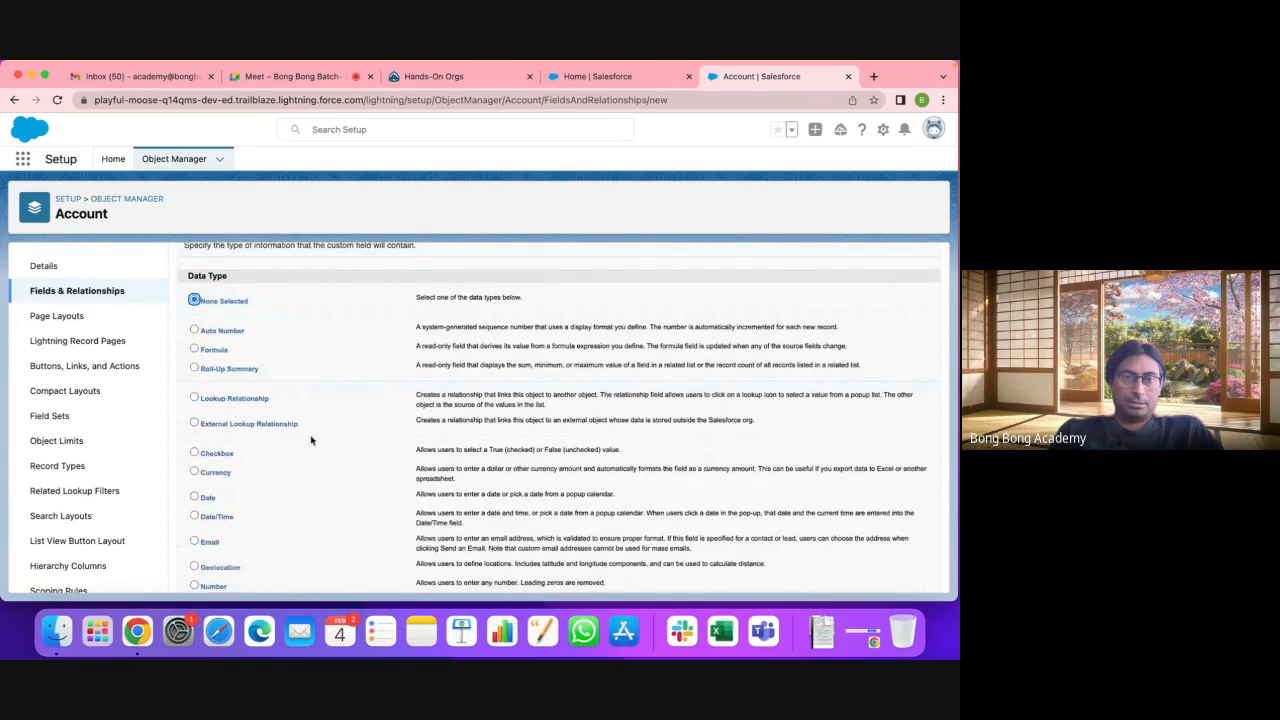
scroll(310, 440, down, 5)
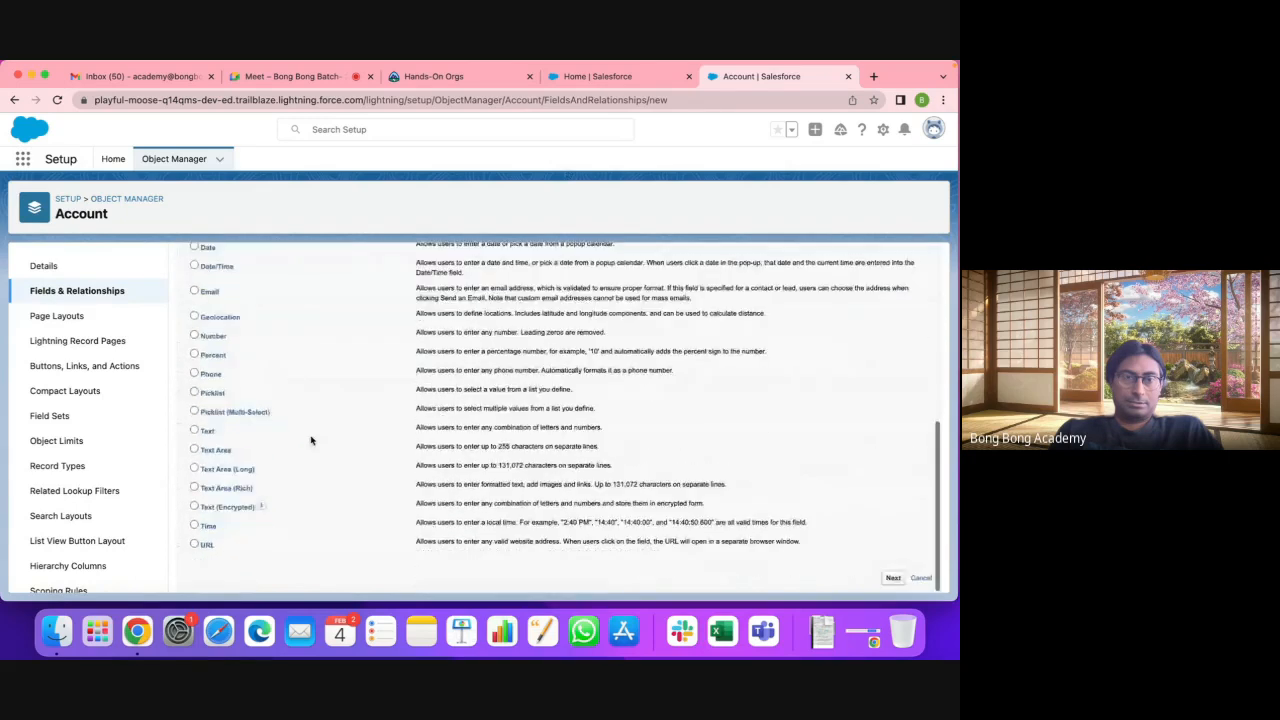
scroll(310, 440, up, 5)
scroll(310, 440, up, 2)
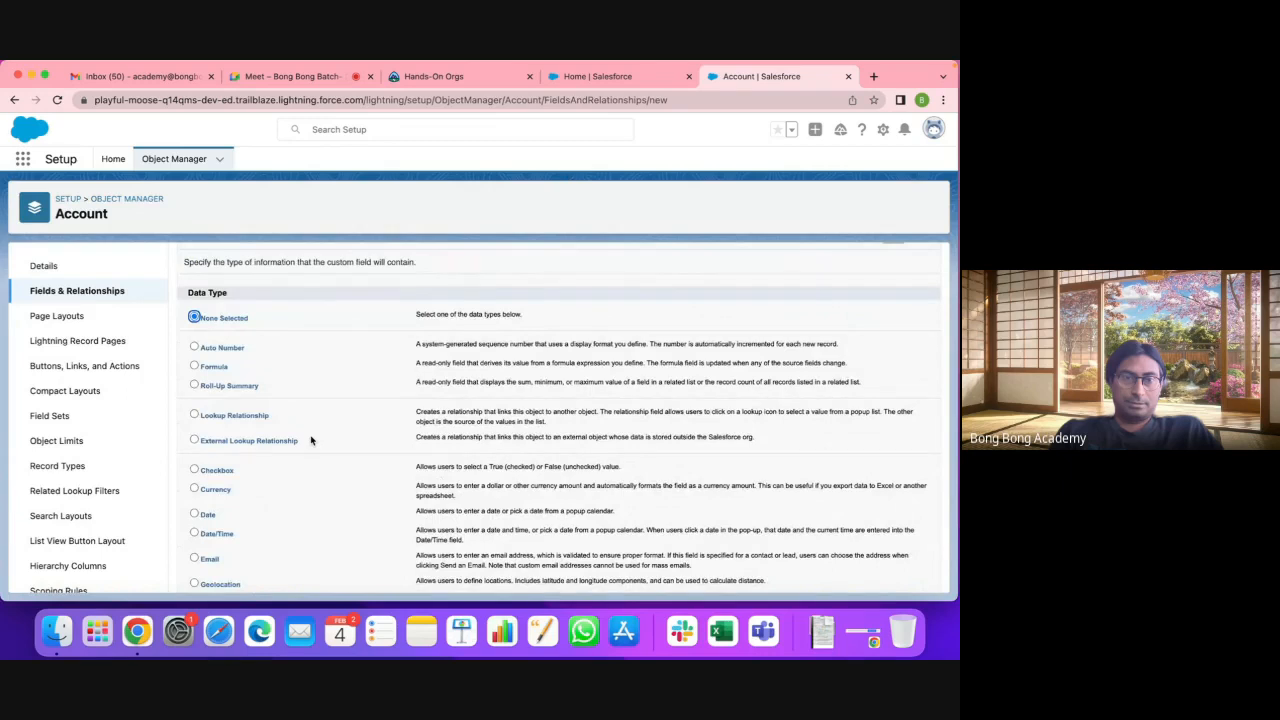
Step: Revisit the Application fields, then return to Account and start the new custom field again
click(125, 199)
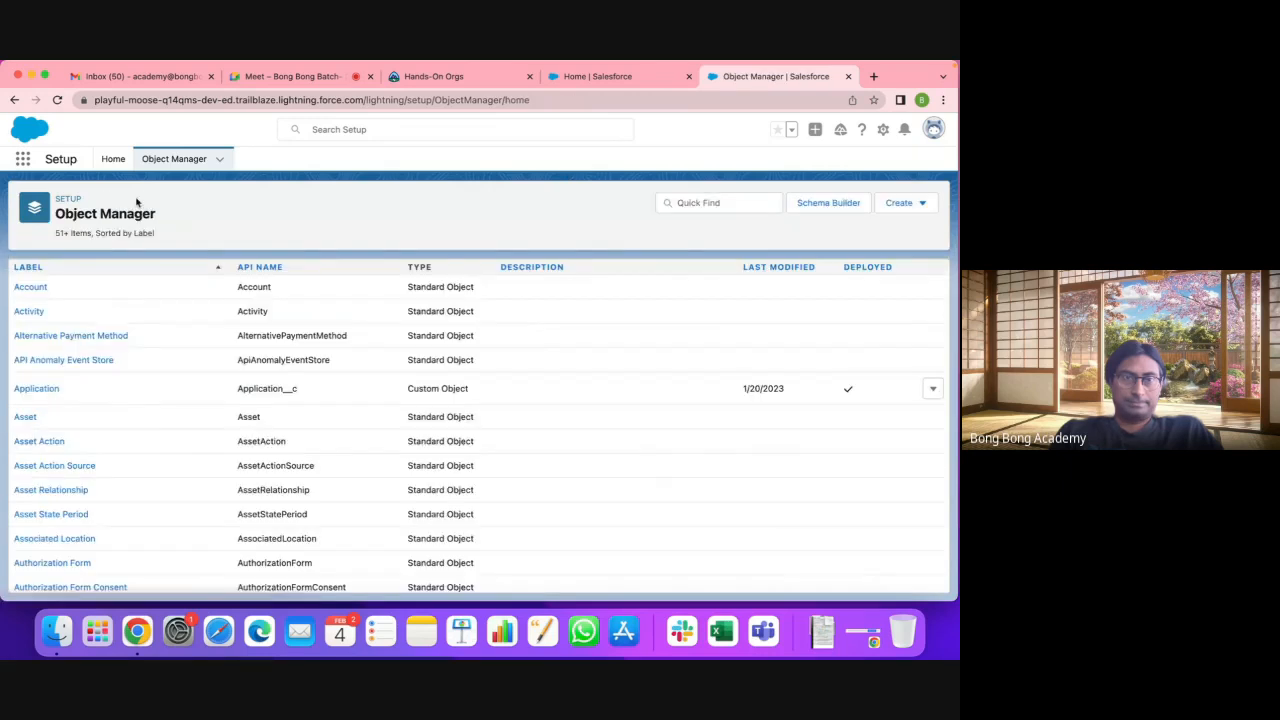
click(40, 389)
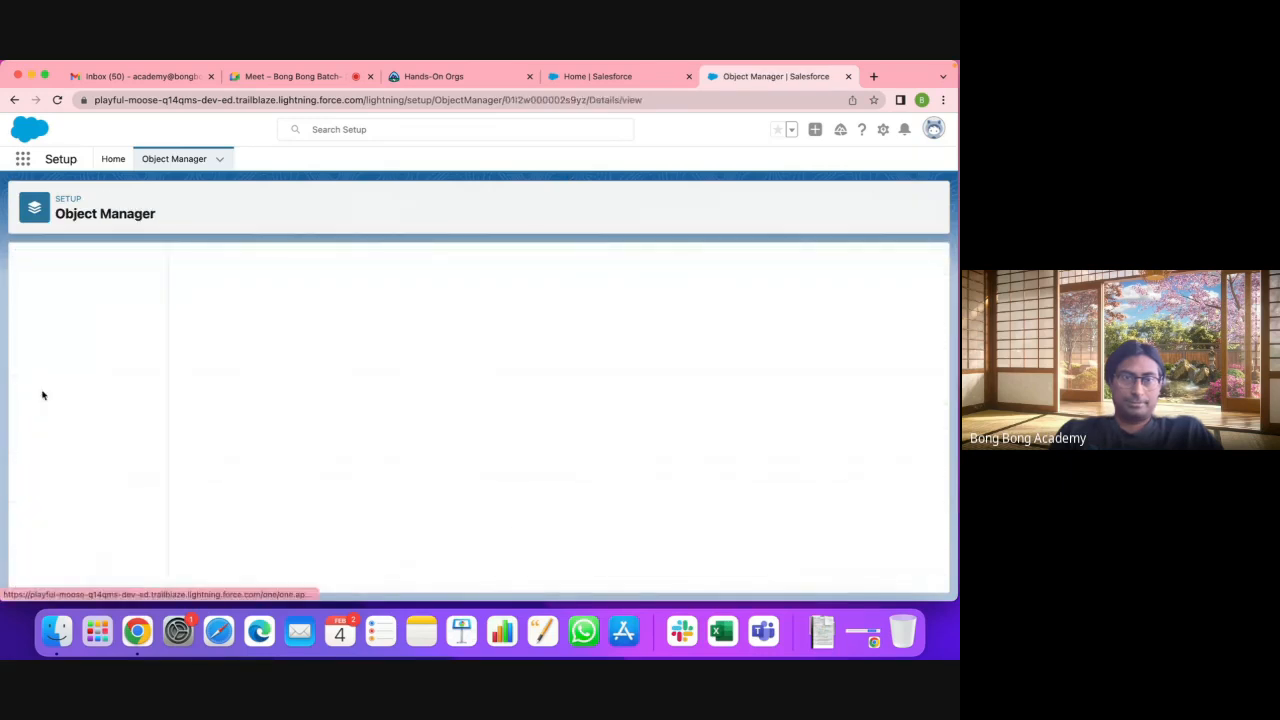
click(100, 291)
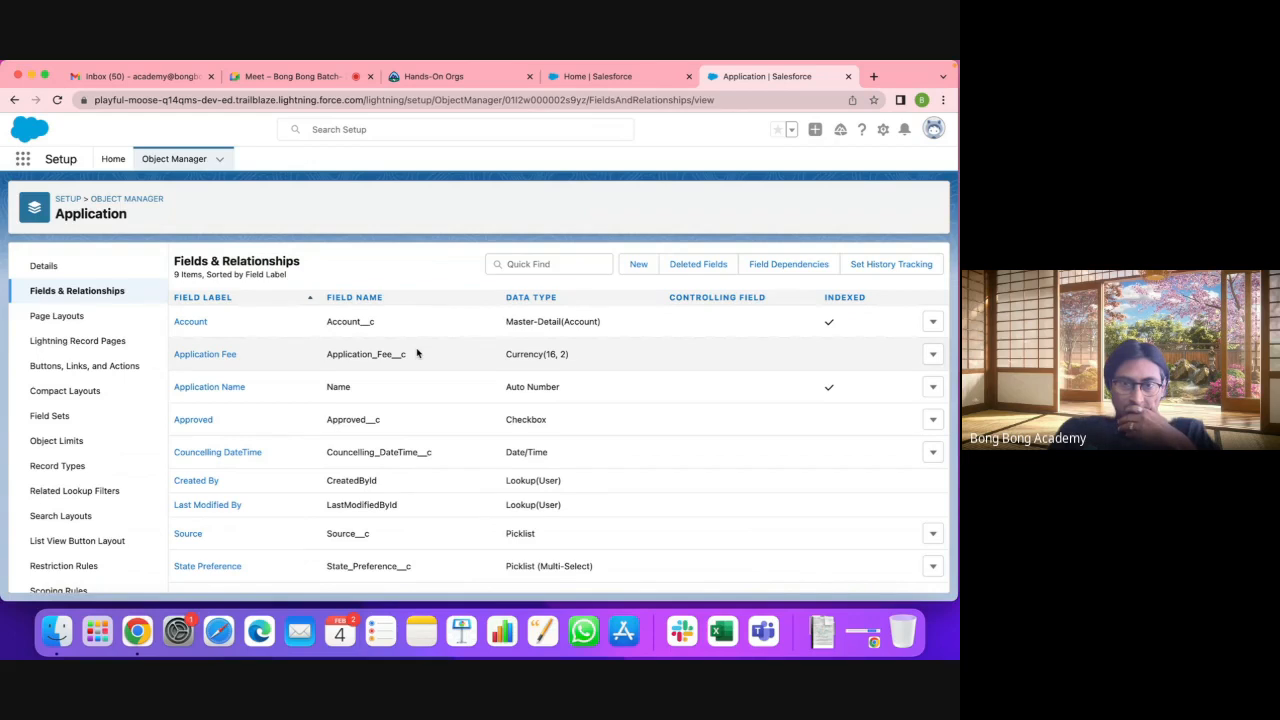
click(113, 200)
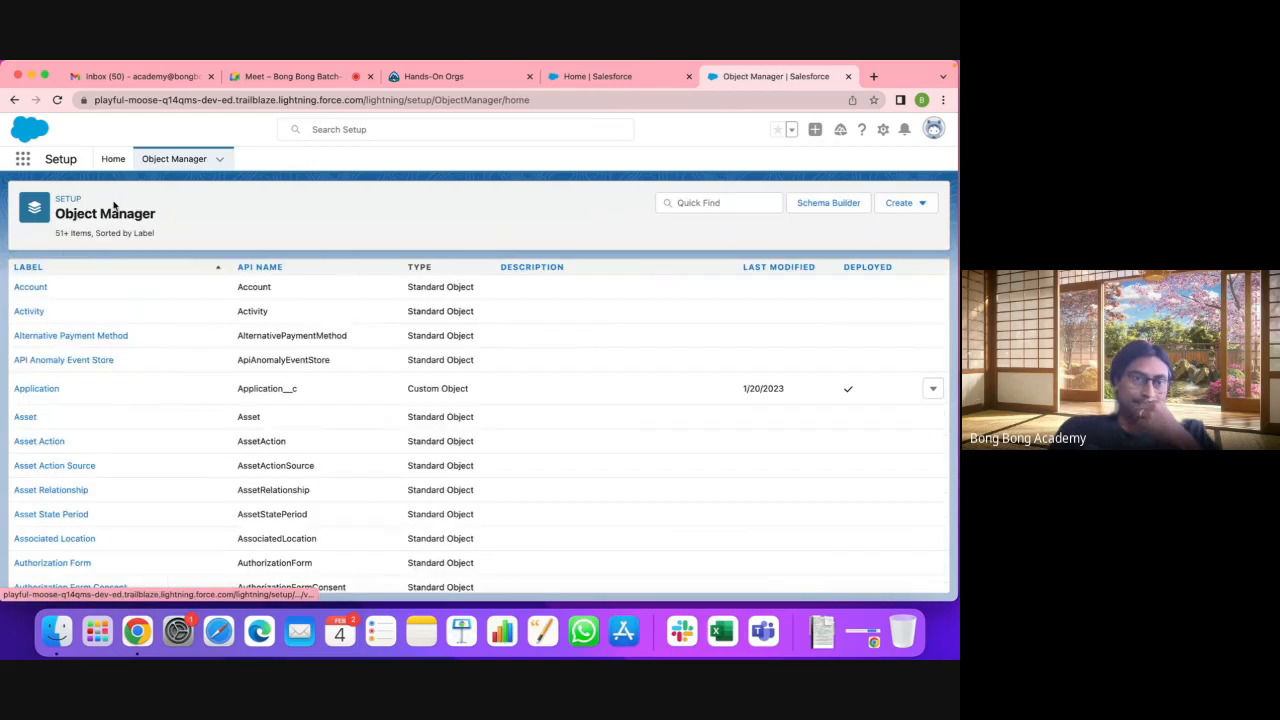
click(32, 288)
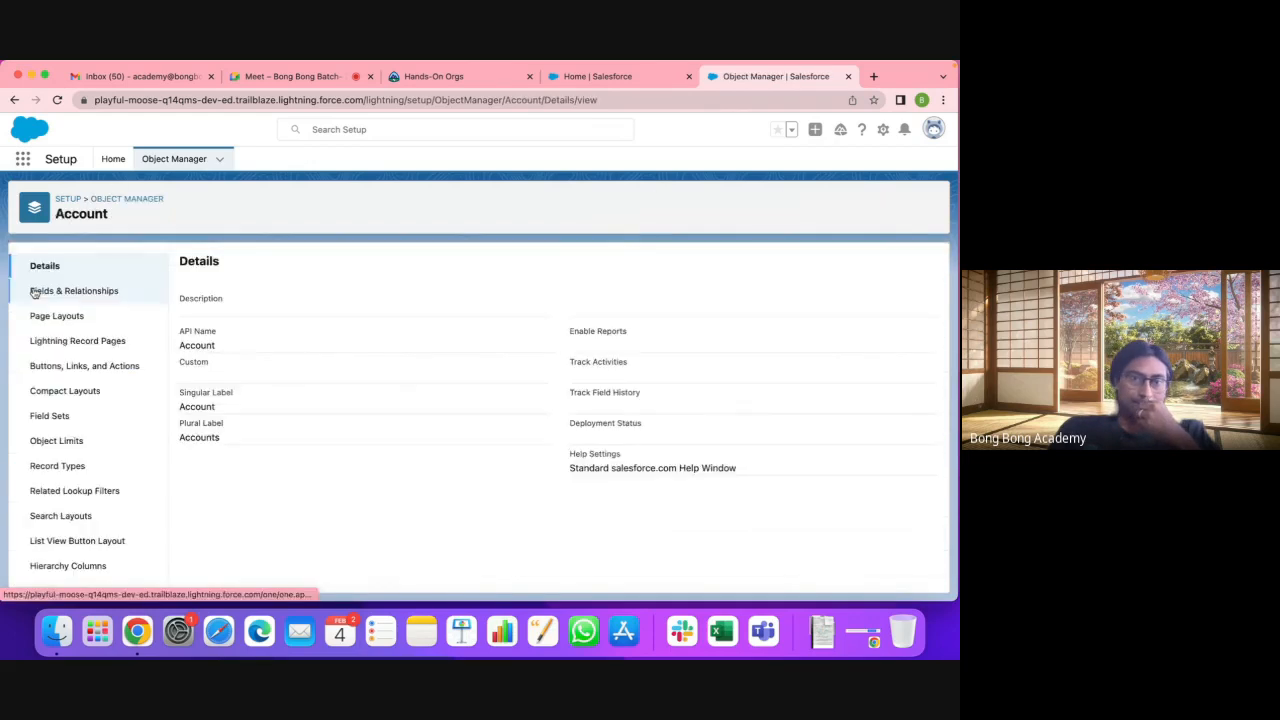
click(114, 294)
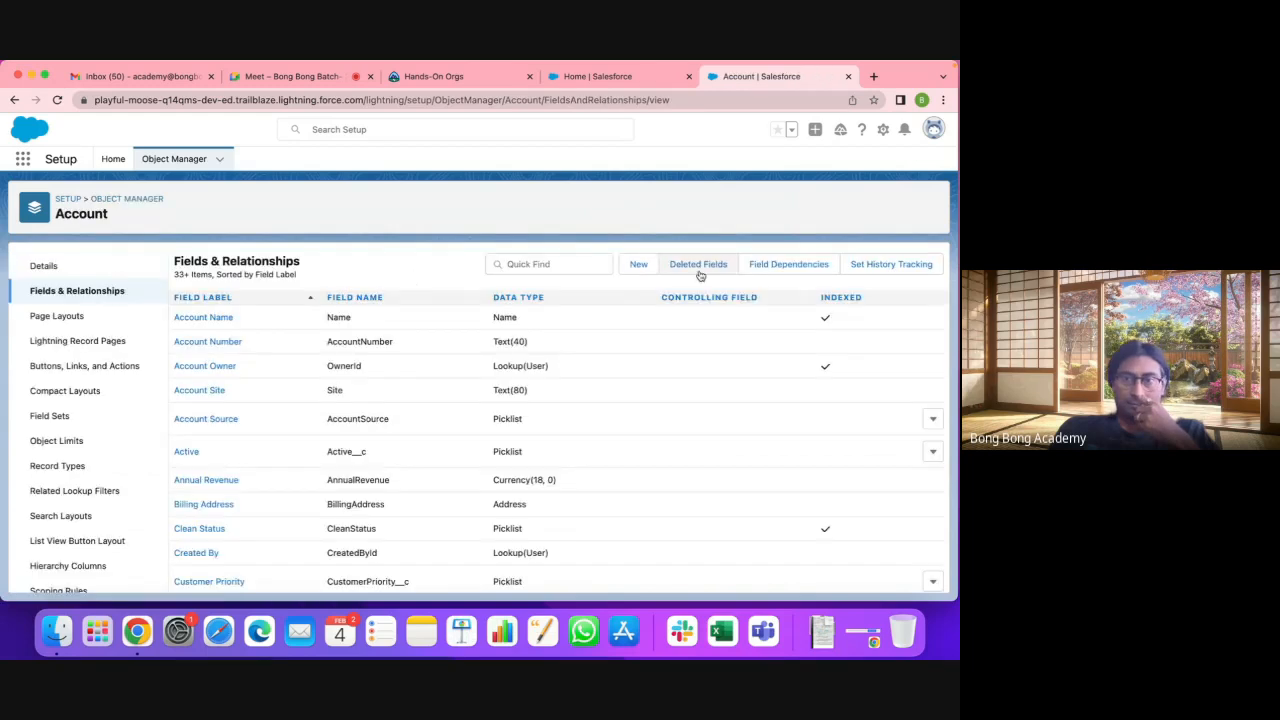
click(636, 266)
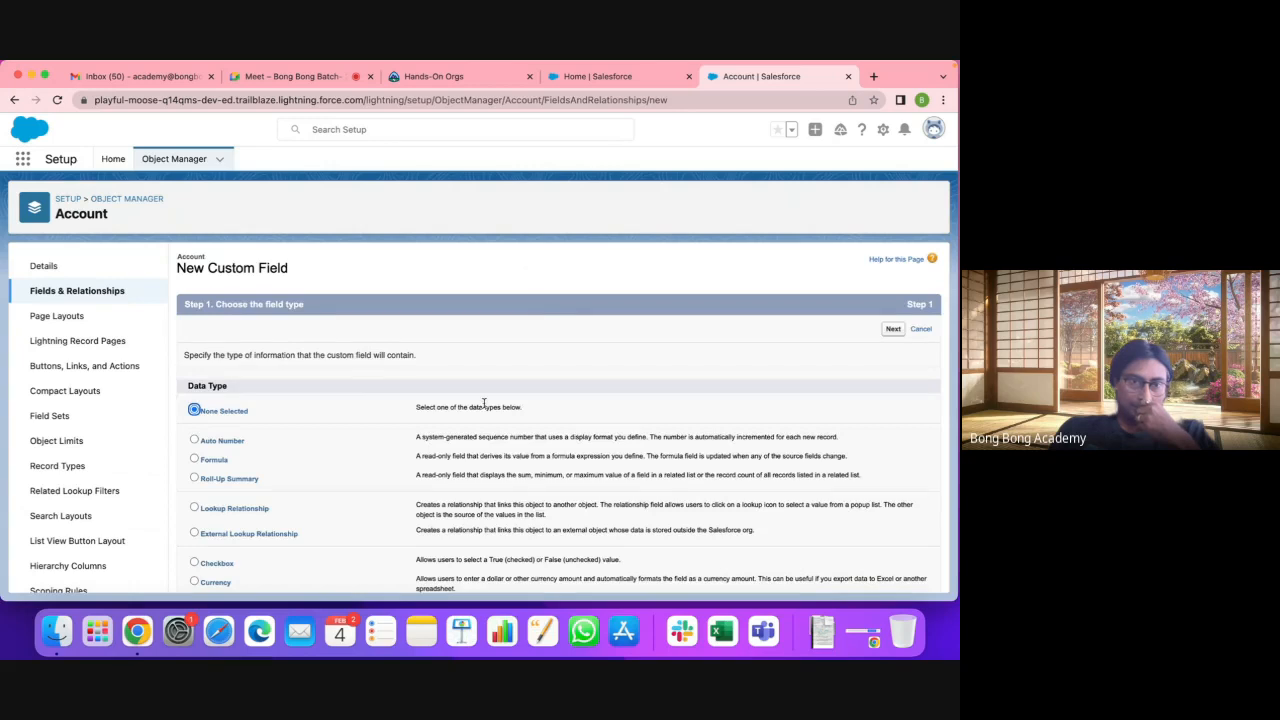
Step: Make the new Account field a Roll-Up Summary labelled 'Total' and continue to the calculation step
scroll(484, 404, down, 10)
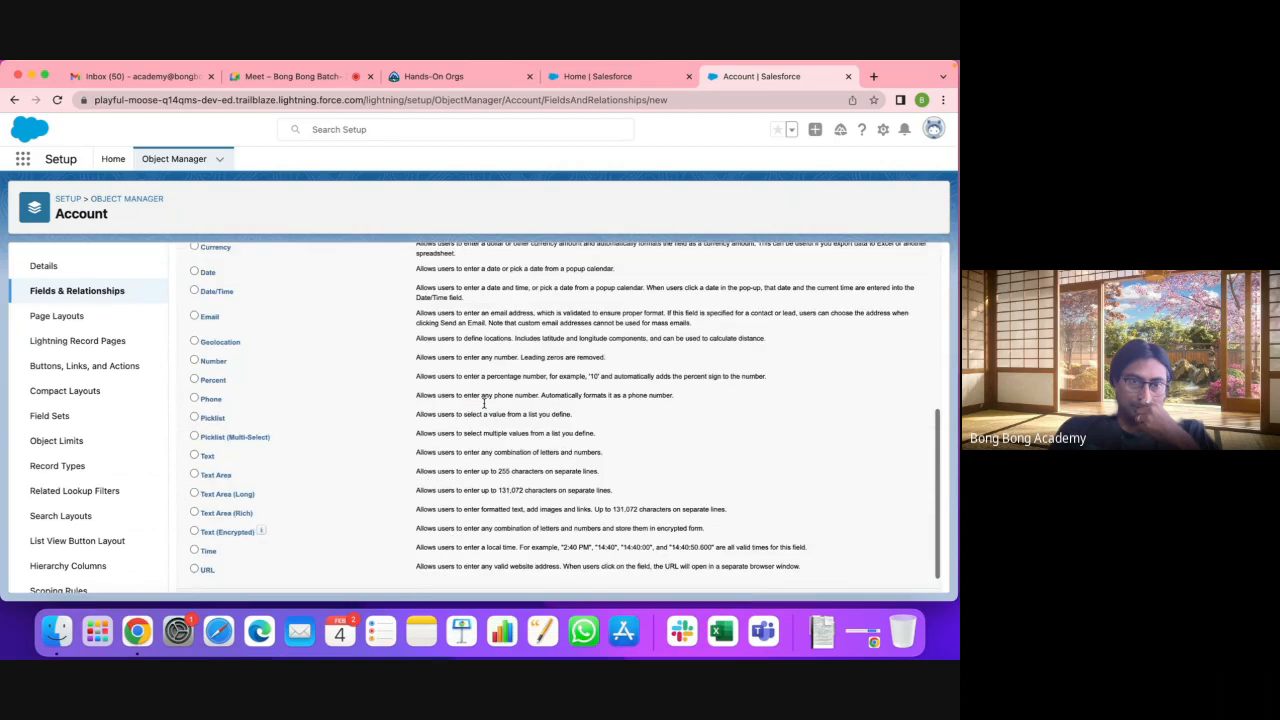
scroll(484, 404, up, 10)
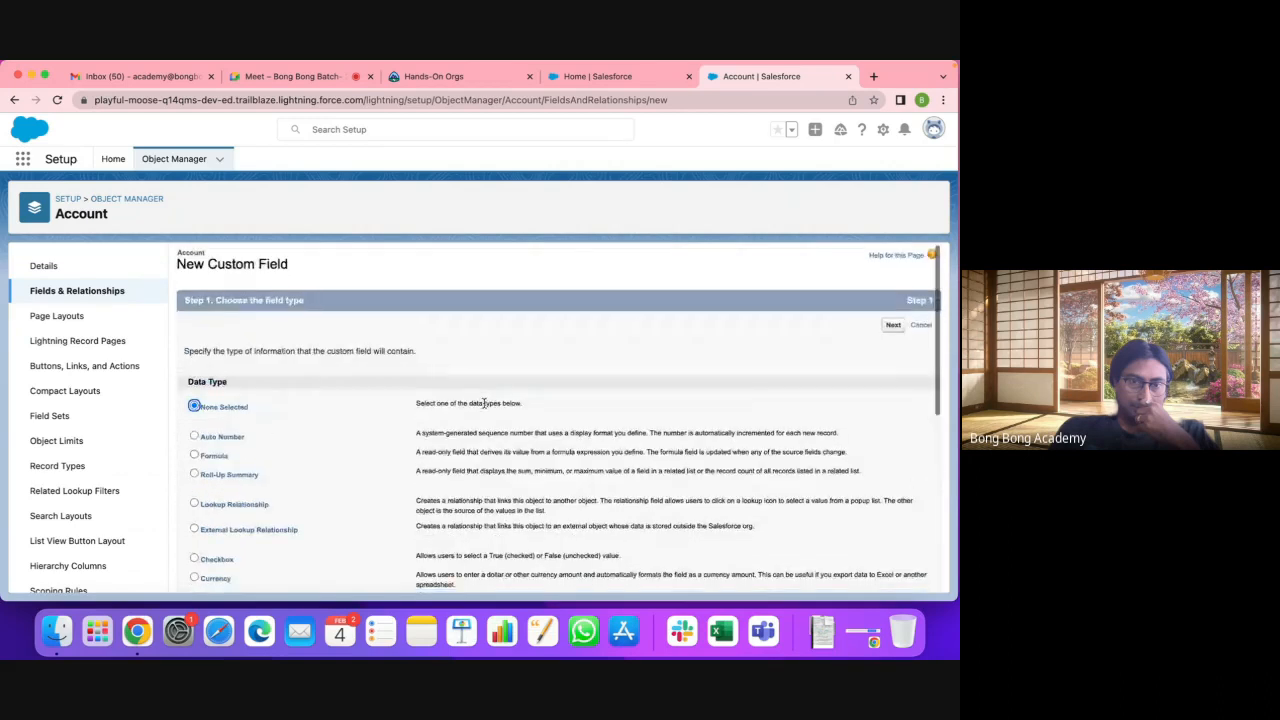
scroll(484, 404, down, 2)
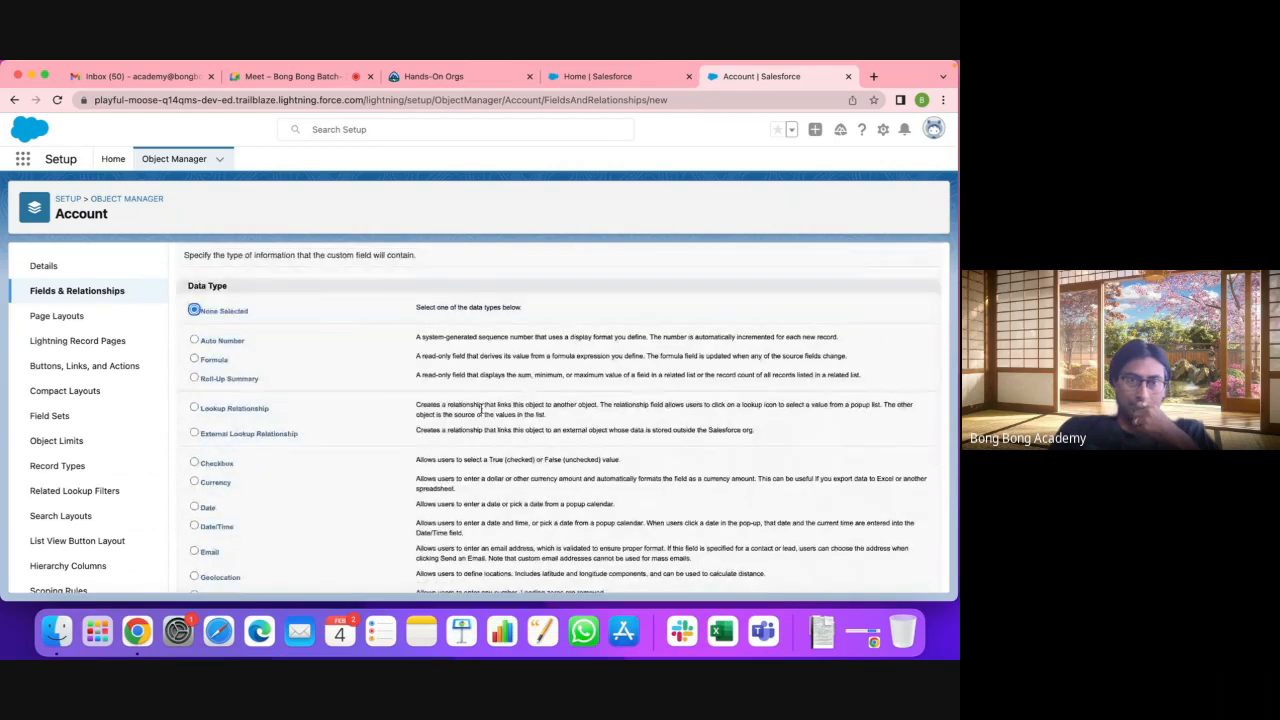
click(195, 378)
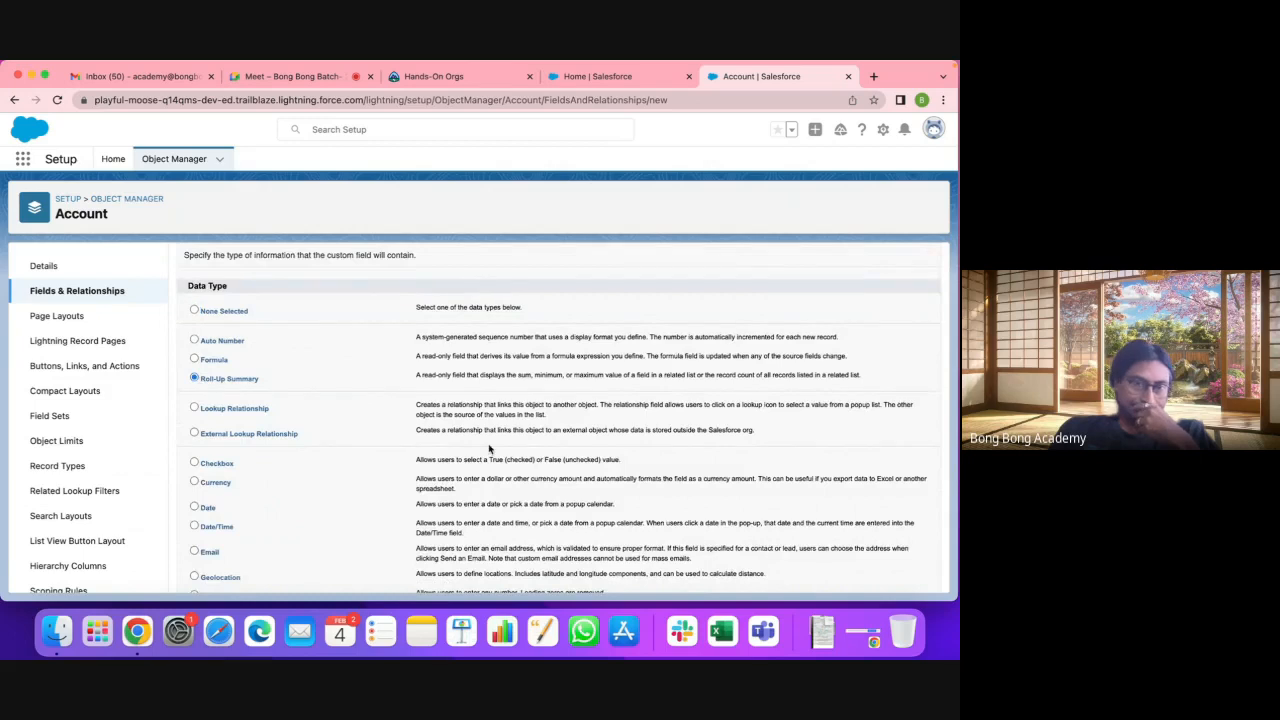
scroll(489, 449, down, 5)
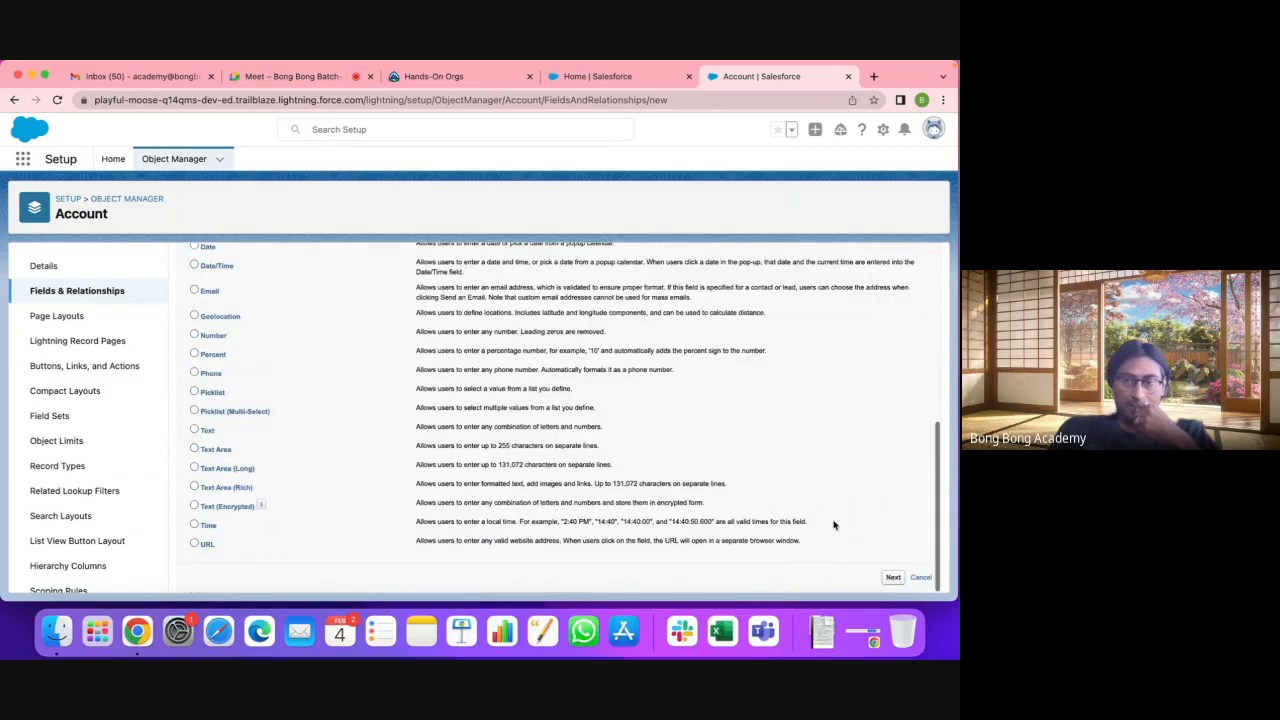
click(889, 574)
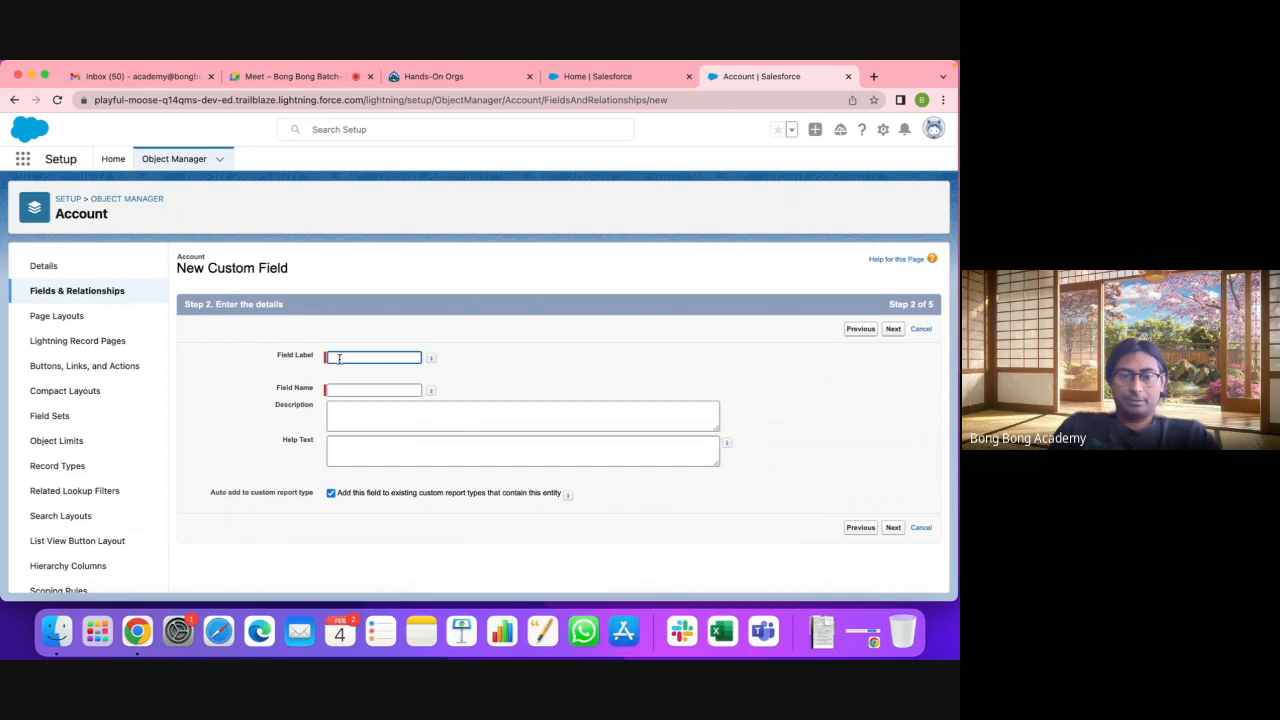
text(Total)
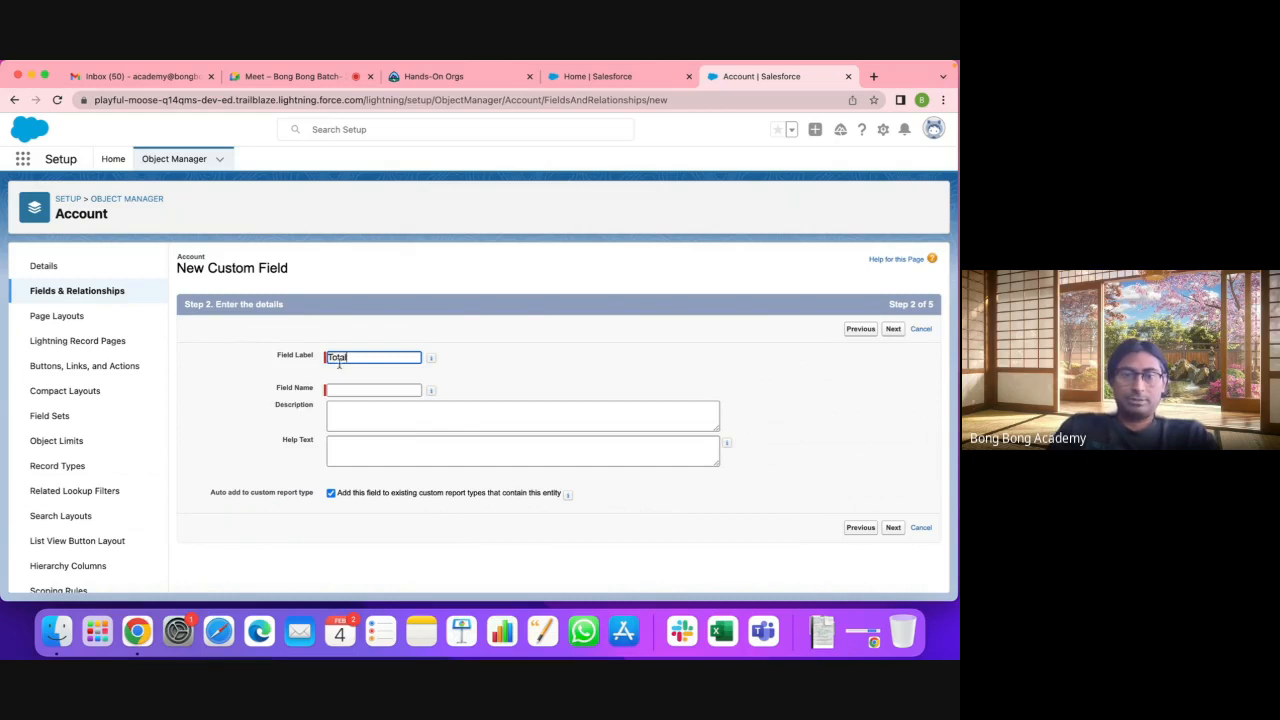
click(345, 389)
click(893, 530)
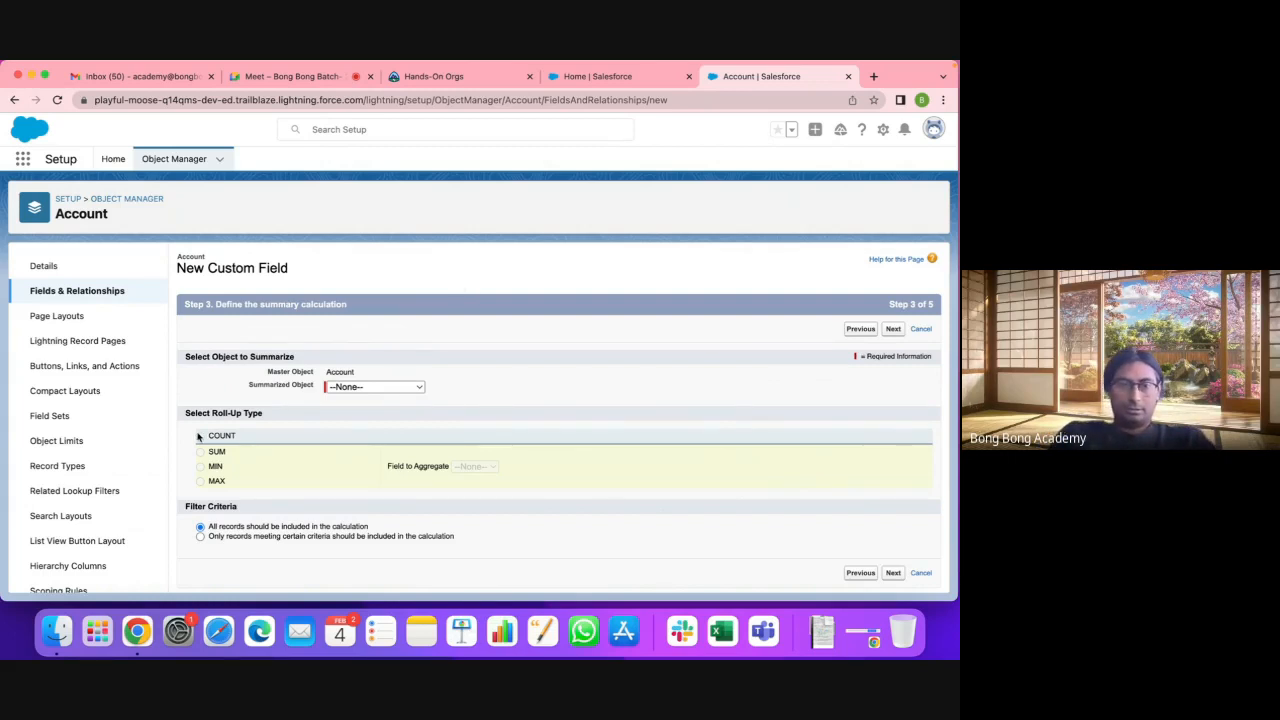
Step: Set the roll-up to SUM Application Fee across Applications, including all records
click(380, 388)
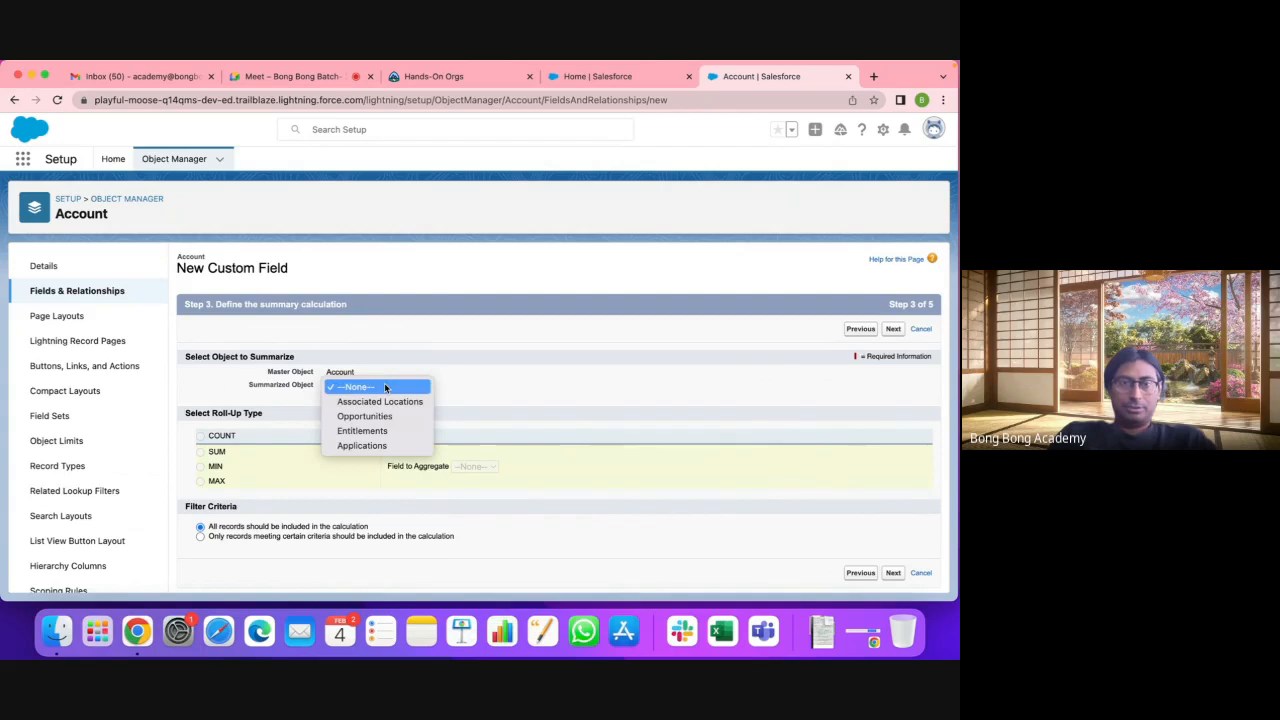
click(370, 444)
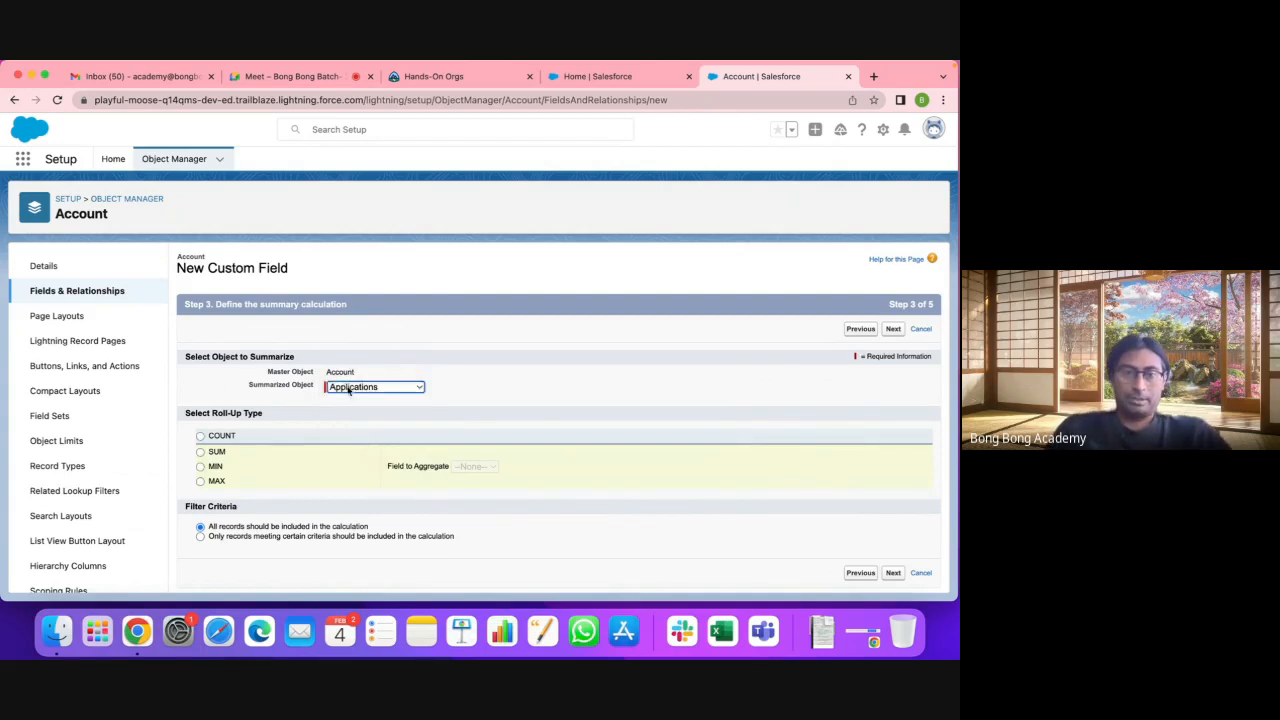
click(201, 437)
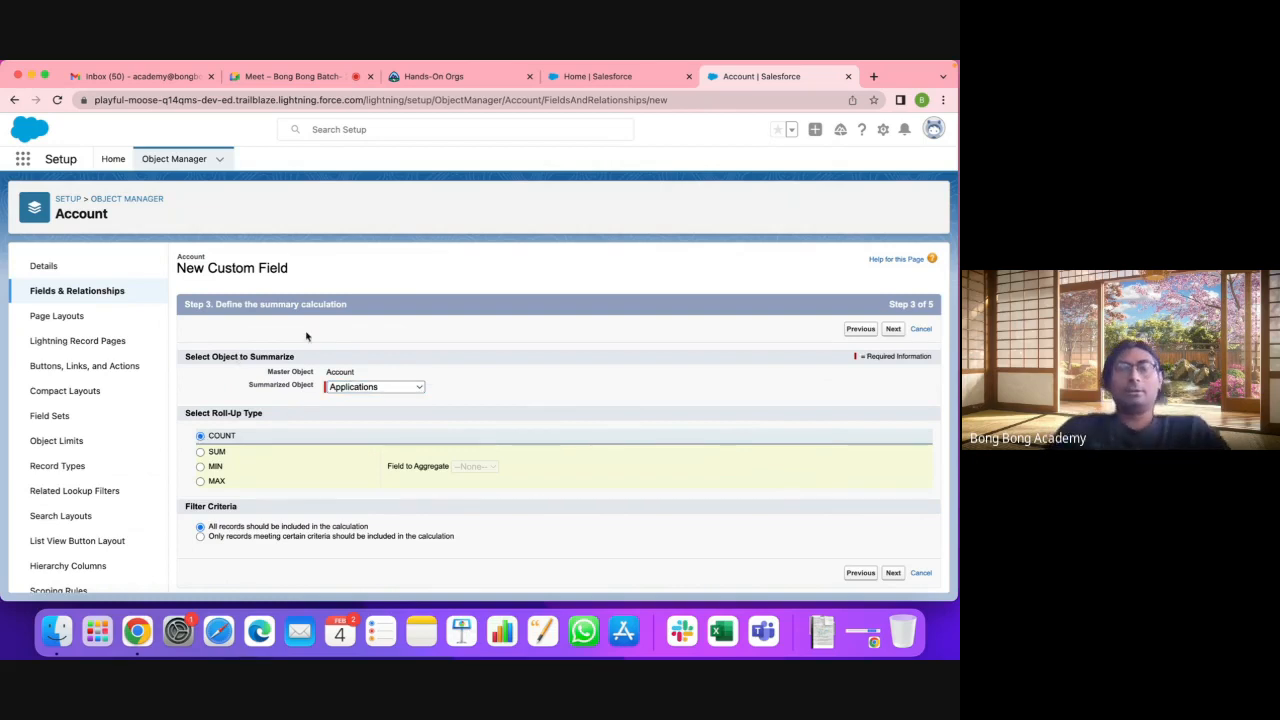
click(201, 452)
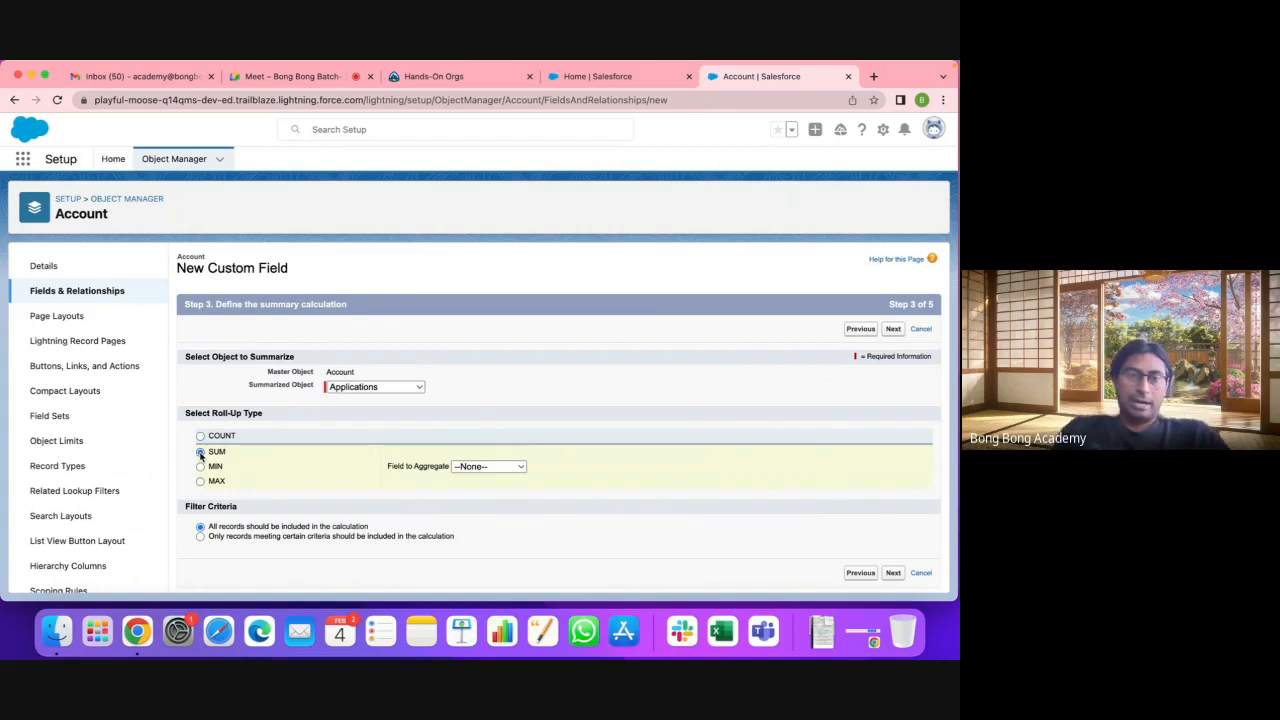
click(487, 467)
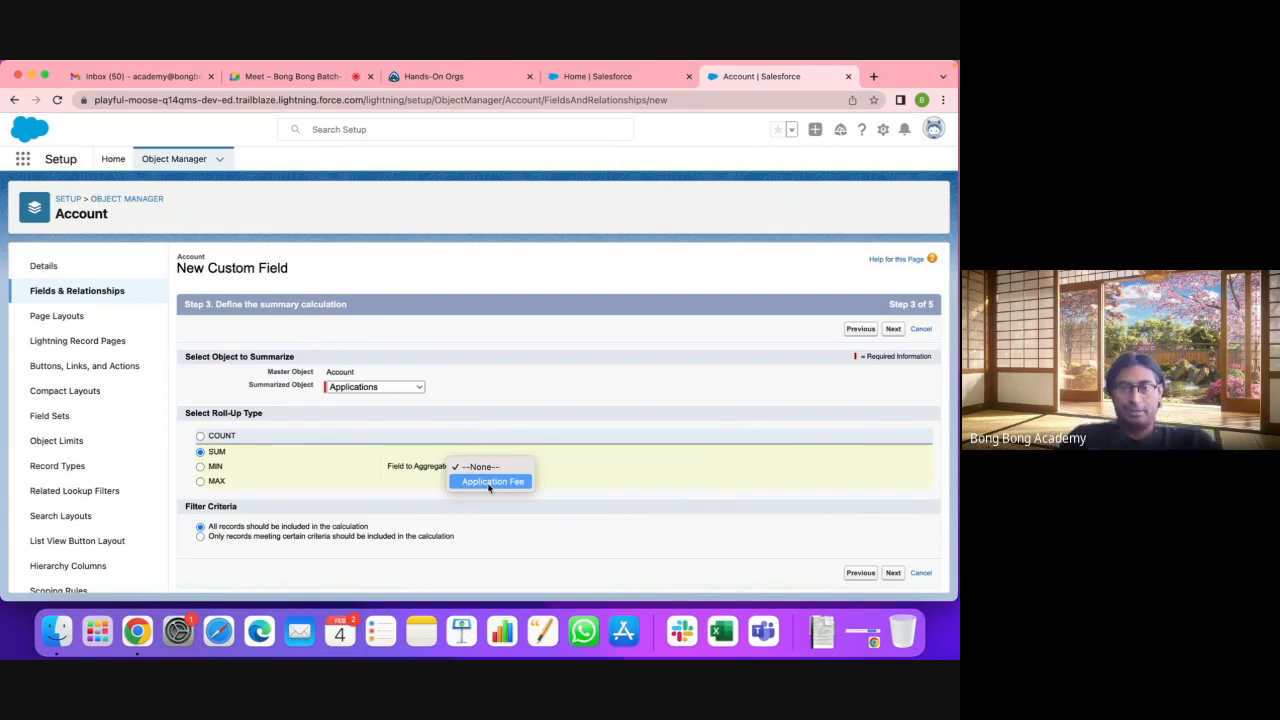
click(489, 482)
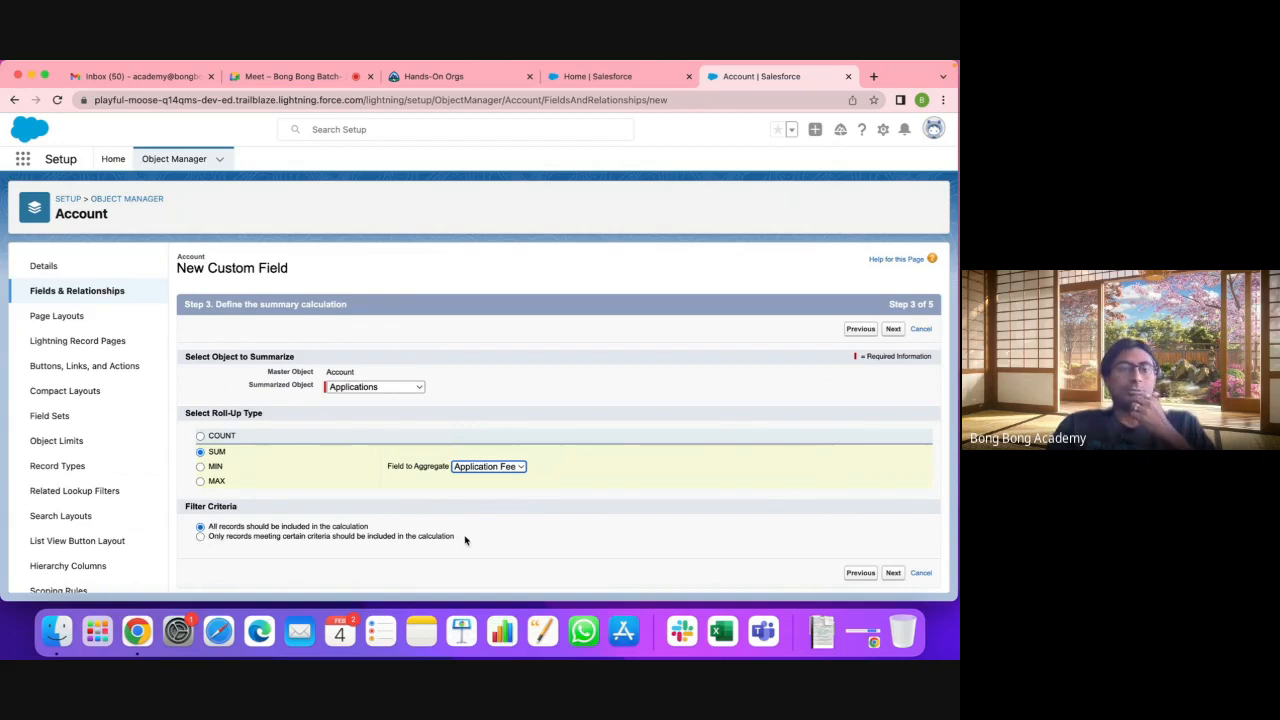
click(274, 539)
scroll(316, 540, down, 2)
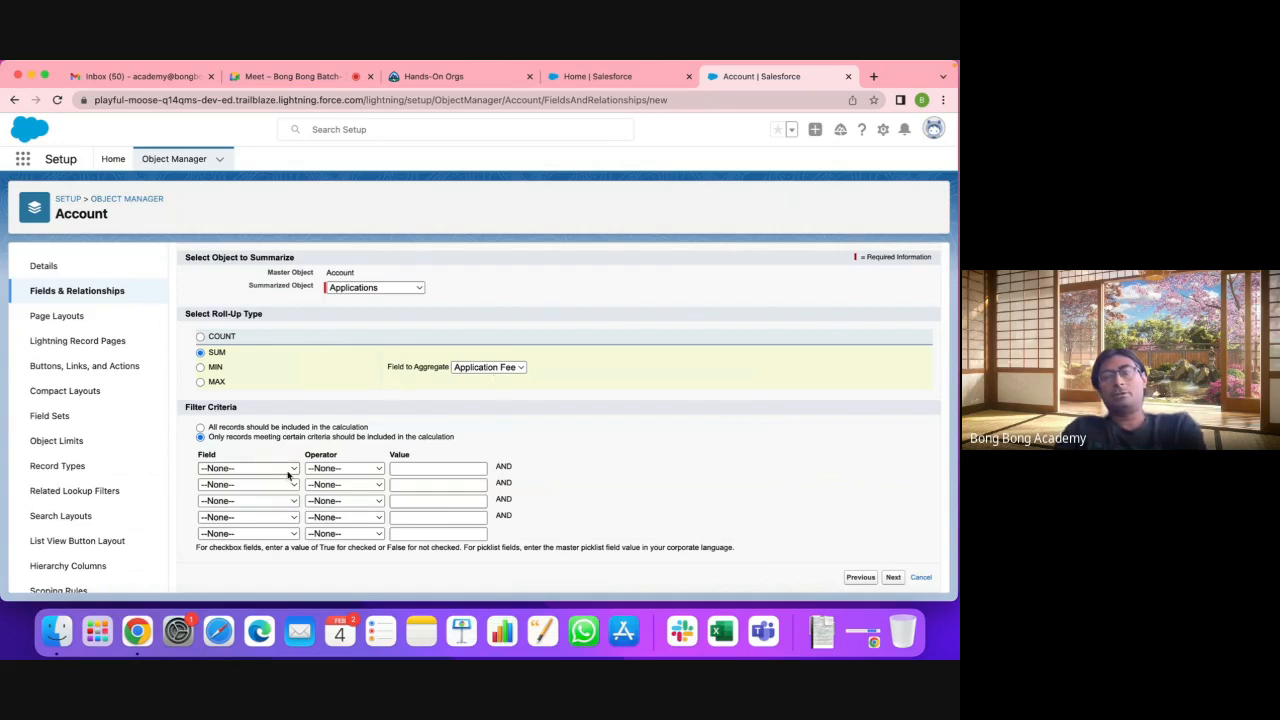
click(280, 428)
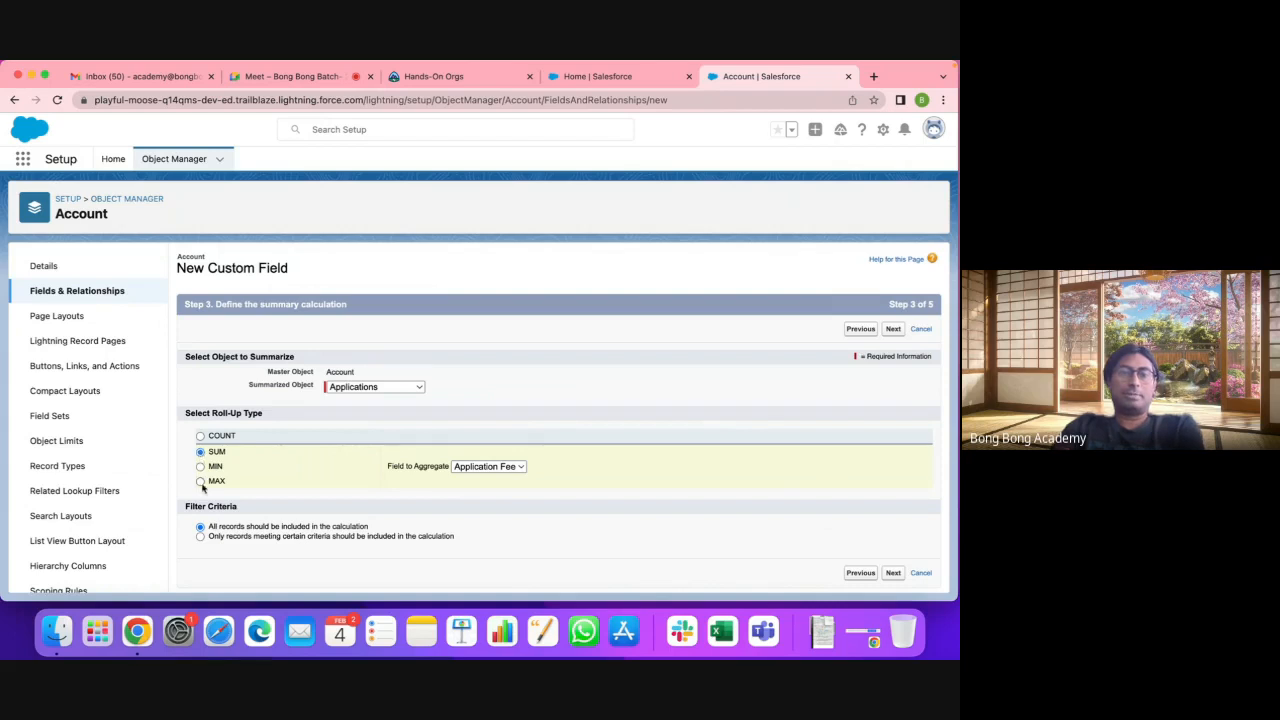
Step: Make the Total field visible to all profiles, keep it on all Account layouts, and save
click(894, 576)
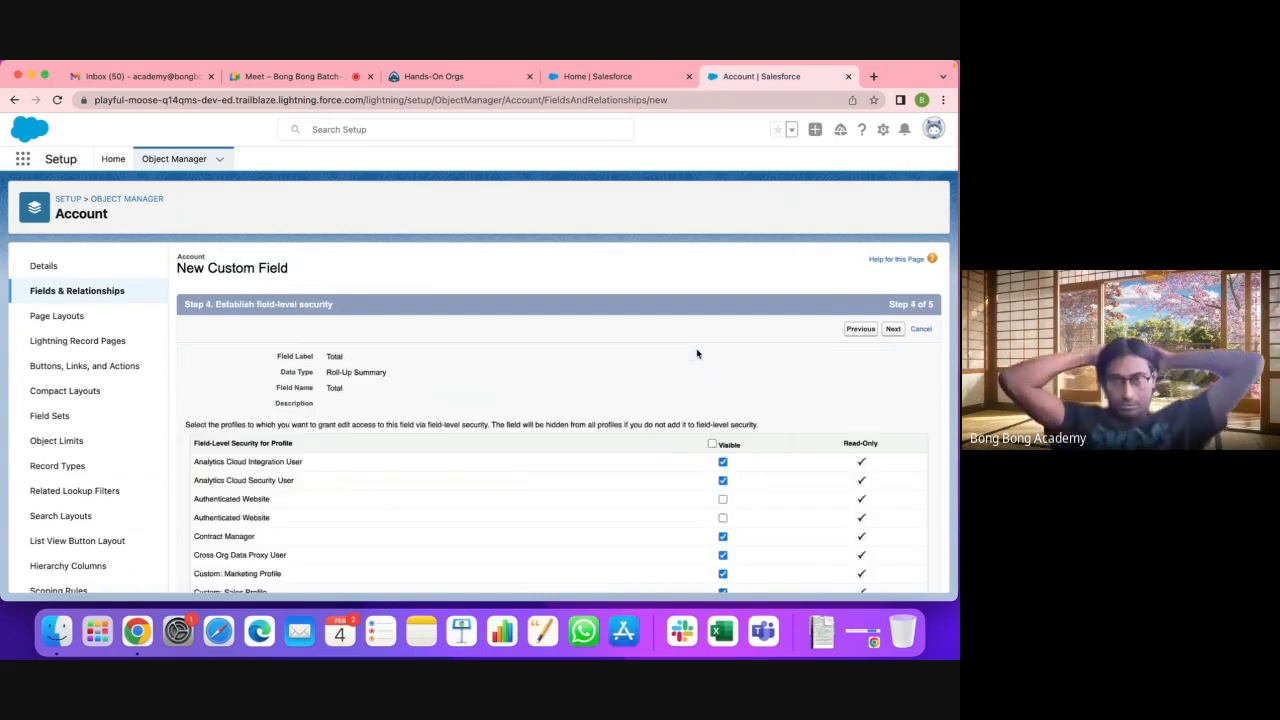
click(712, 443)
click(893, 328)
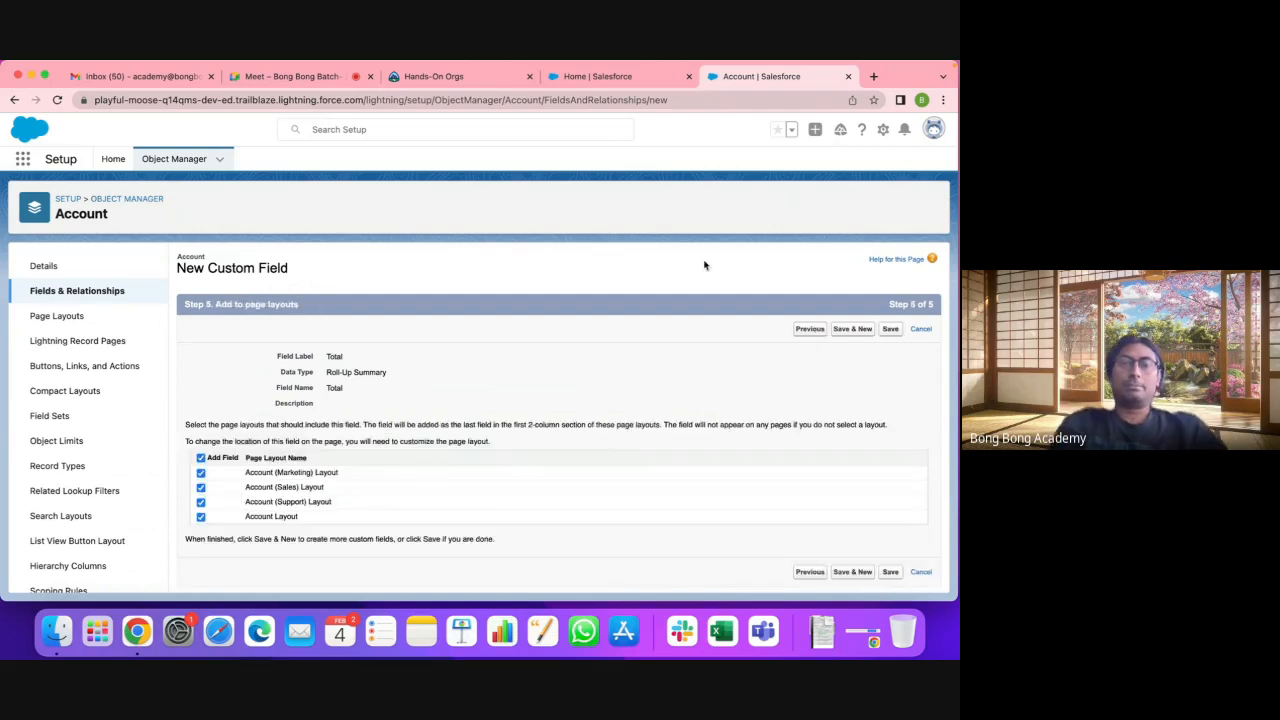
click(891, 329)
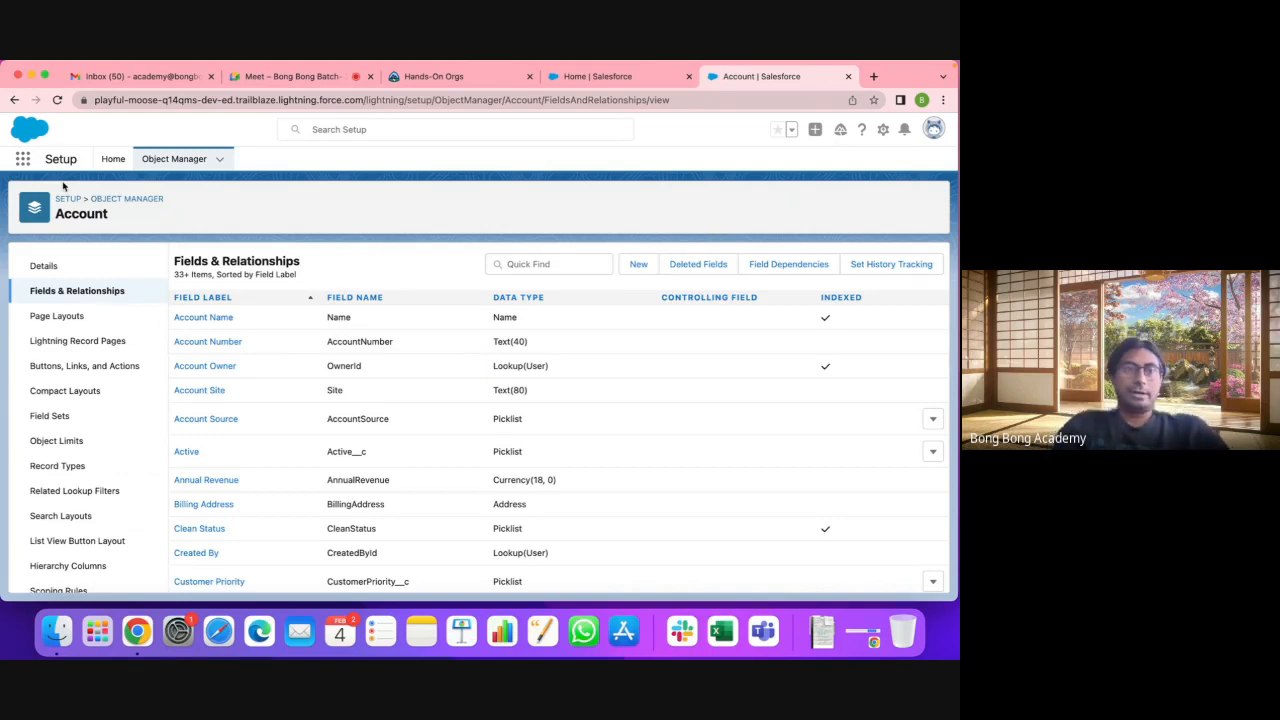
click(22, 160)
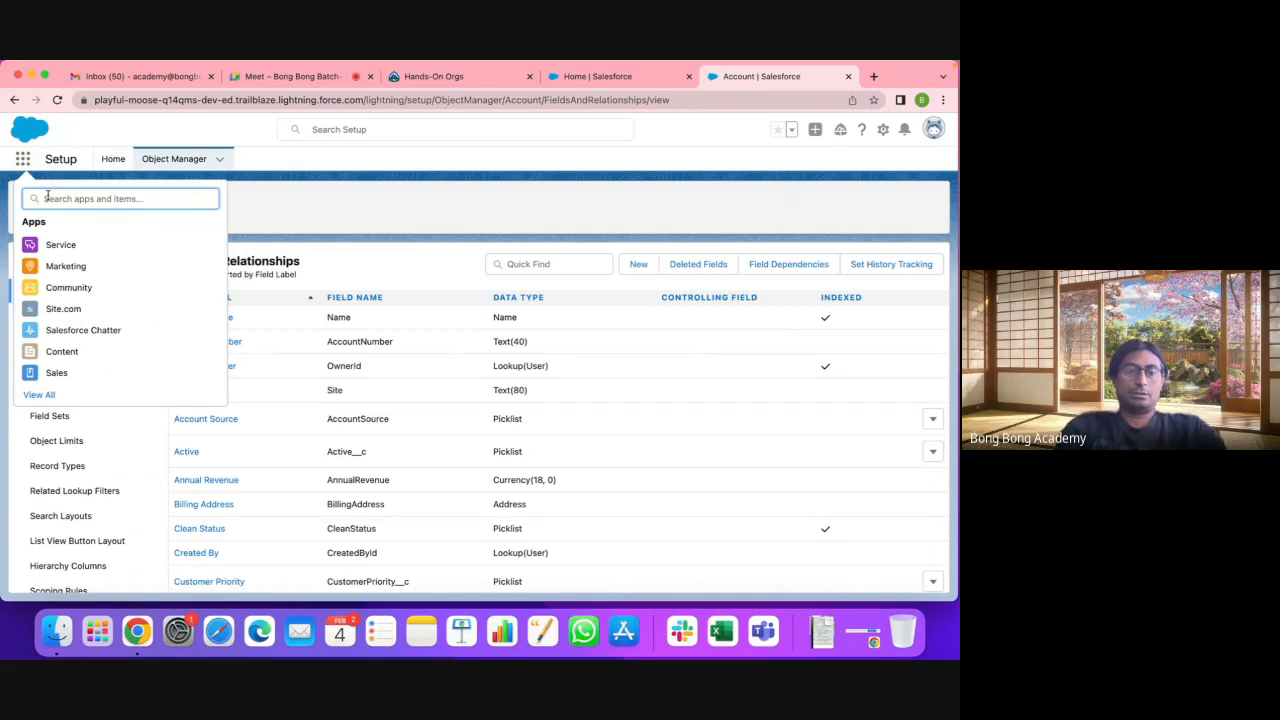
Step: Go to Accounts, open CTS, and open its APP-0001 application record
text(acc)
click(45, 281)
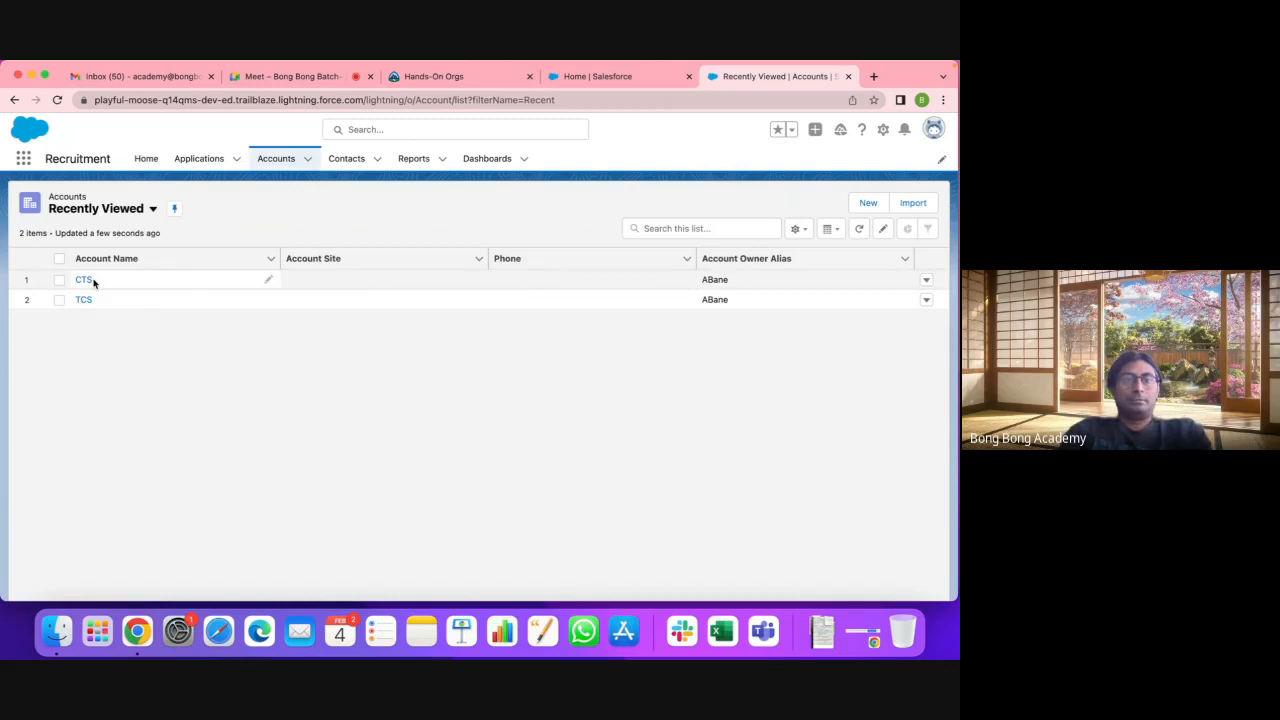
click(85, 287)
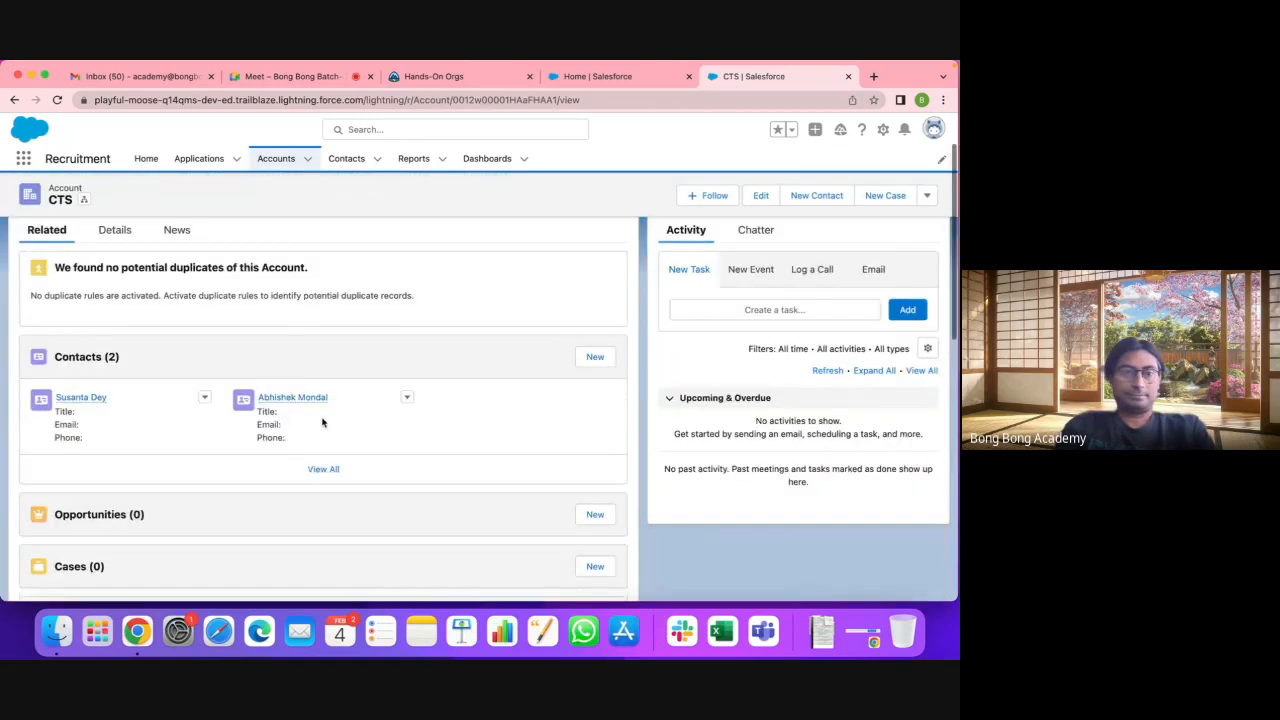
scroll(322, 422, down, 5)
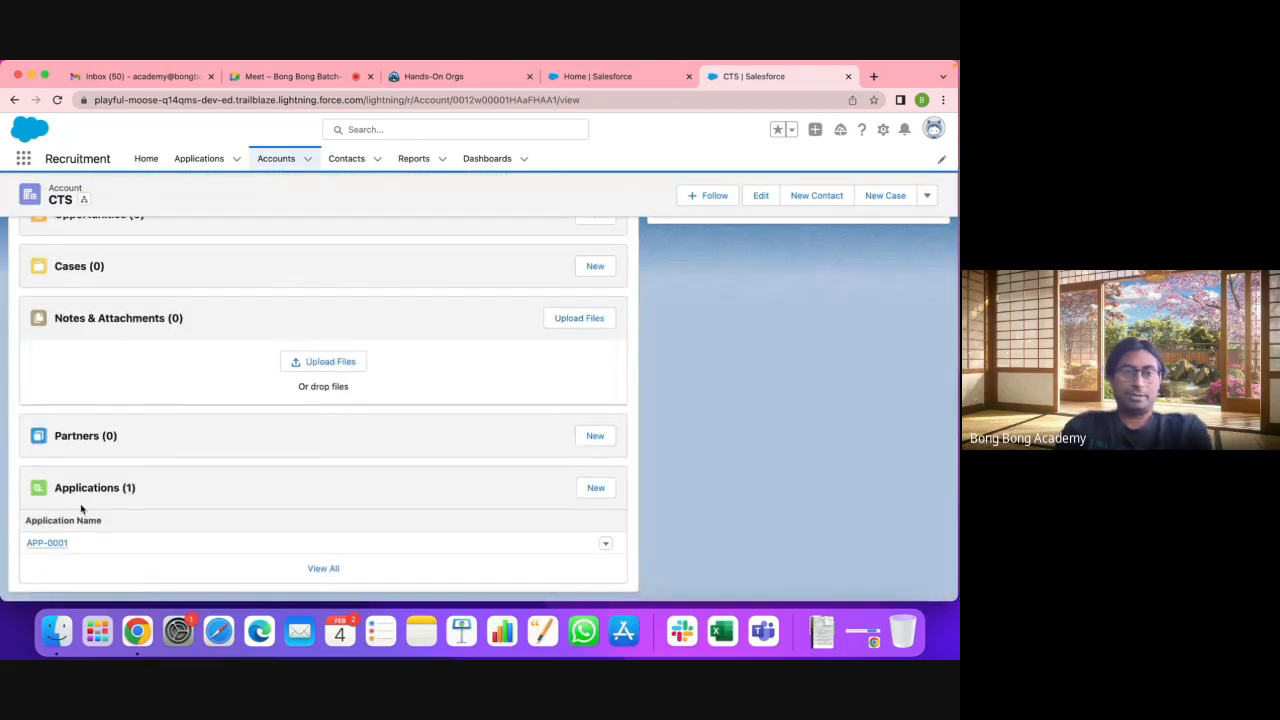
click(323, 568)
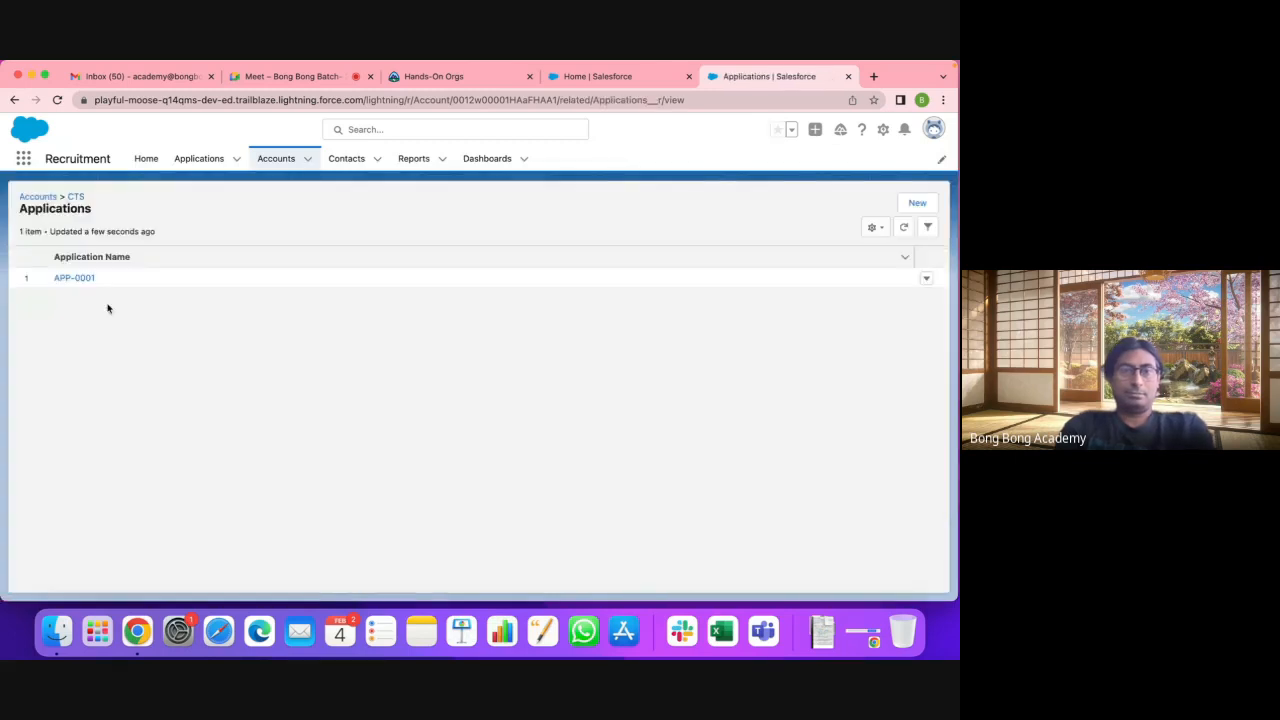
click(74, 279)
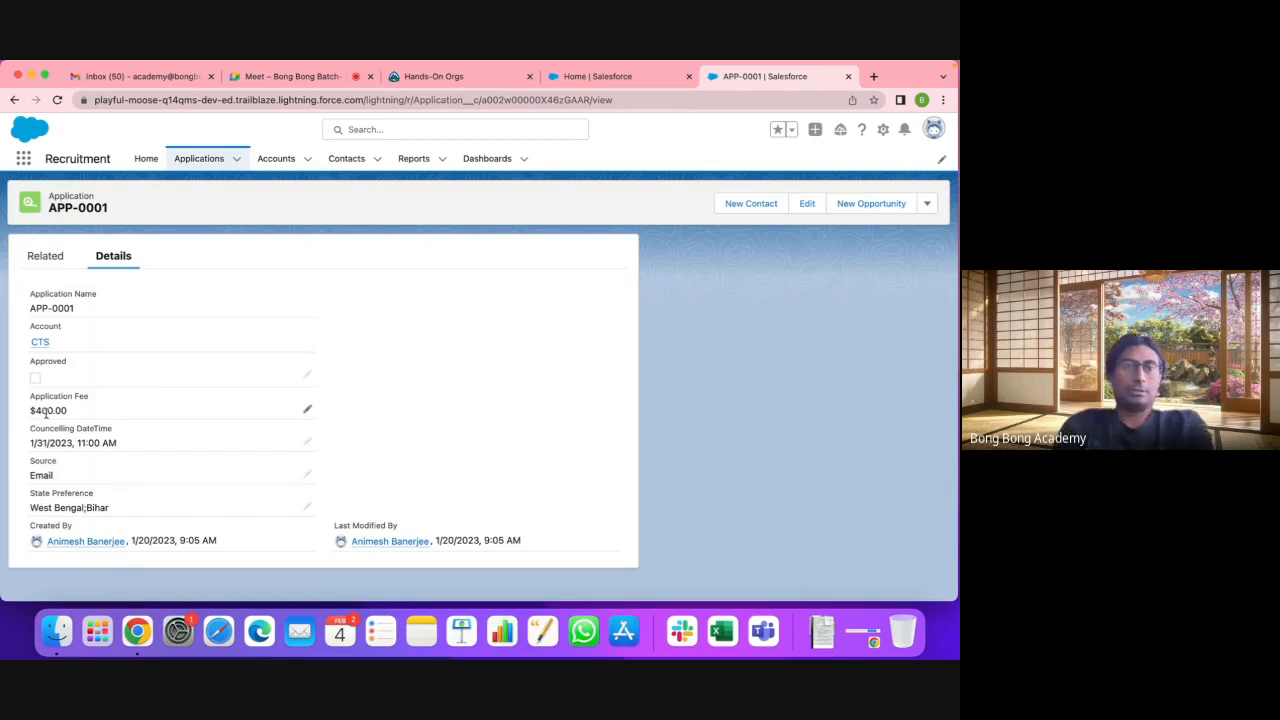
Step: Open the CTS account in a new tab to confirm its Total of $400.00, then return to APP-0001
mouse_move(39, 346)
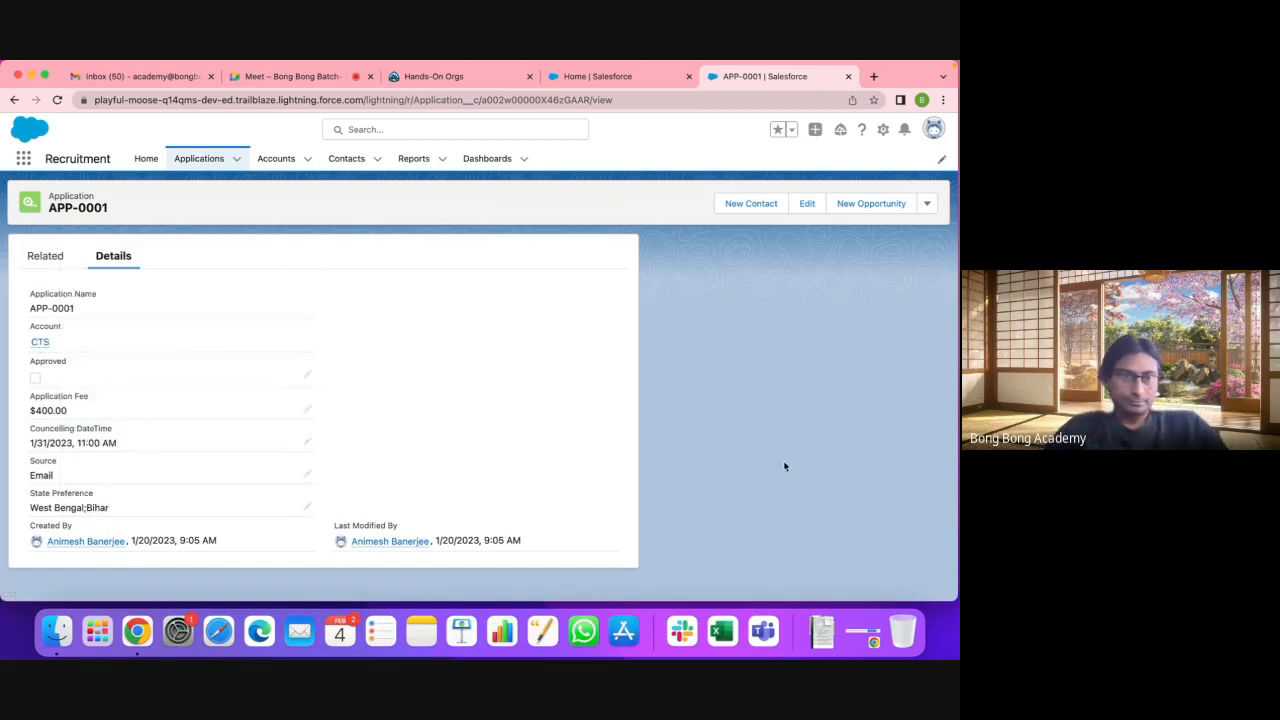
right_click(44, 346)
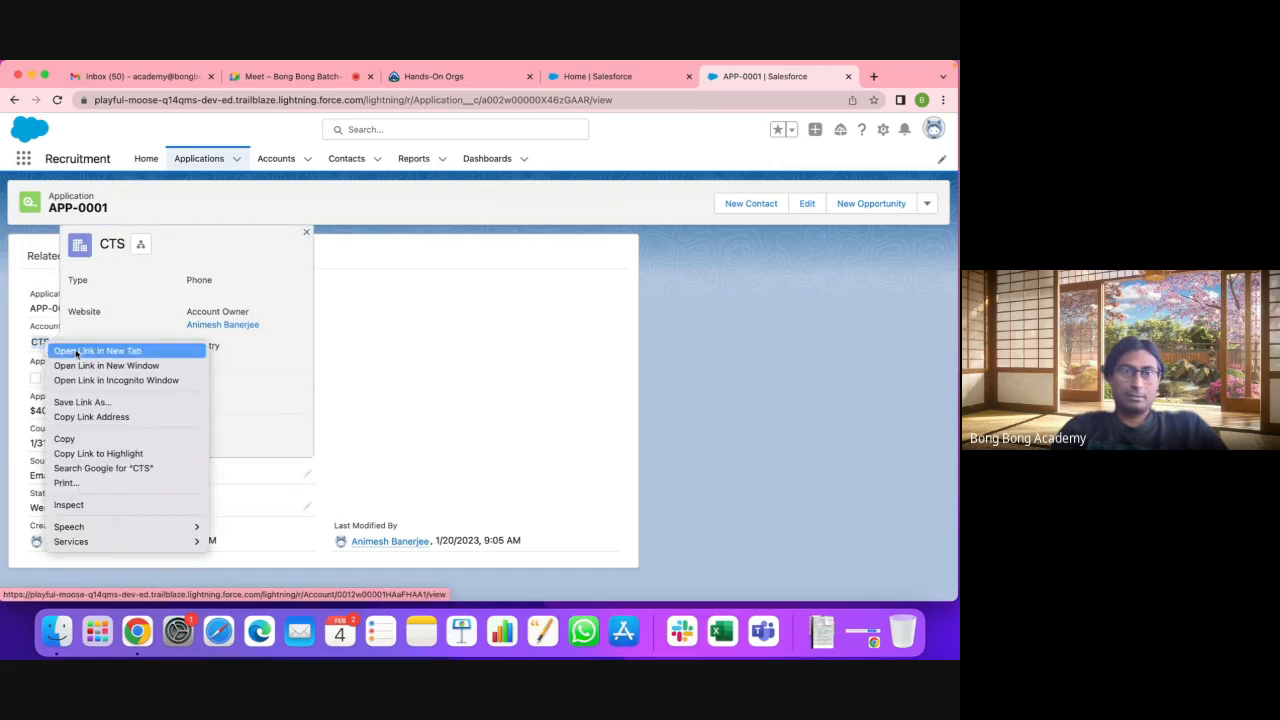
click(70, 353)
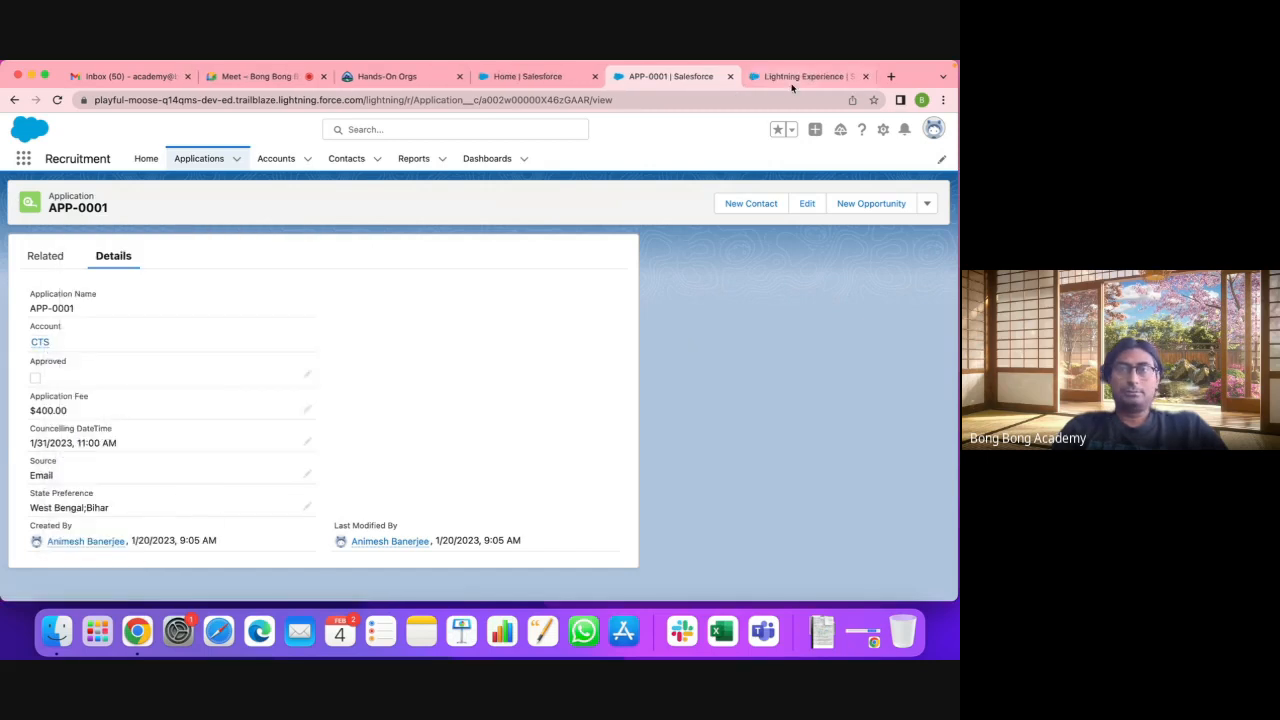
click(783, 78)
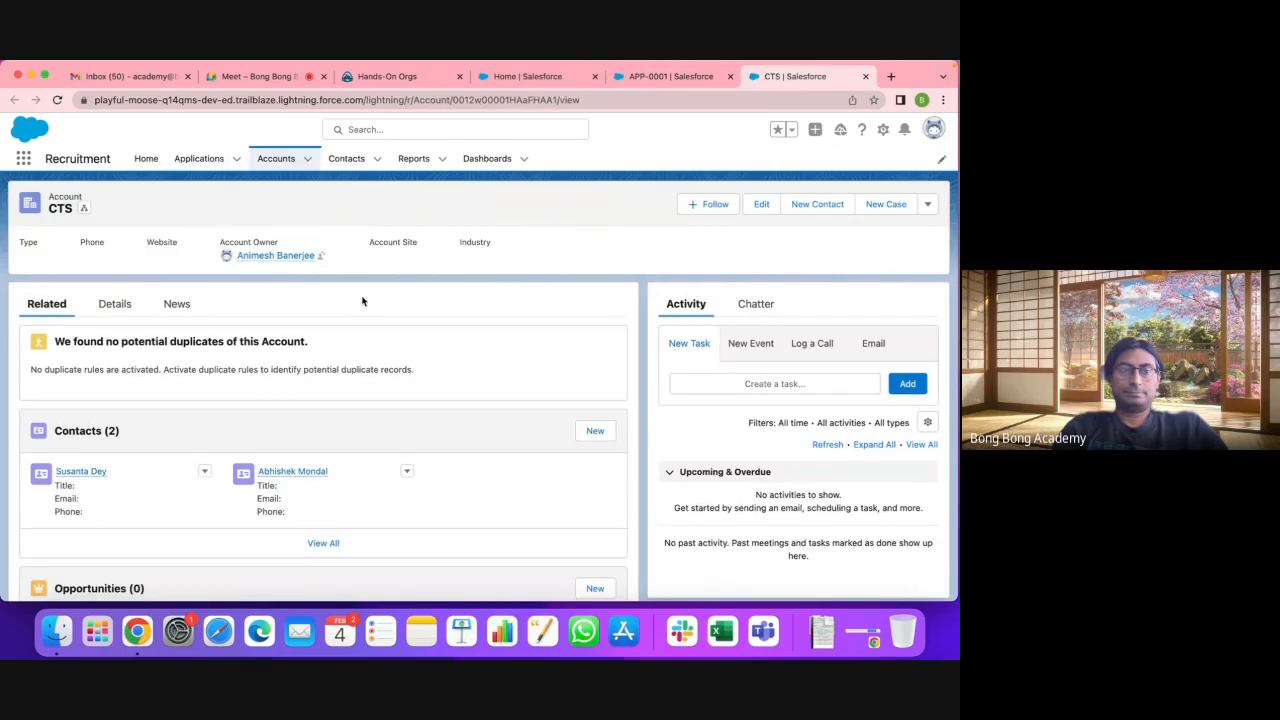
click(114, 304)
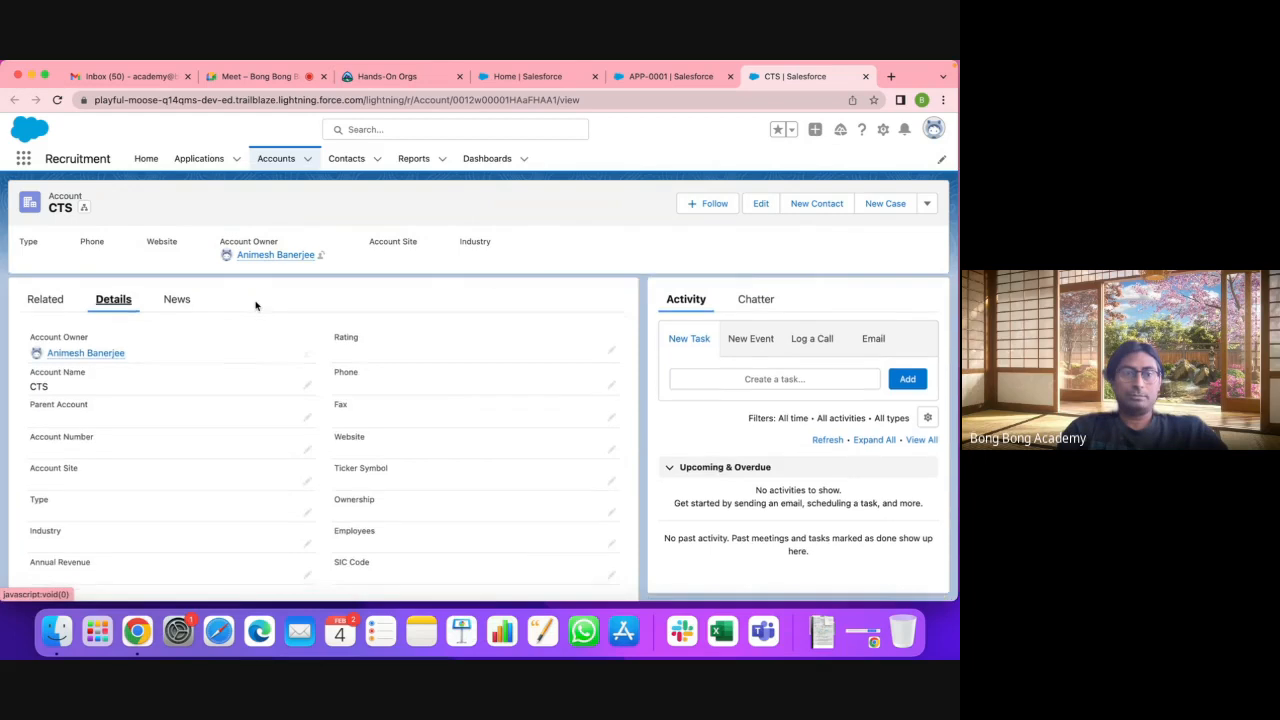
scroll(255, 305, down, 5)
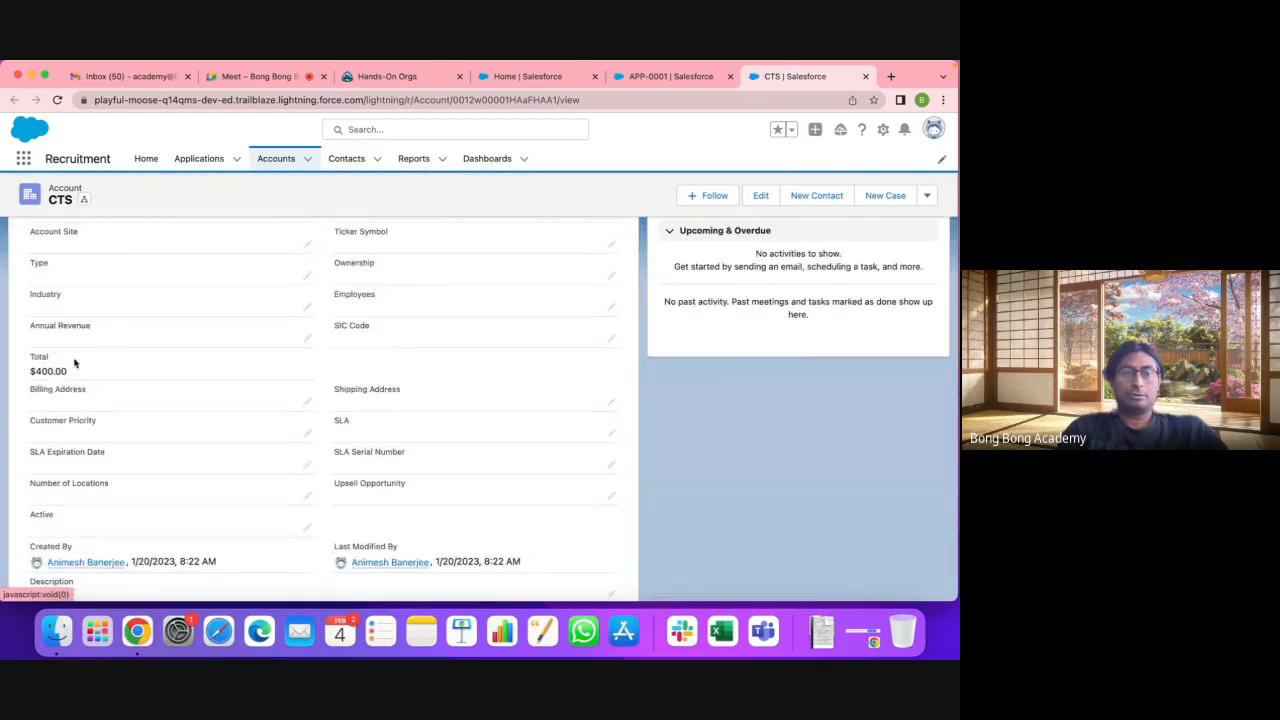
click(665, 79)
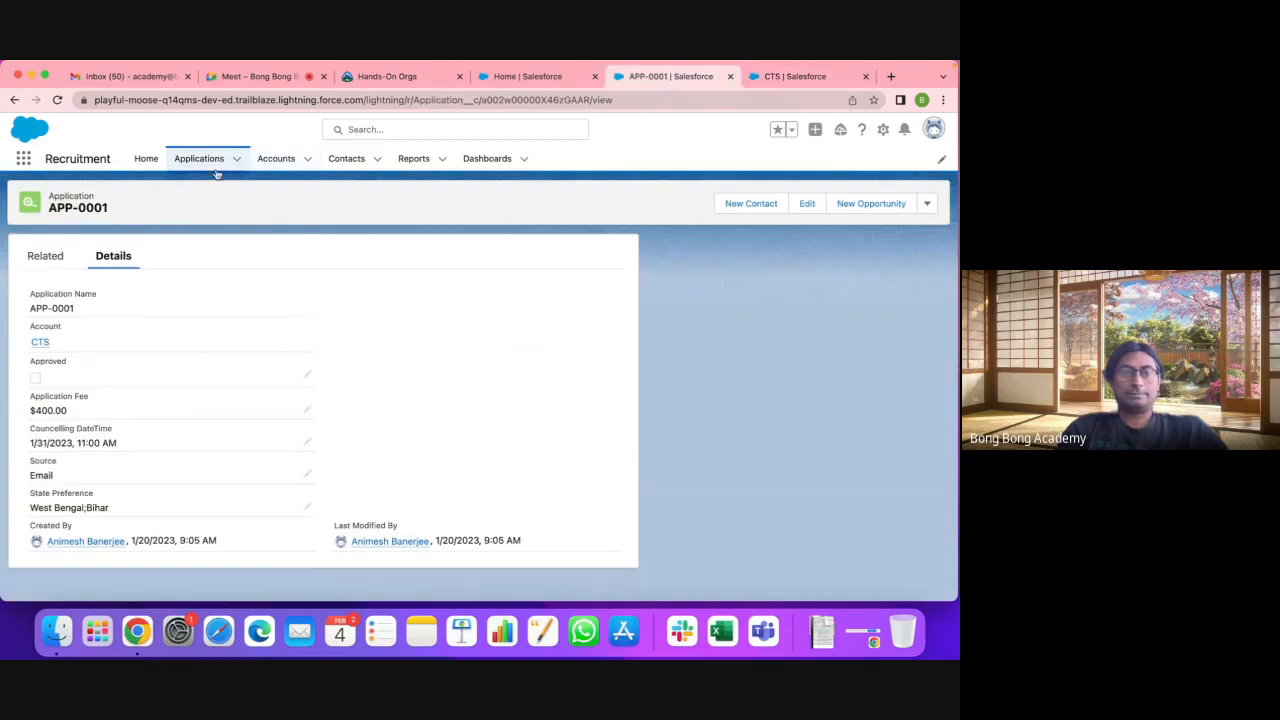
Step: Clone application APP-0001 as APP-0002 with its application fee changed to $500
click(927, 205)
click(895, 296)
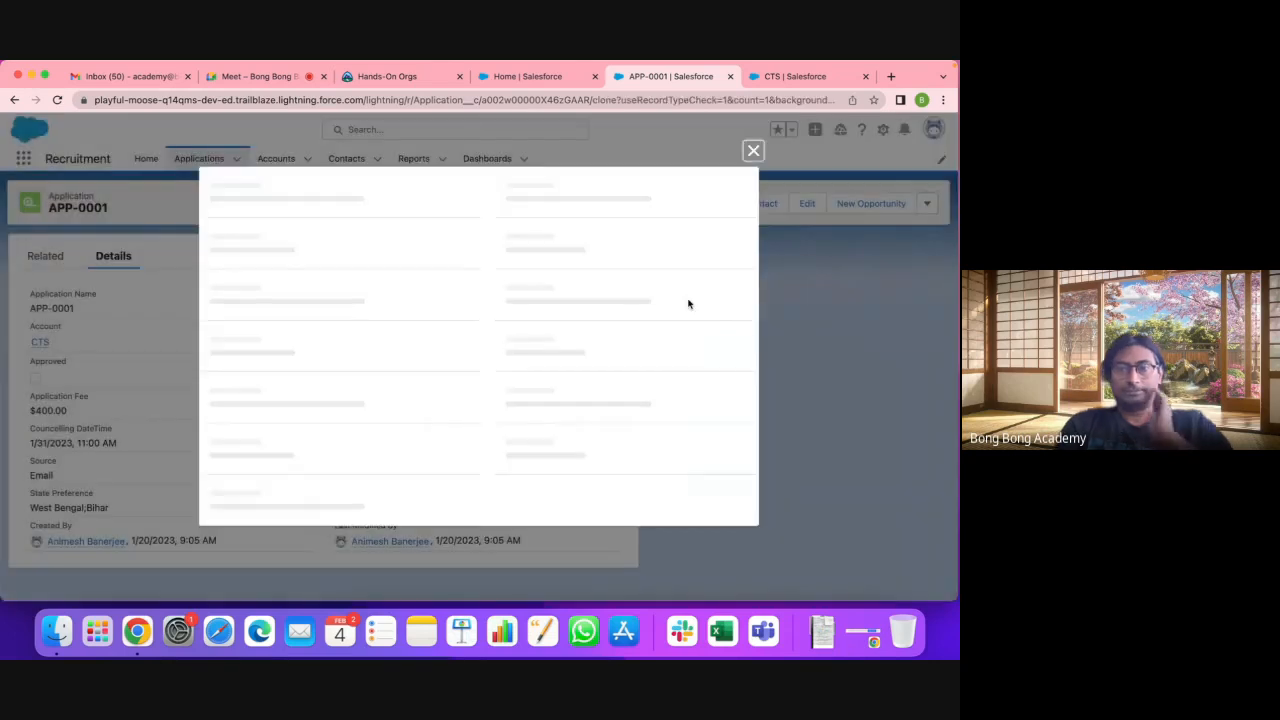
scroll(629, 313, down, 2)
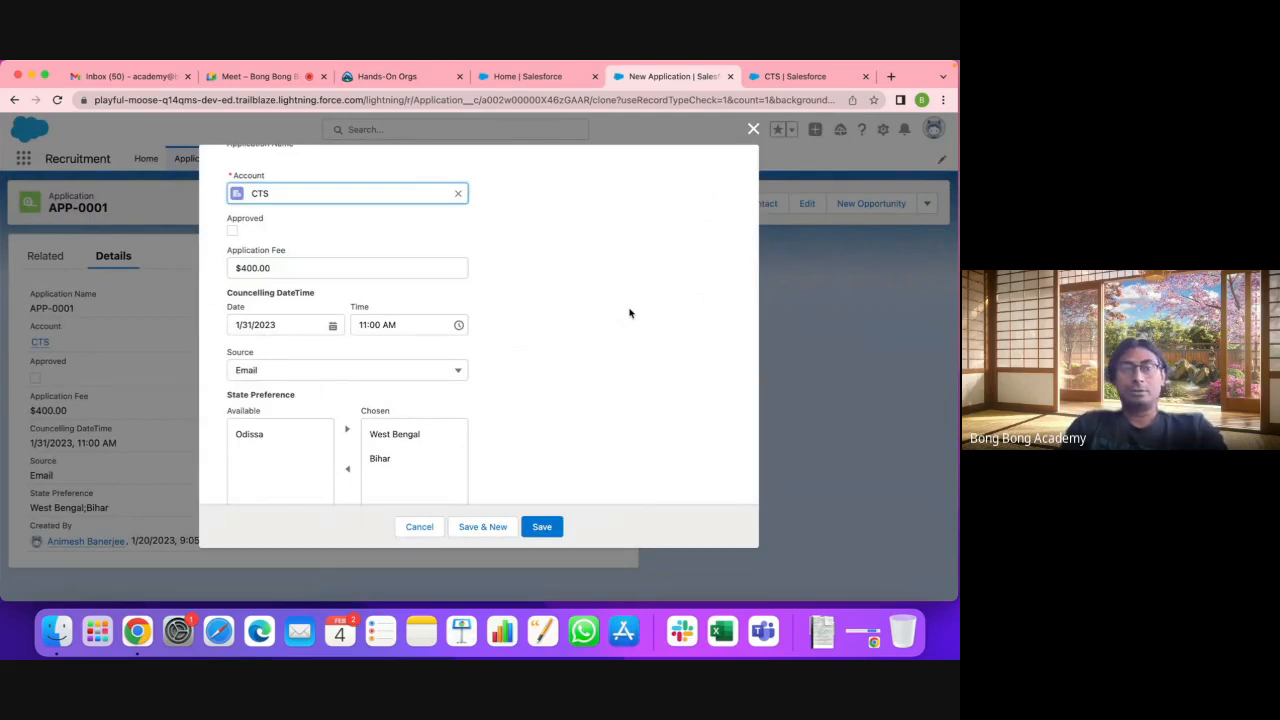
click(244, 268)
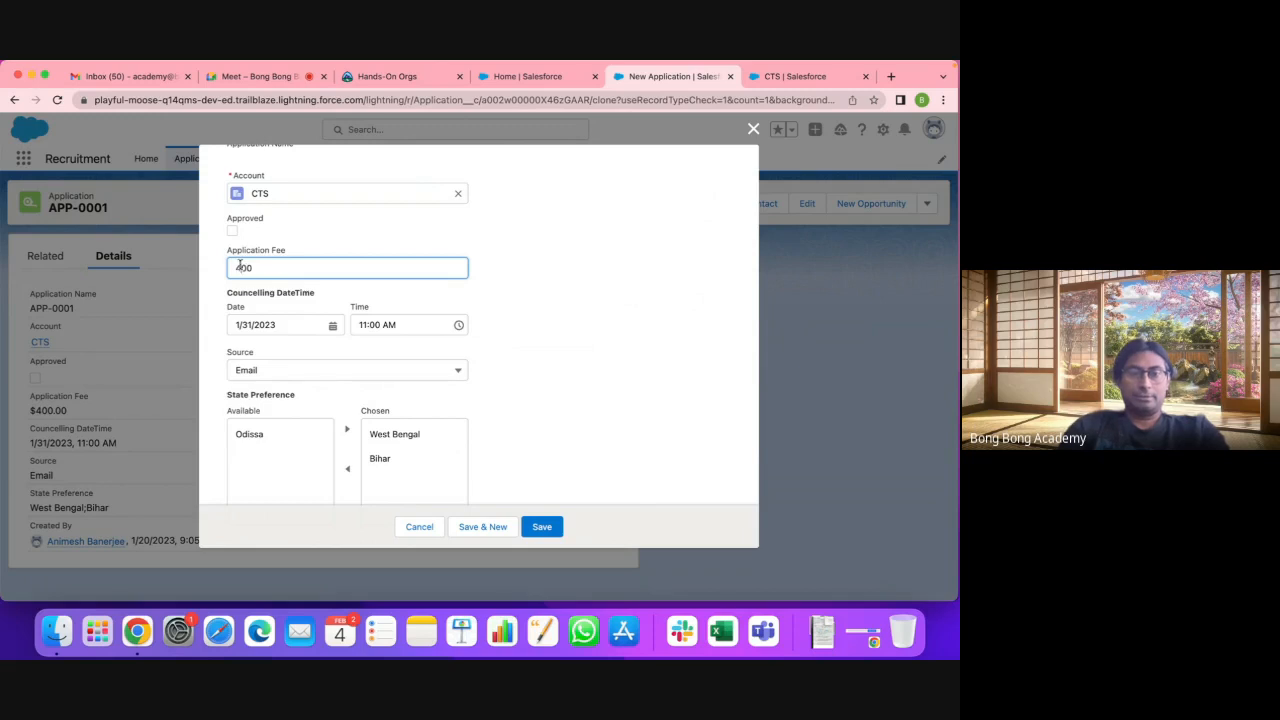
key(BackSpace)
text(5)
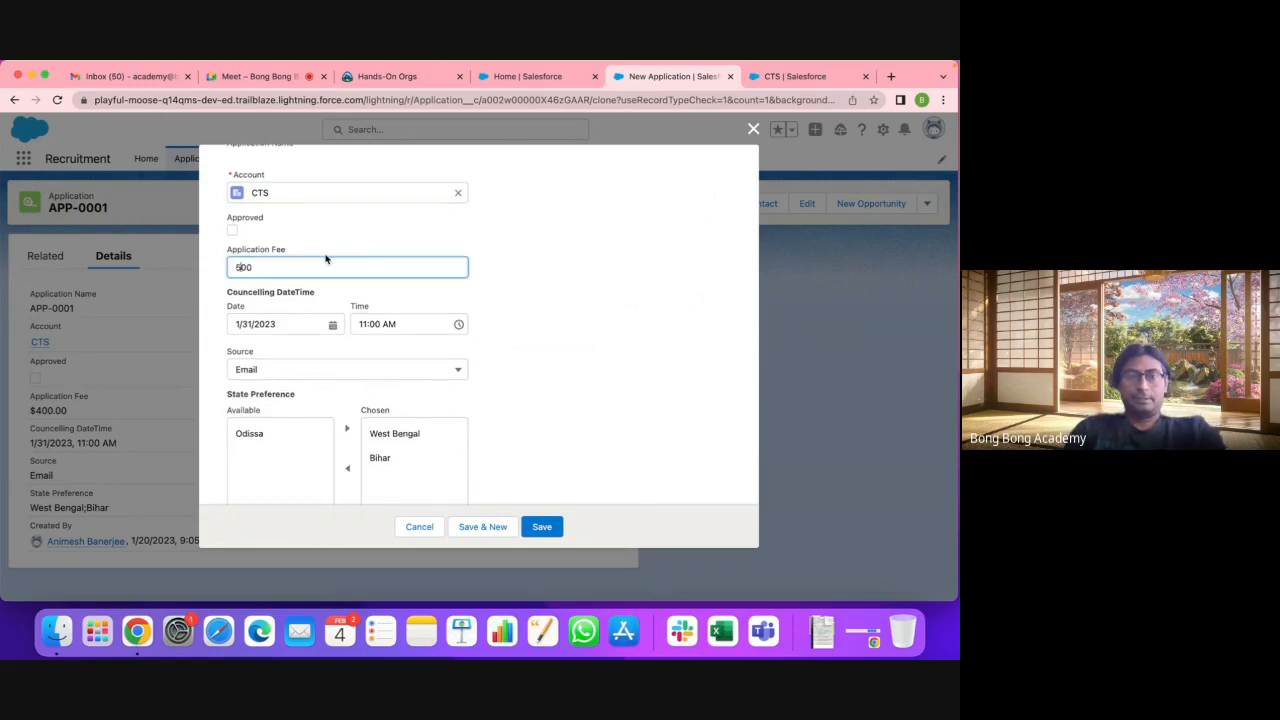
scroll(420, 400, down, 1)
click(543, 526)
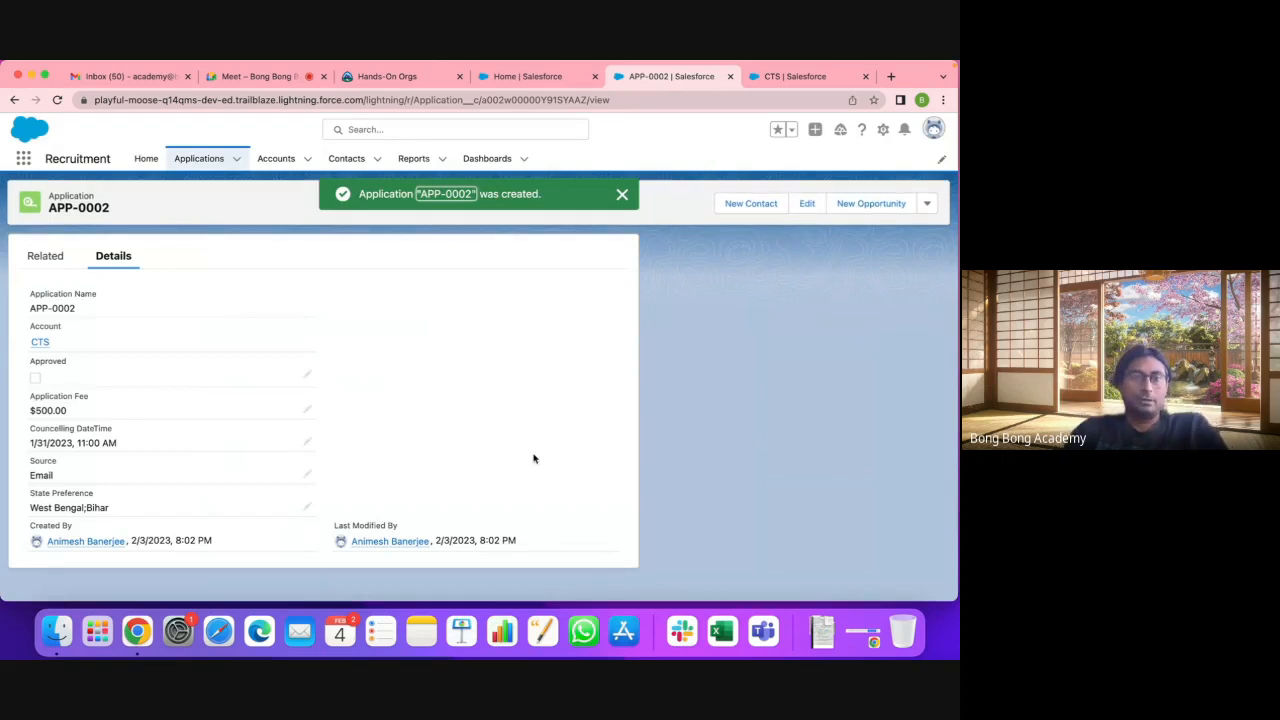
Step: Refresh the CTS account and confirm its Total now reads $900.00
mouse_move(38, 347)
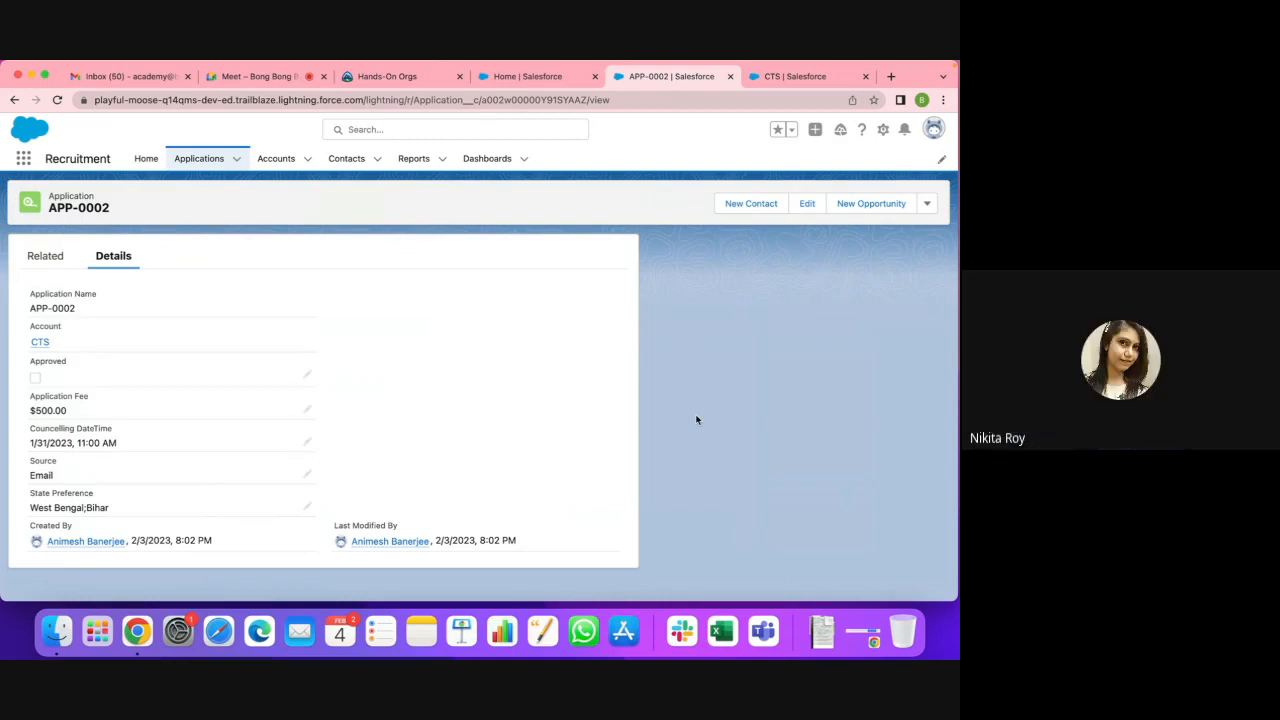
click(772, 82)
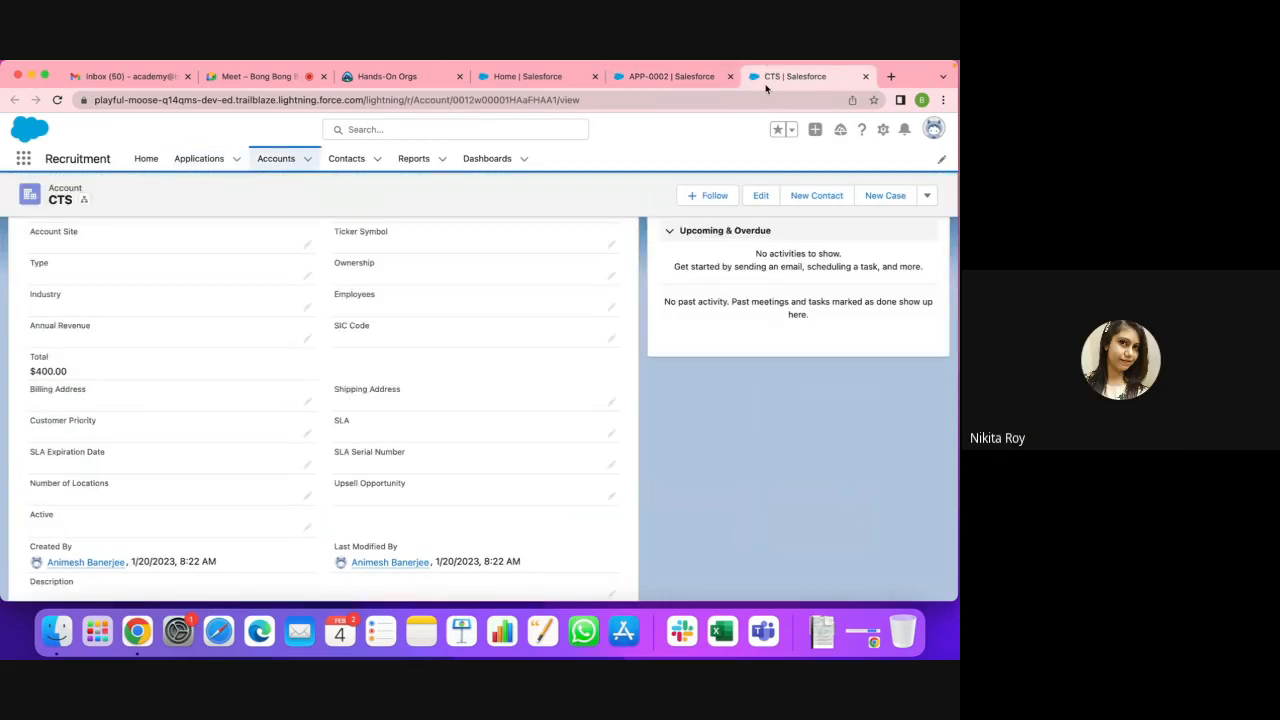
click(57, 101)
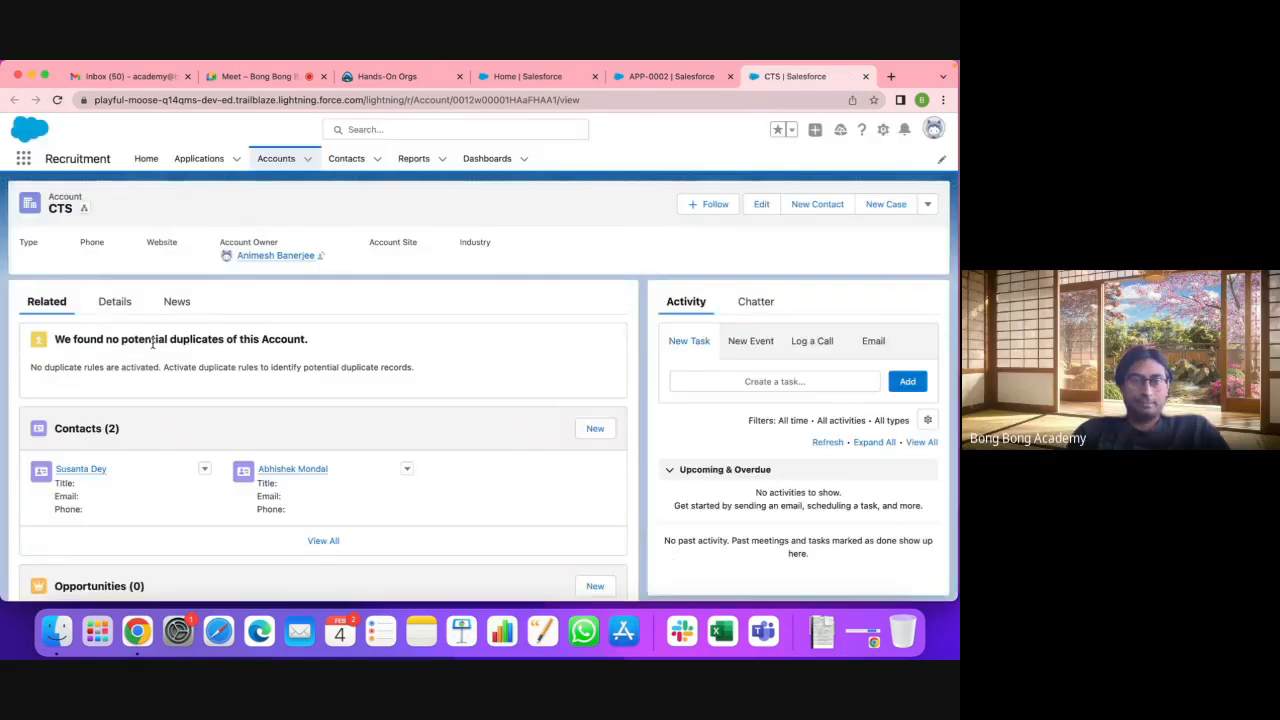
click(114, 304)
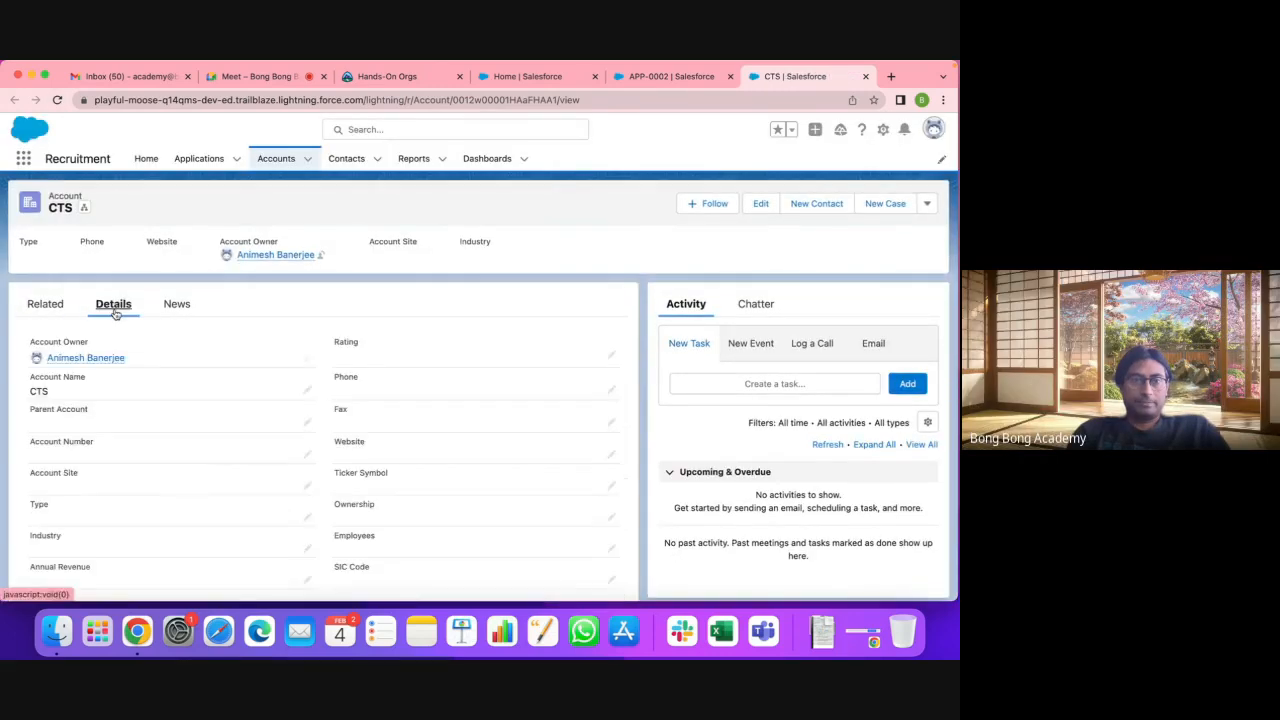
scroll(118, 360, down, 5)
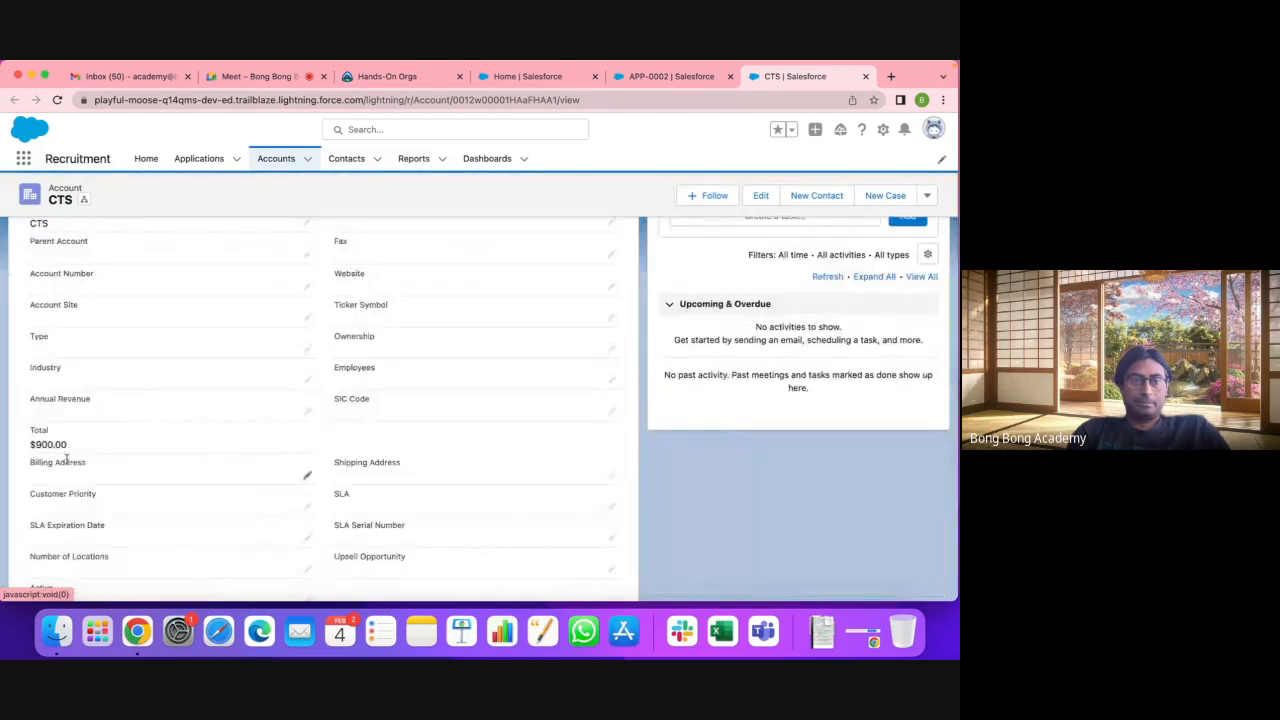
Step: Check APP-0002 again, then return to CTS and show its related lists
click(665, 76)
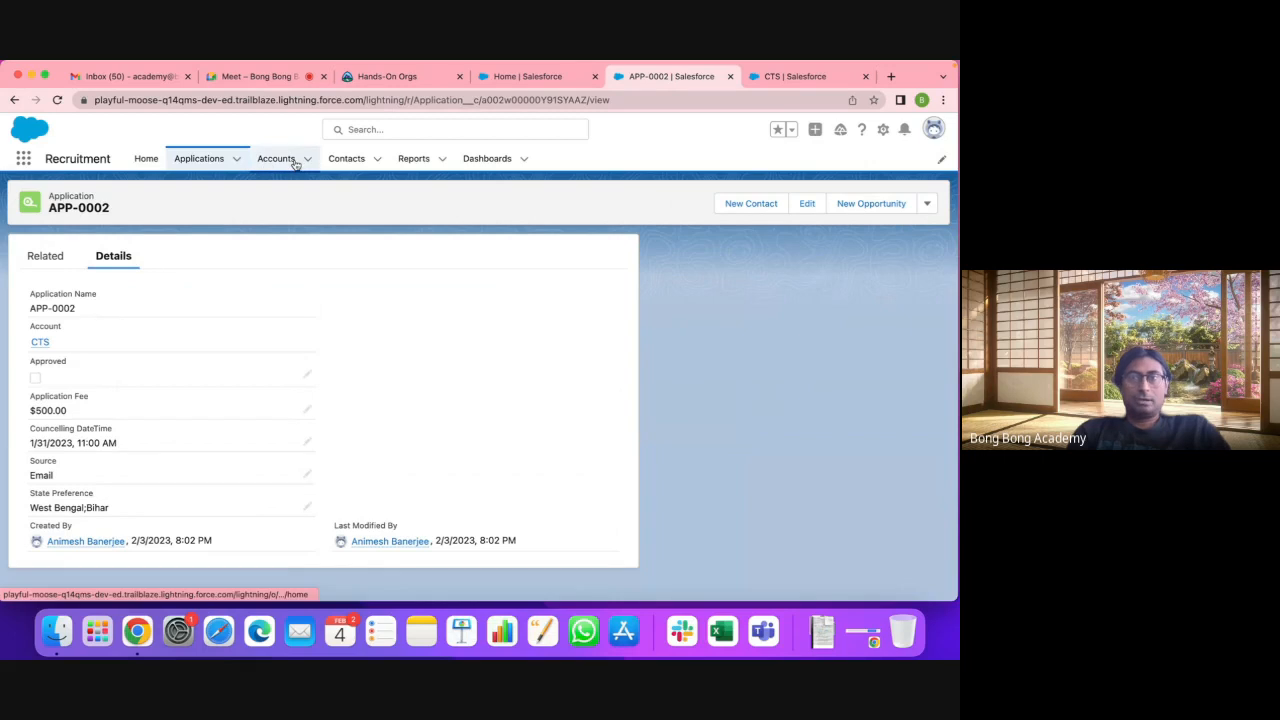
click(790, 76)
scroll(389, 418, down, 3)
scroll(389, 420, up, 5)
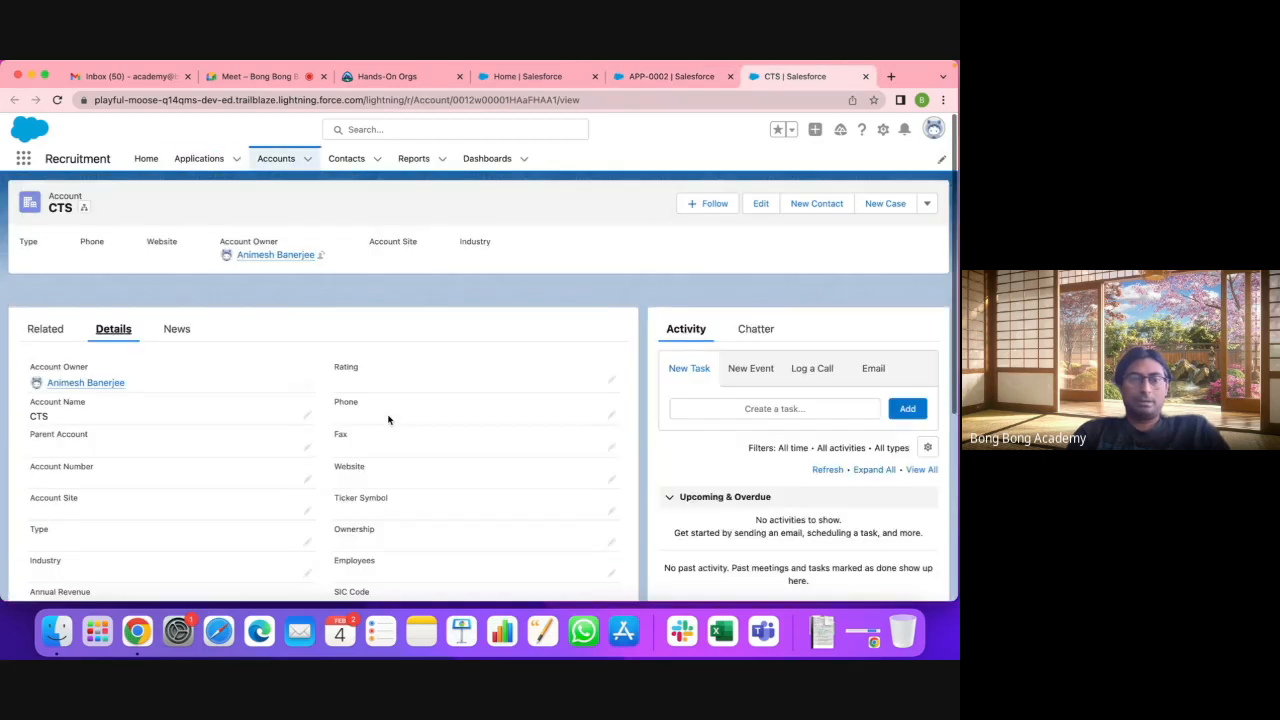
click(44, 303)
Step: Create a new CTS application with a 1000 application fee
scroll(374, 394, down, 10)
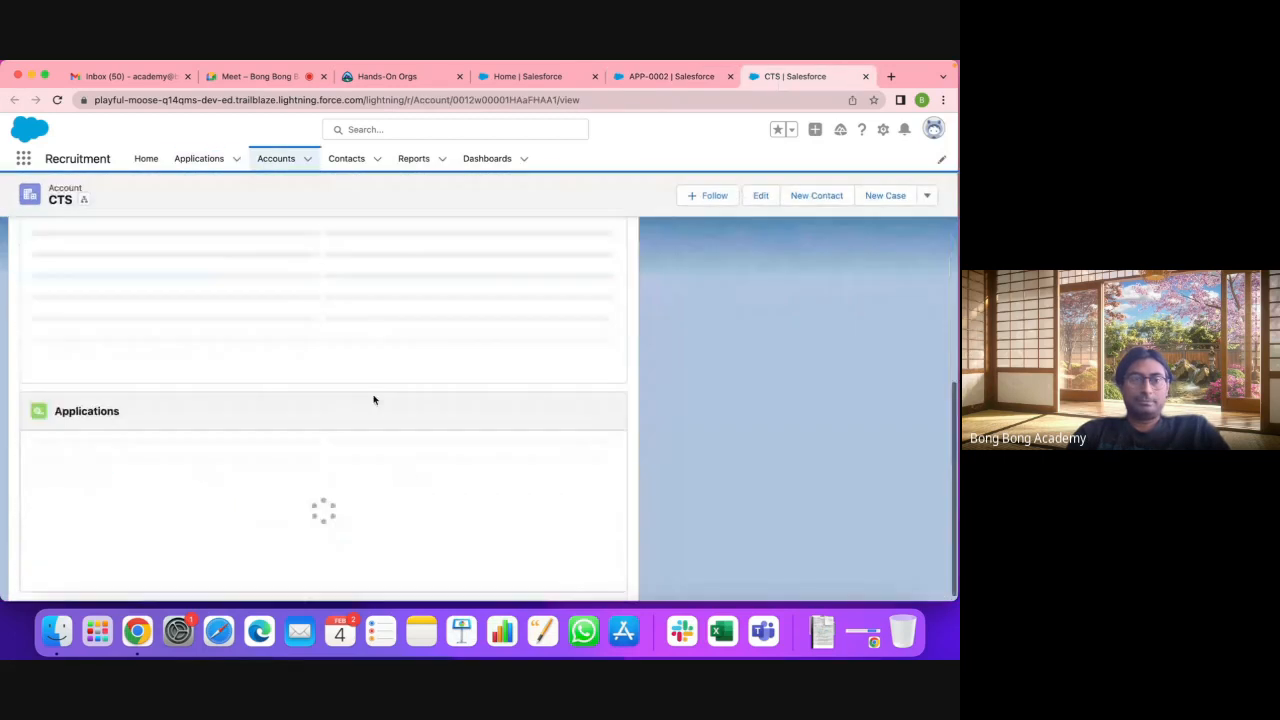
click(592, 466)
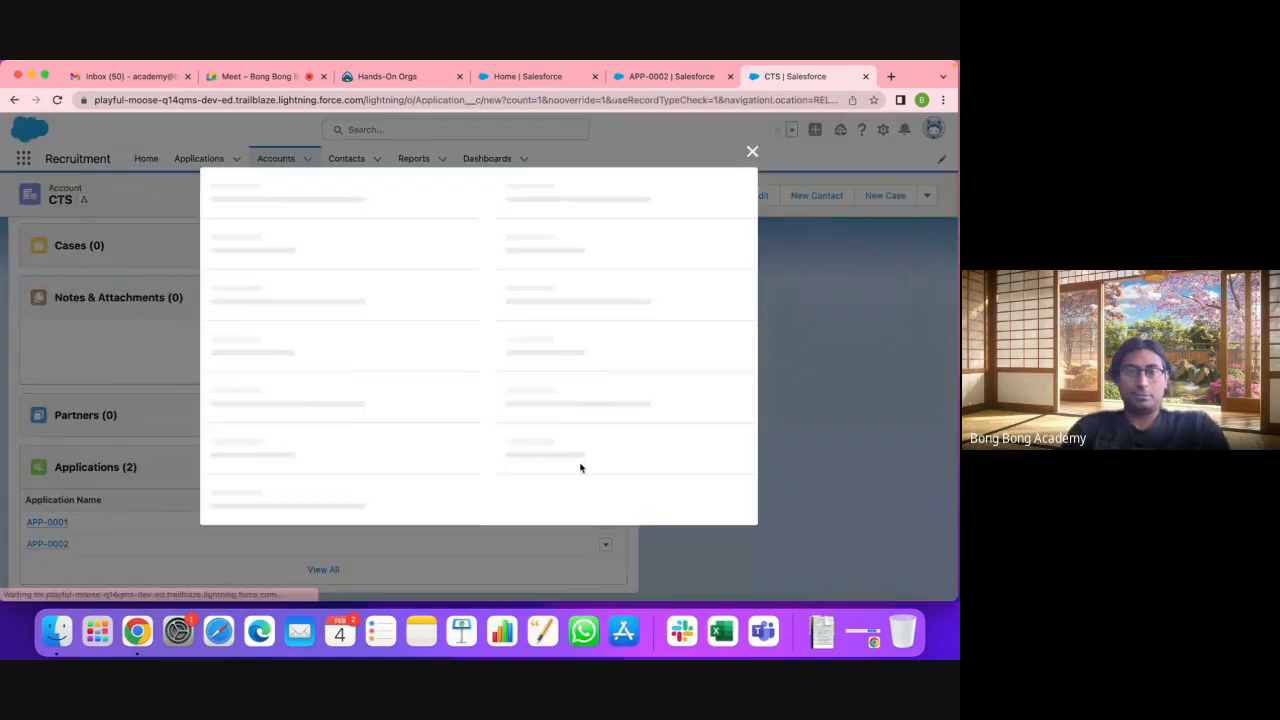
click(268, 346)
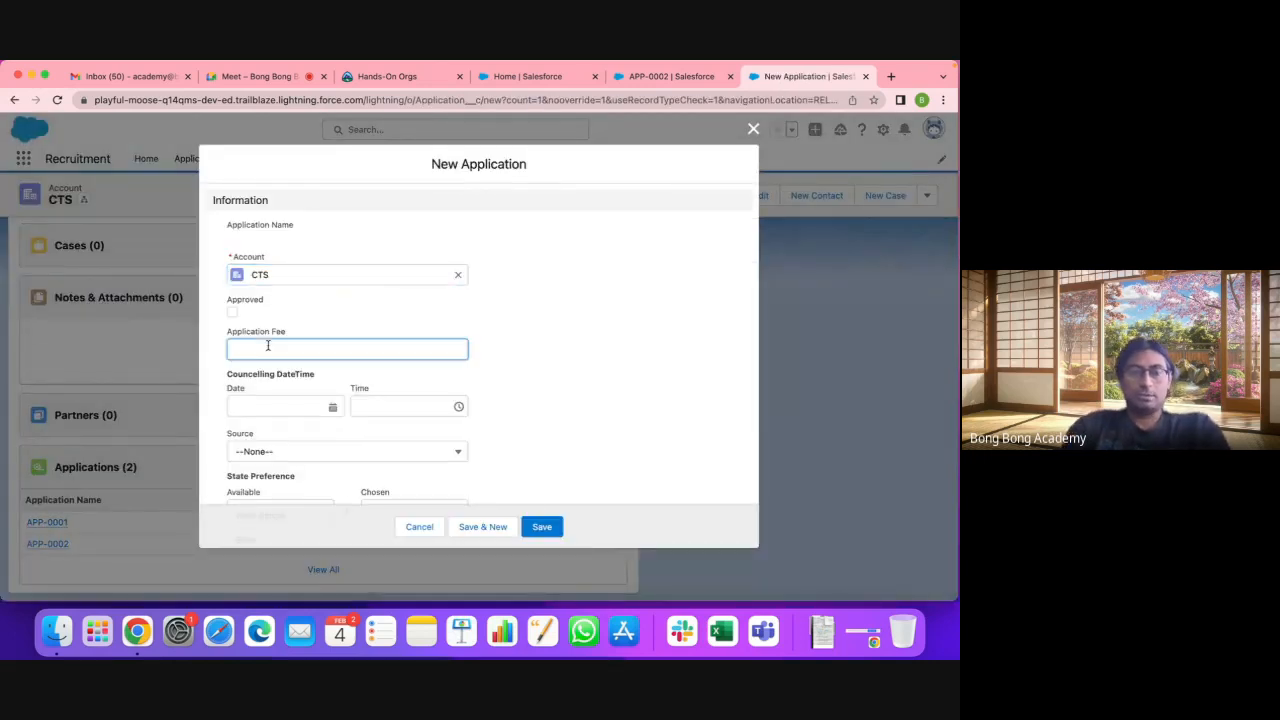
text(100)
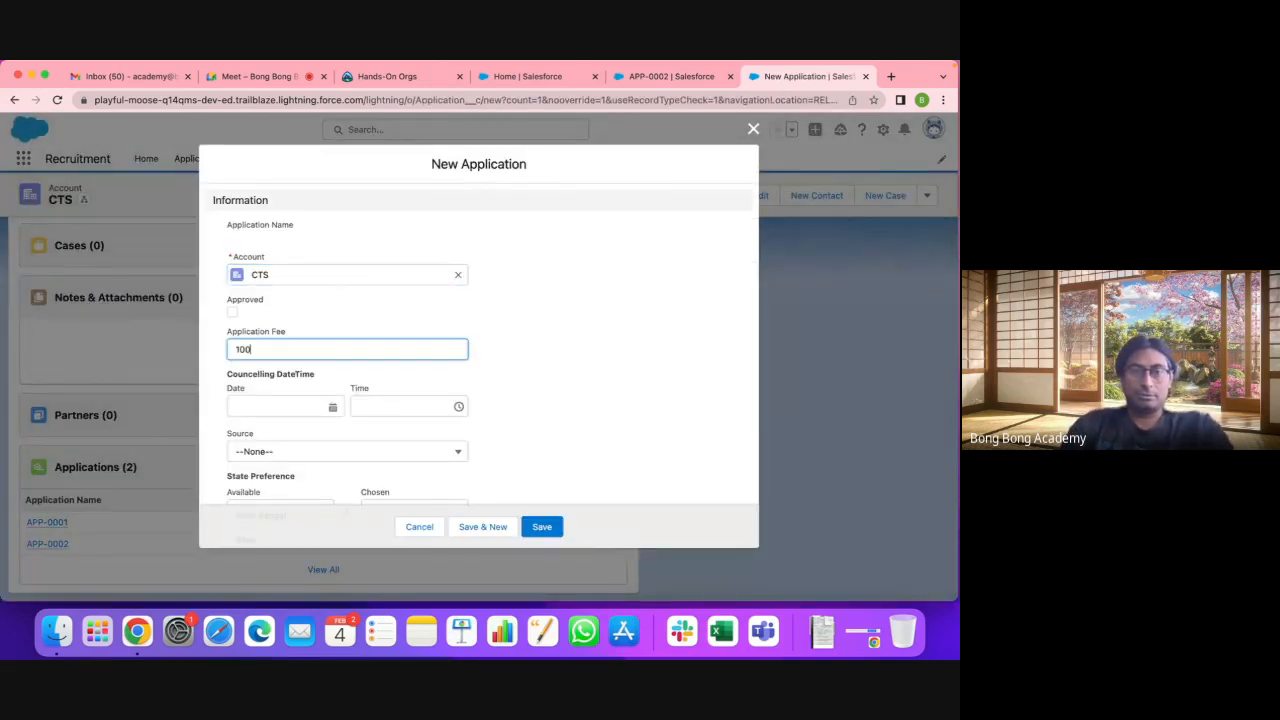
text(0)
scroll(300, 465, down, 2)
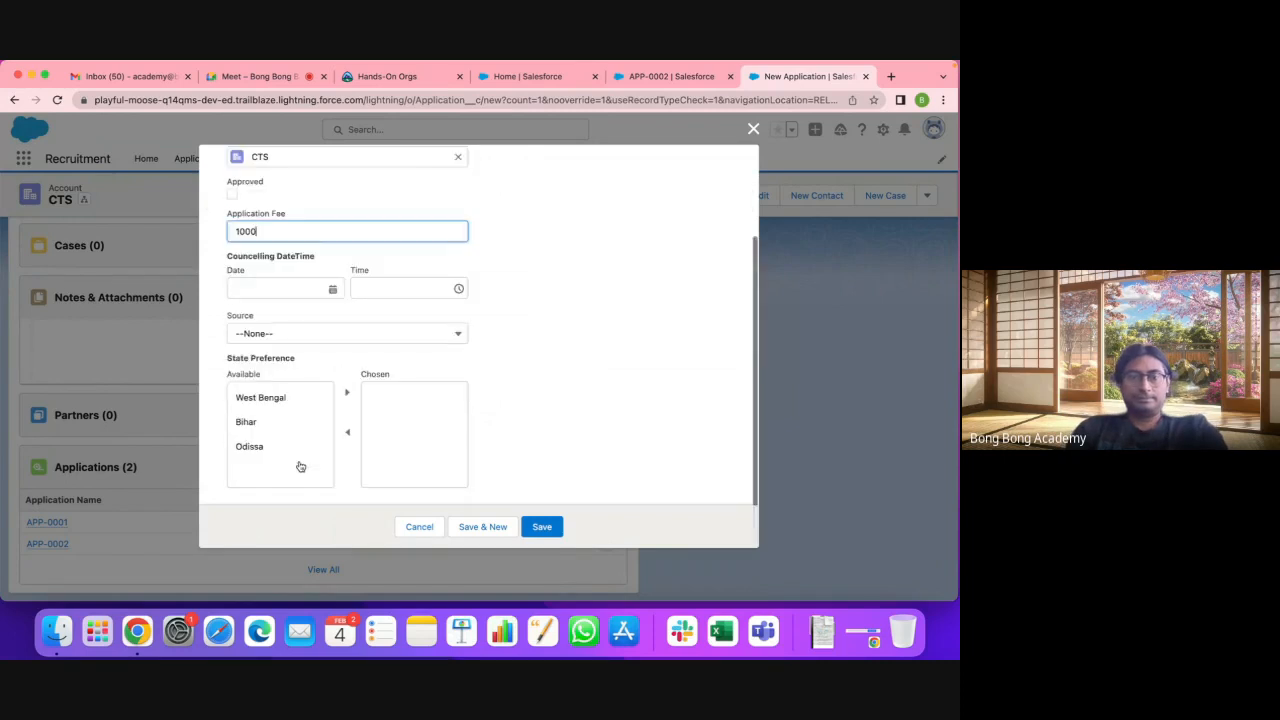
click(543, 525)
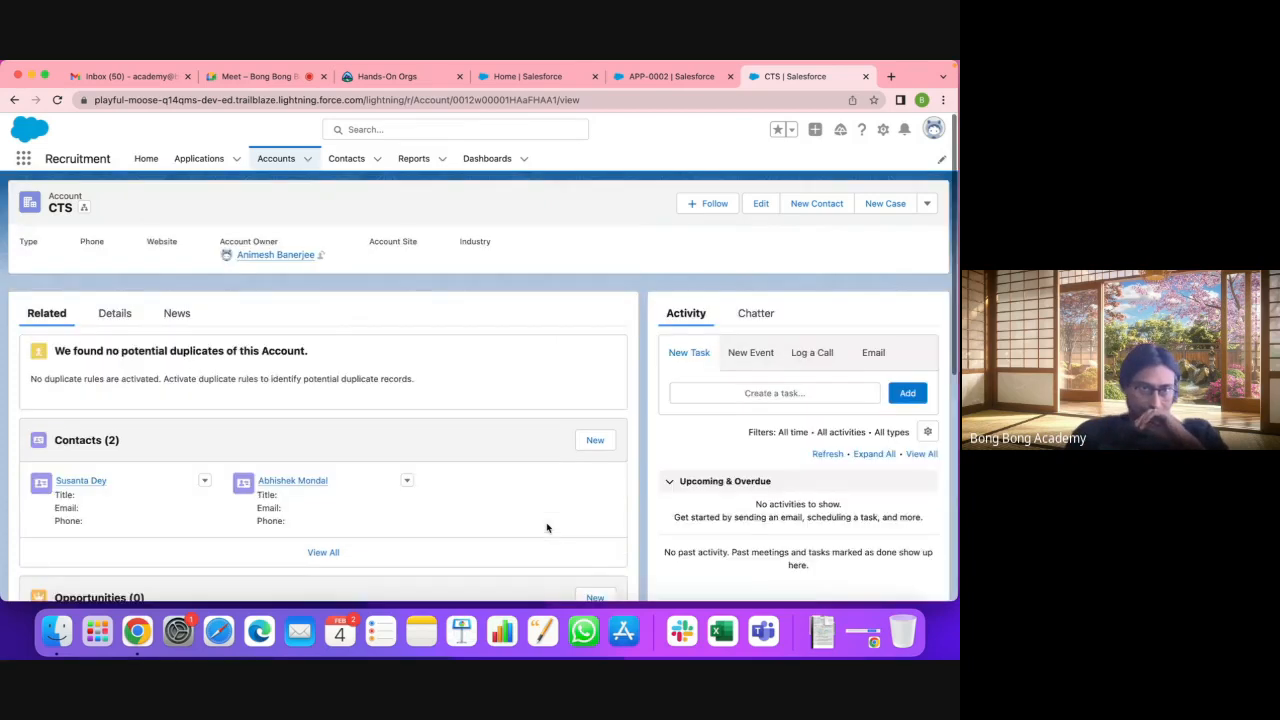
Step: View the CTS account details to confirm the Total is now $1,900.00
click(112, 310)
scroll(152, 453, down, 3)
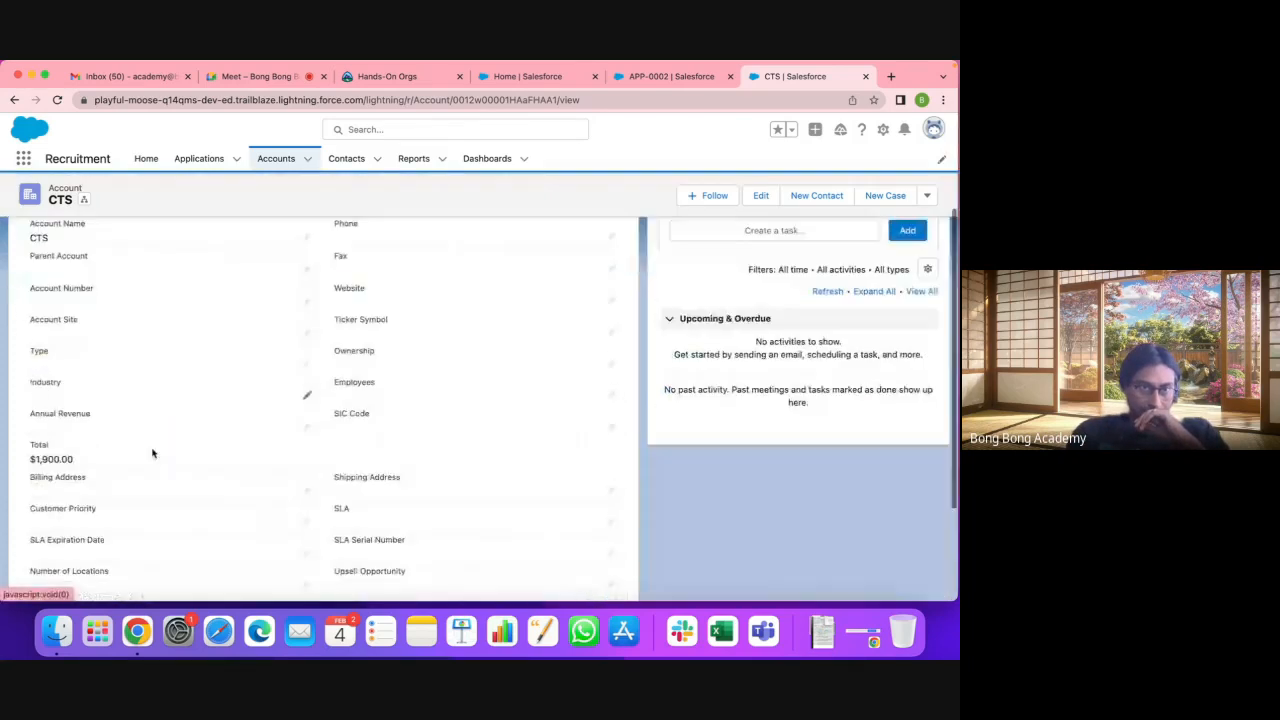
scroll(152, 453, down, 1)
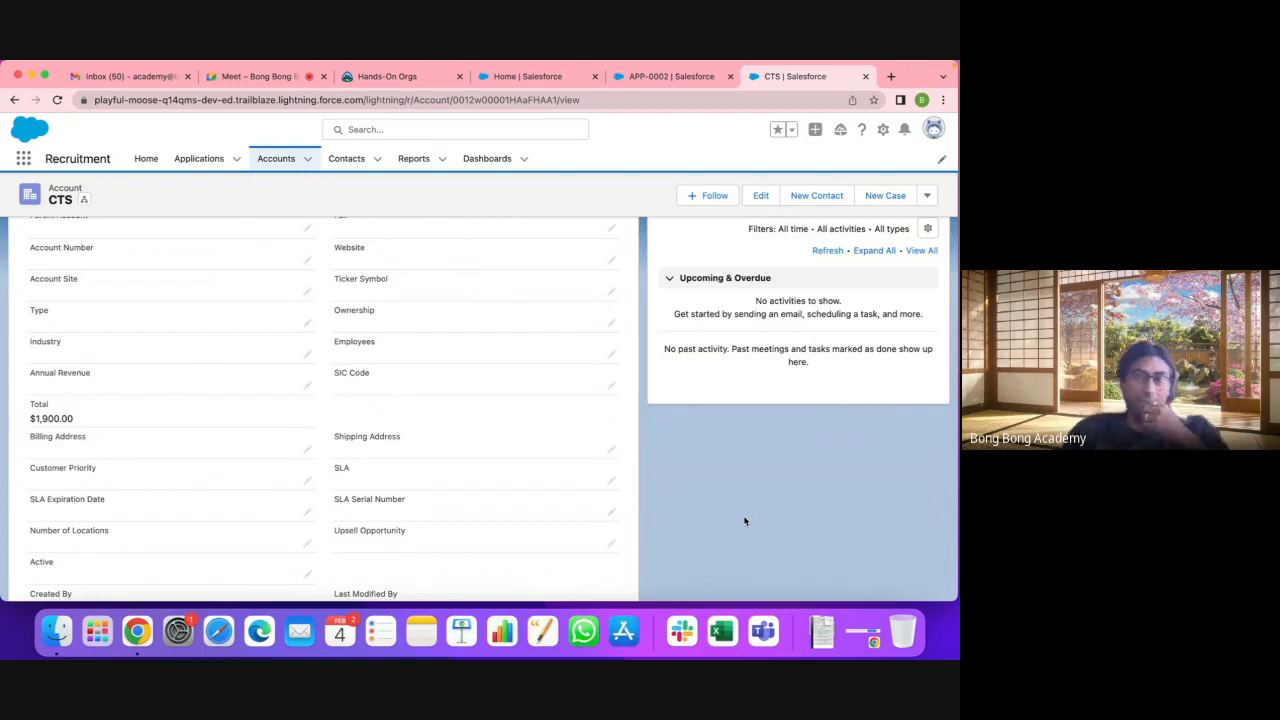
Step: Read the Total field's calculated-upon-save note in the CTS edit form, close it unsaved, and return Home
scroll(744, 521, up, 4)
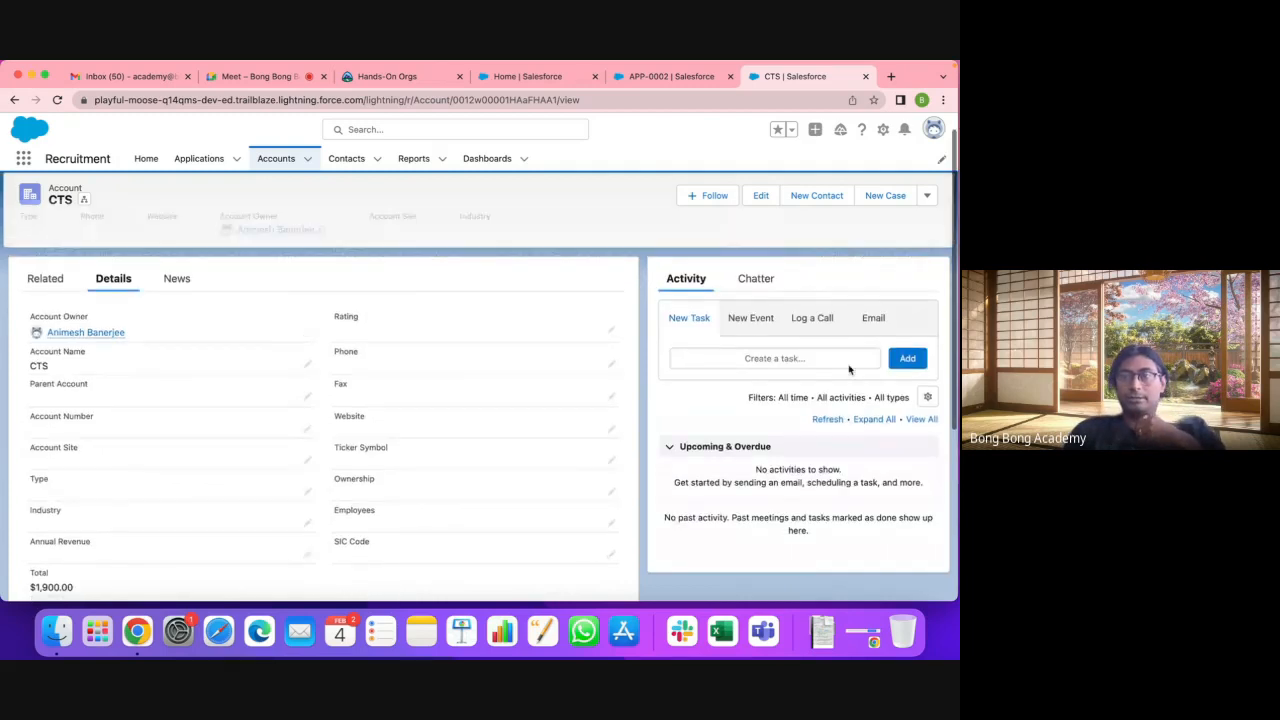
click(927, 197)
click(711, 228)
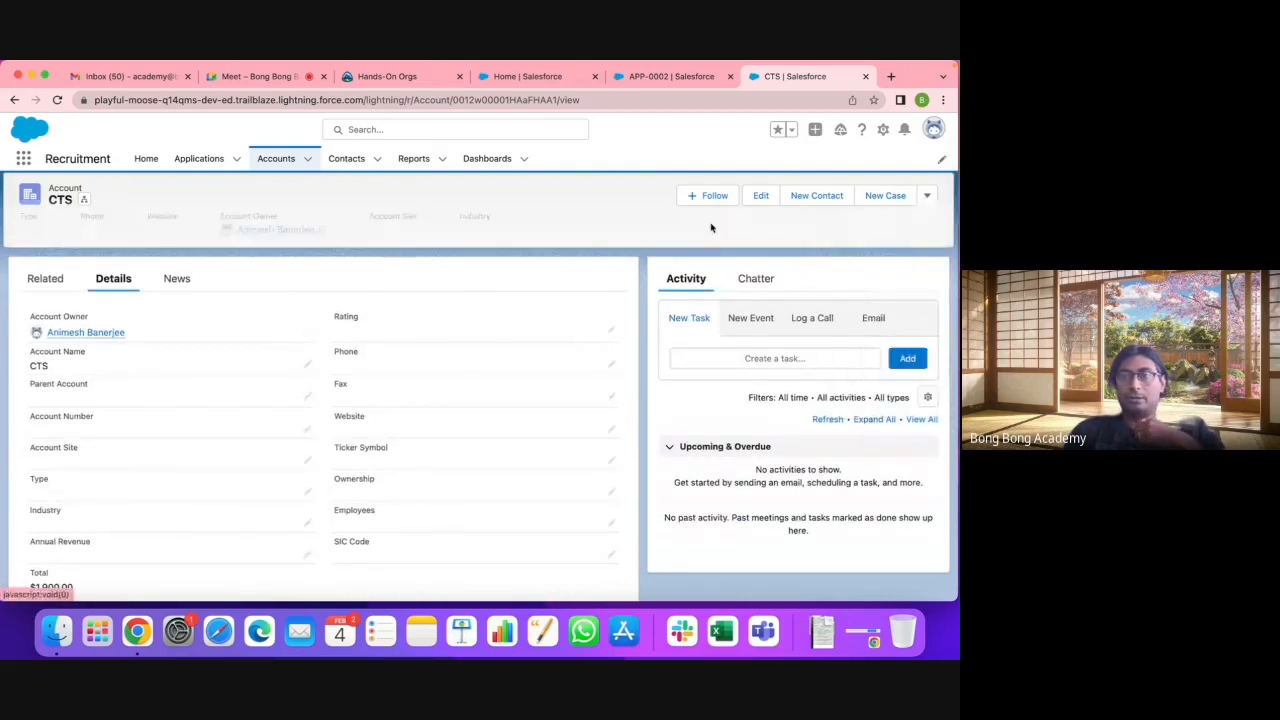
click(759, 196)
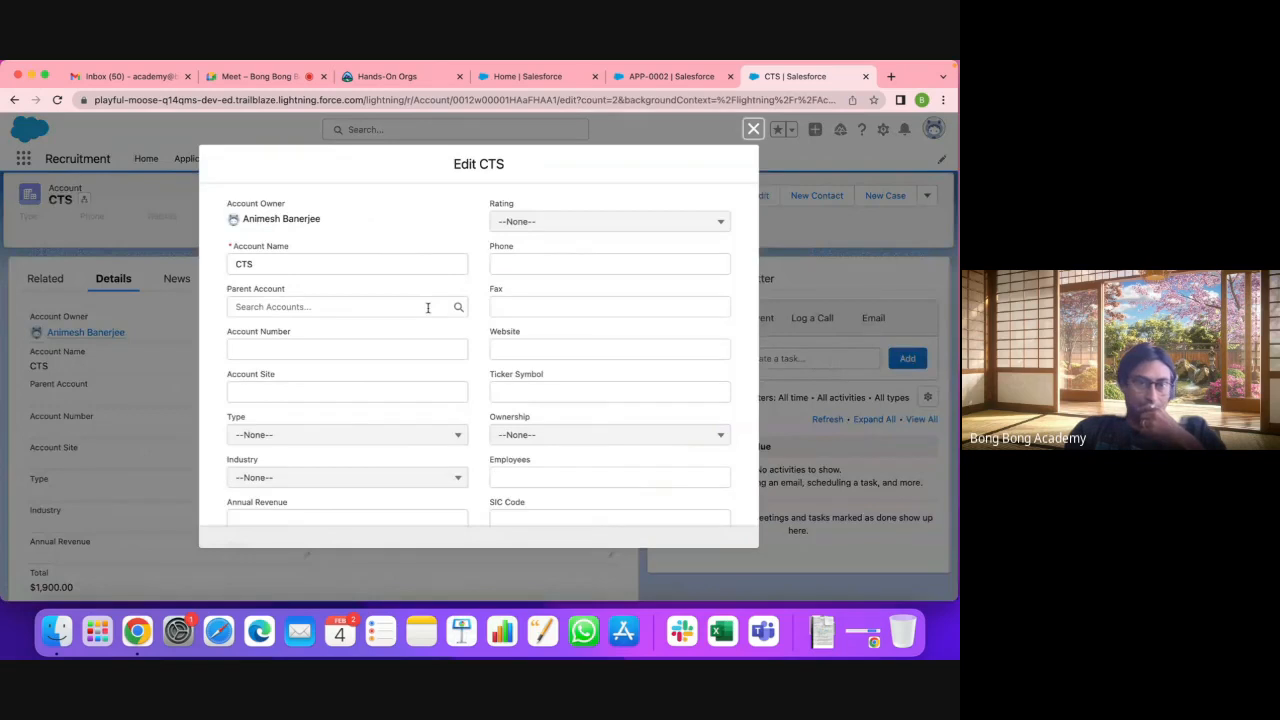
scroll(427, 310, down, 5)
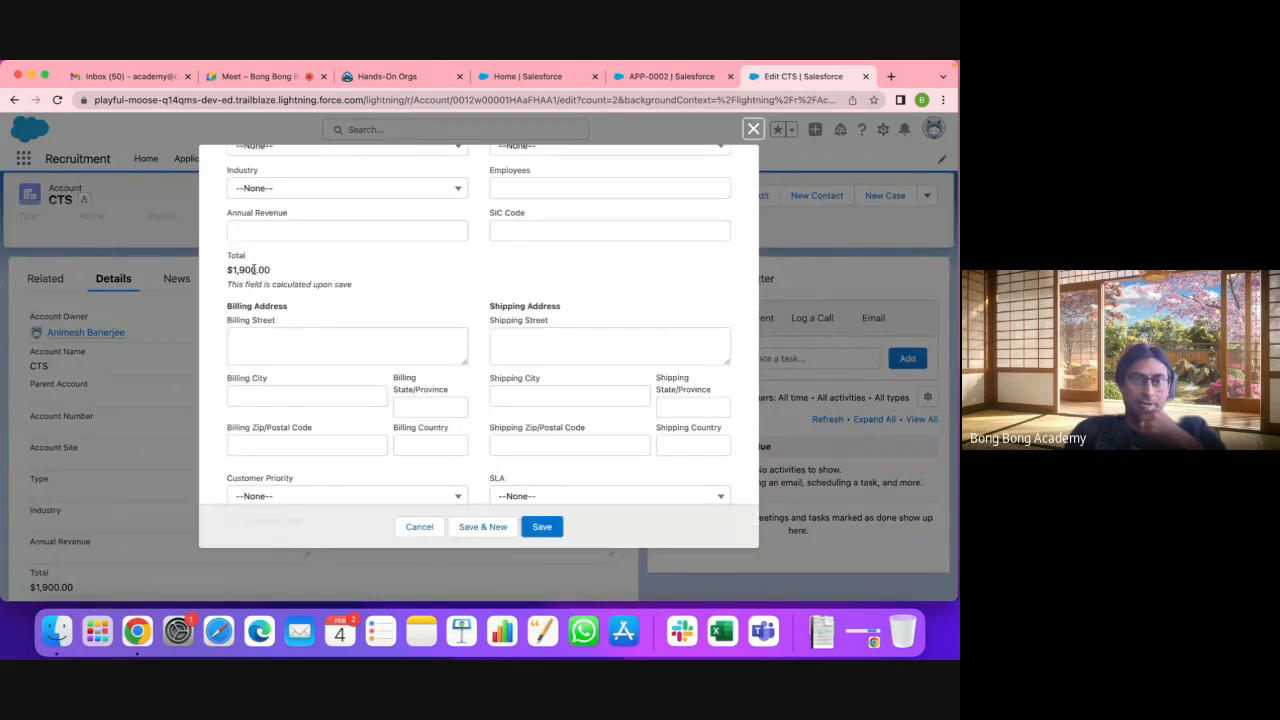
drag(229, 286, 396, 290)
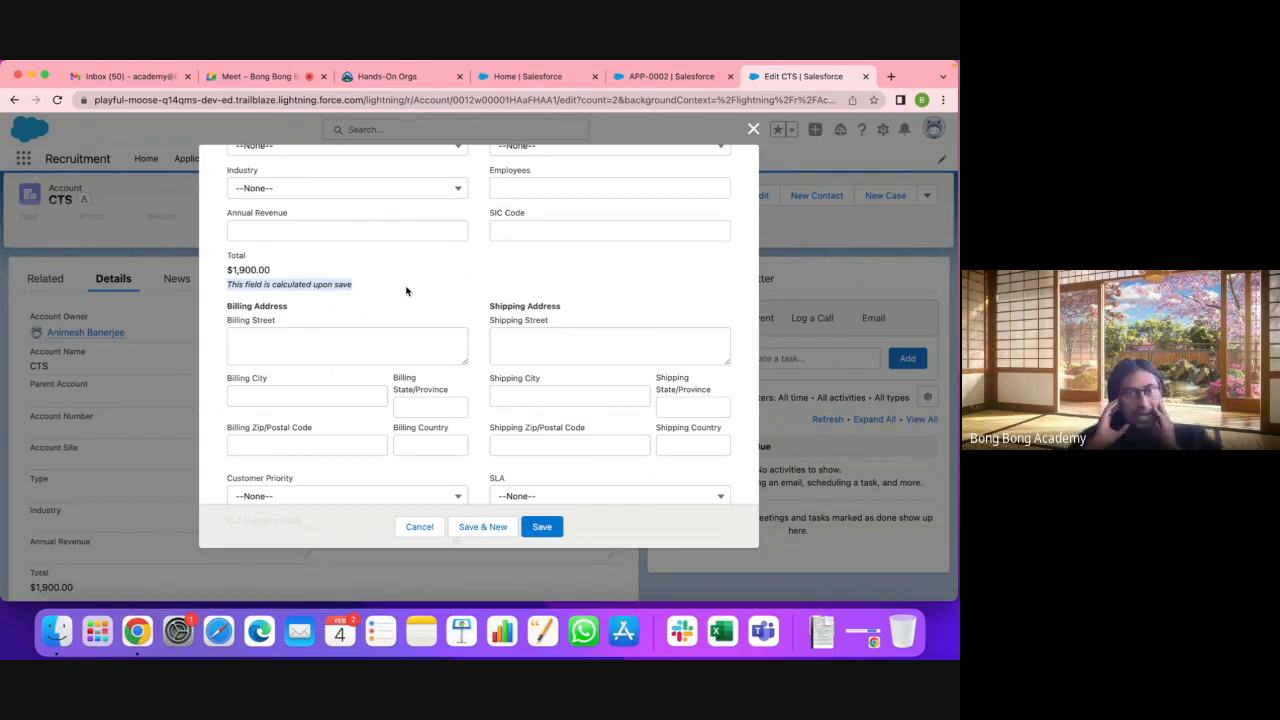
click(754, 129)
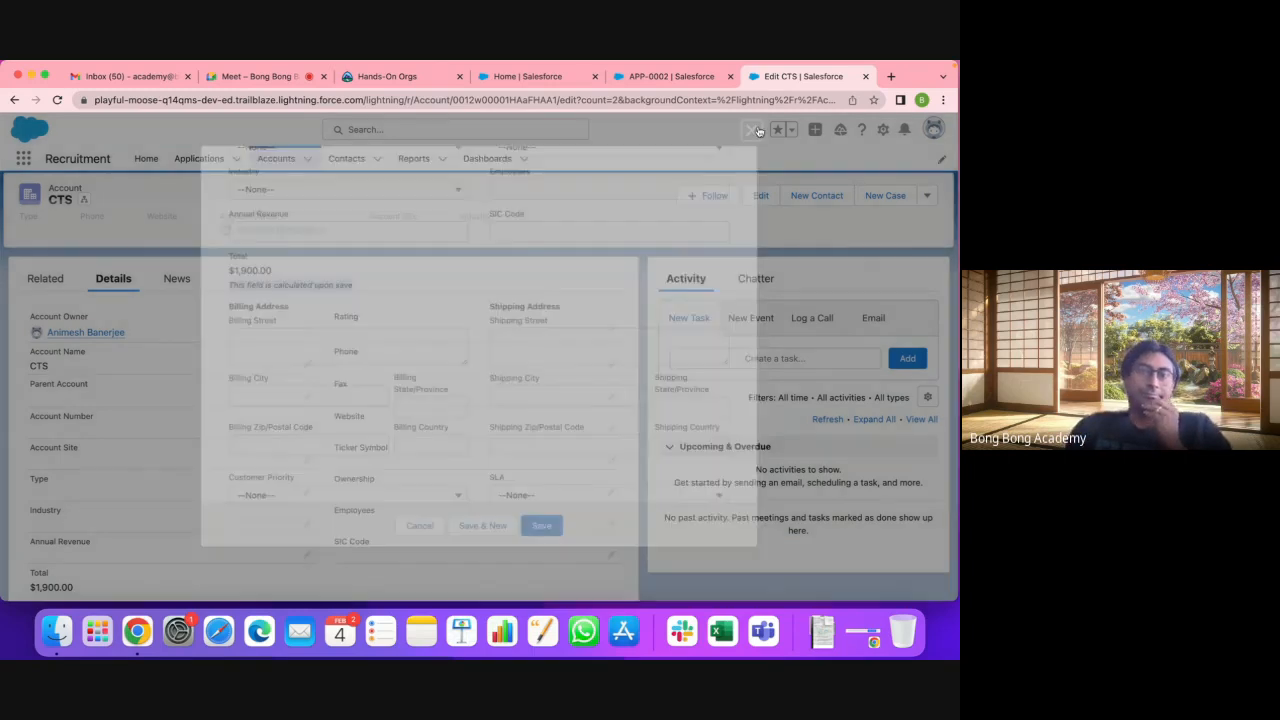
click(575, 77)
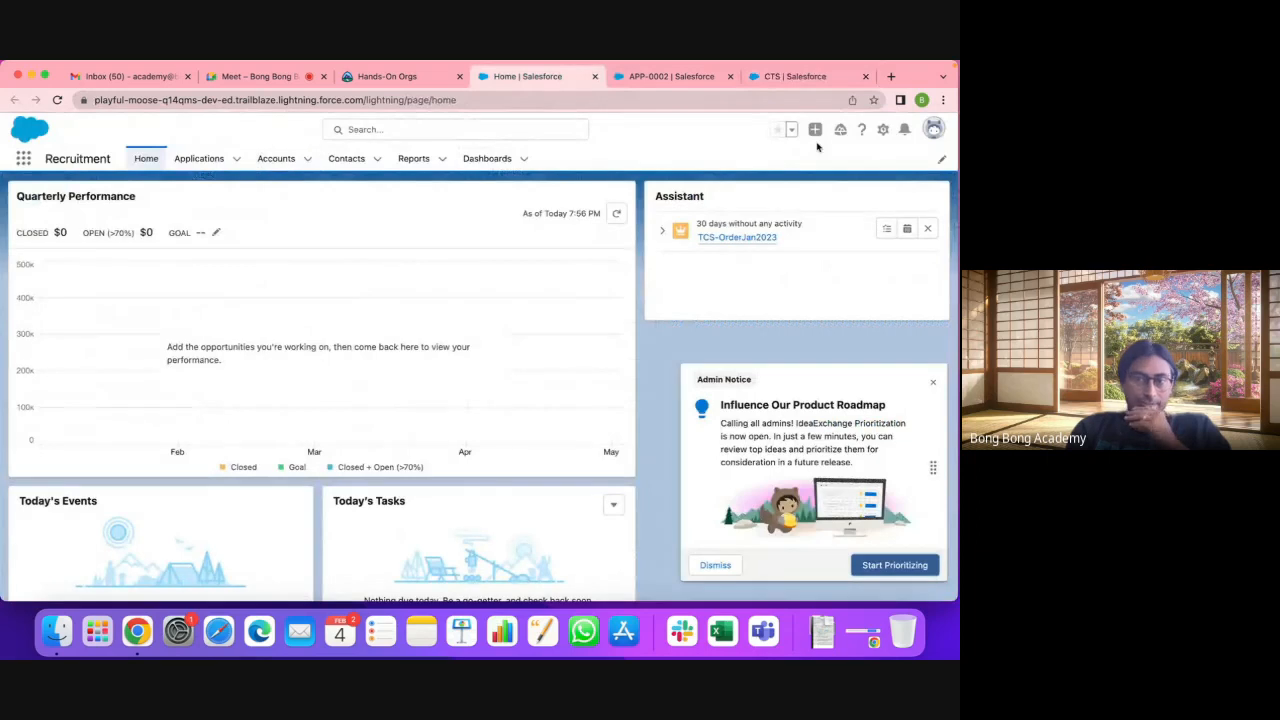
Step: In Setup's Object Manager, start a new custom field under Application's Fields & Relationships
click(883, 131)
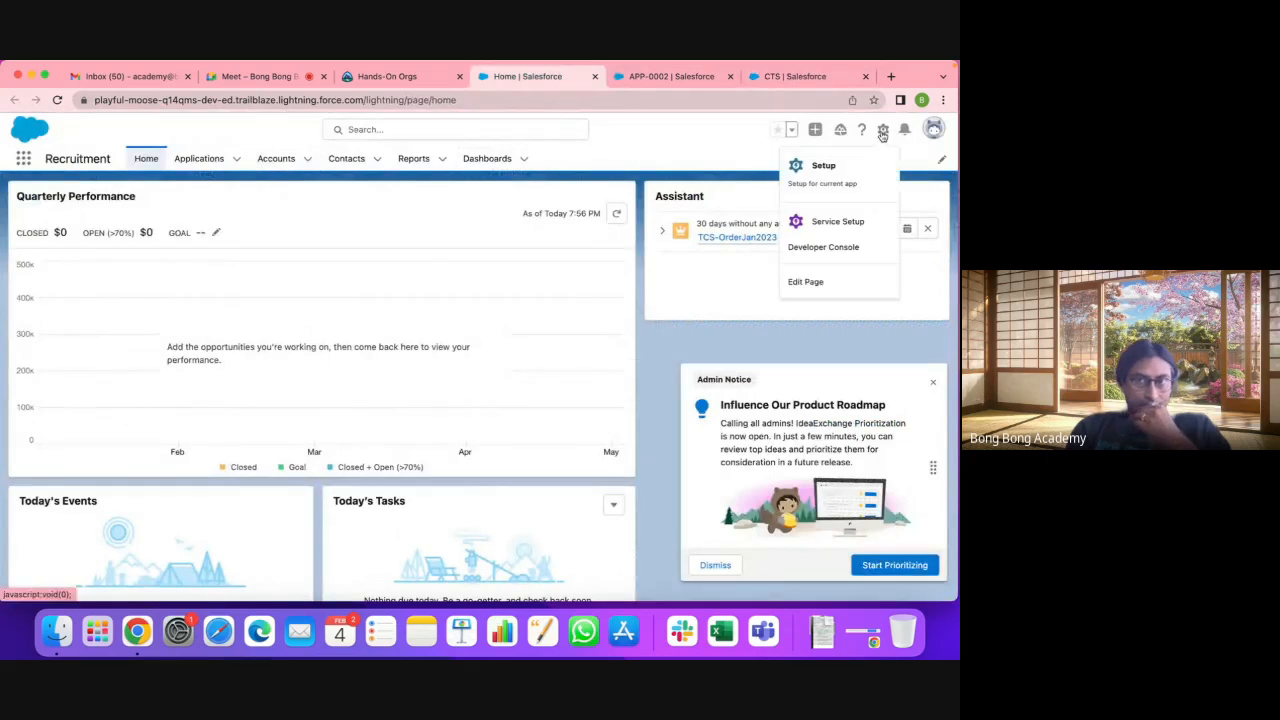
click(815, 167)
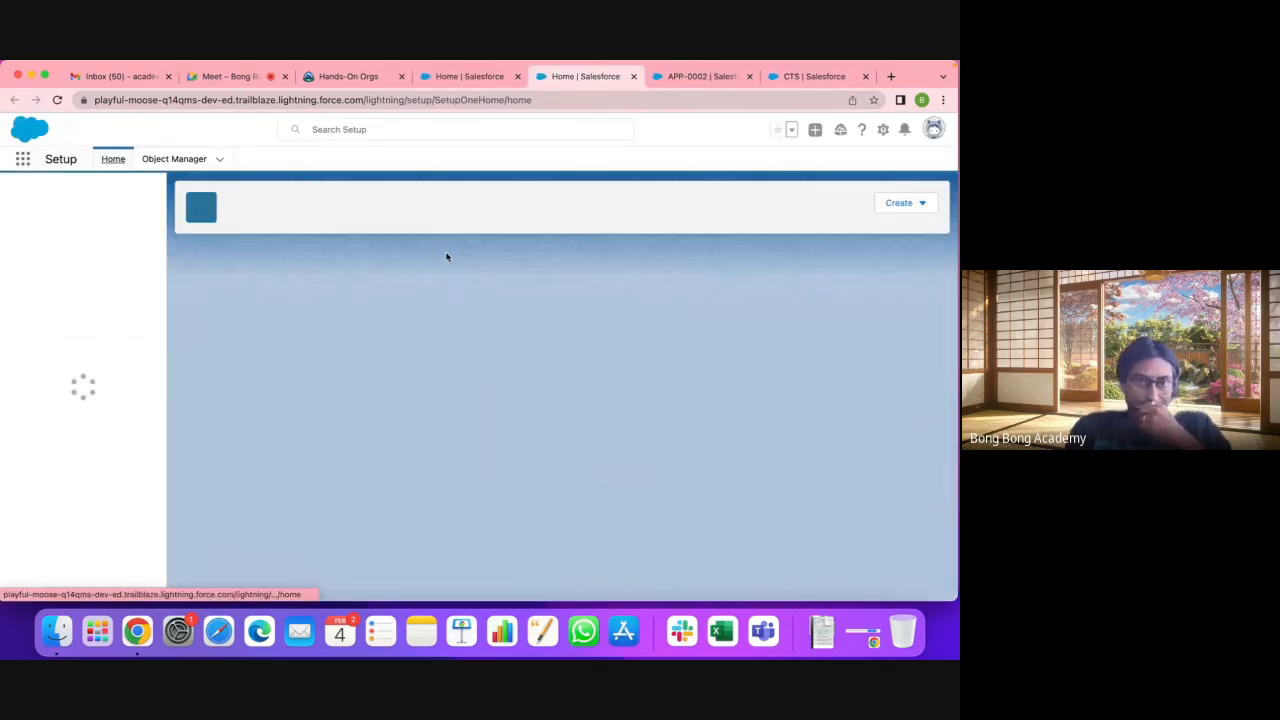
click(175, 159)
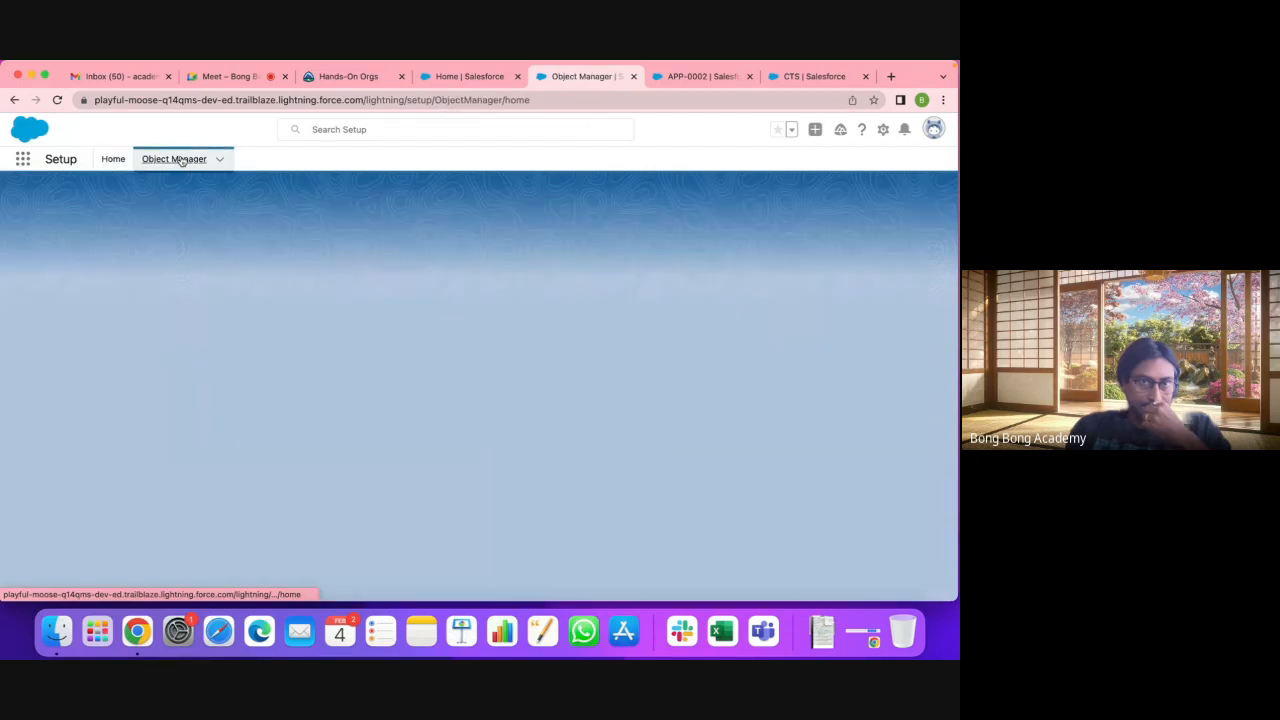
click(44, 390)
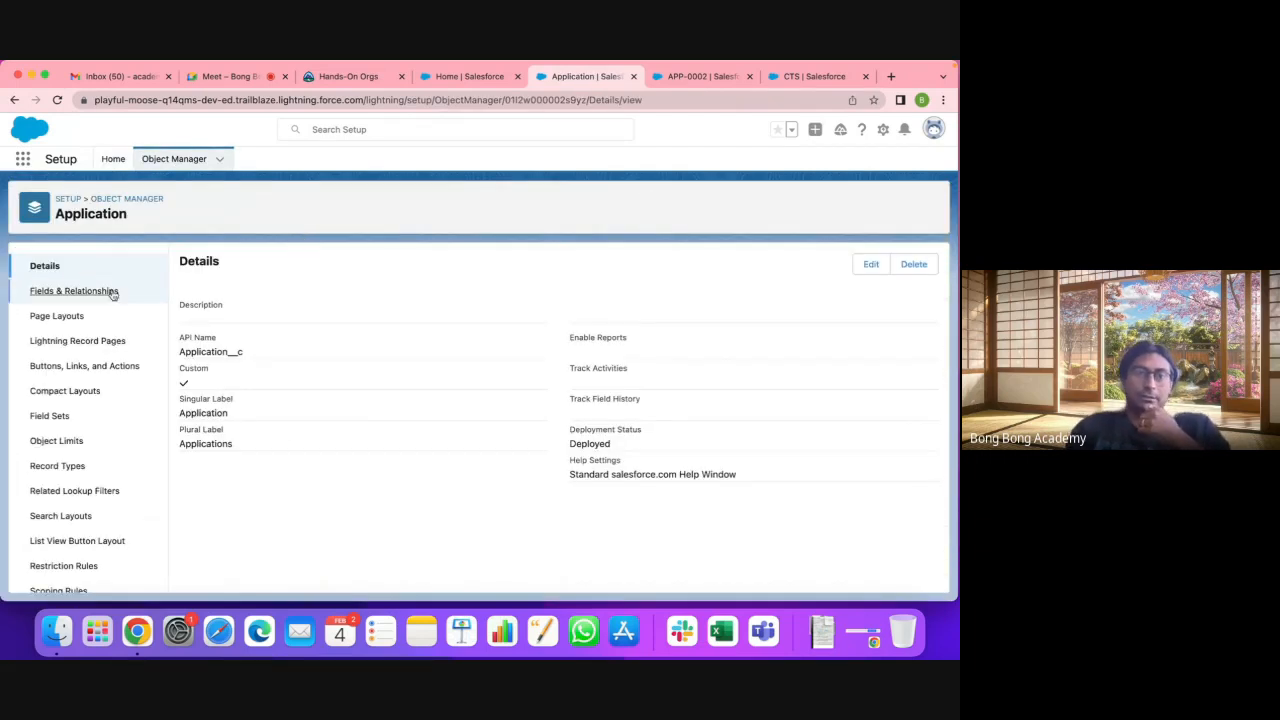
click(113, 293)
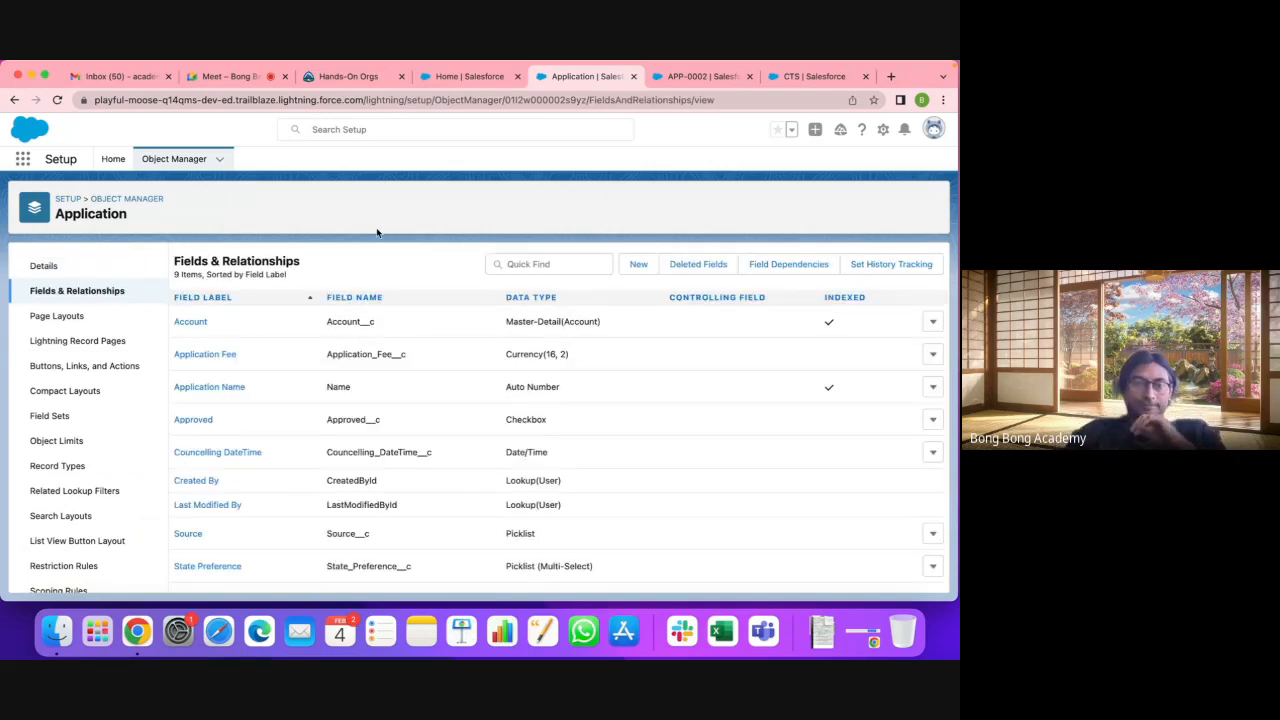
click(638, 264)
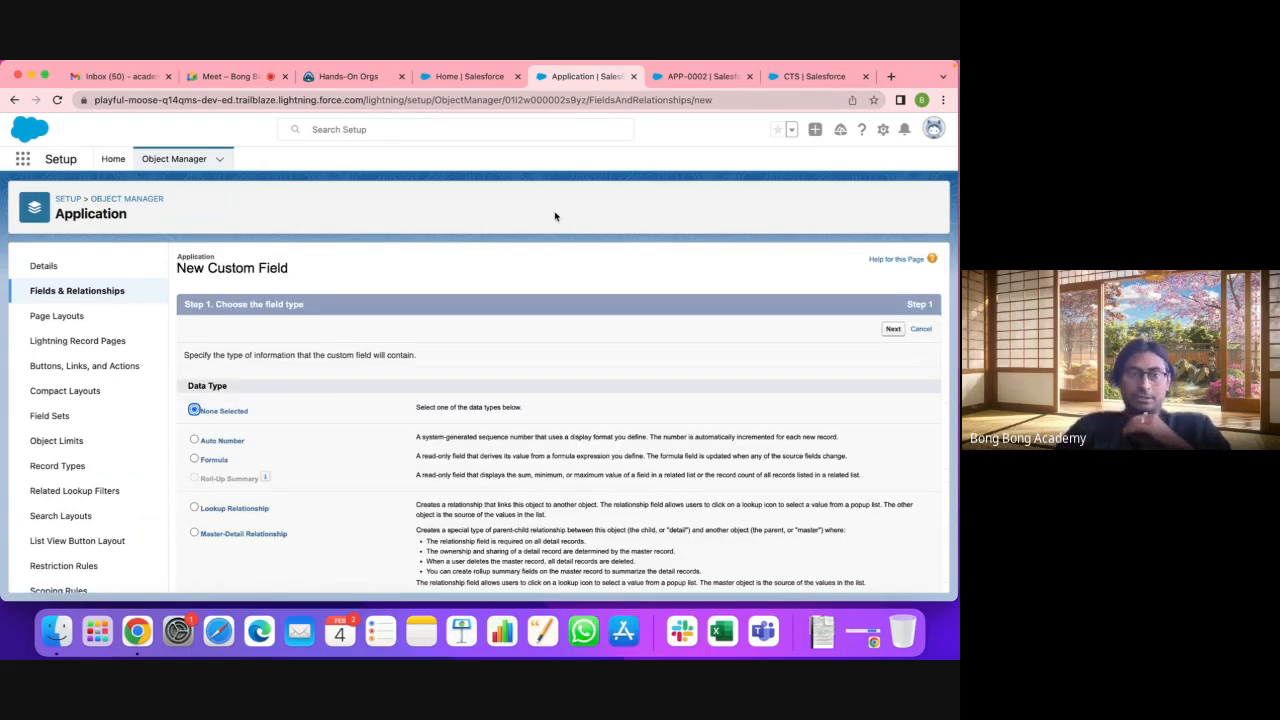
Step: Choose Formula as the new Application field's data type and continue
scroll(556, 216, down, 1)
scroll(430, 390, down, 3)
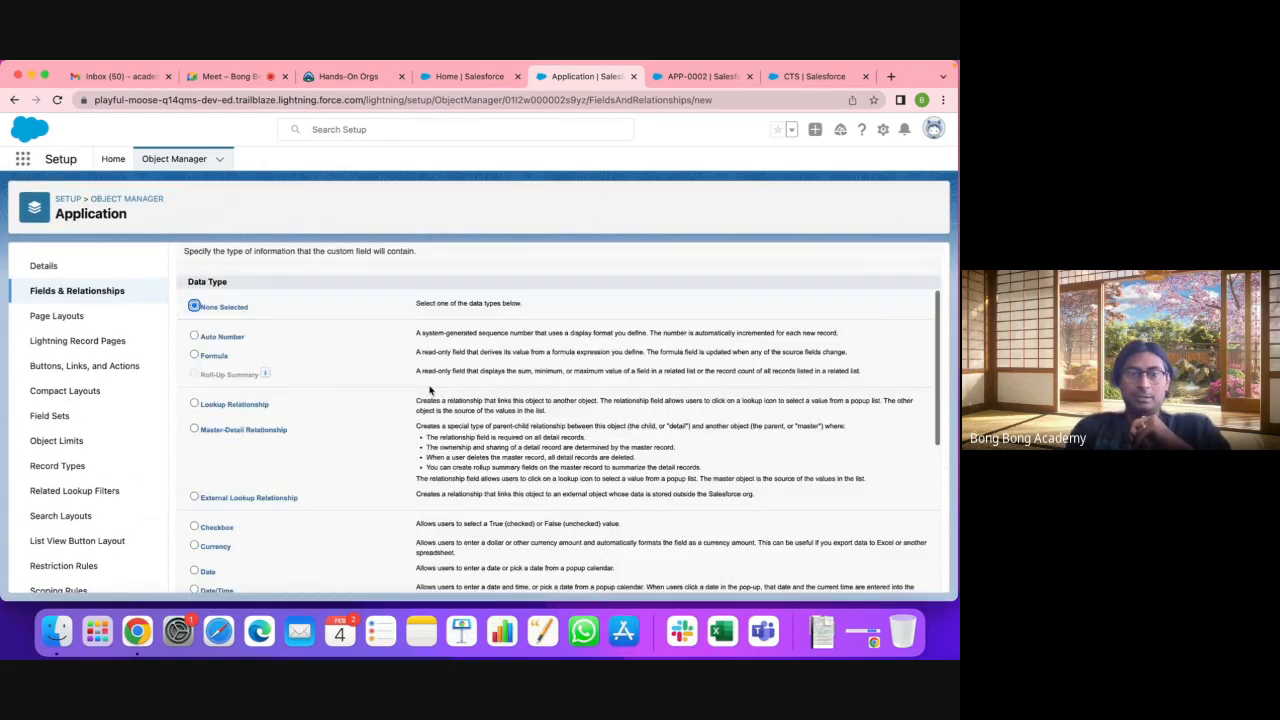
click(195, 355)
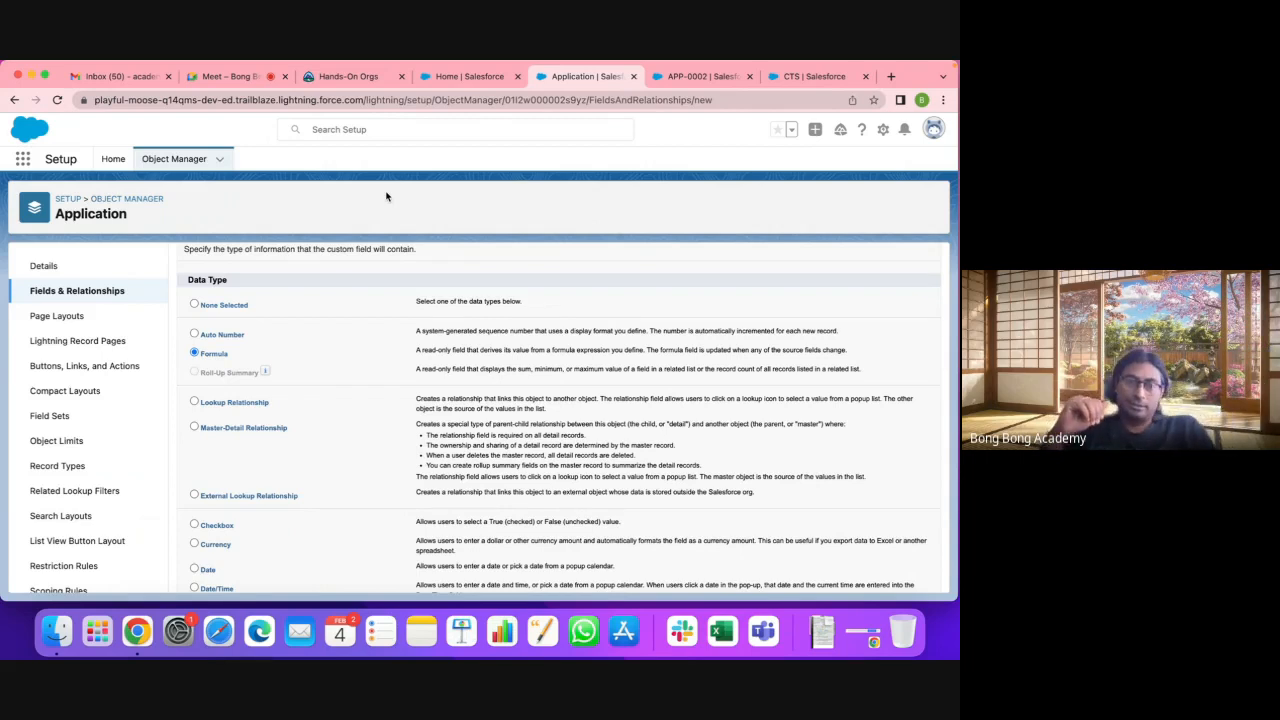
scroll(570, 316, down, 5)
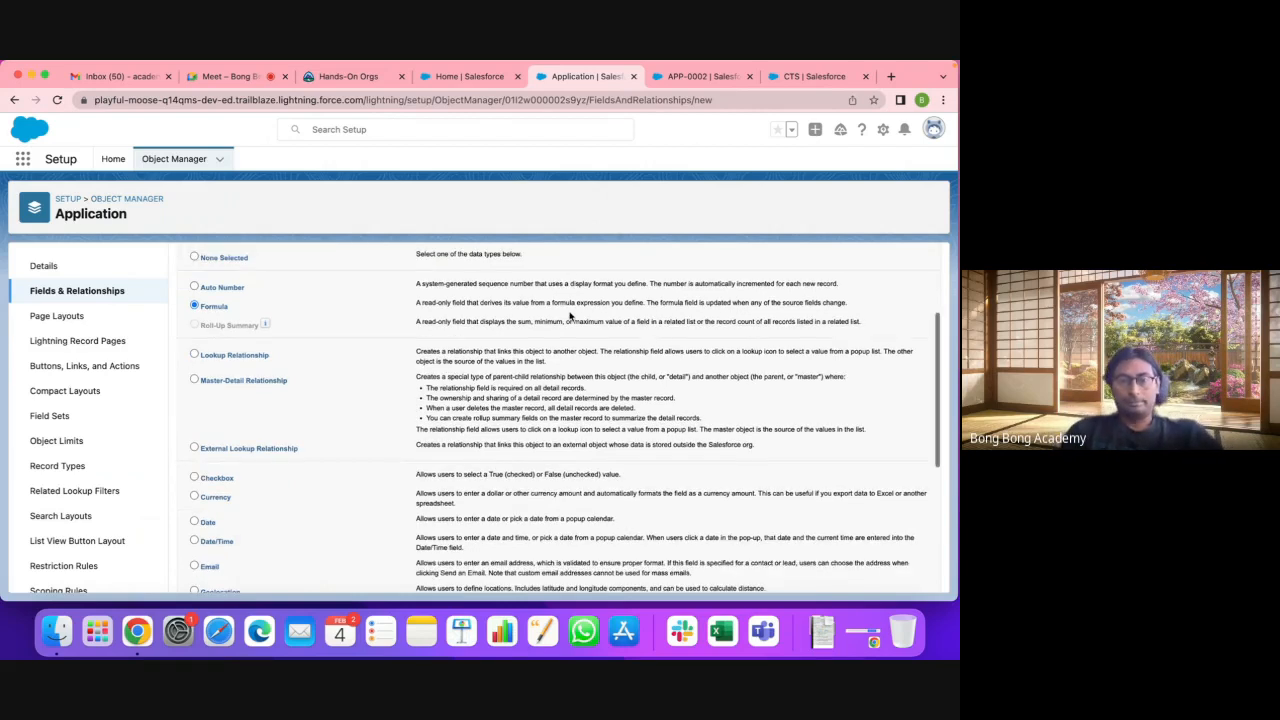
scroll(570, 316, up, 5)
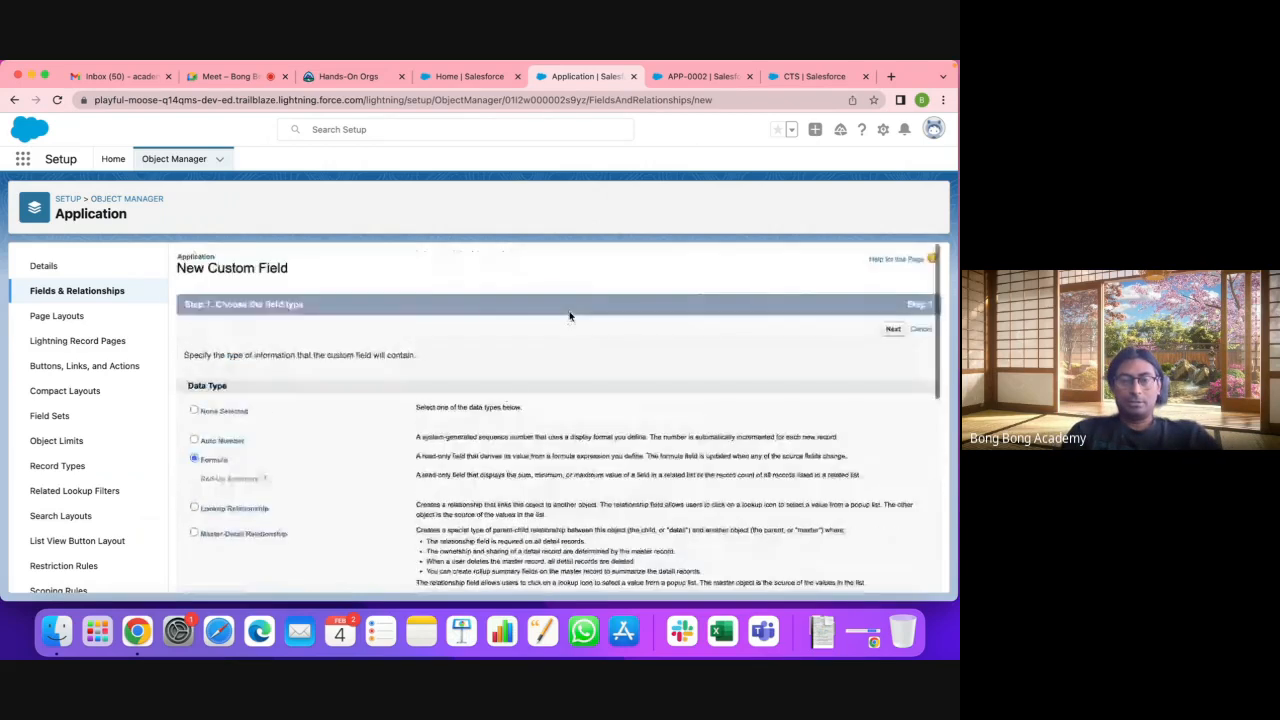
scroll(838, 525, down, 5)
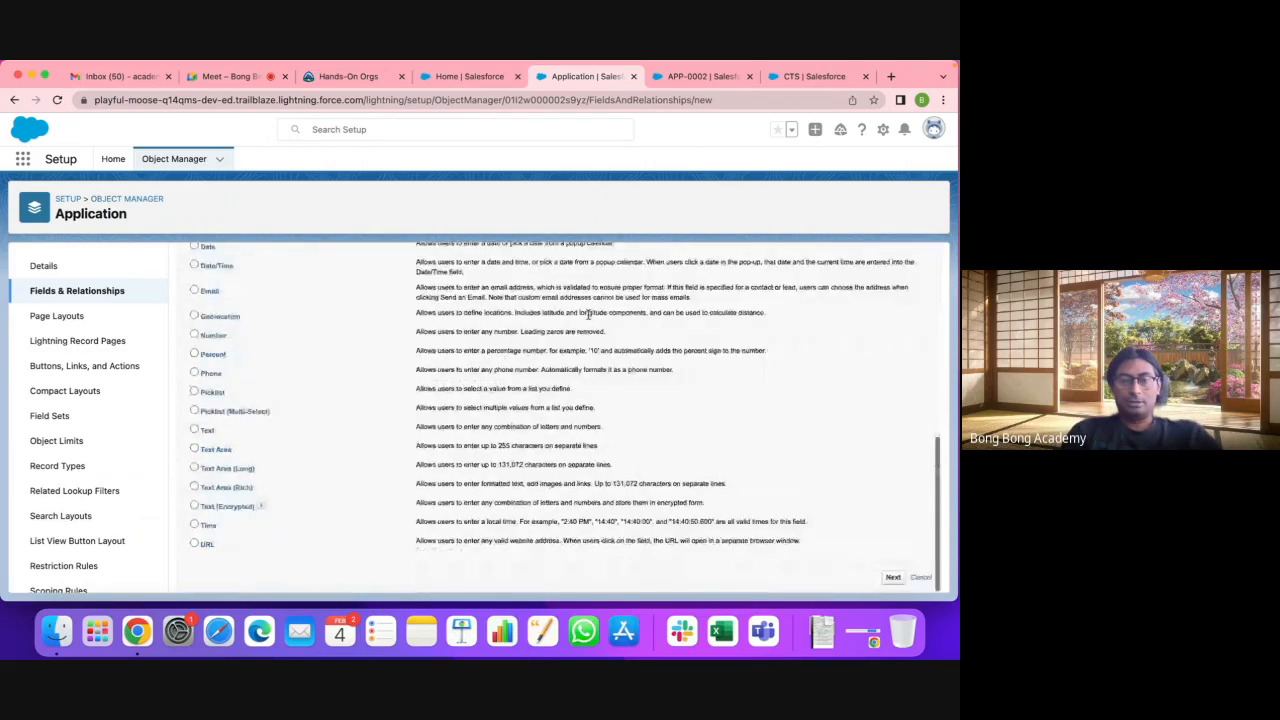
click(893, 577)
scroll(420, 390, down, 2)
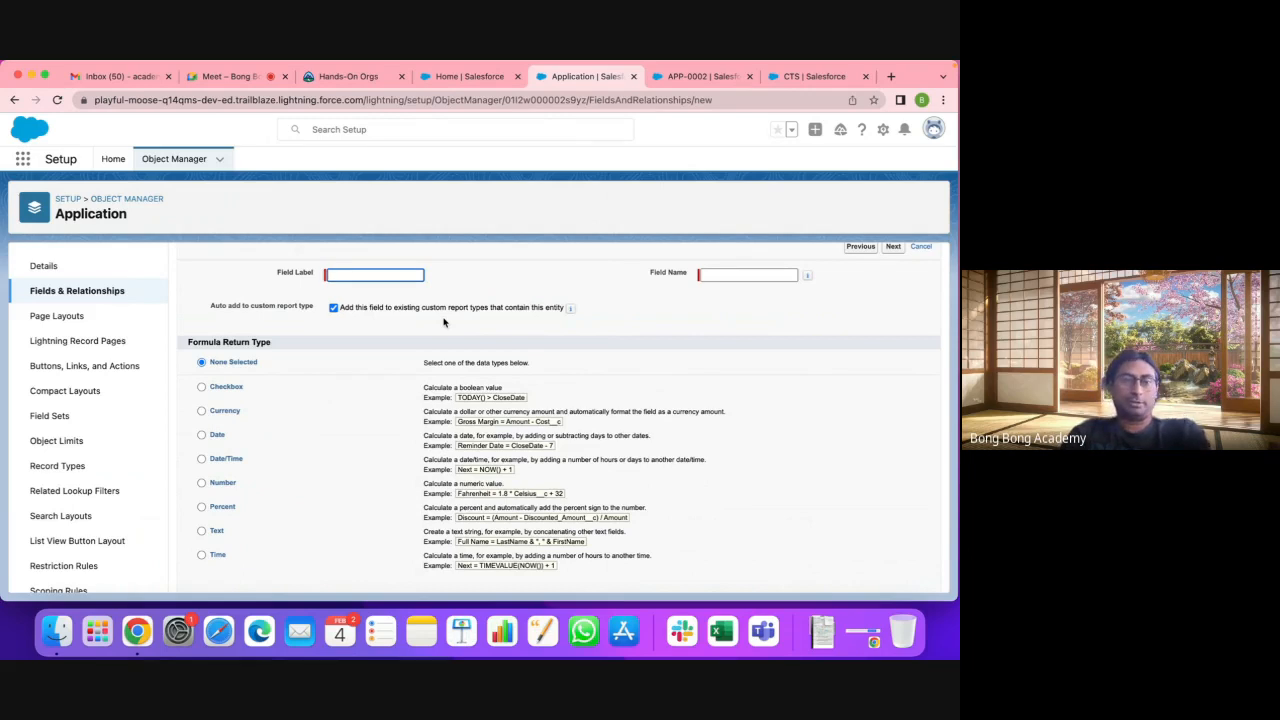
Step: Label and name the field Difference, returning a Number with 2 decimal places
text(Di)
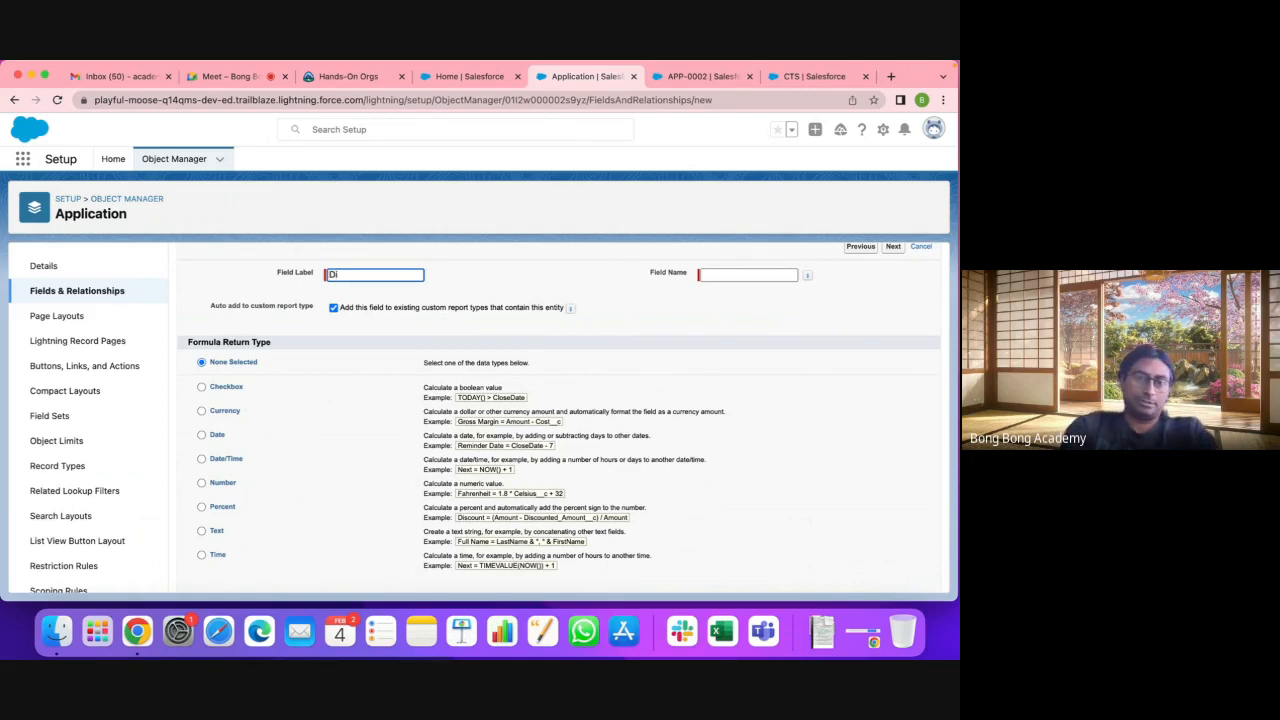
text(ffere)
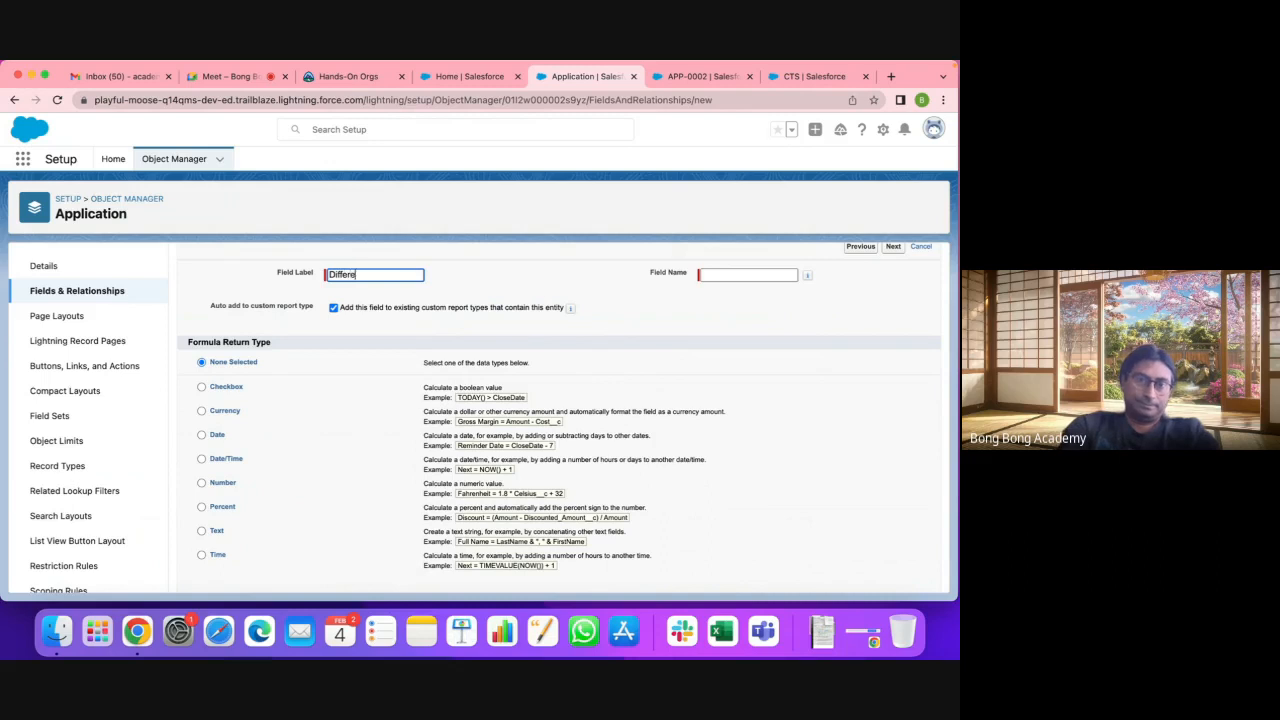
text(nce)
click(746, 274)
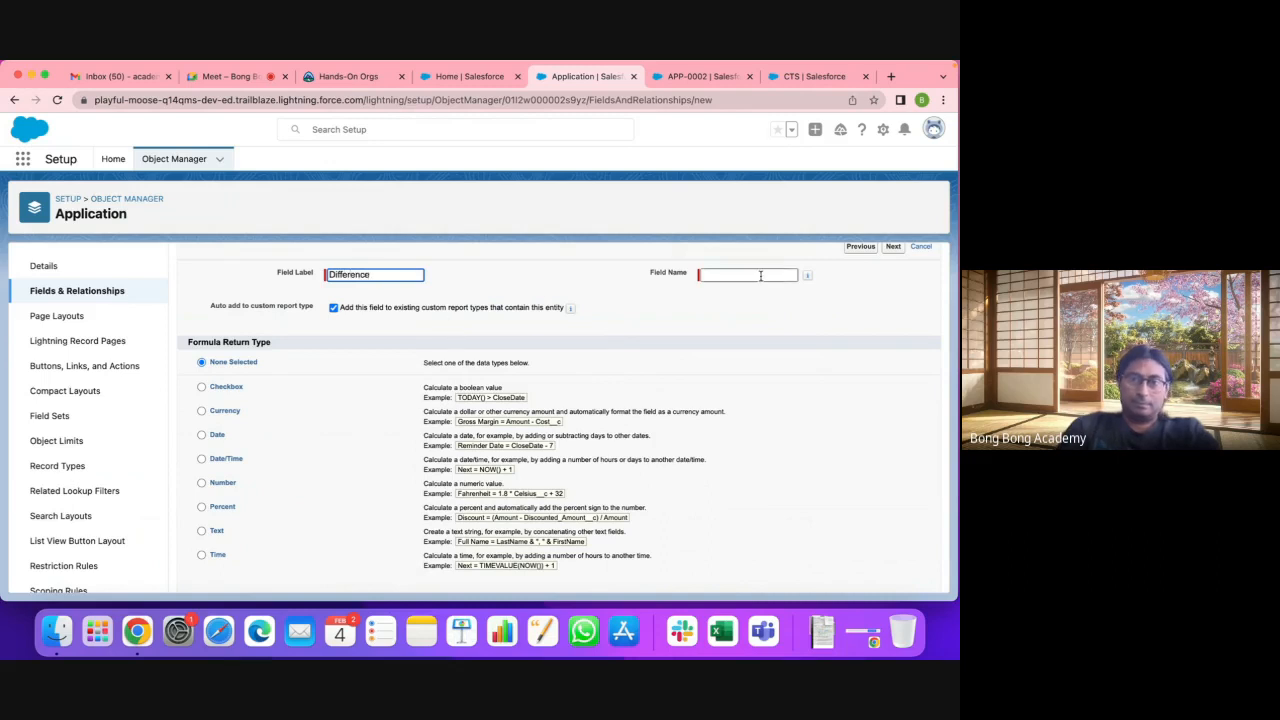
click(667, 327)
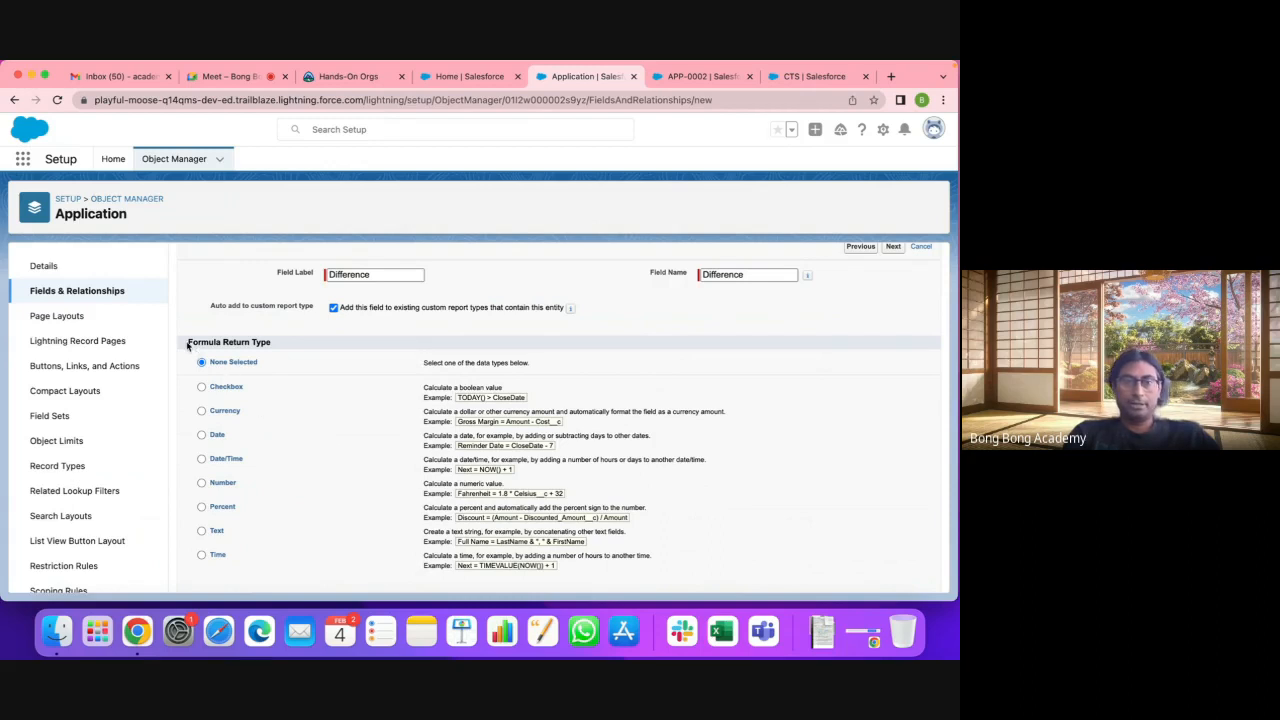
scroll(293, 347, down, 2)
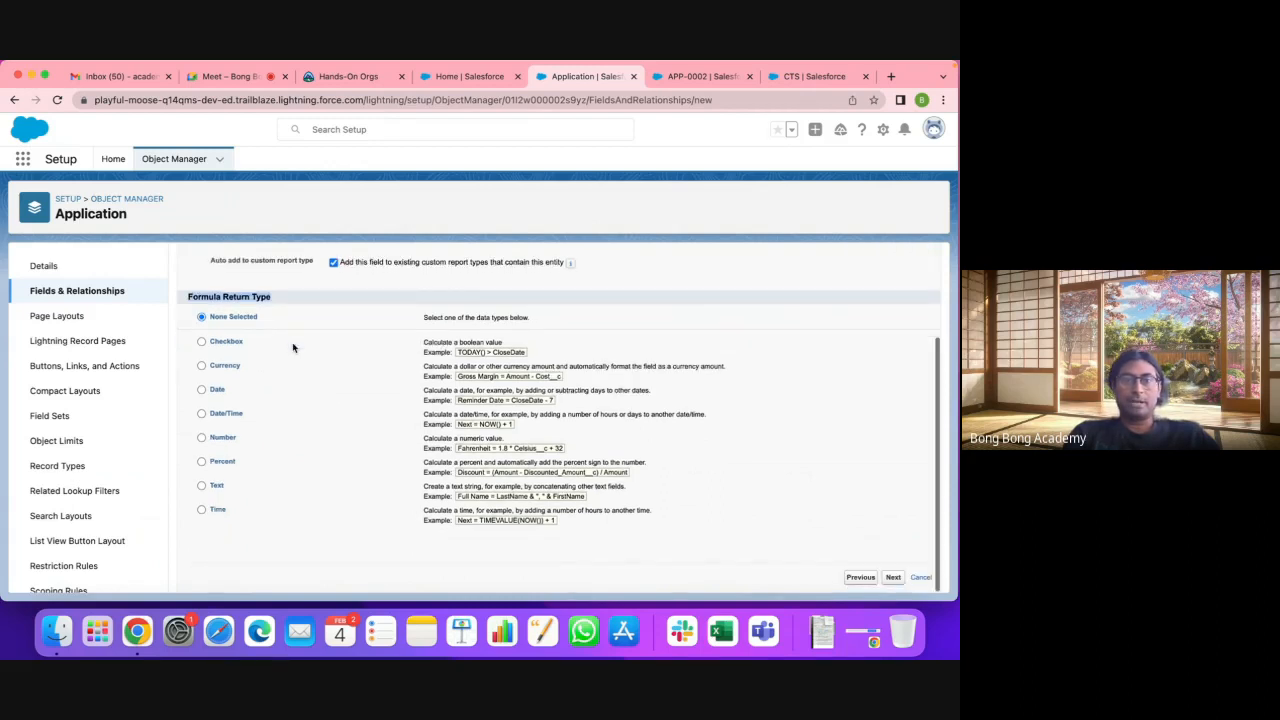
scroll(293, 347, up, 3)
scroll(293, 346, down, 1)
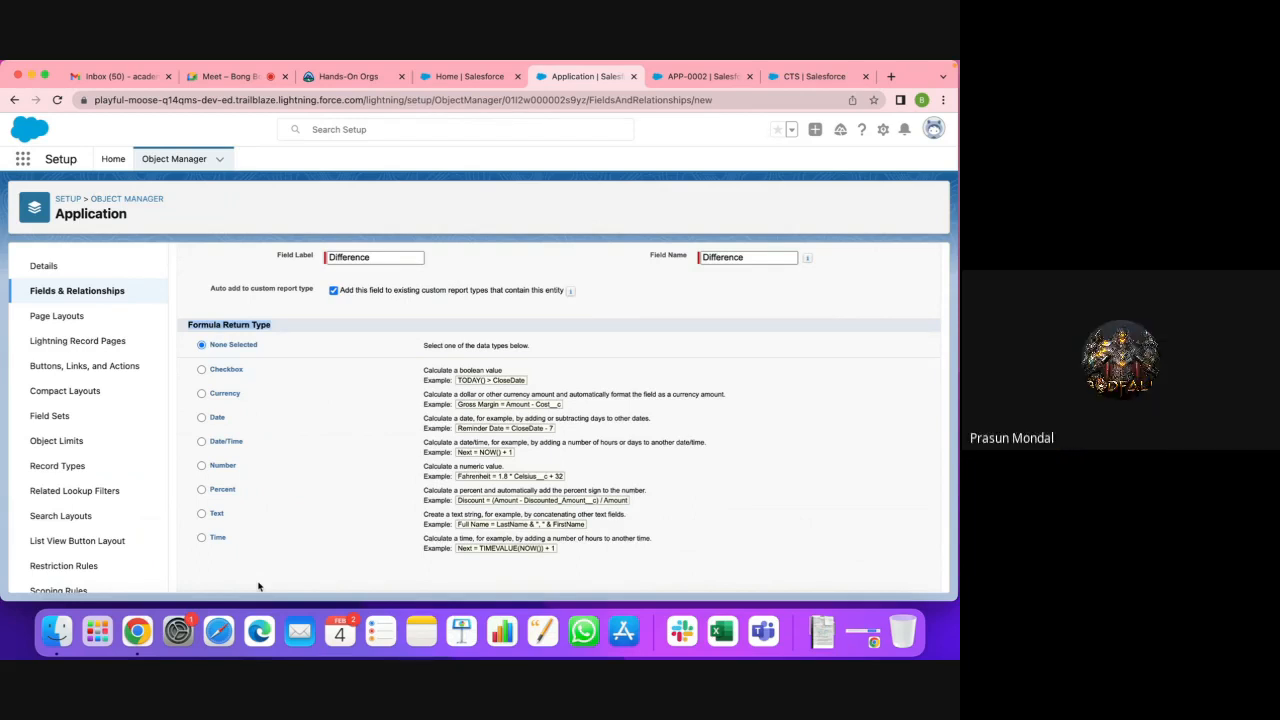
click(202, 466)
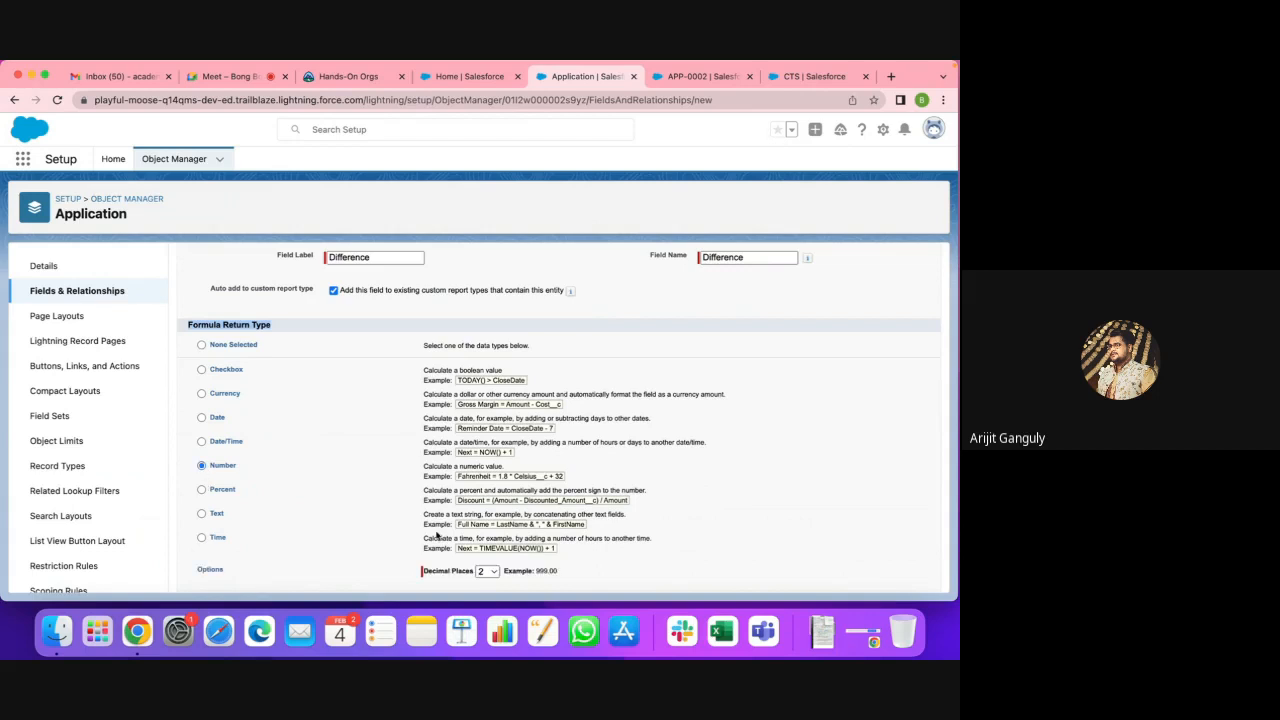
scroll(436, 535, down, 1)
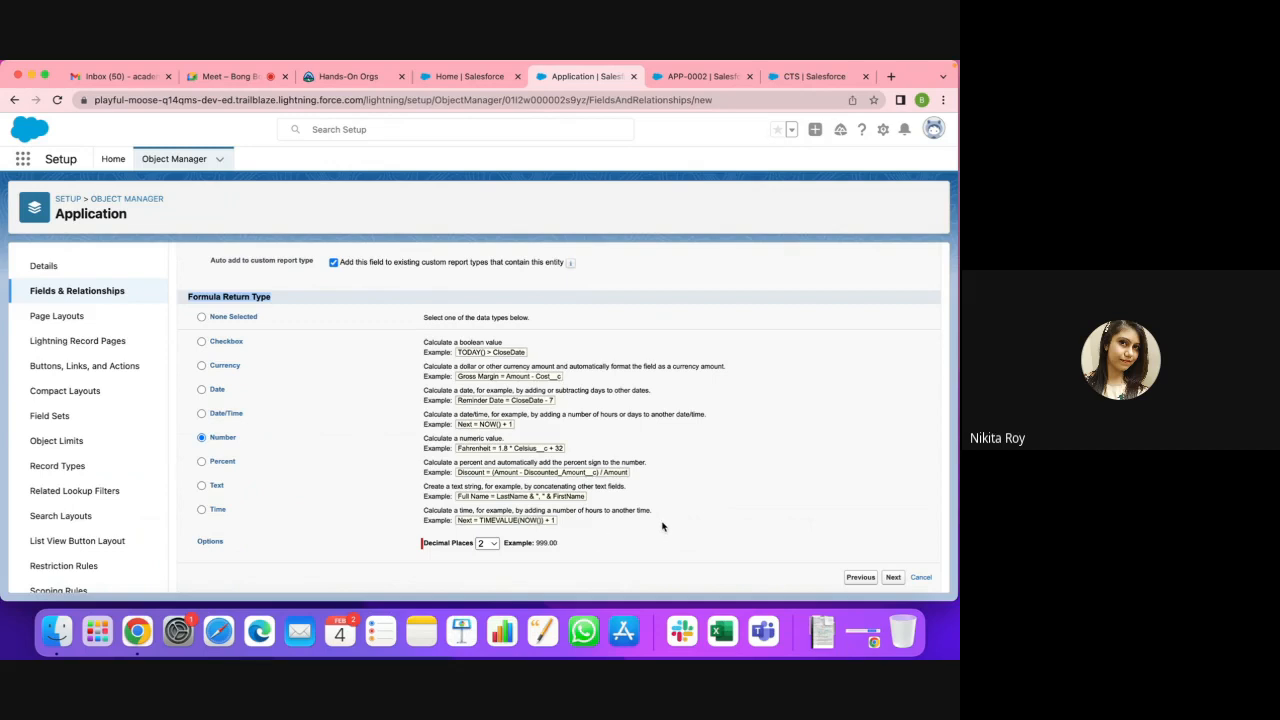
click(893, 578)
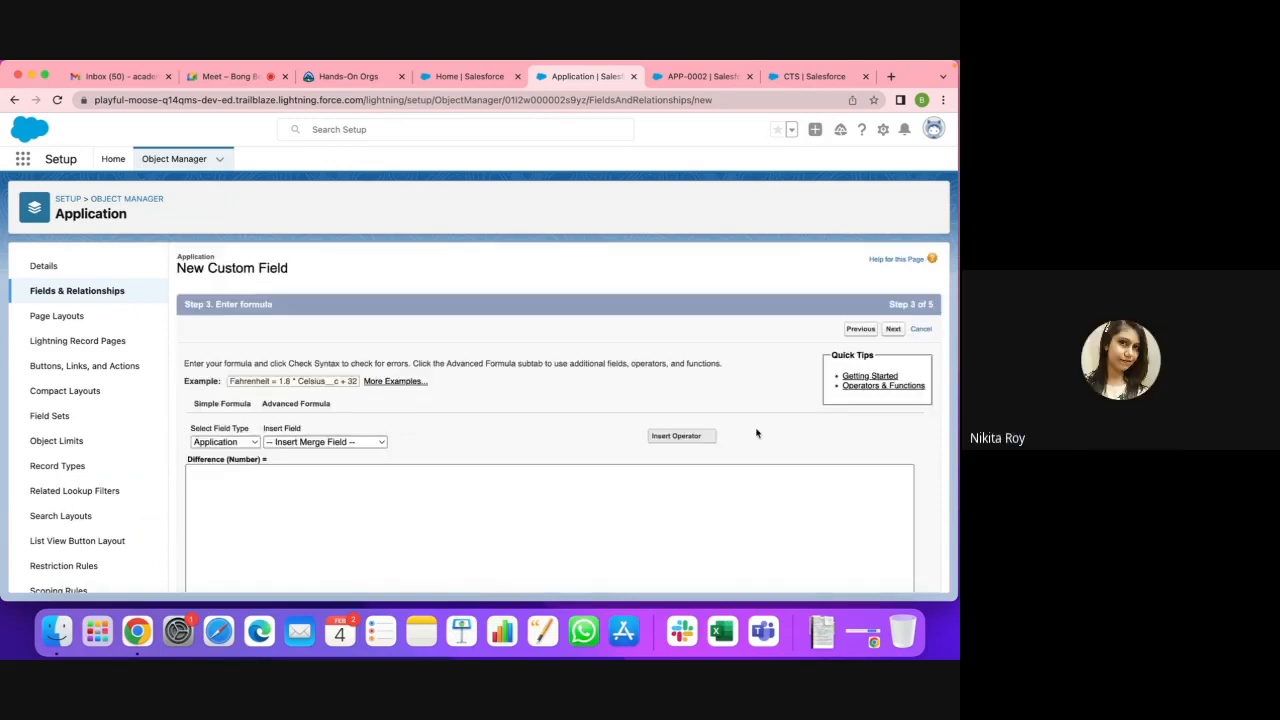
Step: Insert the Application Fee merge field into the formula and move to the Advanced Formula editor
scroll(280, 494, down, 2)
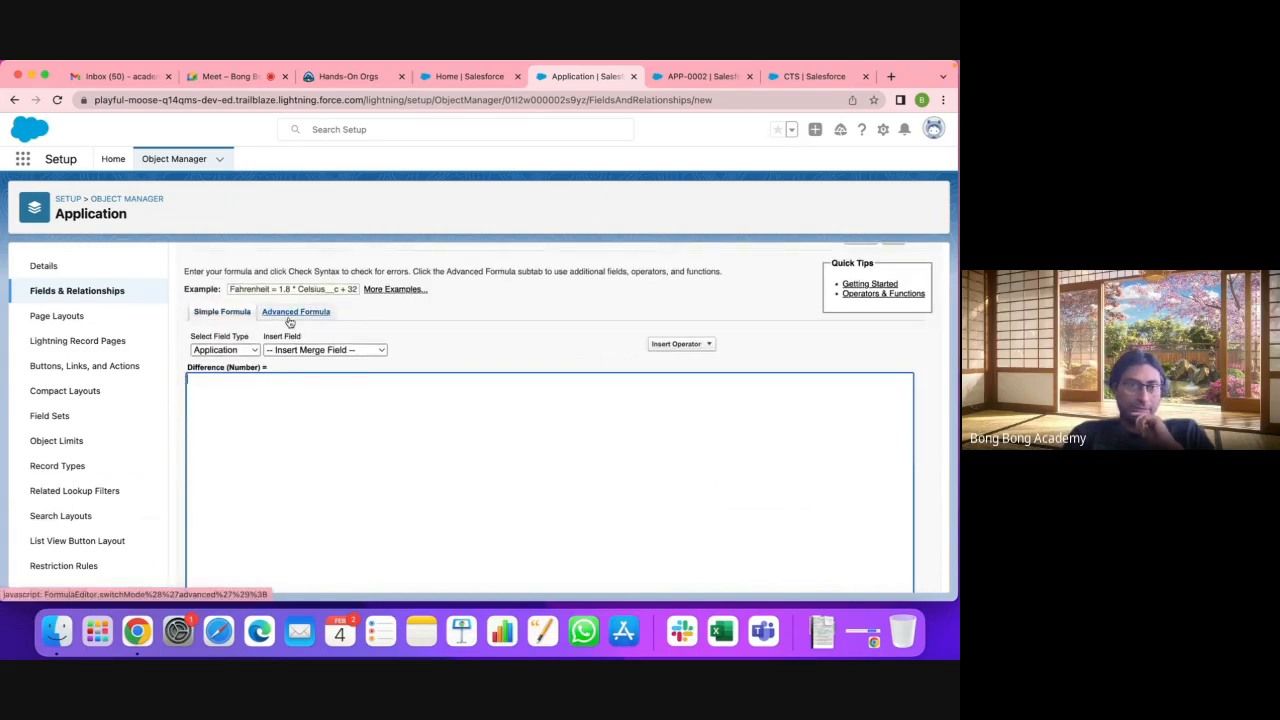
click(226, 350)
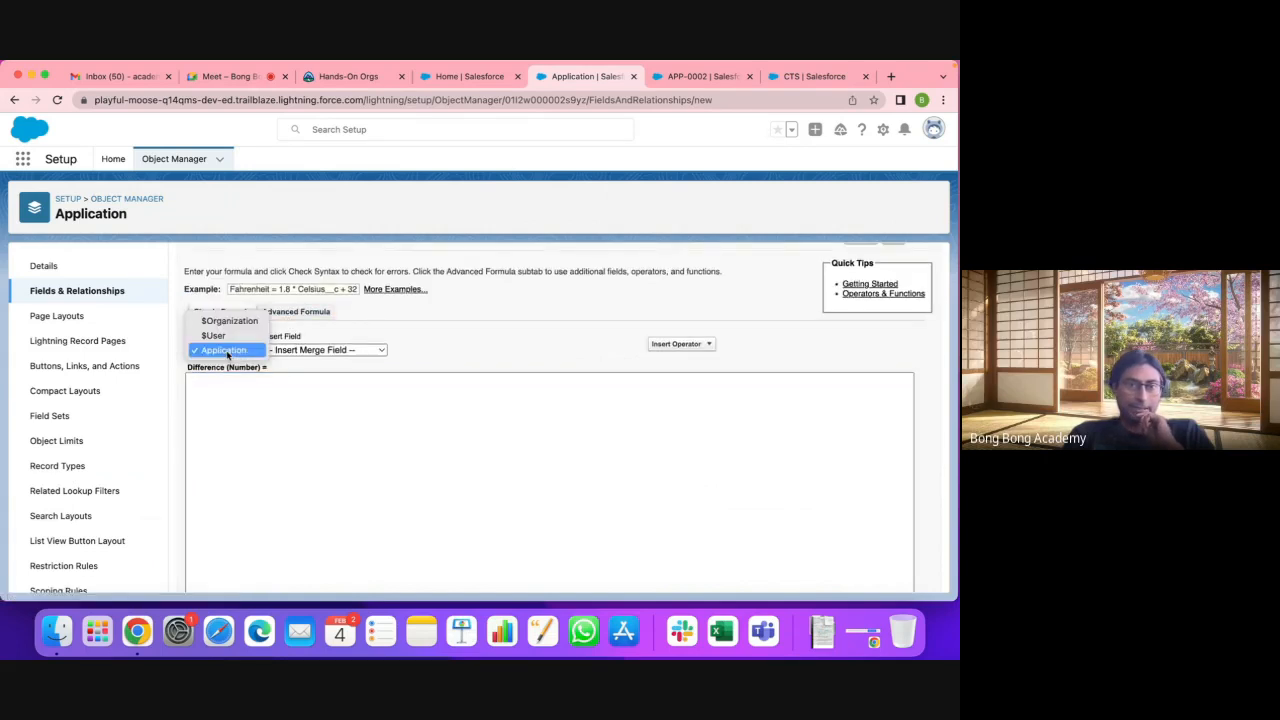
click(228, 352)
click(228, 352)
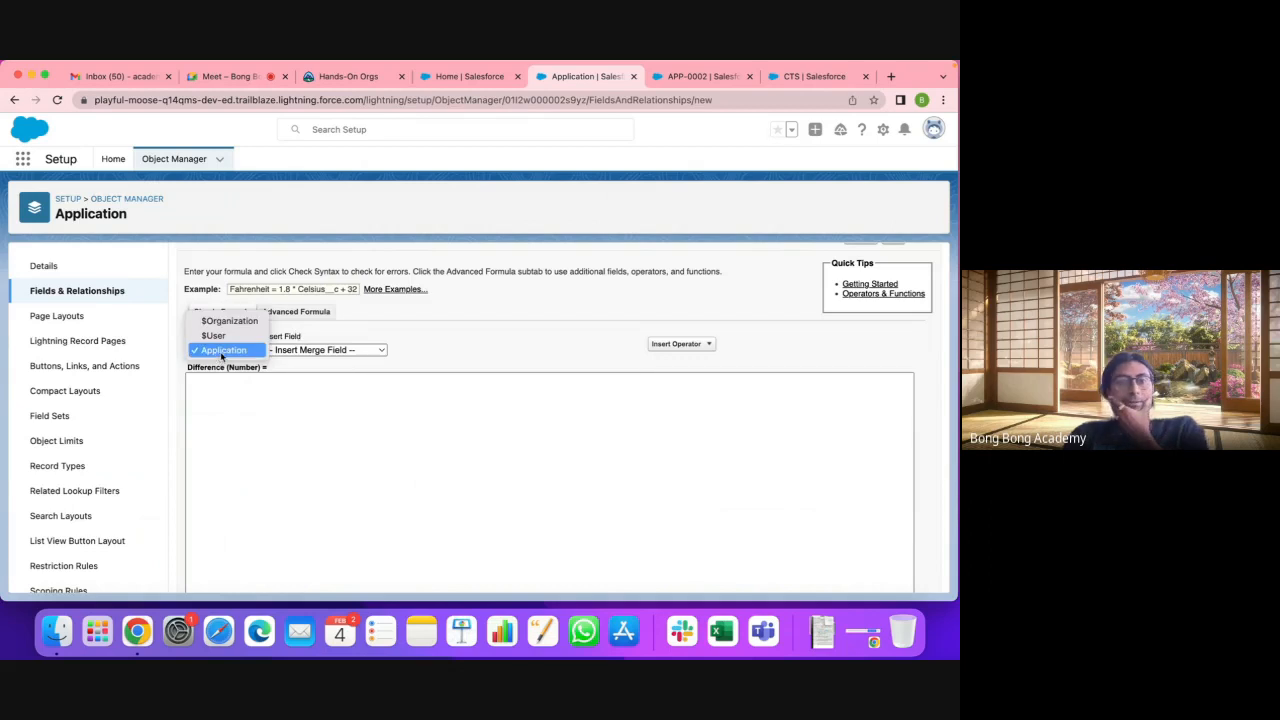
click(222, 352)
click(309, 350)
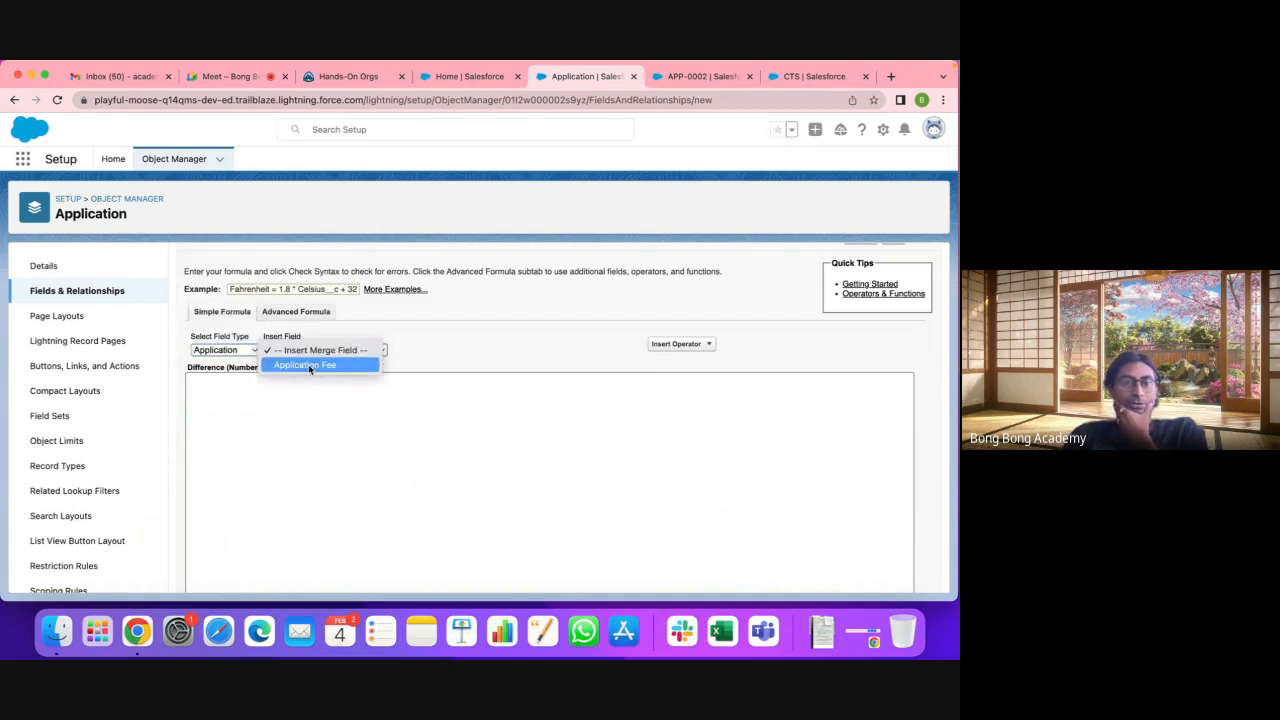
click(308, 364)
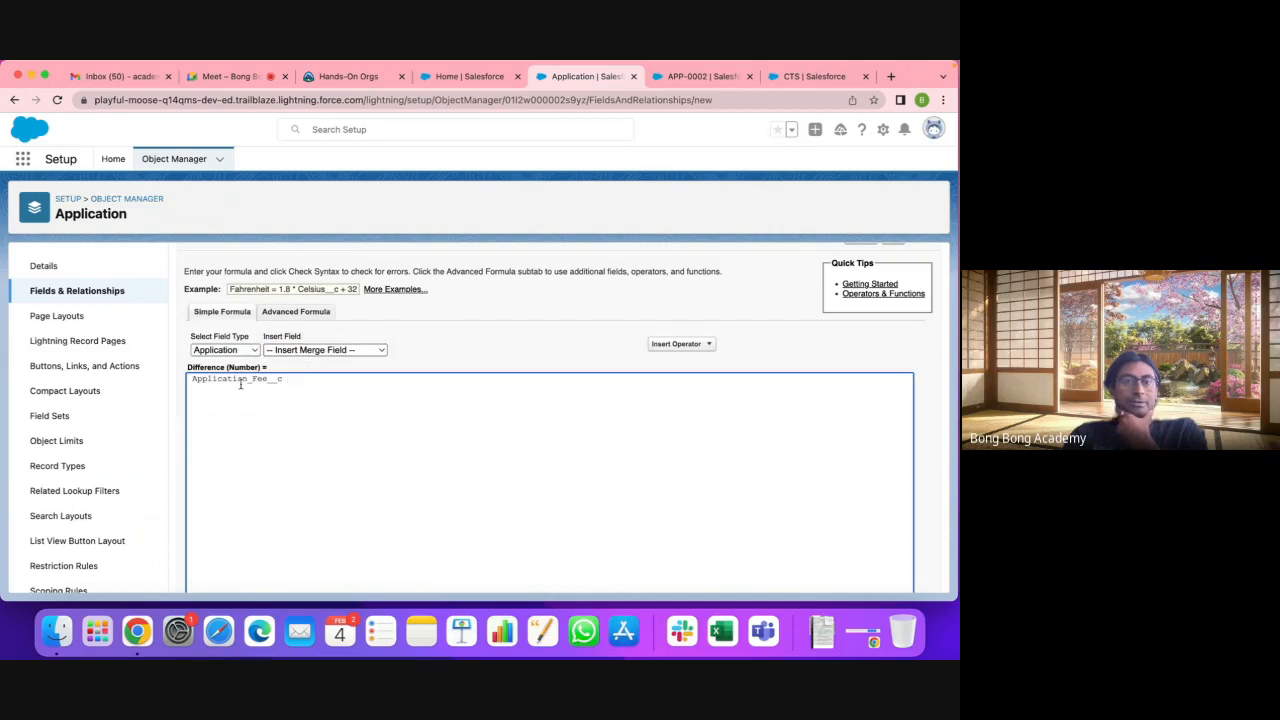
click(305, 313)
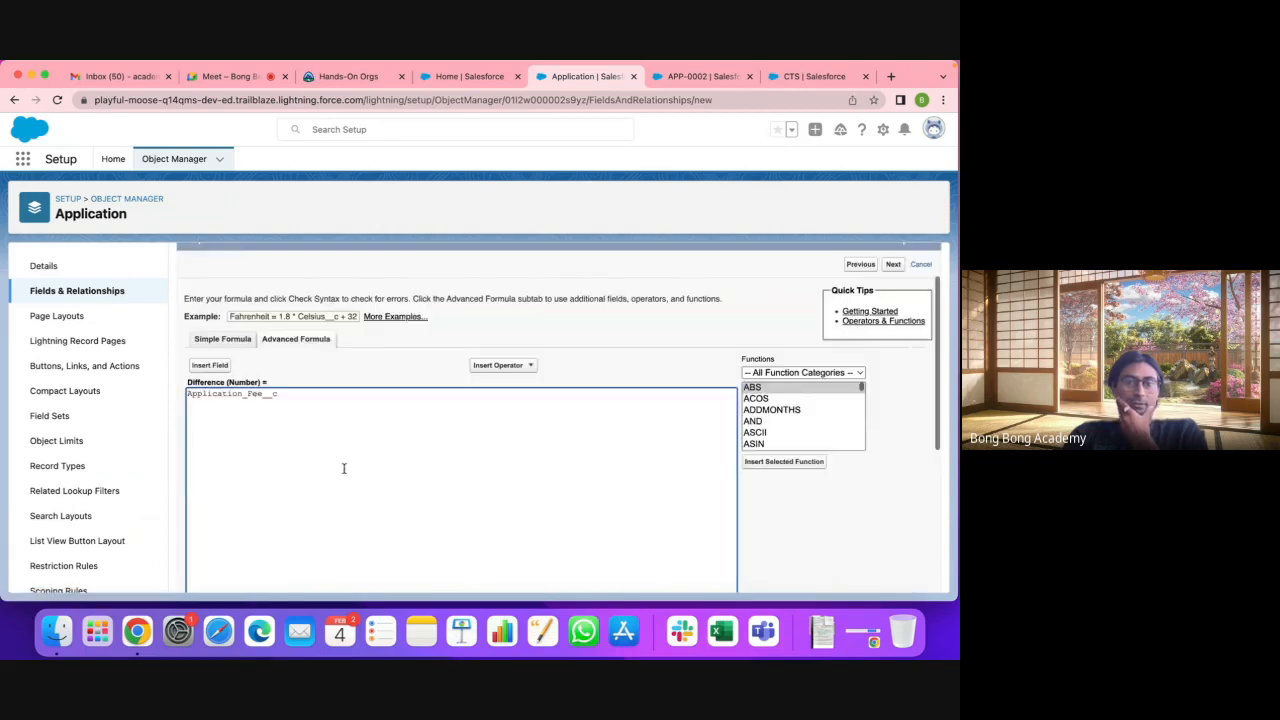
Step: Open the Insert Field picker and browse into the related Account's fields
click(210, 343)
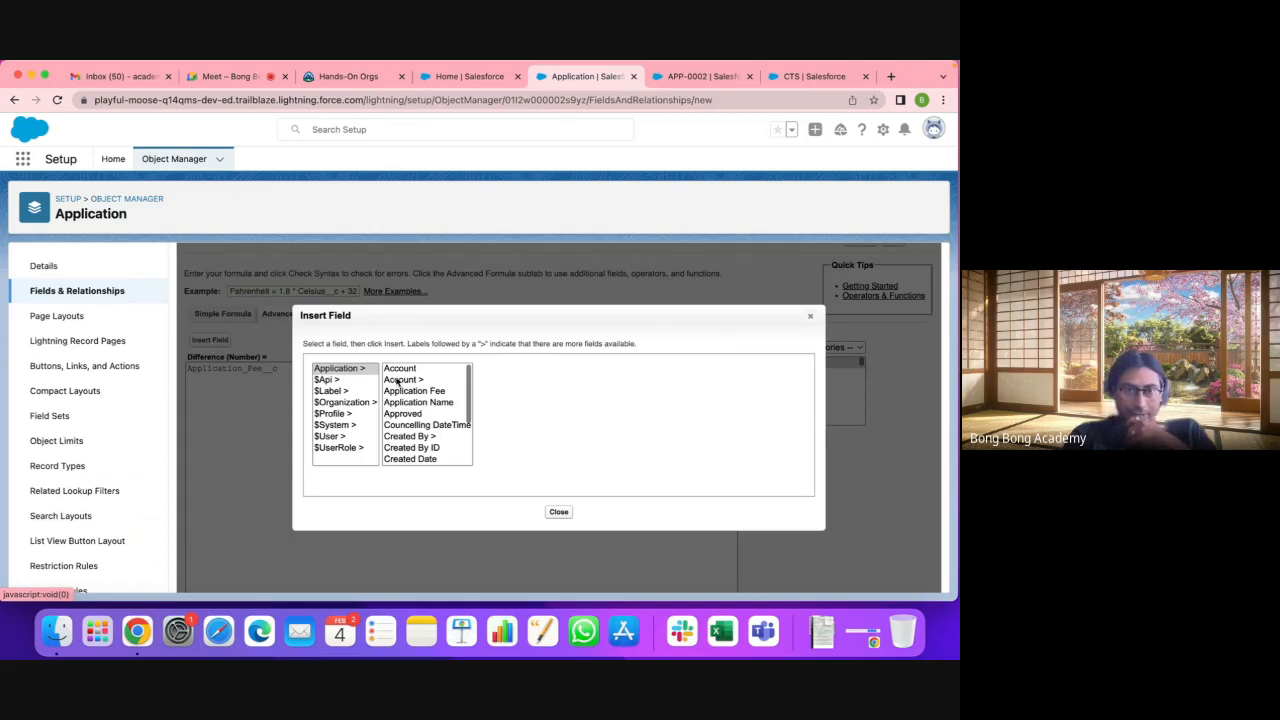
scroll(420, 425, down, 1)
scroll(422, 427, down, 3)
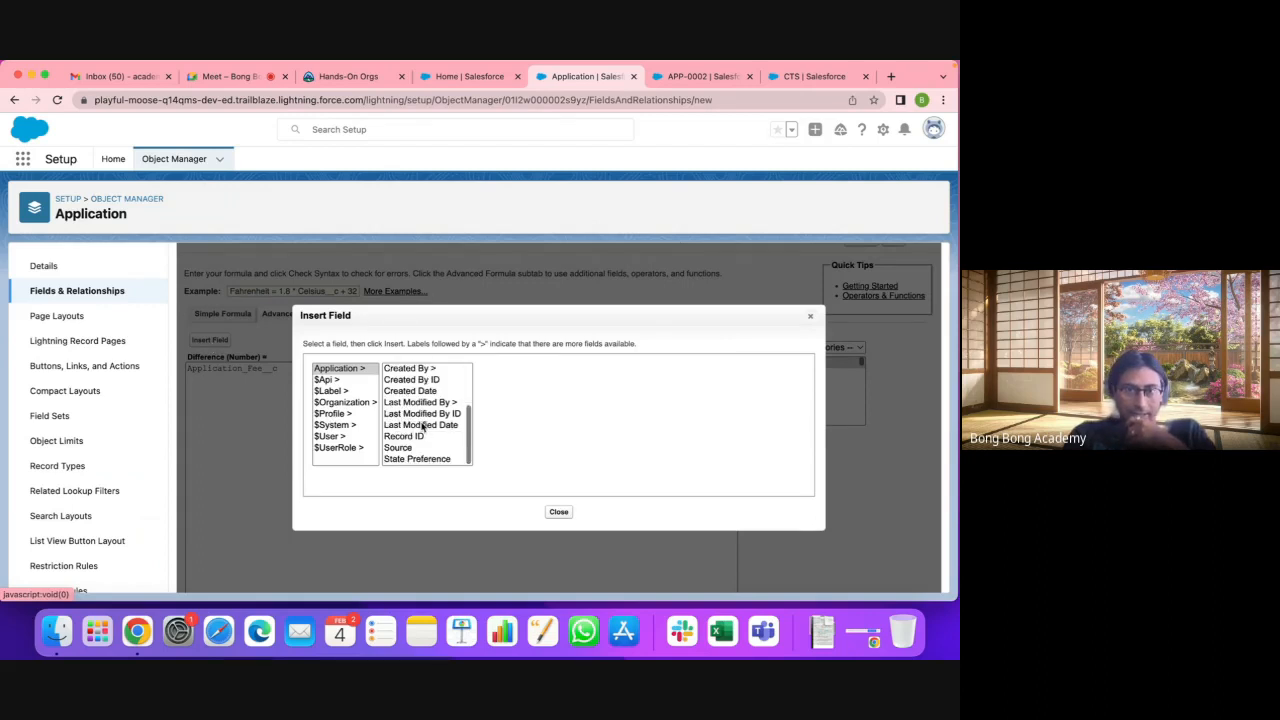
scroll(422, 427, up, 3)
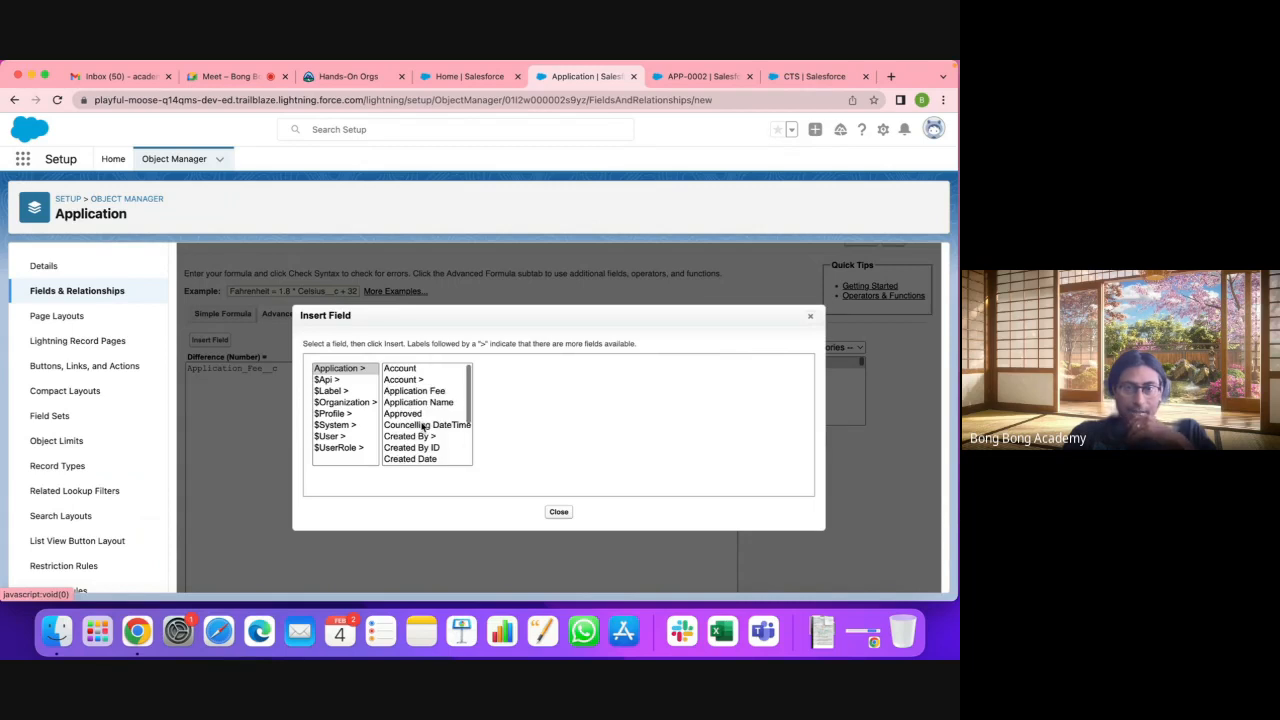
scroll(421, 427, down, 2)
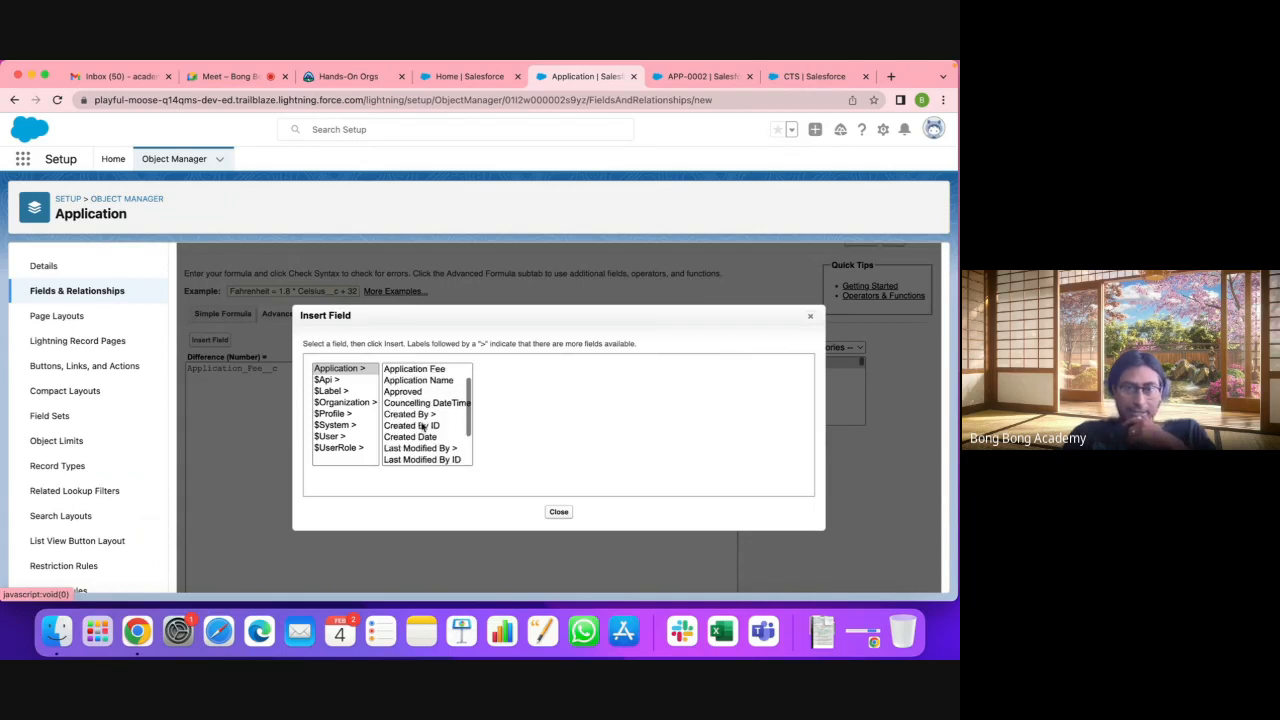
scroll(421, 427, up, 2)
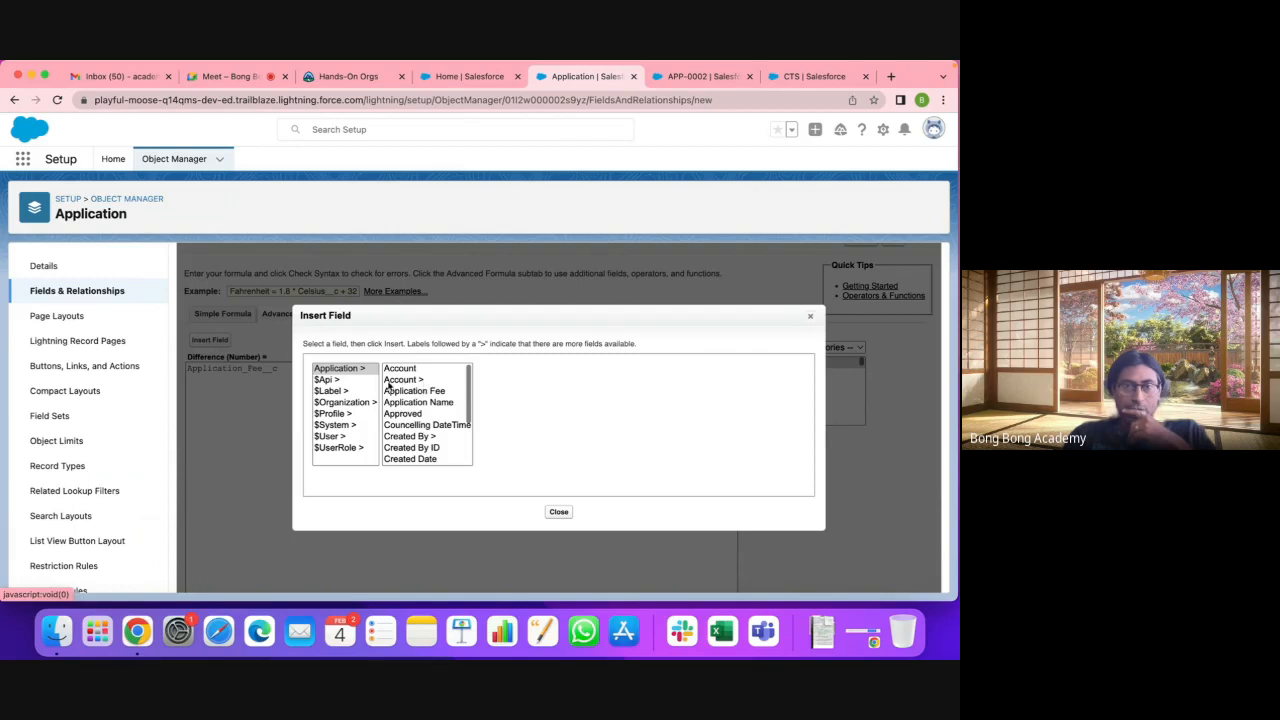
click(398, 381)
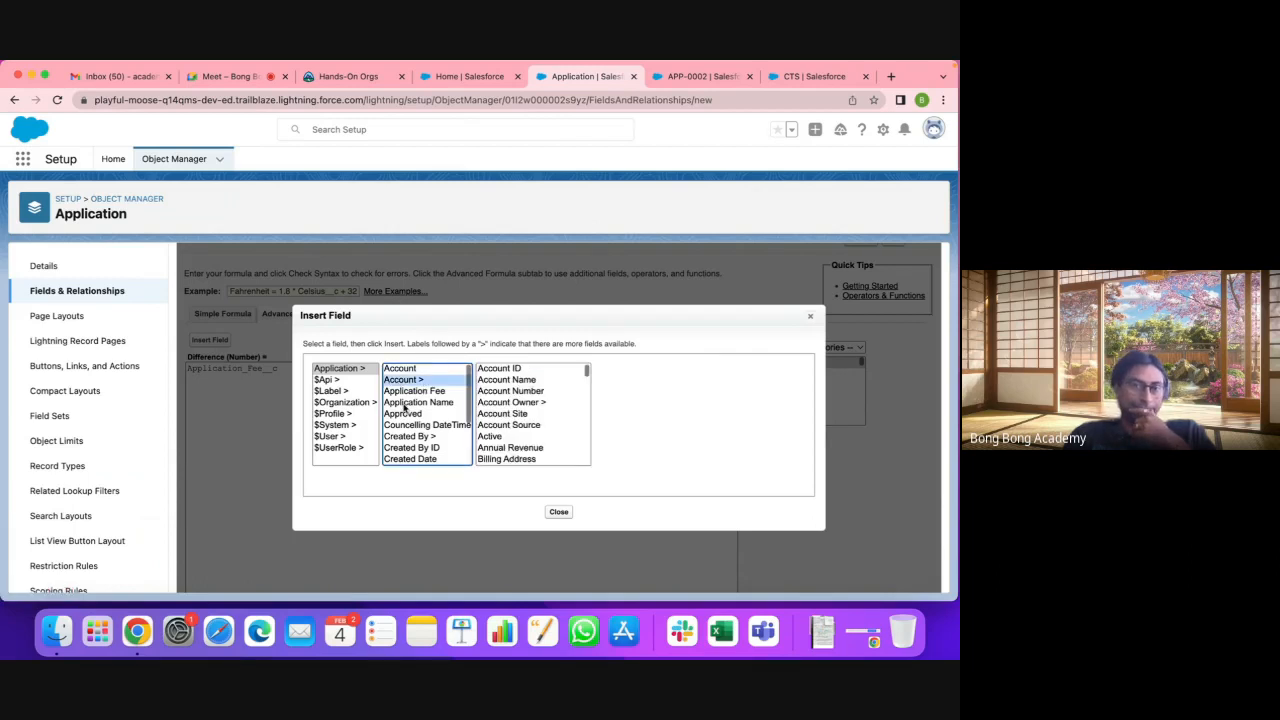
click(403, 369)
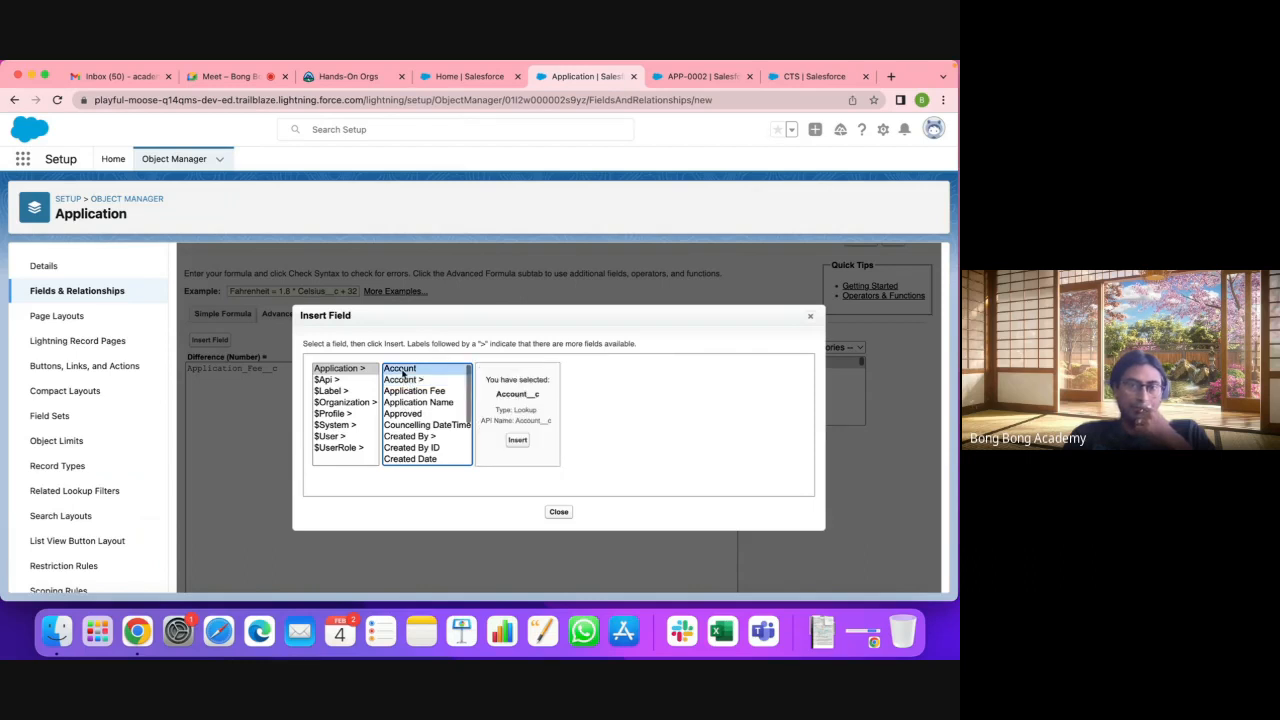
click(406, 381)
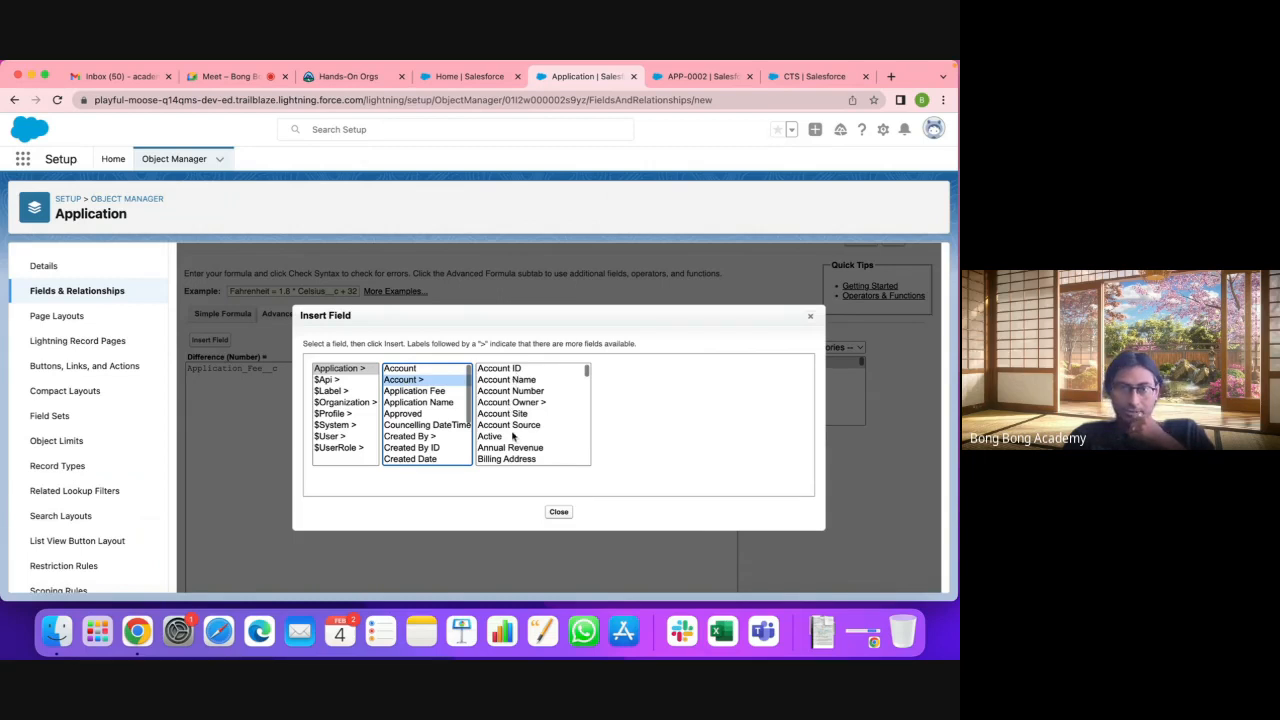
Step: Select the Account's Total field (Account__r.Total__c) and insert it into the formula
scroll(512, 436, down, 10)
scroll(512, 436, up, 10)
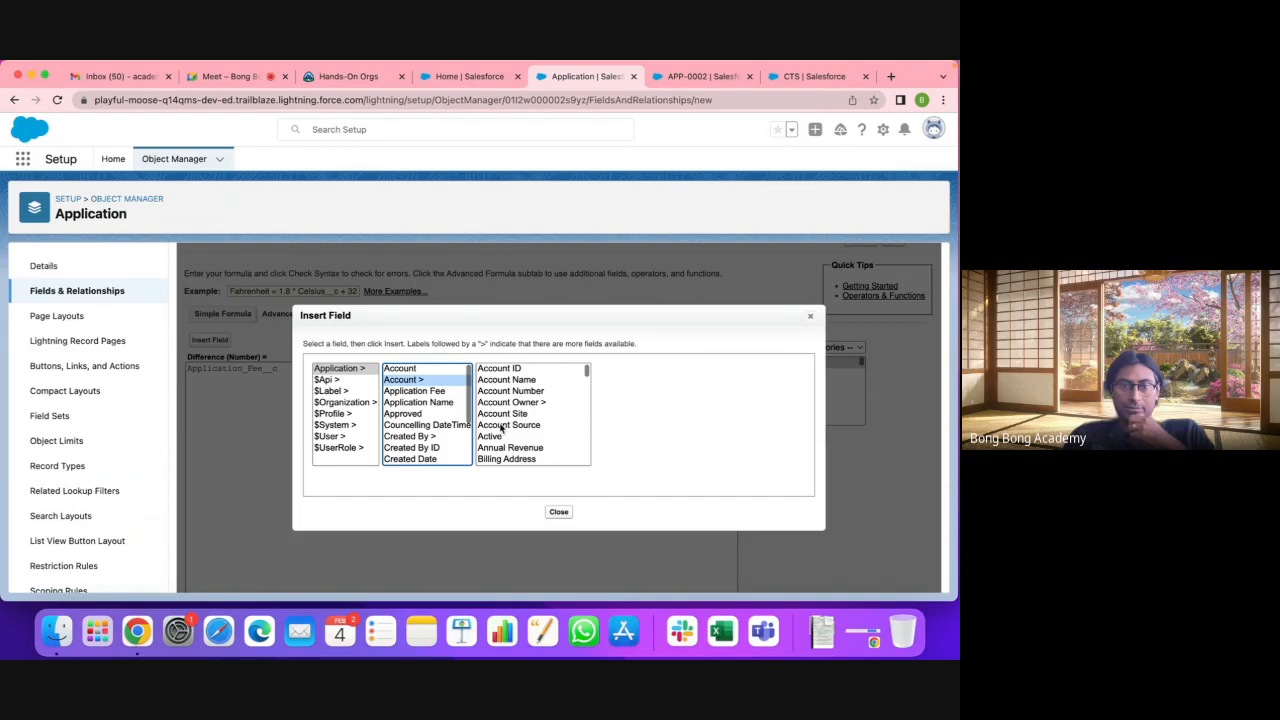
scroll(502, 428, down, 6)
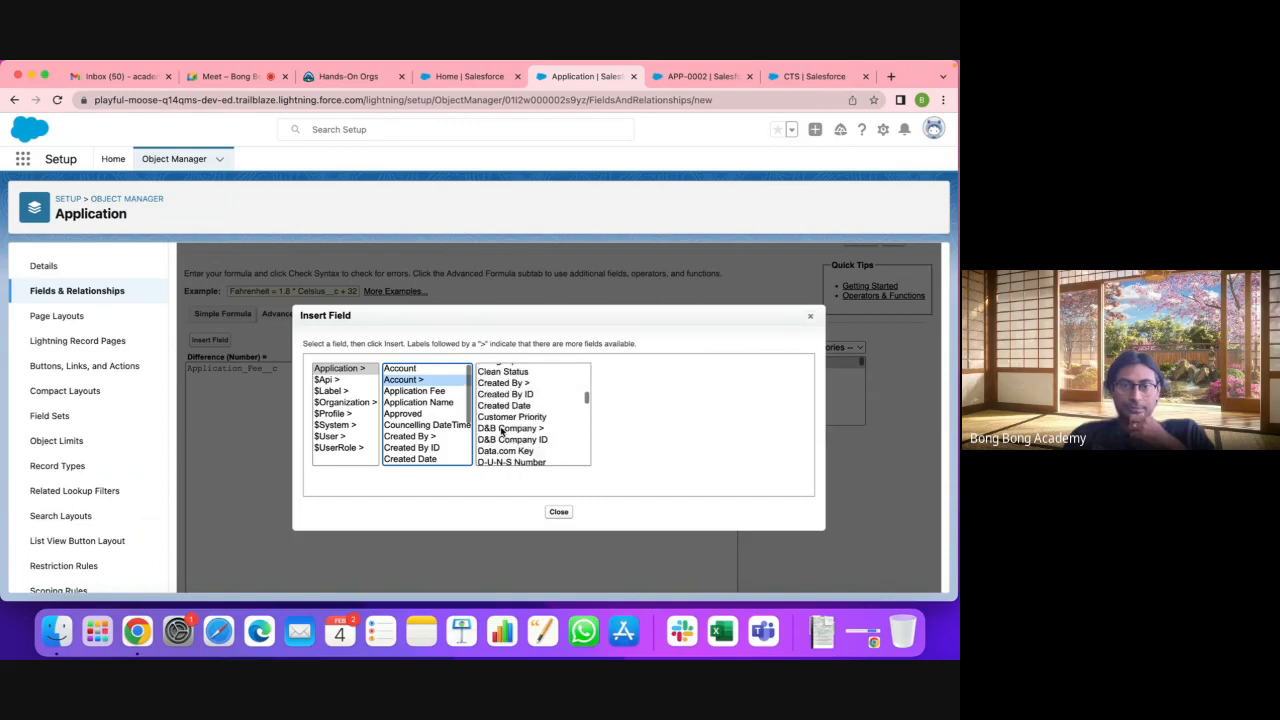
scroll(502, 430, down, 5)
scroll(502, 430, down, 8)
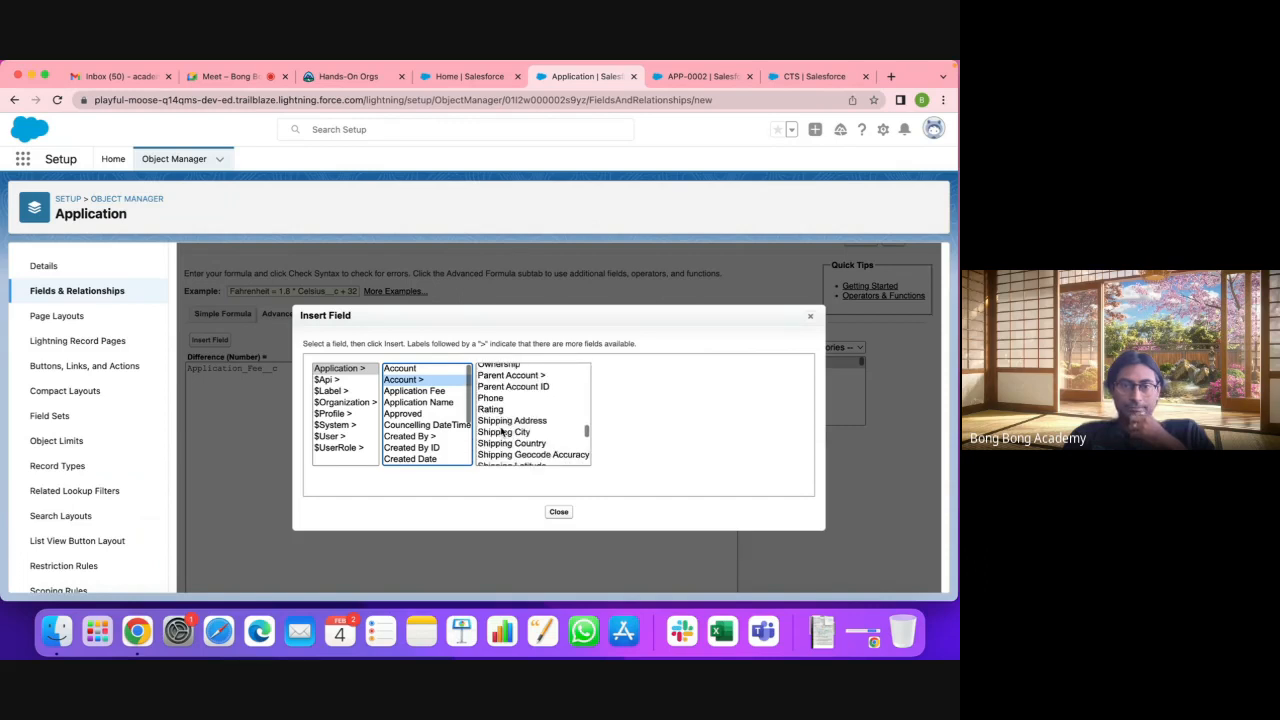
click(497, 443)
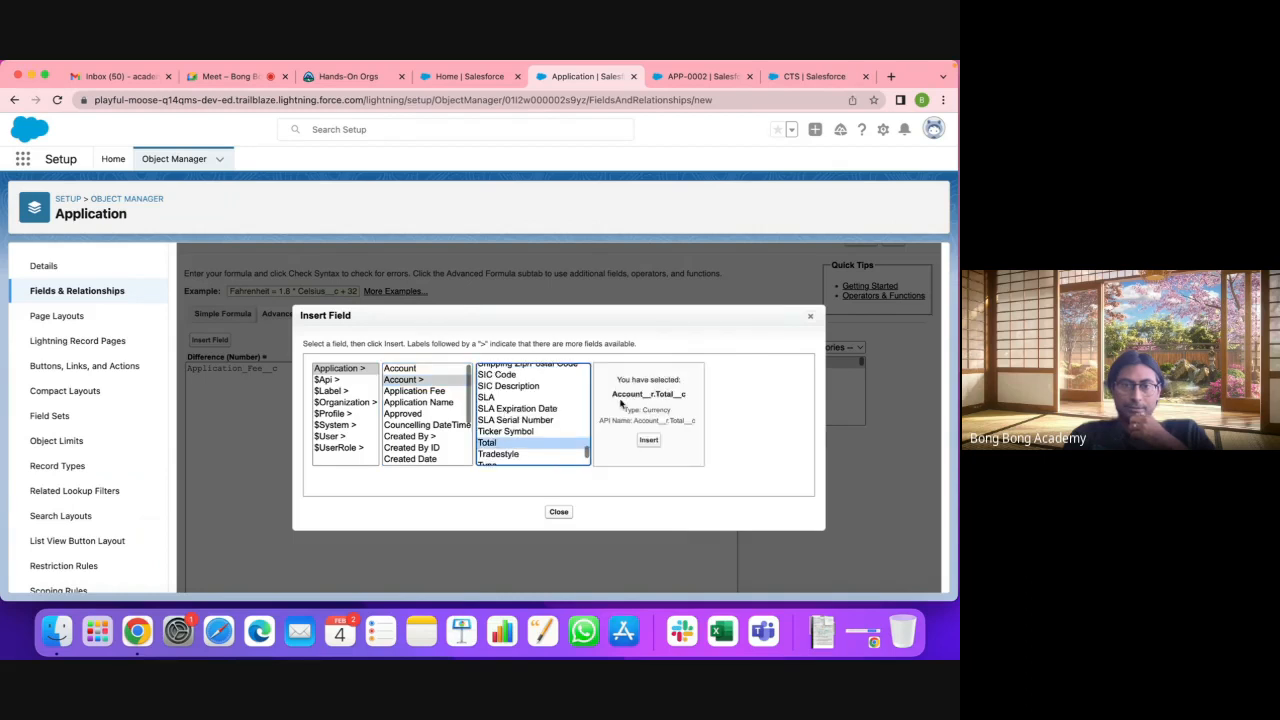
click(648, 440)
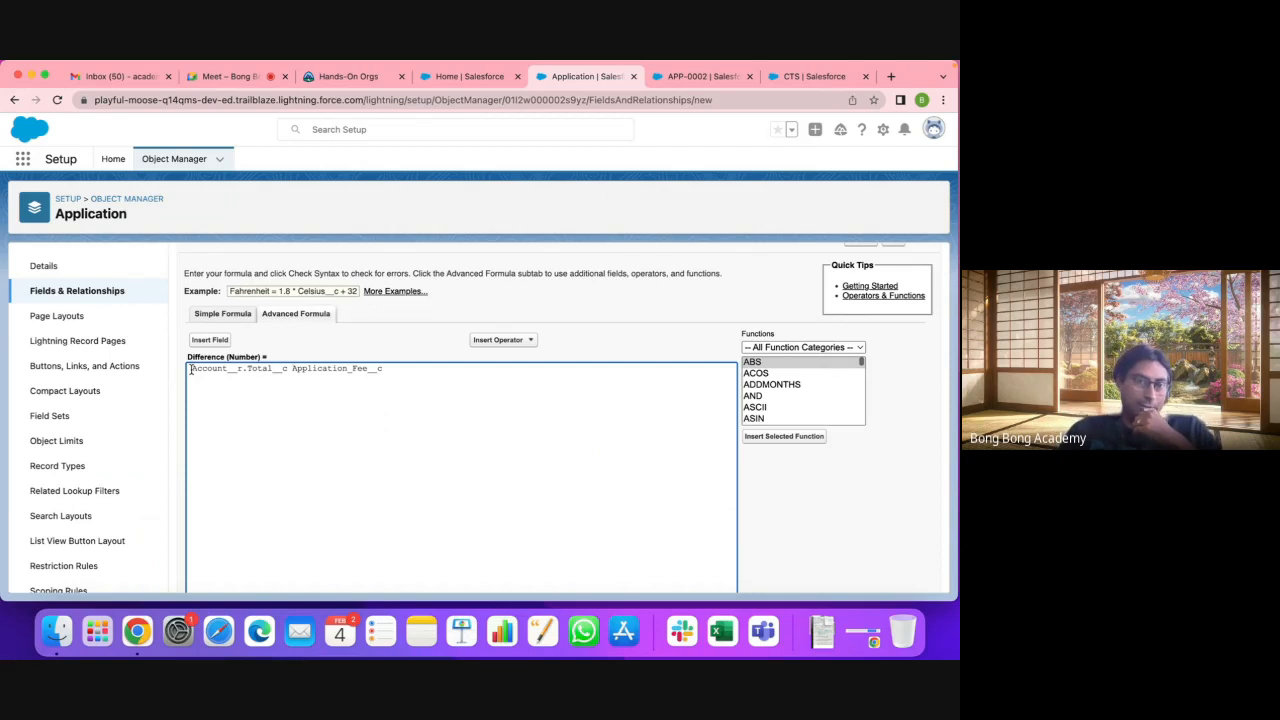
drag(191, 369, 241, 371)
click(228, 370)
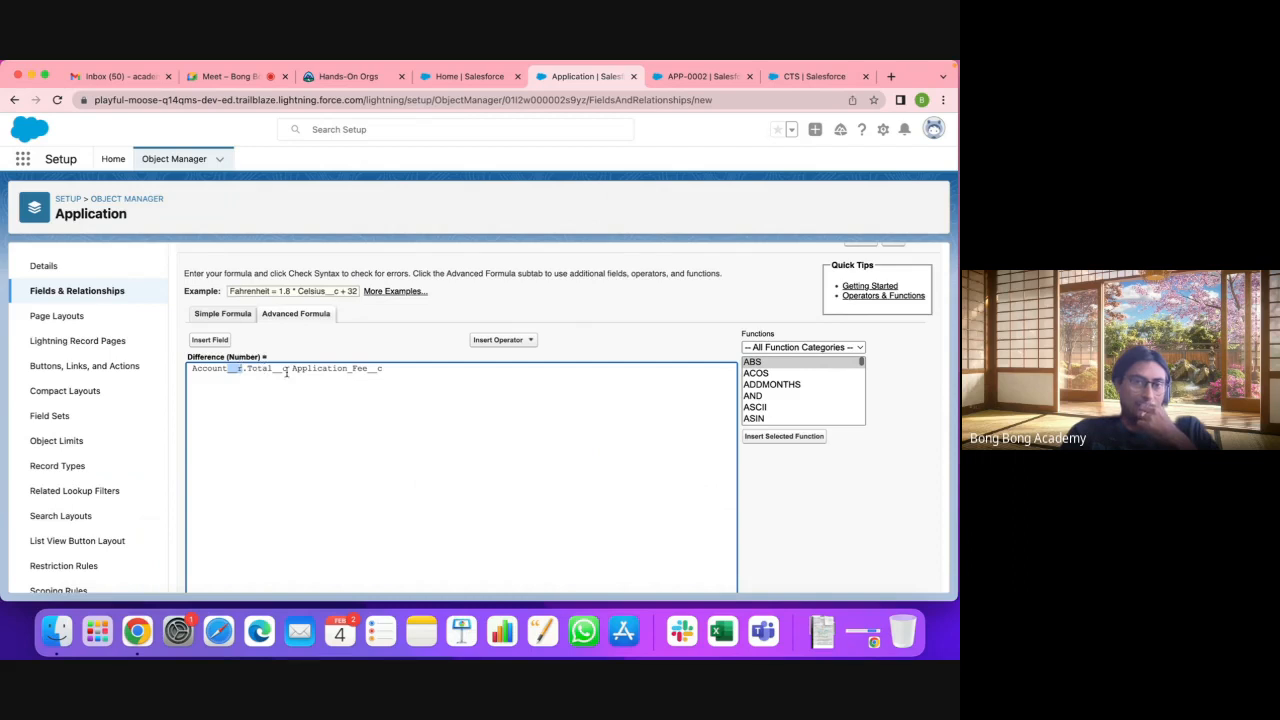
drag(287, 370, 180, 369)
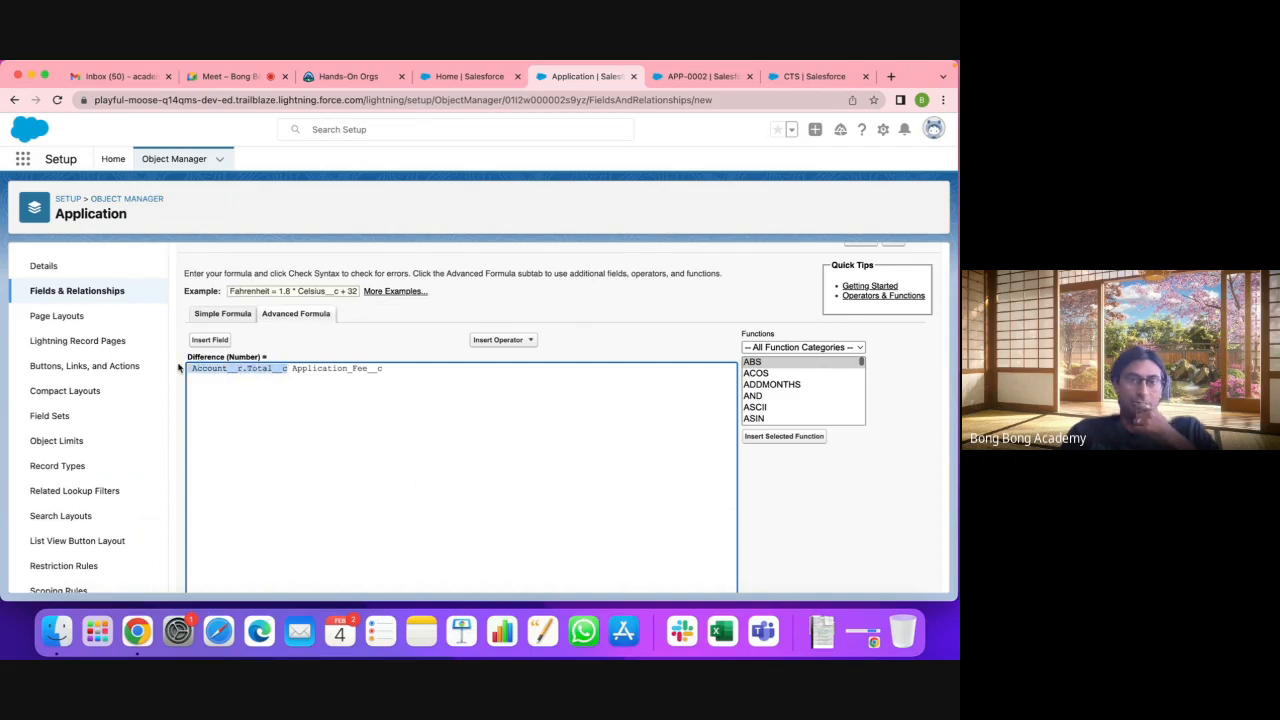
click(295, 368)
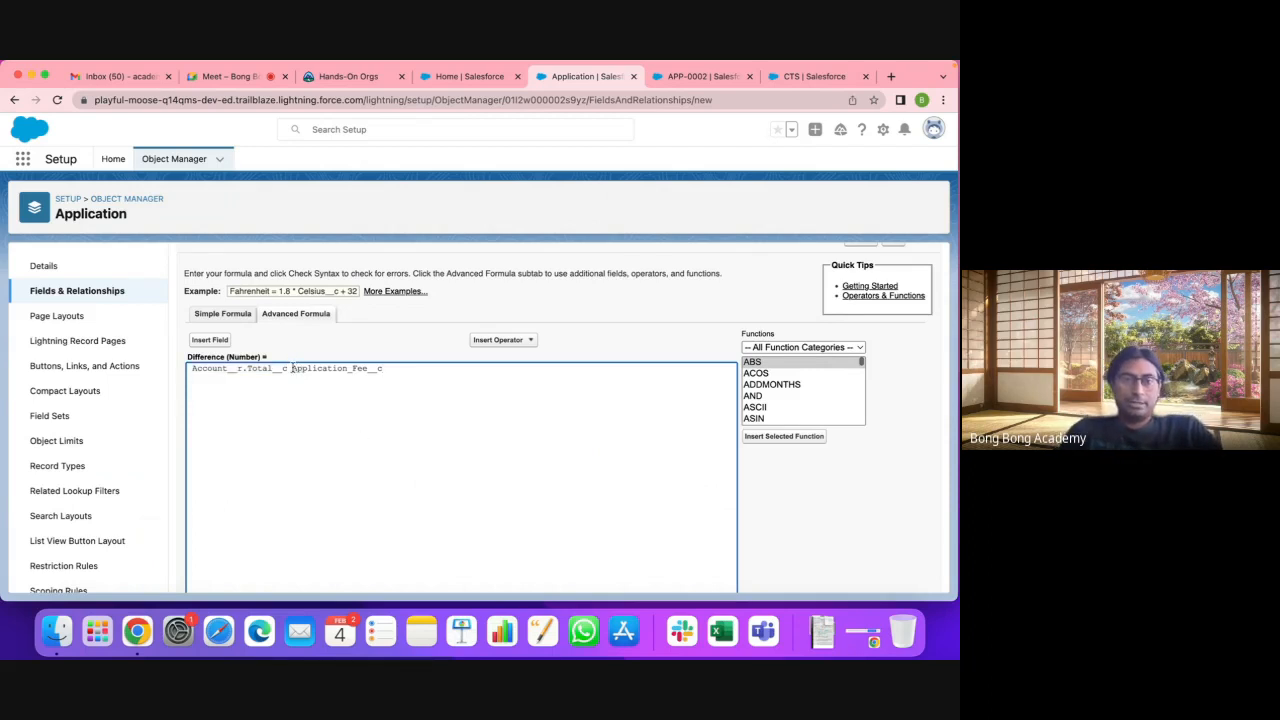
drag(291, 368, 384, 371)
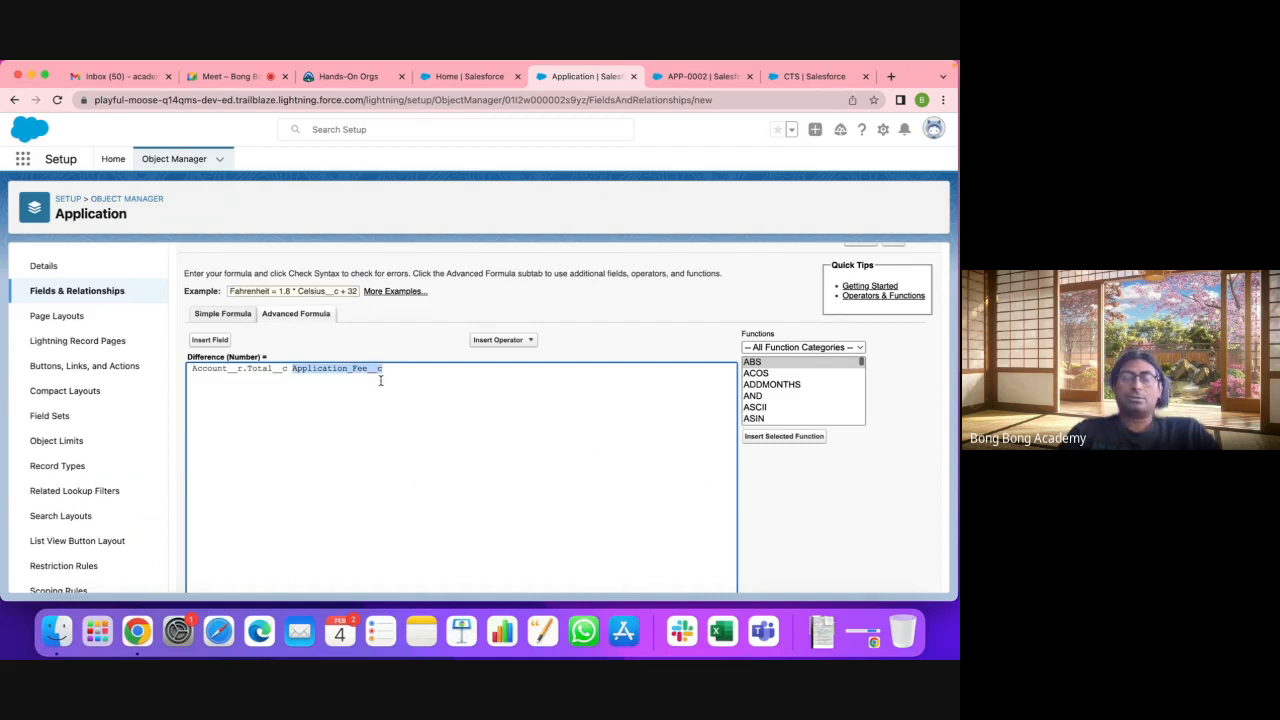
click(380, 380)
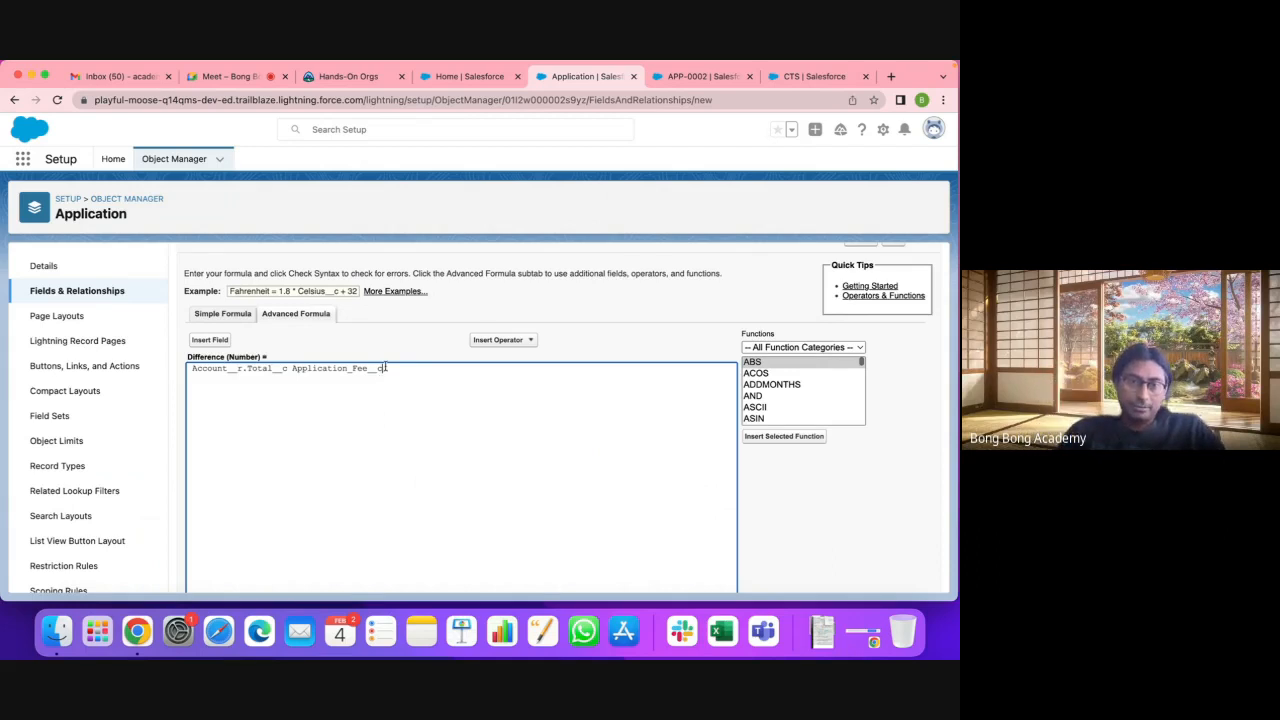
drag(384, 369, 377, 369)
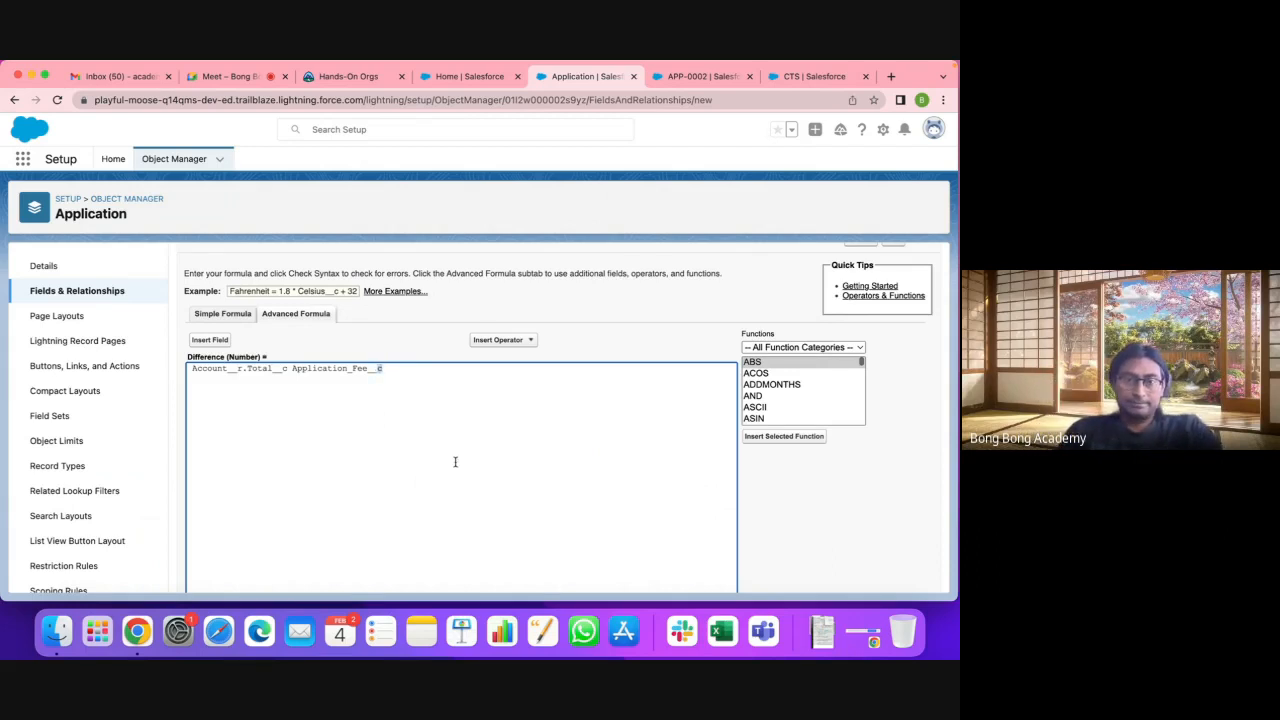
text(r)
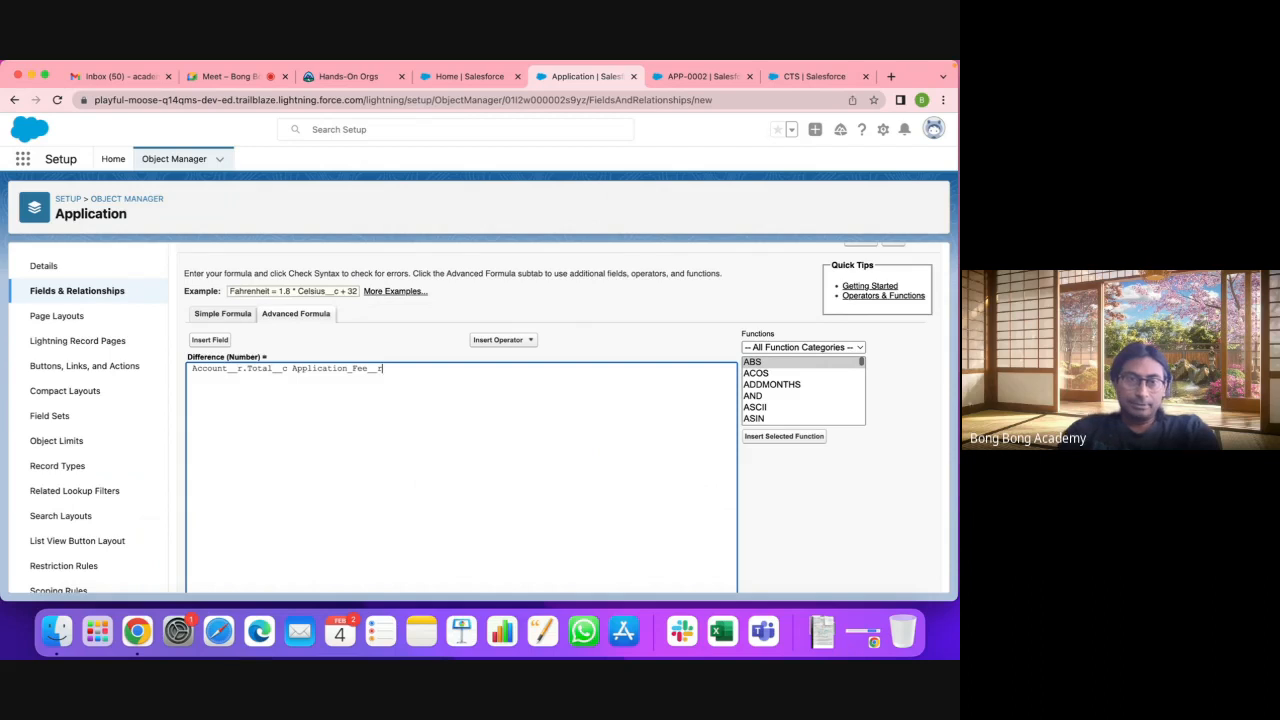
key(BackSpace)
text(c)
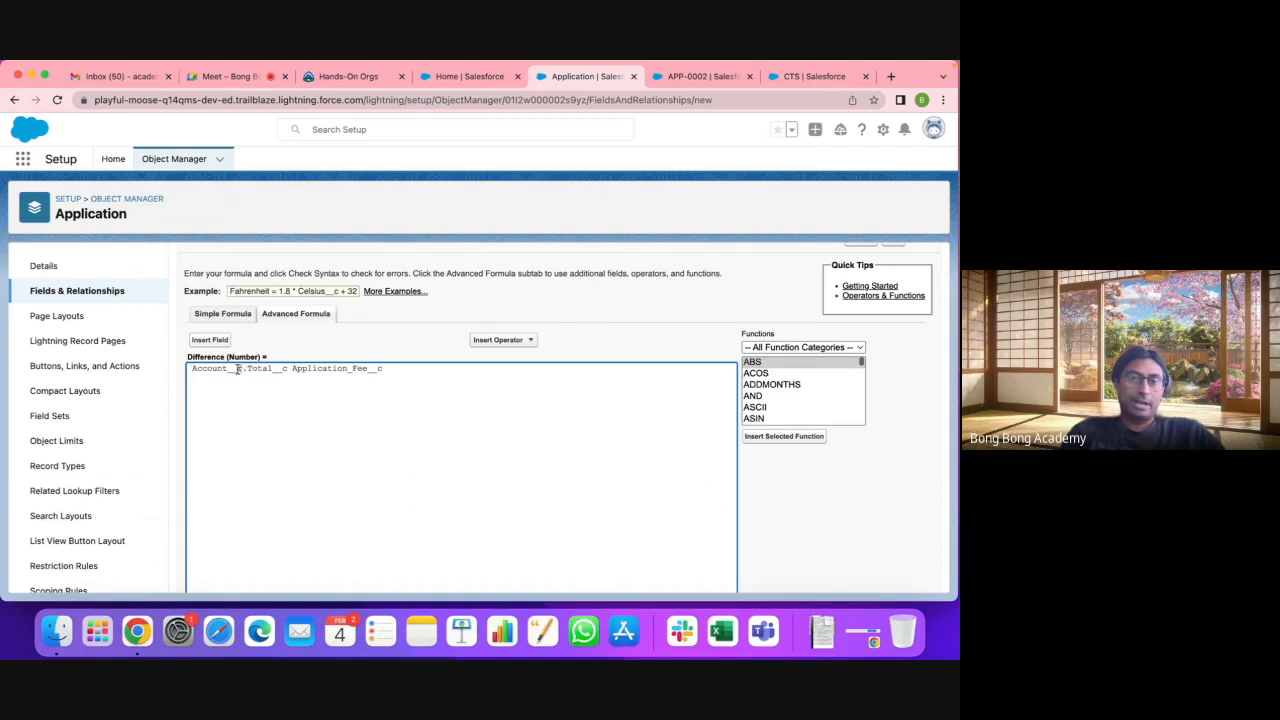
drag(241, 373, 247, 373)
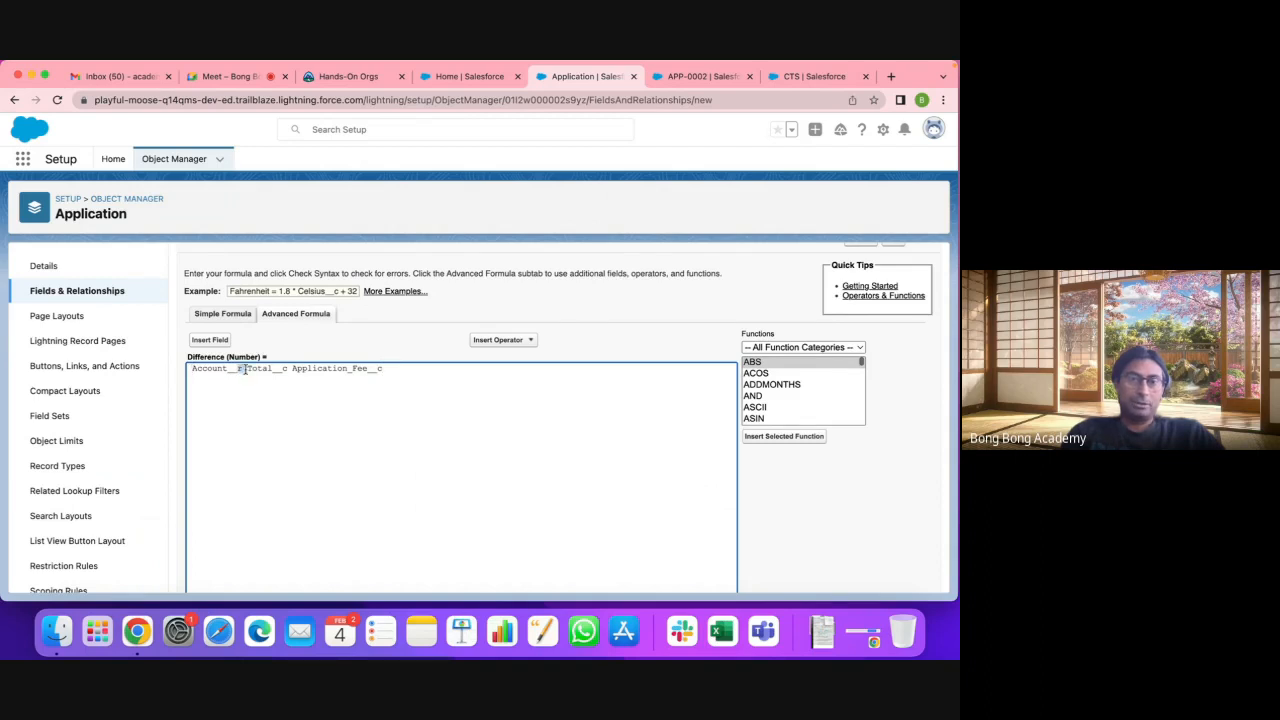
click(247, 371)
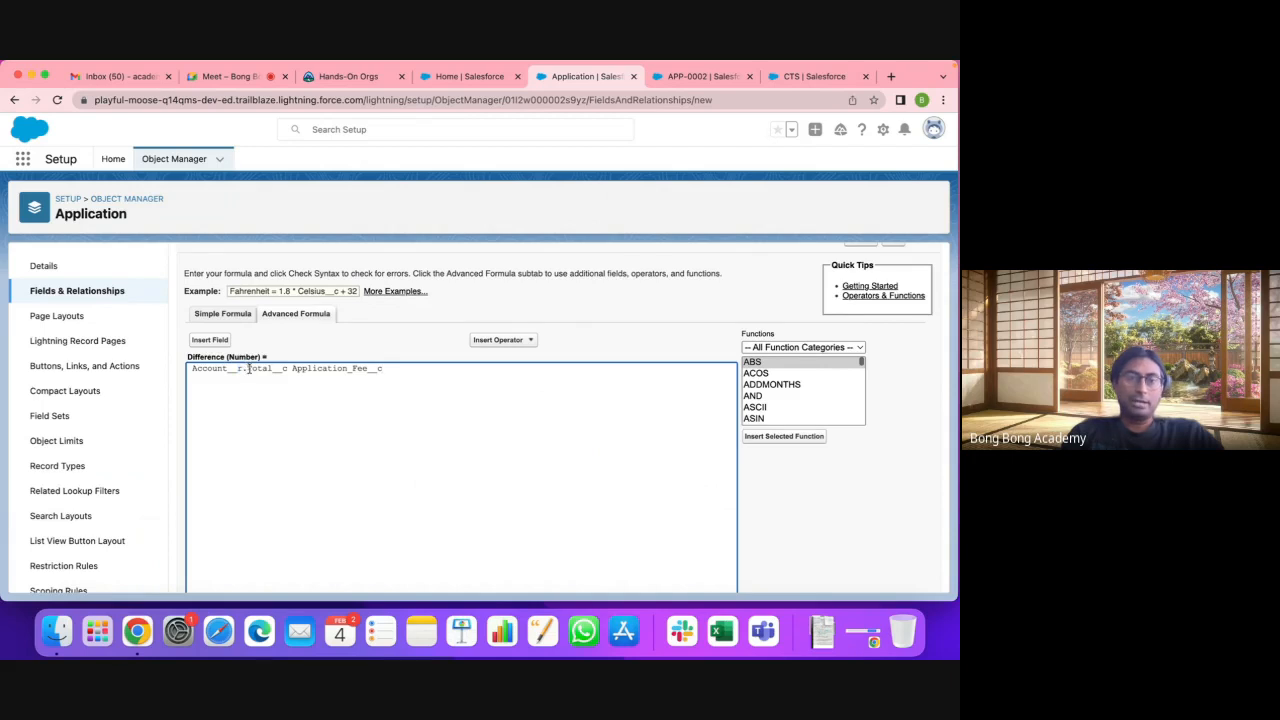
double_click(248, 368)
click(289, 369)
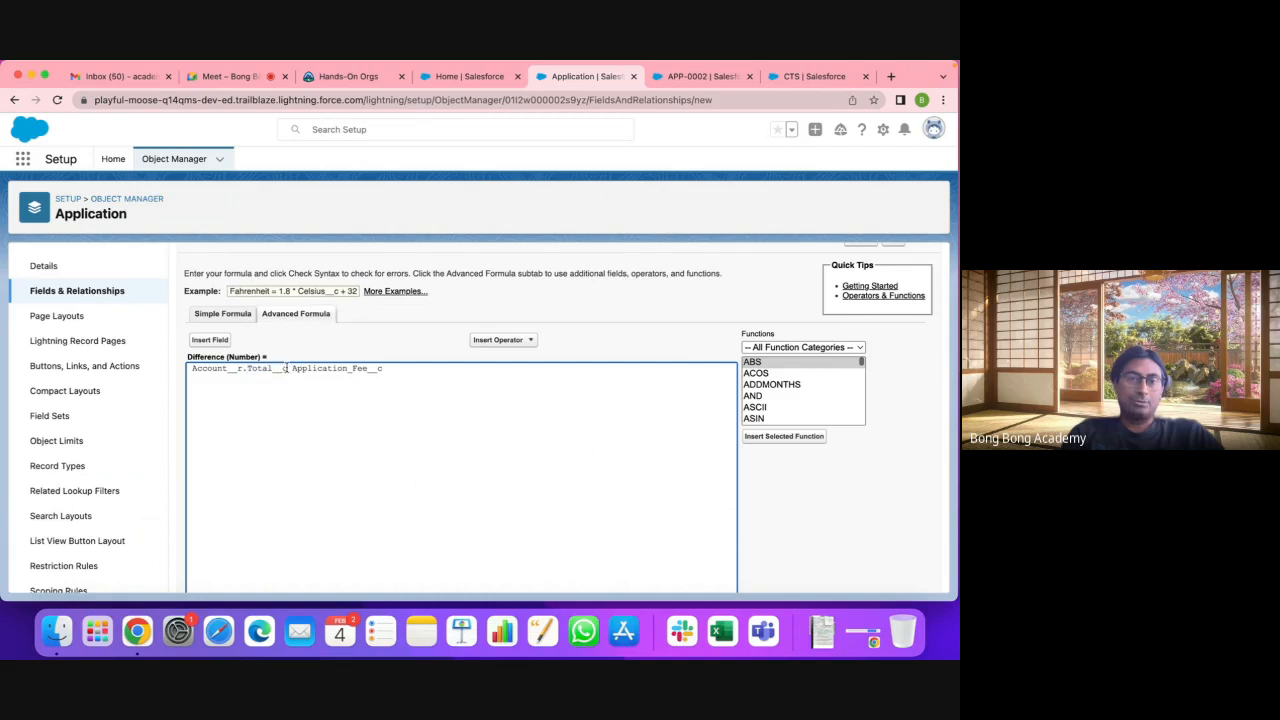
drag(289, 369, 246, 368)
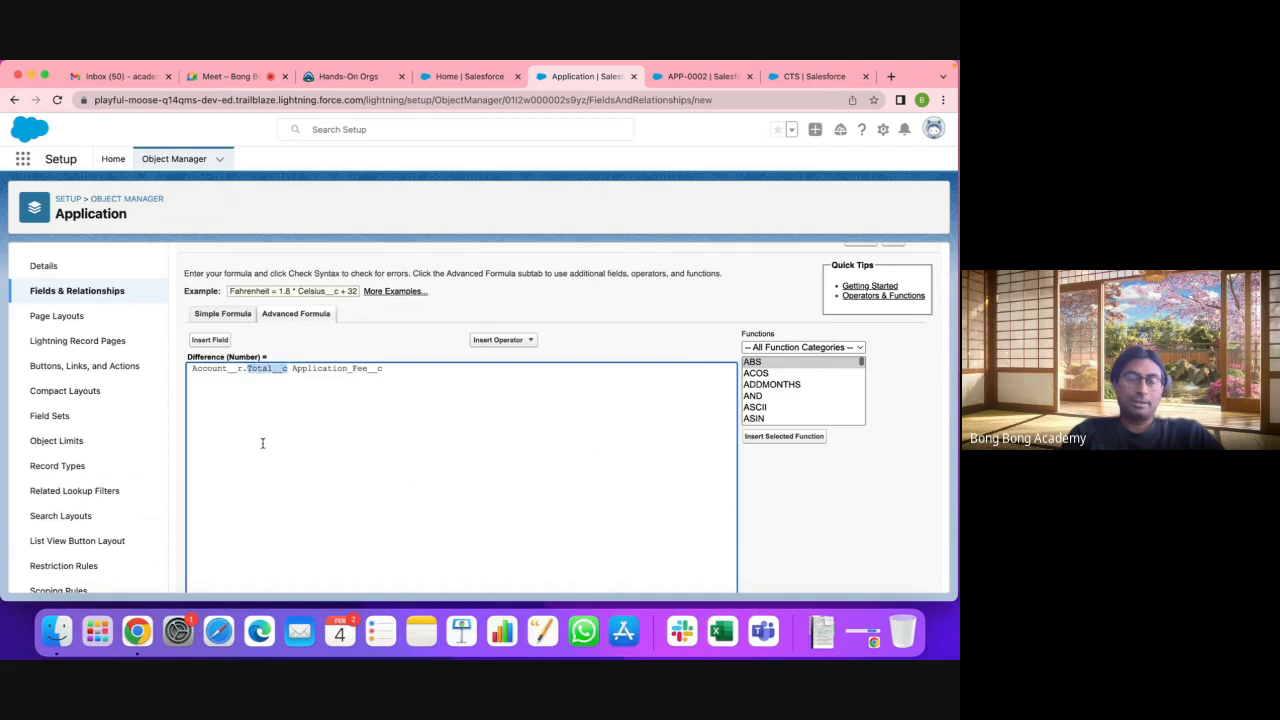
click(293, 368)
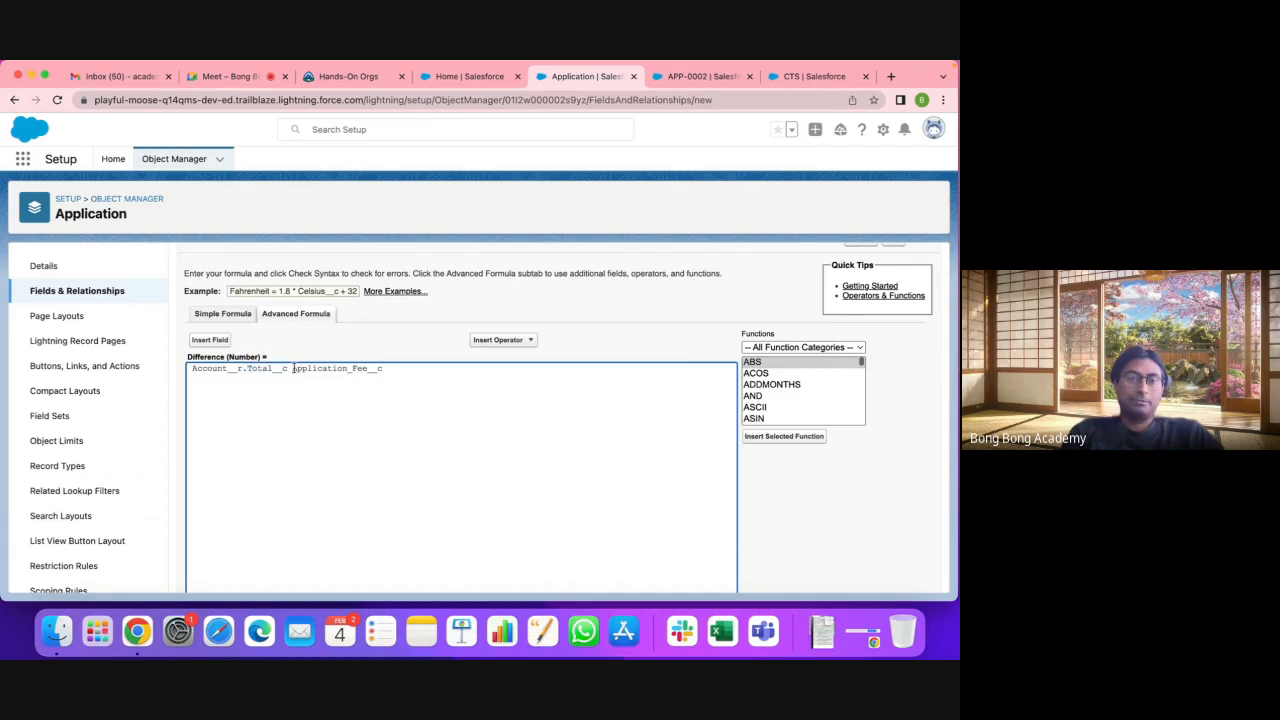
drag(293, 368, 372, 375)
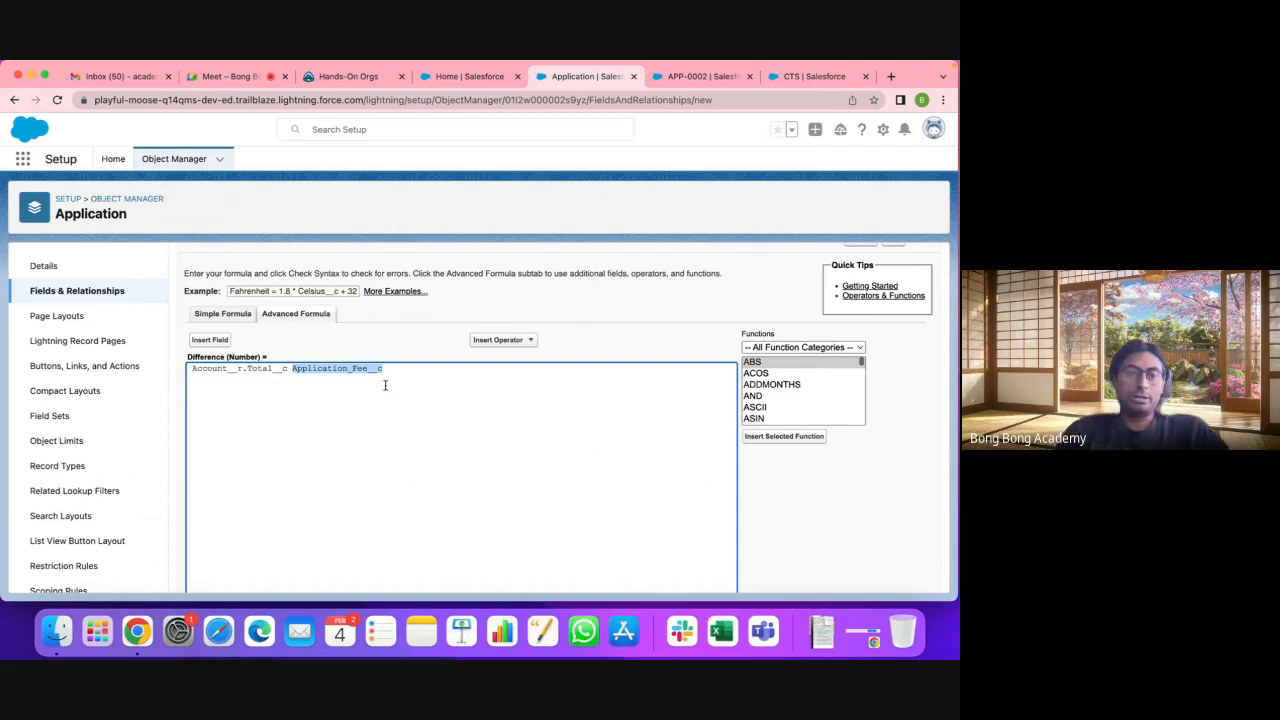
click(283, 376)
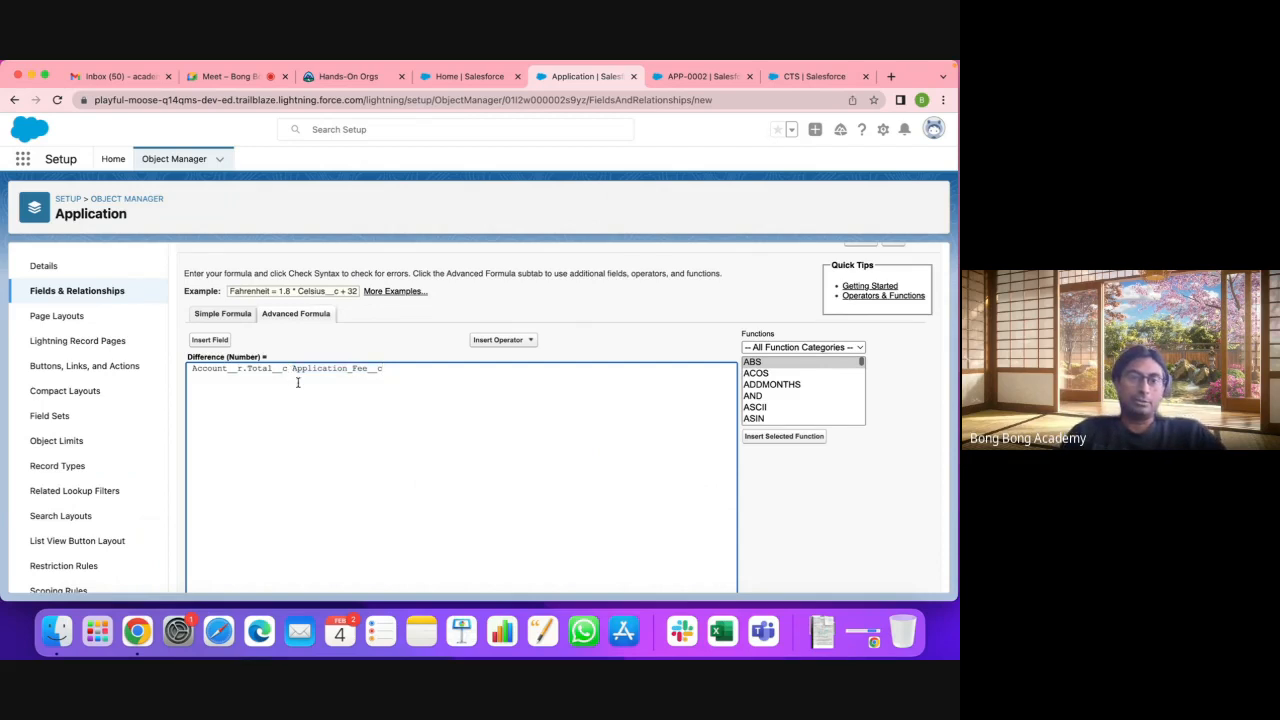
drag(291, 368, 421, 371)
click(290, 383)
click(289, 370)
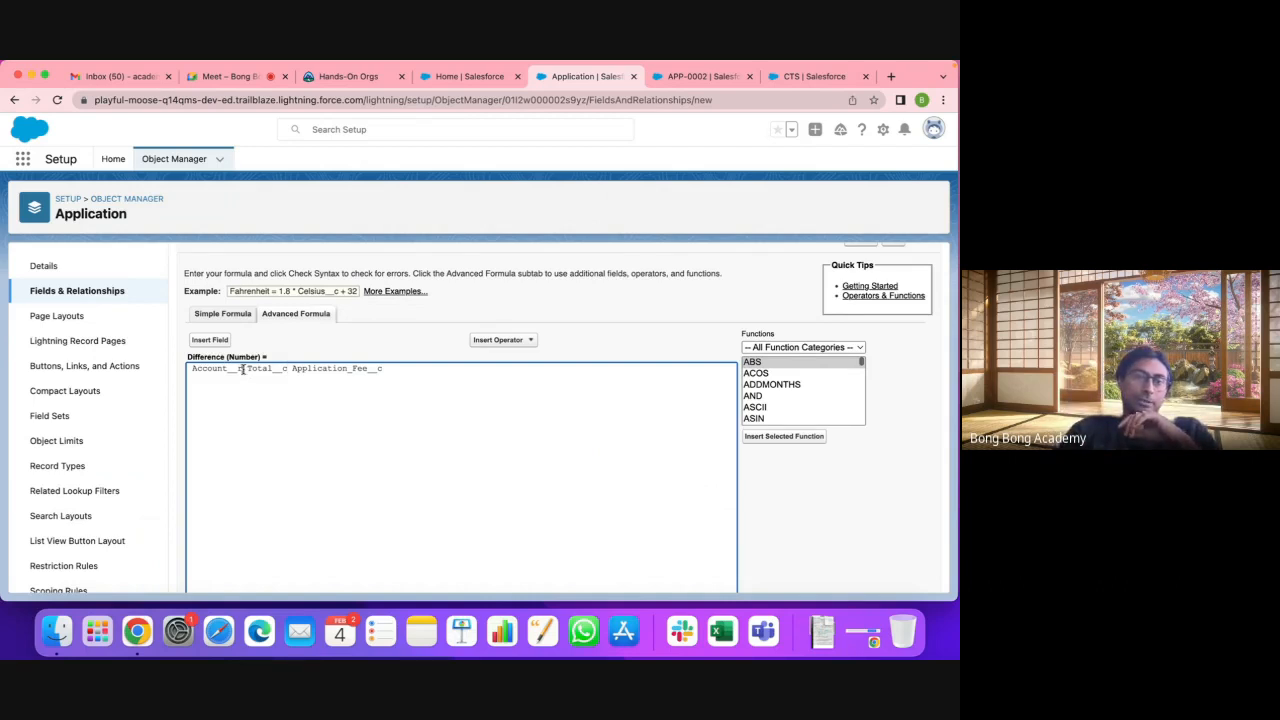
drag(239, 369, 246, 370)
click(269, 429)
scroll(269, 429, down, 1)
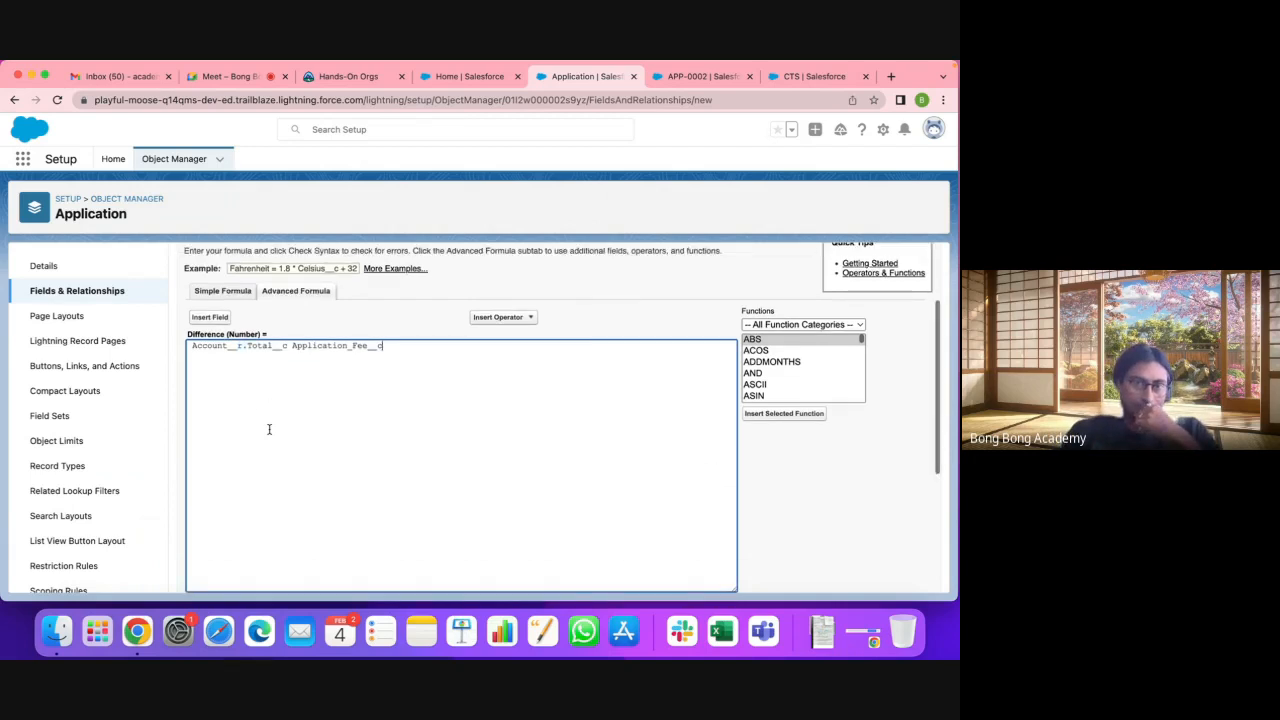
drag(248, 348, 148, 345)
key(super+c)
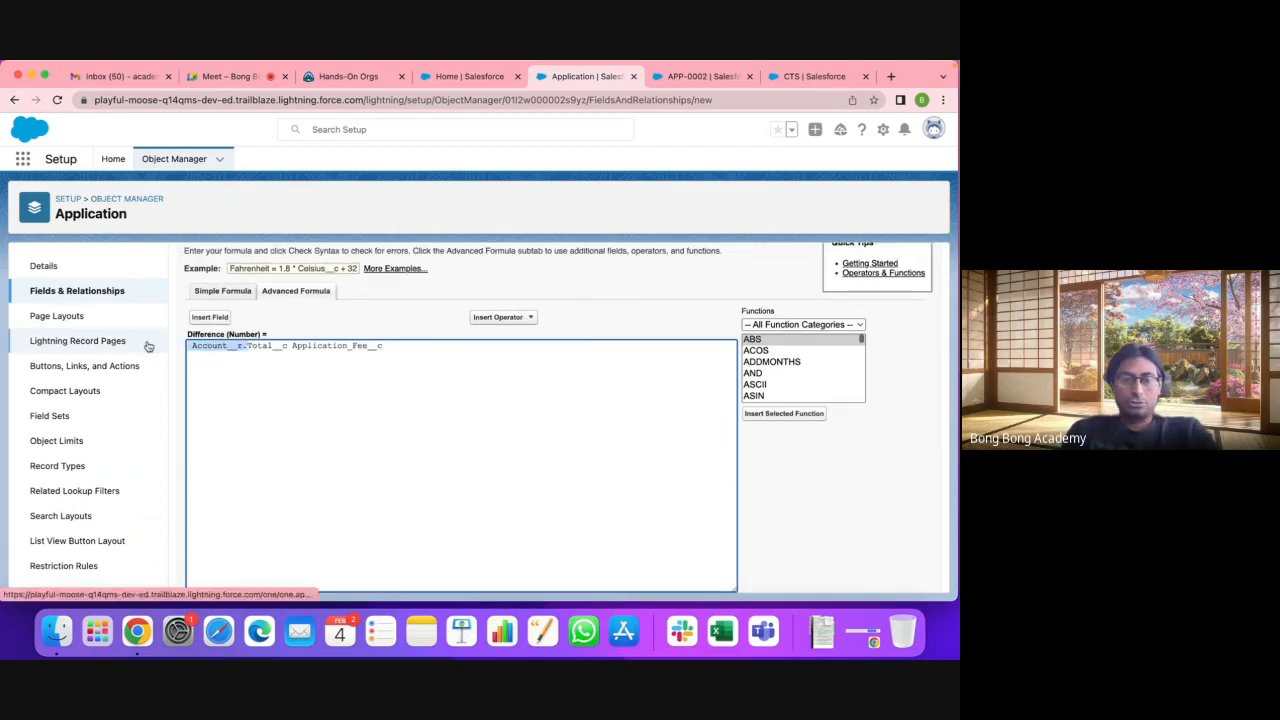
key(BackSpace)
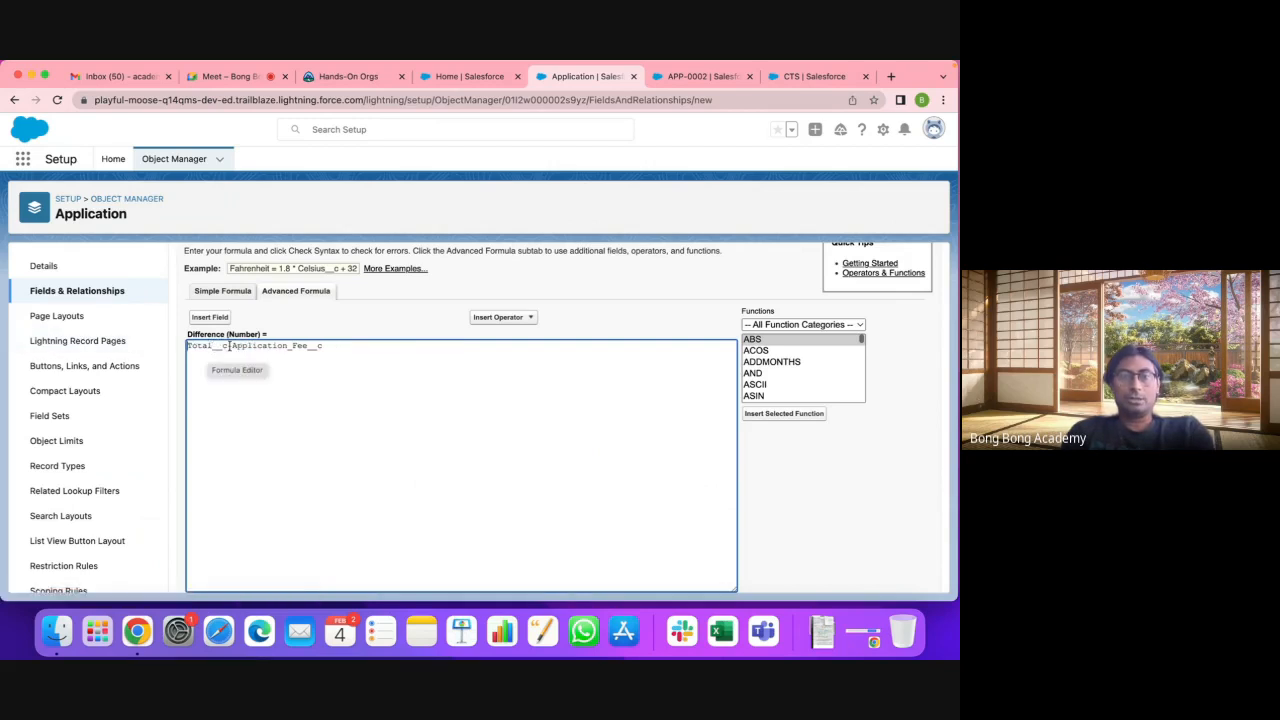
drag(229, 346, 185, 346)
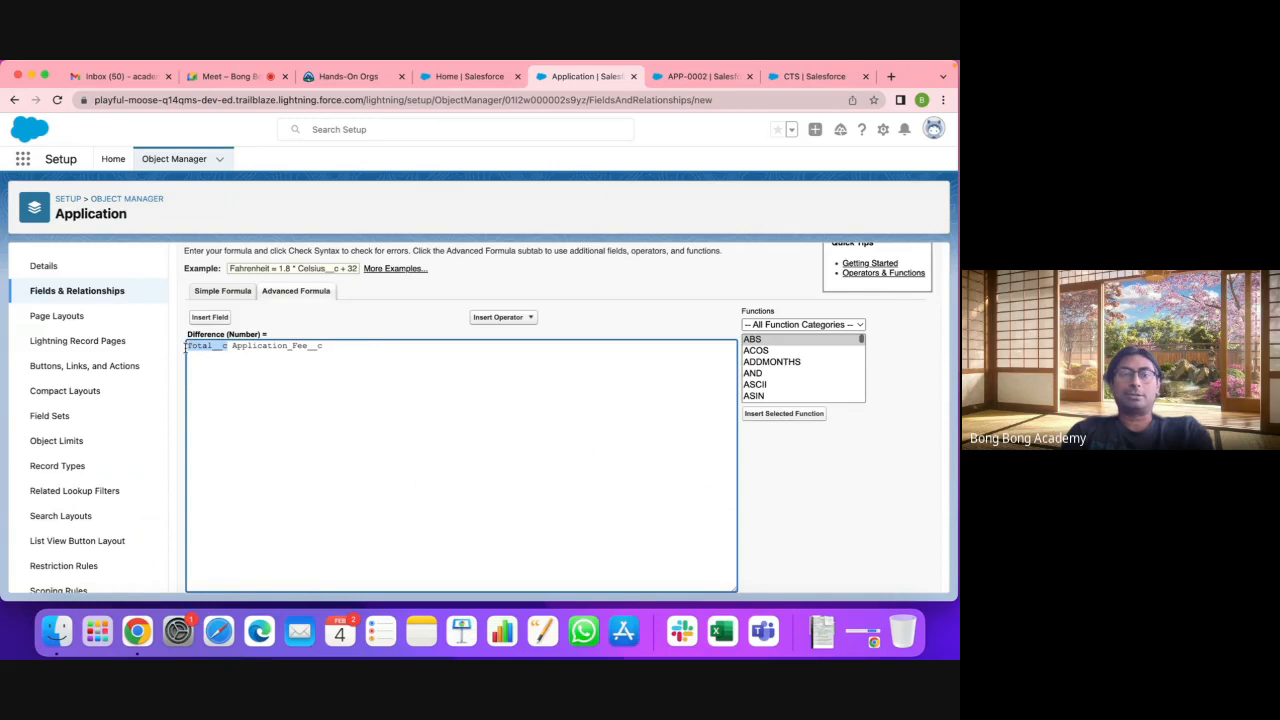
click(188, 346)
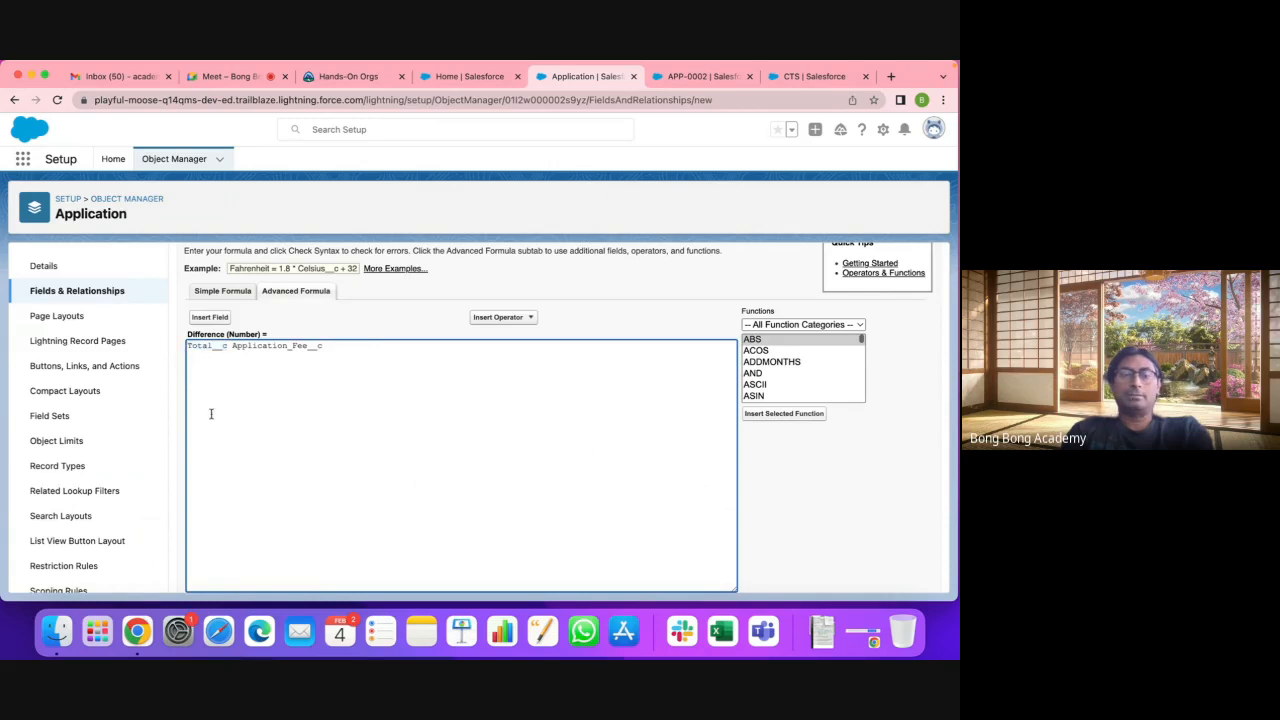
key(super+v)
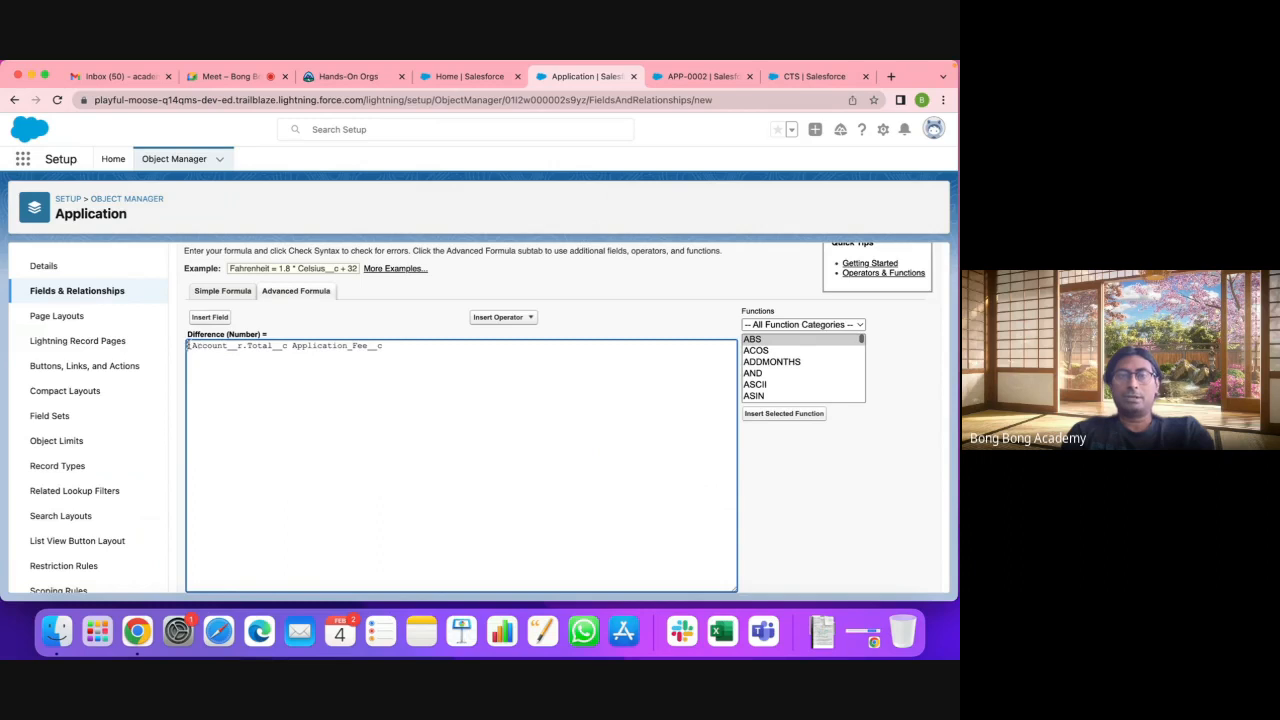
key(BackSpace)
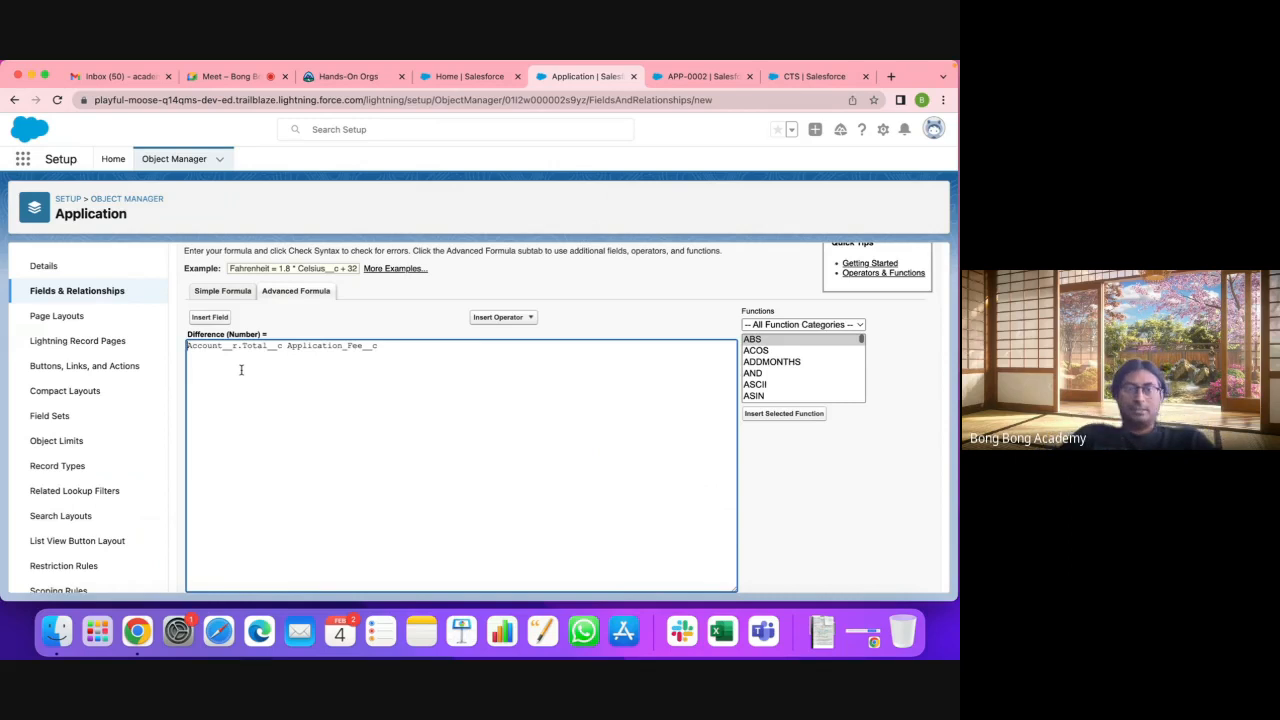
mouse_move(281, 346)
mouse_down()
mouse_move(190, 346)
mouse_move(270, 362)
mouse_up()
click(281, 347)
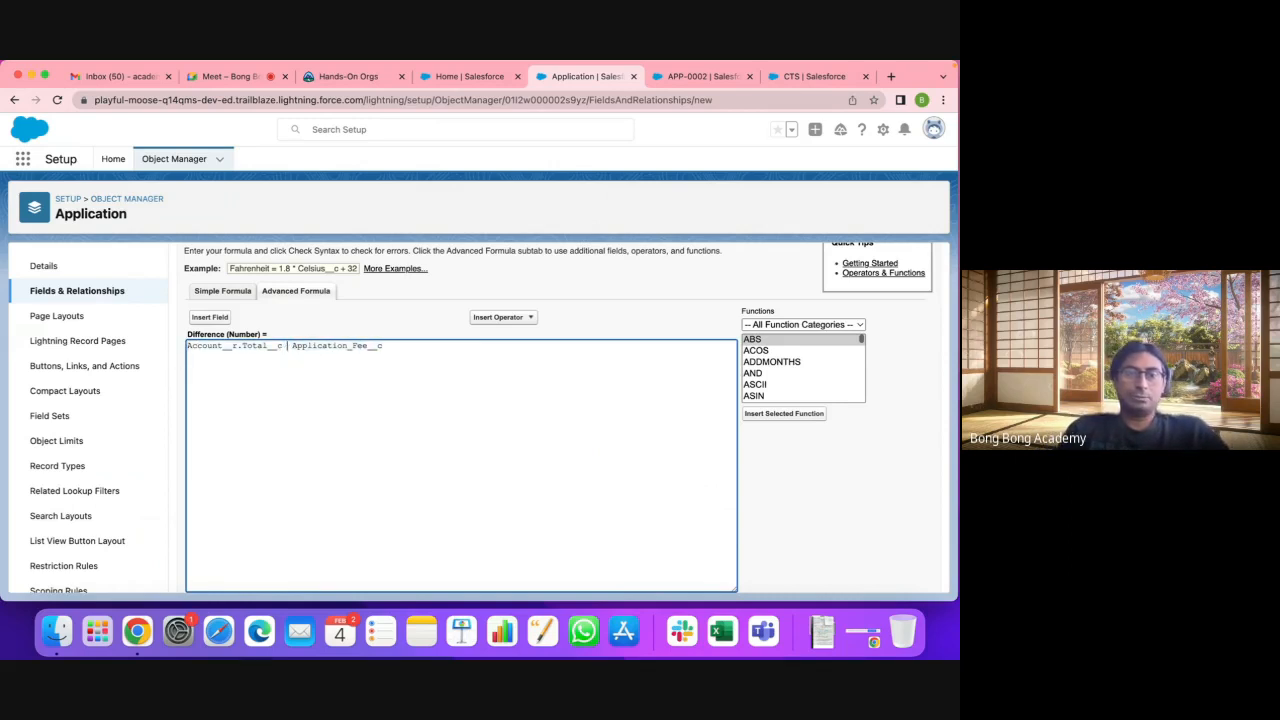
Step: Add the minus operator and save the Difference formula field through security and layout steps
text(-)
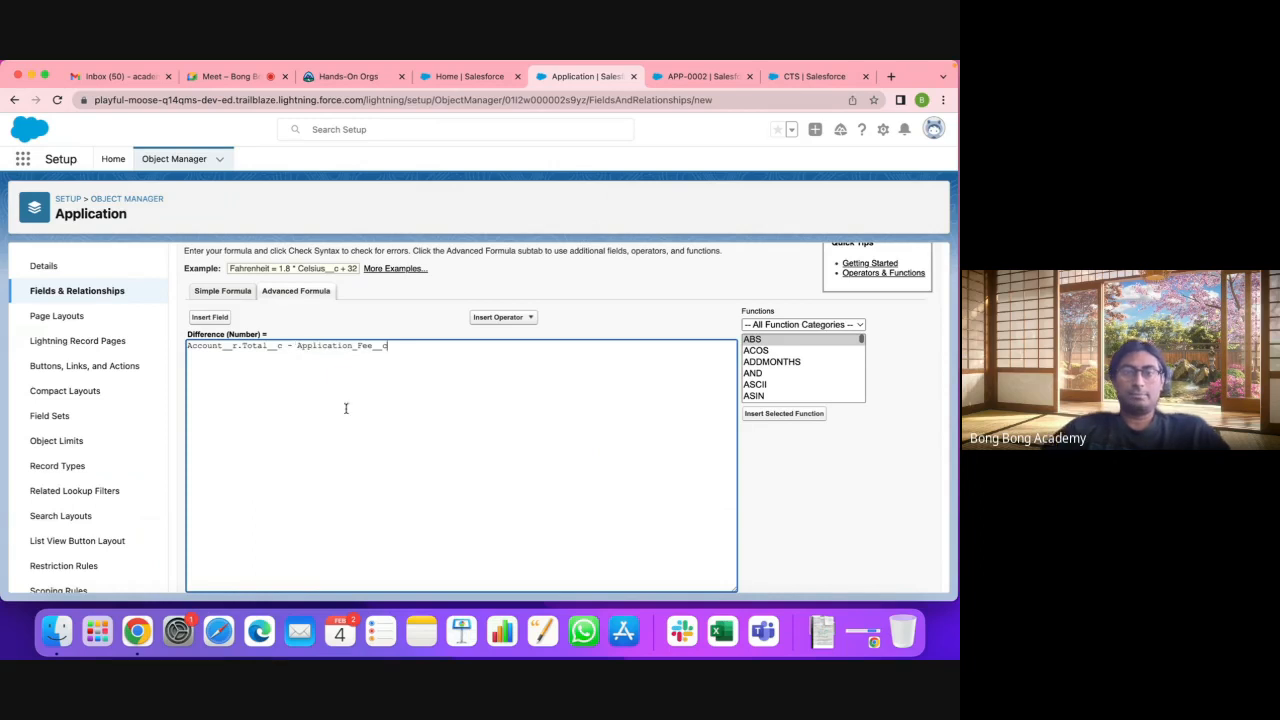
scroll(346, 406, down, 2)
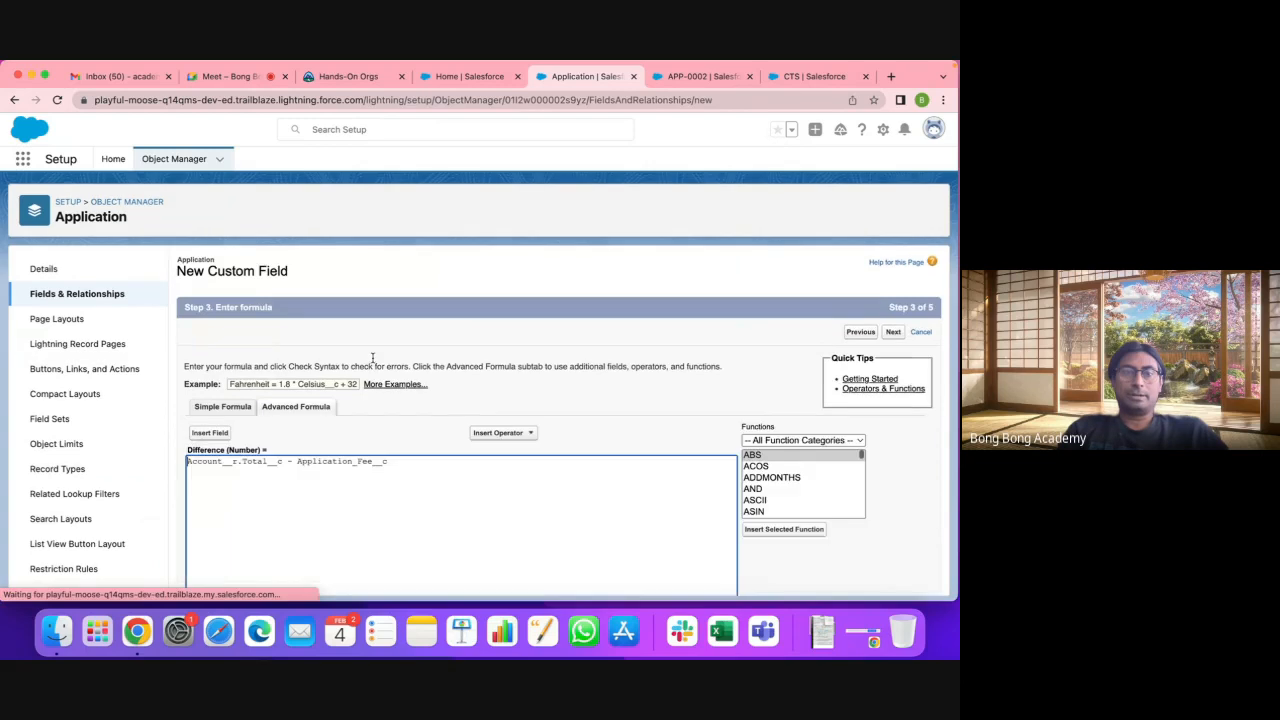
scroll(374, 494, down, 2)
scroll(374, 494, down, 5)
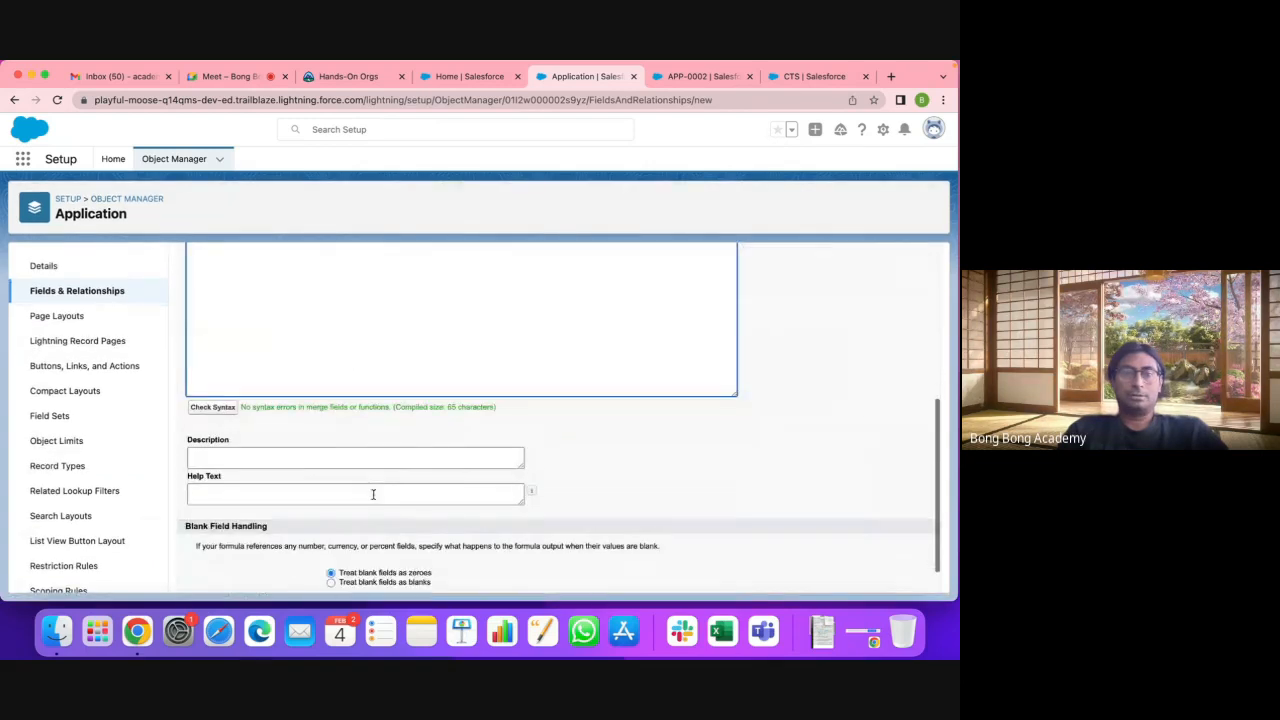
scroll(555, 450, down, 1)
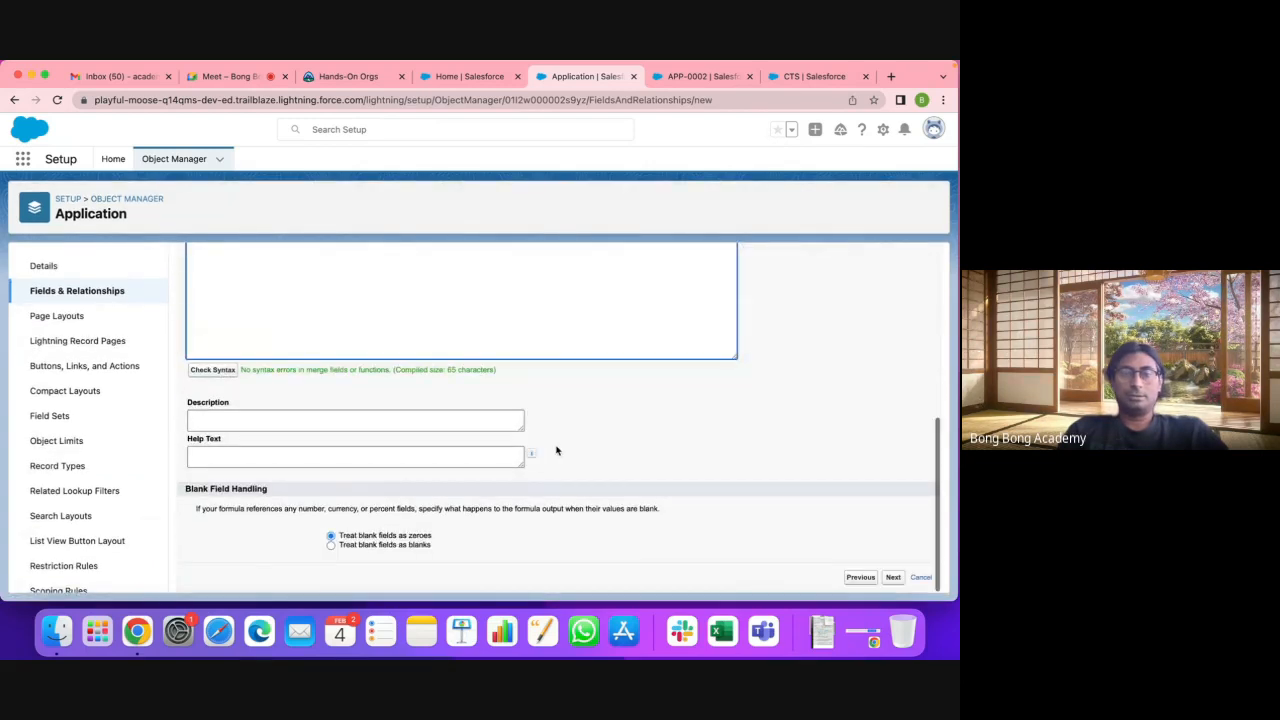
click(893, 577)
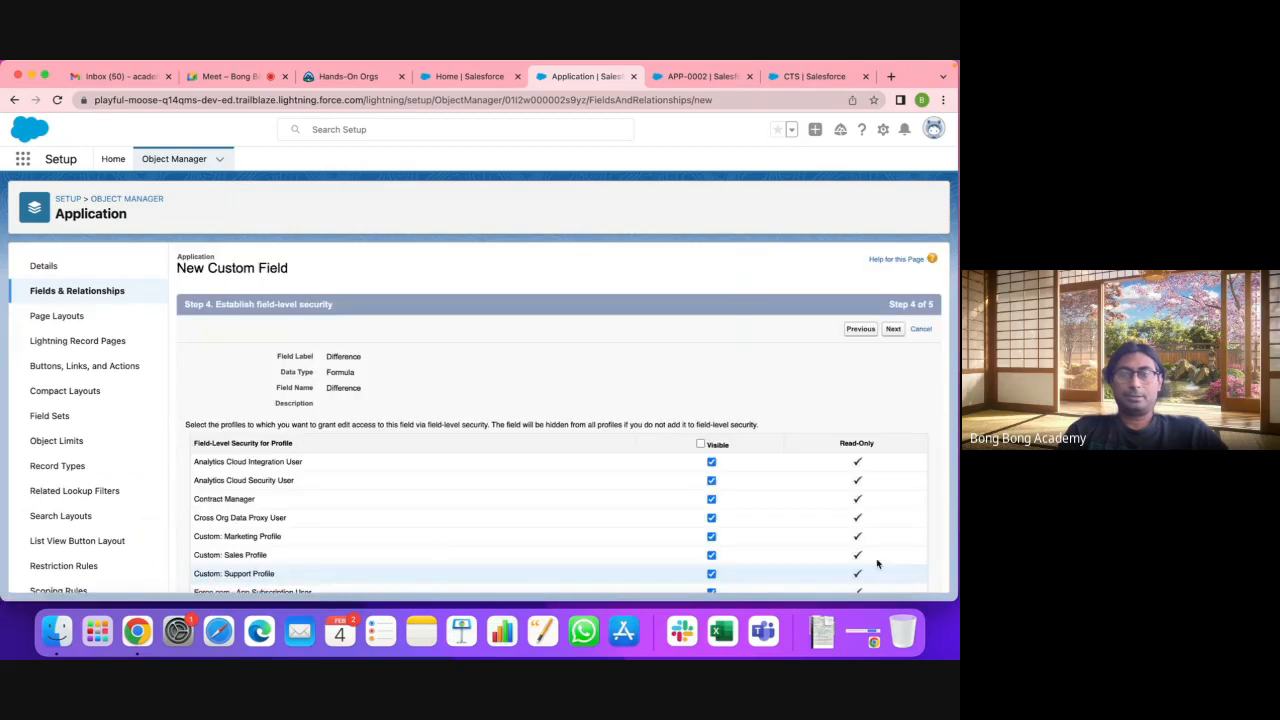
click(894, 332)
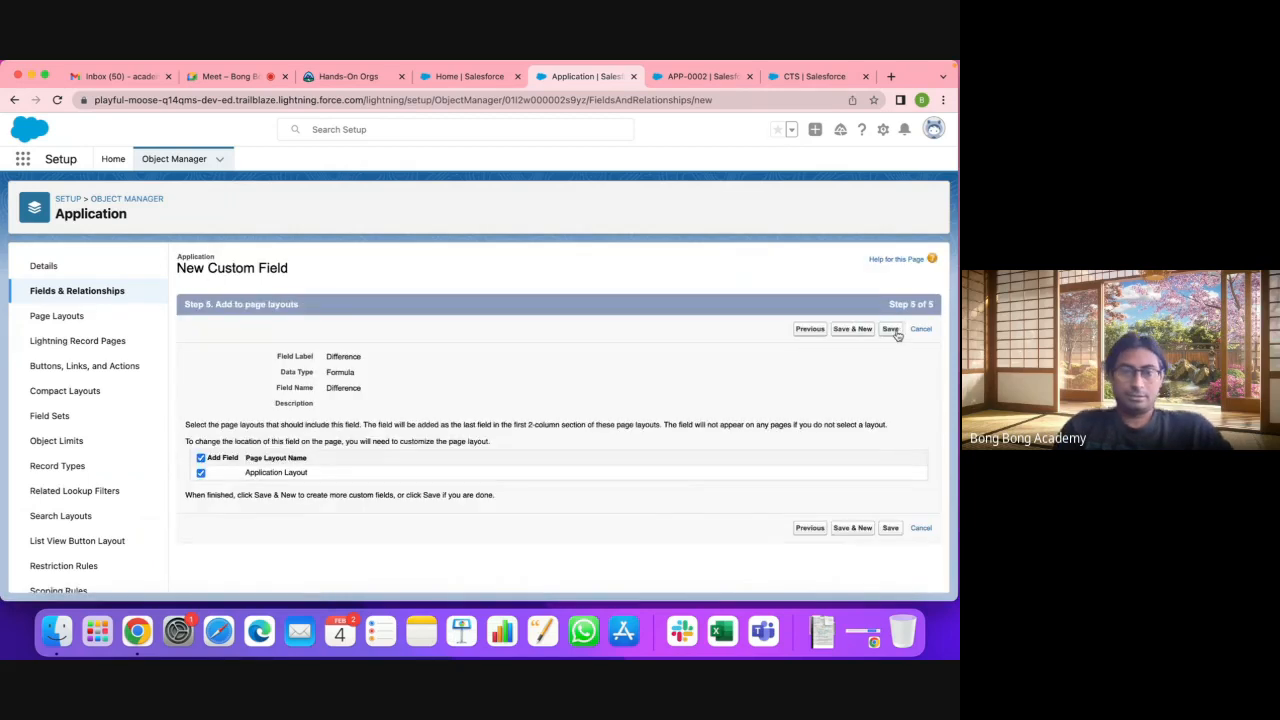
click(892, 331)
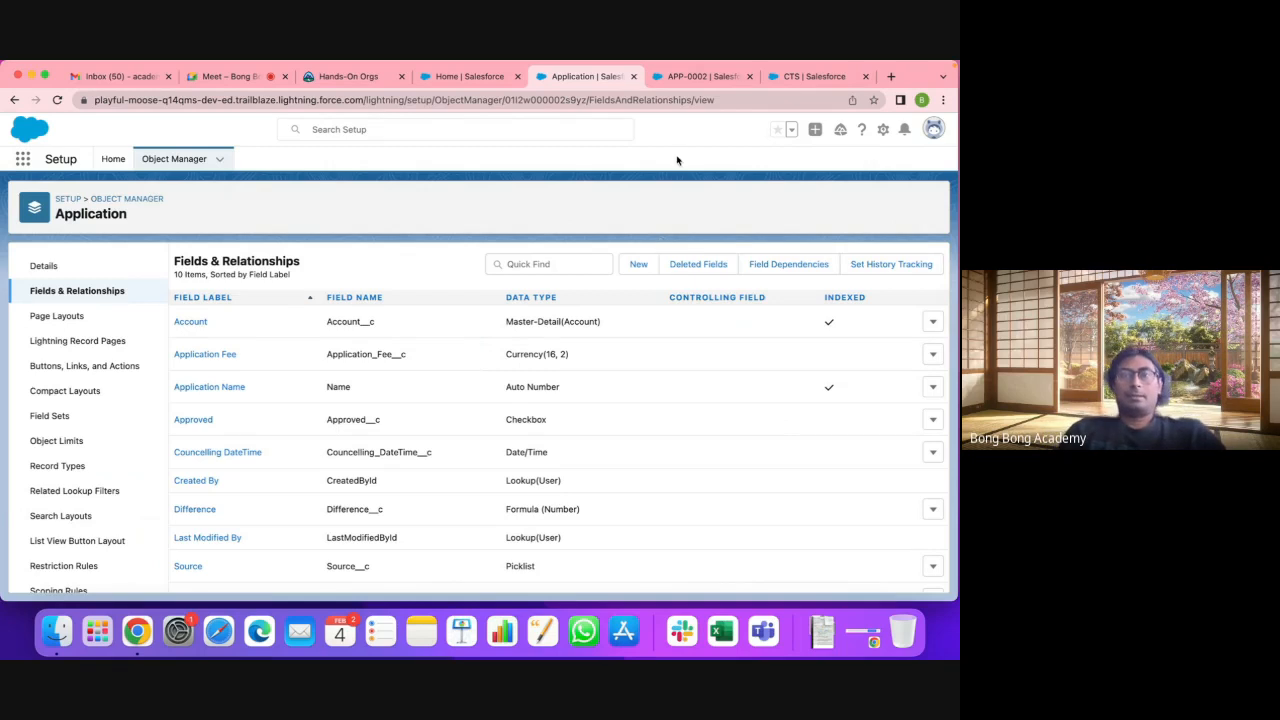
click(700, 76)
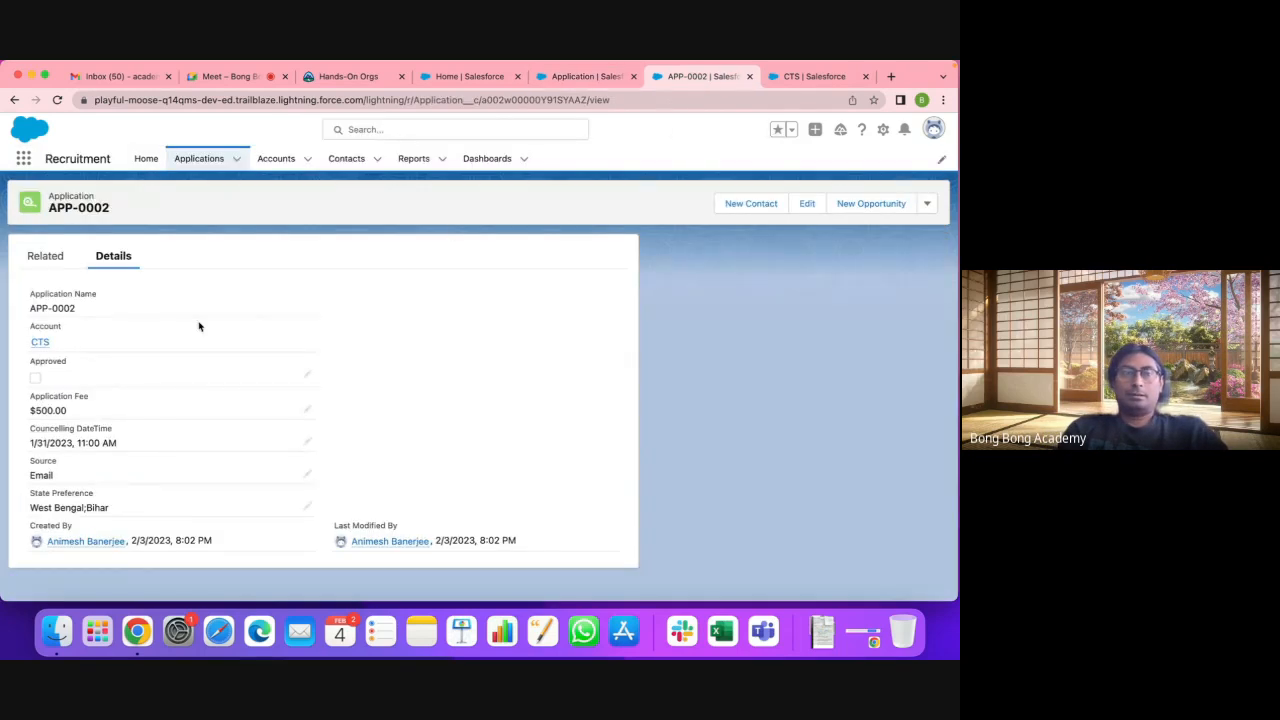
Step: Reload APP-0002 to see its Difference of 1,400.00 beside the $500.00 fee, then open Applications
click(57, 100)
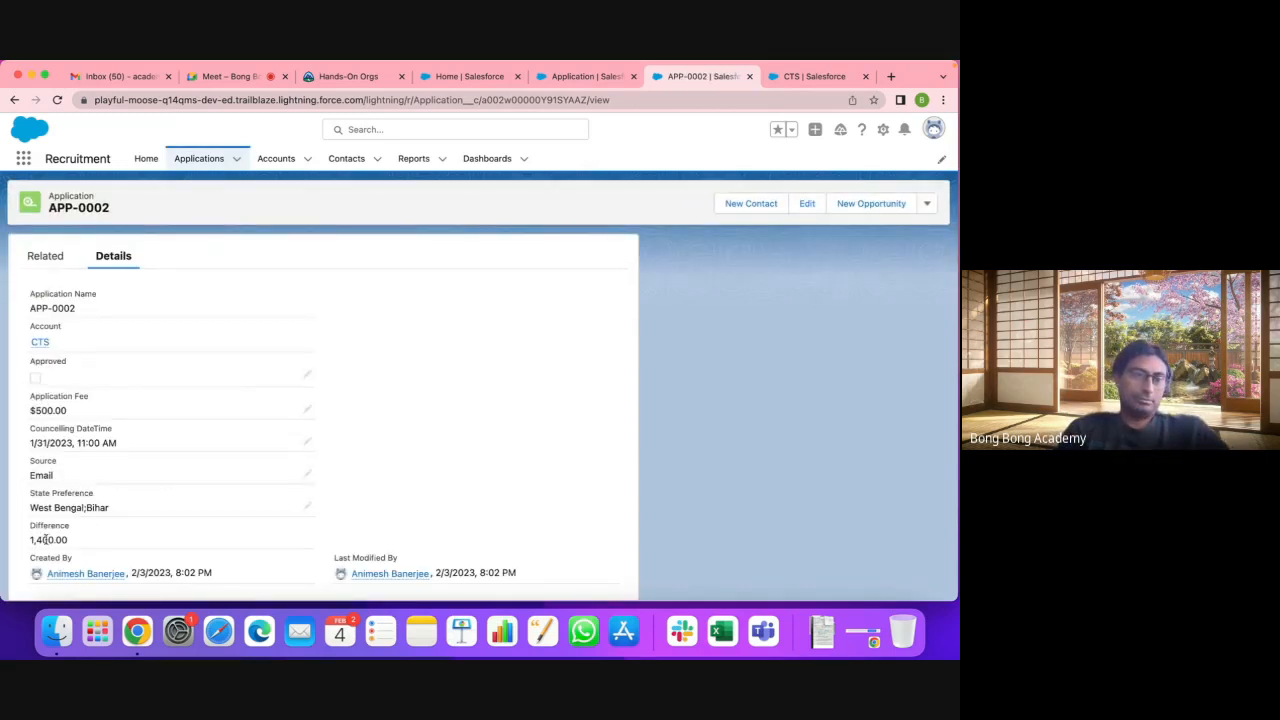
drag(29, 527, 68, 542)
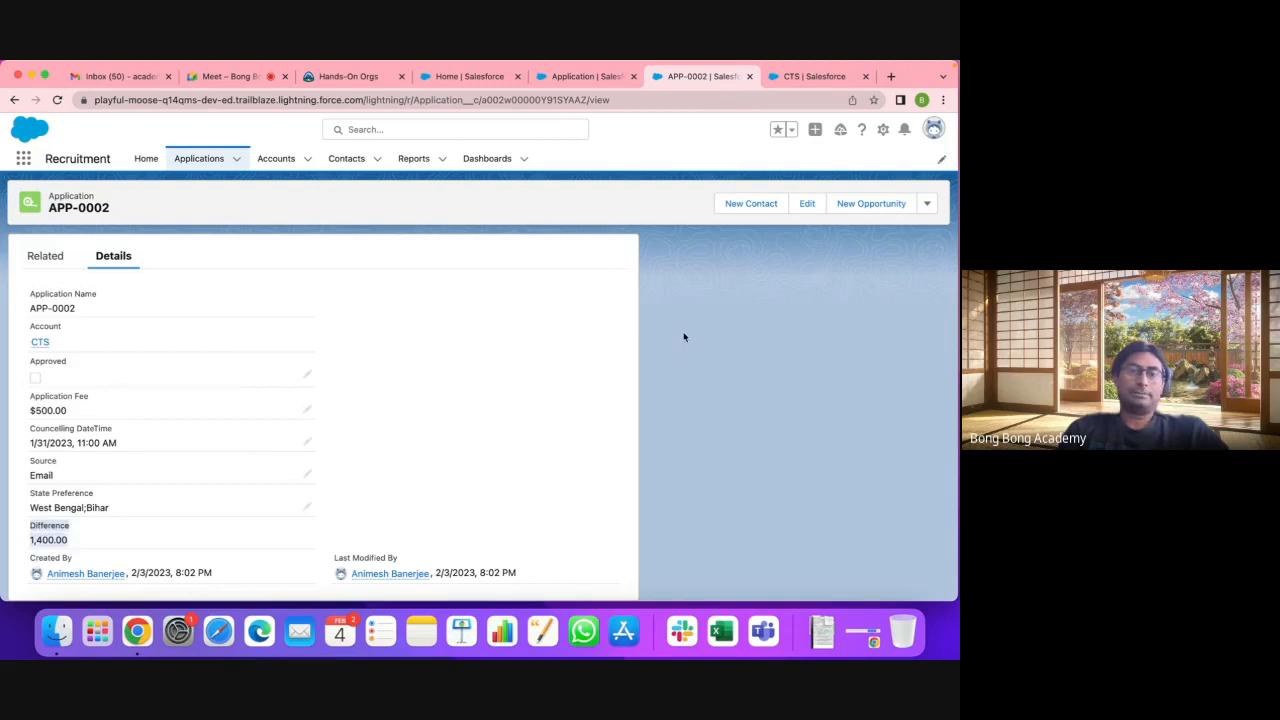
click(529, 337)
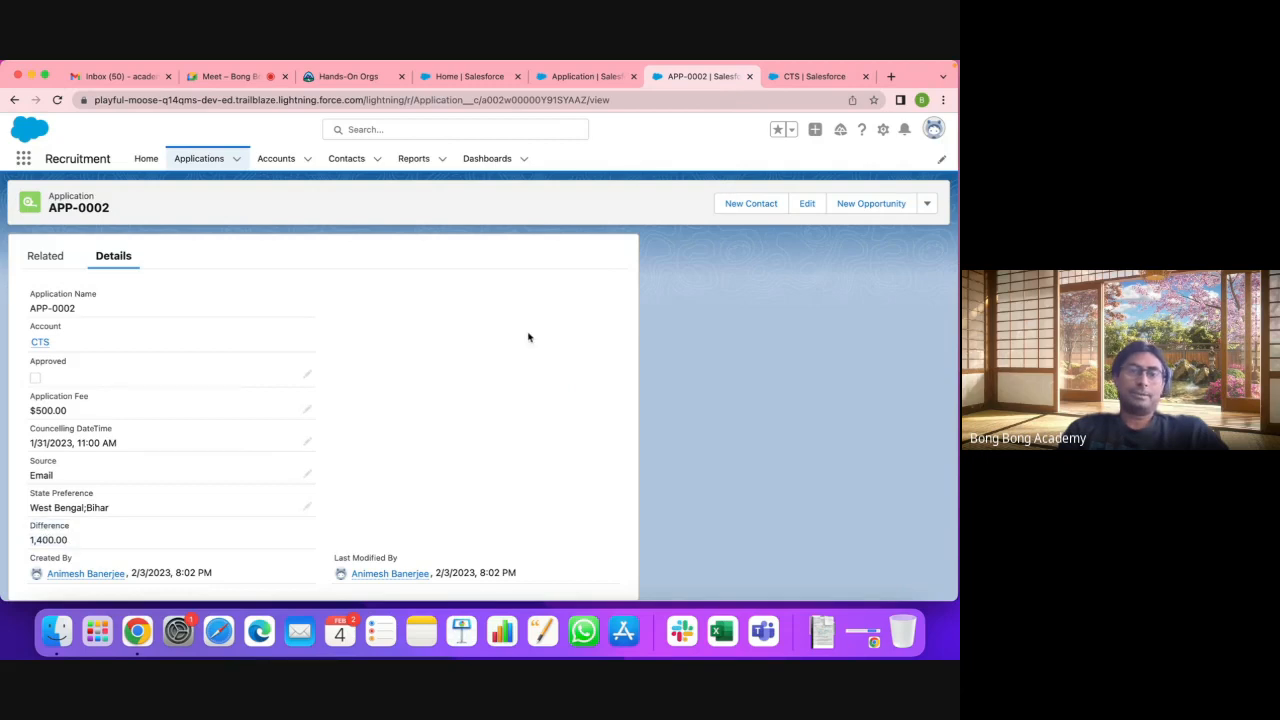
double_click(57, 410)
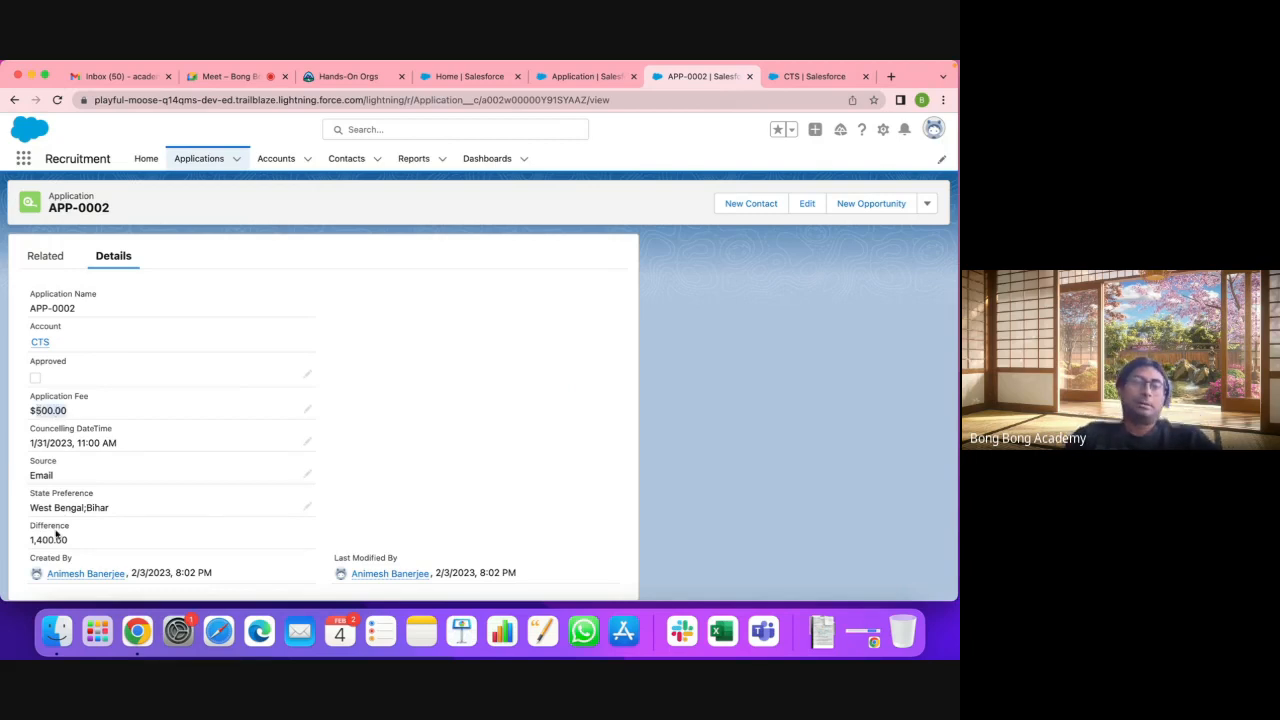
drag(27, 542, 92, 541)
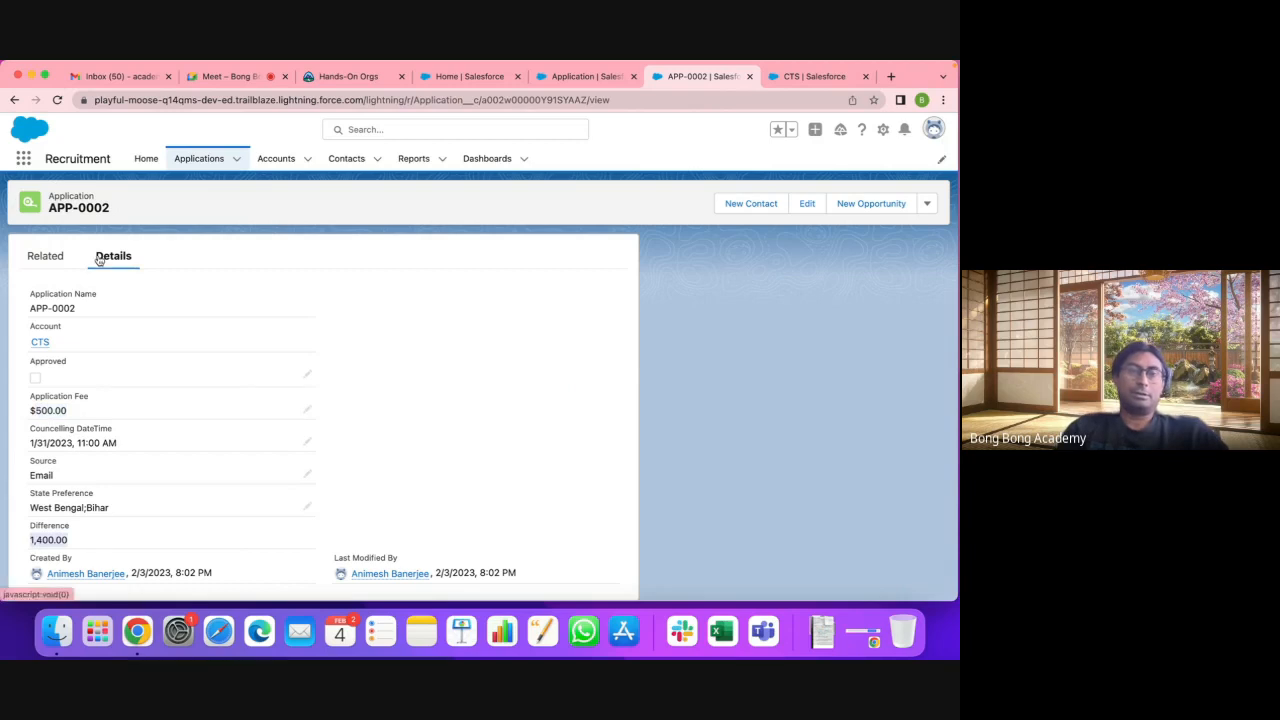
click(199, 159)
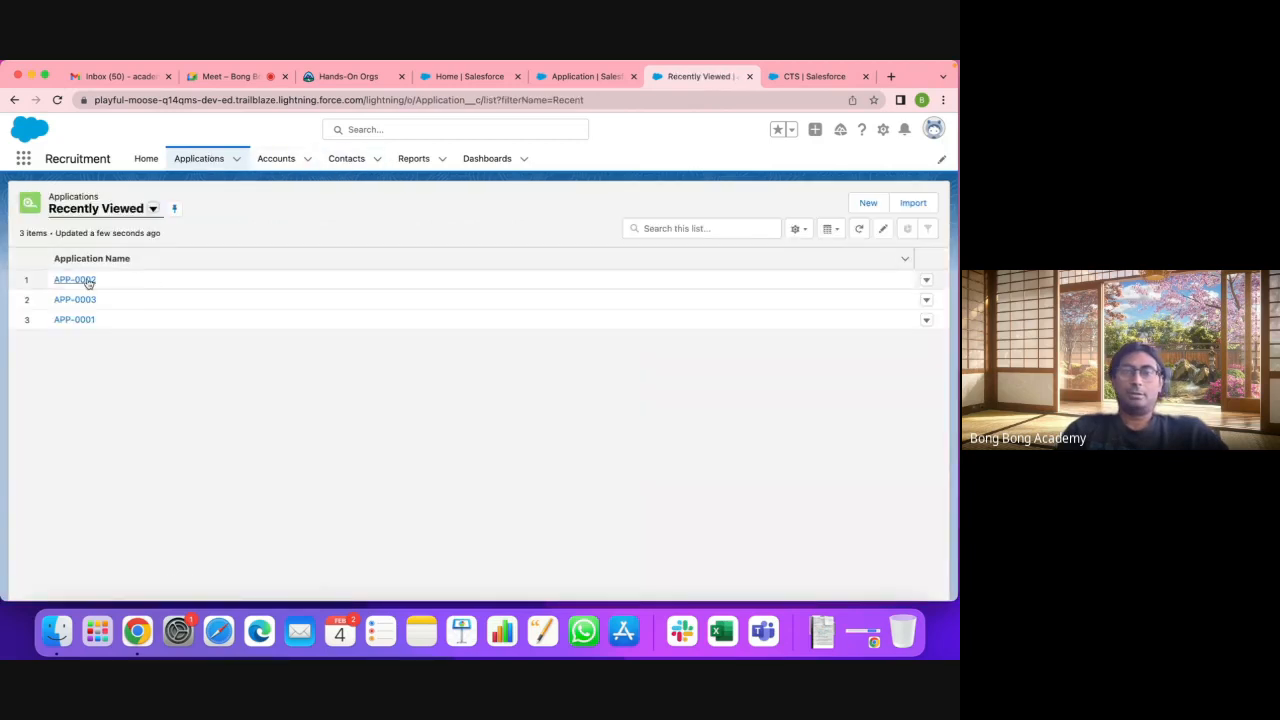
Step: Switch to the All Applications list view and add Application Fee and Difference as visible columns
click(152, 208)
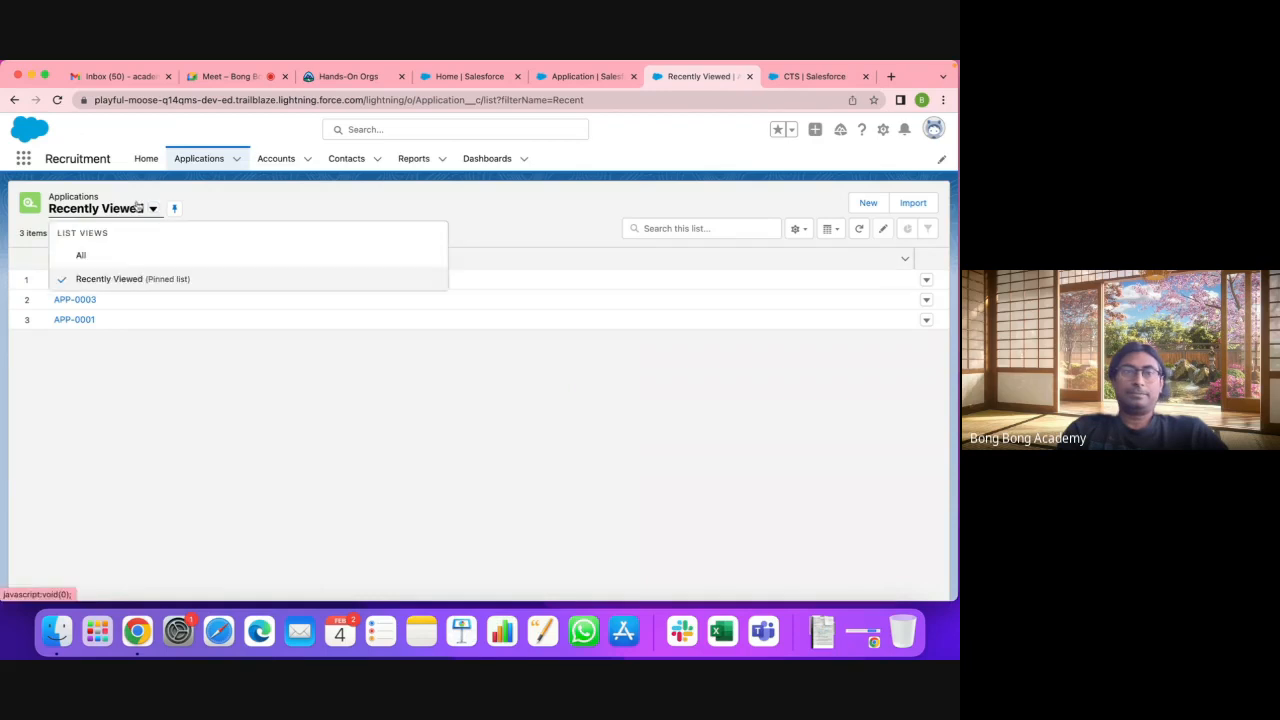
click(82, 254)
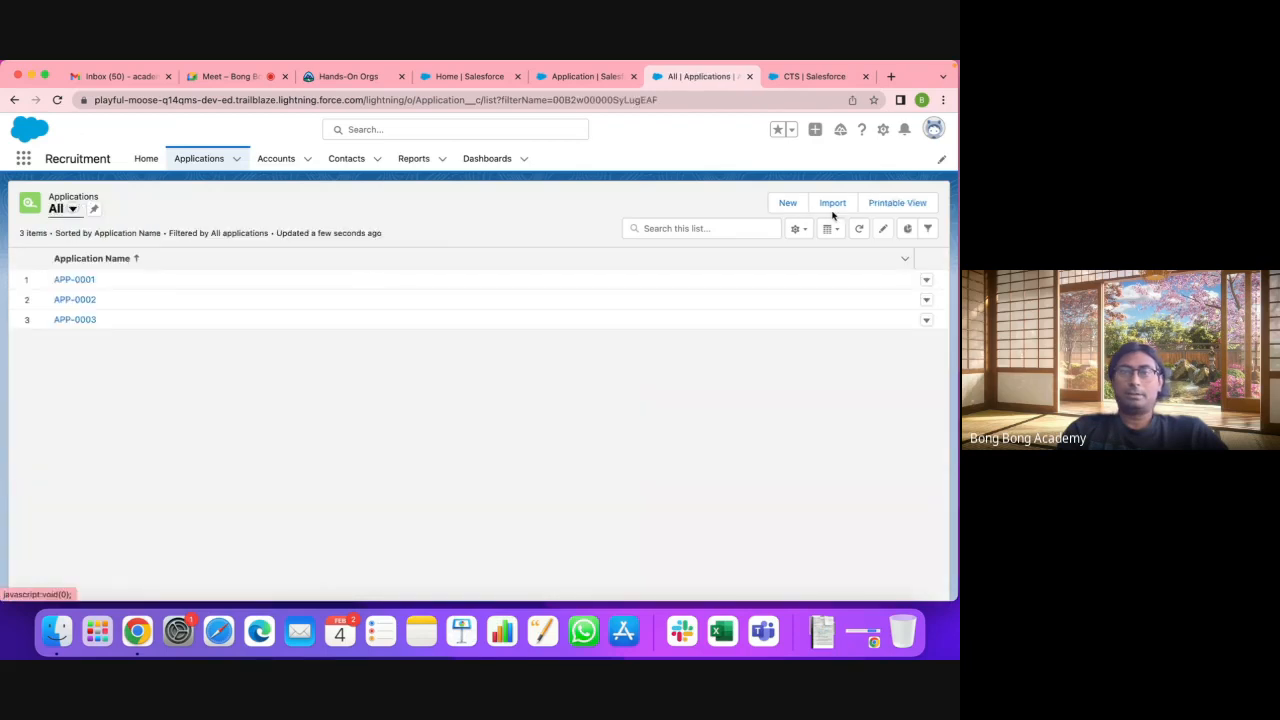
click(800, 229)
click(737, 393)
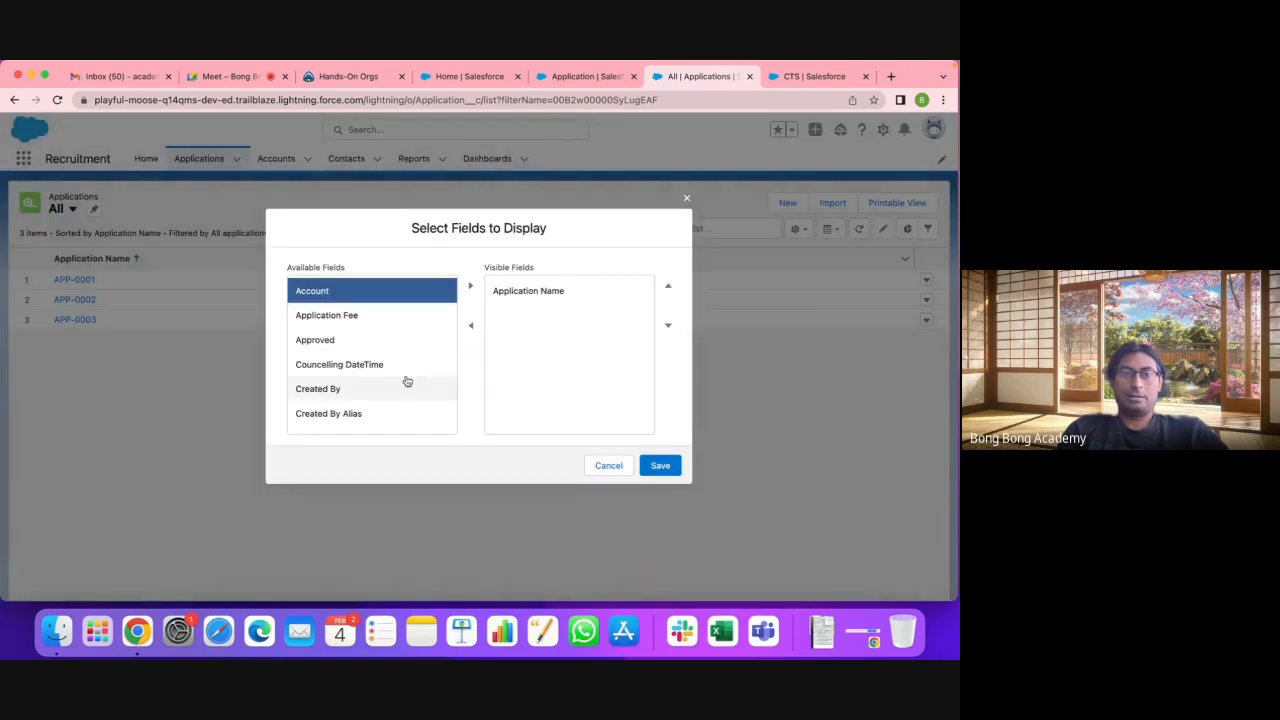
click(395, 318)
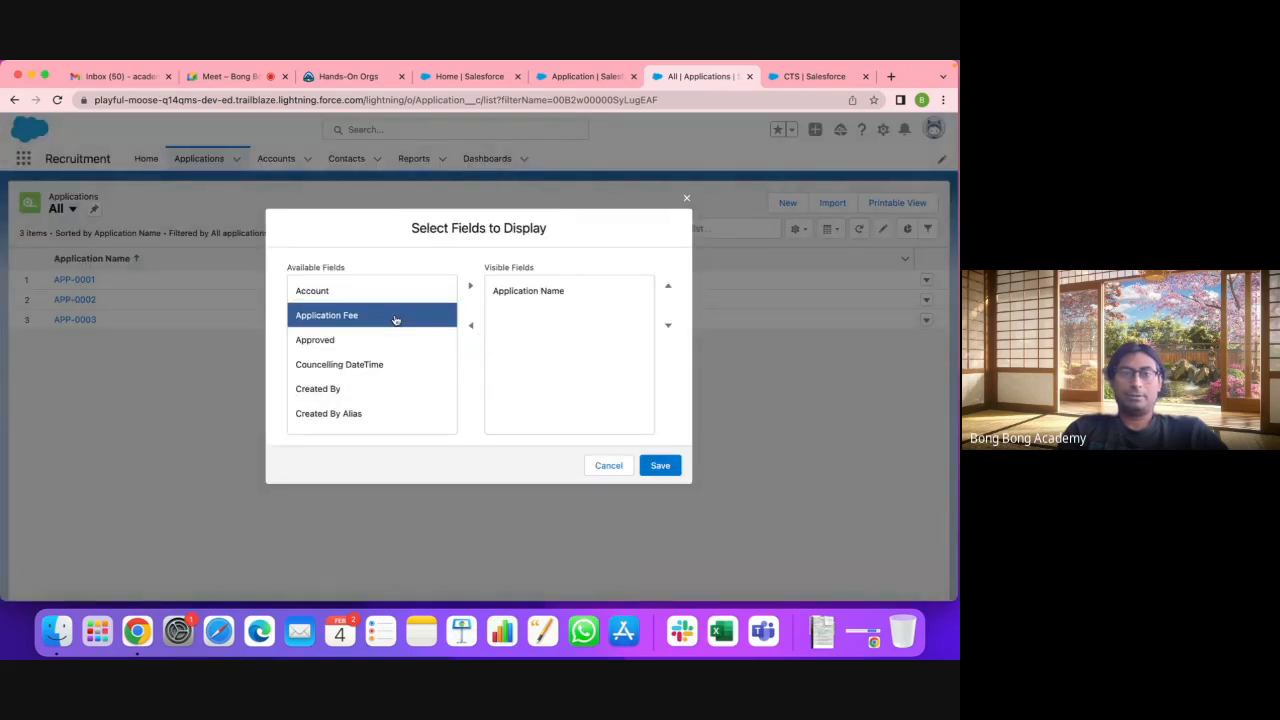
click(470, 286)
scroll(350, 381, down, 2)
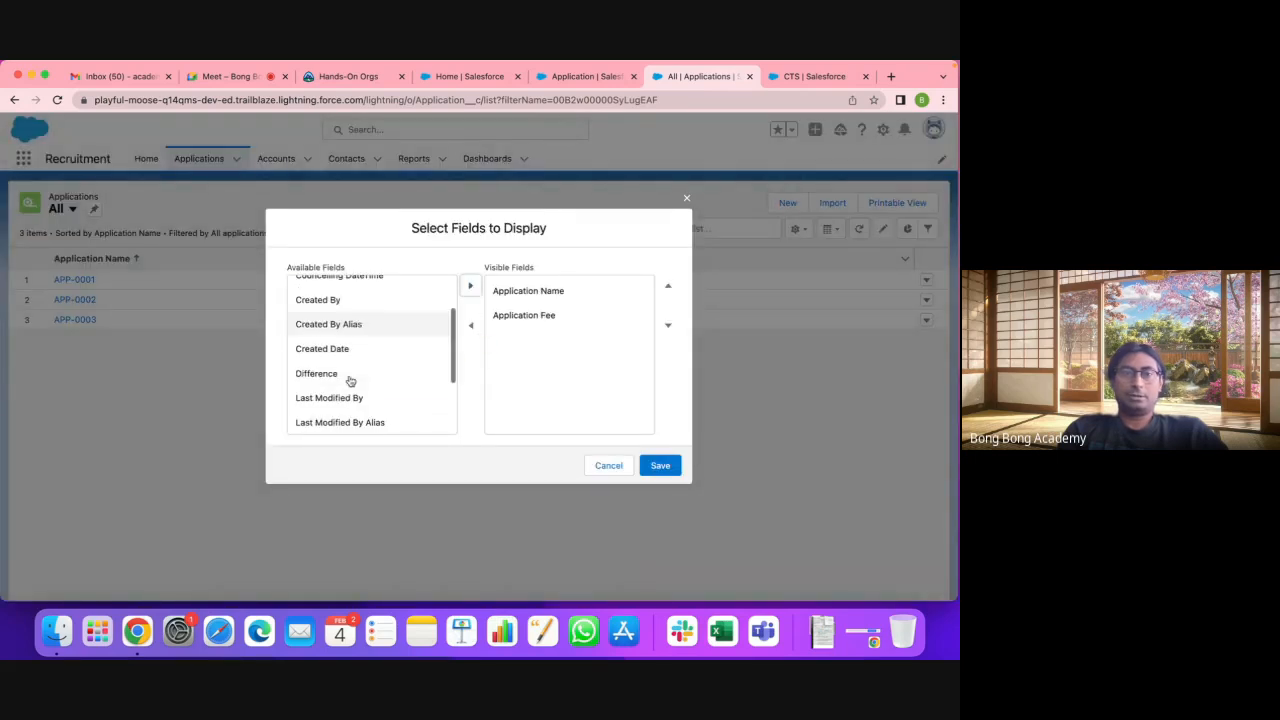
click(346, 375)
click(470, 286)
click(660, 465)
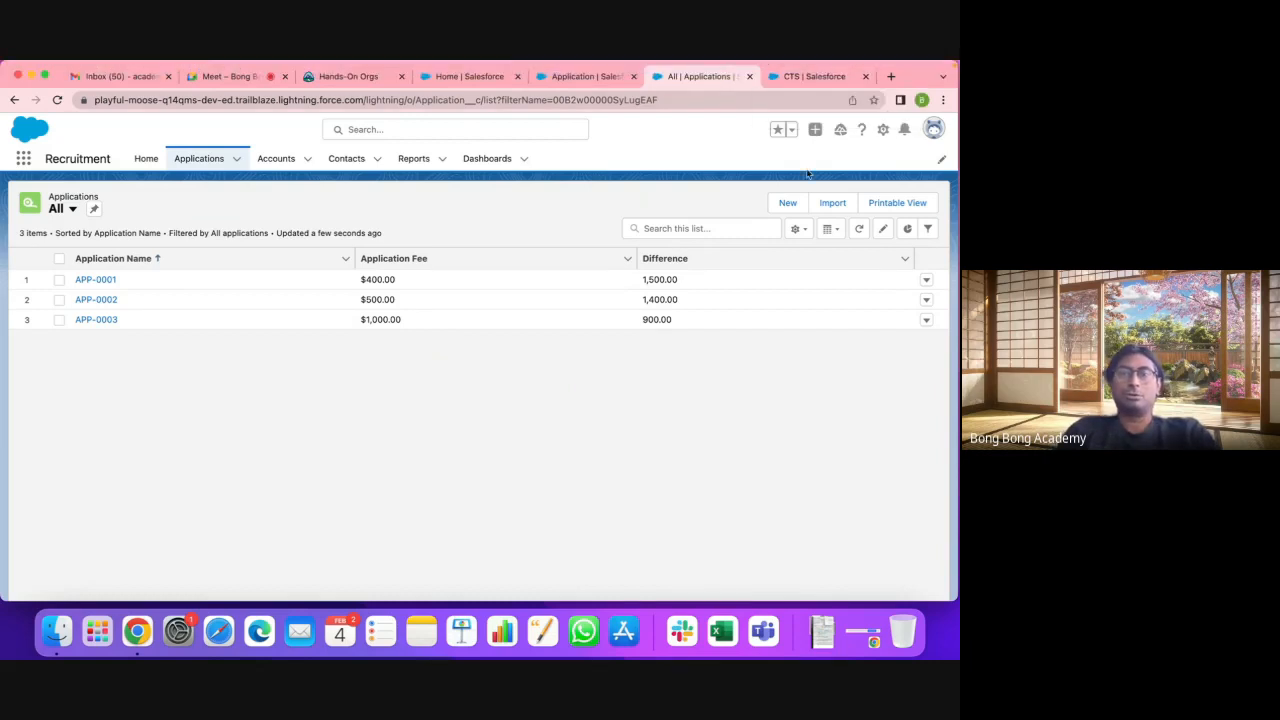
Step: Start a new Formula custom field on the Application object
click(598, 77)
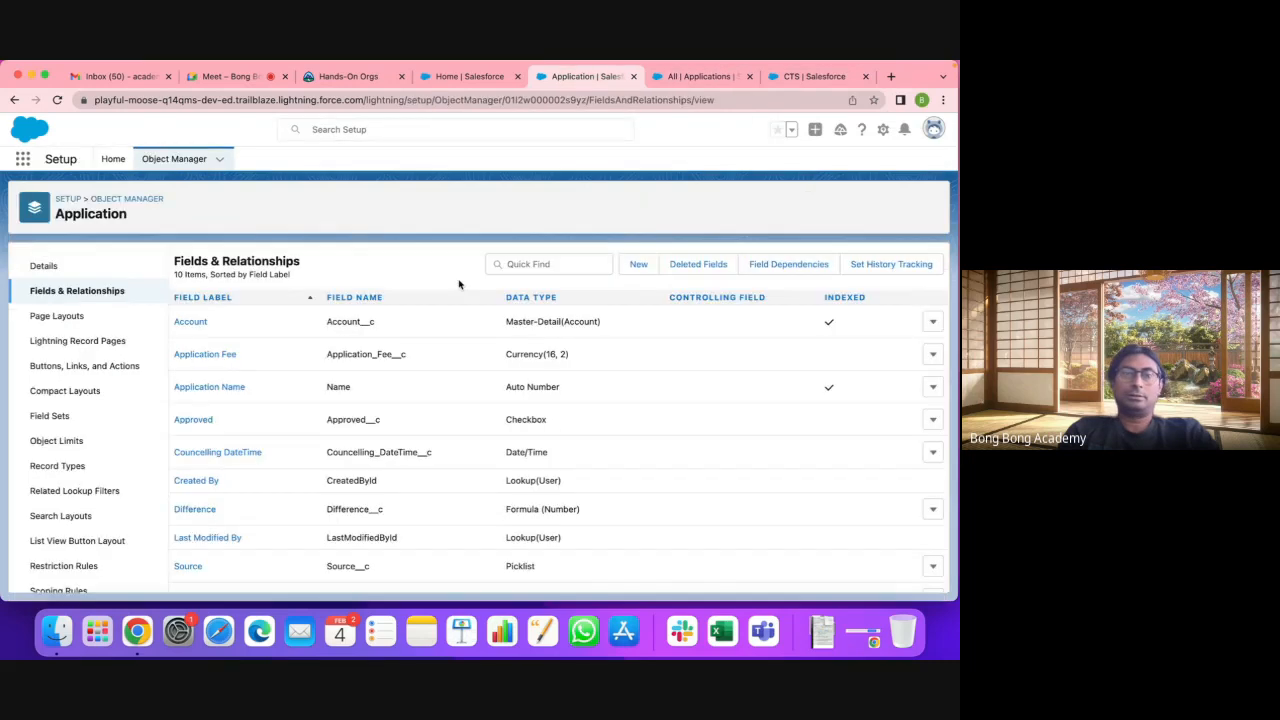
click(637, 265)
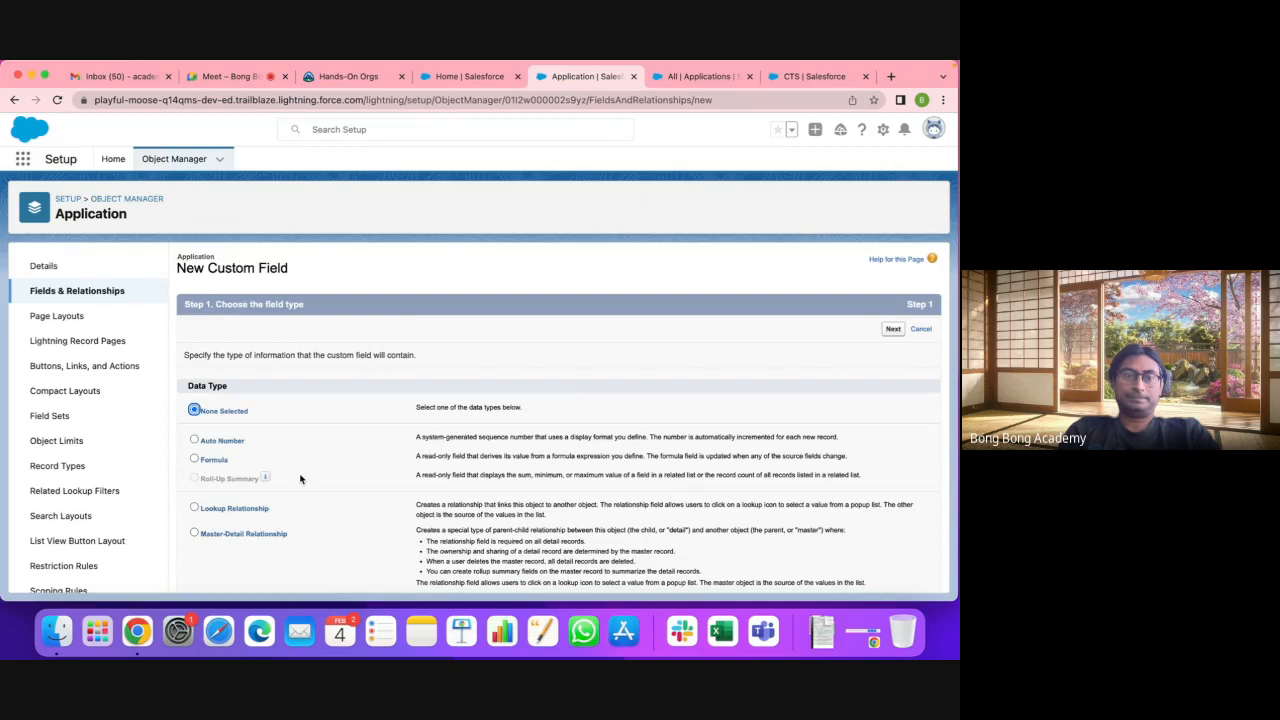
click(195, 459)
click(893, 329)
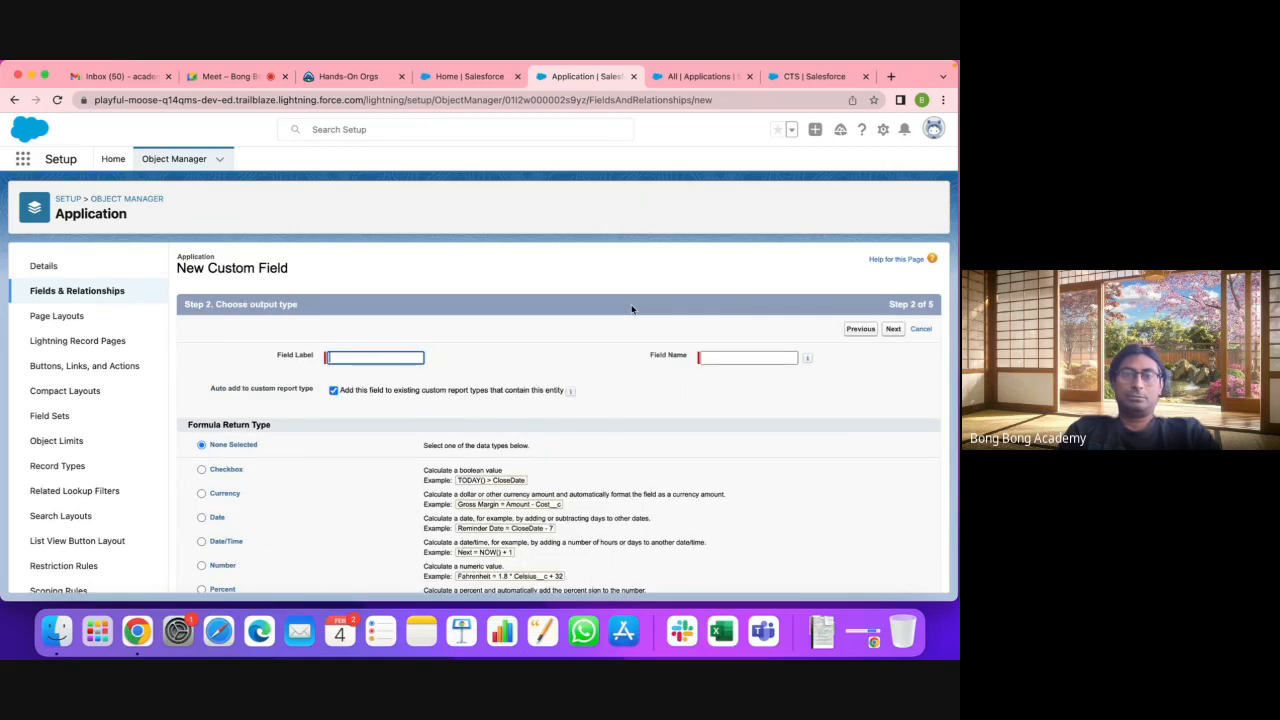
Step: Try the Checkbox, Currency, Date, Date/Time and Percent return types, ending on Text
click(226, 469)
scroll(248, 428, down, 3)
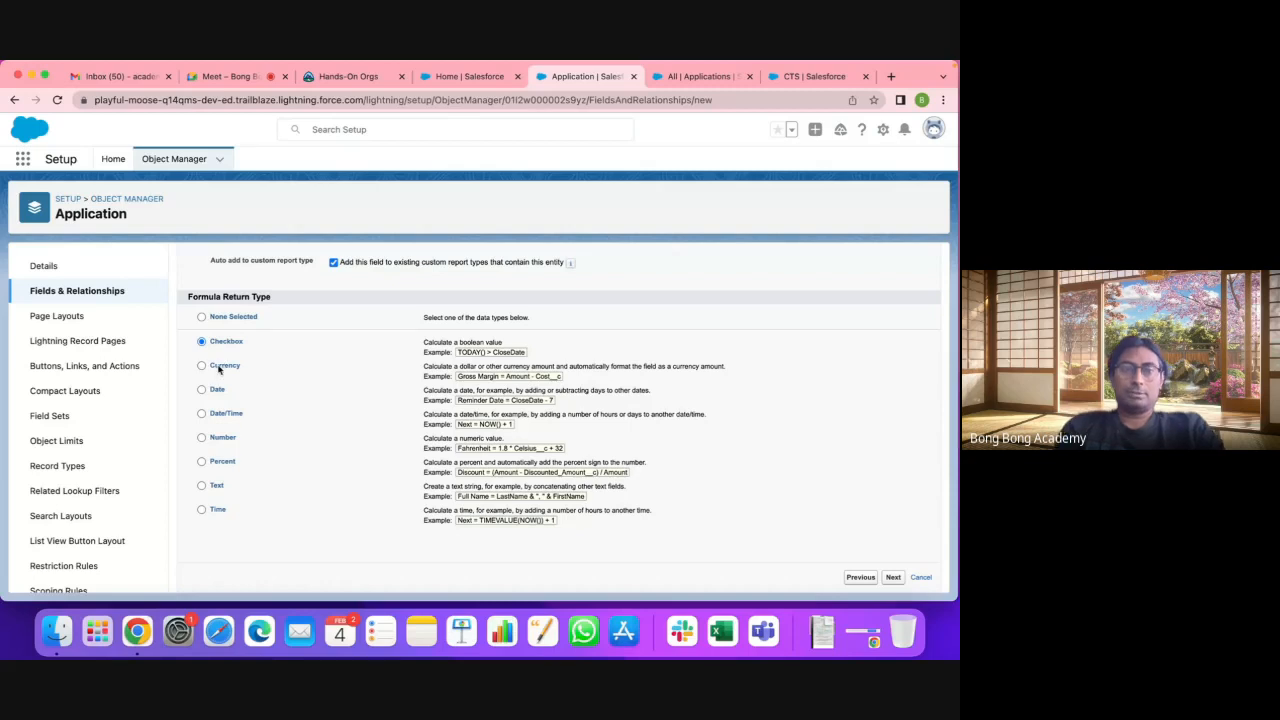
click(220, 369)
click(218, 391)
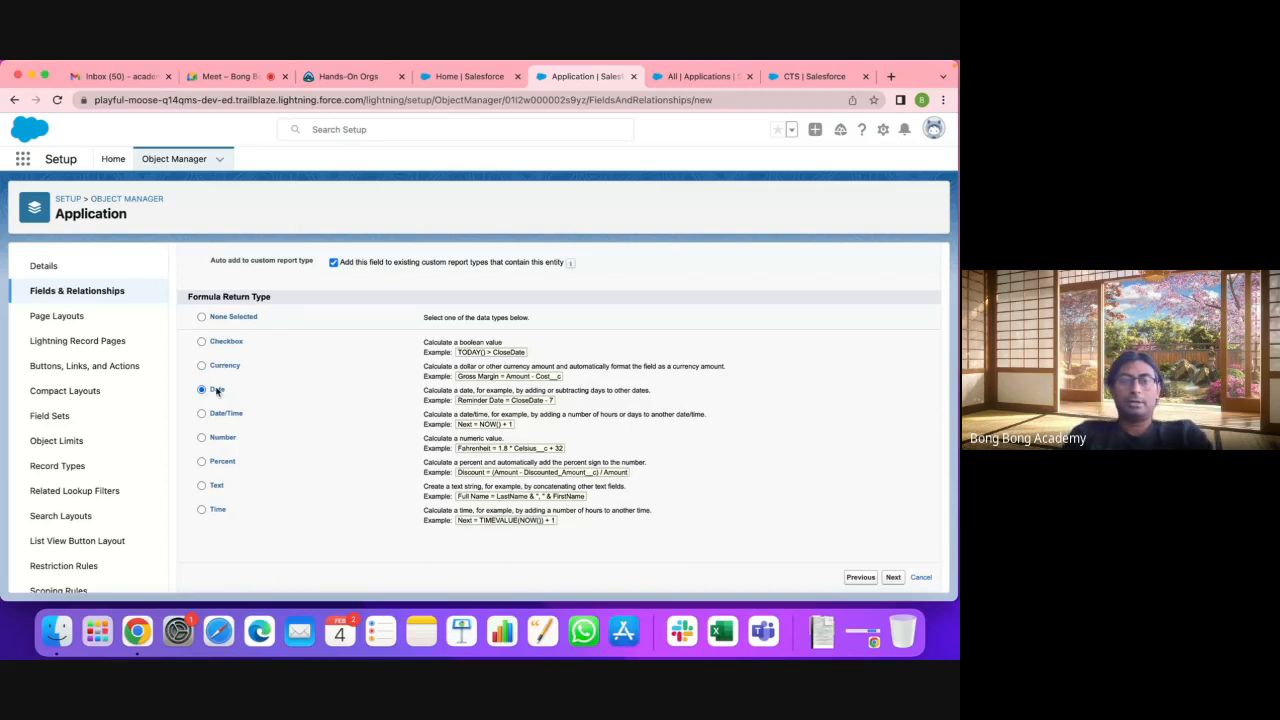
click(220, 418)
click(218, 461)
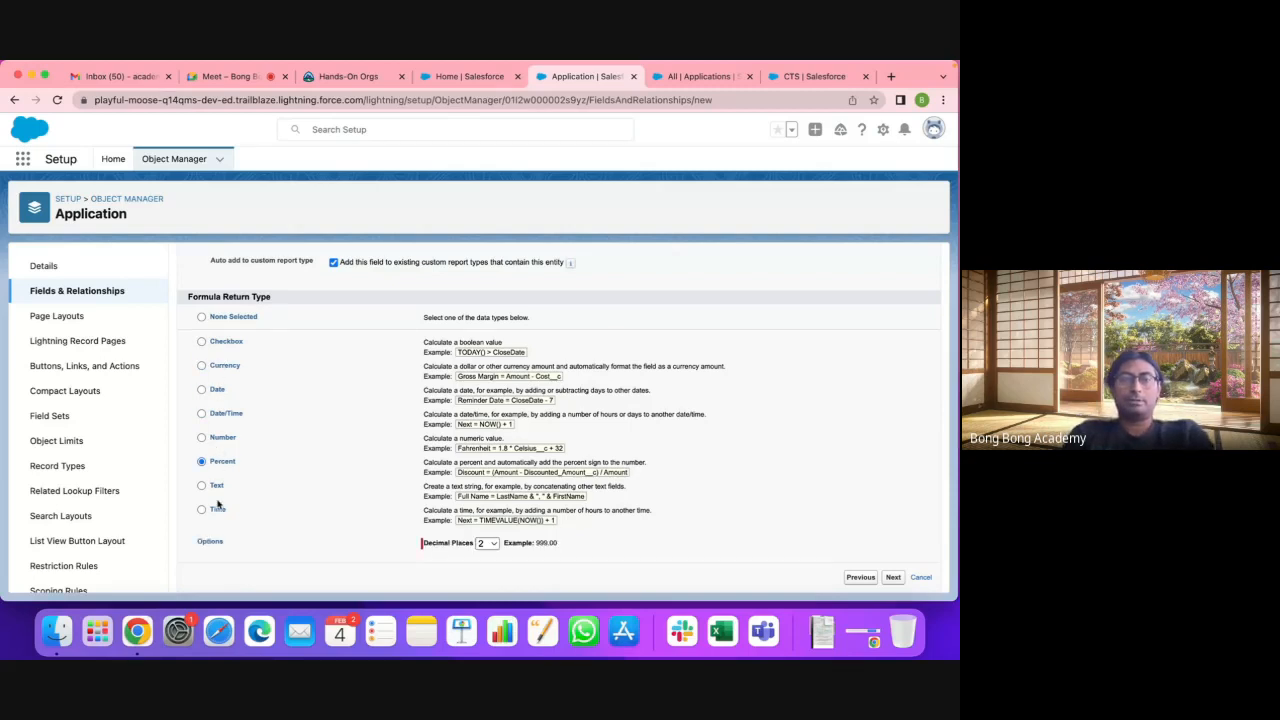
click(213, 485)
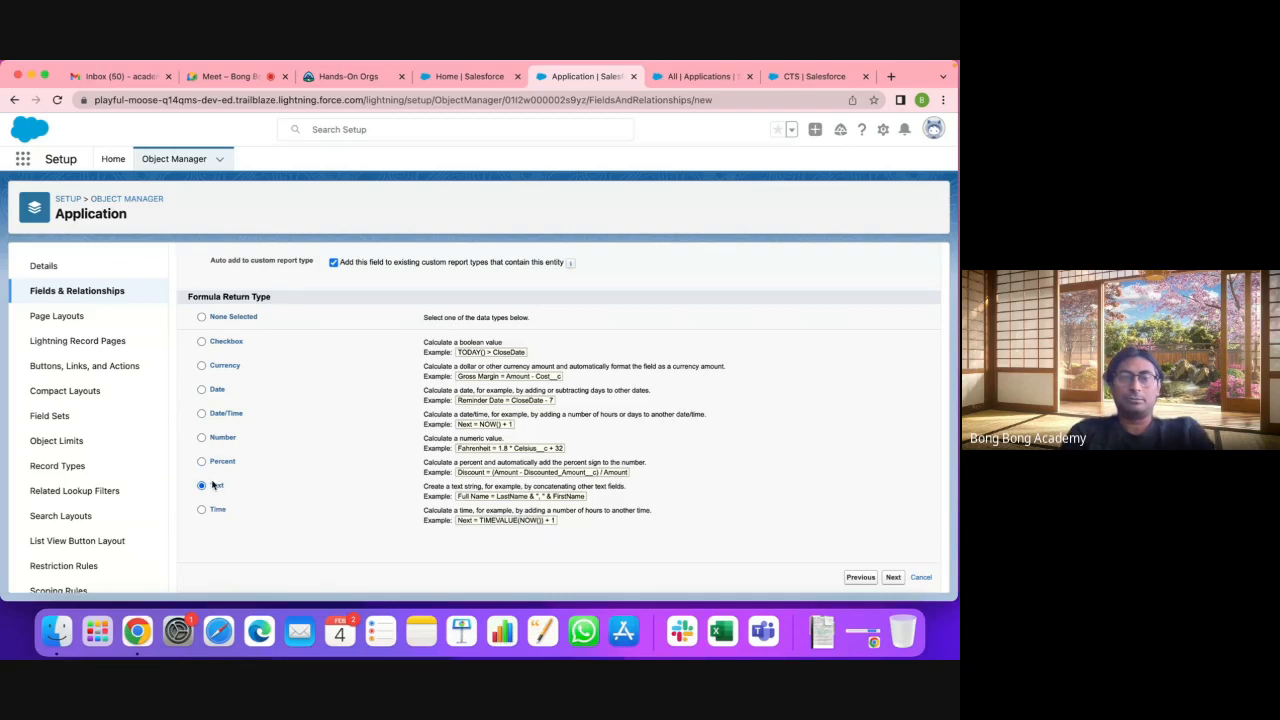
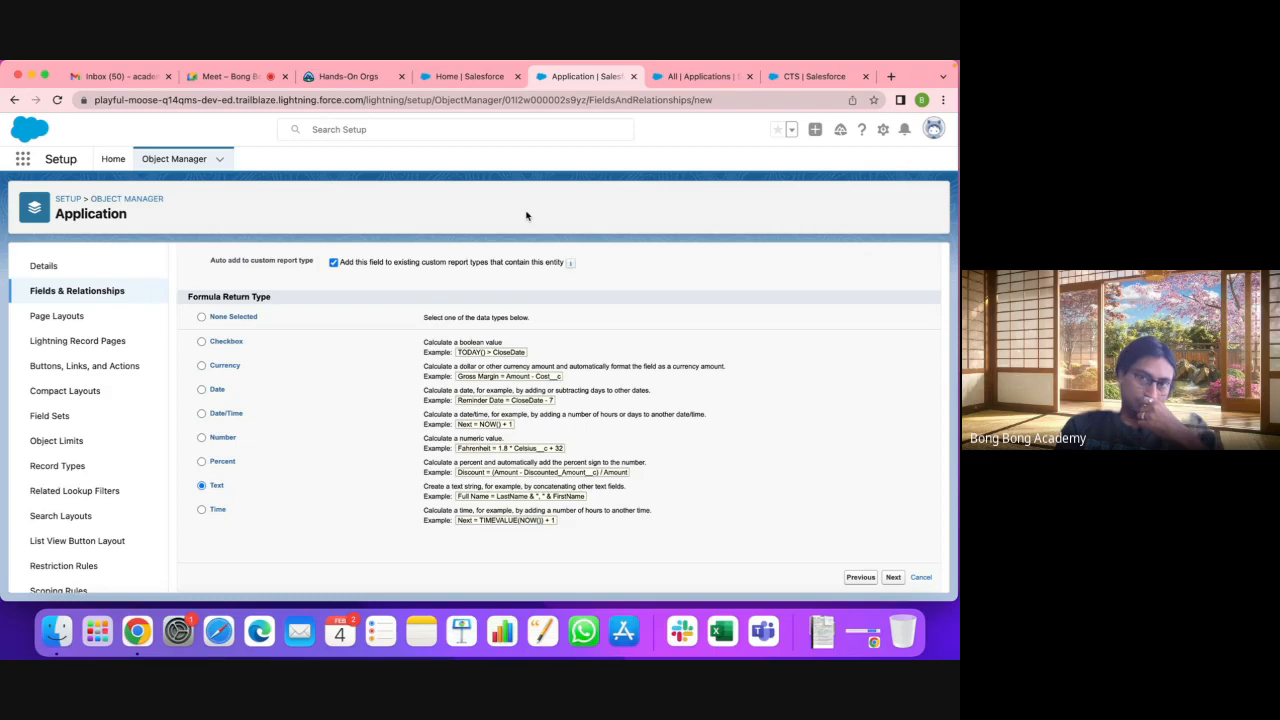
Step: Return to the All Applications list showing APP-0001 to APP-0003 with fees and differences
click(700, 77)
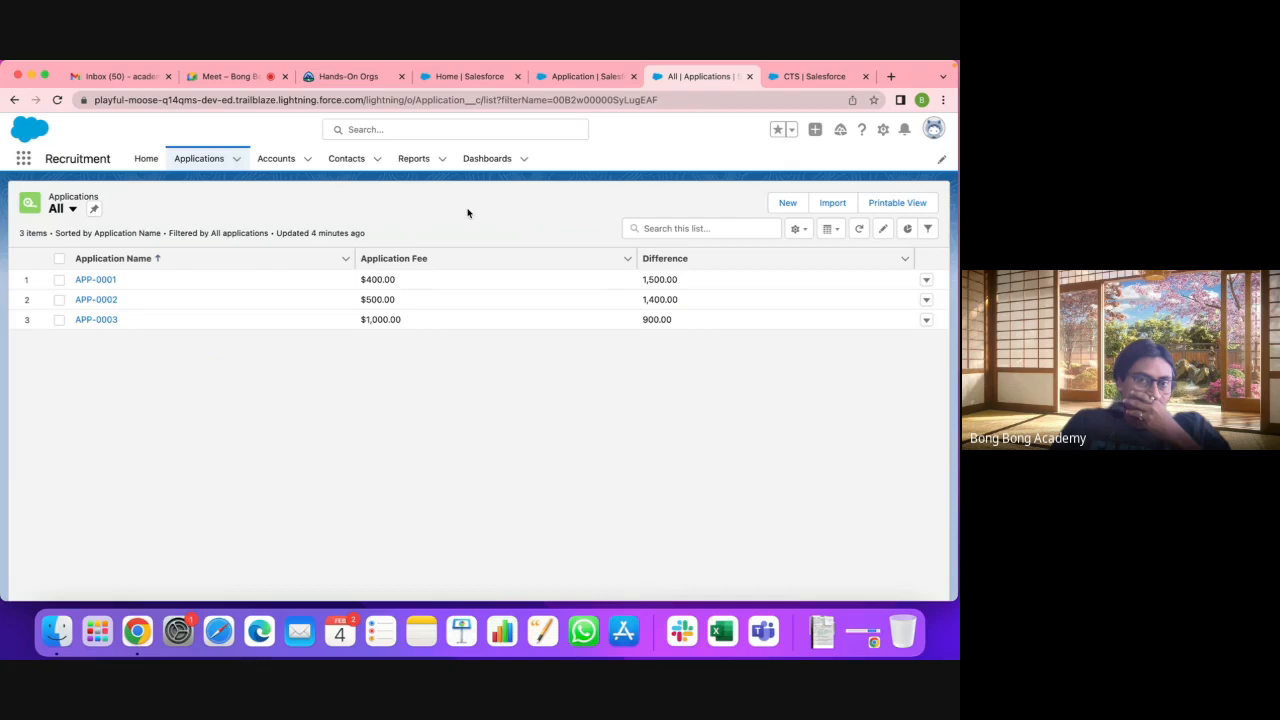
Step: Open the Accounts Recently Viewed list showing CTS and TCS
click(276, 152)
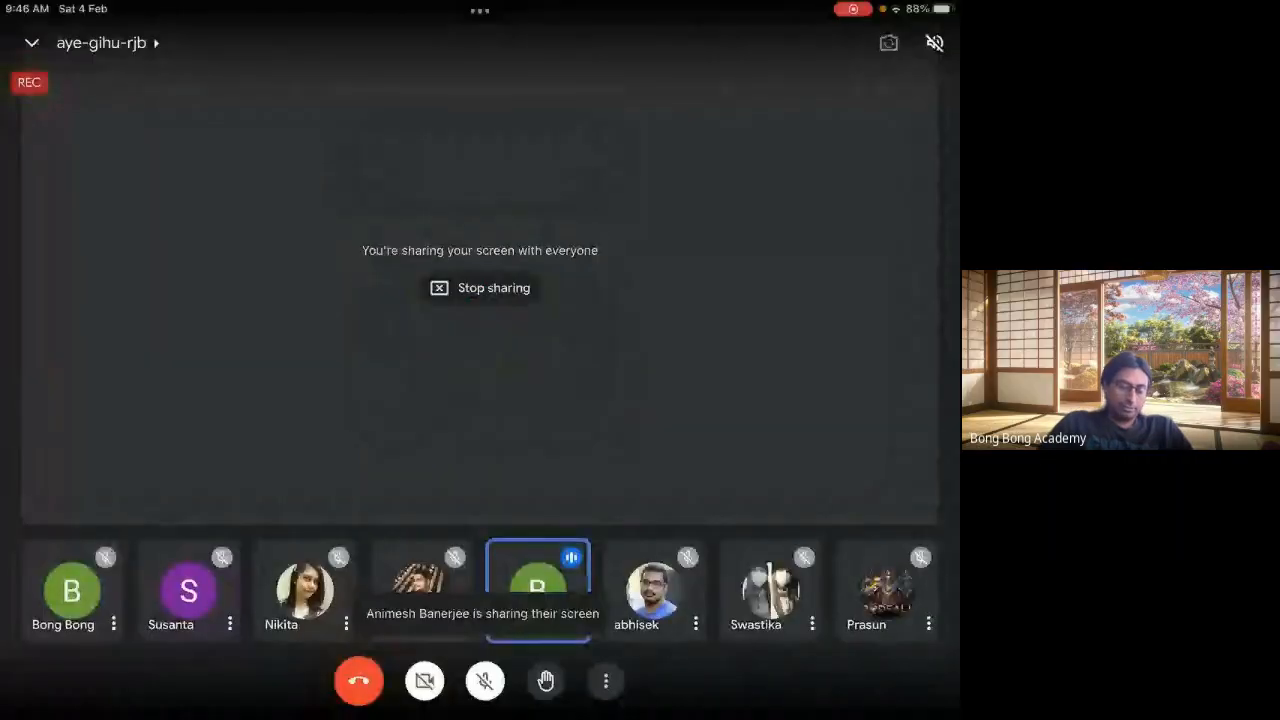
Step: Shrink the Meet call to the home screen and open Jamboard on frame 4 of 4
key(super+h)
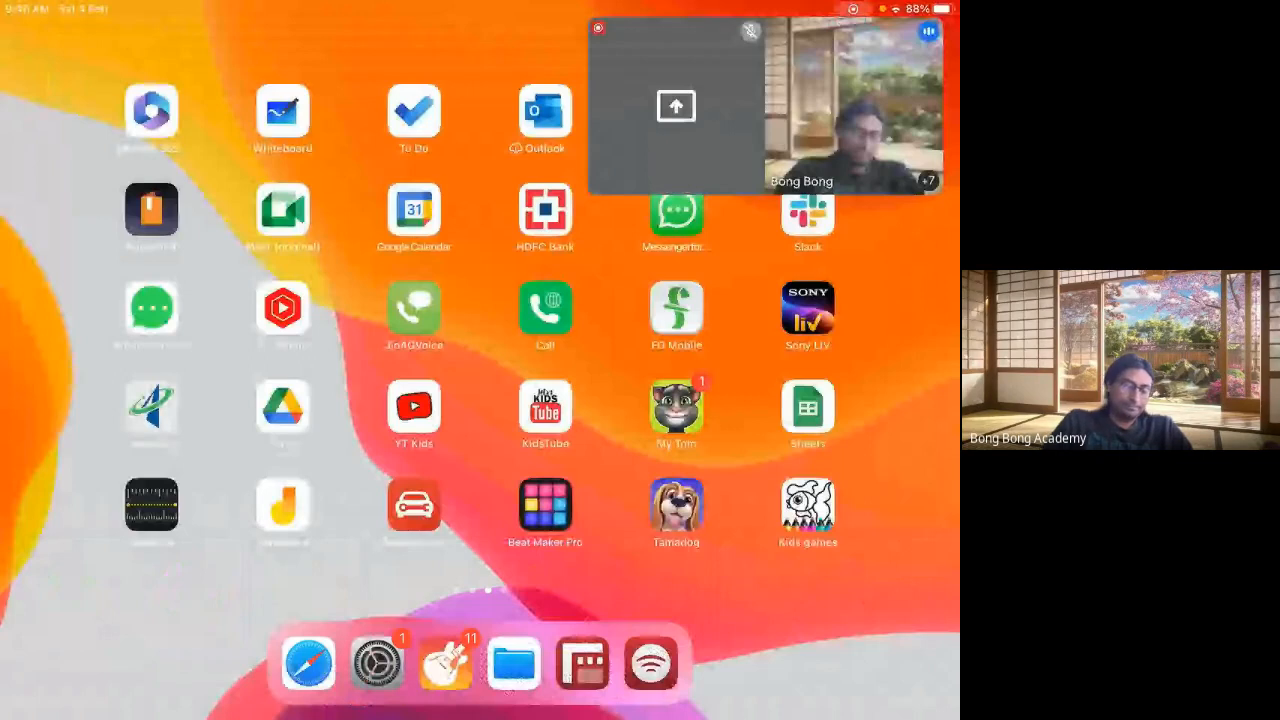
click(283, 505)
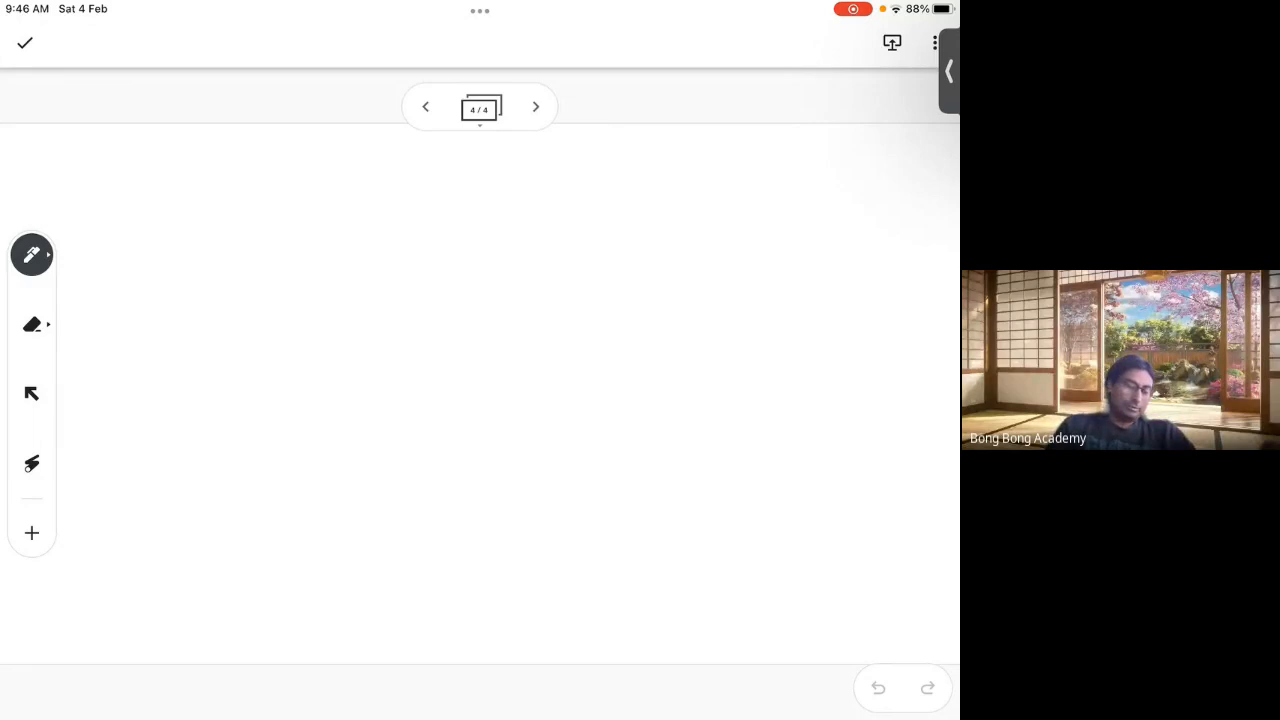
Step: Handwrite the letters C, R, E and D across the top of frame 4
mouse_move(254, 192)
mouse_down()
mouse_move(180, 230)
mouse_move(247, 258)
mouse_up()
drag(336, 200, 367, 246)
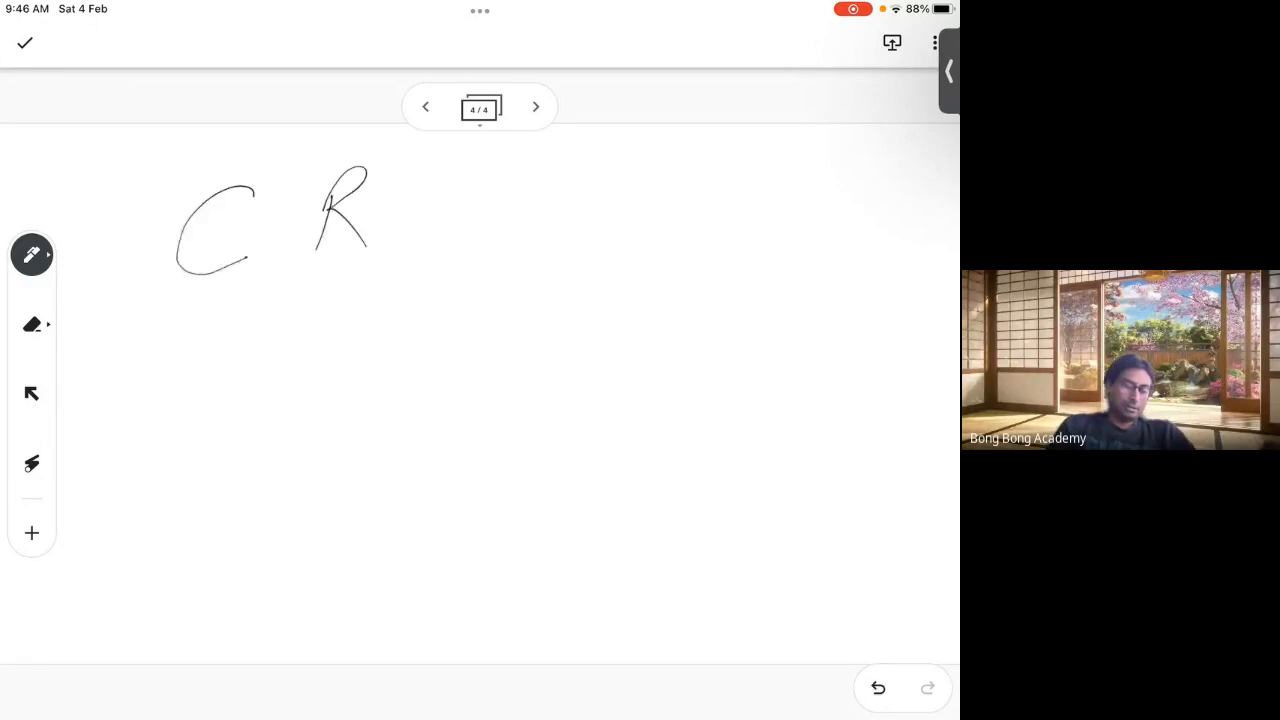
mouse_move(490, 182)
mouse_down()
mouse_move(536, 238)
mouse_move(533, 168)
mouse_up()
drag(484, 216, 534, 204)
drag(684, 178, 671, 238)
drag(672, 170, 651, 256)
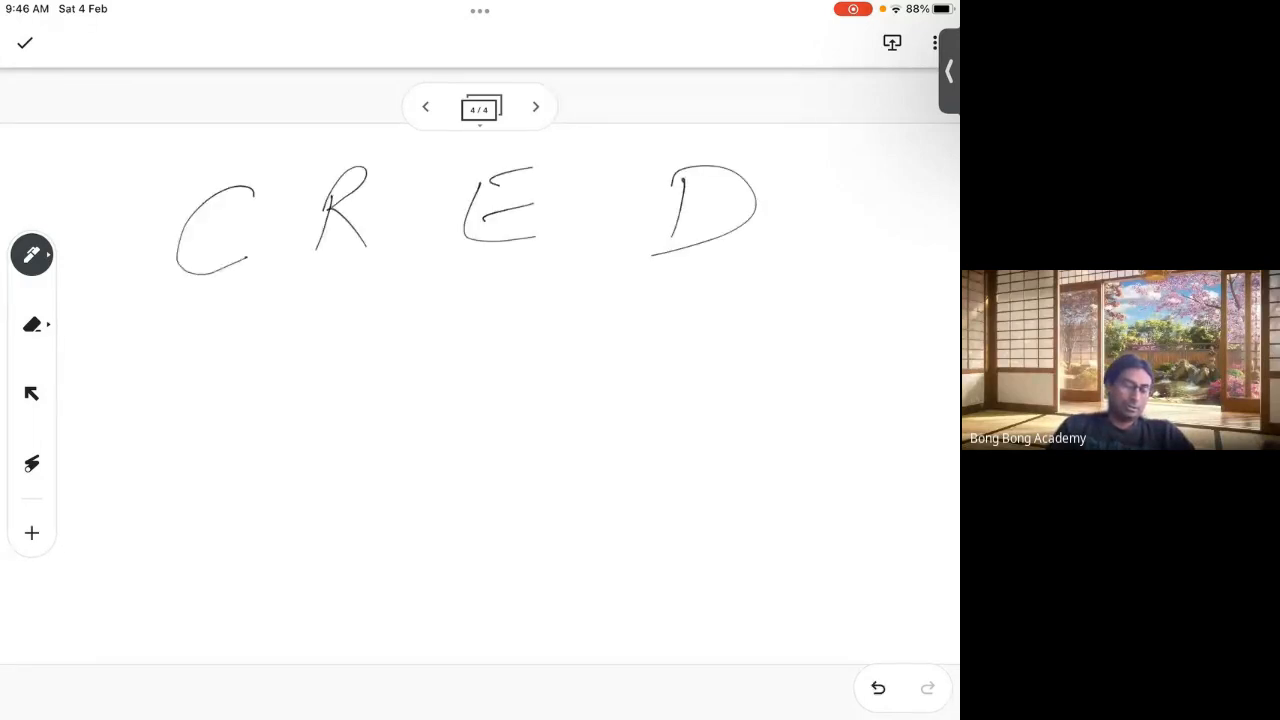
Step: Draw a down arrow under C and write 'Create Record.' beneath it
drag(204, 313, 192, 398)
drag(170, 383, 214, 362)
drag(139, 437, 122, 508)
mouse_move(145, 478)
mouse_down()
mouse_move(143, 500)
mouse_move(200, 430)
mouse_move(215, 458)
mouse_up()
drag(142, 540, 128, 582)
drag(140, 548, 162, 576)
drag(162, 566, 172, 558)
mouse_move(196, 546)
mouse_down()
mouse_move(188, 562)
mouse_move(242, 532)
mouse_up()
drag(246, 494, 238, 536)
click(265, 522)
Step: Draw an arrow under R and write 'Read Record' beneath it
mouse_move(350, 300)
mouse_down()
mouse_move(352, 346)
mouse_move(372, 337)
mouse_up()
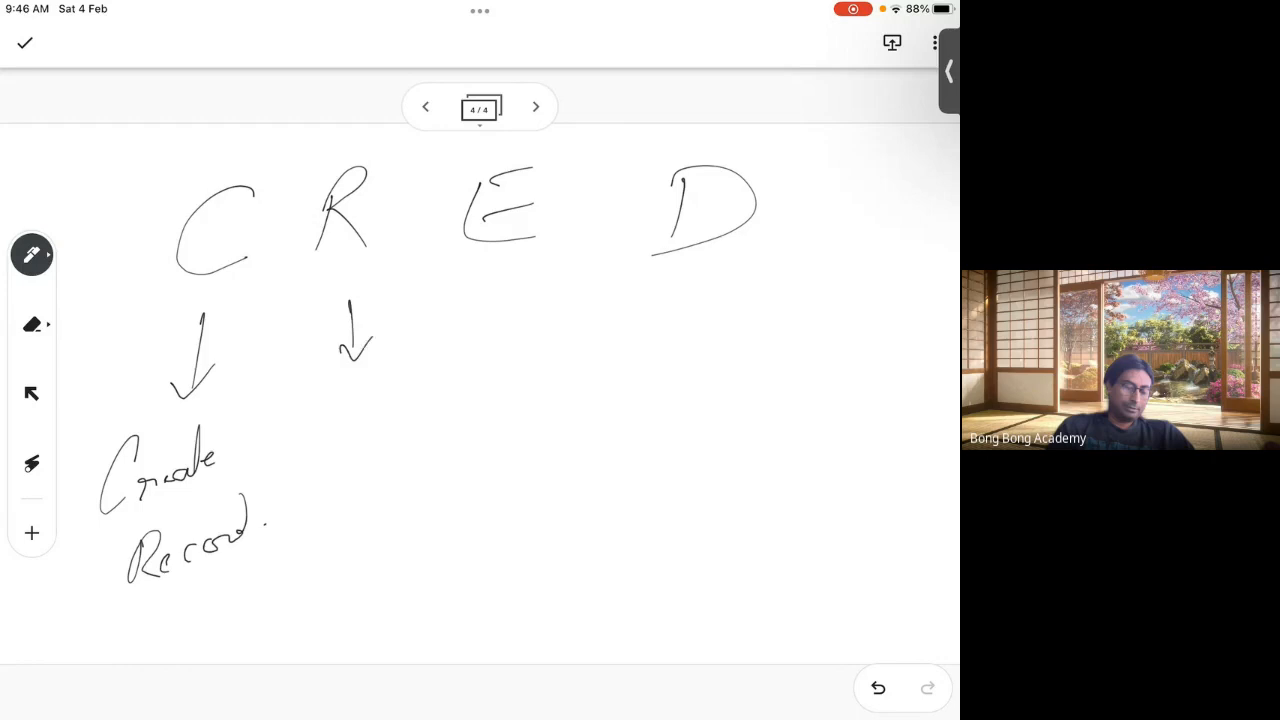
drag(304, 396, 306, 426)
drag(304, 380, 350, 416)
drag(352, 404, 390, 414)
drag(398, 356, 392, 420)
drag(334, 470, 332, 522)
mouse_move(330, 462)
mouse_down()
mouse_move(366, 512)
mouse_move(376, 498)
mouse_move(412, 506)
mouse_up()
drag(412, 498, 430, 492)
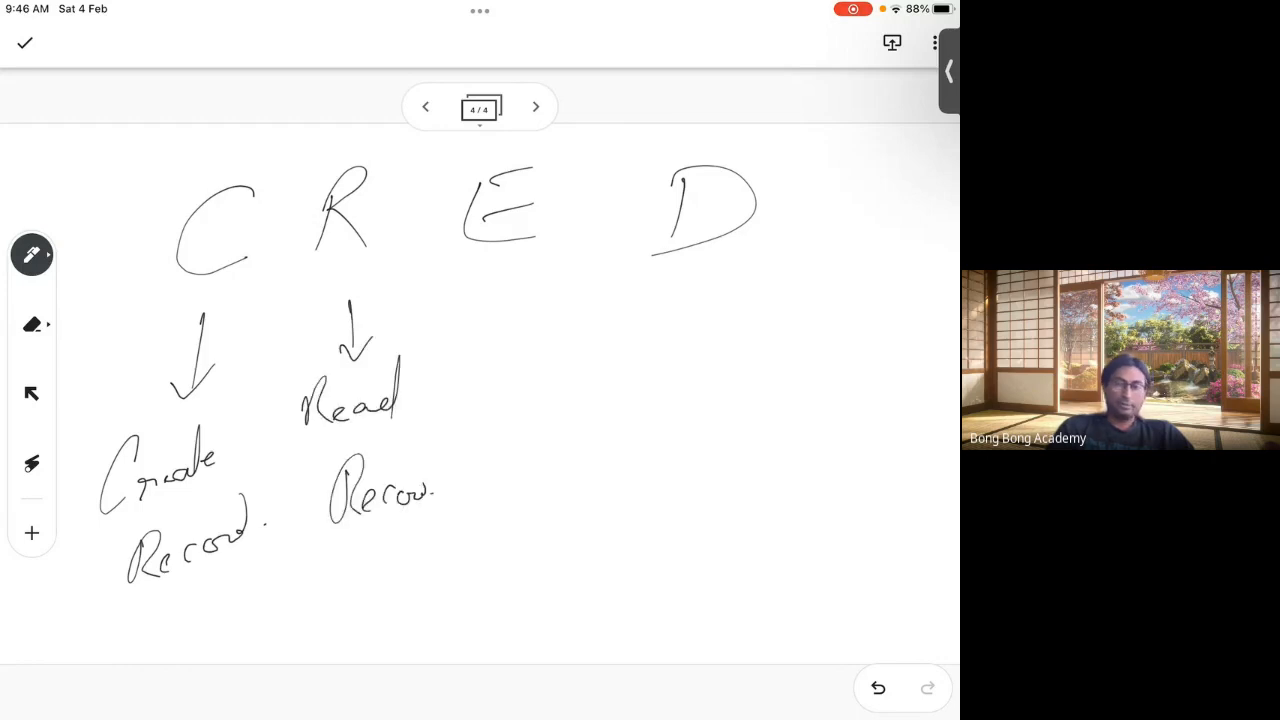
Step: Add arrows under E and D with 'Edit Record' and 'Delete Record.' beneath them
mouse_move(528, 272)
mouse_down()
mouse_move(522, 348)
mouse_move(563, 312)
mouse_up()
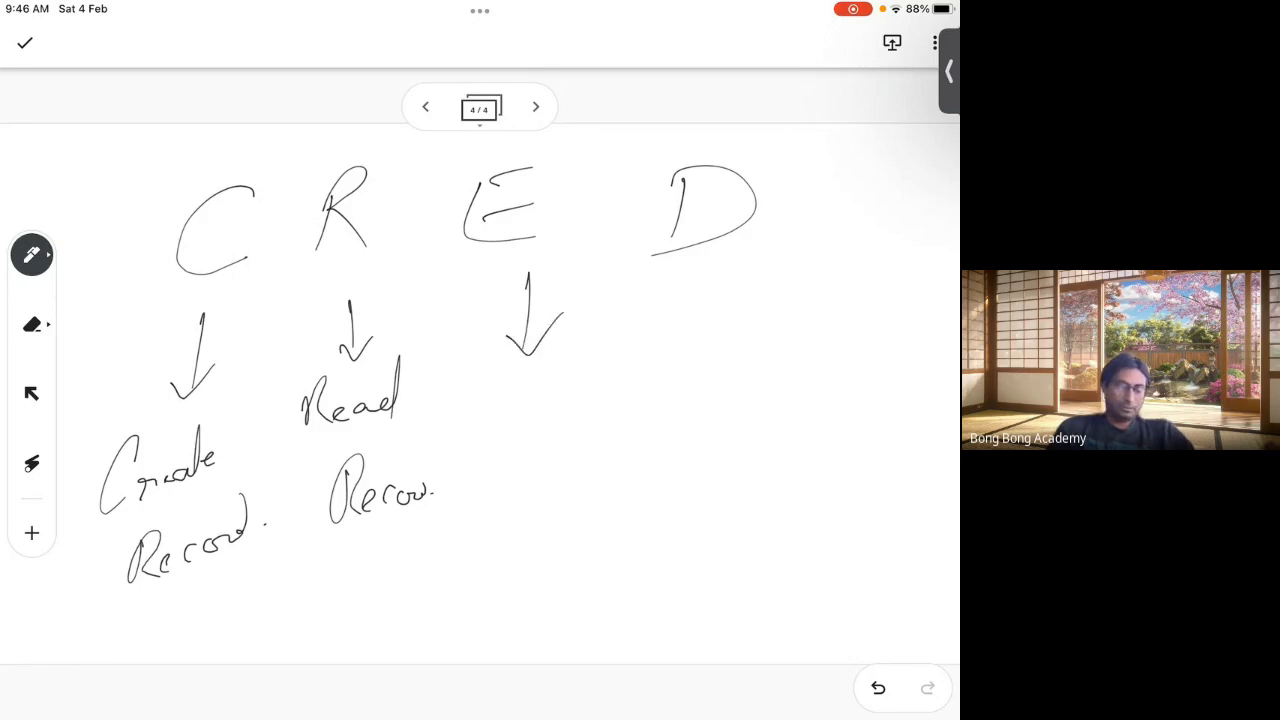
mouse_move(526, 368)
mouse_down()
mouse_move(542, 424)
mouse_move(558, 418)
mouse_up()
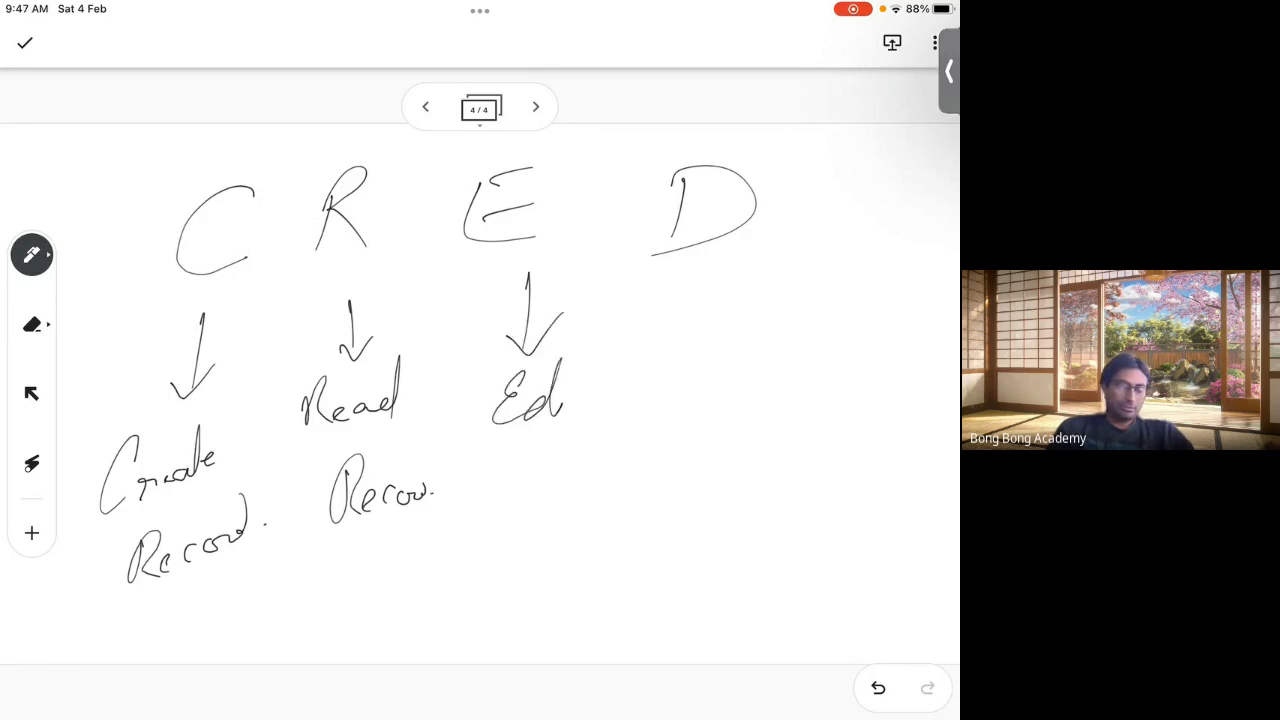
drag(576, 360, 578, 406)
mouse_move(508, 470)
mouse_down()
mouse_move(537, 444)
mouse_move(552, 486)
mouse_move(606, 470)
mouse_move(610, 448)
mouse_up()
drag(722, 272, 728, 324)
mouse_move(770, 278)
mouse_down()
mouse_move(708, 320)
mouse_move(684, 404)
mouse_move(786, 386)
mouse_move(800, 370)
mouse_up()
mouse_move(740, 412)
mouse_down()
mouse_move(762, 468)
mouse_move(798, 470)
mouse_move(846, 456)
mouse_move(856, 400)
mouse_up()
click(871, 468)
Step: Underline all the notes and change the E heading to E/U
drag(192, 617, 902, 529)
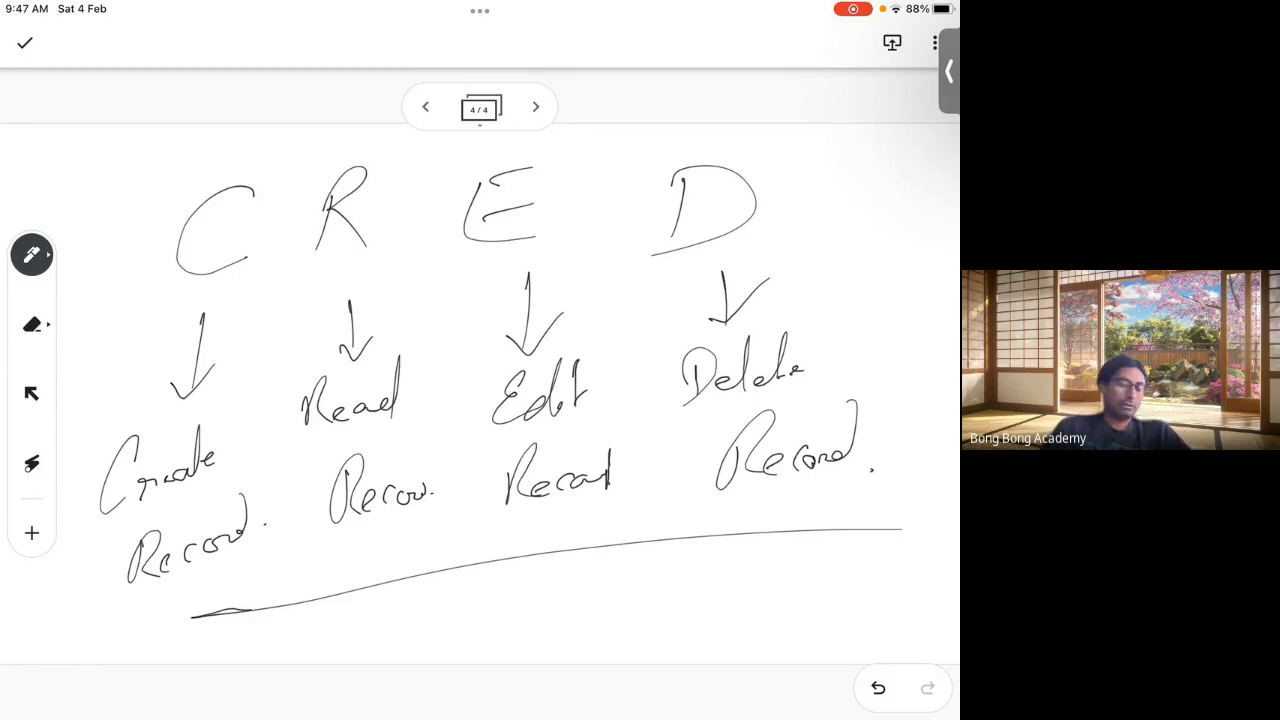
drag(560, 145, 518, 264)
drag(553, 184, 595, 182)
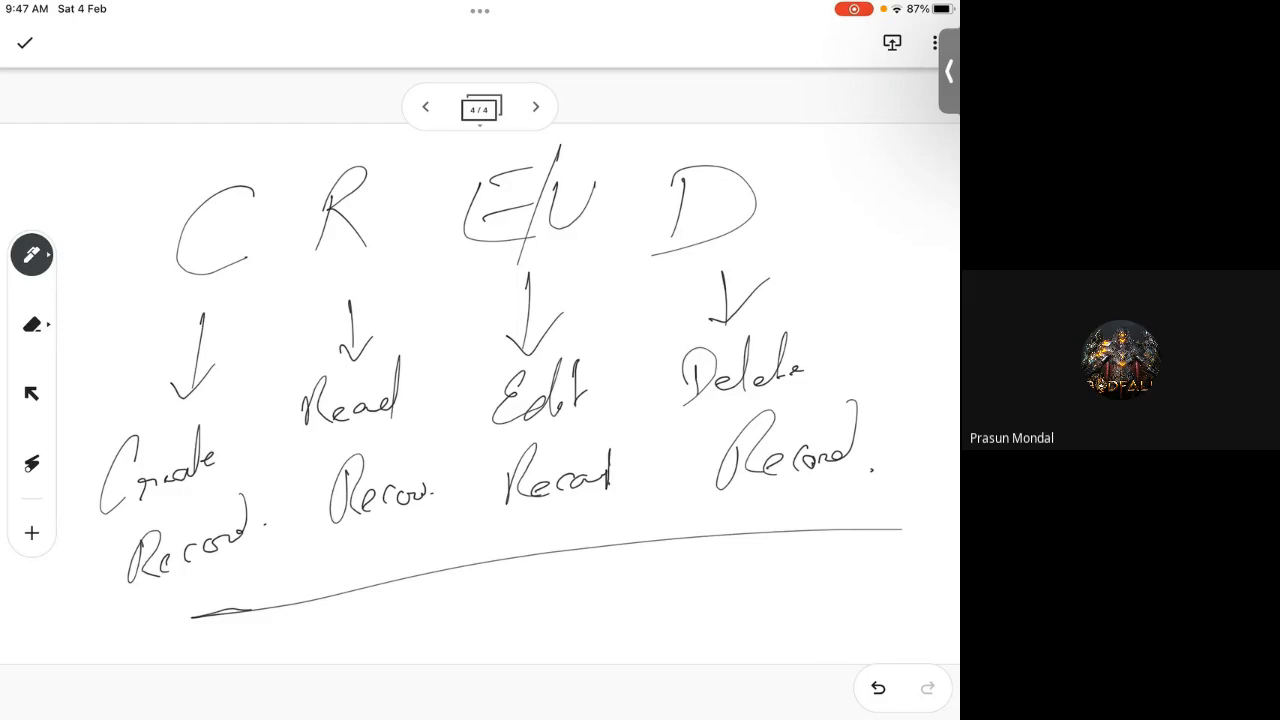
Step: Circle the R and tick the C, E/U and D letters
mouse_move(378, 145)
mouse_down()
mouse_move(306, 182)
mouse_move(368, 262)
mouse_move(399, 160)
mouse_move(304, 215)
mouse_move(355, 265)
mouse_move(316, 150)
mouse_move(330, 275)
mouse_move(400, 190)
mouse_up()
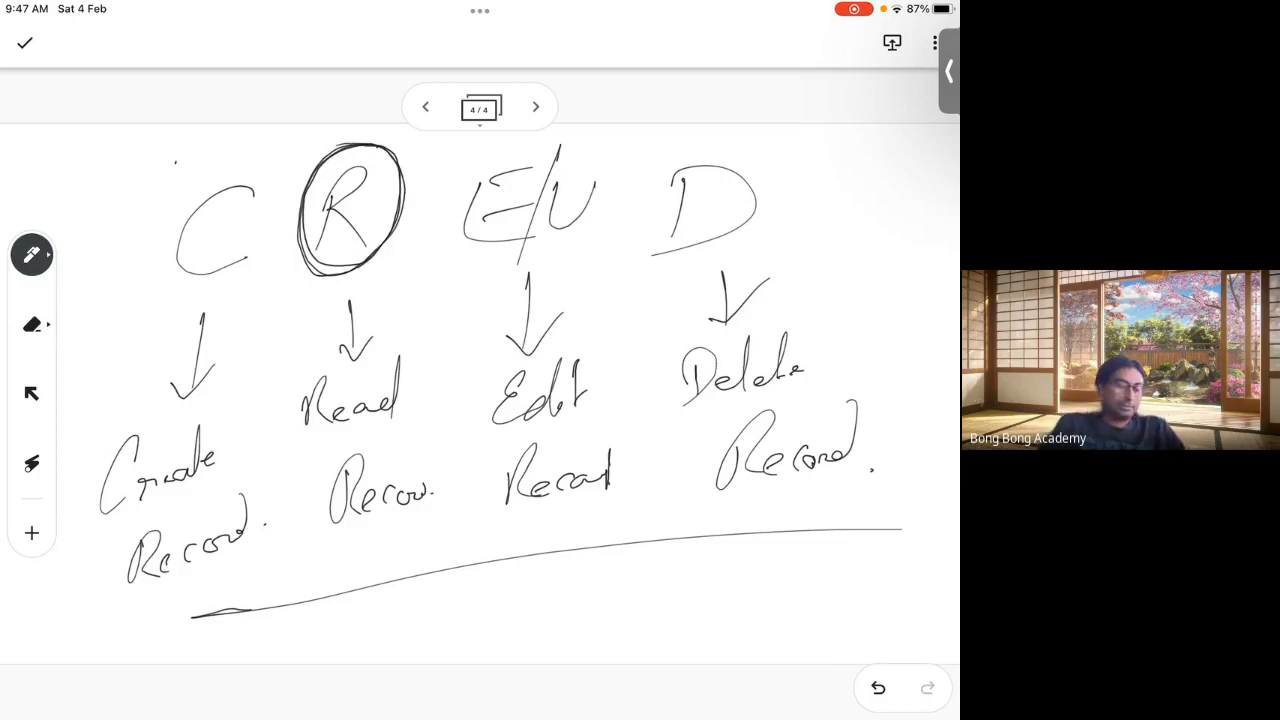
drag(176, 160, 212, 134)
drag(524, 146, 554, 134)
drag(741, 148, 766, 134)
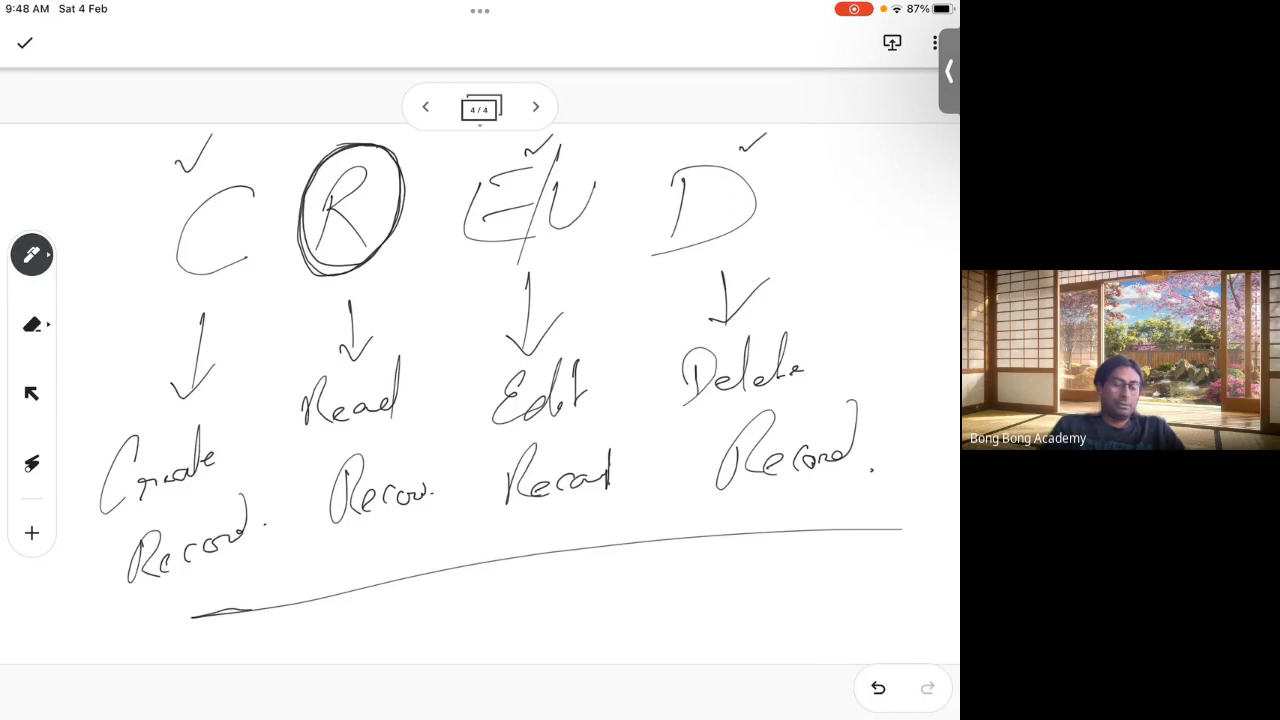
mouse_move(320, 294)
mouse_down()
mouse_move(352, 283)
mouse_move(322, 296)
mouse_up()
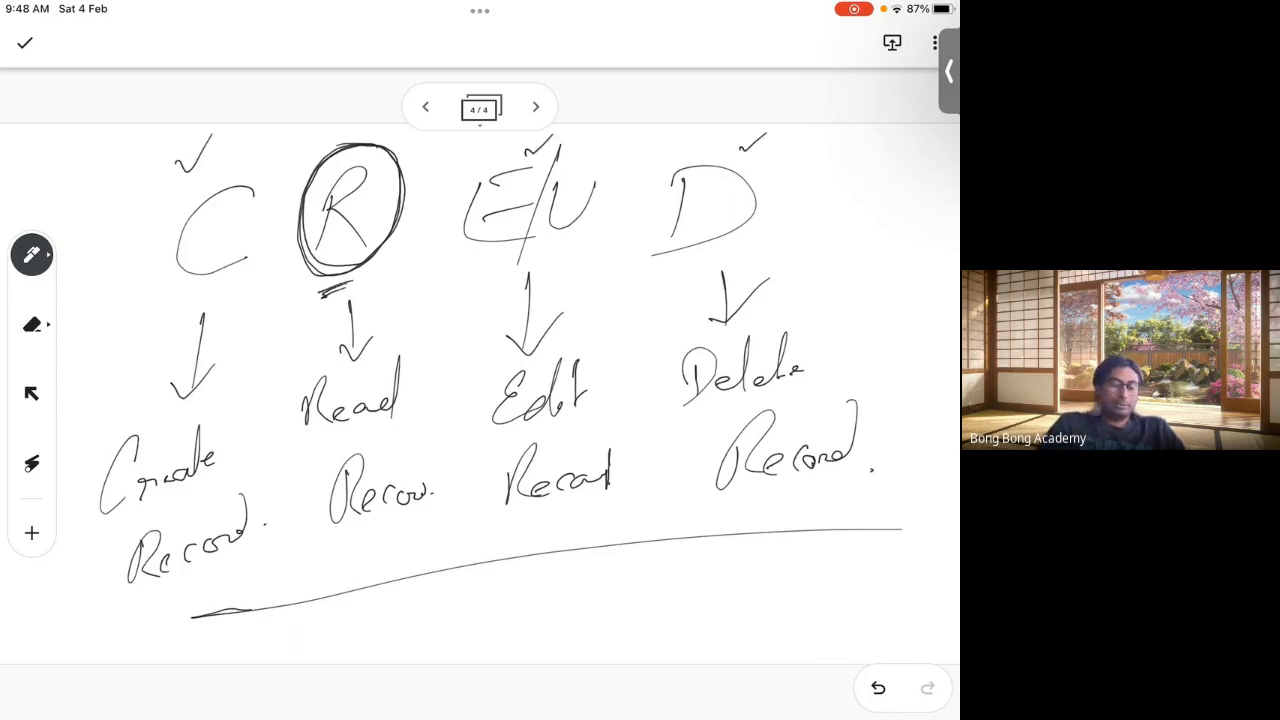
drag(508, 266, 536, 256)
drag(735, 250, 759, 243)
drag(140, 298, 160, 287)
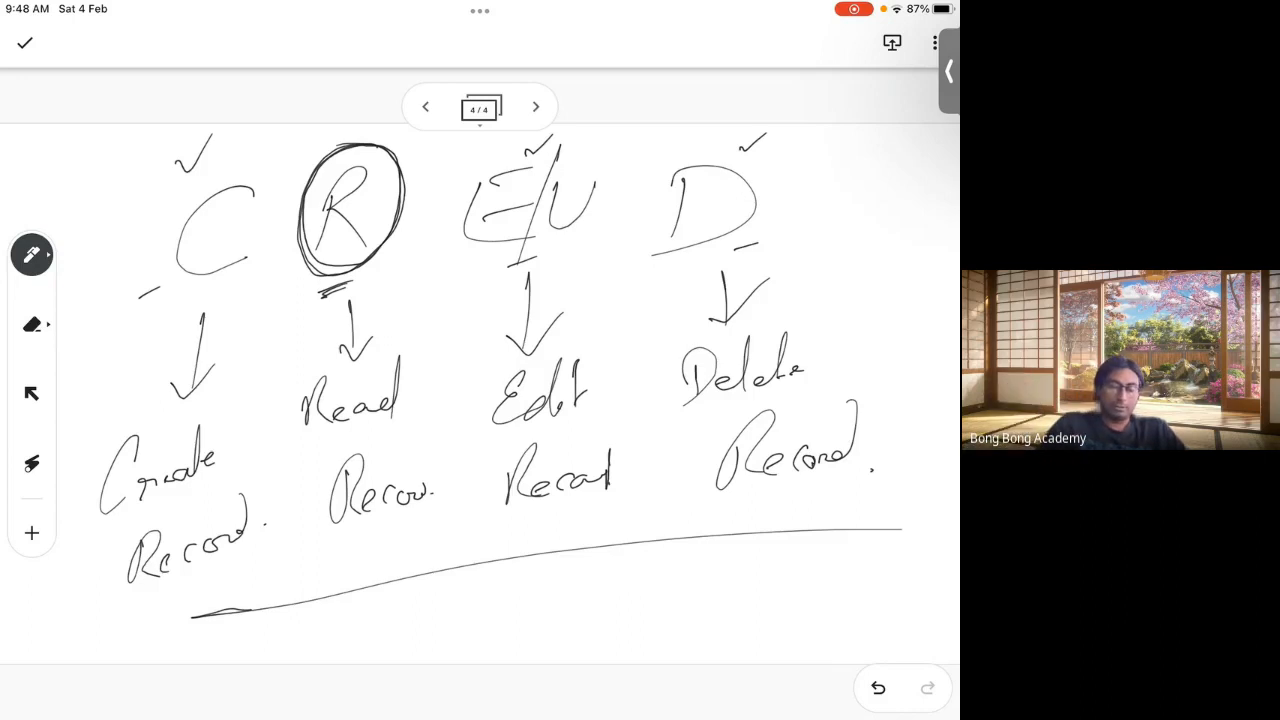
Step: Write 'Read + Write' below the line, circling Write and underlining both words
drag(591, 598, 668, 600)
mouse_move(680, 556)
mouse_down()
mouse_move(672, 596)
mouse_move(702, 592)
mouse_up()
mouse_move(608, 556)
mouse_down()
mouse_move(732, 566)
mouse_move(738, 550)
mouse_up()
drag(392, 612, 394, 650)
mouse_move(386, 590)
mouse_down()
mouse_move(418, 640)
mouse_move(470, 612)
mouse_move(472, 564)
mouse_move(532, 598)
mouse_up()
drag(512, 584, 514, 620)
drag(434, 658, 458, 648)
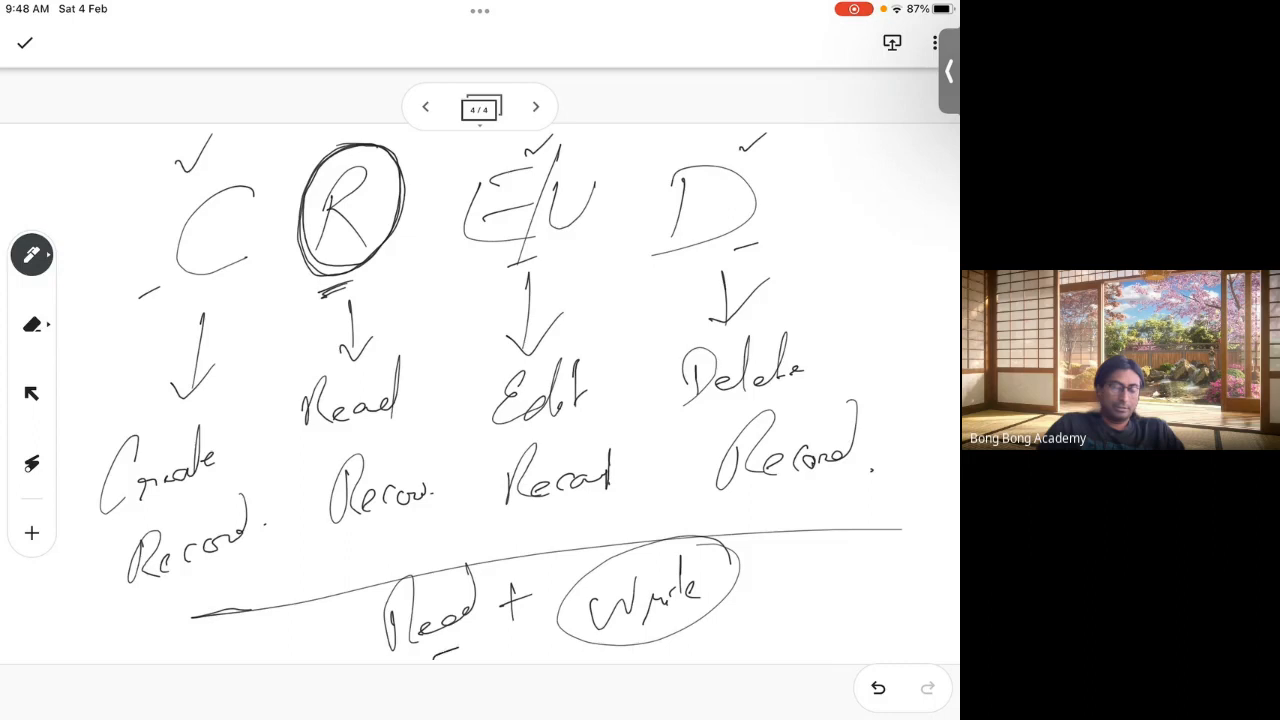
drag(682, 652, 726, 636)
Step: Darken the circles, tick and R, E, D letters, box the heading, and add frame 5
mouse_move(370, 142)
mouse_down()
mouse_move(296, 190)
mouse_move(396, 180)
mouse_move(360, 142)
mouse_up()
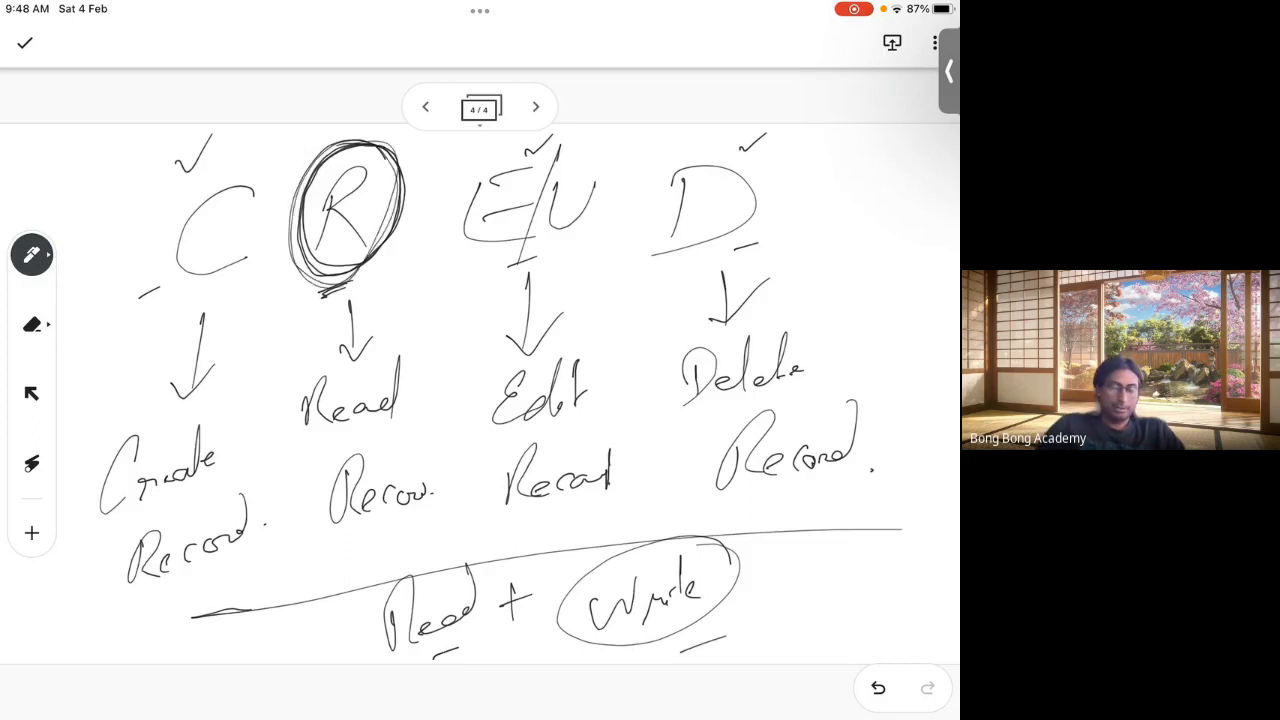
drag(700, 542, 640, 545)
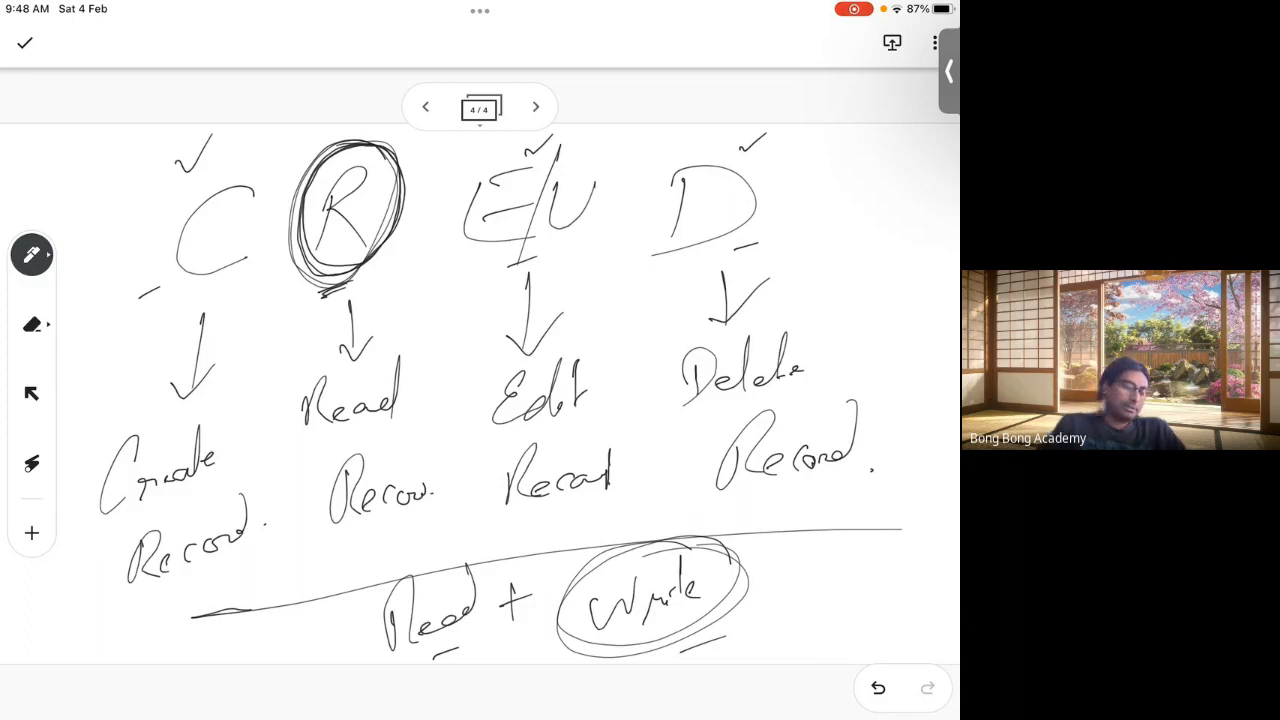
drag(176, 162, 215, 124)
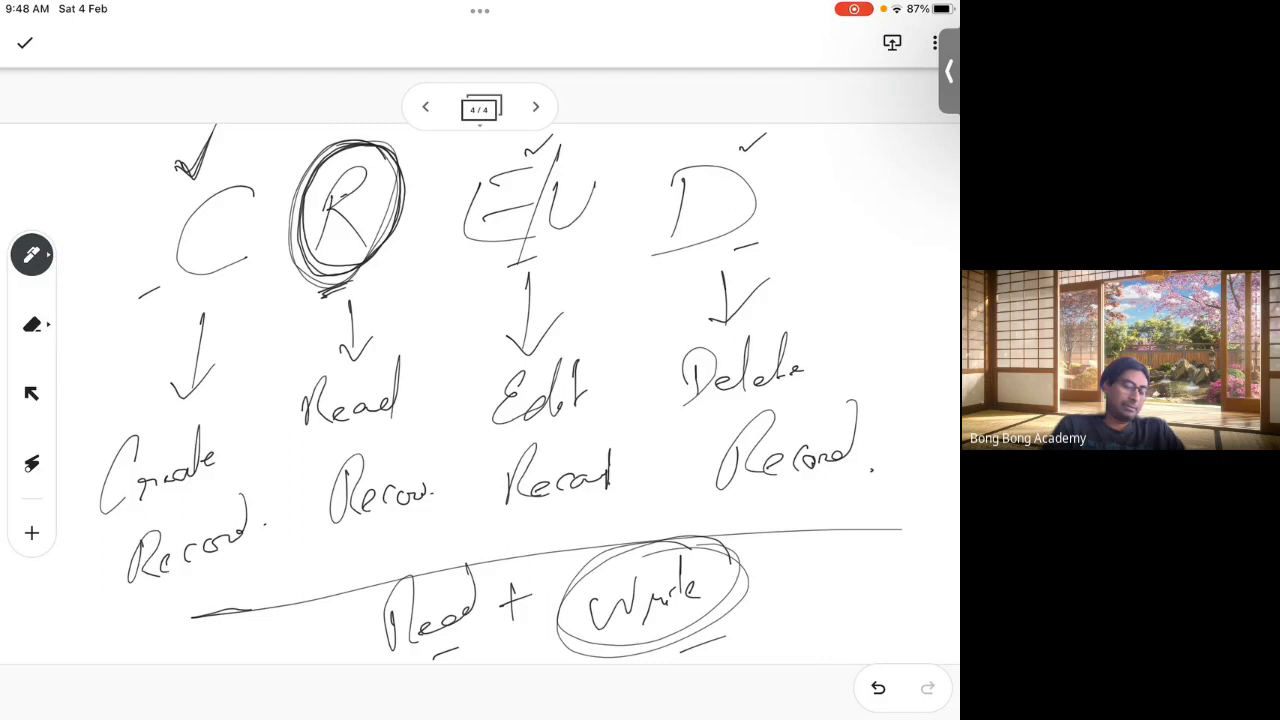
mouse_move(334, 192)
mouse_down()
mouse_move(318, 252)
mouse_move(370, 250)
mouse_up()
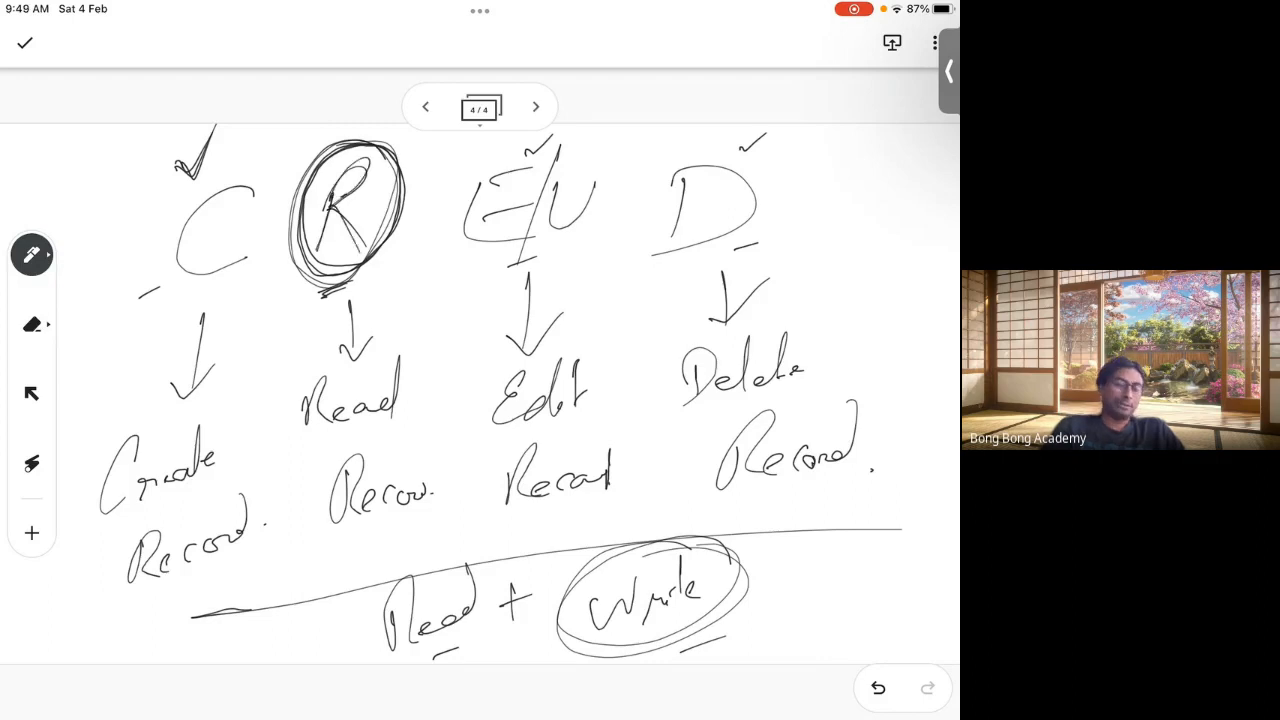
mouse_move(482, 178)
mouse_down()
mouse_move(534, 234)
mouse_move(552, 154)
mouse_up()
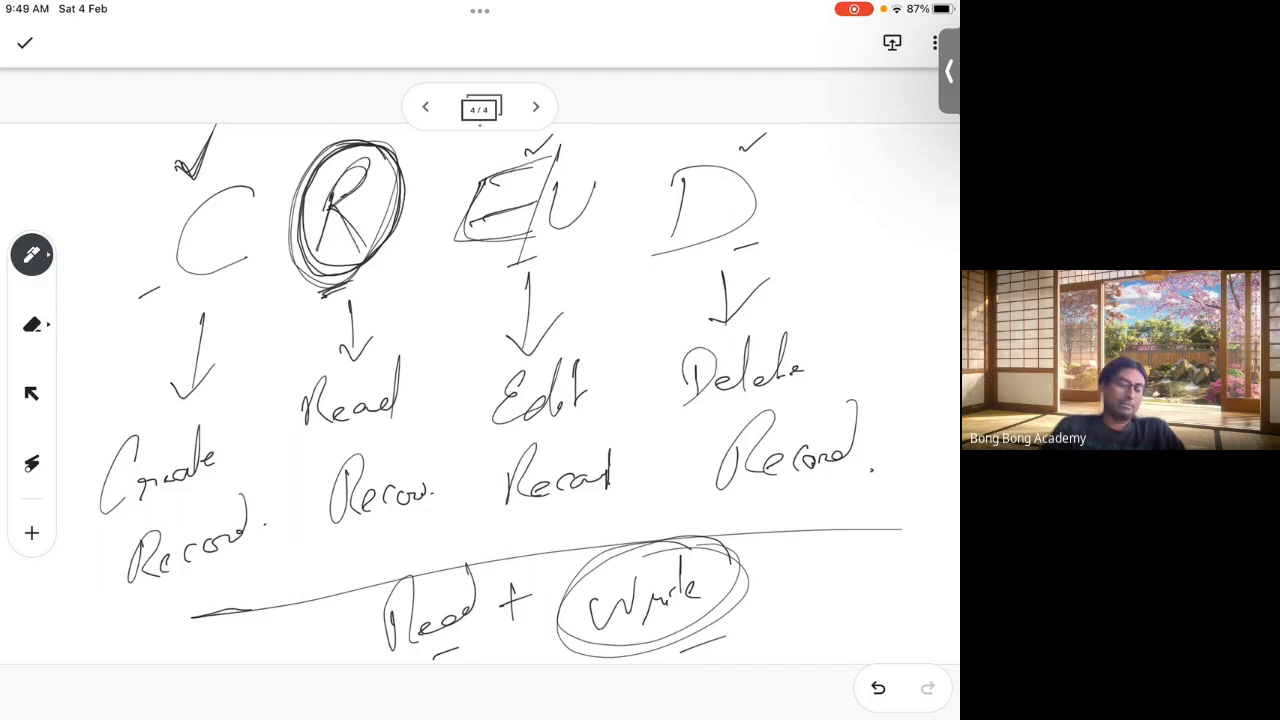
drag(677, 174, 674, 250)
drag(672, 170, 670, 246)
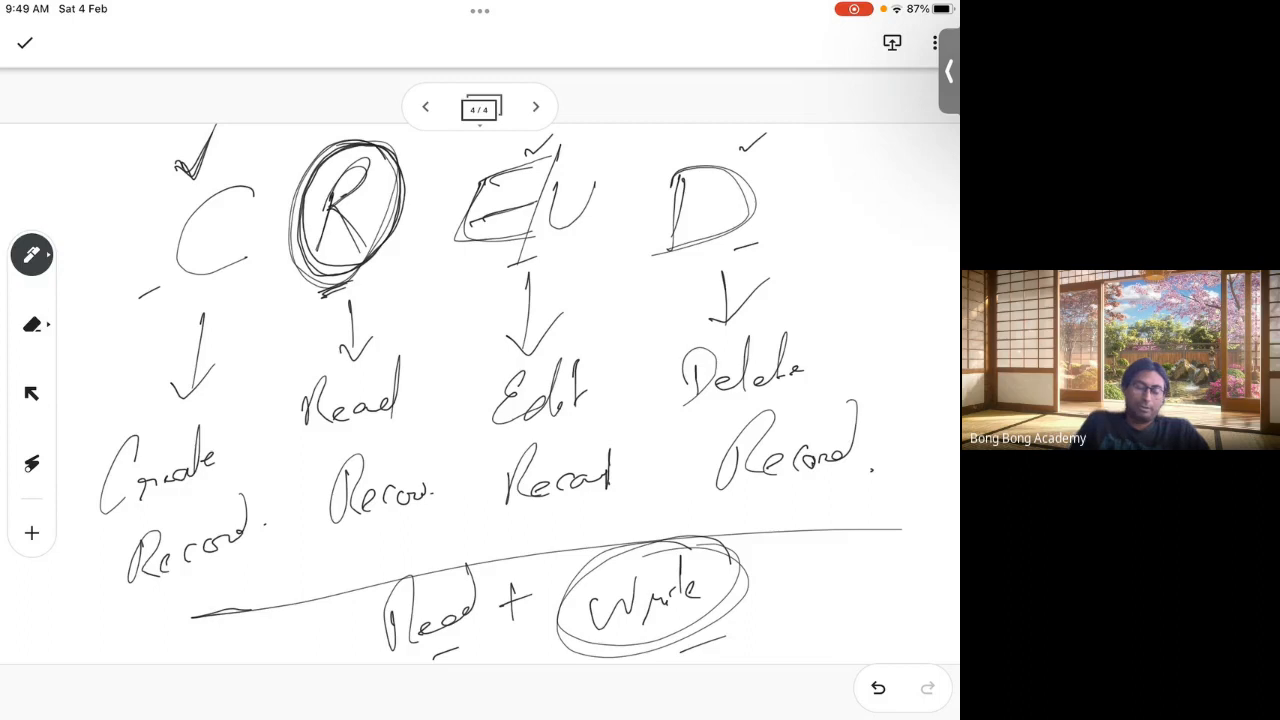
mouse_move(91, 338)
mouse_down()
mouse_move(896, 282)
mouse_move(600, 142)
mouse_move(86, 240)
mouse_move(91, 334)
mouse_up()
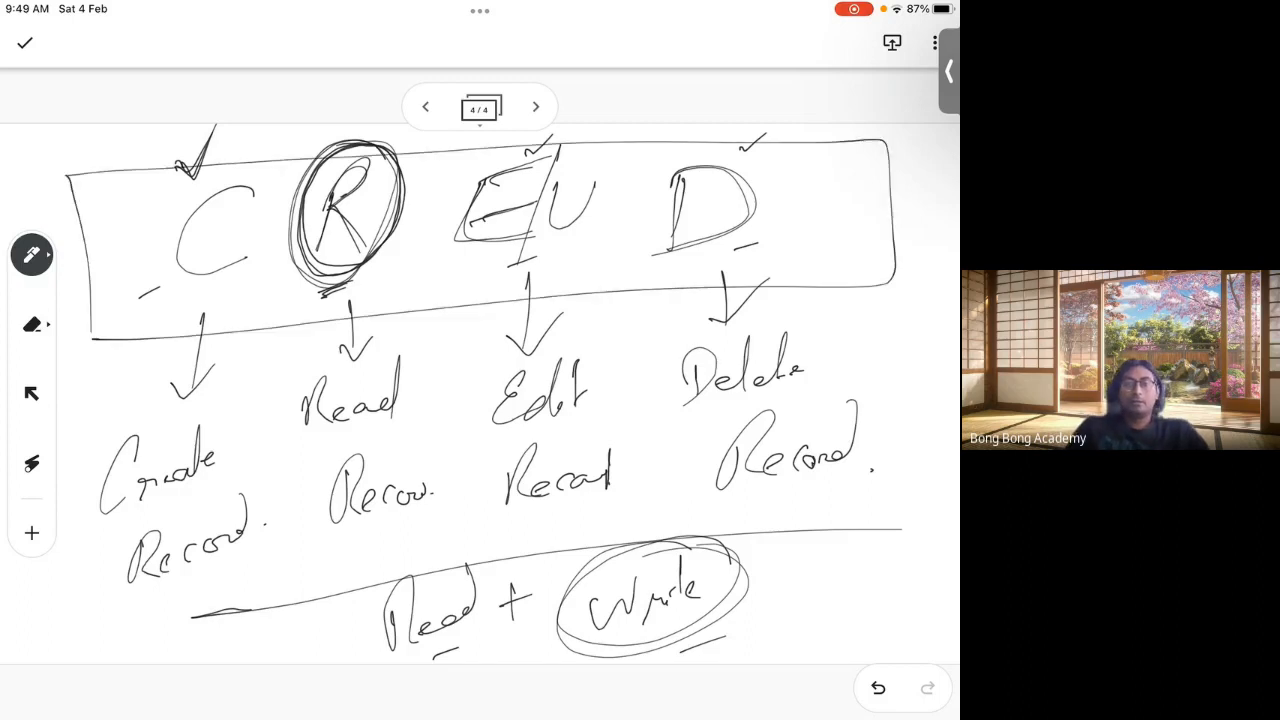
click(536, 107)
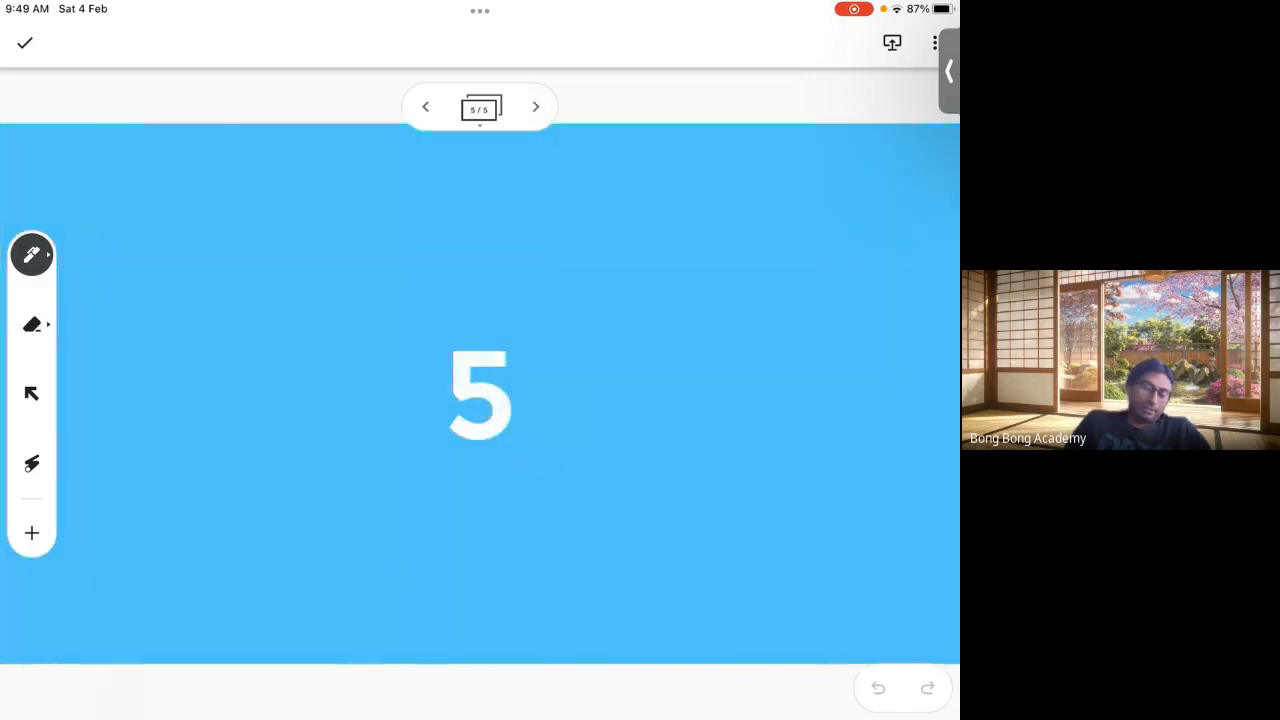
Step: Write 'Read.' at the top of frame 5 and restore the Meet call to full screen
mouse_move(167, 187)
mouse_down()
mouse_move(148, 236)
mouse_move(240, 222)
mouse_move(286, 160)
mouse_up()
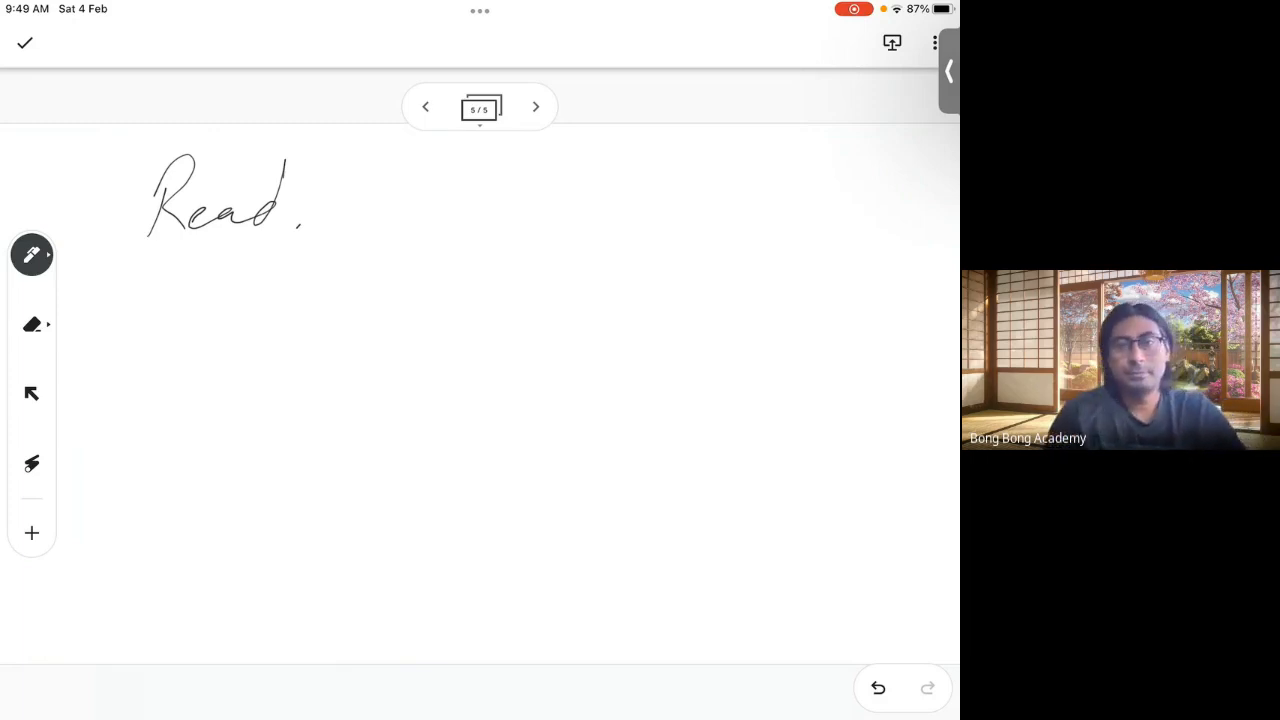
click(949, 71)
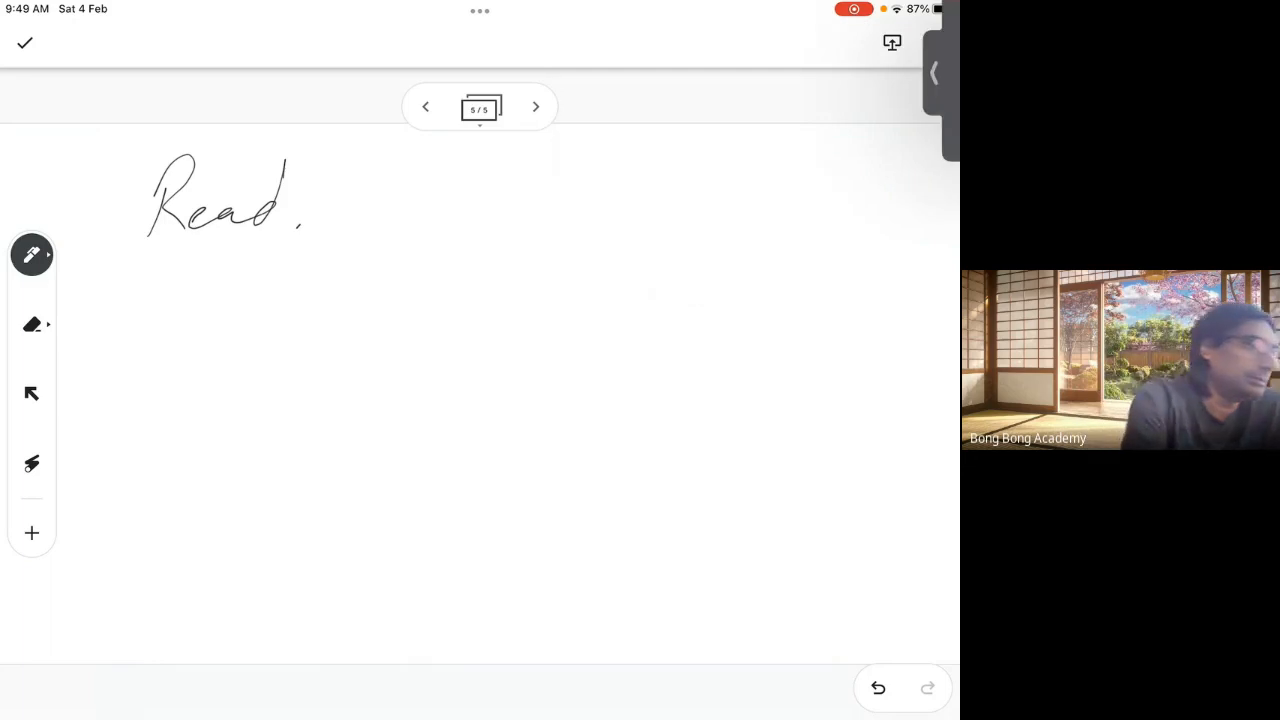
click(770, 106)
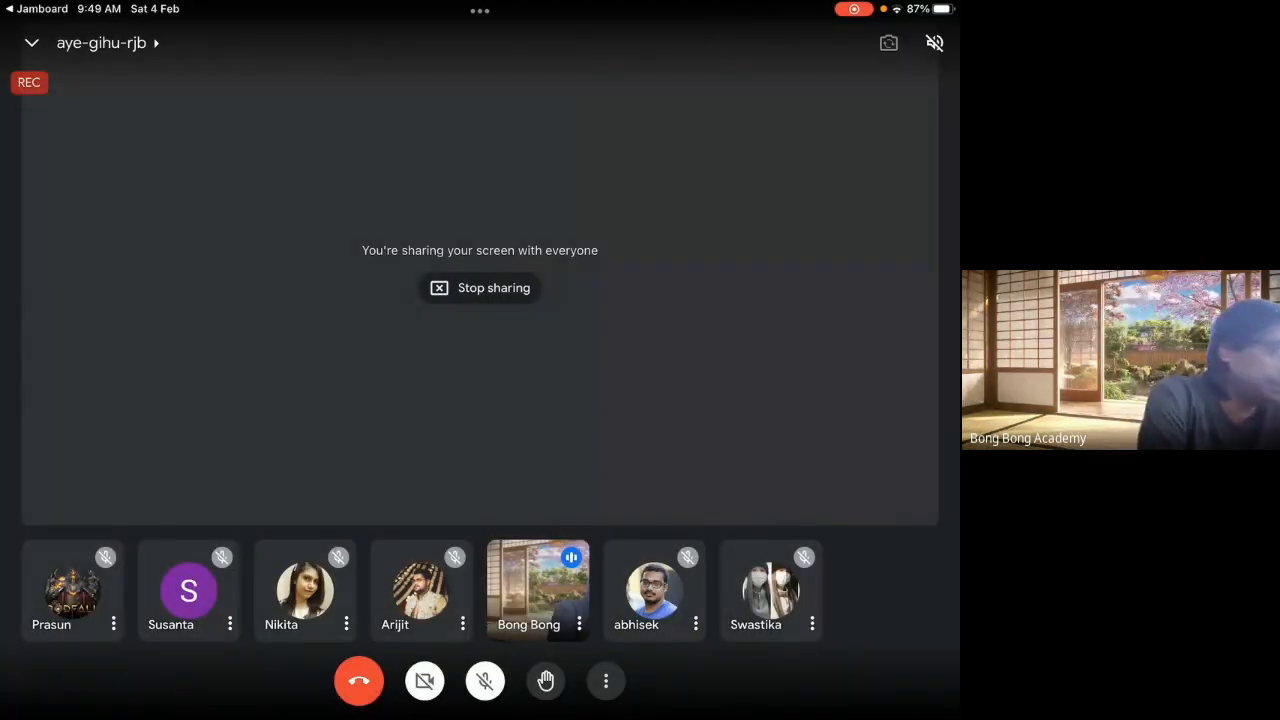
Step: Open and dismiss Meet's More options menu, returning to the shared CTS account record
click(605, 681)
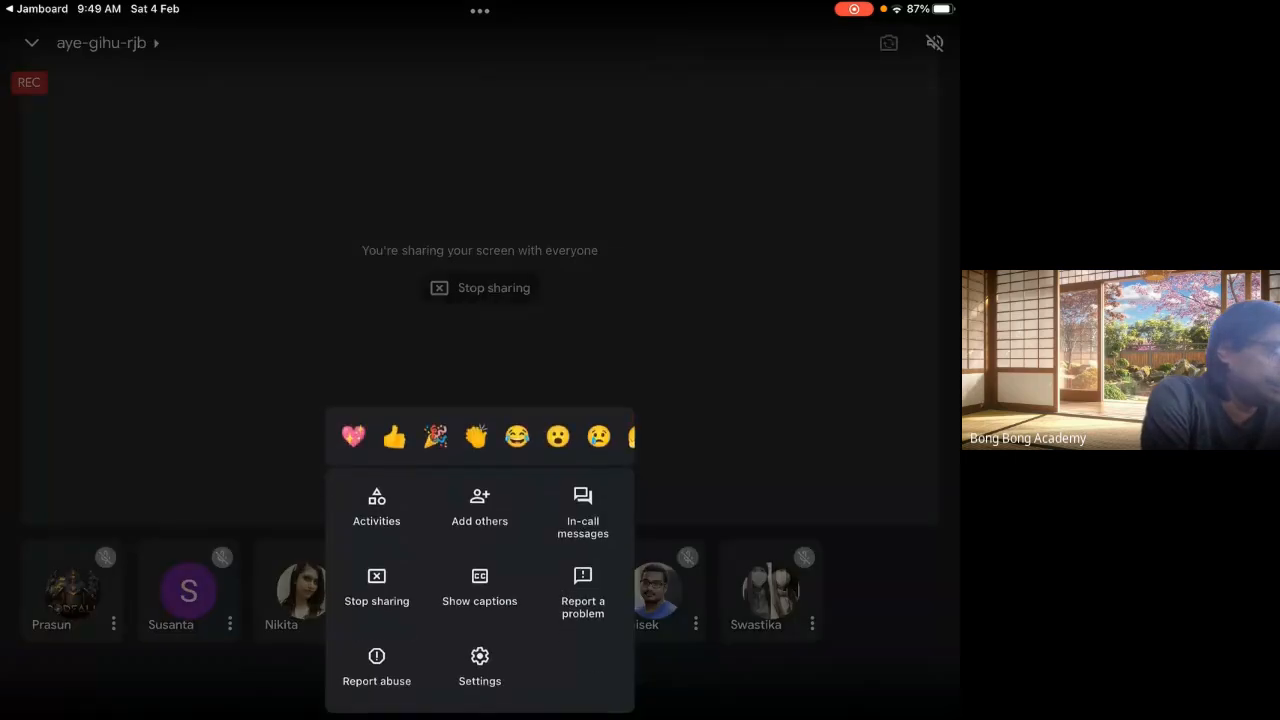
key(Escape)
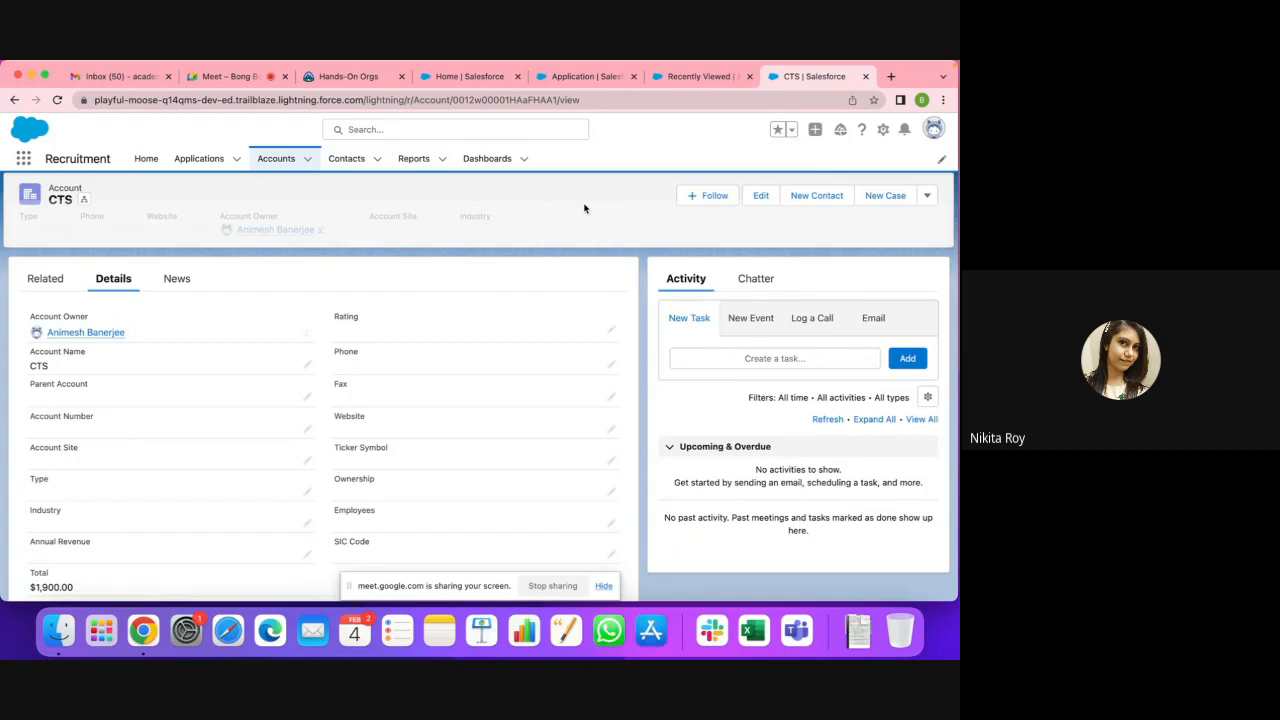
Step: Switch Accounts to All Accounts, peek at Burlington Textiles, then reselect the All Accounts view
click(276, 162)
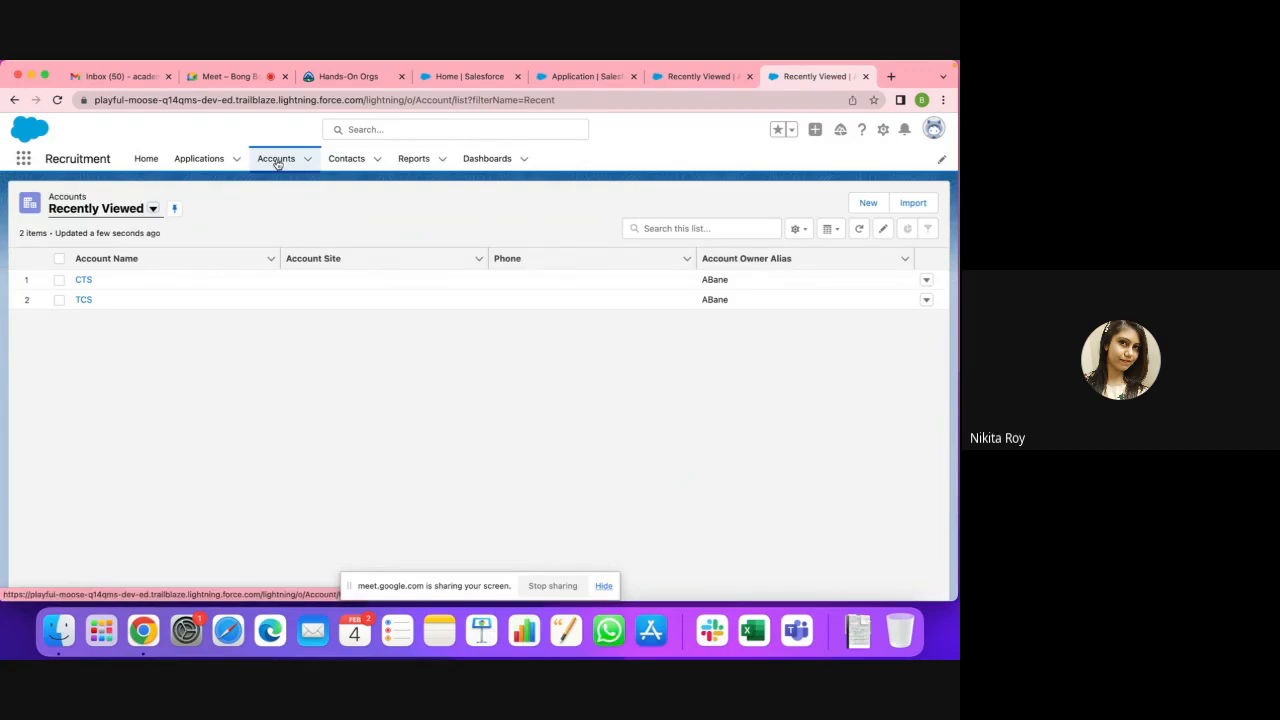
click(153, 209)
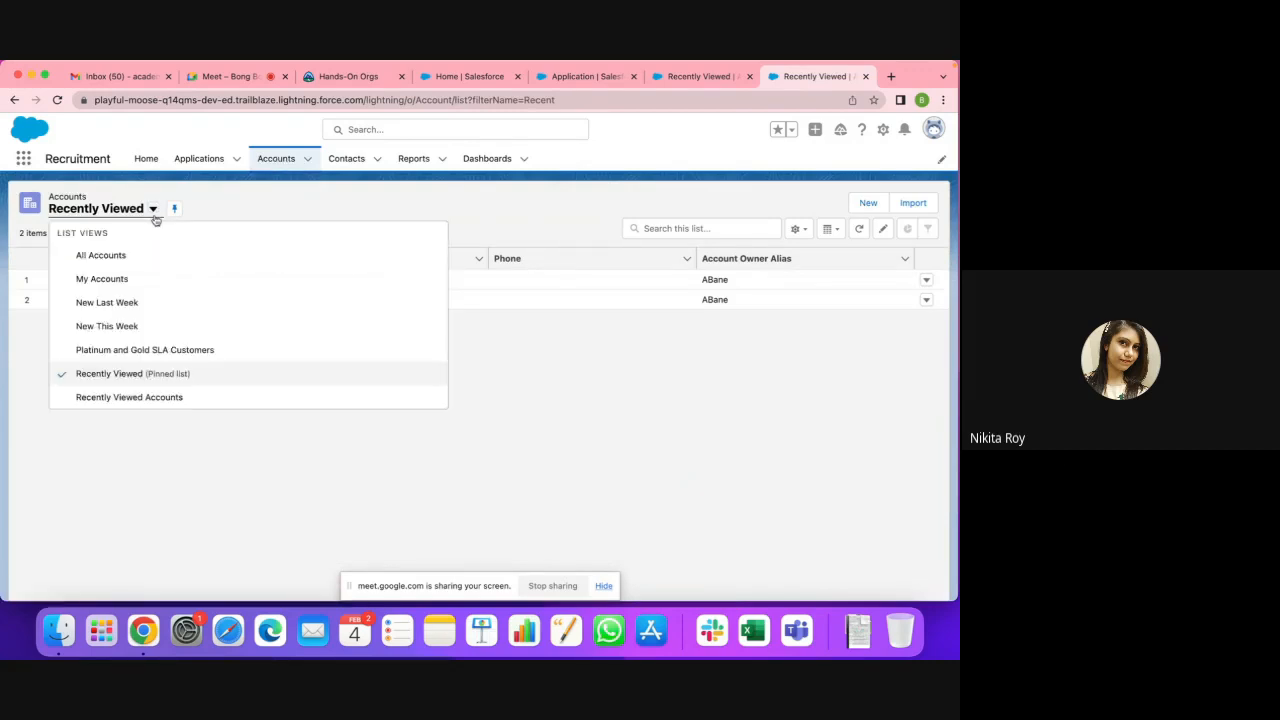
click(104, 255)
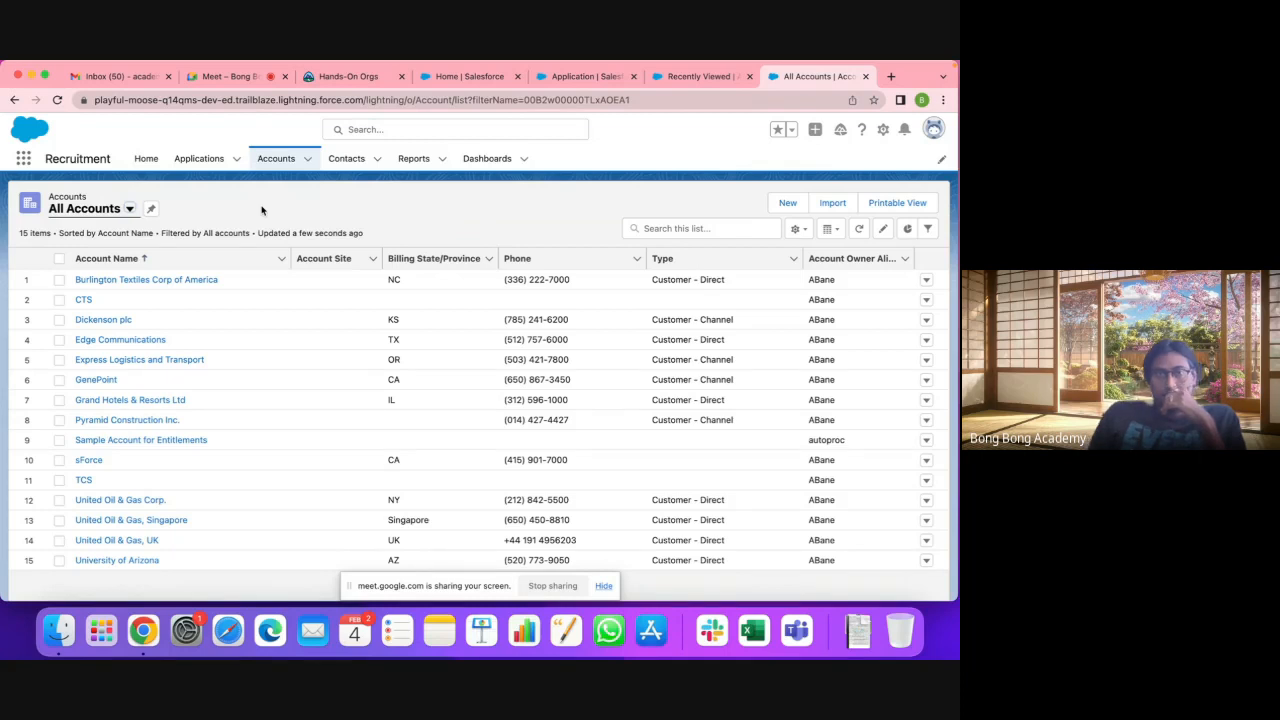
click(178, 280)
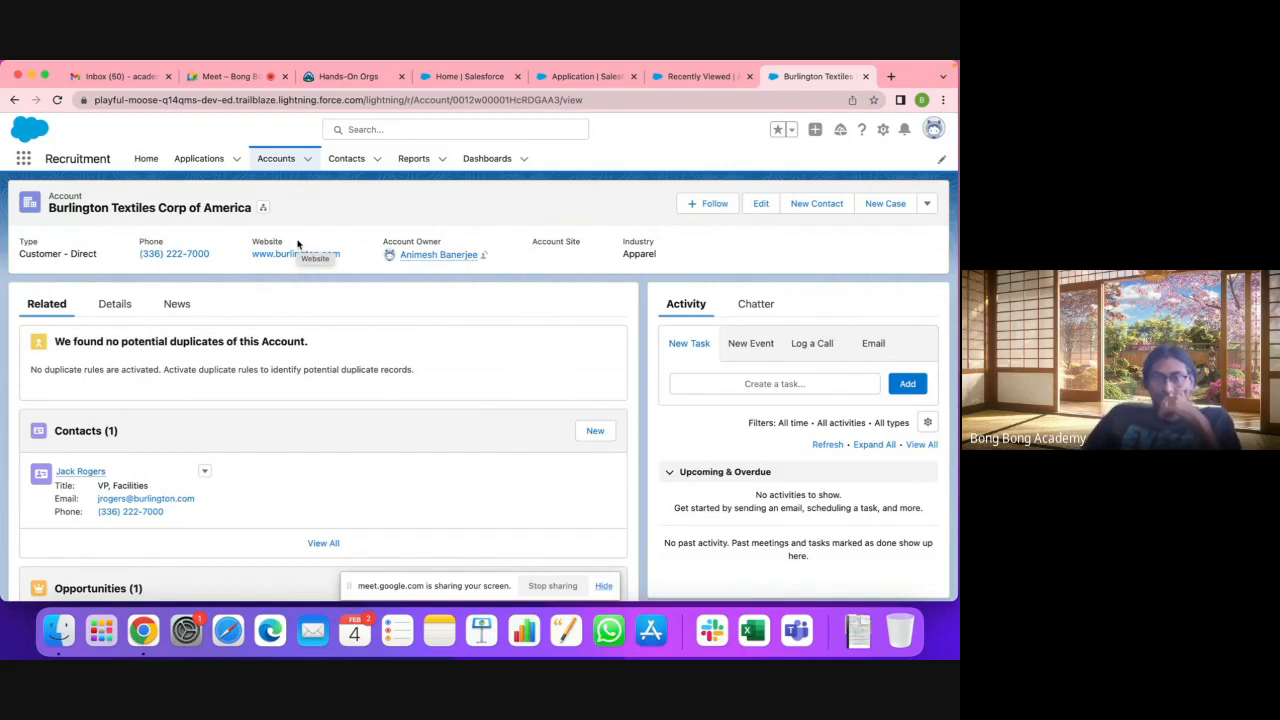
click(278, 160)
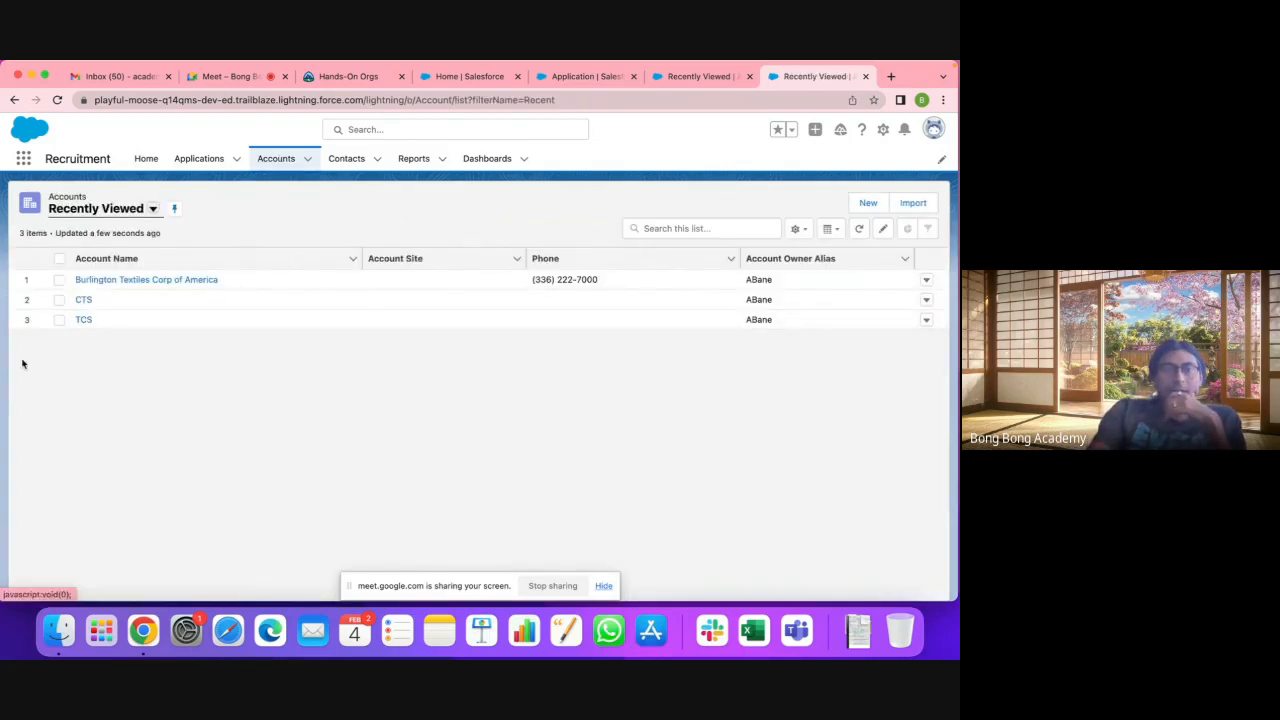
click(152, 208)
click(101, 256)
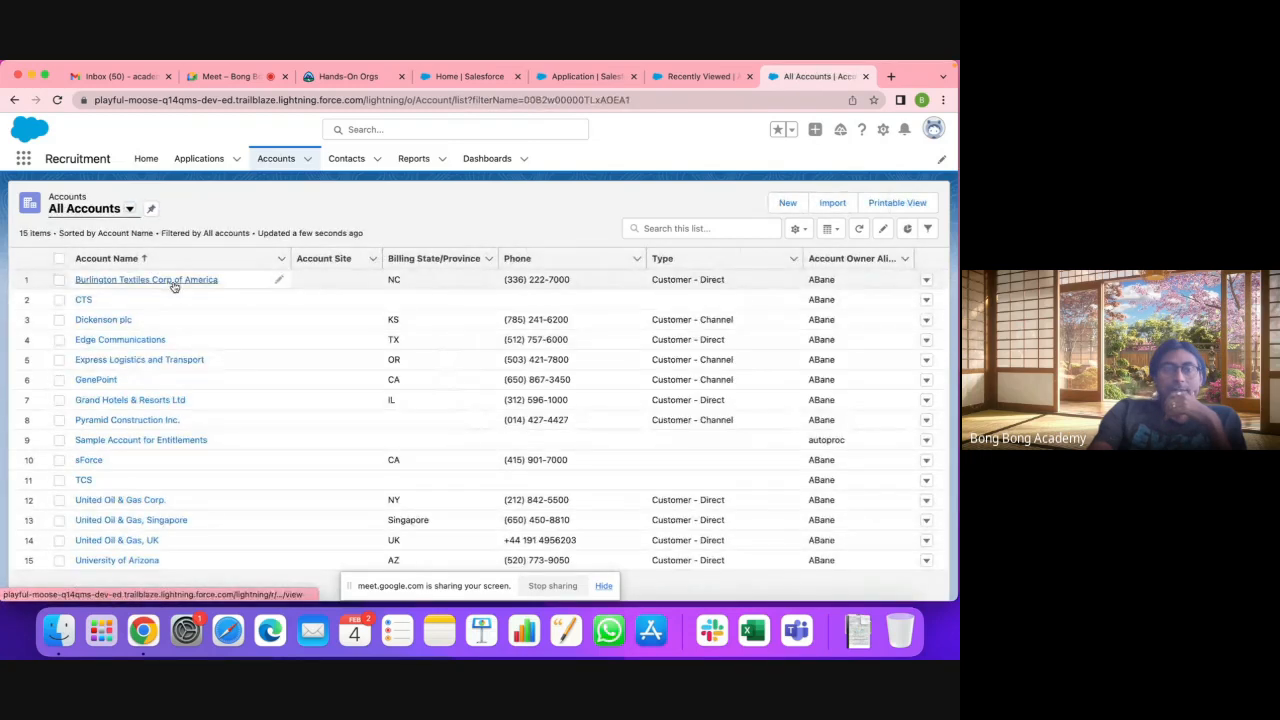
Step: Open the Burlington Textiles Corp of America account with its details and related contact
click(174, 284)
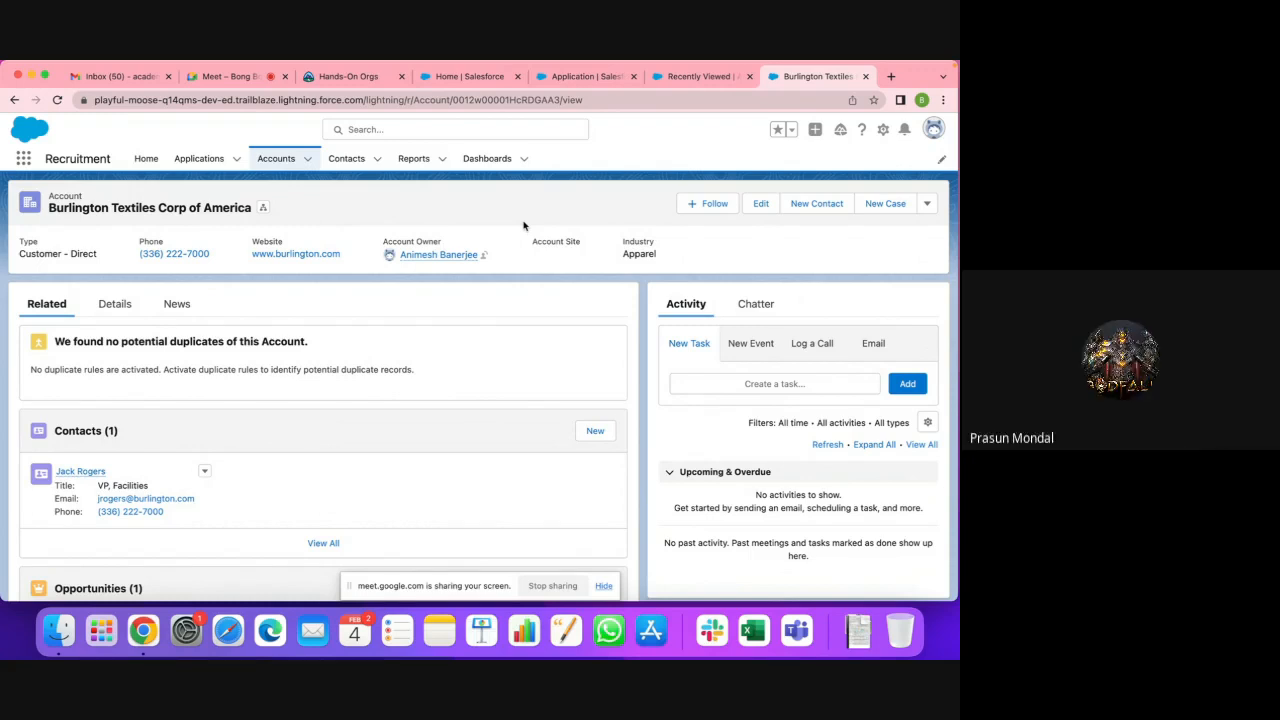
Step: Start a blank new account from the Accounts tab dropdown's New Account option
click(309, 160)
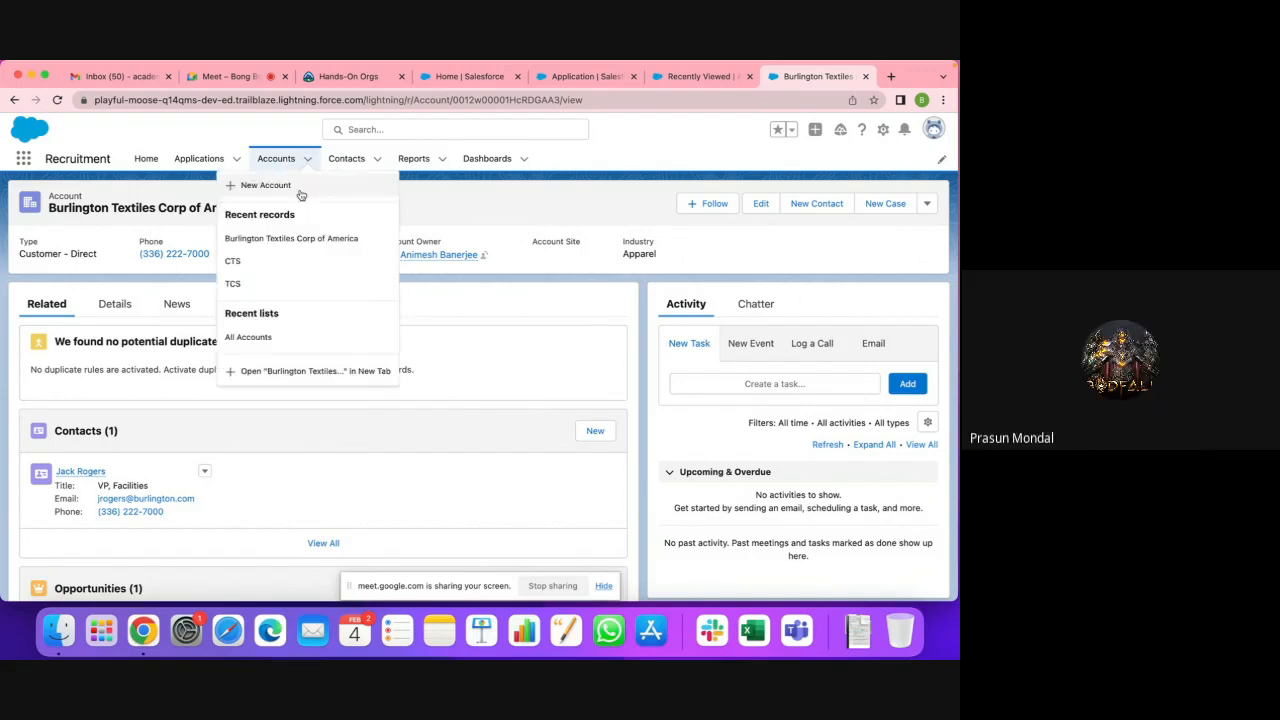
click(265, 185)
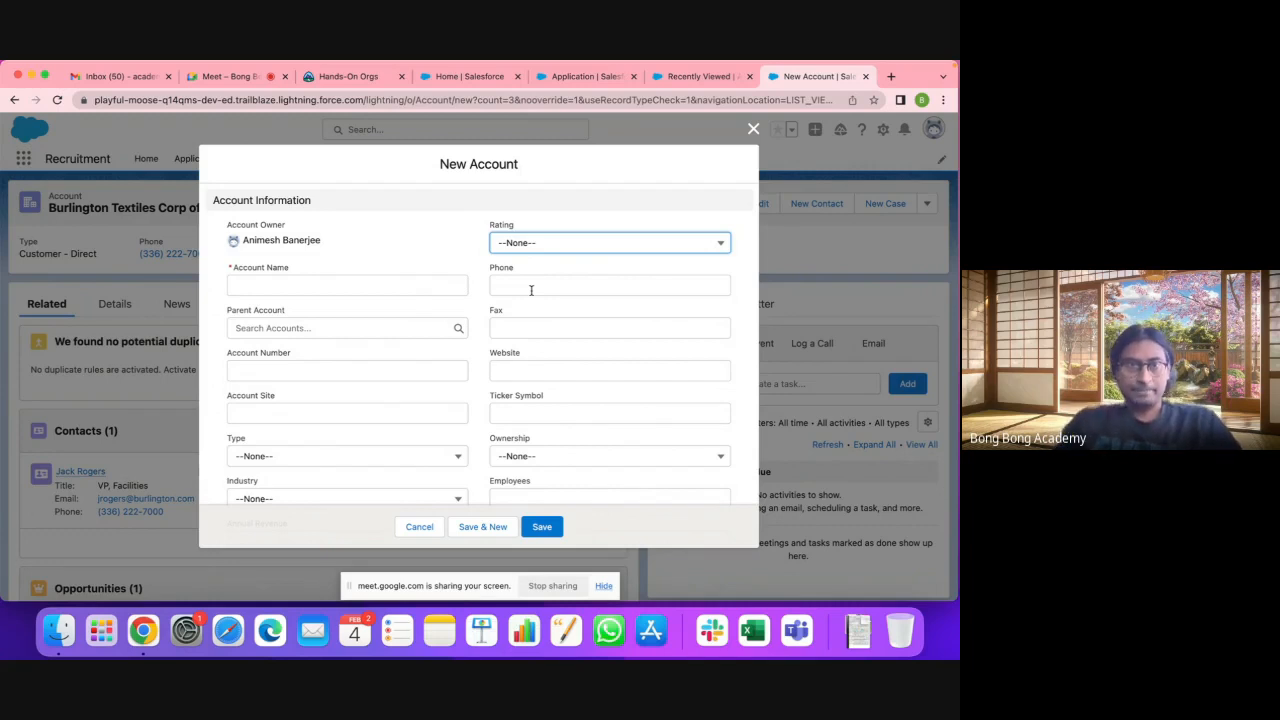
Step: Enter 'Test Account' as the Account Name, fixing the typo, and save the record
click(336, 289)
text(Twst)
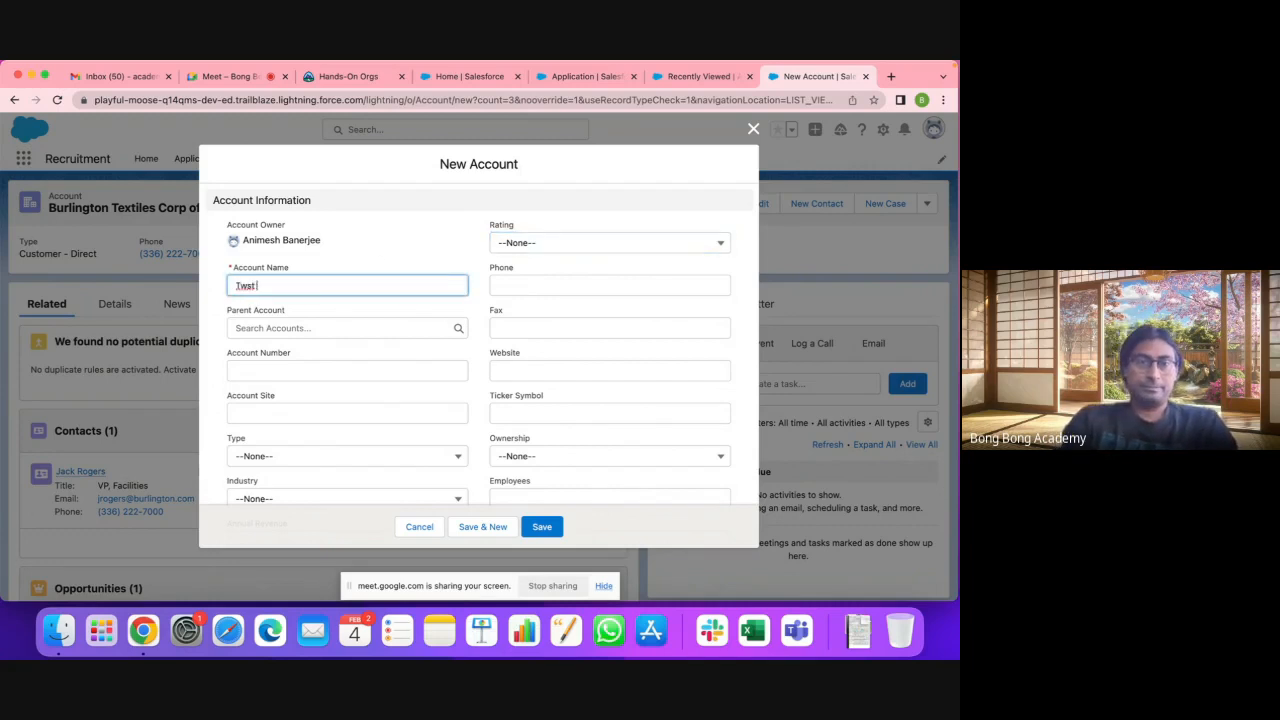
key(BackSpace)
key(BackSpace)
key(BackSpace)
text(Te)
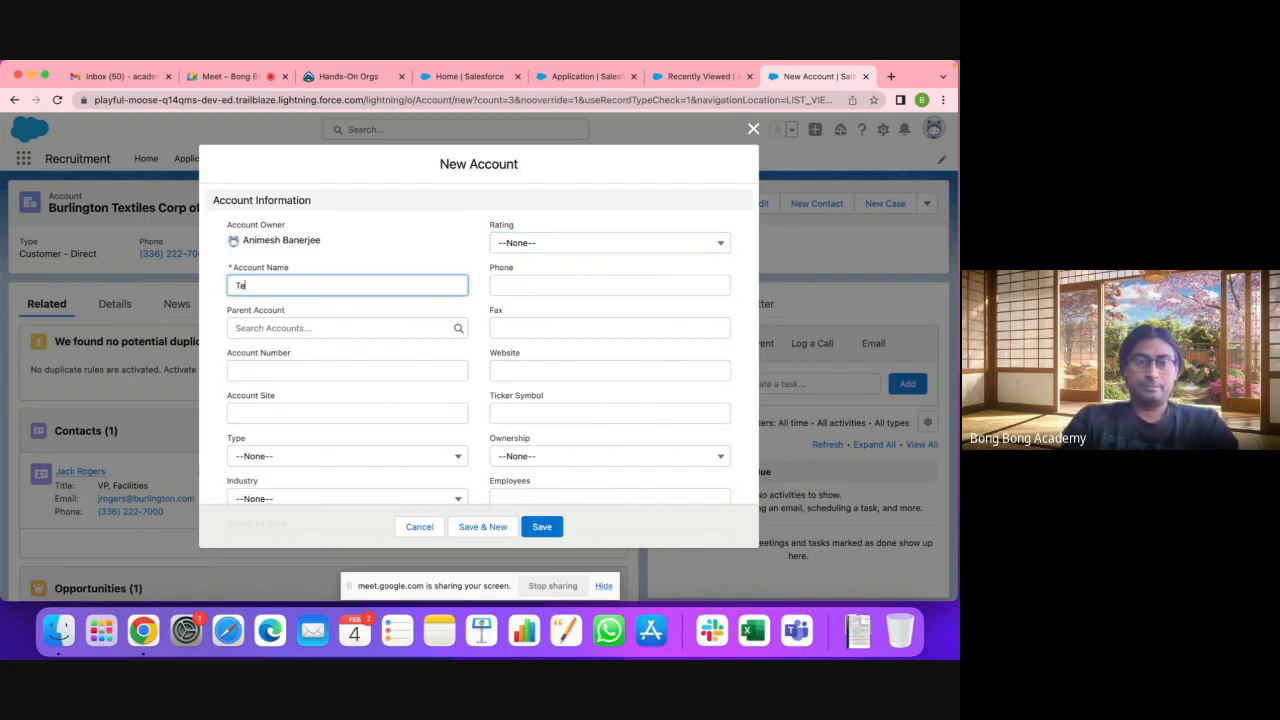
text(st Account)
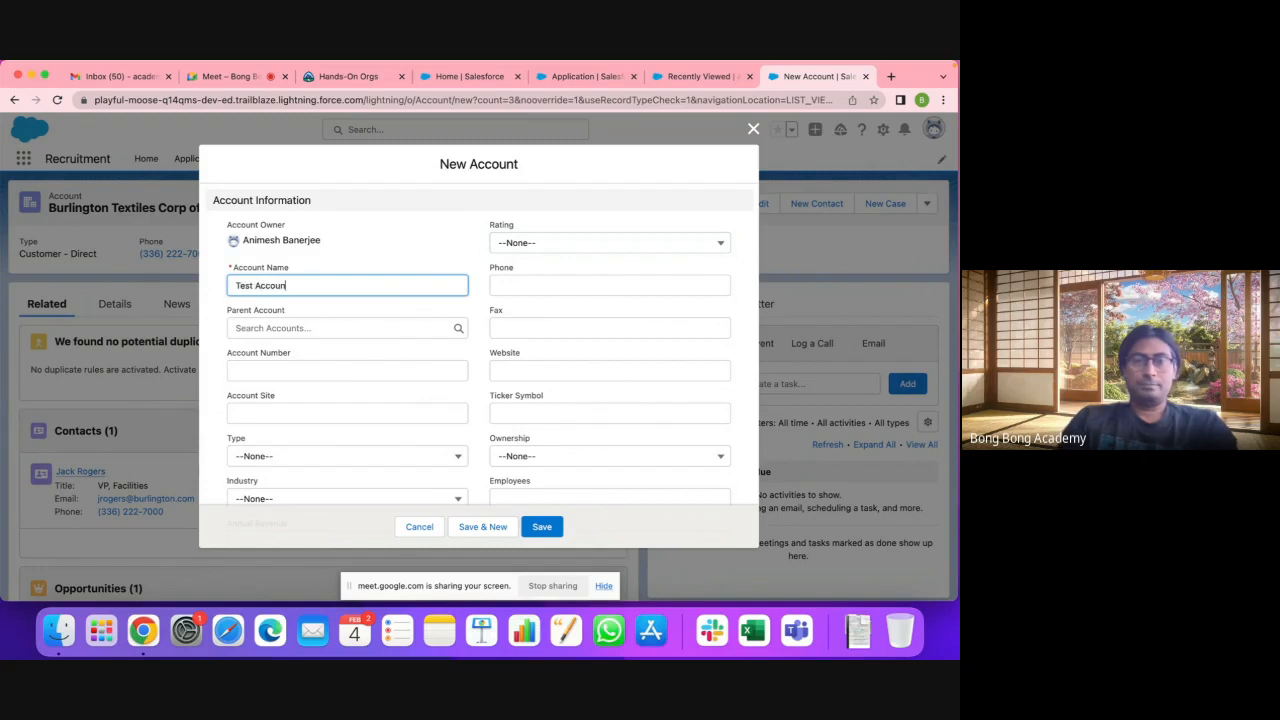
click(537, 527)
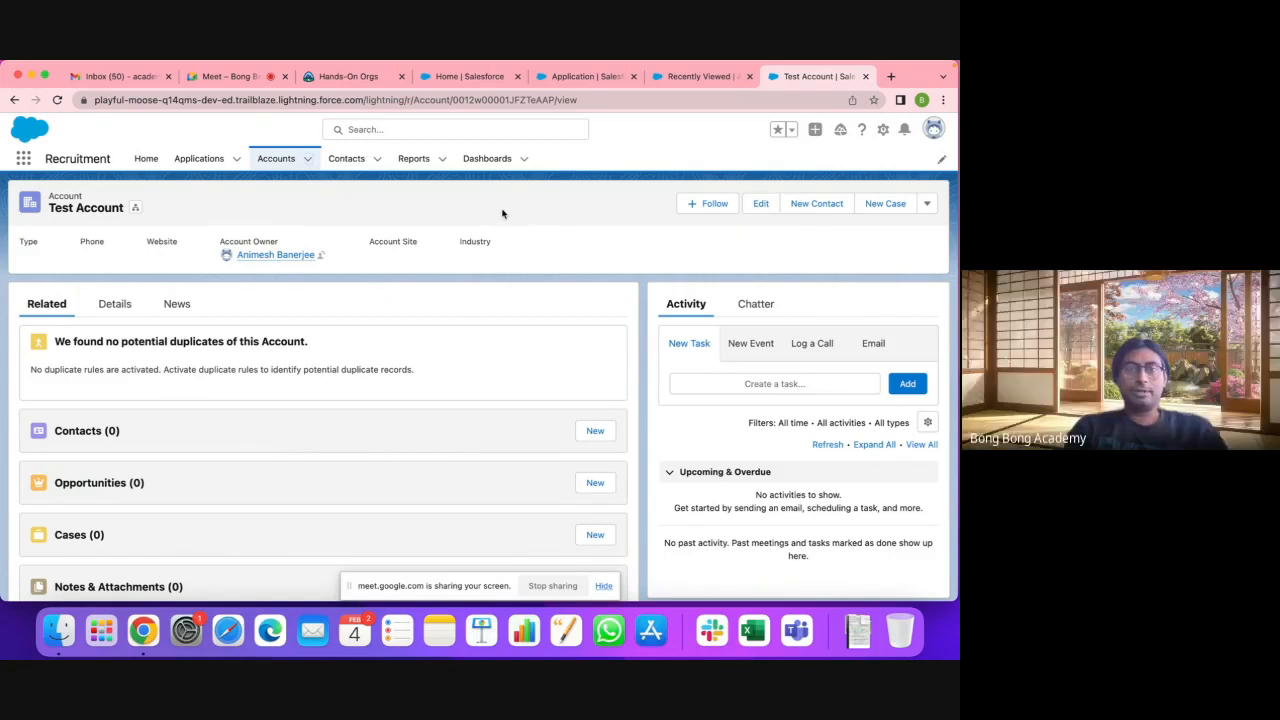
Step: Go back to the Accounts list to find Test Account at the top of Recently Viewed
click(274, 162)
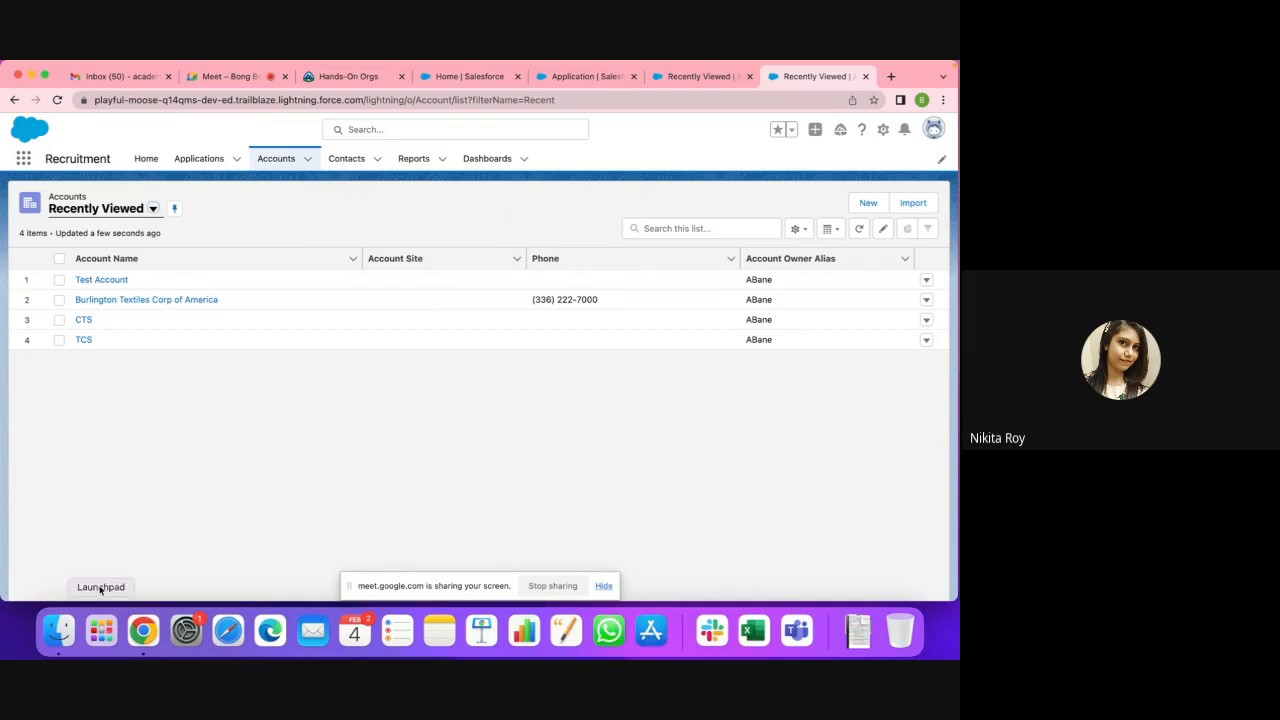
Step: Launch Microsoft Excel from the second page of Launchpad
click(101, 630)
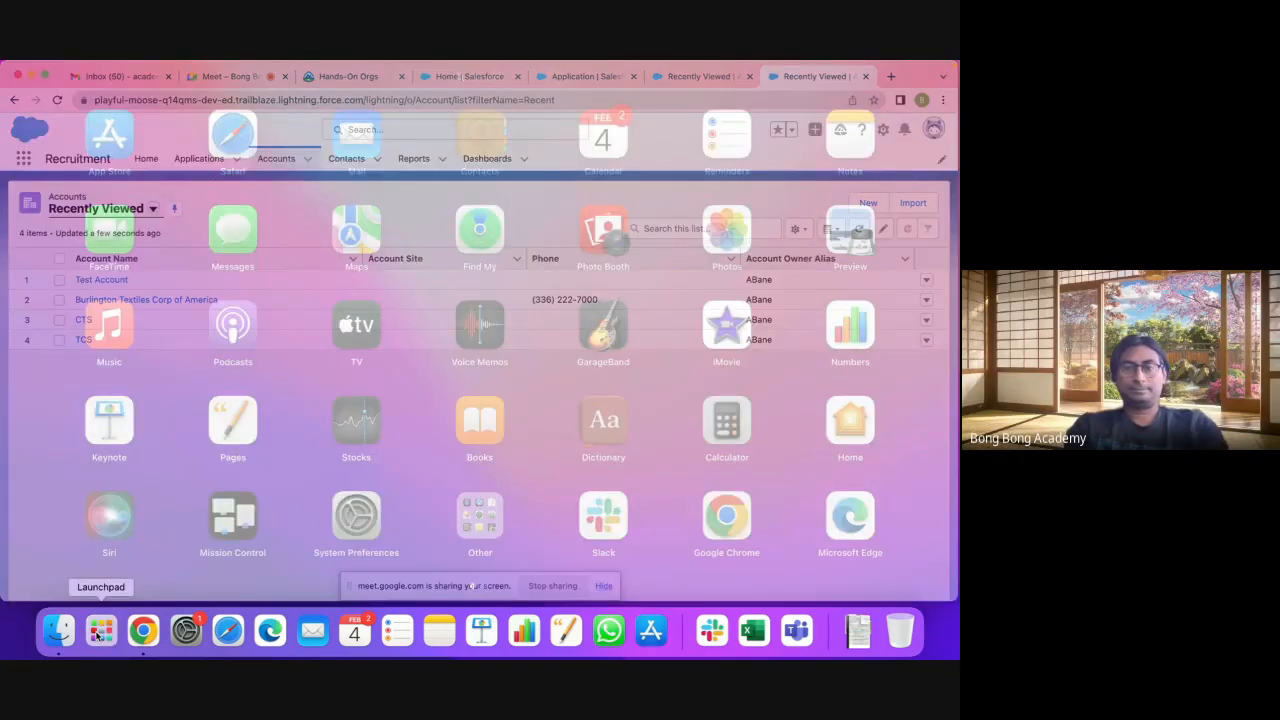
scroll(622, 495, right, 5)
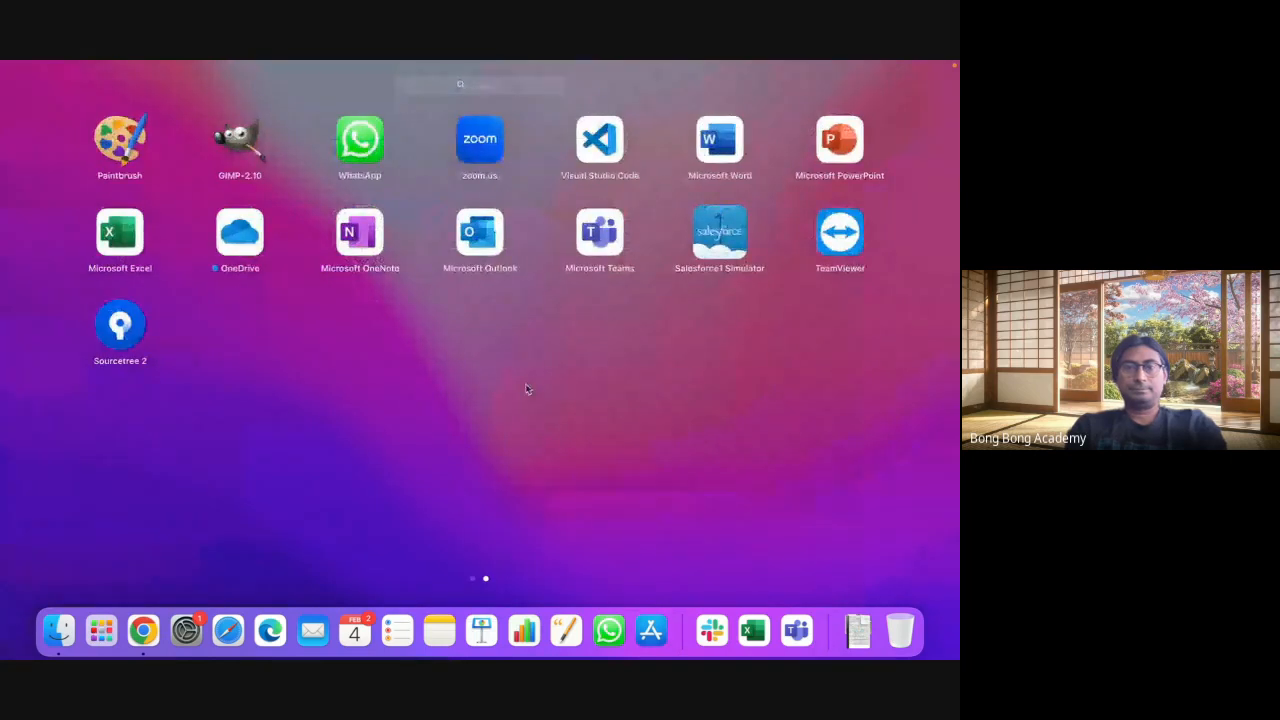
scroll(527, 389, left, 5)
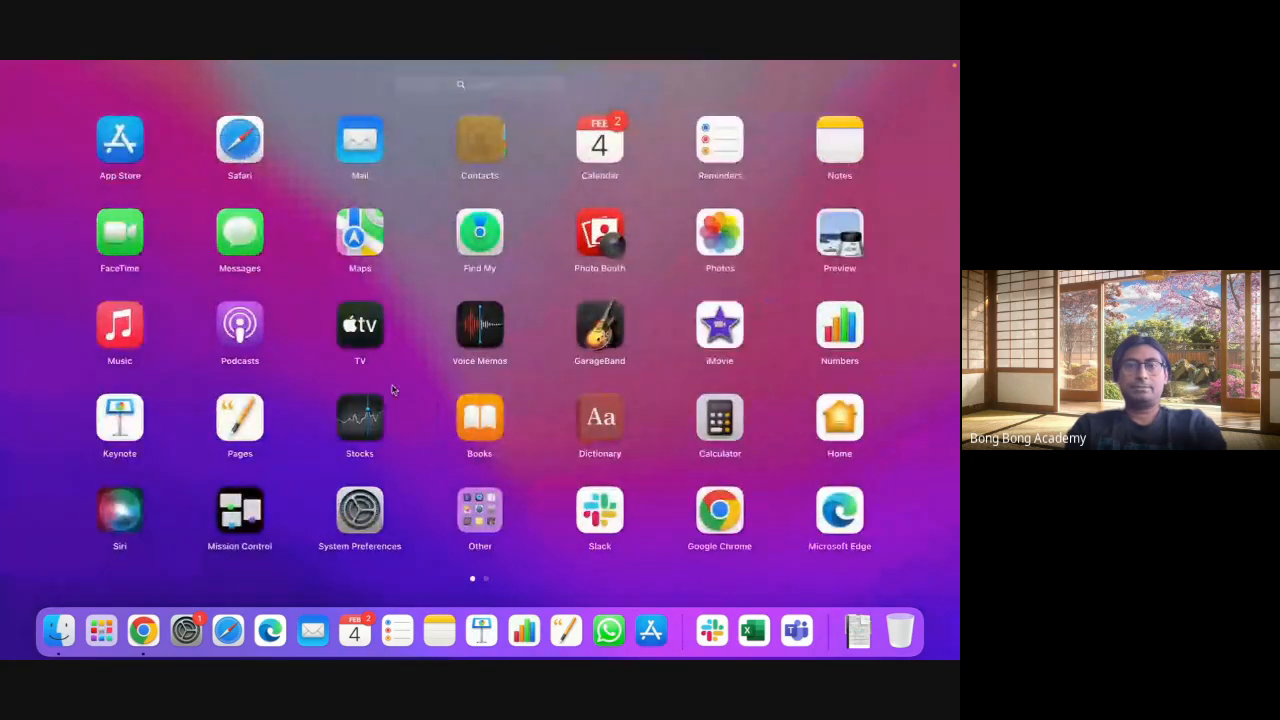
scroll(517, 337, right, 5)
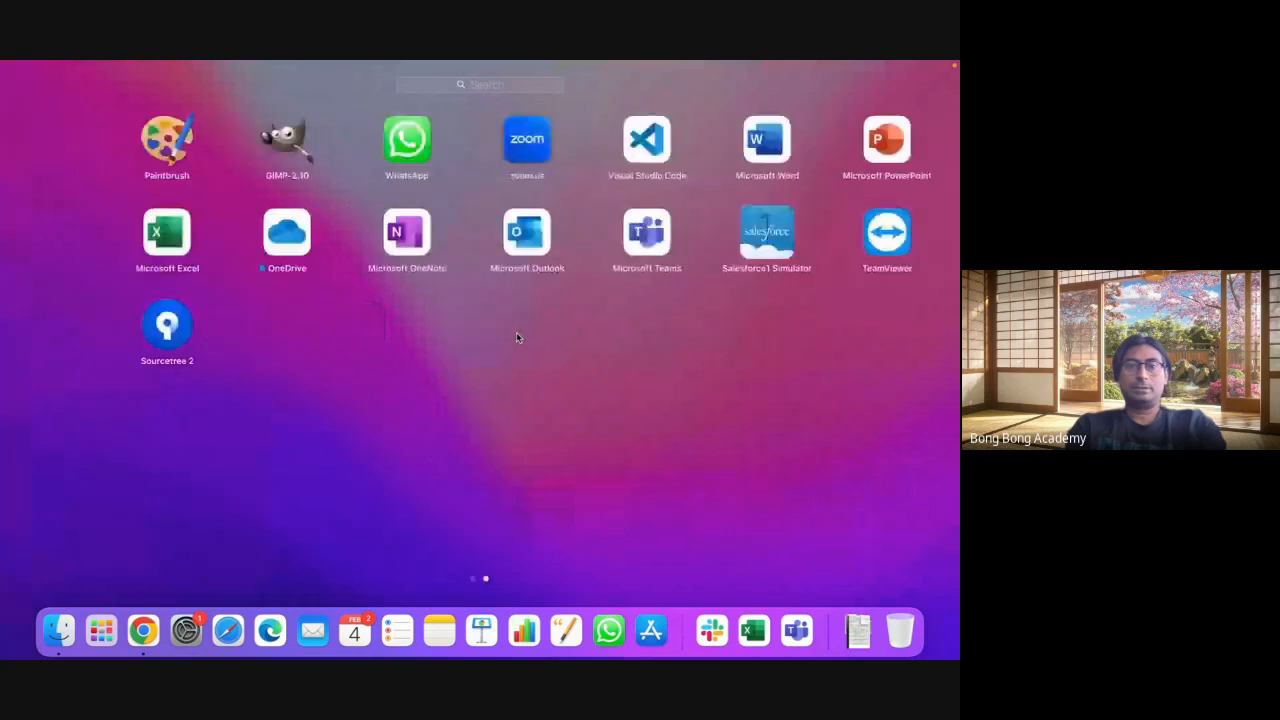
scroll(516, 337, left, 5)
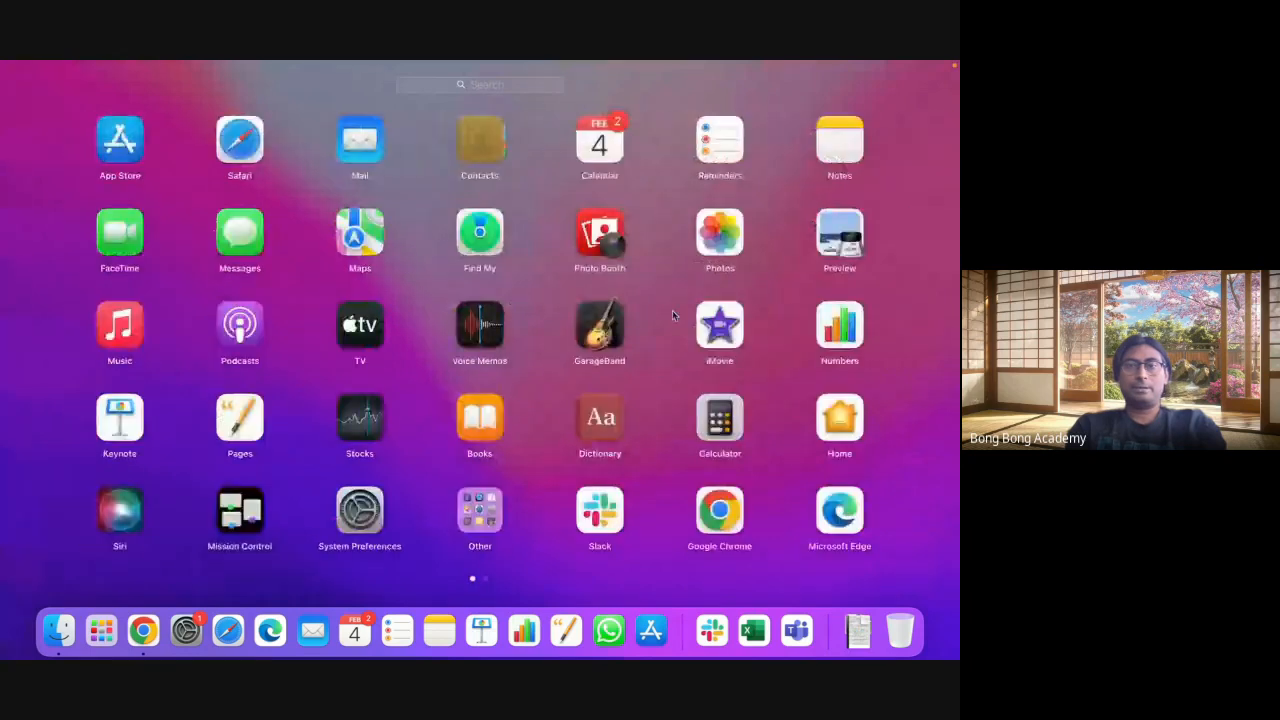
scroll(672, 312, right, 5)
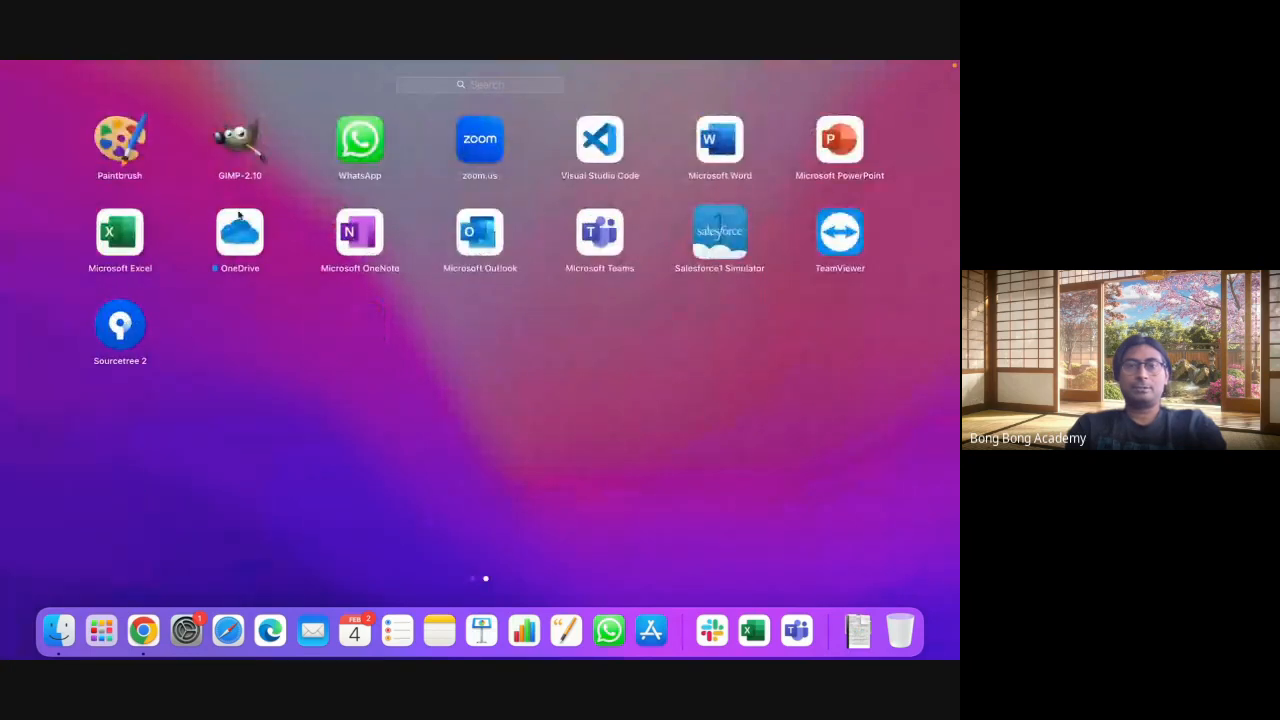
click(121, 238)
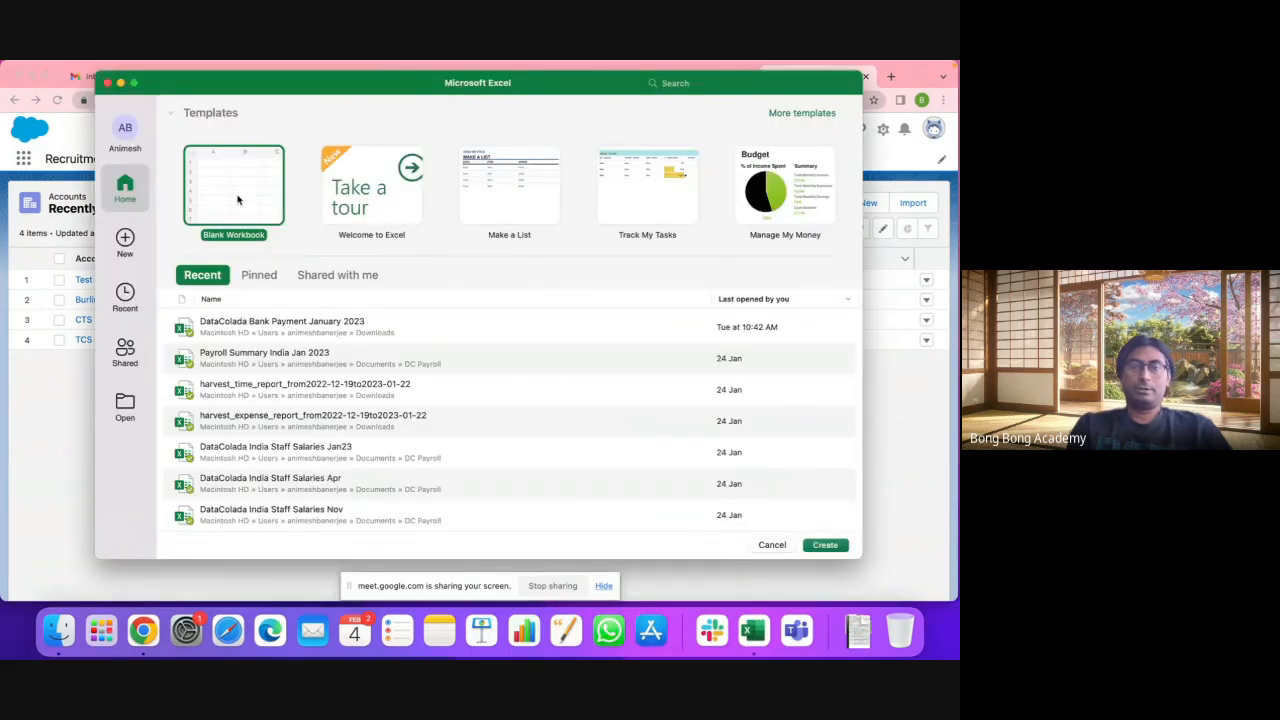
Step: Create a blank workbook with a Name header and Account Test Import 1 through 20 below it
double_click(236, 200)
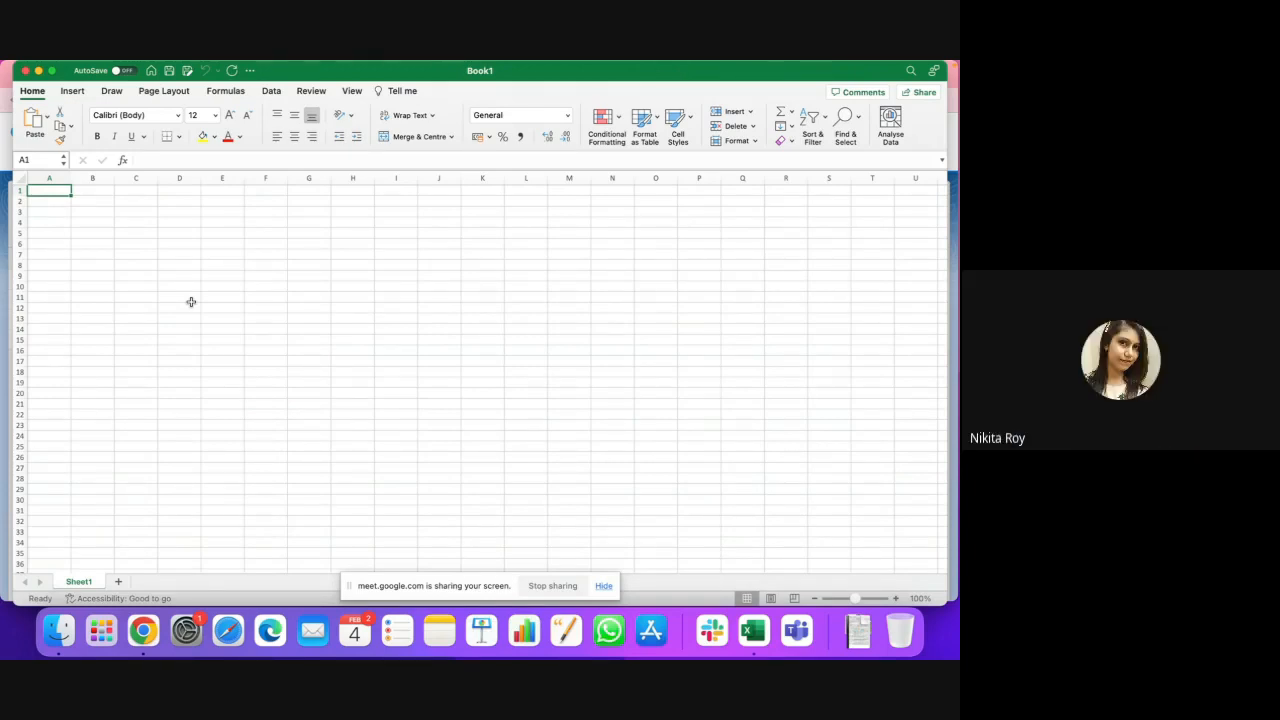
text(Name)
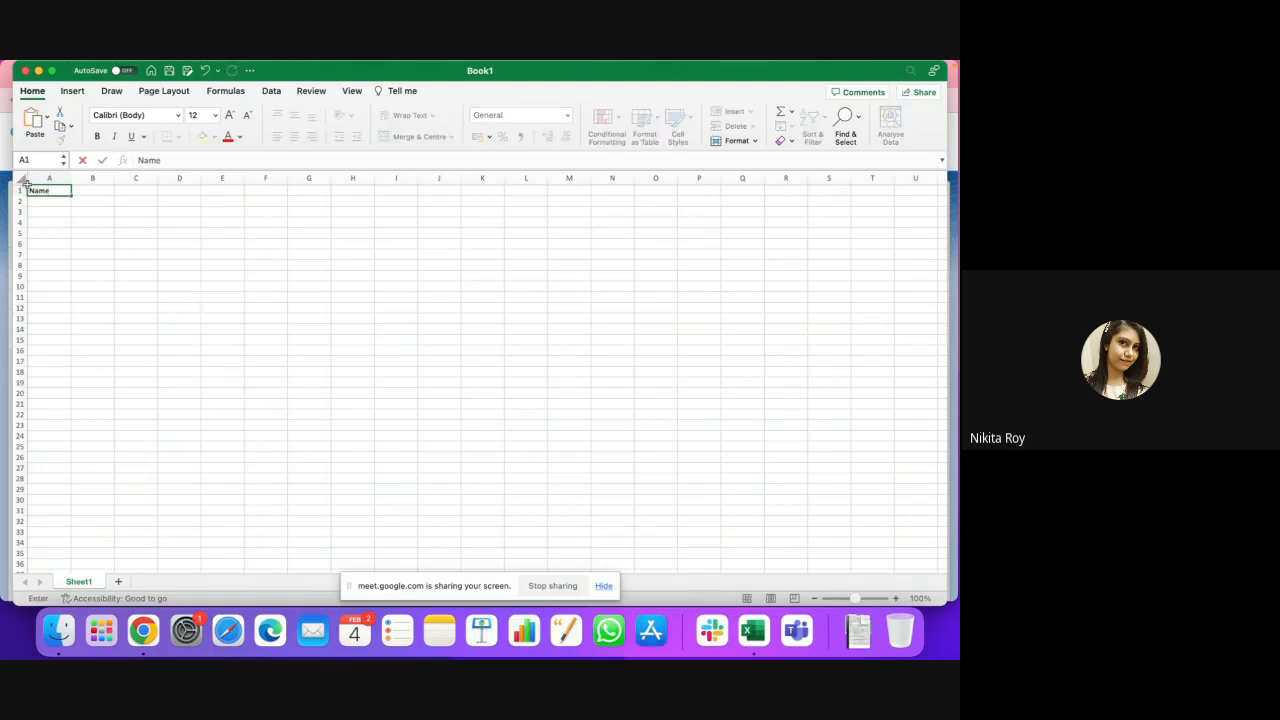
key(Return)
text(Account)
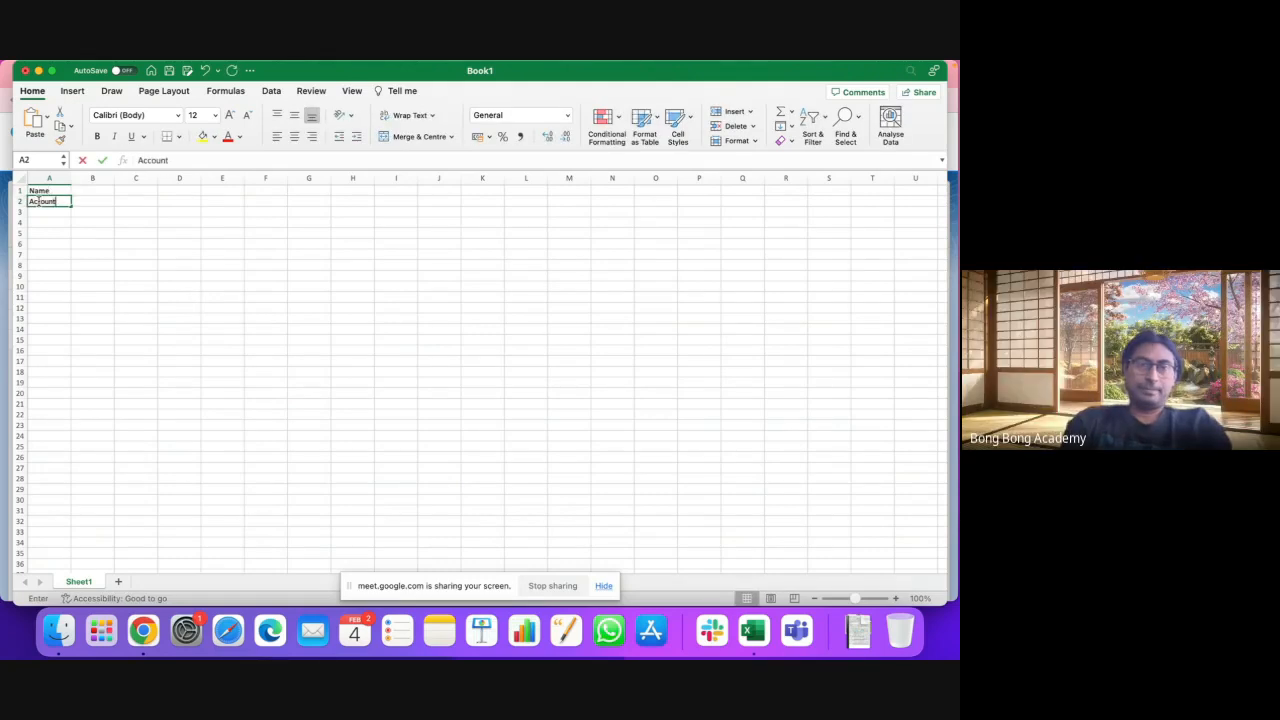
text( Test)
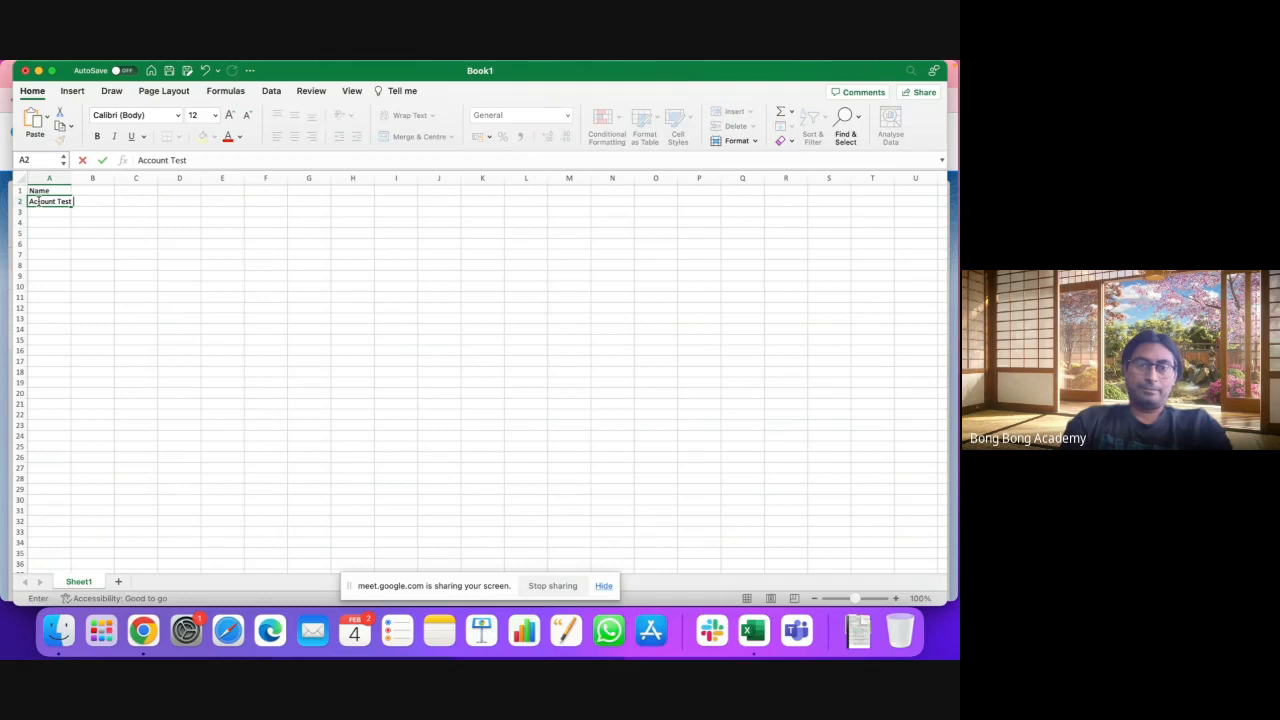
text( Import 1)
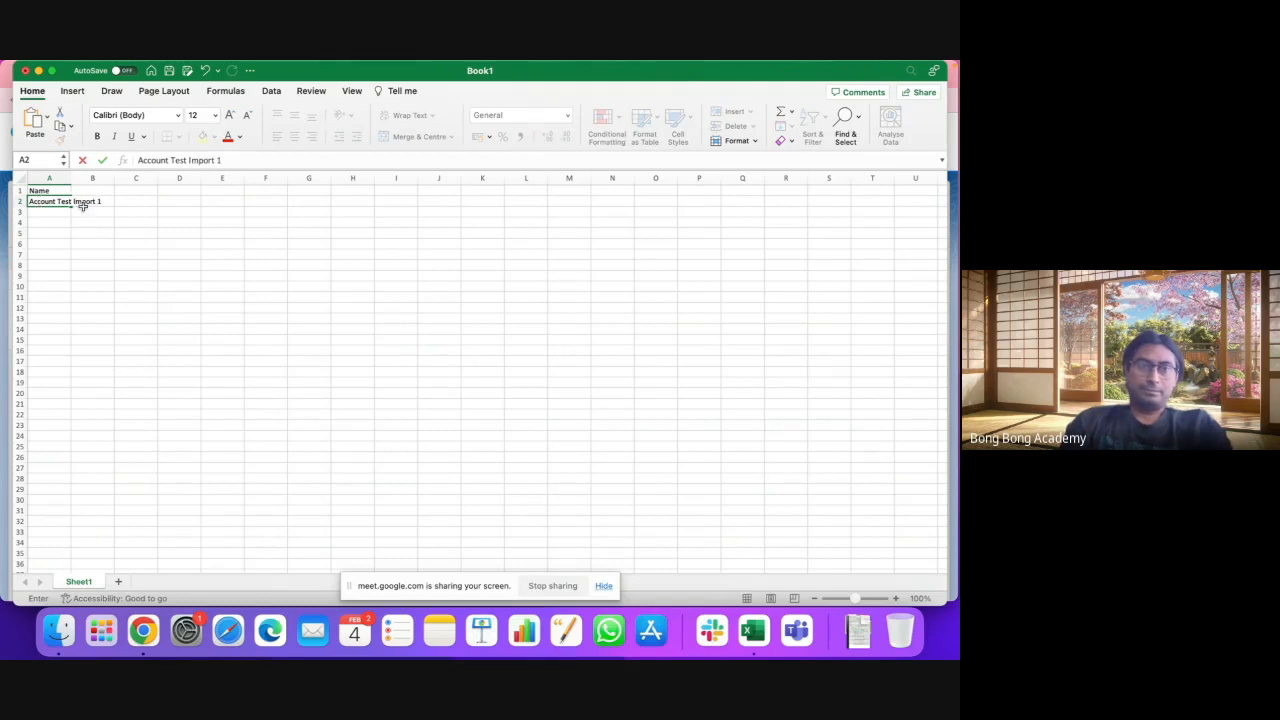
double_click(69, 179)
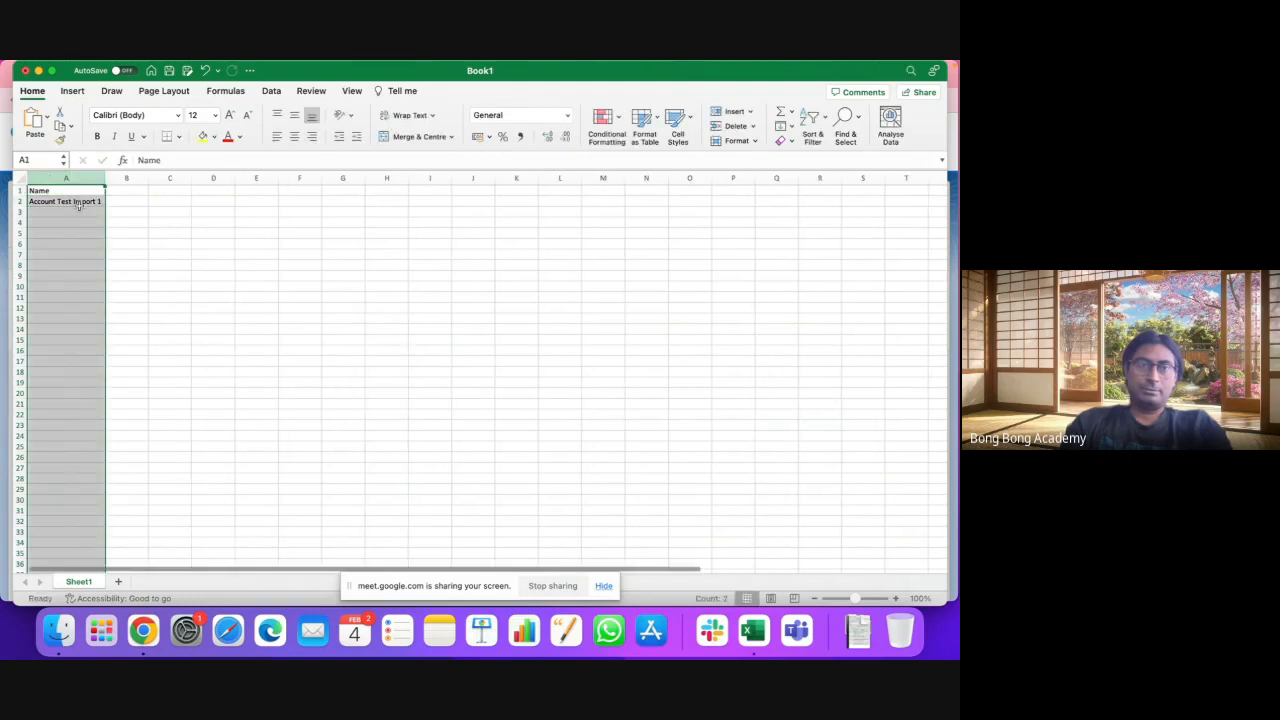
drag(104, 206, 104, 405)
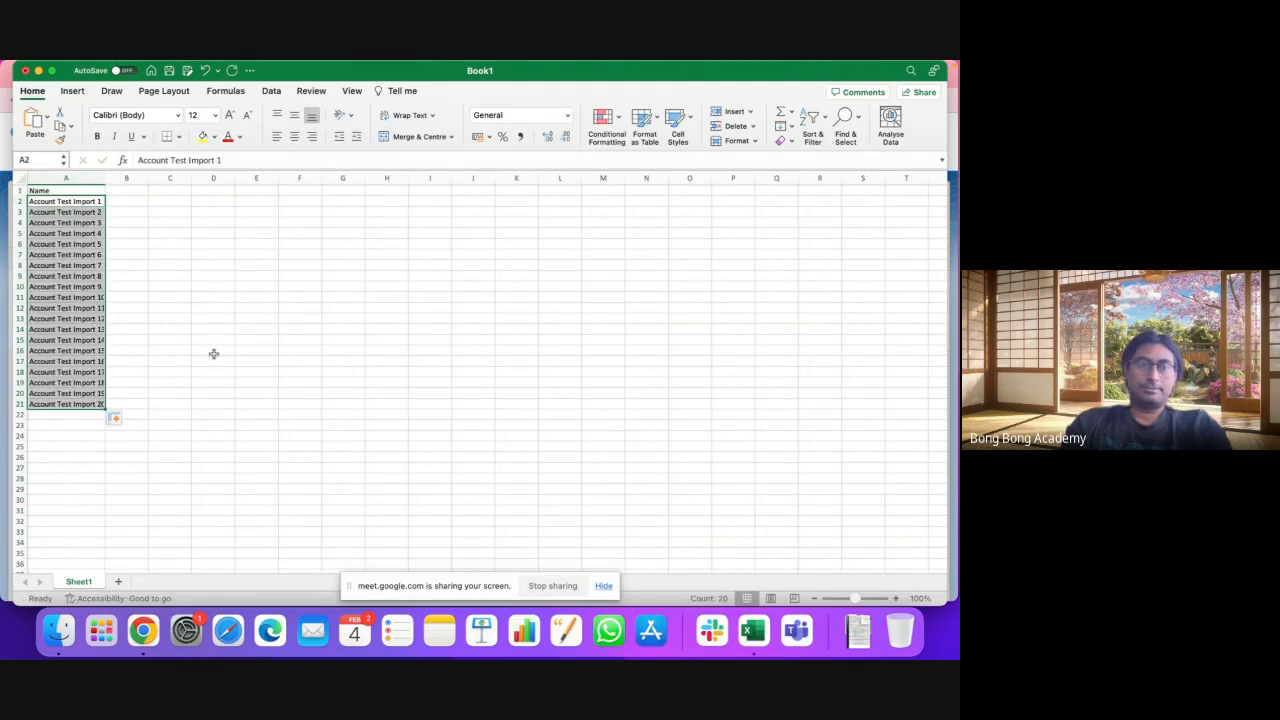
Step: Widen column A so the account names fit
drag(105, 178, 109, 178)
click(188, 305)
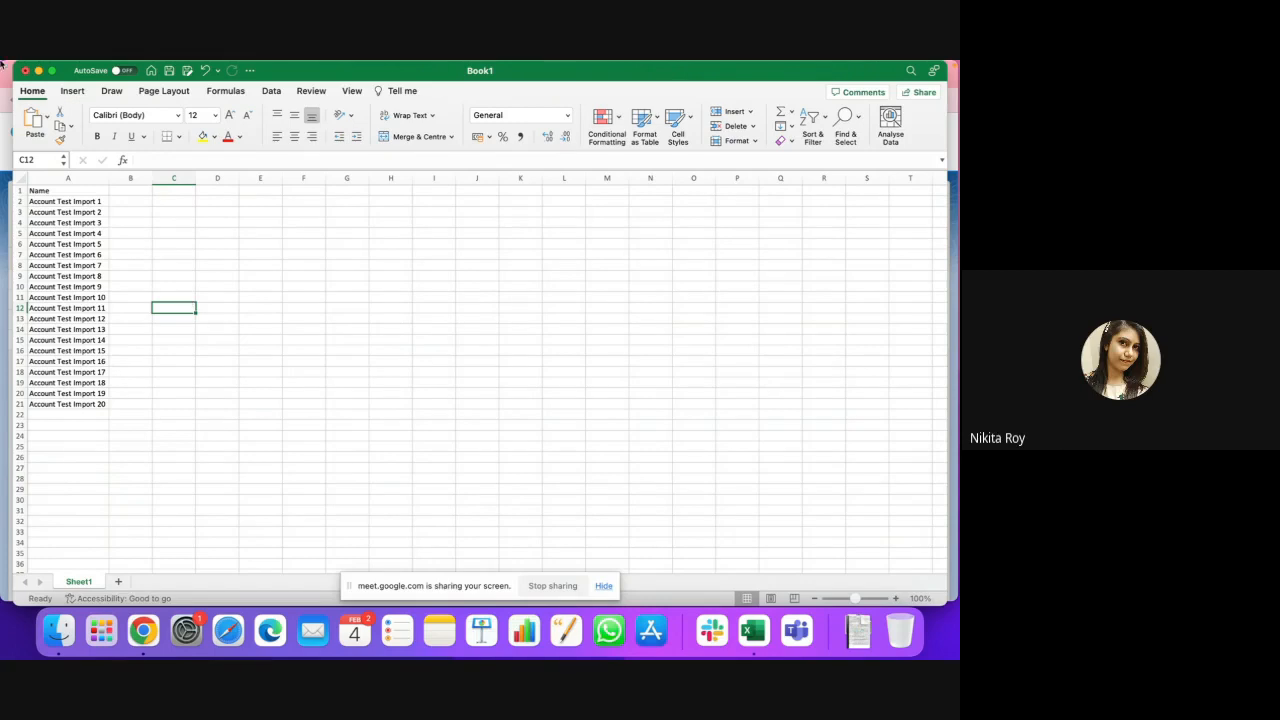
click(78, 67)
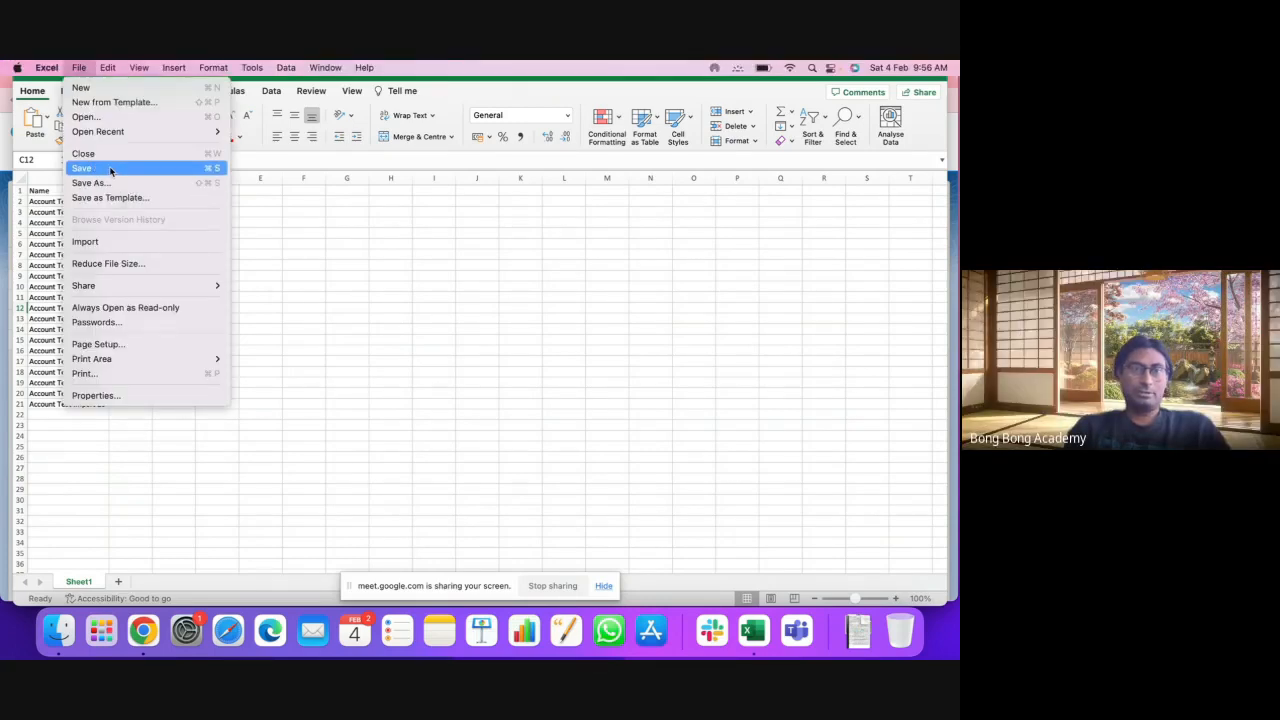
Step: Save the workbook as NewAccount in CSV UTF-8 (Comma-delimited) format
click(90, 183)
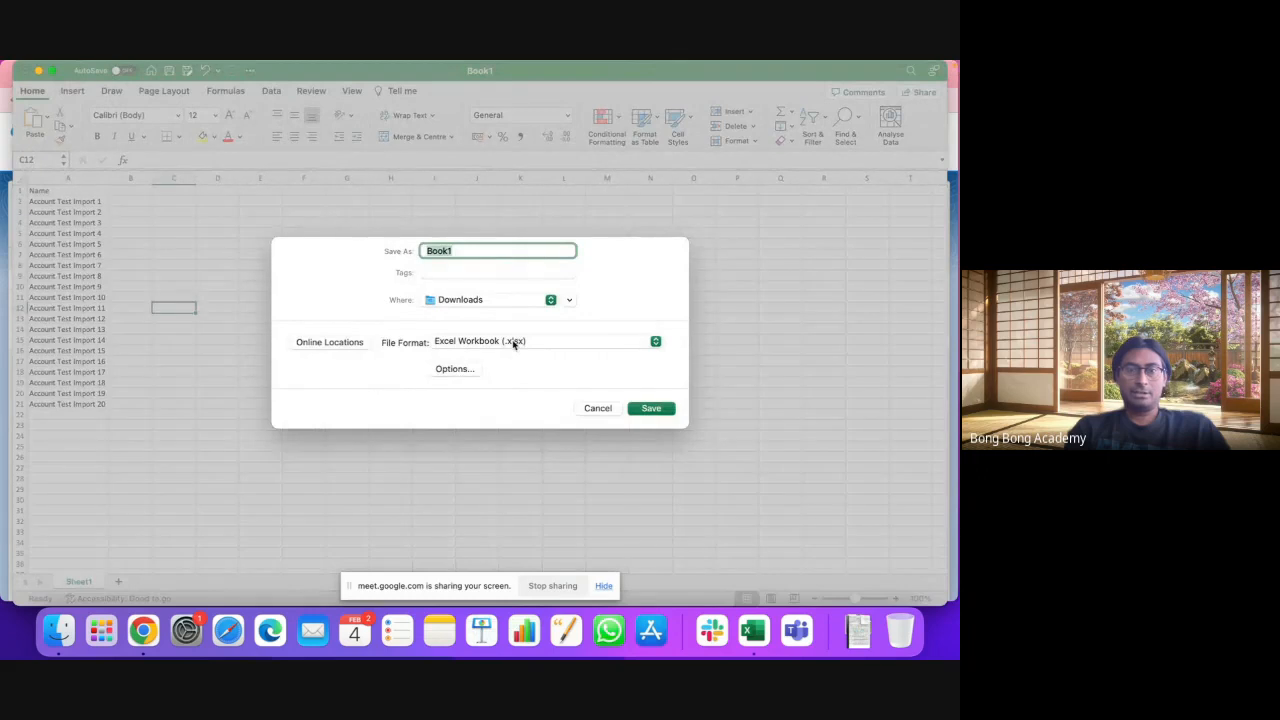
click(514, 344)
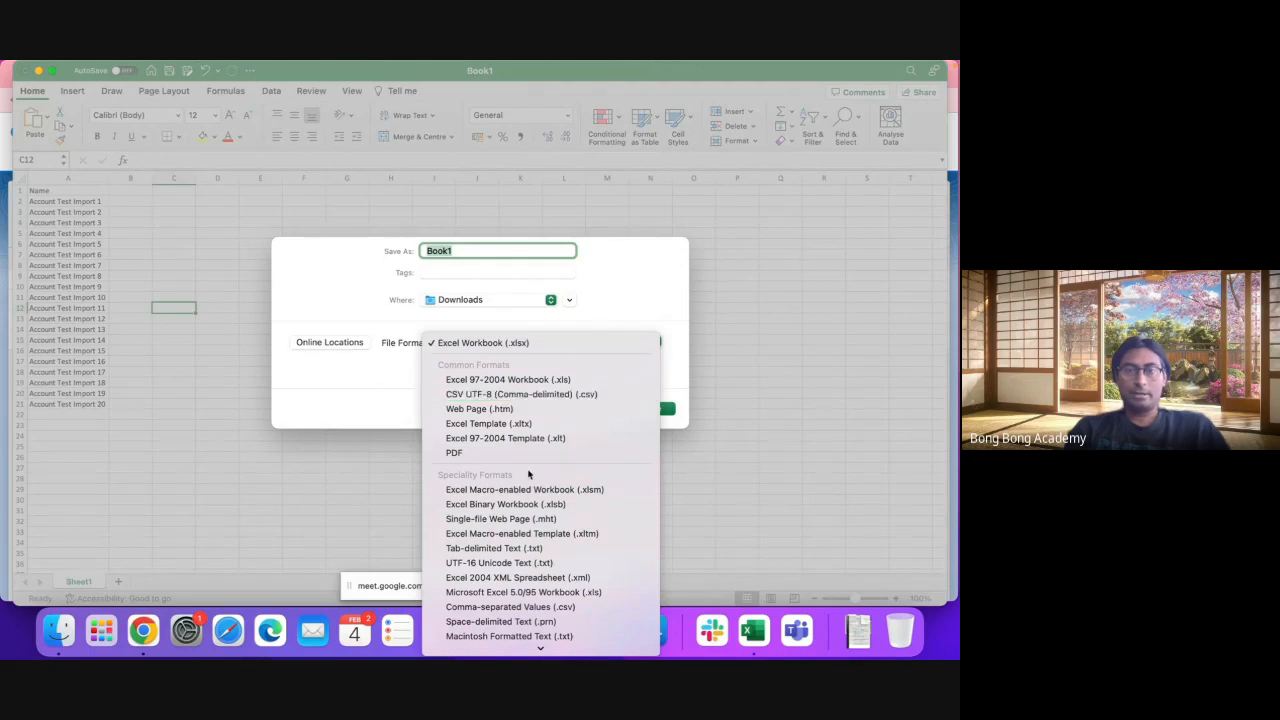
scroll(528, 482, down, 3)
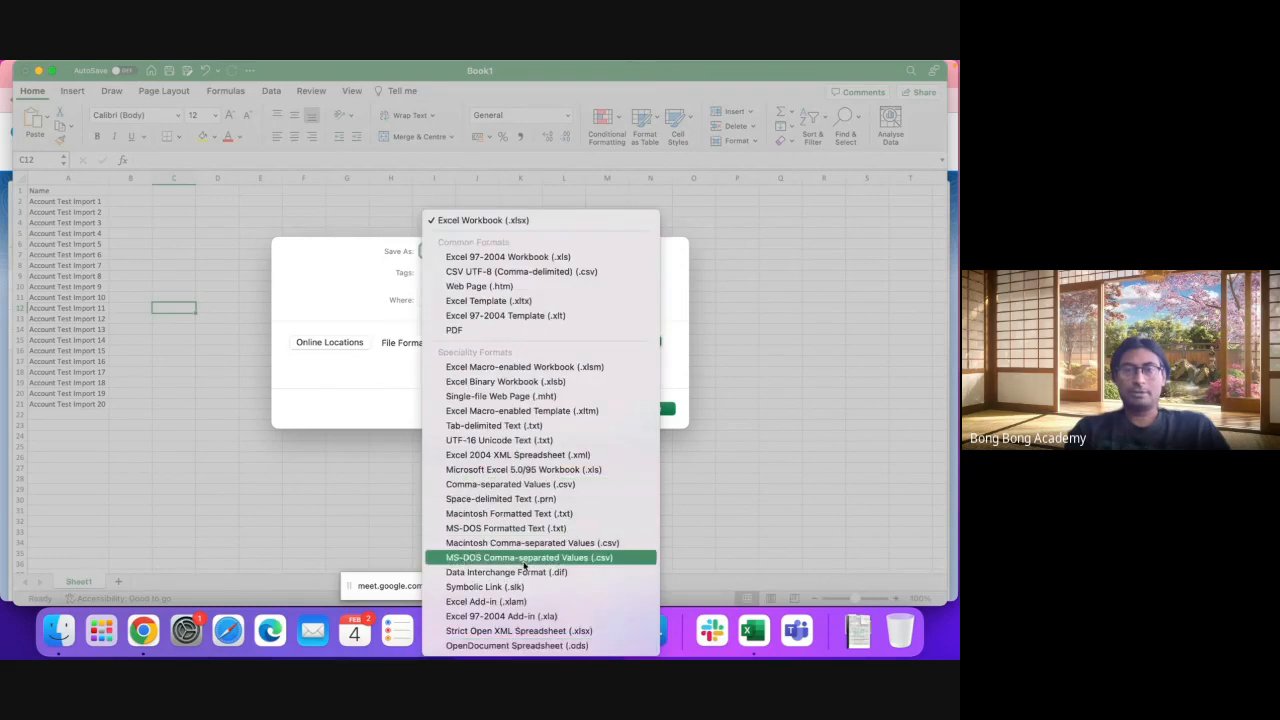
click(536, 279)
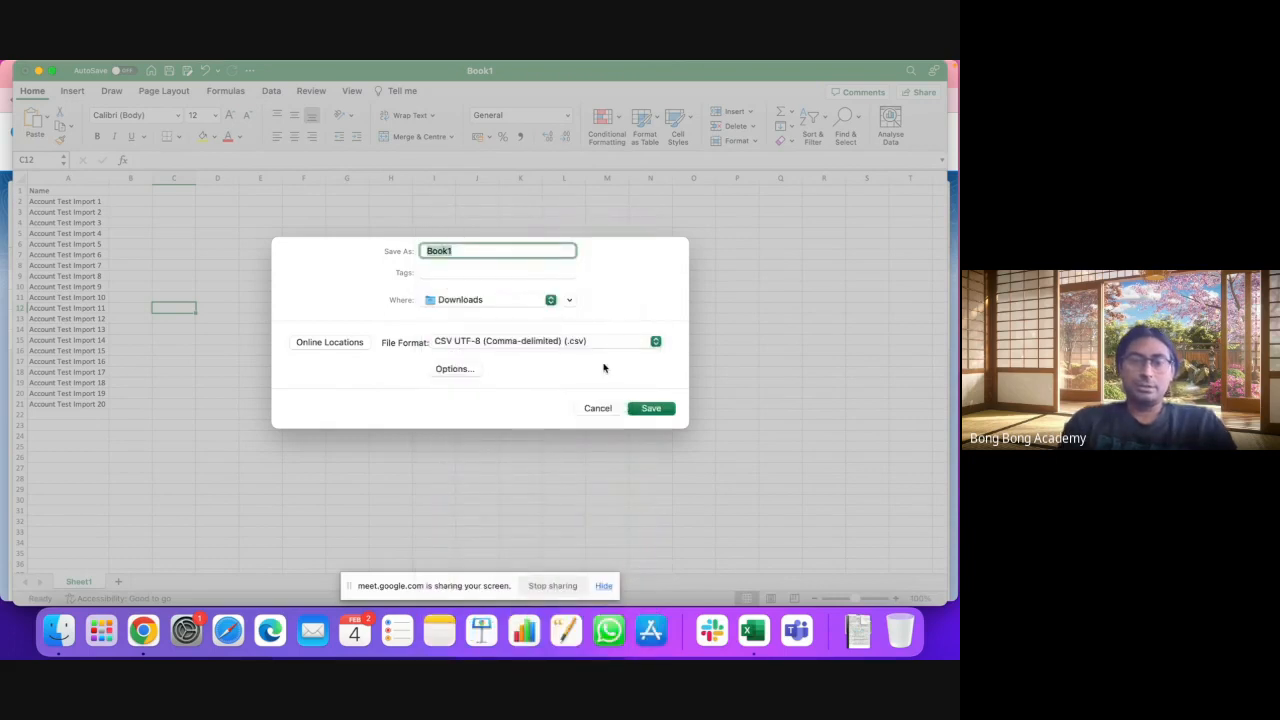
text(New)
text(Accou)
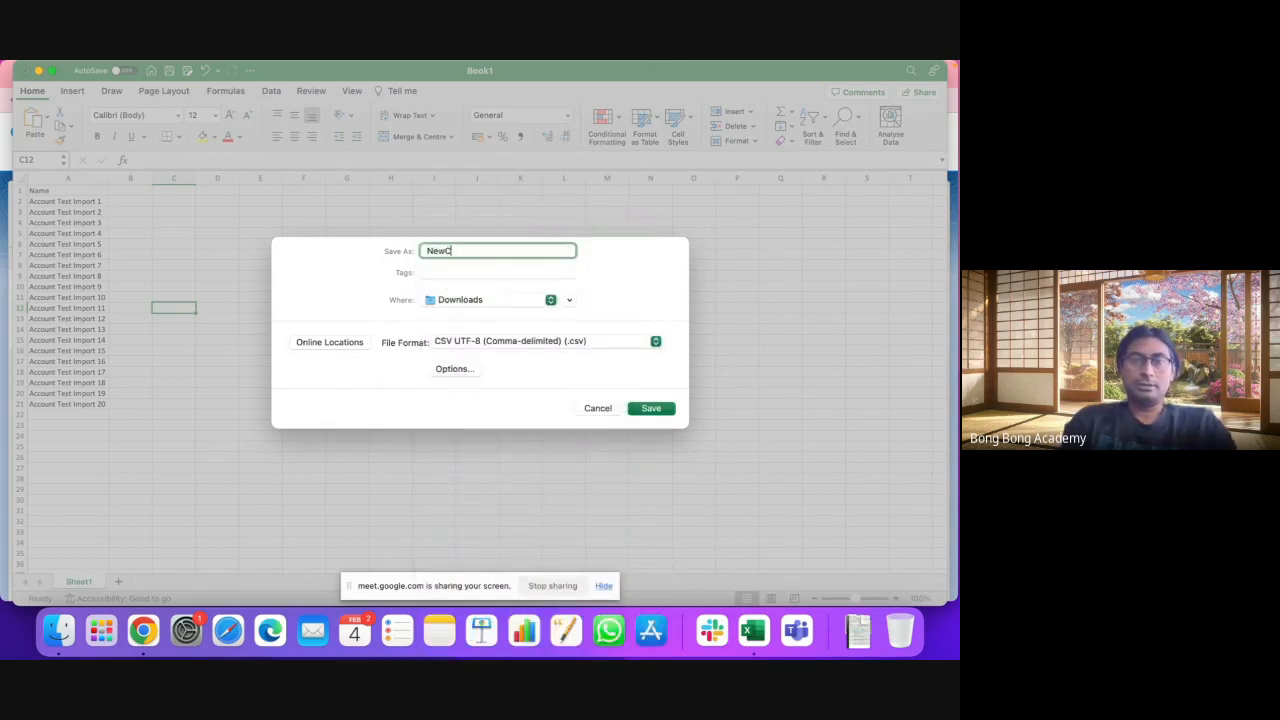
text(nt)
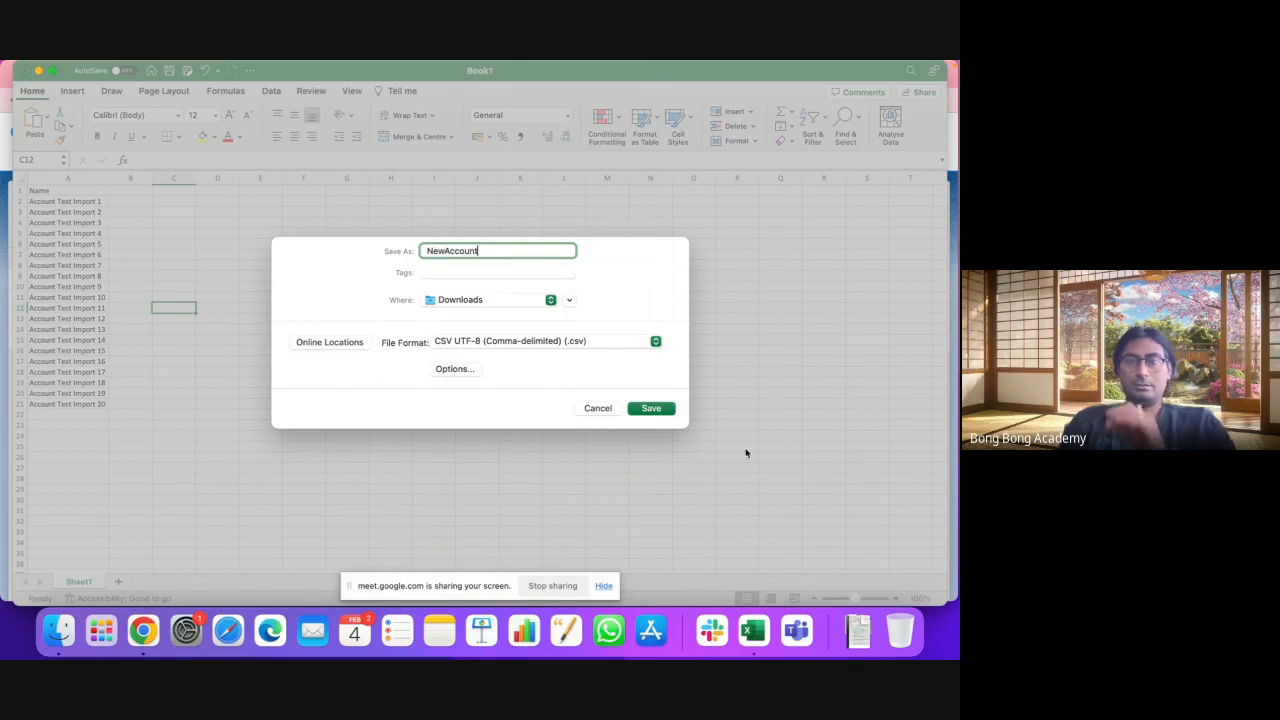
click(659, 408)
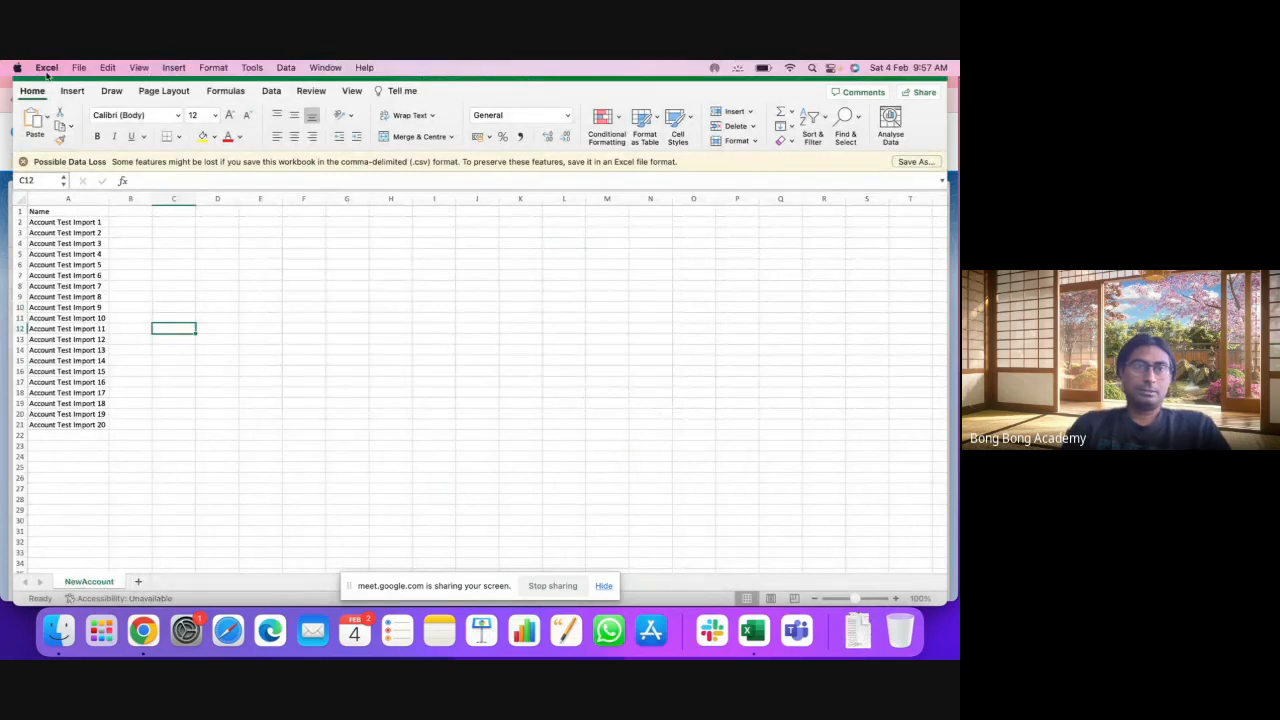
Step: Reopen the Save As dialog and cancel it without saving again
click(77, 69)
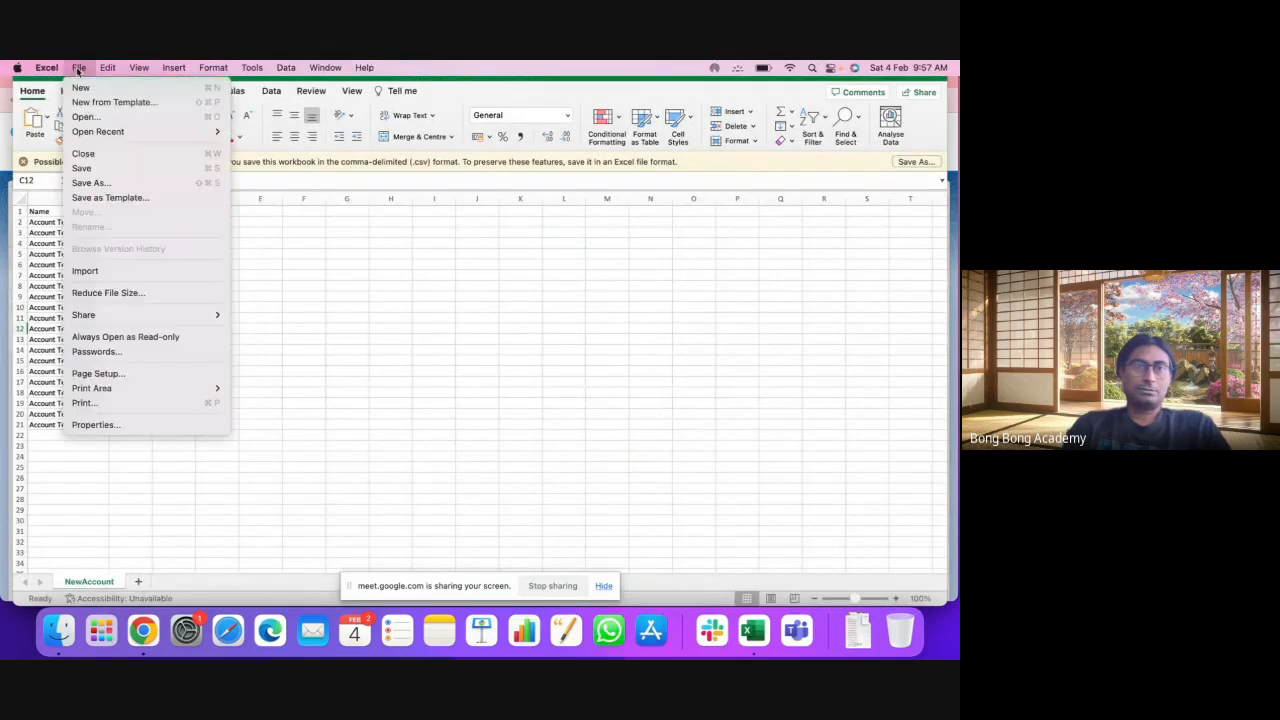
click(110, 185)
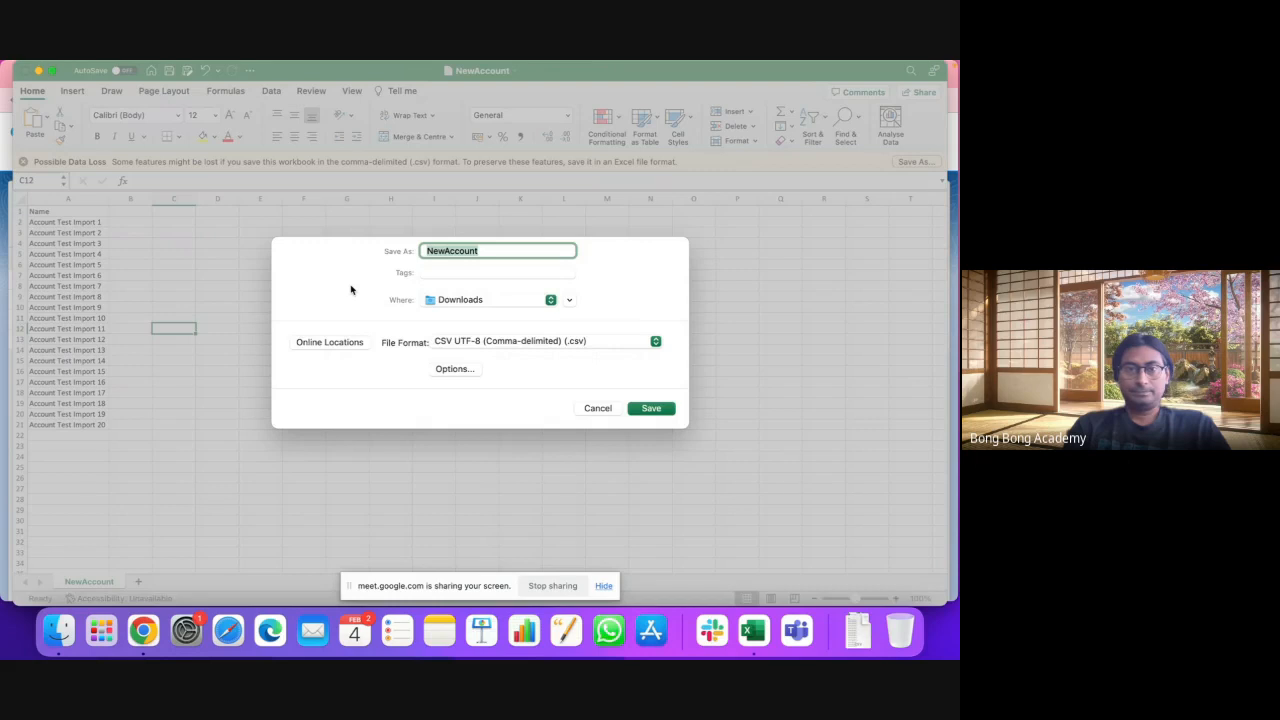
click(592, 408)
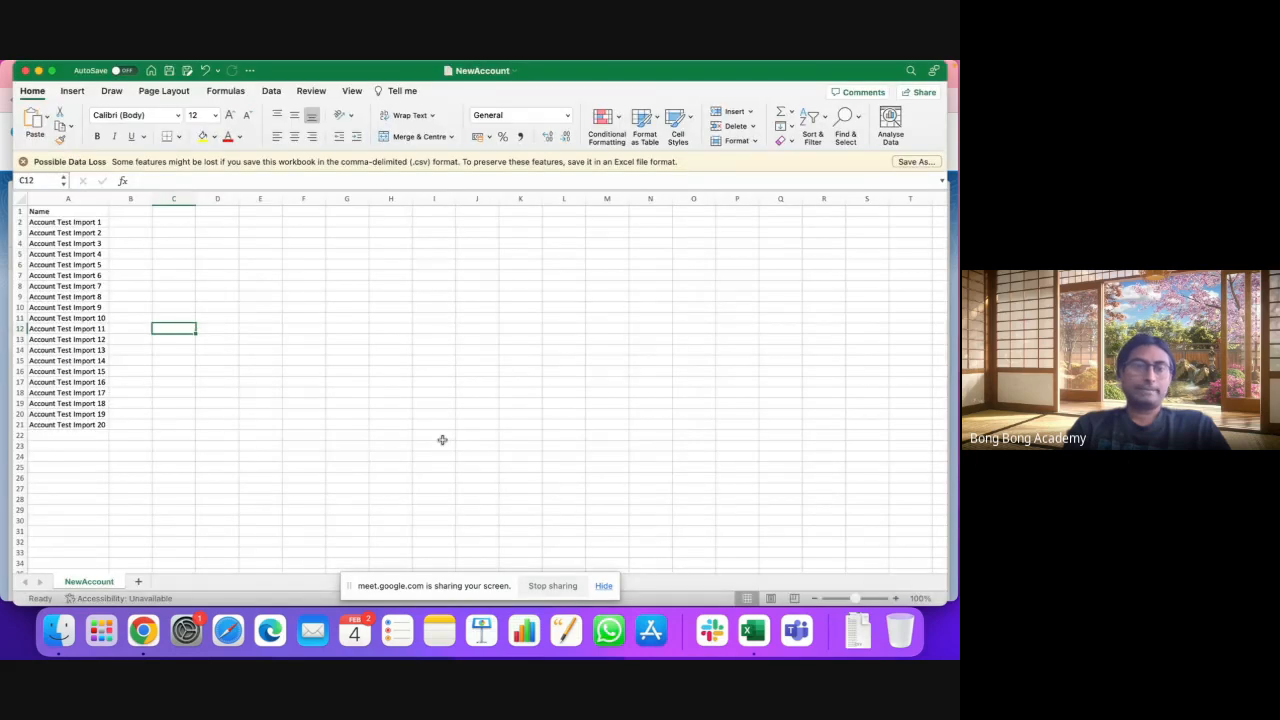
Step: Switch back to Salesforce in Chrome and start importing account data from a file
click(143, 630)
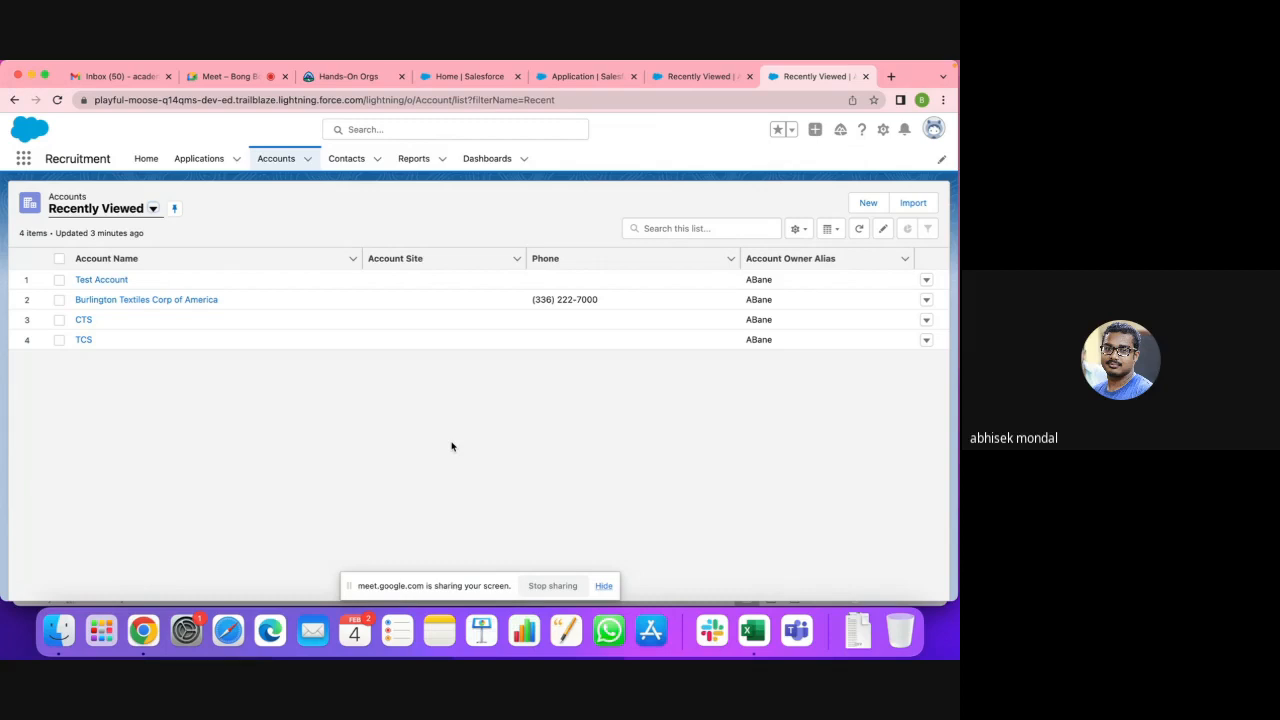
click(908, 208)
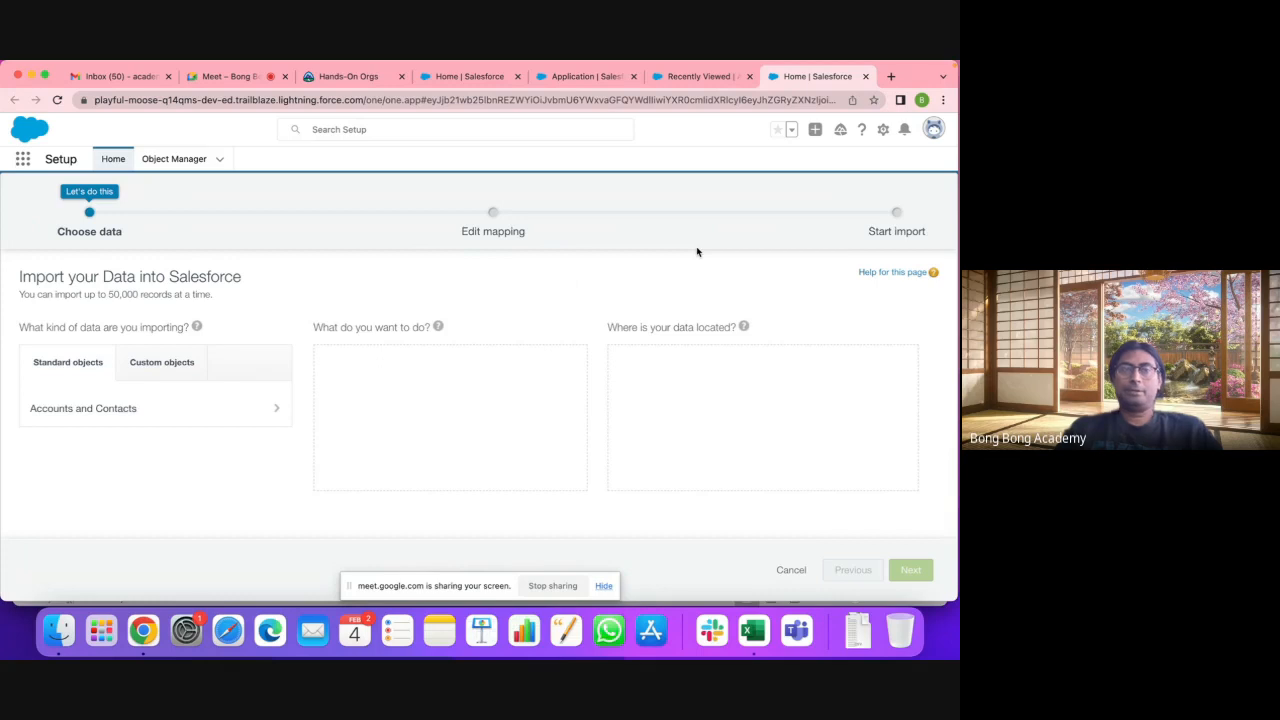
Step: Import Accounts and Contacts as new records from NewAccount.csv and continue to field mapping
click(106, 410)
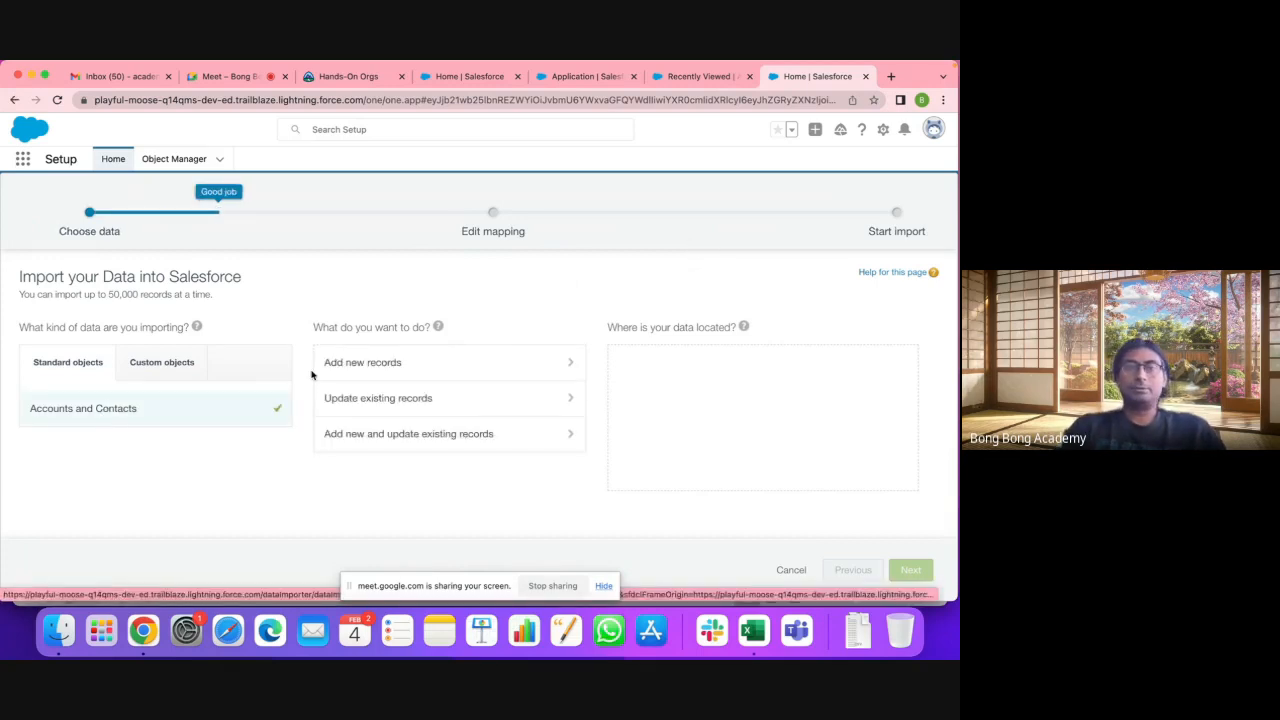
click(366, 363)
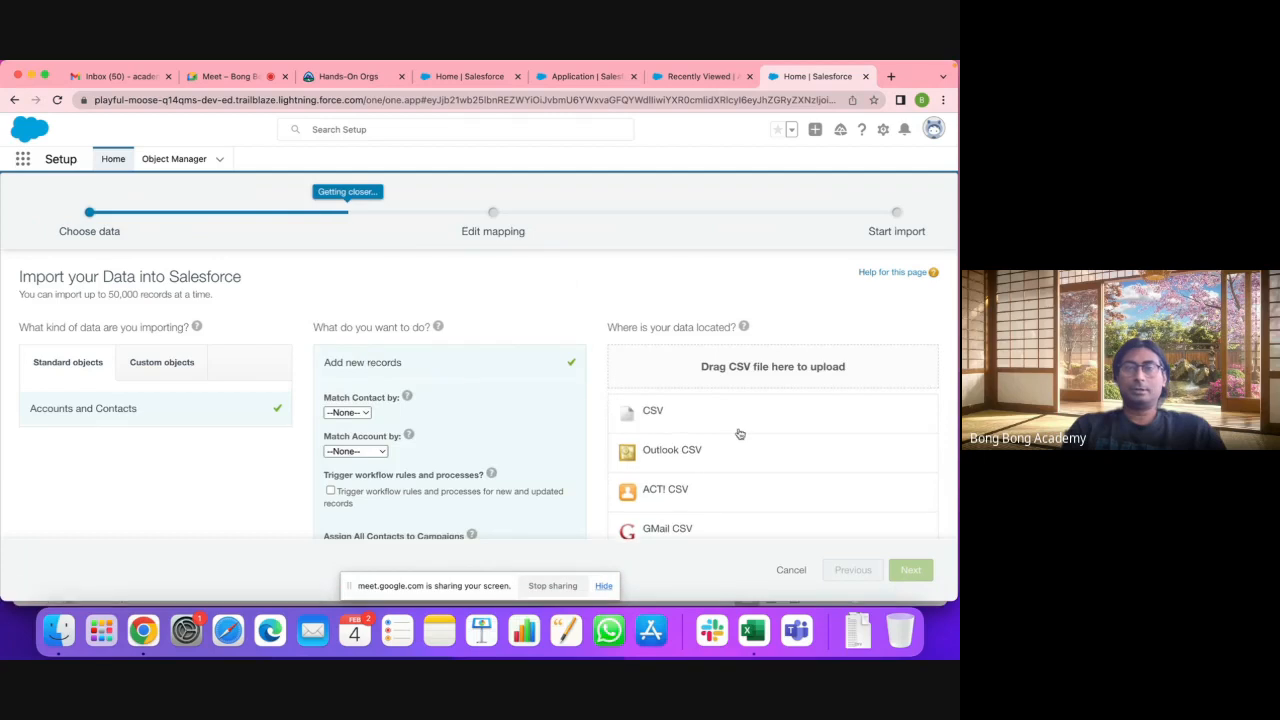
click(653, 413)
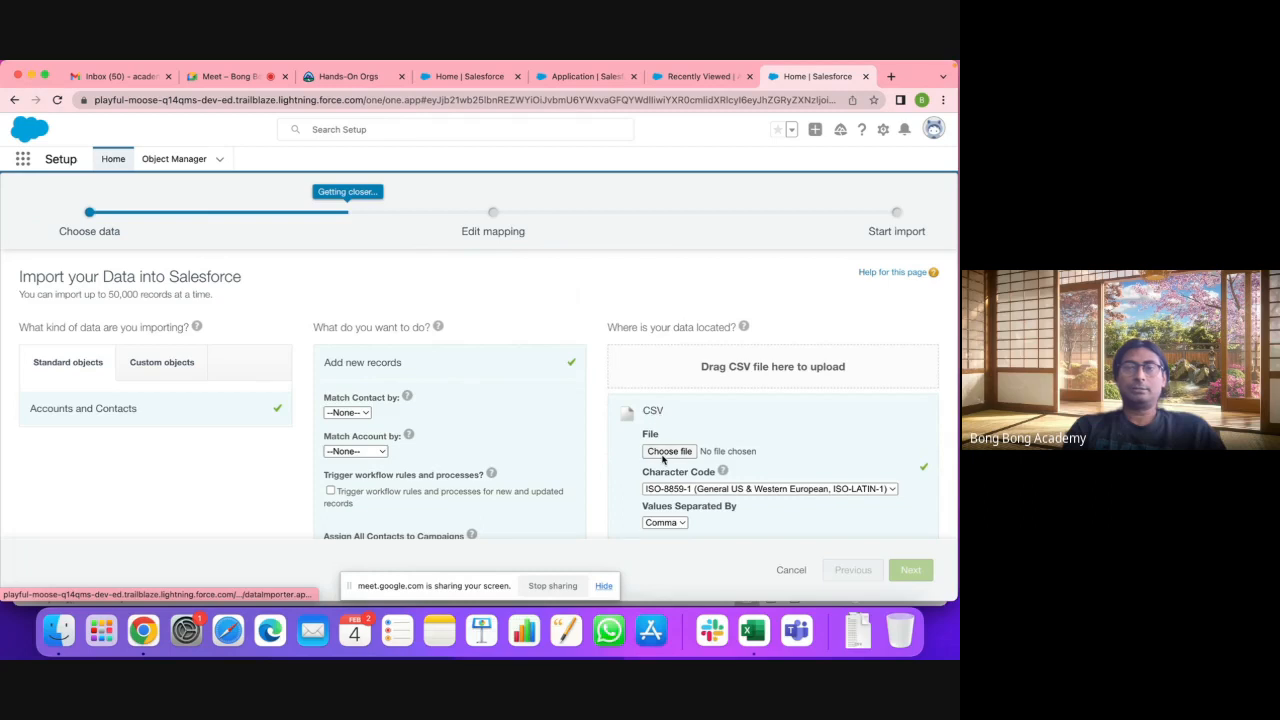
click(664, 452)
click(272, 182)
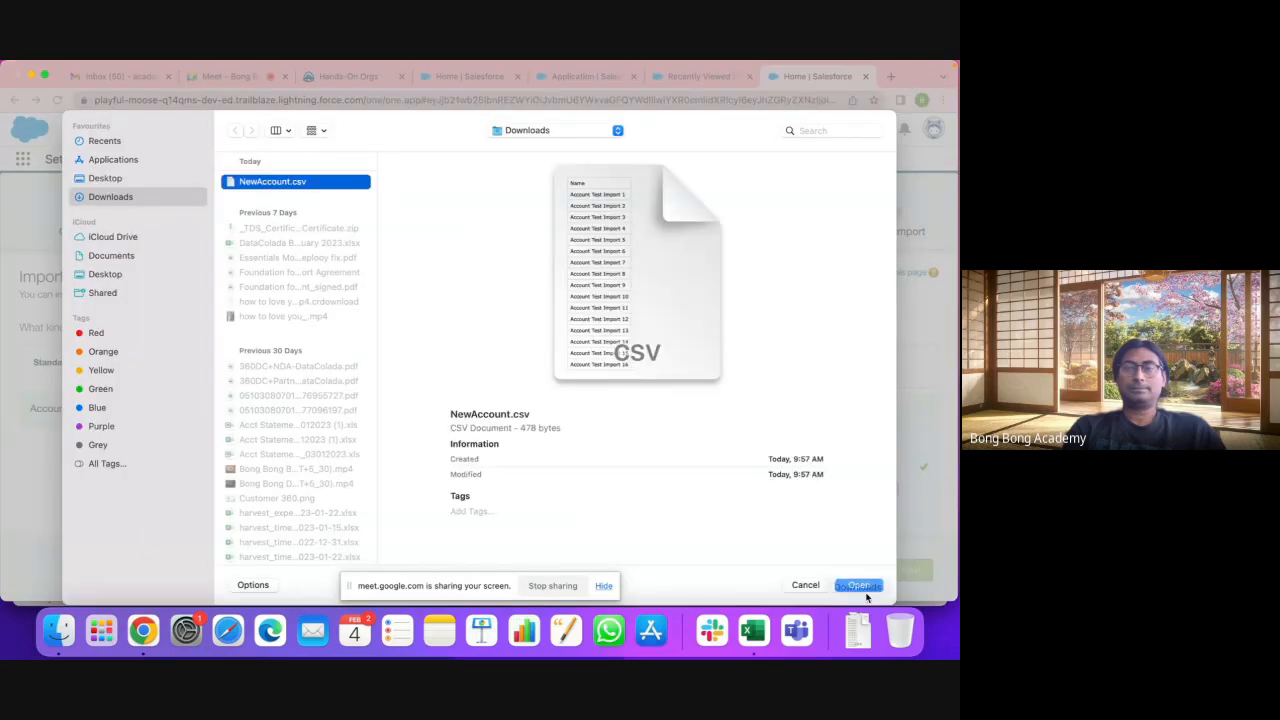
click(857, 585)
click(922, 572)
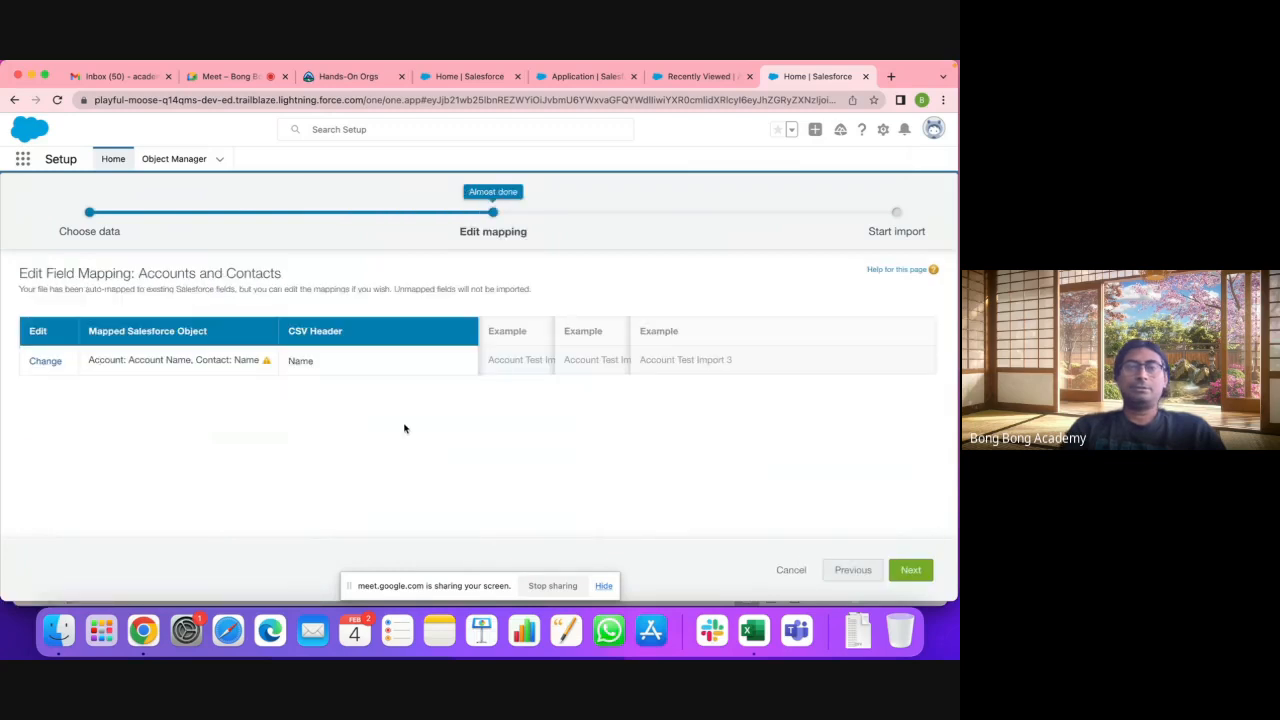
Step: Map the CSV Name column only to Account: Account Name, removing the Contact: Name mapping
mouse_move(268, 367)
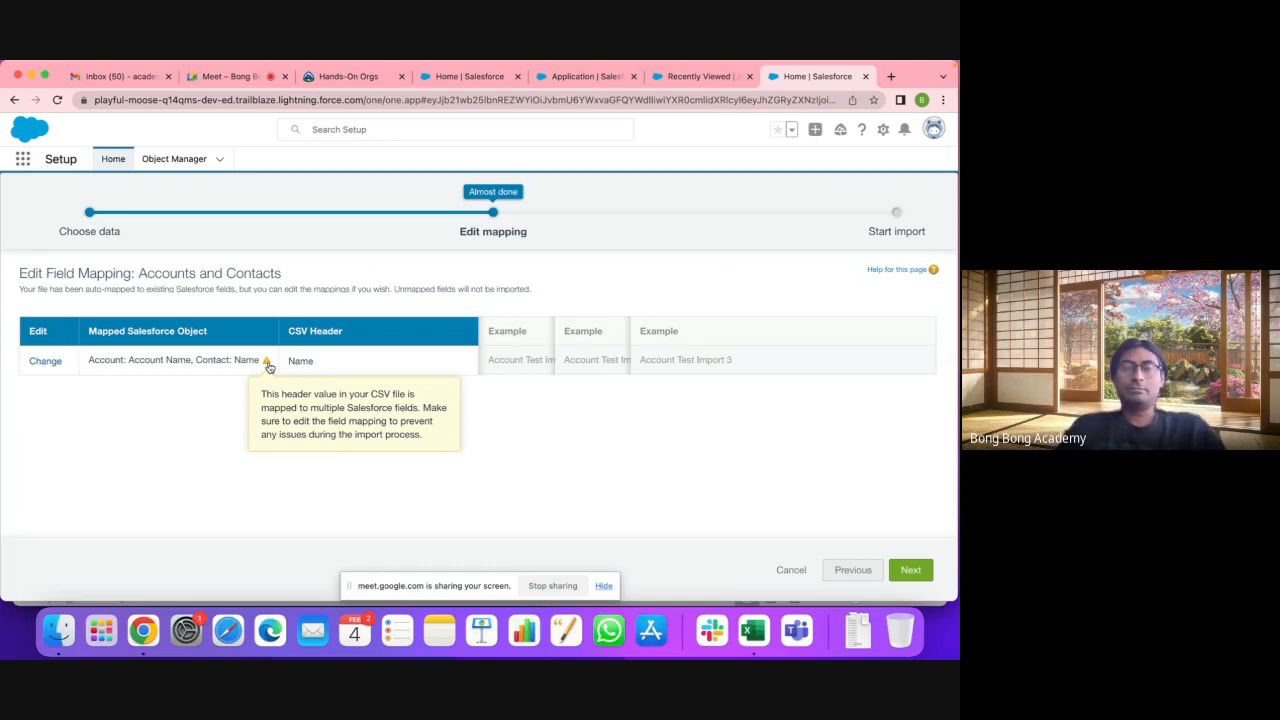
click(45, 361)
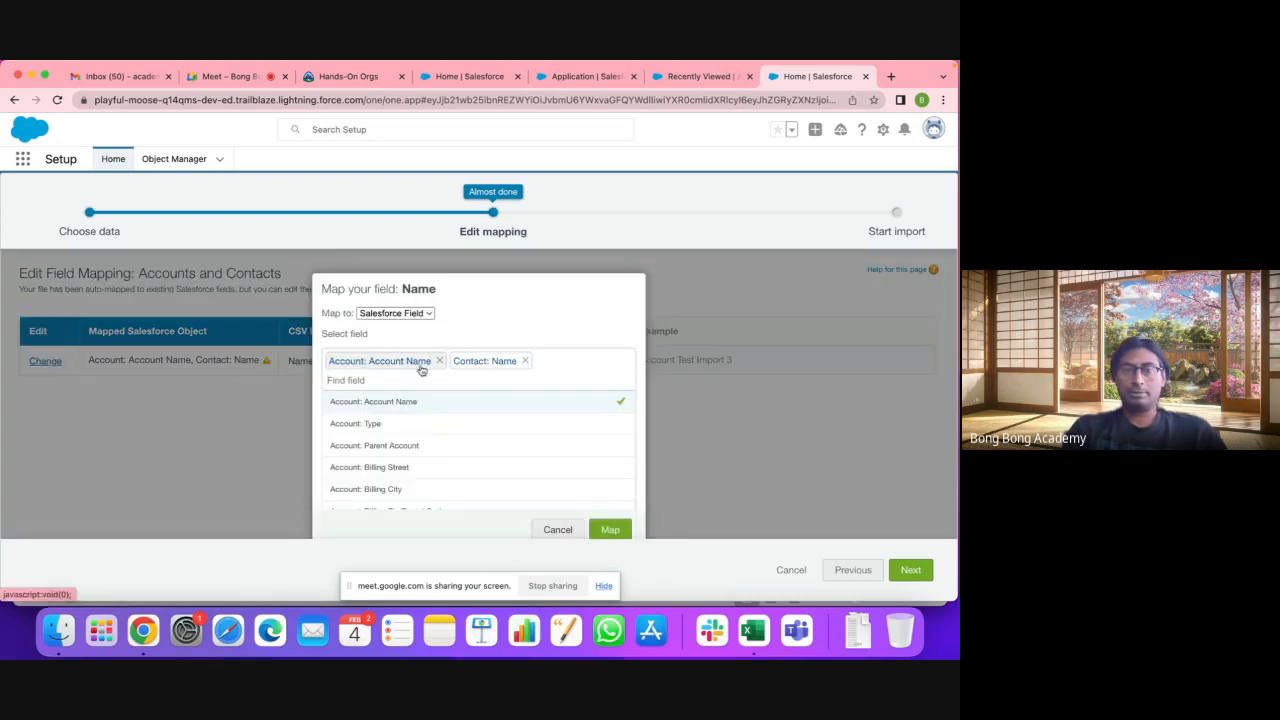
click(524, 360)
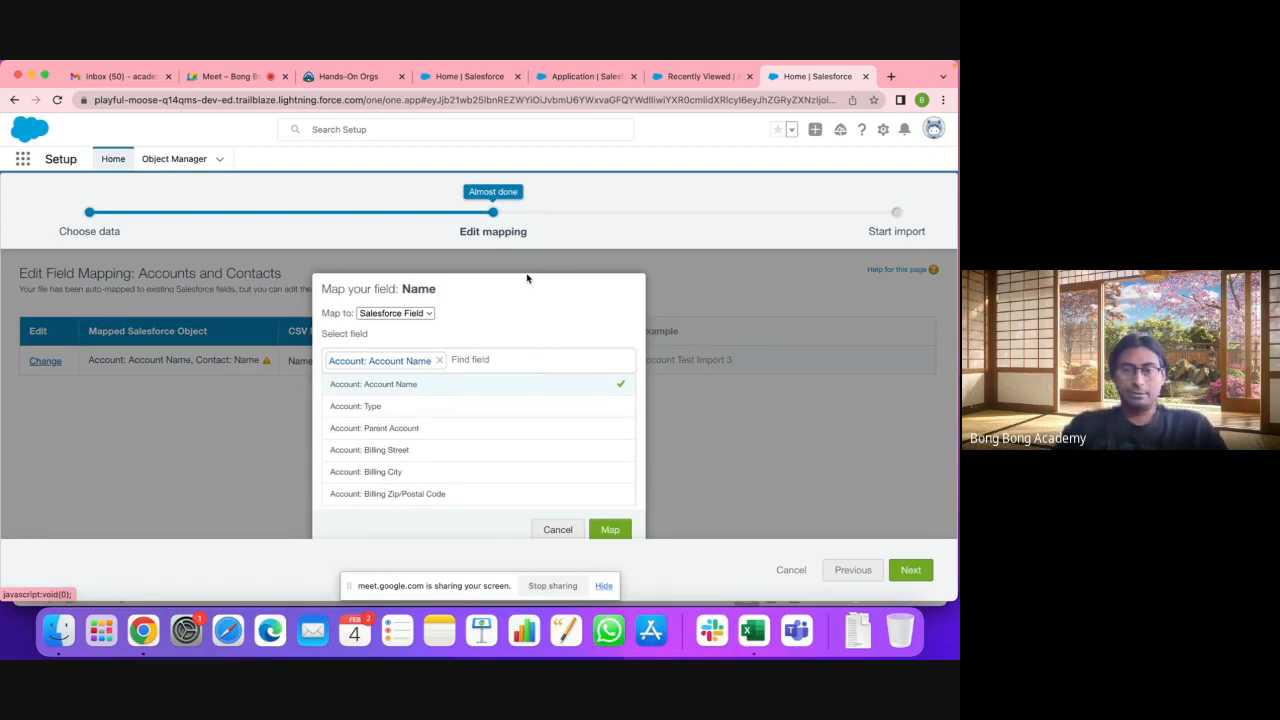
click(751, 631)
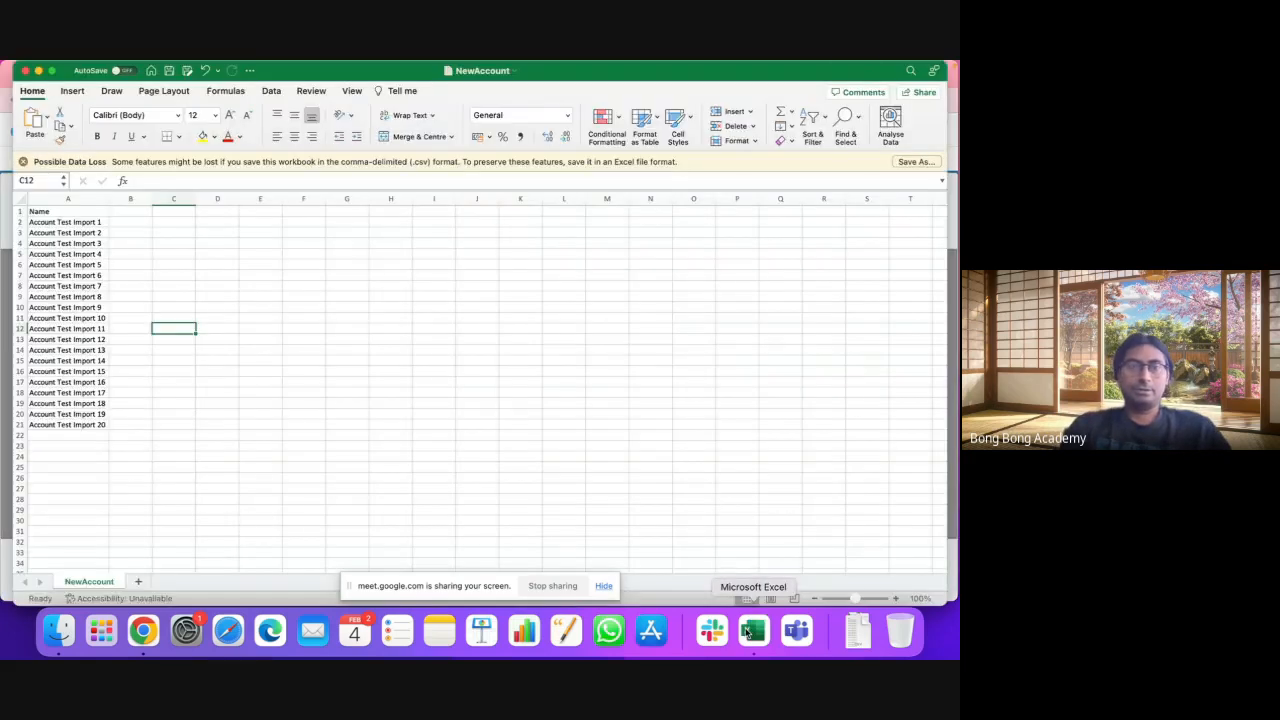
click(54, 212)
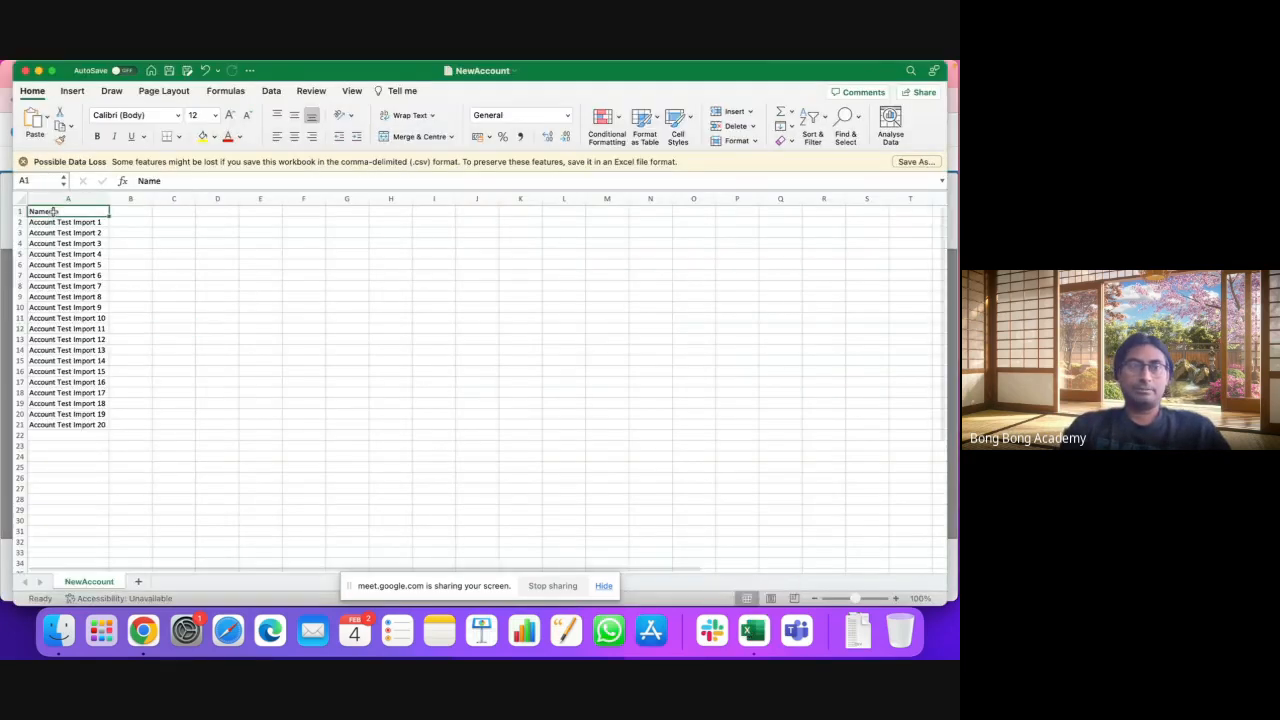
click(143, 630)
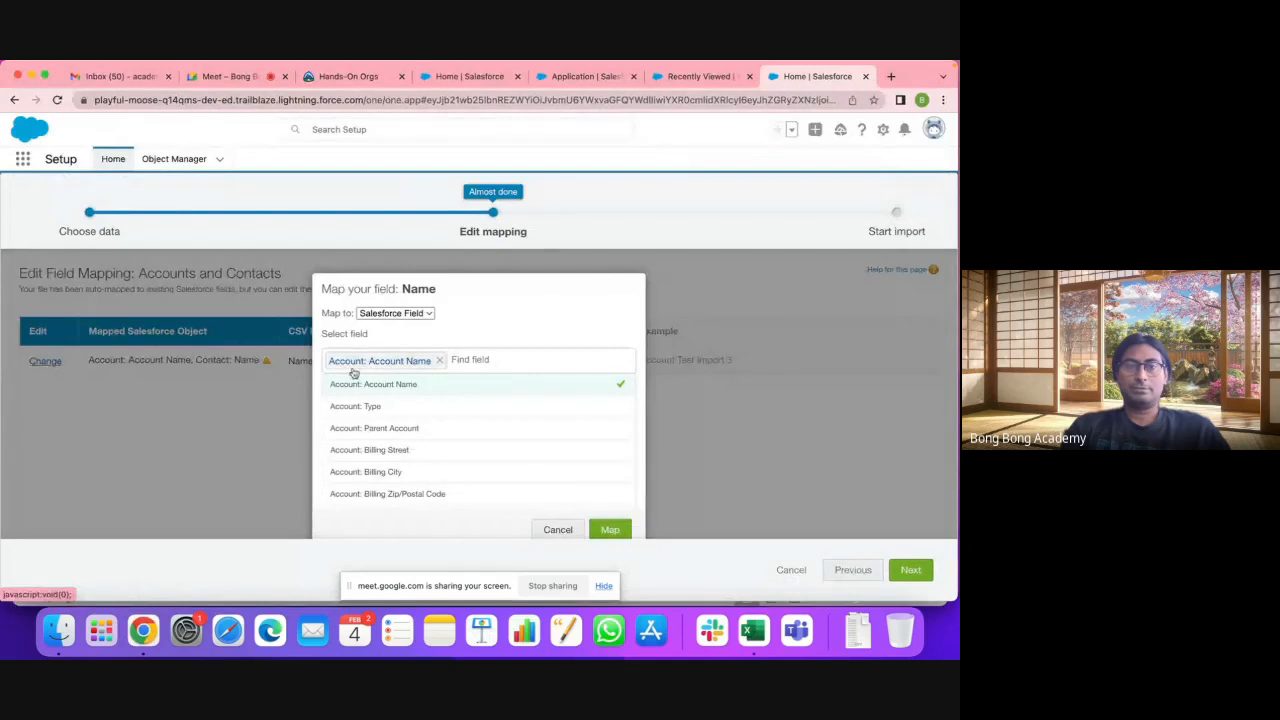
click(612, 529)
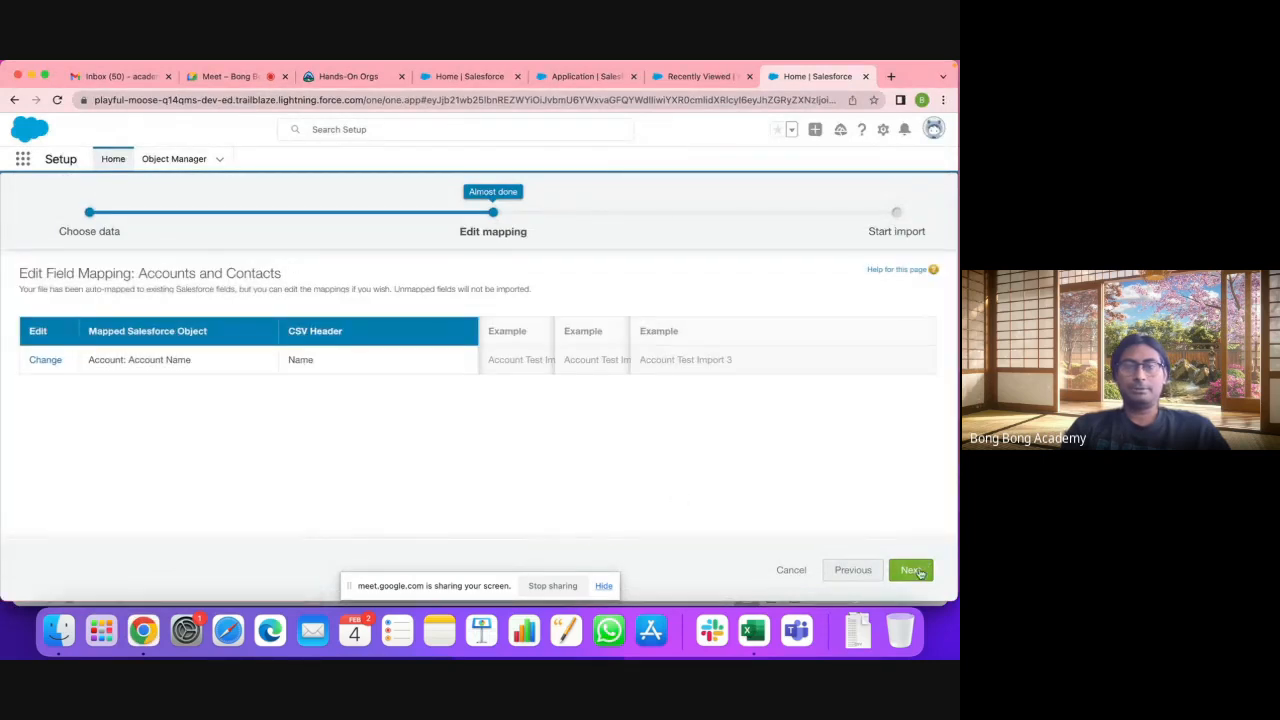
Step: Start the import, confirm 20 records processed with 0 failed, and return to Recently Viewed accounts
click(912, 570)
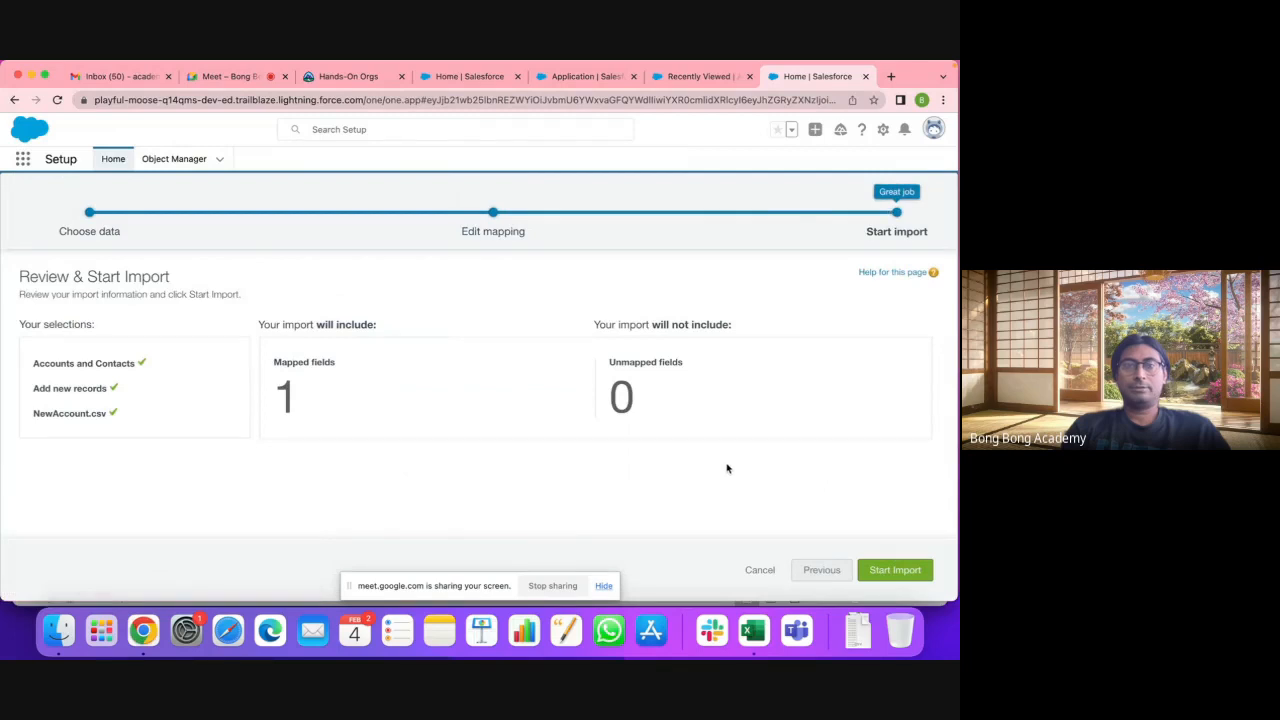
click(890, 570)
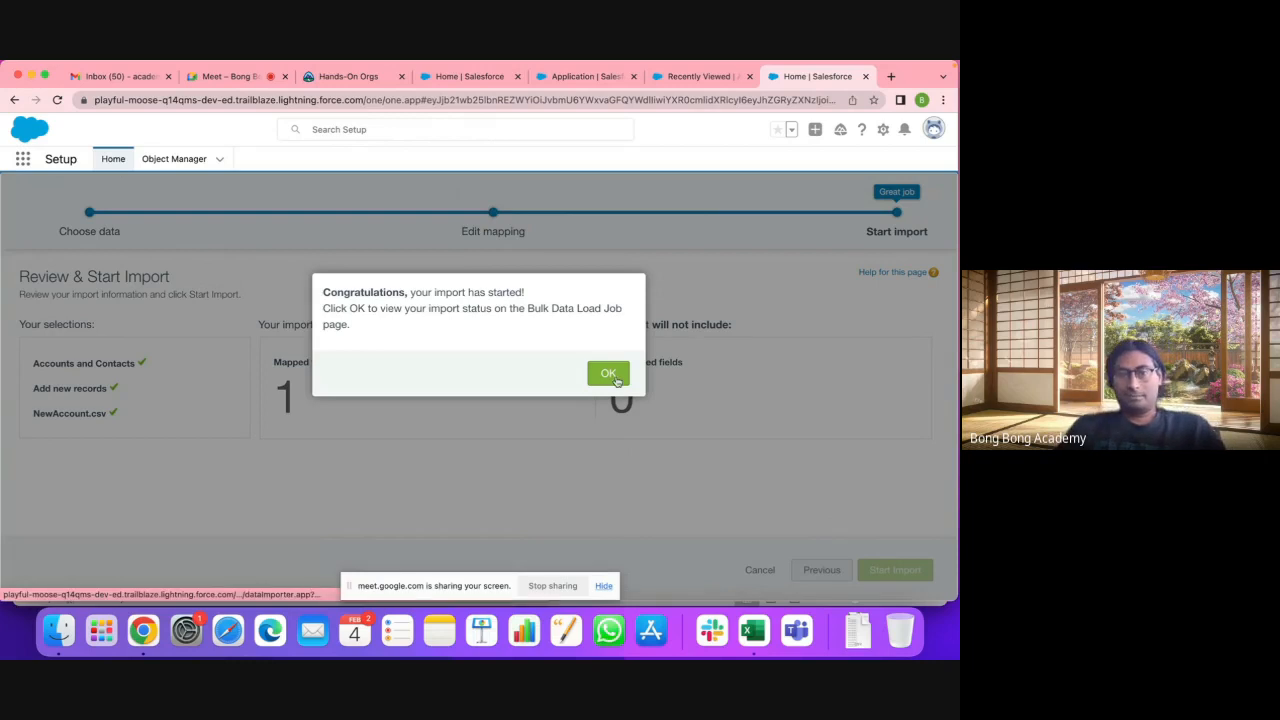
click(608, 374)
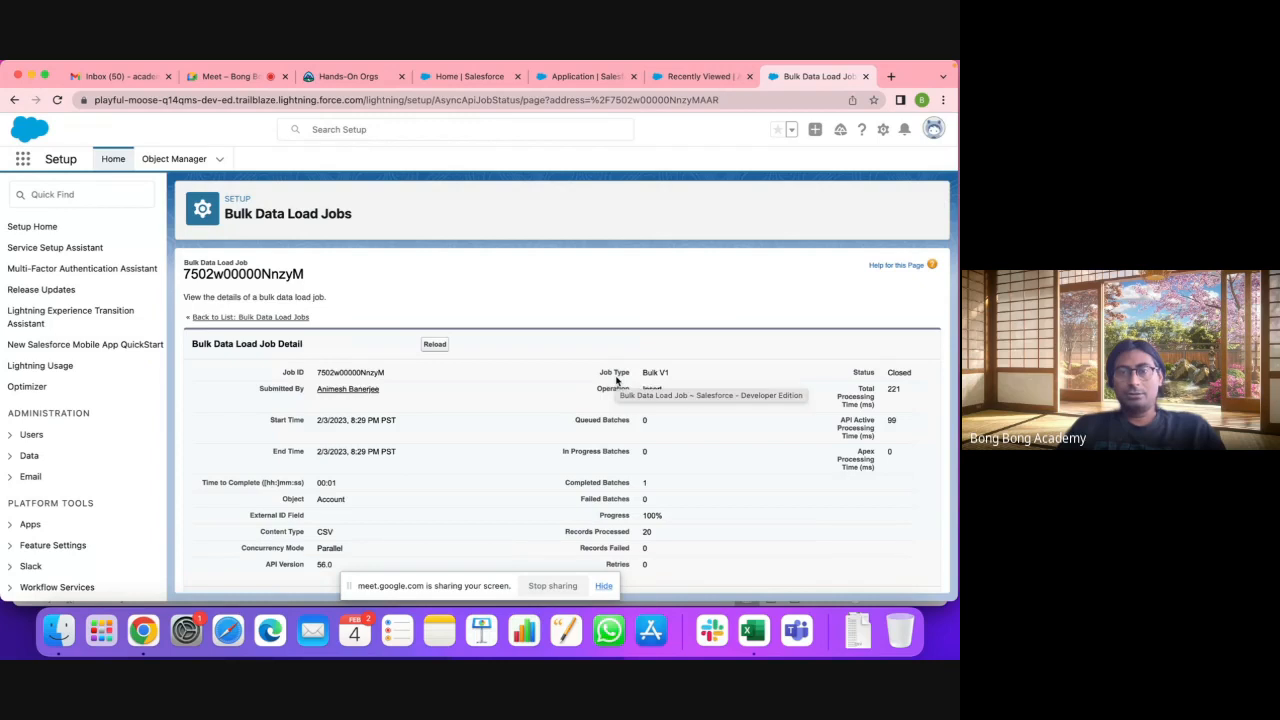
scroll(612, 445, down, 3)
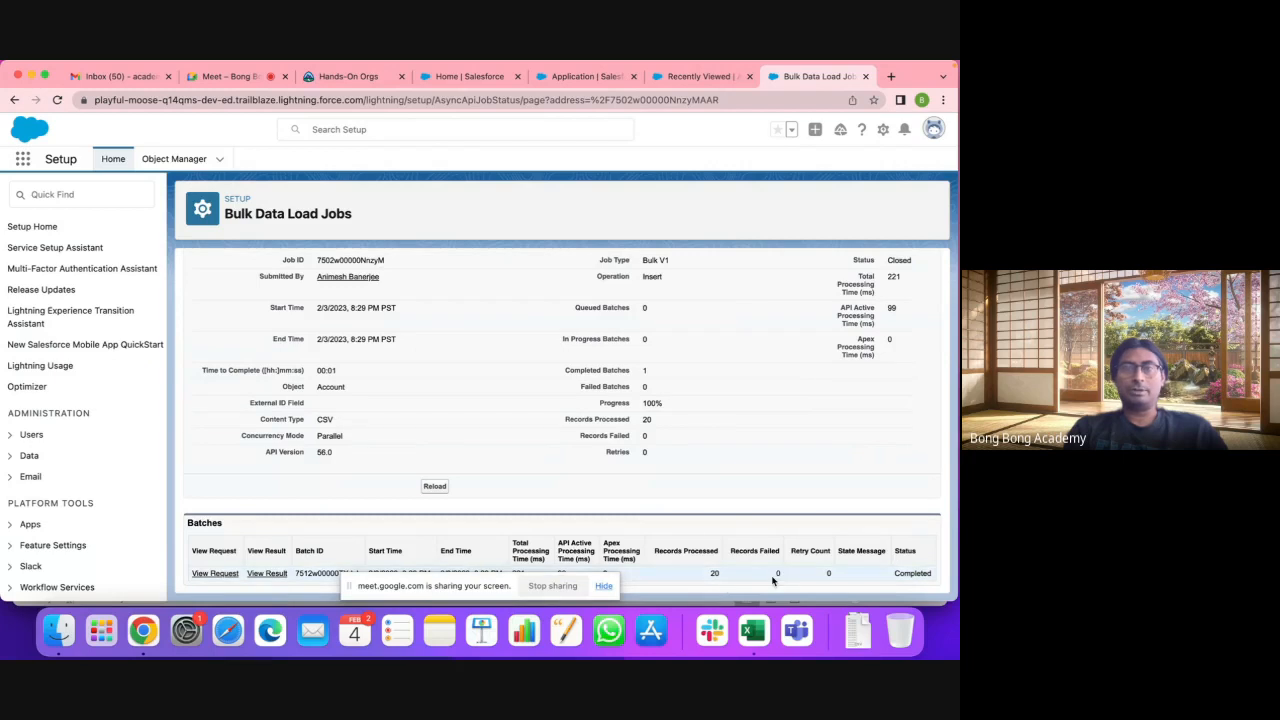
click(687, 80)
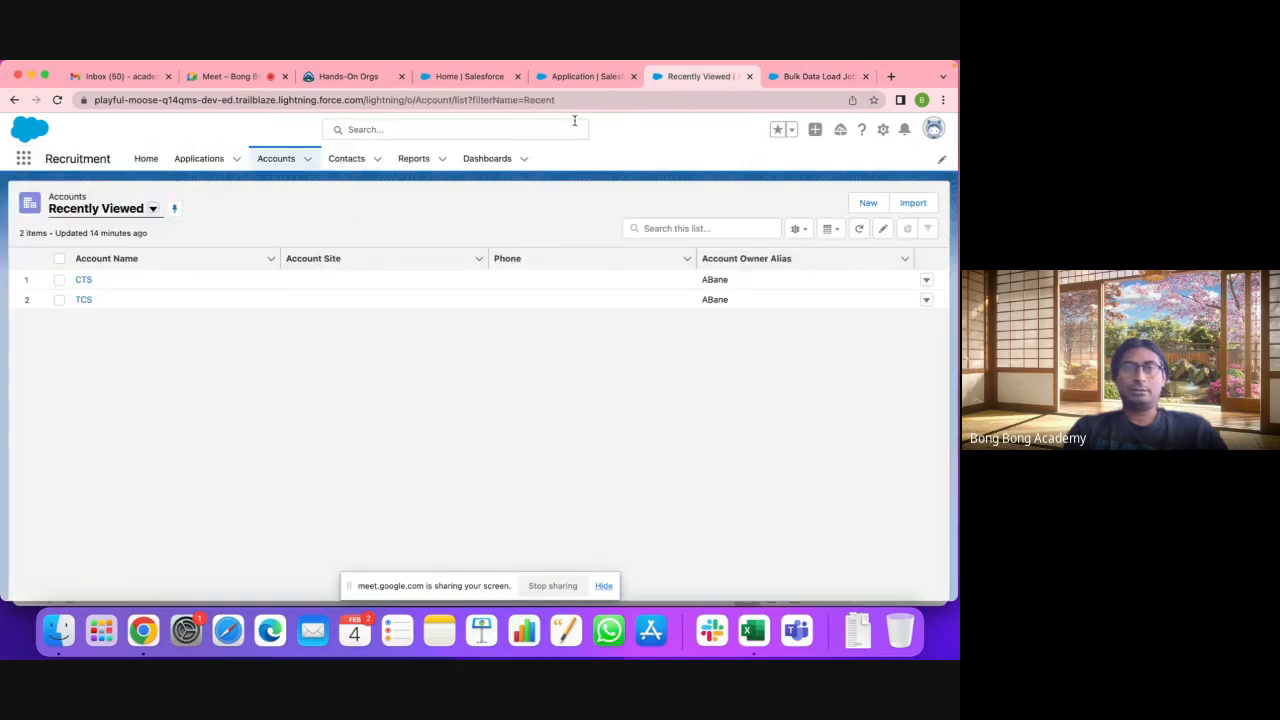
Step: Switch to the All Accounts view and scroll its 36 accounts, including Account Test Import 1–20
click(126, 210)
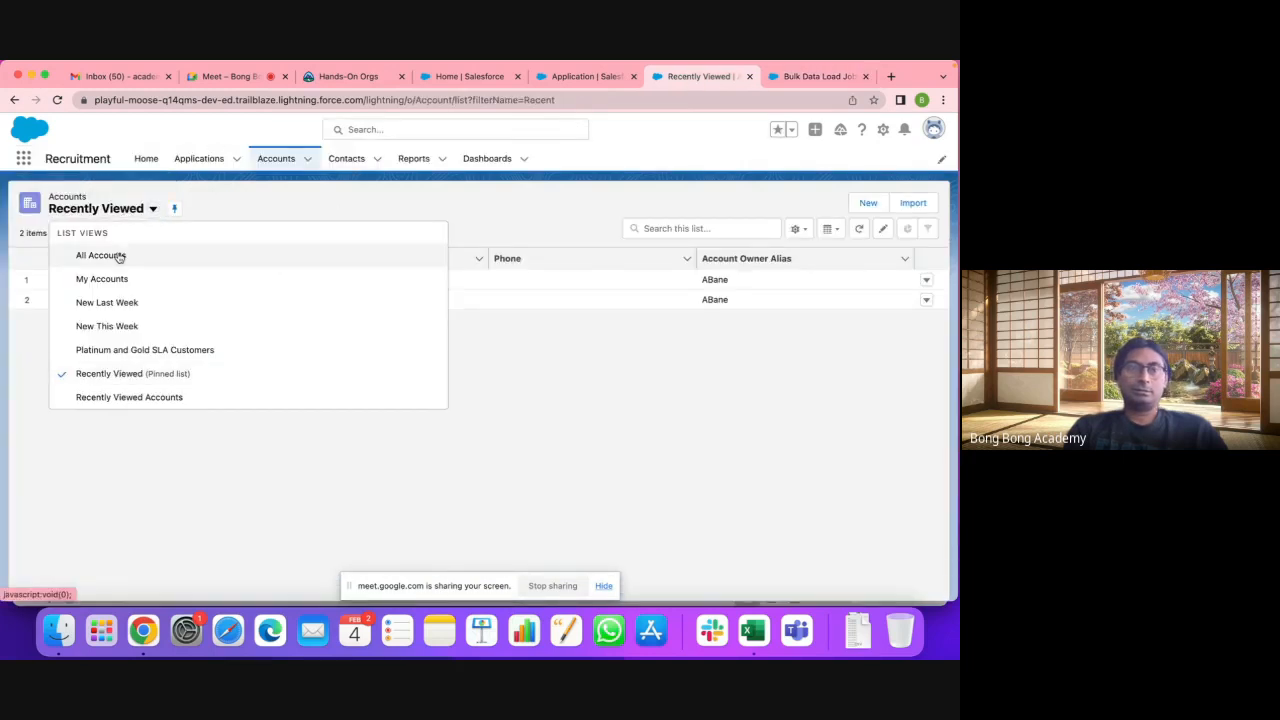
click(117, 254)
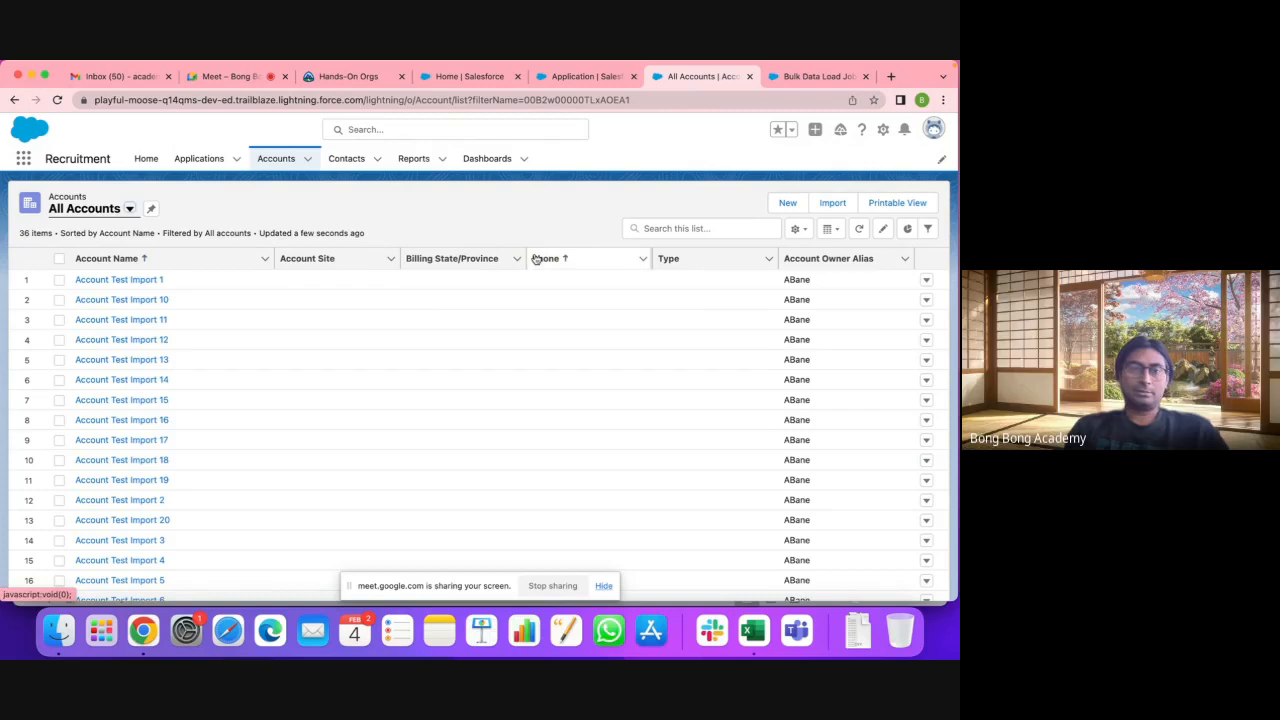
scroll(357, 371, down, 5)
scroll(357, 371, up, 5)
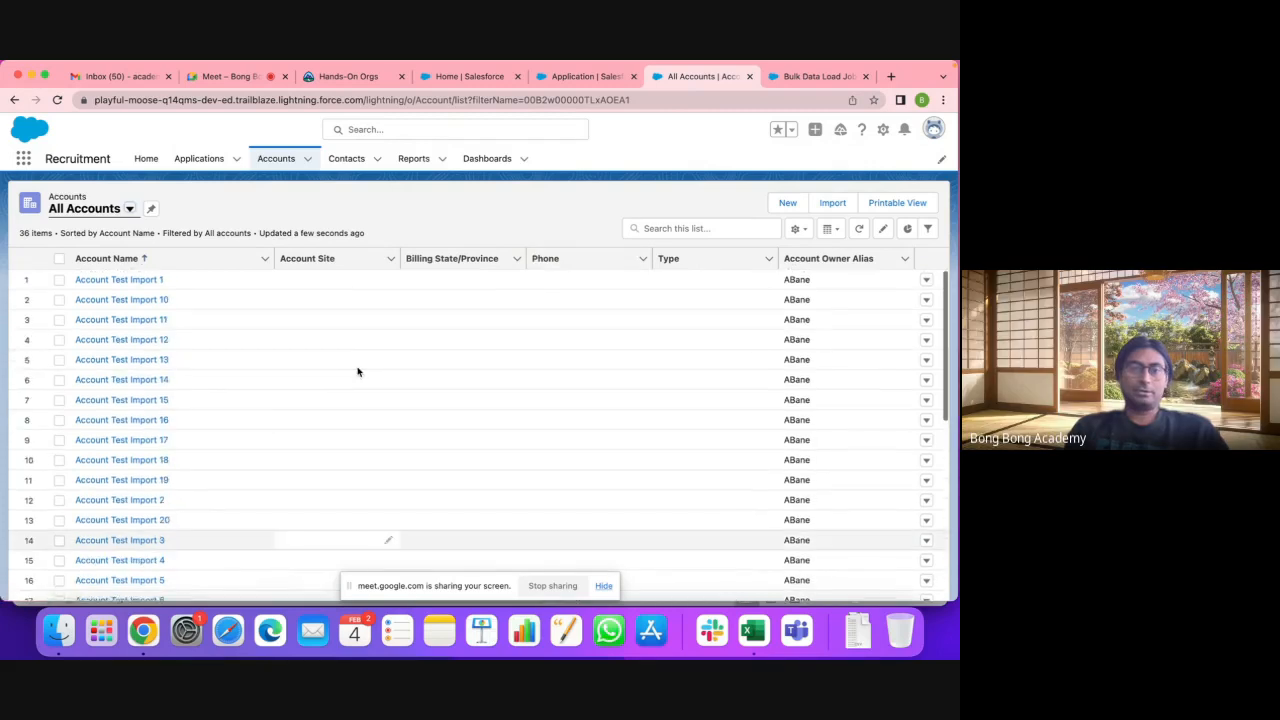
scroll(357, 371, down, 5)
scroll(357, 371, up, 5)
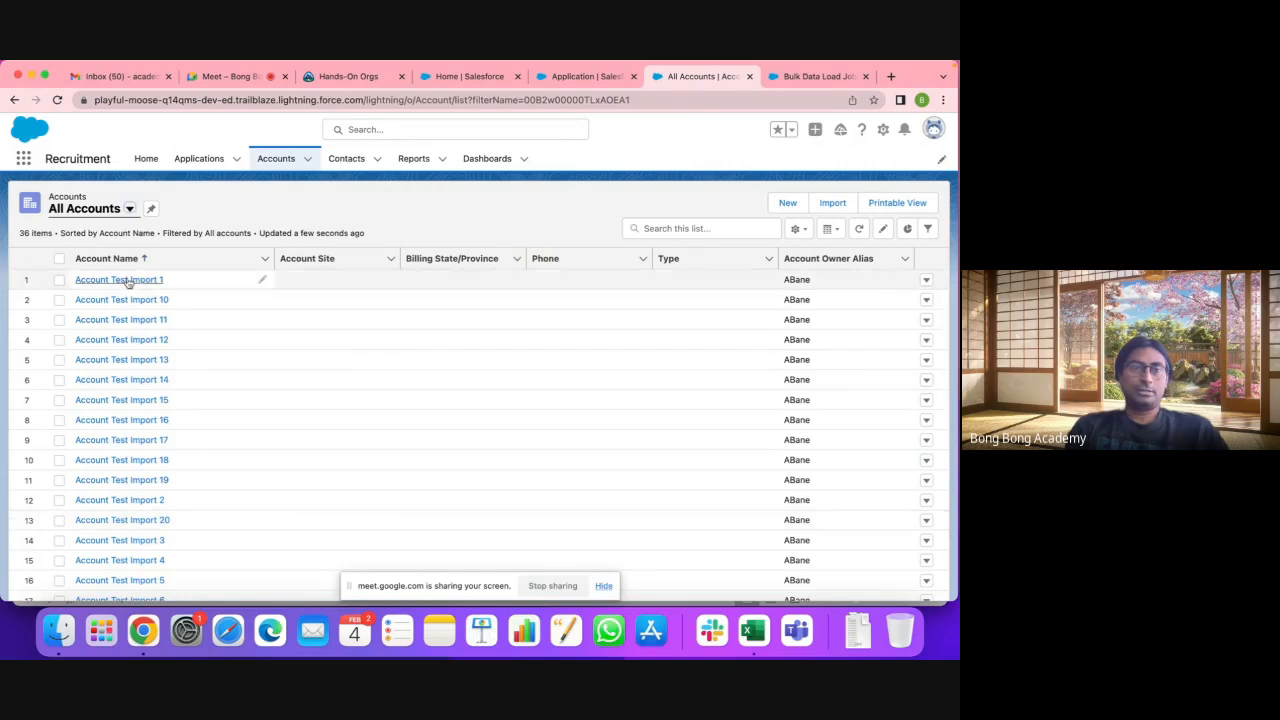
scroll(136, 420, down, 5)
scroll(140, 451, up, 5)
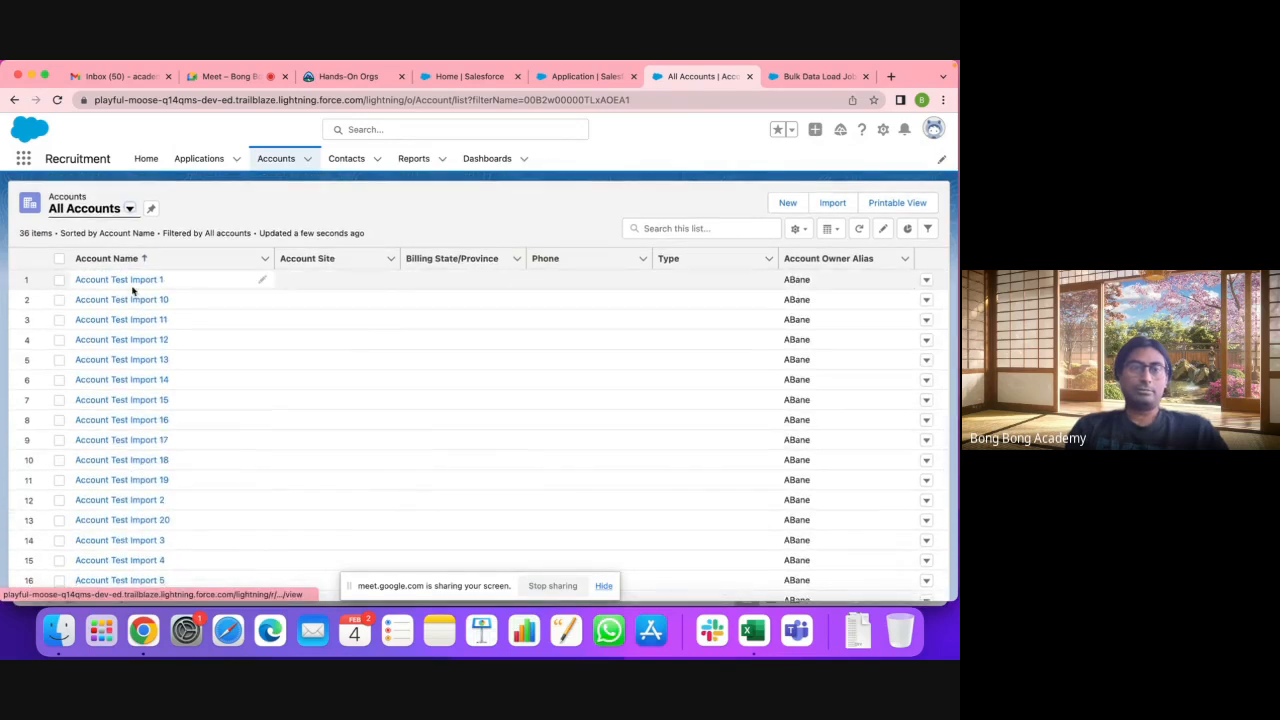
scroll(143, 530, down, 5)
scroll(143, 530, down, 5)
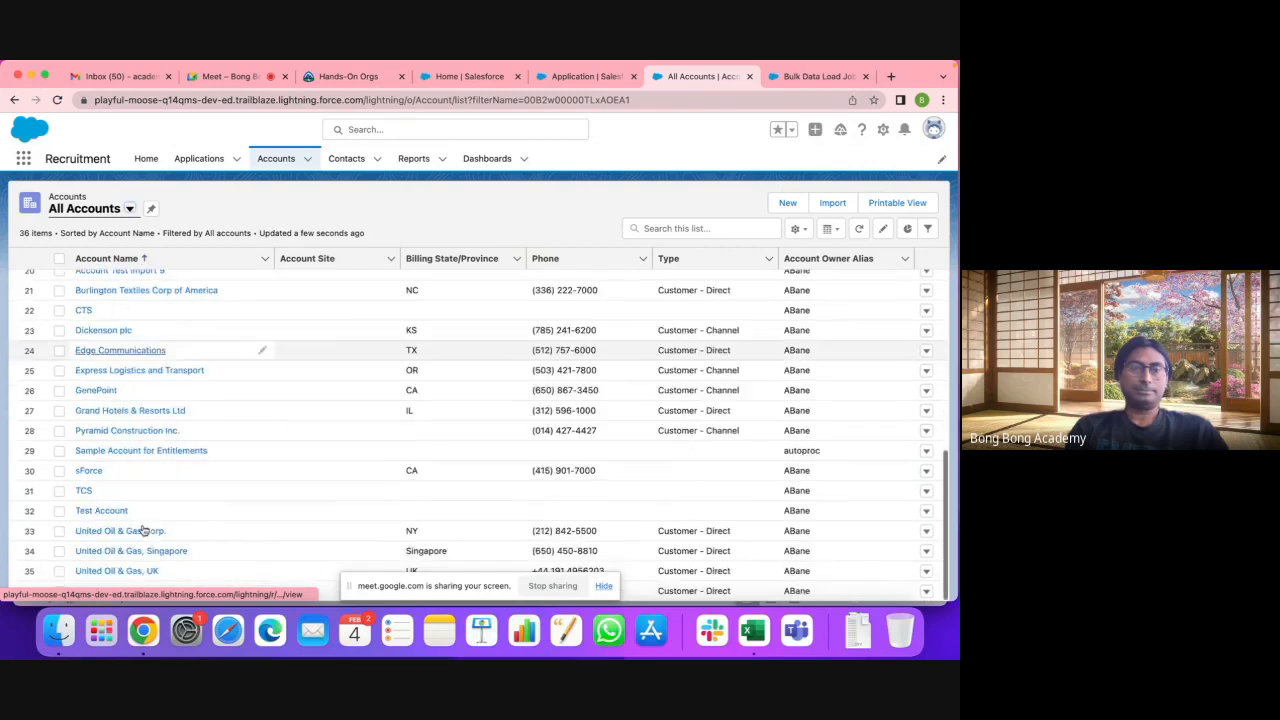
scroll(143, 531, up, 10)
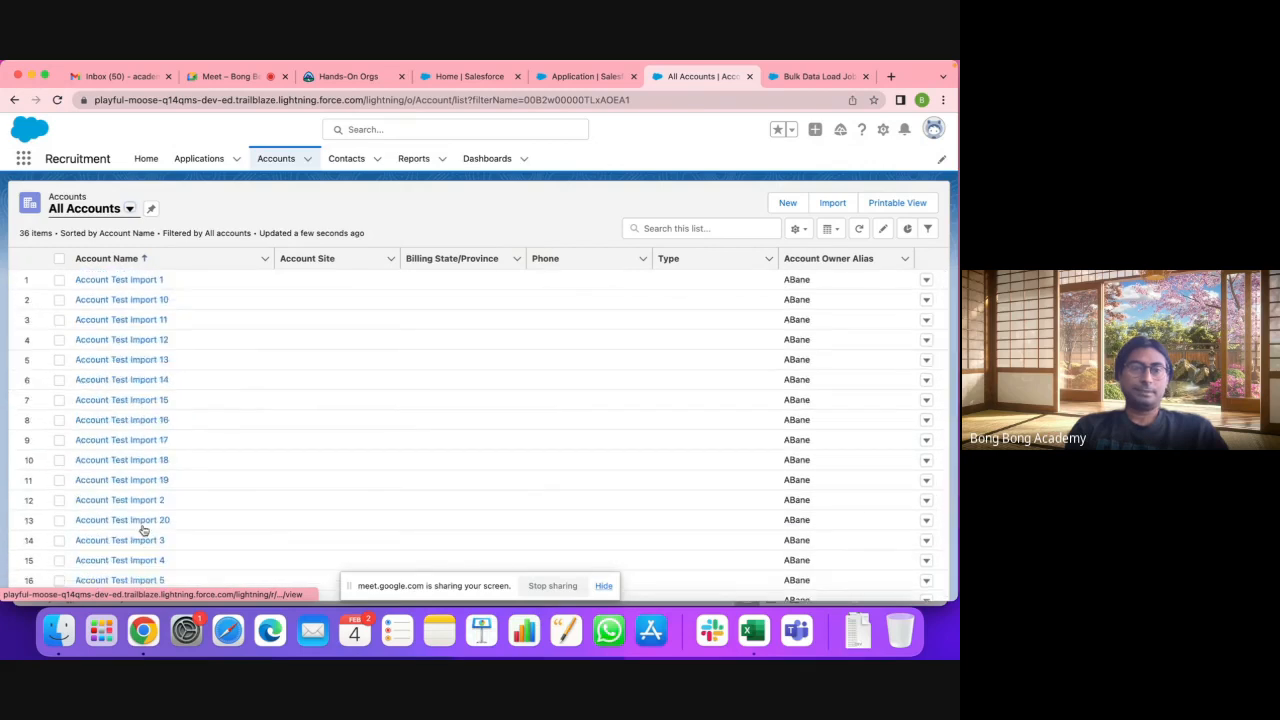
scroll(143, 530, down, 10)
scroll(143, 530, up, 10)
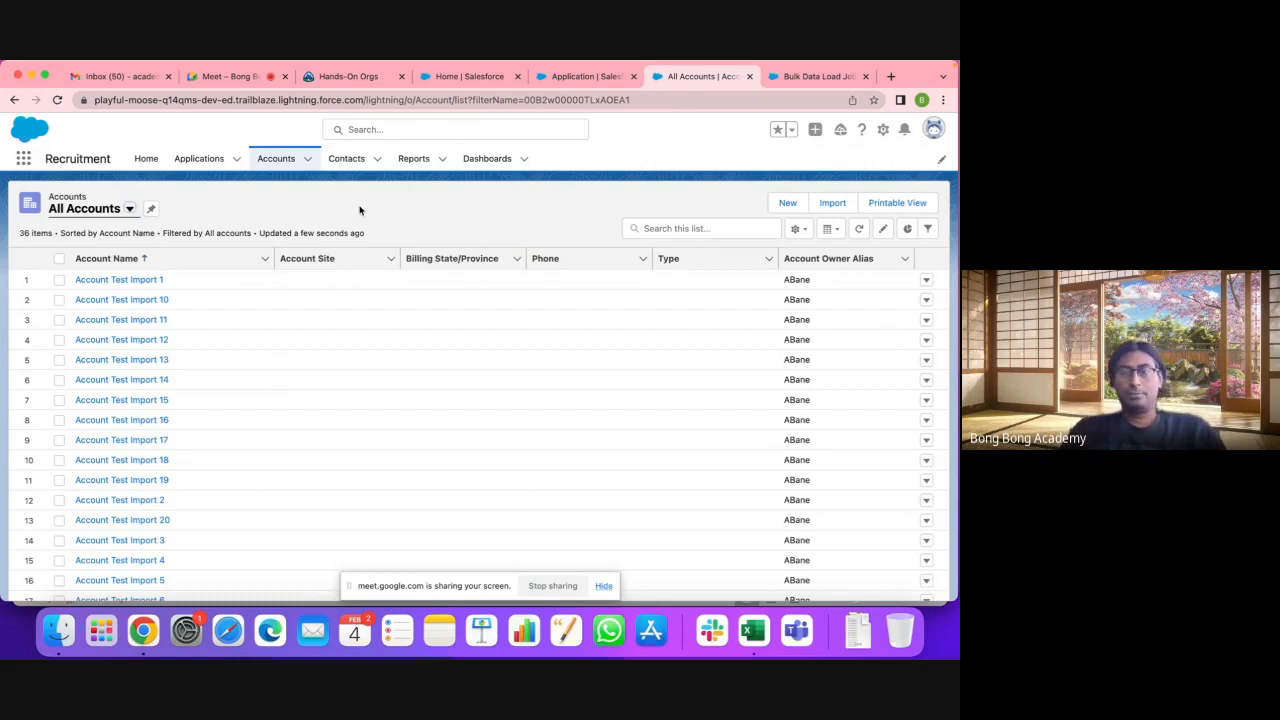
Step: Open the Account Test Import 1 record from the All Accounts list view
click(276, 158)
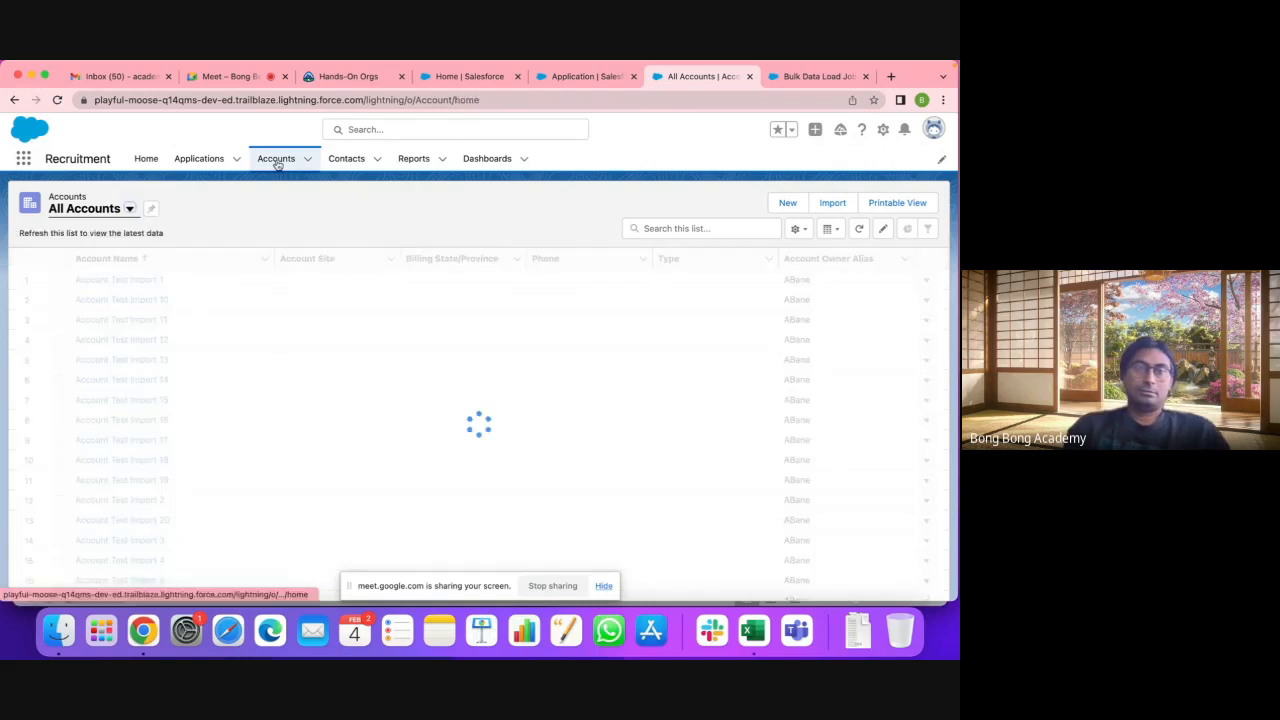
click(151, 210)
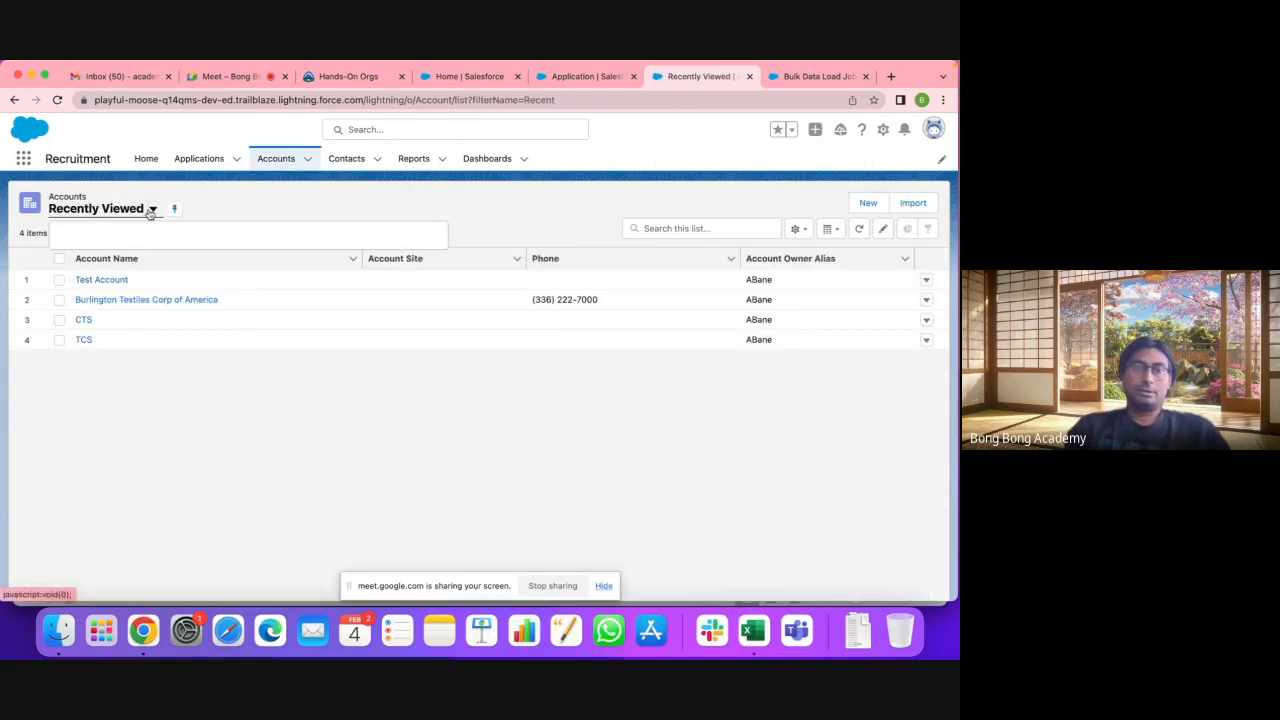
click(130, 250)
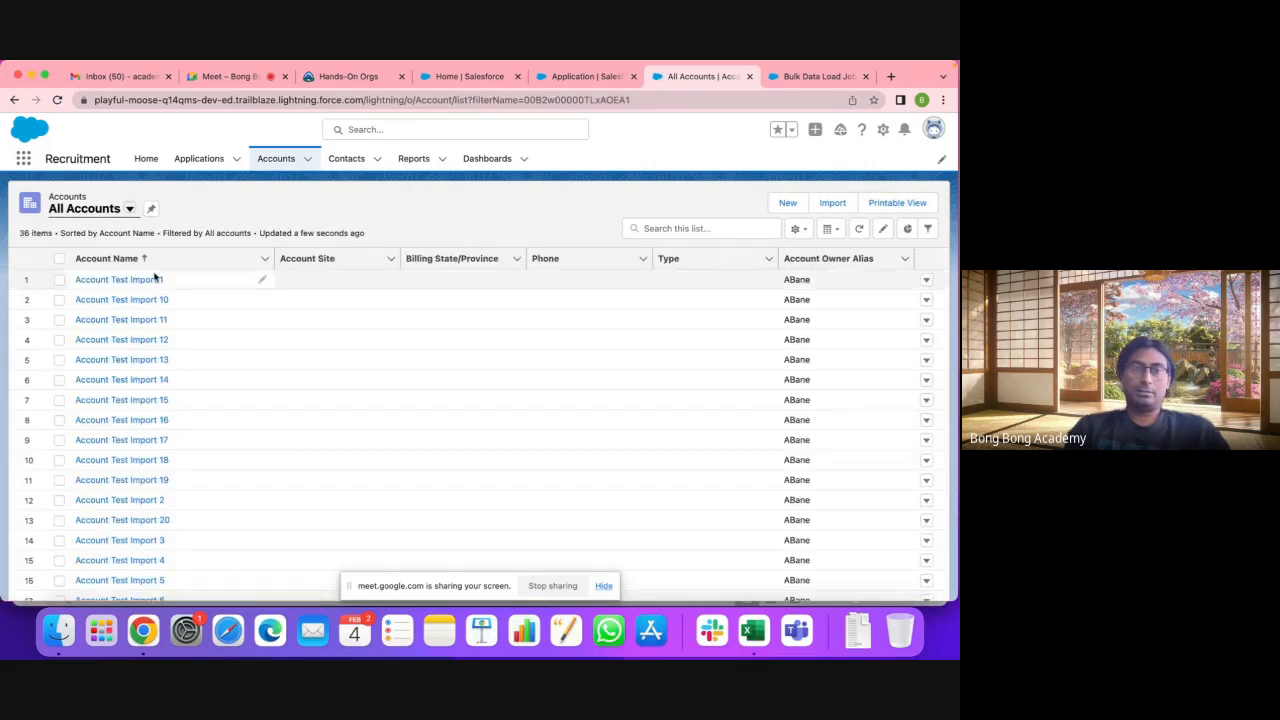
click(155, 279)
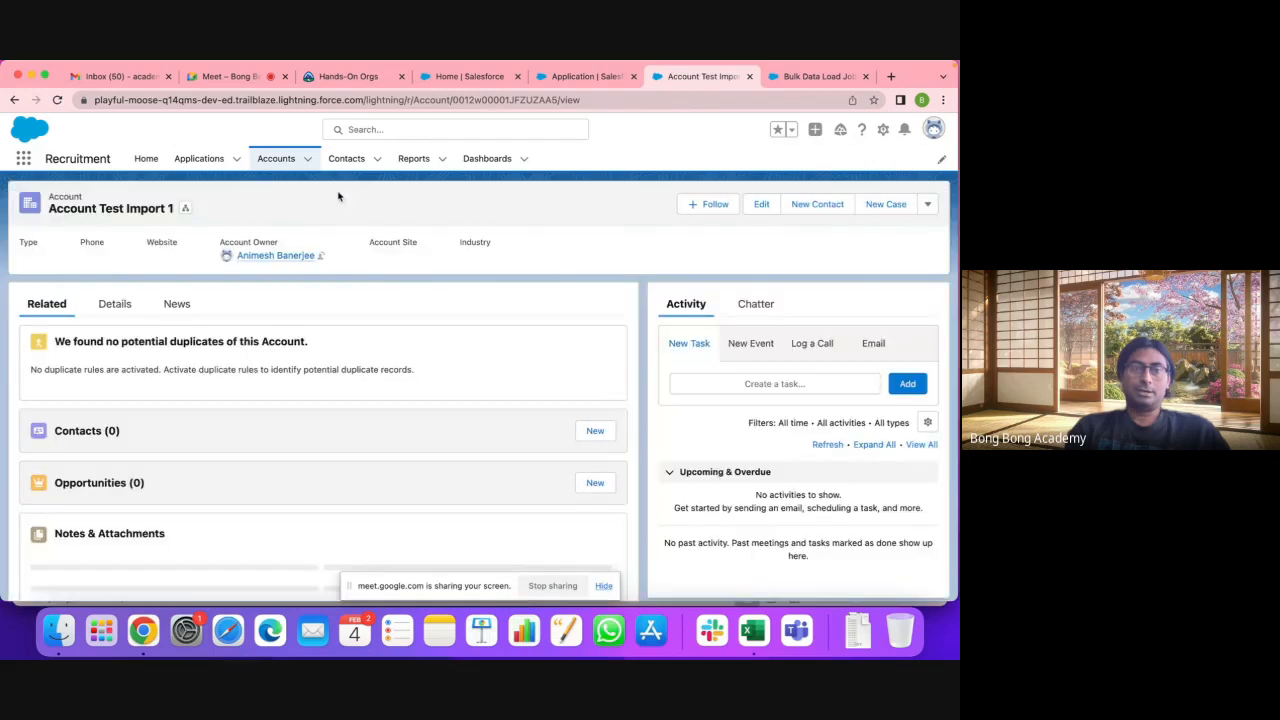
Step: Return to Accounts, discard a New account form, and launch the account Import wizard
click(277, 160)
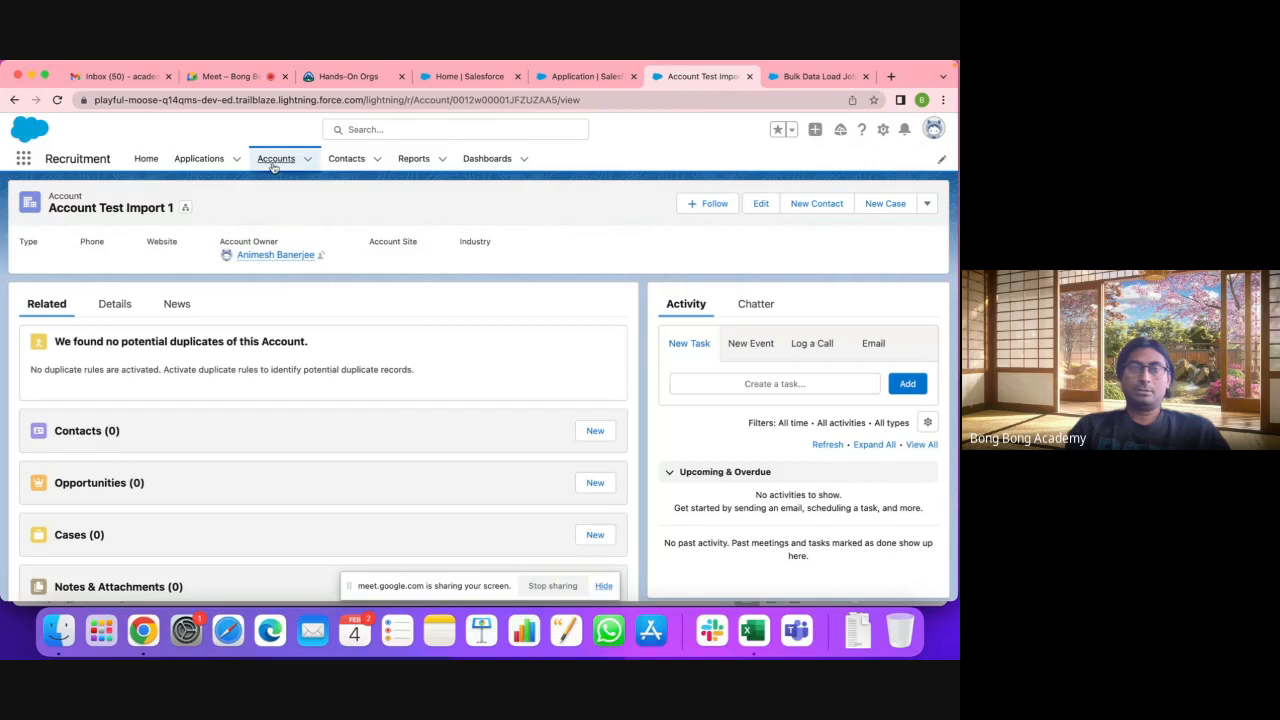
click(868, 203)
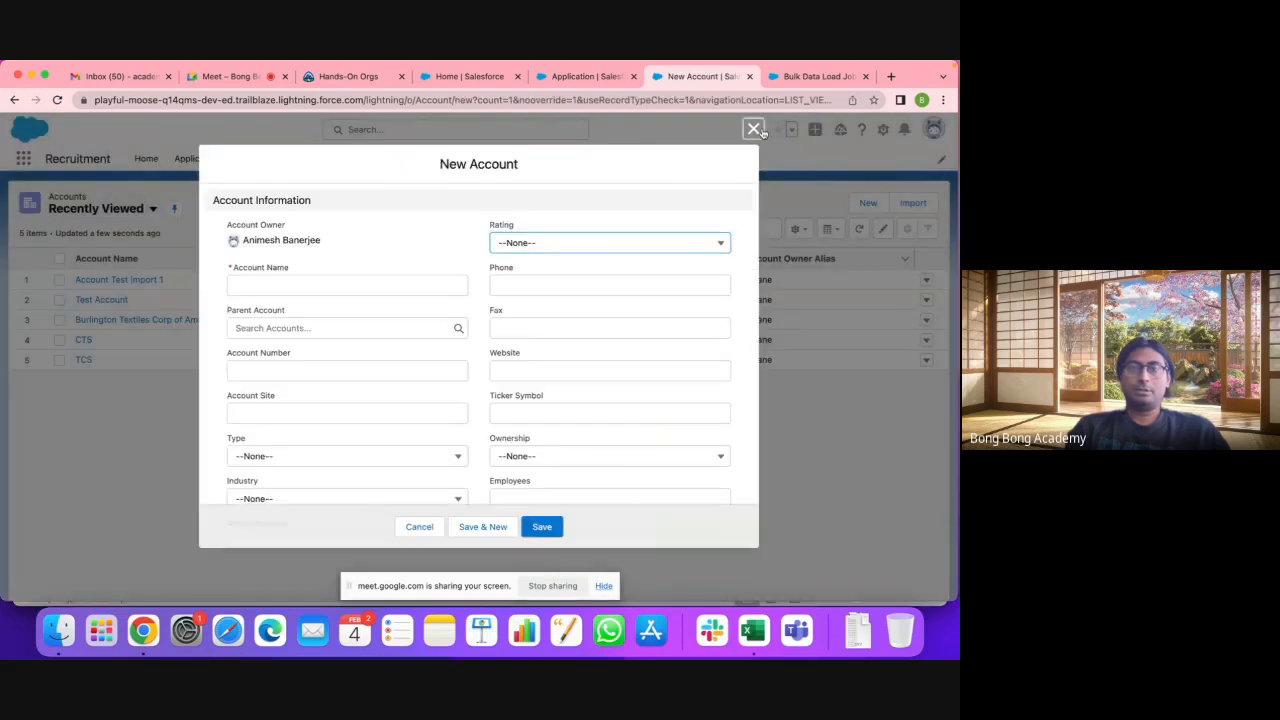
click(753, 129)
click(921, 204)
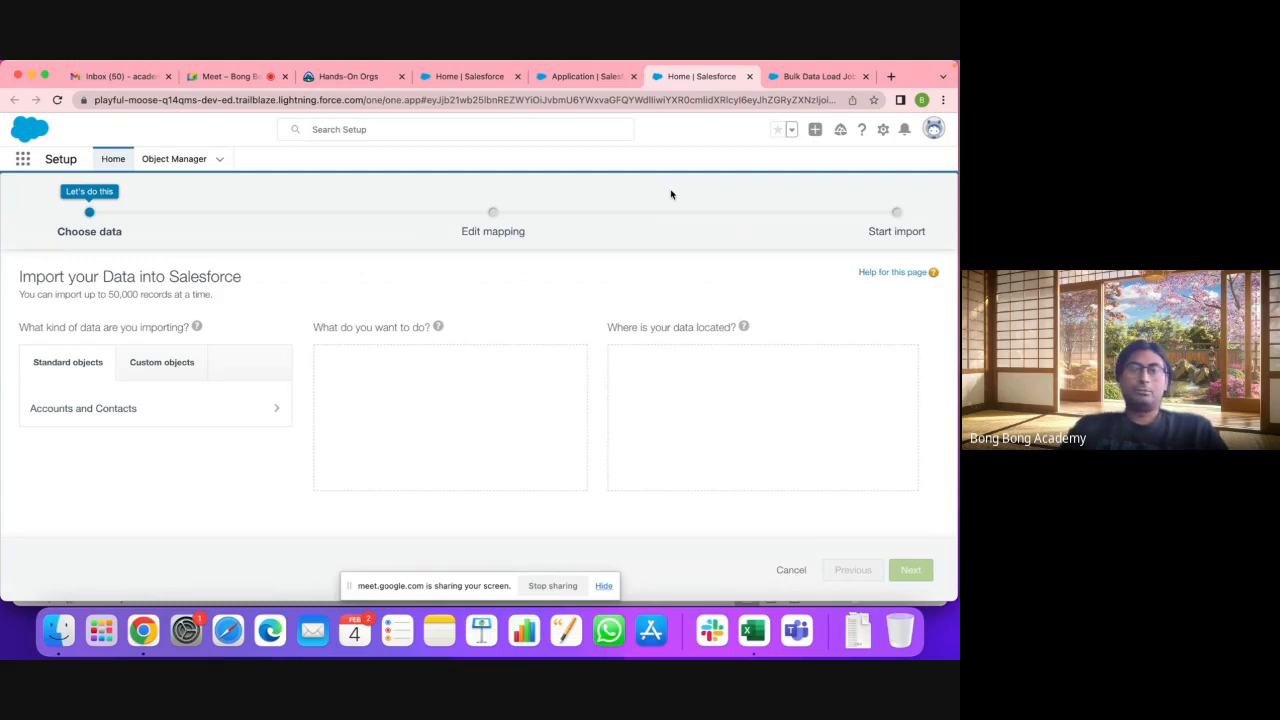
Step: Close the import wizard, bulk data load job and Application setup browser tabs
click(751, 77)
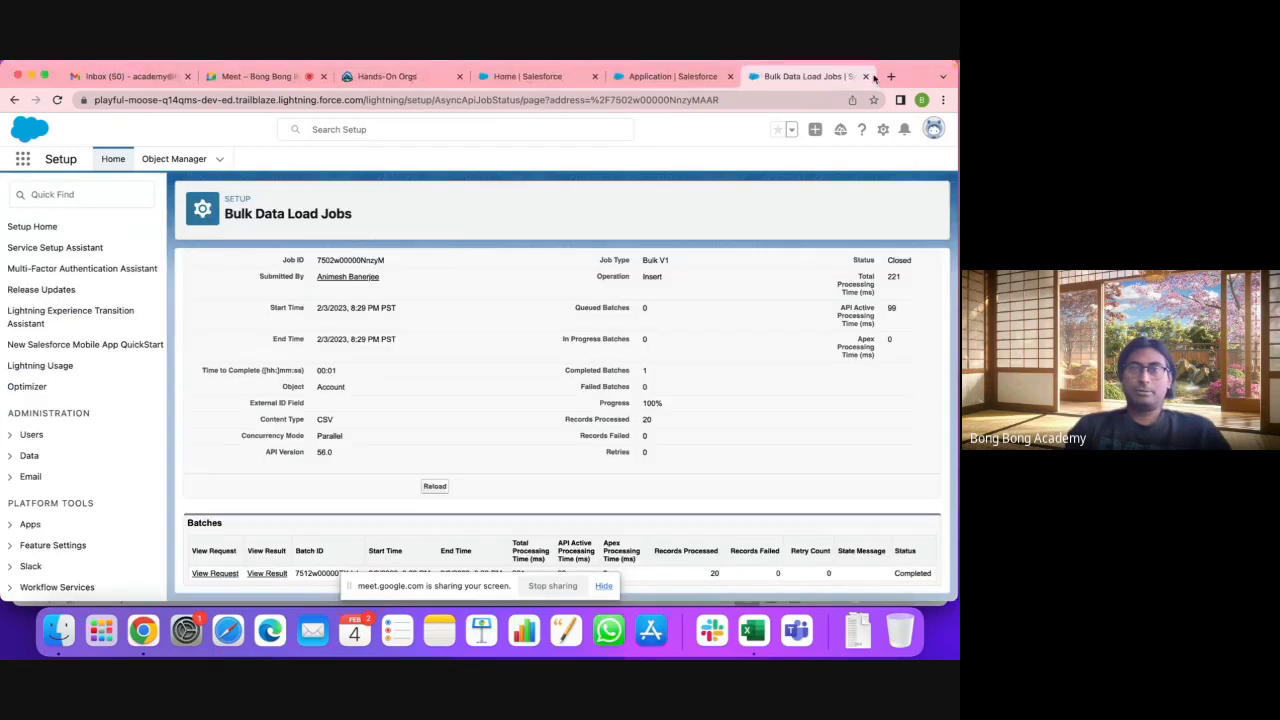
click(866, 76)
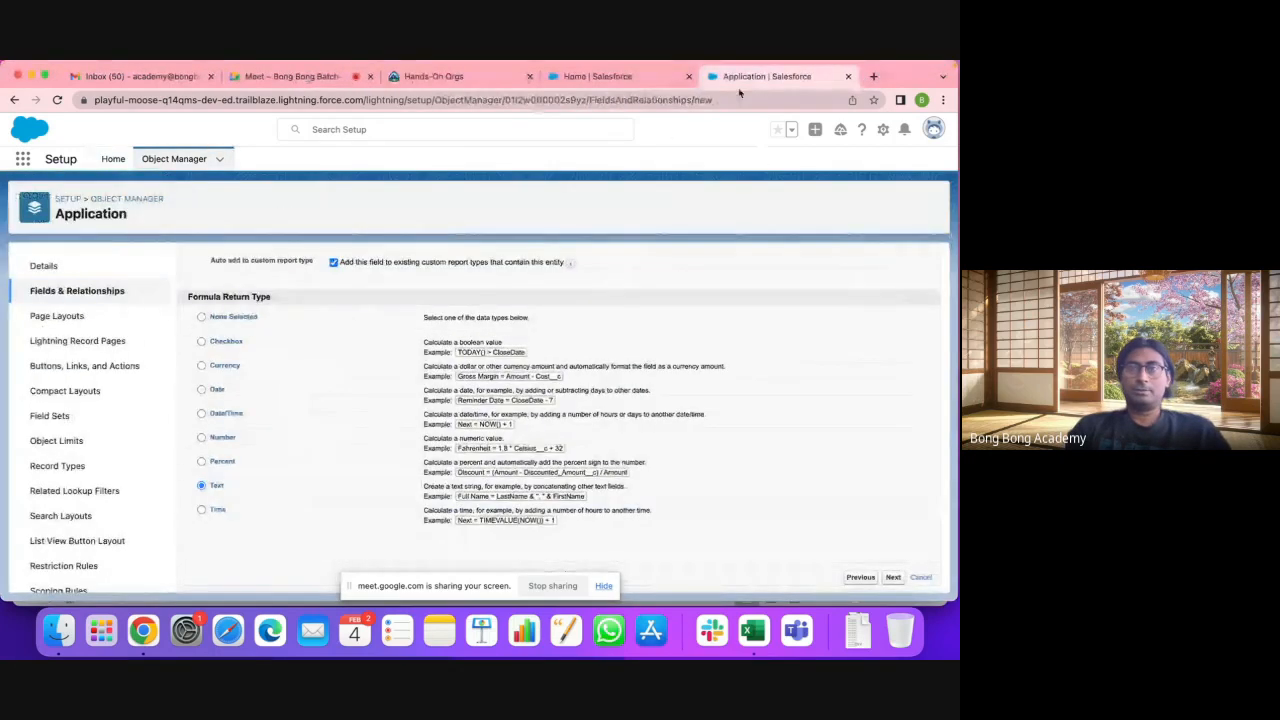
click(631, 82)
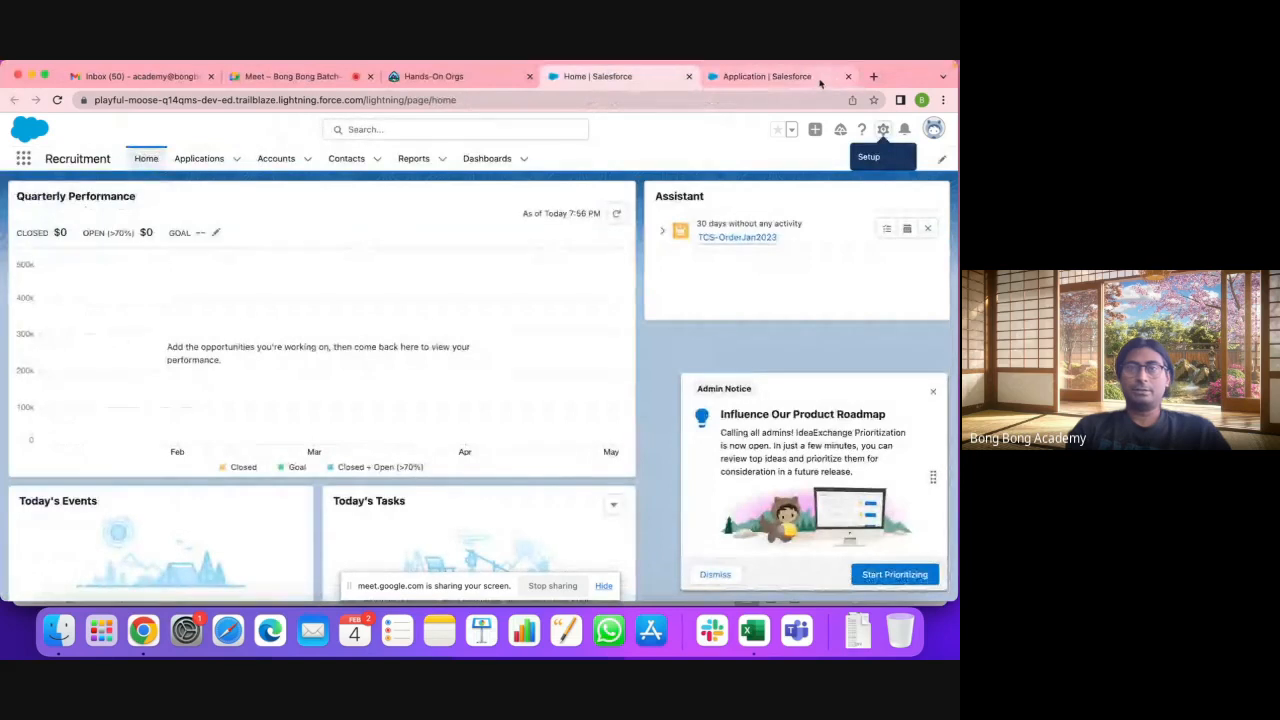
click(820, 80)
click(848, 76)
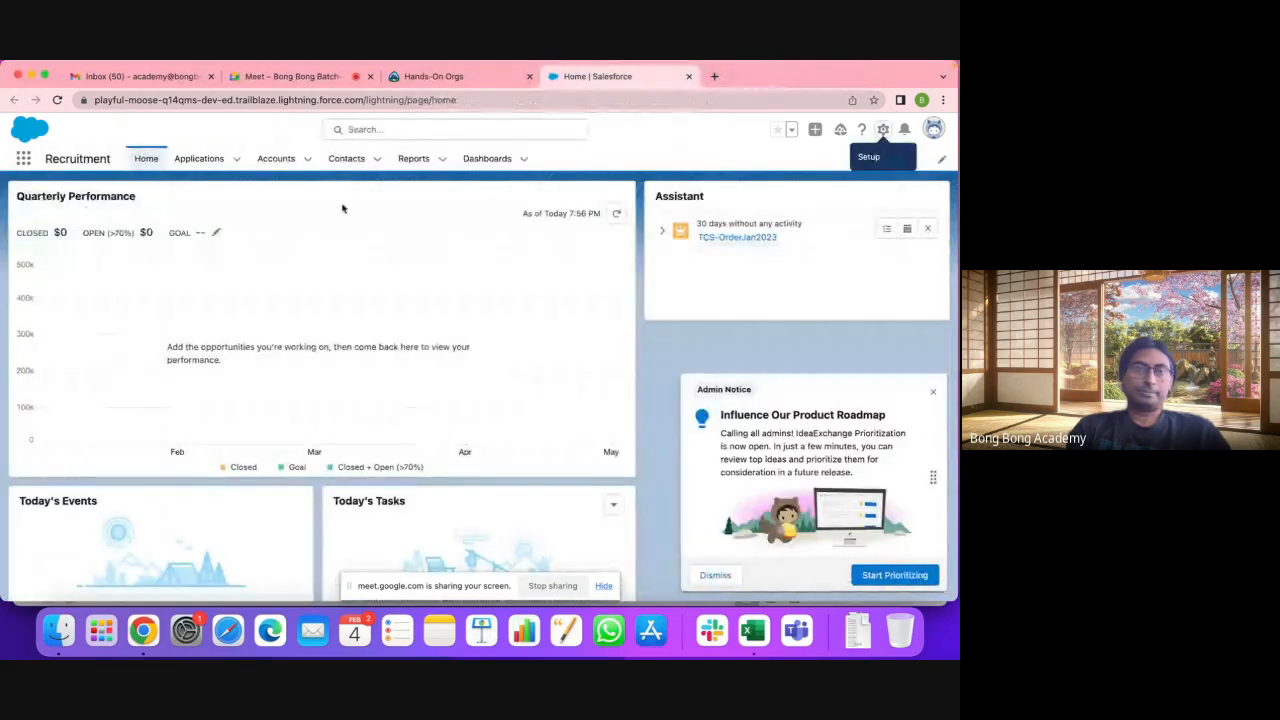
Step: Reopen the All Accounts list view, start an import, and bring up the NewAccount spreadsheet
click(277, 159)
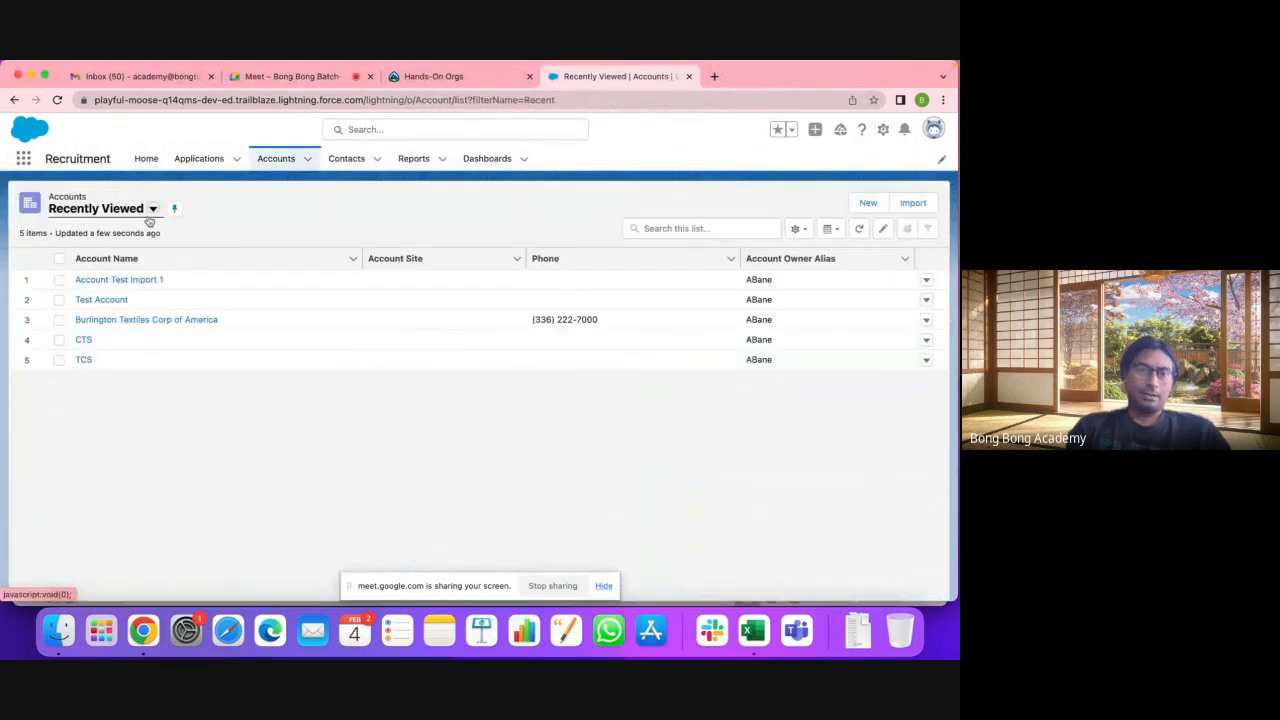
click(152, 210)
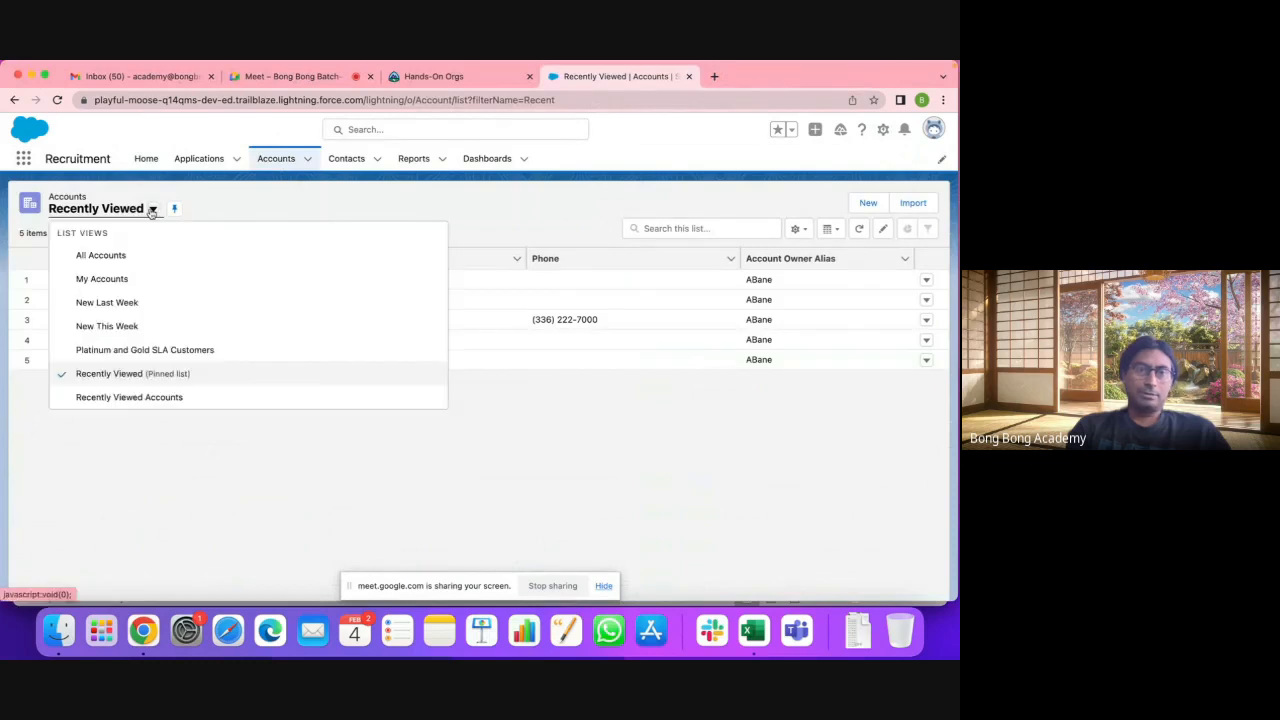
click(172, 252)
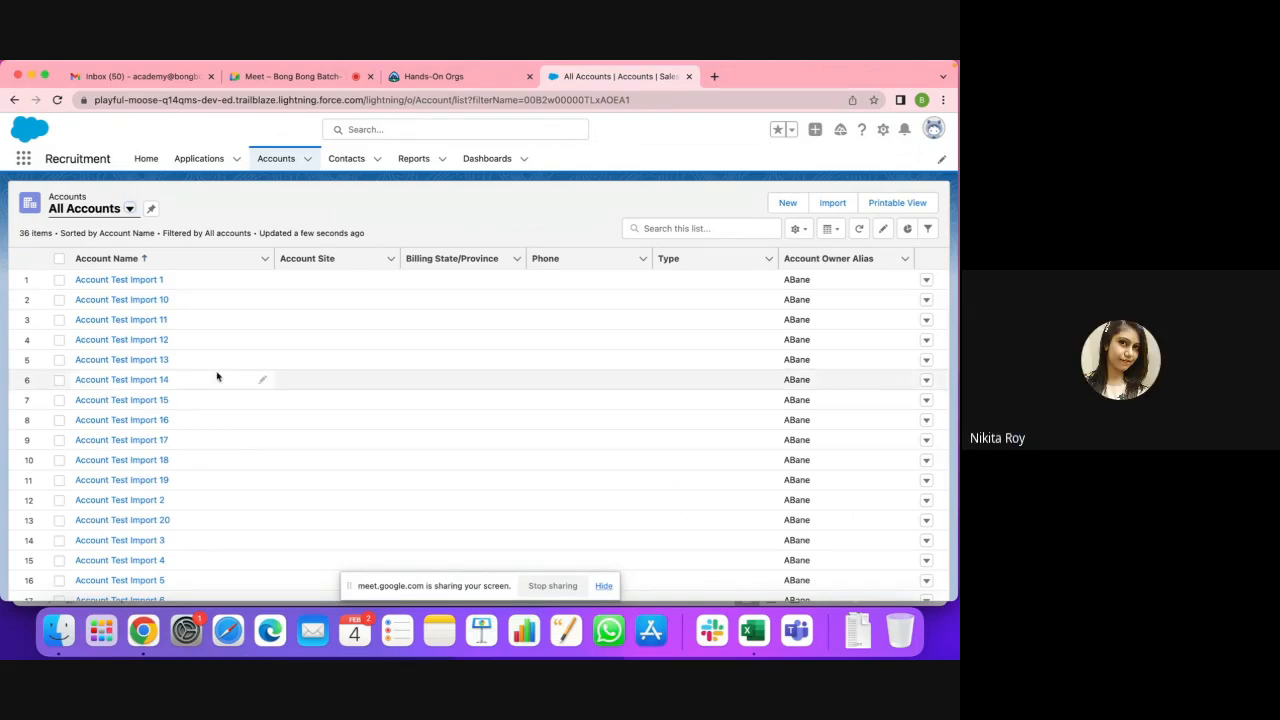
scroll(217, 371, down, 2)
scroll(217, 371, up, 2)
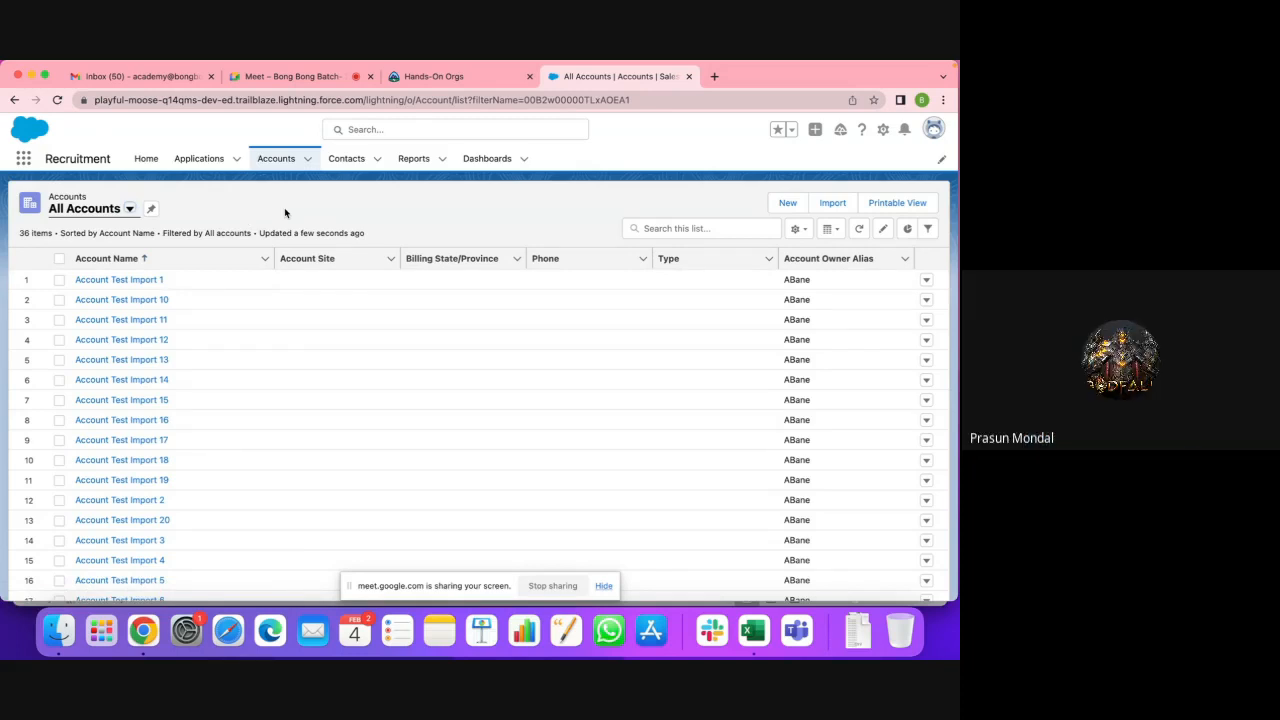
click(830, 205)
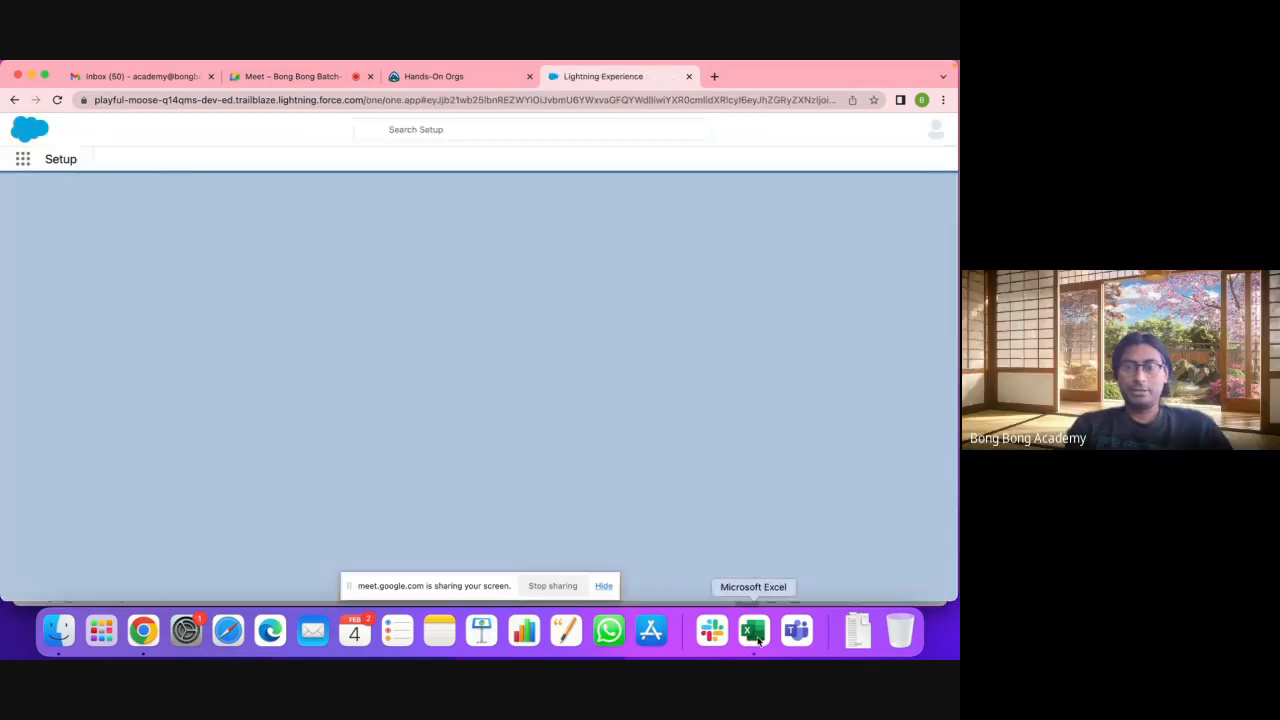
click(756, 632)
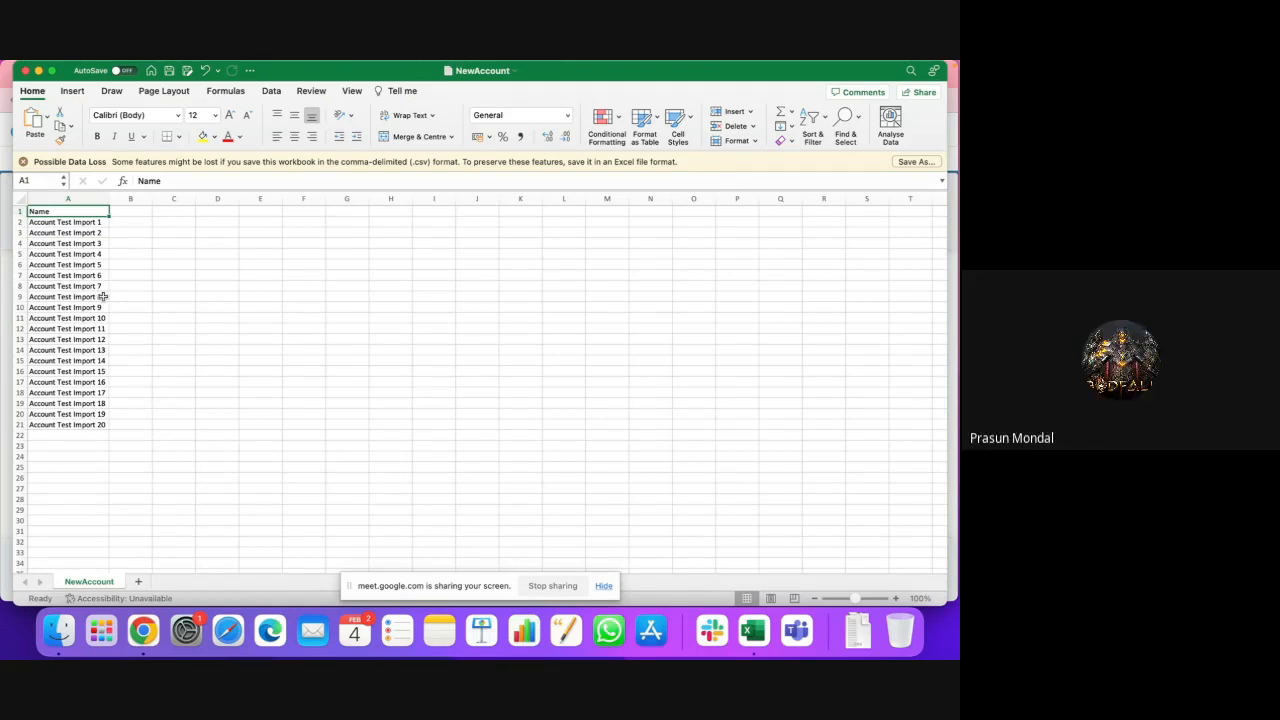
double_click(68, 223)
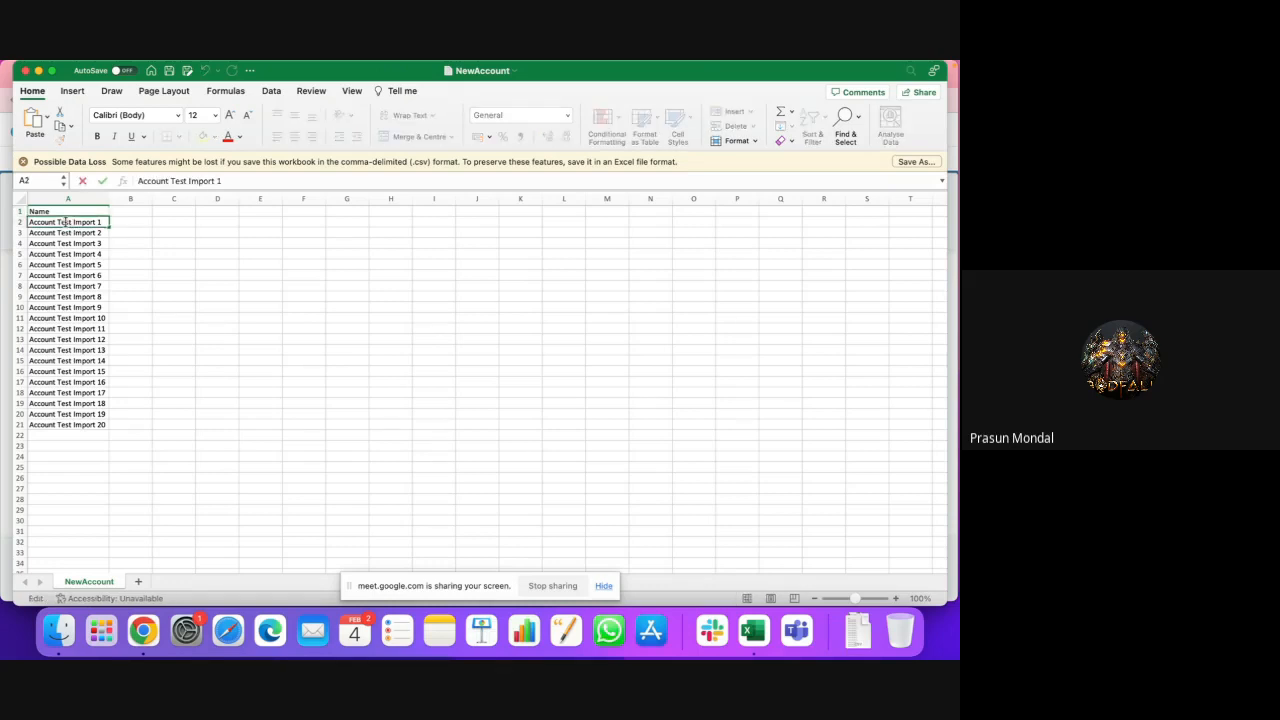
double_click(63, 222)
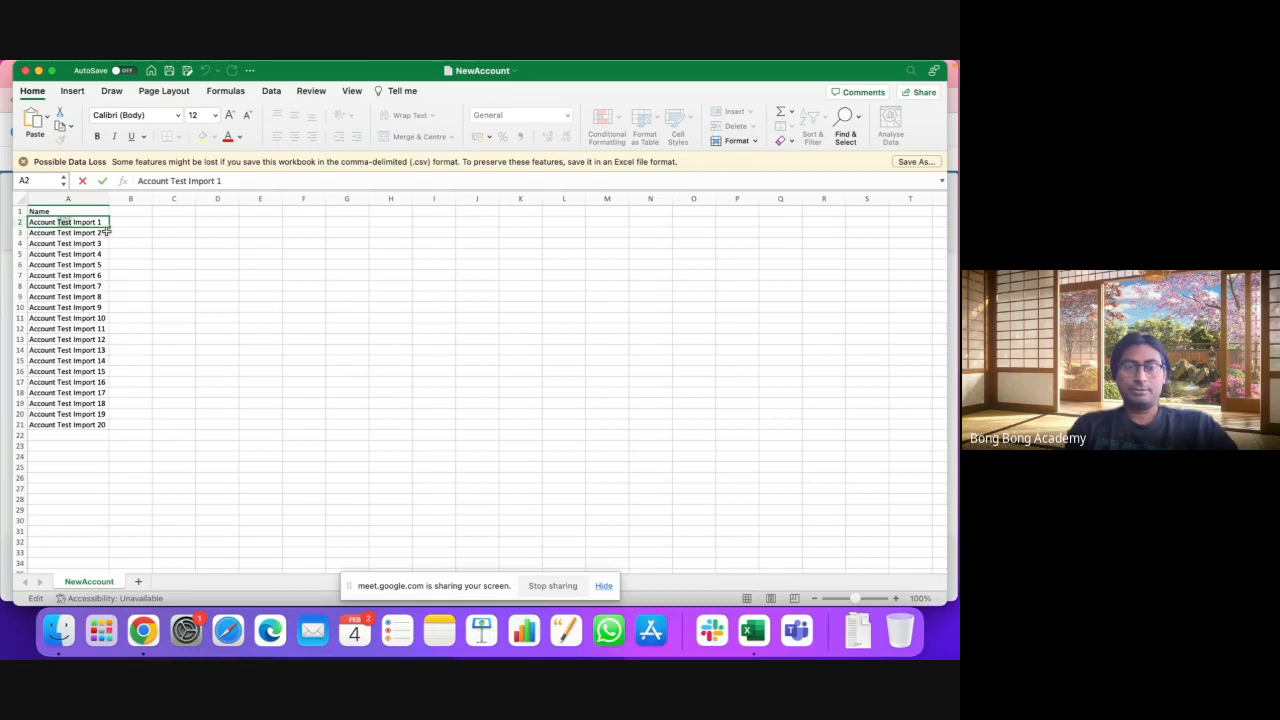
click(203, 261)
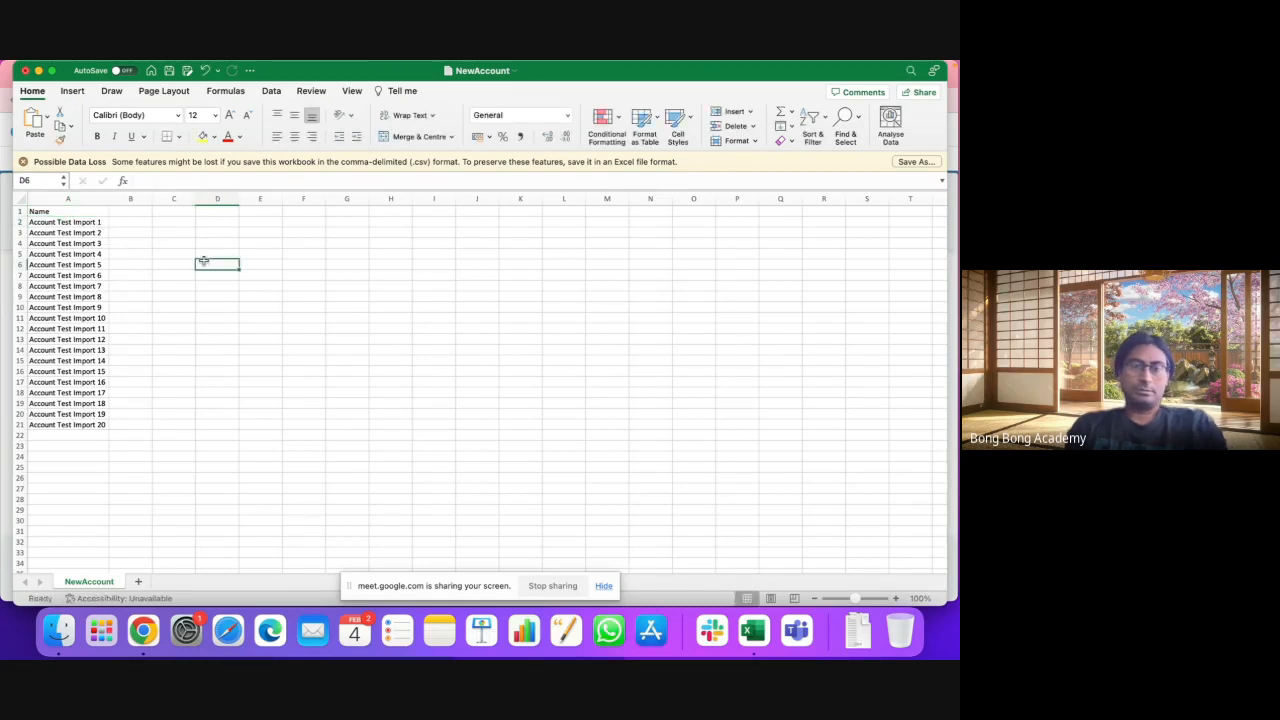
key(super+Tab)
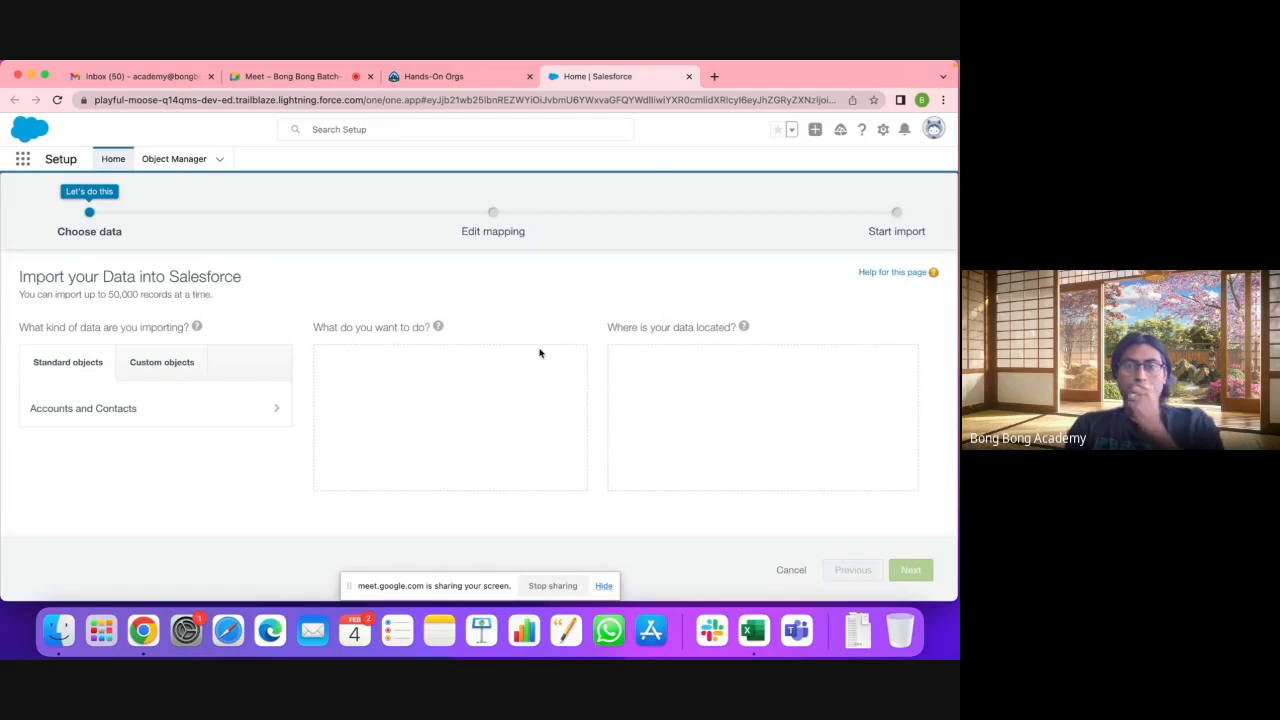
click(457, 76)
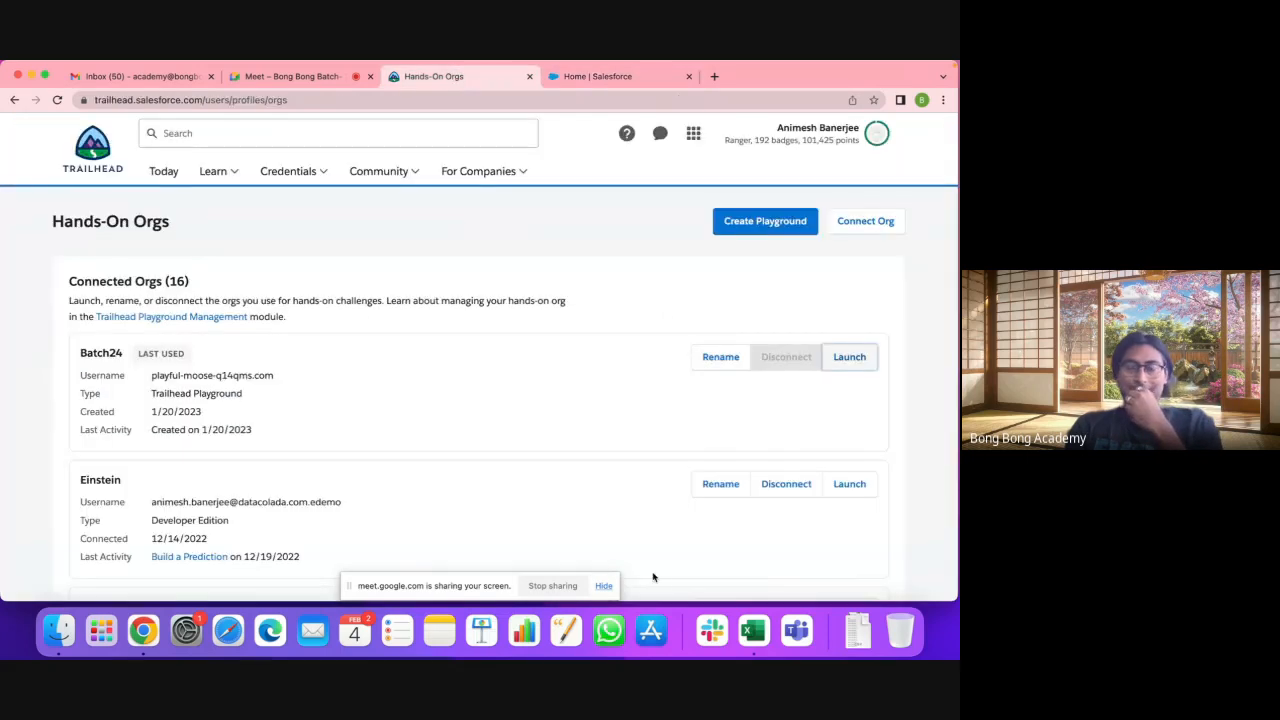
click(754, 630)
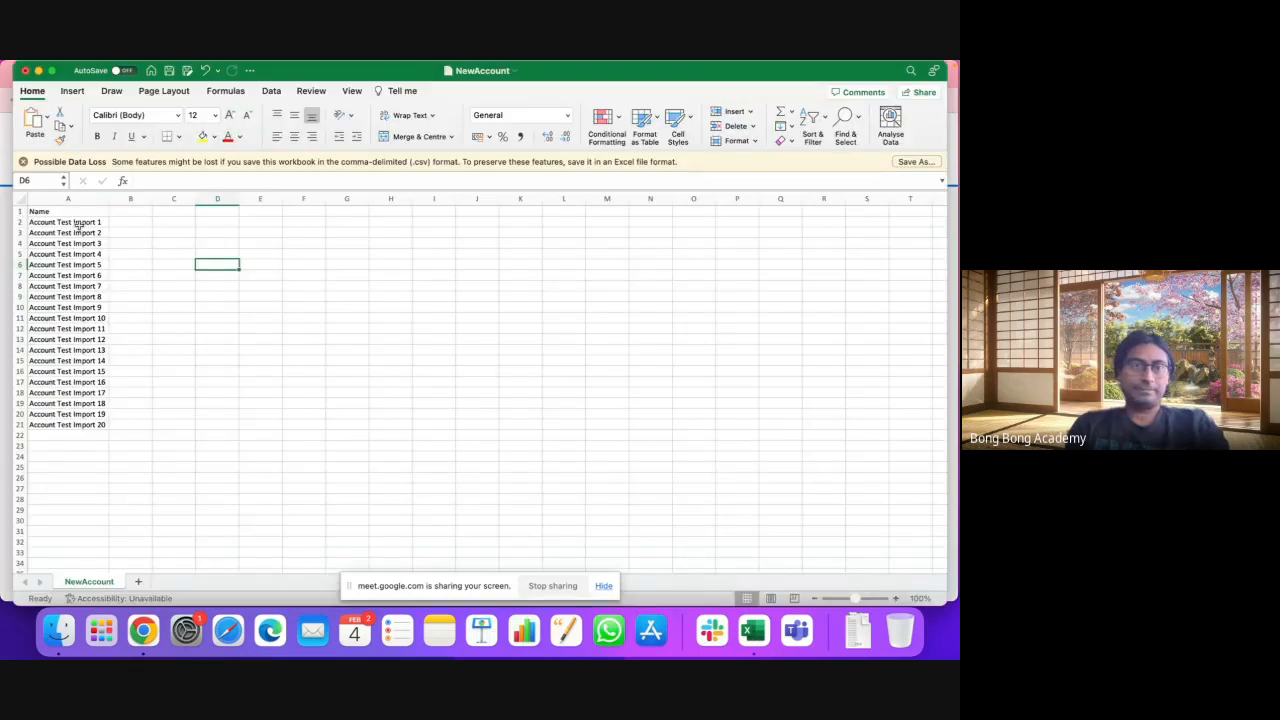
click(79, 223)
key(super+Tab)
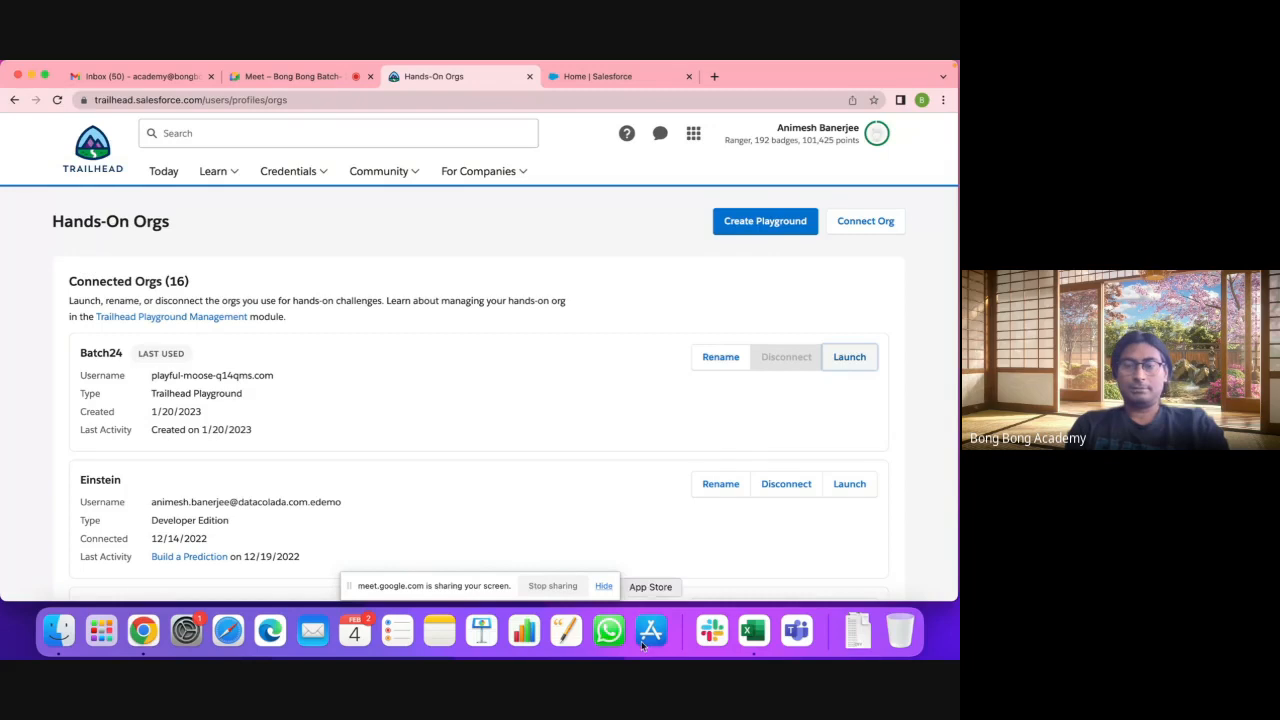
click(762, 628)
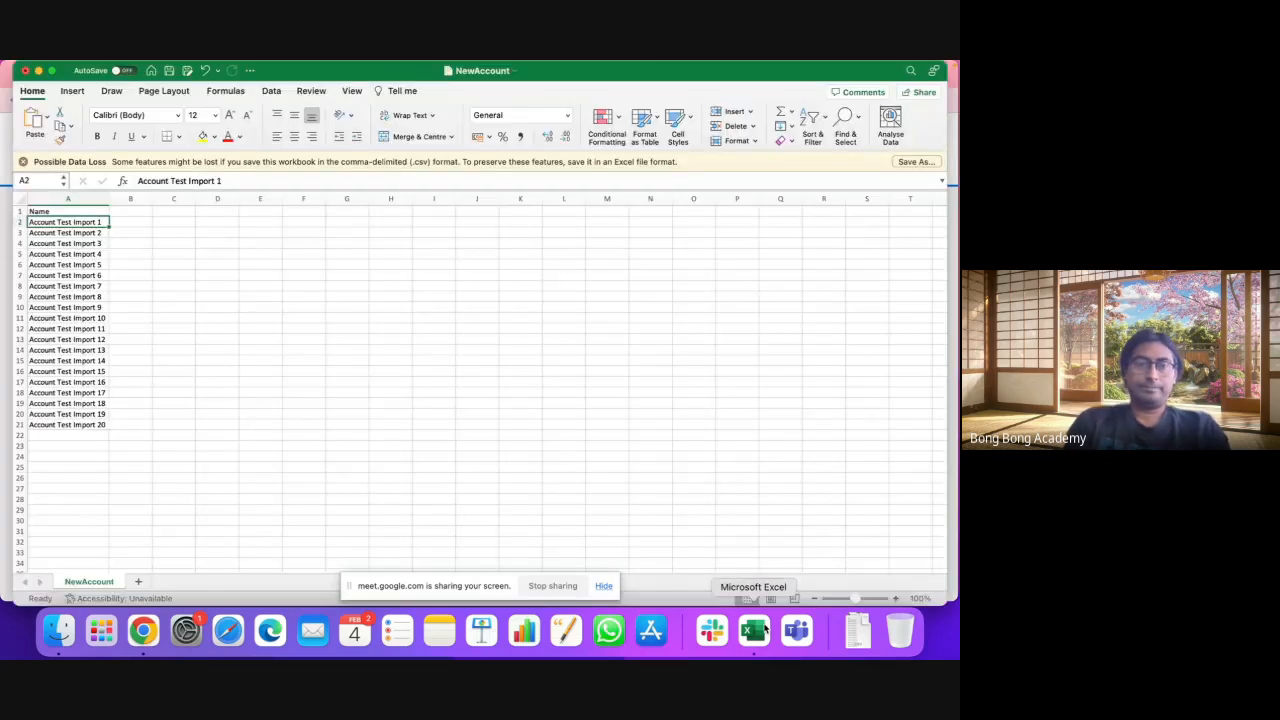
key(ctrl+h)
Step: Replace 'Test' with nothing in all twenty account names, save NewAccount, and return to the browser
text(Test)
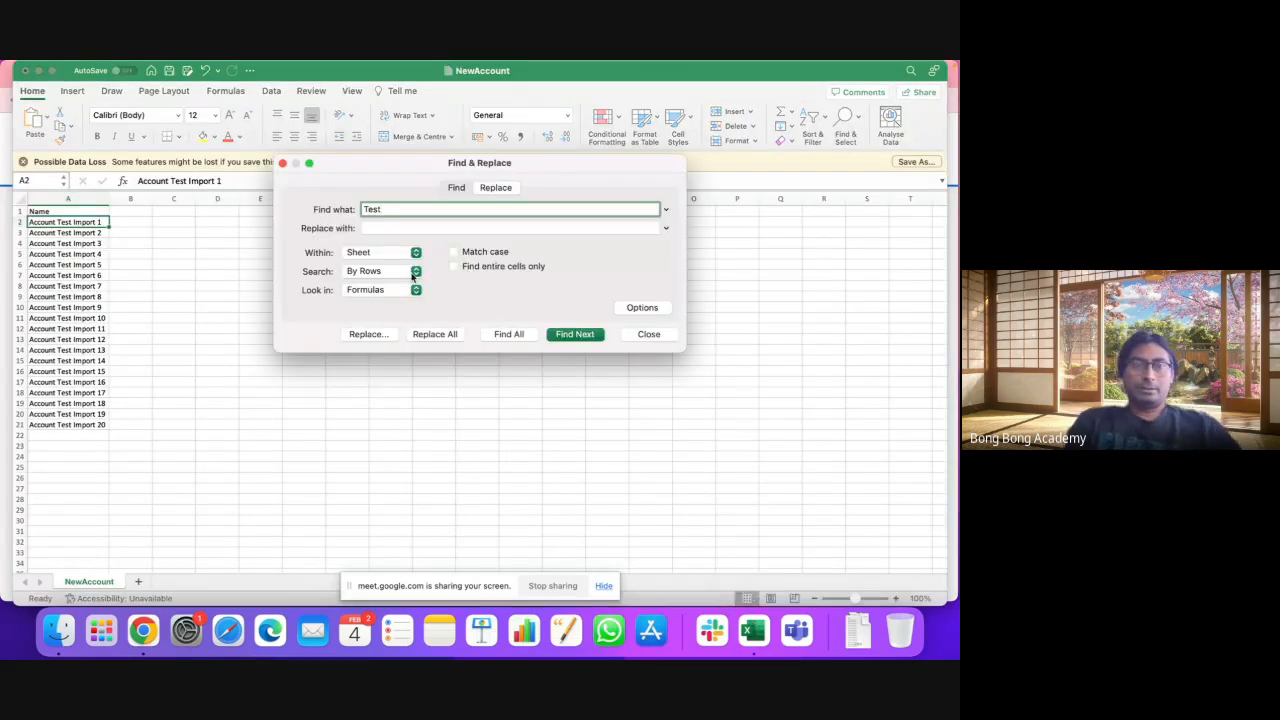
click(393, 226)
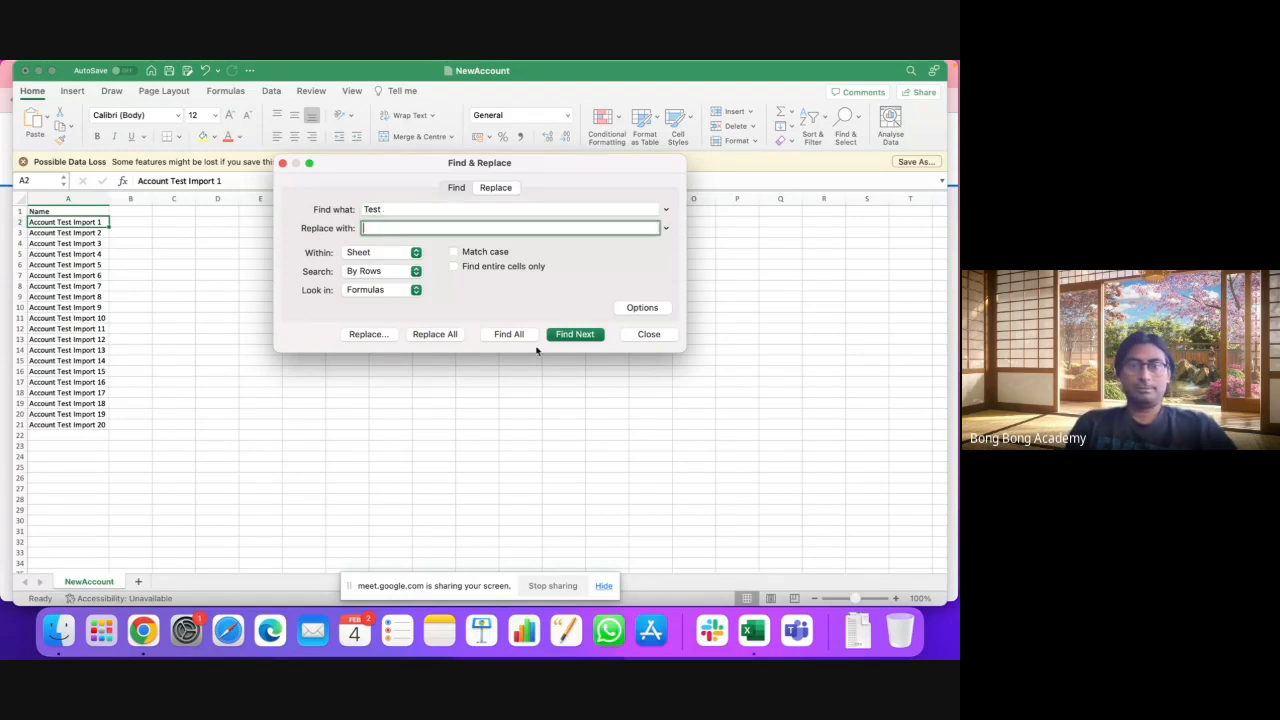
click(433, 335)
click(497, 281)
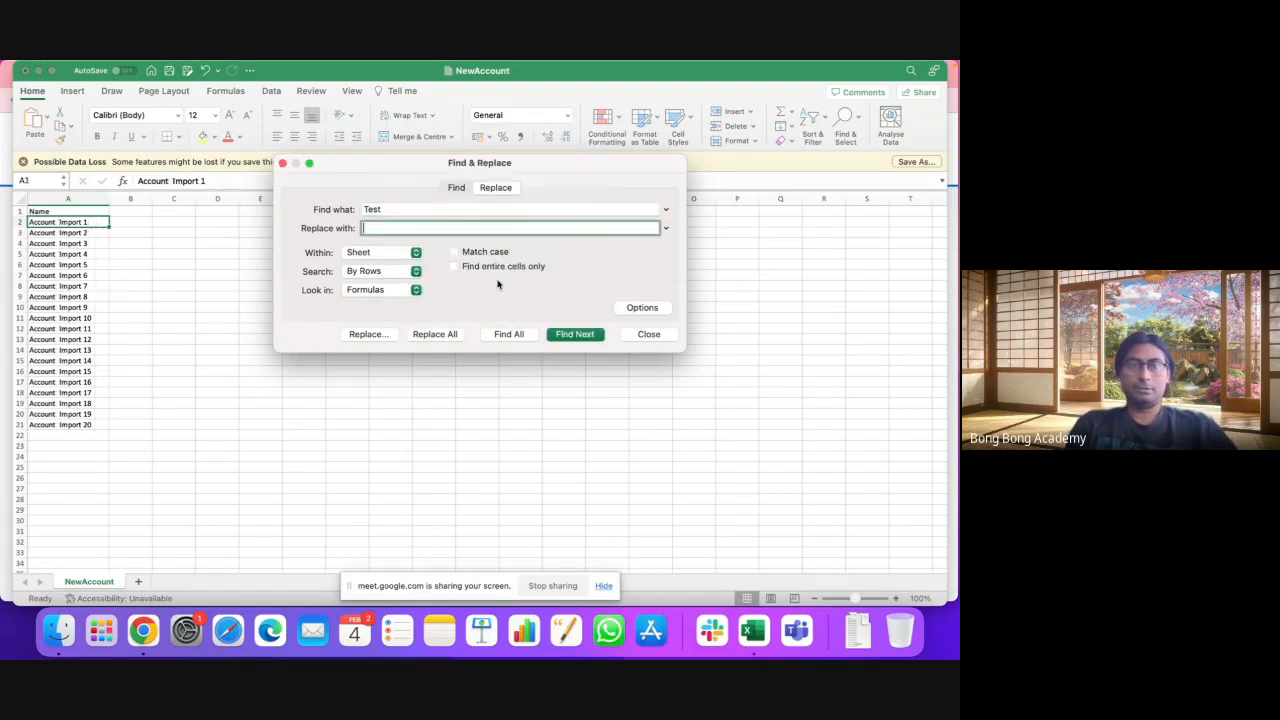
click(648, 334)
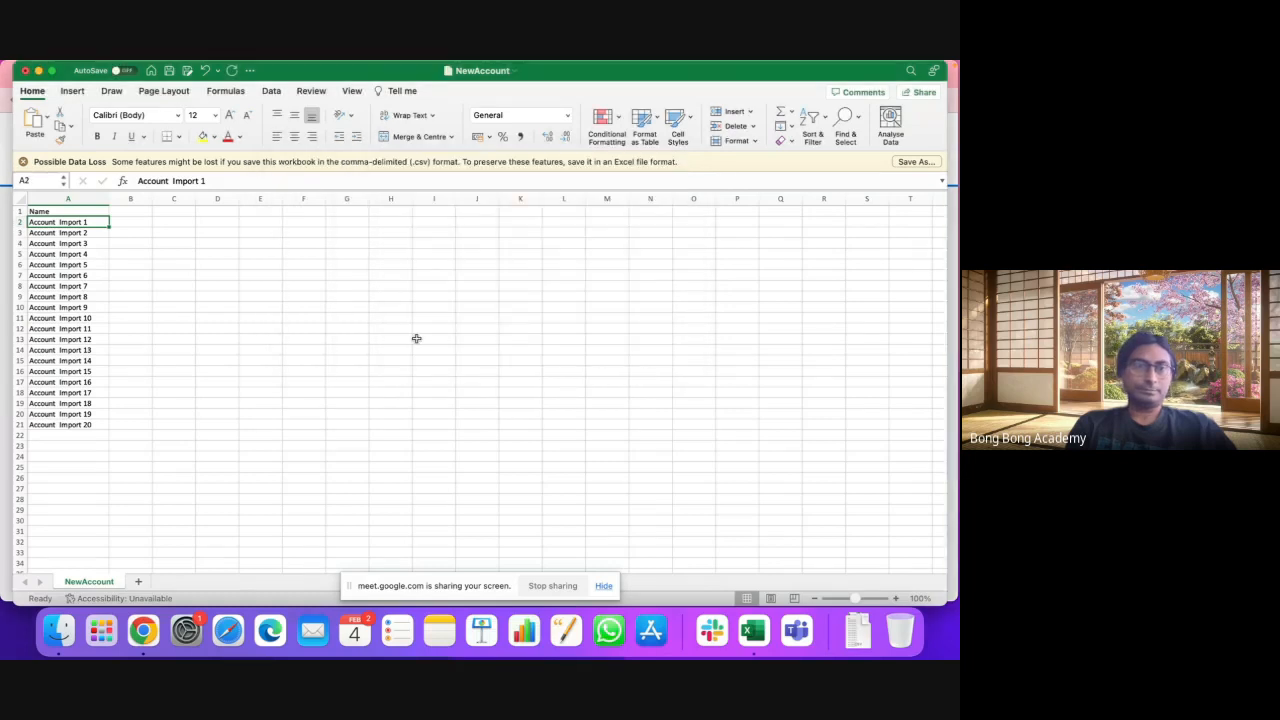
click(308, 318)
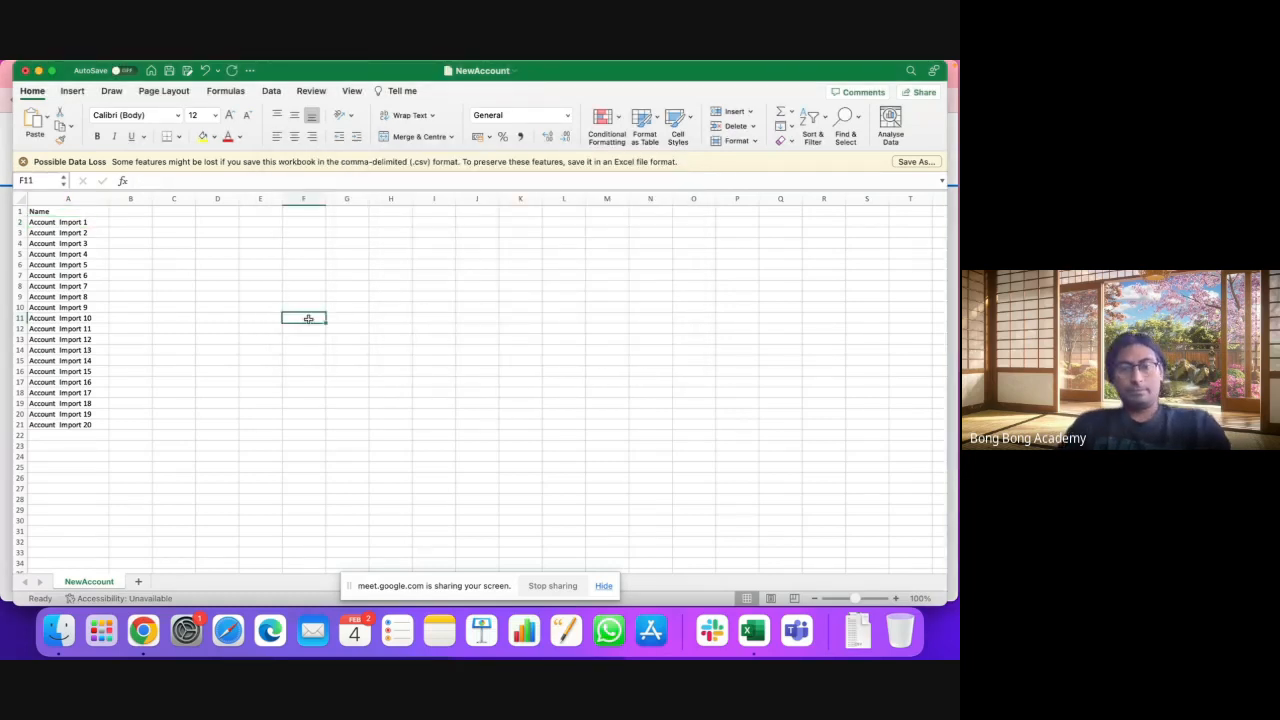
key(super+s)
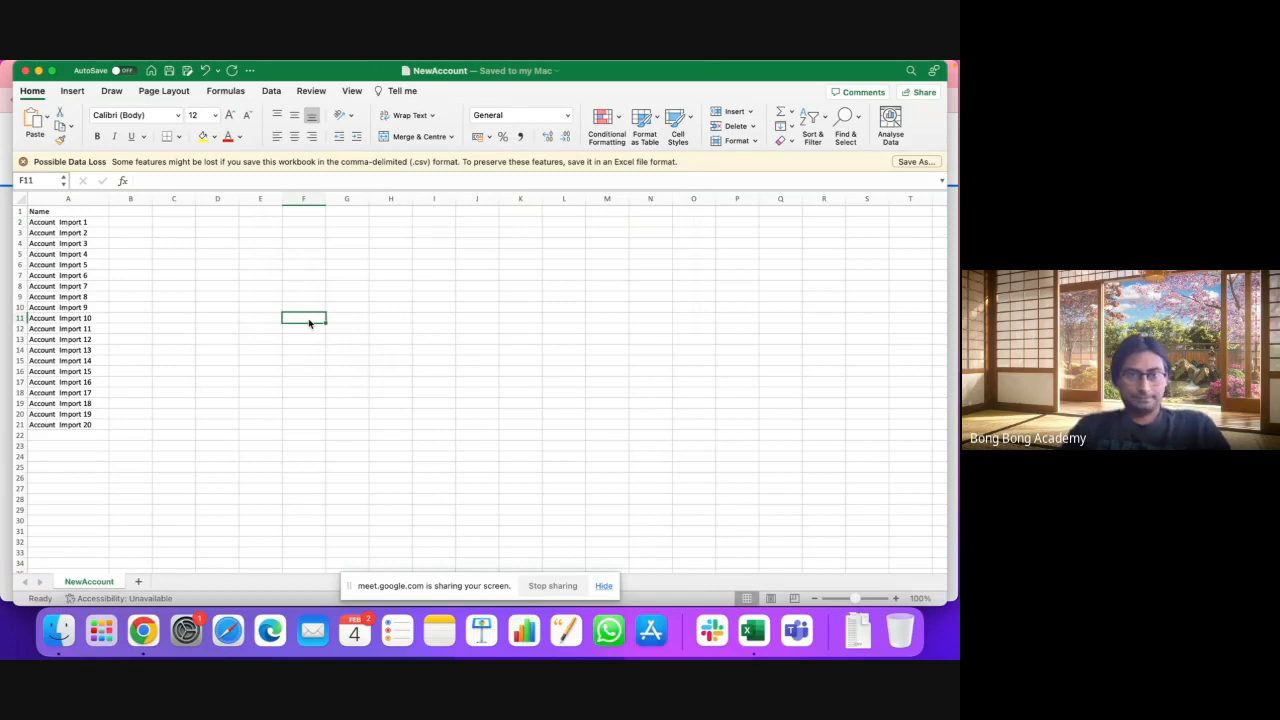
click(142, 630)
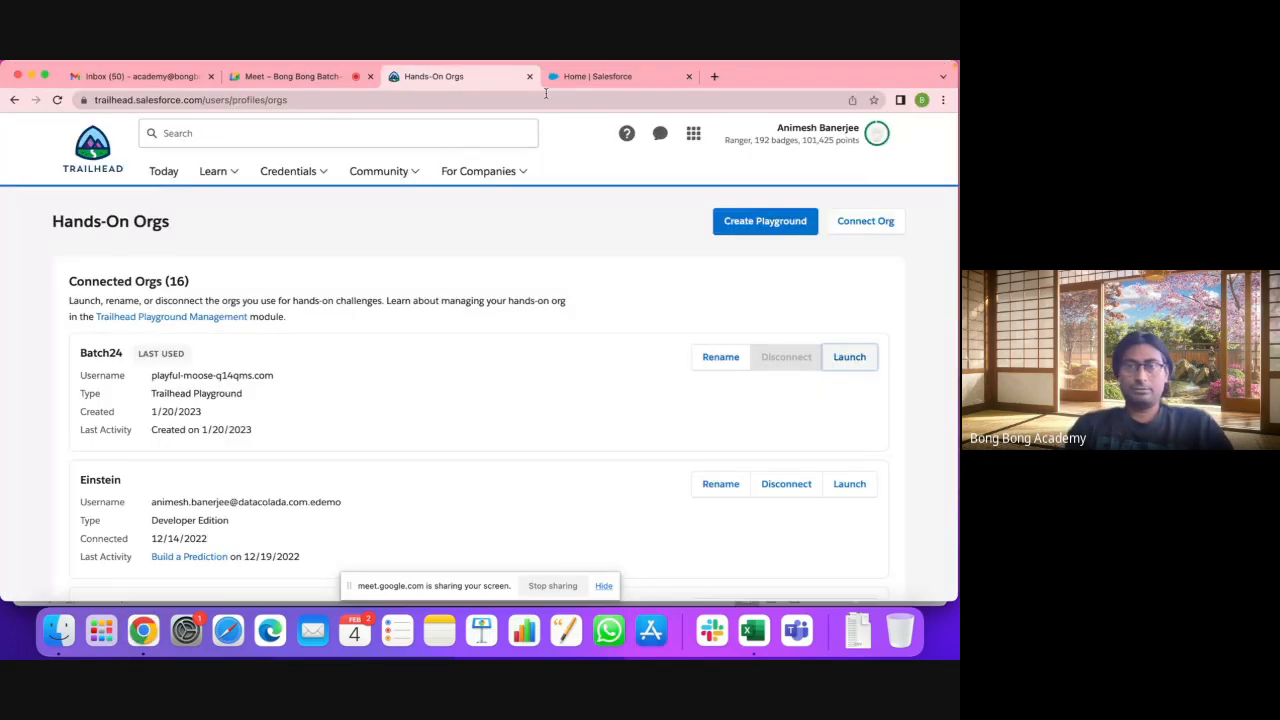
Step: Reach Accounts via App Launcher search 'acc', start Import, and pick Accounts and Contacts
click(560, 78)
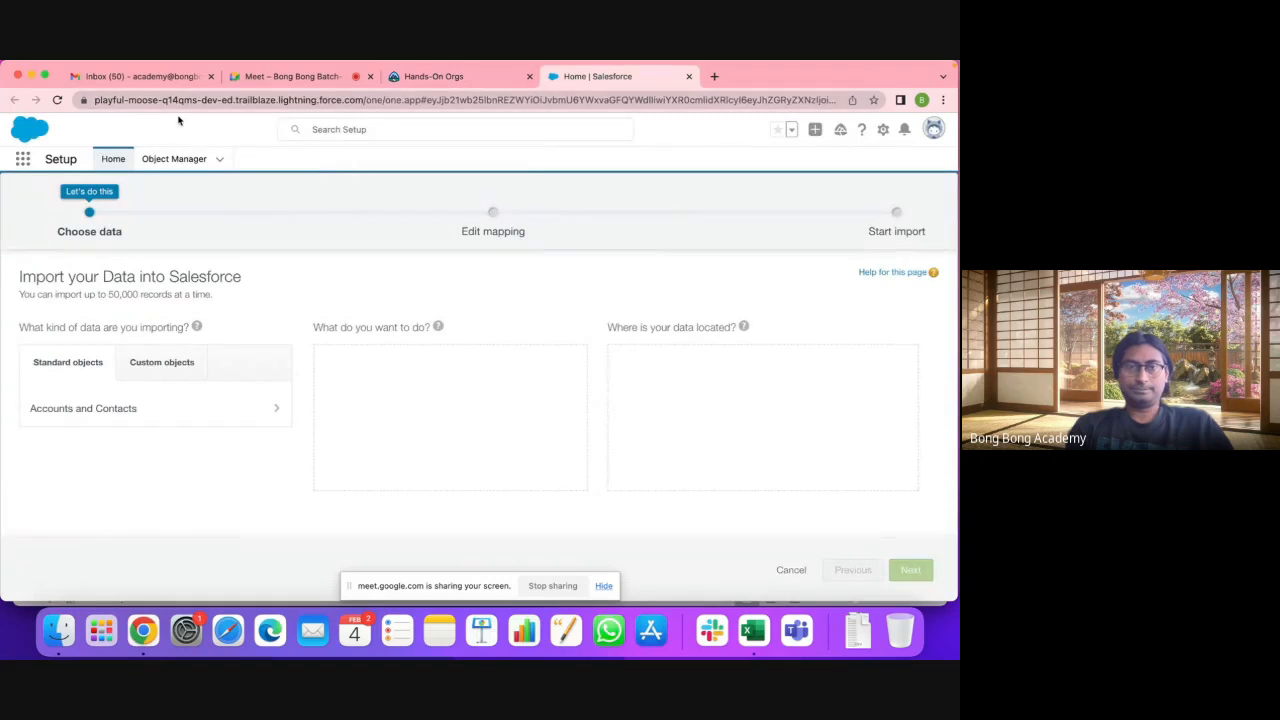
click(22, 160)
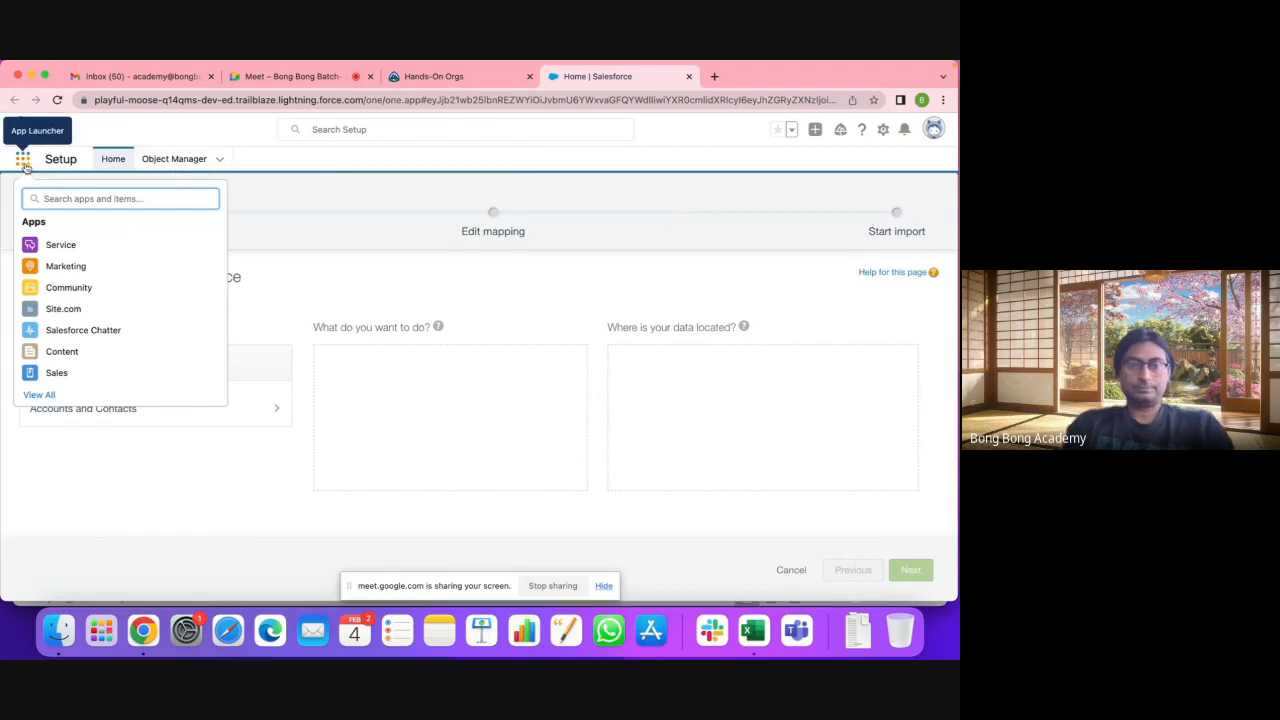
text(acc)
click(62, 281)
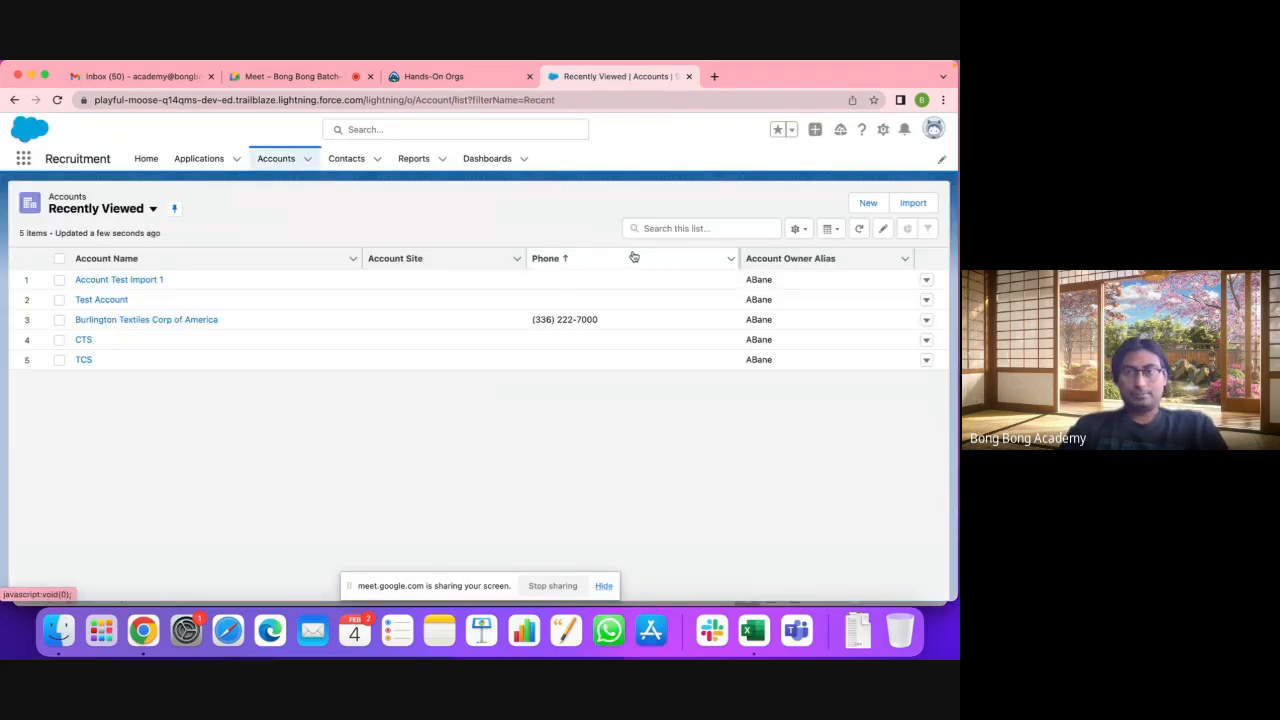
click(913, 204)
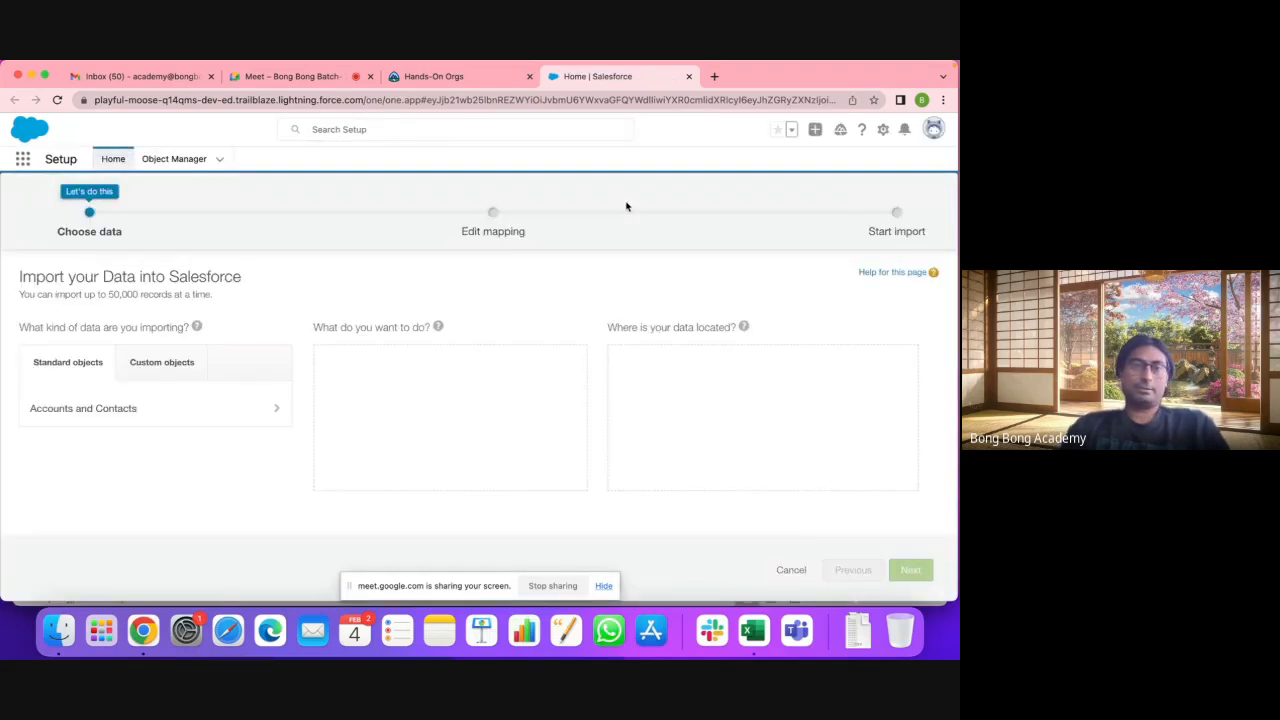
click(177, 411)
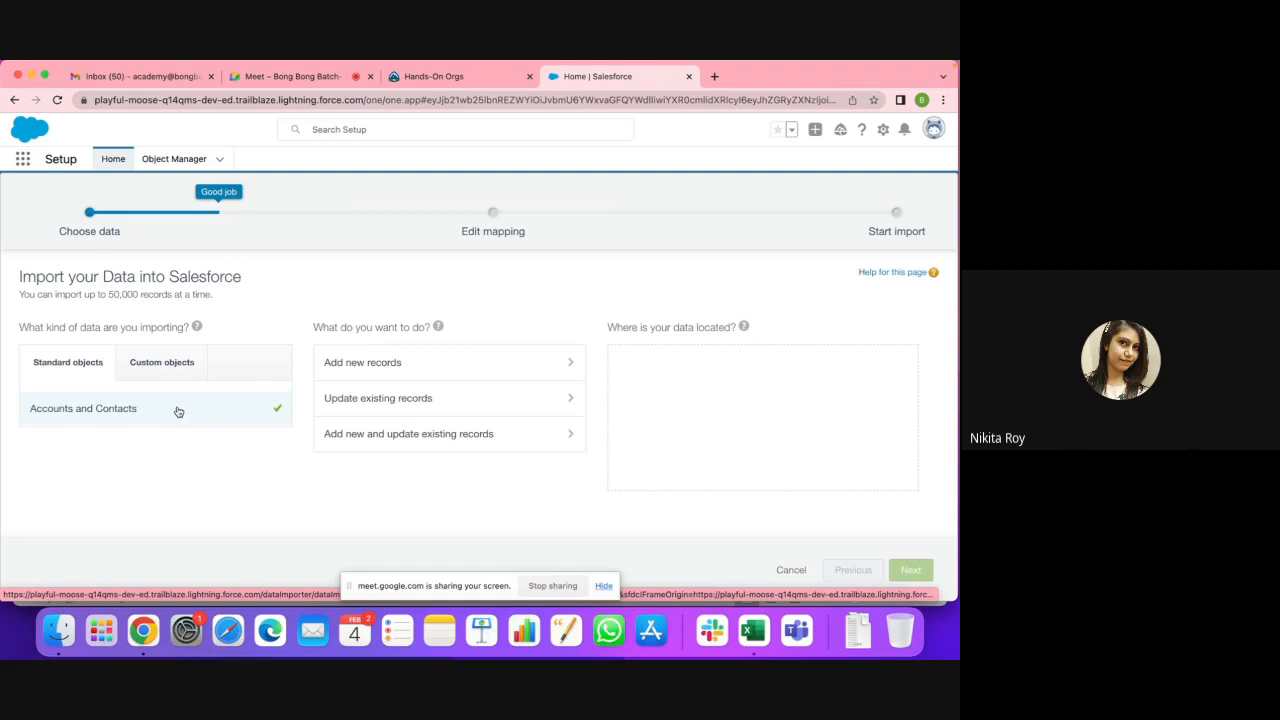
Step: Choose Update existing records and keep contacts matched by Name
click(356, 402)
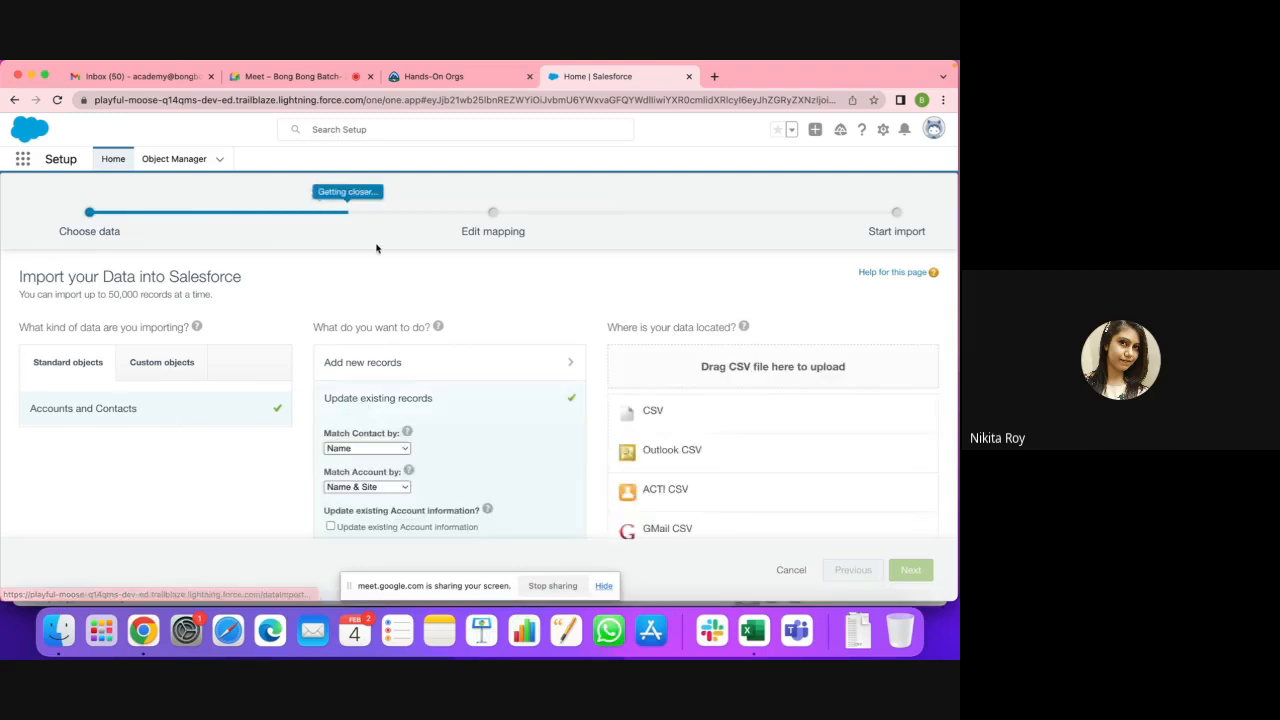
scroll(376, 248, down, 2)
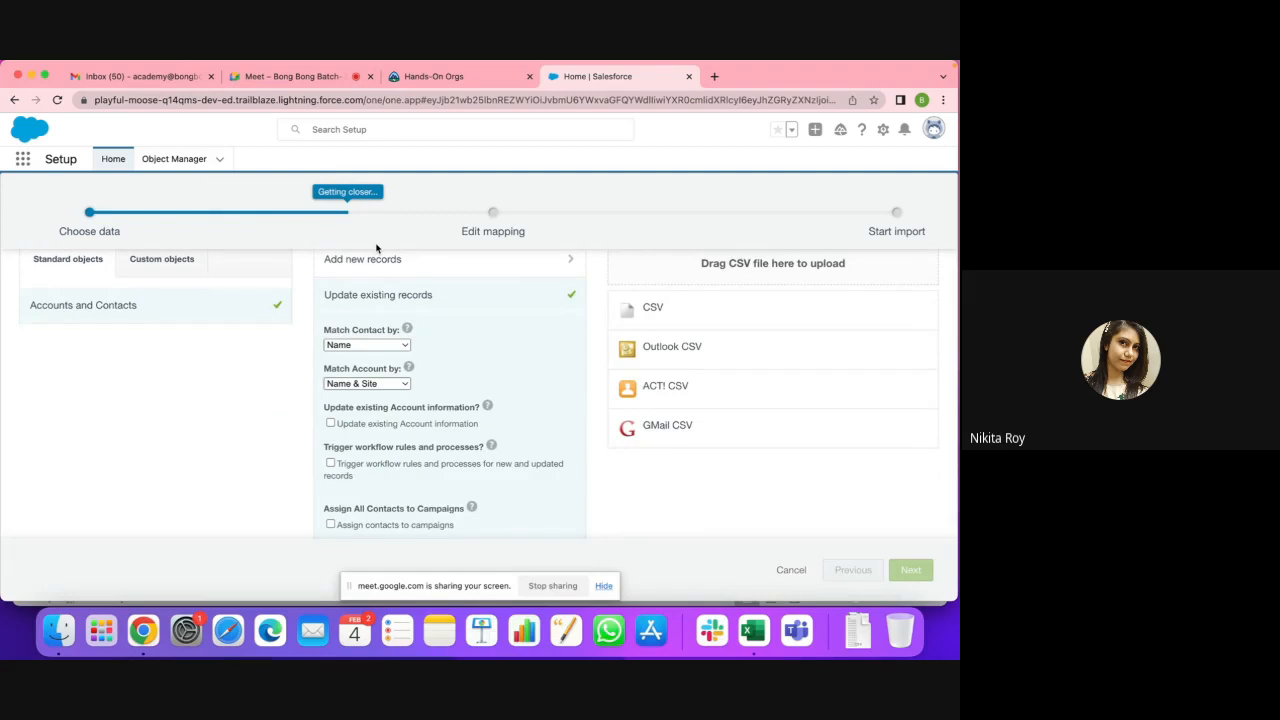
click(406, 345)
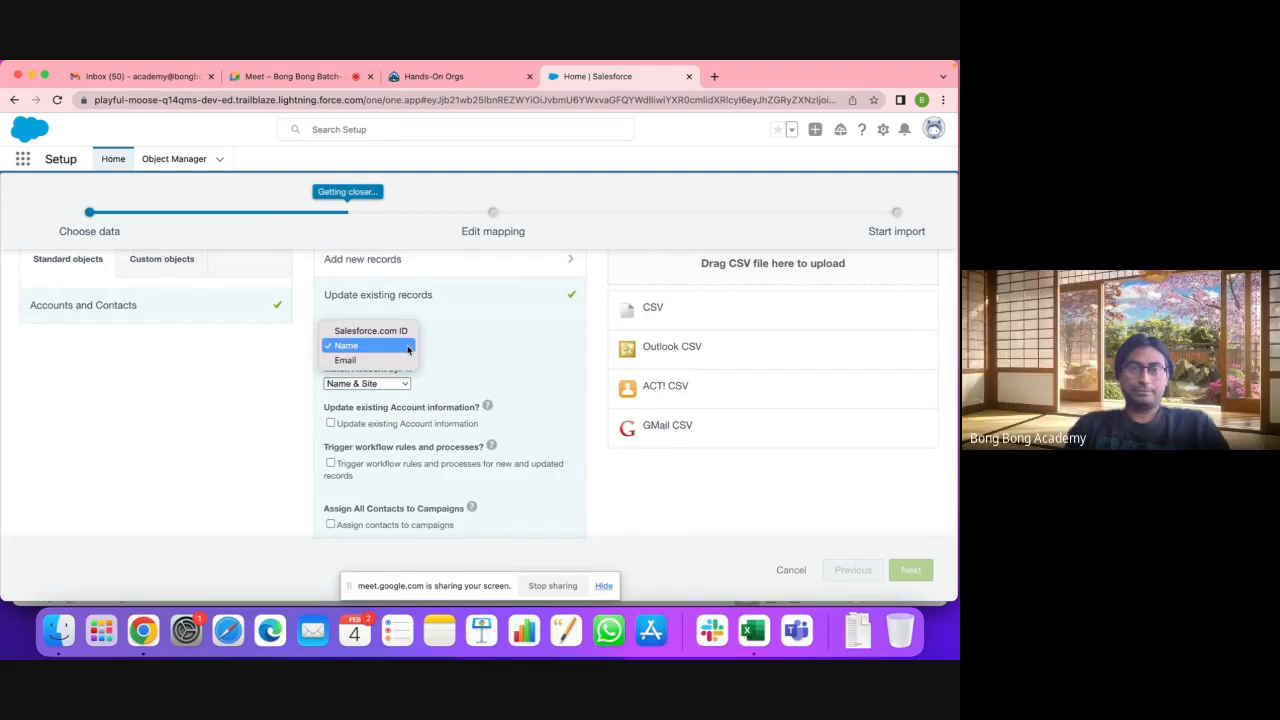
click(408, 345)
scroll(522, 352, down, 2)
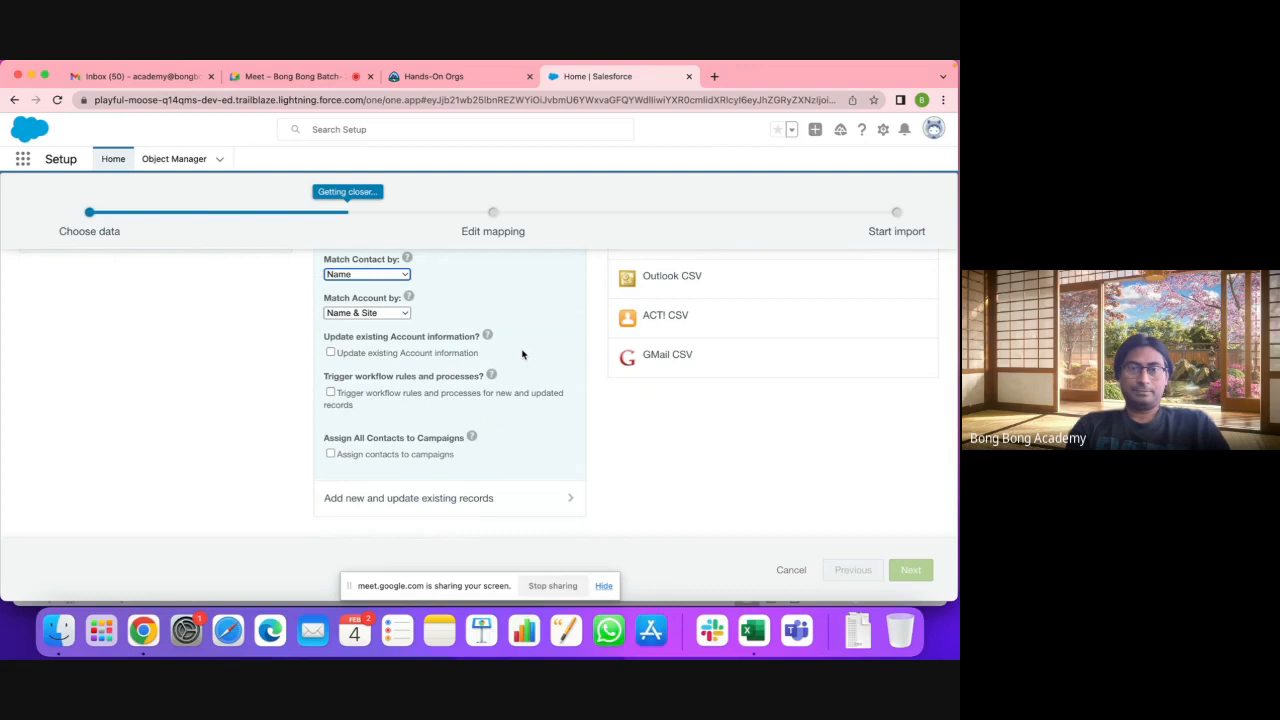
mouse_move(487, 337)
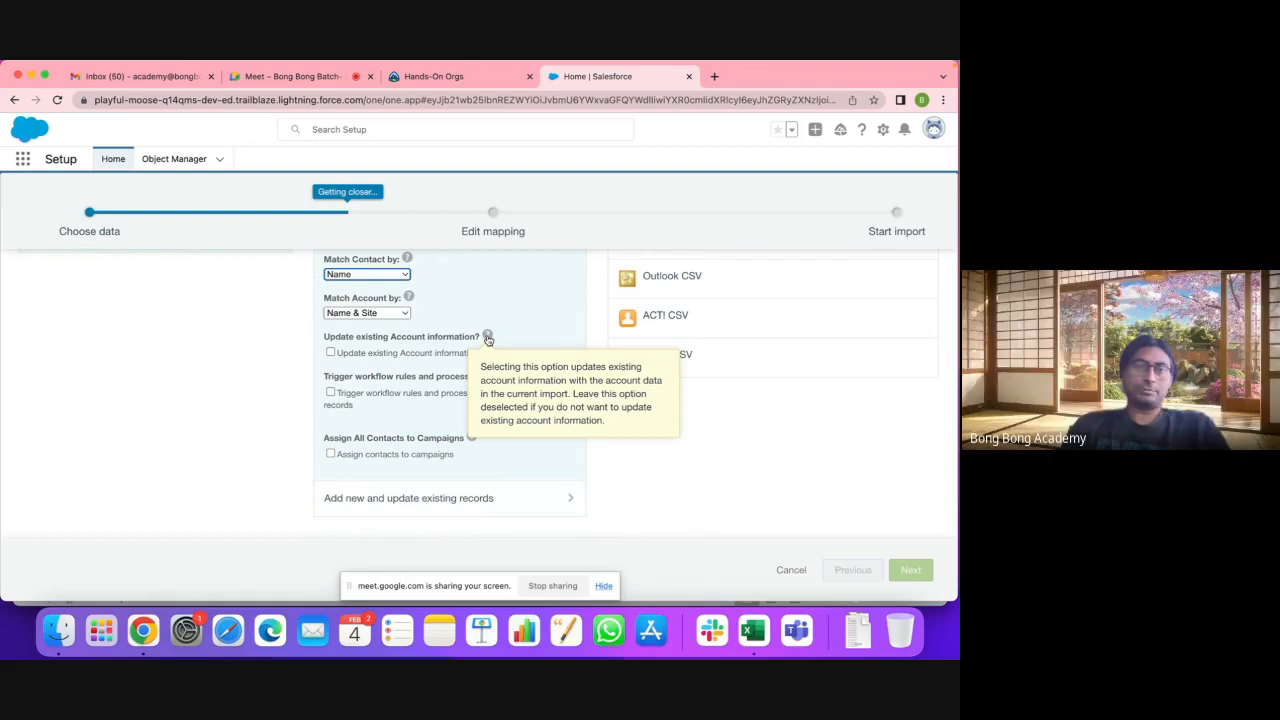
Step: Turn on Update existing Account information
click(331, 353)
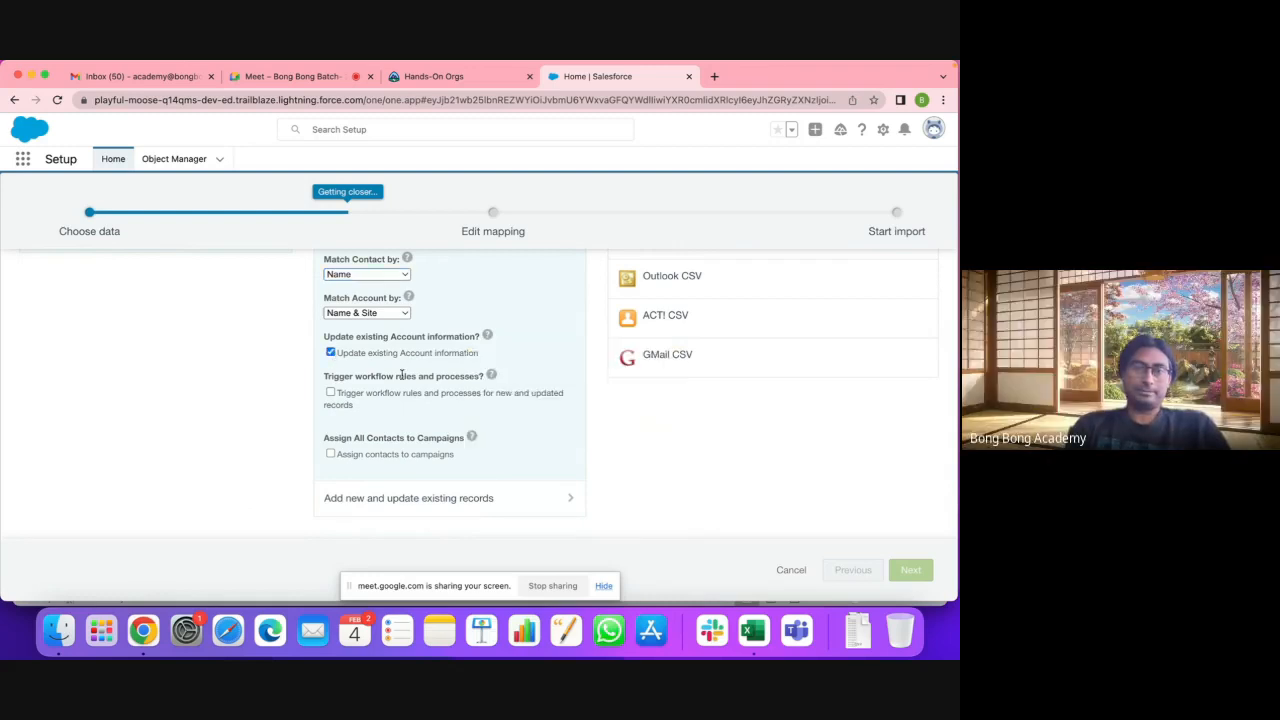
scroll(401, 372, up, 1)
scroll(401, 374, up, 1)
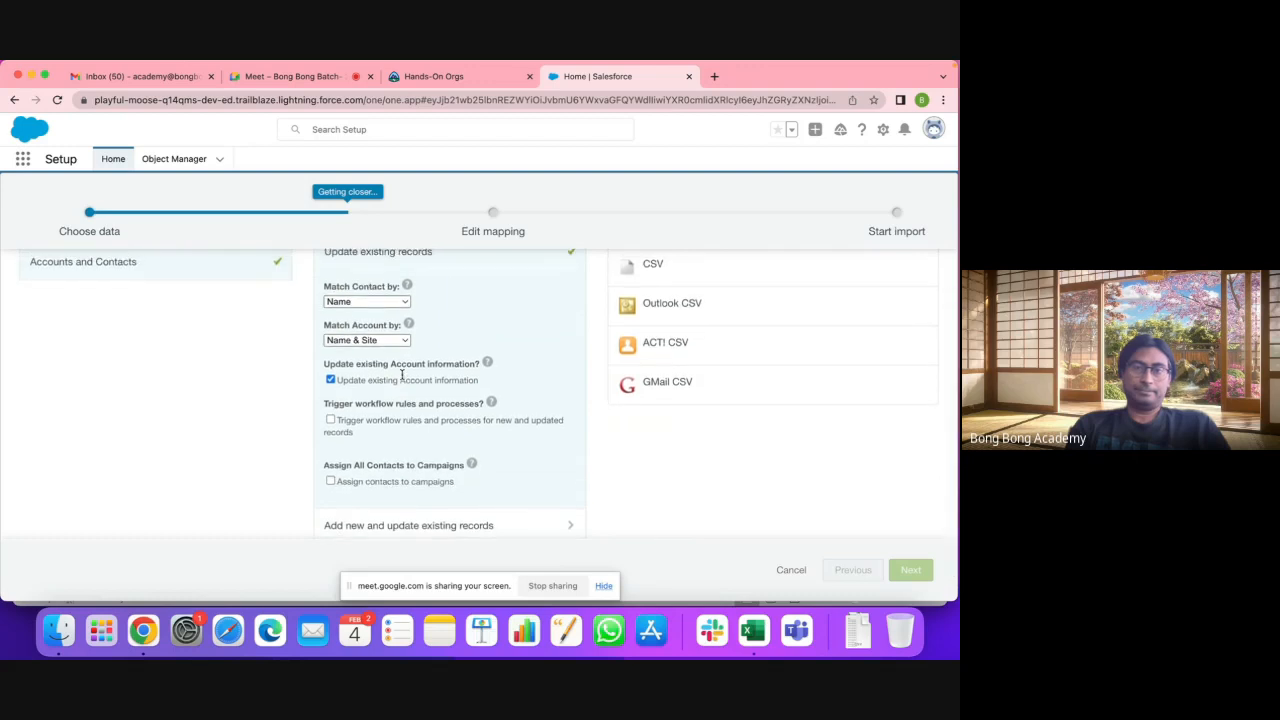
mouse_move(489, 363)
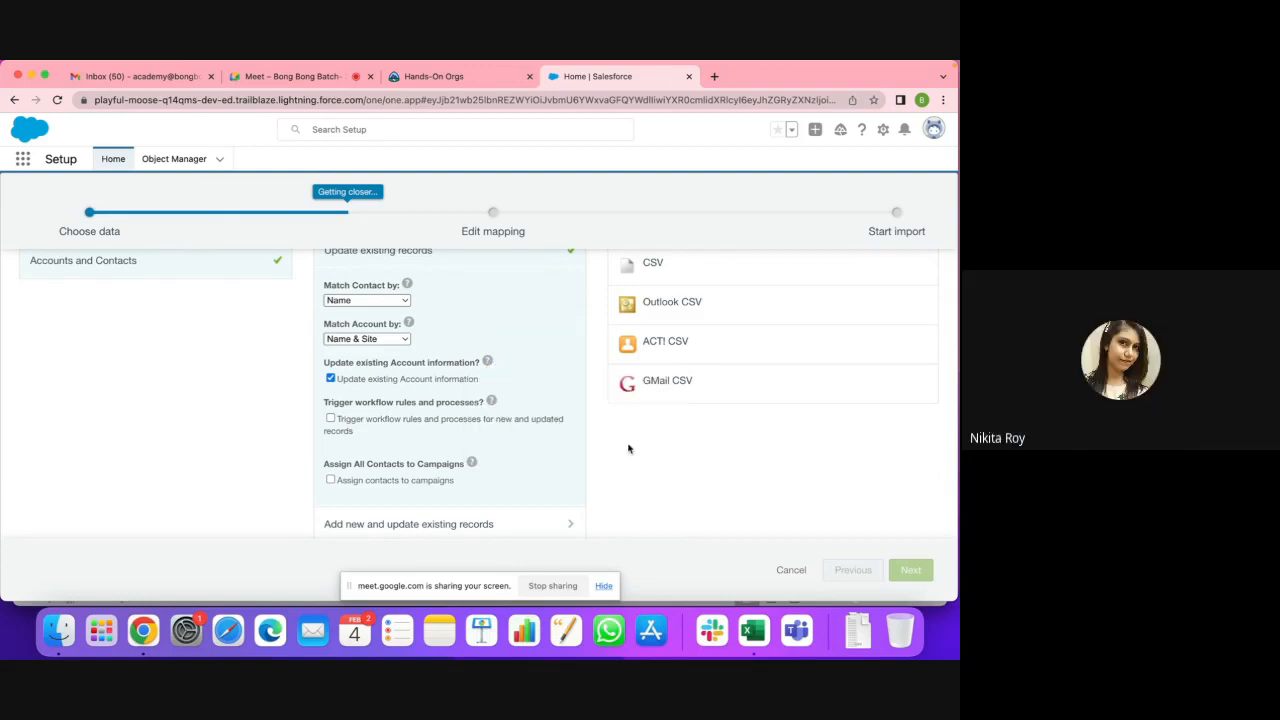
scroll(644, 457, up, 3)
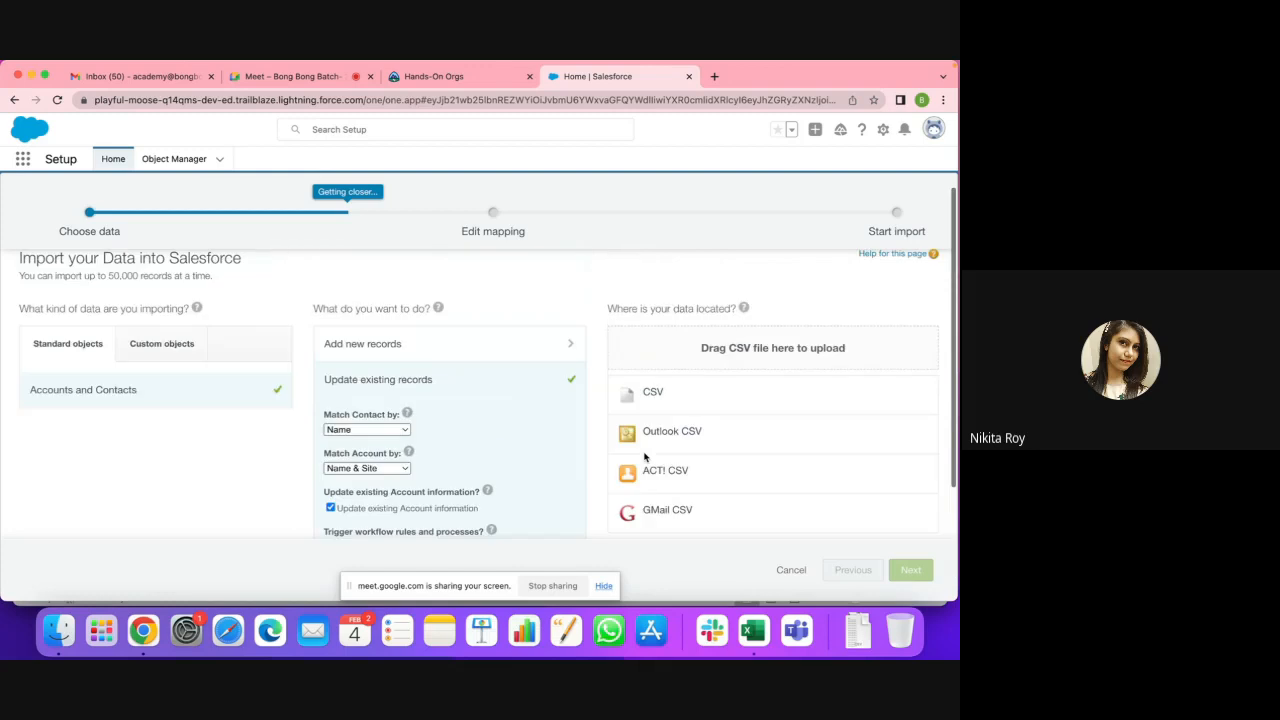
scroll(644, 457, down, 2)
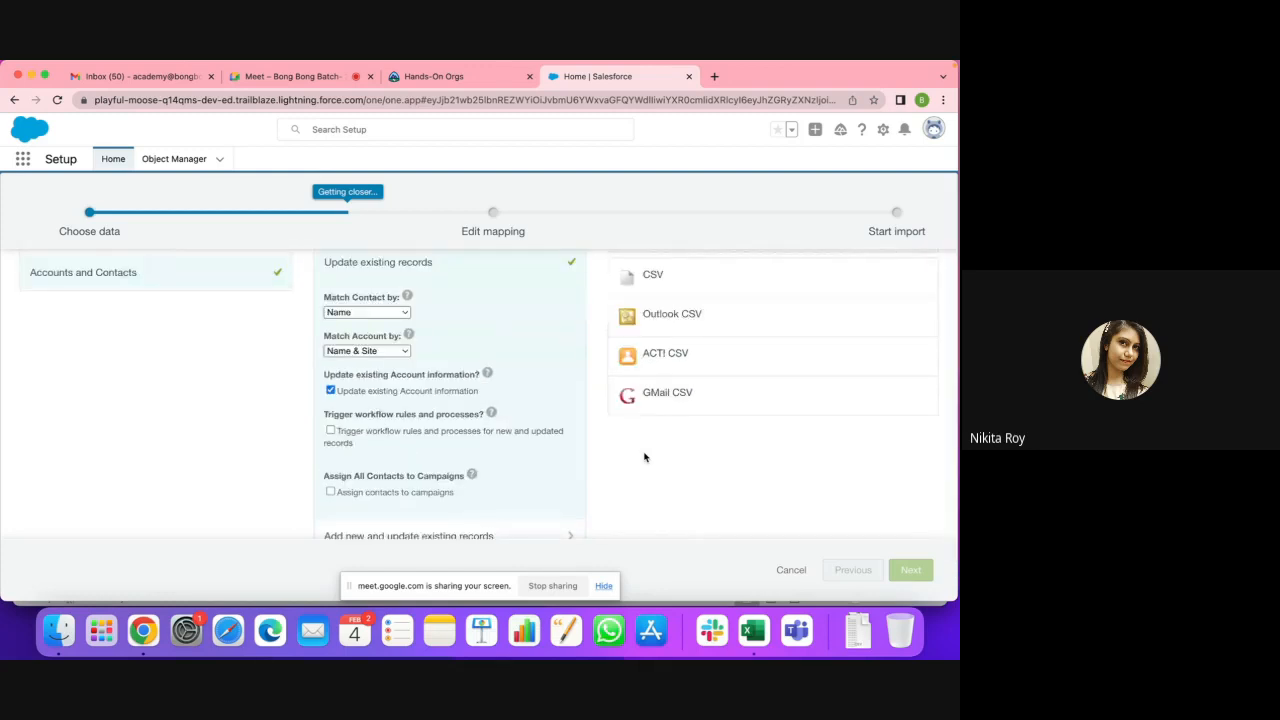
Step: Keep matching contacts by Name and accounts by Name & Site
triple_click(399, 335)
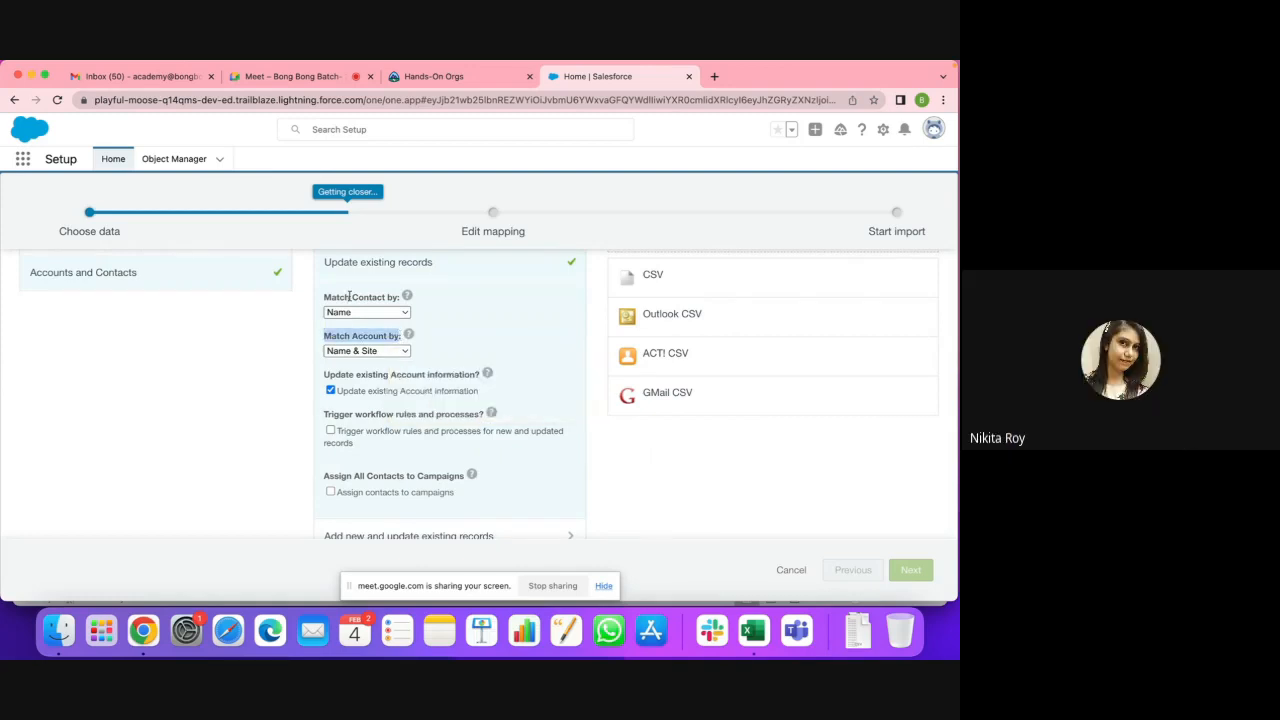
click(375, 313)
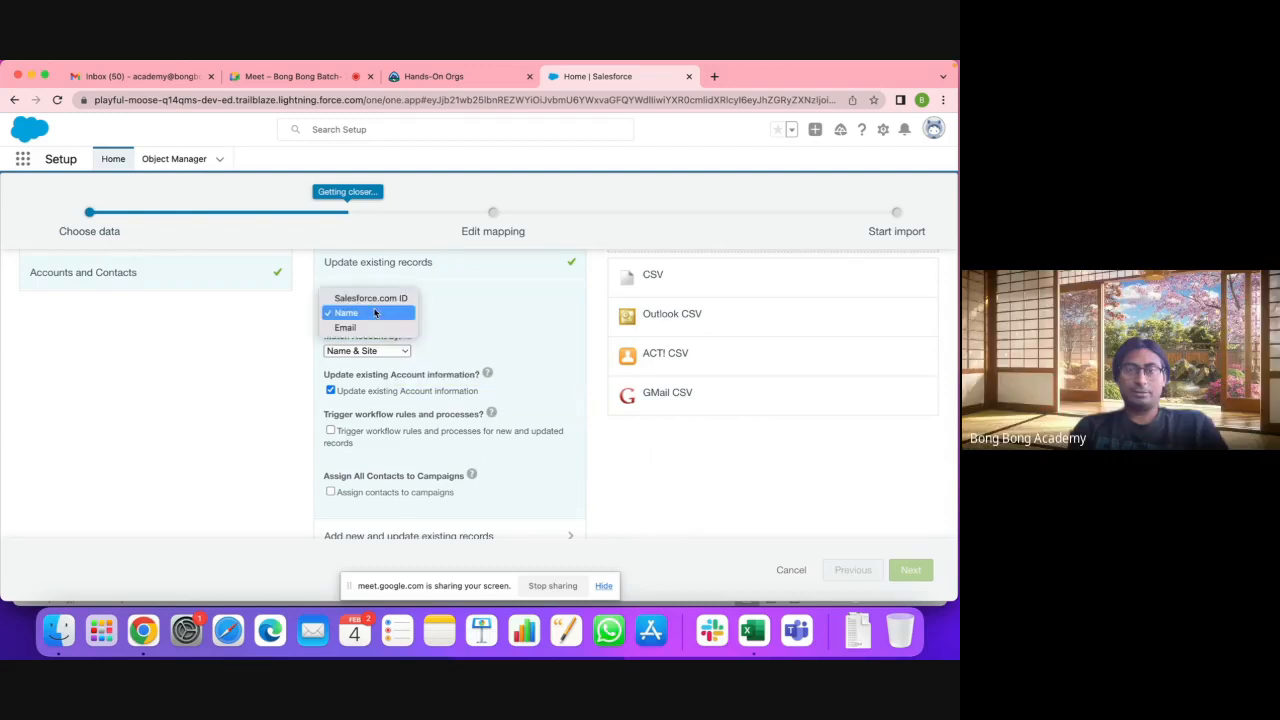
click(271, 330)
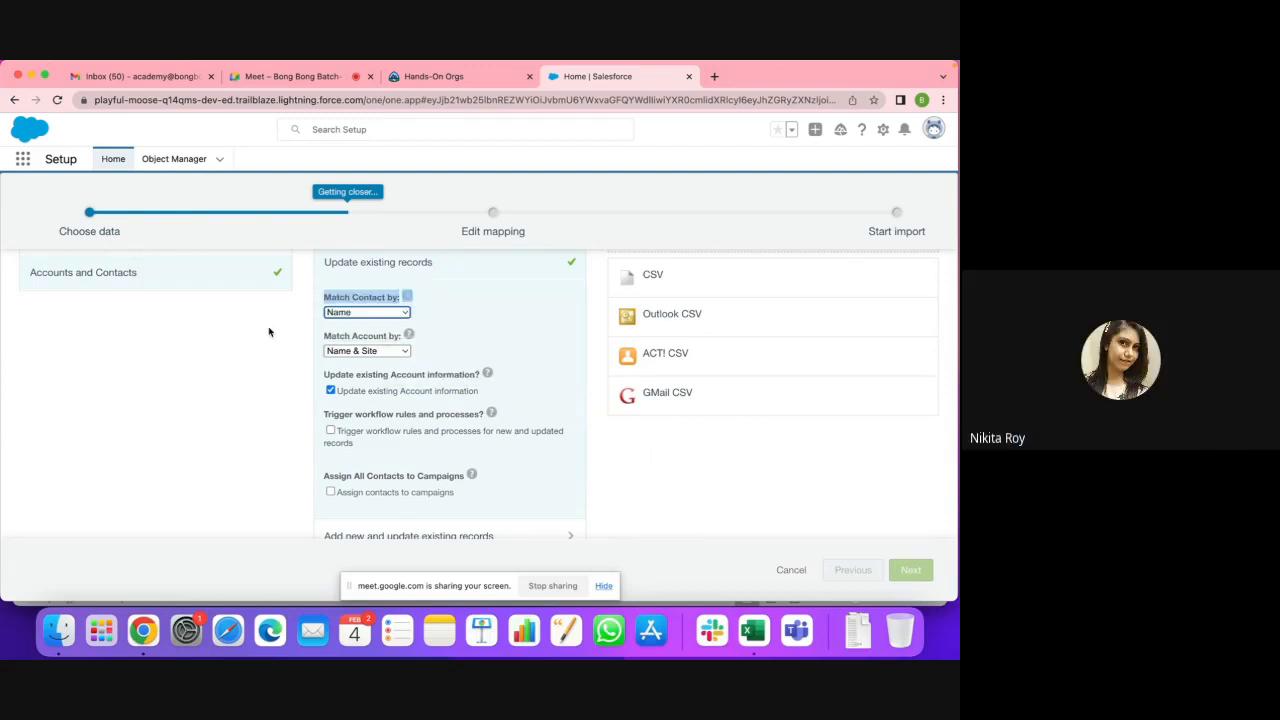
scroll(271, 330, up, 1)
scroll(376, 323, up, 2)
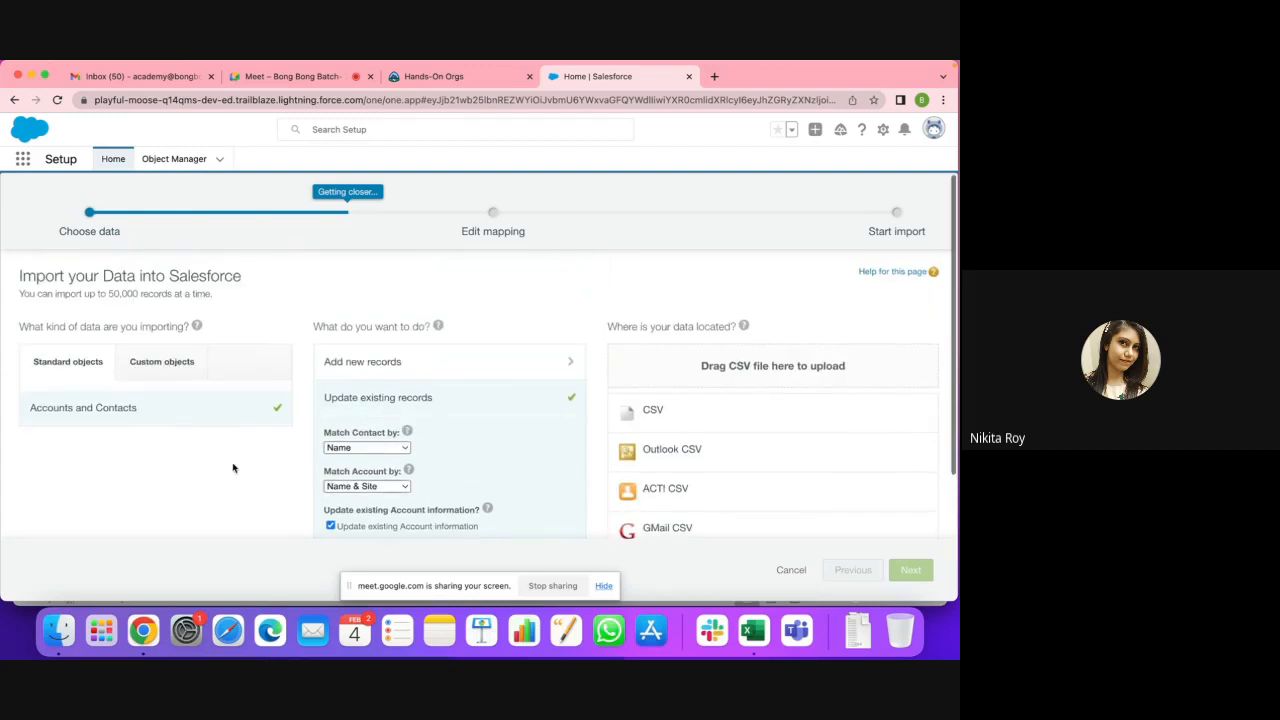
scroll(233, 468, down, 2)
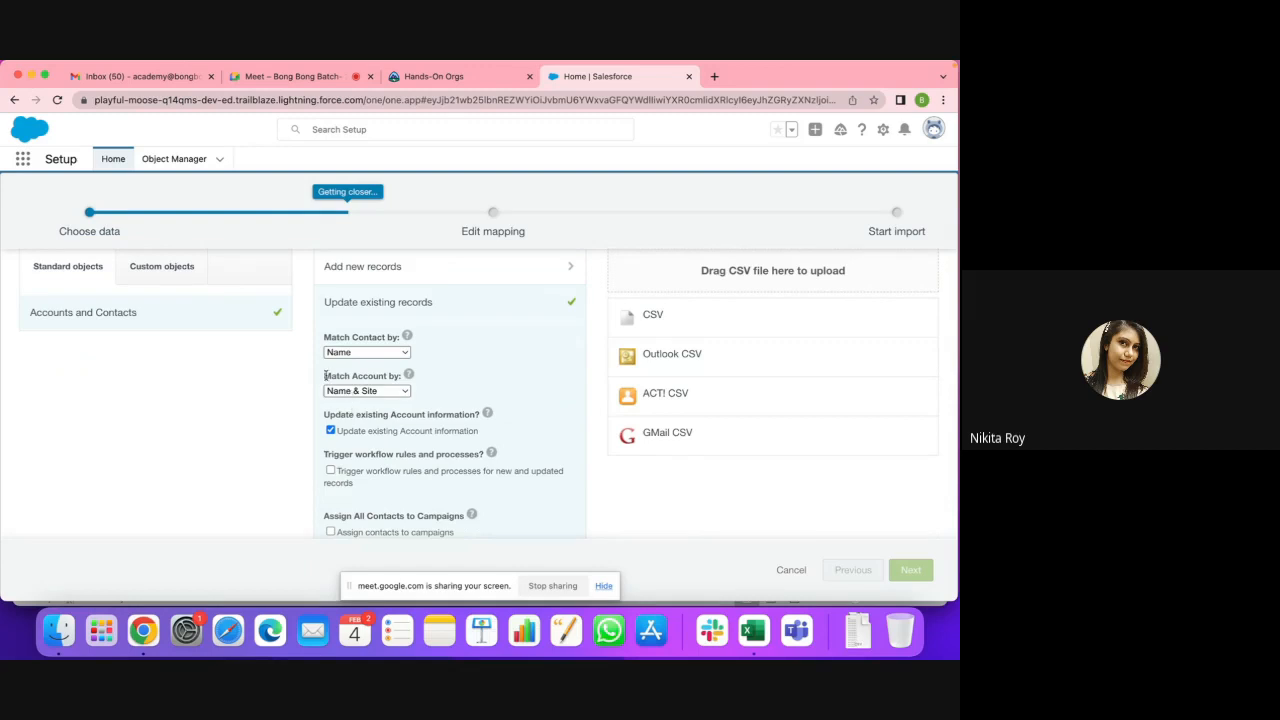
click(375, 393)
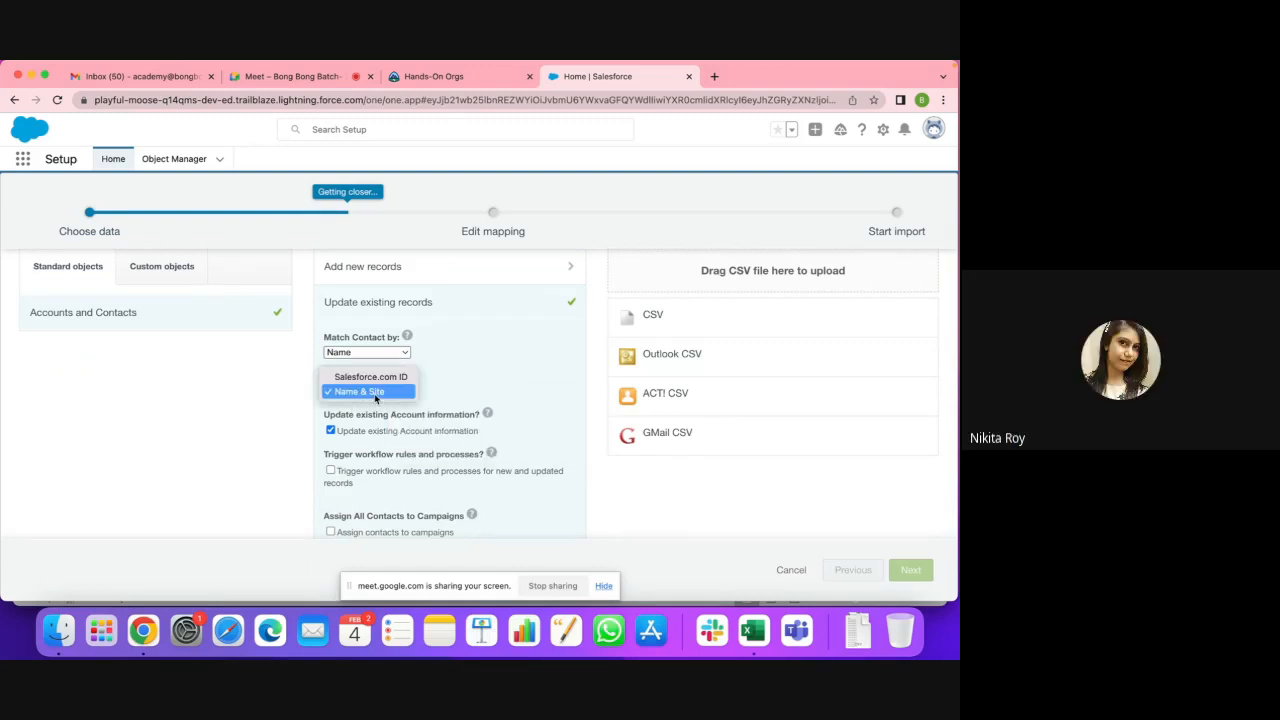
click(375, 393)
scroll(654, 422, down, 2)
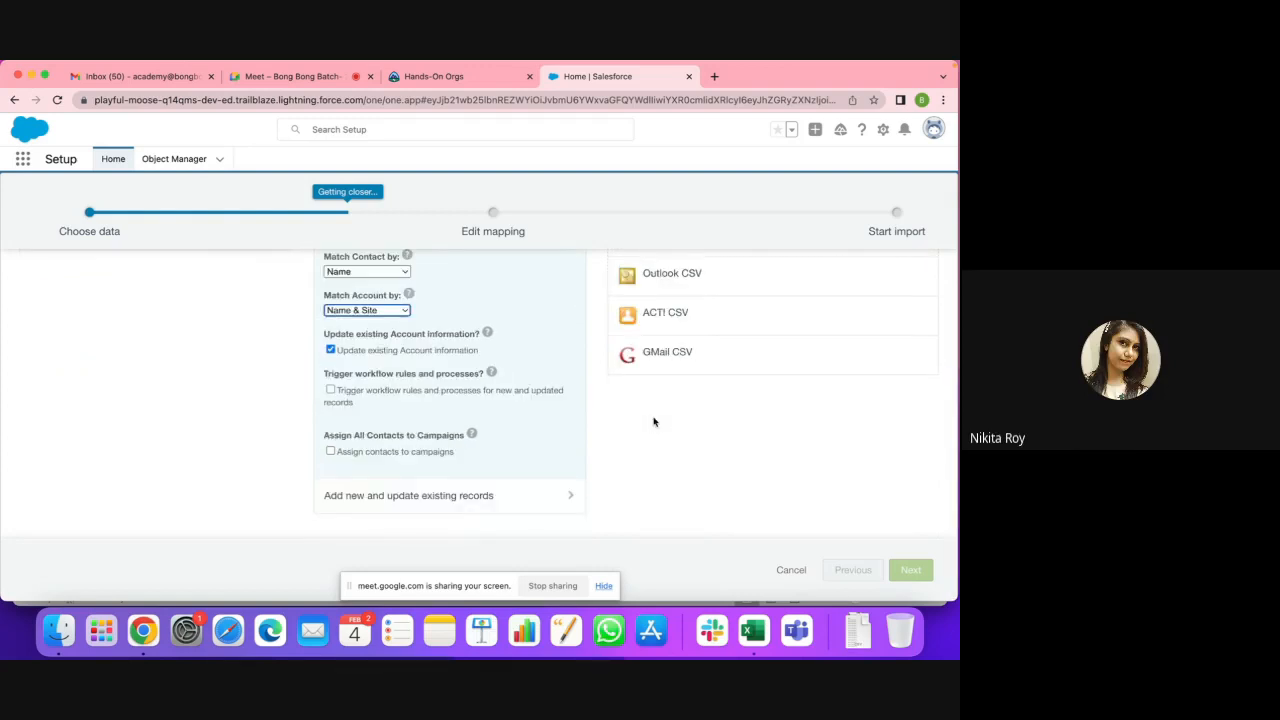
scroll(654, 422, up, 4)
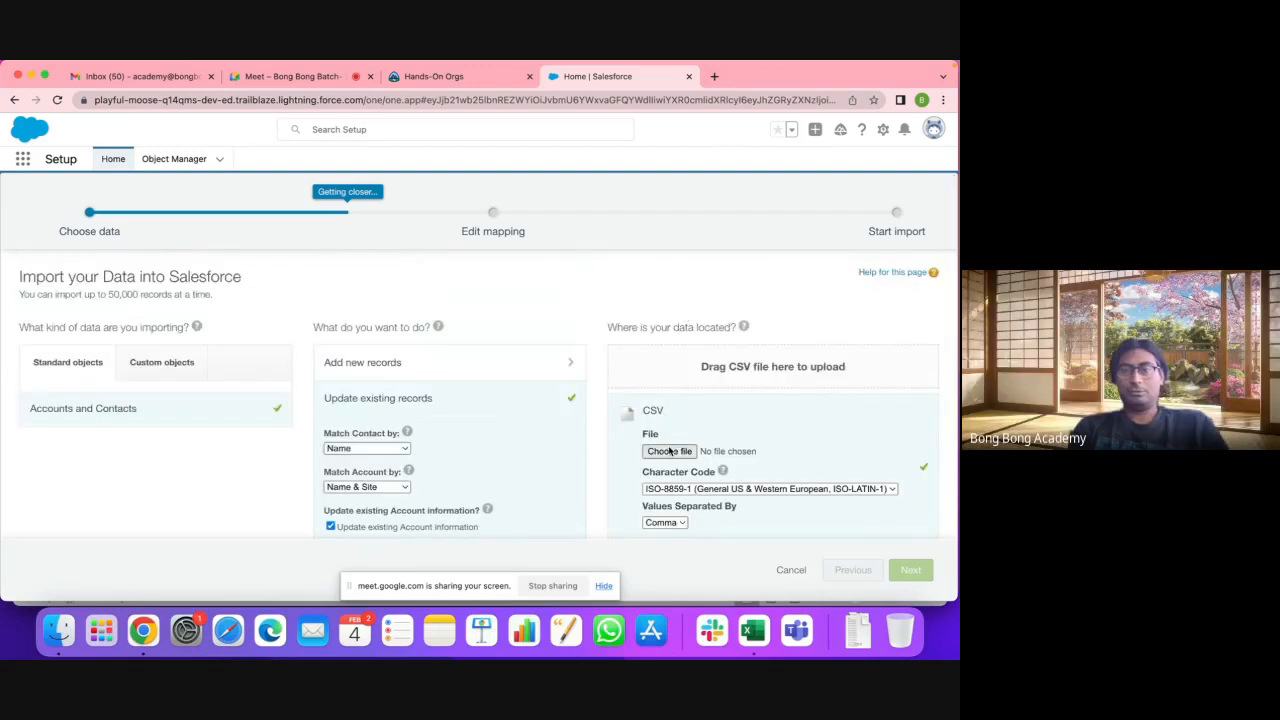
Step: Attach NewAccount.csv from Downloads and advance to the Edit Field Mapping step
click(669, 451)
click(285, 181)
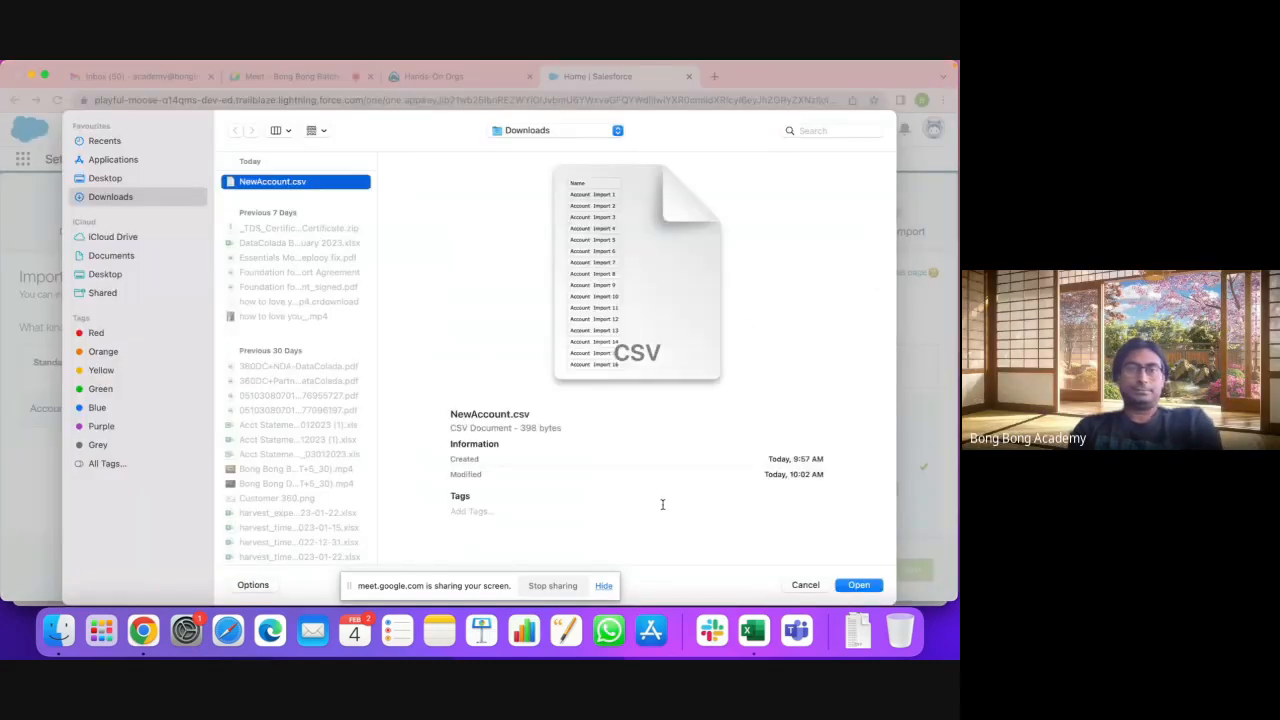
click(859, 585)
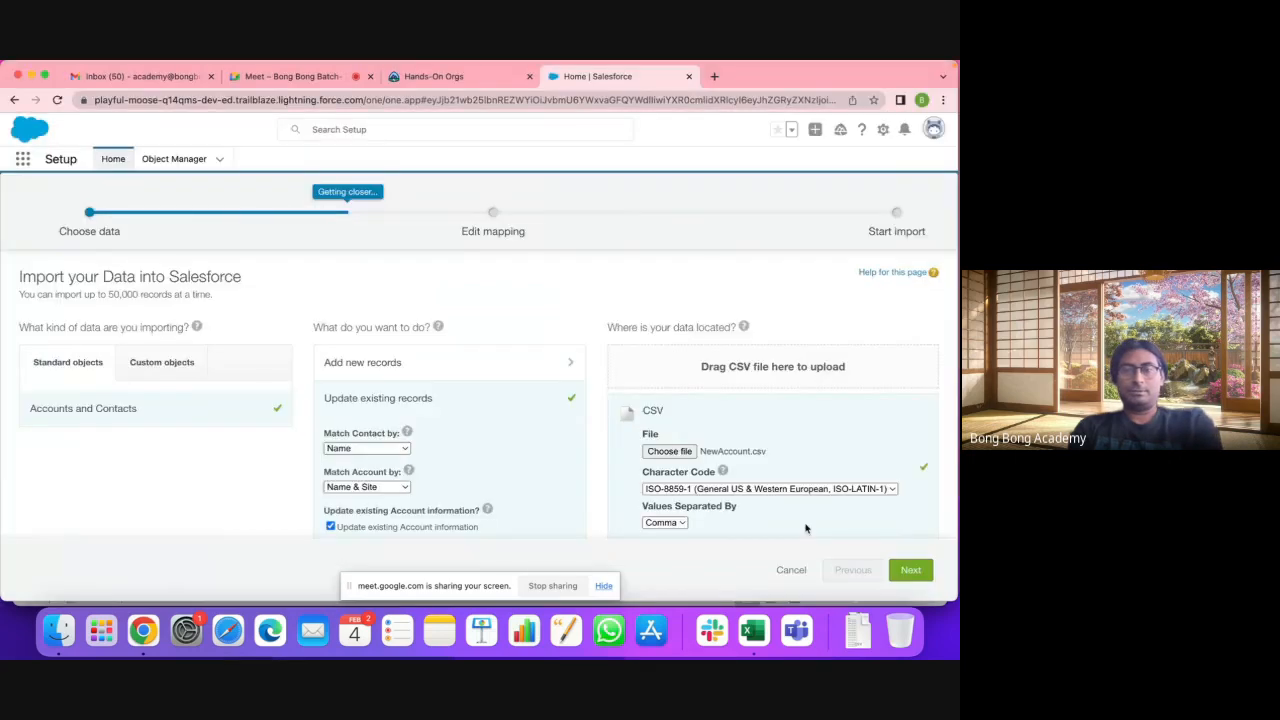
scroll(772, 480, down, 3)
scroll(772, 480, down, 1)
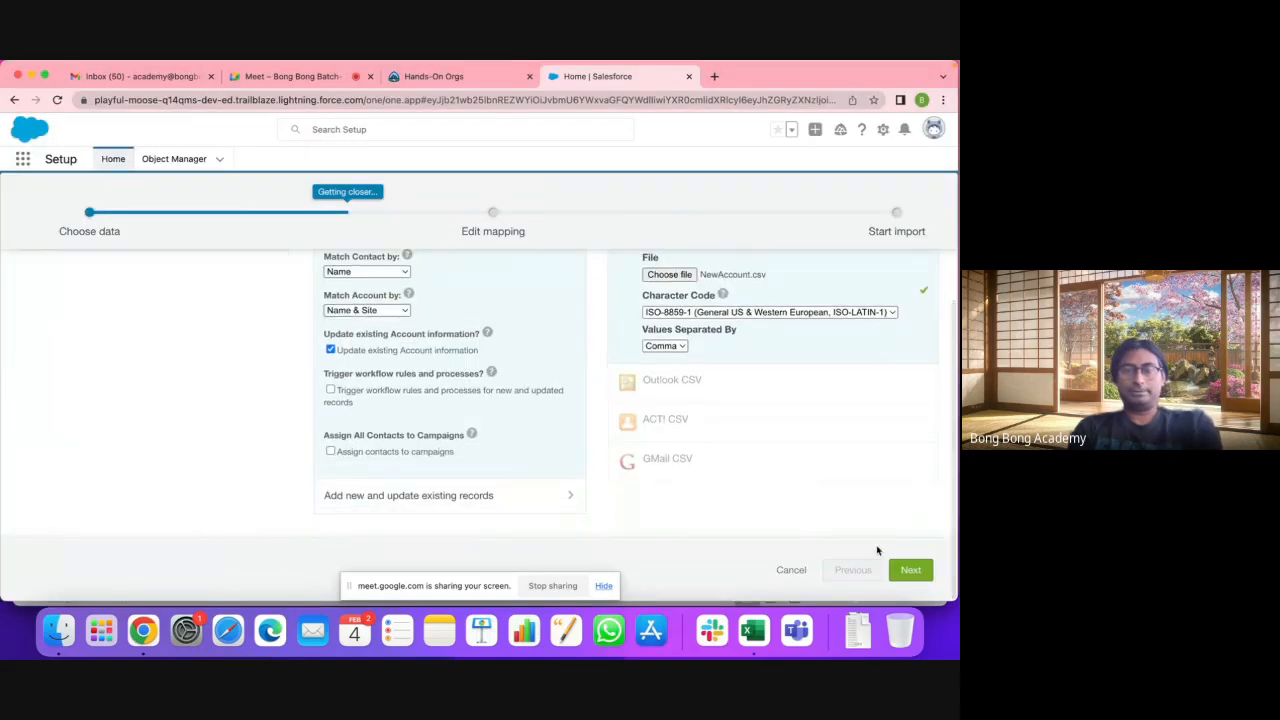
click(912, 571)
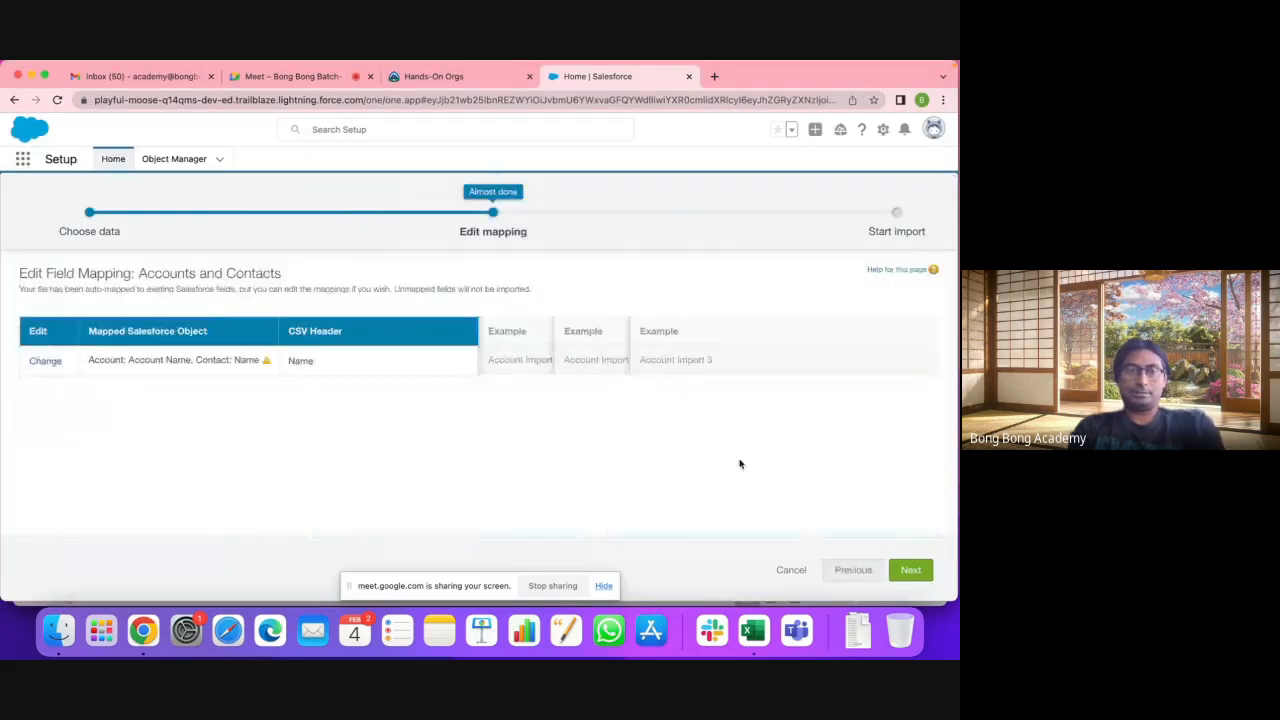
Step: Remove Contact: Name so the Name column maps only to Account Name, then continue
click(46, 361)
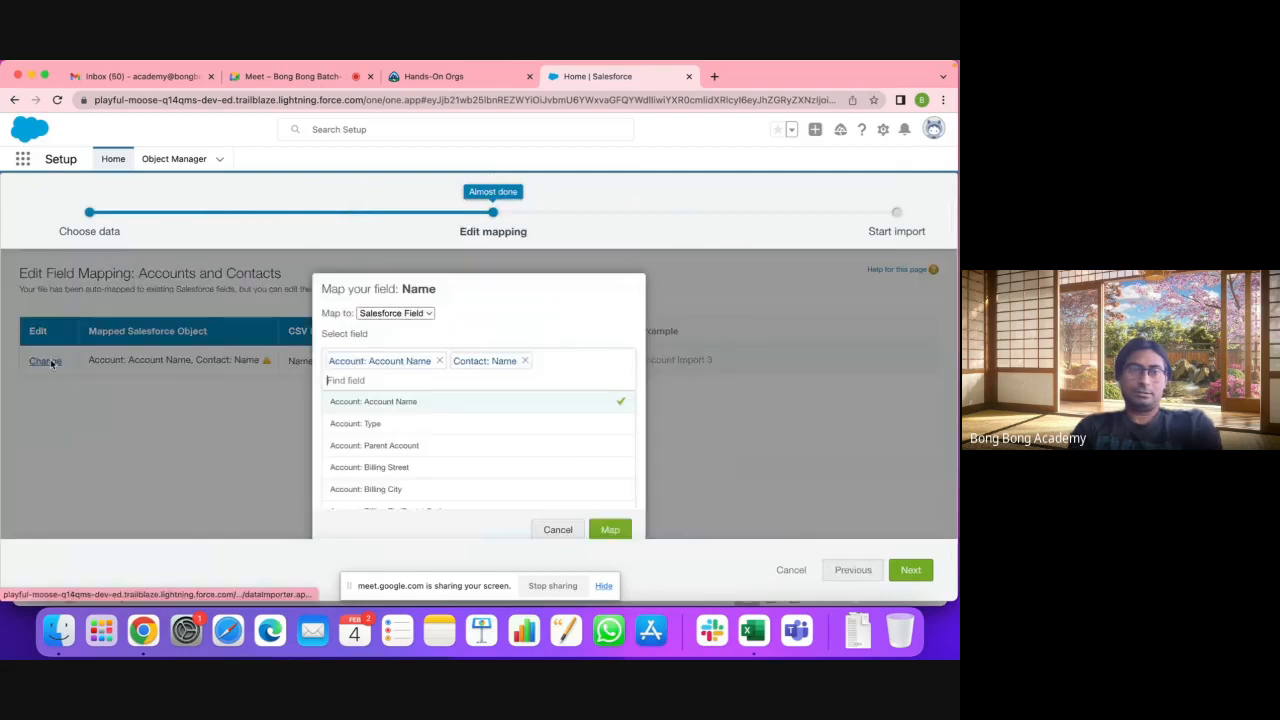
click(524, 361)
click(613, 530)
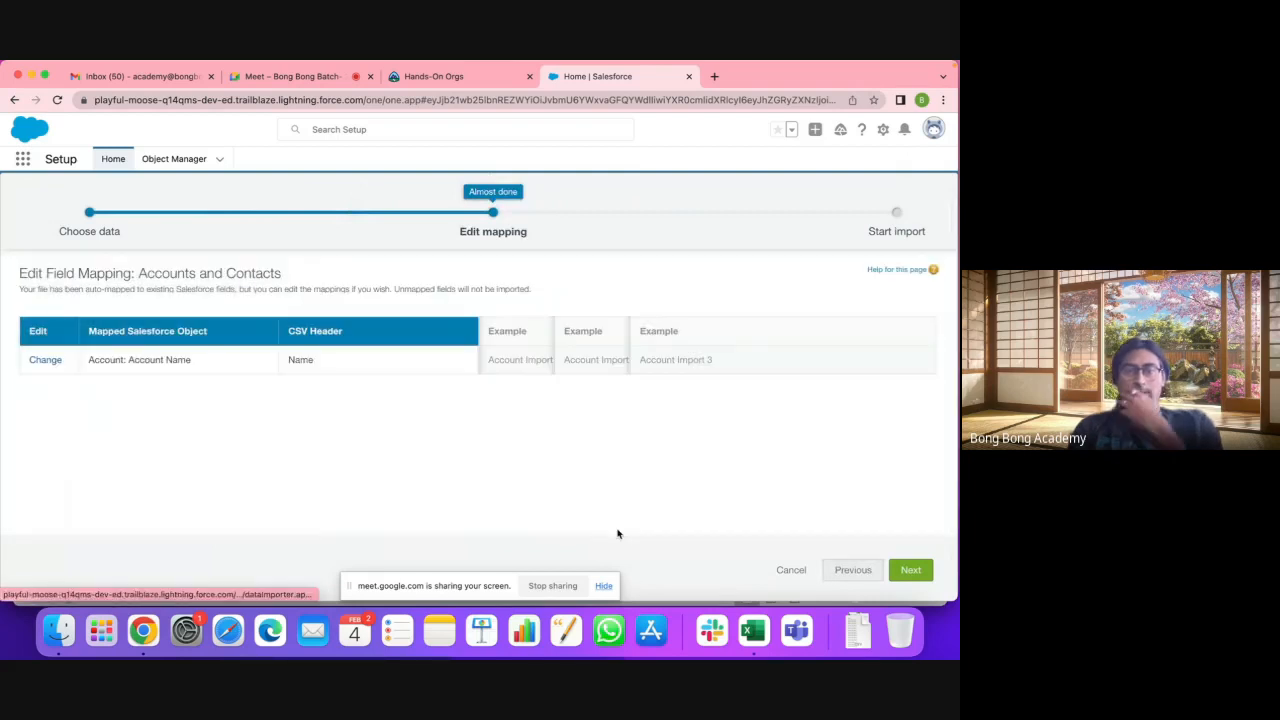
click(910, 569)
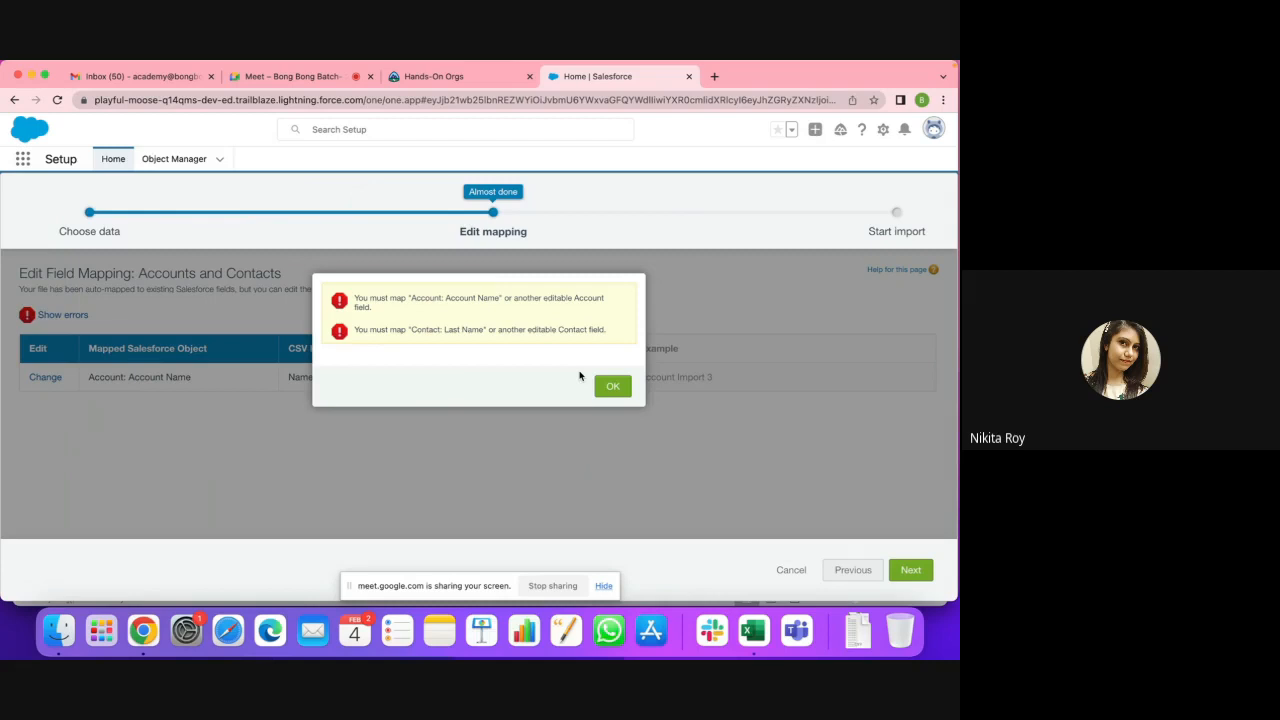
Step: Dismiss the error and add Contact: Last Name to the Name column mapping
click(610, 385)
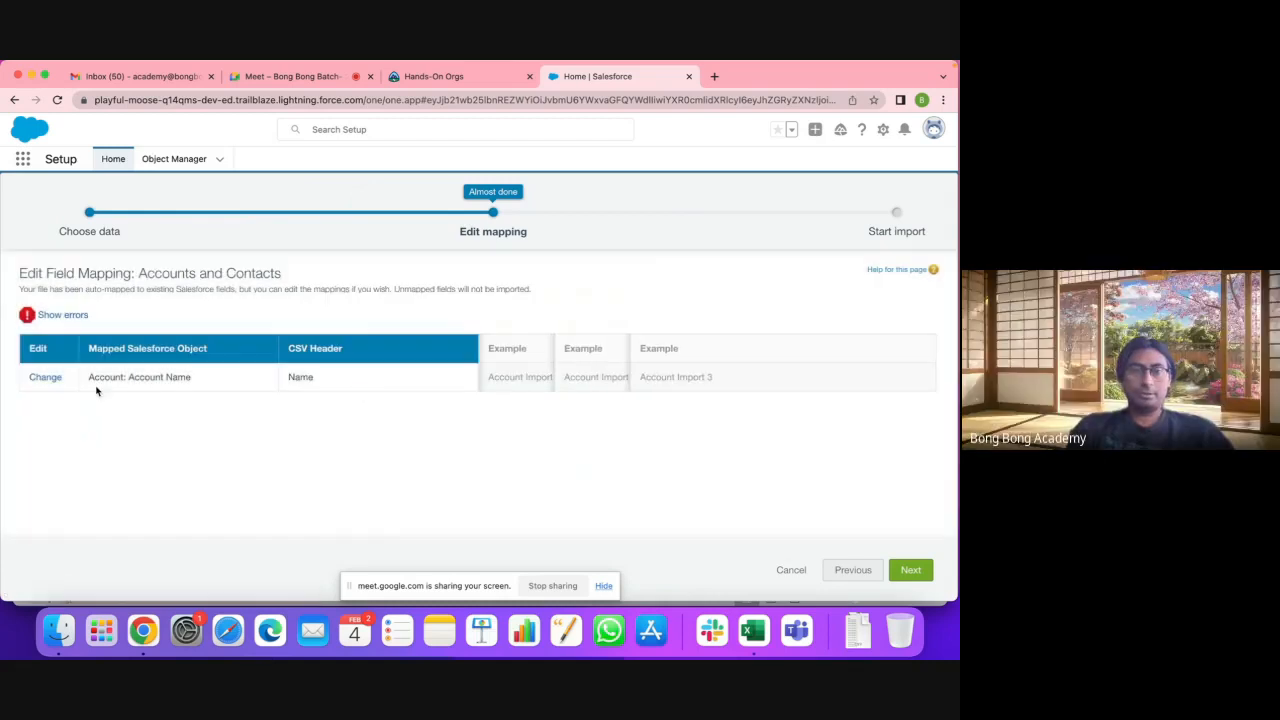
click(45, 377)
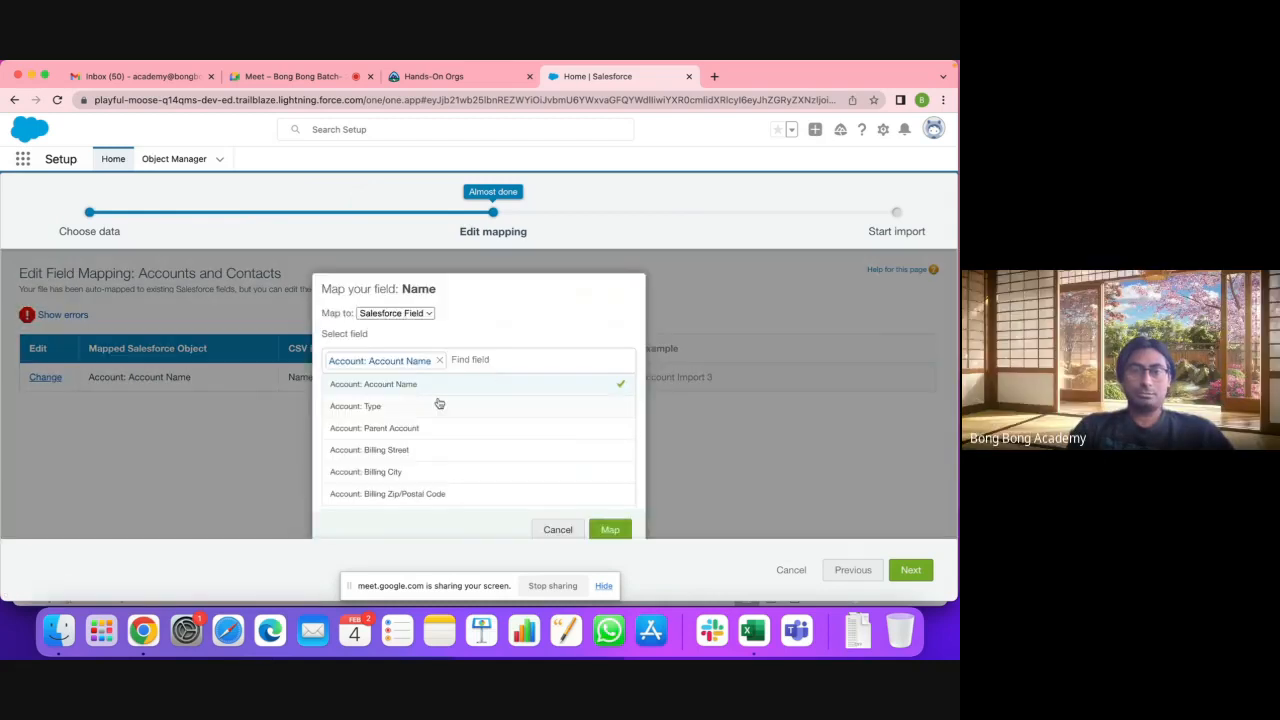
scroll(439, 403, down, 10)
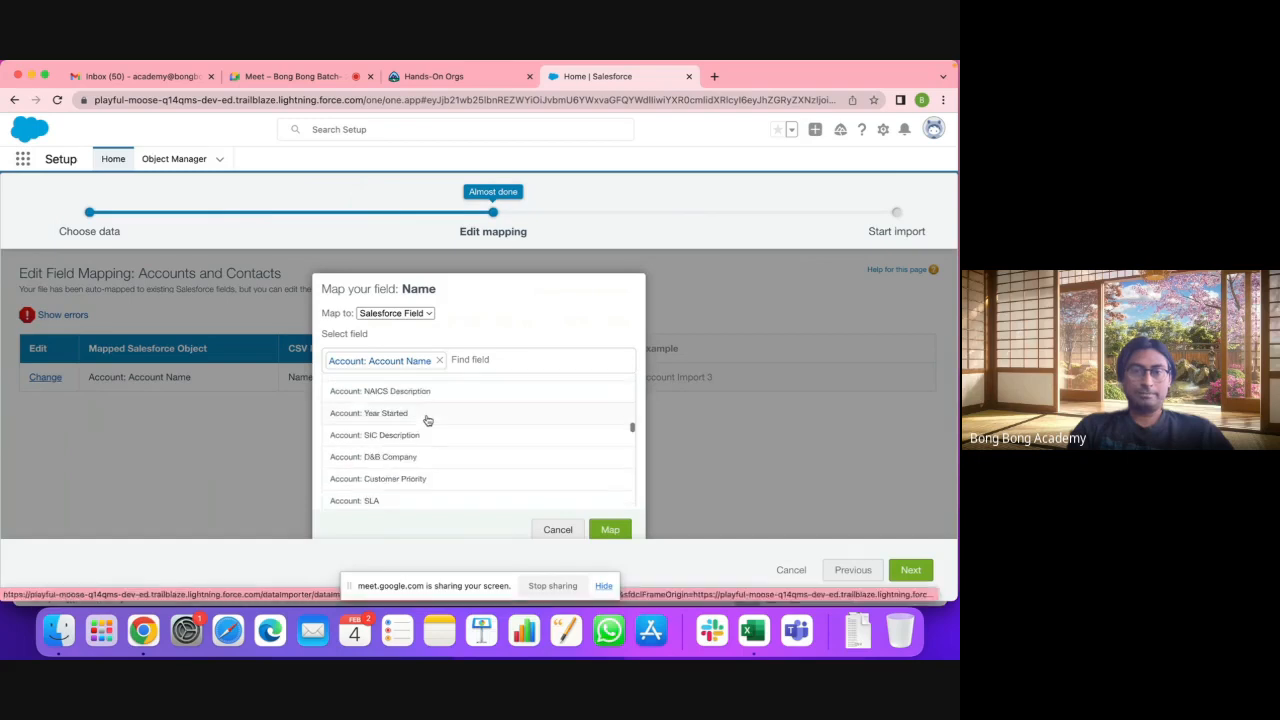
scroll(427, 420, down, 5)
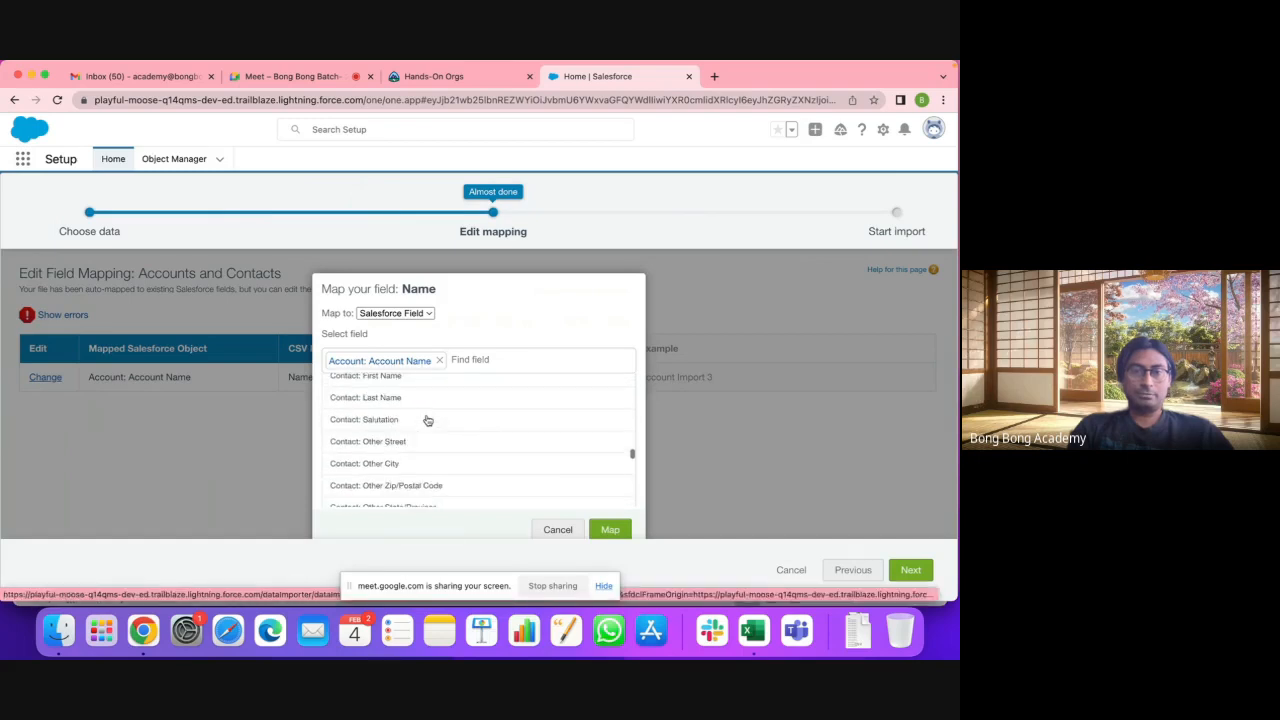
scroll(427, 420, up, 1)
click(416, 421)
click(618, 530)
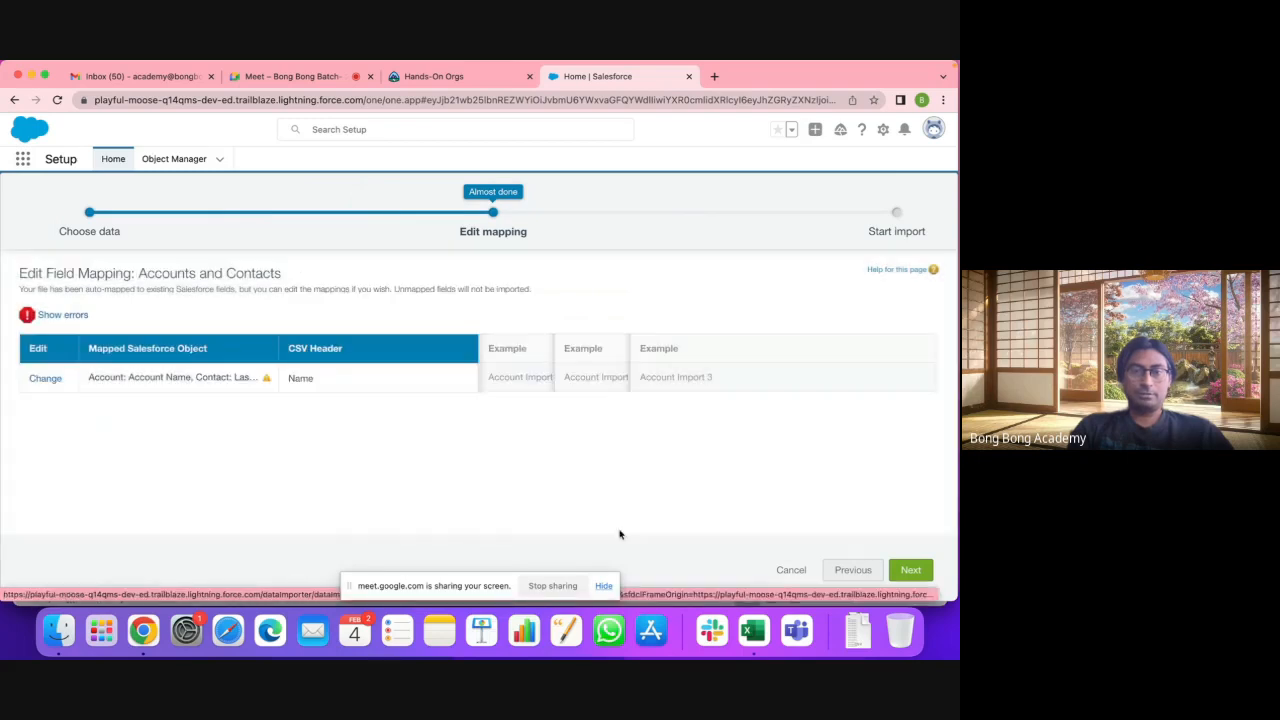
Step: Continue to the review step, then go back twice to the Choose data step
click(926, 566)
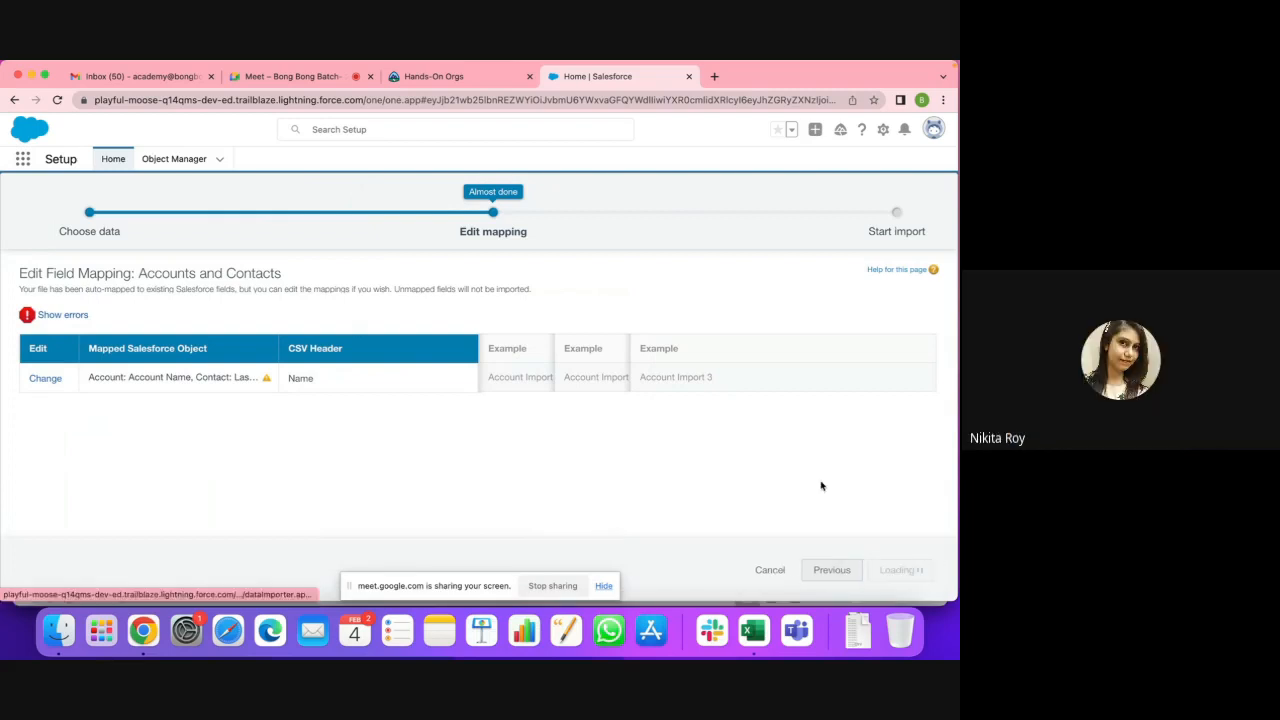
click(816, 571)
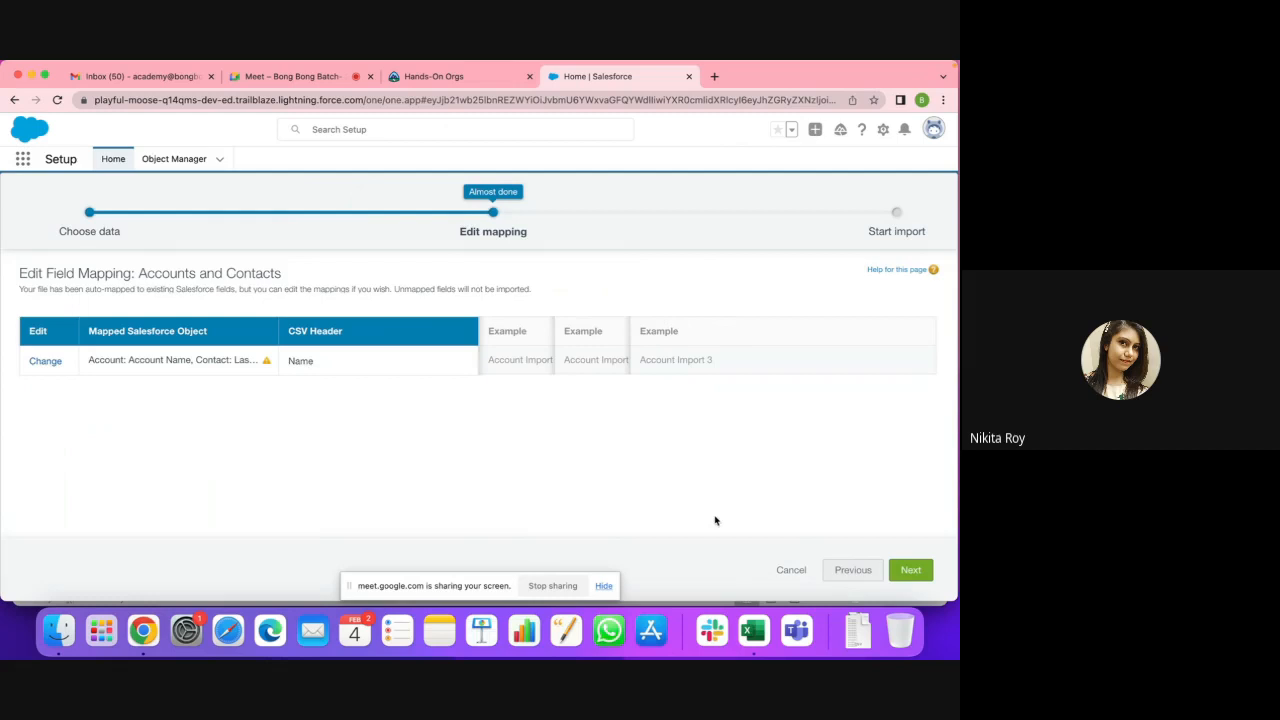
click(850, 570)
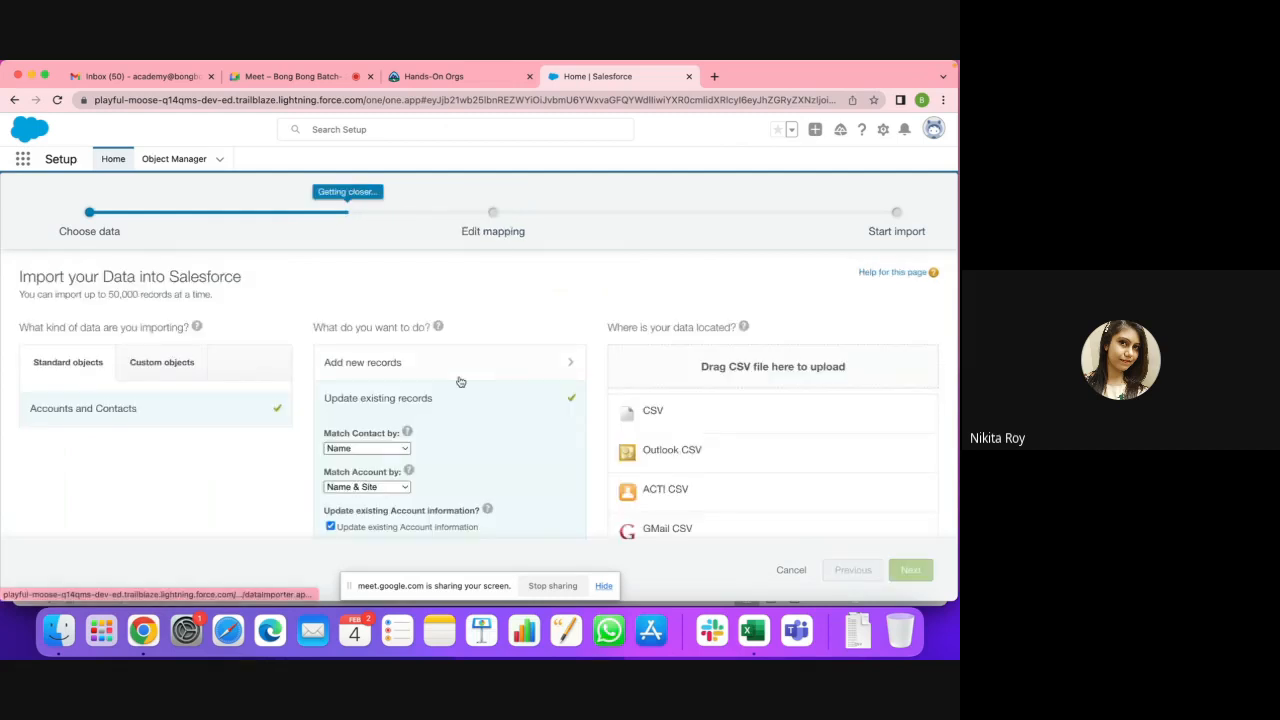
Step: Confirm contacts are still matched by Name
scroll(460, 382, down, 3)
click(366, 337)
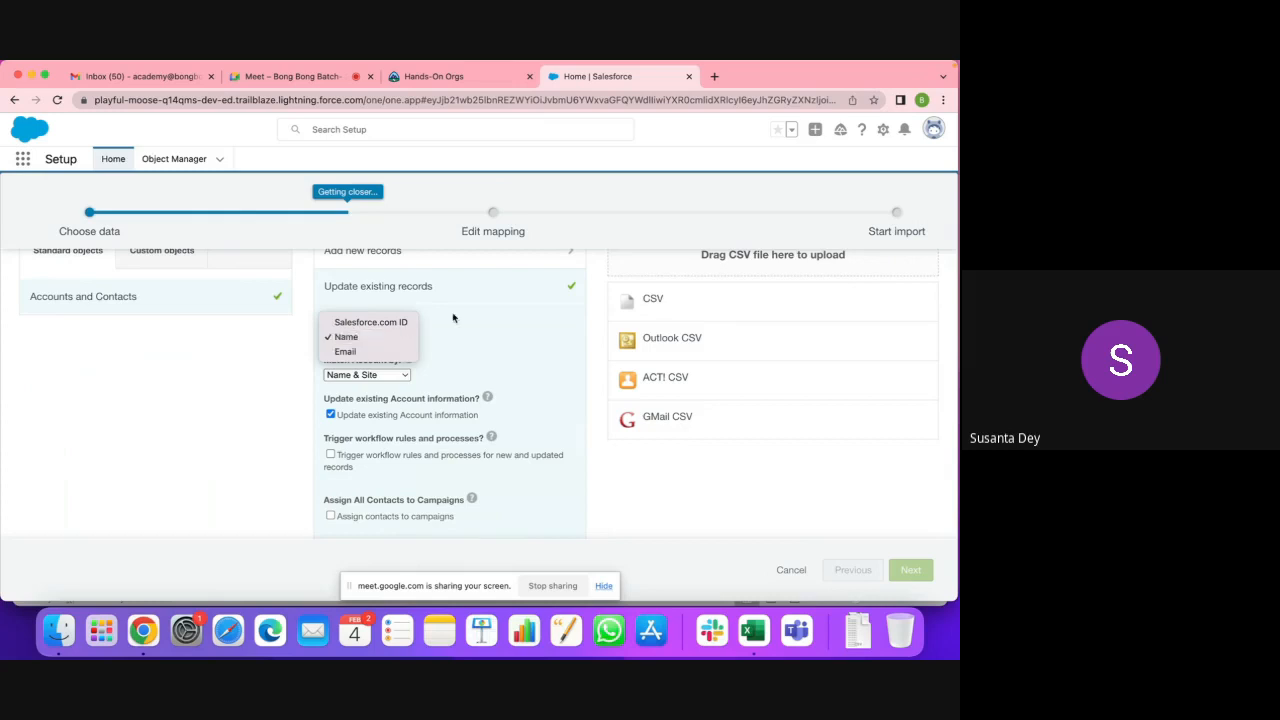
click(367, 338)
scroll(484, 322, up, 2)
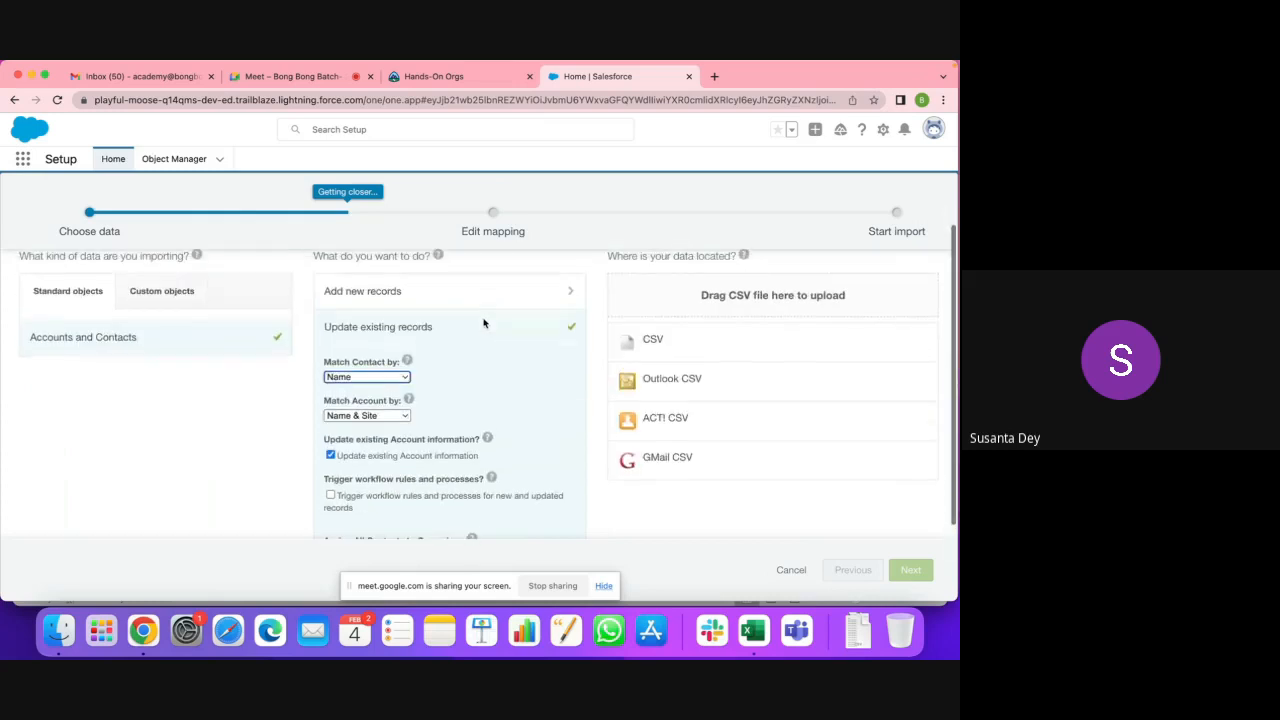
scroll(484, 322, down, 1)
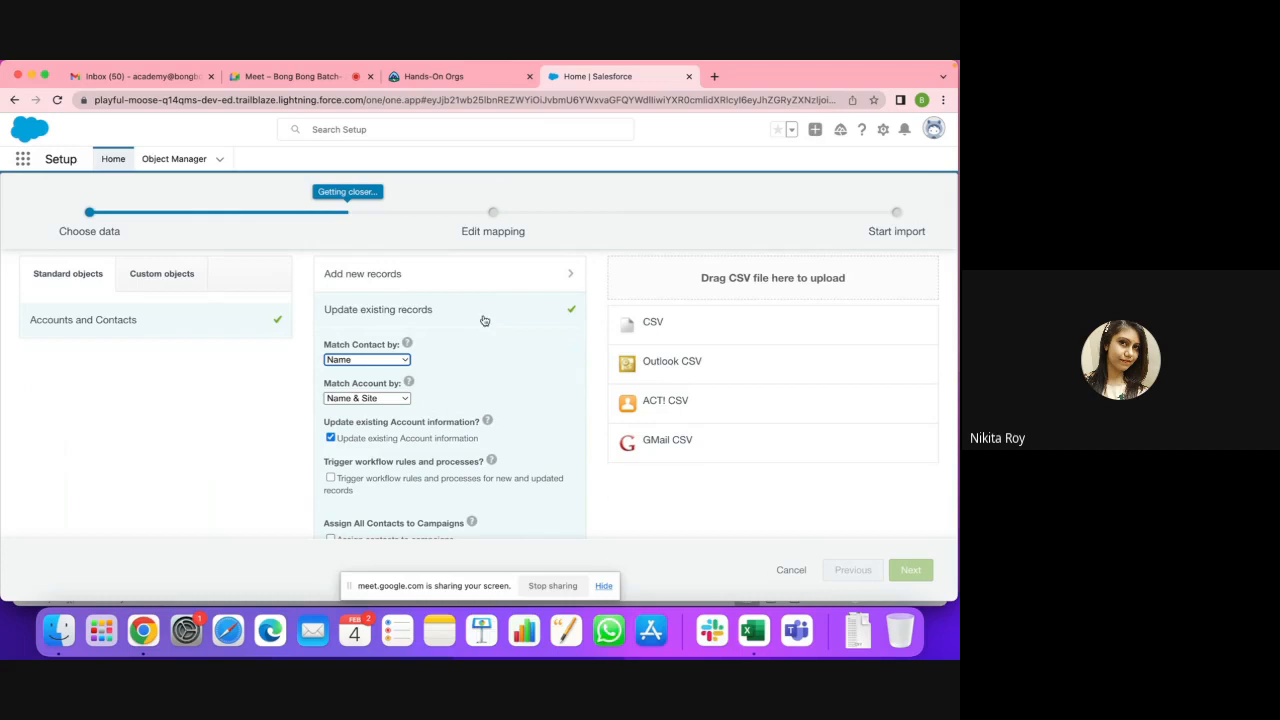
Step: Turn off Update existing Account information and show the CSV upload options
click(331, 438)
scroll(515, 415, down, 2)
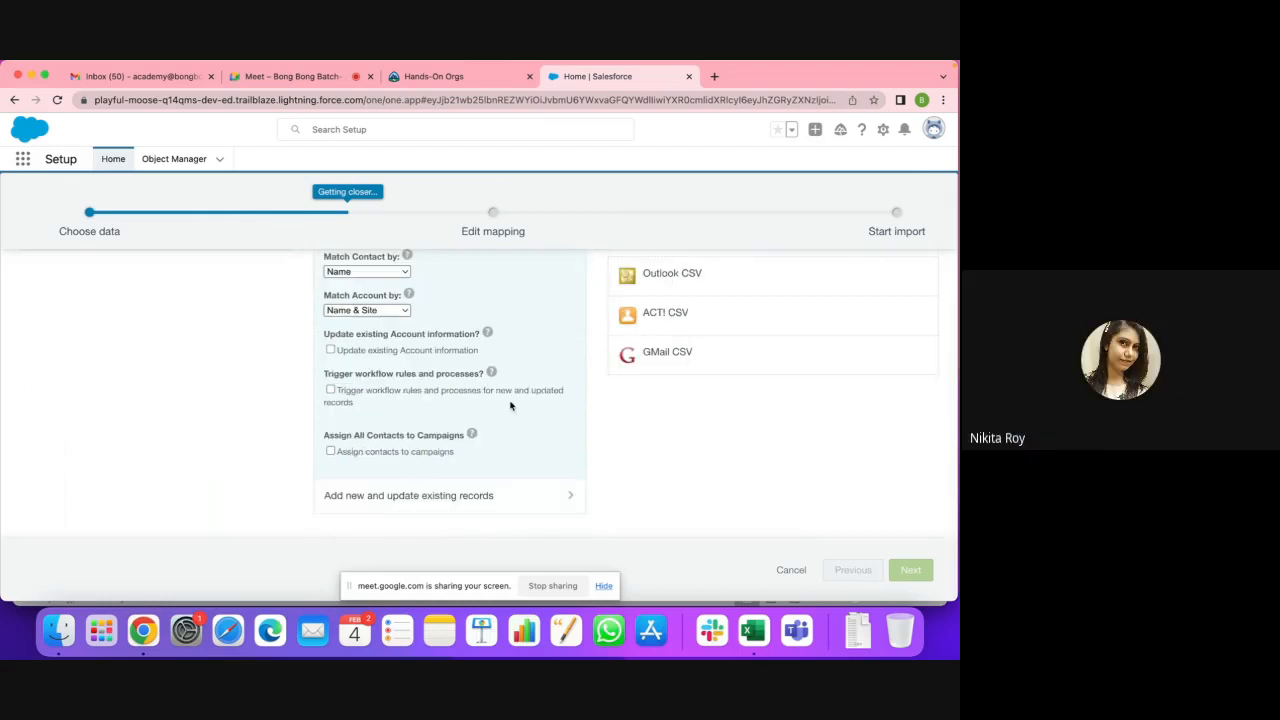
scroll(510, 405, up, 1)
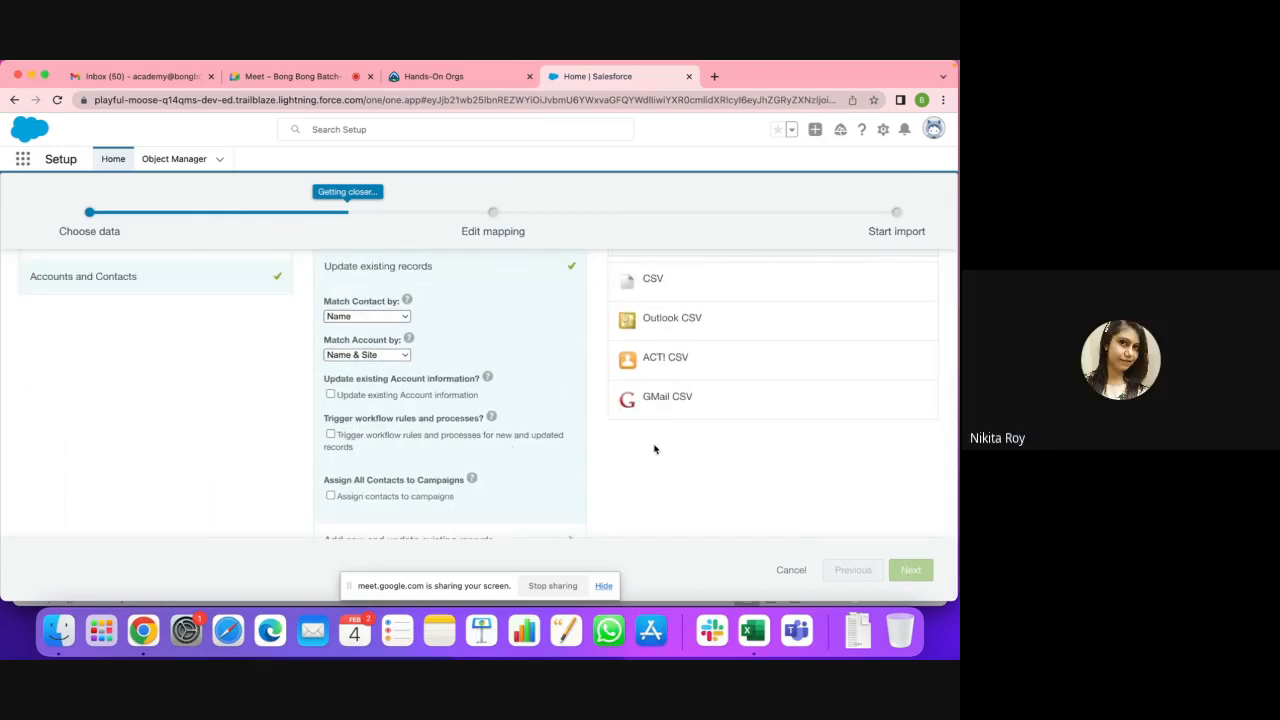
scroll(587, 366, up, 2)
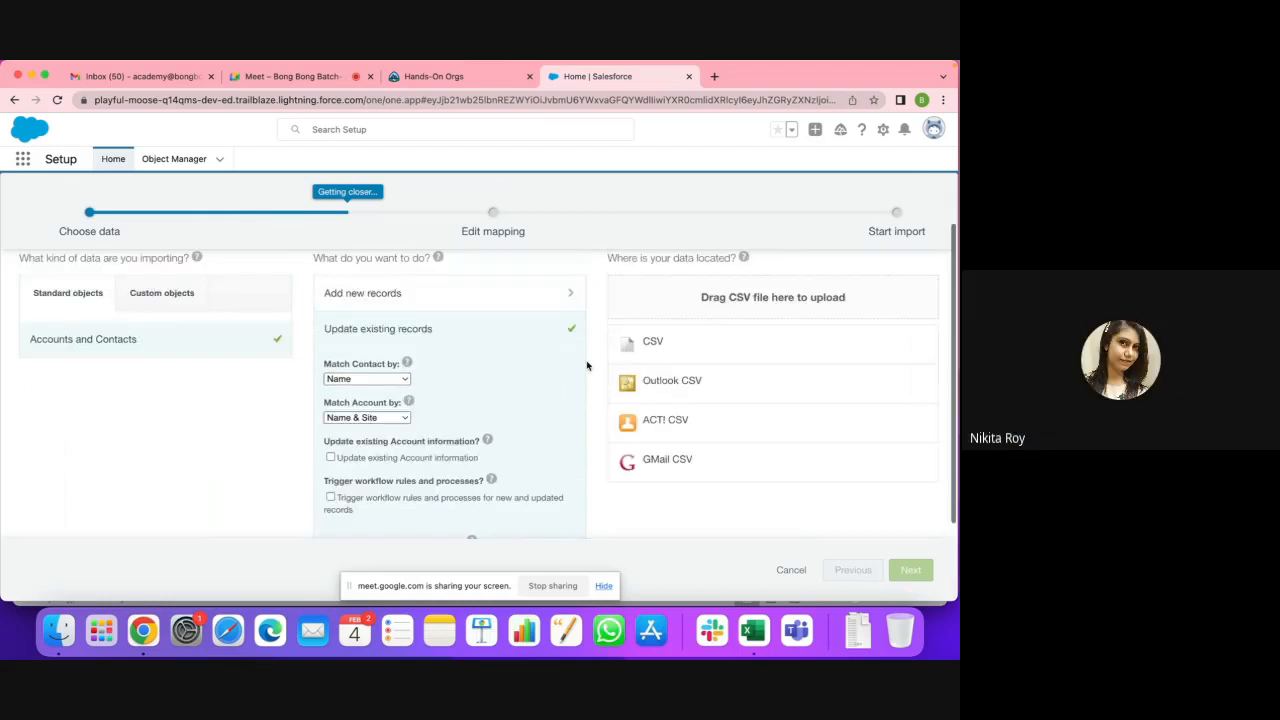
click(652, 342)
scroll(652, 400, up, 2)
Step: Attach NewAccount.csv from Downloads and move on to field mapping
click(670, 451)
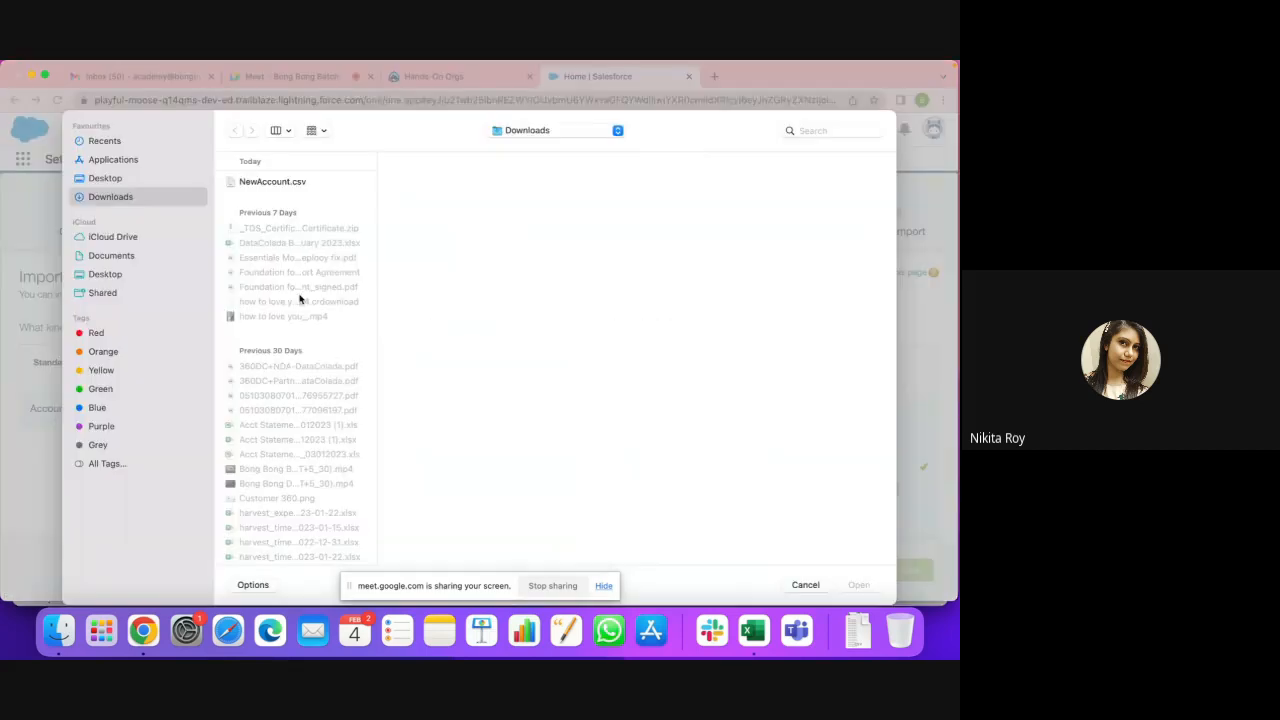
click(280, 184)
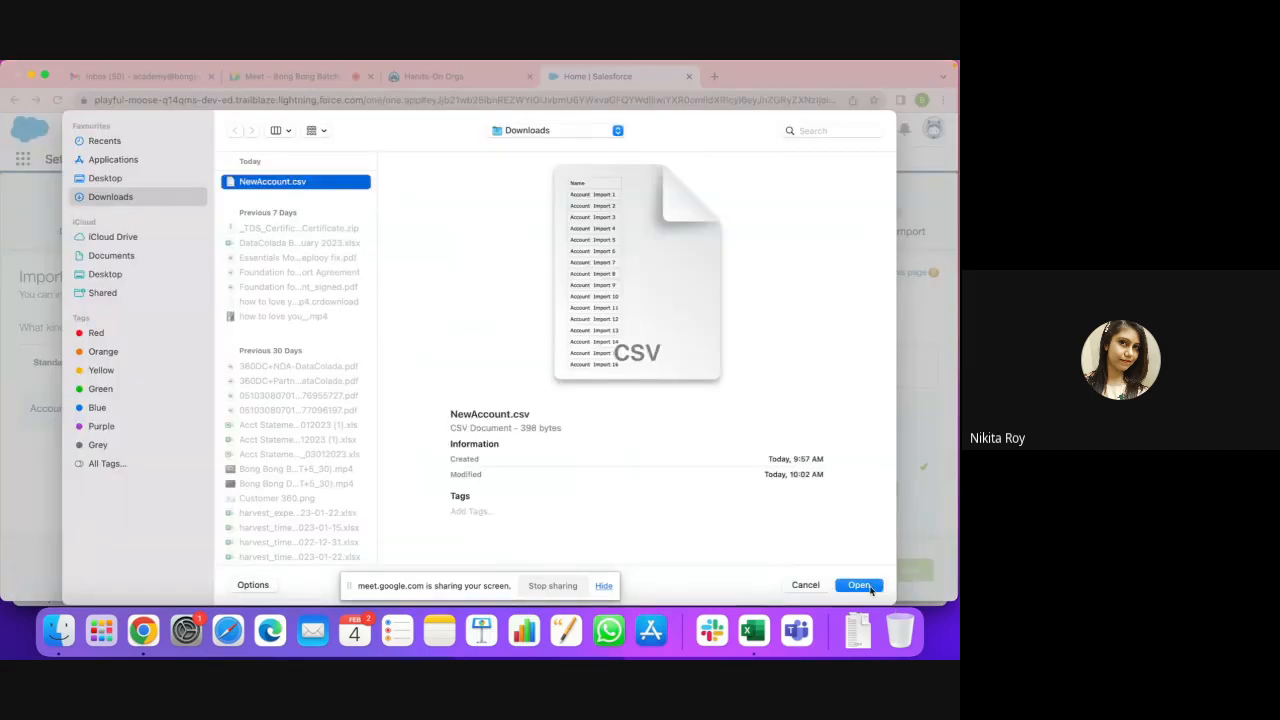
click(859, 585)
click(912, 571)
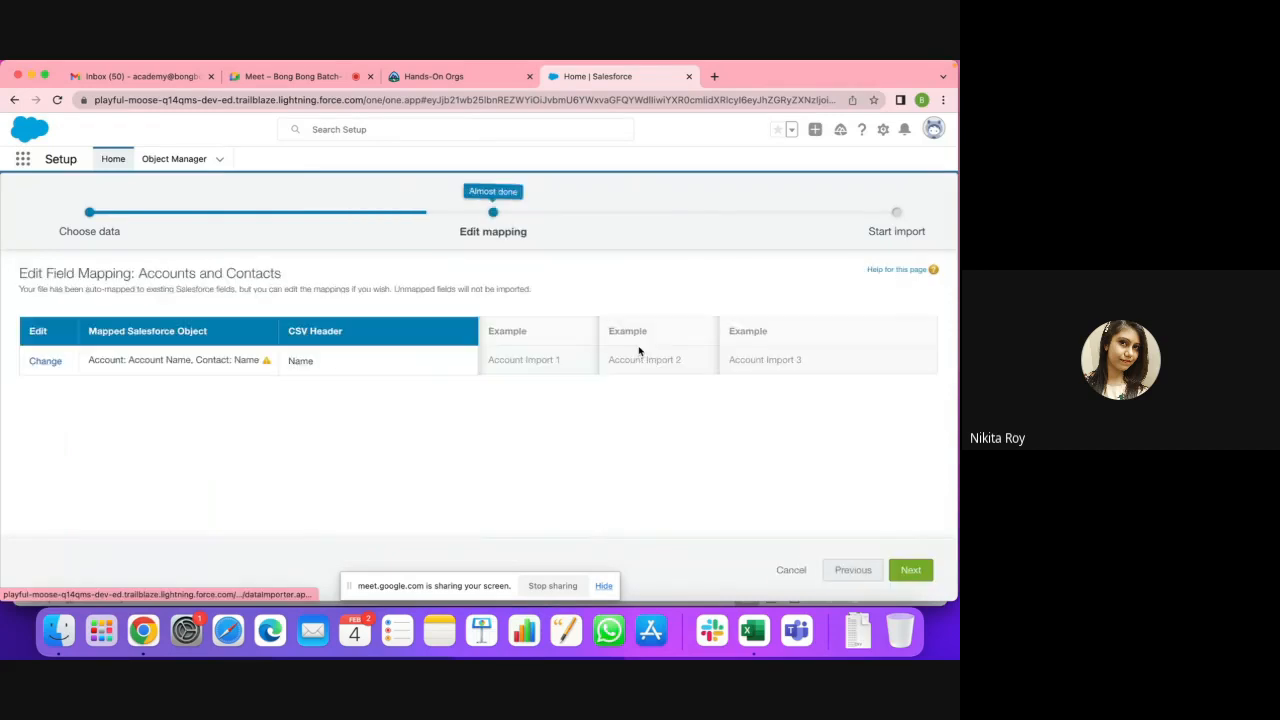
Step: Map Name only to Account Name by removing Contact: Name, then dismiss the resulting error
click(44, 362)
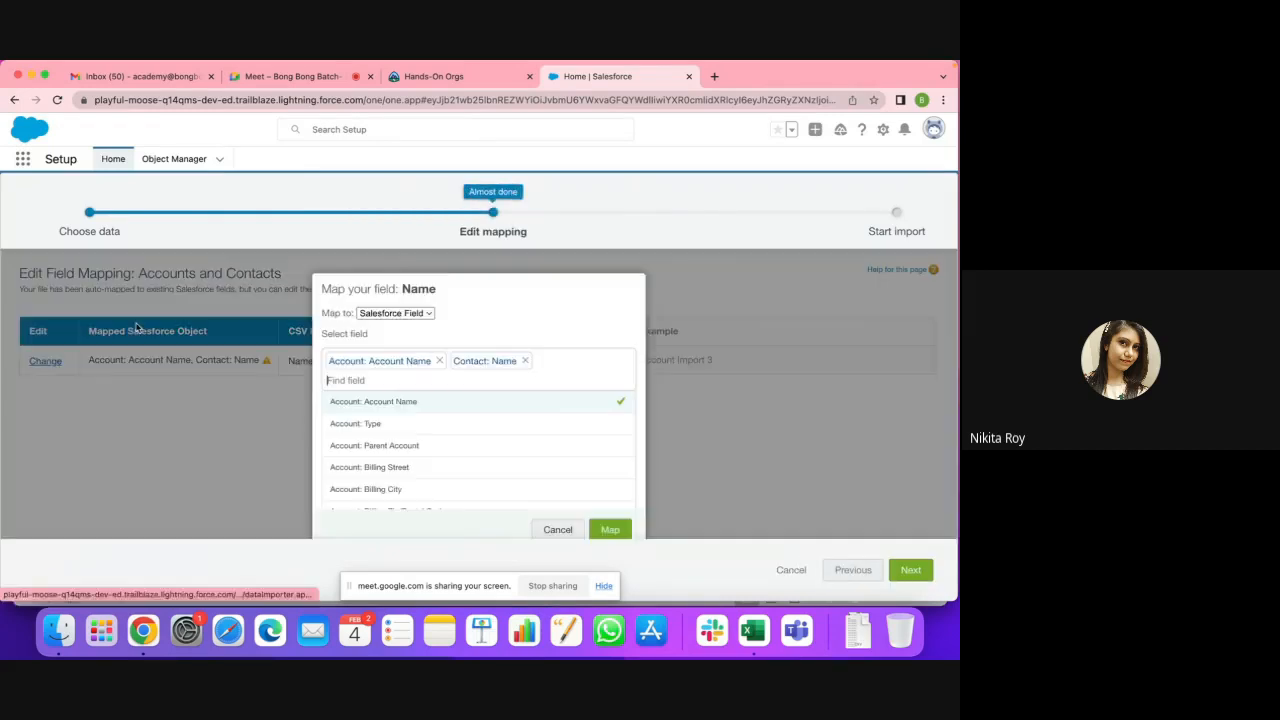
click(525, 362)
click(610, 529)
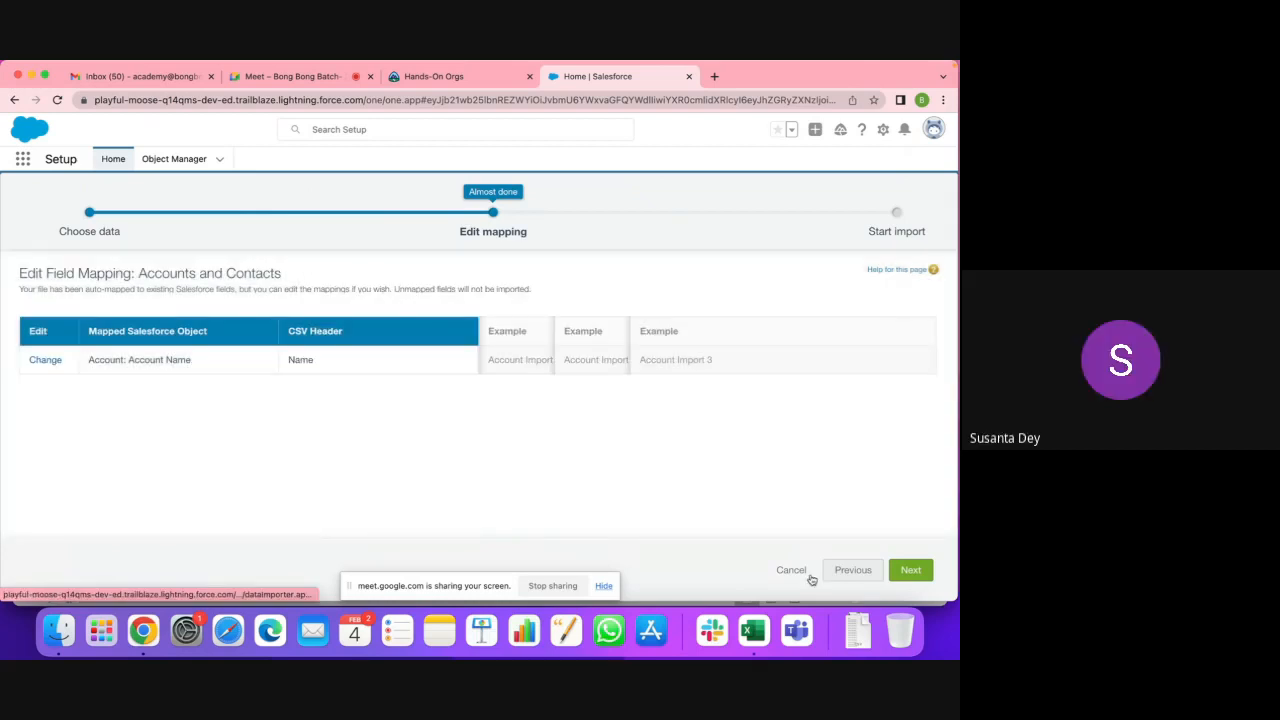
click(928, 570)
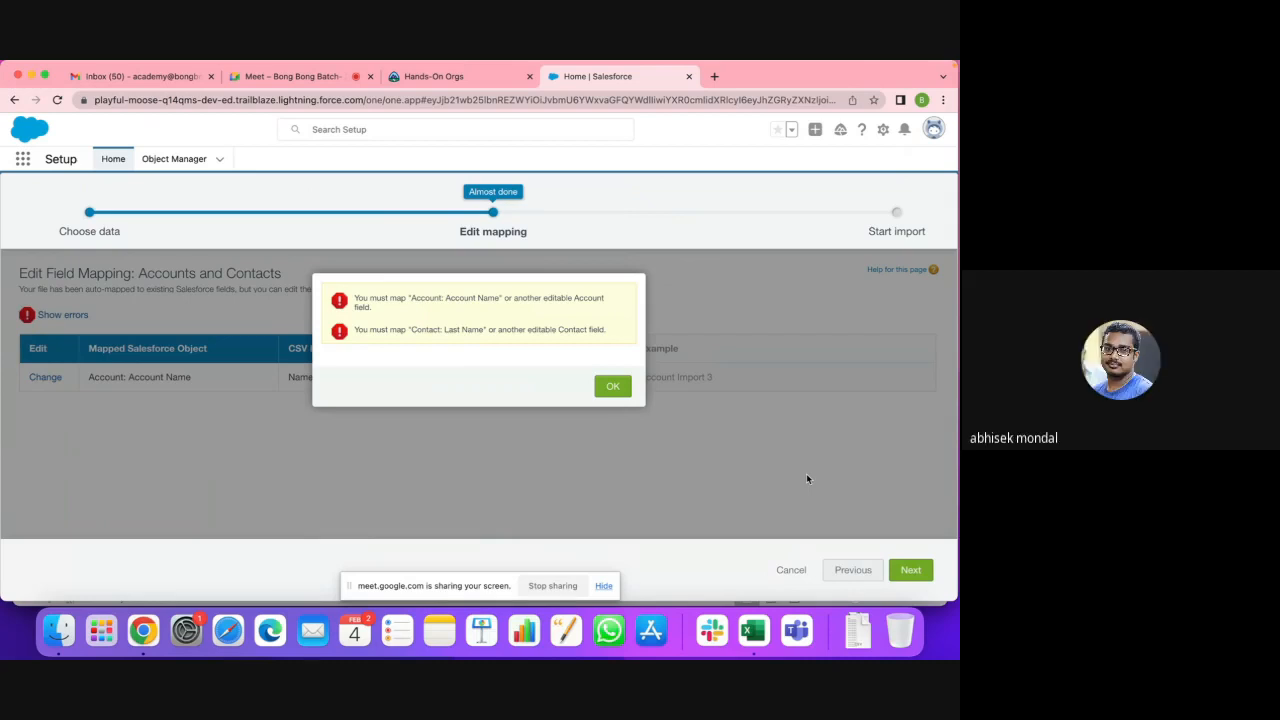
click(613, 386)
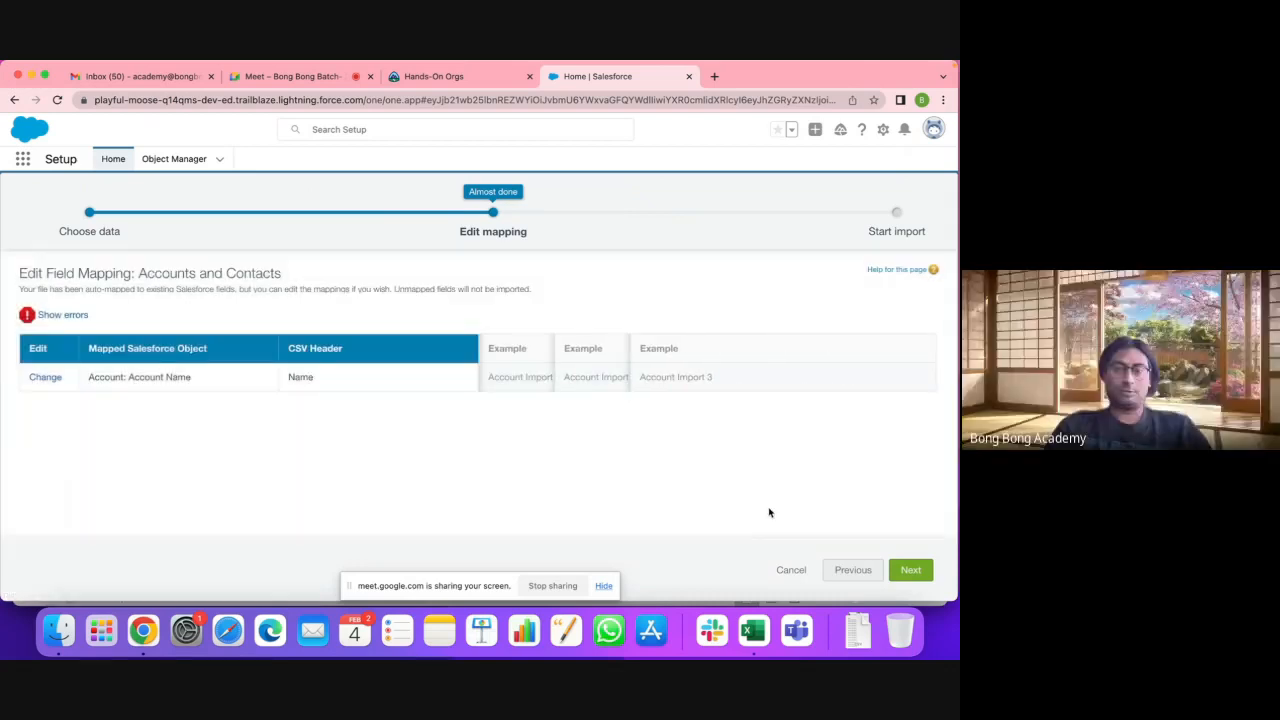
Step: Return to Choose data and match both contacts and accounts by Salesforce.com ID
click(853, 569)
mouse_move(405, 472)
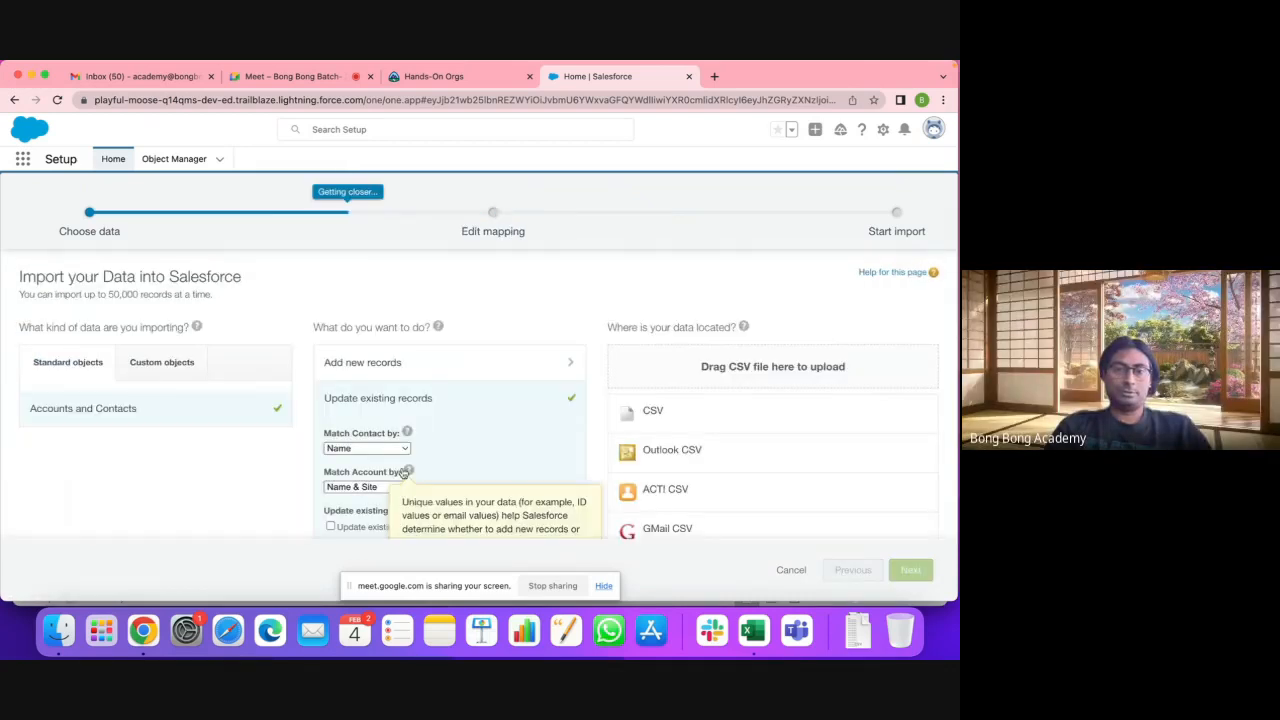
click(391, 449)
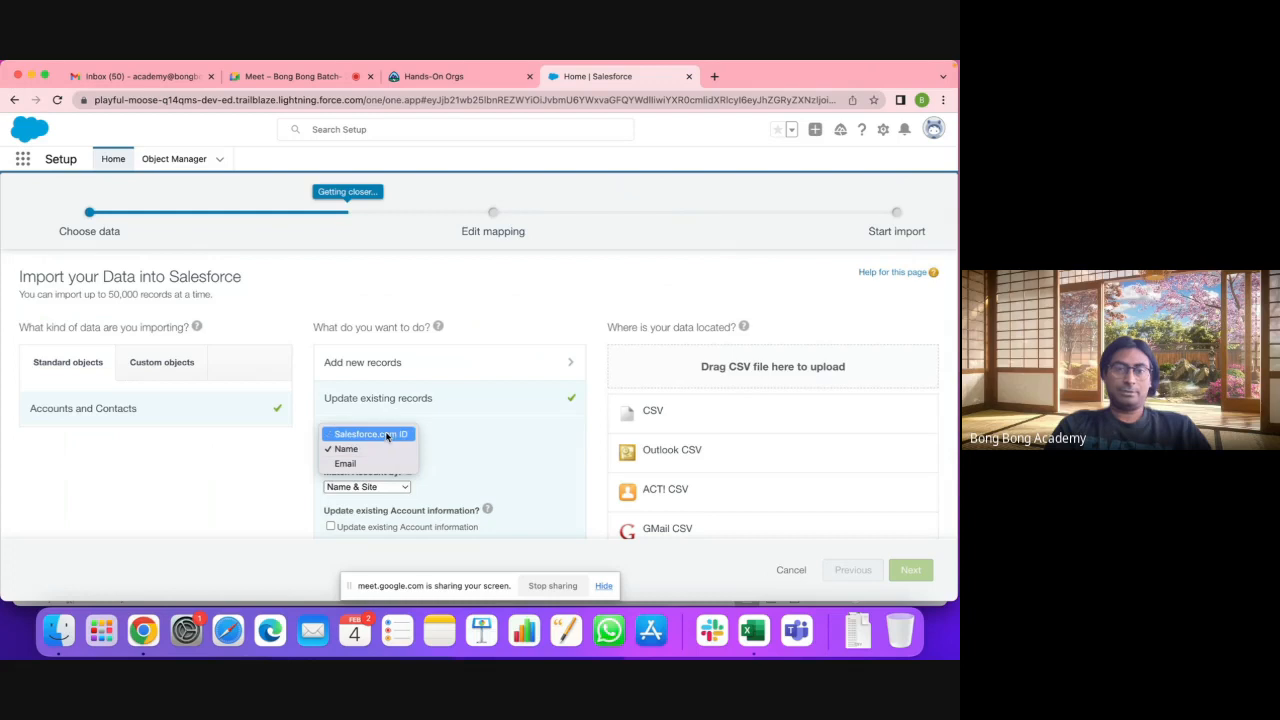
click(387, 436)
scroll(380, 453, down, 2)
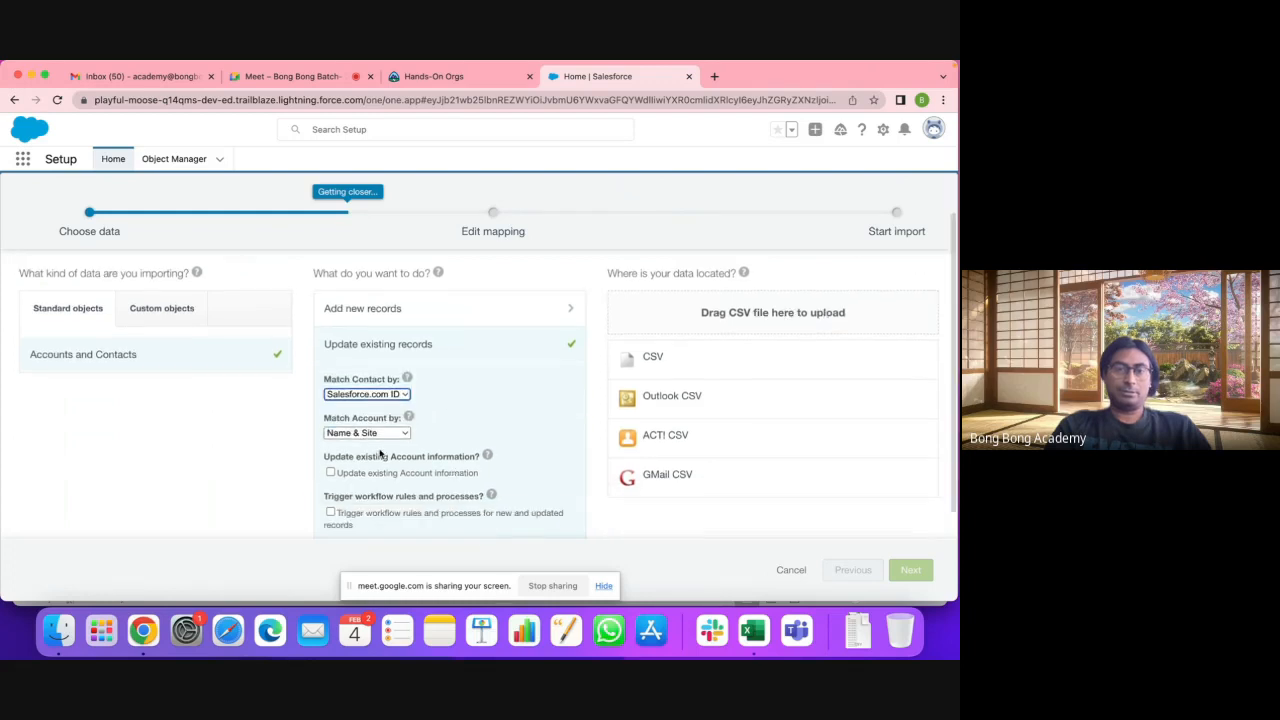
click(372, 433)
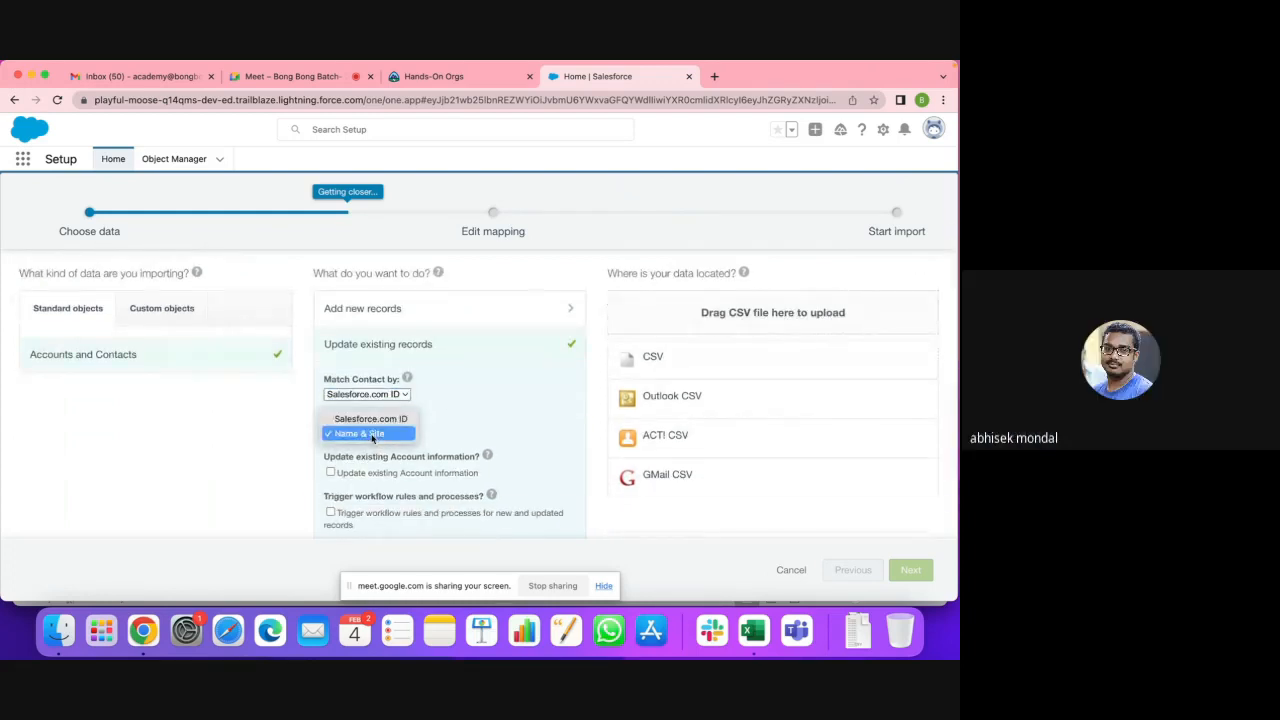
click(370, 419)
Step: Select CSV as the import data source
scroll(616, 532, down, 2)
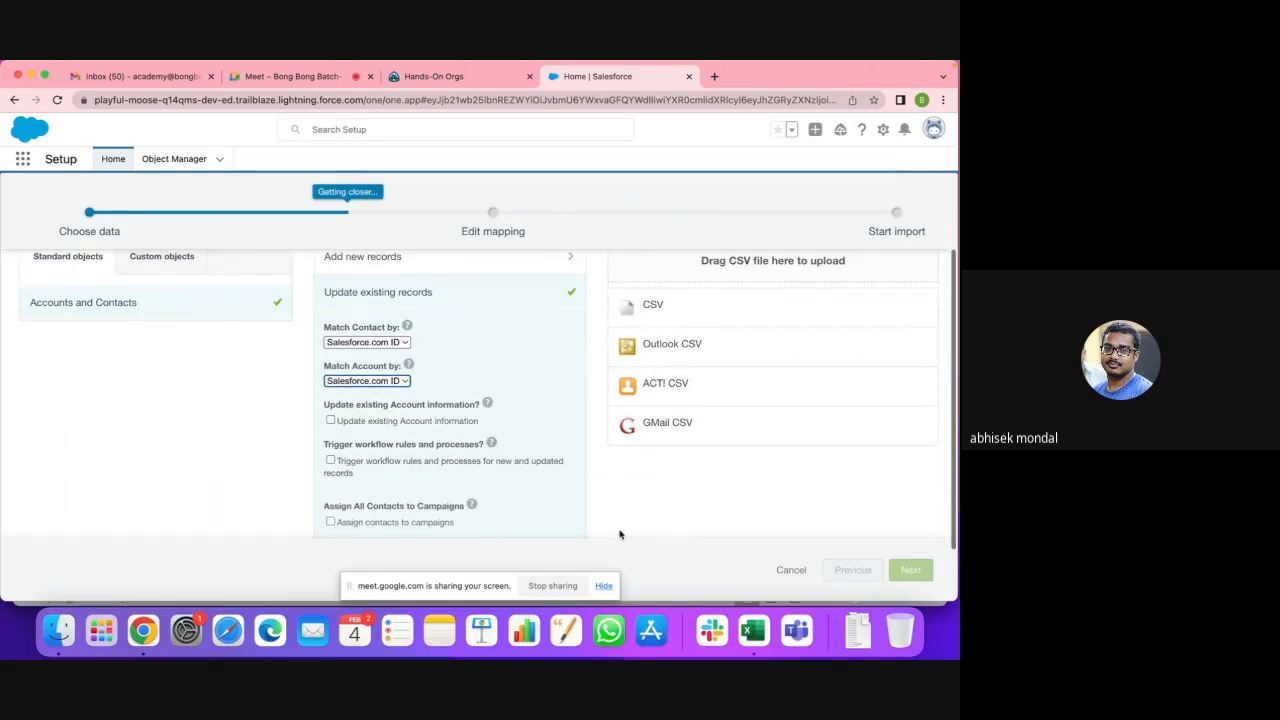
click(908, 572)
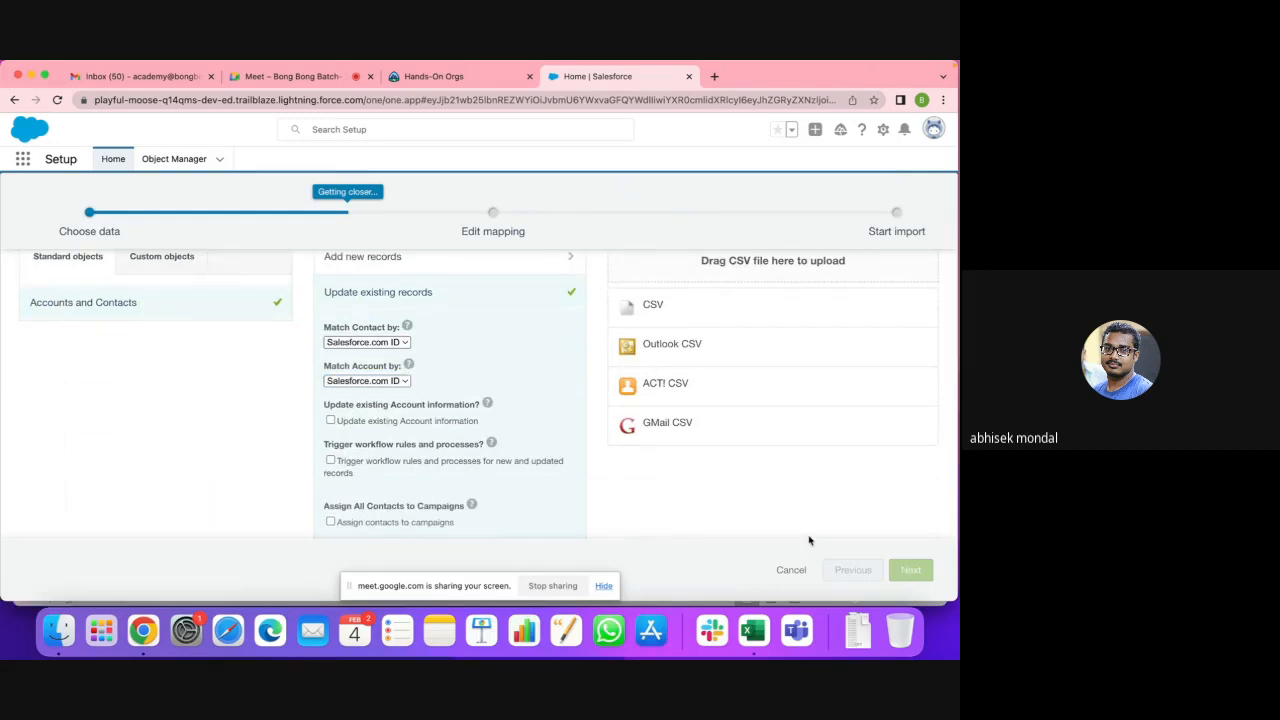
click(660, 310)
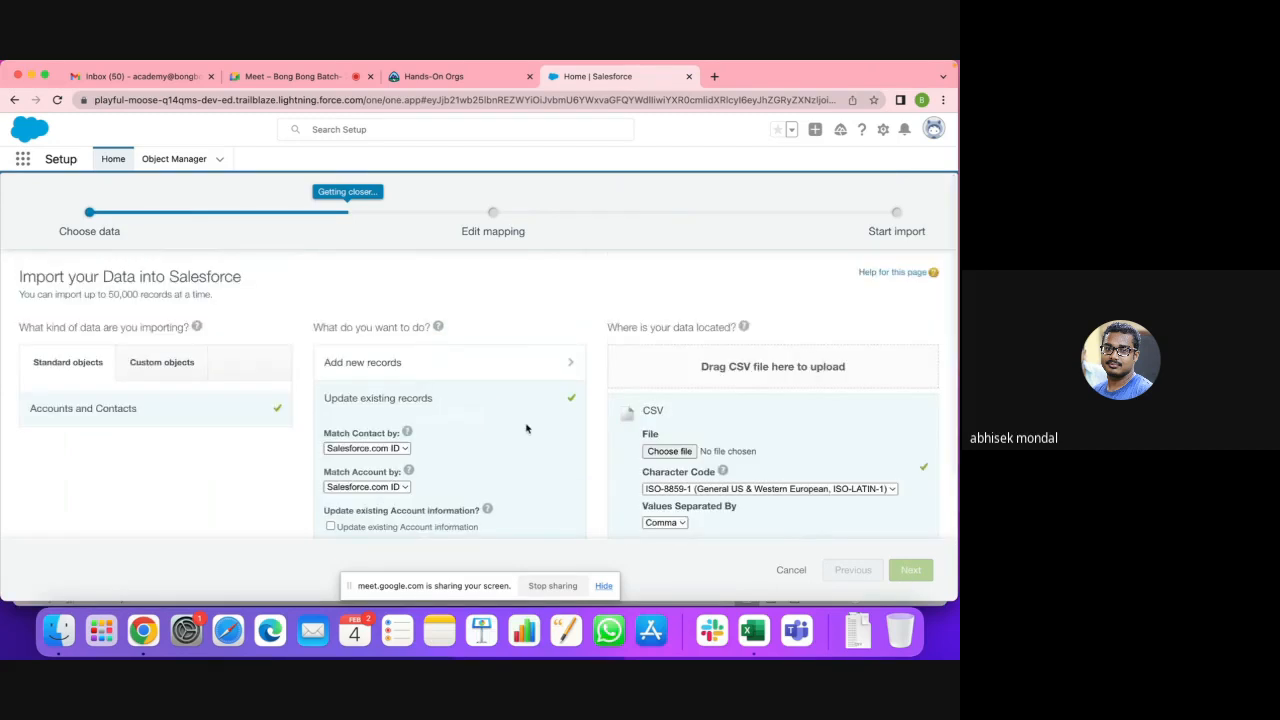
Step: Upload NewAccount.csv from Downloads and continue to field mapping
click(669, 451)
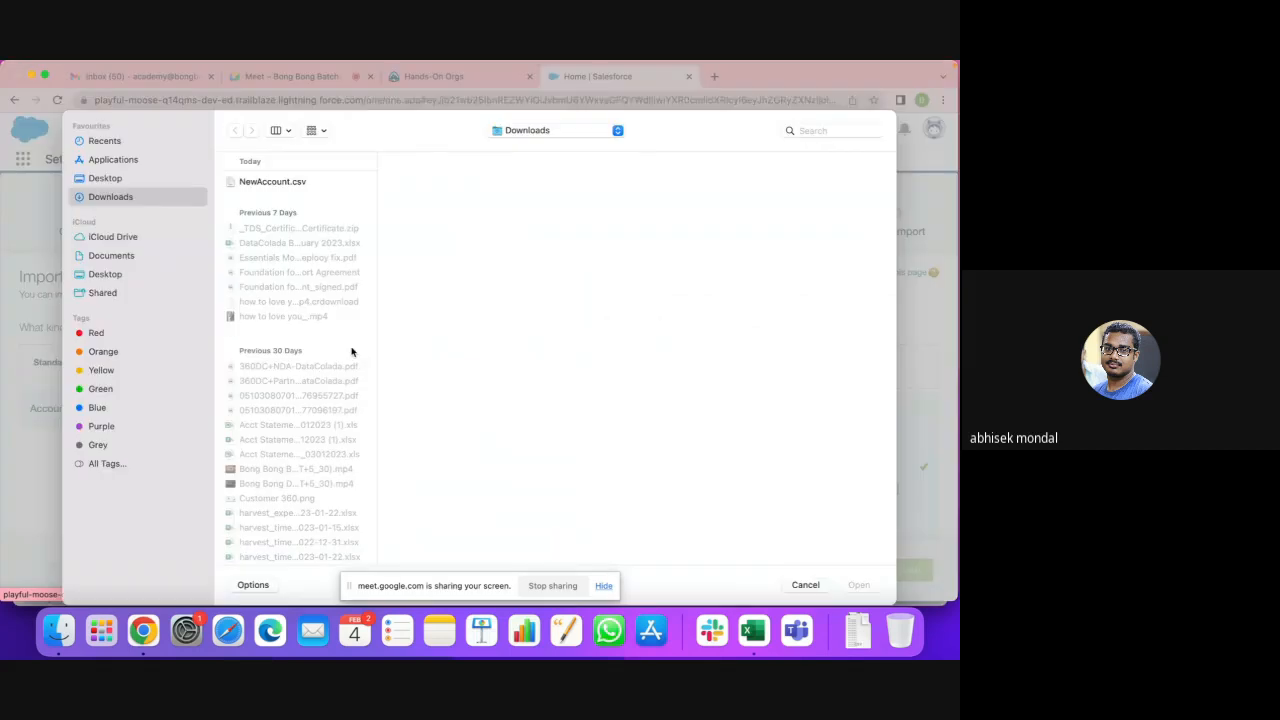
click(267, 184)
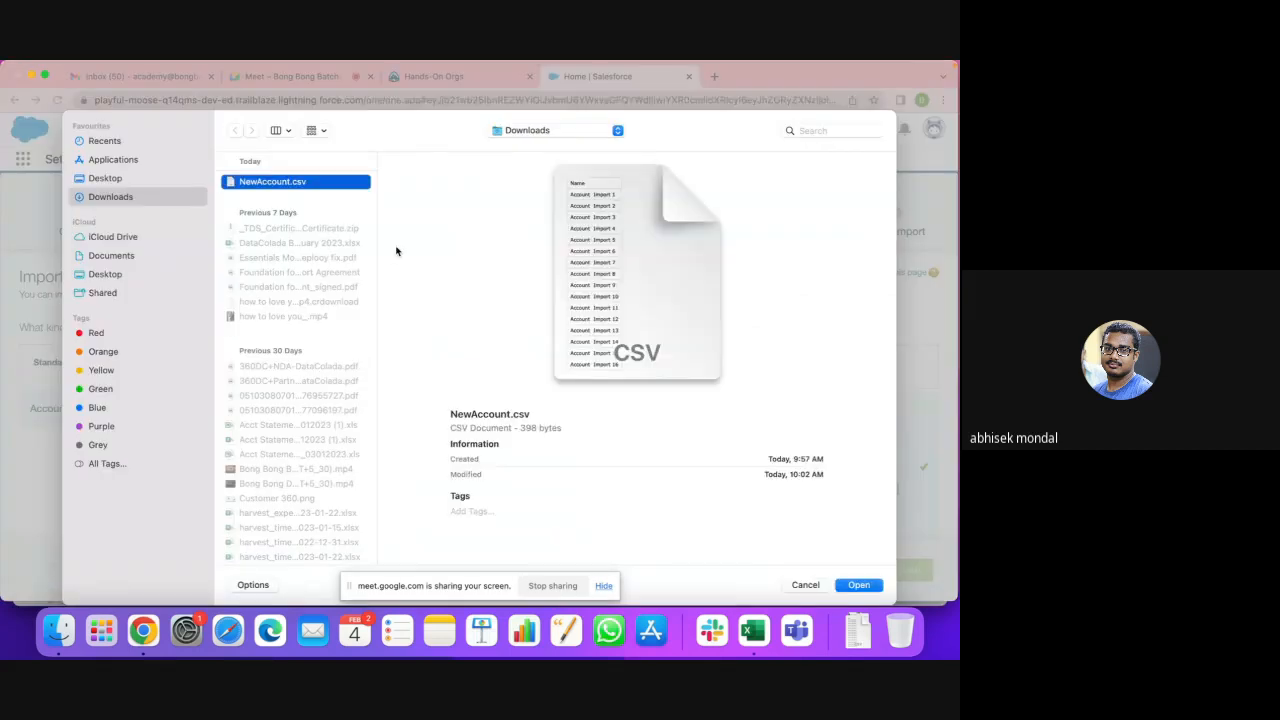
click(846, 583)
click(915, 569)
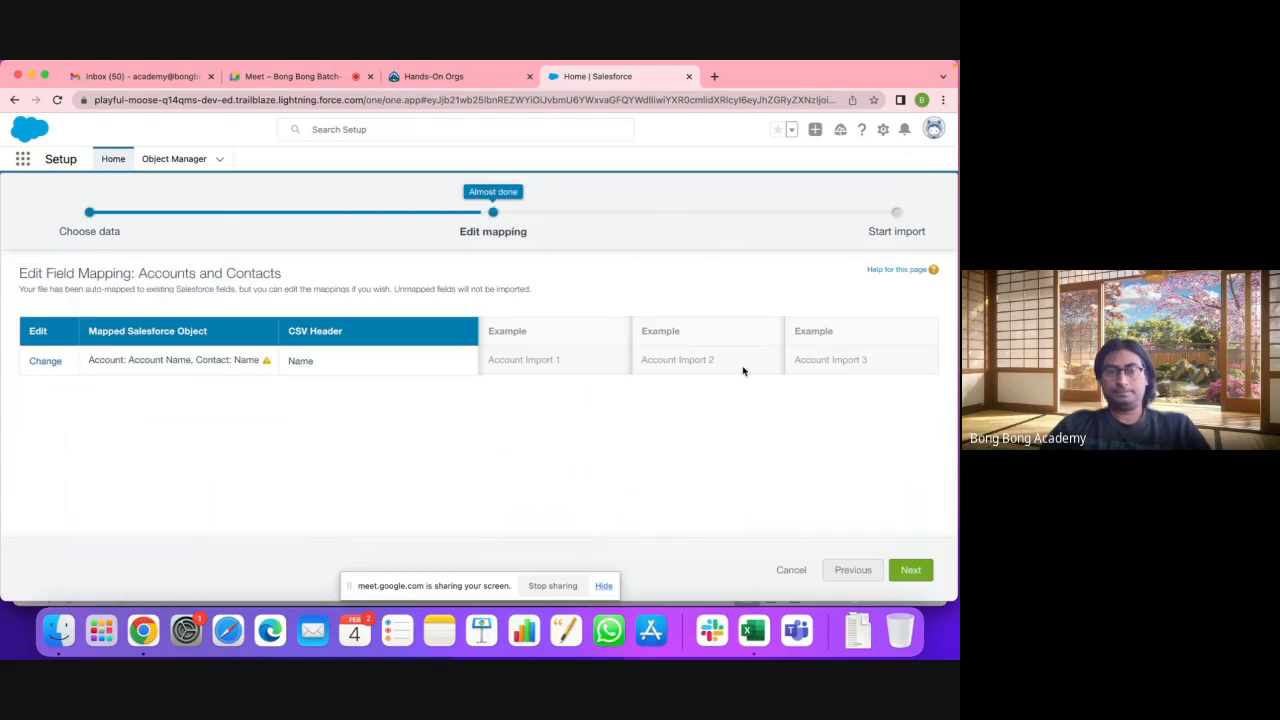
Step: Map Name only to Account: Account Name, try to proceed, and dismiss the mapping error
click(45, 361)
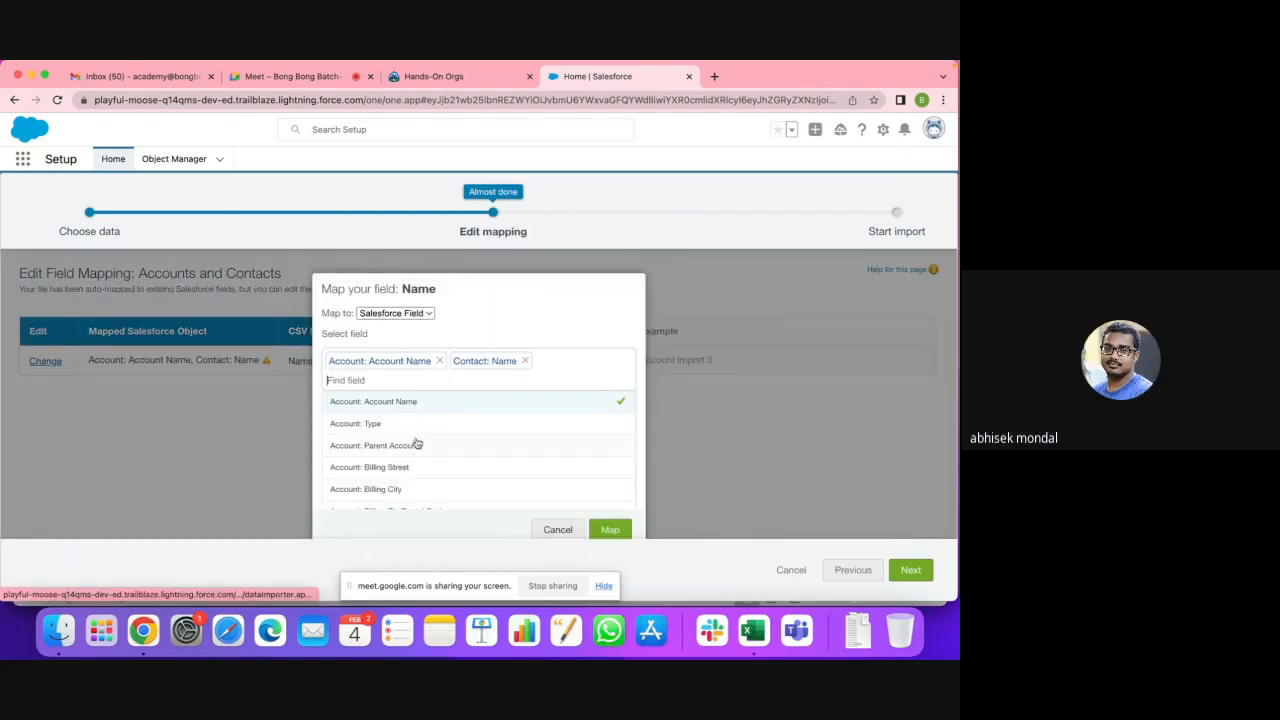
scroll(480, 440, down, 5)
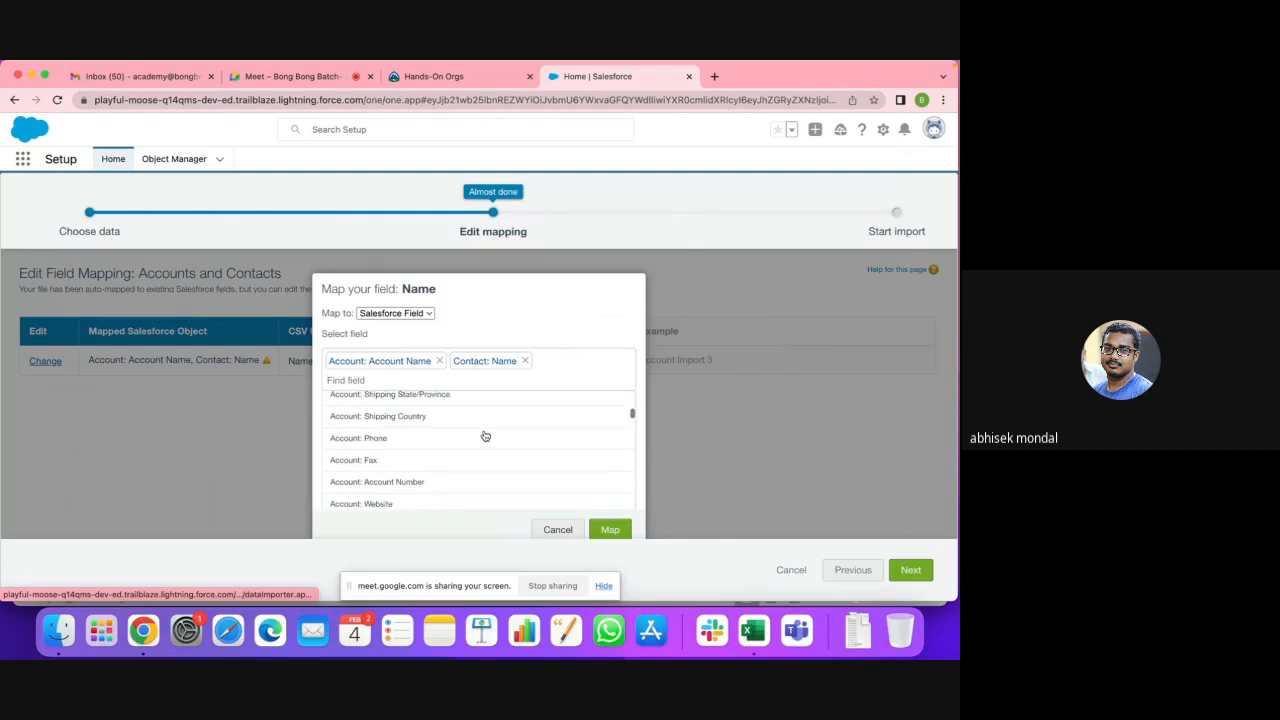
click(524, 360)
click(612, 530)
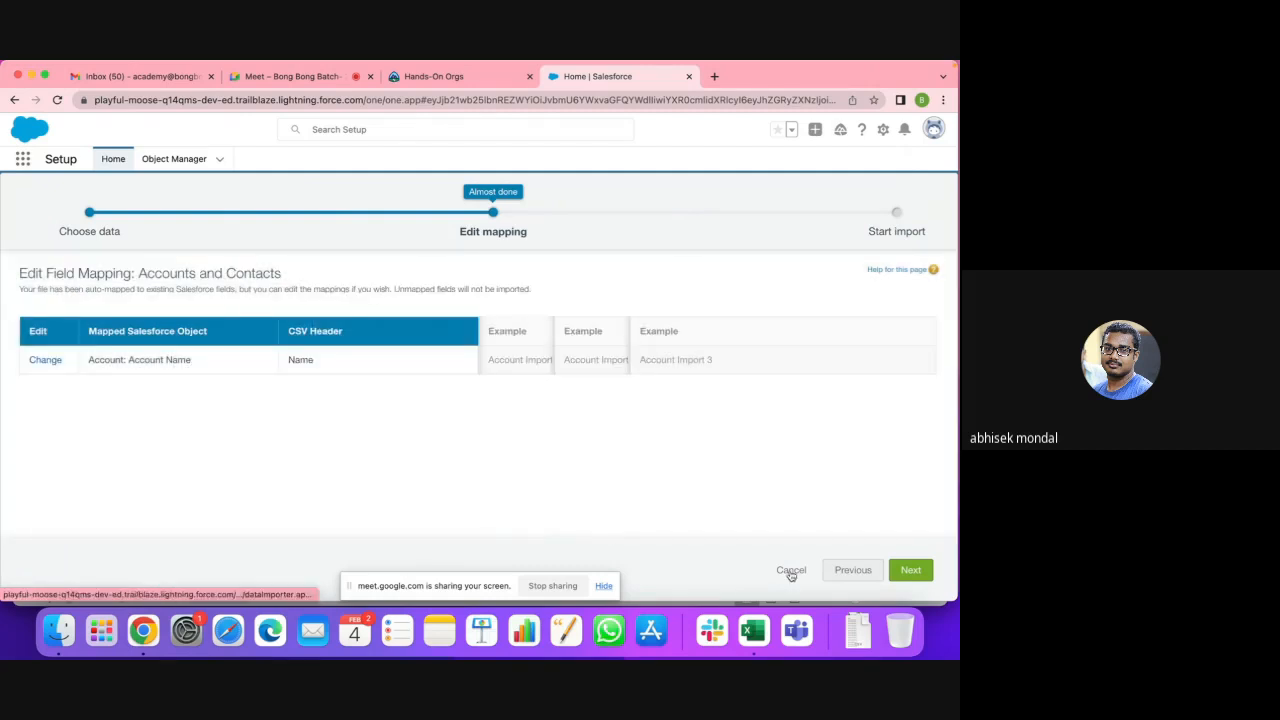
click(911, 568)
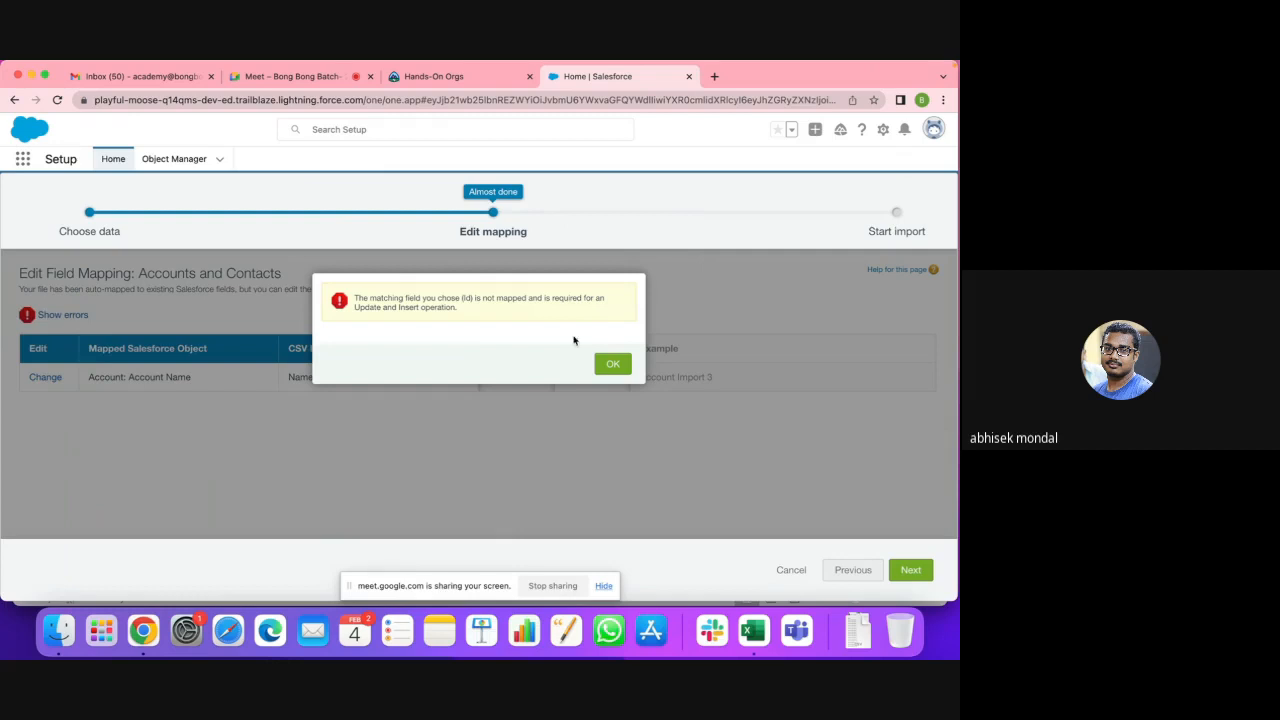
click(612, 366)
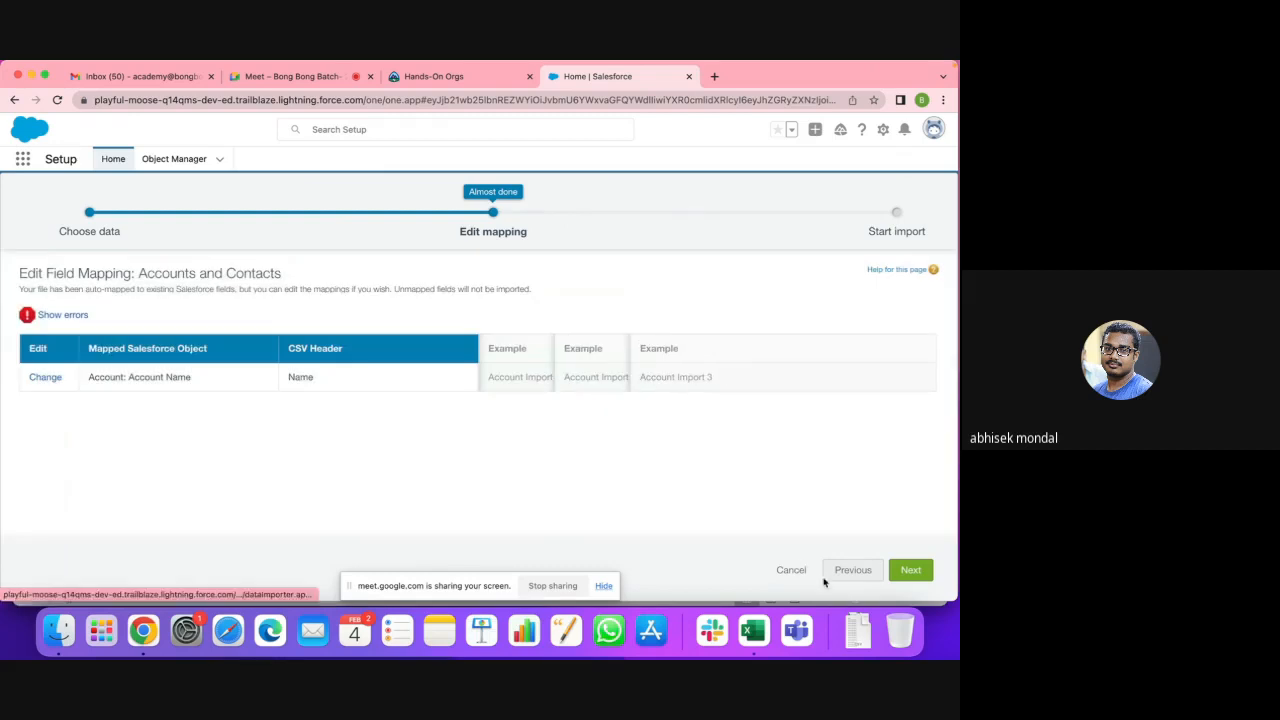
Step: Go back, allow updating existing accounts, and reselect NewAccount.csv as the CSV source
click(843, 570)
scroll(505, 508, down, 3)
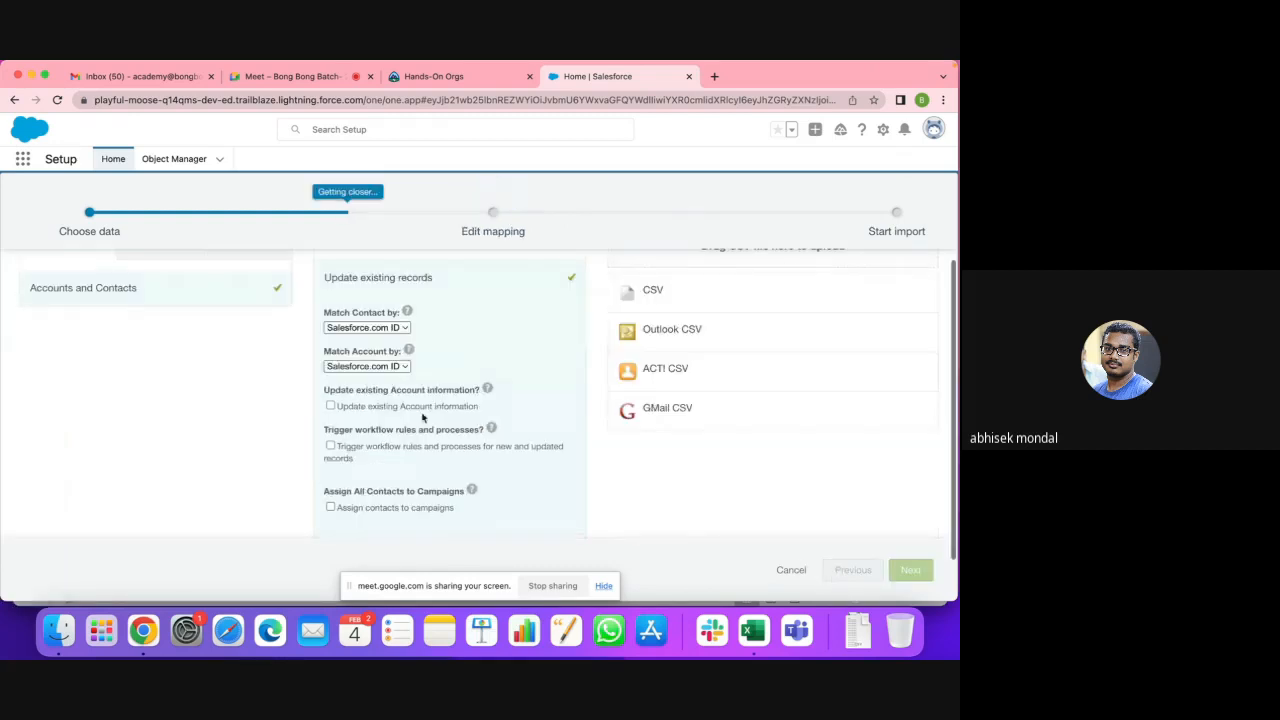
click(331, 406)
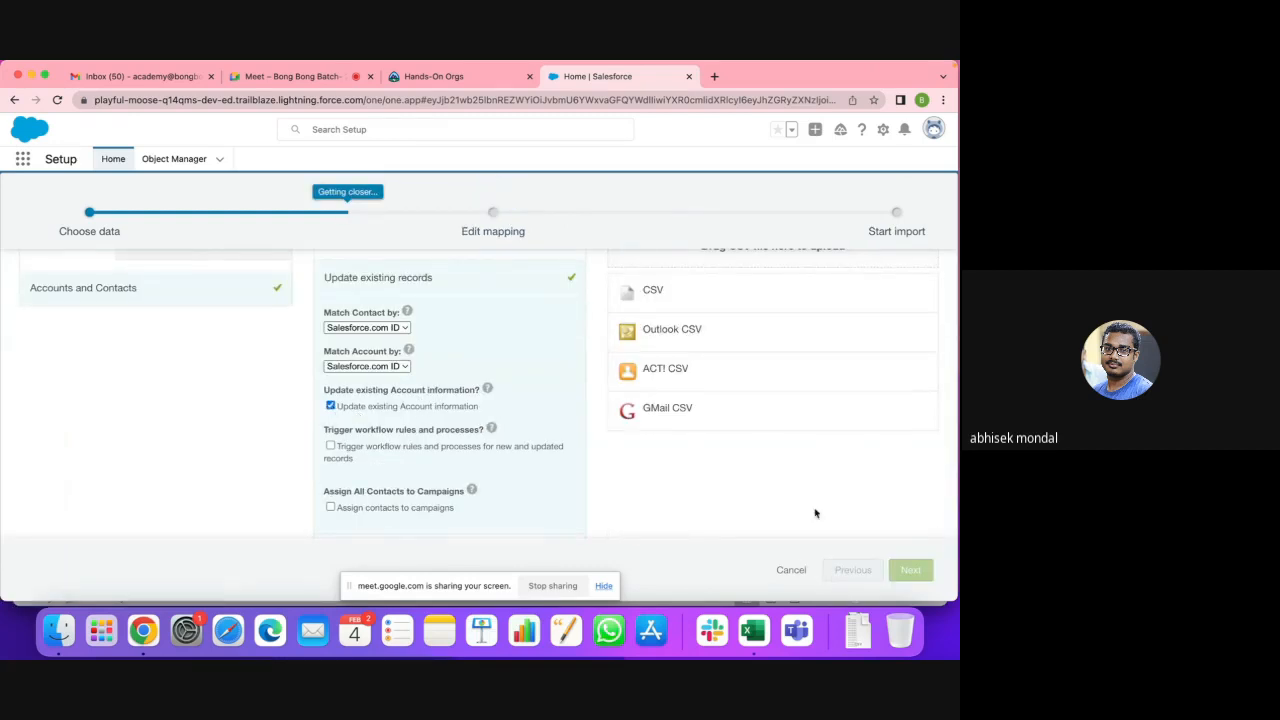
click(640, 292)
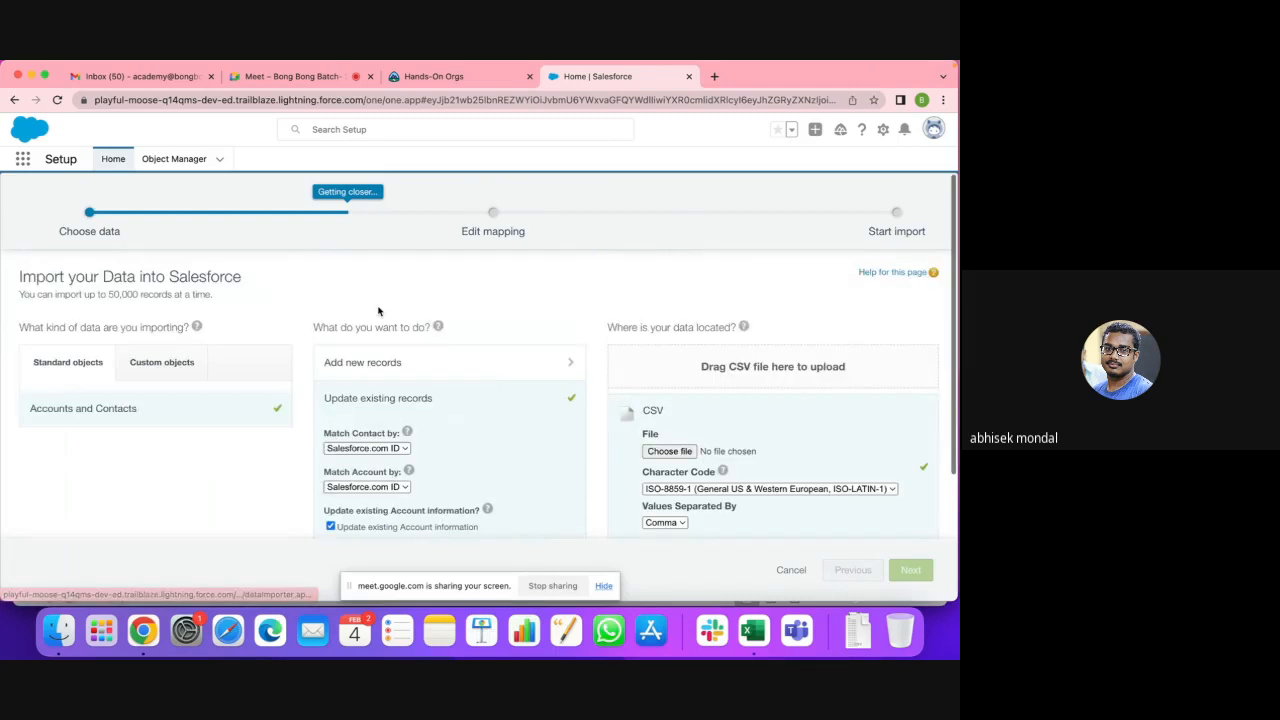
click(667, 452)
click(285, 186)
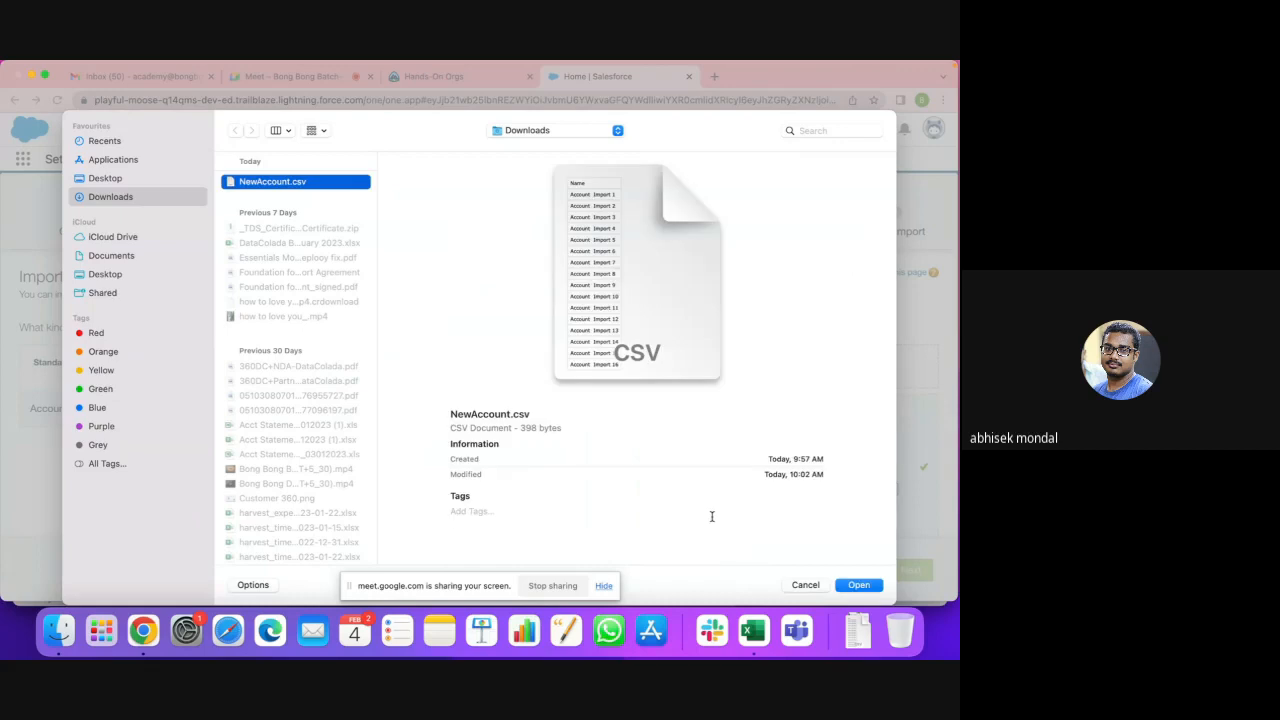
click(859, 587)
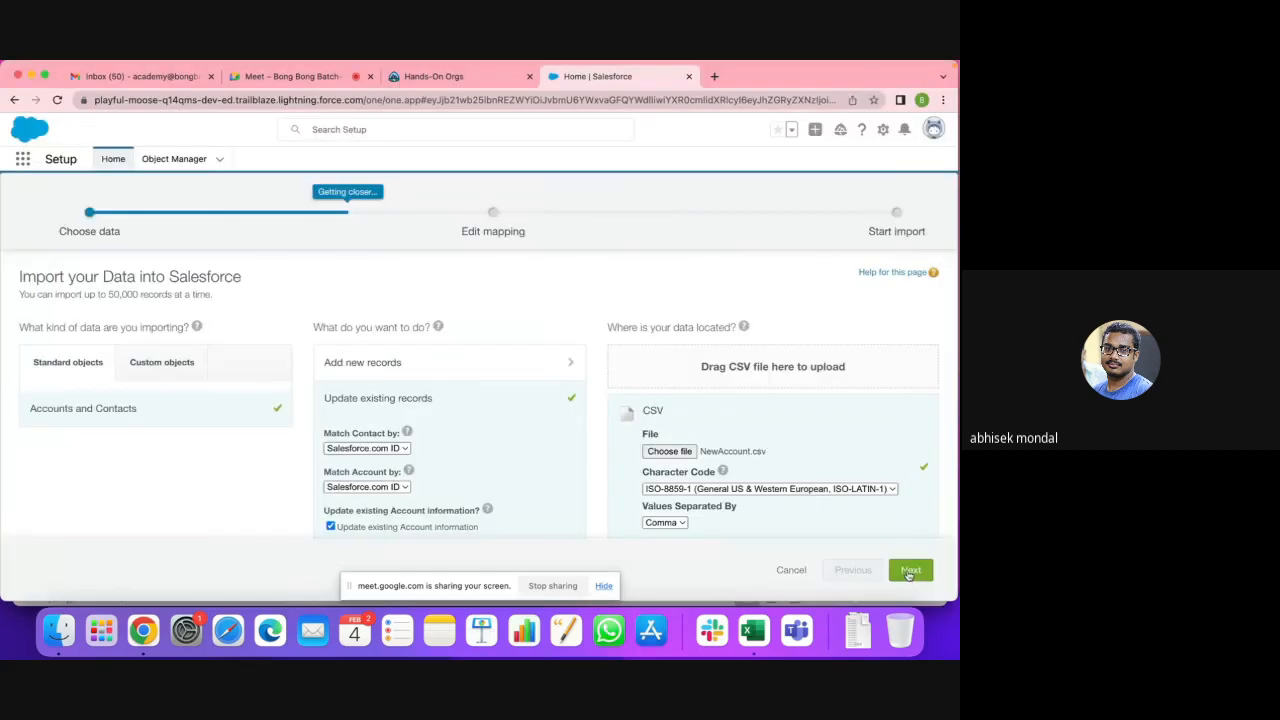
Step: Remap Name to Account Name only, retry, and dismiss the unmapped Id error
click(908, 571)
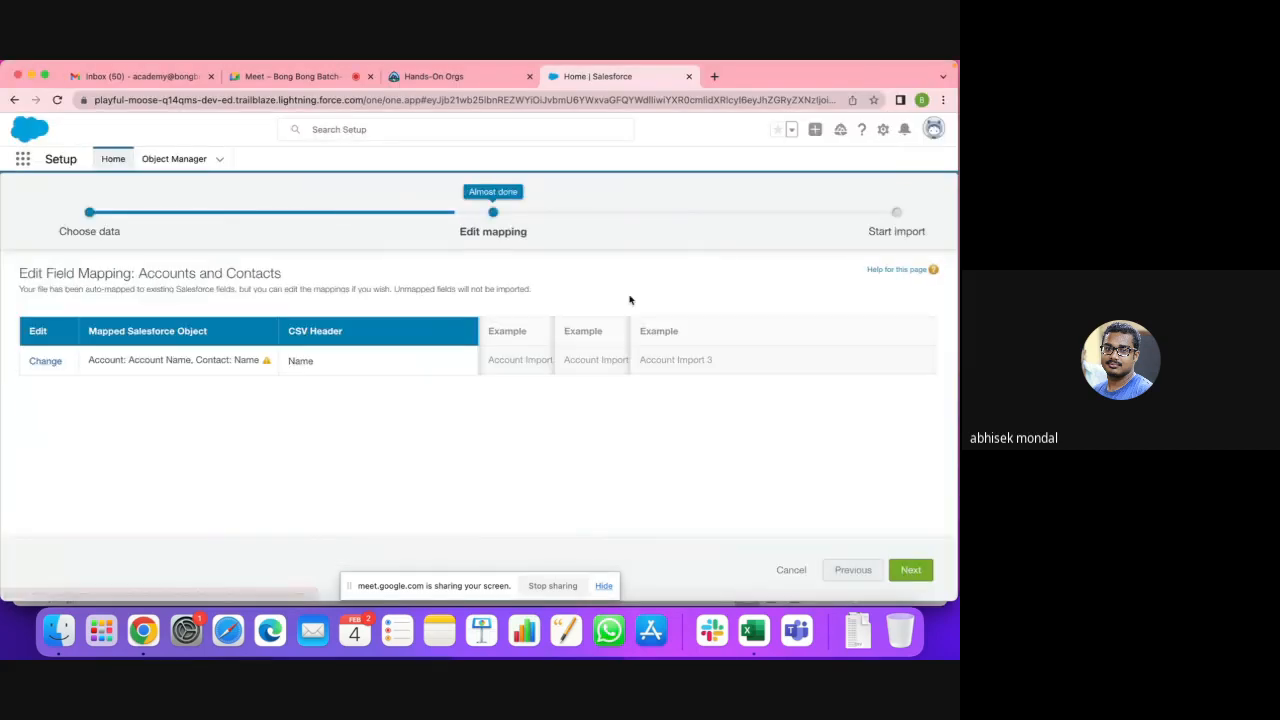
click(45, 361)
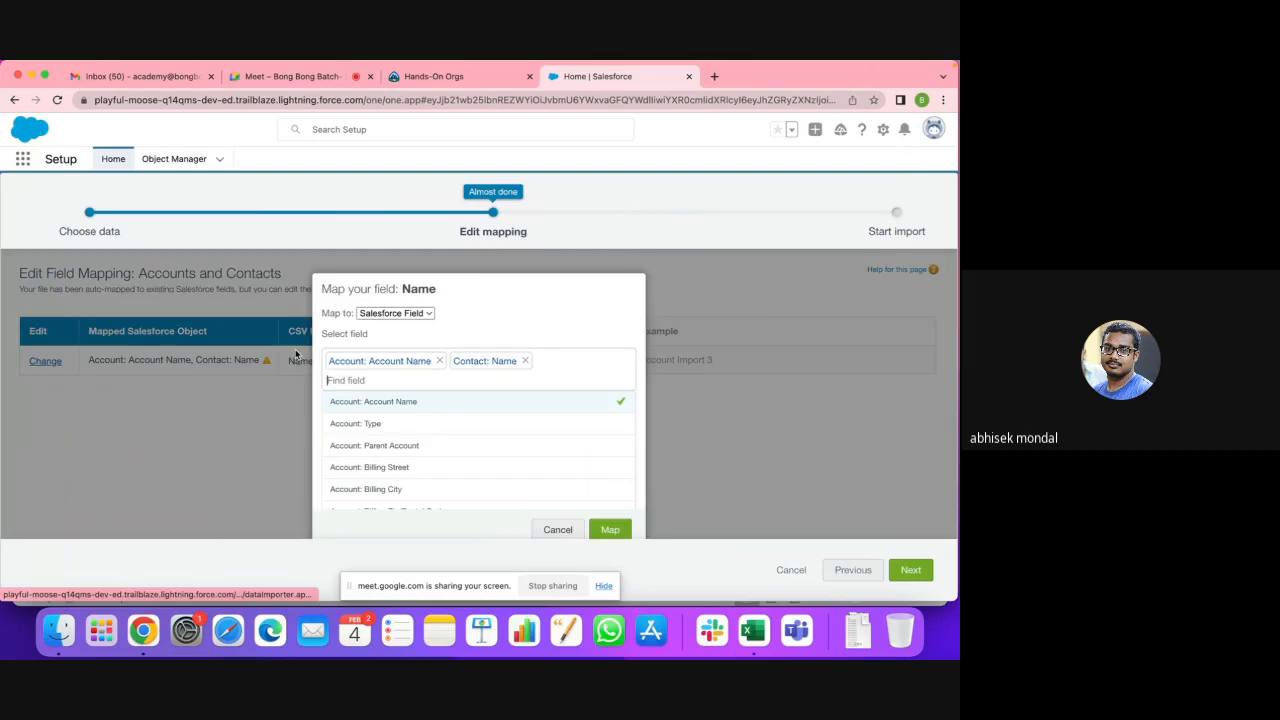
click(524, 361)
click(610, 529)
click(928, 571)
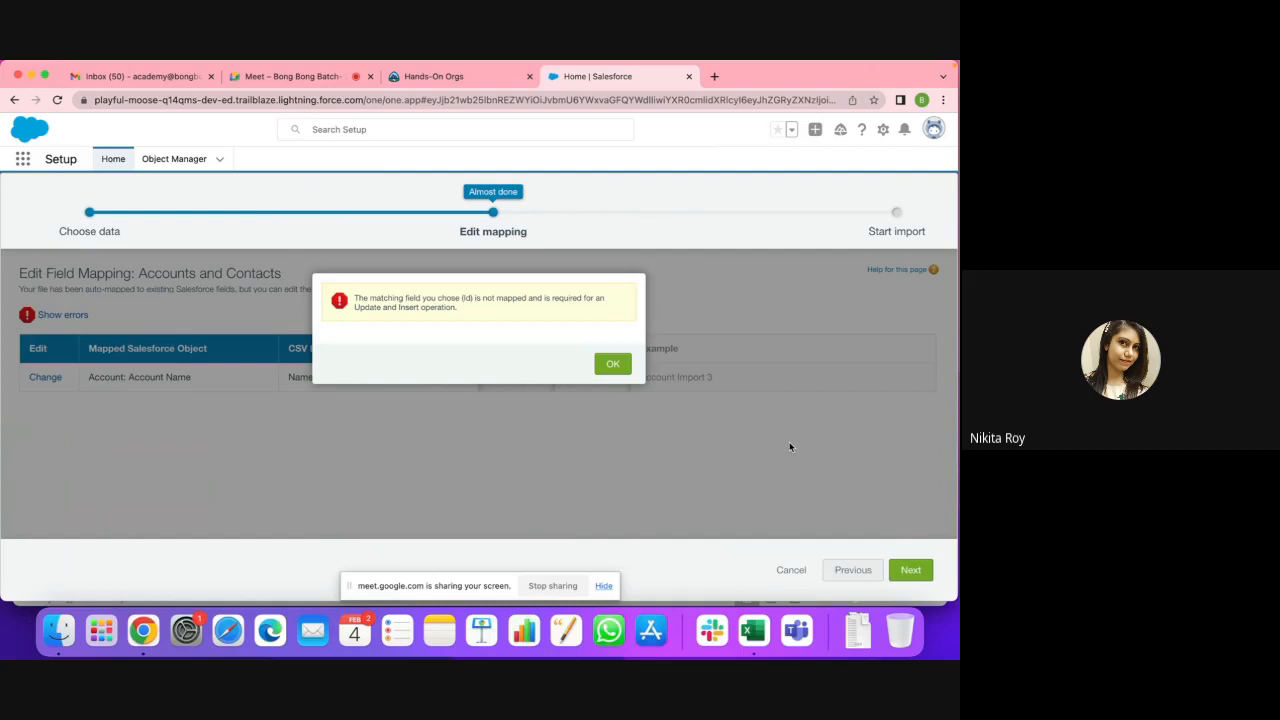
click(608, 364)
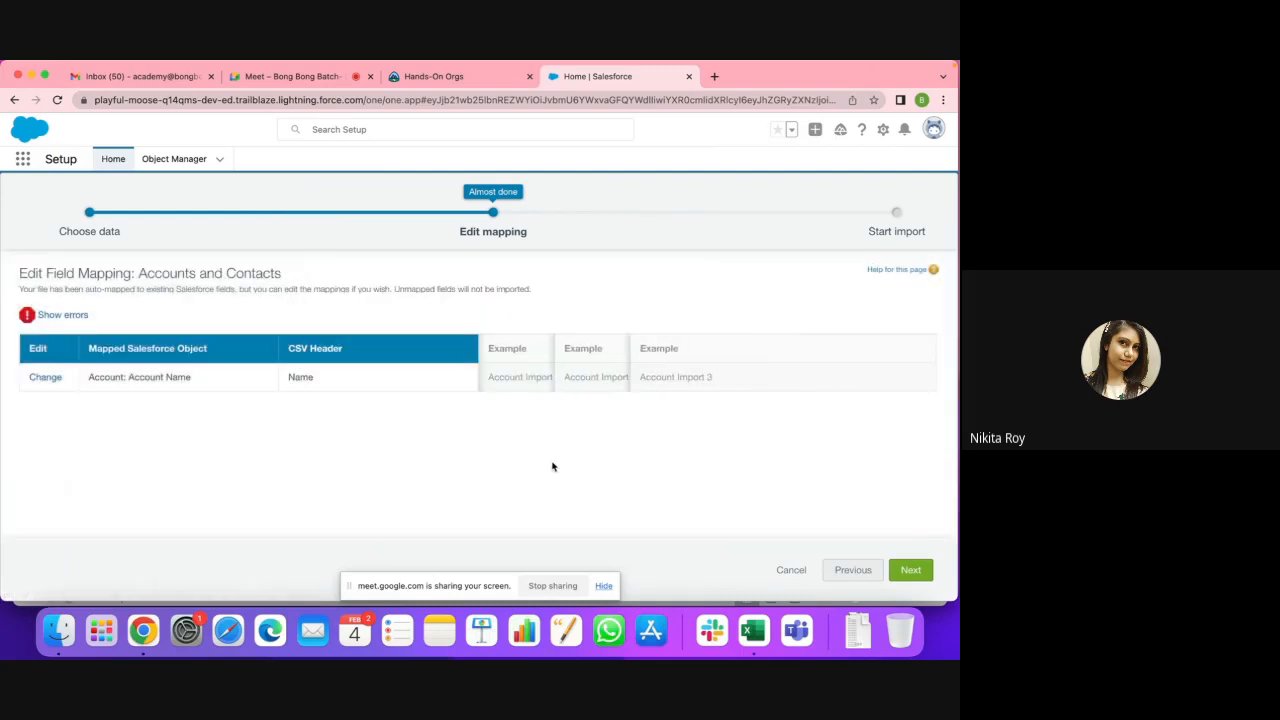
Step: Return to Choose data, matching contacts by Name and accounts by Name & Site
click(850, 570)
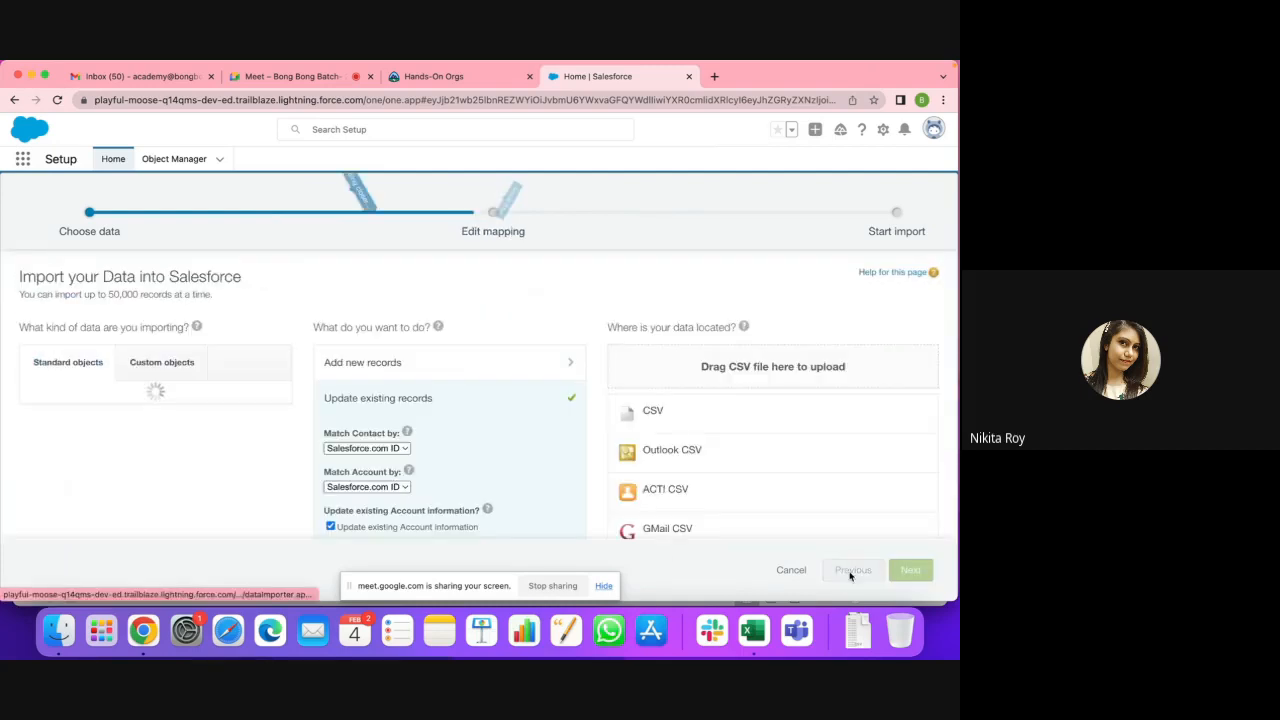
click(390, 449)
click(379, 465)
click(368, 487)
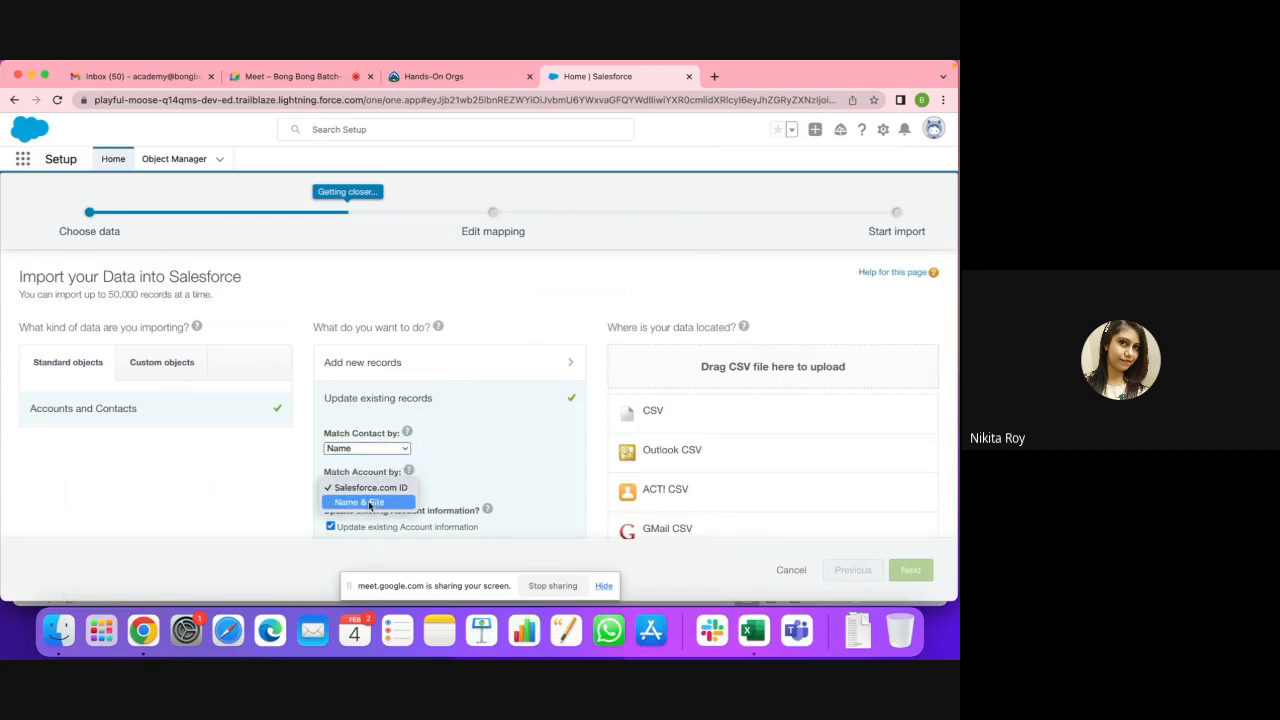
click(369, 503)
scroll(474, 478, down, 3)
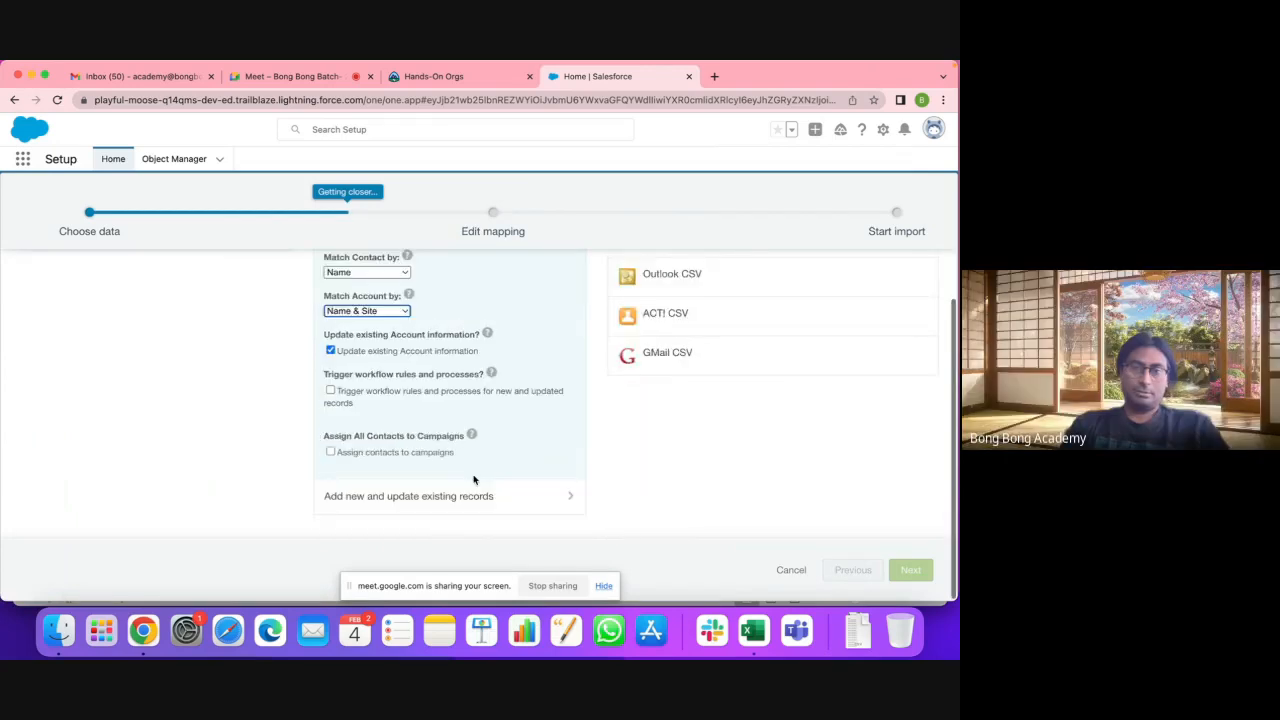
scroll(658, 452, up, 3)
Step: Upload NewAccount.csv, attempt to pass the mapping step, and dismiss the errors
click(655, 411)
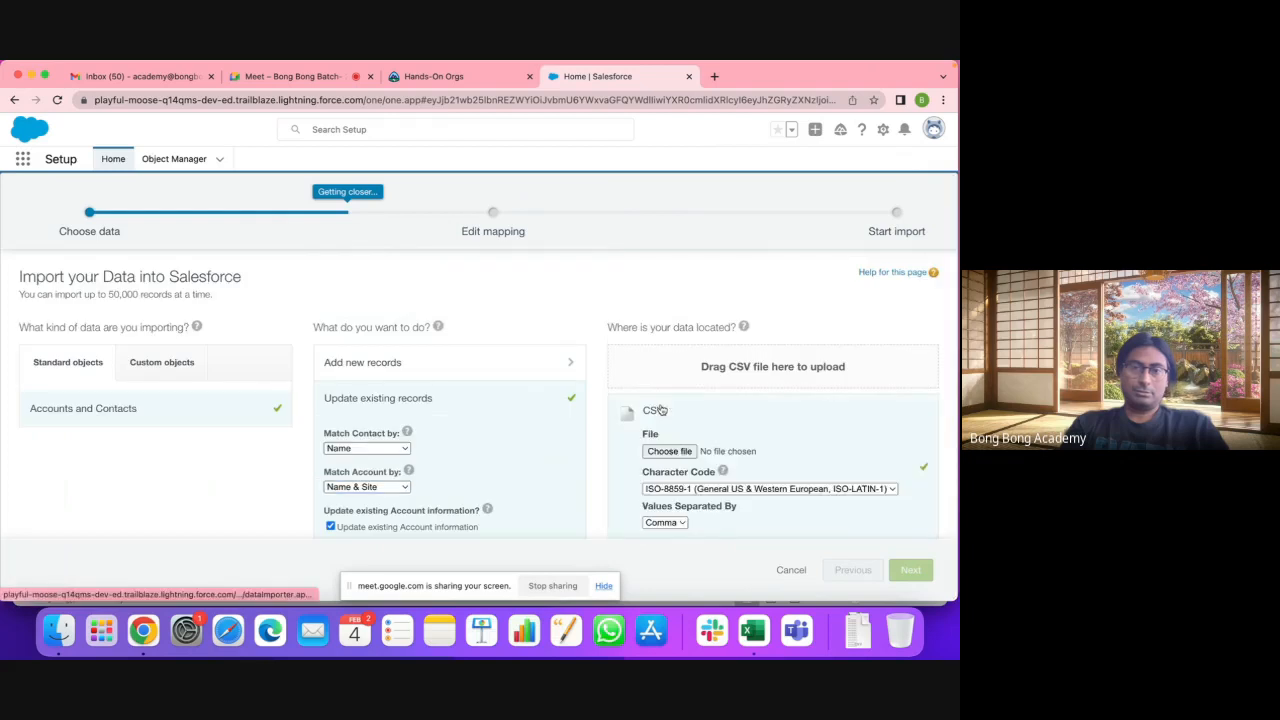
click(670, 452)
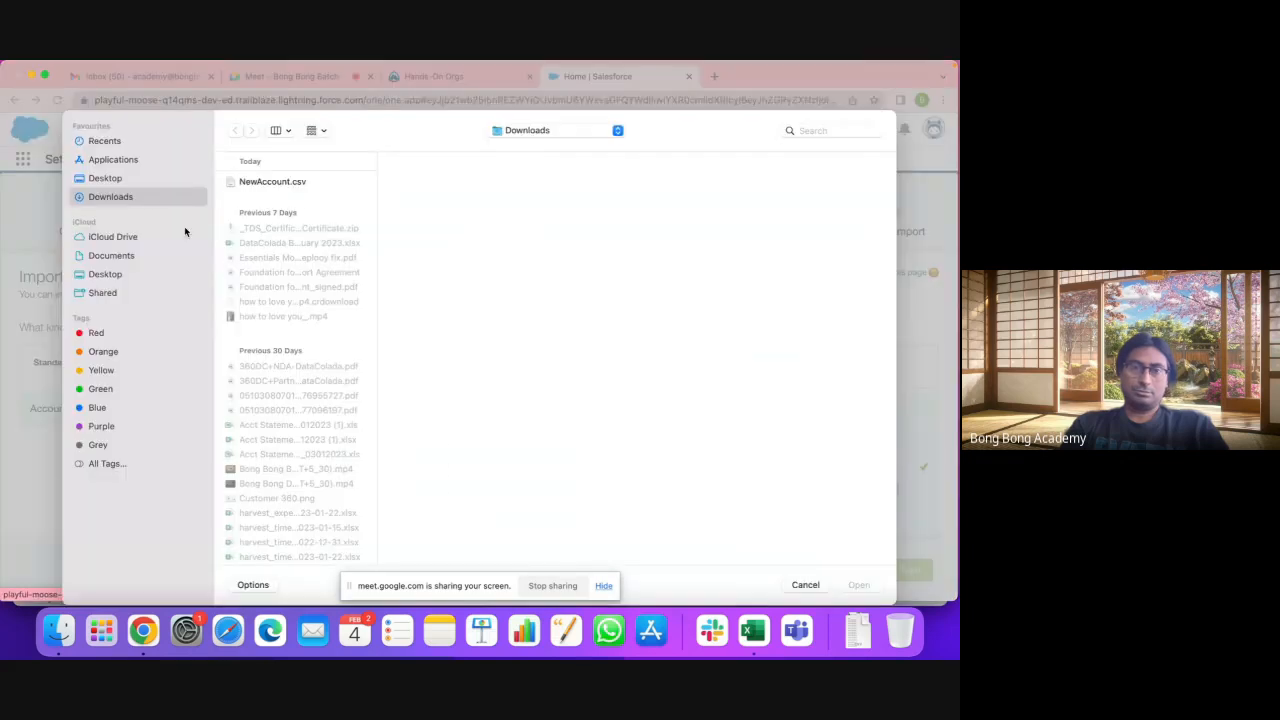
click(272, 181)
click(857, 586)
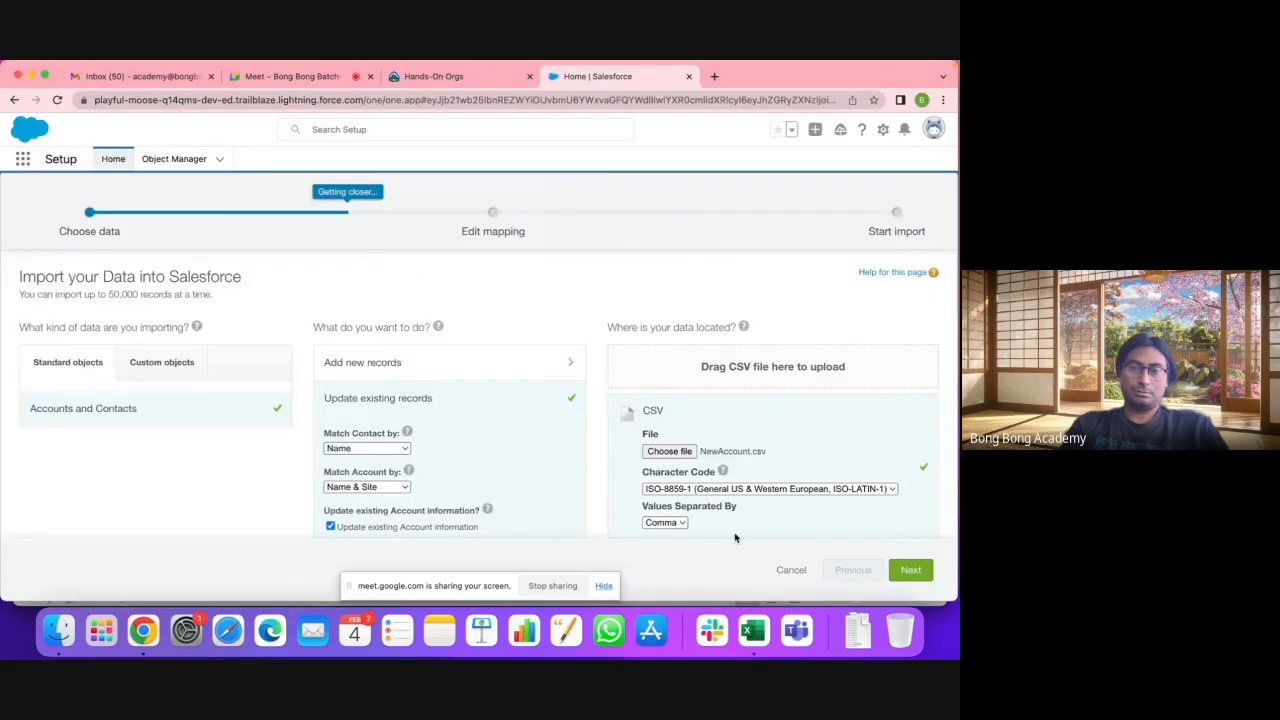
click(911, 570)
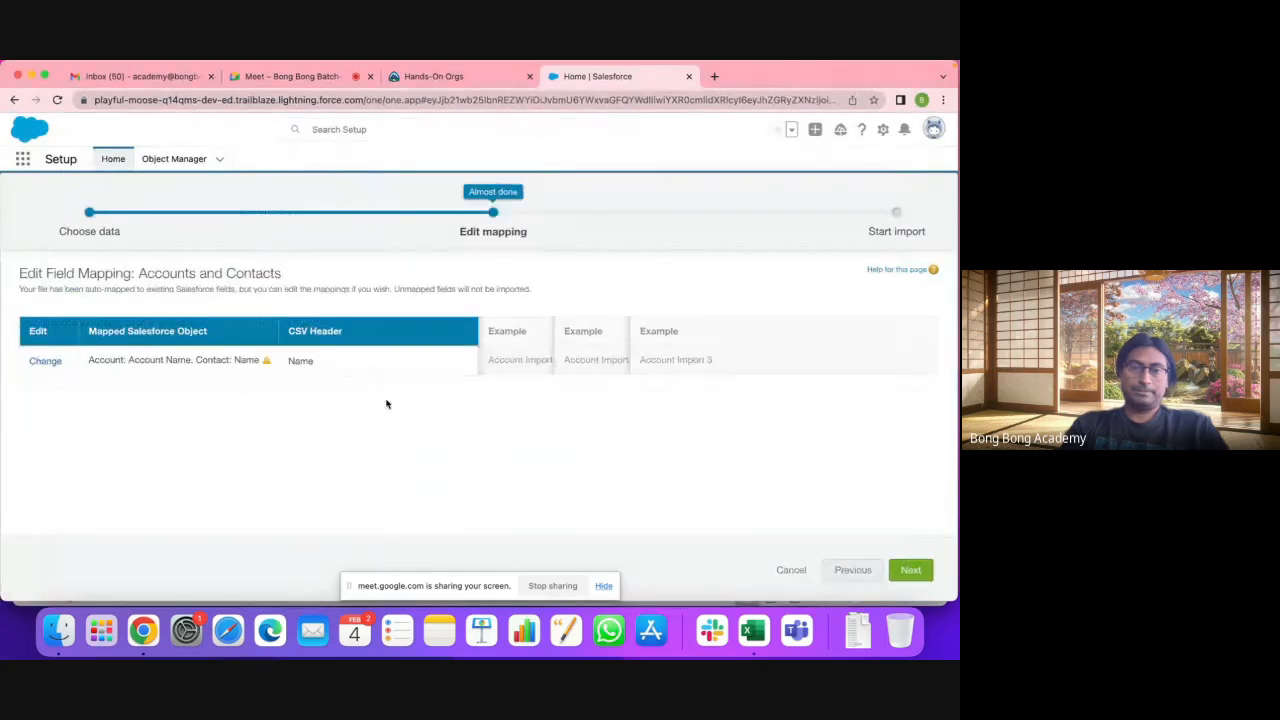
click(910, 570)
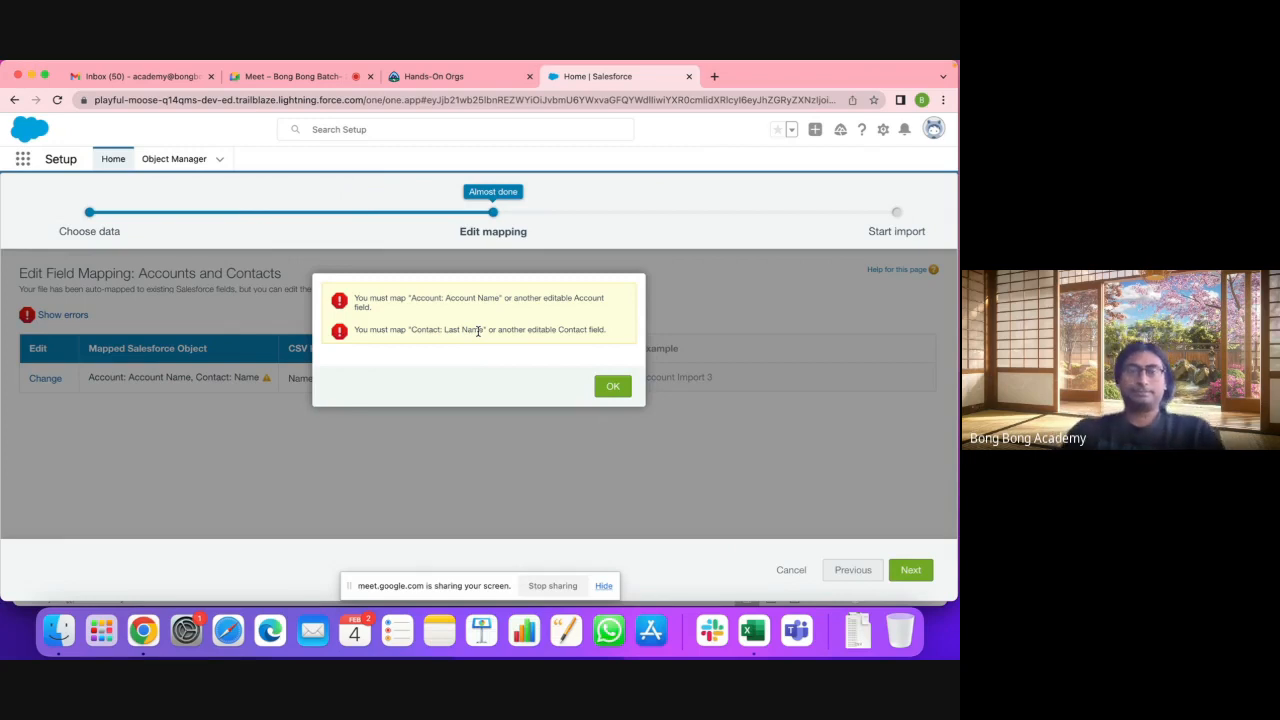
click(610, 388)
Step: Remove the Contact: Name mapping from Name and retry proceeding
click(46, 381)
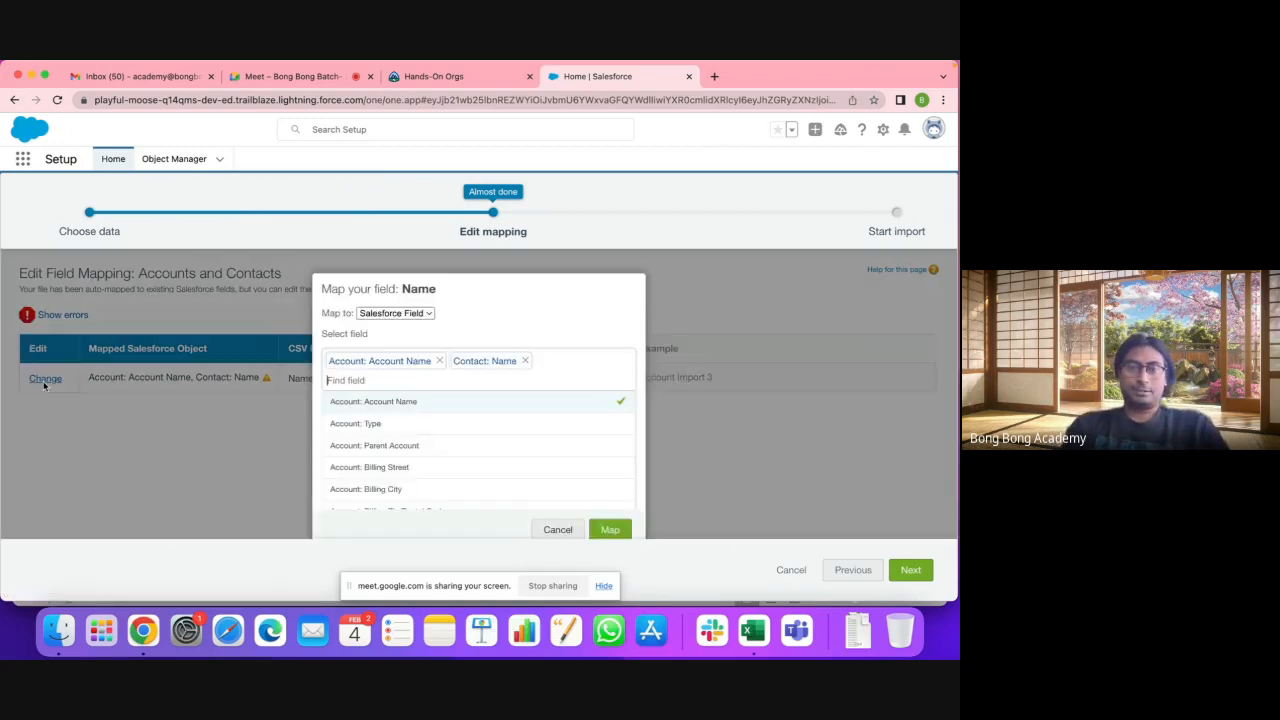
click(522, 362)
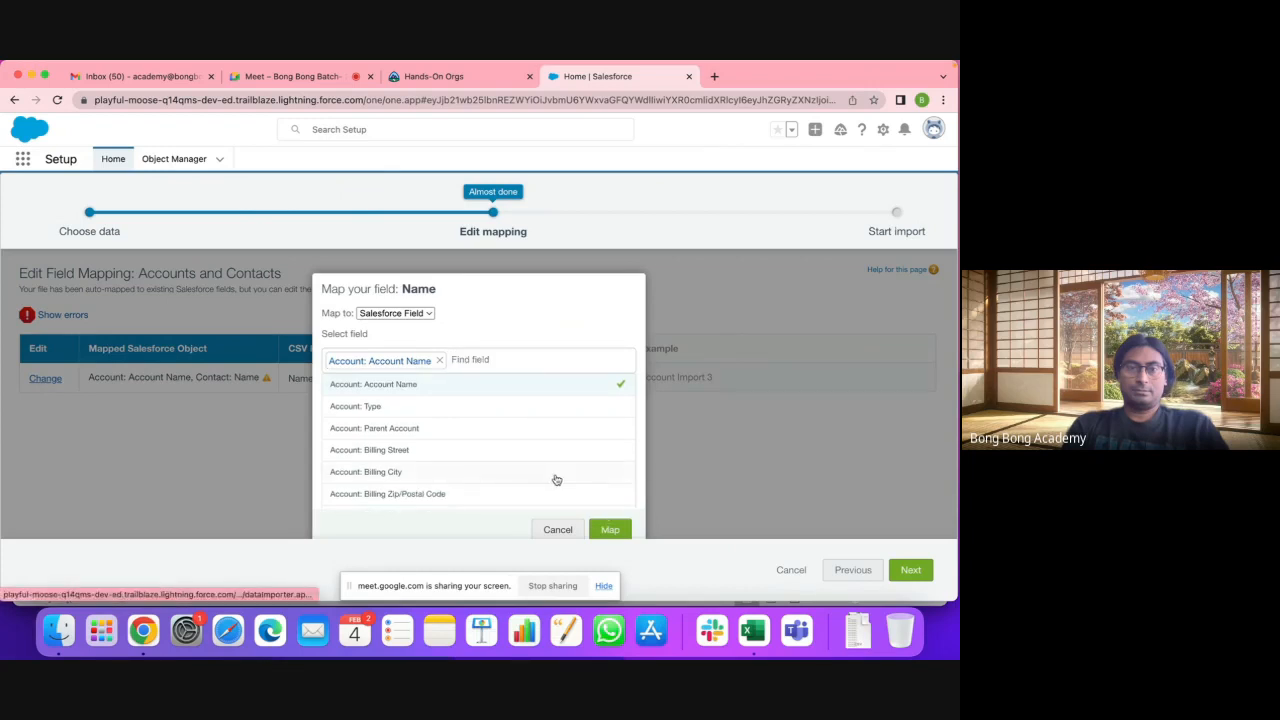
click(607, 531)
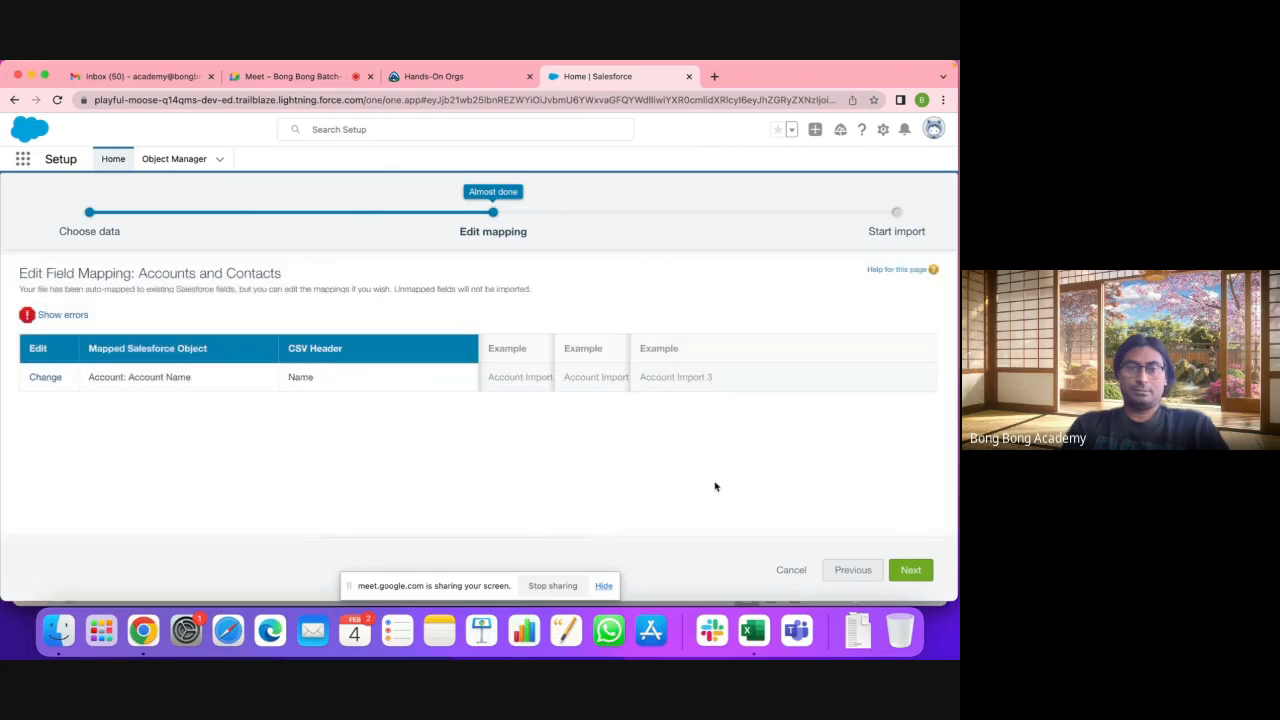
click(908, 569)
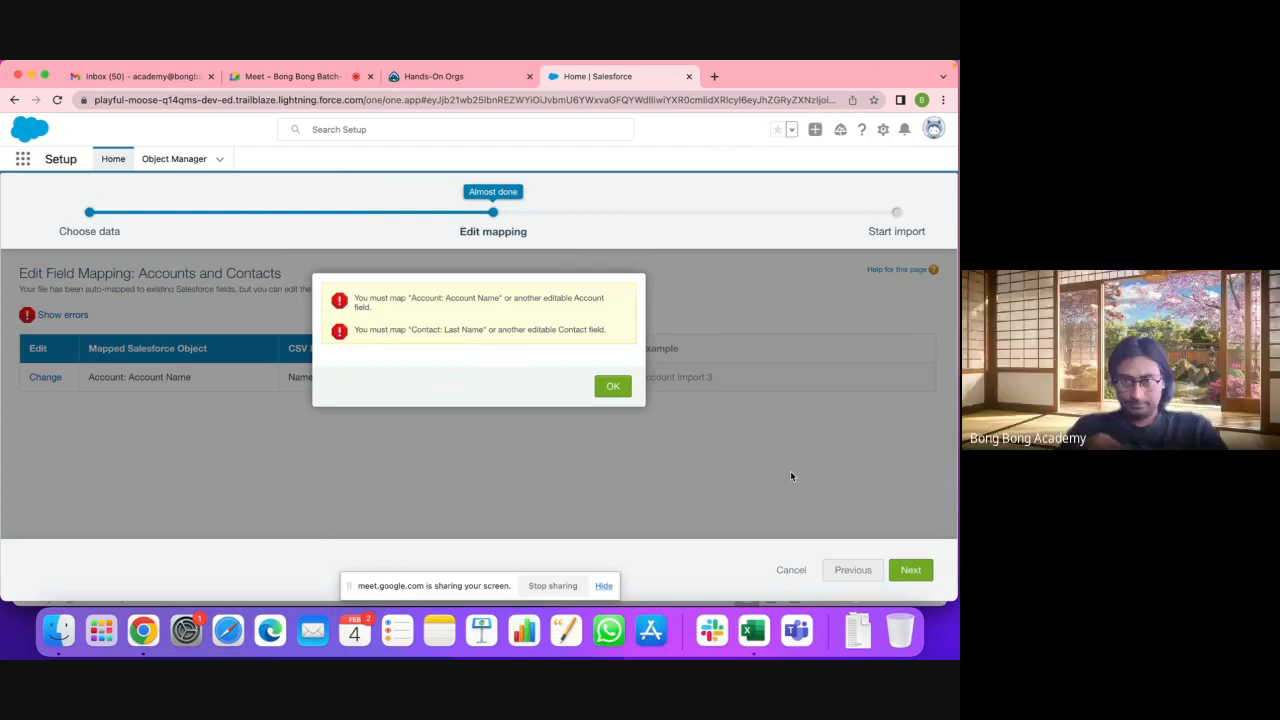
Step: Close the Salesforce import tab, leaving the Hands-On Orgs page showing
click(496, 76)
click(595, 77)
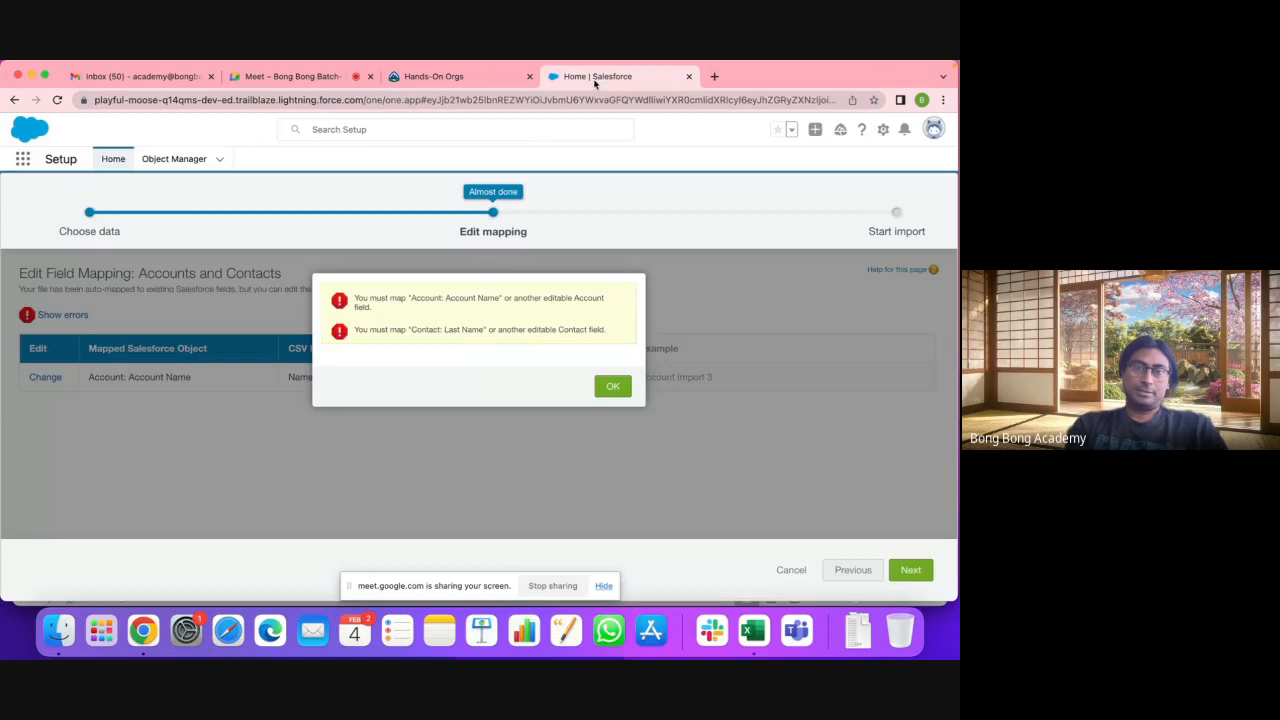
click(688, 76)
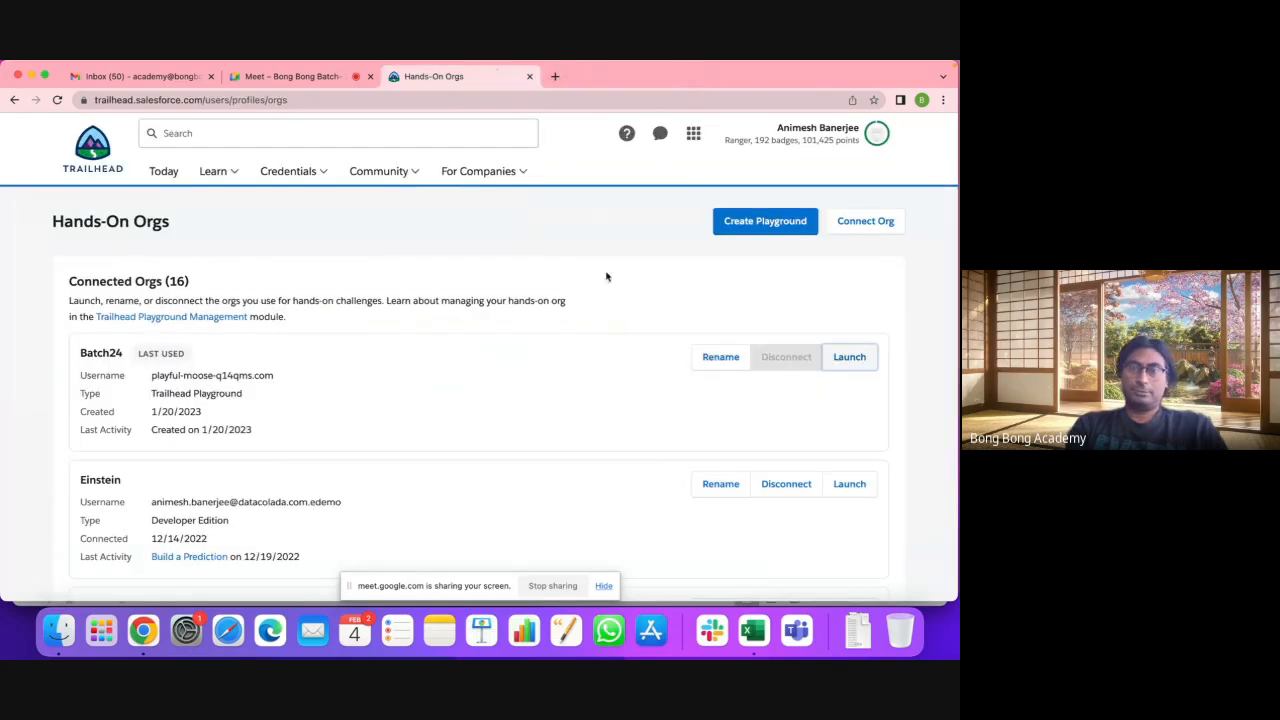
Step: Launch the Batch24 playground org from Hands-On Orgs
click(846, 358)
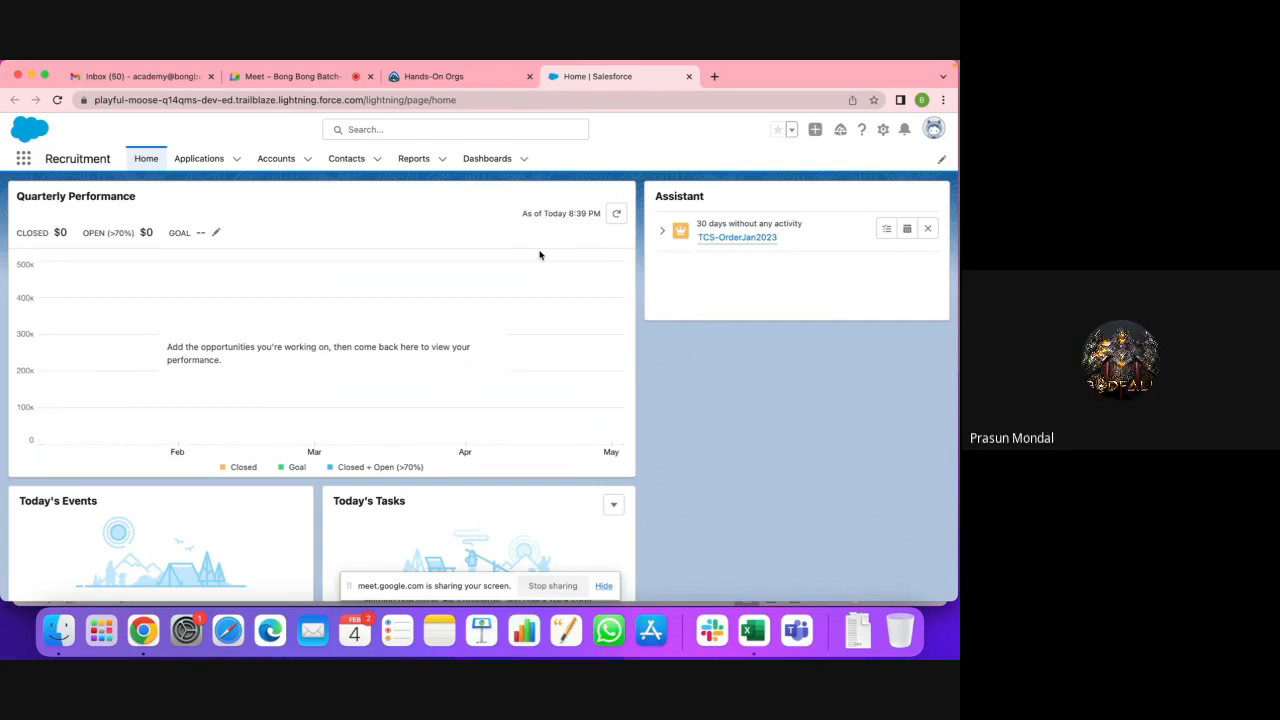
Step: Show the All Accounts list view with its 36 accounts and start a new account
click(280, 158)
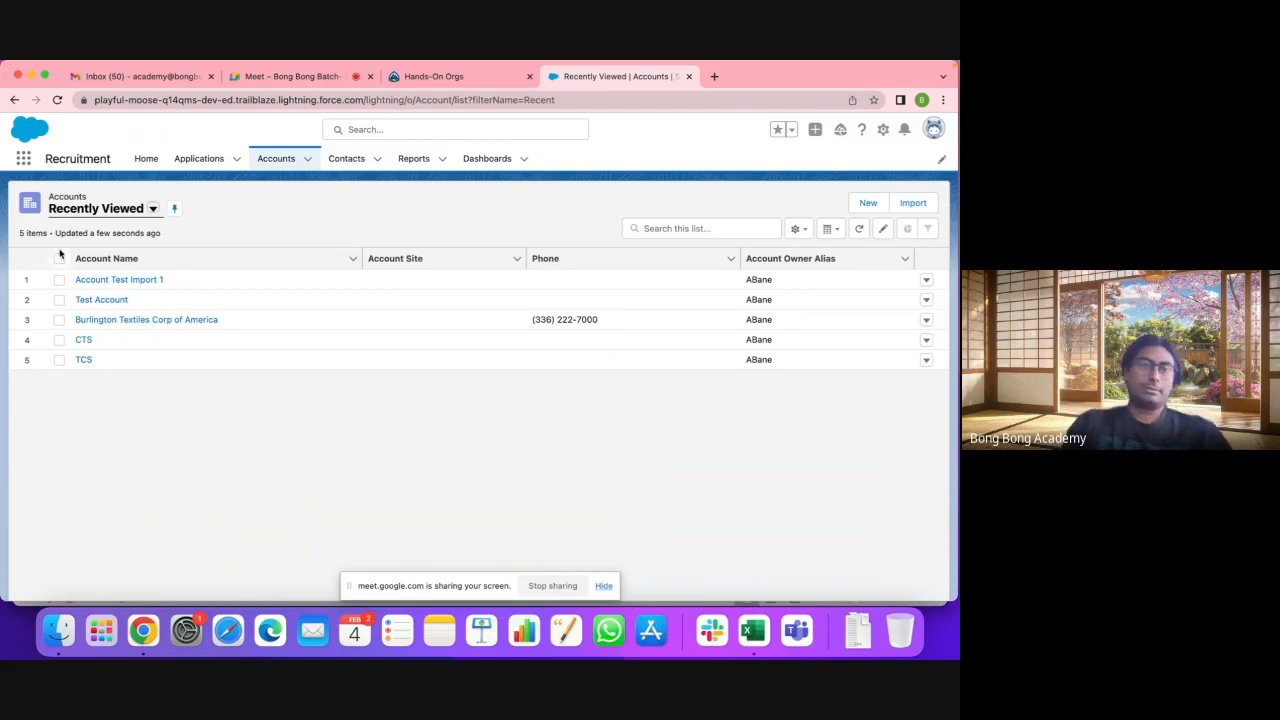
click(152, 208)
click(112, 256)
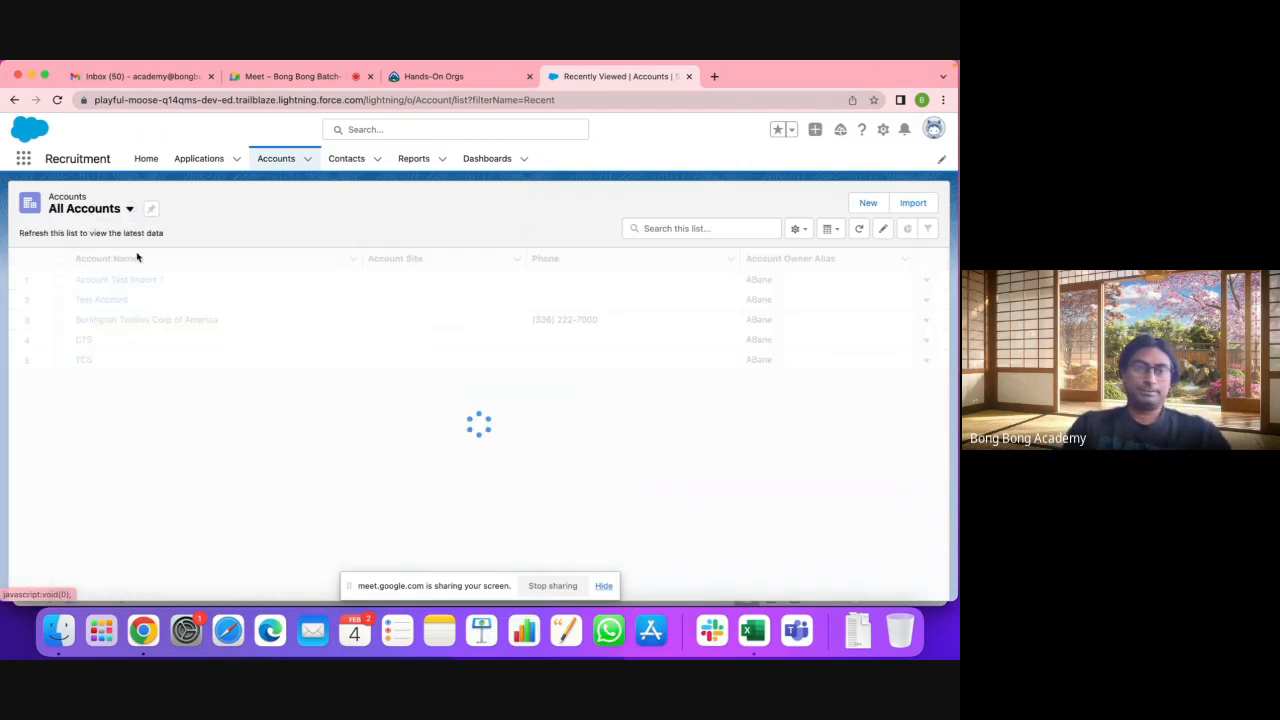
scroll(175, 400, down, 1)
scroll(175, 400, down, 5)
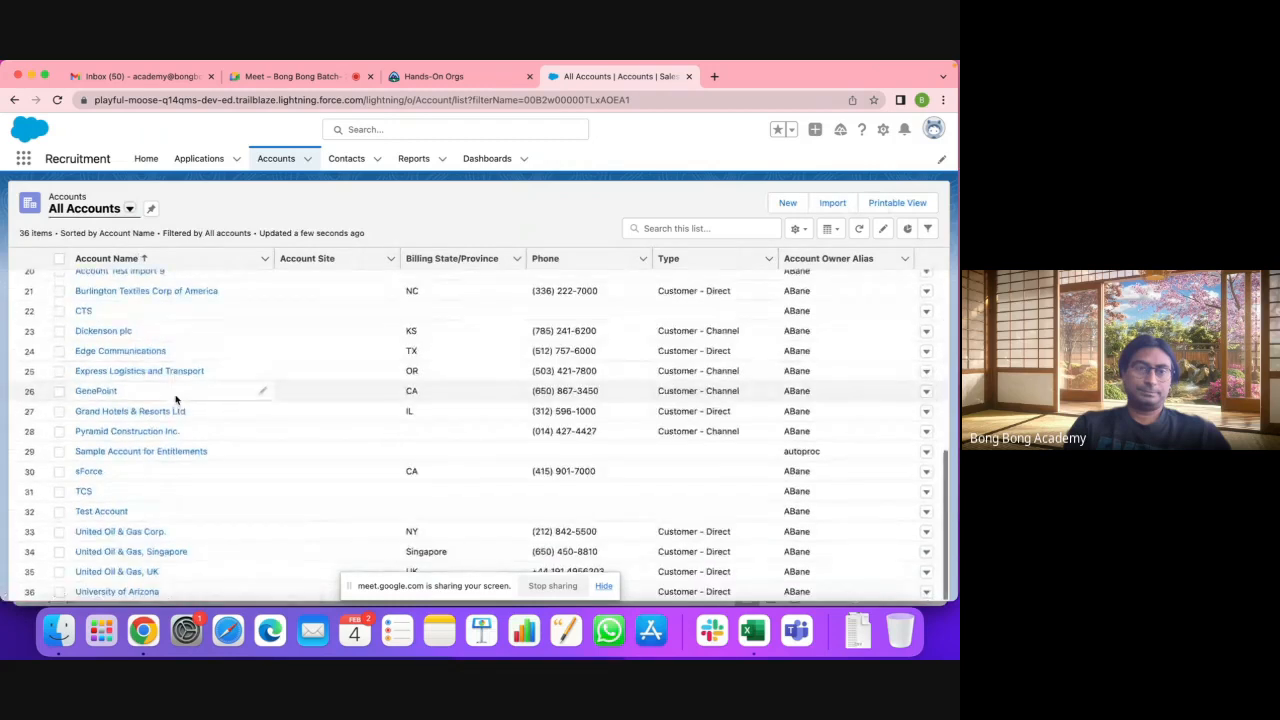
scroll(172, 400, up, 3)
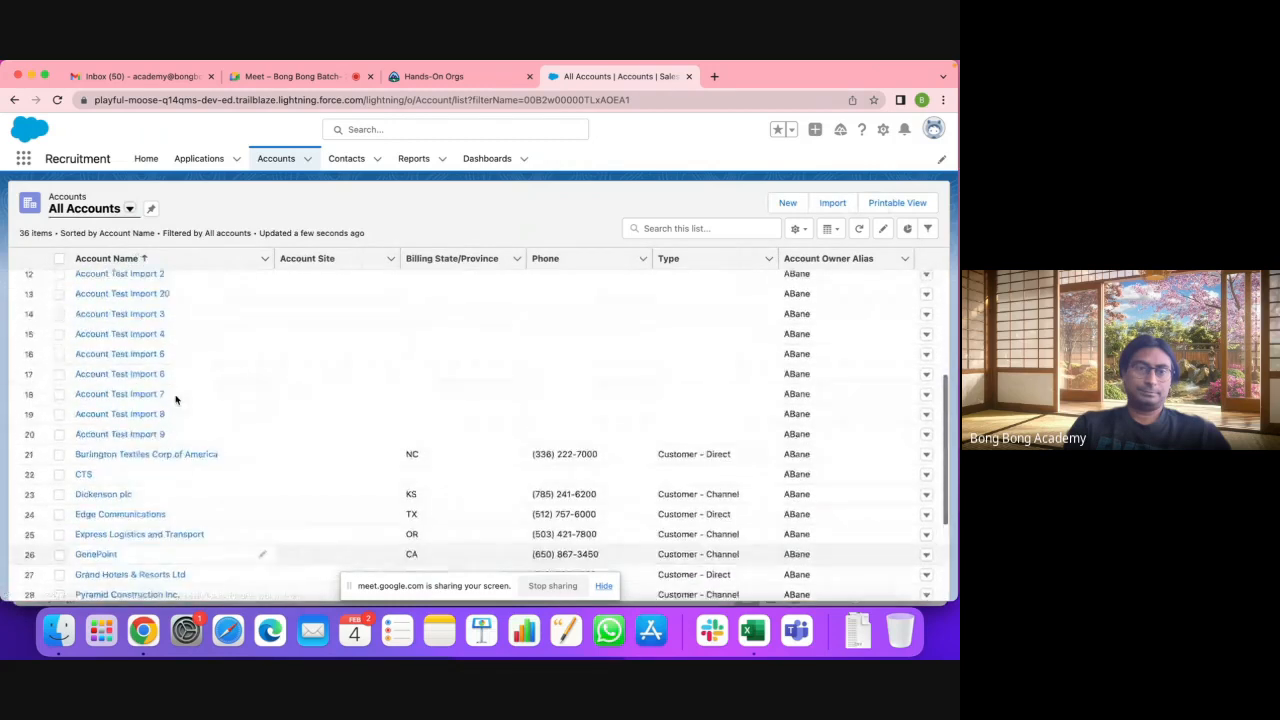
click(790, 203)
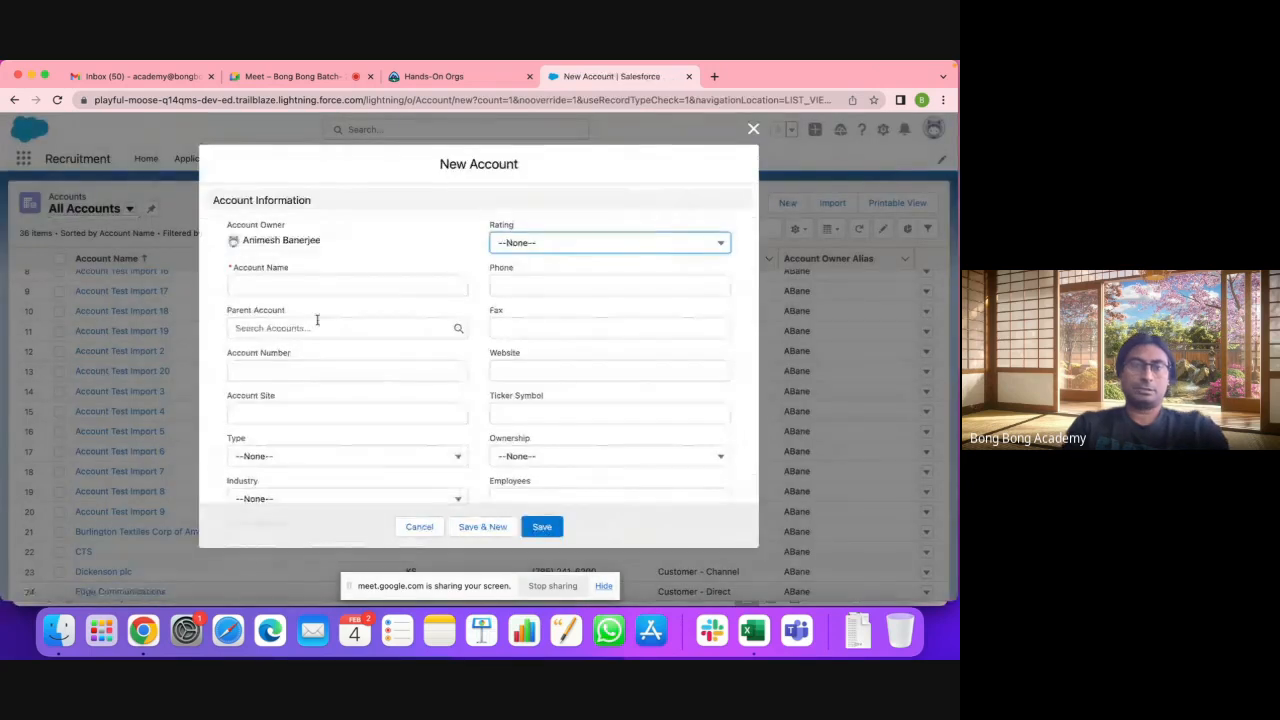
Step: Save account 'Account Test Import 20' and confirm it in All Accounts, now 37 items
click(272, 286)
text(Acco)
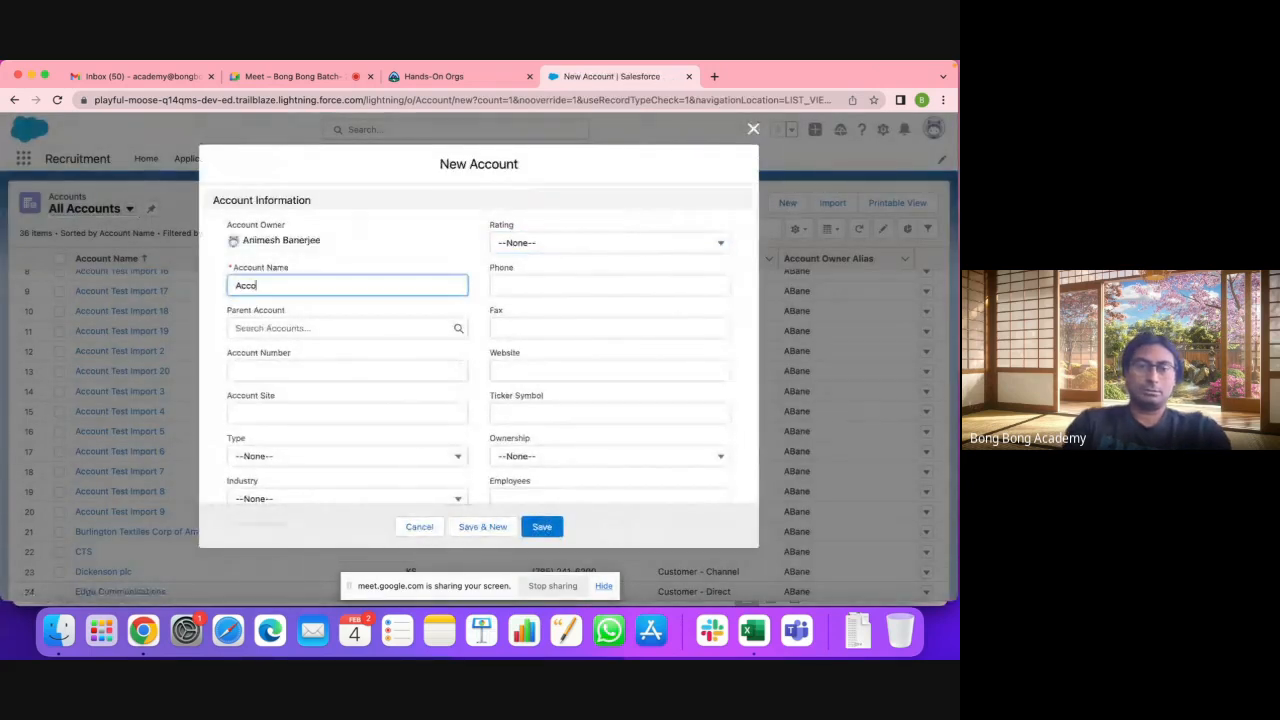
text(unt Test Import)
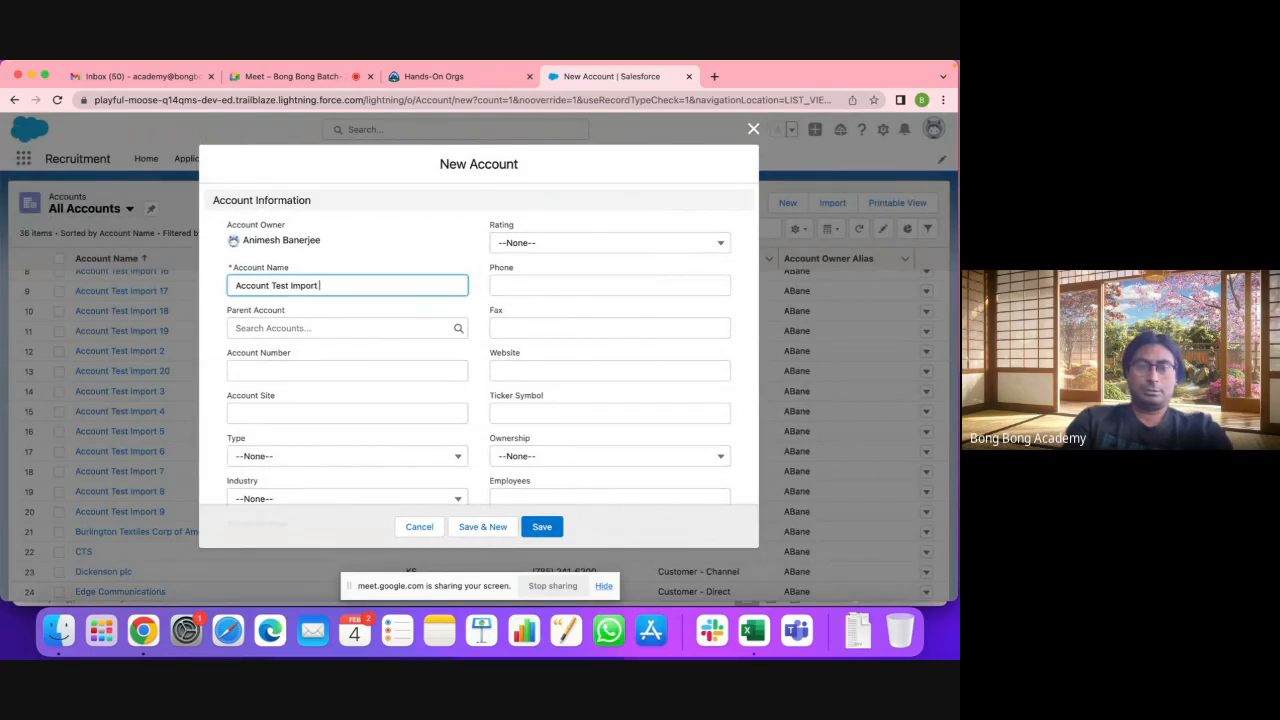
text( 20)
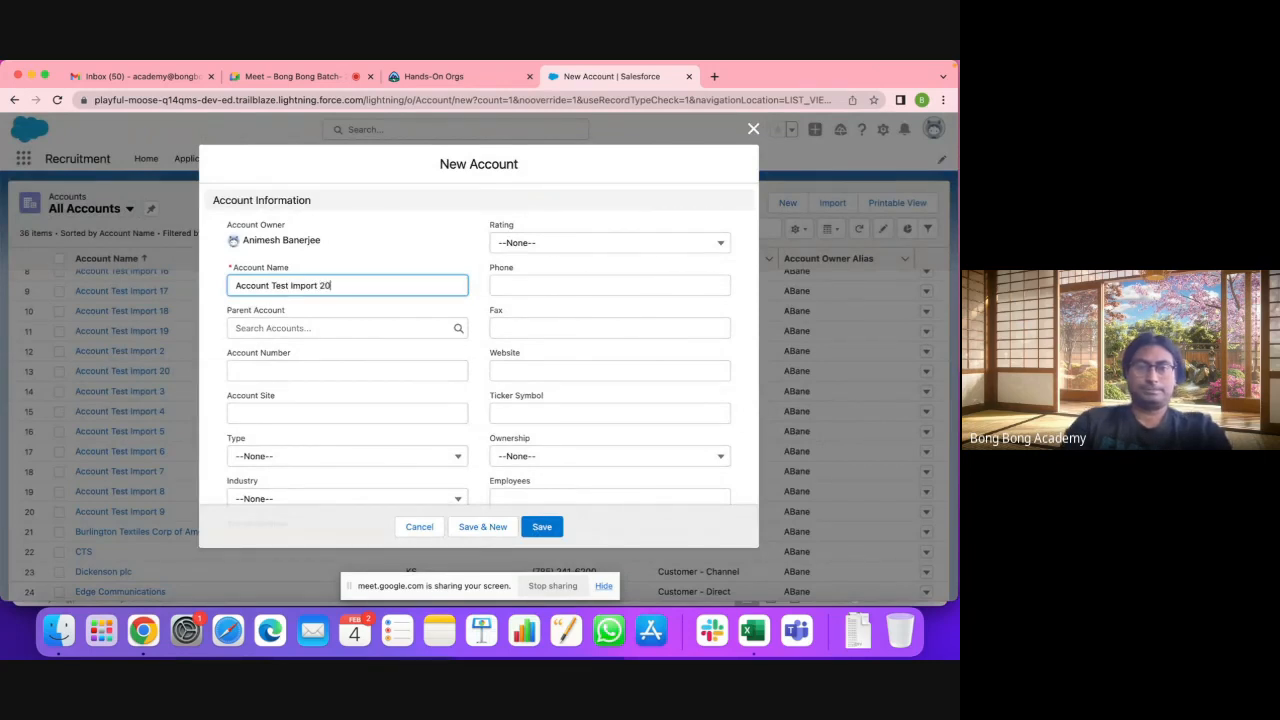
click(541, 527)
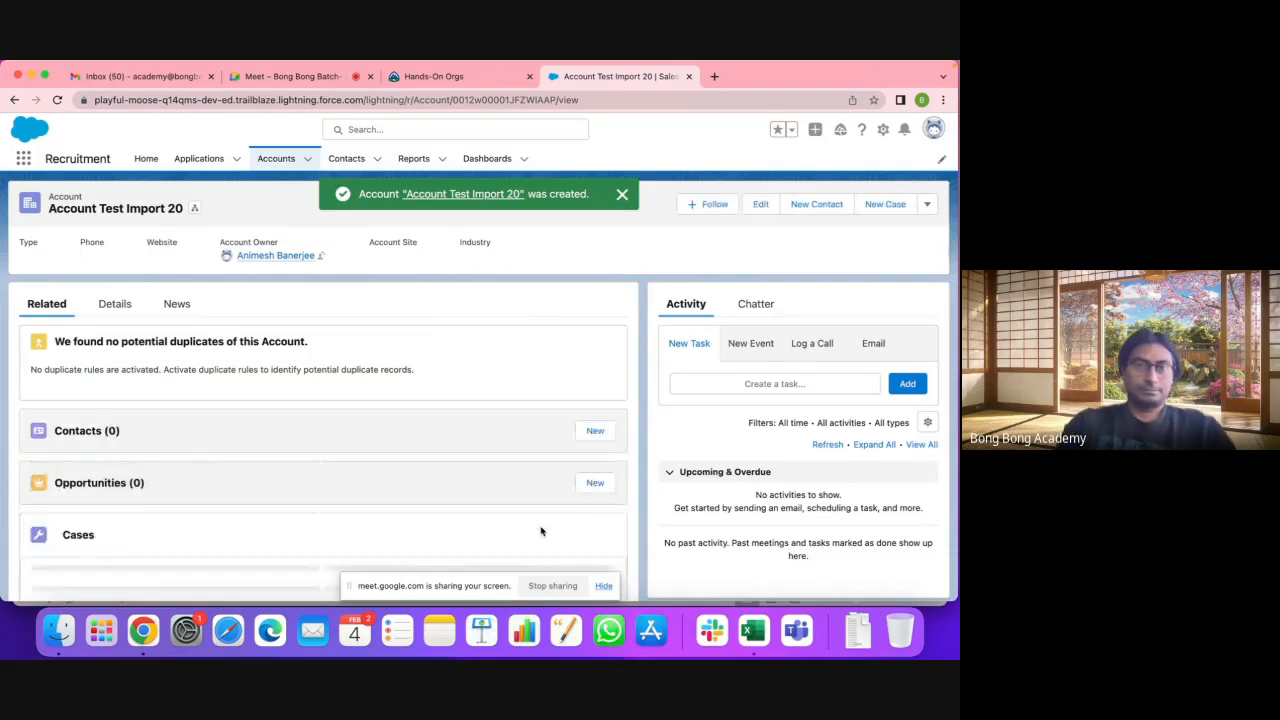
click(276, 159)
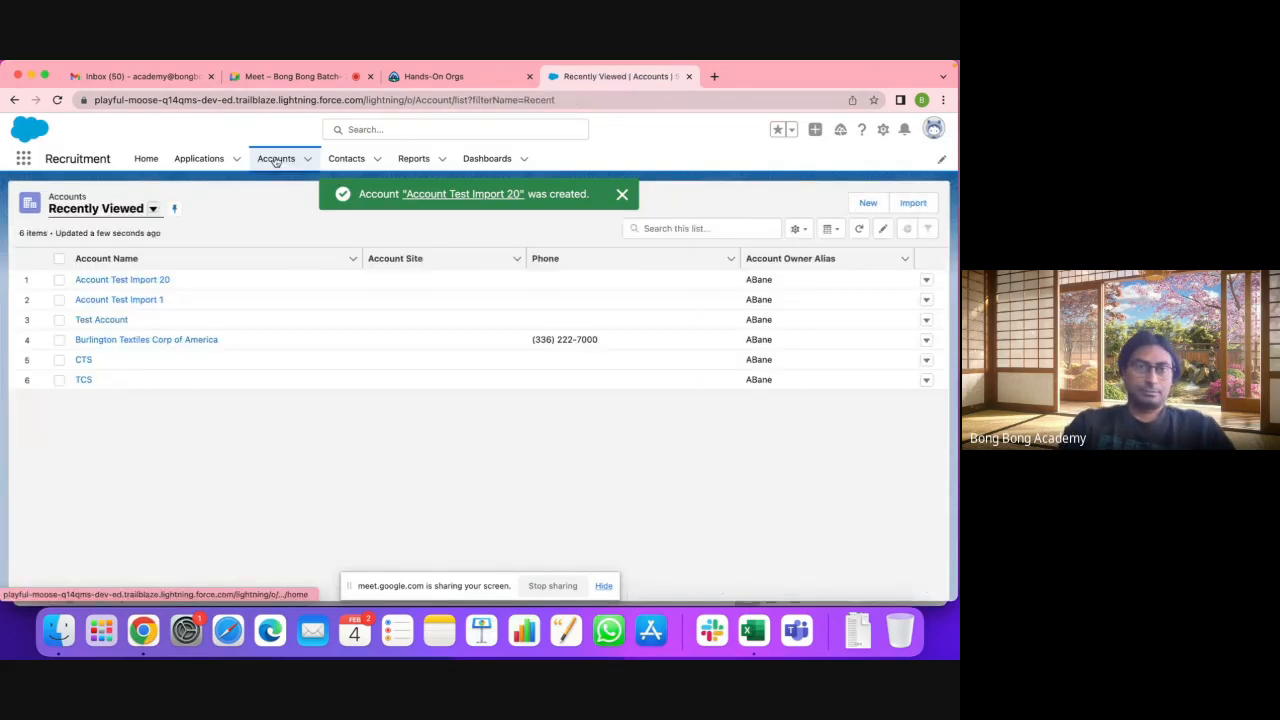
click(167, 209)
click(124, 256)
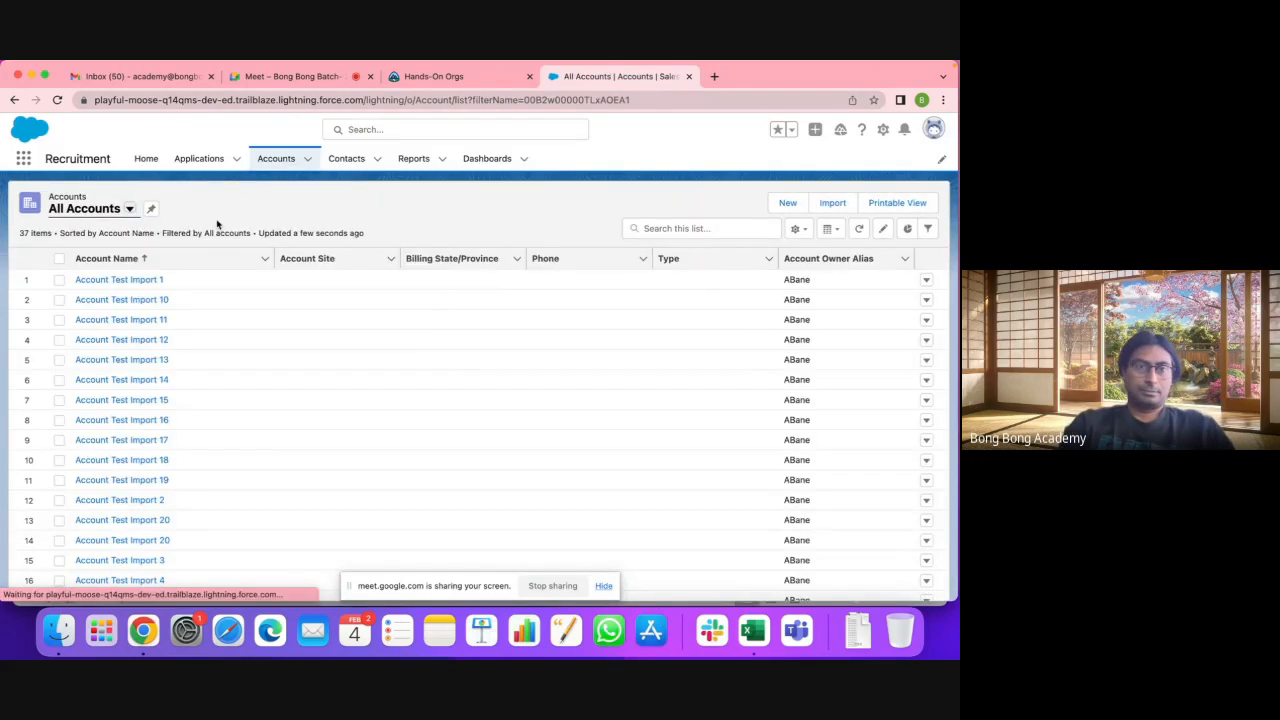
scroll(137, 449, down, 3)
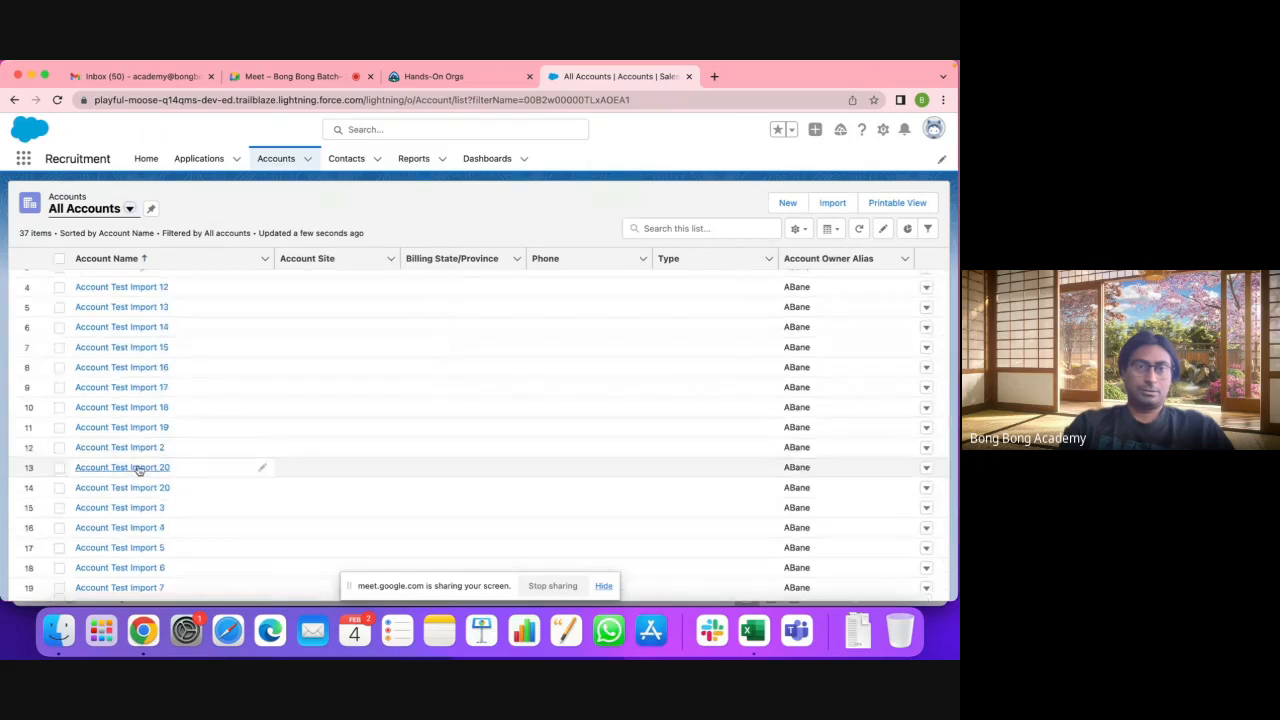
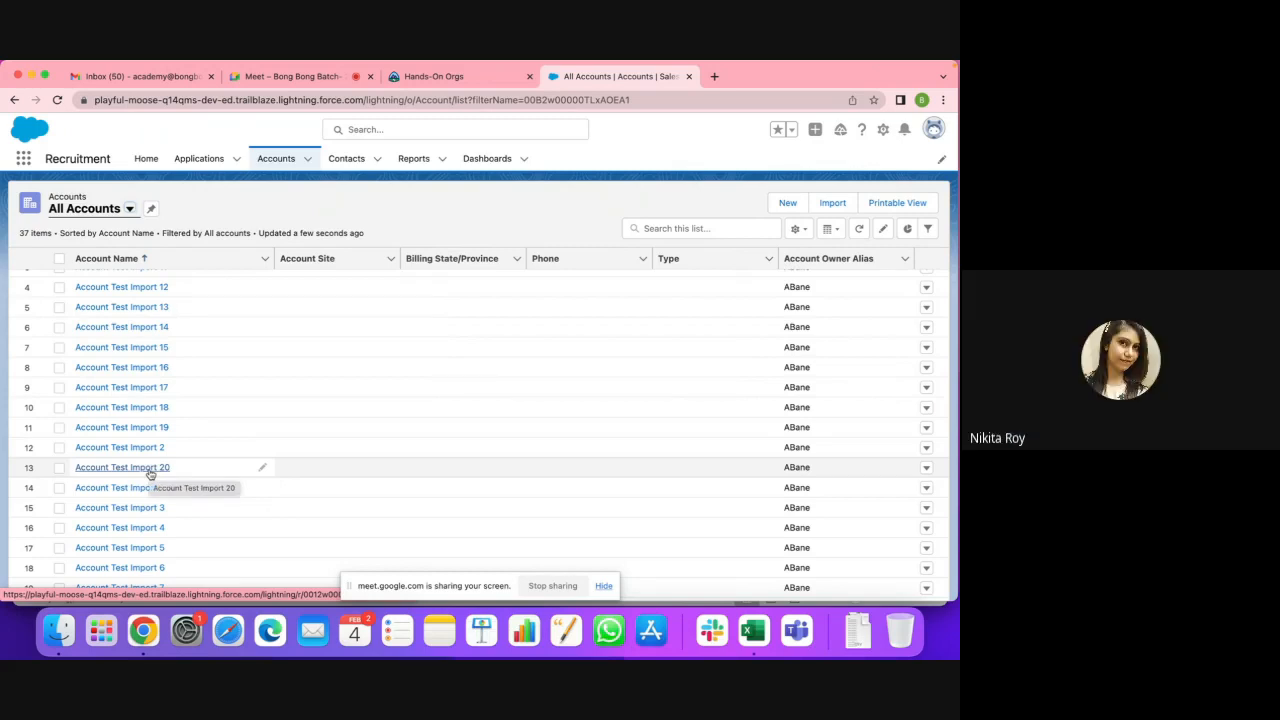
Step: Open both Account Test Import 20 records in their own browser tabs
right_click(150, 472)
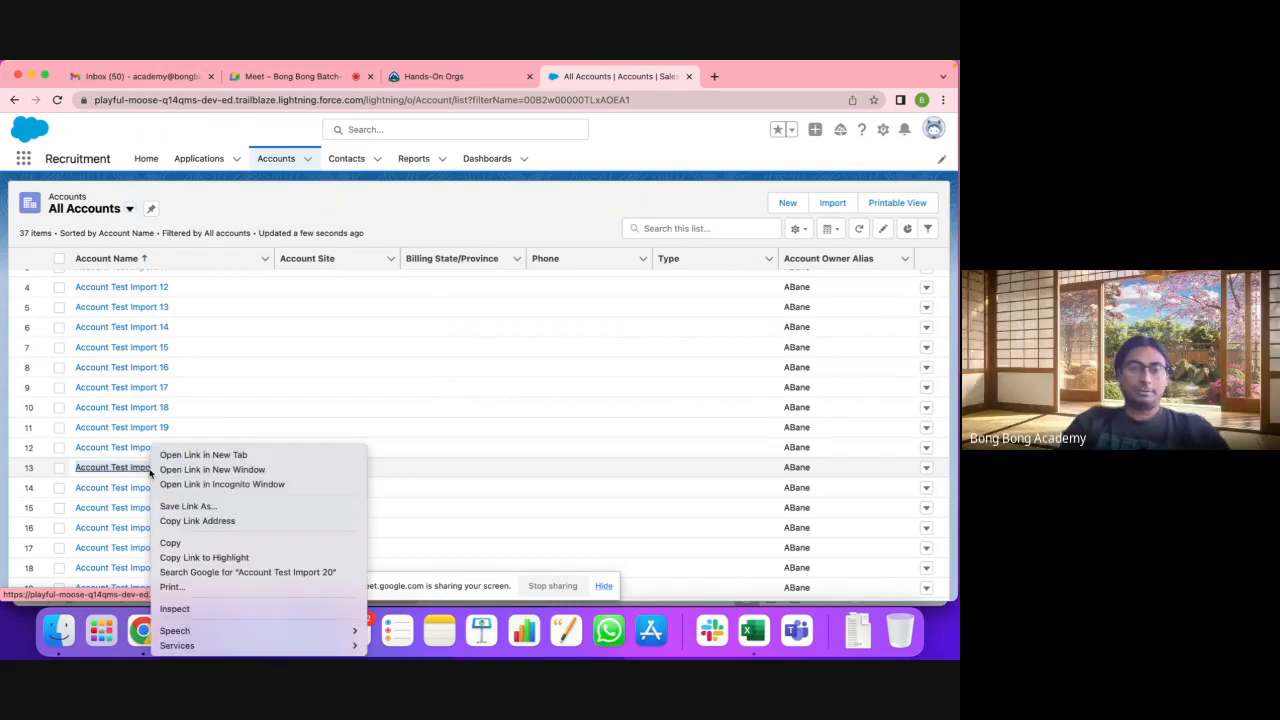
click(205, 454)
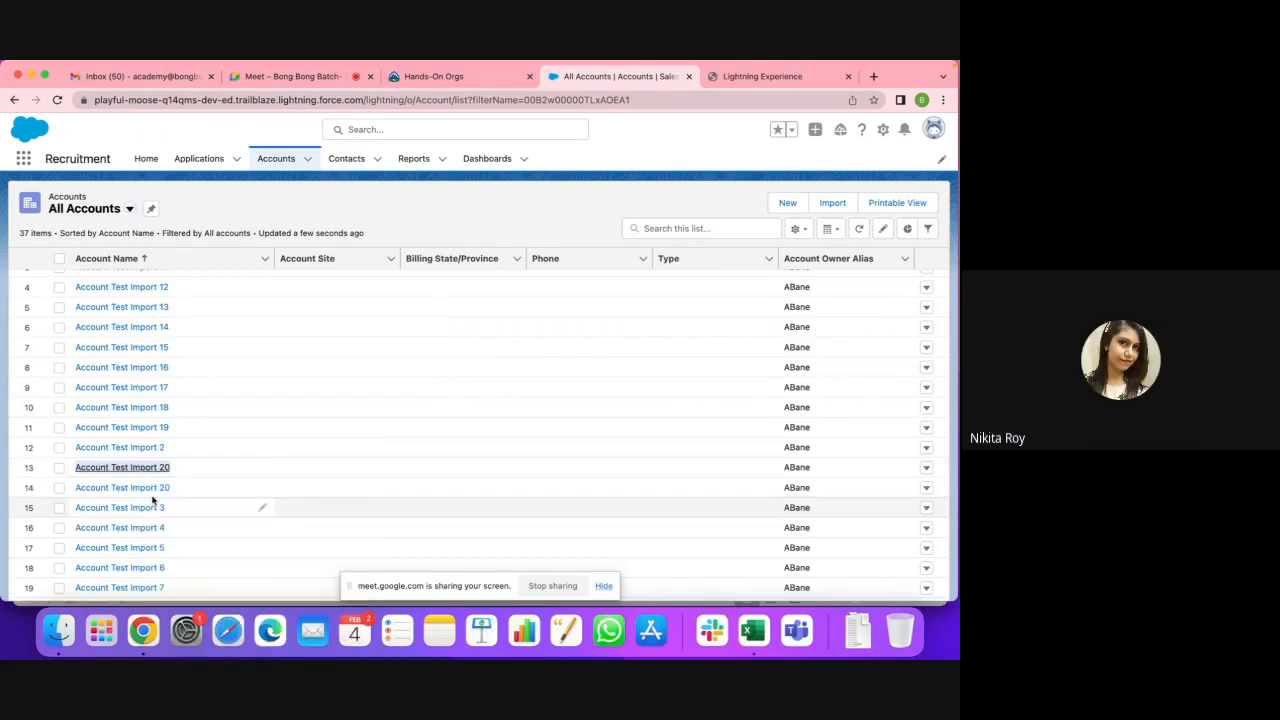
right_click(152, 490)
click(200, 452)
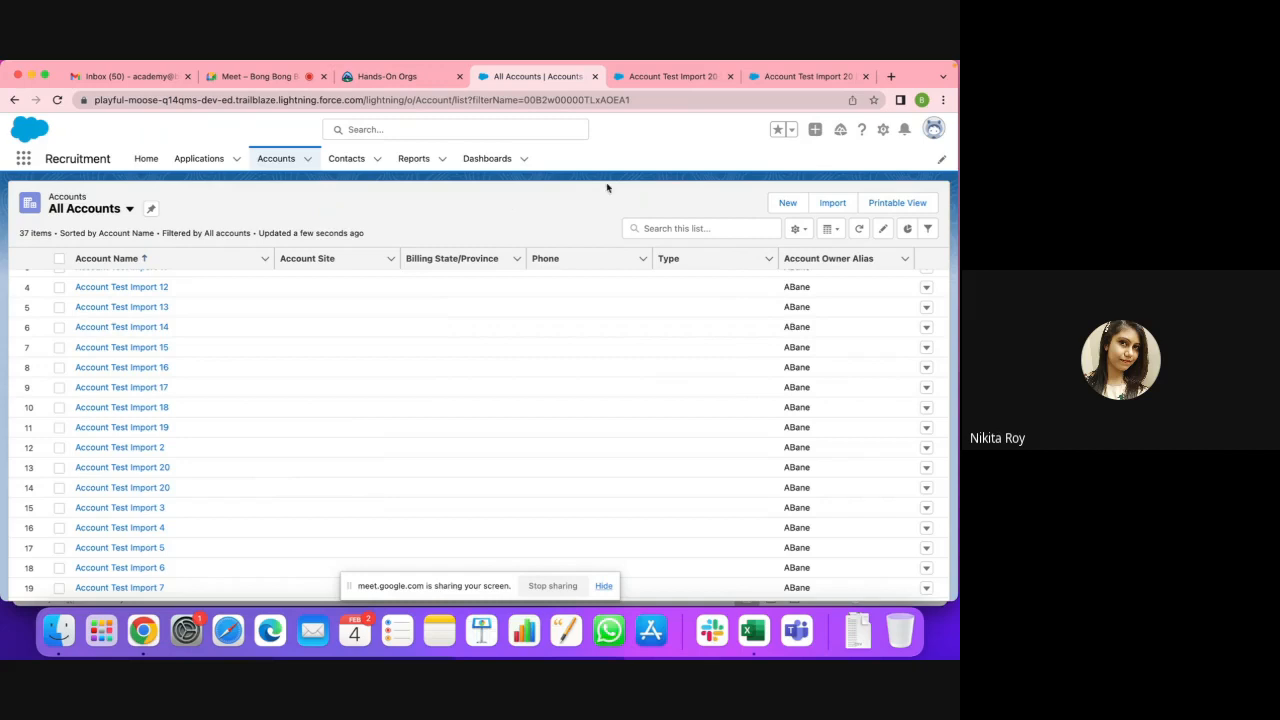
Step: Pick out each duplicate record's ID in the address bar to compare them
click(513, 131)
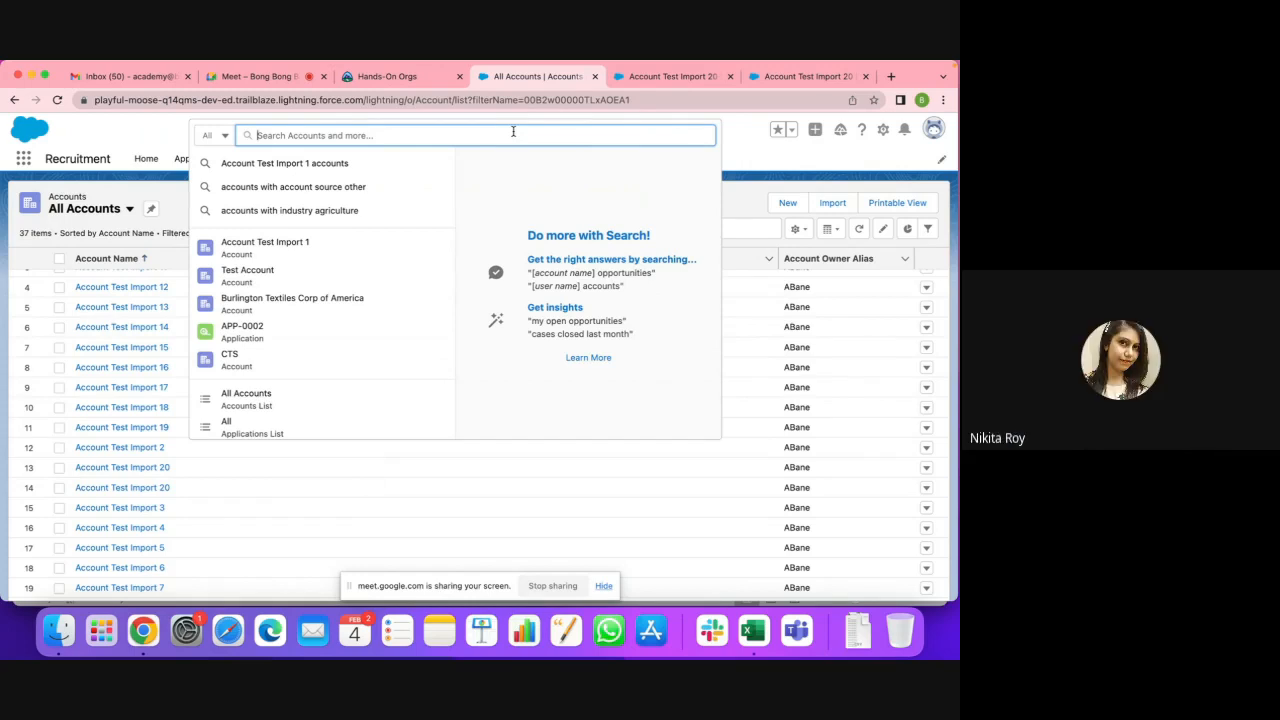
click(664, 97)
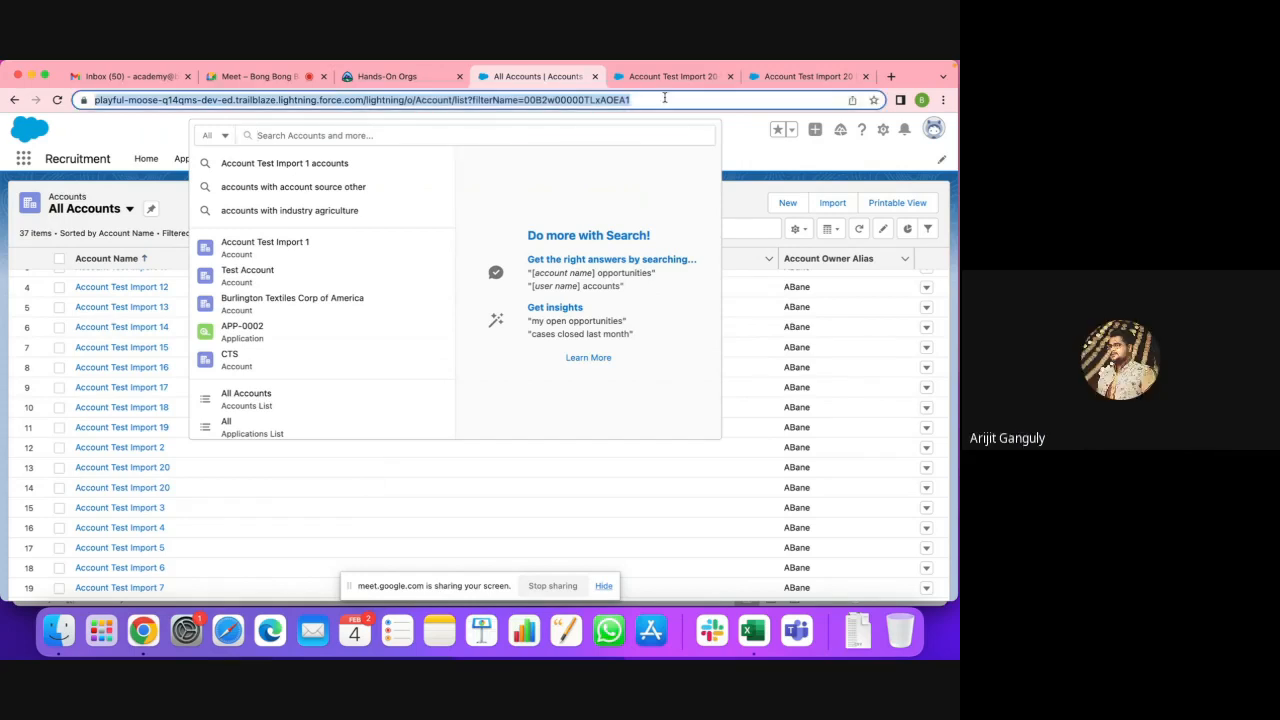
click(660, 78)
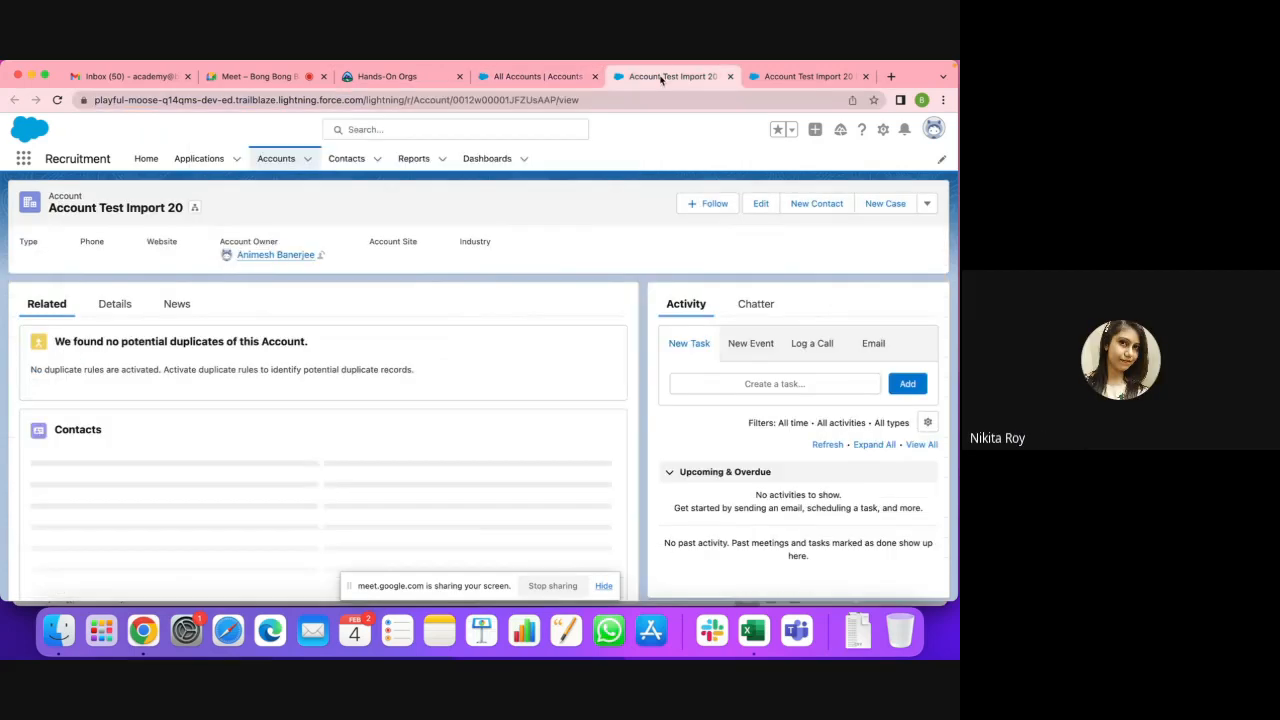
click(514, 101)
double_click(535, 100)
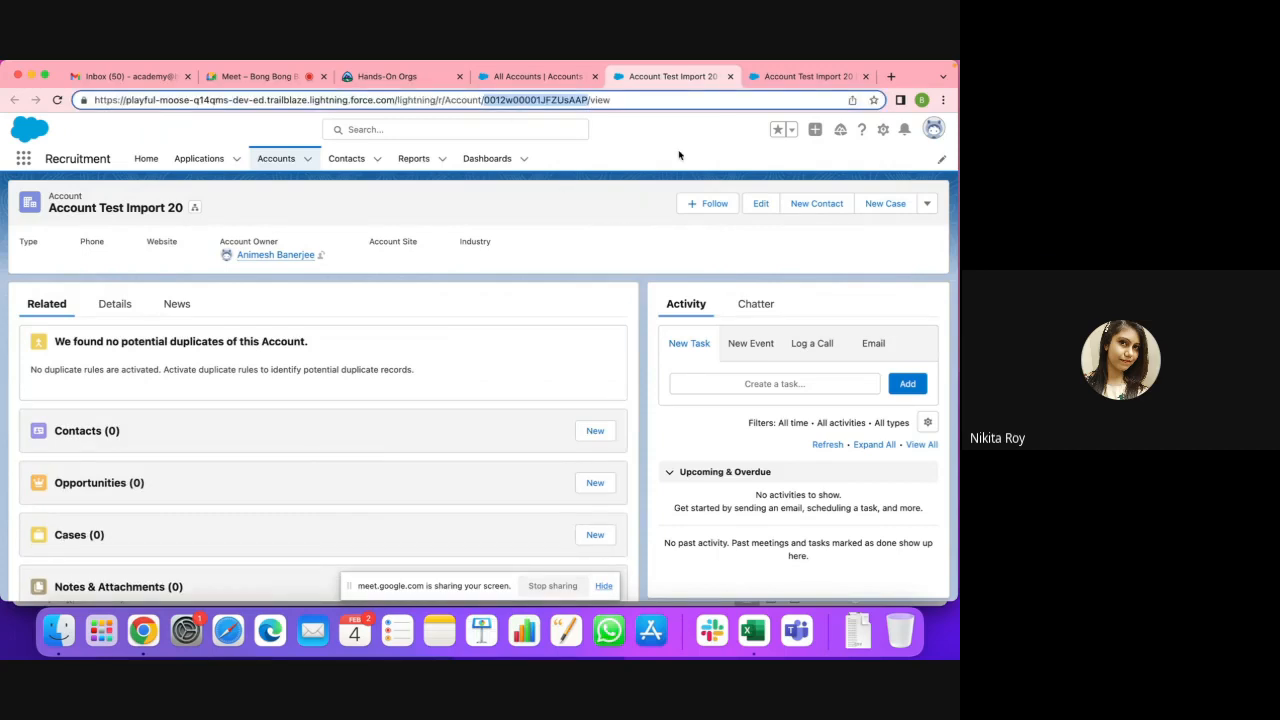
key(ctrl+Tab)
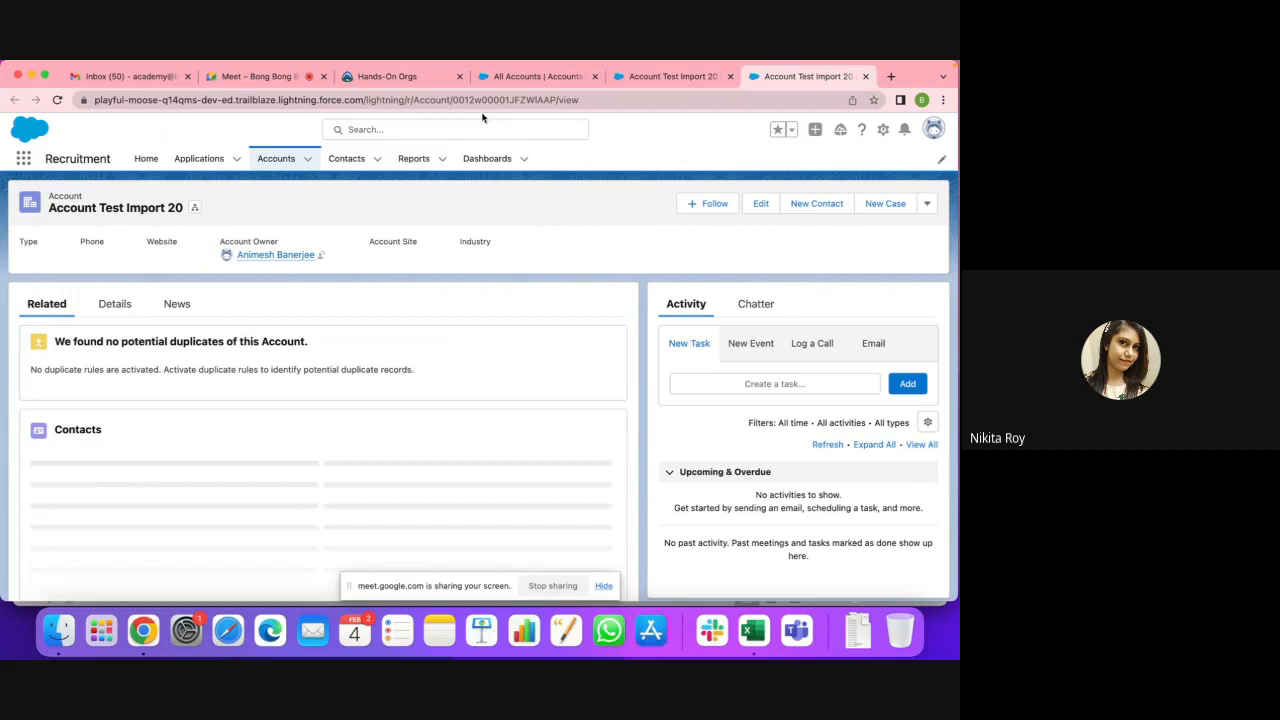
double_click(558, 100)
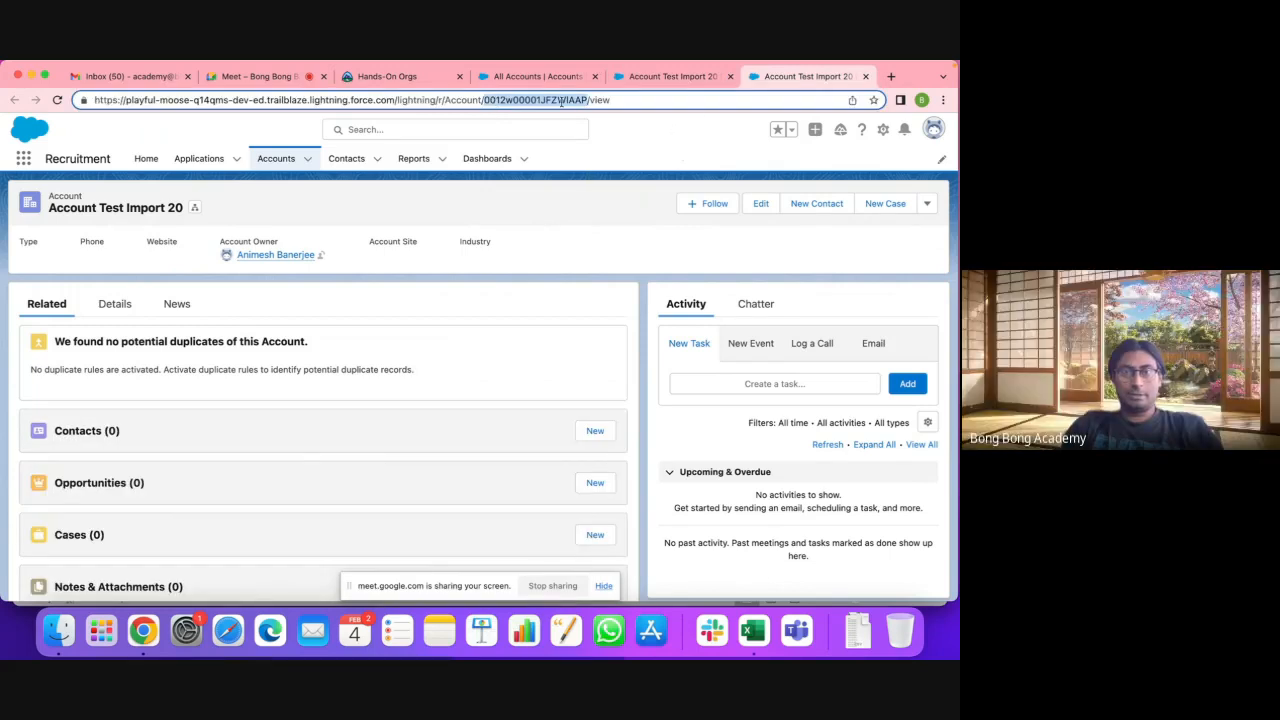
key(ctrl+shift+Tab)
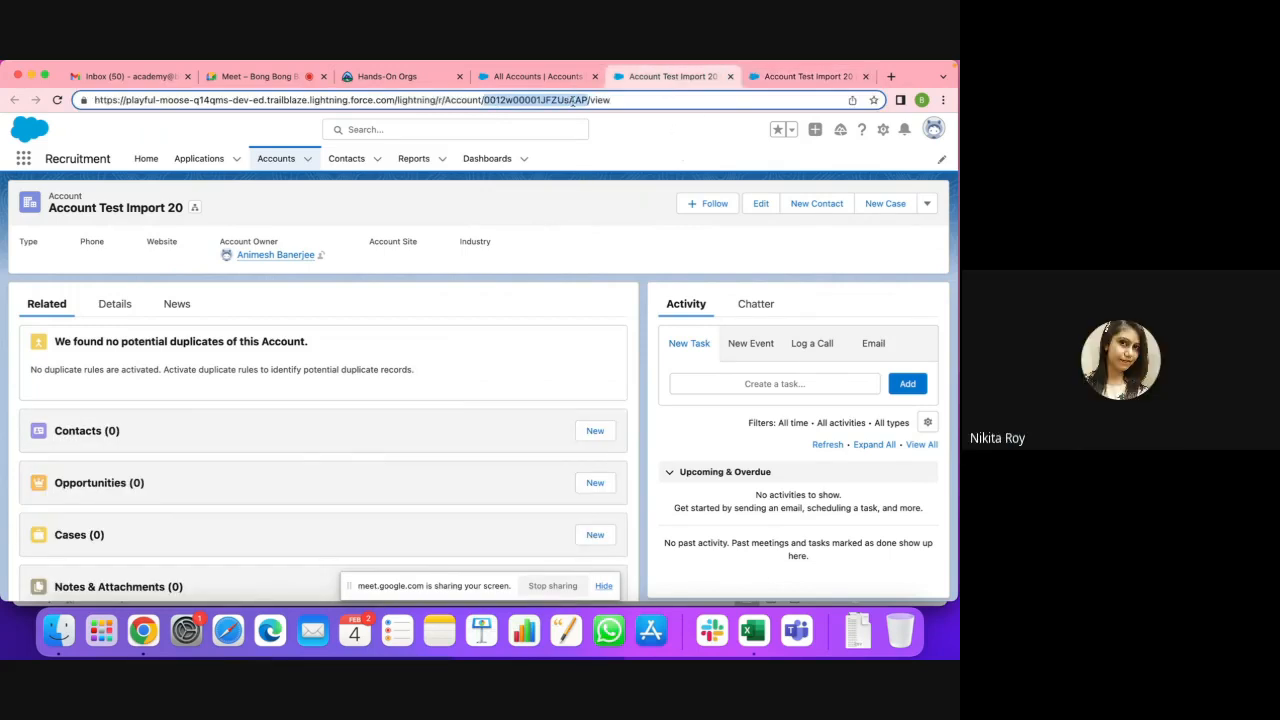
key(ctrl+Tab)
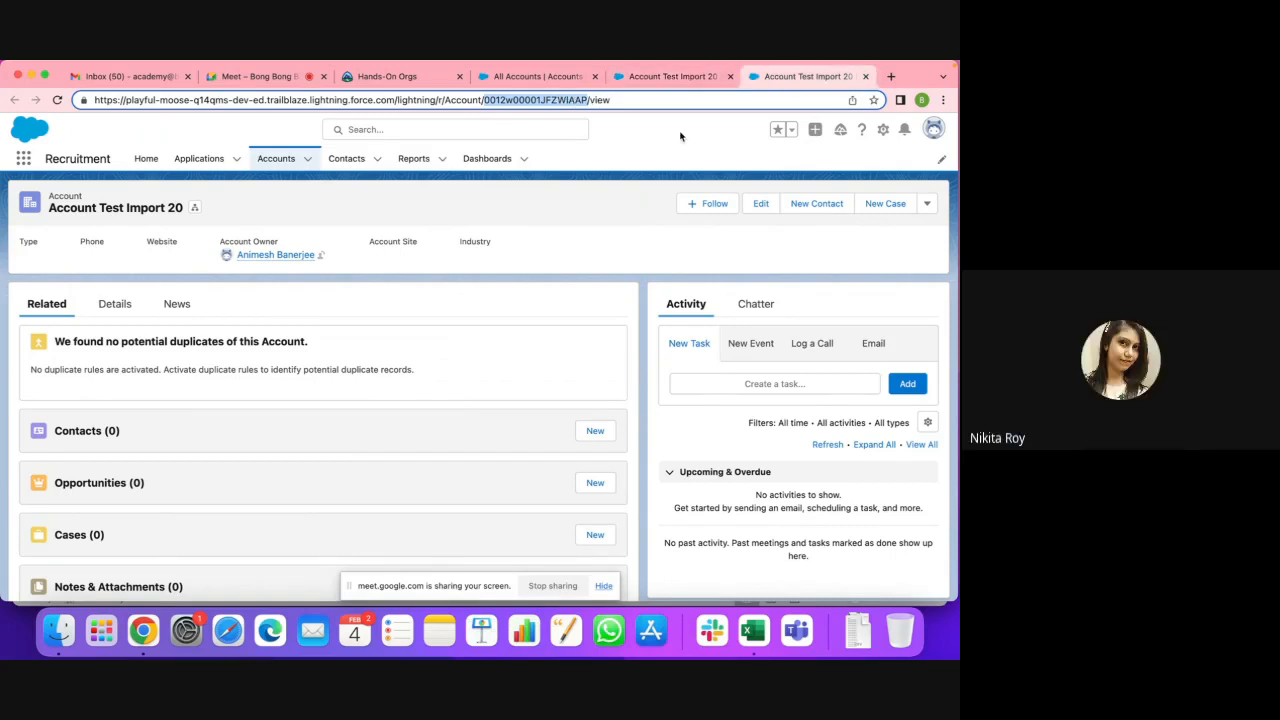
Step: Flip between duplicates JFZUsAAP and JFZWIAAP, then open a blank new tab
click(708, 77)
click(771, 77)
click(709, 77)
click(803, 79)
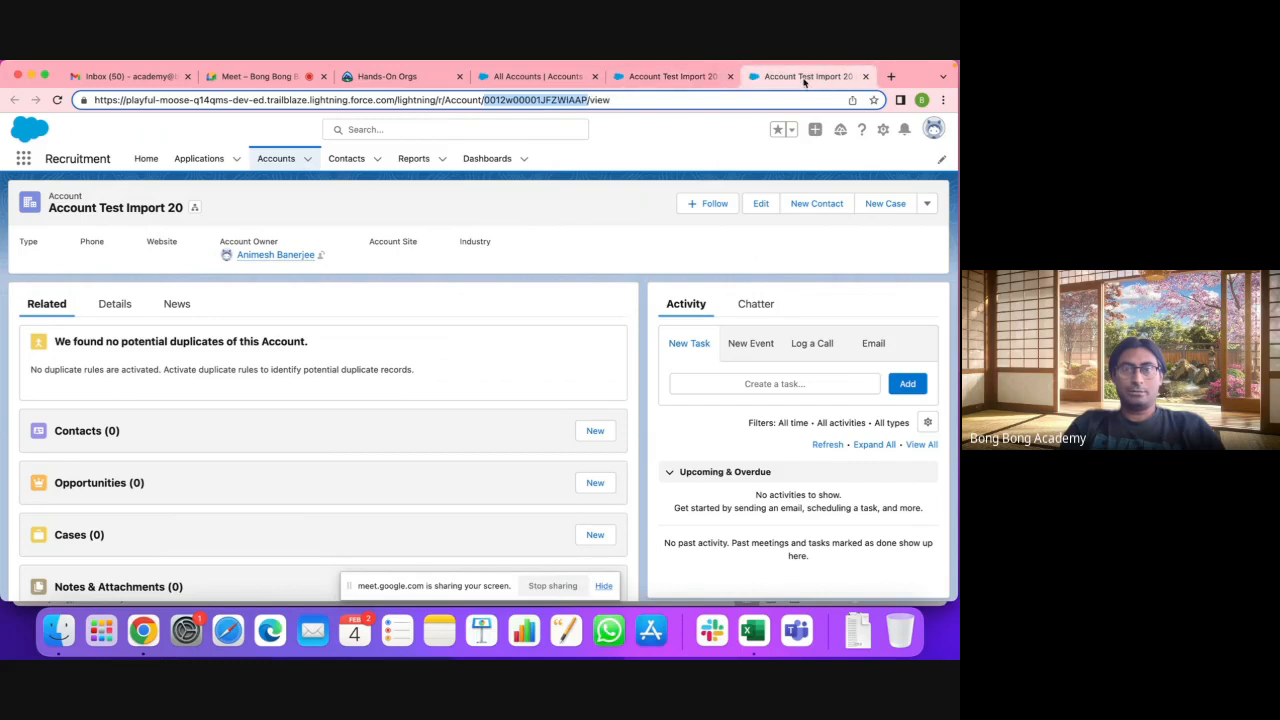
click(700, 78)
click(790, 78)
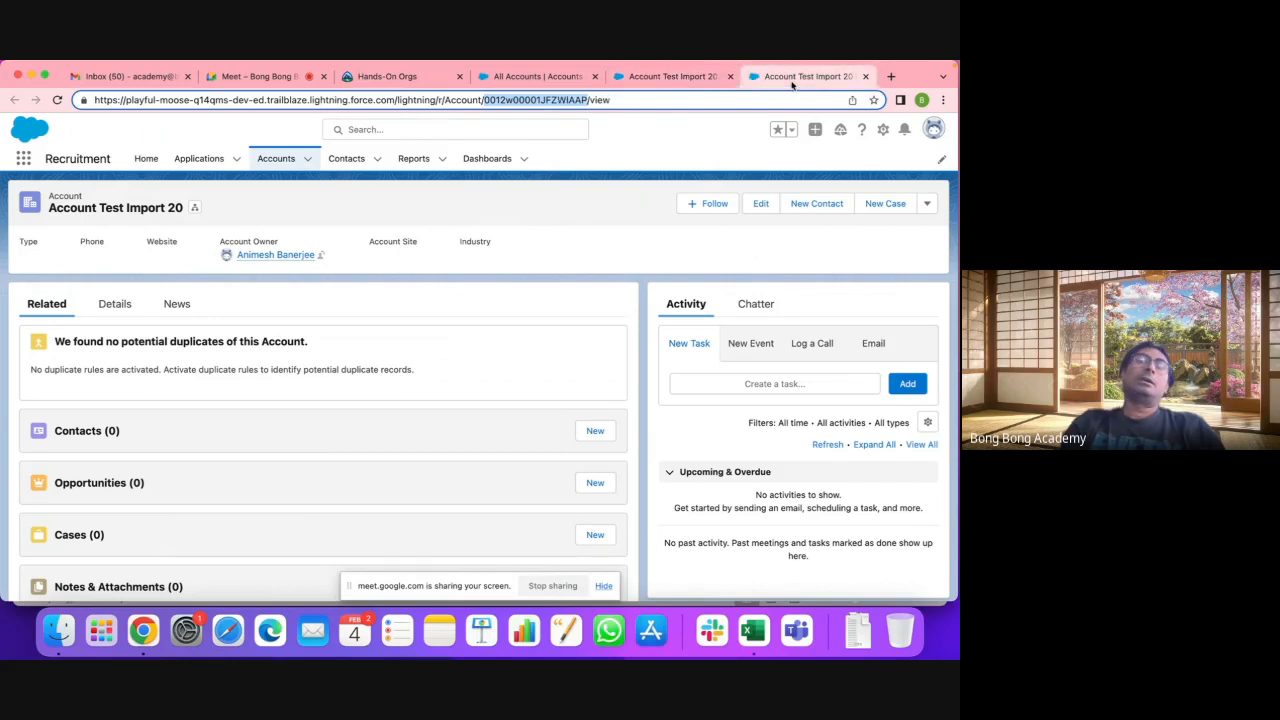
click(684, 84)
click(766, 80)
click(688, 80)
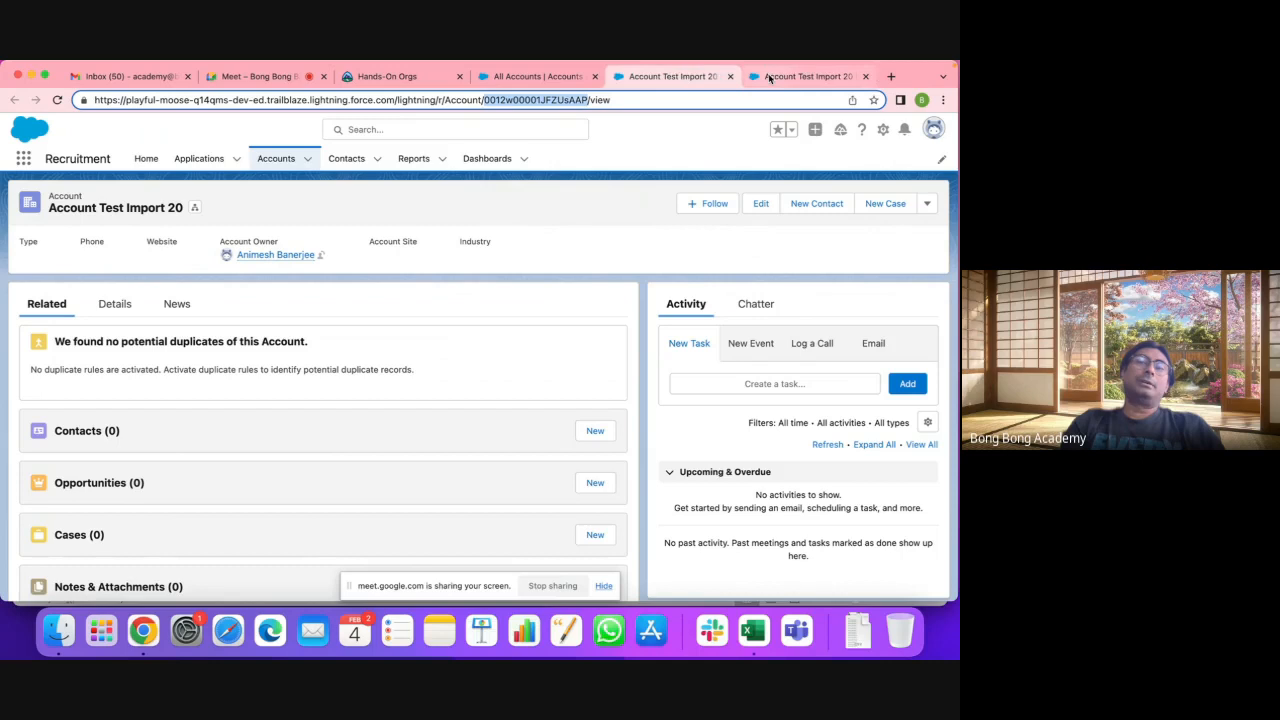
click(769, 78)
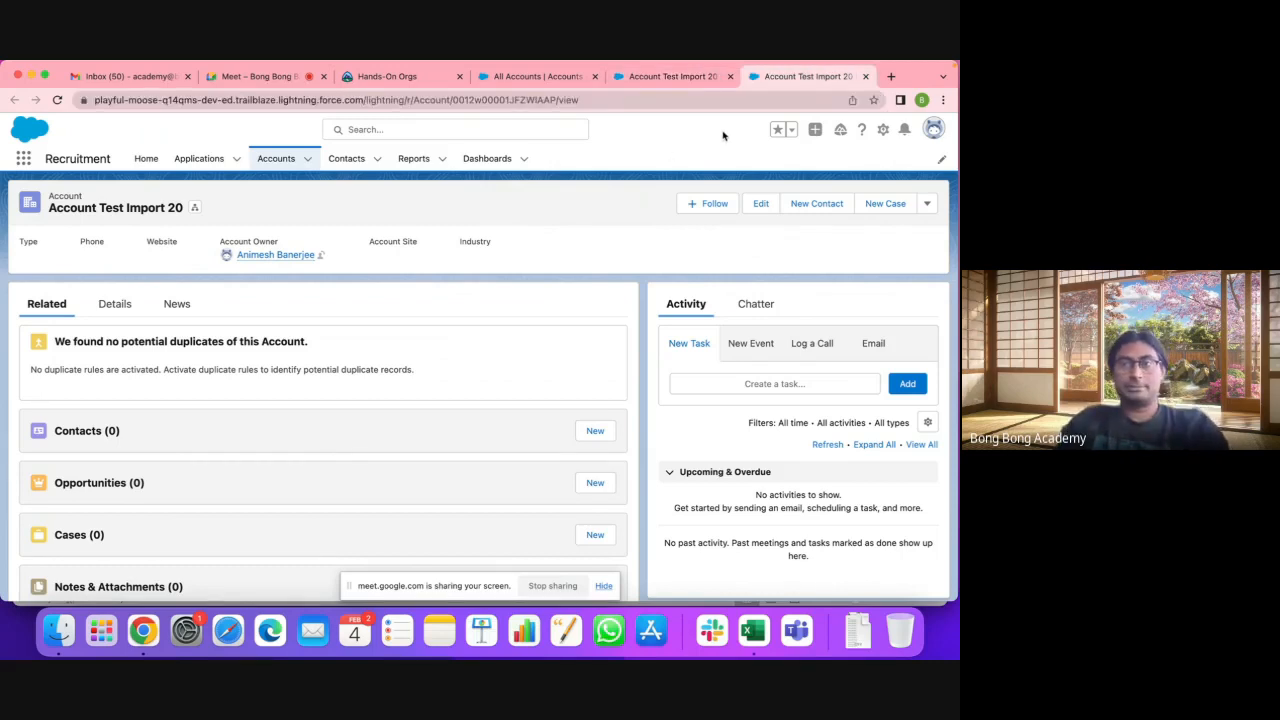
click(890, 77)
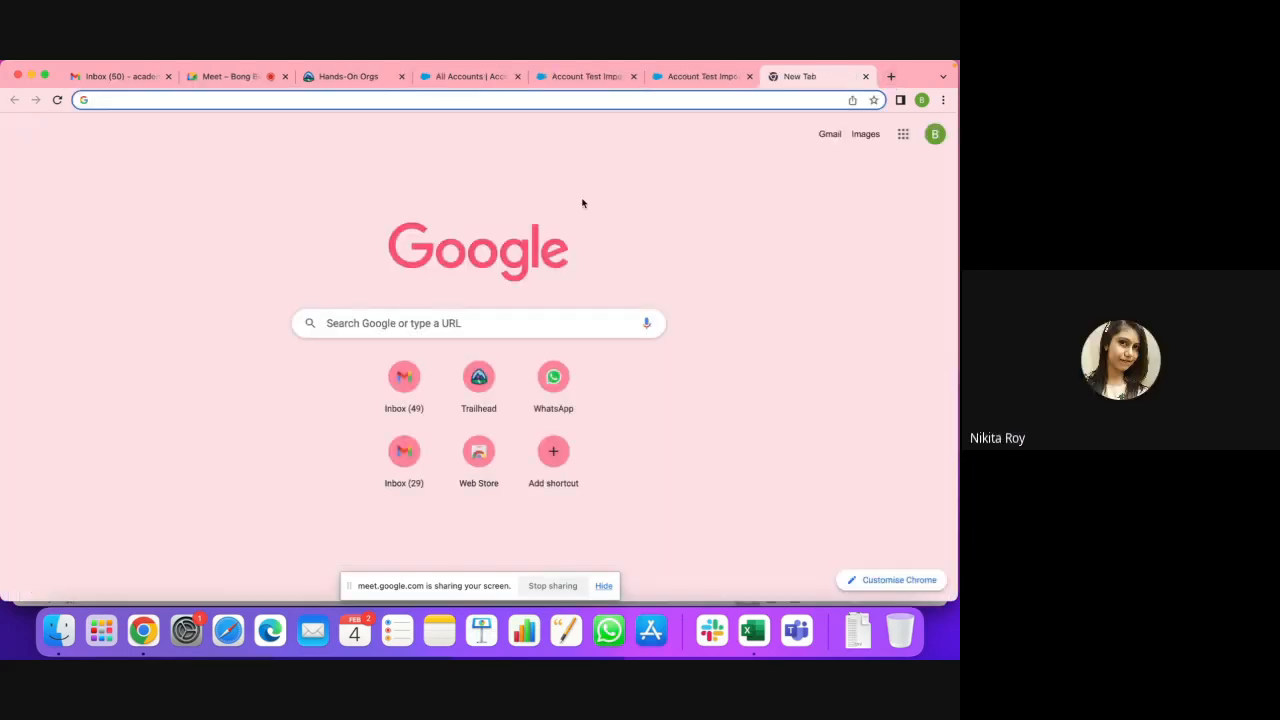
Step: Load workbench.developerforce.com, accept the terms, and log in with Salesforce
text(wor)
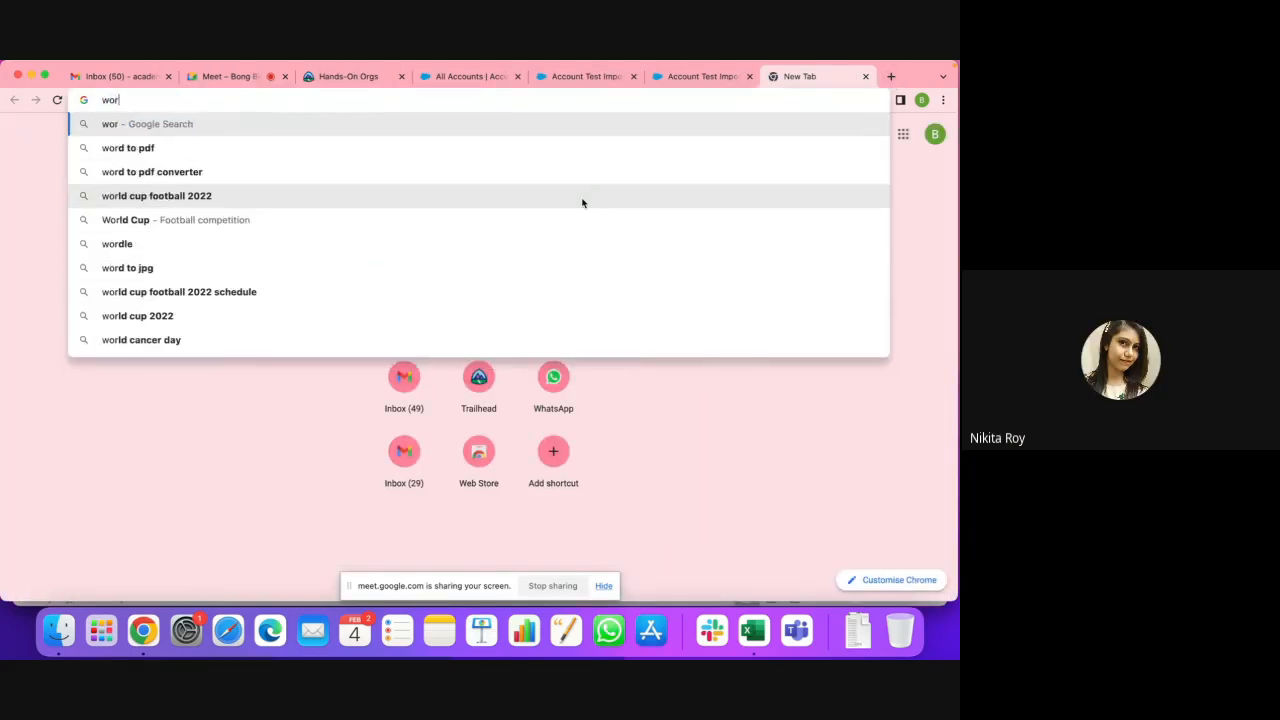
text(kbench)
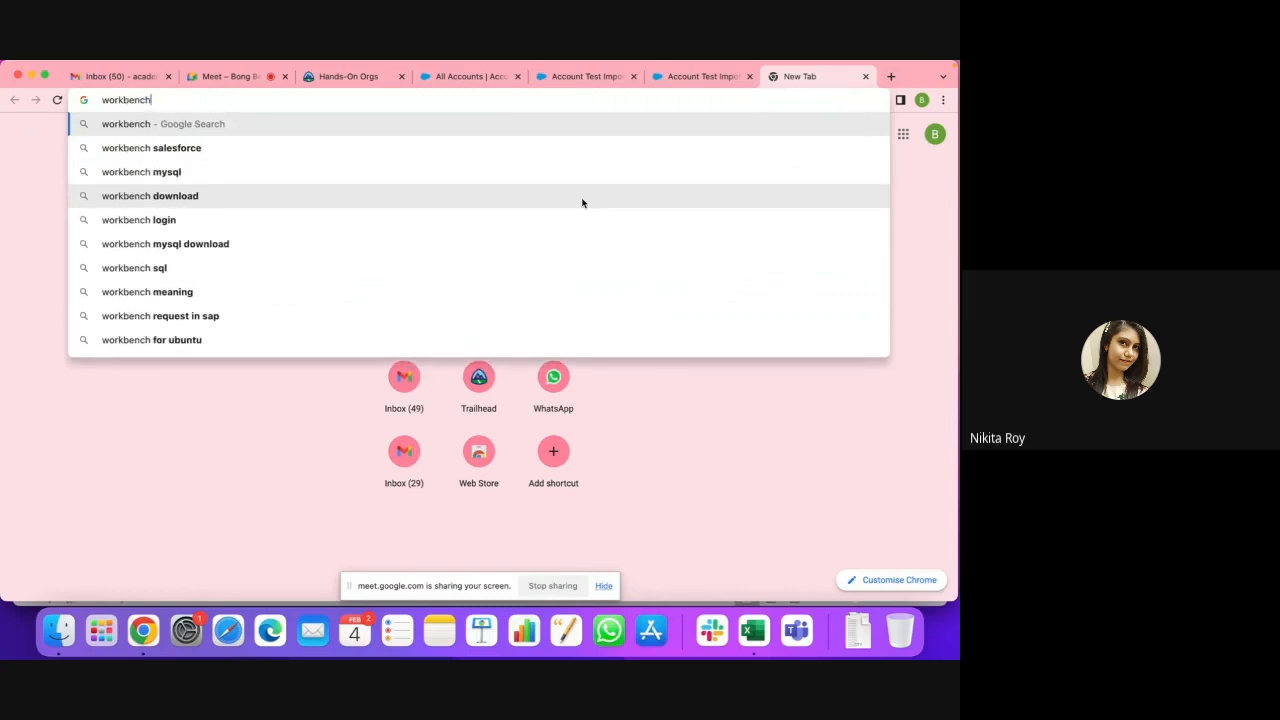
text(.develope)
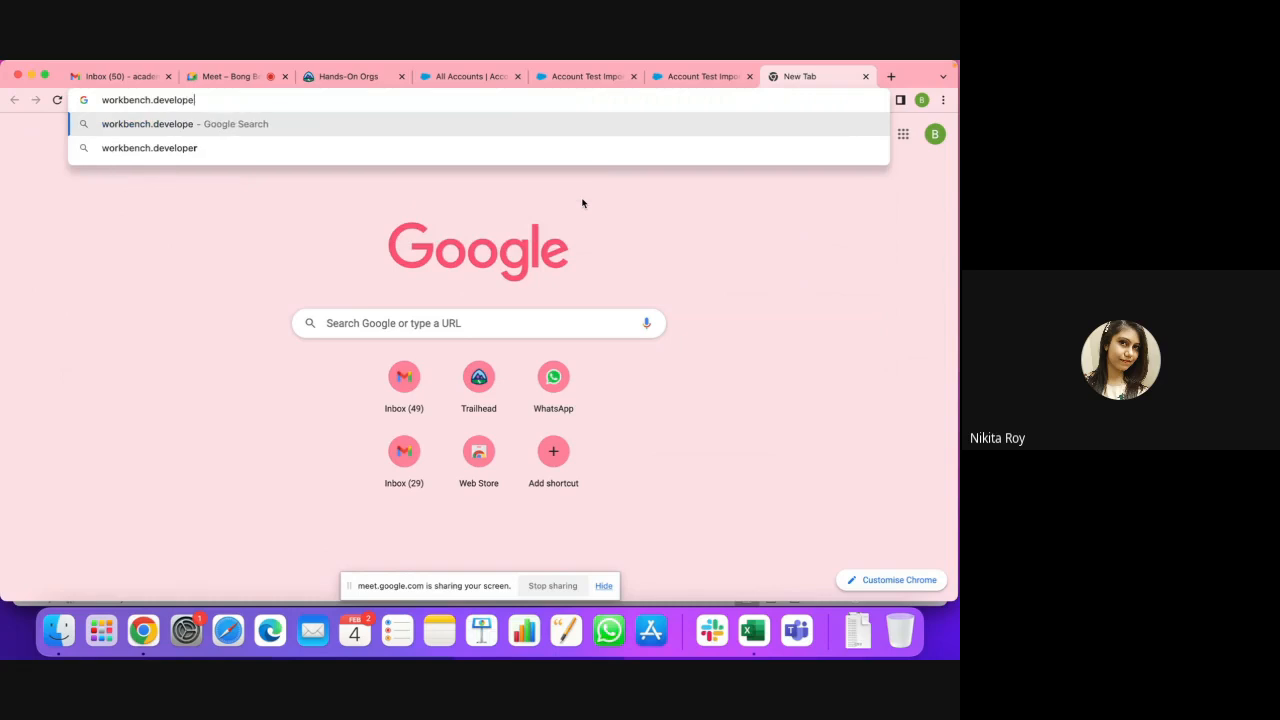
text(rforce.co)
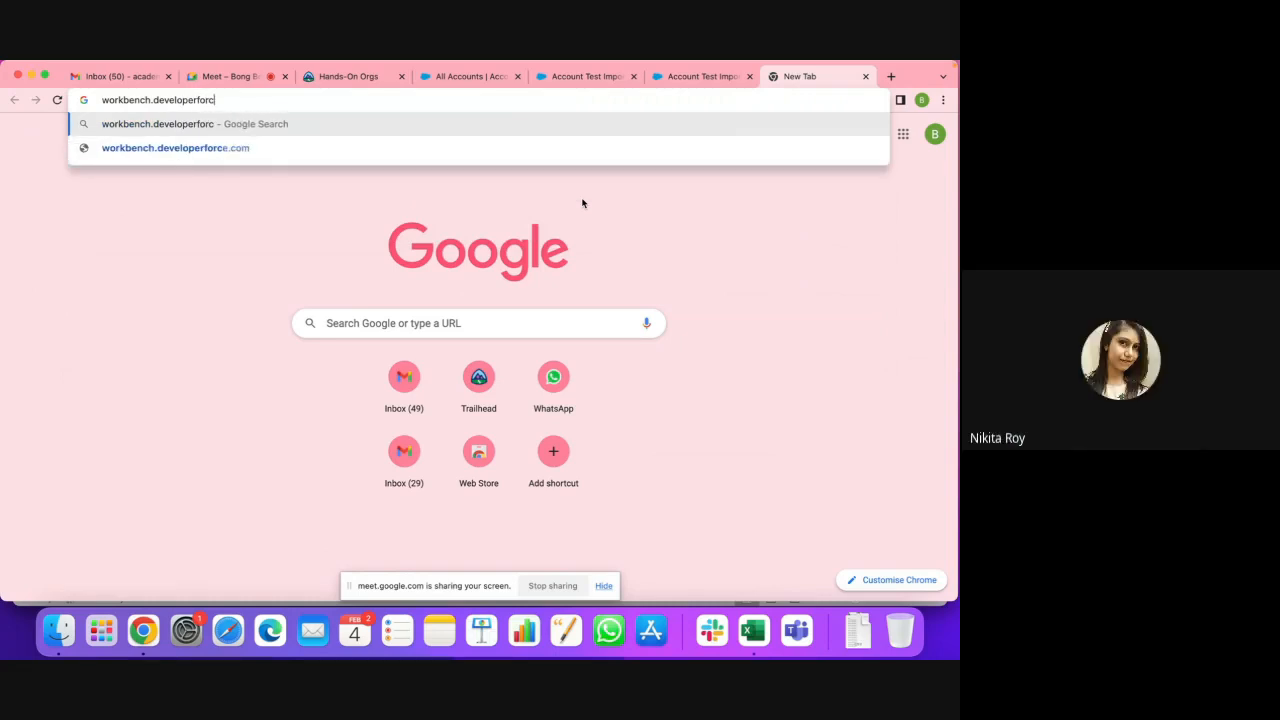
text(m)
key(Return)
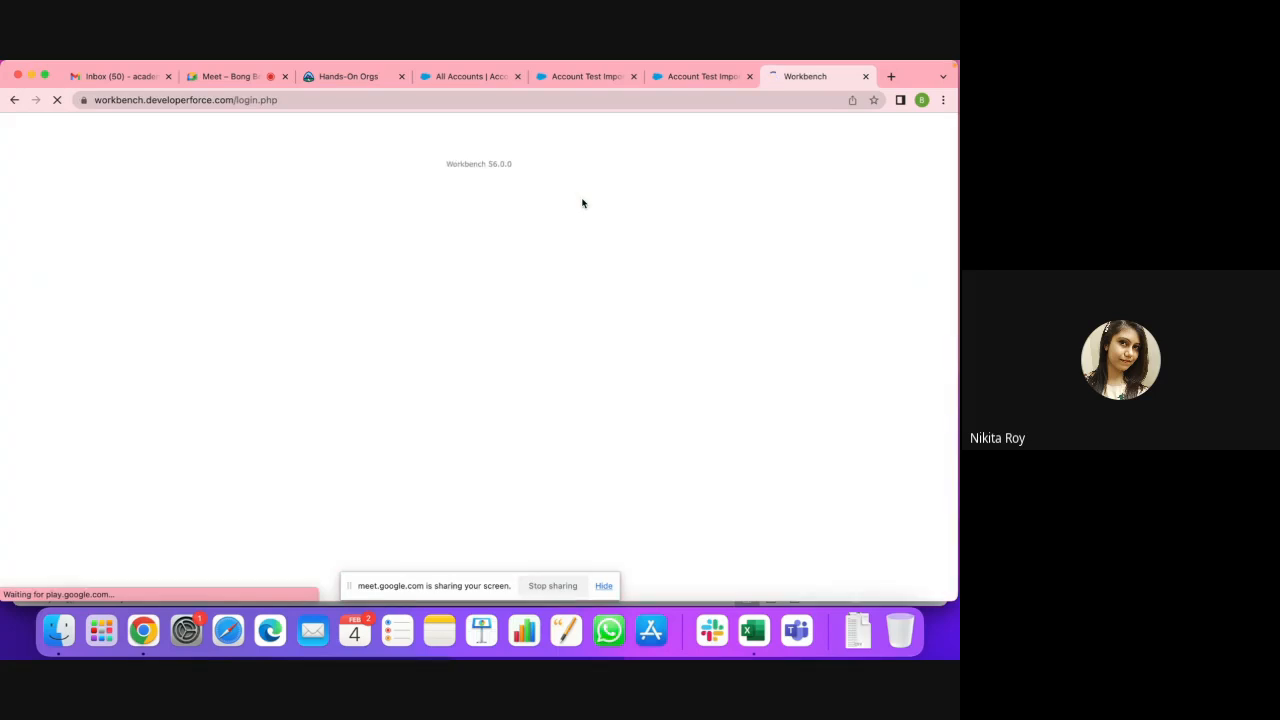
click(299, 199)
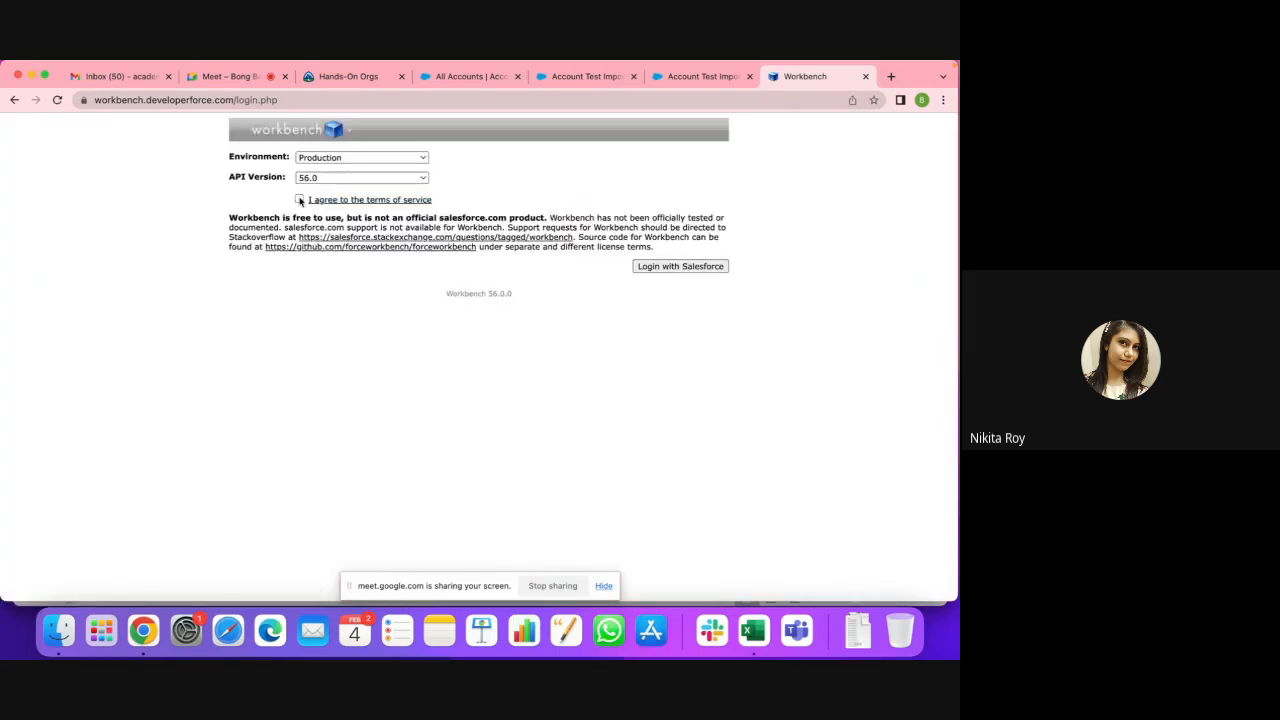
click(678, 266)
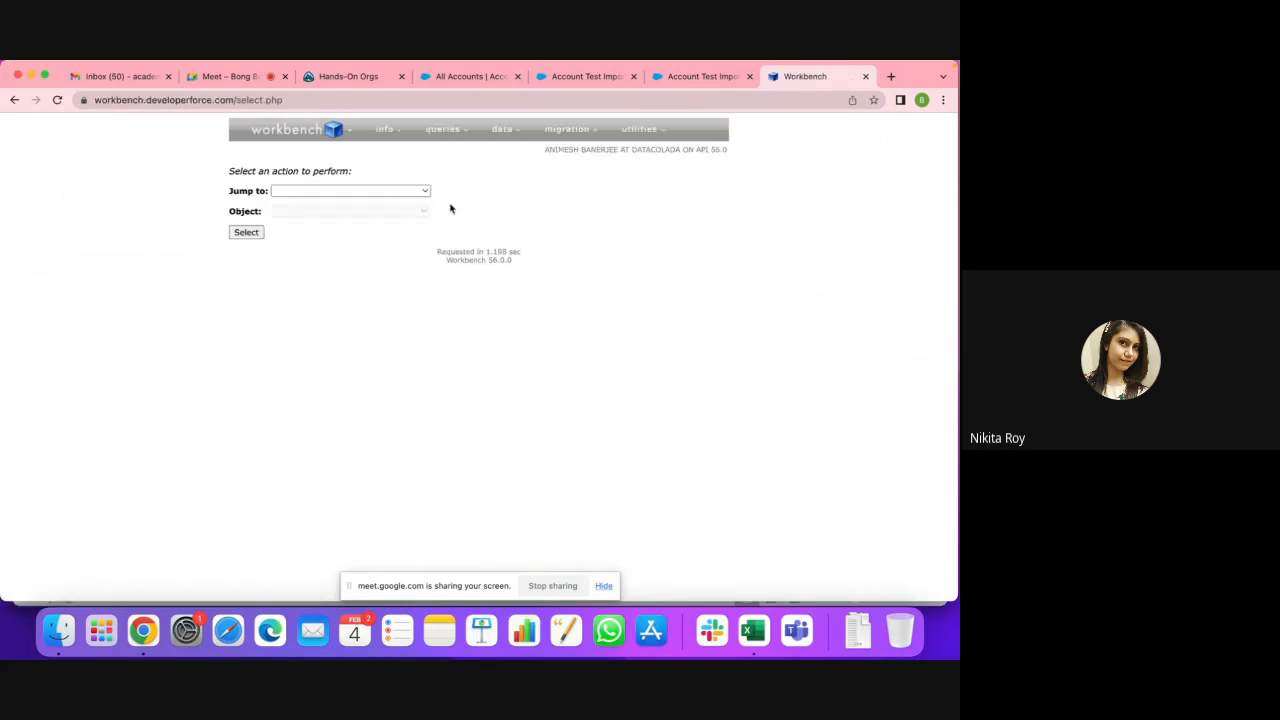
Step: Choose SOQL Query as the action and Account as the object
click(426, 191)
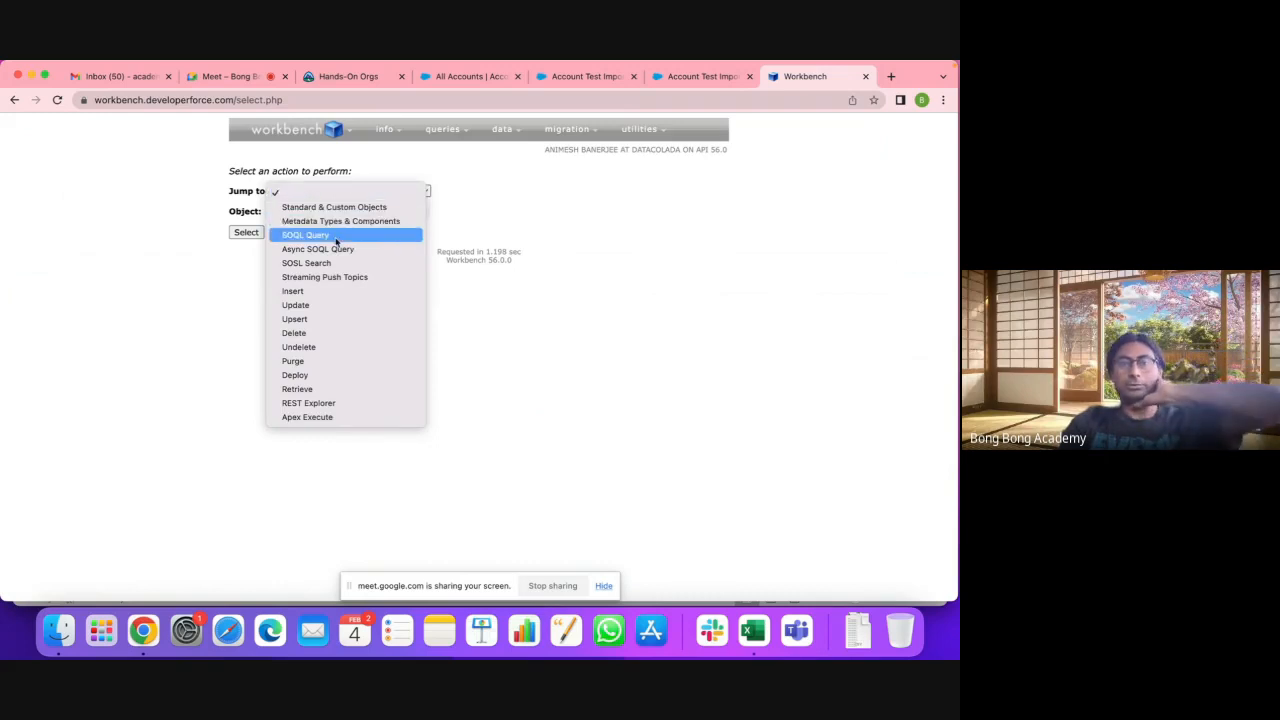
click(336, 236)
click(324, 212)
click(326, 64)
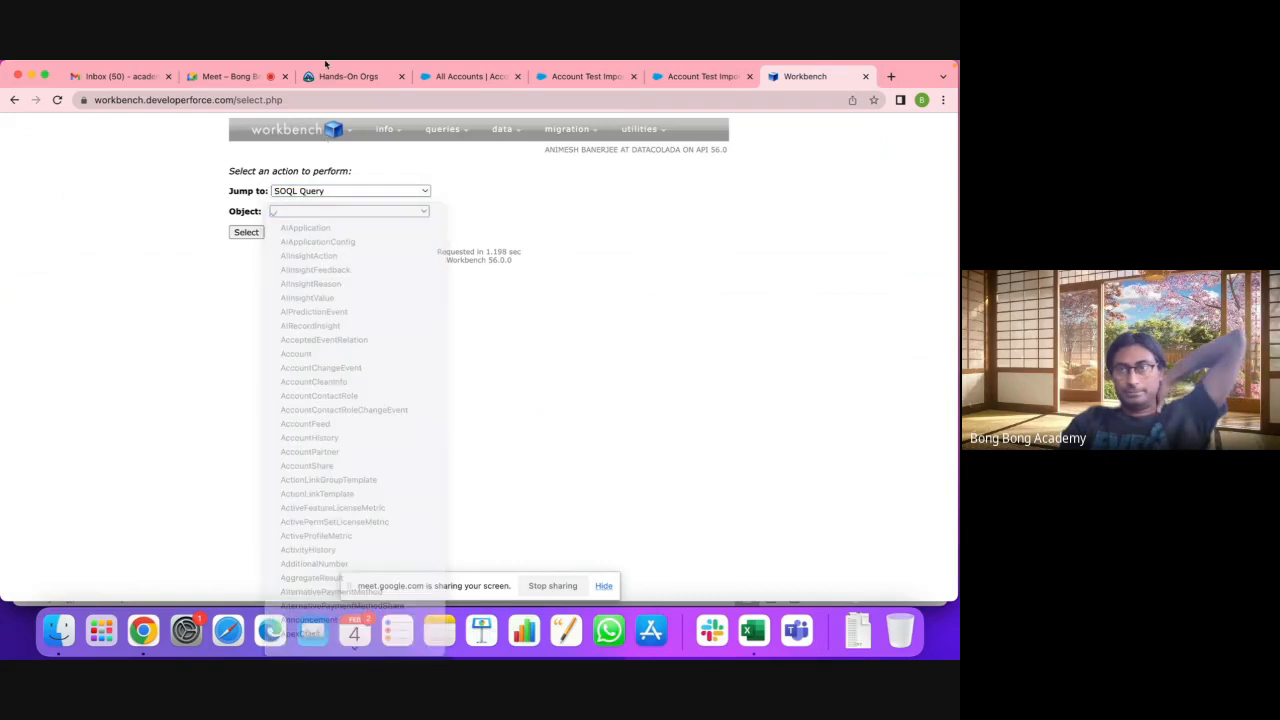
click(316, 213)
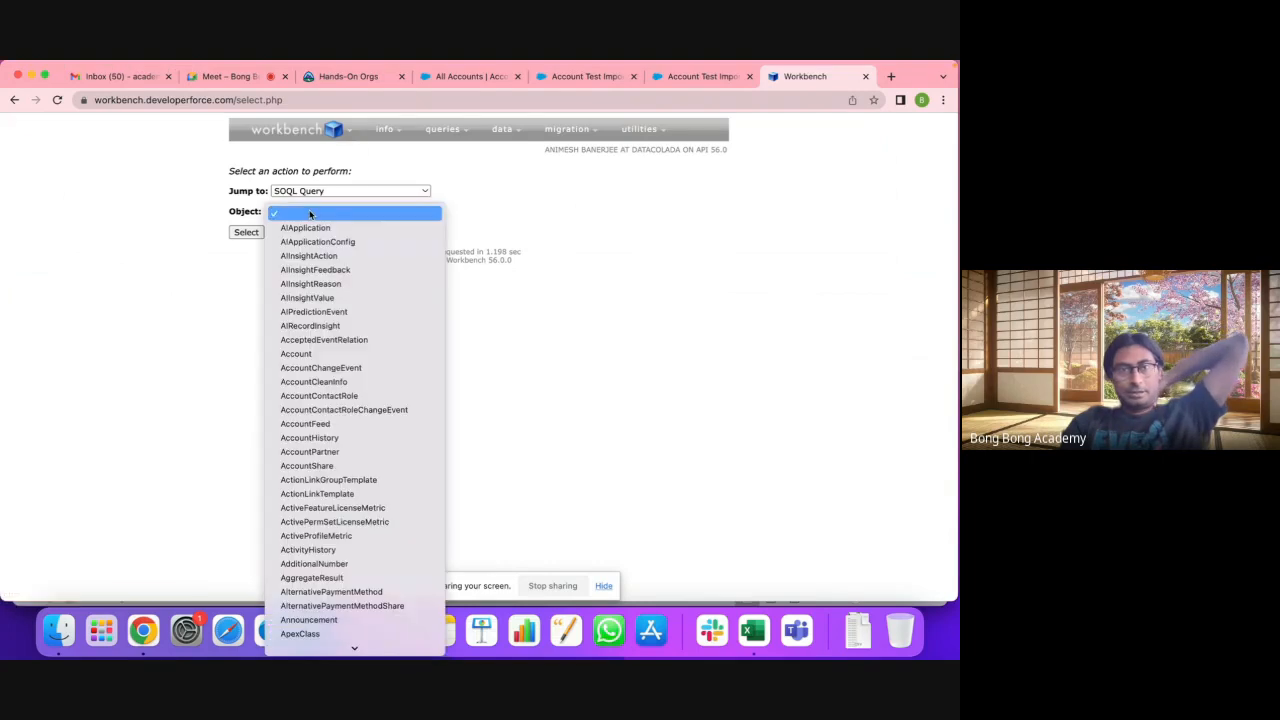
click(317, 355)
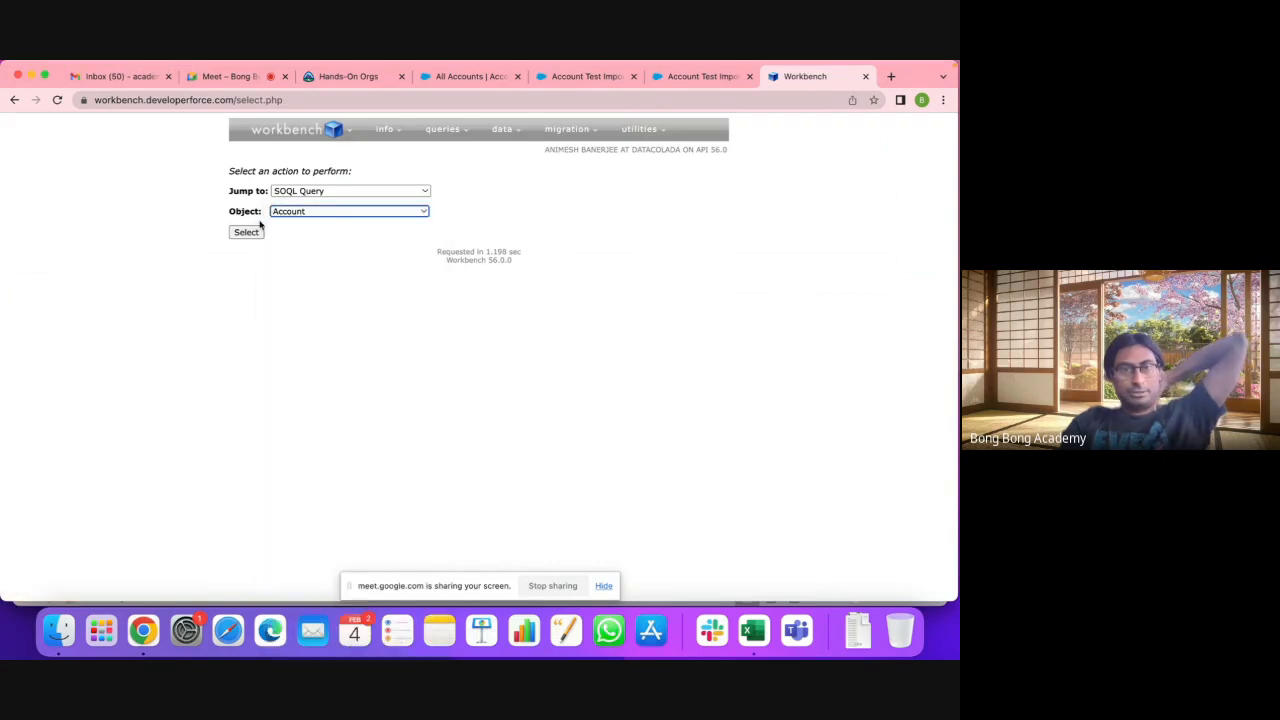
click(246, 232)
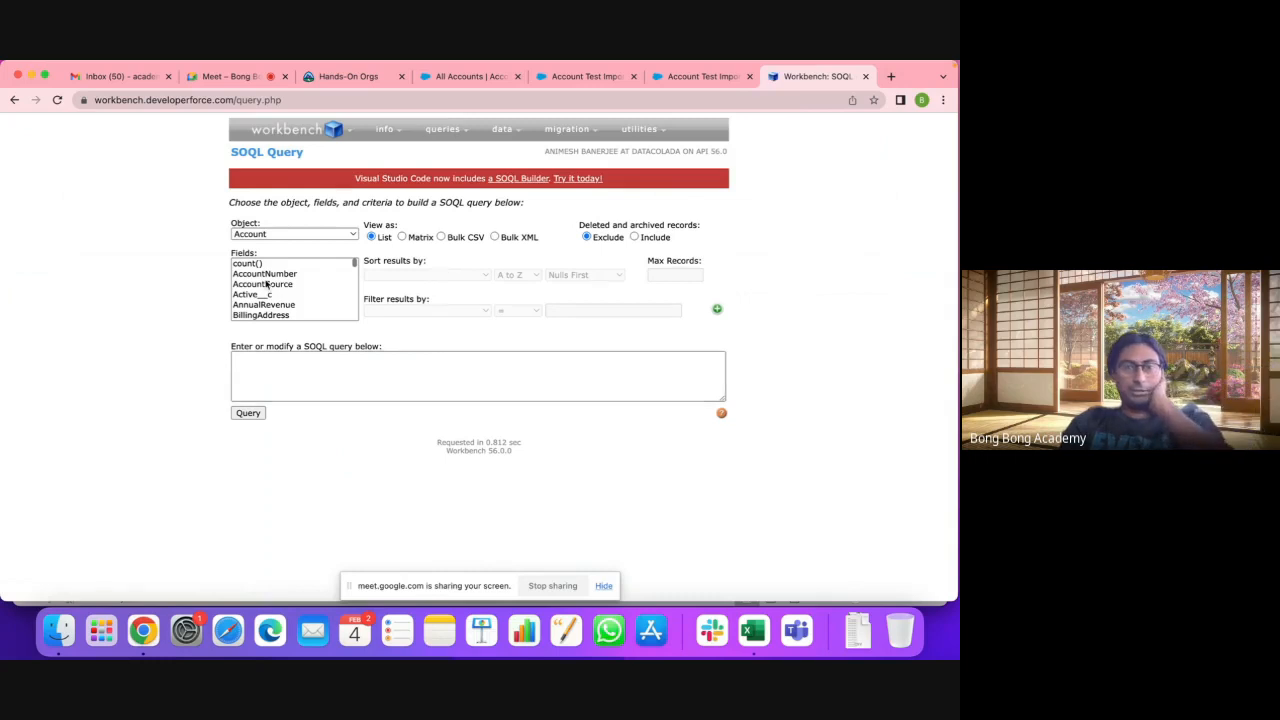
Step: Add the Id and Name fields and run SELECT Id,Name FROM Account
scroll(267, 284, down, 2)
scroll(267, 284, down, 4)
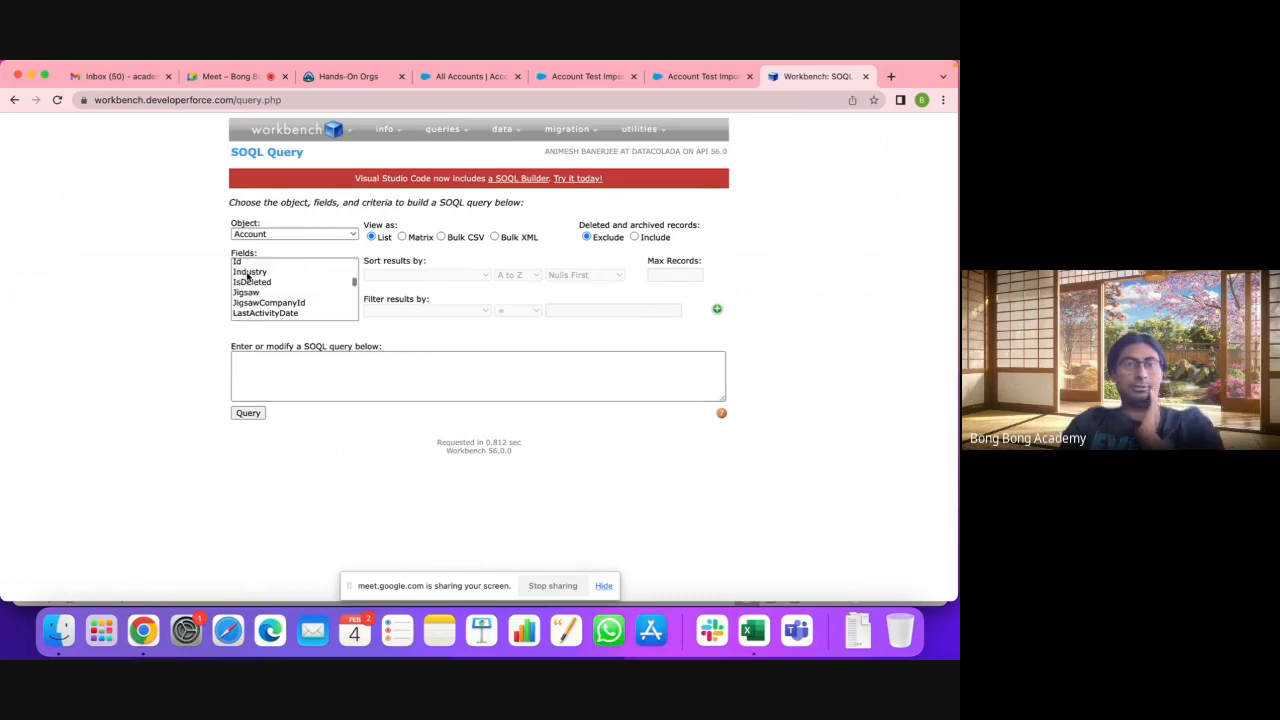
click(245, 262)
scroll(293, 306, down, 2)
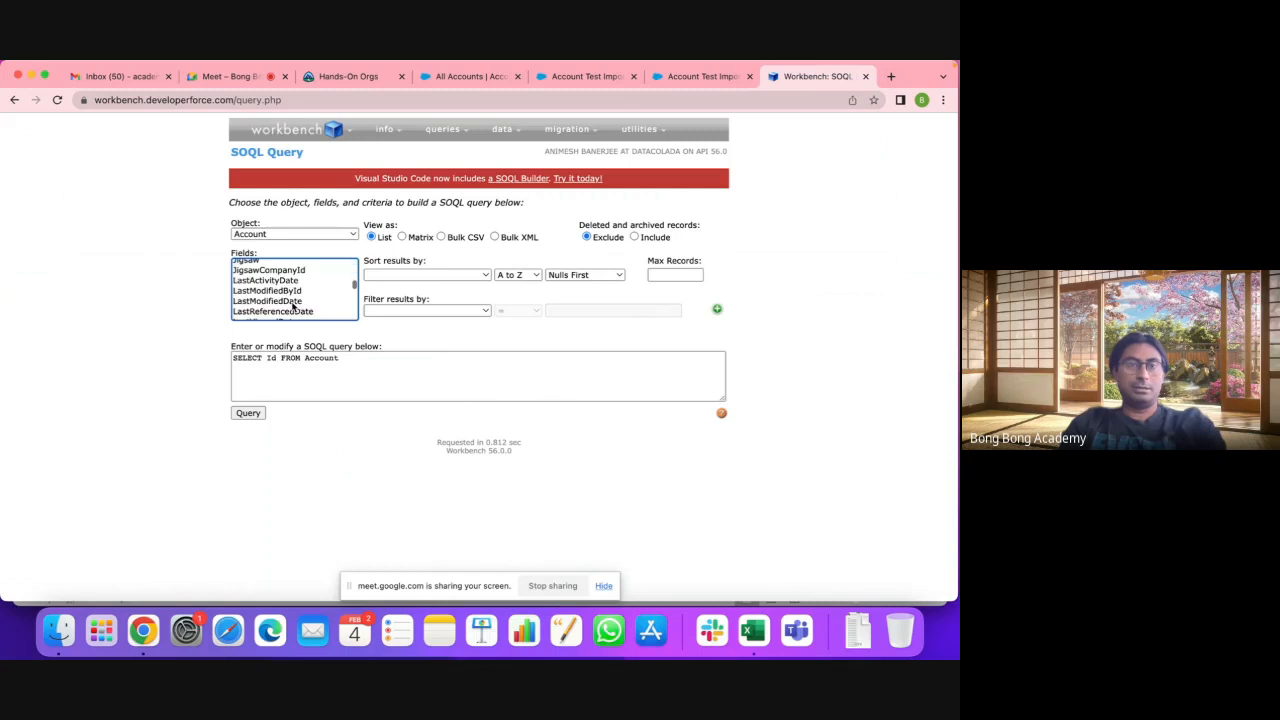
scroll(293, 306, down, 2)
super+click(260, 287)
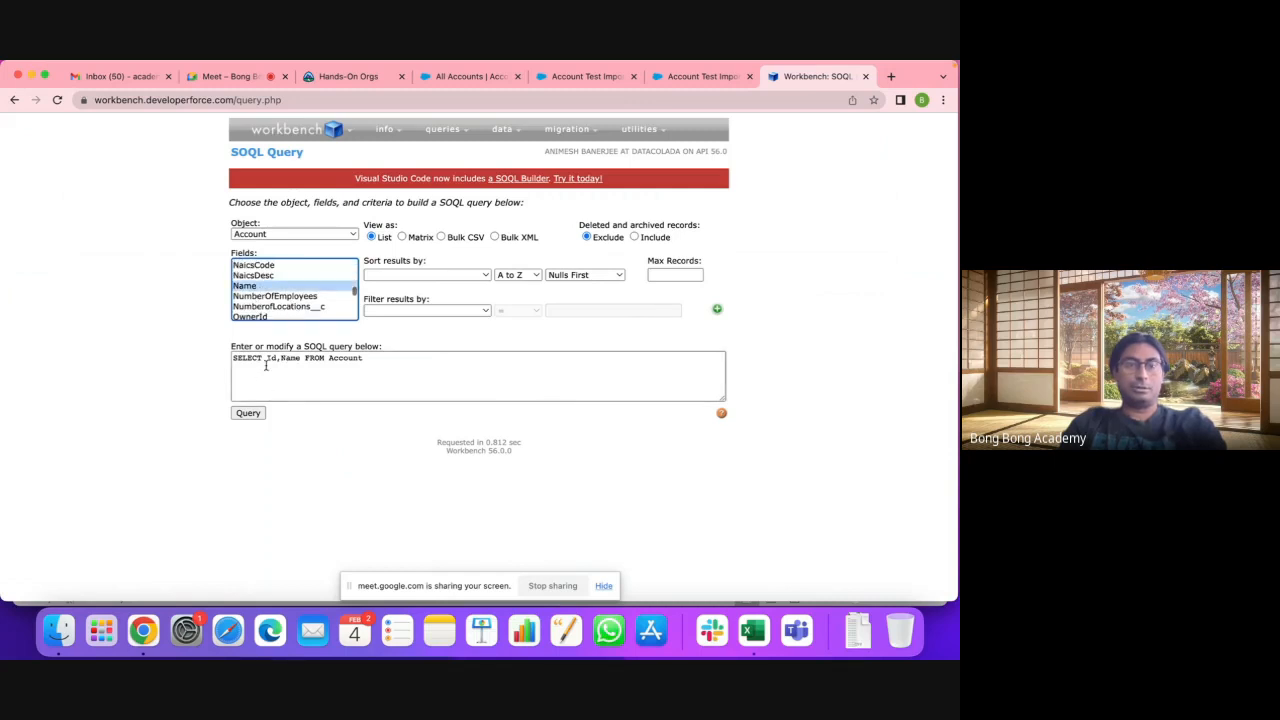
click(248, 412)
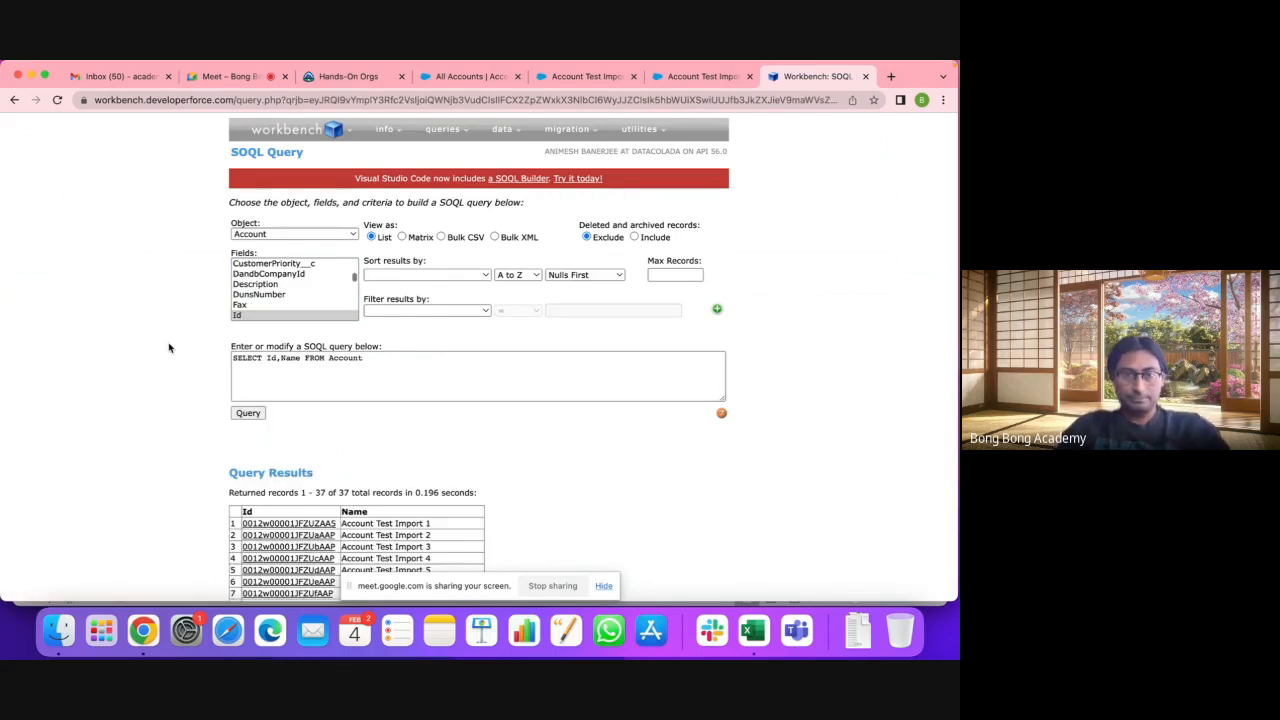
Step: Scroll through the 37 returned account IDs and names
click(608, 586)
scroll(714, 551, down, 5)
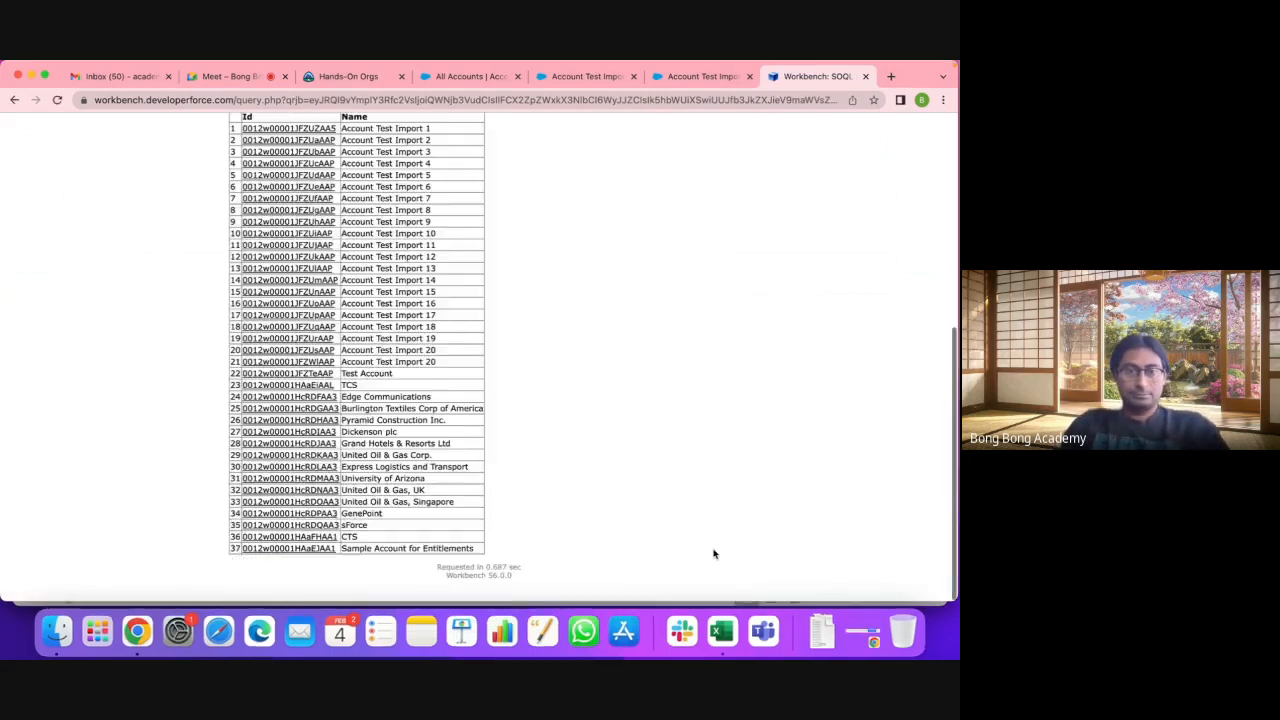
scroll(714, 554, up, 1)
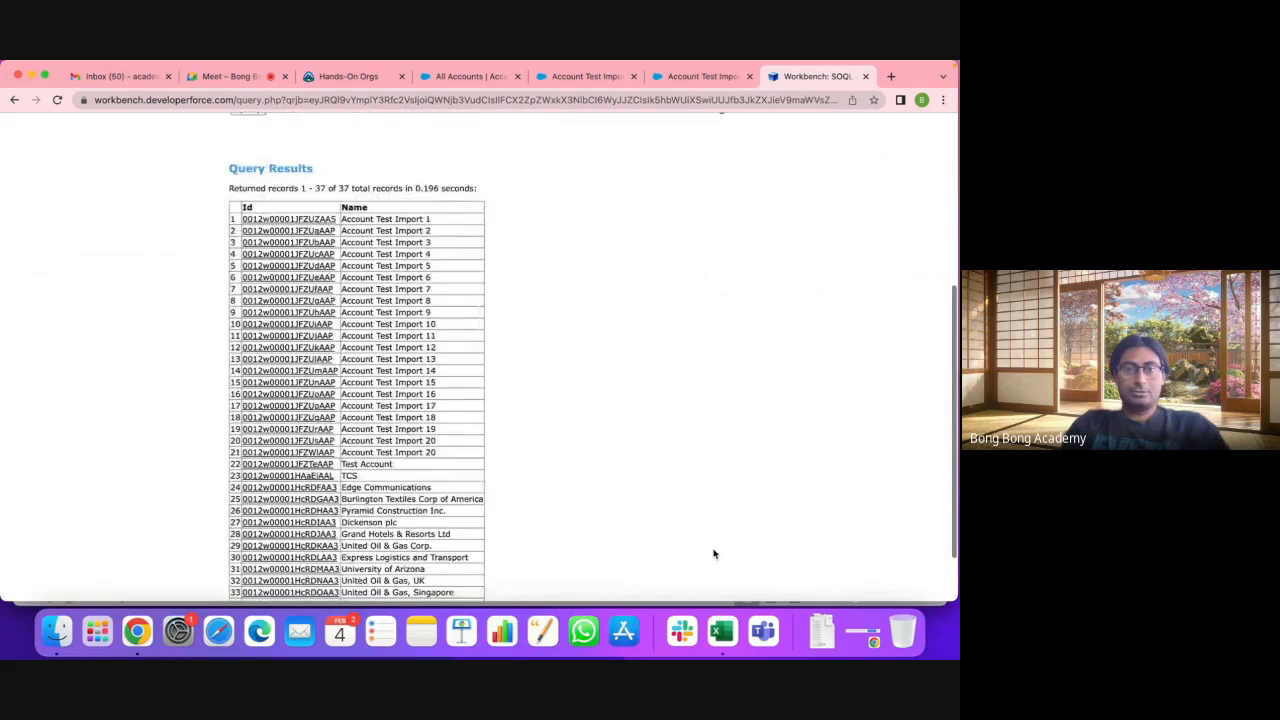
scroll(714, 554, down, 2)
scroll(714, 554, up, 1)
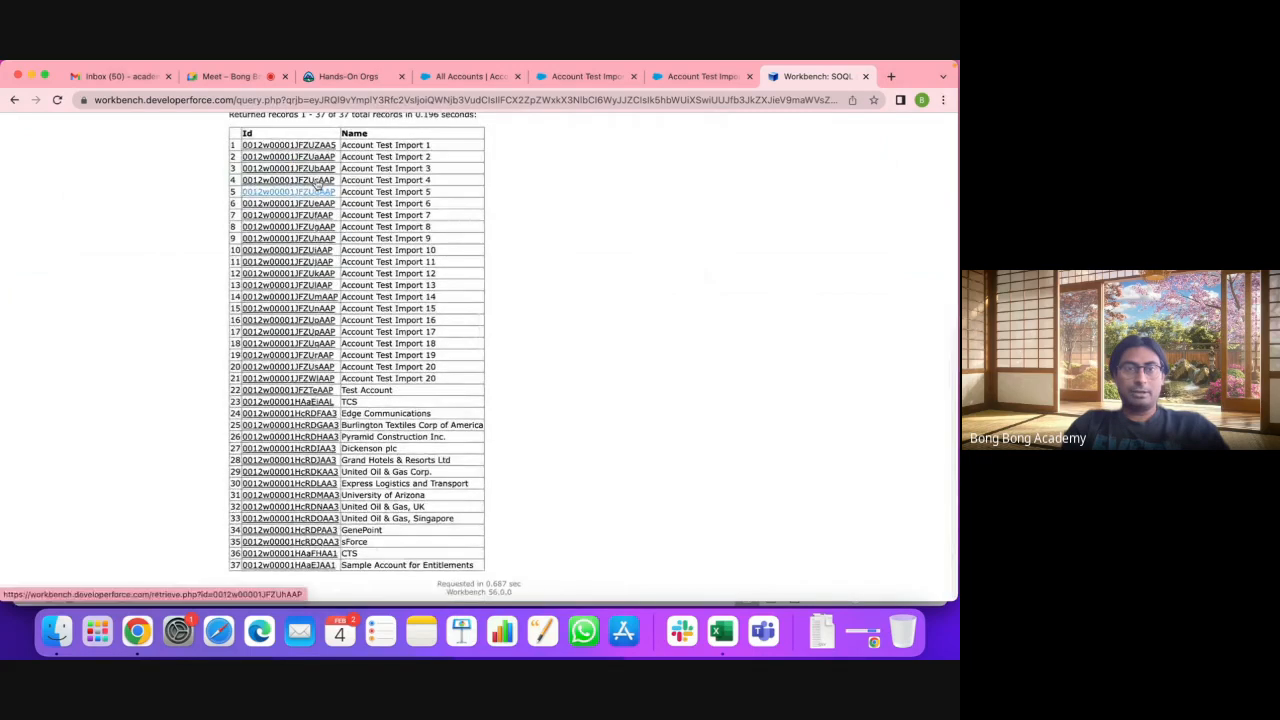
scroll(705, 438, up, 8)
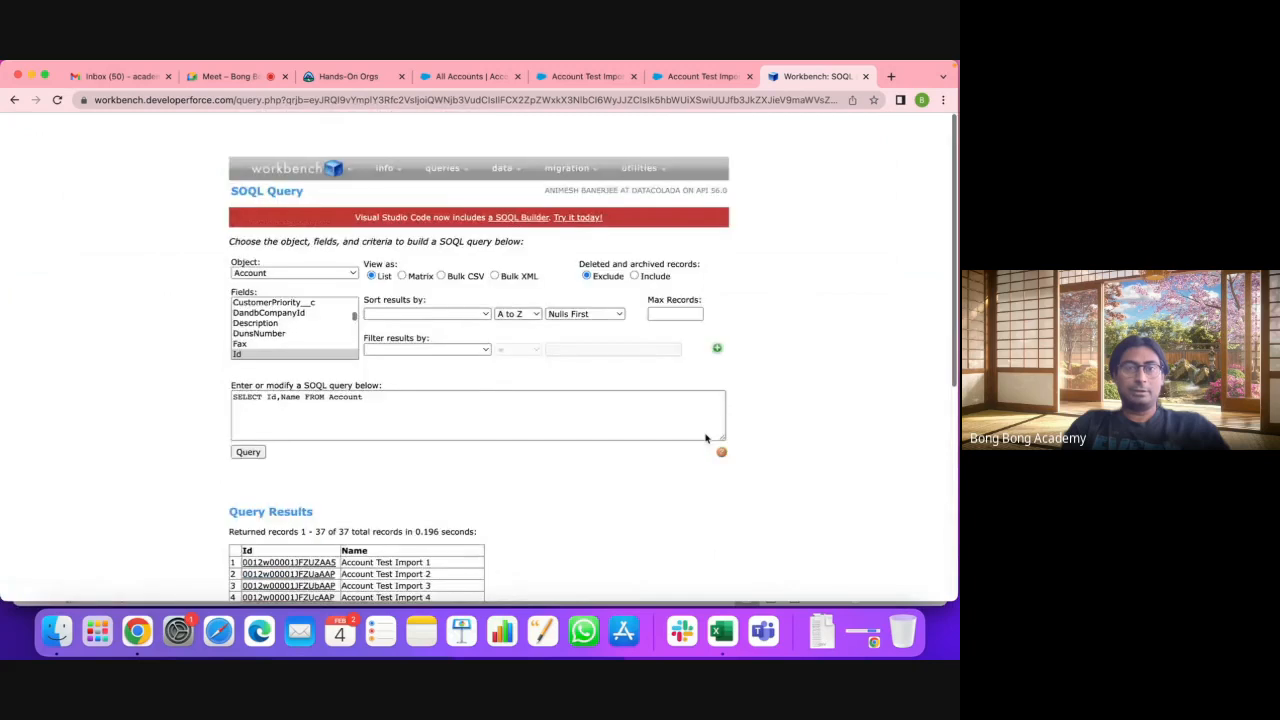
scroll(705, 438, down, 1)
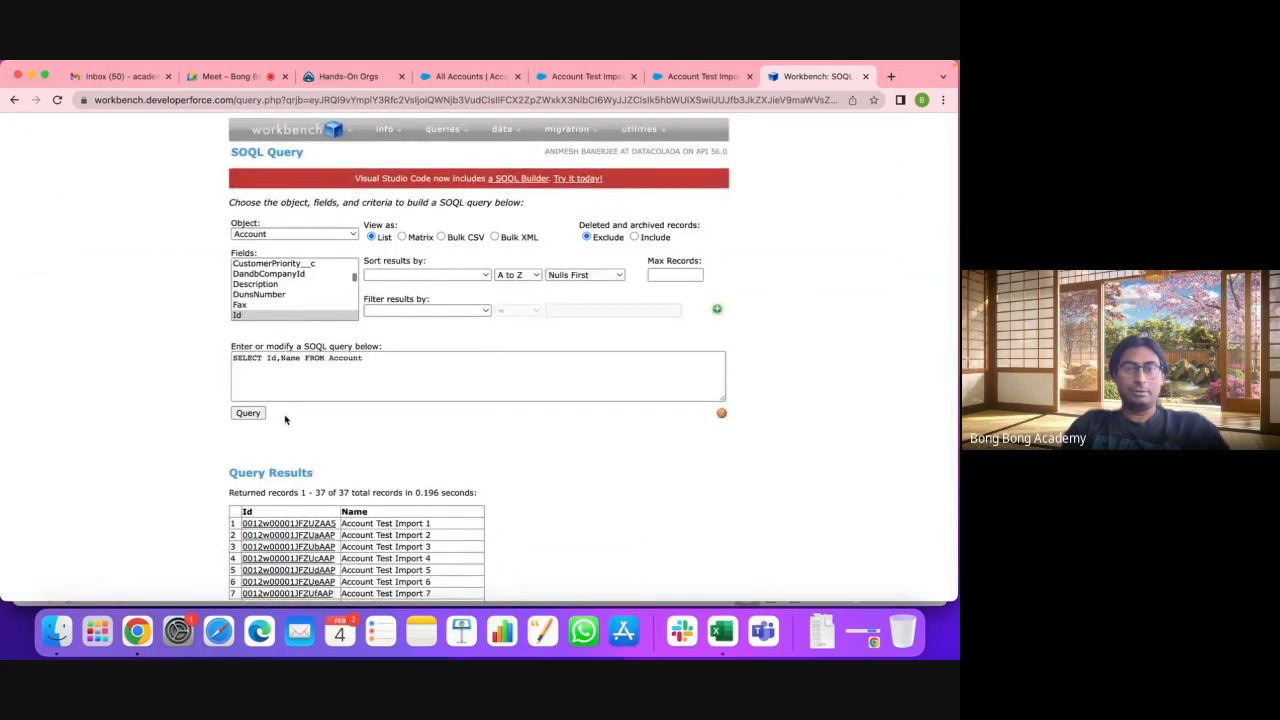
Step: Rerun the query as a Bulk CSV job and download the result CSV to Downloads
click(441, 237)
click(247, 413)
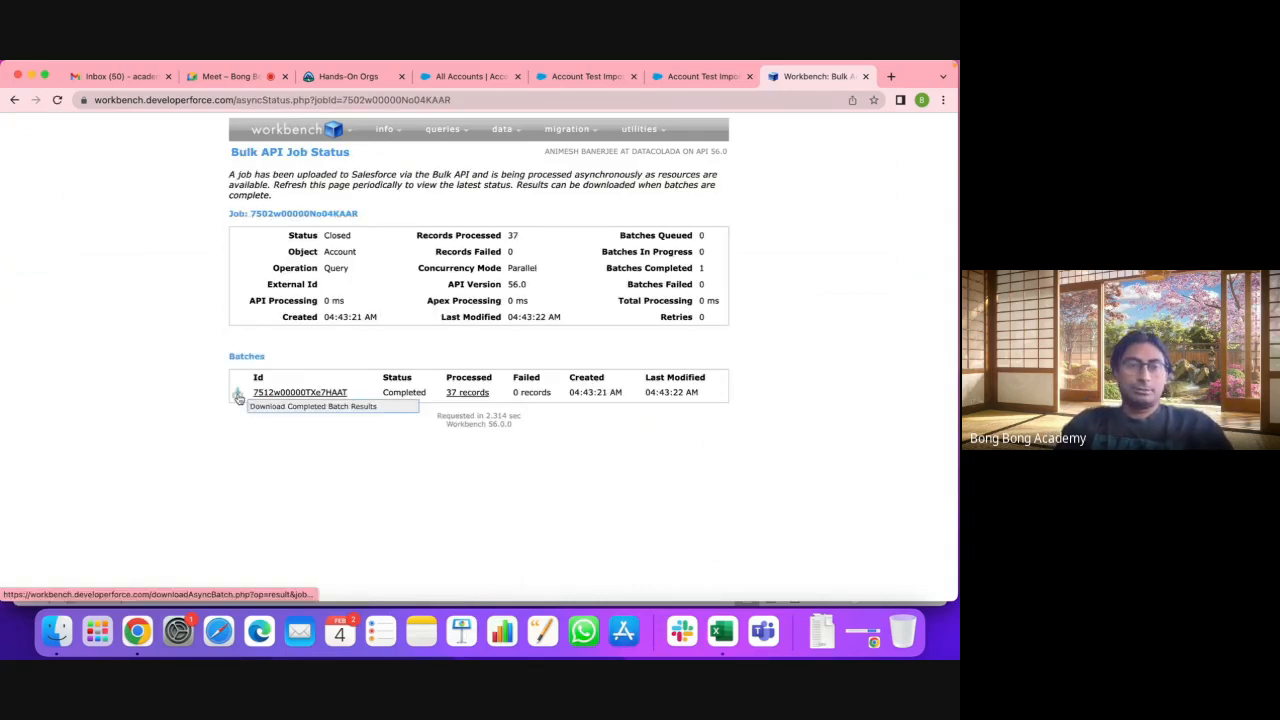
click(238, 396)
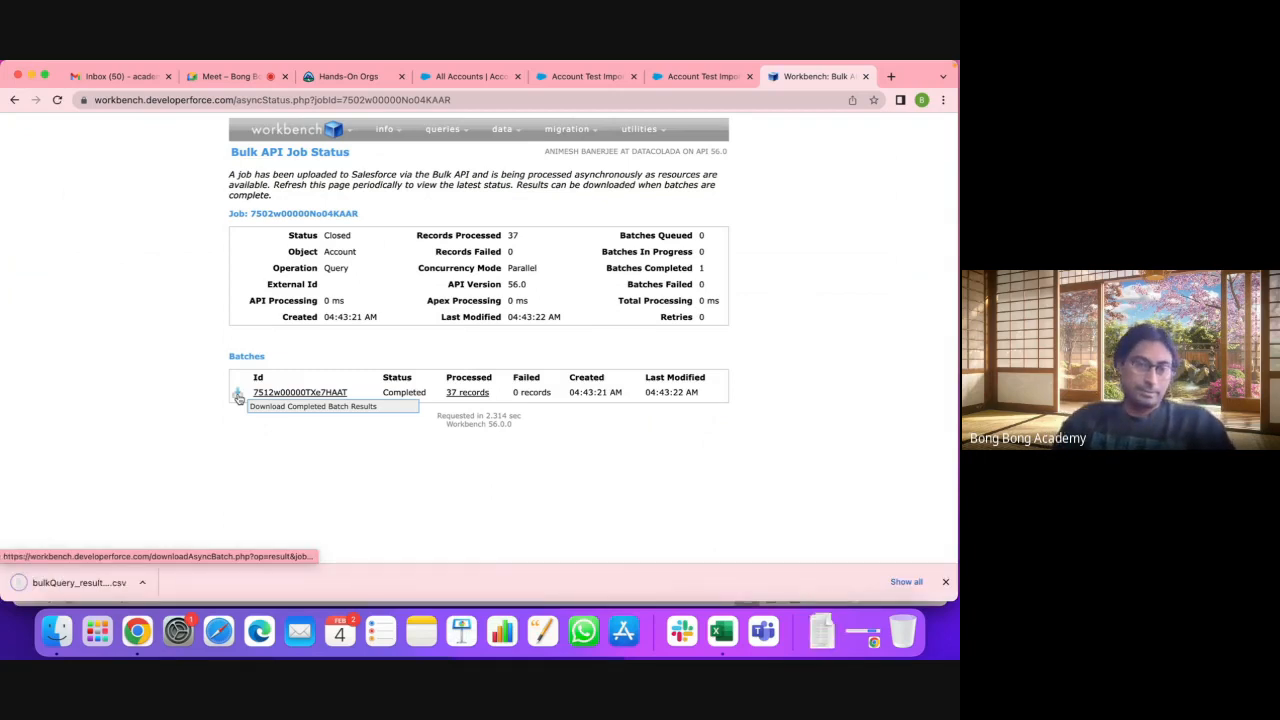
click(142, 582)
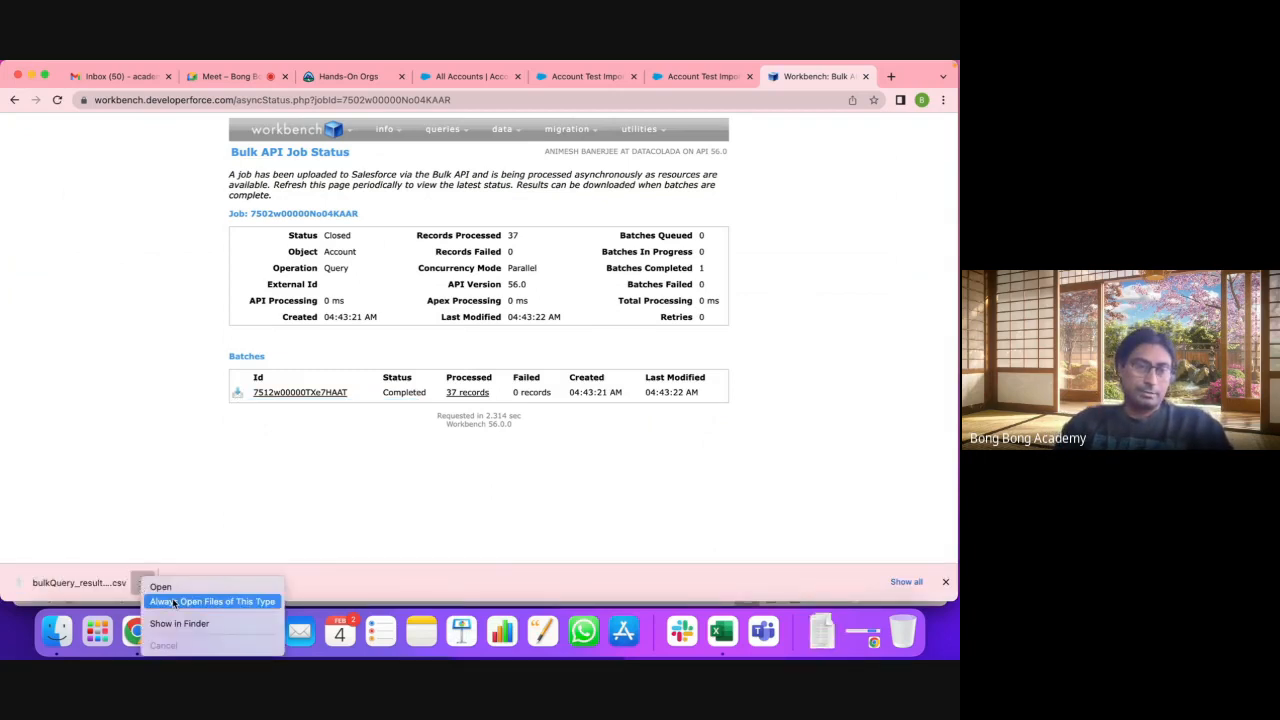
click(179, 623)
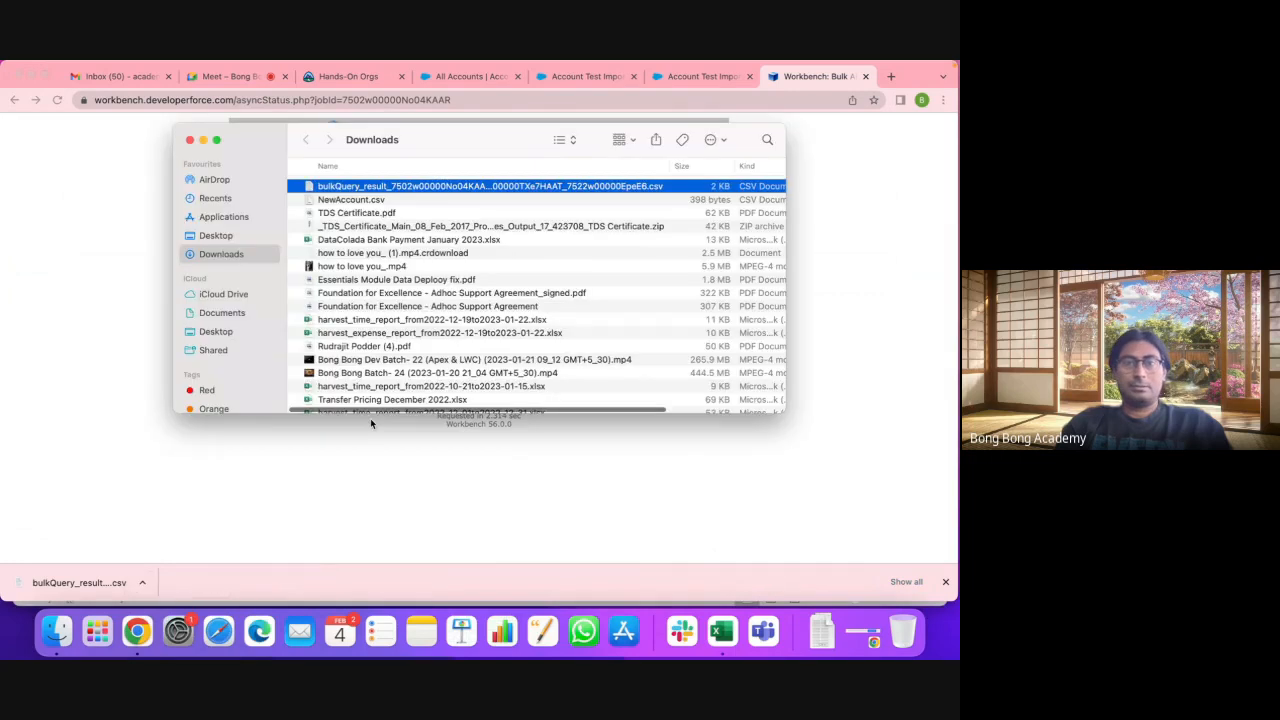
Step: Rename the downloaded result file to EditAccount.csv
click(391, 192)
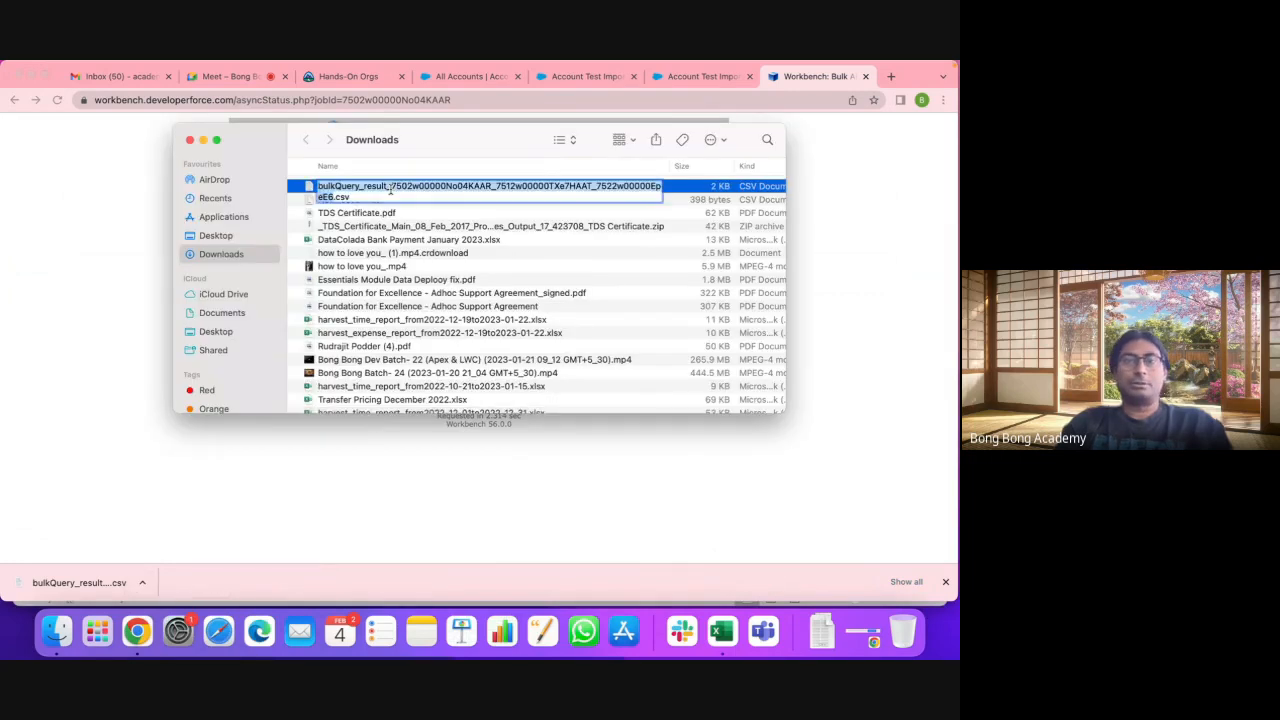
text(EditAcc)
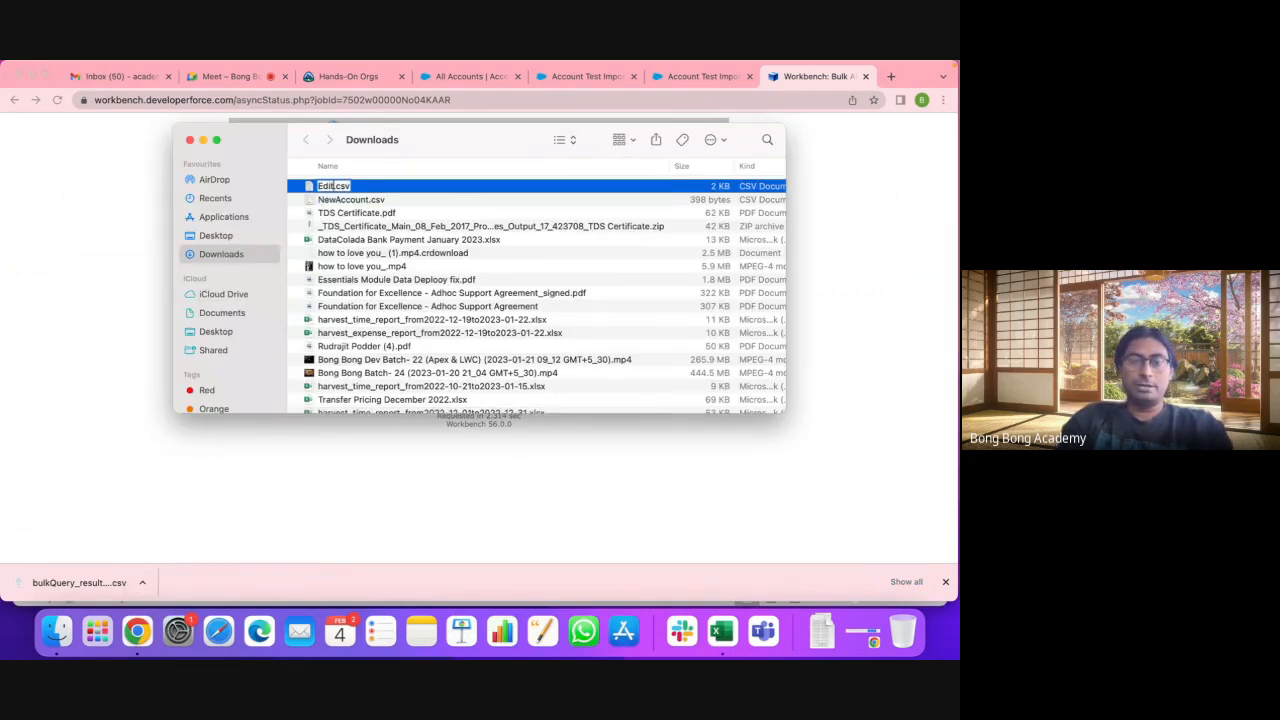
text(ount)
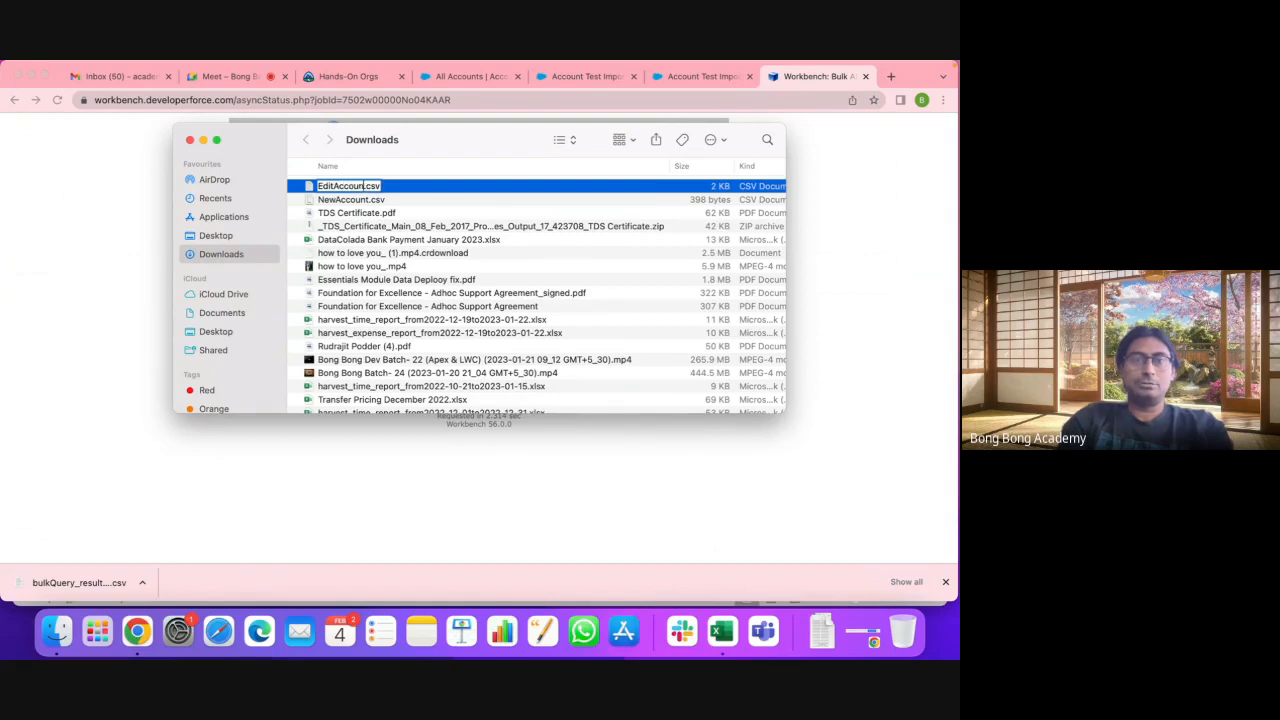
click(510, 197)
Step: View EditAccount.csv in TextEdit, checking the Id, Name rows, then close it
click(364, 188)
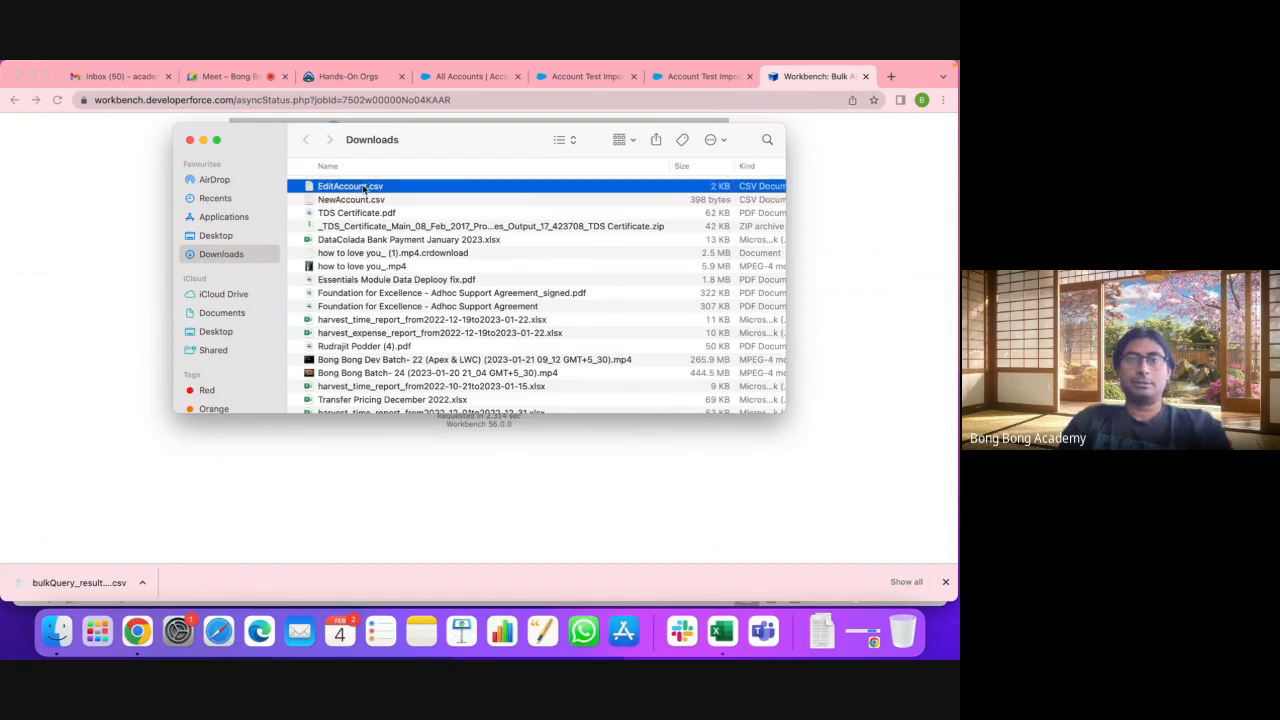
right_click(364, 188)
mouse_move(436, 212)
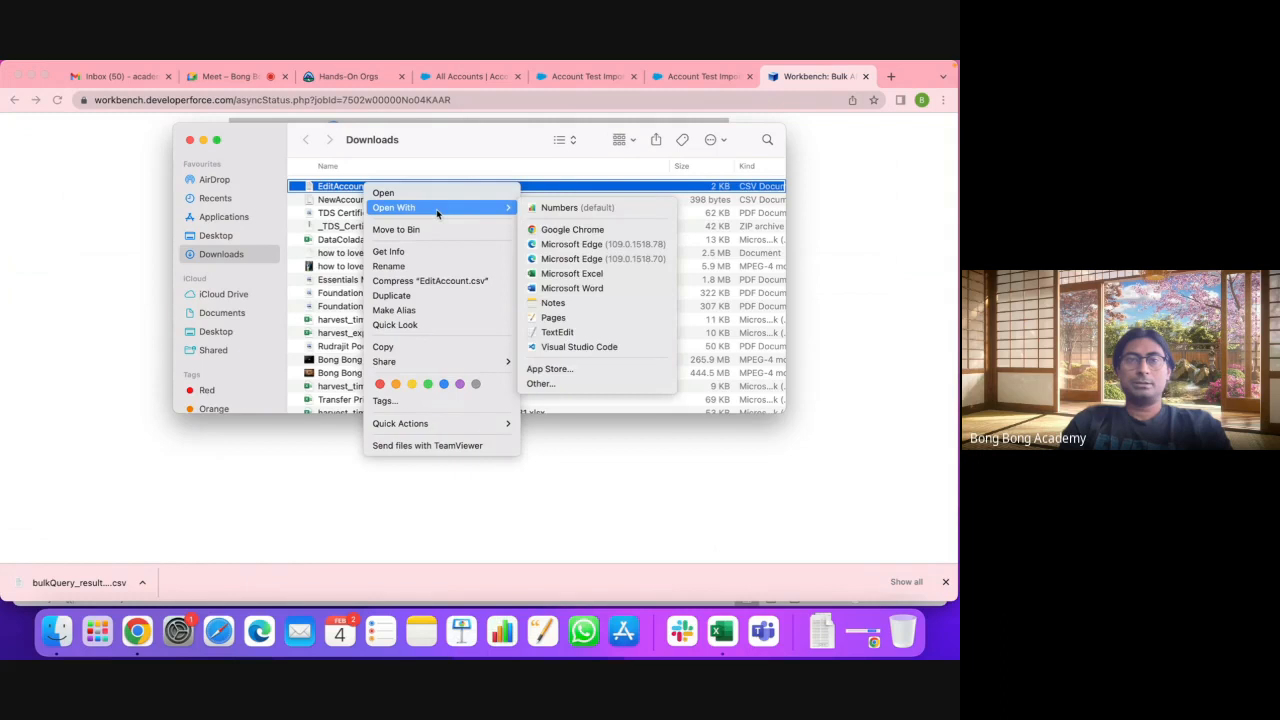
click(558, 333)
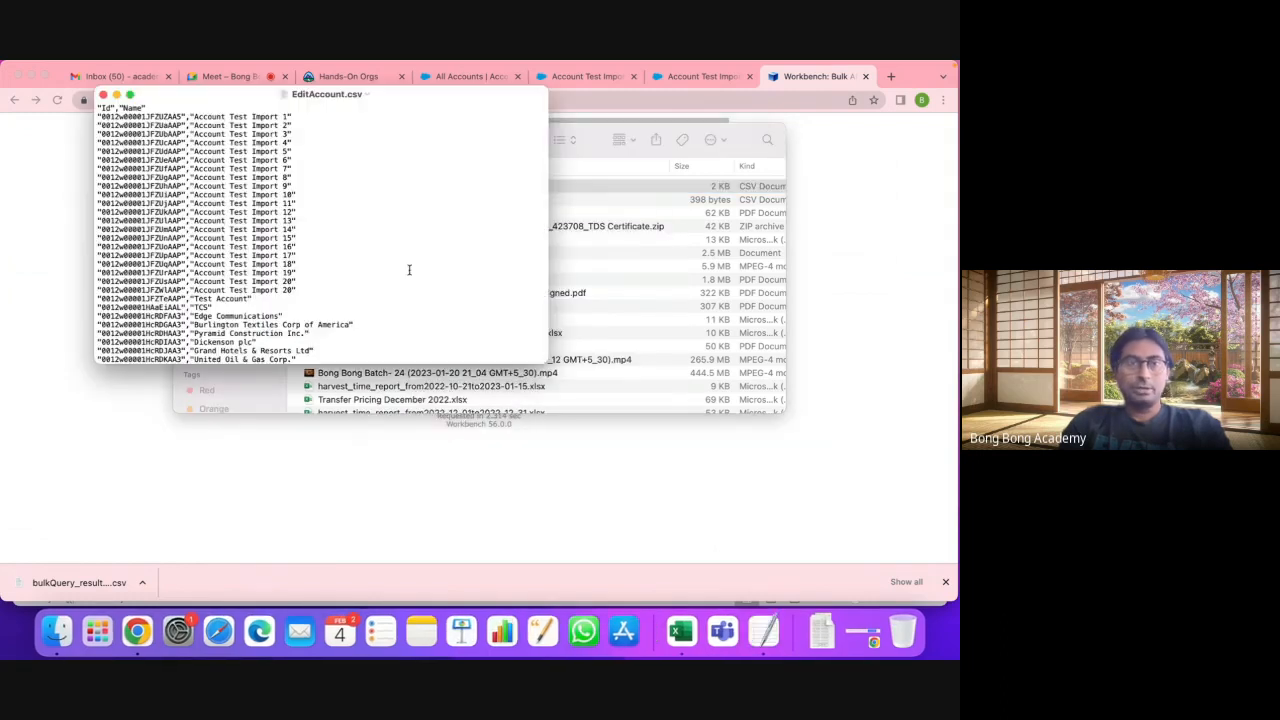
drag(548, 380, 846, 583)
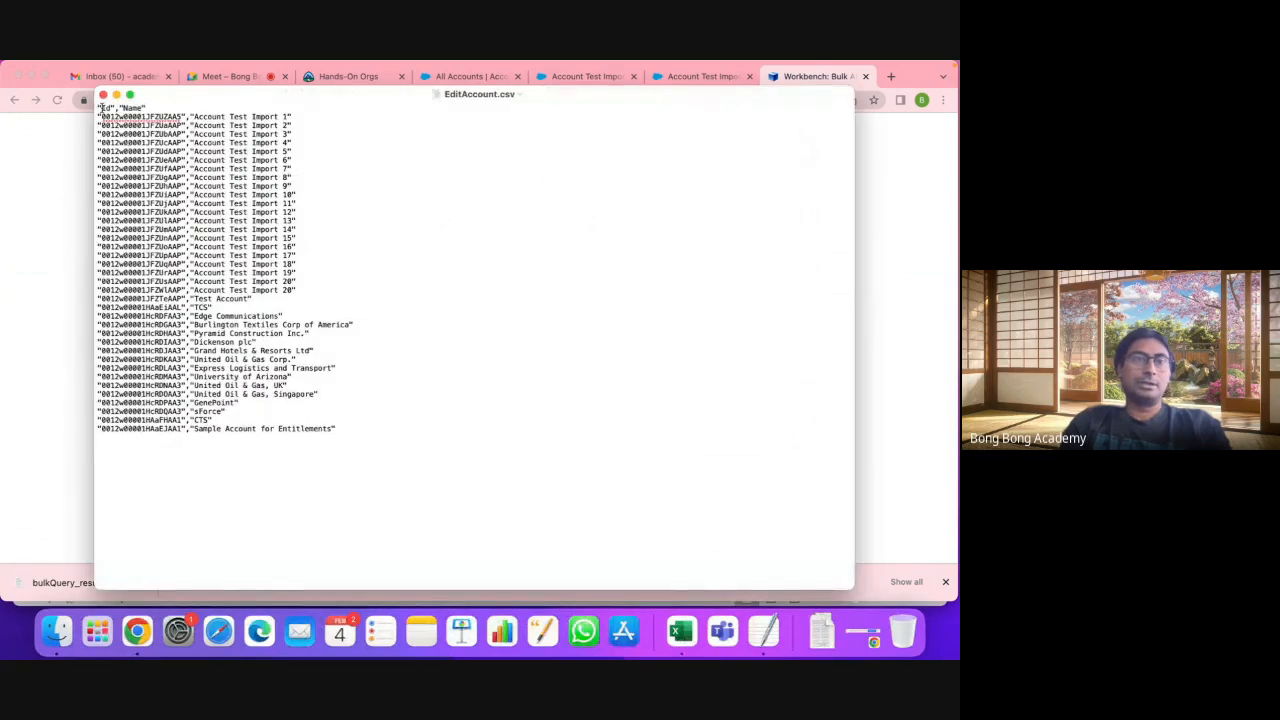
drag(98, 108, 168, 111)
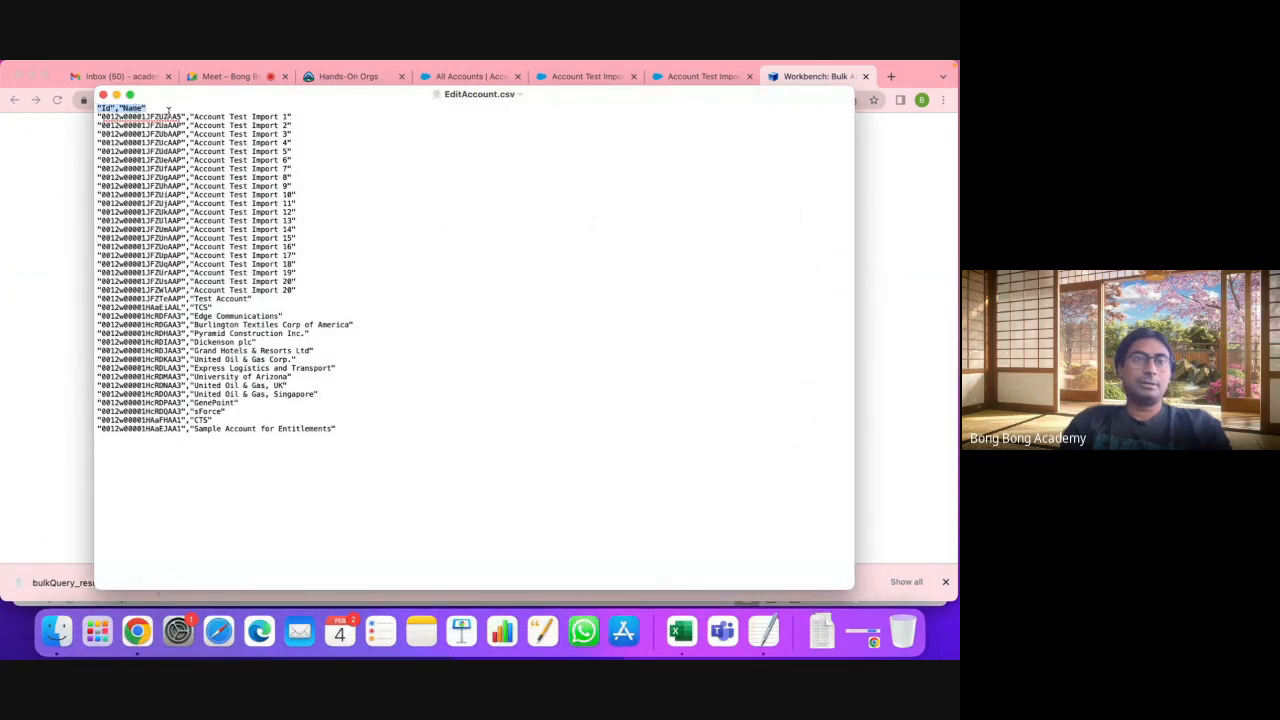
click(112, 121)
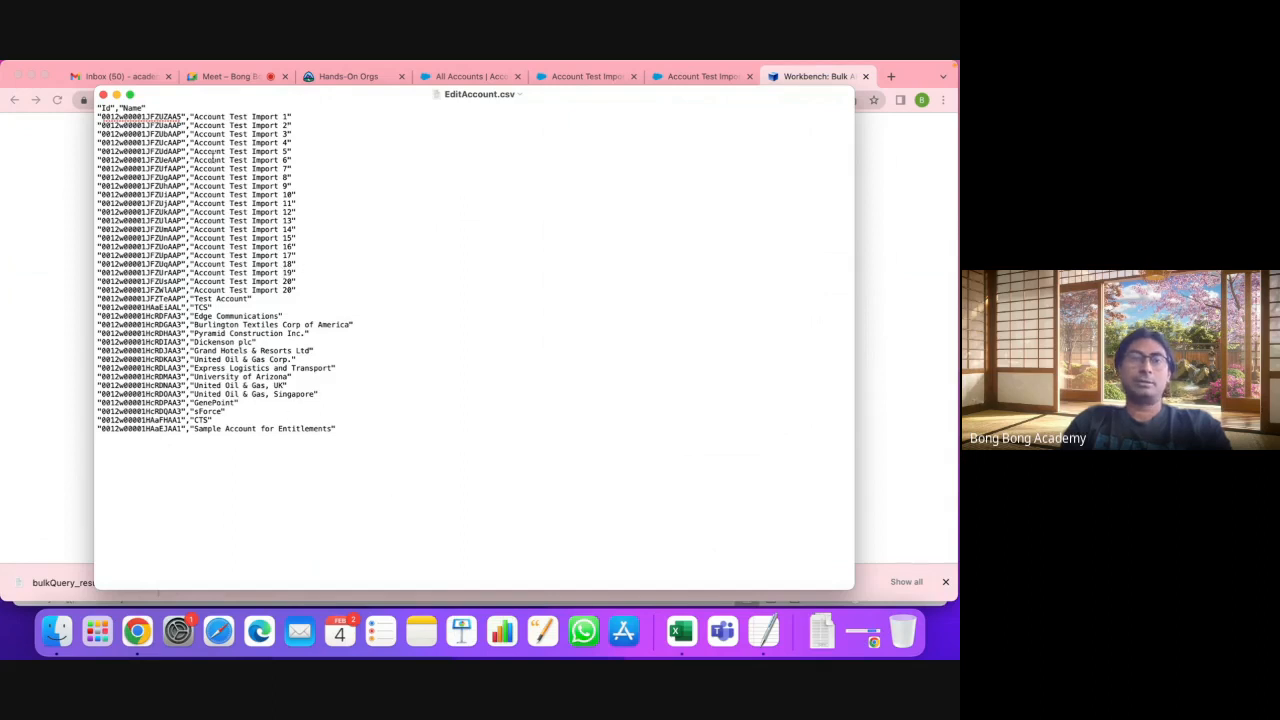
click(103, 95)
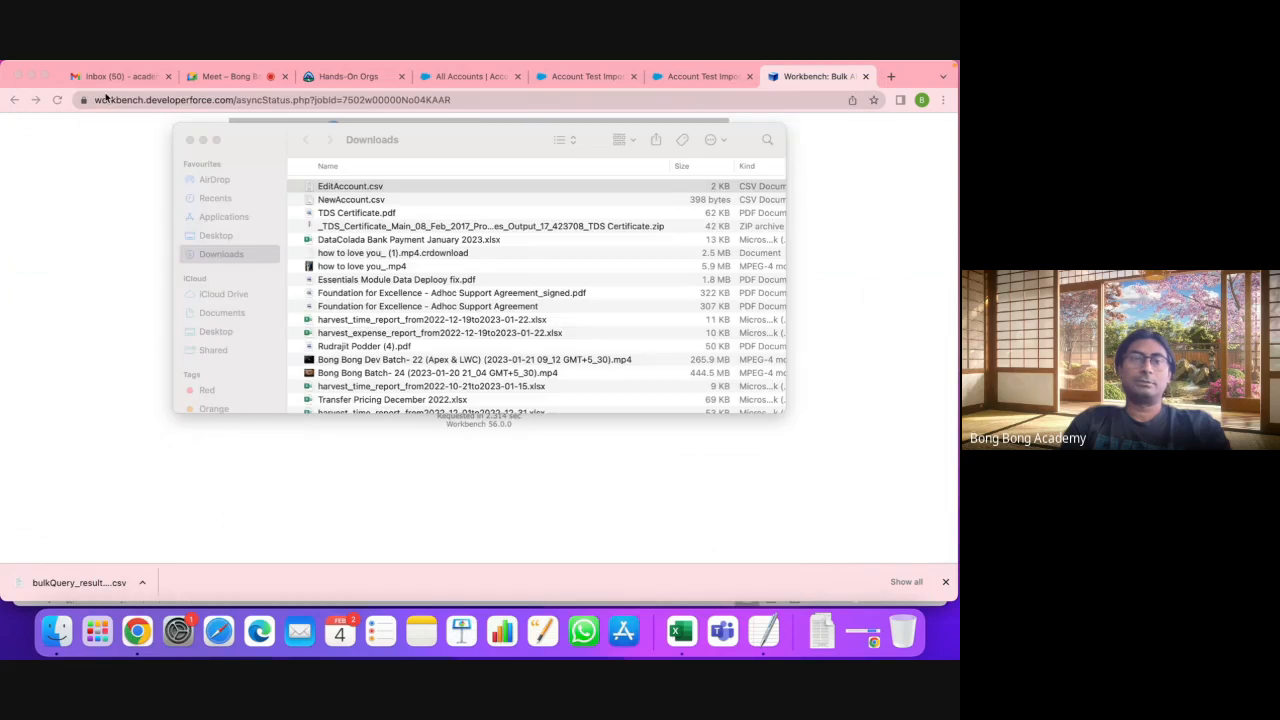
Step: Open EditAccount.csv in Microsoft Excel and autofit columns A and B
click(370, 188)
right_click(370, 188)
mouse_move(440, 207)
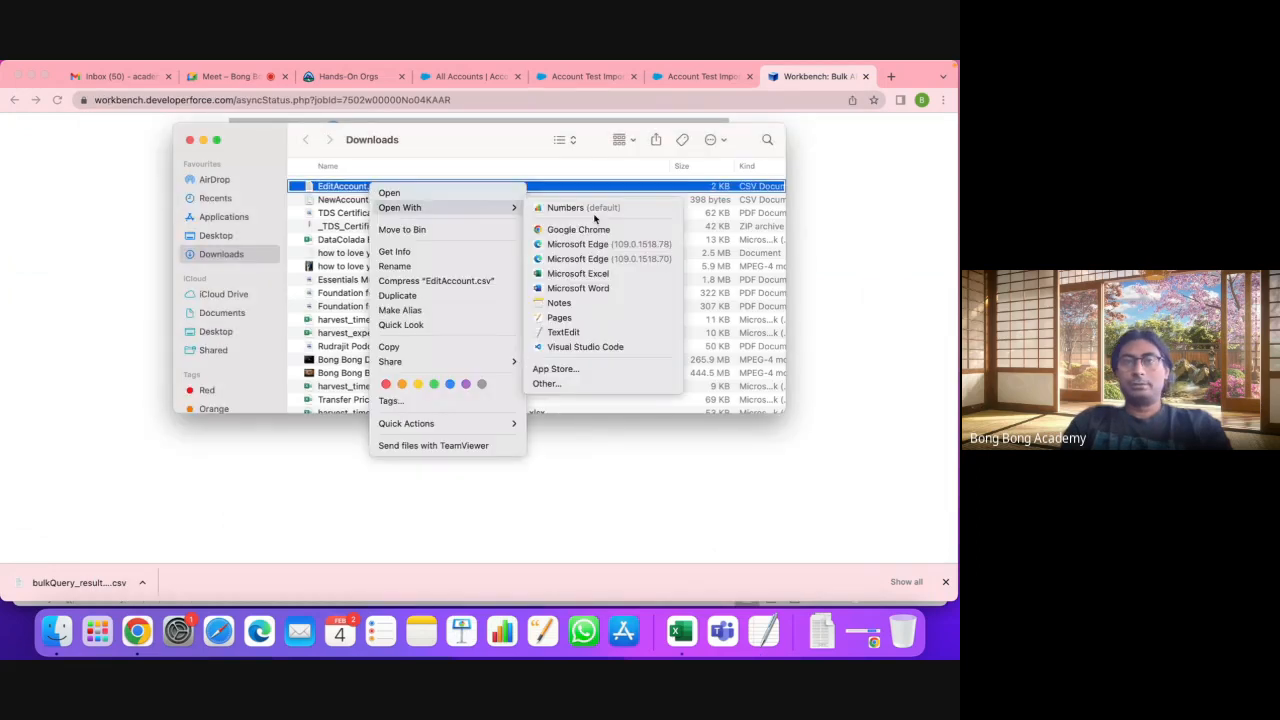
click(577, 273)
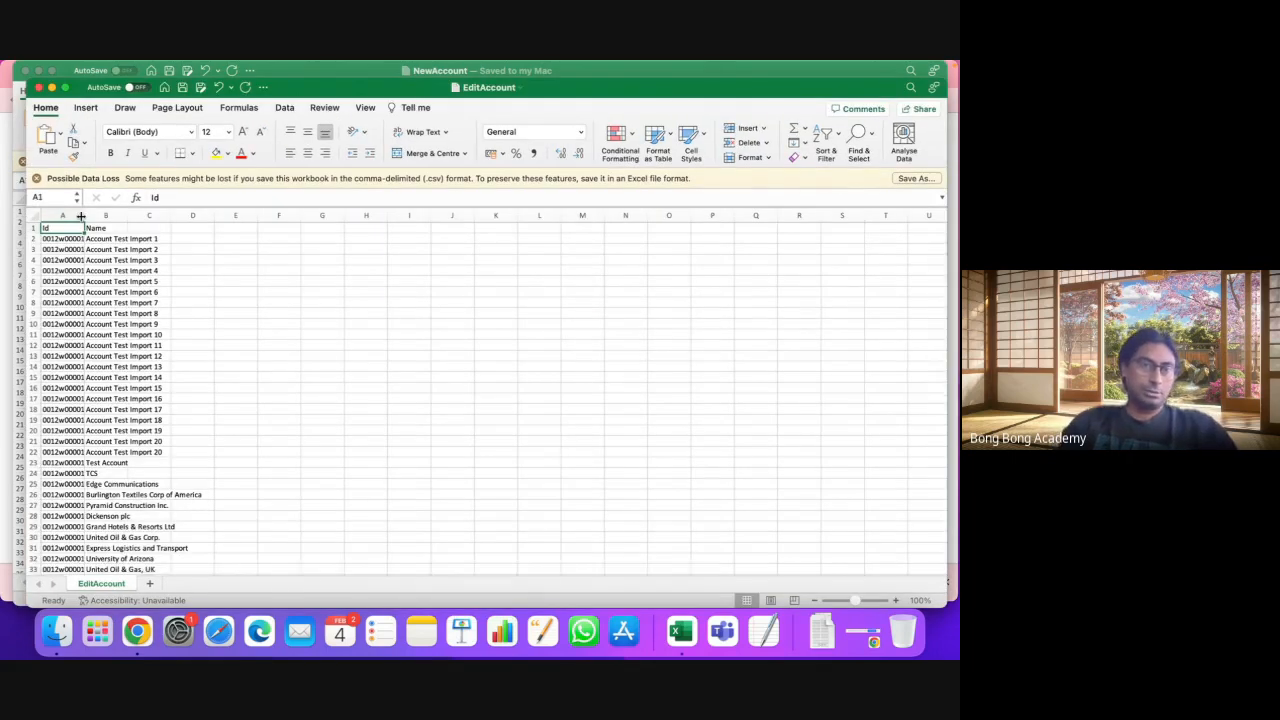
double_click(81, 216)
double_click(169, 216)
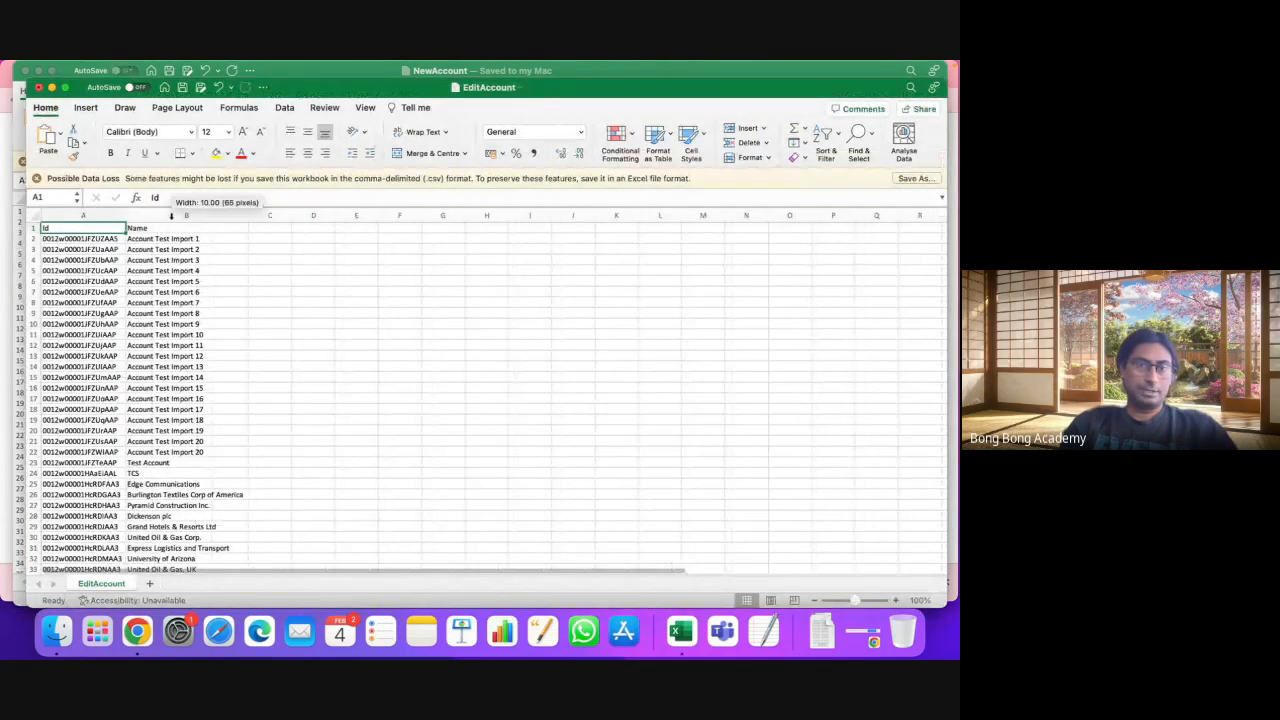
Step: Delete rows 23–38 so only the Account Test Import rows remain
scroll(373, 353, down, 4)
scroll(373, 353, up, 4)
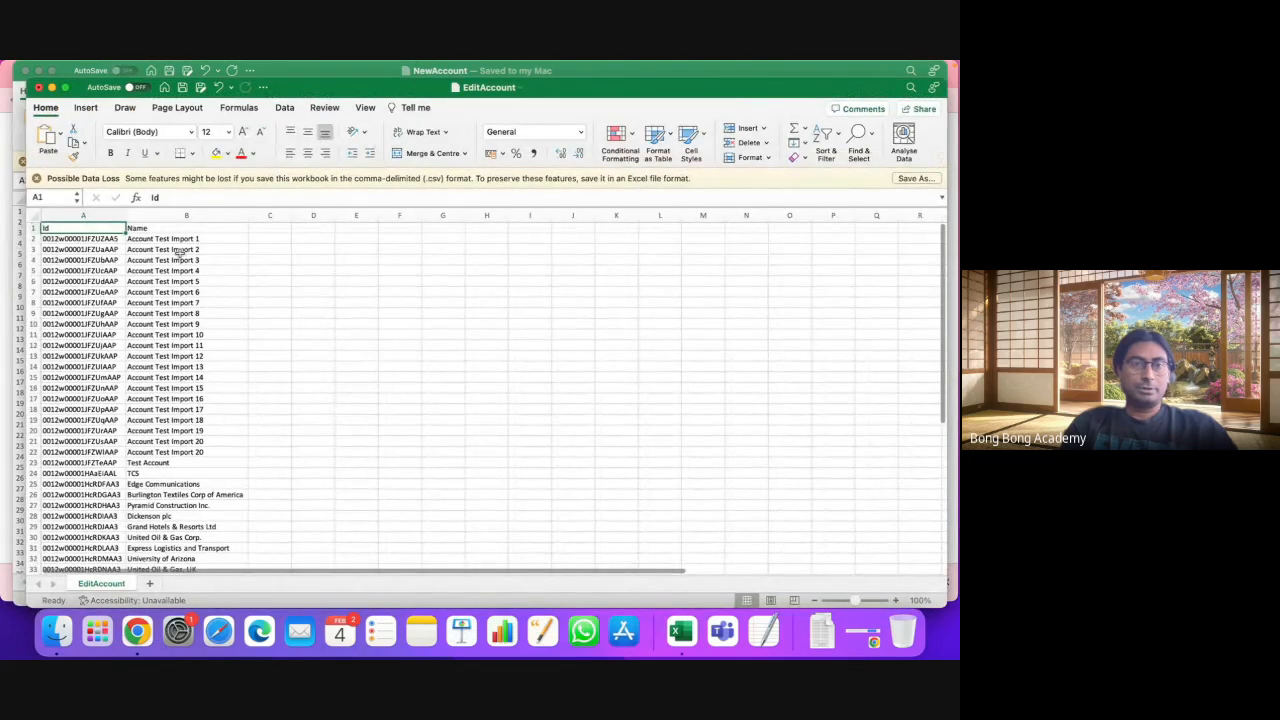
drag(180, 239, 174, 454)
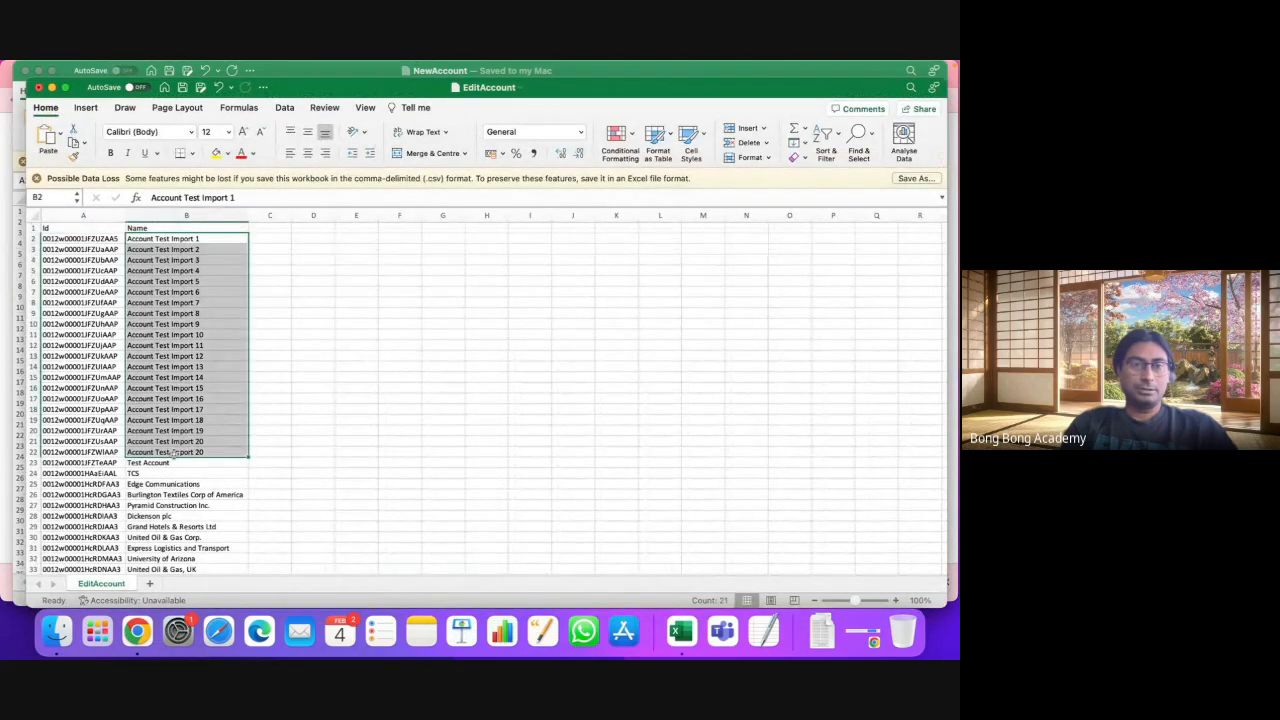
scroll(174, 454, down, 4)
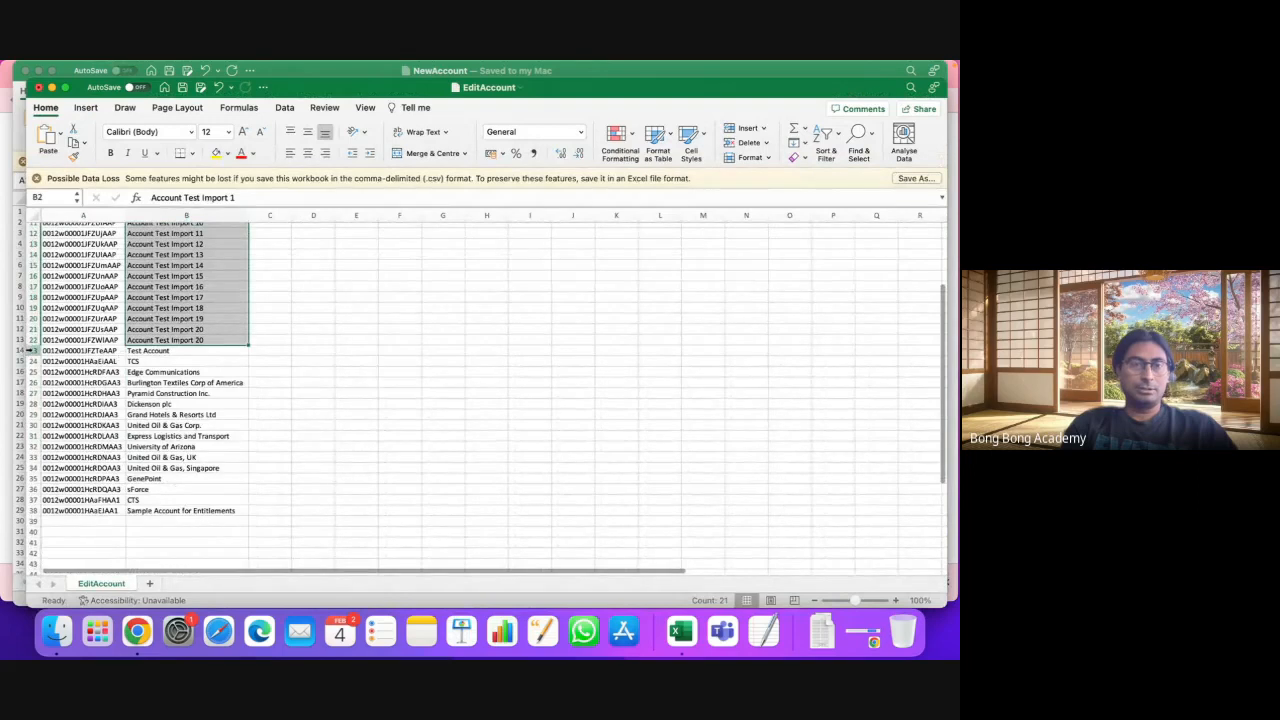
drag(26, 353, 33, 511)
right_click(33, 465)
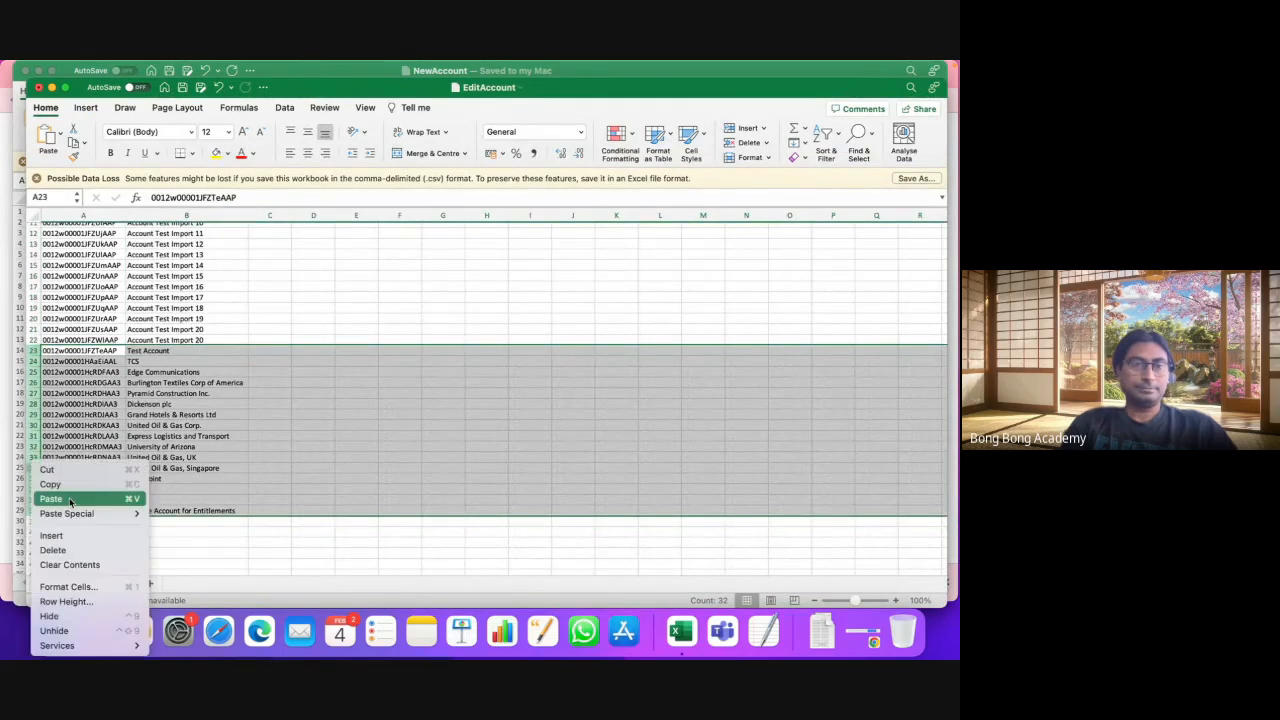
click(87, 549)
click(333, 307)
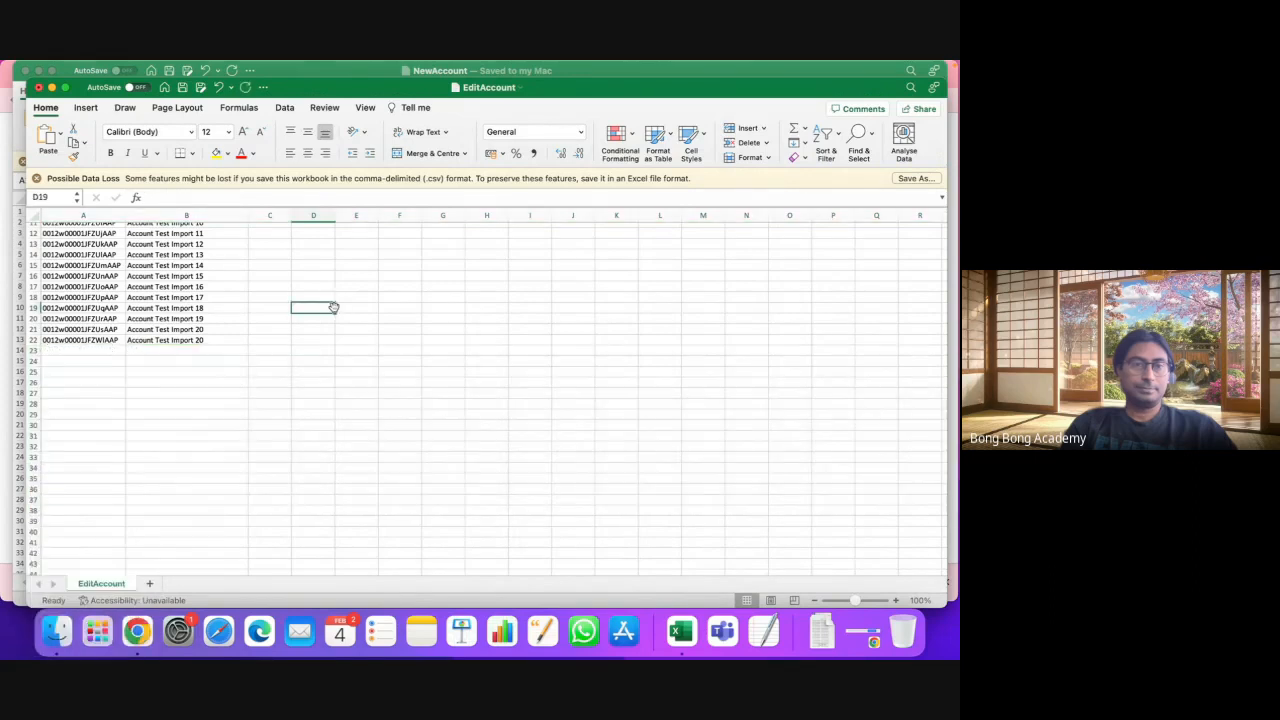
scroll(333, 307, up, 5)
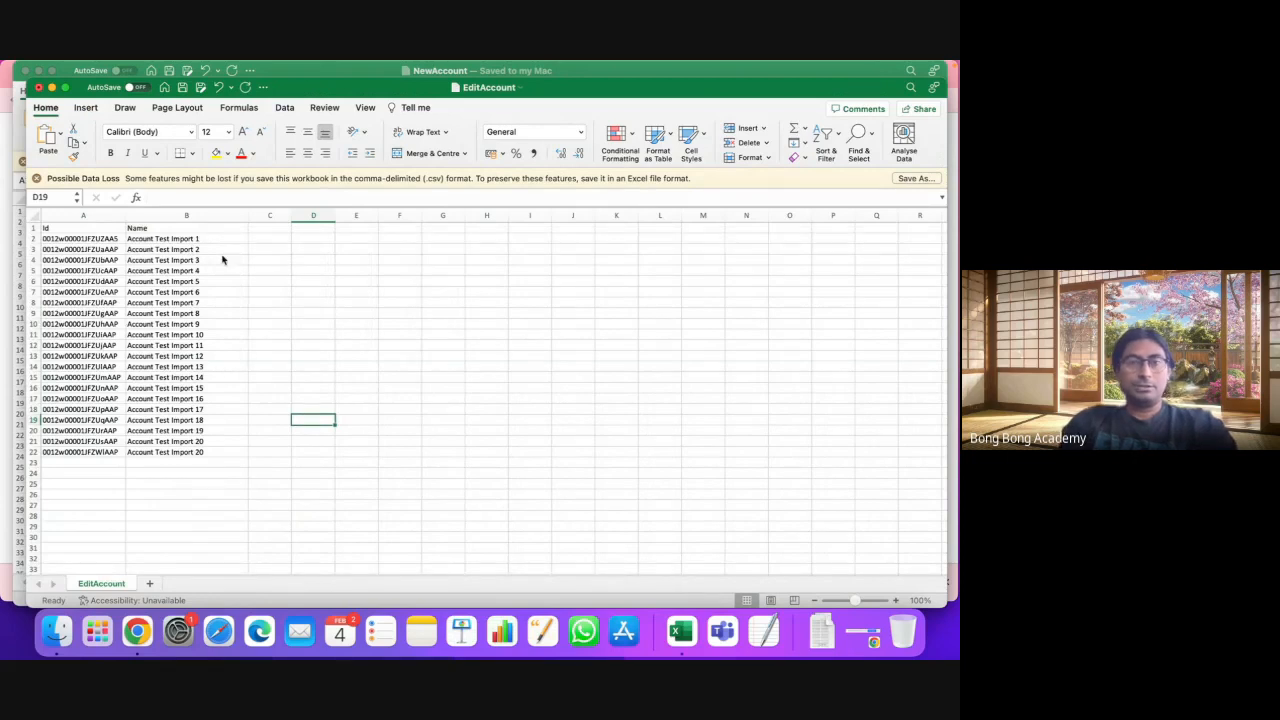
Step: Strip 'Test' from every account name with Replace All, then return to Workbench
key(ctrl+h)
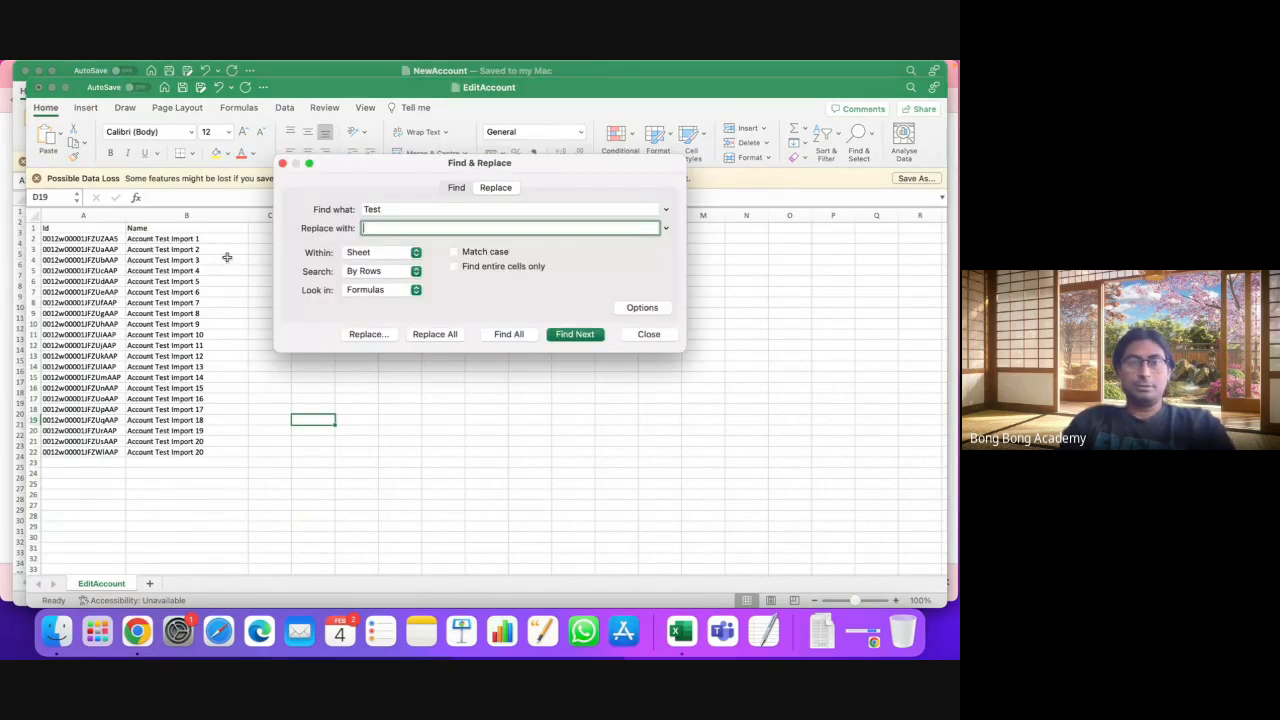
click(433, 334)
click(444, 282)
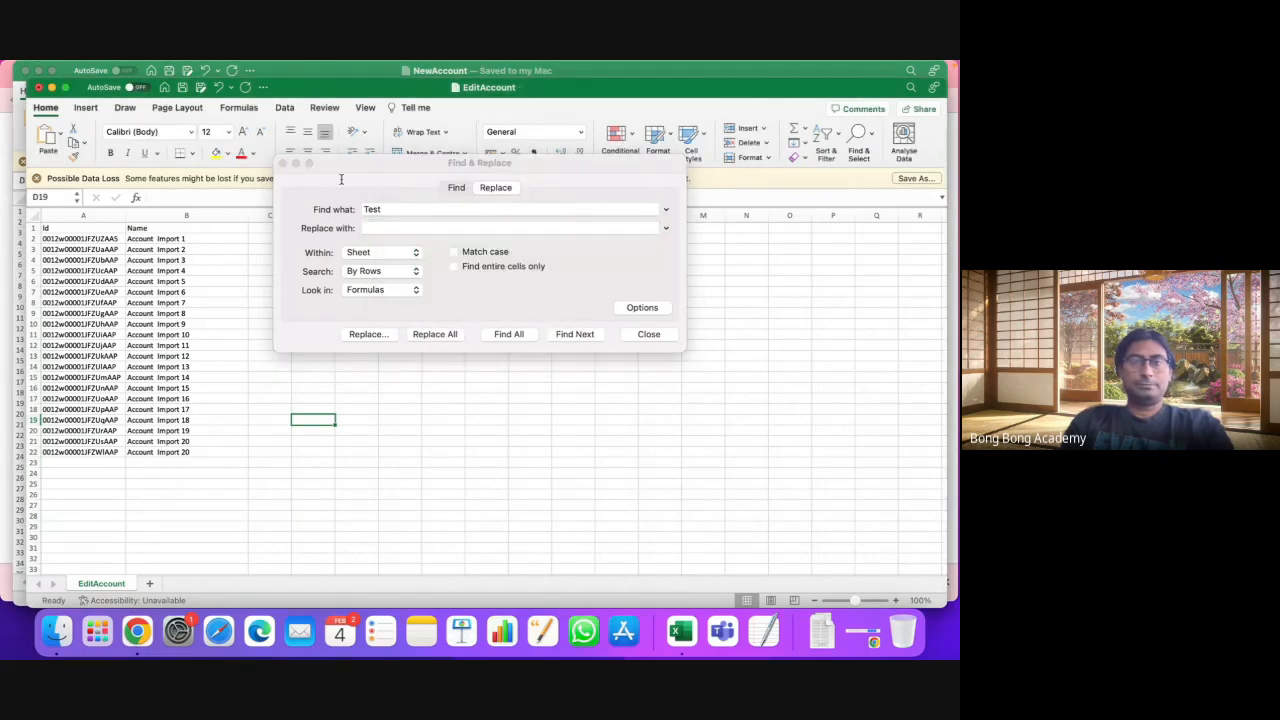
click(282, 163)
click(255, 298)
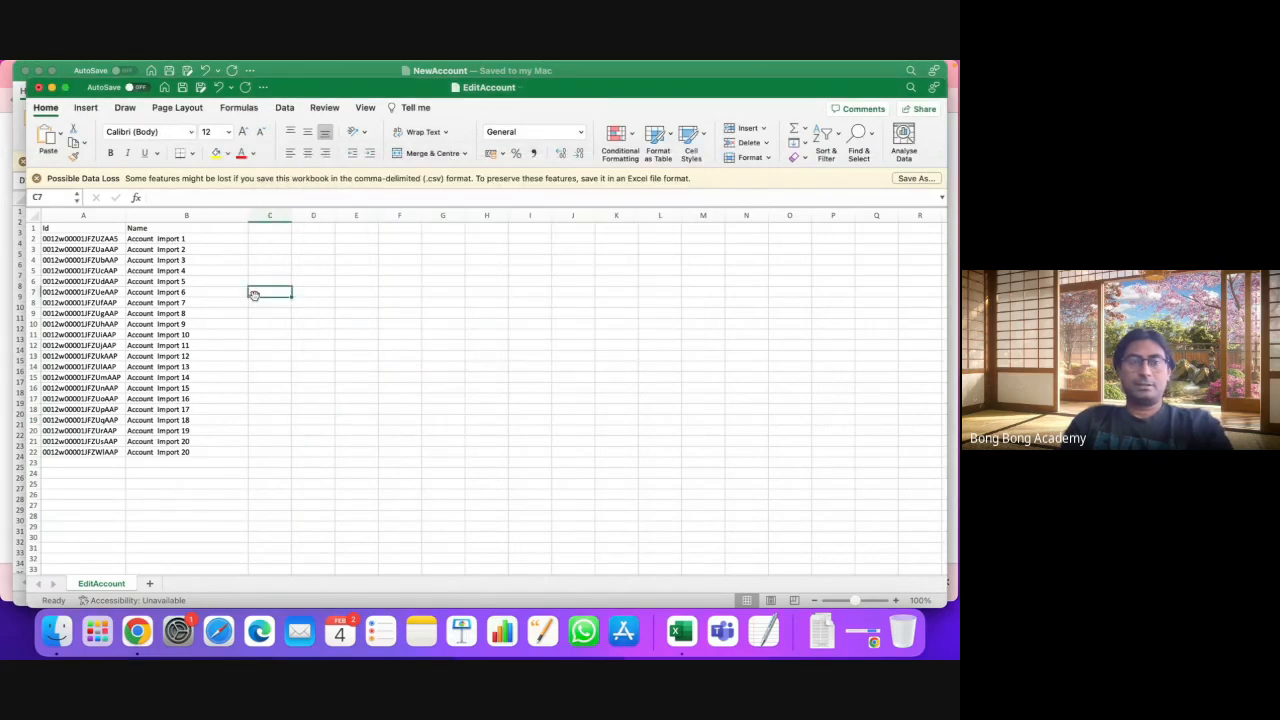
click(443, 345)
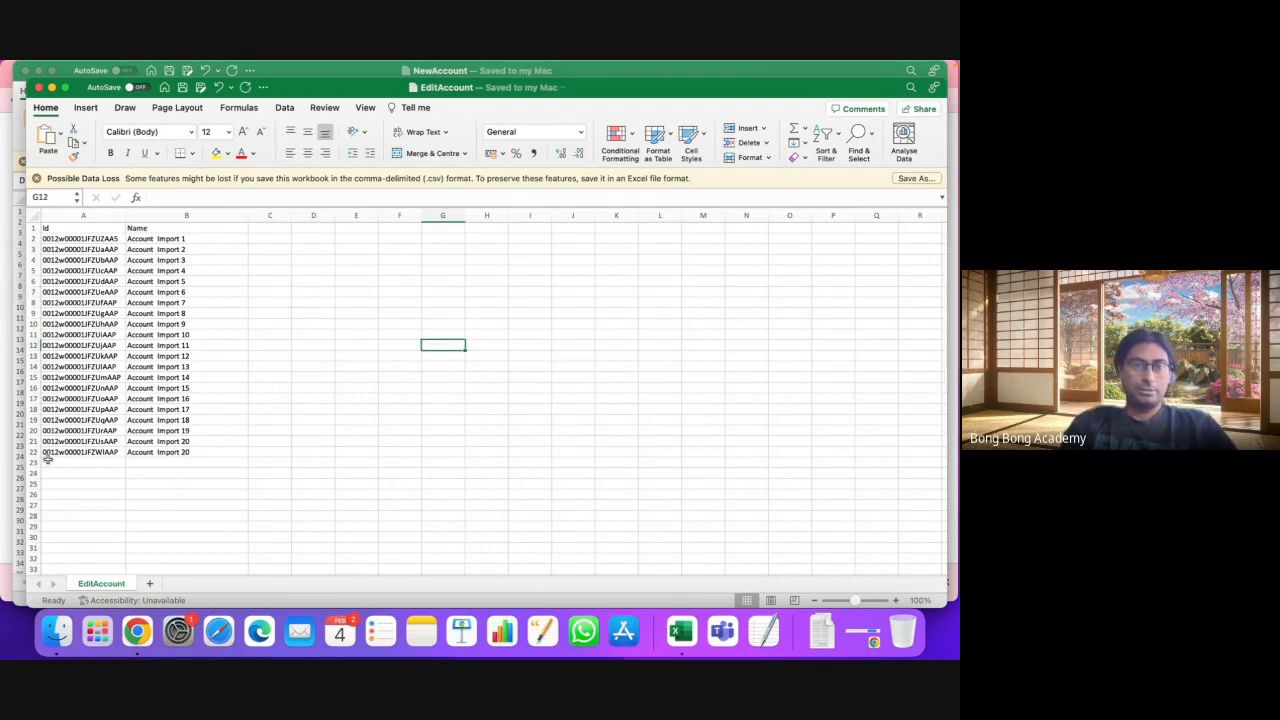
click(150, 652)
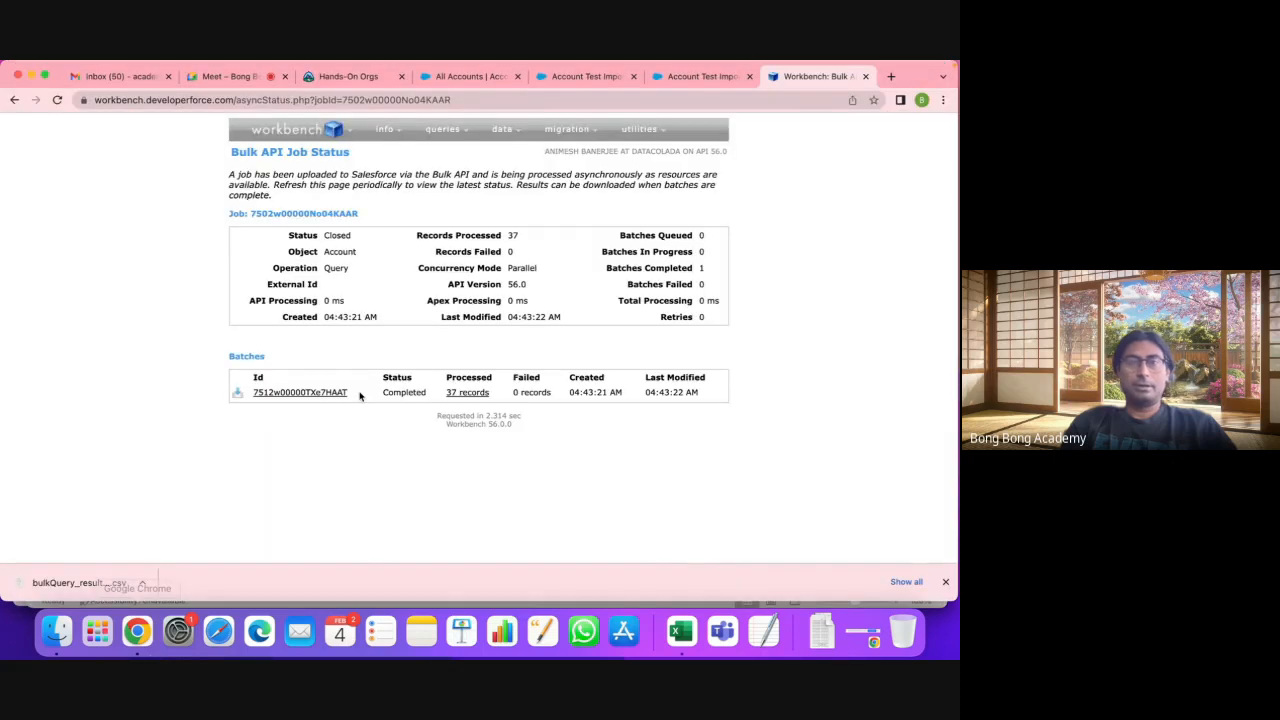
Step: Go to Workbench's data Update page for Account records
mouse_move(507, 164)
mouse_move(442, 140)
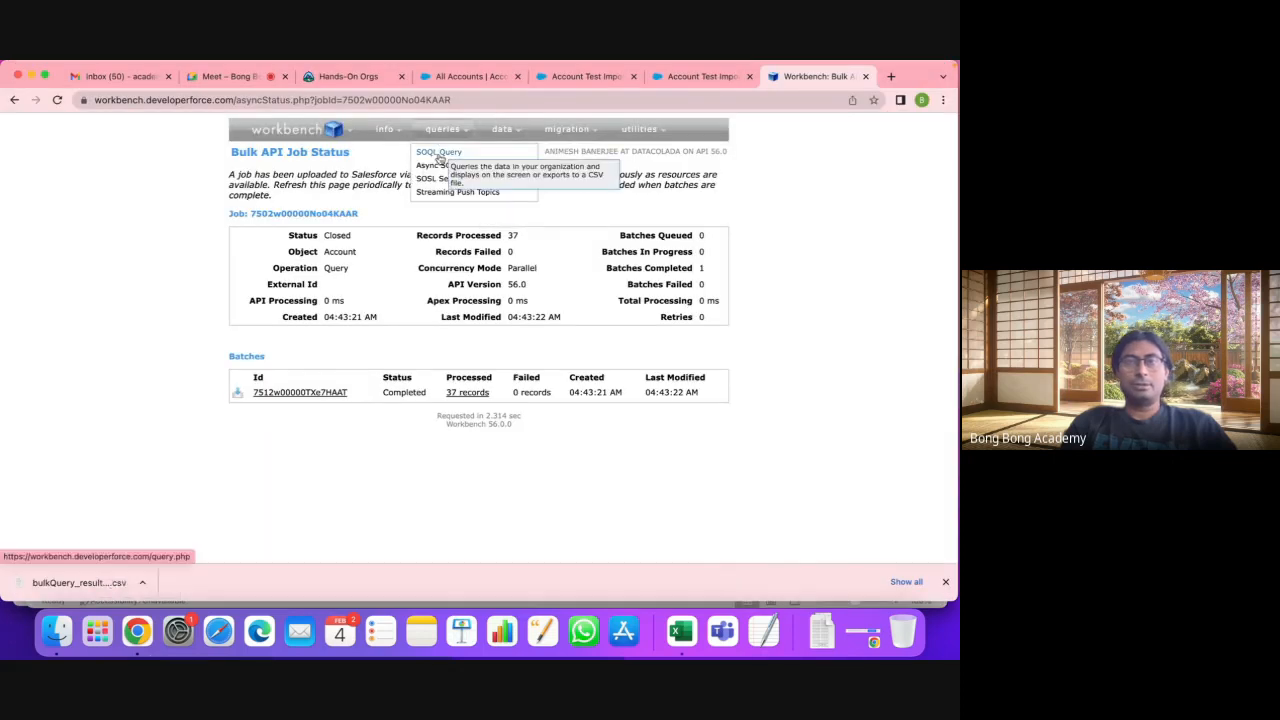
mouse_move(500, 140)
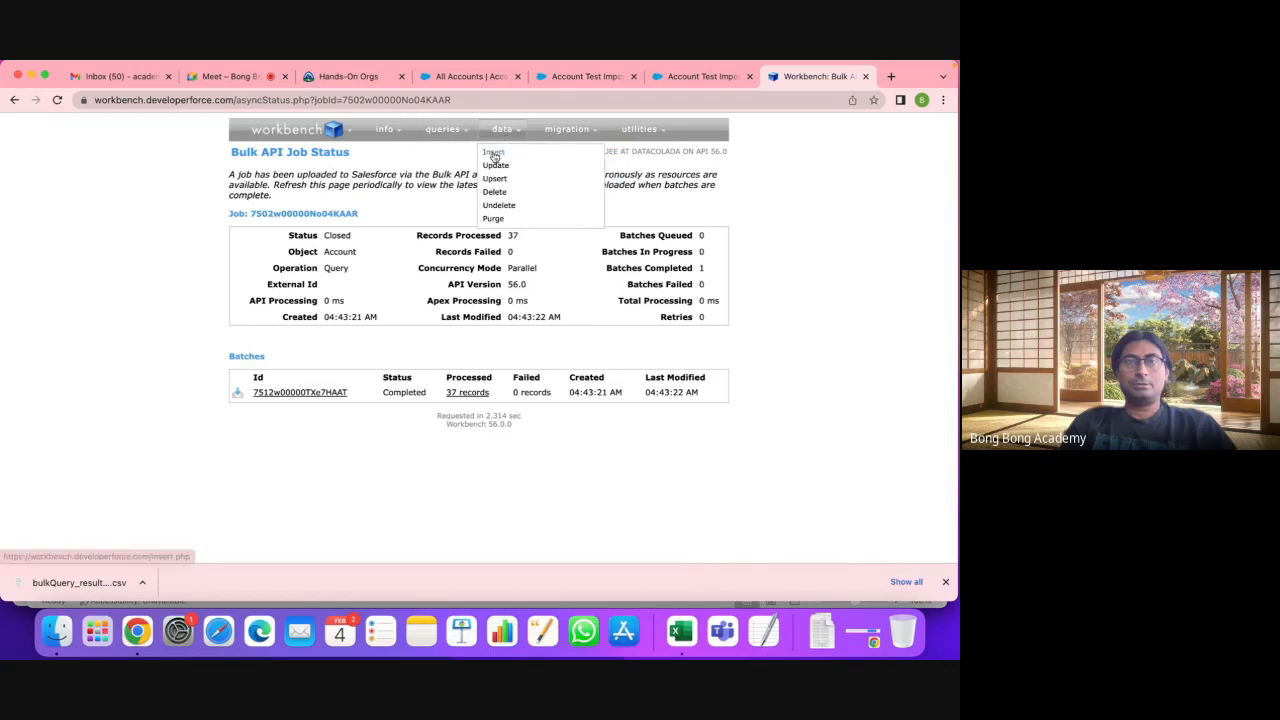
click(493, 156)
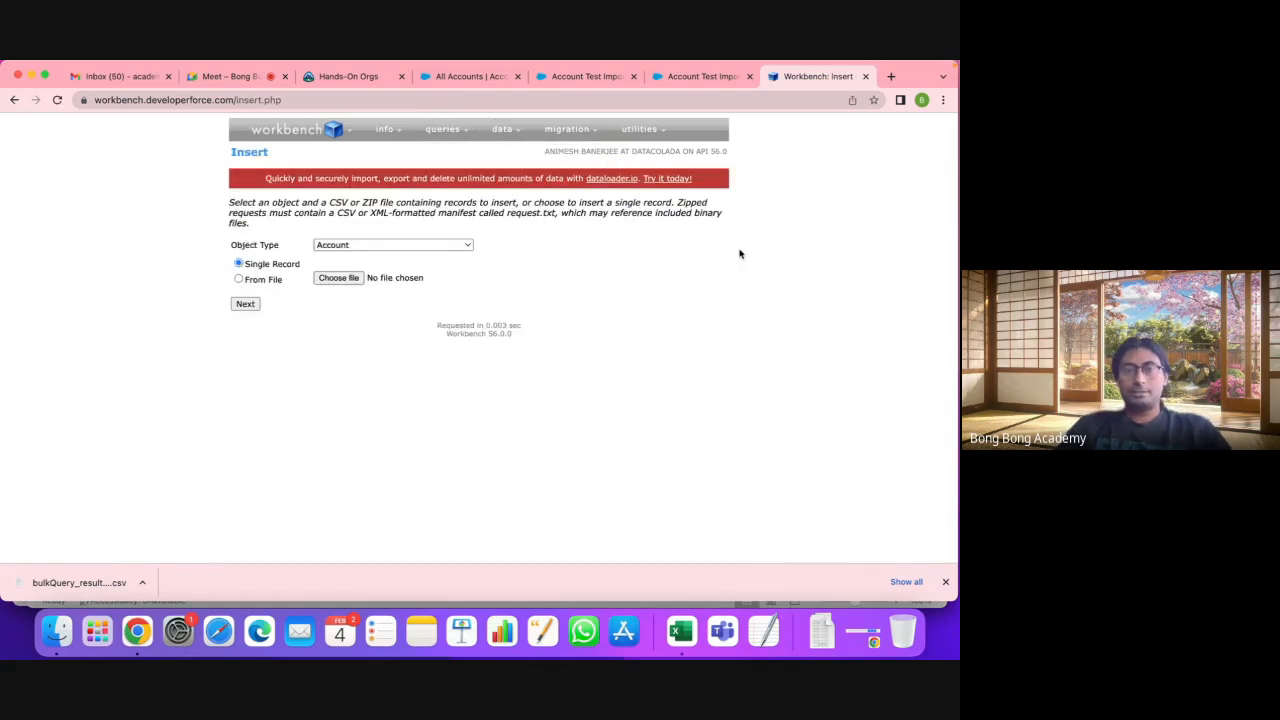
mouse_move(502, 130)
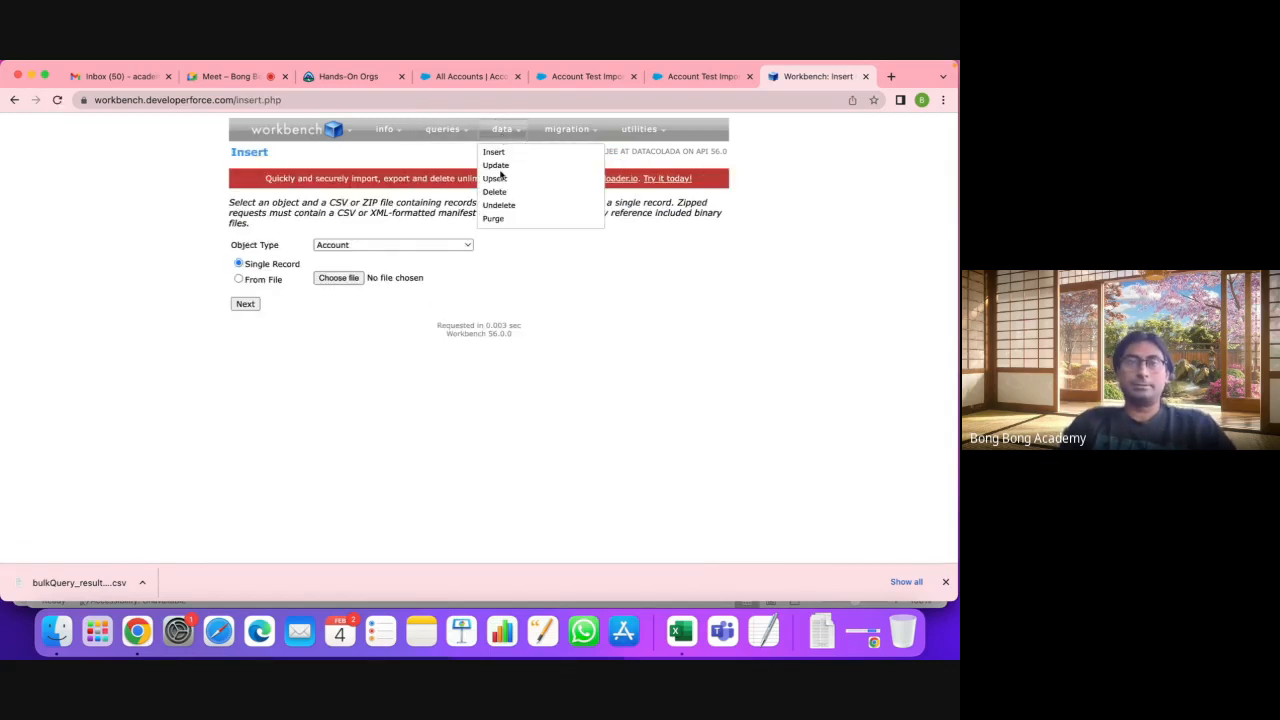
click(497, 167)
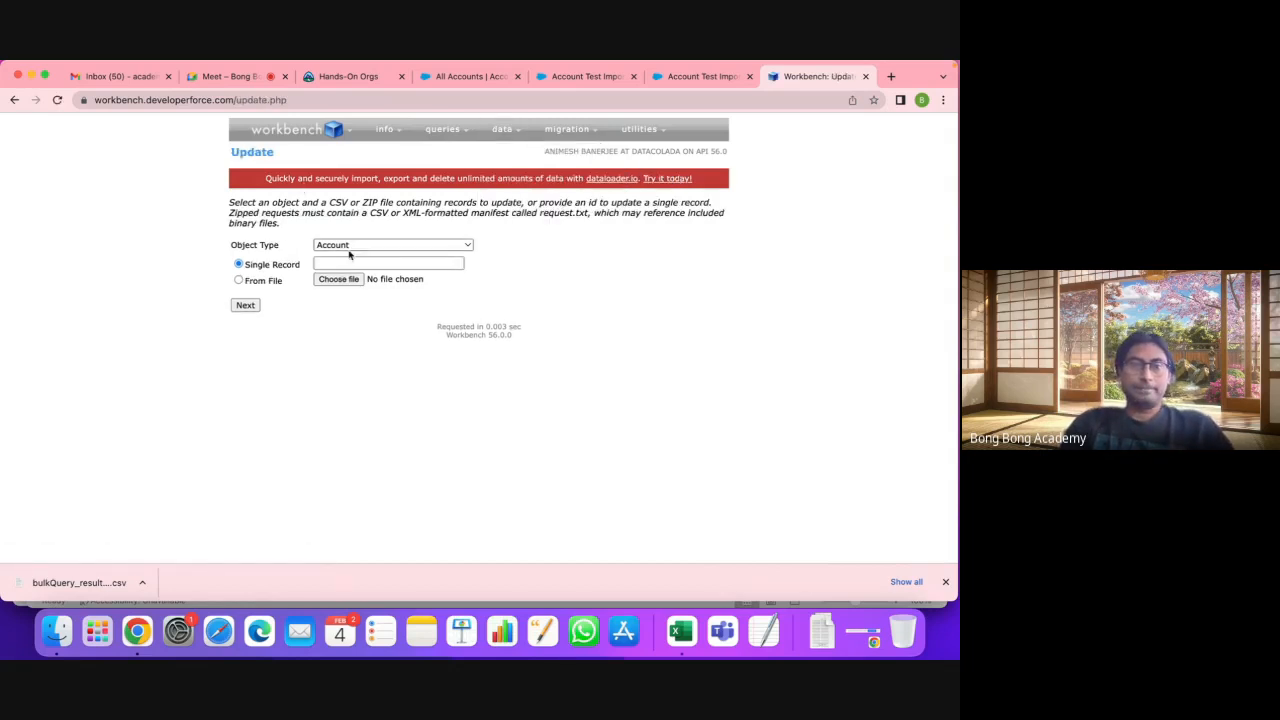
Step: Load the records From File, choosing EditAccount.csv in Downloads
click(241, 282)
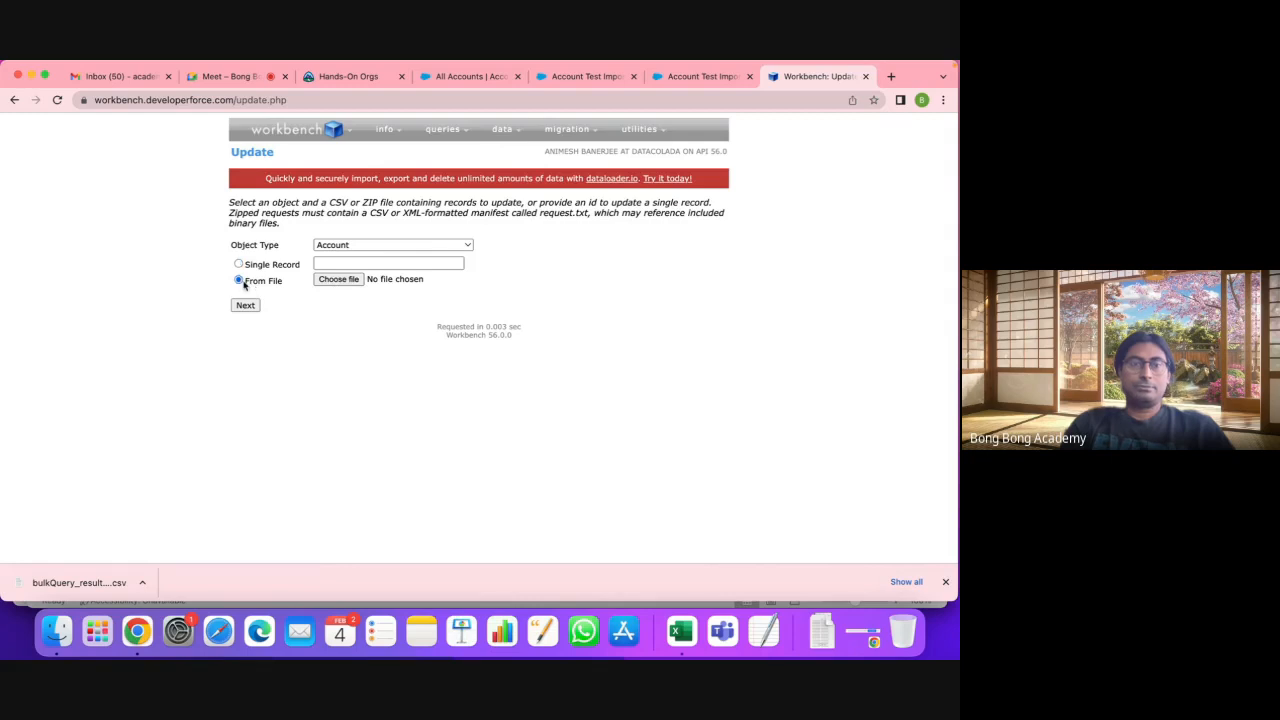
click(358, 284)
click(286, 182)
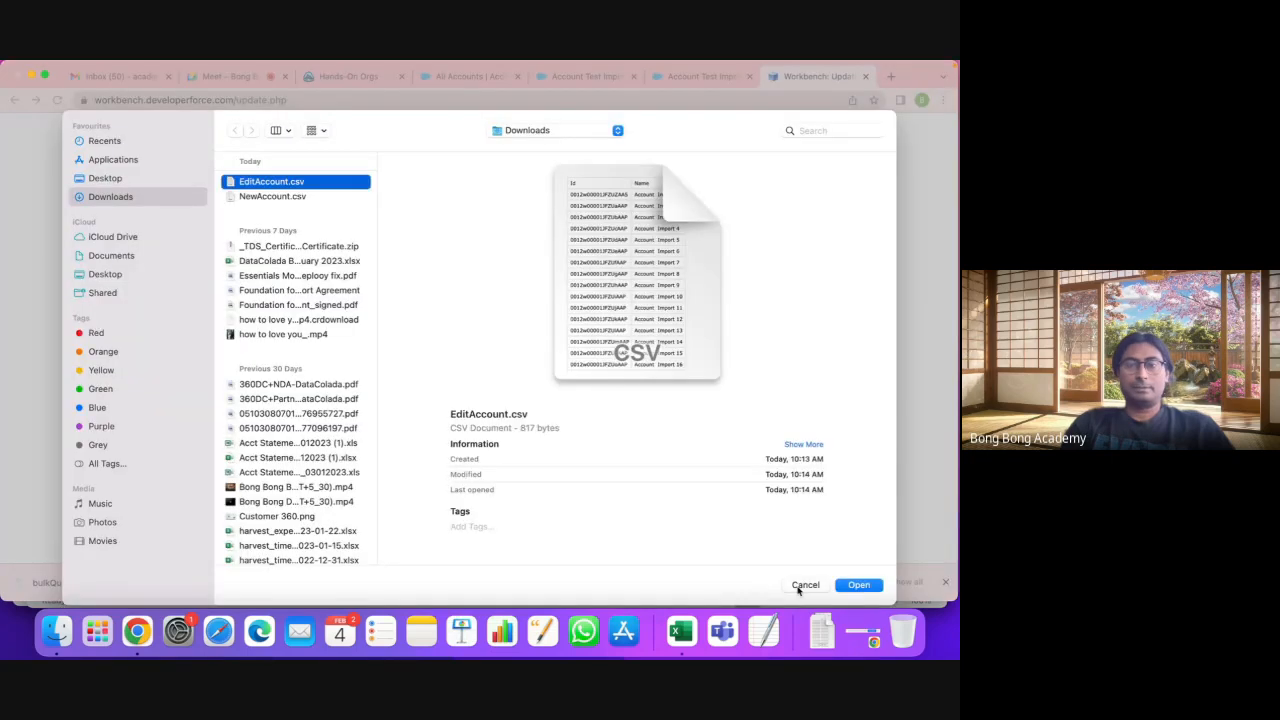
click(859, 585)
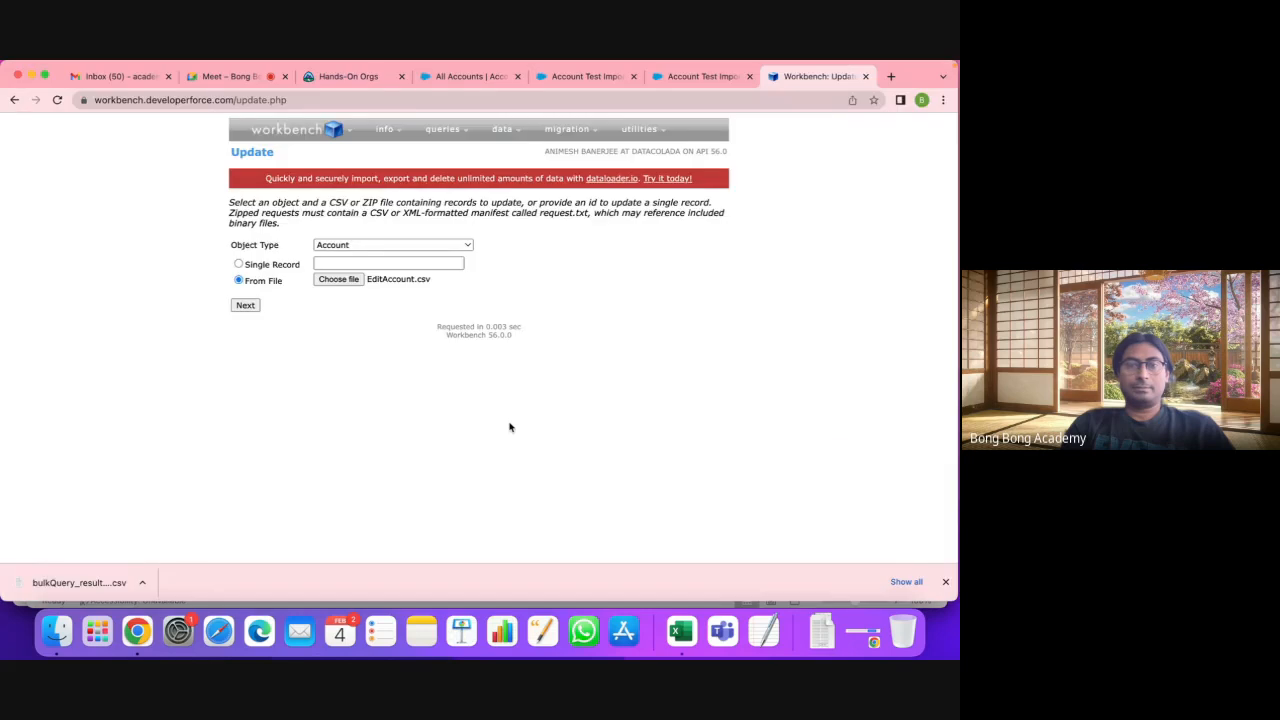
Step: Upload the file and keep Id and Name mapped to their CSV columns
click(246, 308)
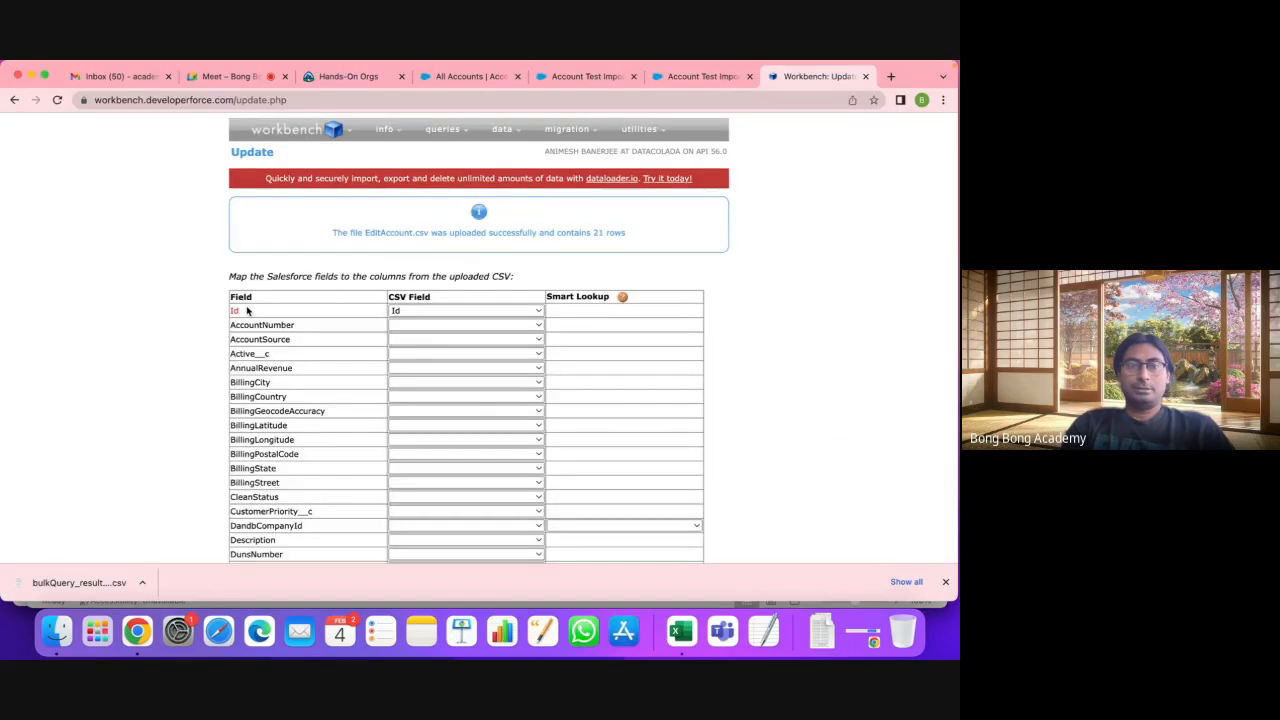
mouse_move(238, 318)
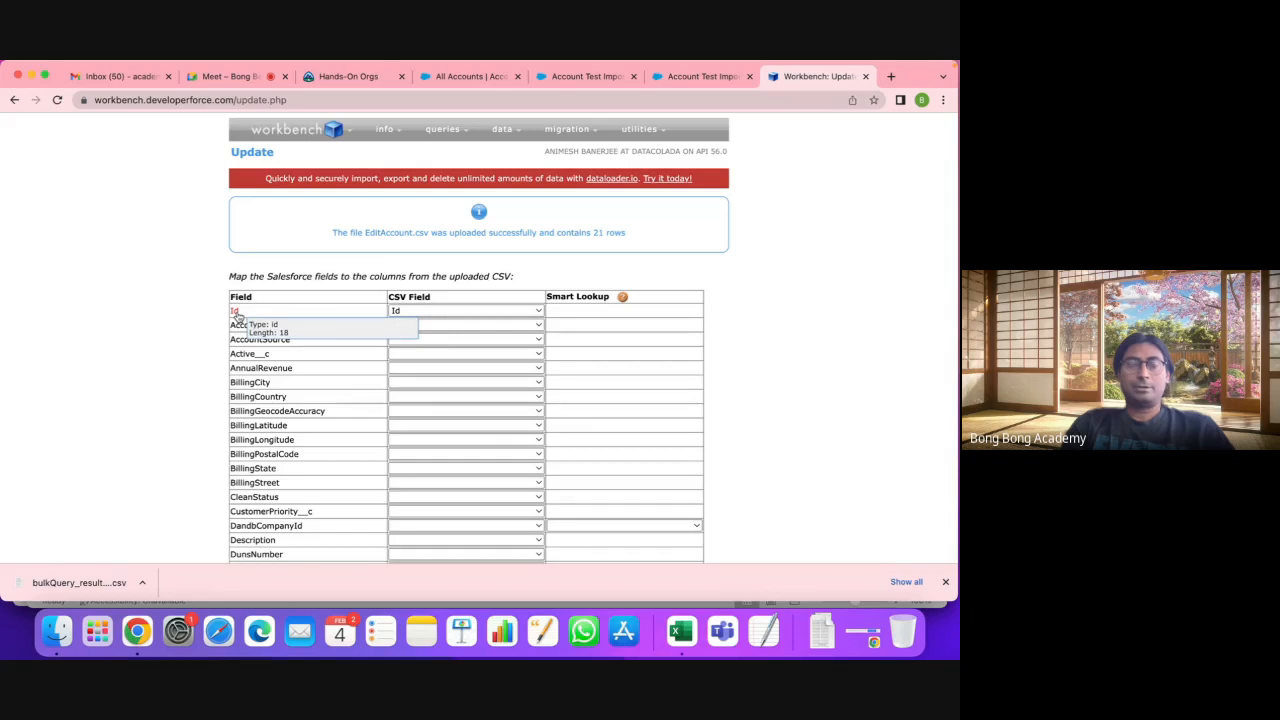
click(421, 312)
click(422, 313)
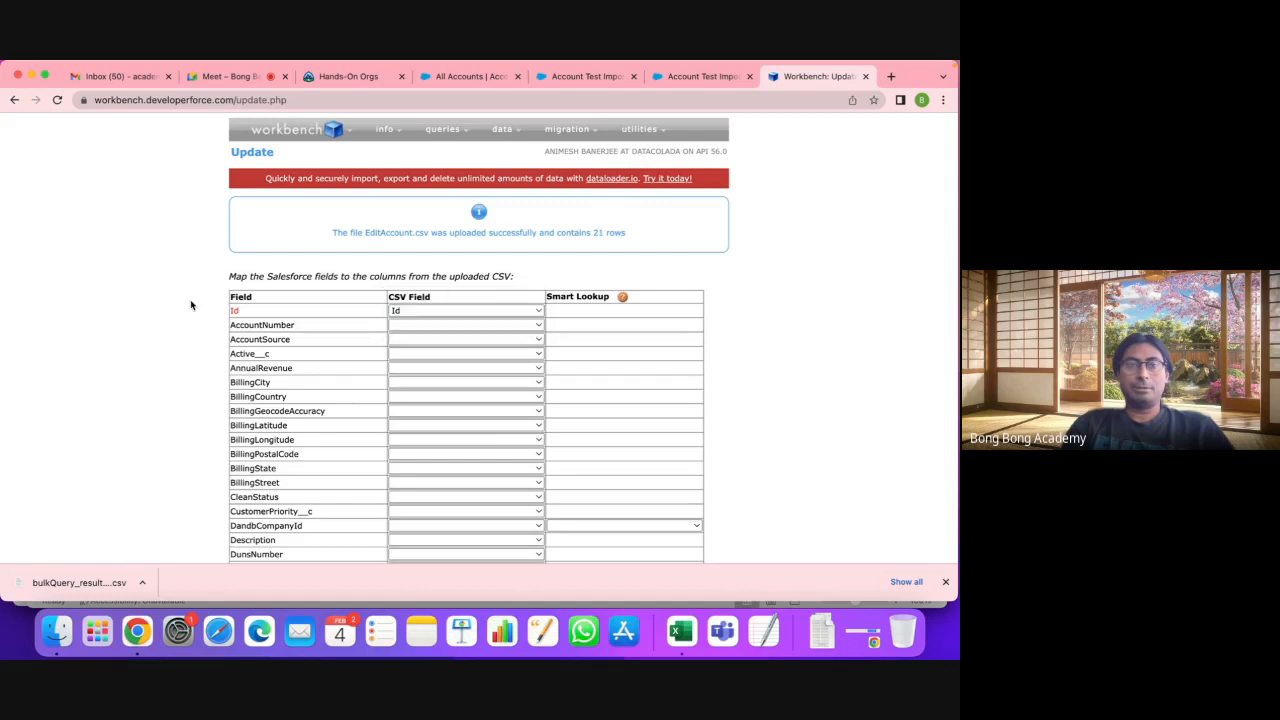
scroll(268, 358, down, 5)
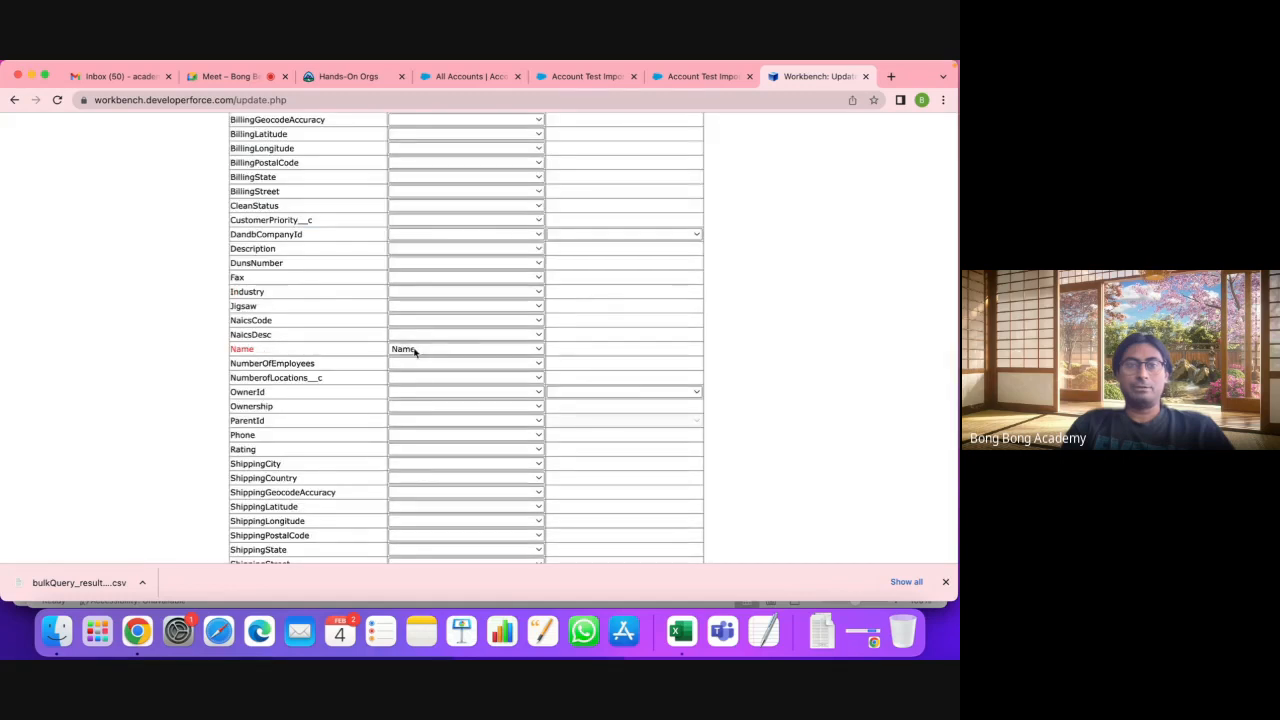
scroll(418, 480, down, 4)
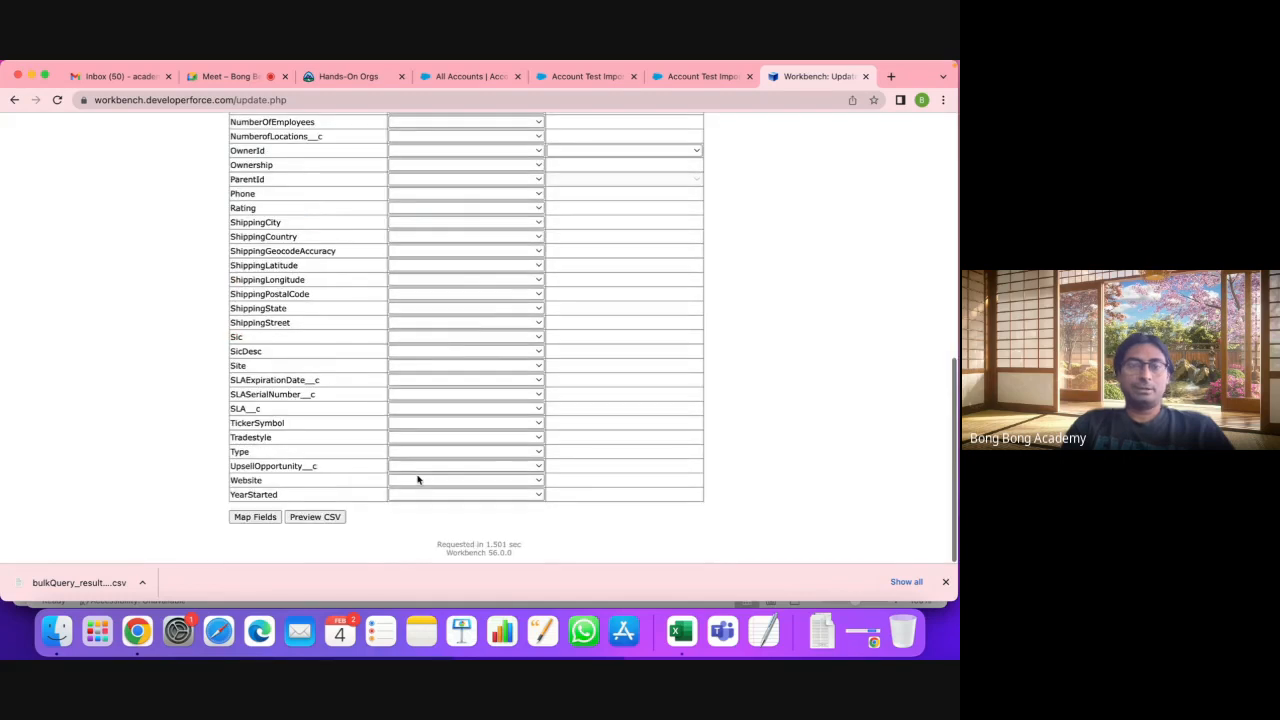
click(256, 516)
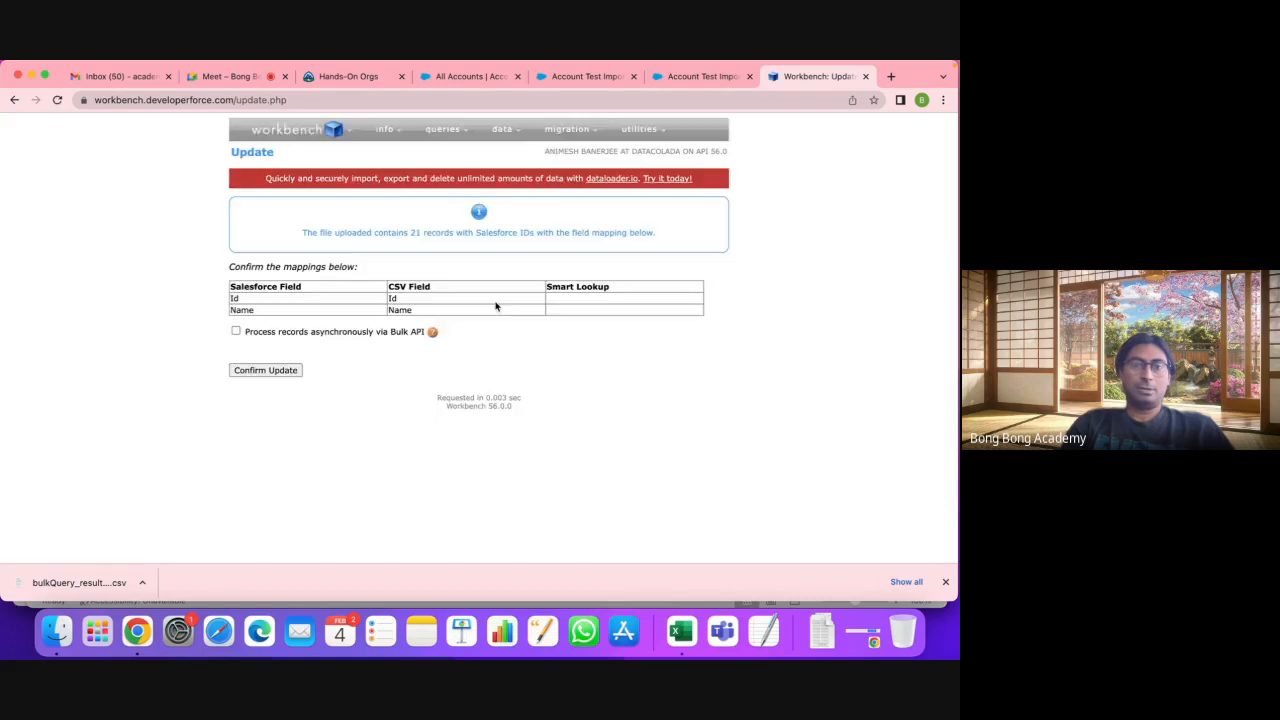
Step: Confirm the update of all 21 records, then return to All Accounts
click(285, 369)
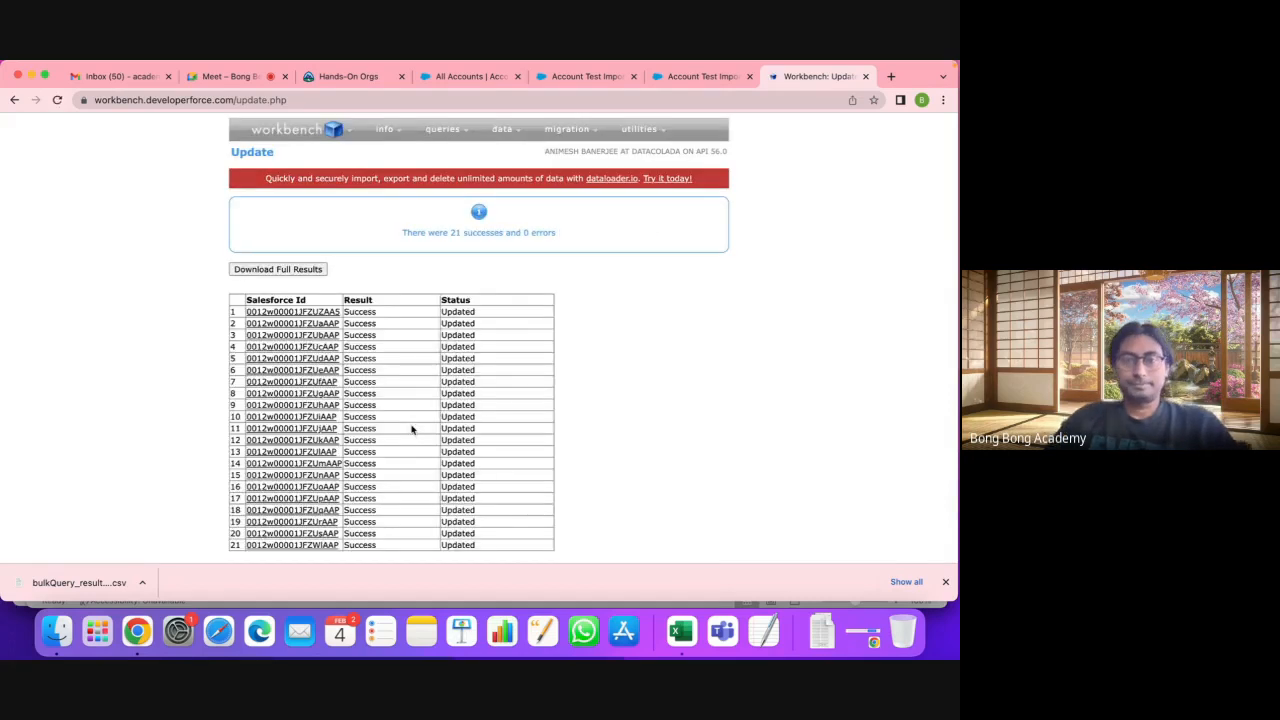
scroll(545, 149, down, 1)
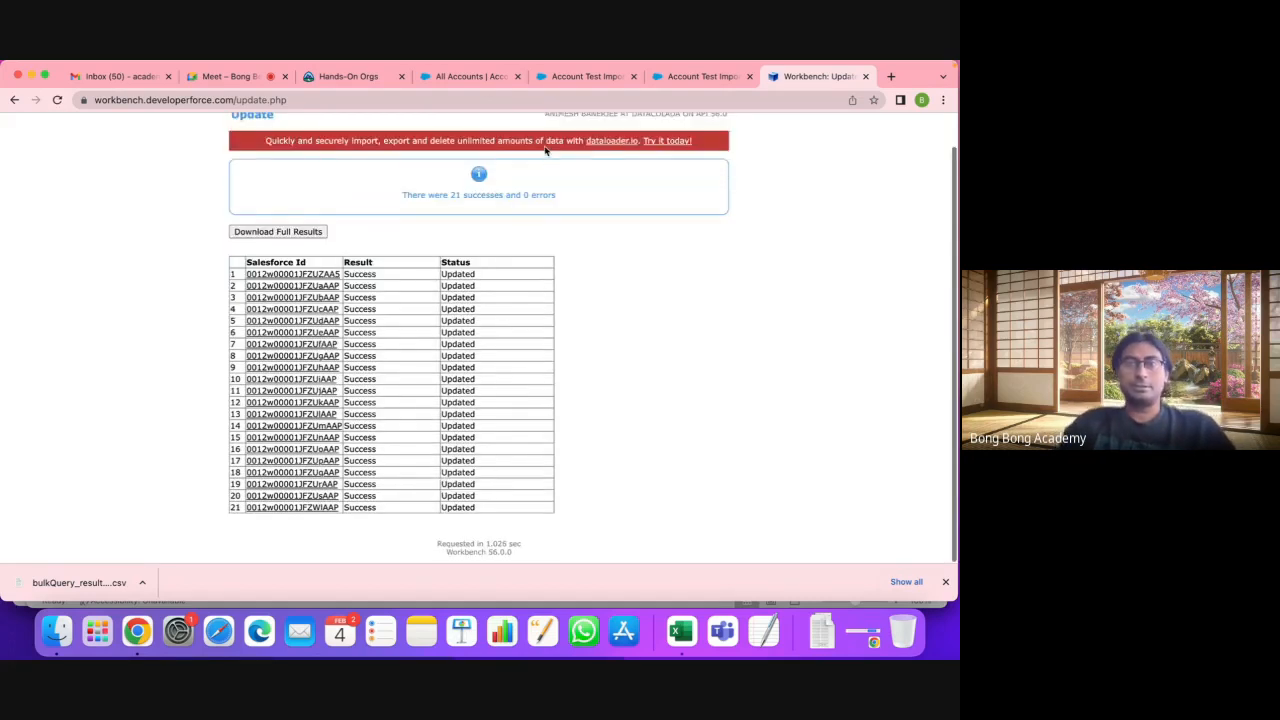
click(470, 76)
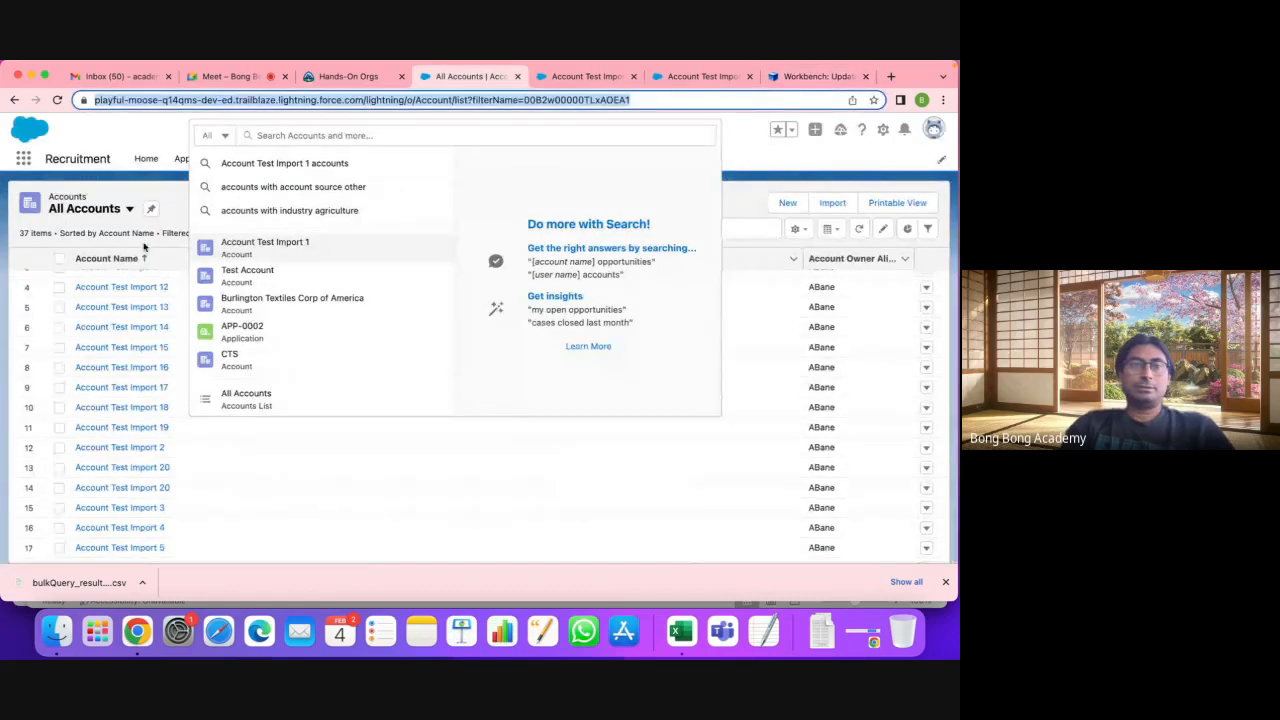
Step: Refresh the All Accounts list to check the new names, then revisit Workbench results
click(58, 101)
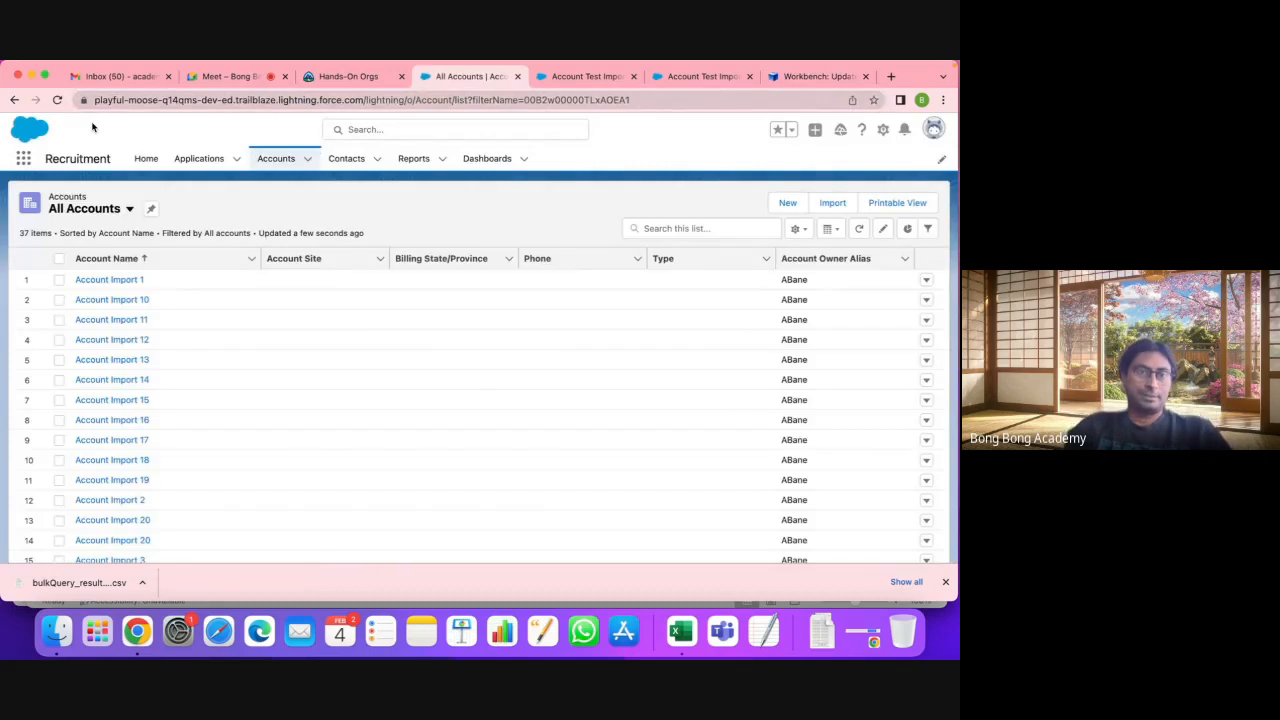
scroll(227, 507, down, 5)
scroll(227, 507, up, 5)
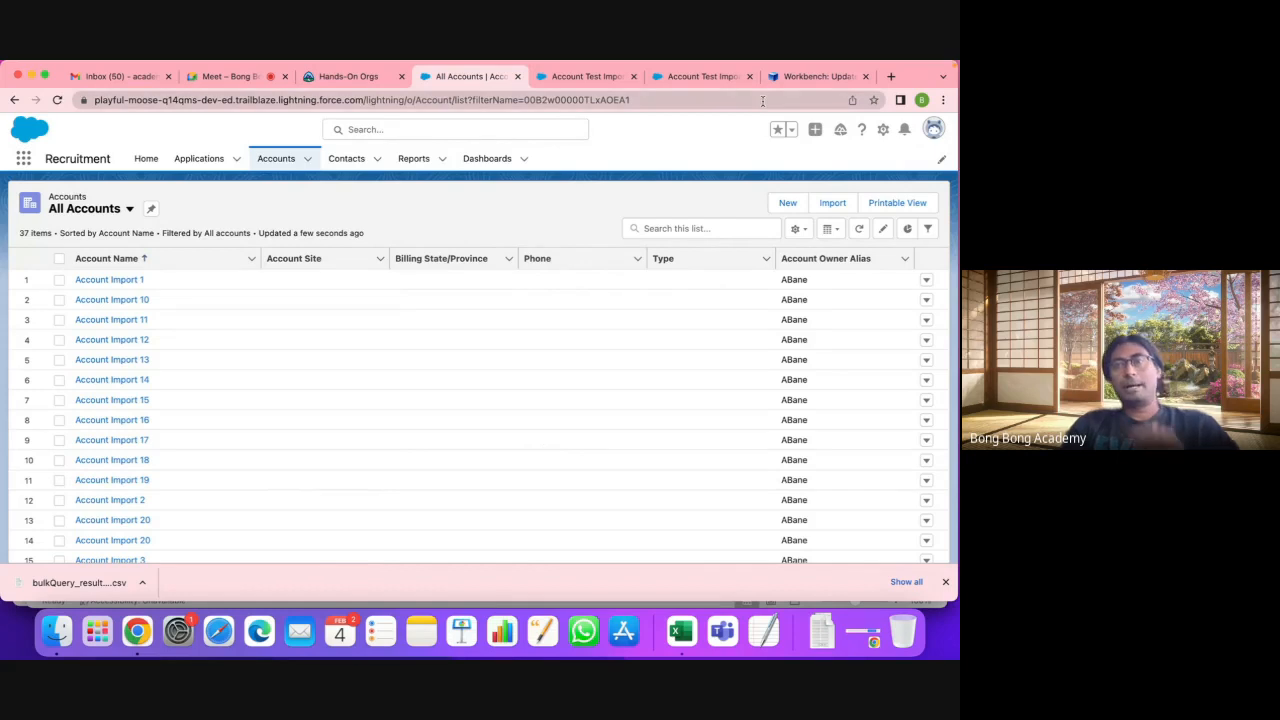
click(820, 84)
scroll(669, 323, up, 2)
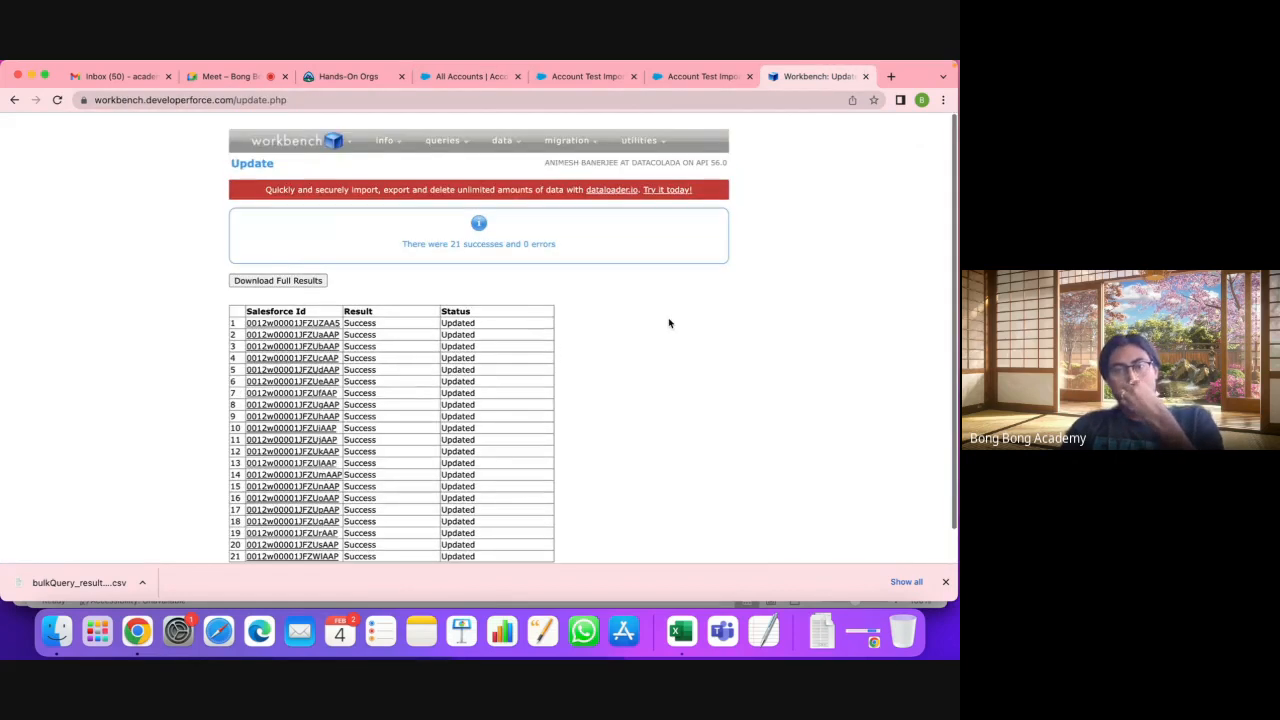
Step: Check the 20 Id values in the EditAccount workbook against the update results
click(683, 628)
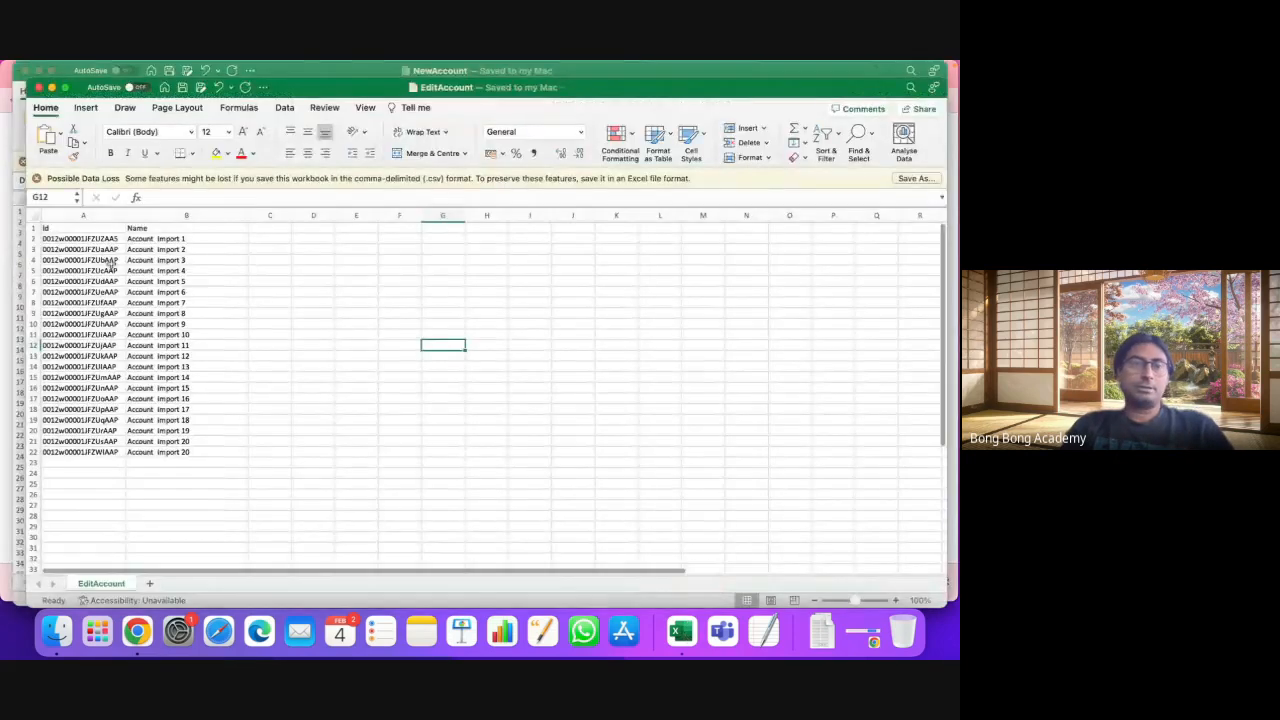
drag(80, 239, 100, 446)
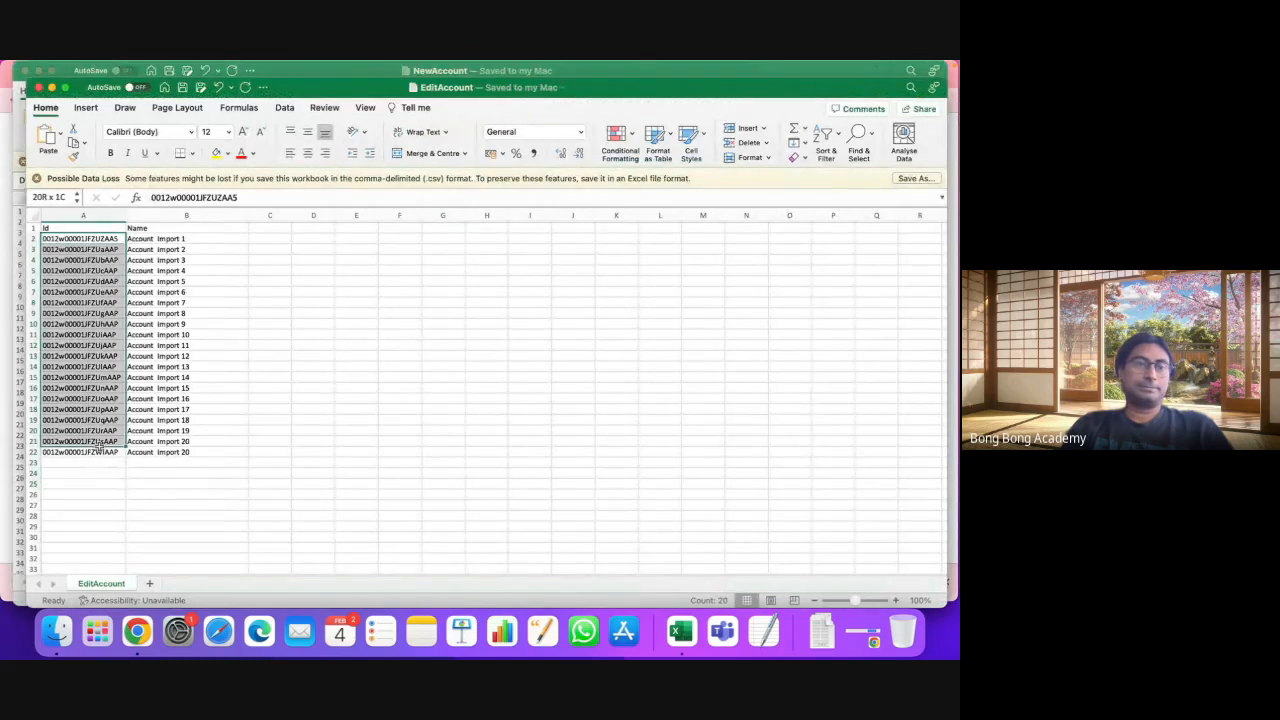
click(270, 462)
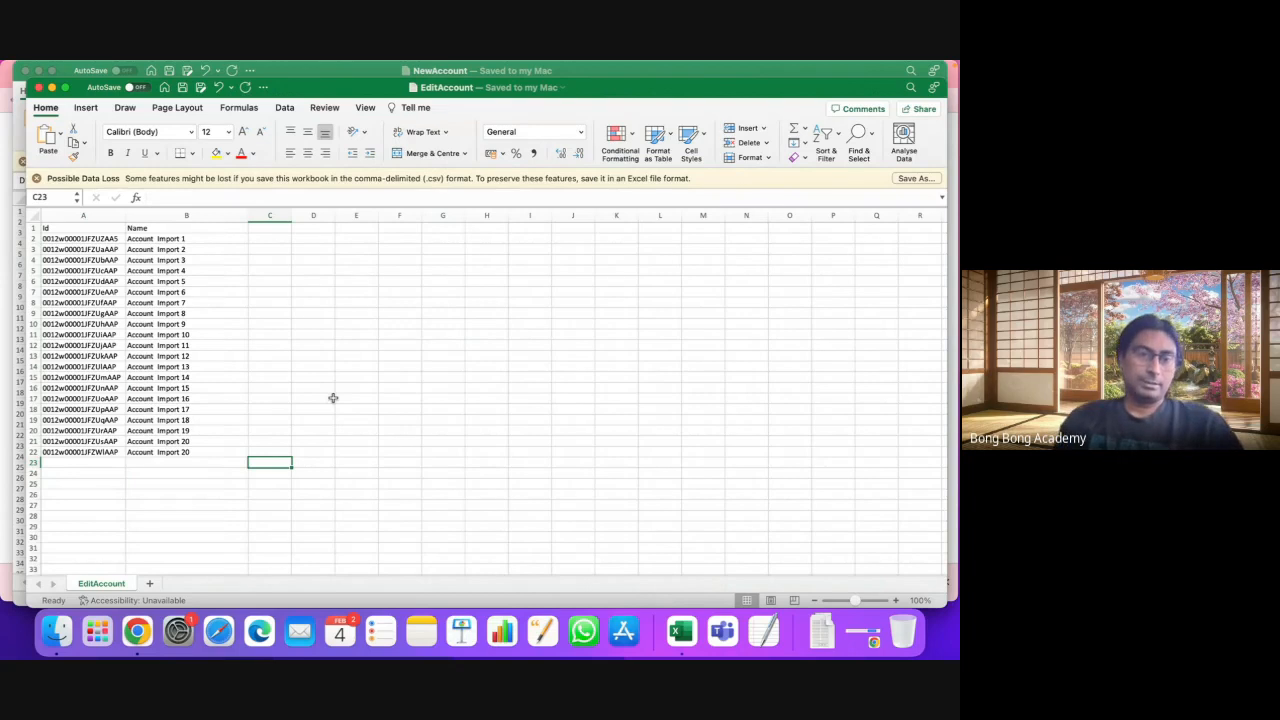
click(137, 630)
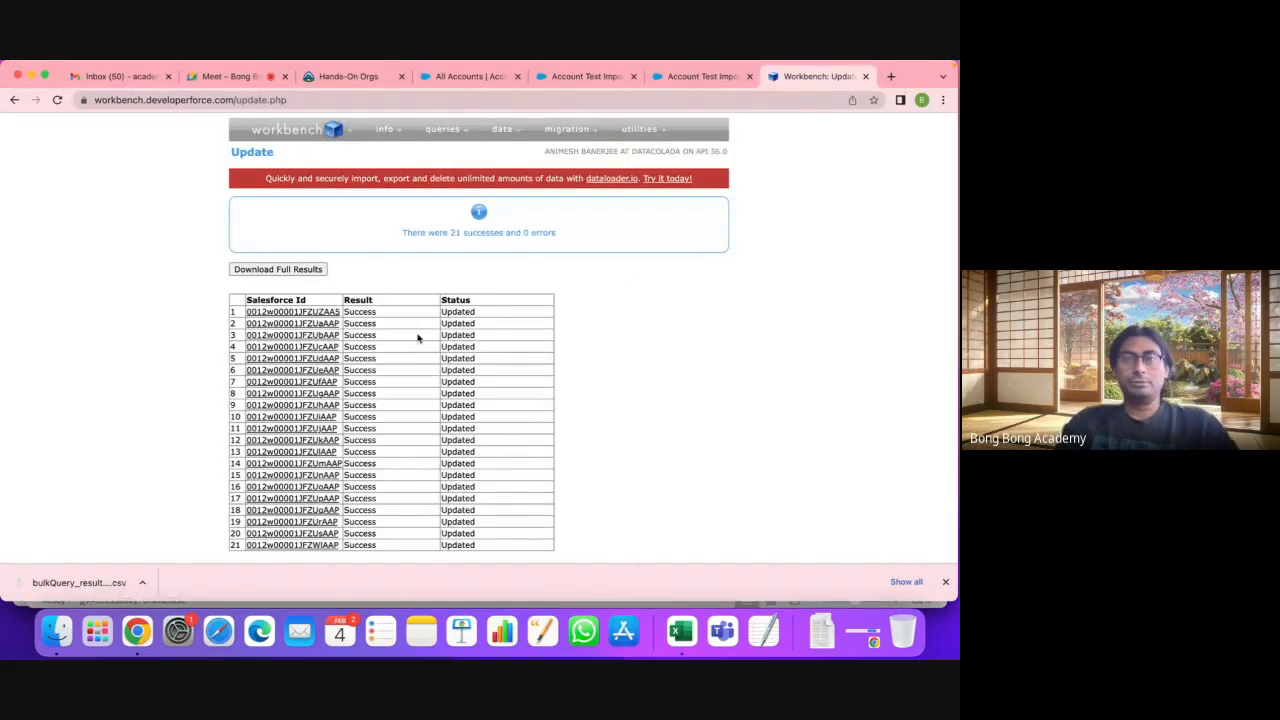
Step: Open the Account Test Import 20 record, which still carries the Test name
mouse_move(502, 129)
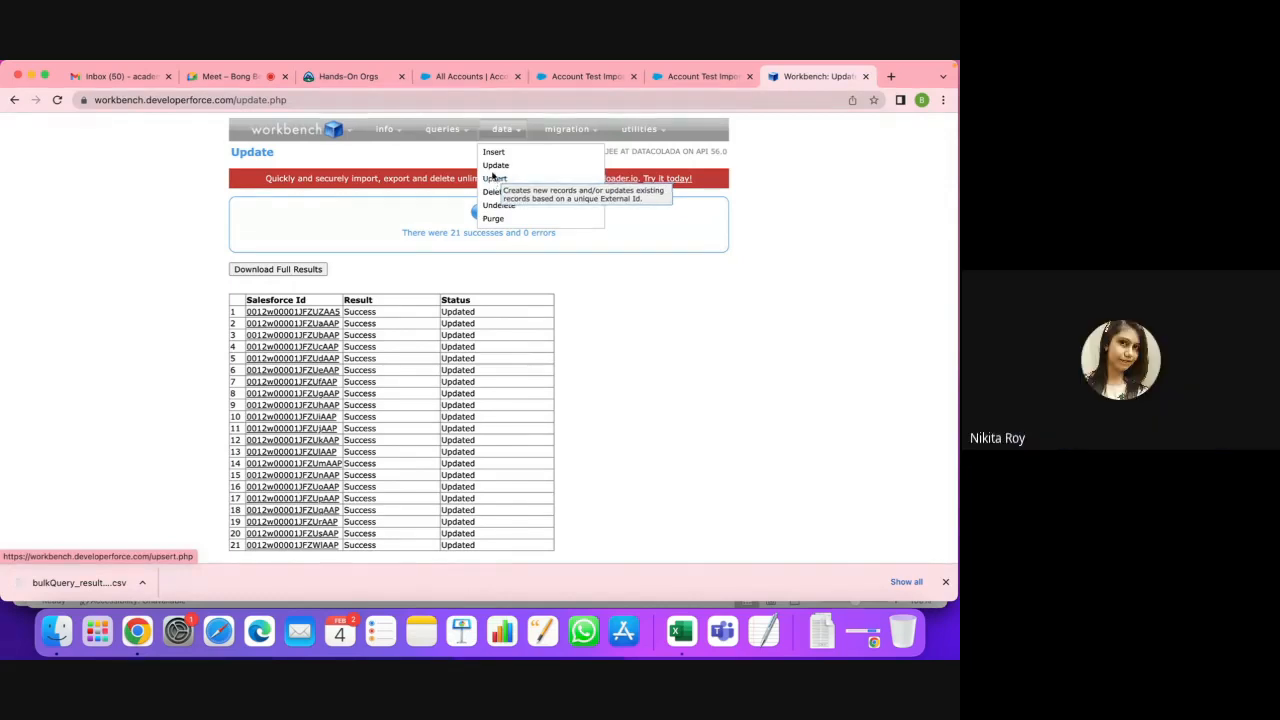
click(592, 77)
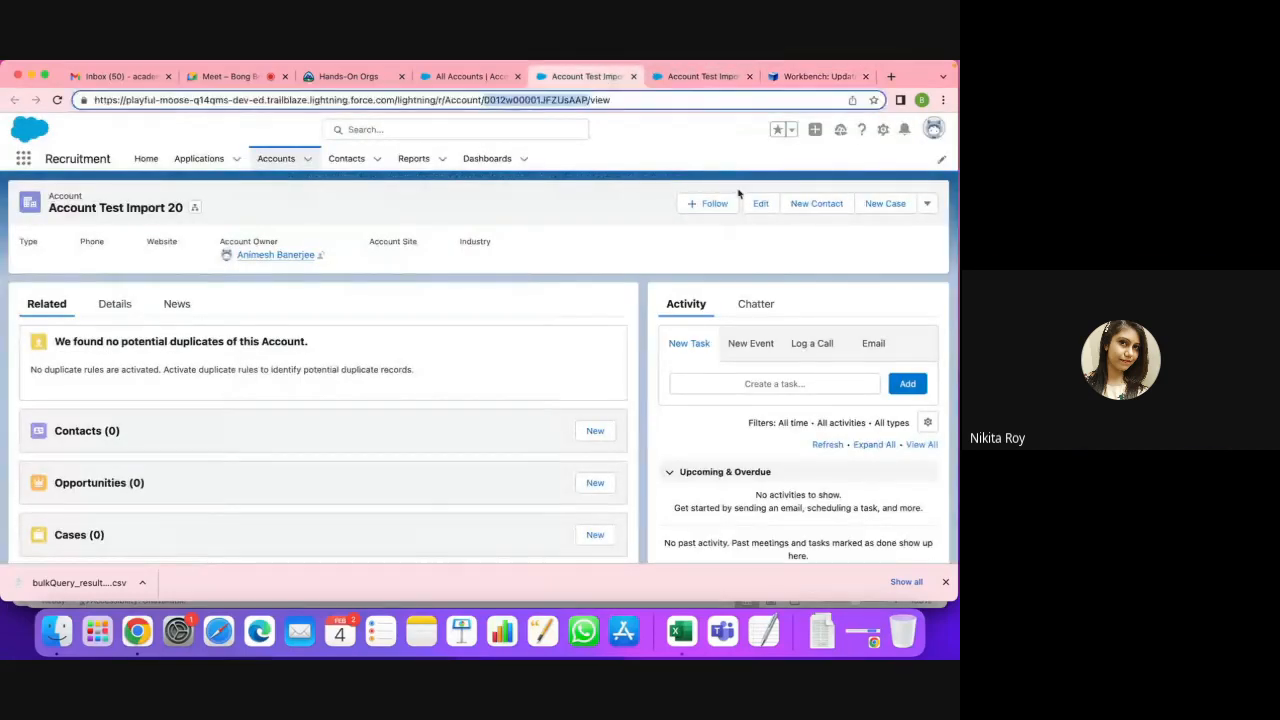
click(593, 204)
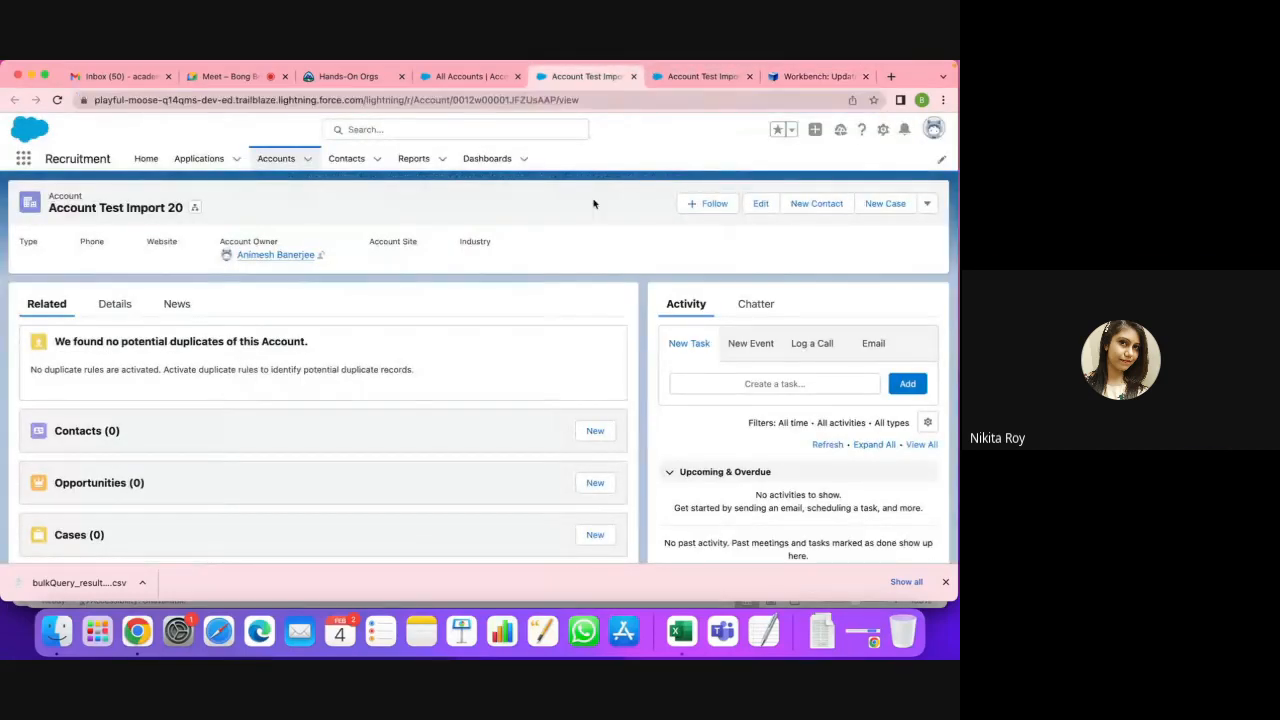
click(476, 80)
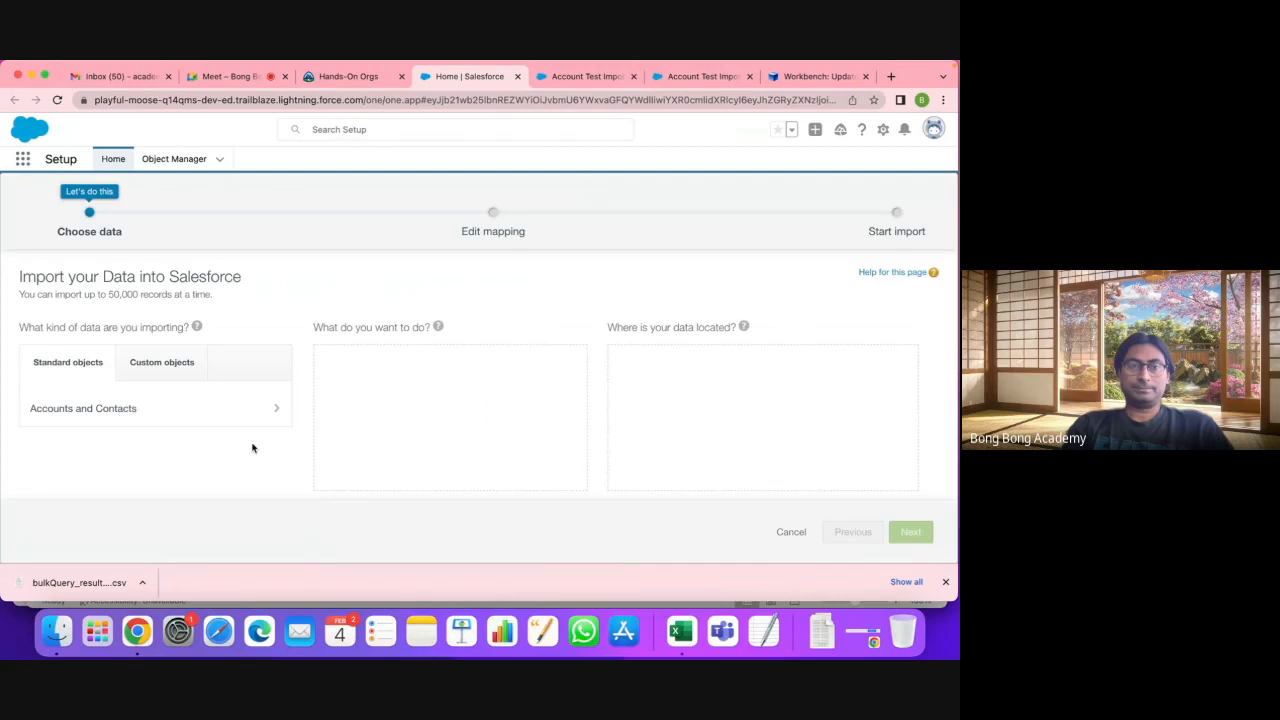
Step: Start an Accounts and Contacts import set to update existing records only
click(197, 410)
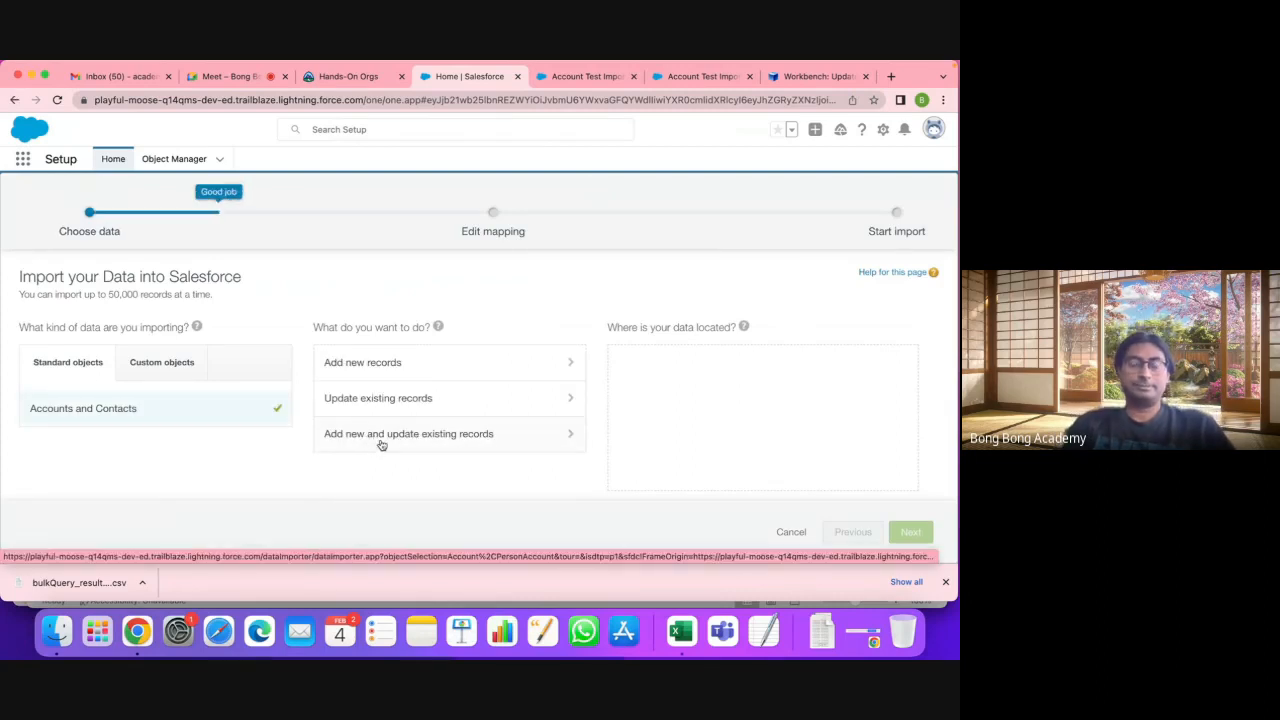
click(381, 440)
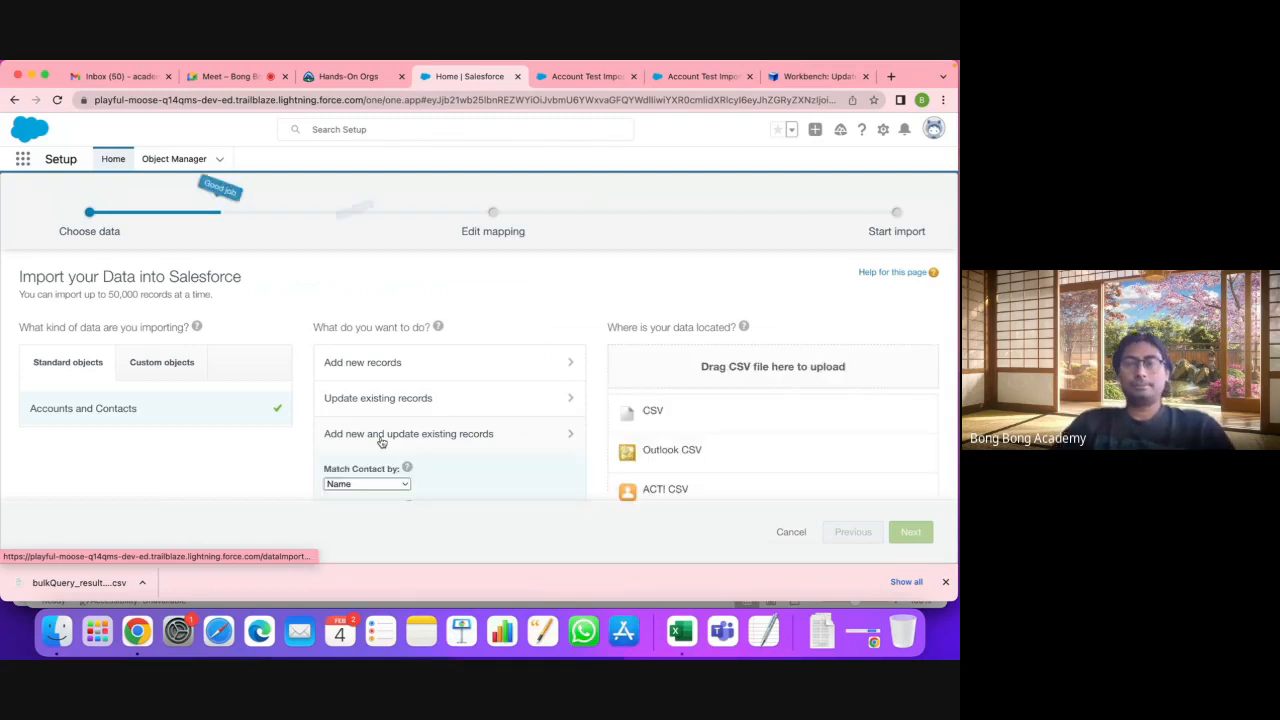
scroll(381, 440, down, 3)
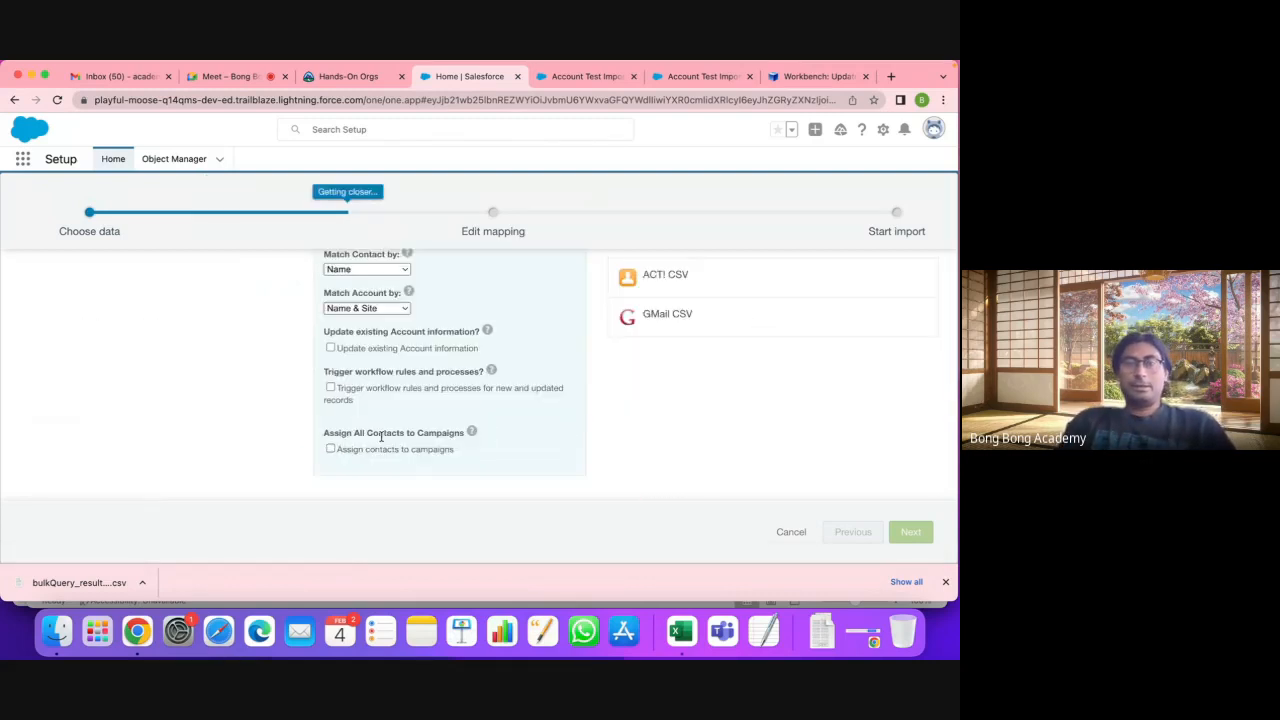
scroll(381, 437, up, 5)
scroll(381, 437, down, 4)
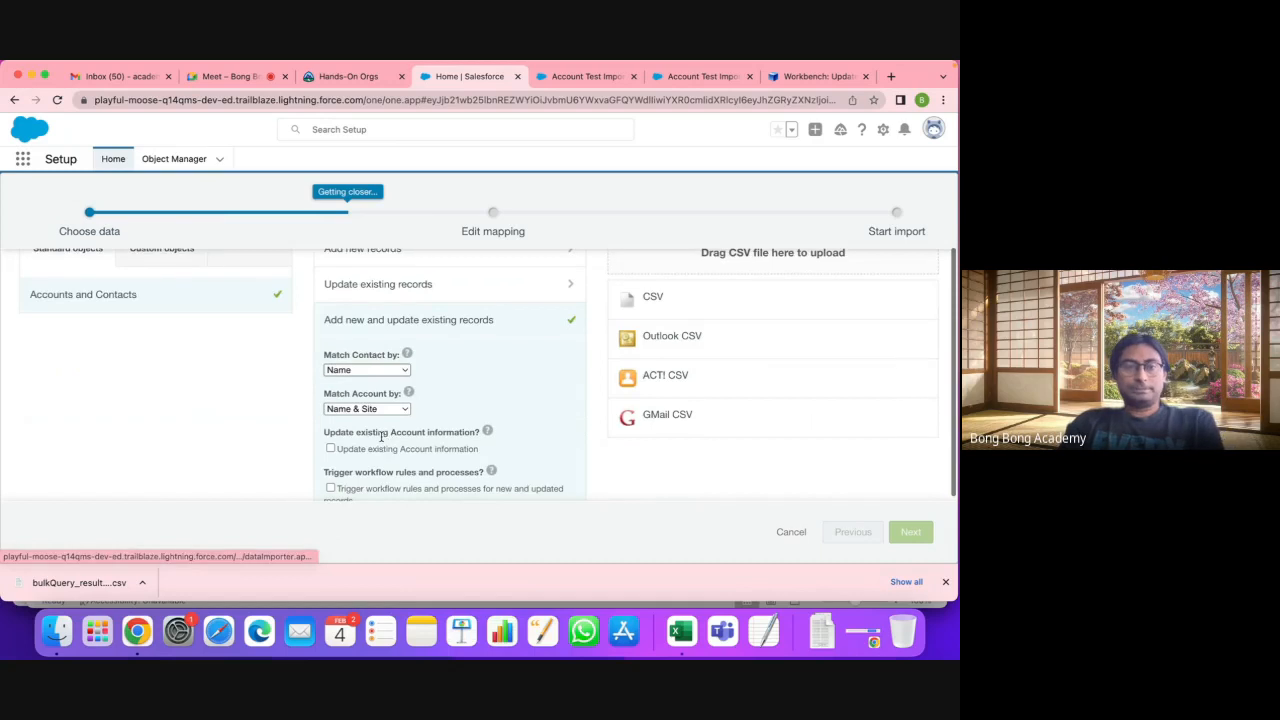
scroll(371, 380, up, 5)
click(366, 330)
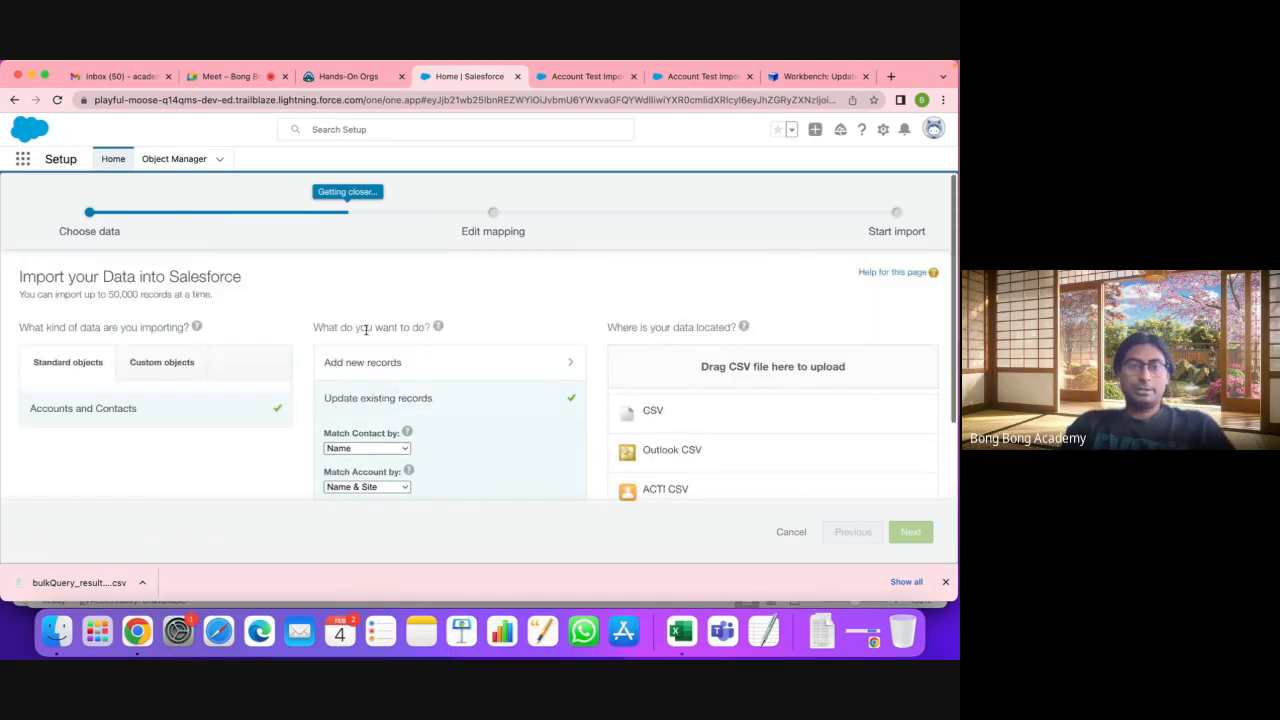
scroll(366, 330, down, 3)
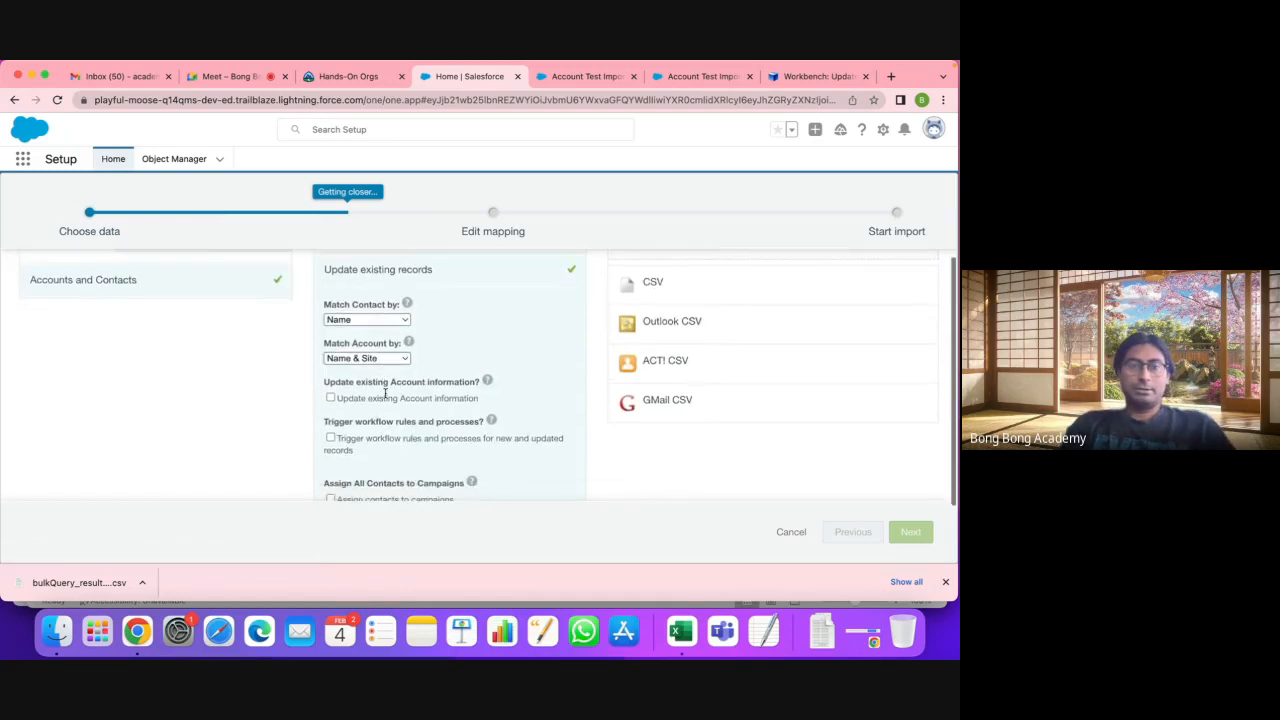
scroll(385, 393, down, 3)
scroll(372, 300, up, 2)
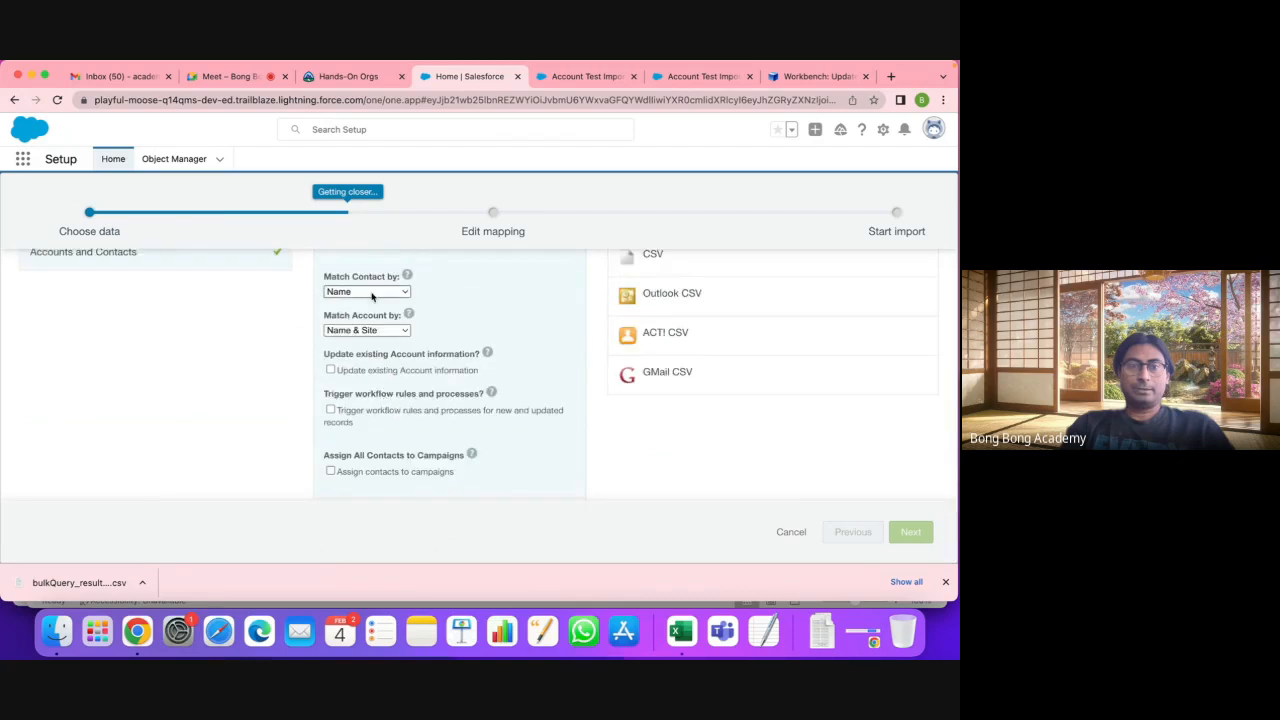
Step: Match accounts by Salesforce.com ID, keep contacts matched by Name, and allow updating existing account info
click(370, 330)
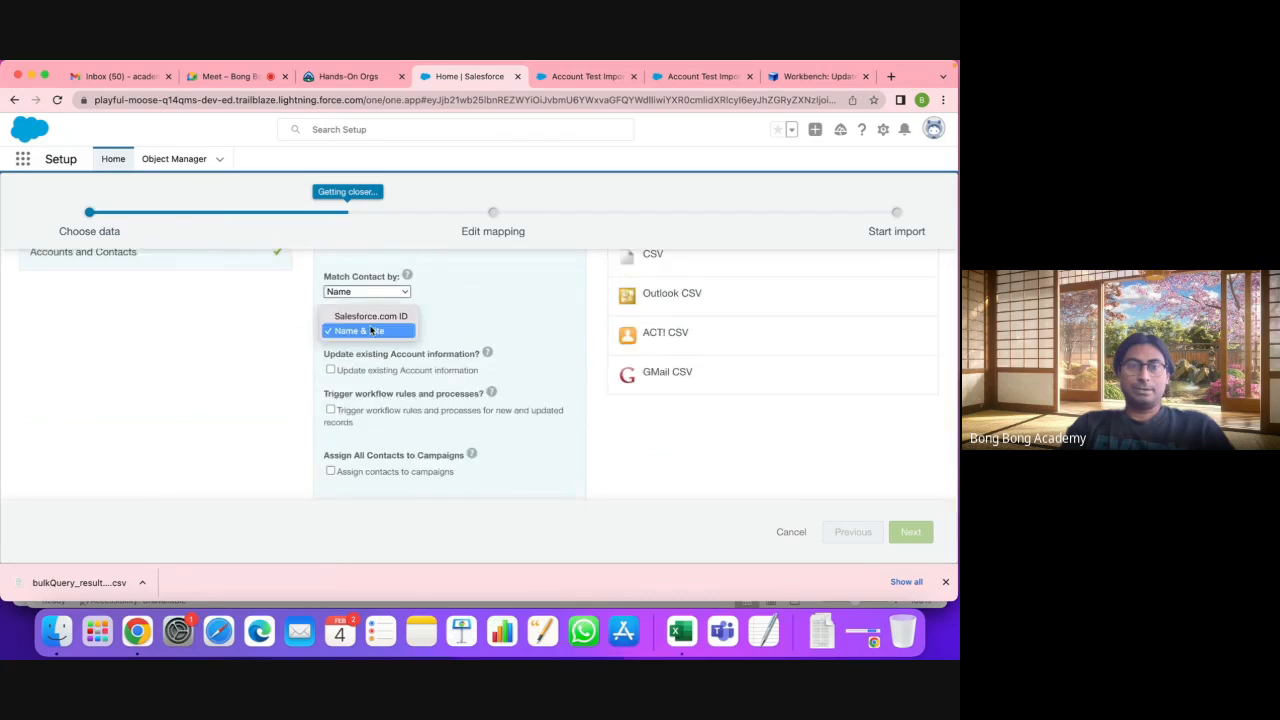
click(370, 316)
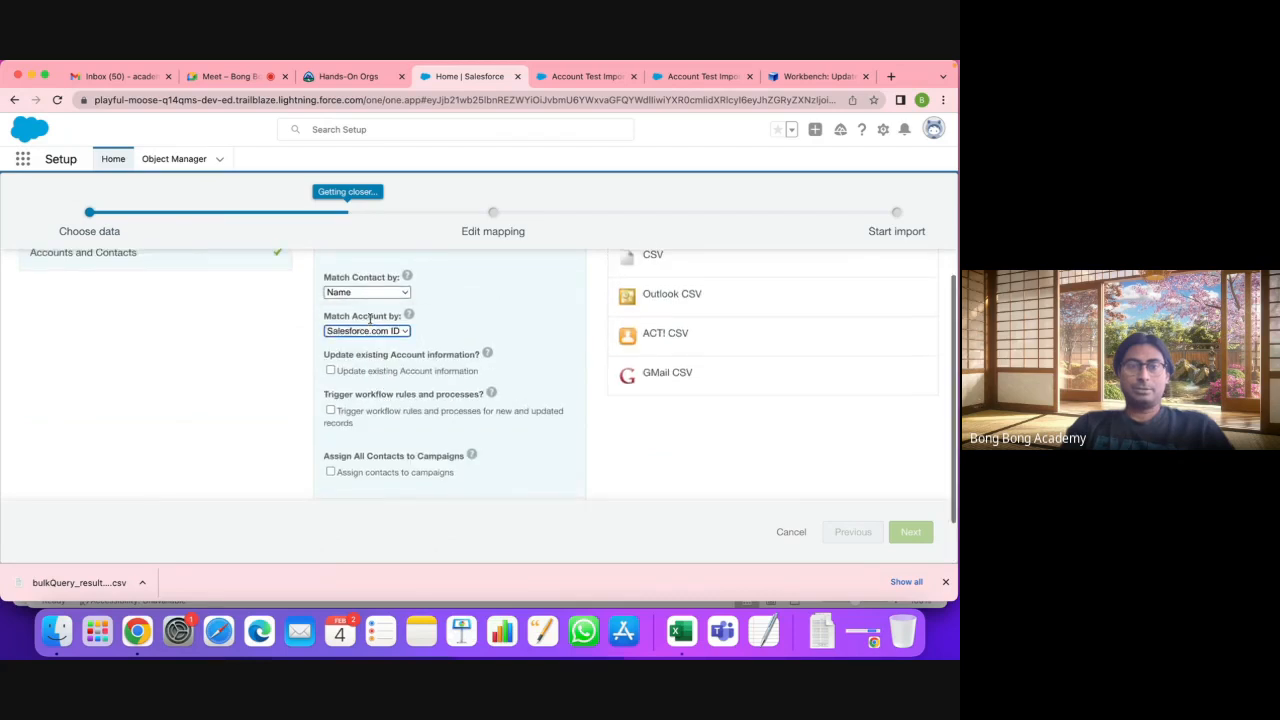
scroll(370, 322, up, 1)
click(370, 327)
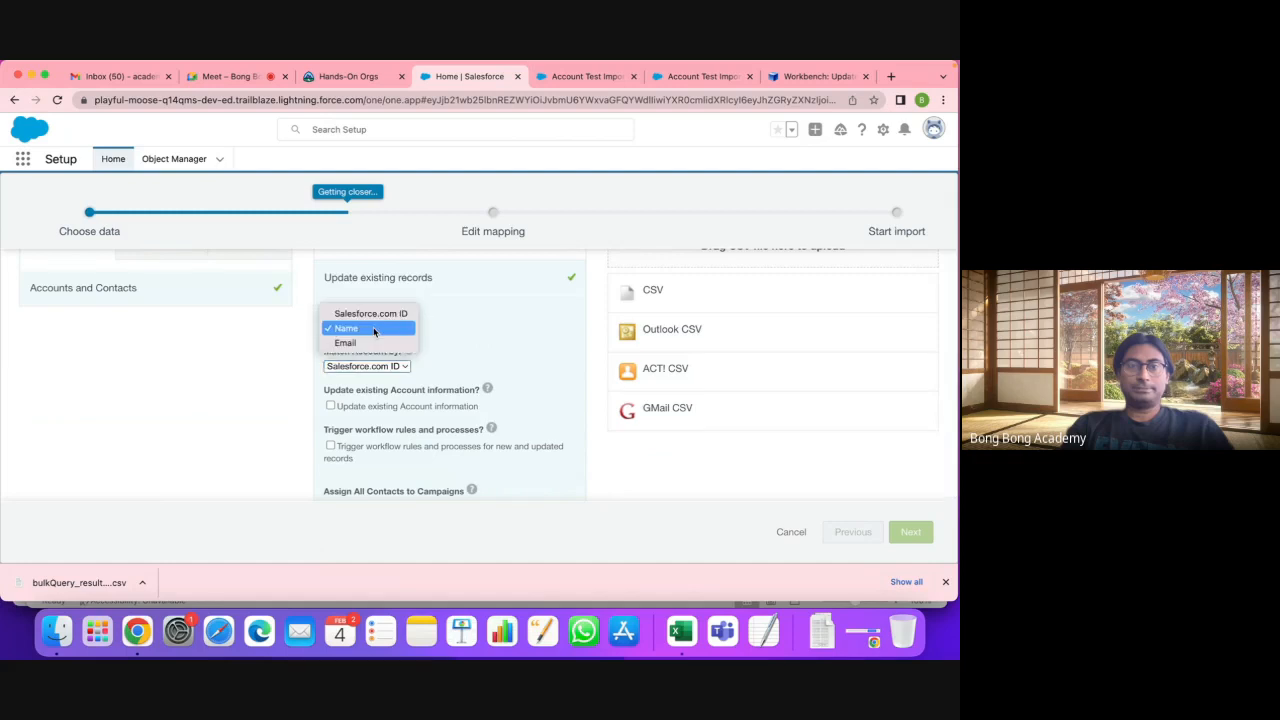
click(480, 281)
mouse_move(488, 416)
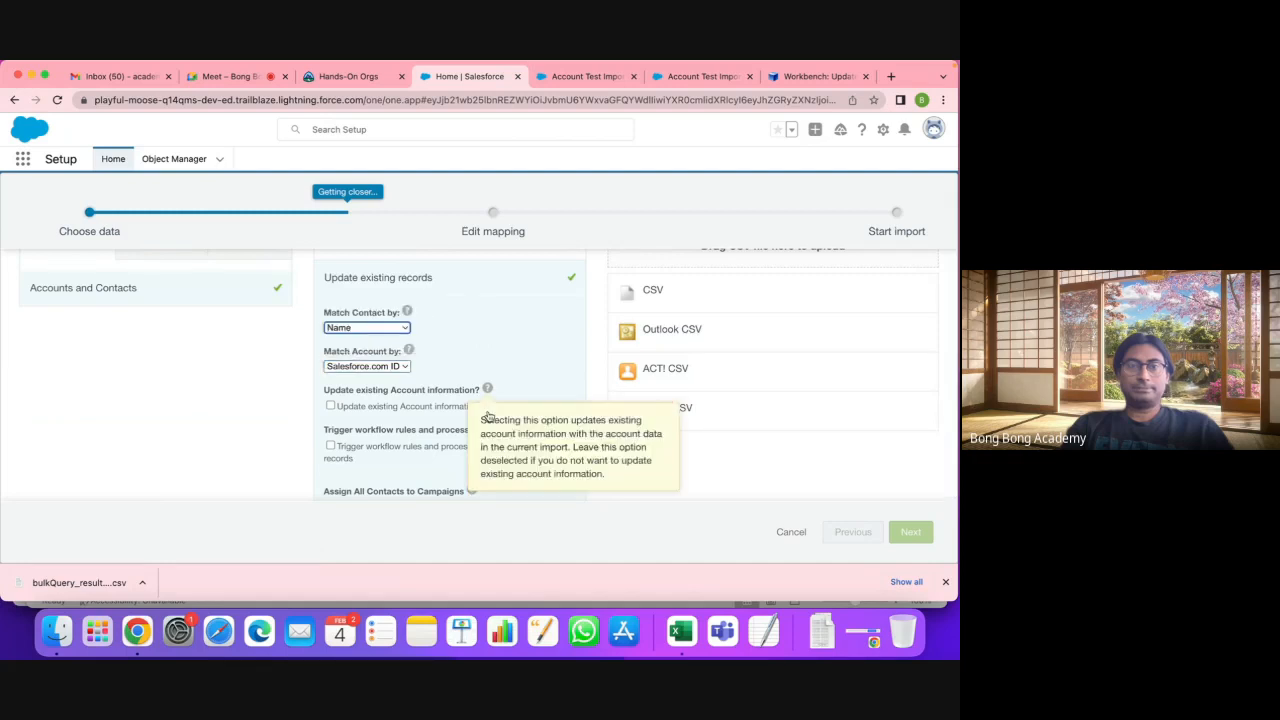
scroll(404, 426, down, 1)
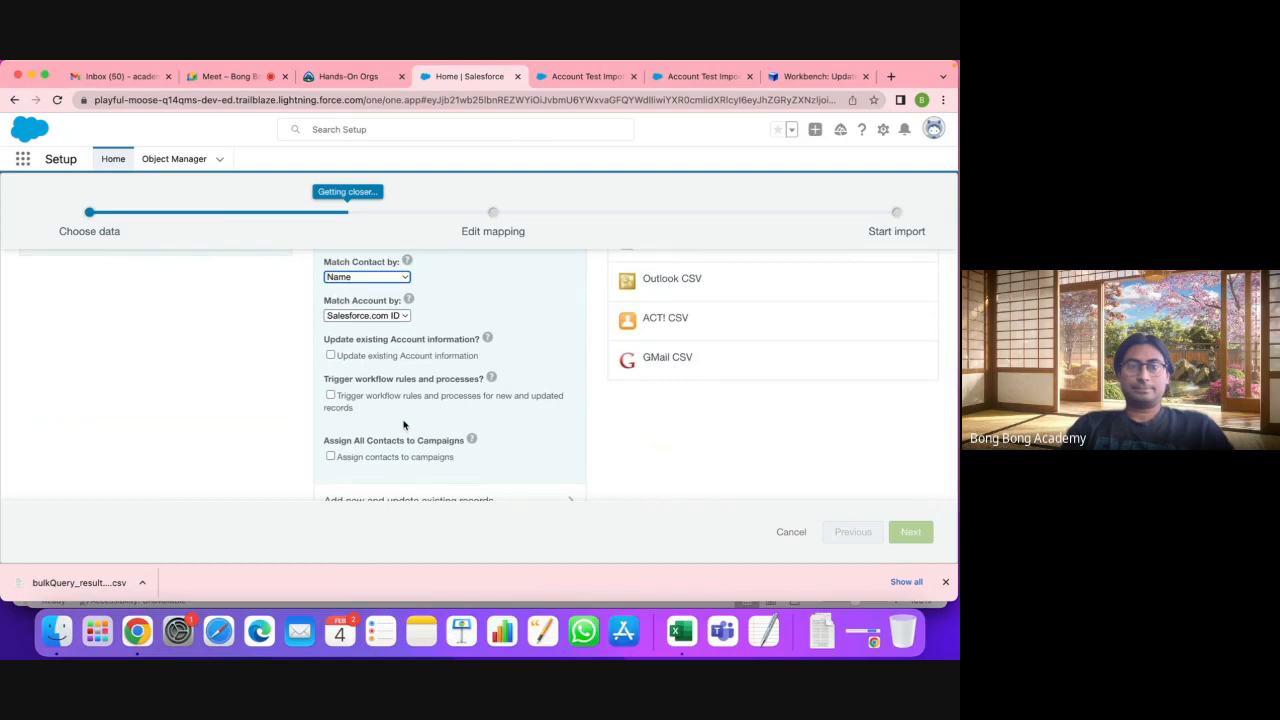
click(330, 357)
Step: Choose CSV as the source and upload EditAccount.csv from Downloads
mouse_move(488, 341)
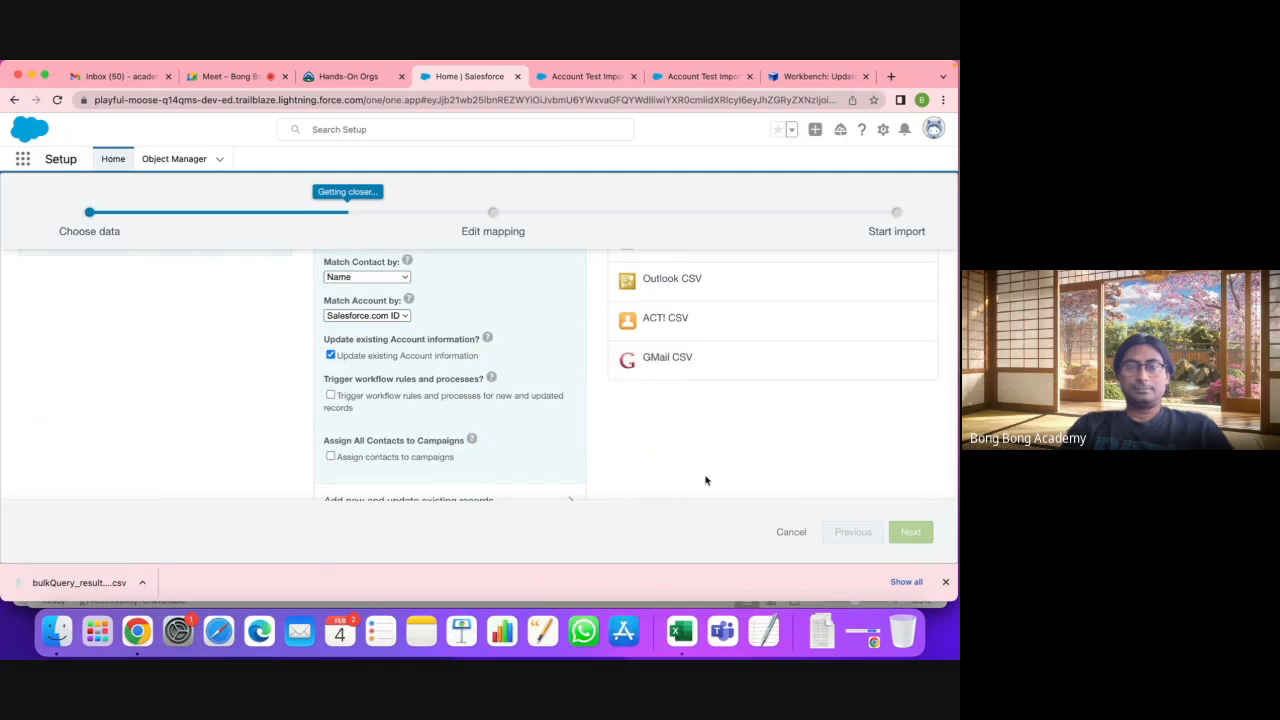
scroll(705, 477, up, 1)
click(655, 283)
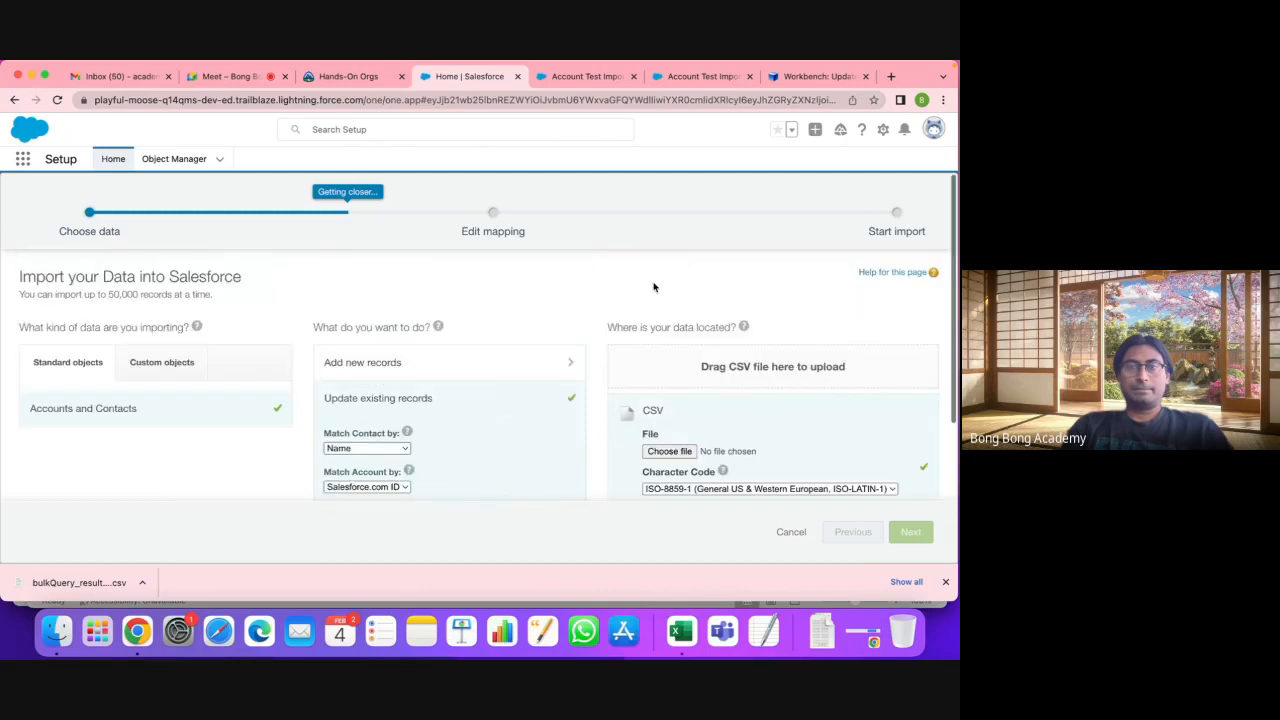
click(666, 449)
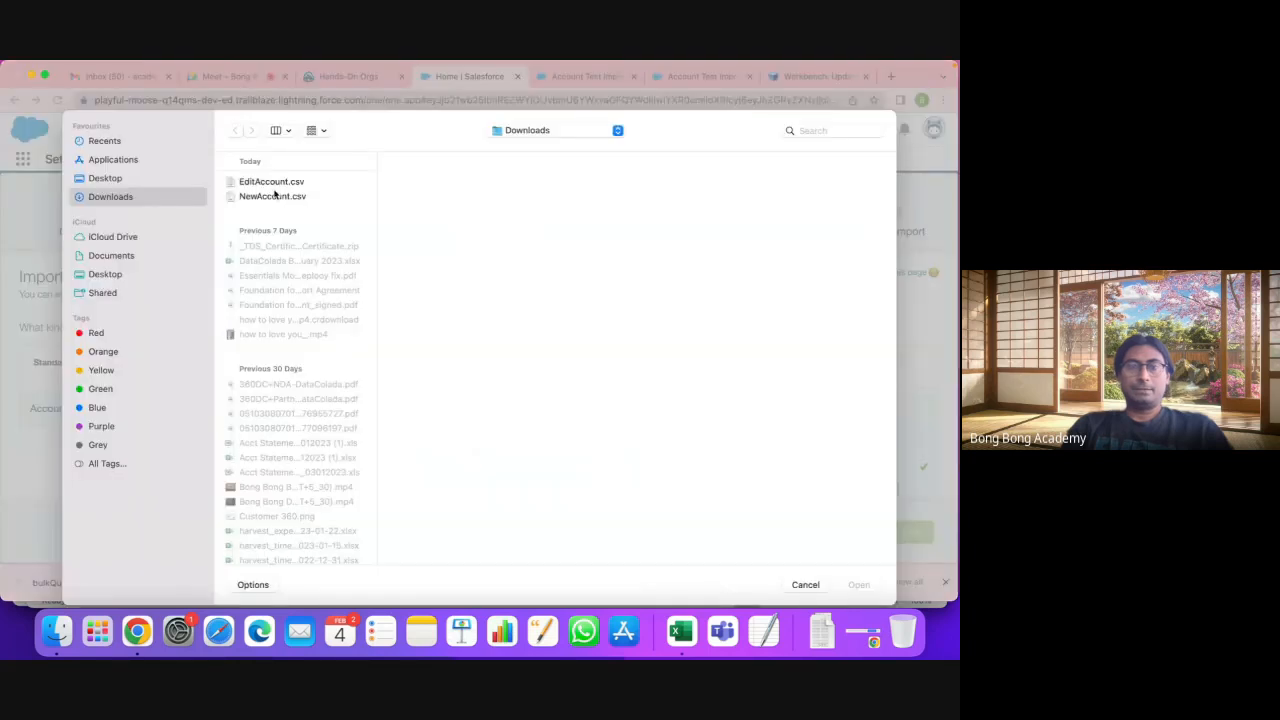
click(275, 182)
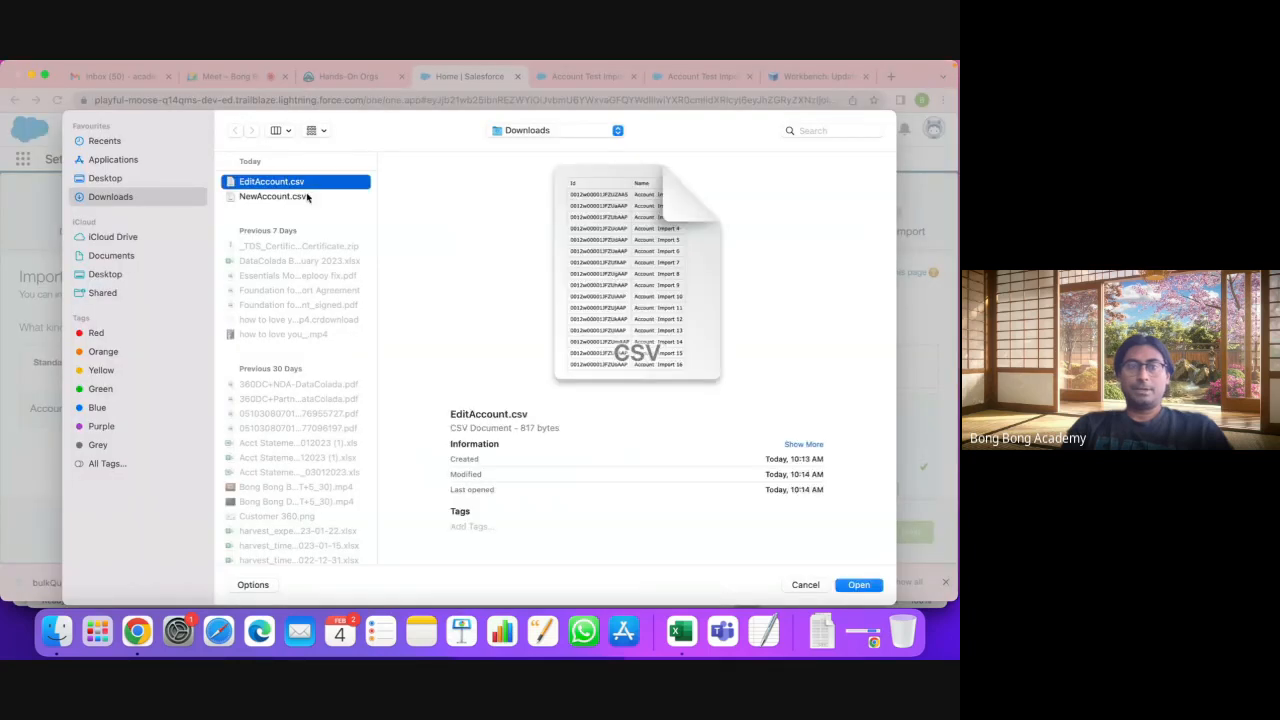
click(859, 585)
scroll(785, 490, down, 3)
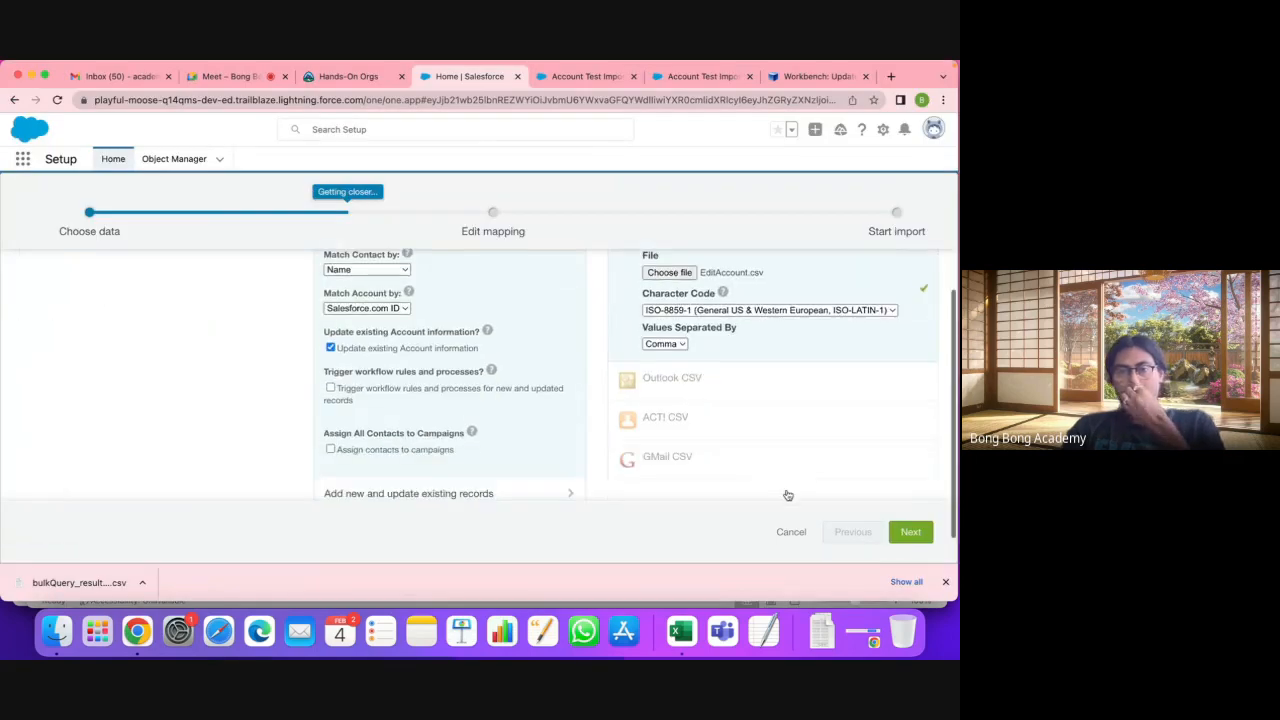
scroll(787, 495, down, 1)
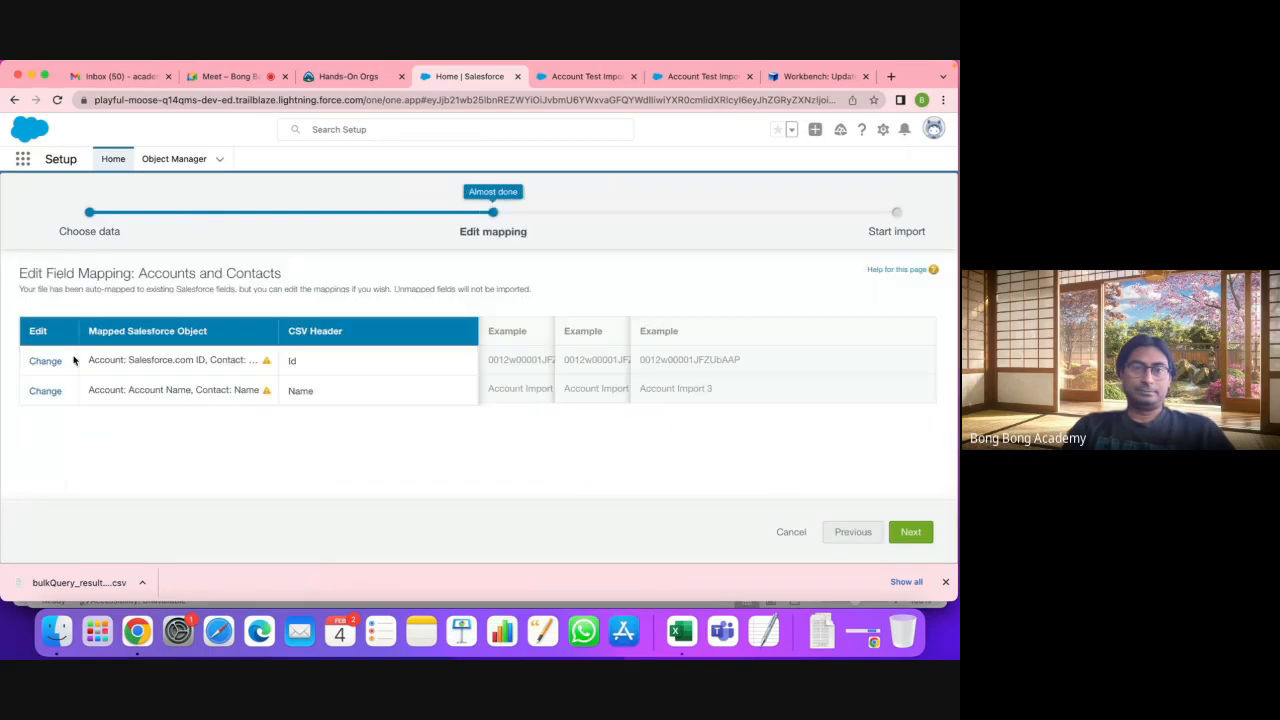
Step: Map the Id column to Account: Salesforce.com ID only, dropping the Contact ID mapping
click(45, 361)
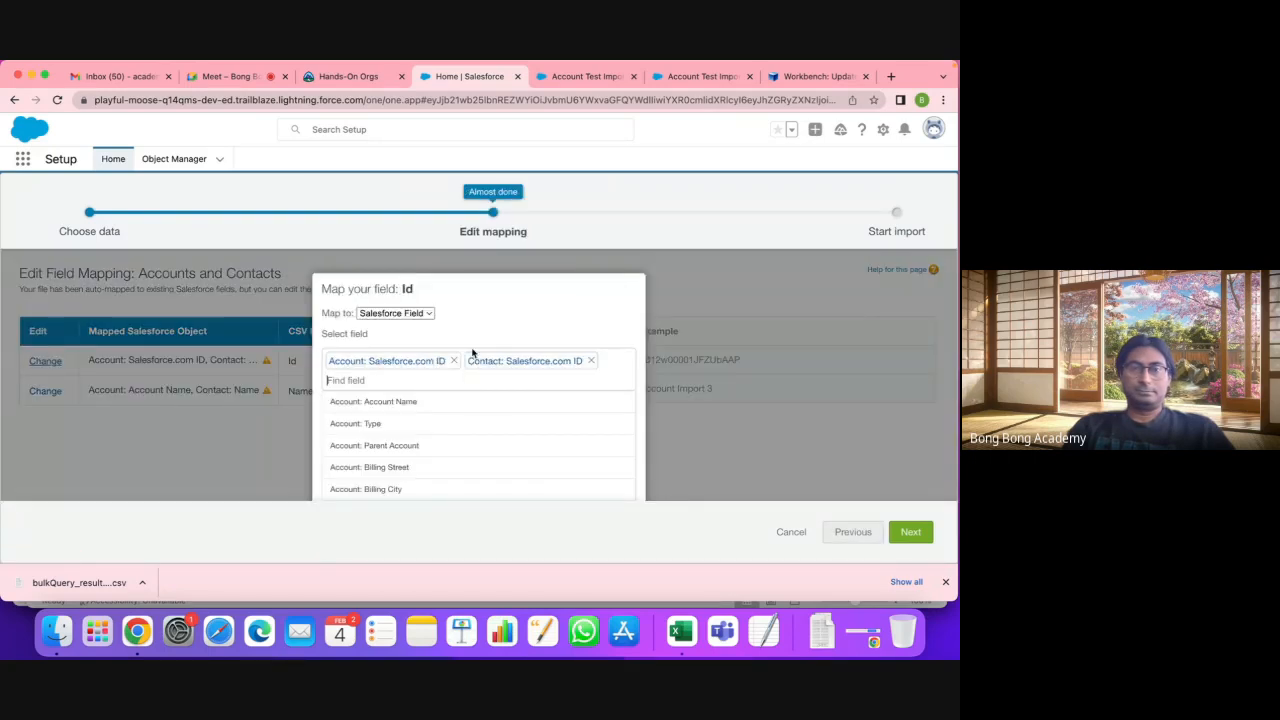
click(591, 361)
scroll(563, 411, down, 10)
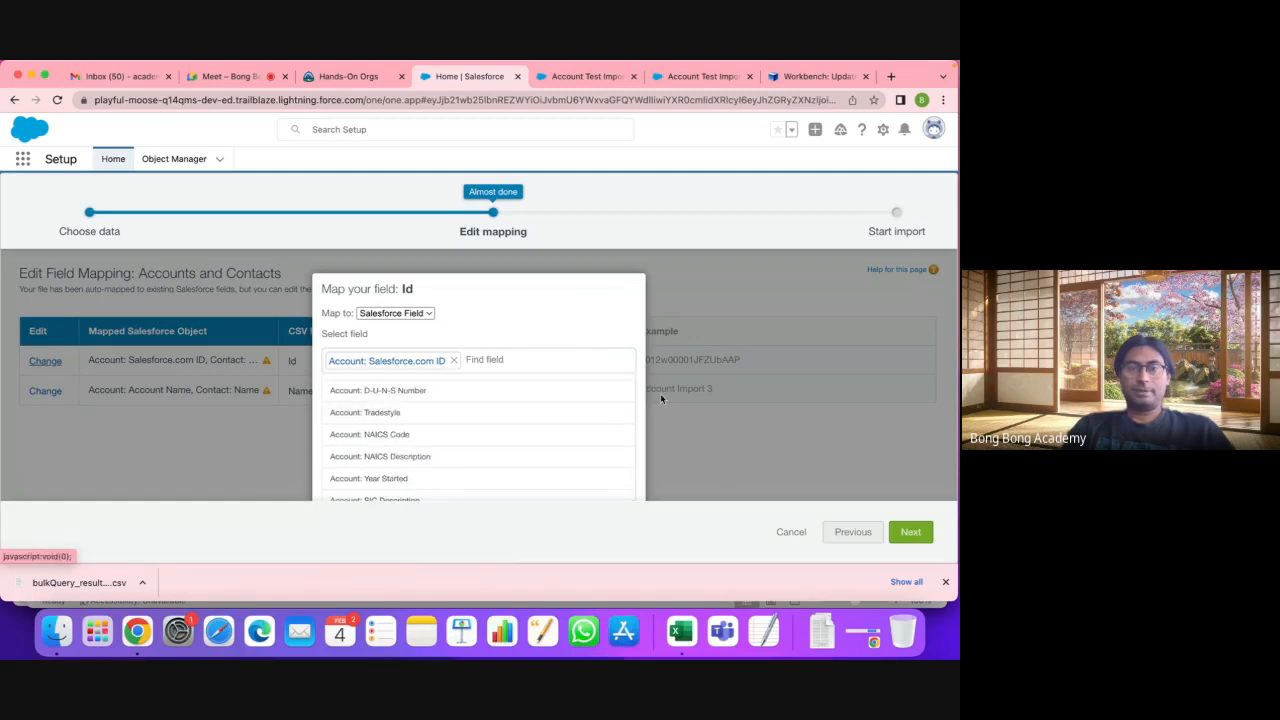
scroll(679, 442, down, 1)
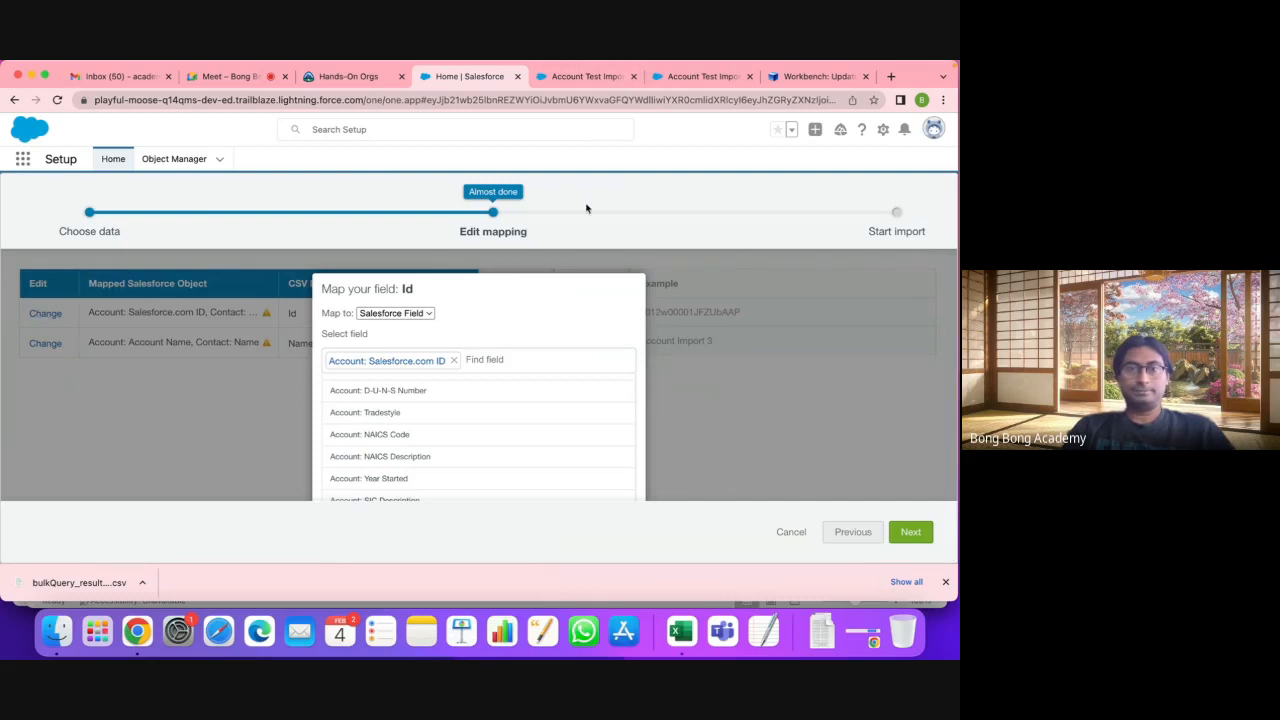
key(Tab)
key(Tab)
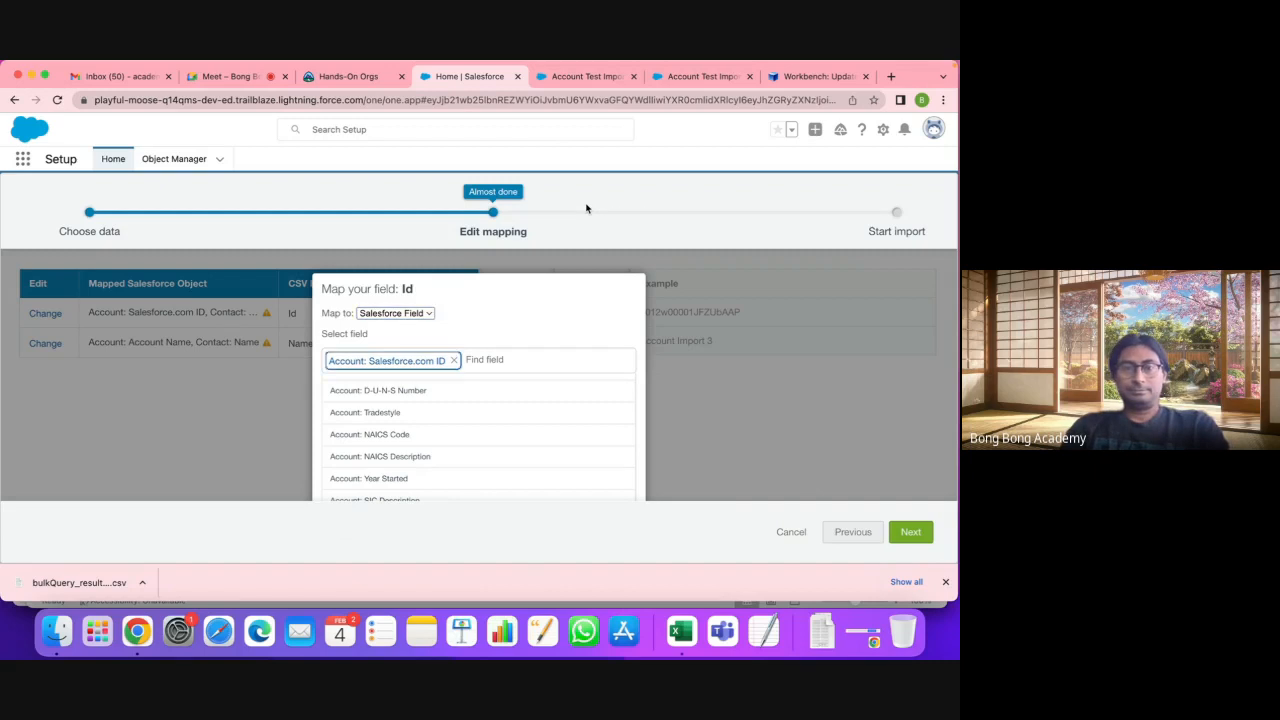
key(Tab)
key(Tab)
key(Tab)
key(Tab)
key(Tab)
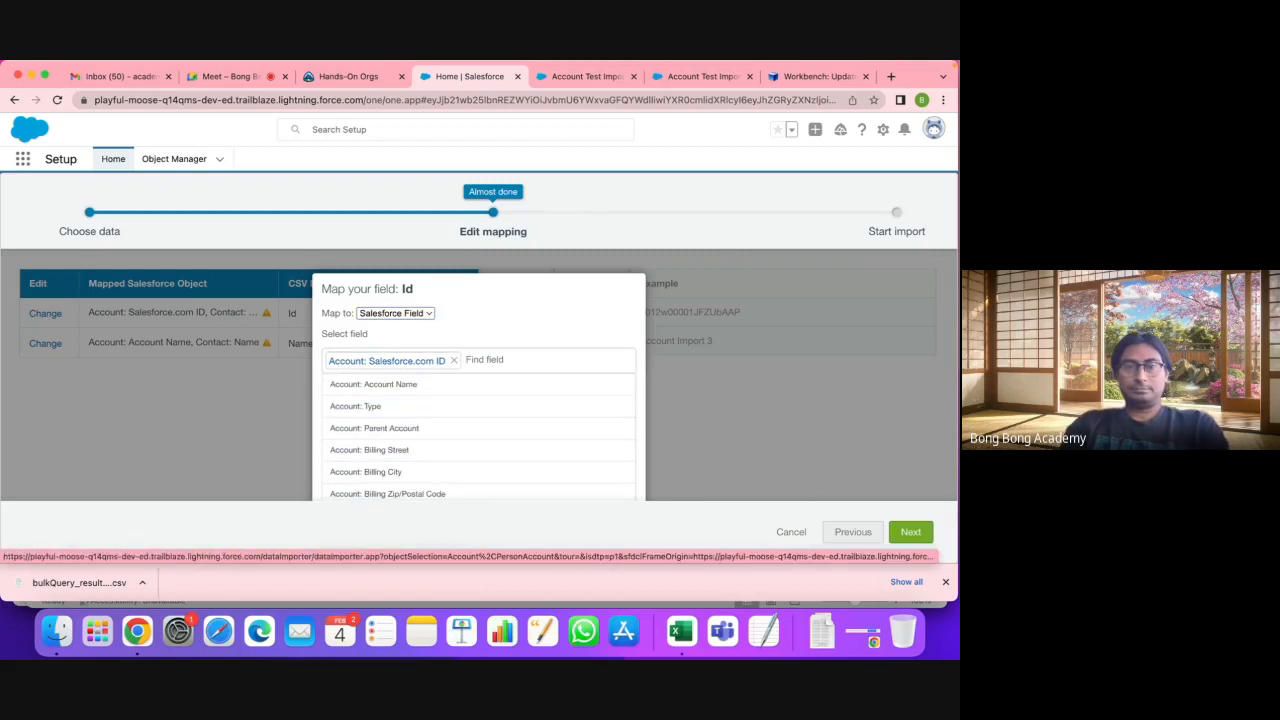
key(Tab)
key(Tab)
key(Tab)
key(Tab)
key(Tab)
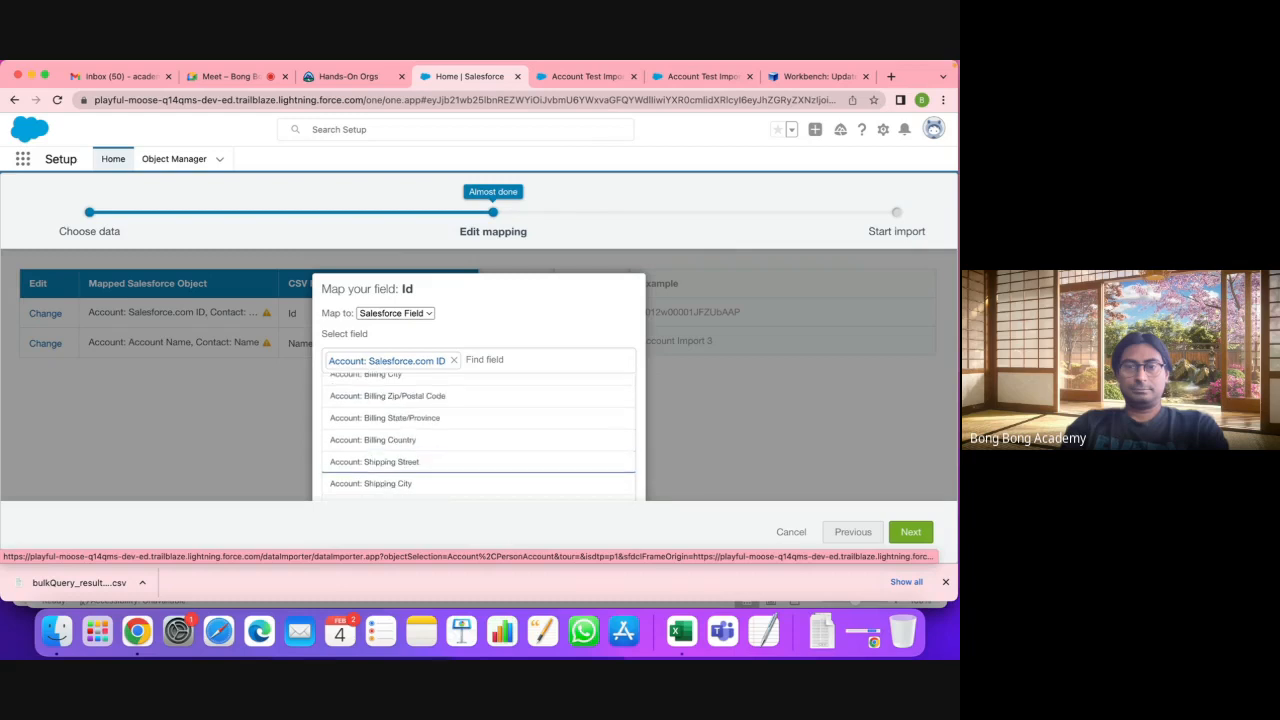
key(Tab)
key(Tab)
key(Tab)
key(Tab)
key(Tab)
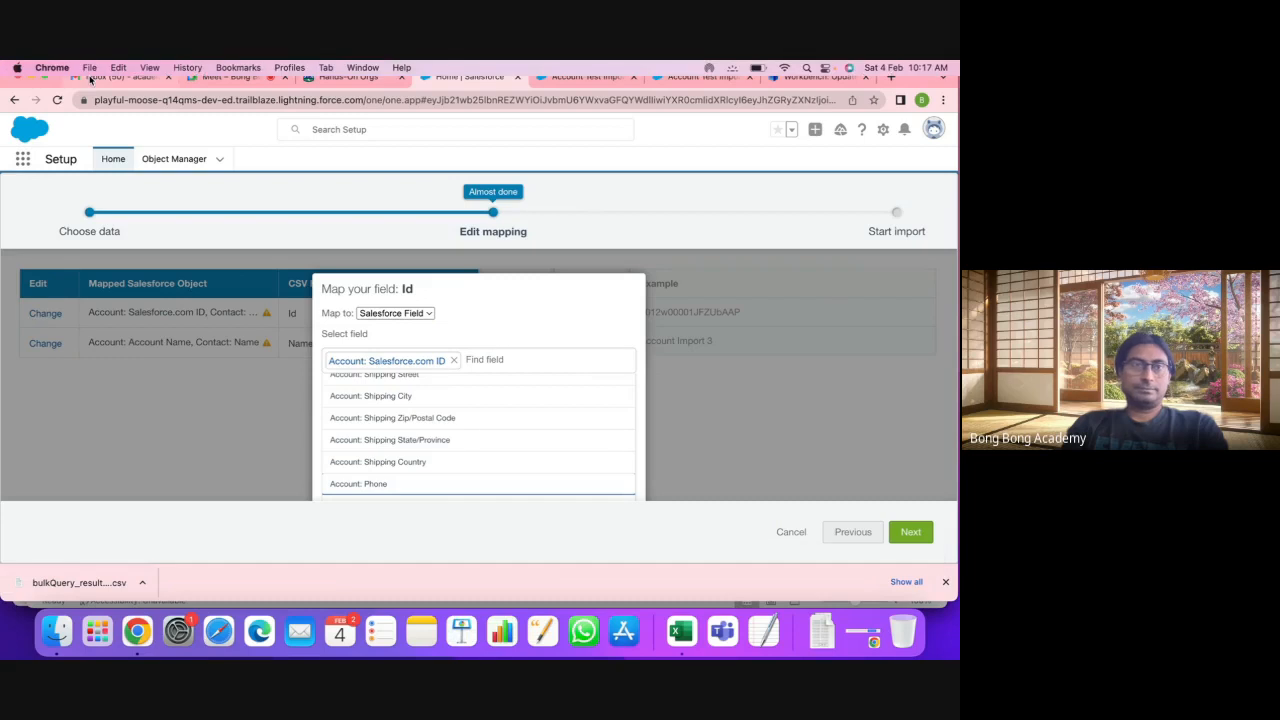
click(44, 77)
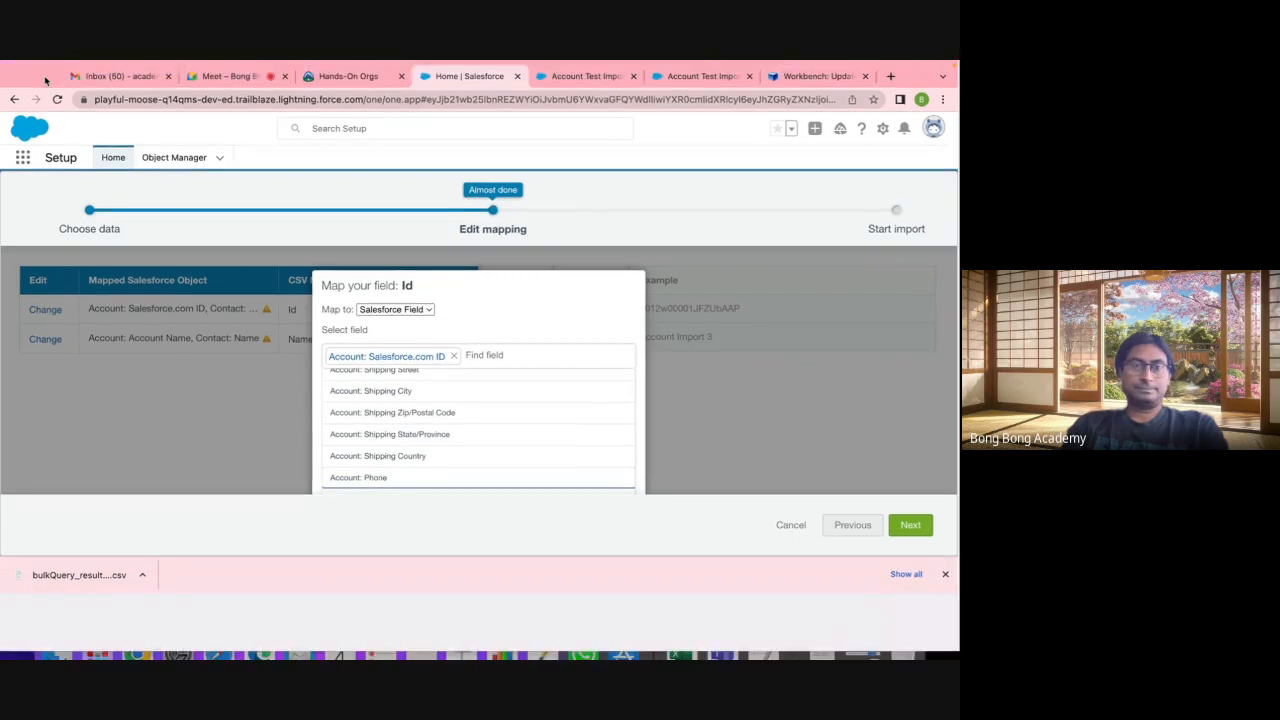
click(618, 530)
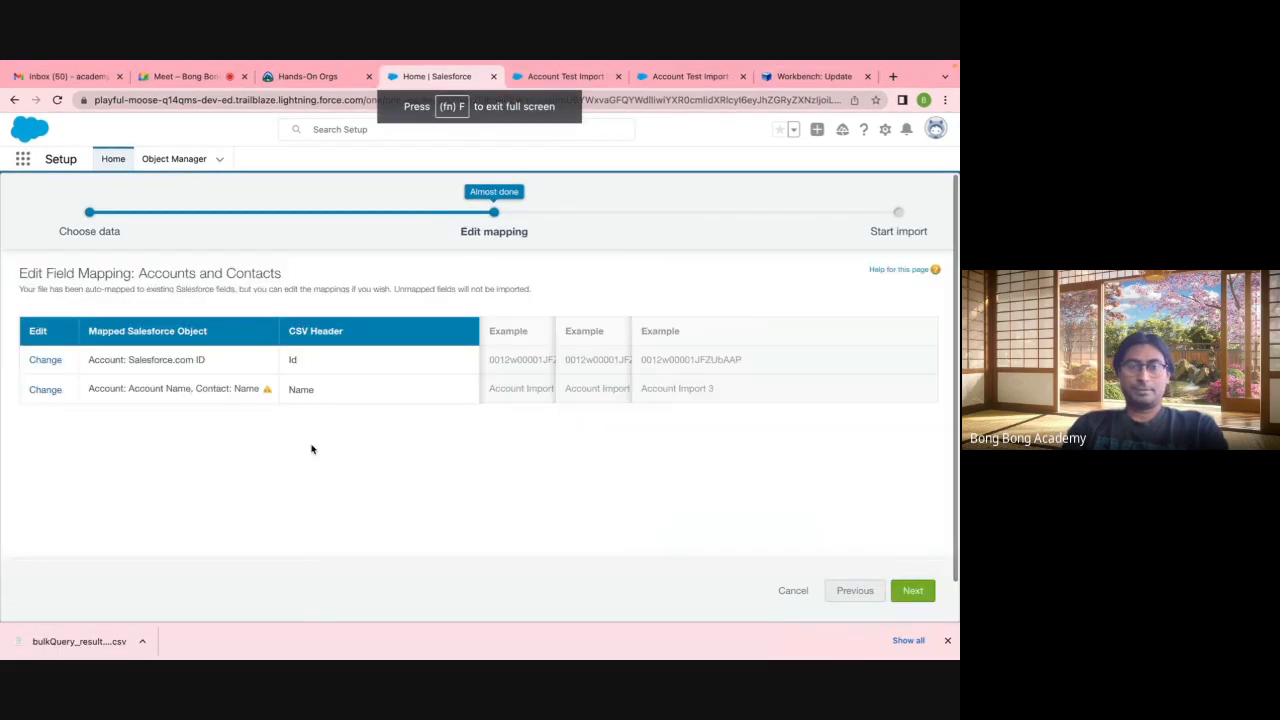
Step: Map the Name column to Account: Account Name only, removing Contact: Name
click(45, 390)
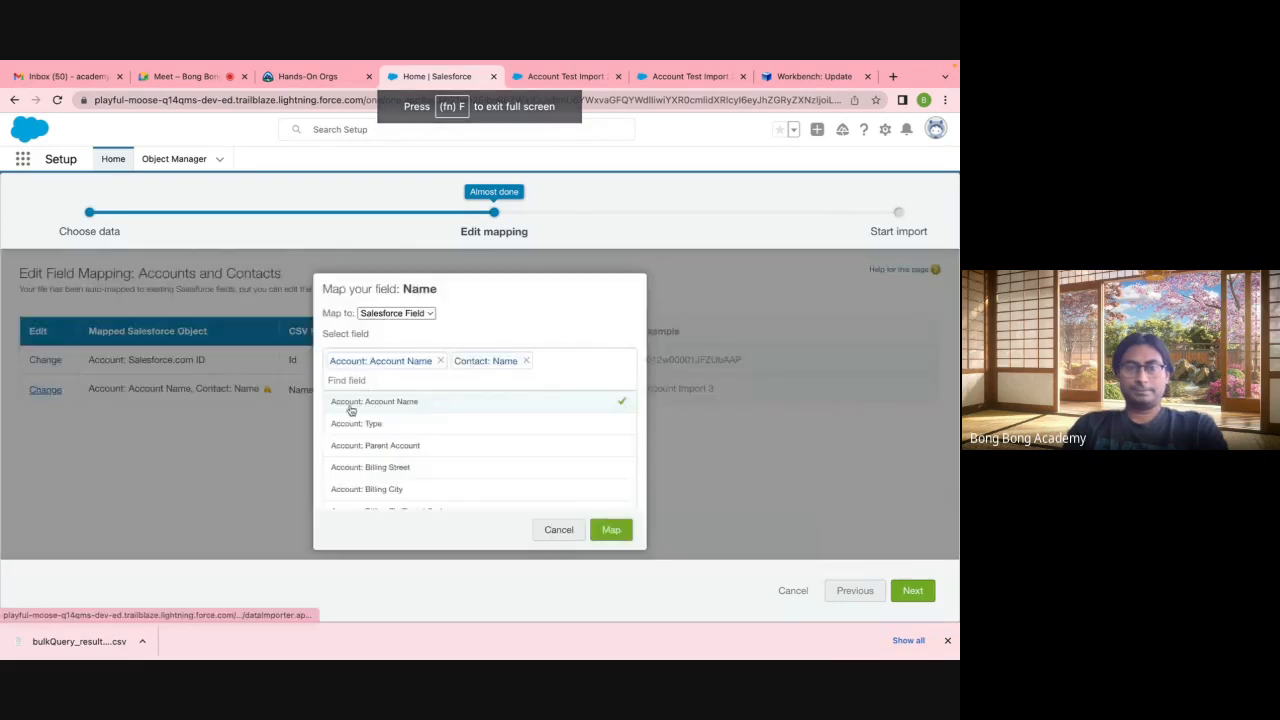
click(526, 362)
click(612, 530)
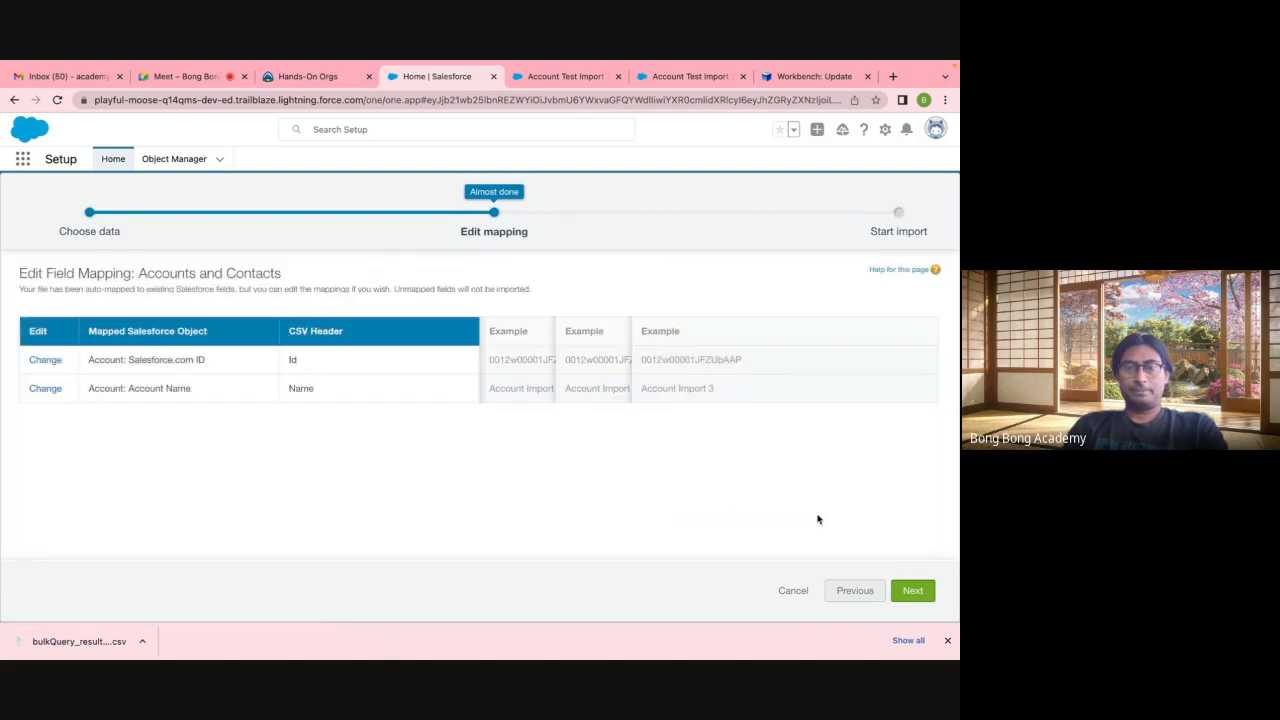
mouse_move(800, 645)
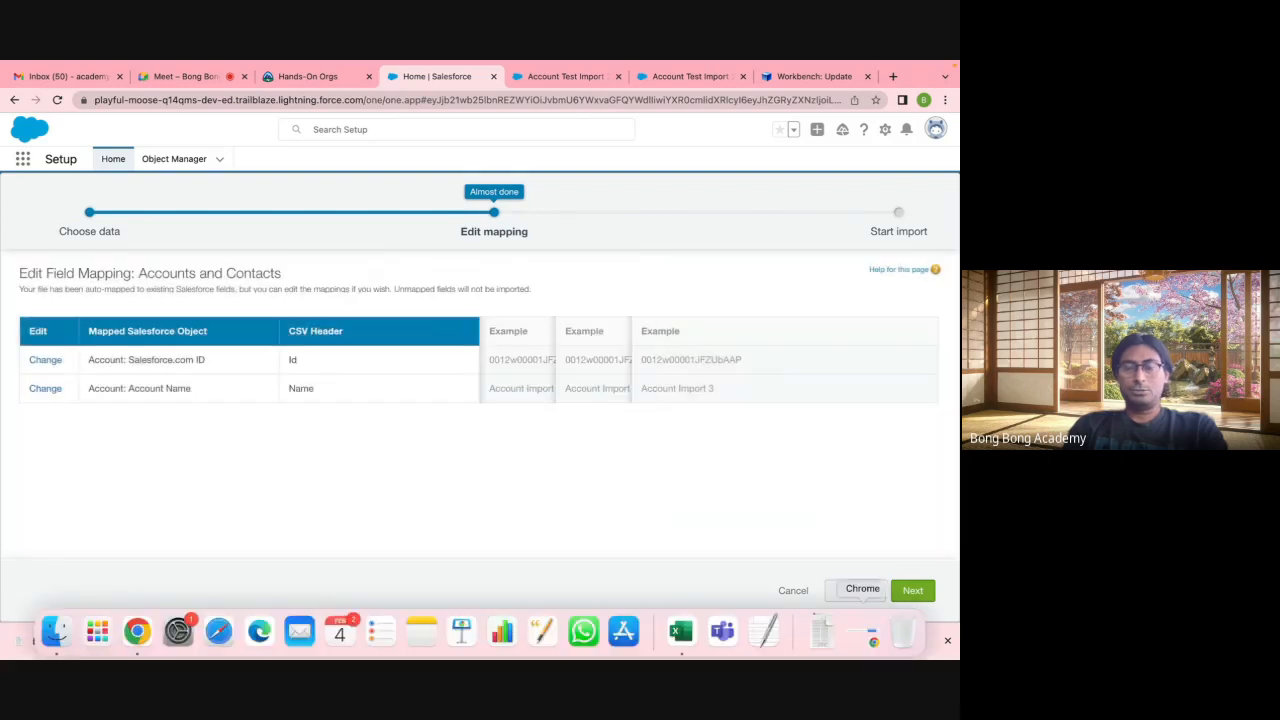
Step: Open the downloaded EditAccount spreadsheet in Excel
click(821, 630)
click(61, 635)
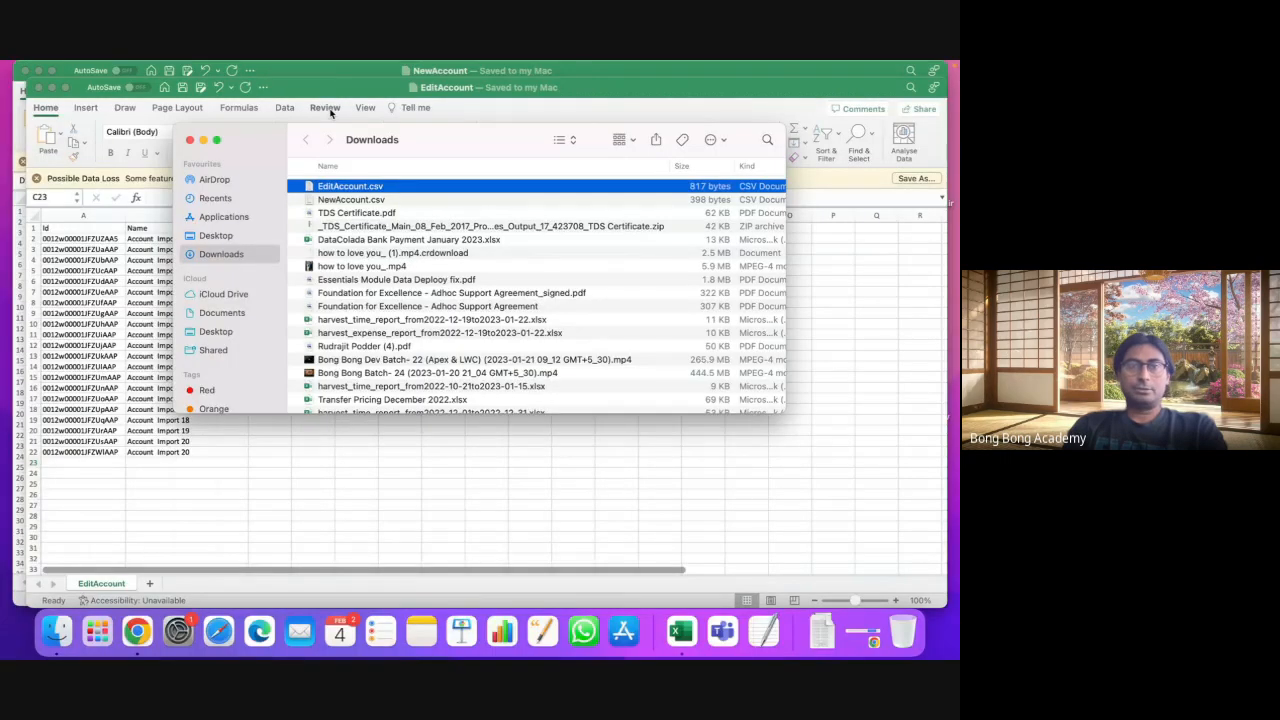
click(112, 269)
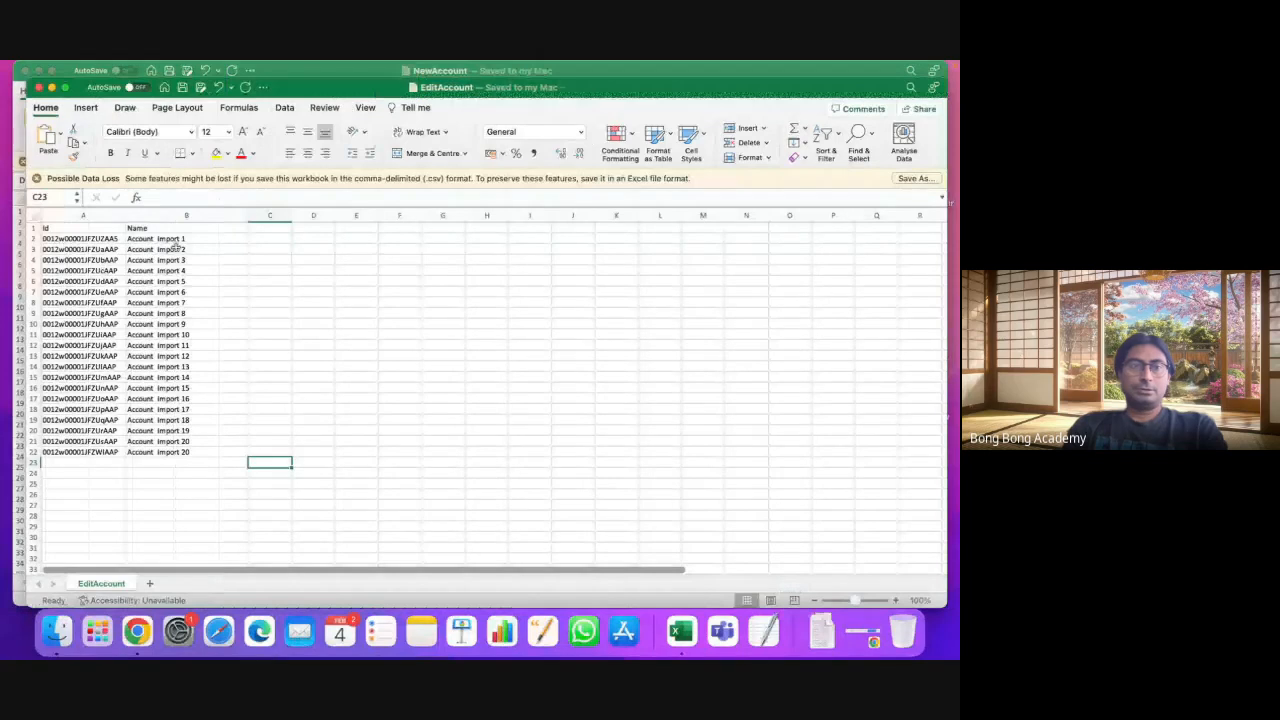
click(150, 239)
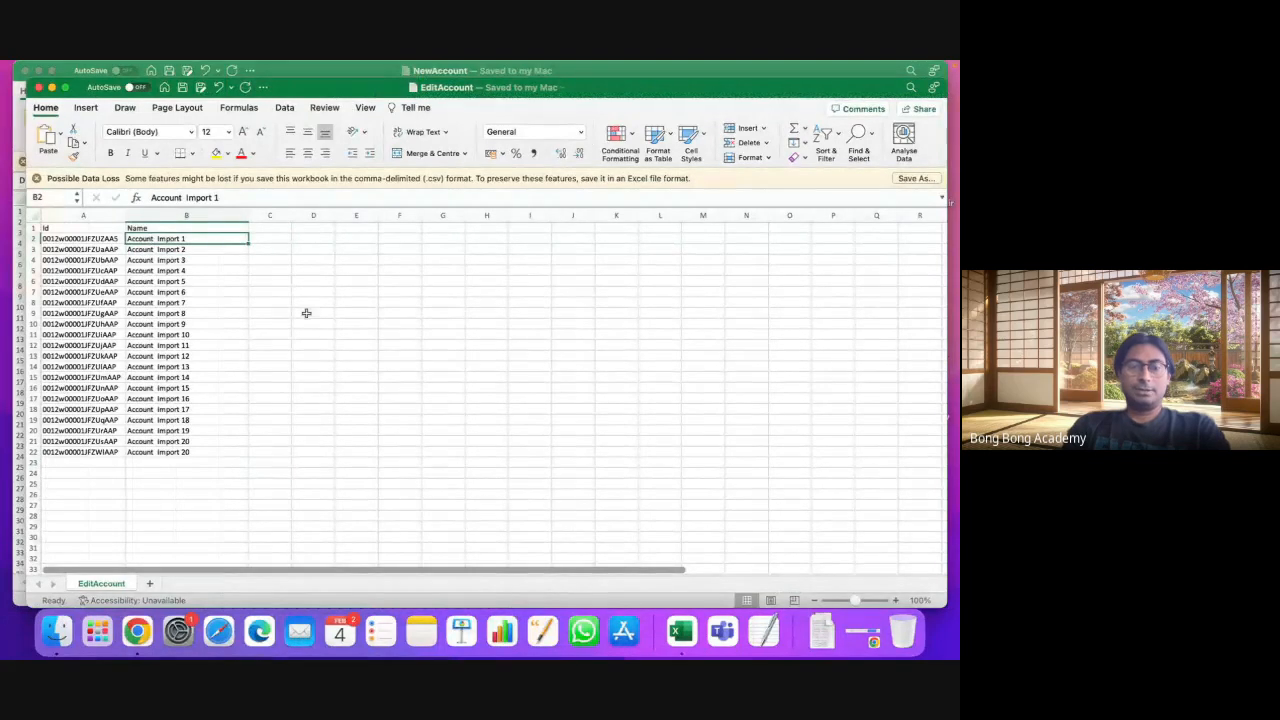
key(super+q)
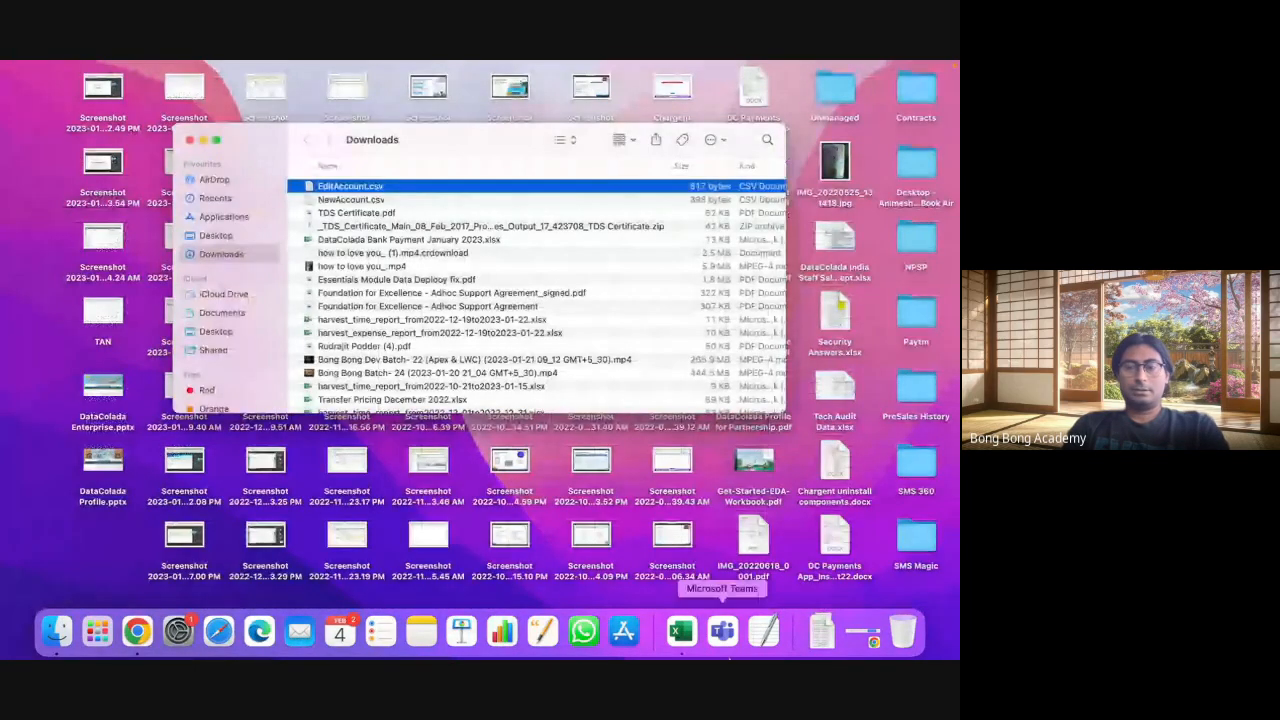
click(682, 632)
click(324, 294)
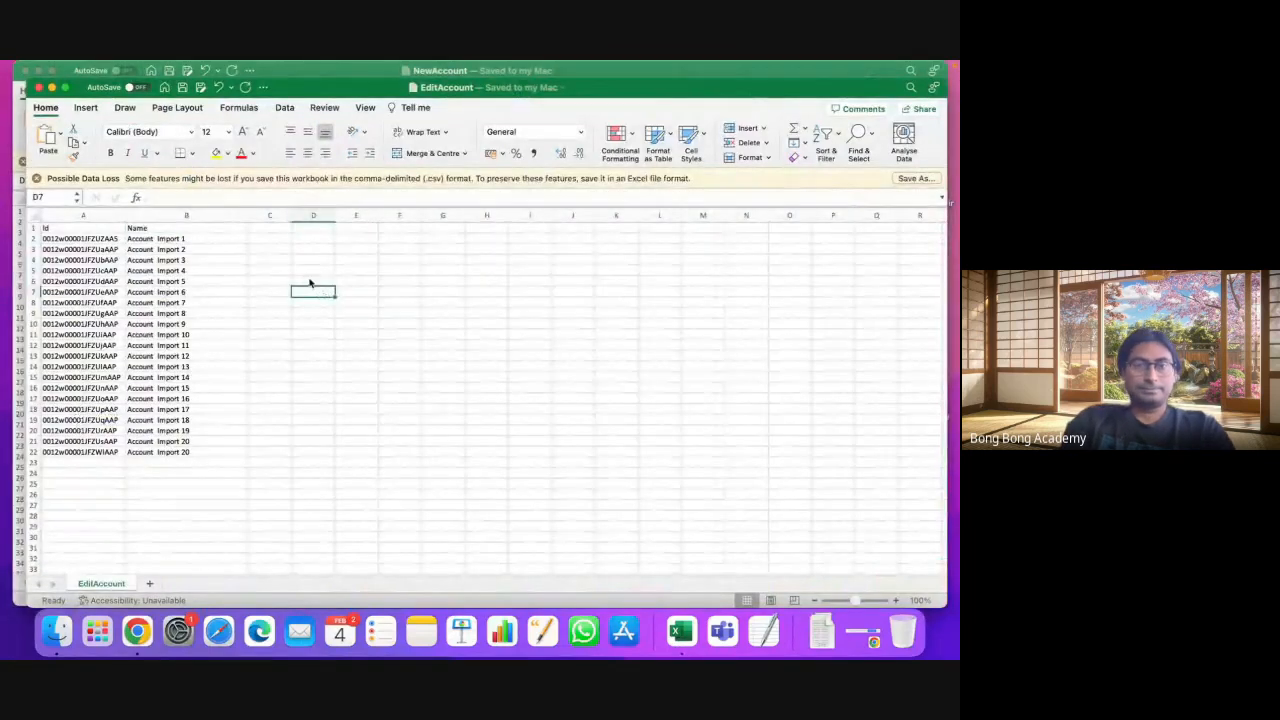
Step: Replace all 21 occurrences of 'Account' with 'Accn' in EditAccount, then return to Salesforce
key(ctrl+h)
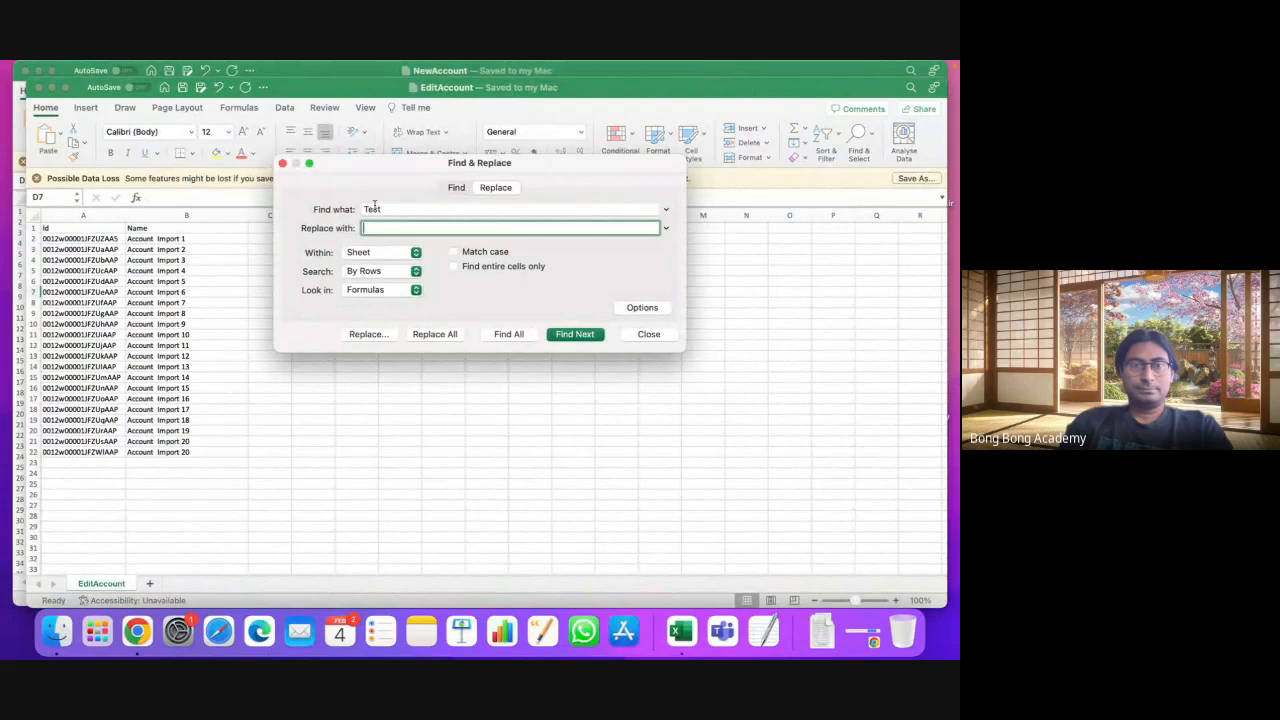
double_click(372, 208)
text(A)
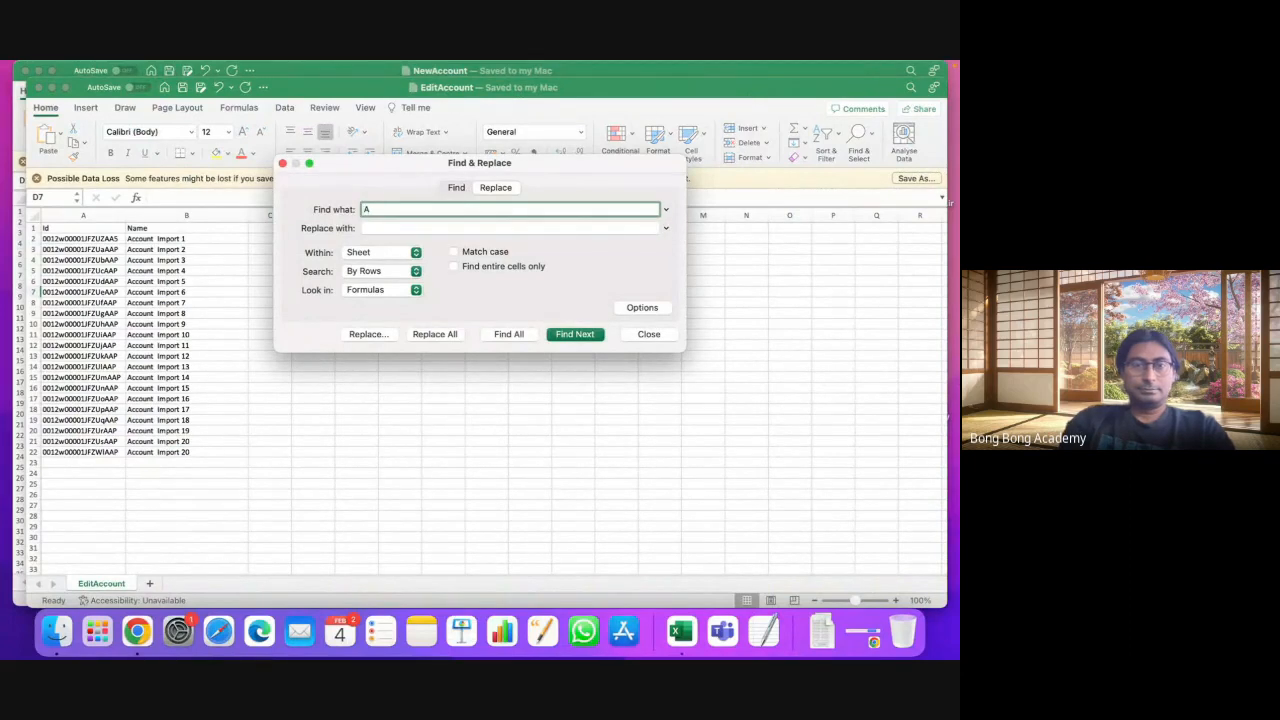
text(ccount)
key(Tab)
text(A)
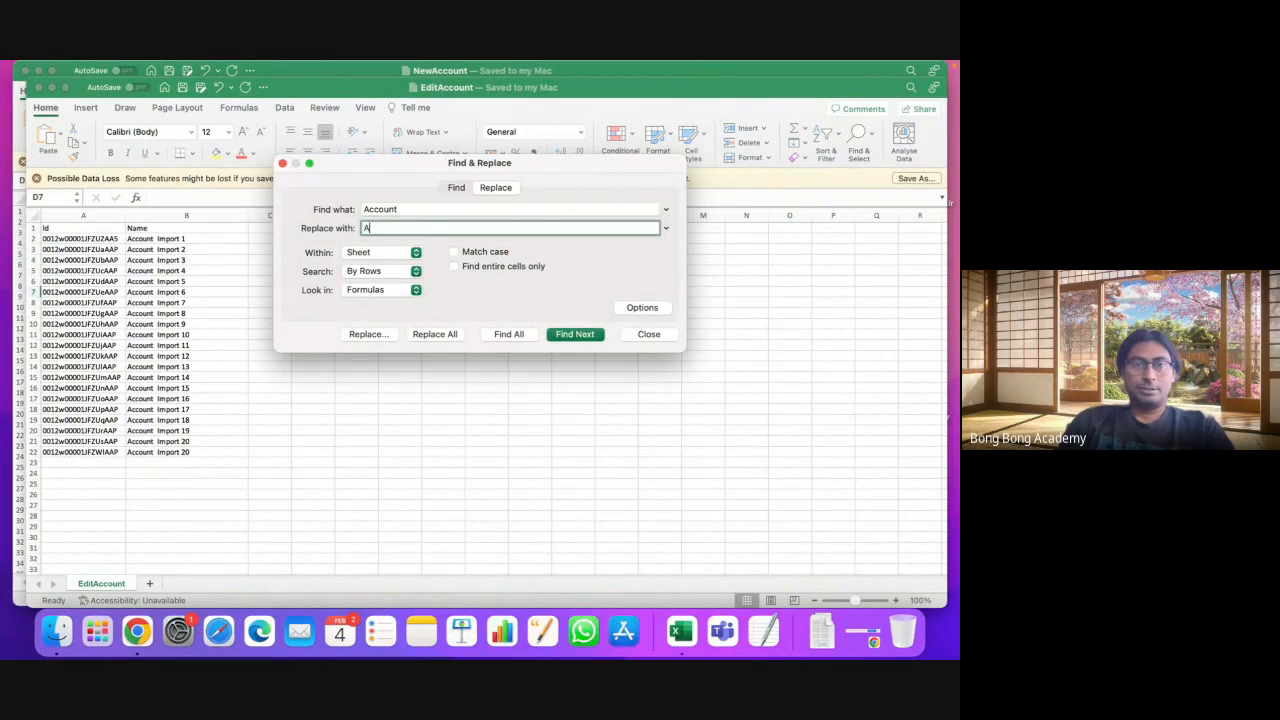
text(cc)
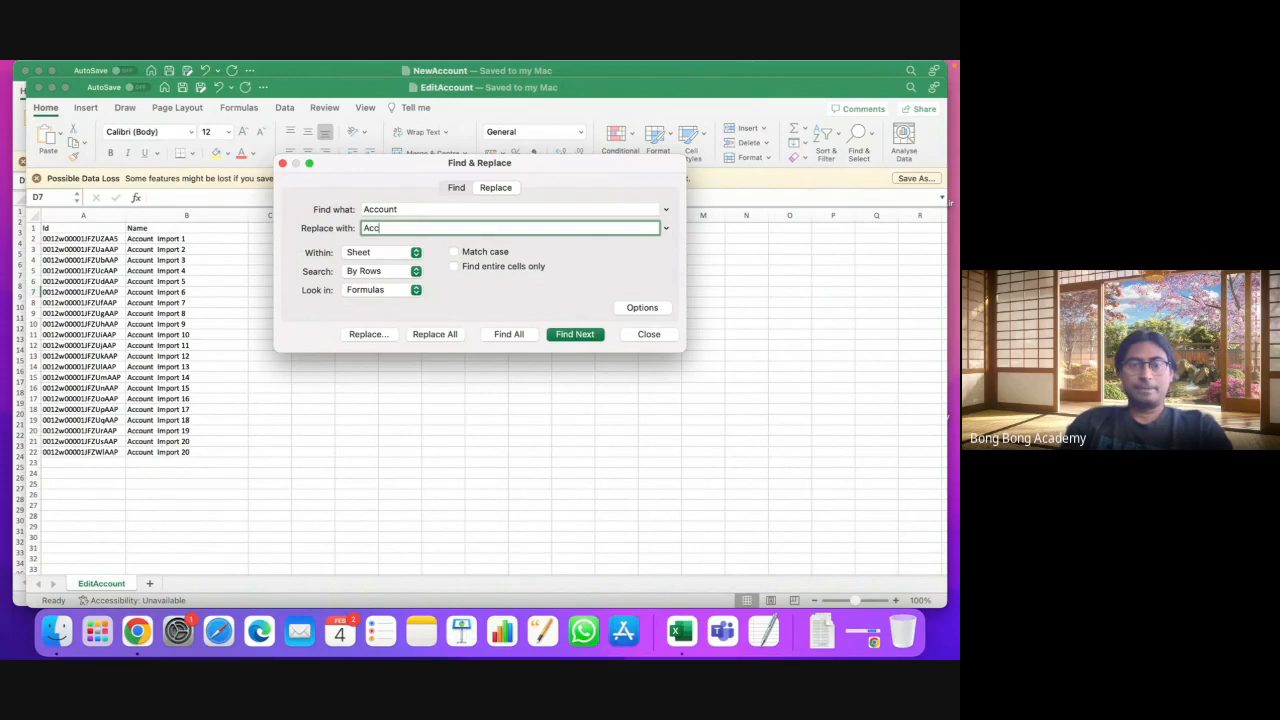
text(n)
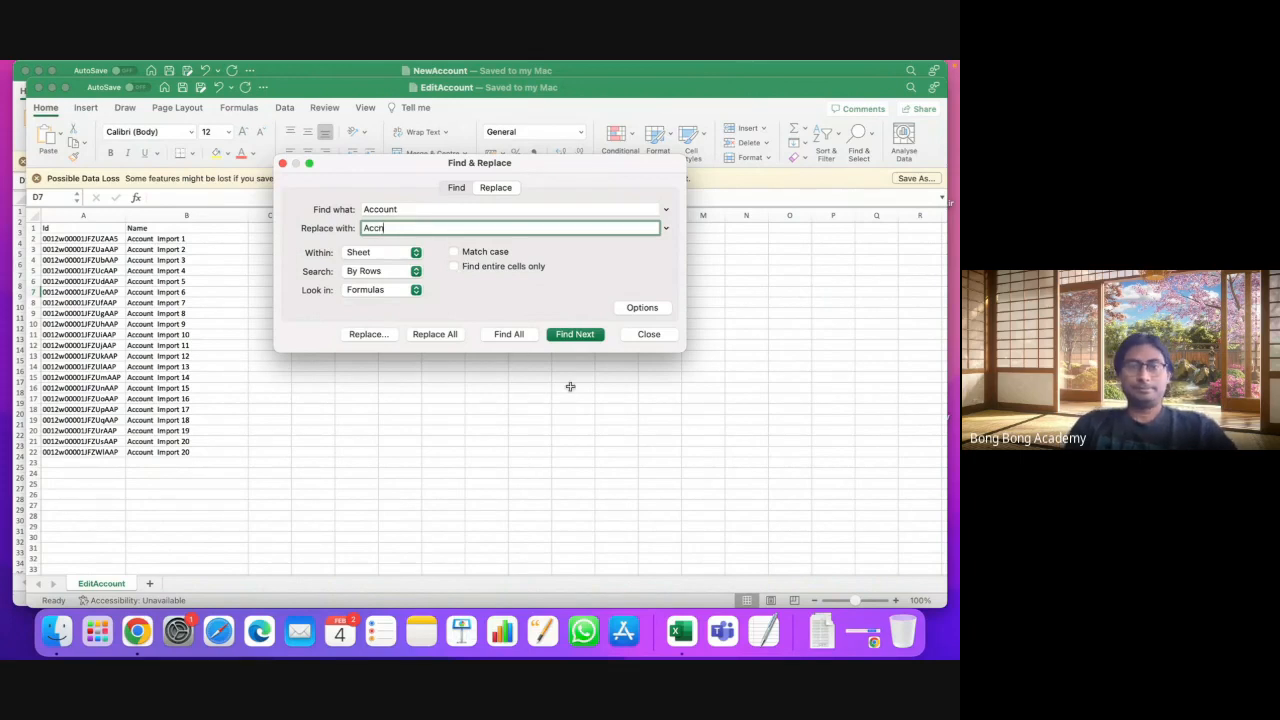
click(440, 336)
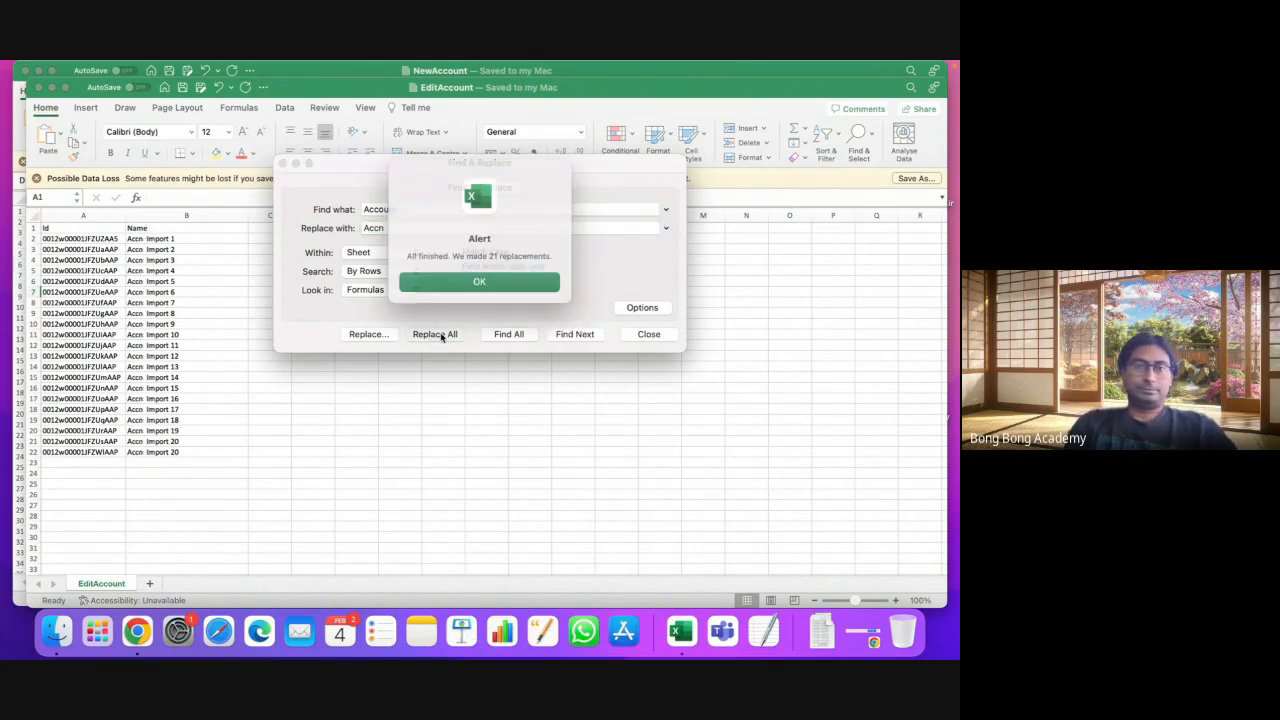
click(472, 281)
click(283, 163)
click(285, 298)
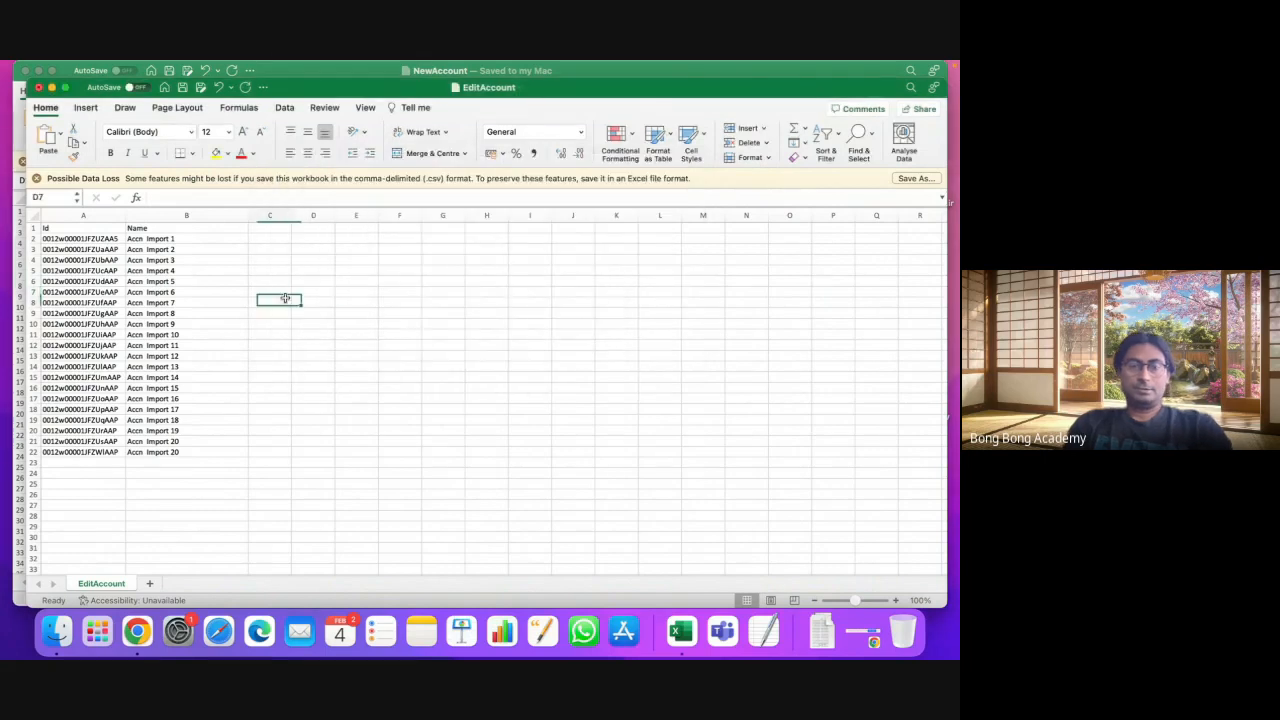
click(142, 627)
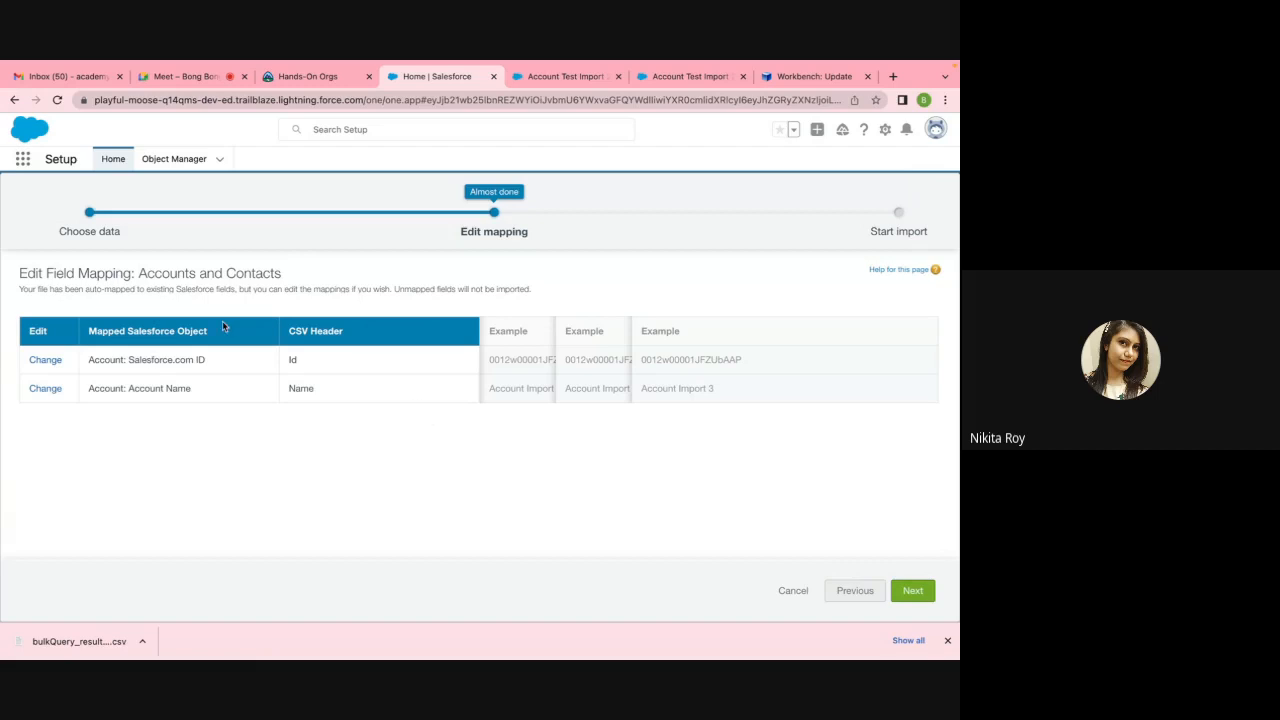
Step: Bring the EditAccount workbook in Excel back to the front
mouse_move(300, 652)
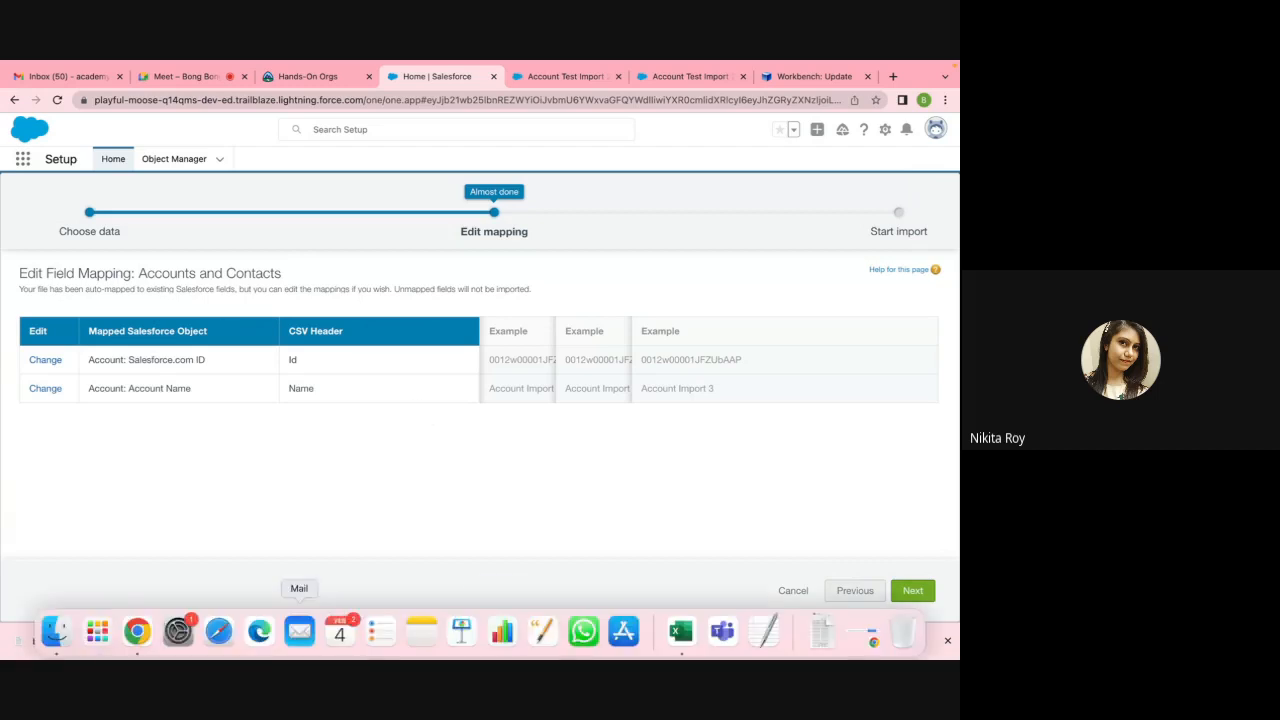
click(673, 645)
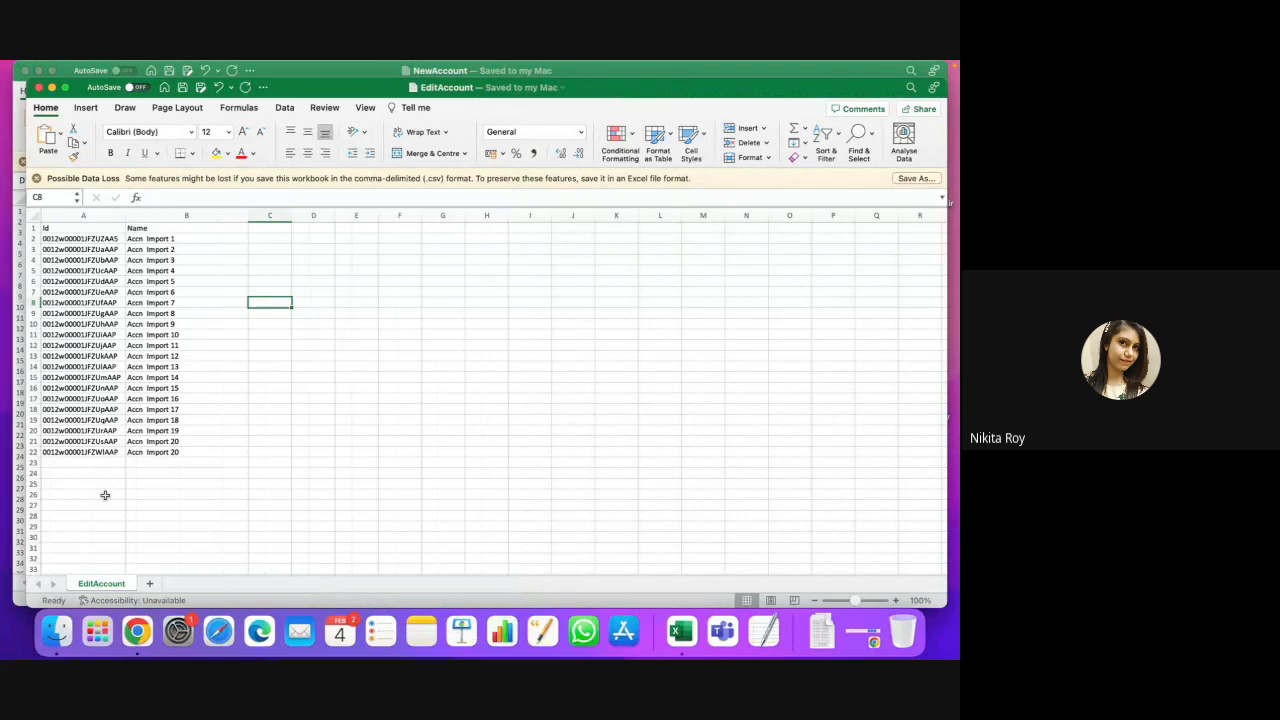
Step: Select rows 6–22 in EditAccount, deselect them, and go back to the Salesforce mapping page
click(31, 282)
drag(31, 282, 31, 452)
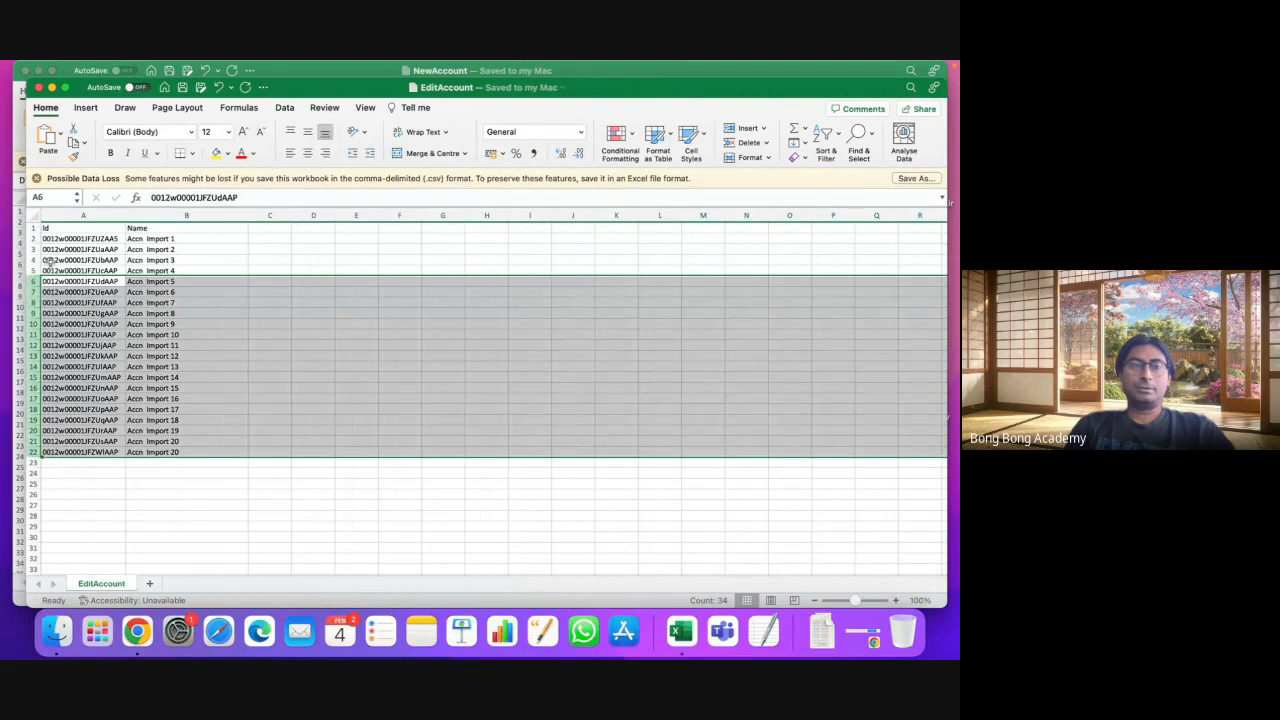
click(163, 484)
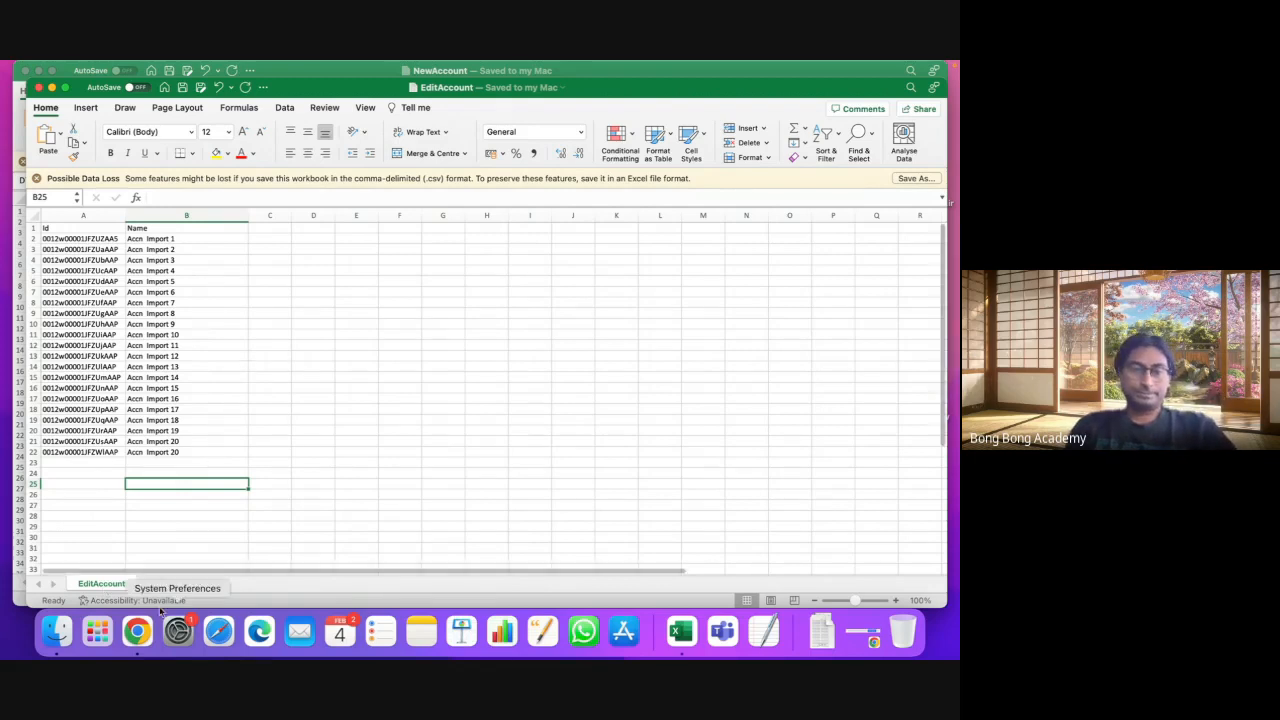
click(138, 632)
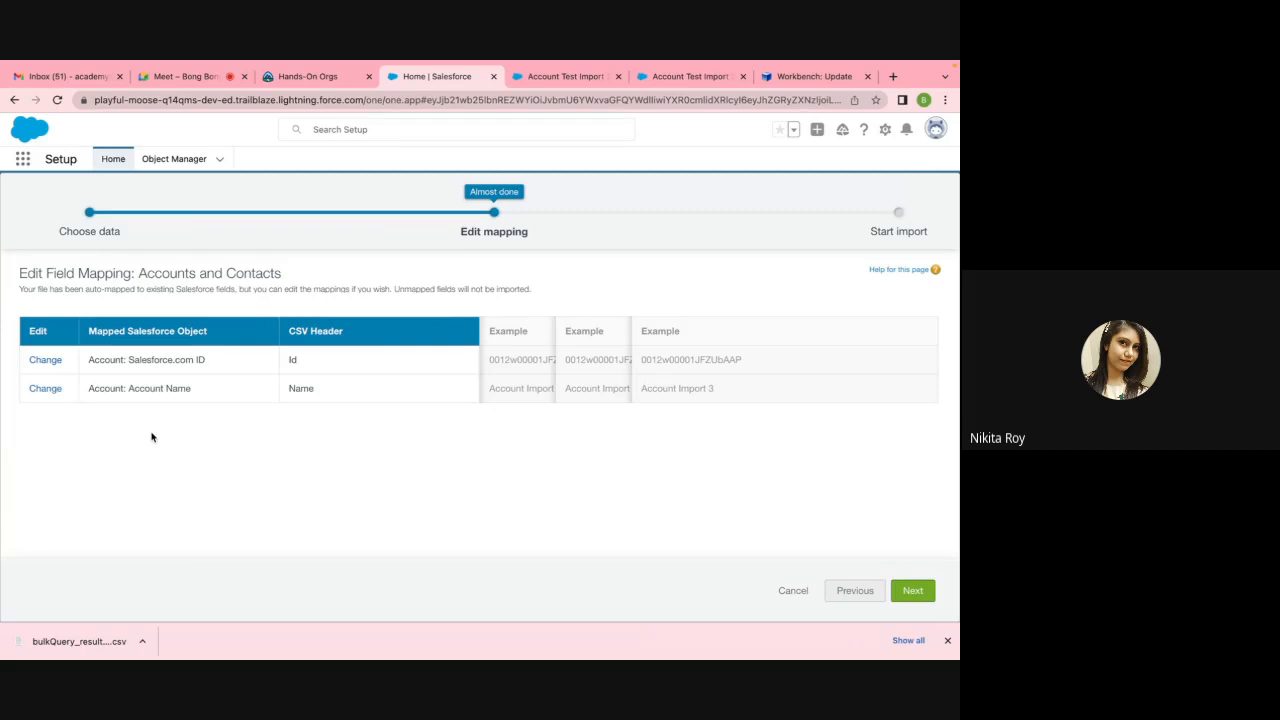
Step: Step the import wizard back to Choose data and bring the EditAccount spreadsheet forward
click(848, 598)
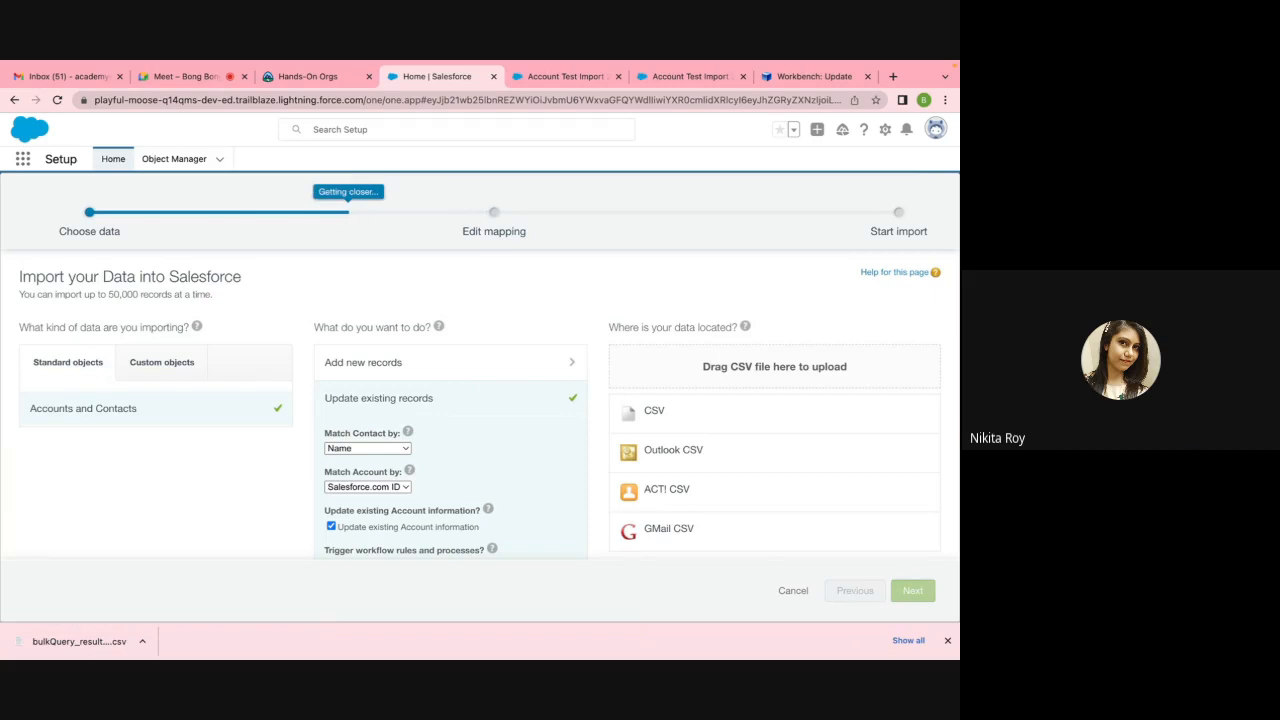
mouse_move(542, 656)
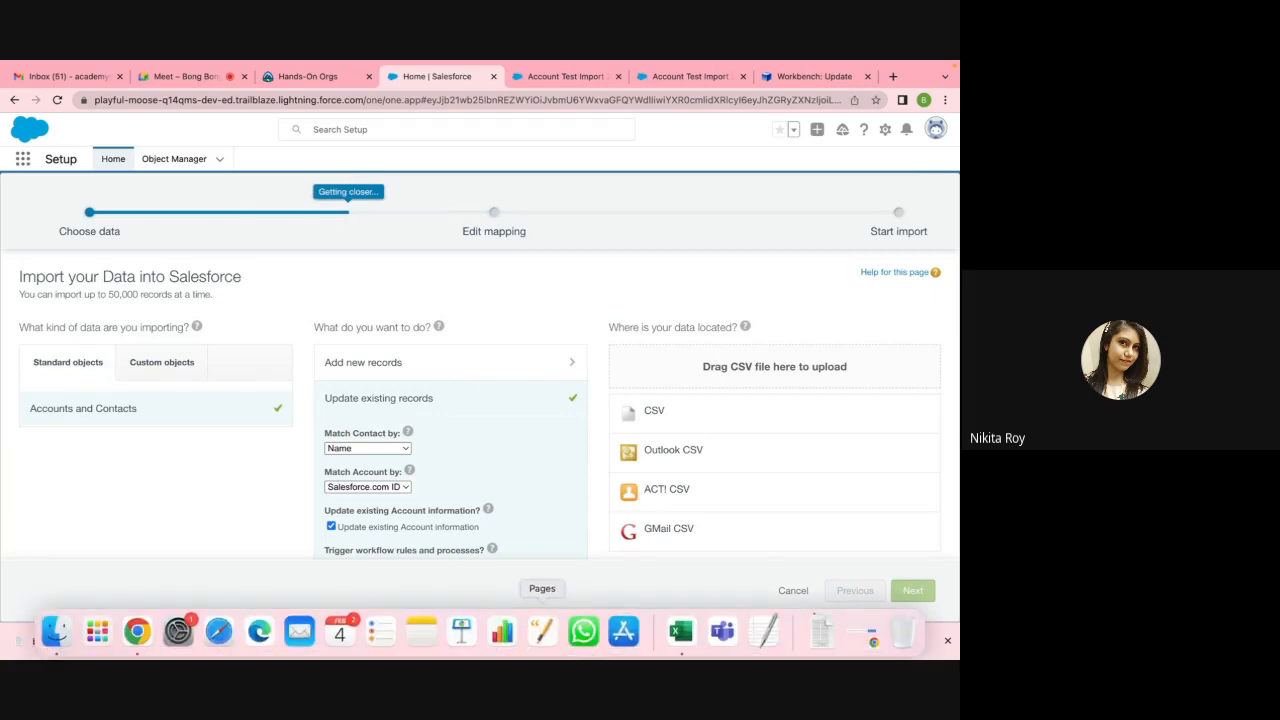
click(683, 640)
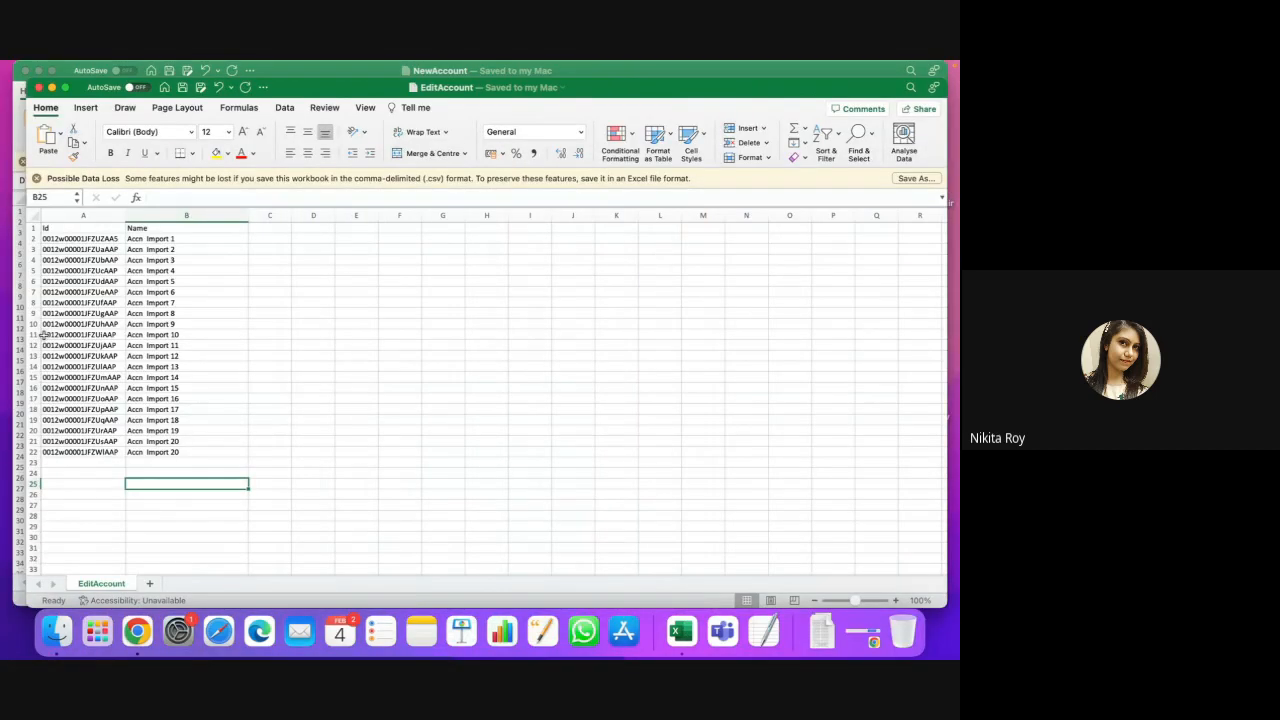
Step: Clear rows 12–22 so EditAccount keeps only Accn Import 1 through Accn Import 10
drag(33, 345, 33, 452)
key(Delete)
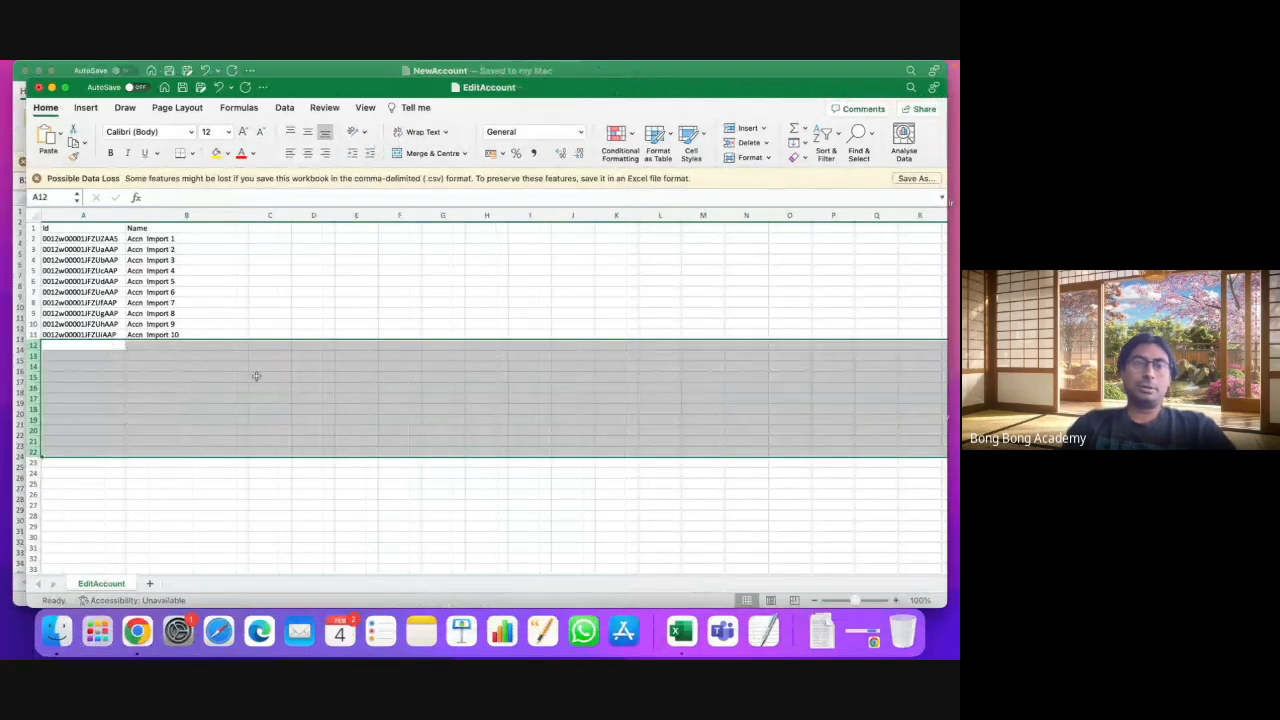
click(256, 376)
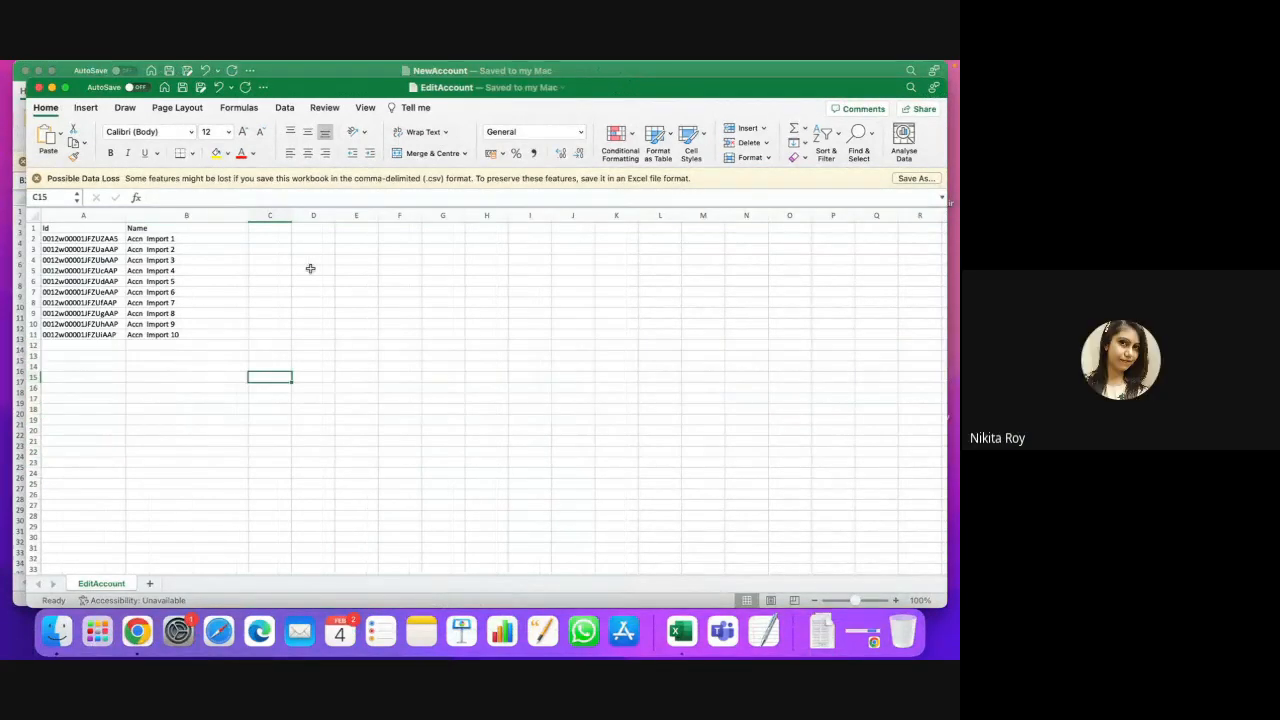
click(428, 303)
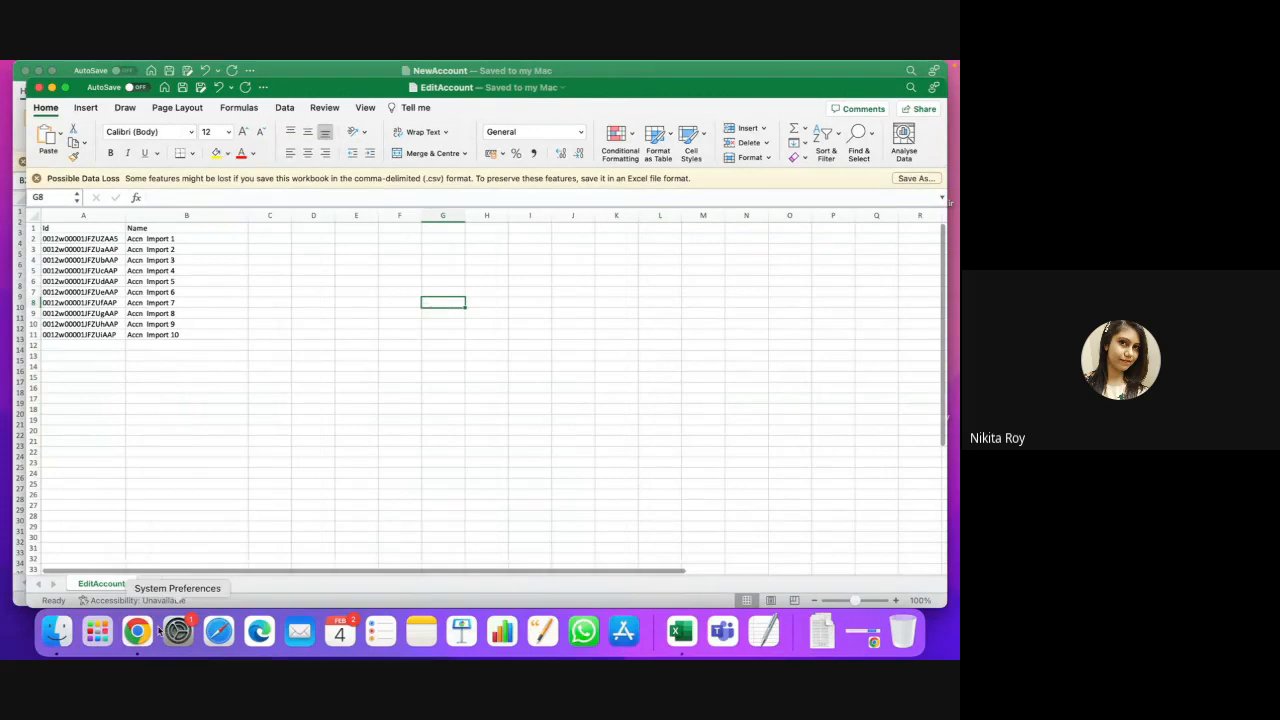
Step: Re-upload EditAccount.csv as the CSV source and advance to field mapping
scroll(440, 472, down, 2)
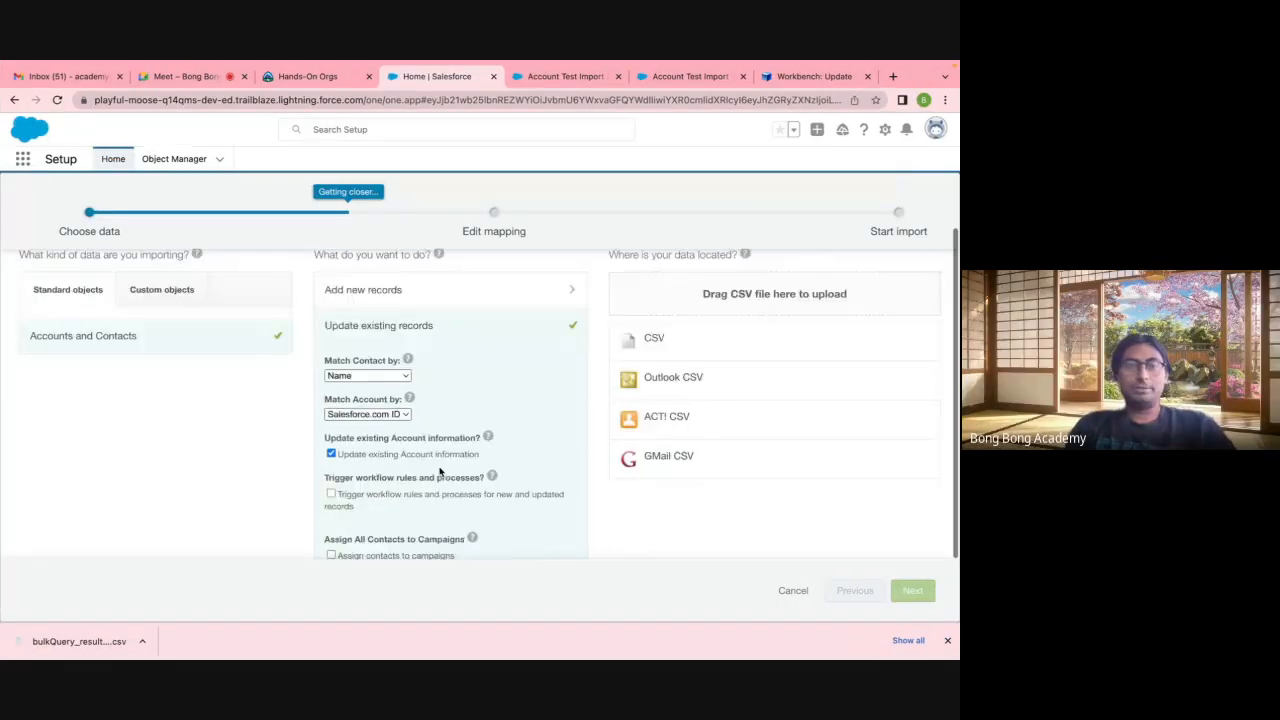
click(656, 342)
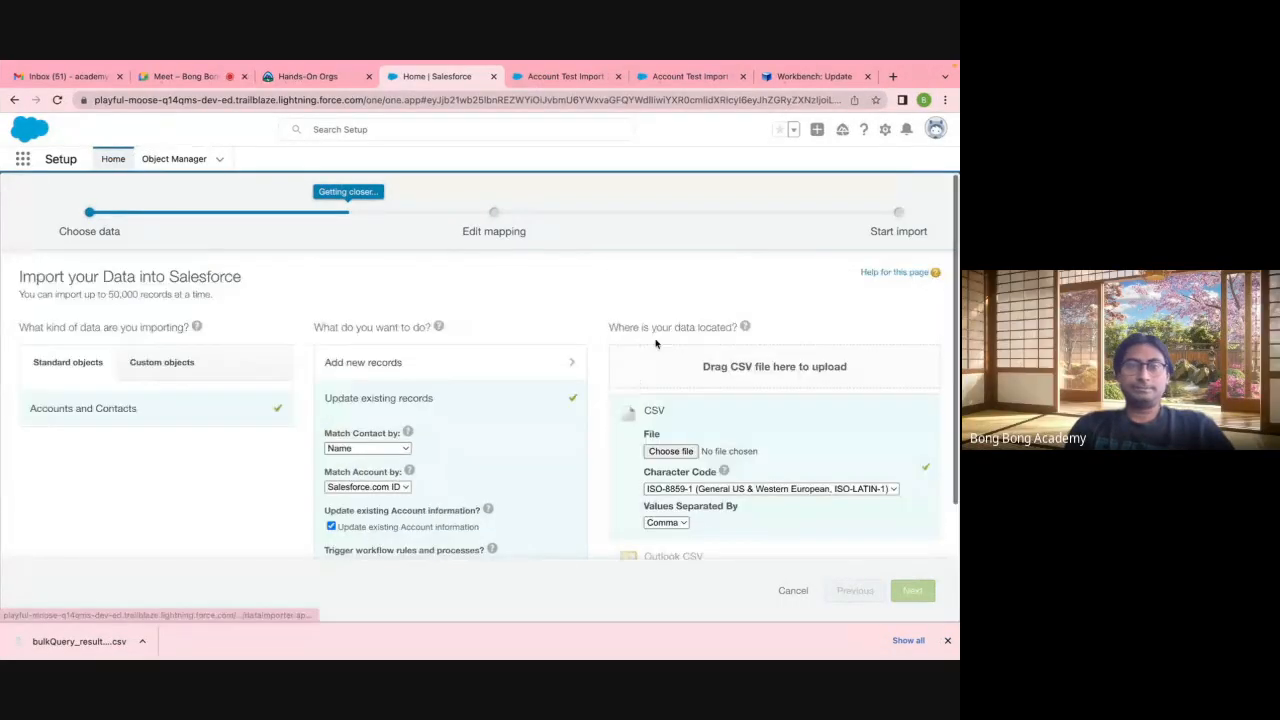
click(654, 452)
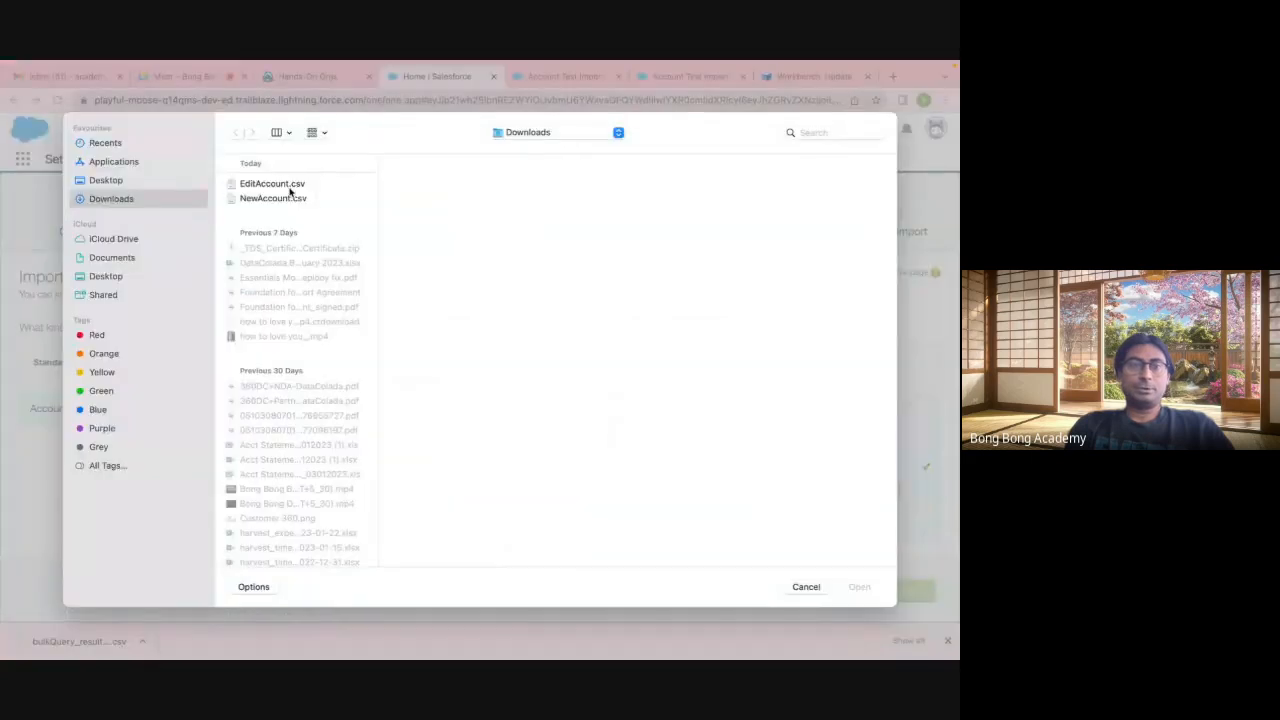
click(287, 186)
click(859, 588)
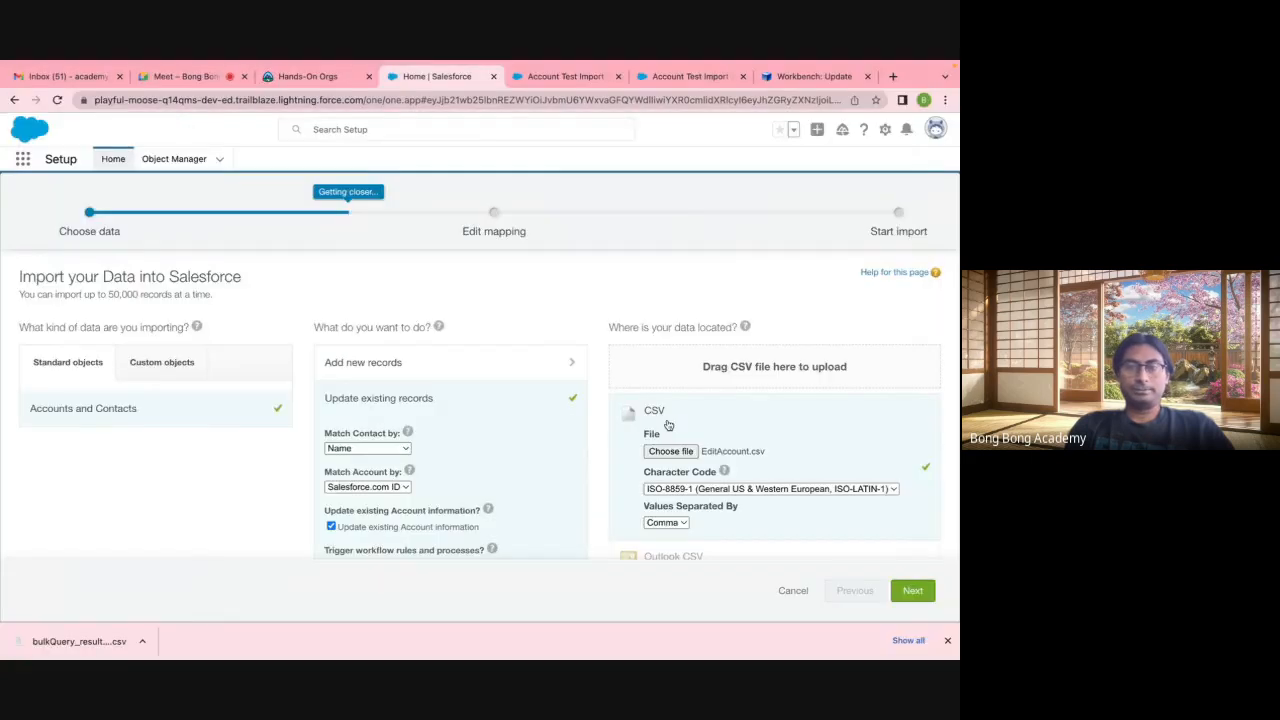
scroll(668, 425, down, 2)
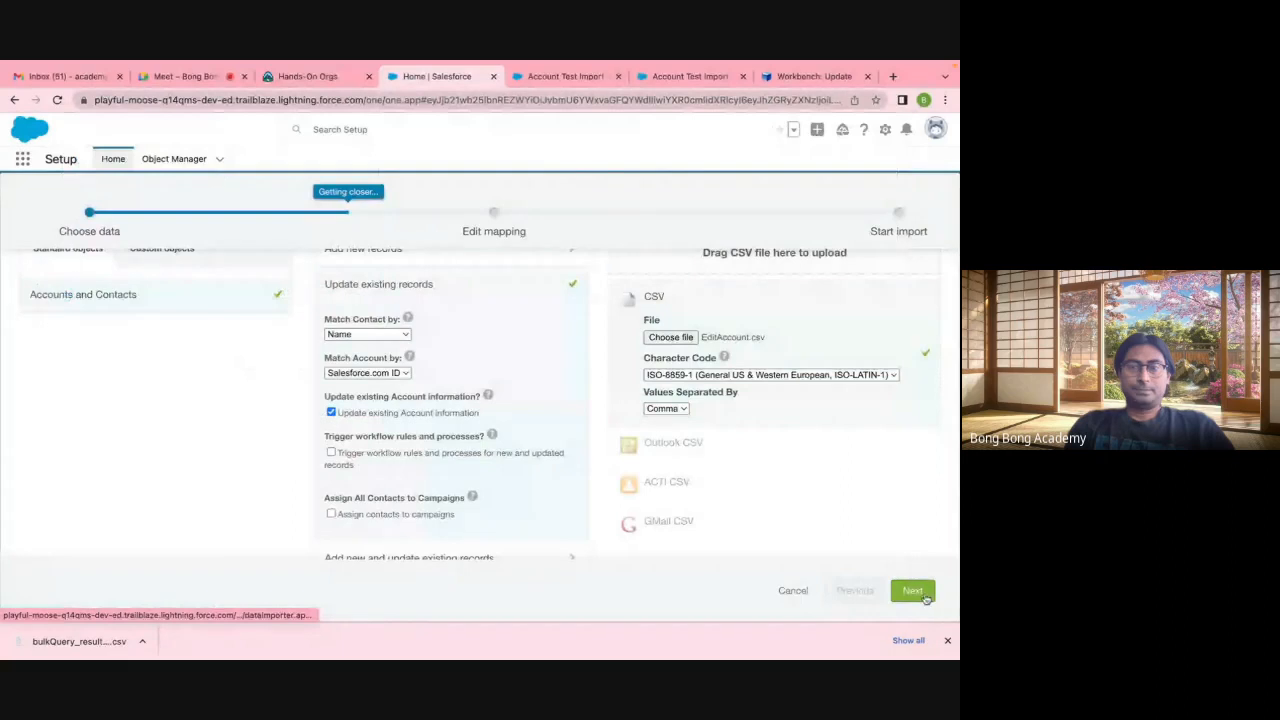
click(925, 597)
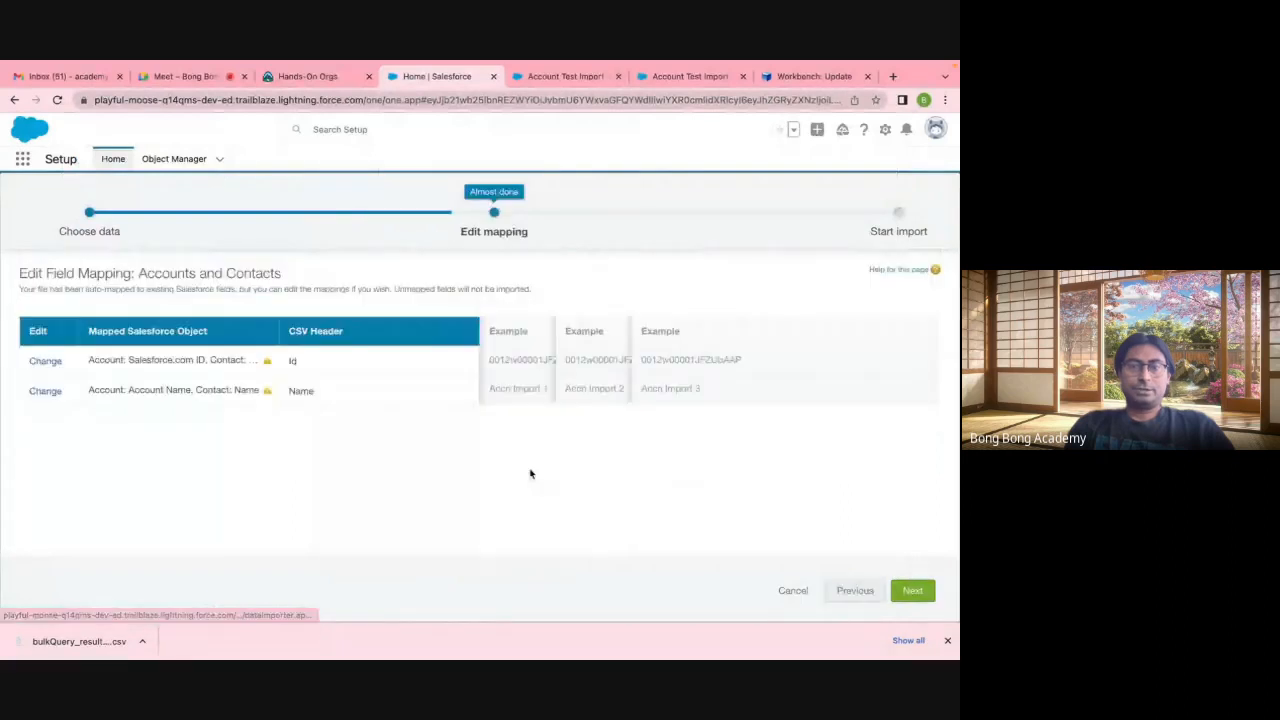
Step: Map Id and Name to Account fields only and advance to Review & Start Import
click(44, 362)
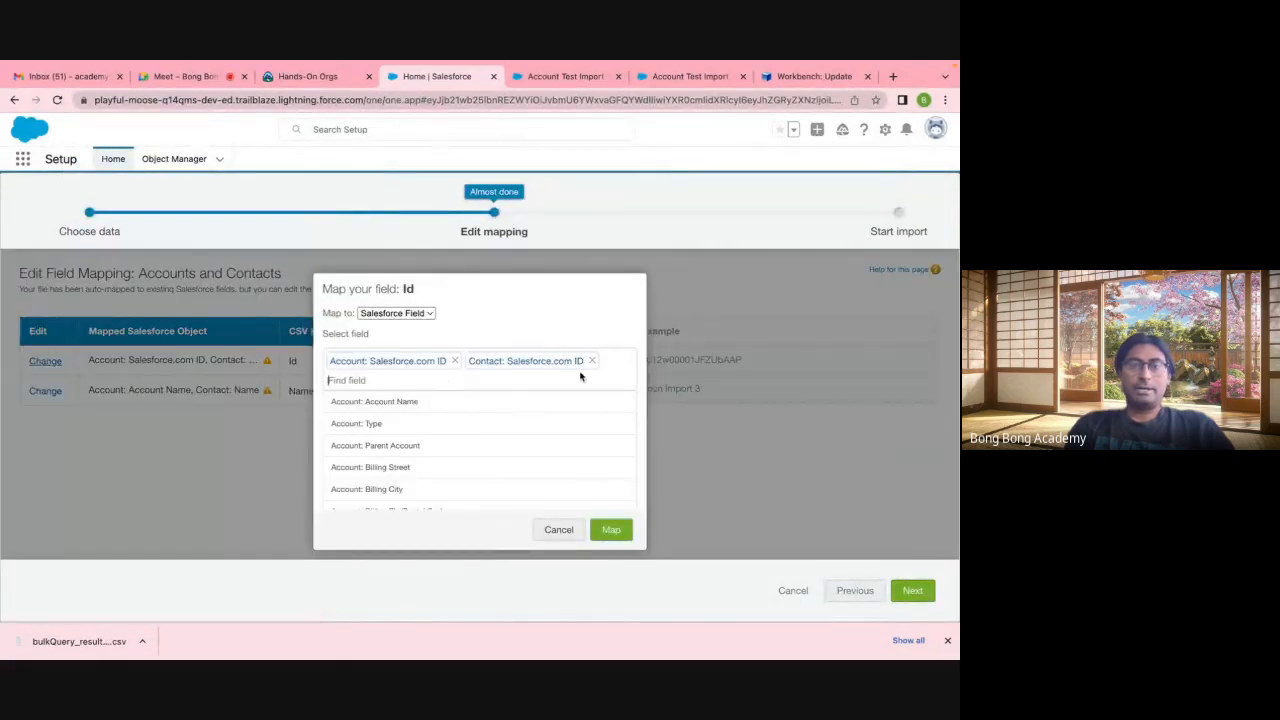
click(591, 361)
click(611, 529)
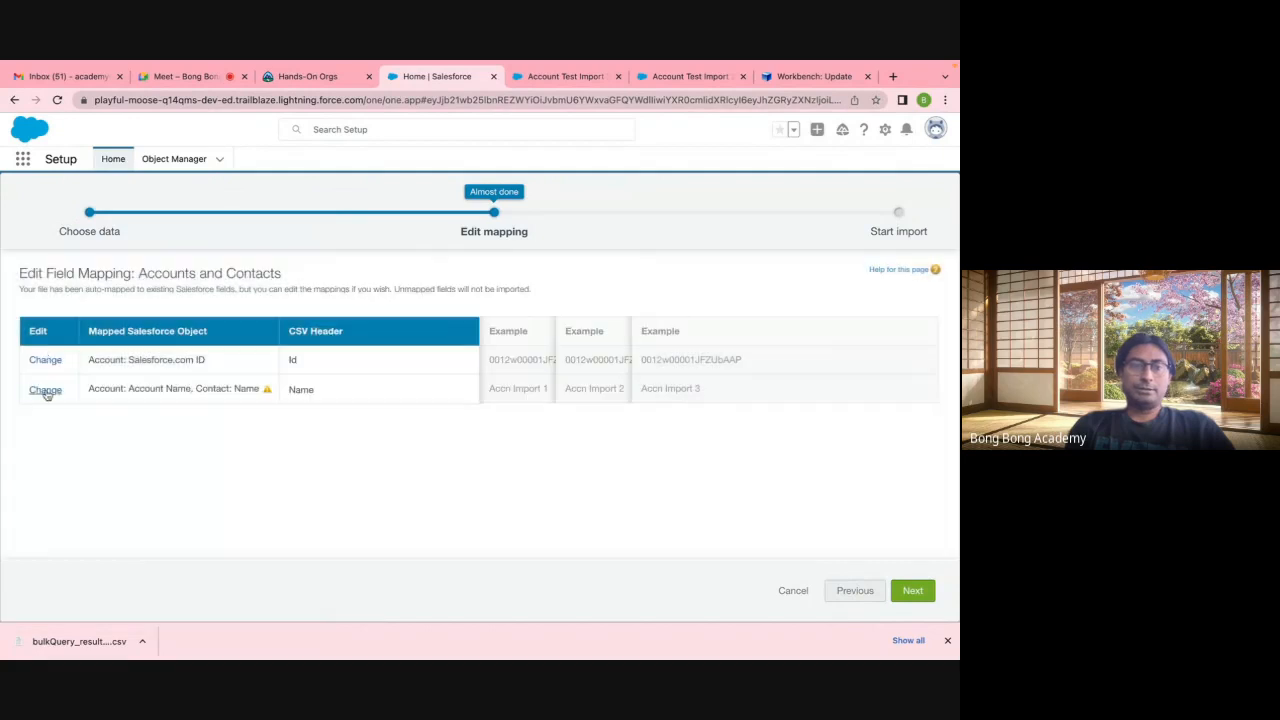
click(45, 390)
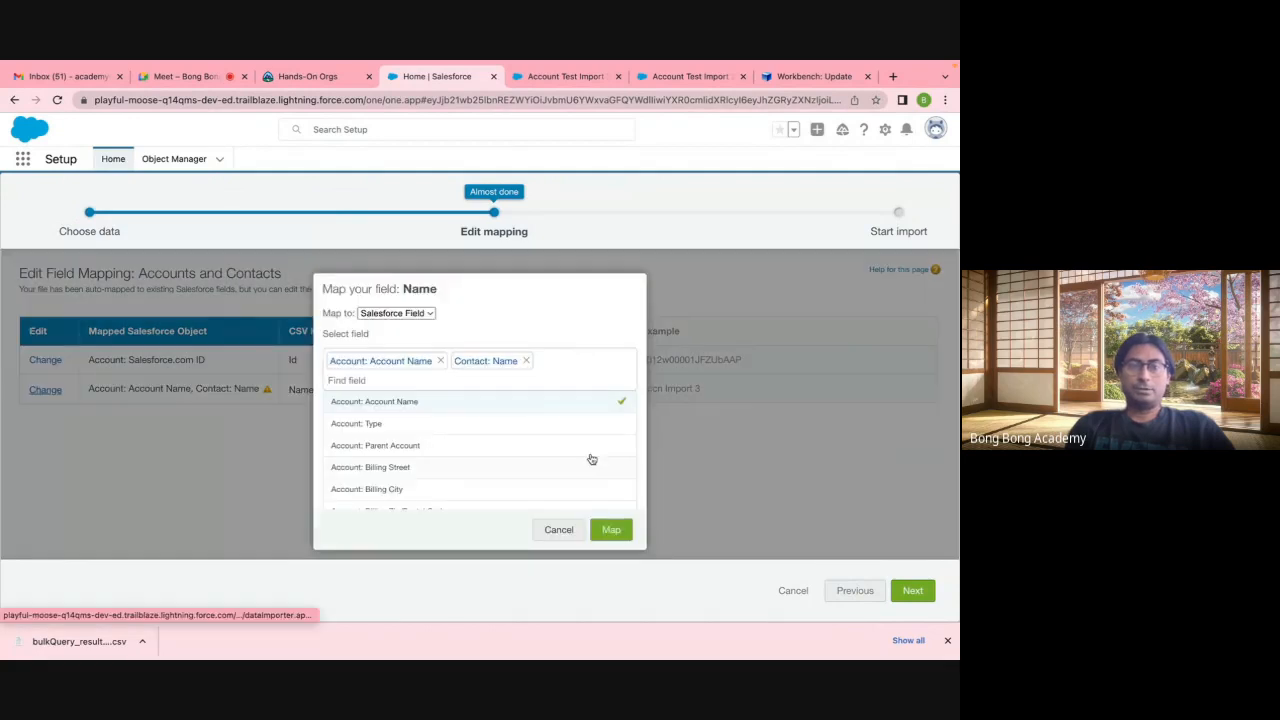
click(526, 360)
click(611, 529)
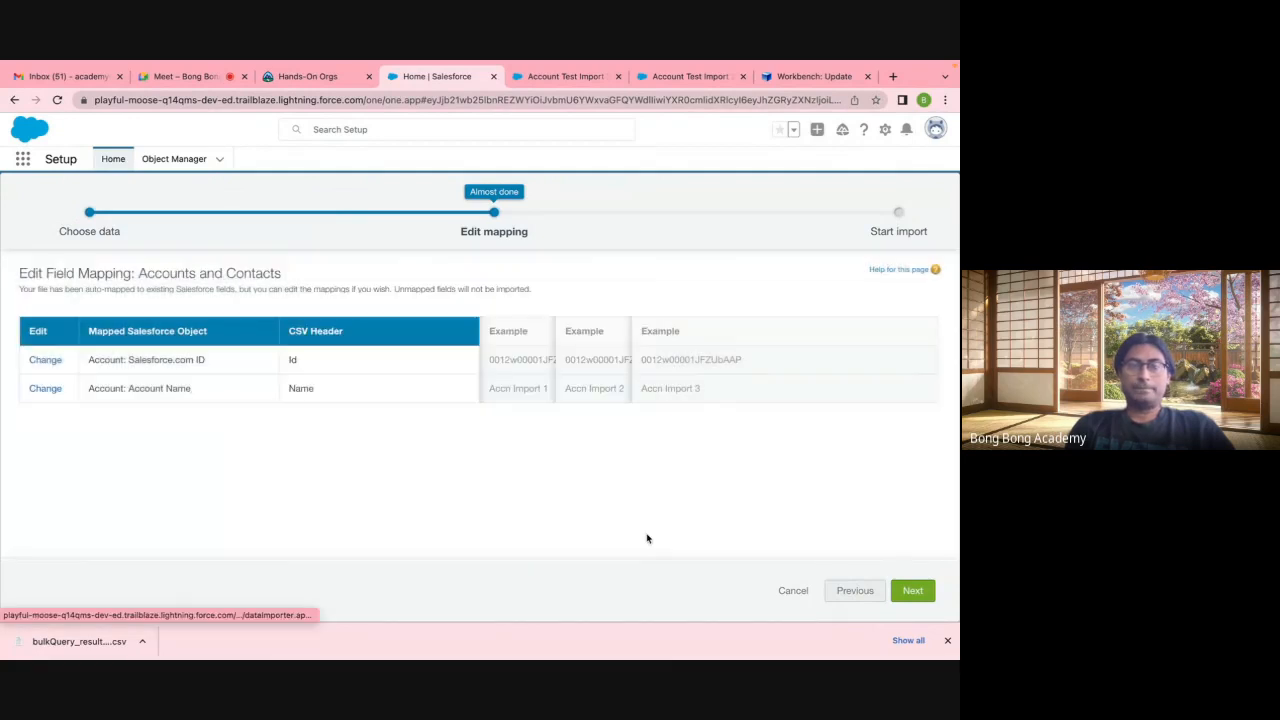
click(910, 591)
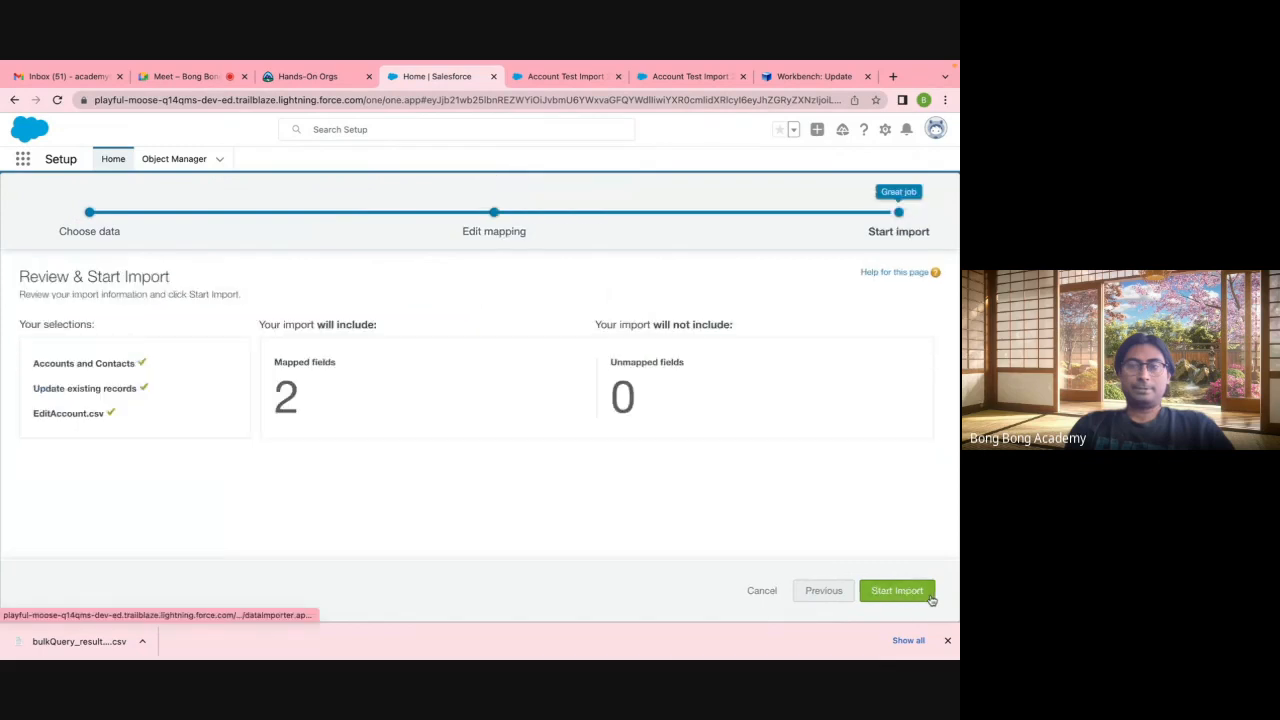
Step: Start the update import and confirm its bulk job shows 10 processed, 0 failed
click(929, 597)
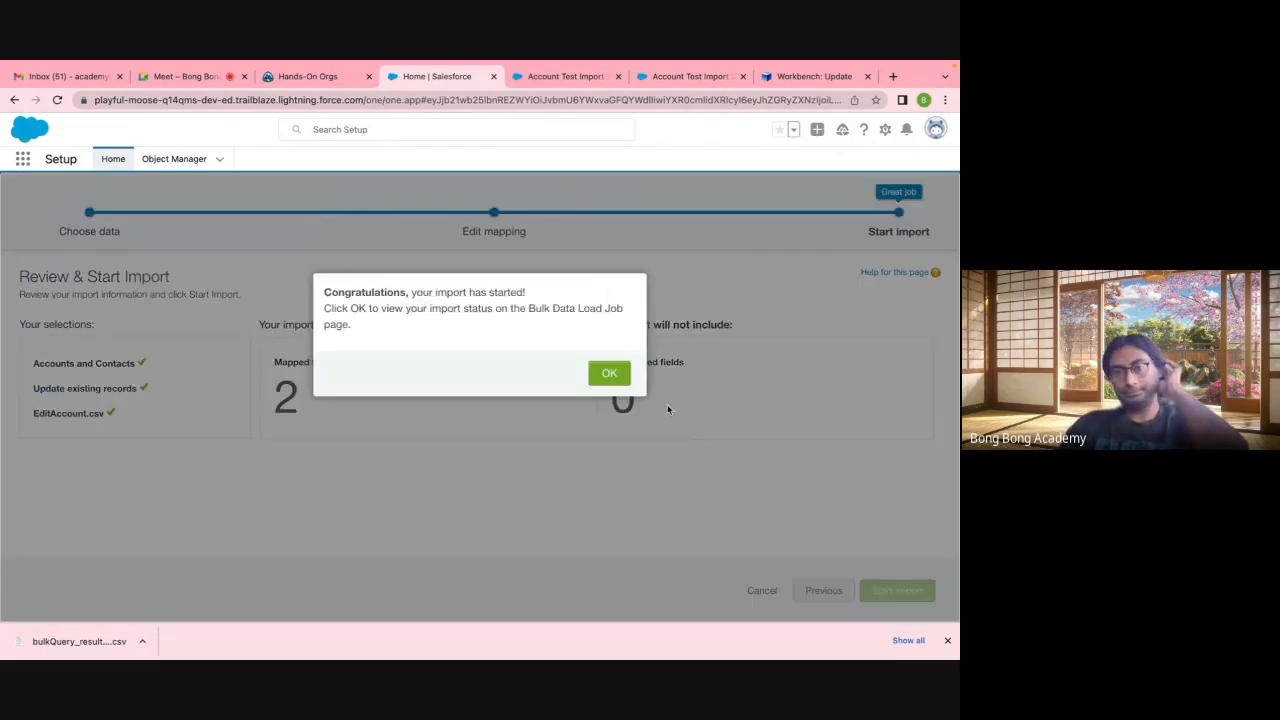
click(609, 375)
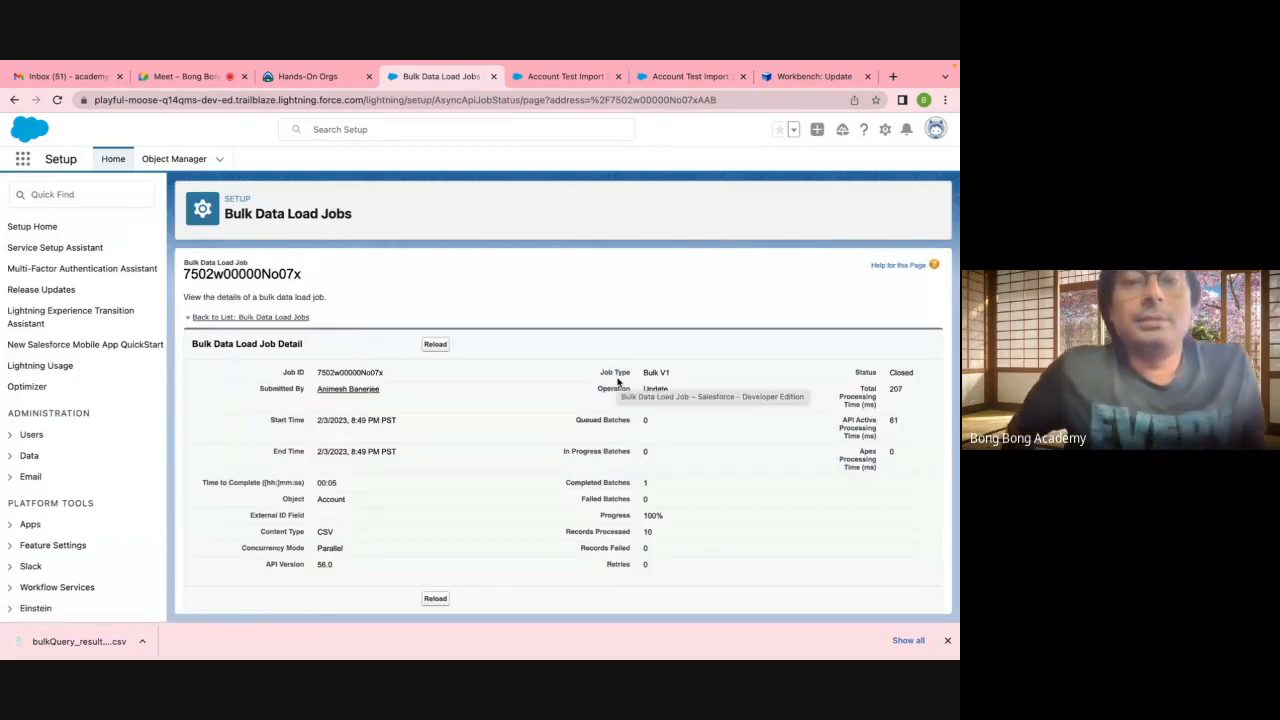
scroll(618, 381, down, 2)
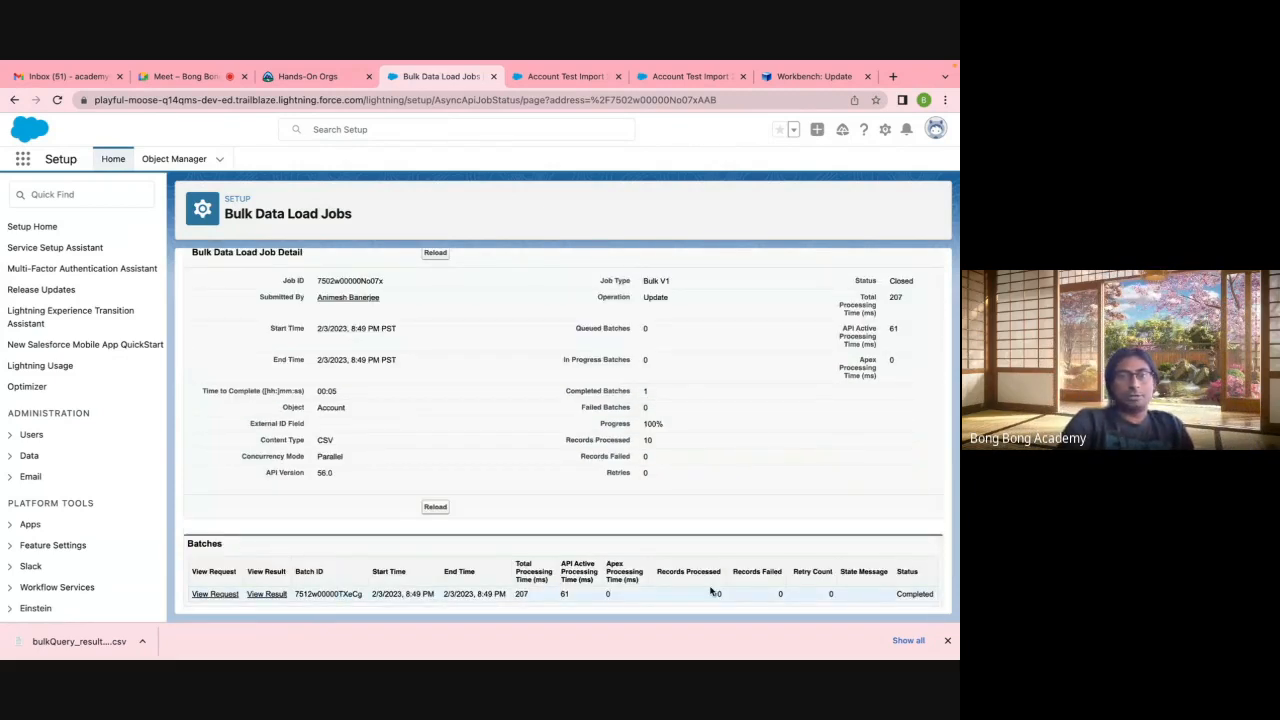
click(565, 76)
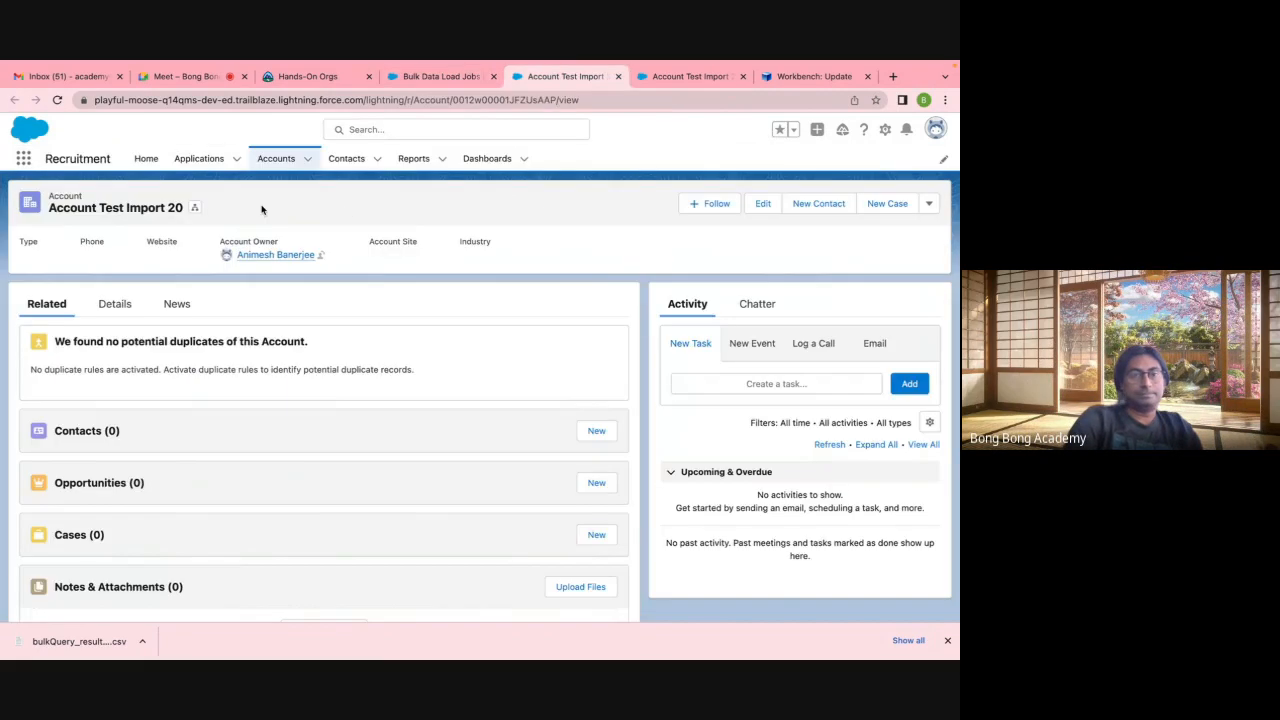
Step: Show the All Accounts list view and scroll through its 37 accounts
click(285, 160)
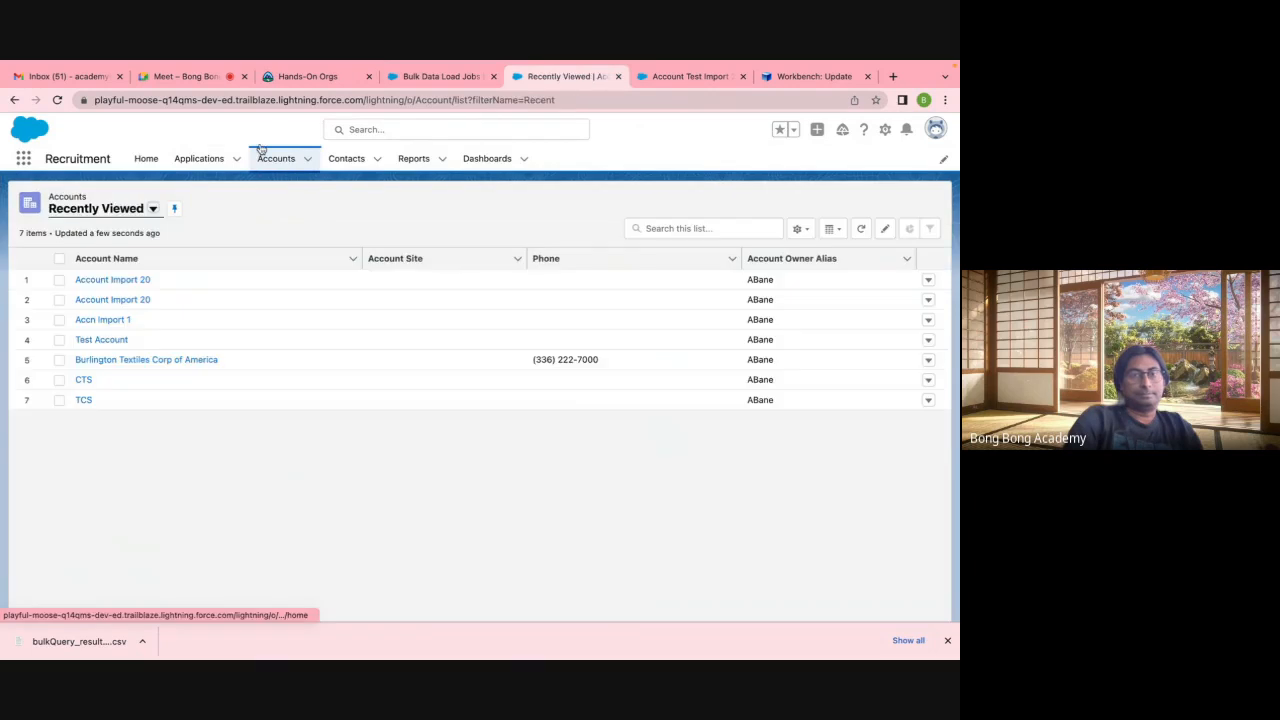
click(131, 212)
click(100, 257)
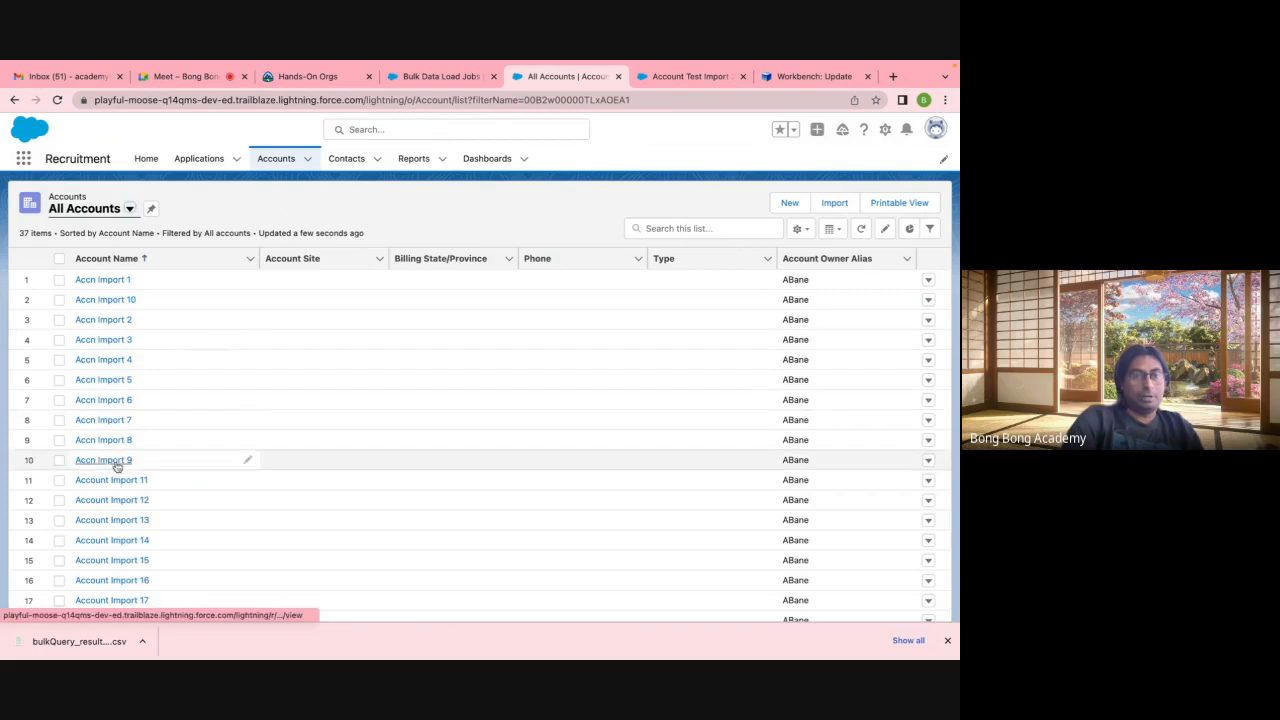
scroll(188, 460, down, 3)
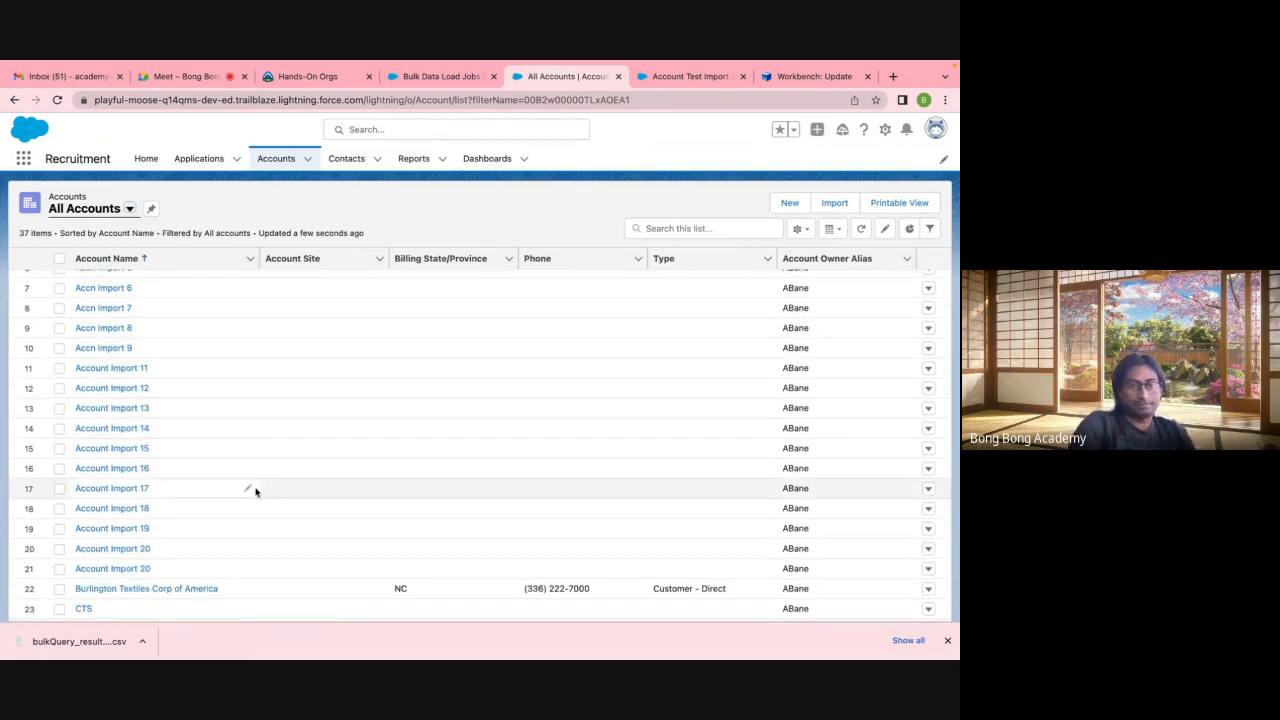
scroll(255, 491, down, 3)
scroll(374, 334, up, 10)
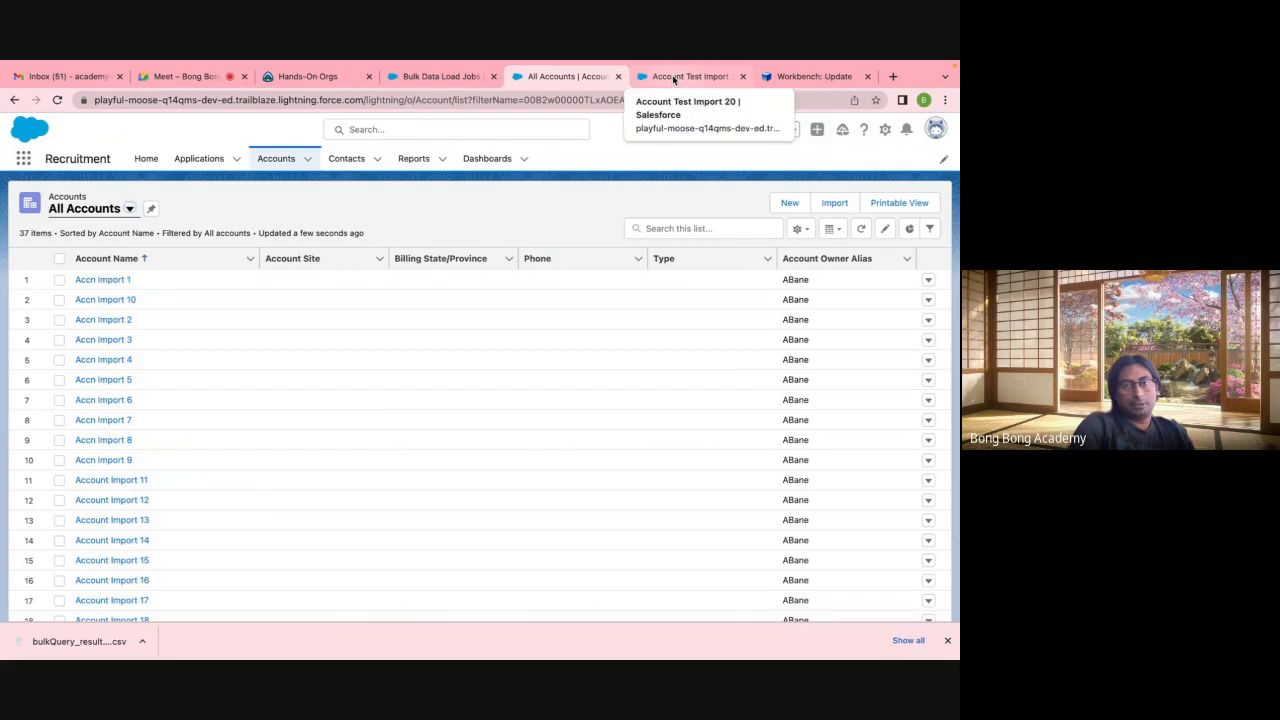
click(674, 78)
Step: Review the Workbench update results (21 successes, 0 errors), then bring the EditAccount spreadsheet forward
click(800, 77)
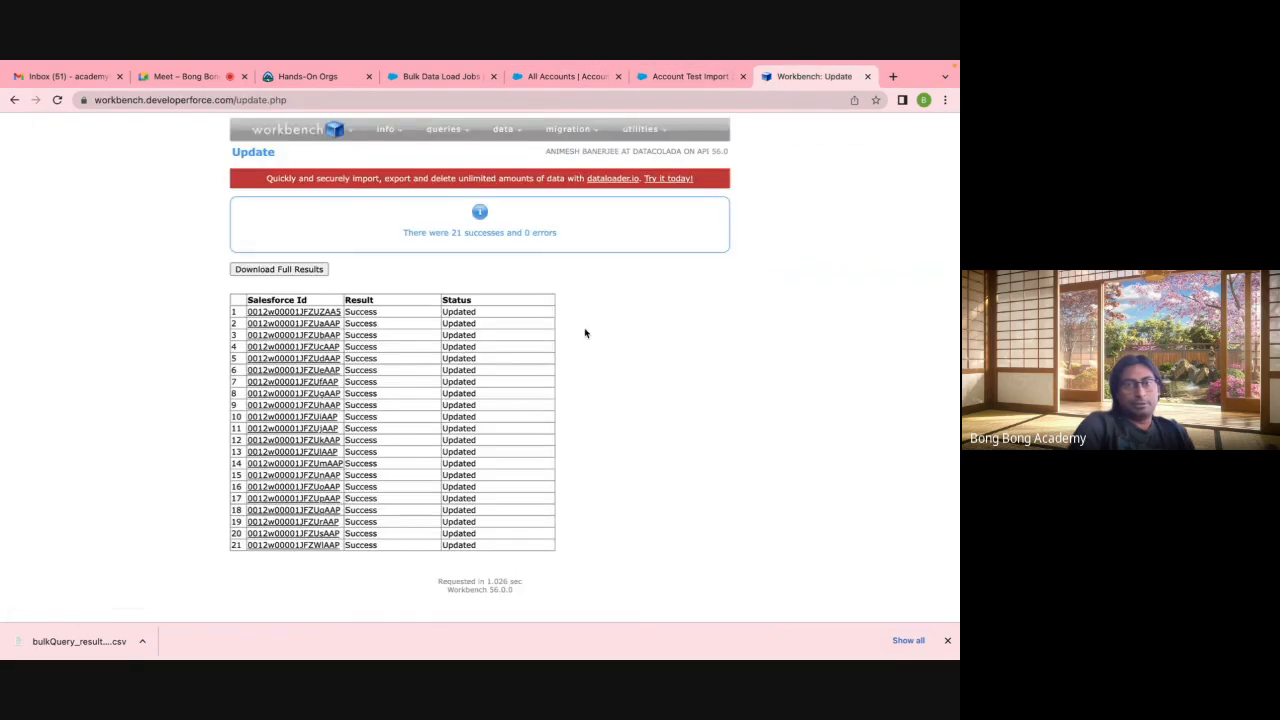
mouse_move(497, 134)
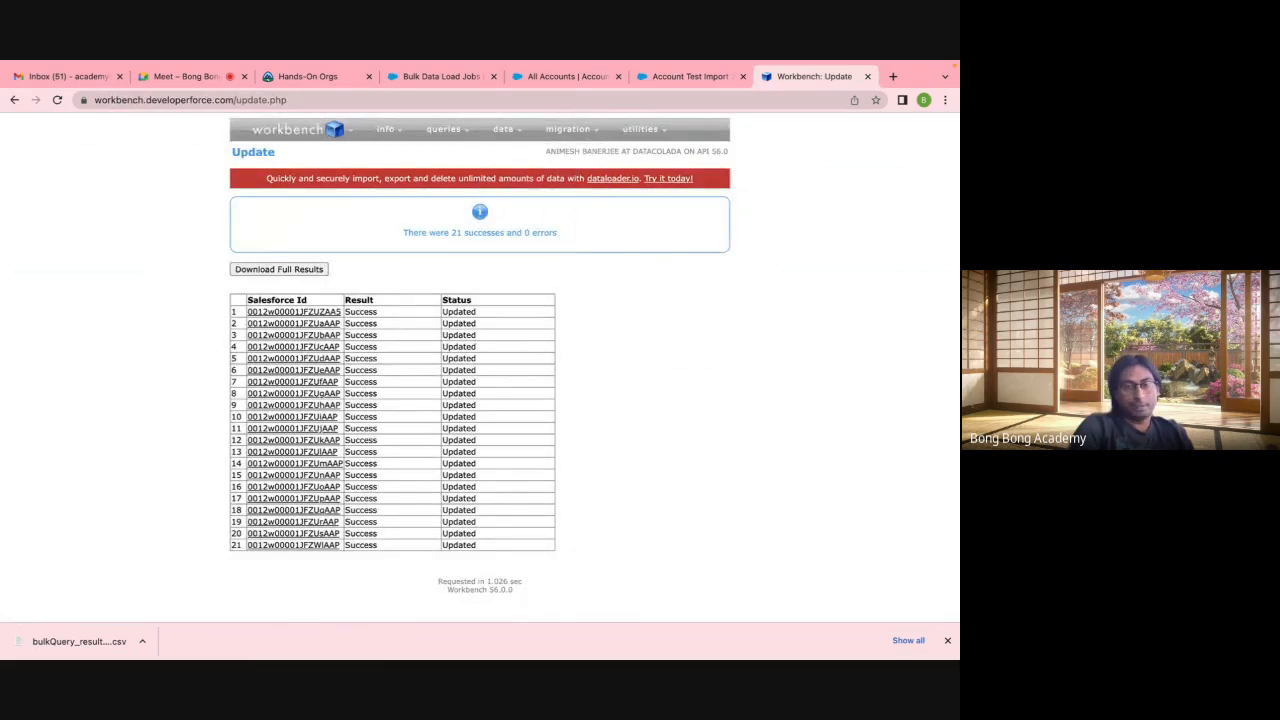
click(681, 632)
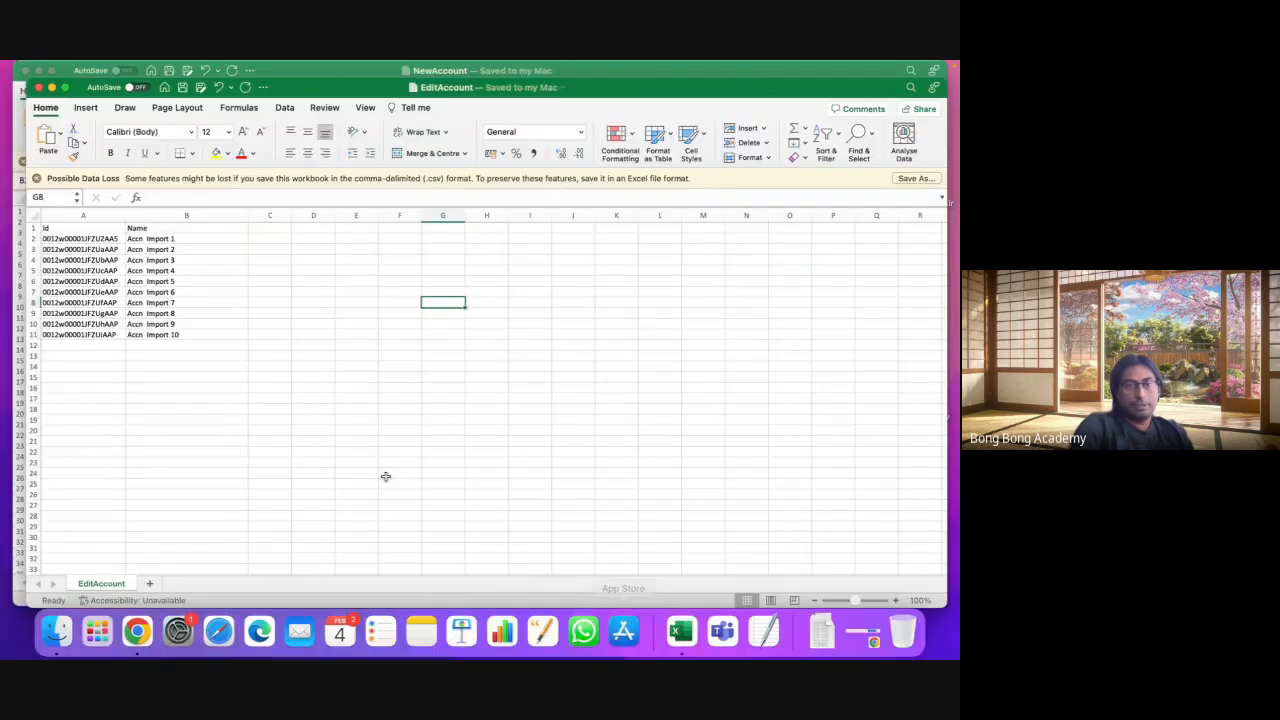
Step: Enter Account X, Account Y and Account Z in B12:B14, leaving their Id cells A12:A14 empty
click(183, 344)
text(A)
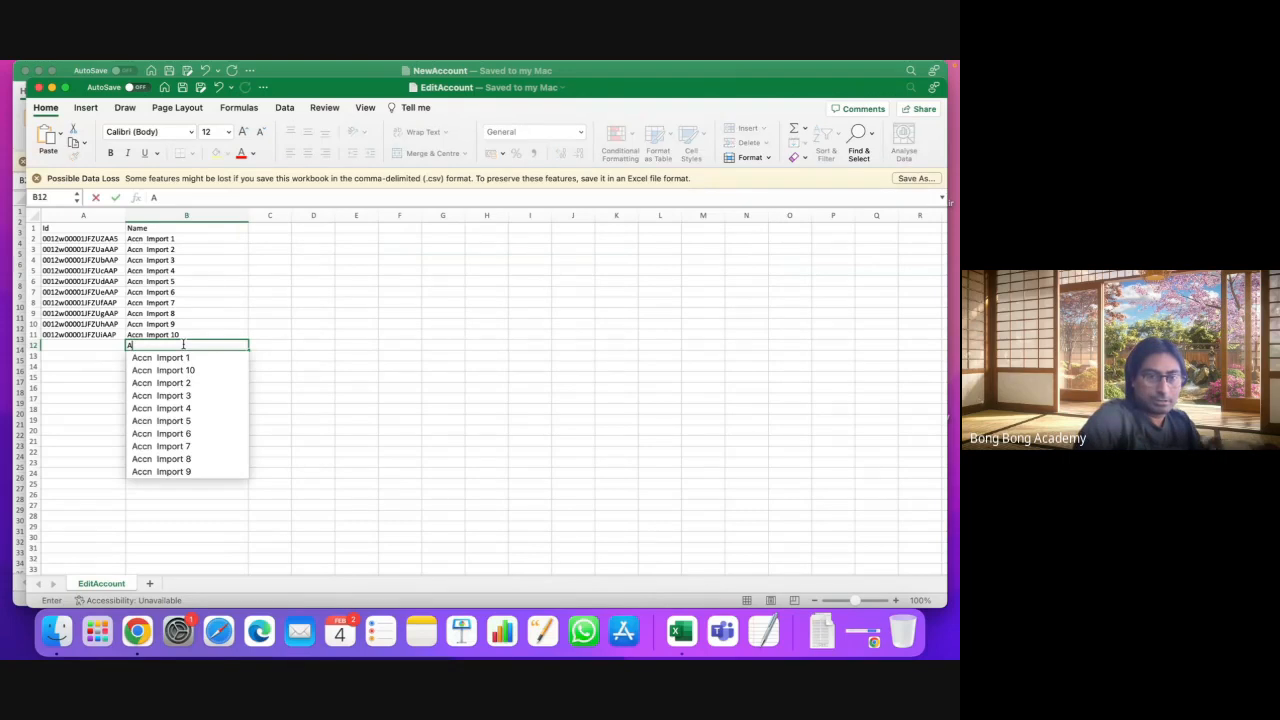
text(ccoun)
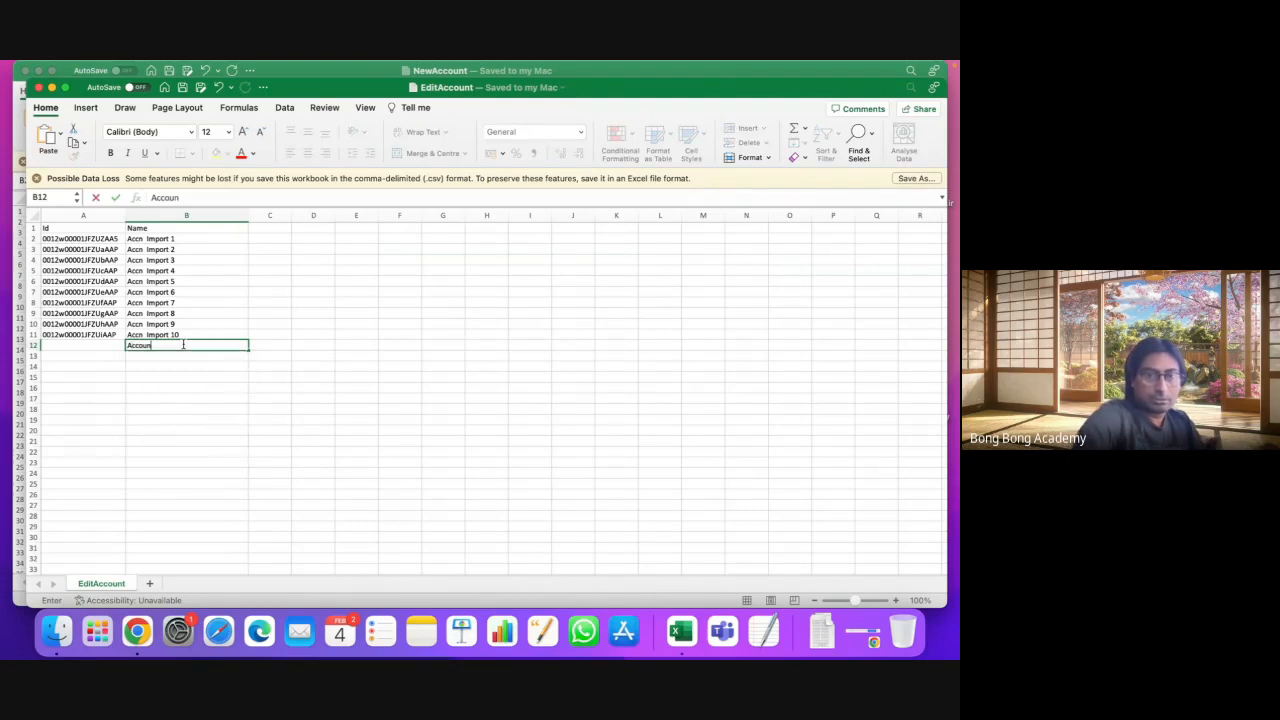
text(t X)
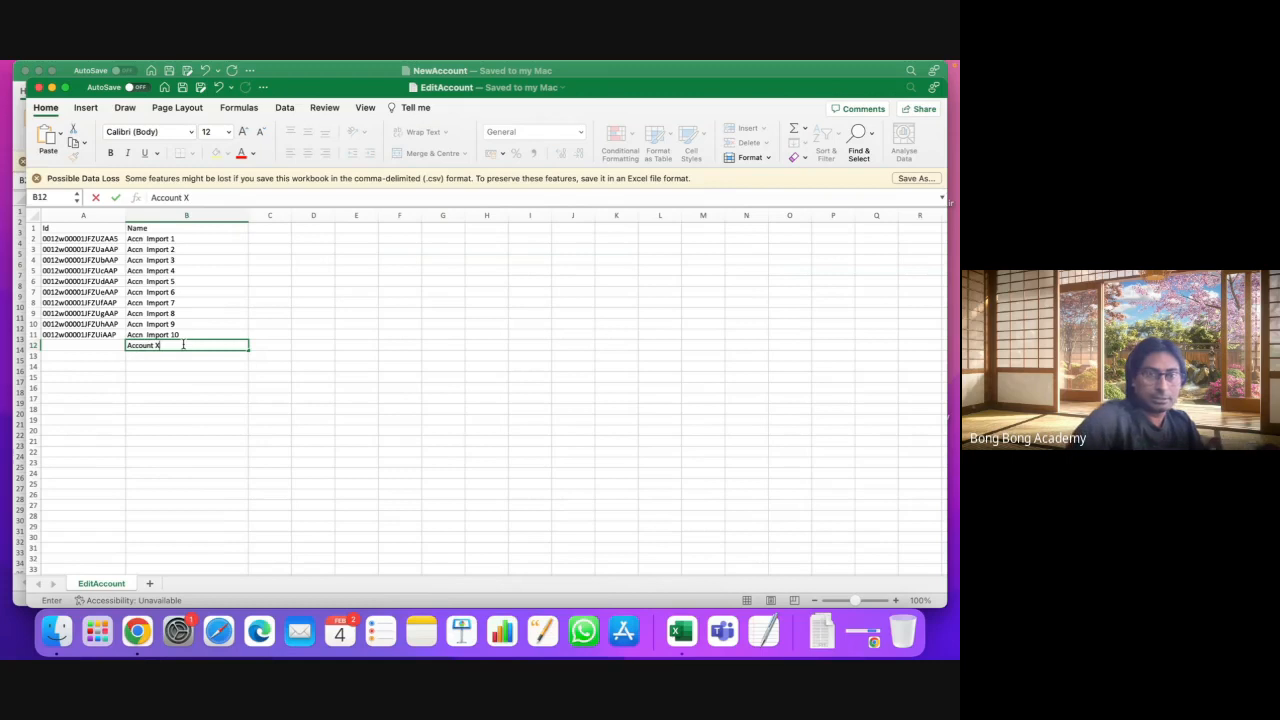
key(Return)
text(A)
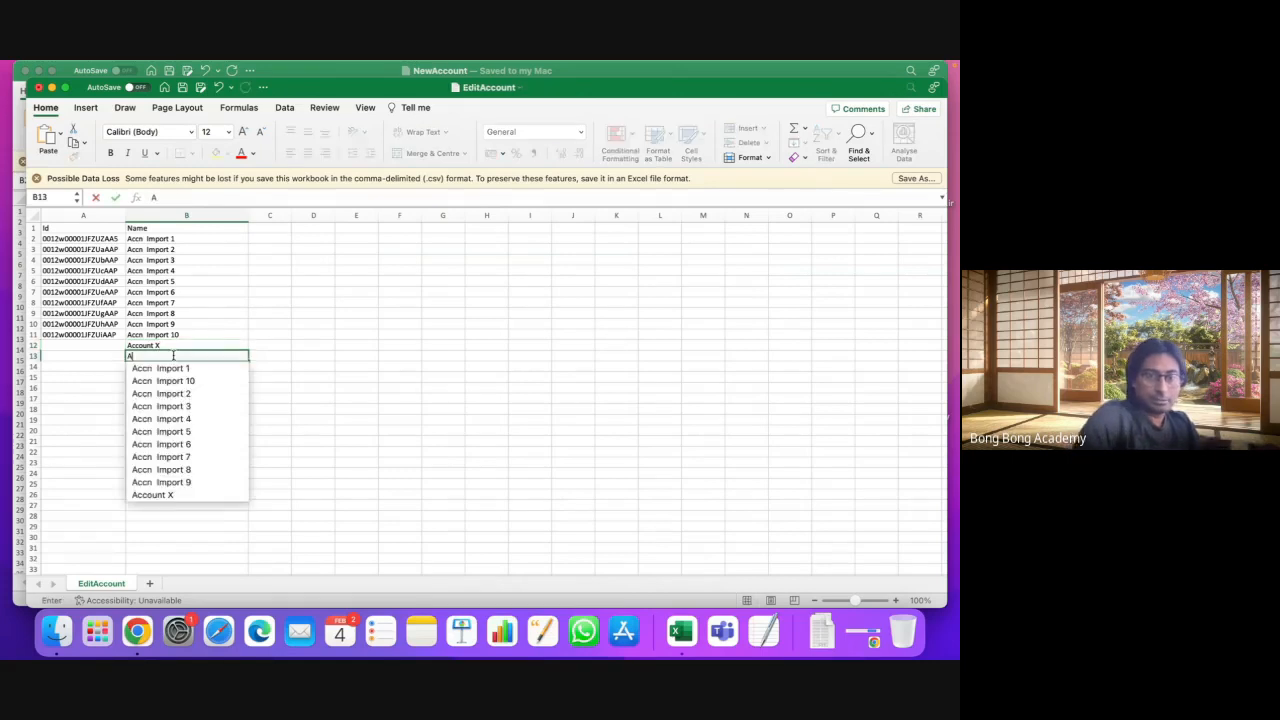
text(ccount )
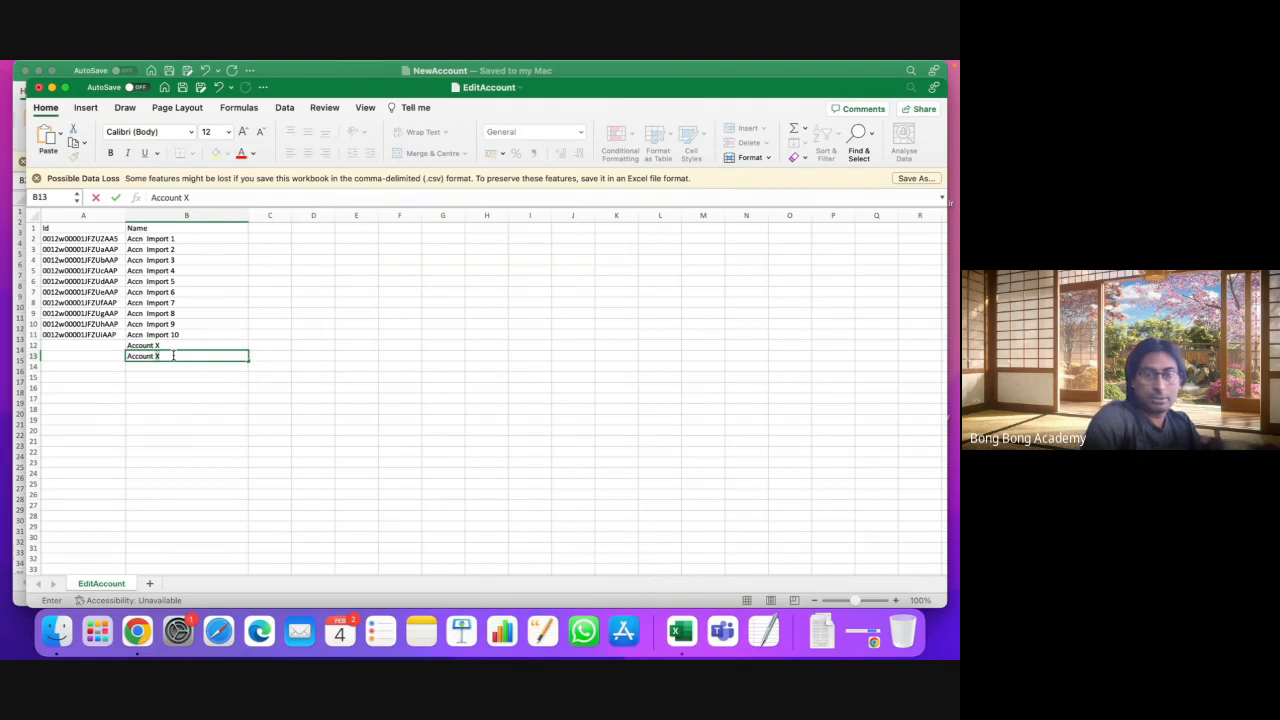
text(Y)
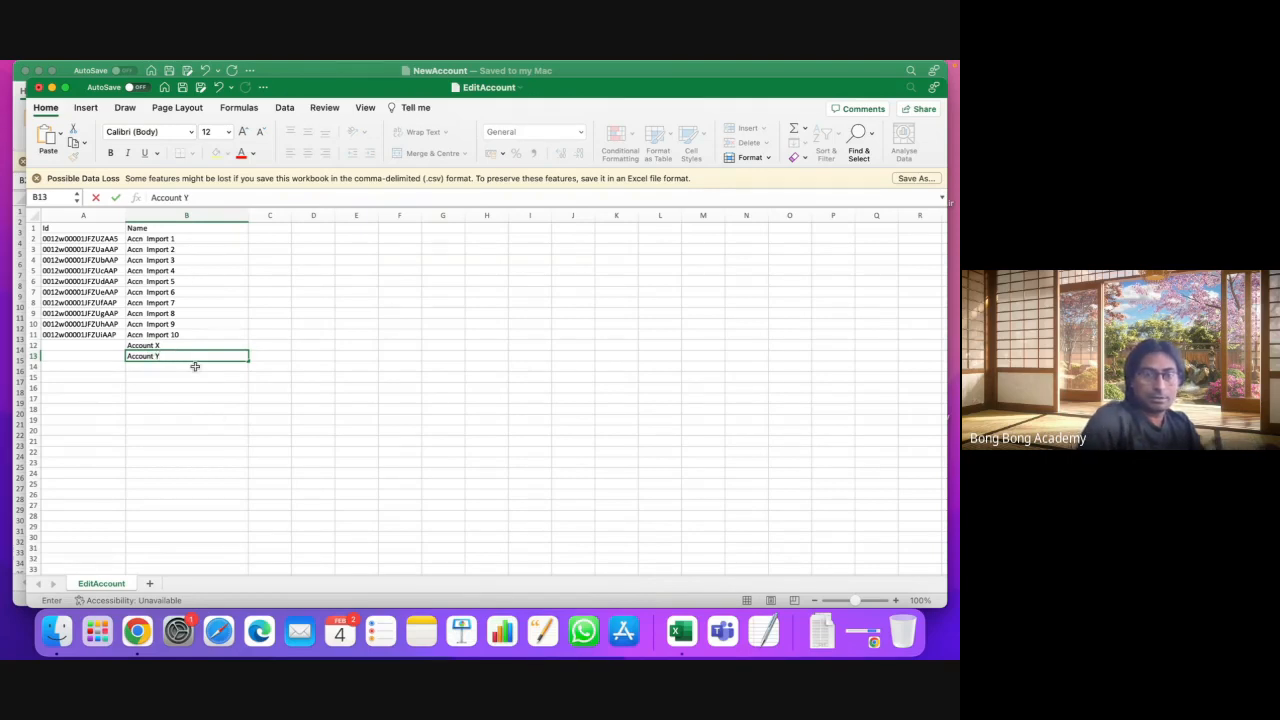
key(Return)
text(Acc)
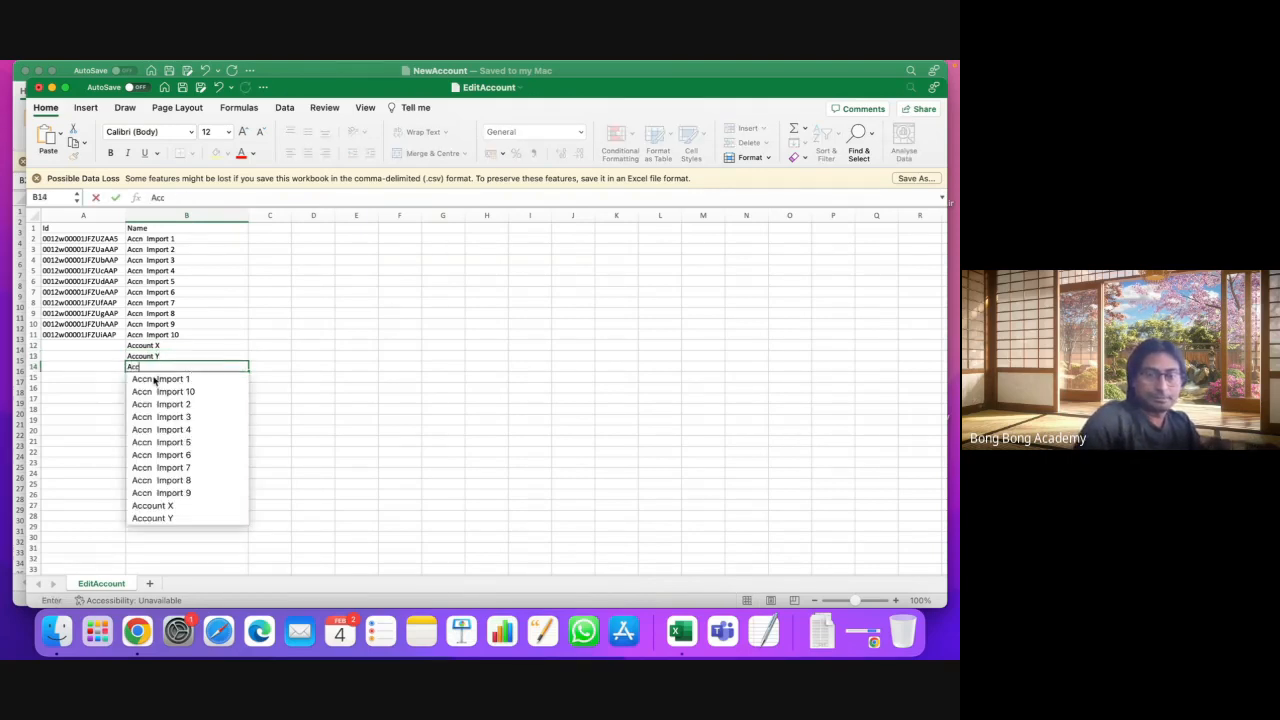
text(ount Z)
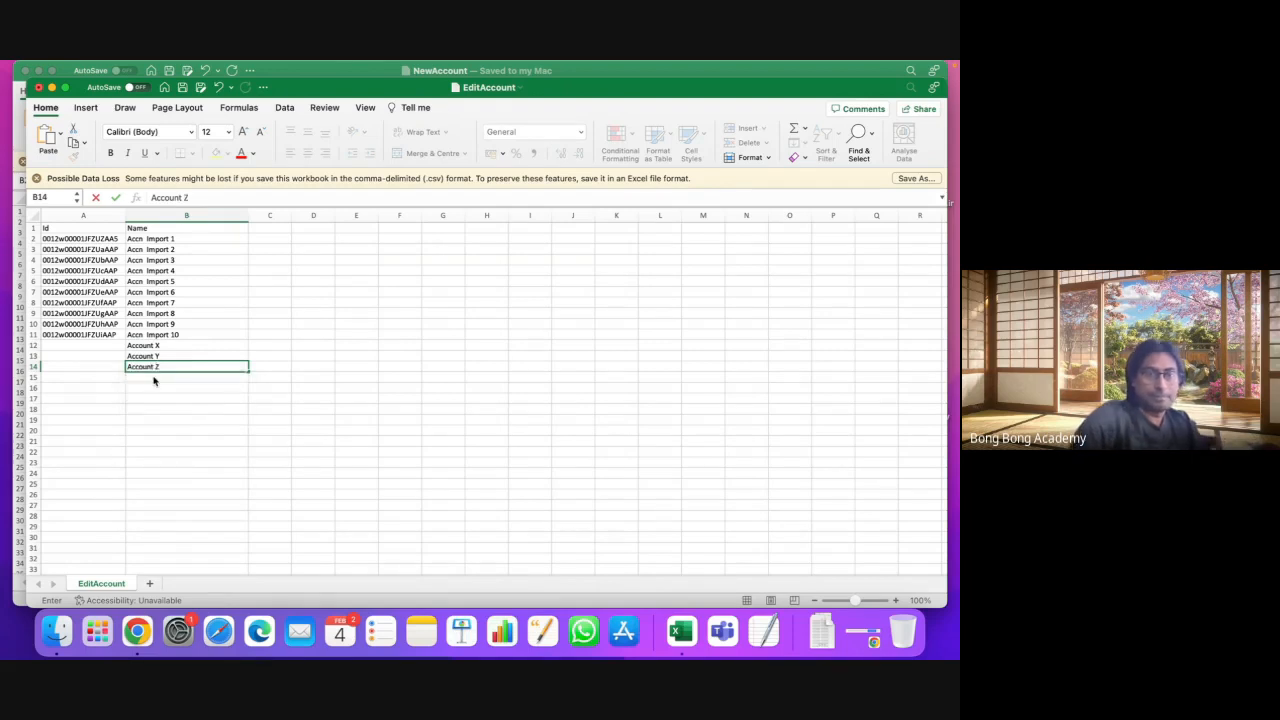
click(242, 409)
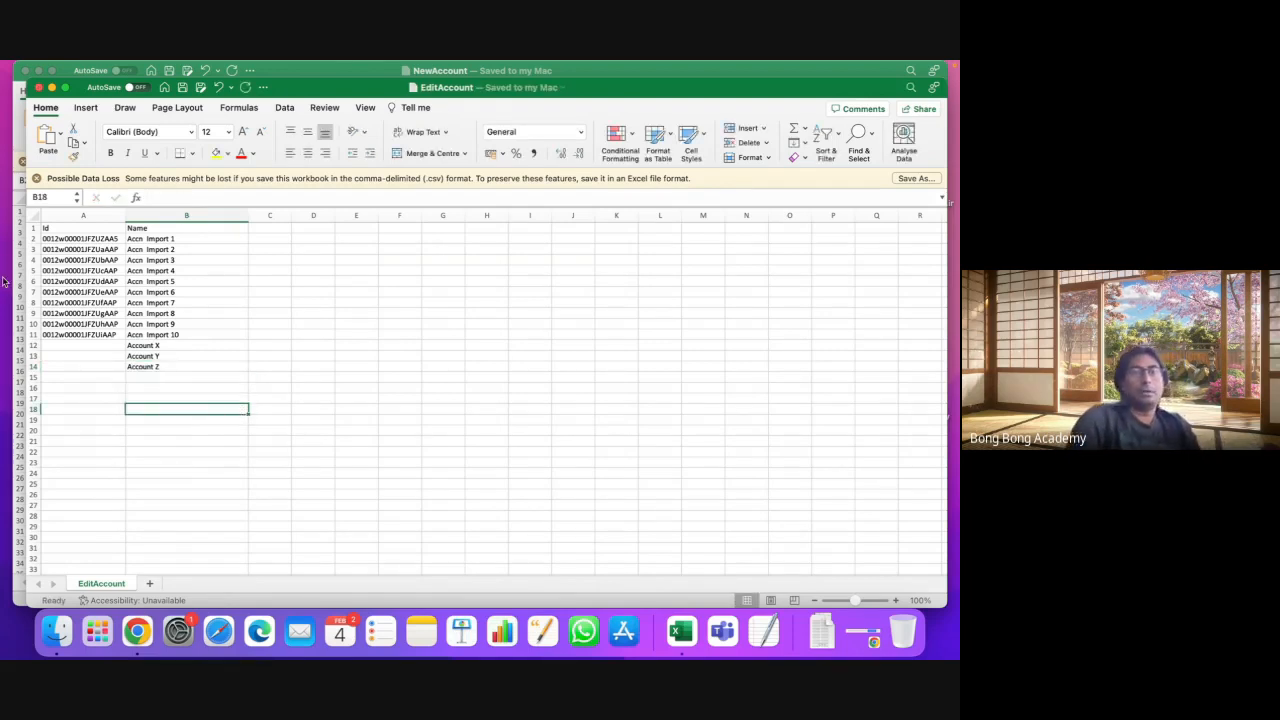
drag(97, 346, 97, 366)
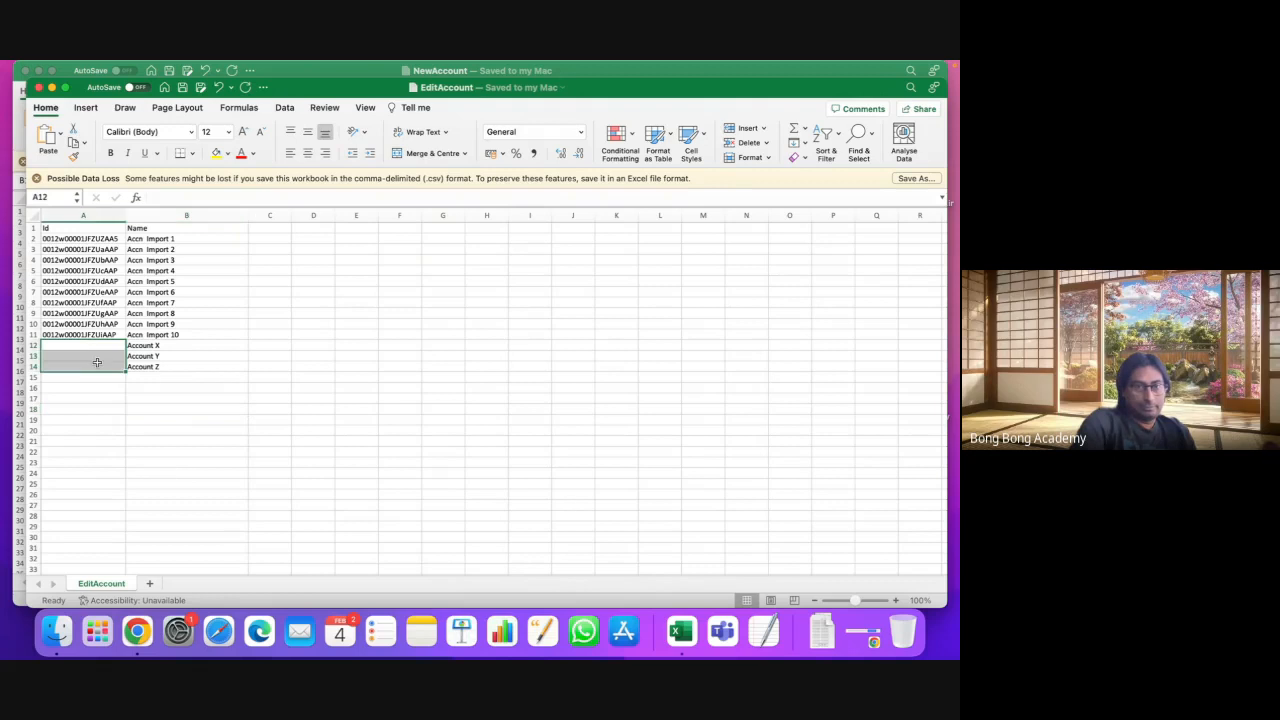
click(132, 633)
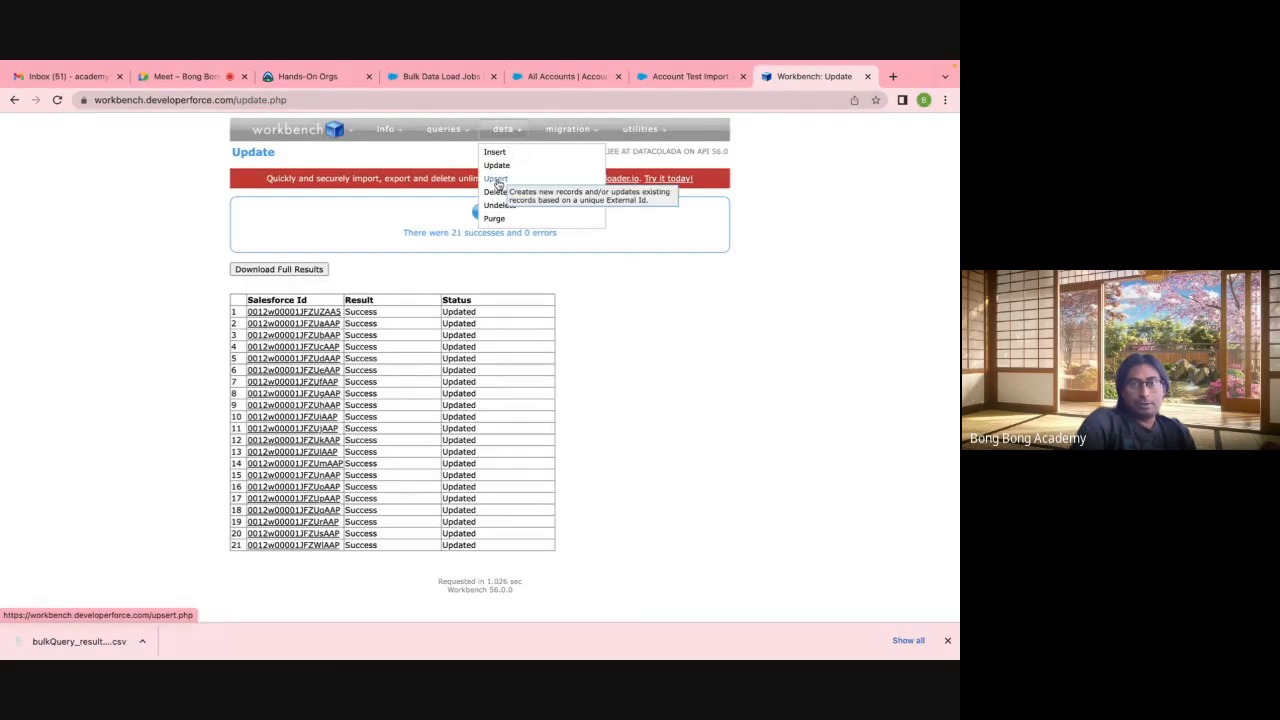
Step: Start an Account upsert in Workbench with records loaded from a file
click(496, 179)
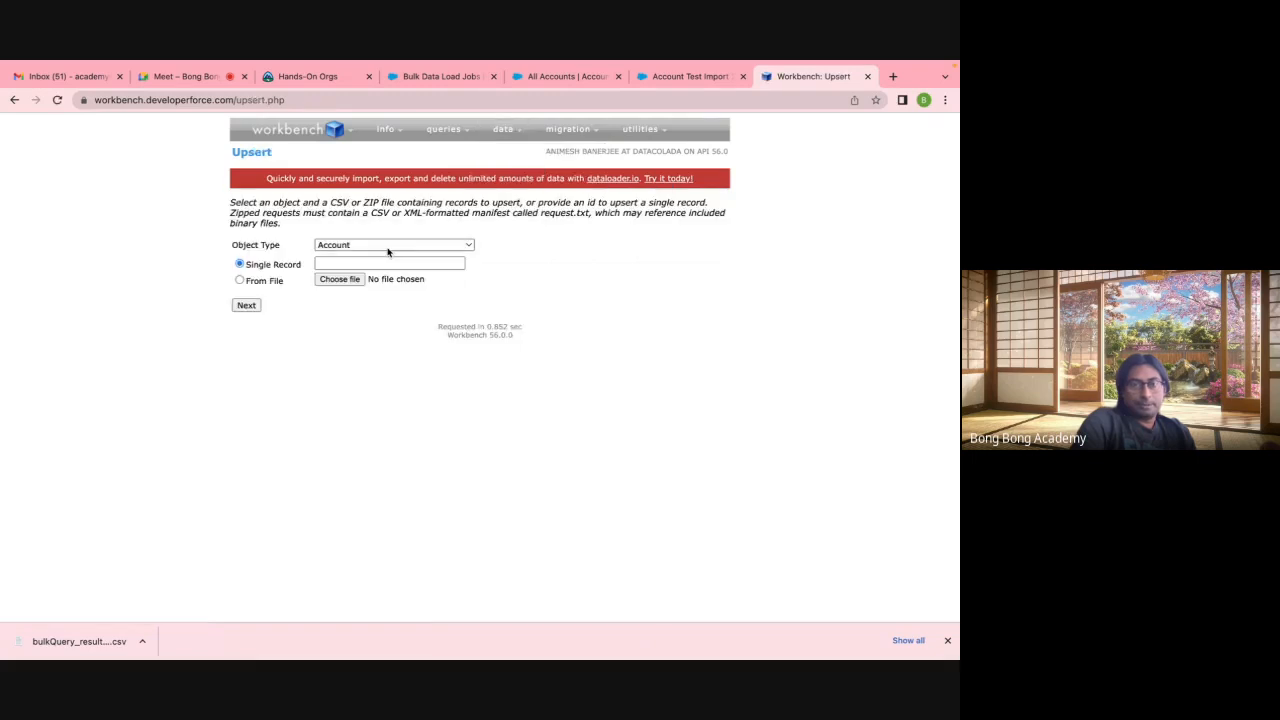
click(276, 283)
Step: Go to the All Accounts list and launch the Data Import Wizard
click(695, 78)
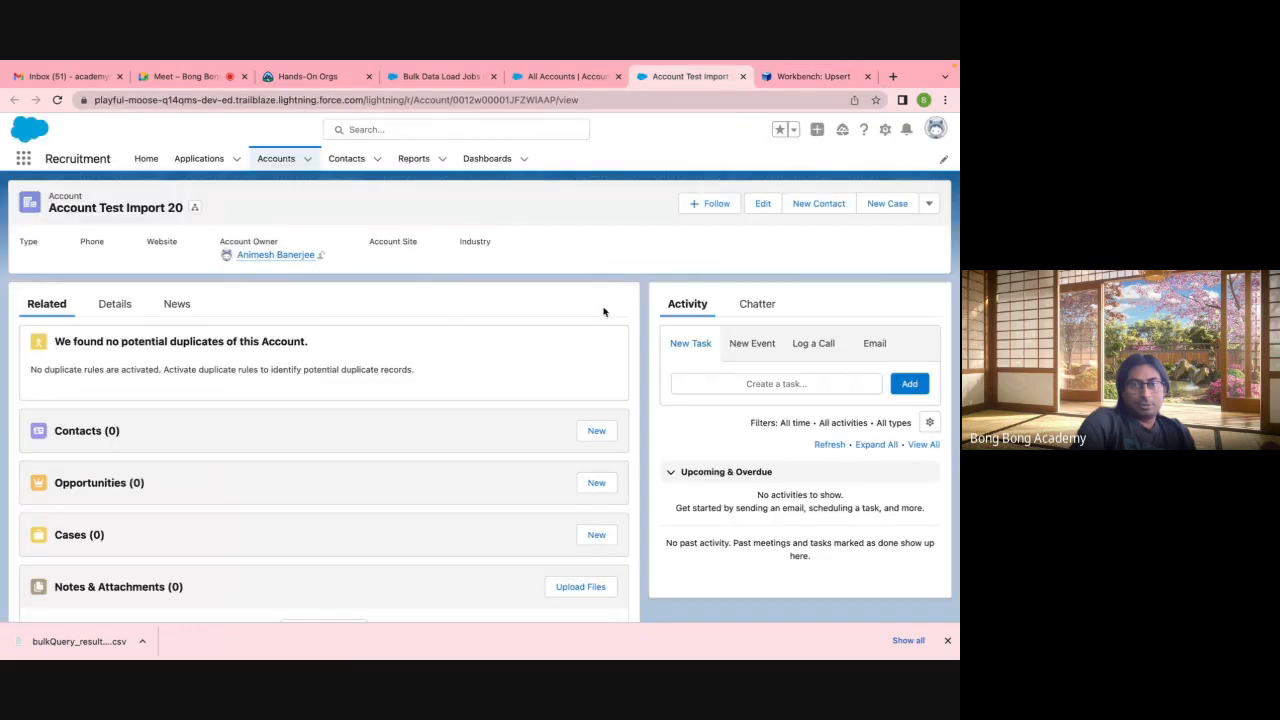
click(562, 77)
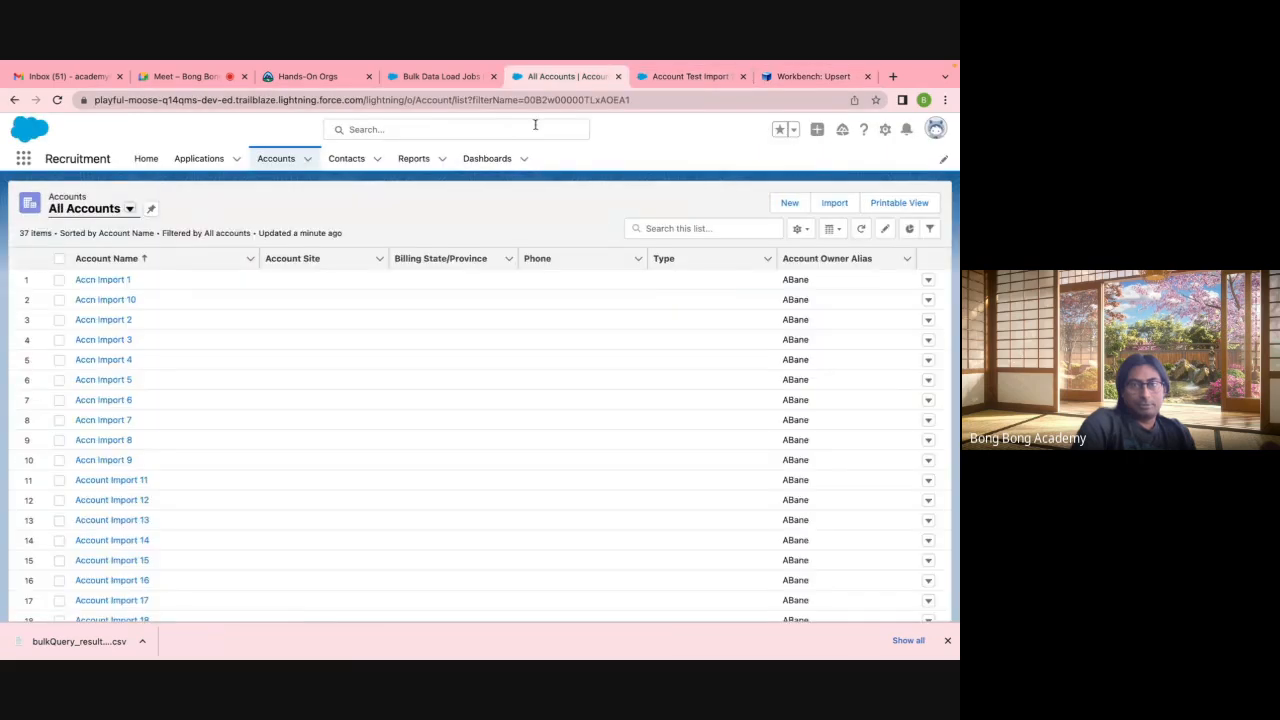
click(440, 77)
click(562, 77)
click(836, 210)
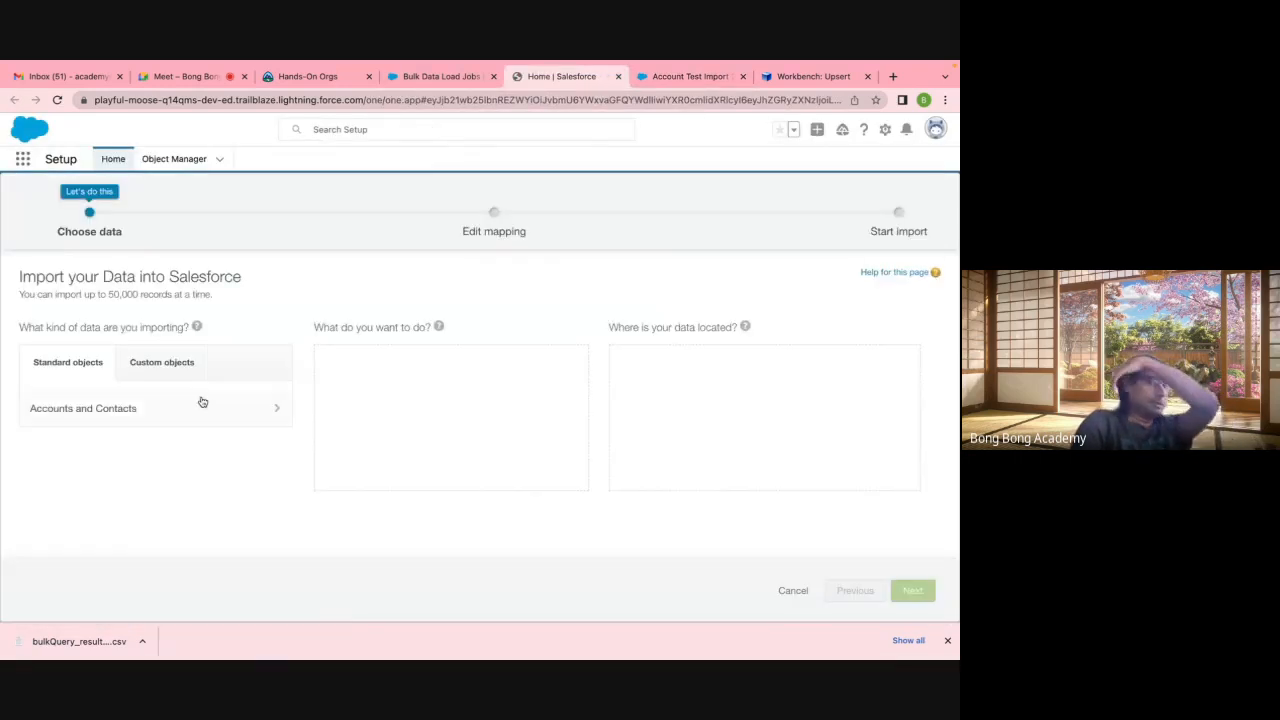
Step: Set up an Accounts and Contacts add-and-update import, matching accounts by Salesforce.com ID
click(200, 400)
click(399, 440)
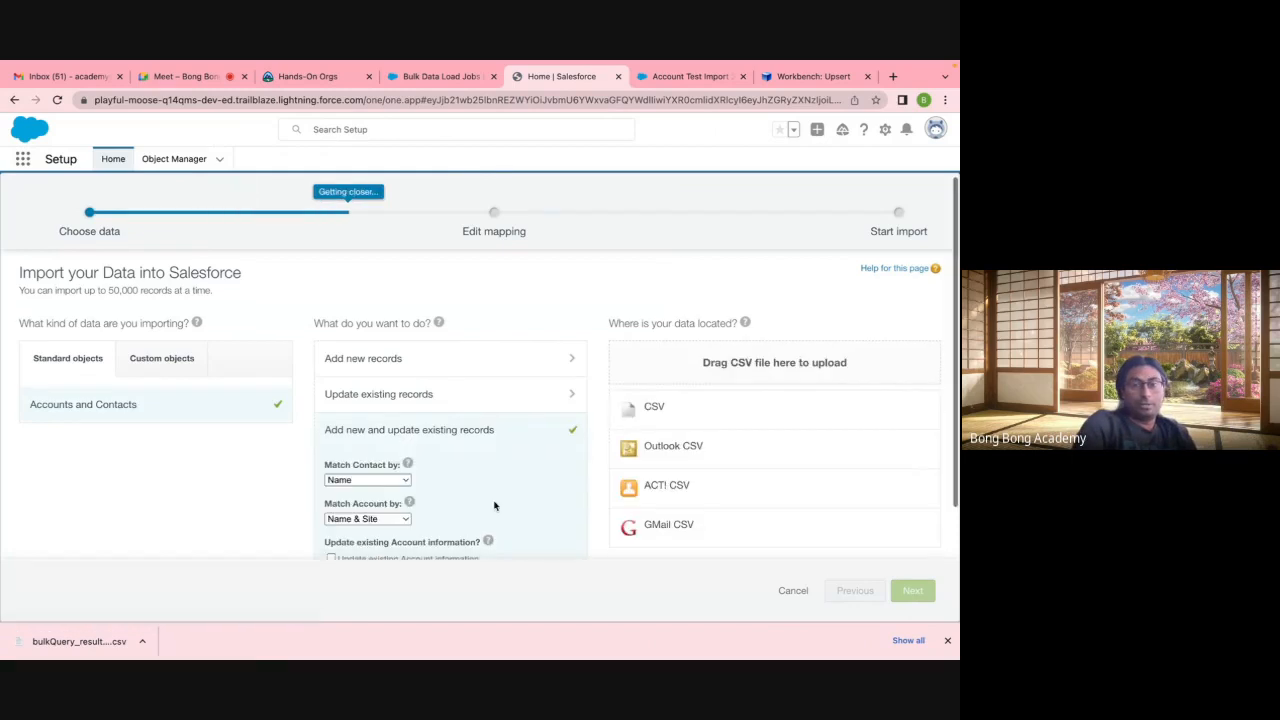
scroll(390, 433, down, 1)
click(368, 416)
click(360, 417)
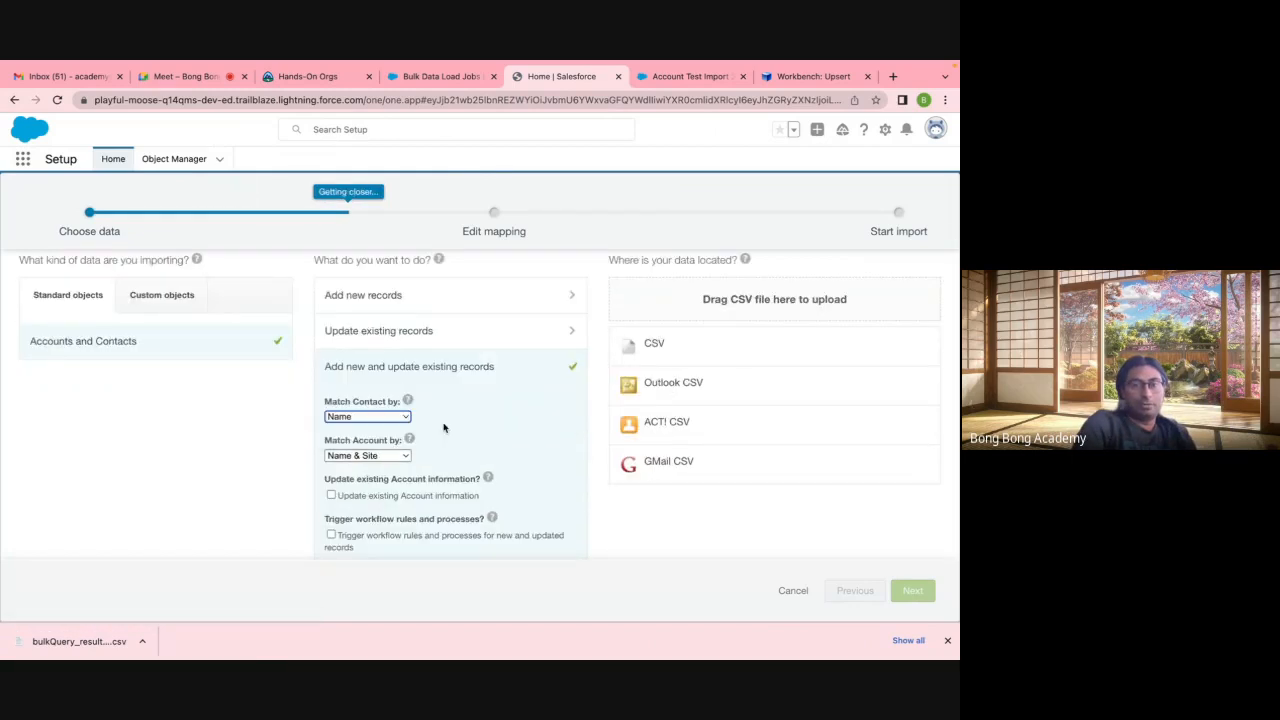
click(378, 418)
click(481, 447)
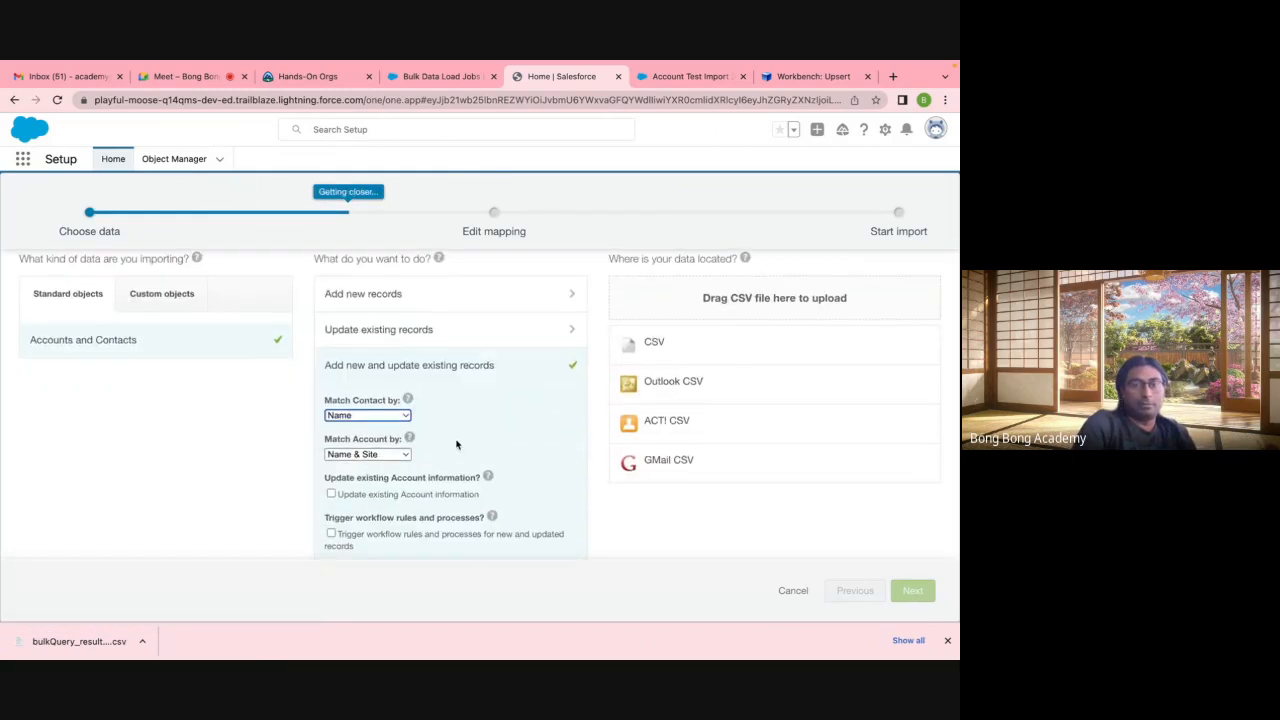
scroll(460, 445, down, 2)
scroll(456, 444, down, 2)
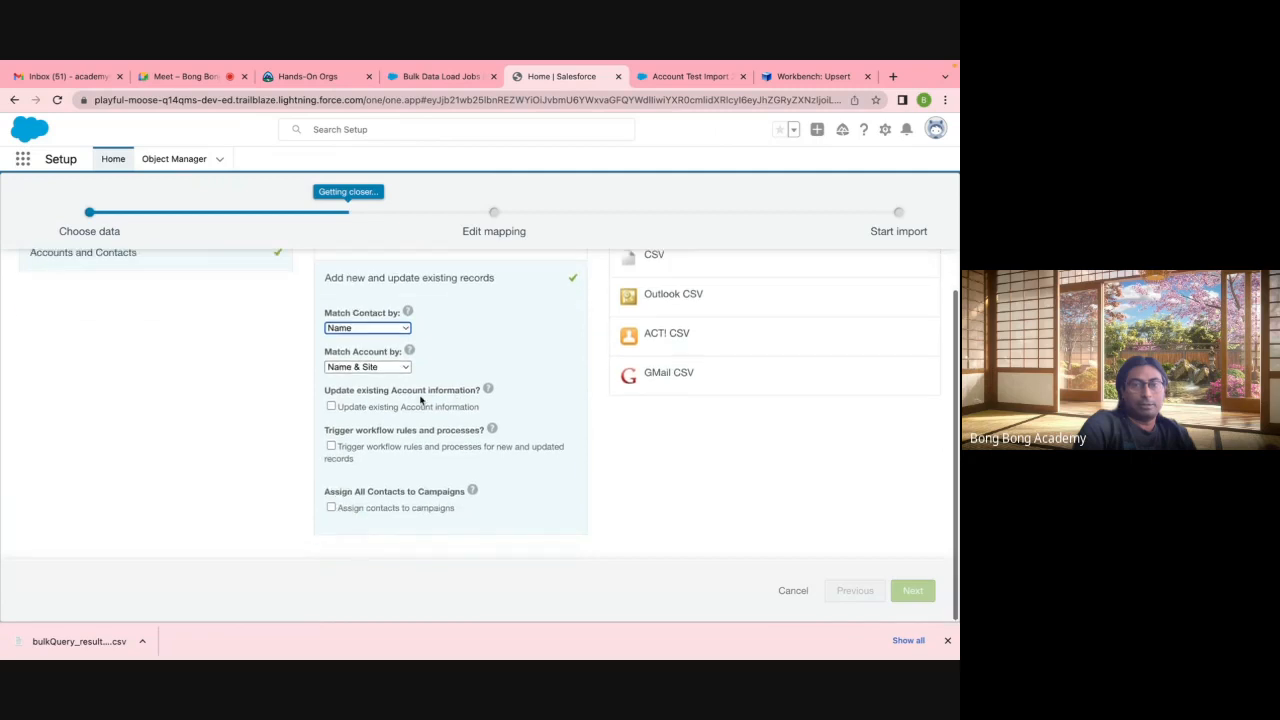
click(389, 368)
click(389, 353)
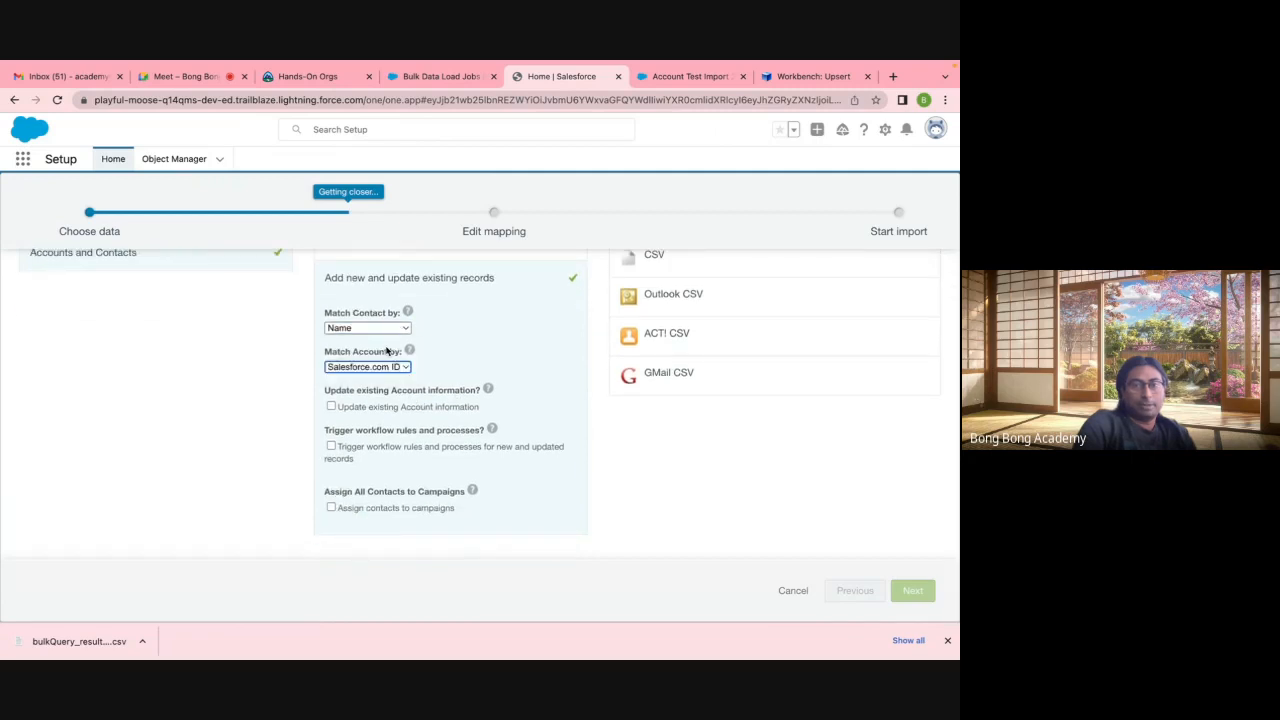
click(331, 406)
scroll(640, 465, up, 3)
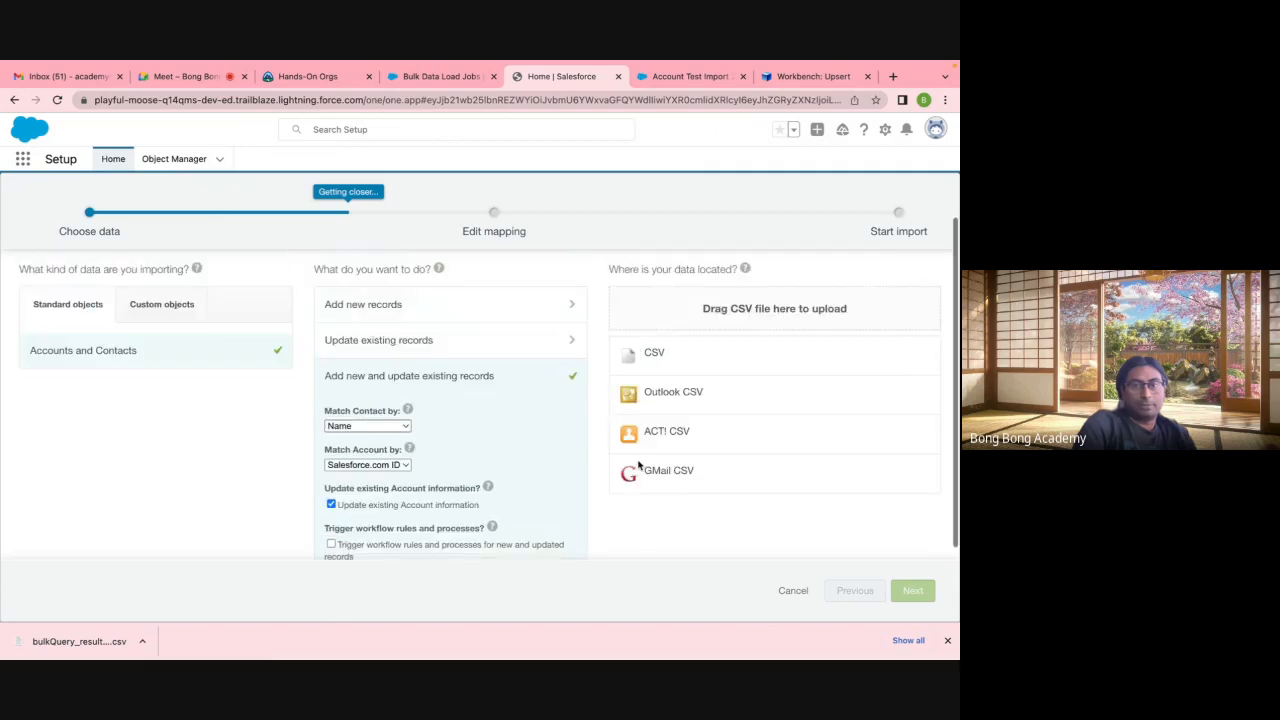
Step: Upload EditAccount.csv from Downloads as the CSV data source
click(652, 356)
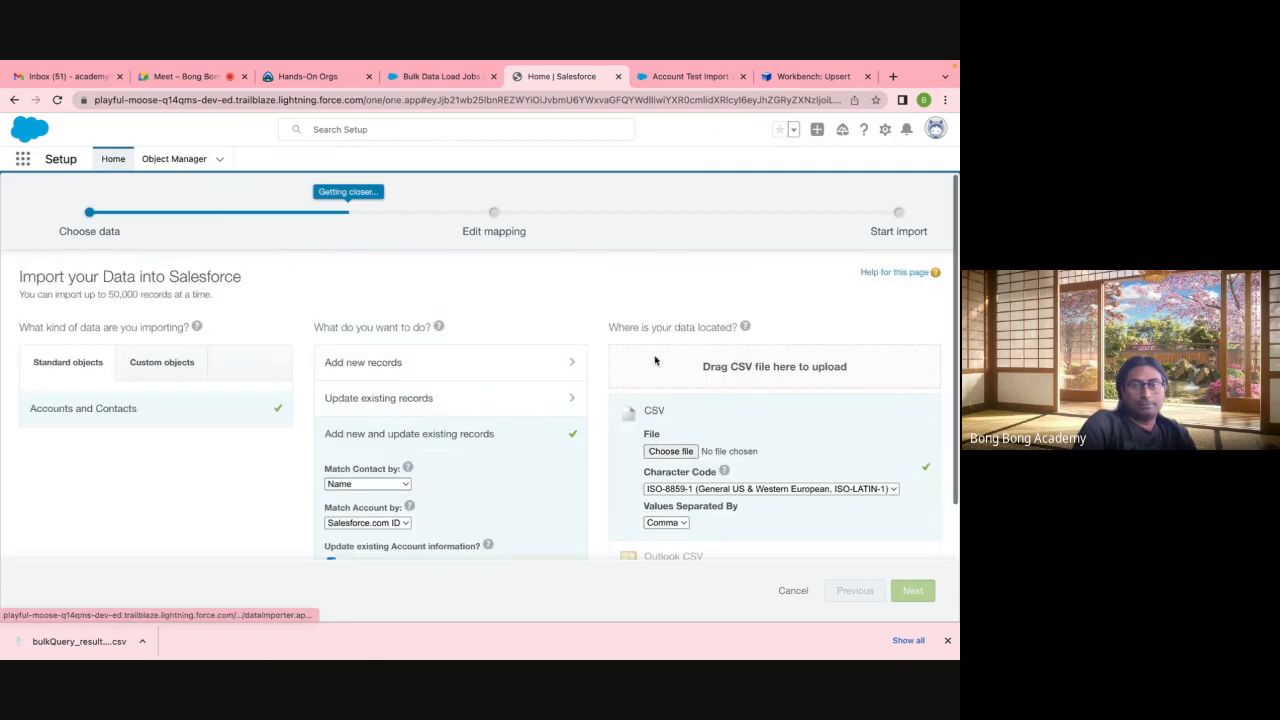
click(660, 453)
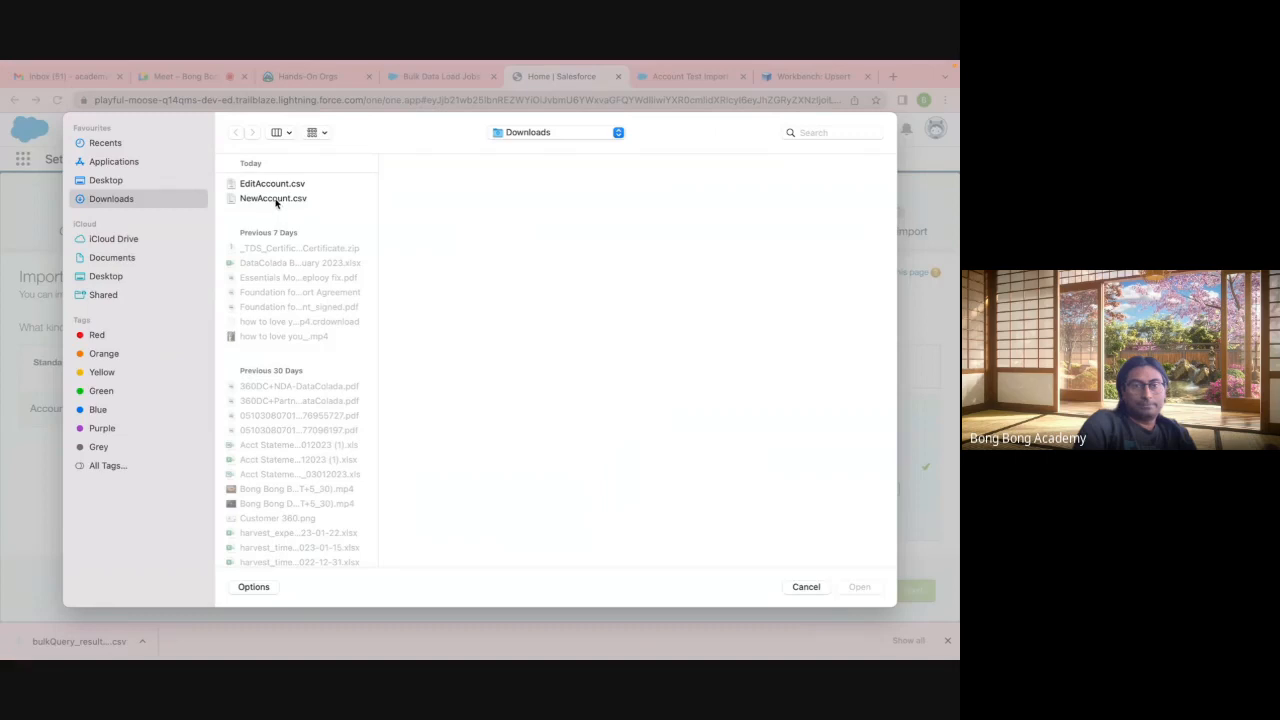
click(273, 185)
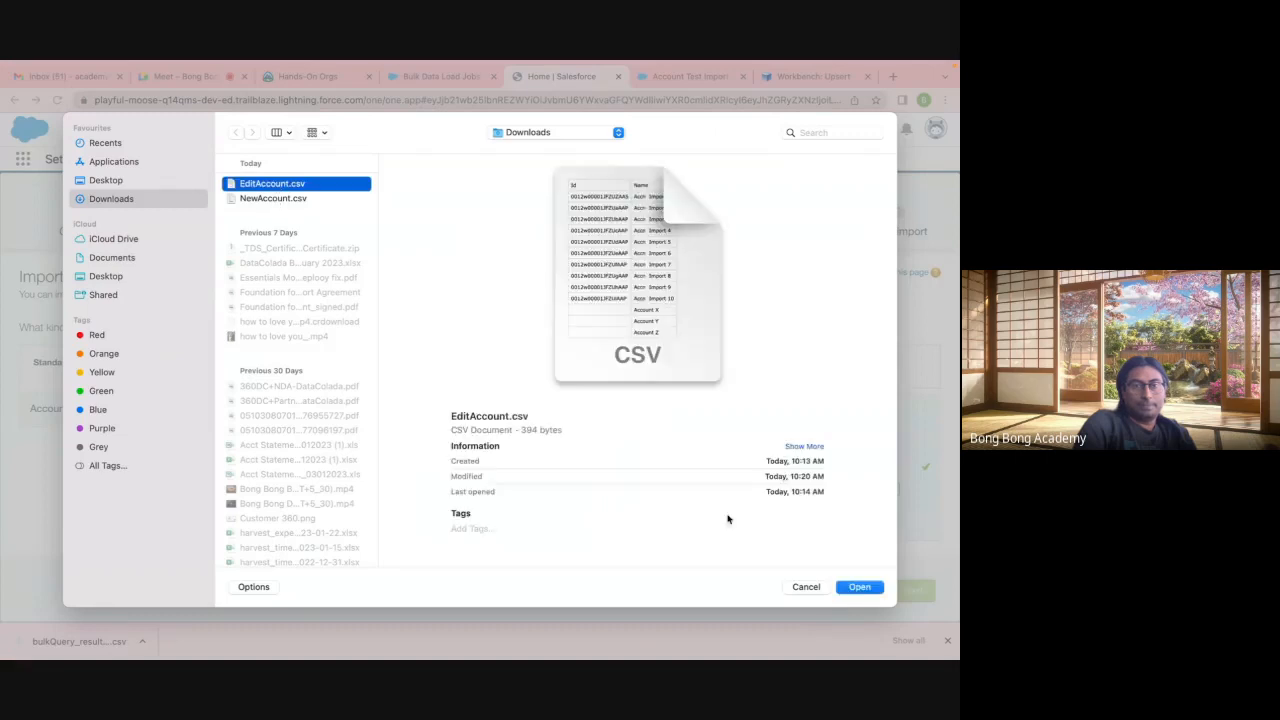
click(859, 587)
scroll(880, 551, down, 3)
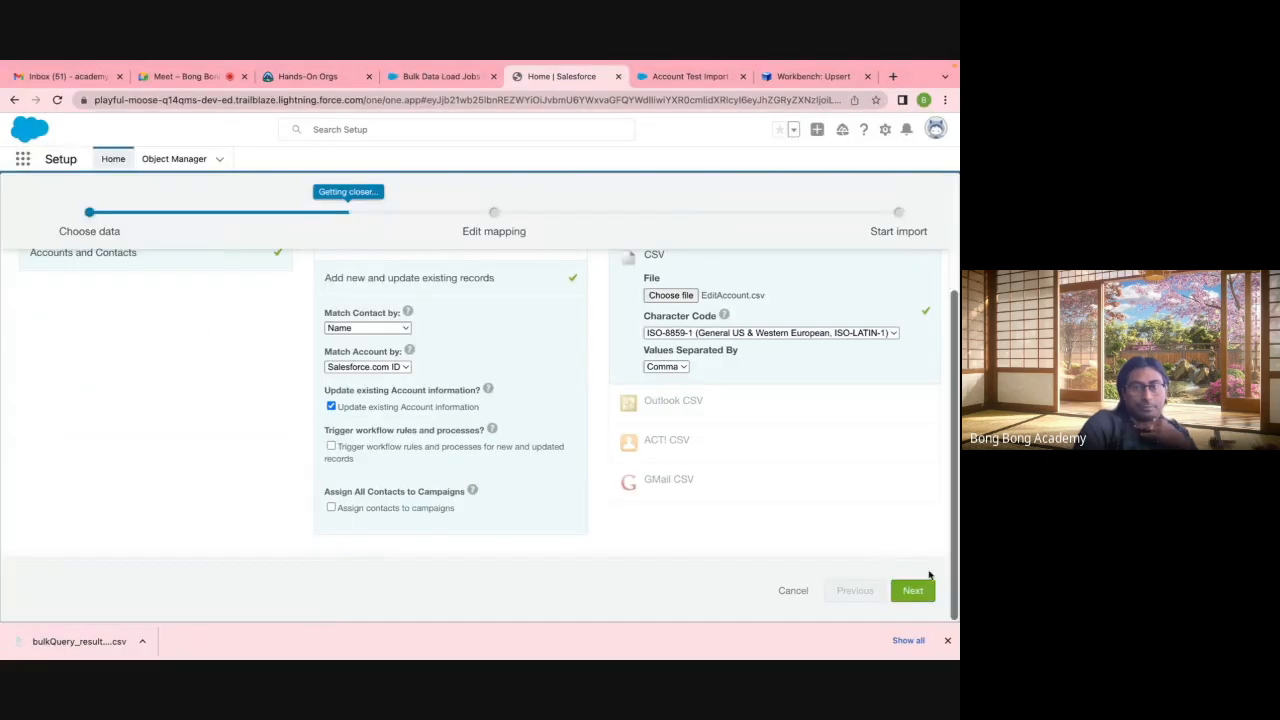
click(913, 590)
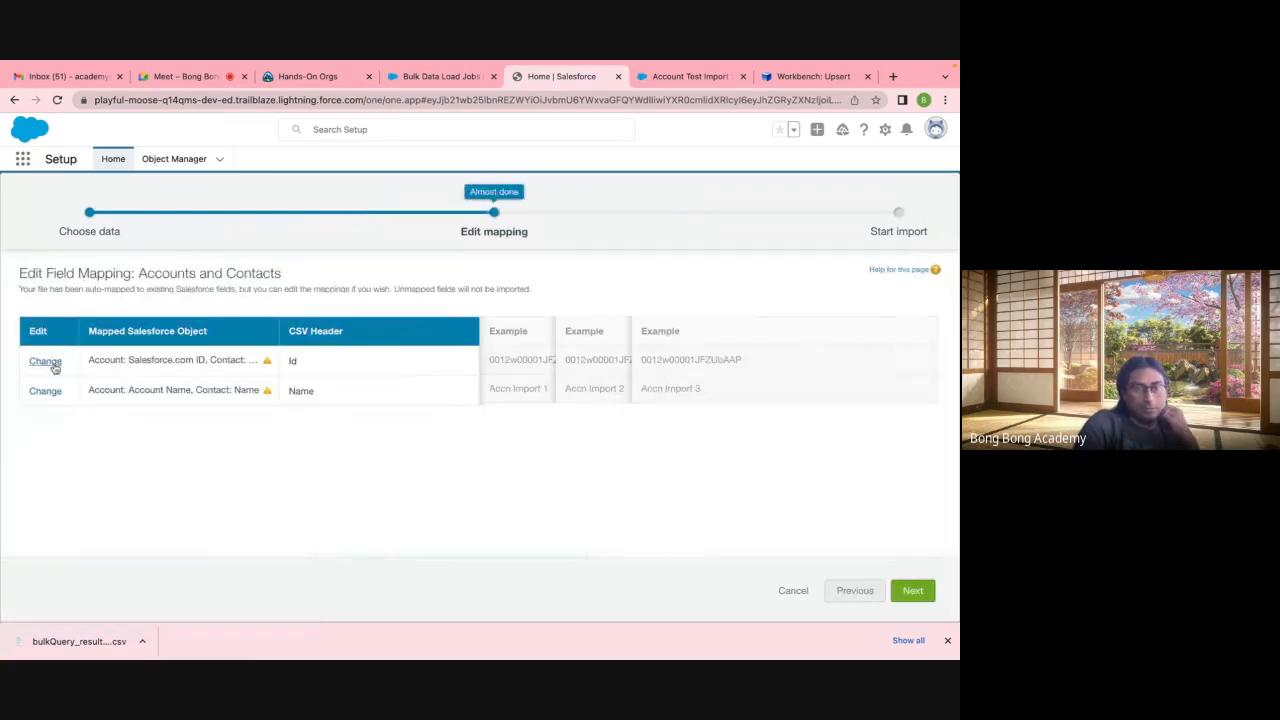
Step: Map Id to Account: Salesforce.com ID and Name to Account Name, then start the import
click(52, 364)
click(586, 361)
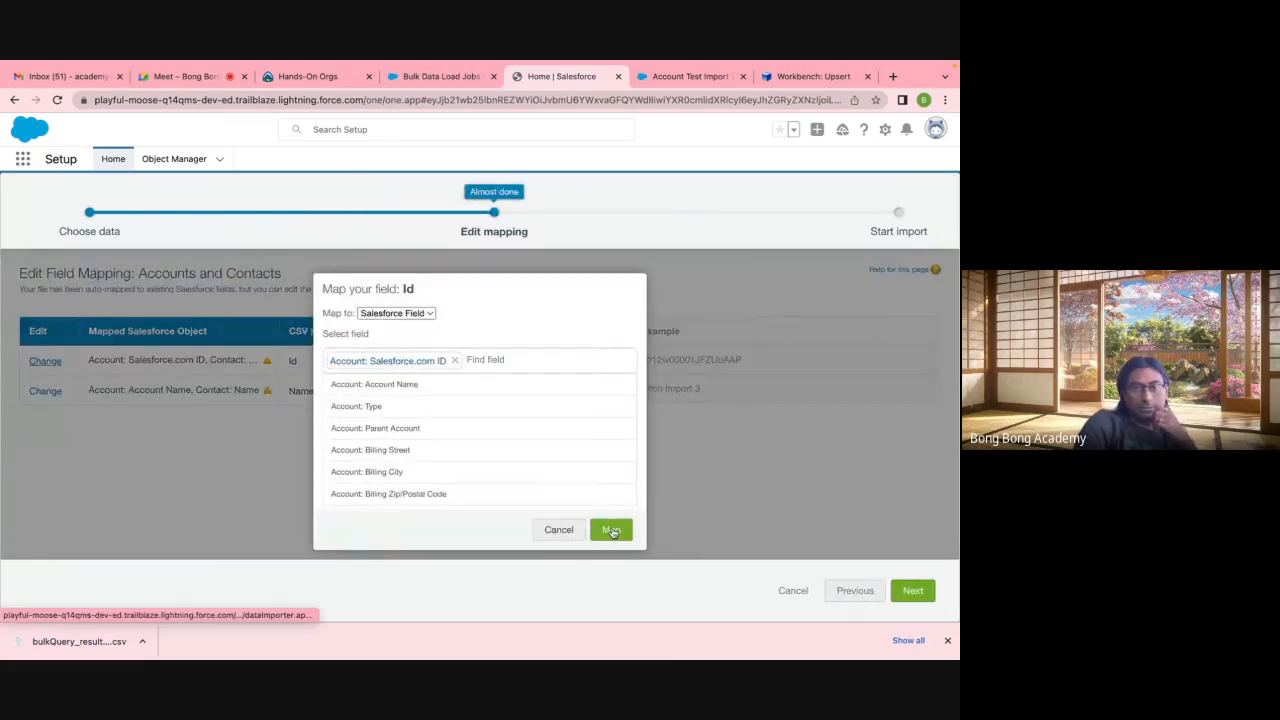
click(612, 531)
click(45, 390)
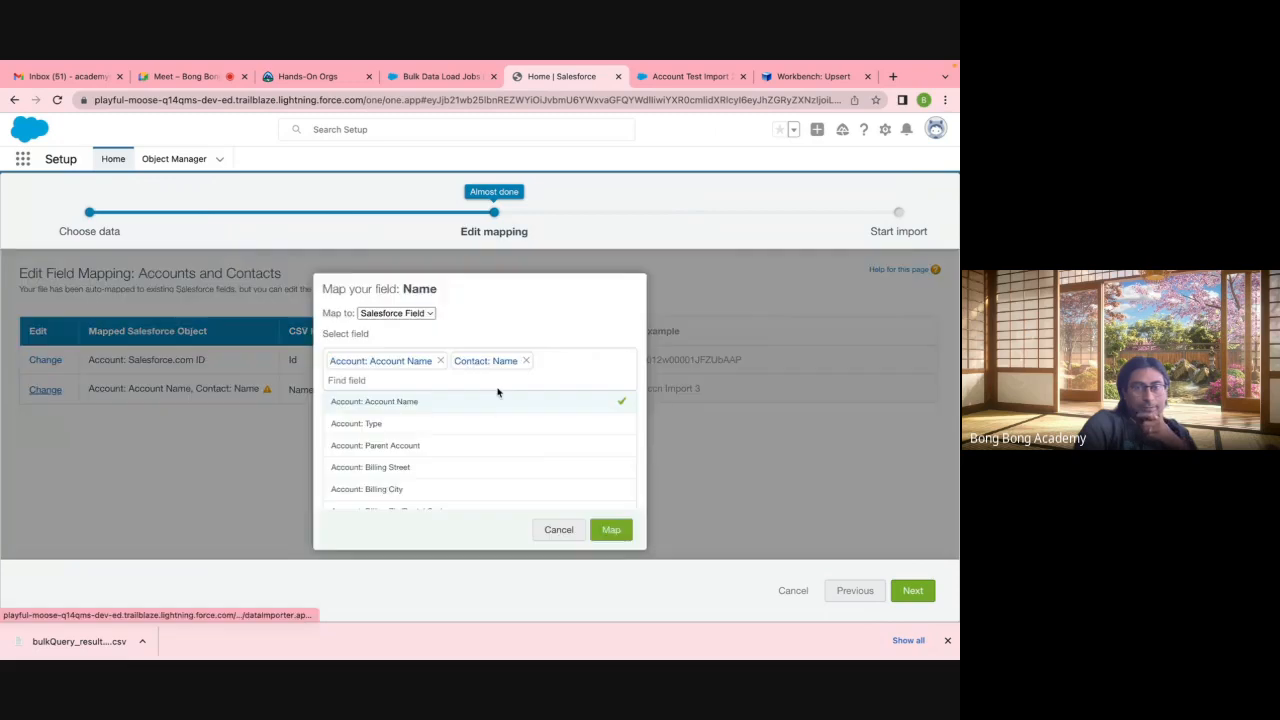
click(526, 361)
click(613, 531)
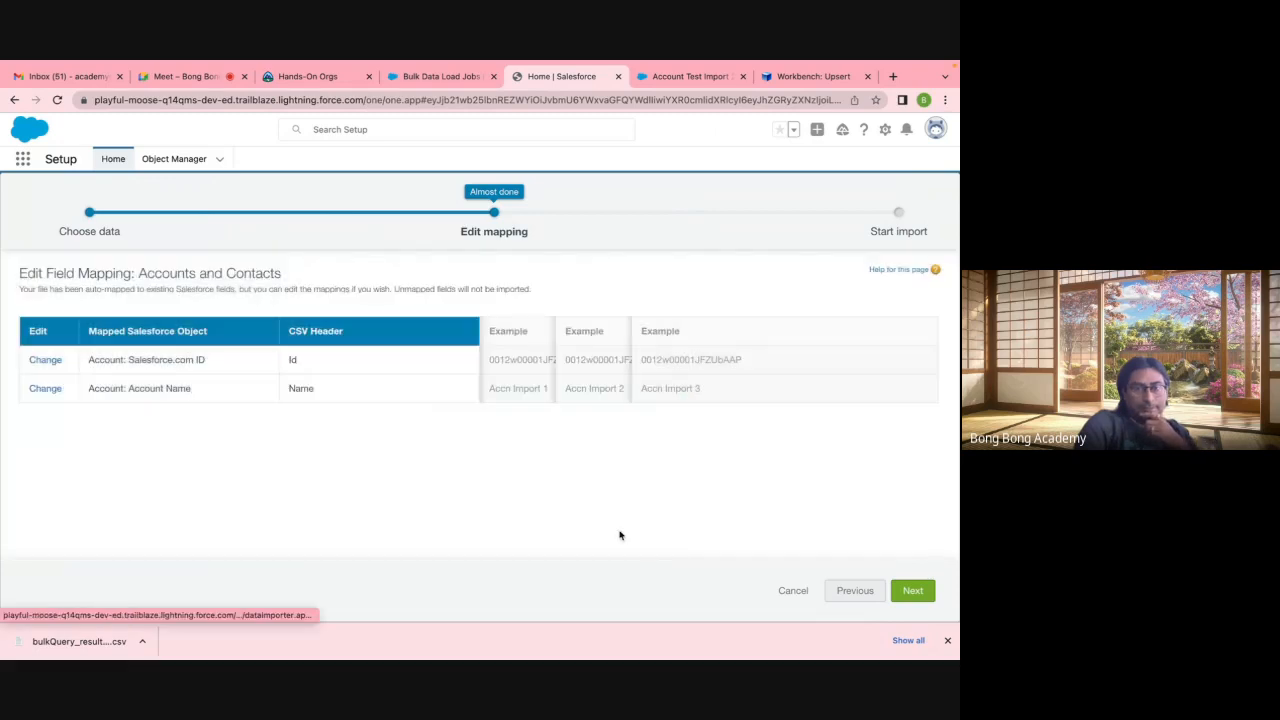
click(918, 591)
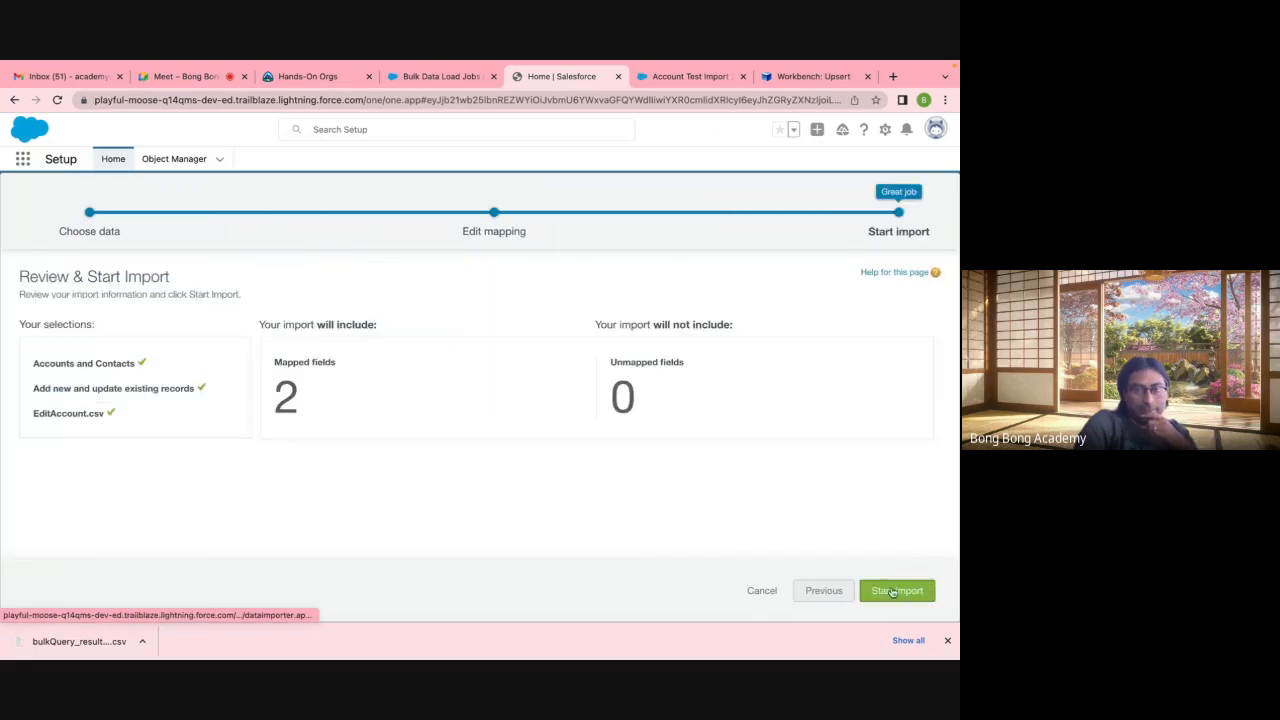
click(893, 591)
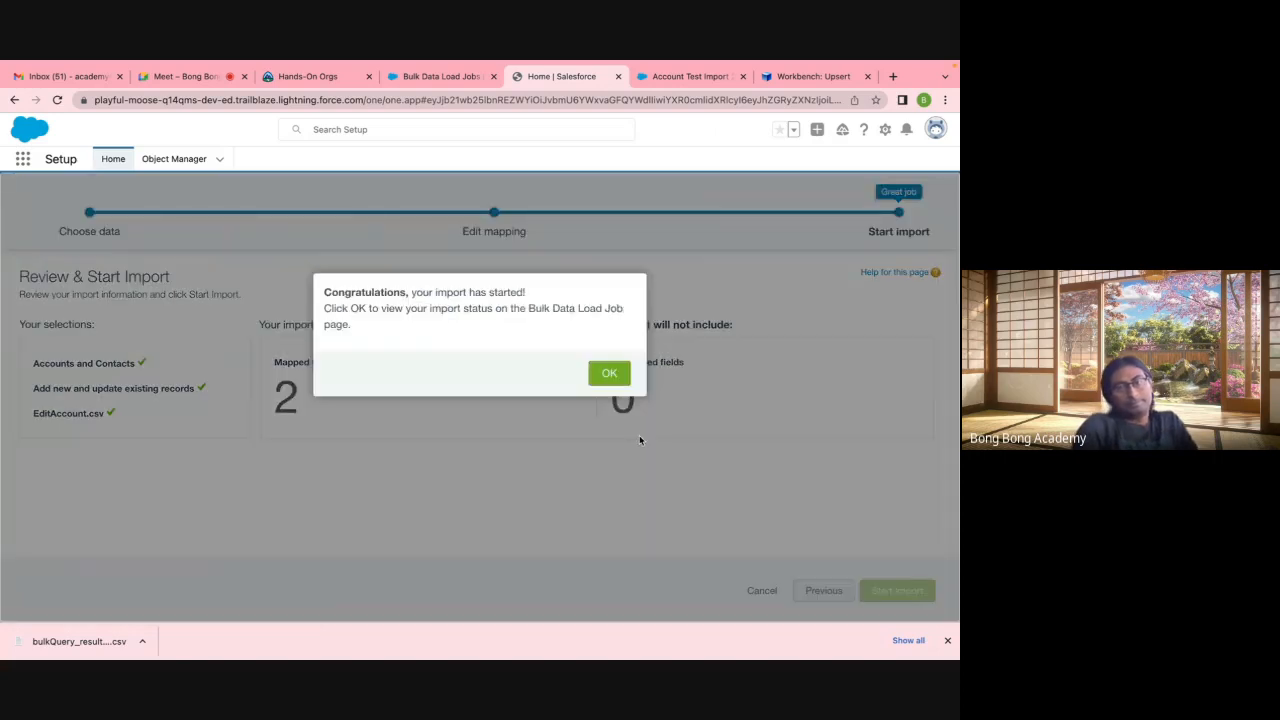
click(610, 374)
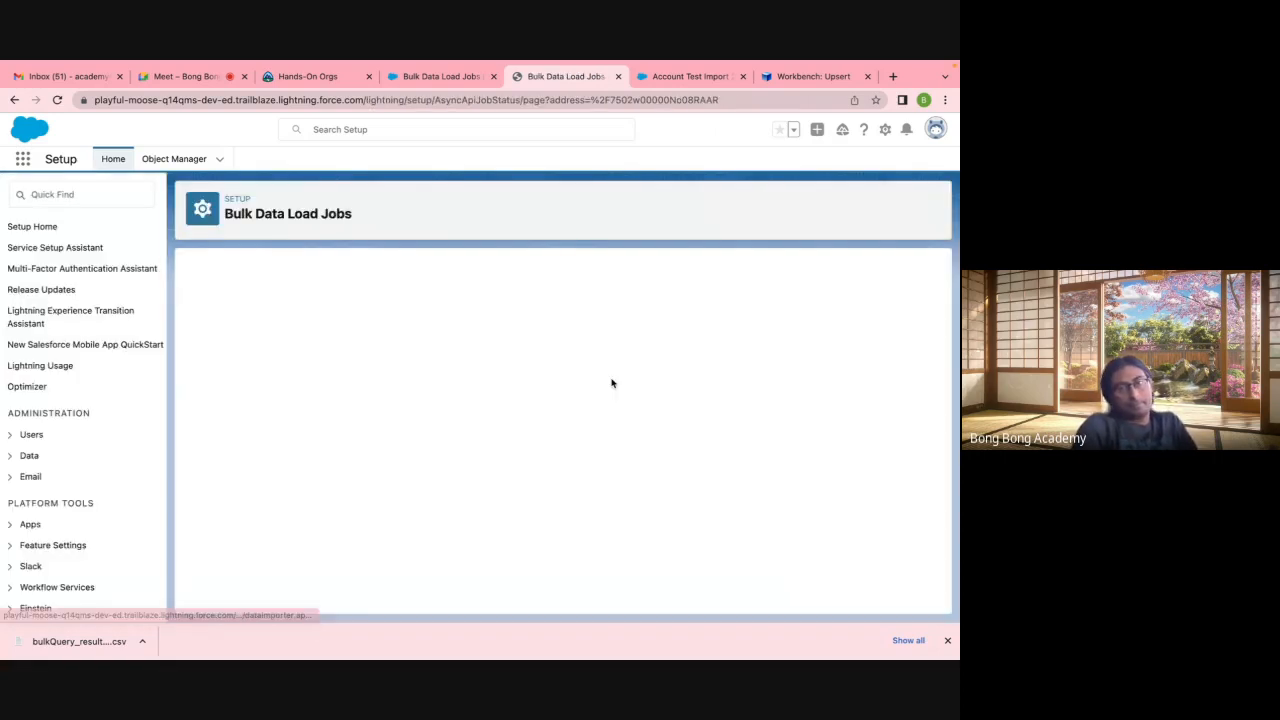
Step: Open the All Accounts list view and check its 40 accounts, including Account X, Y and Z
click(428, 78)
click(672, 77)
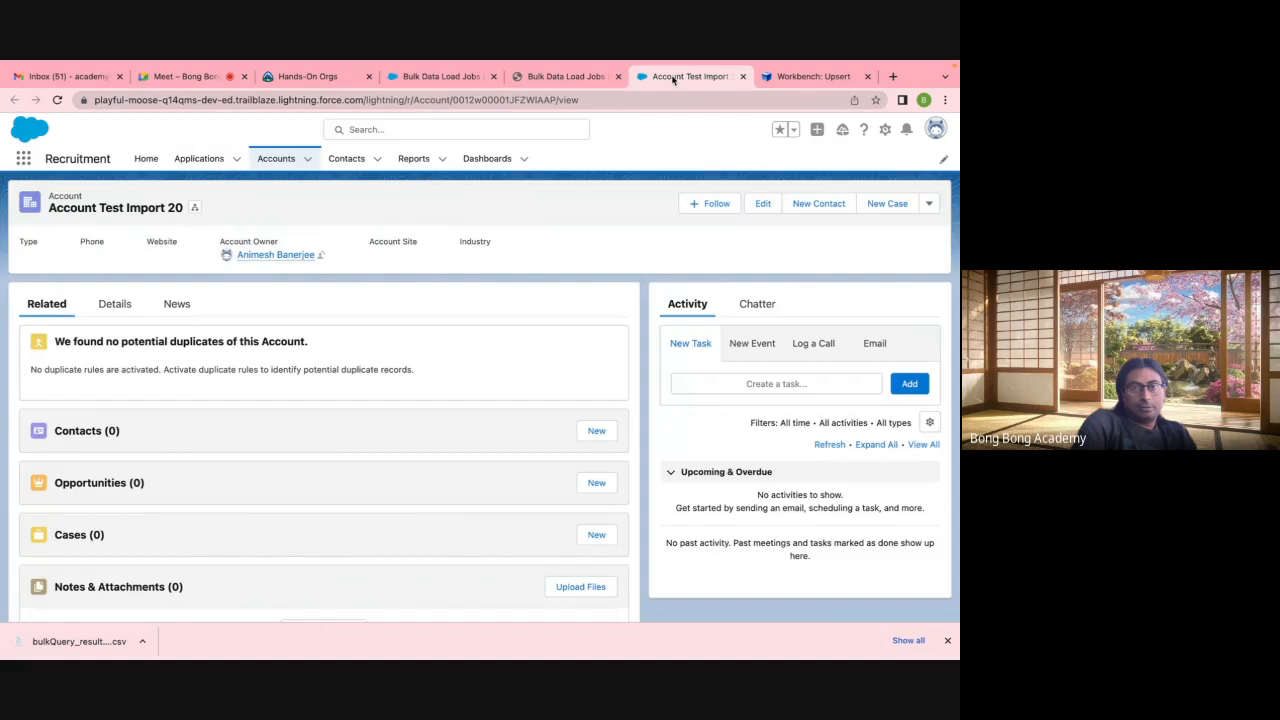
click(274, 159)
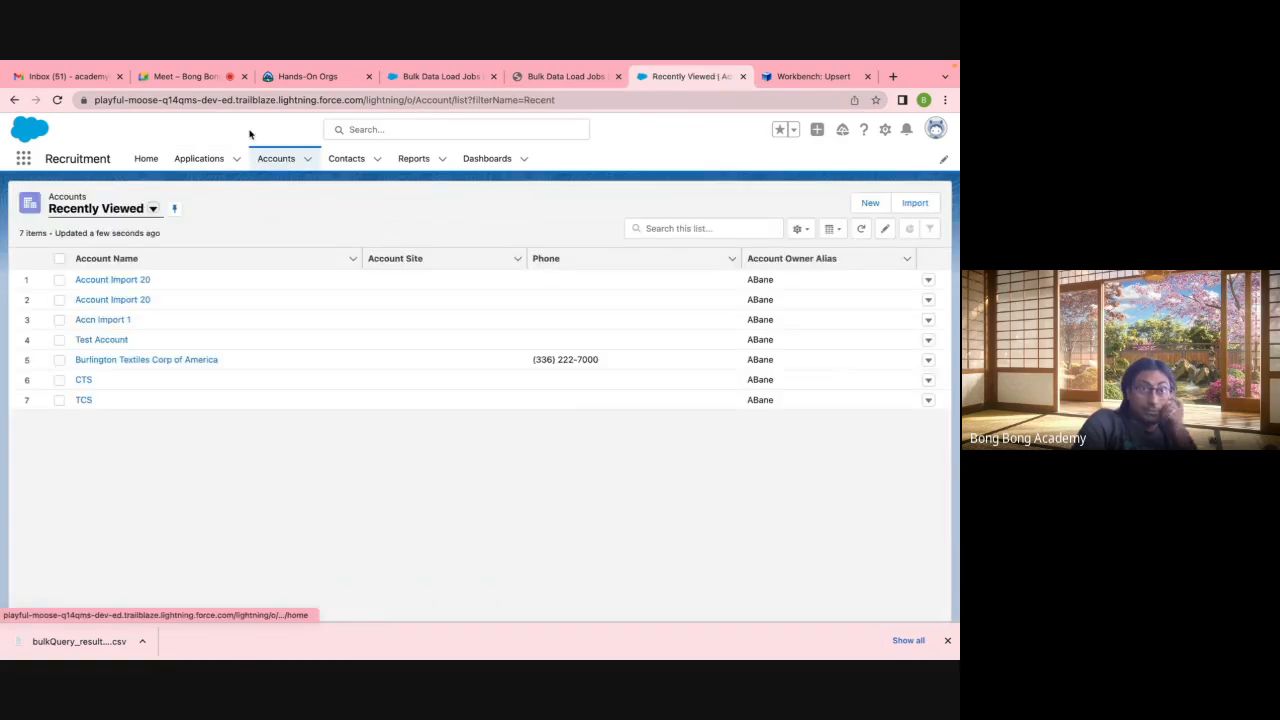
click(153, 208)
click(125, 254)
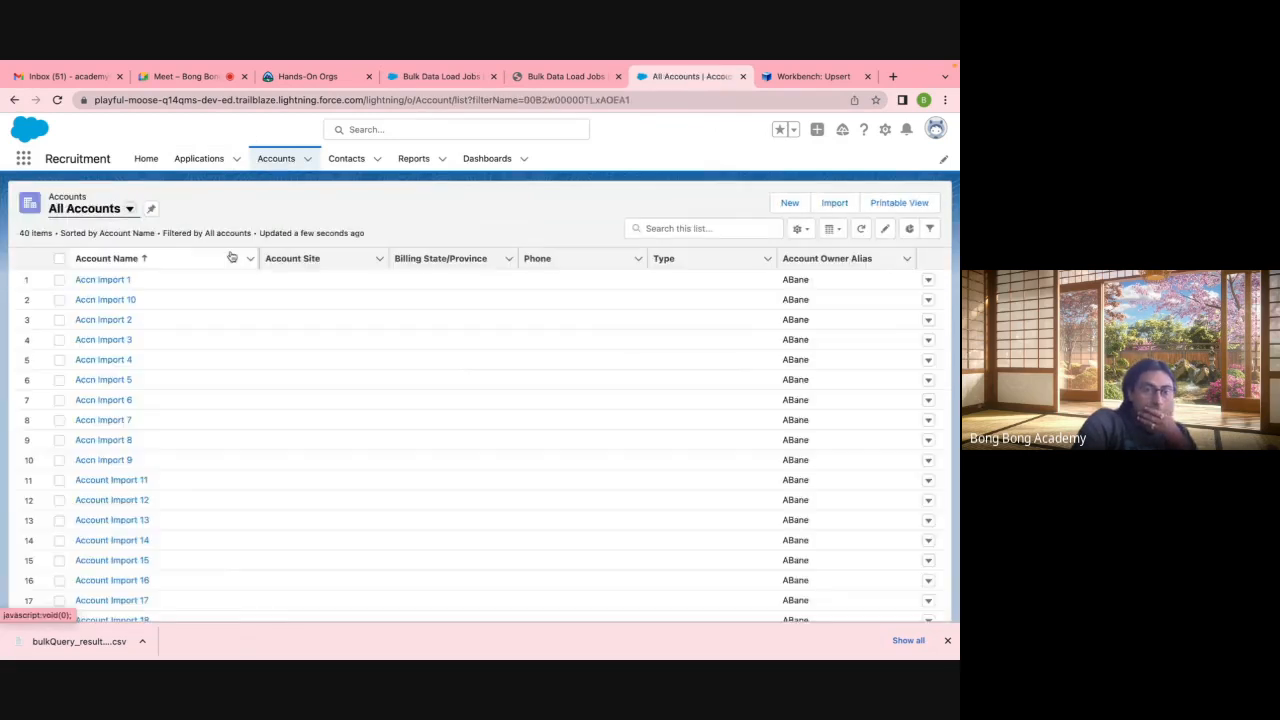
scroll(243, 374, down, 5)
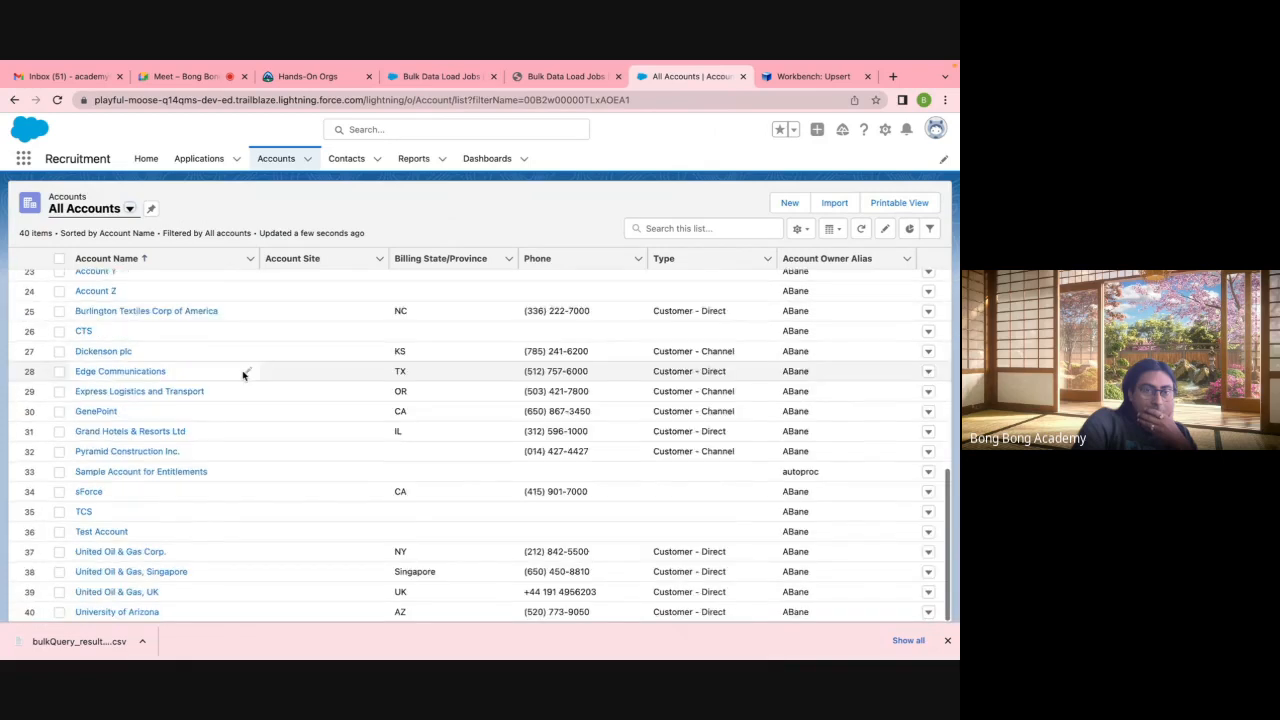
scroll(243, 374, up, 2)
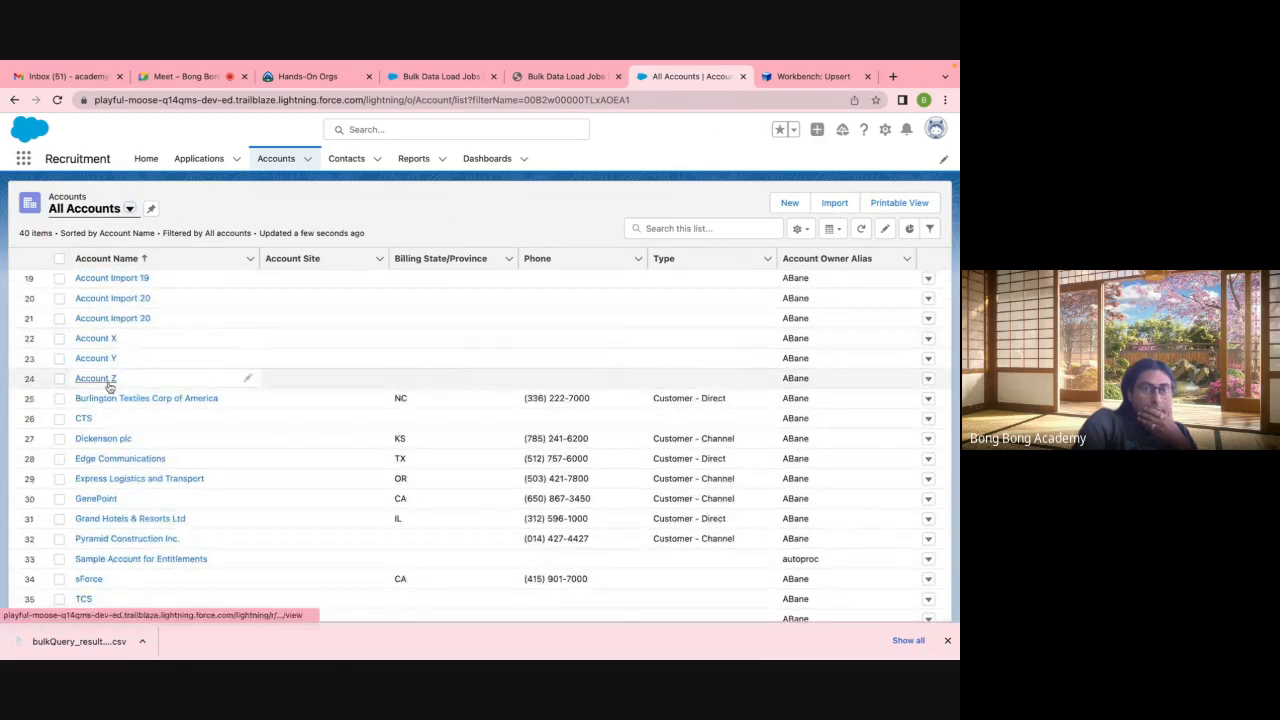
scroll(110, 388, up, 4)
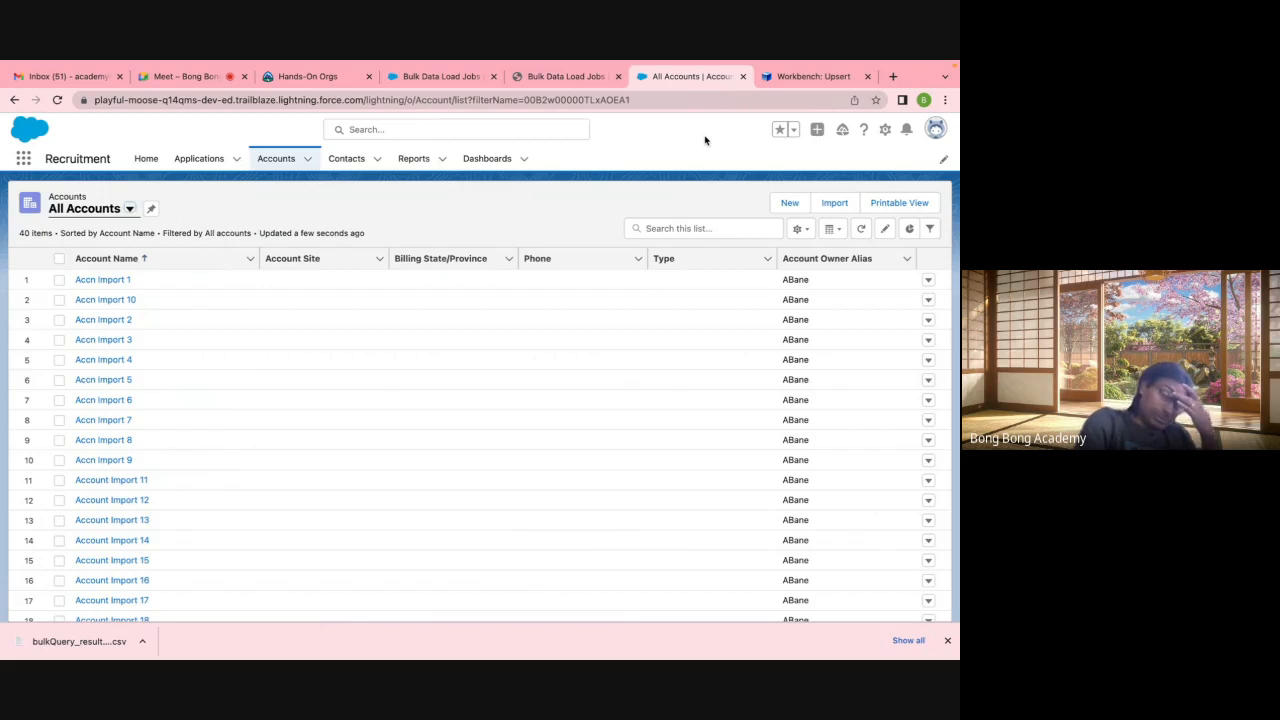
click(808, 76)
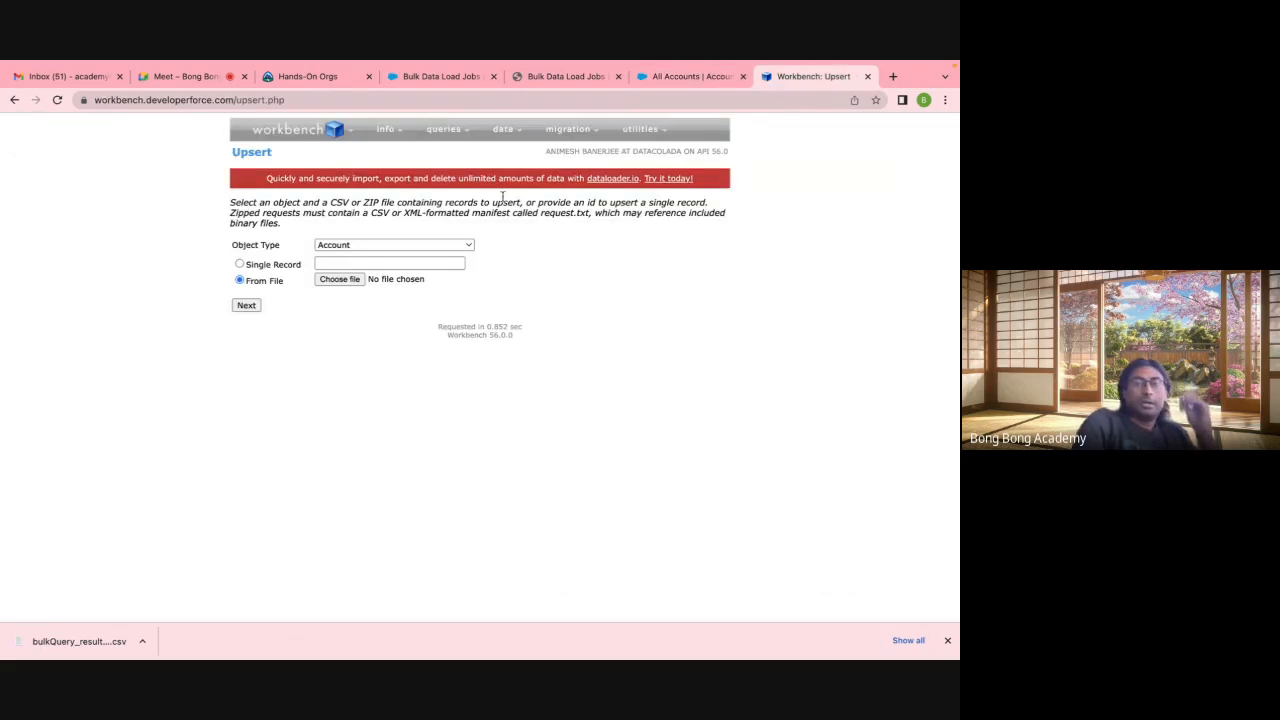
Step: Reload a fresh Workbench Upsert form for Account with no file chosen
mouse_move(505, 138)
click(498, 180)
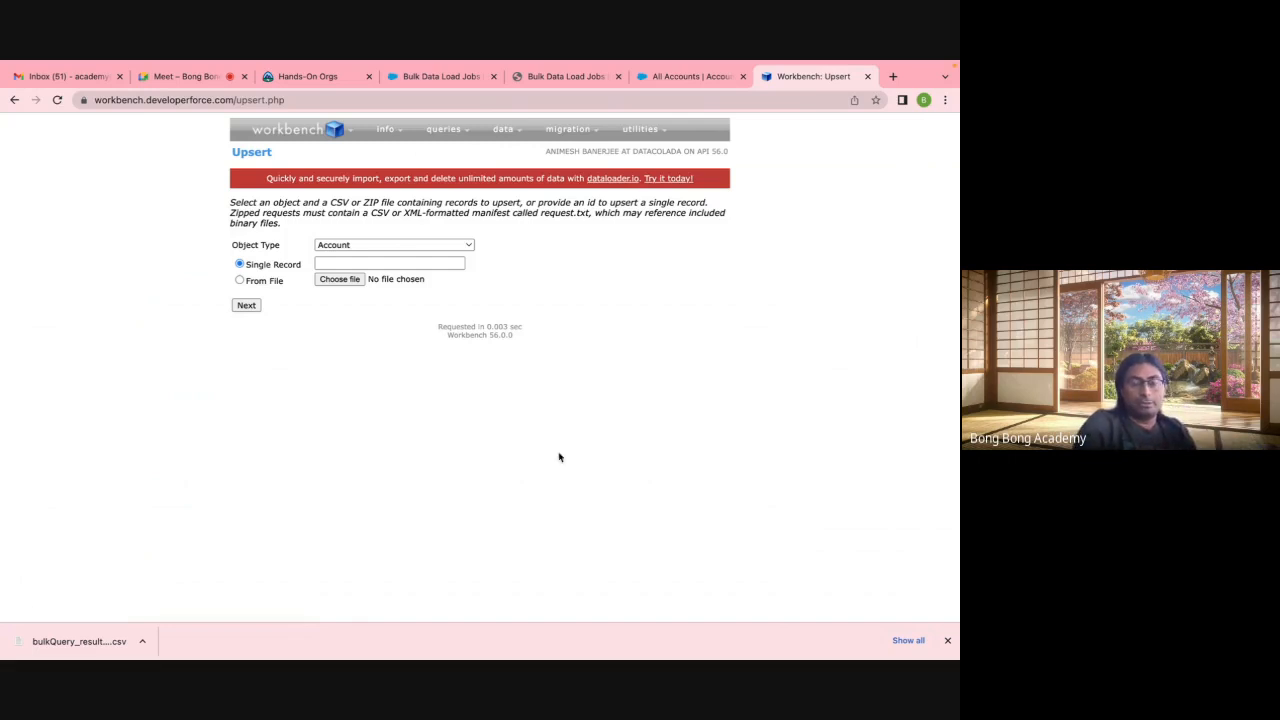
mouse_move(722, 640)
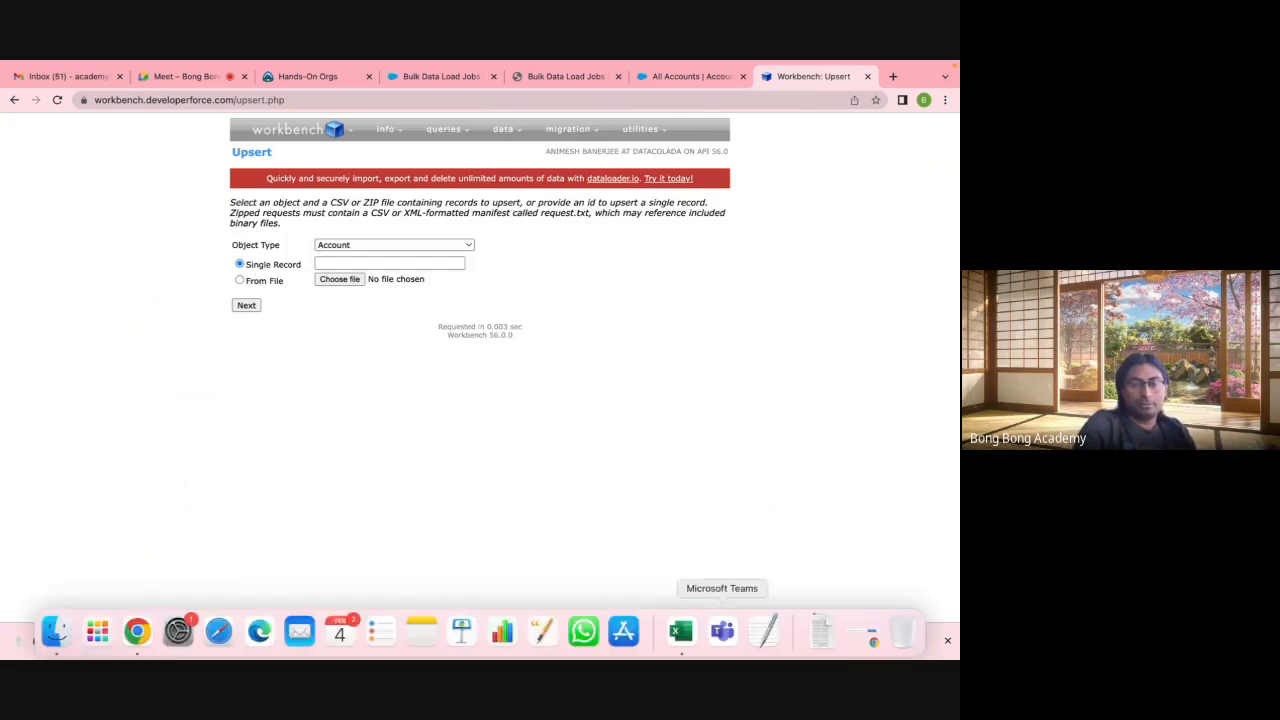
click(680, 631)
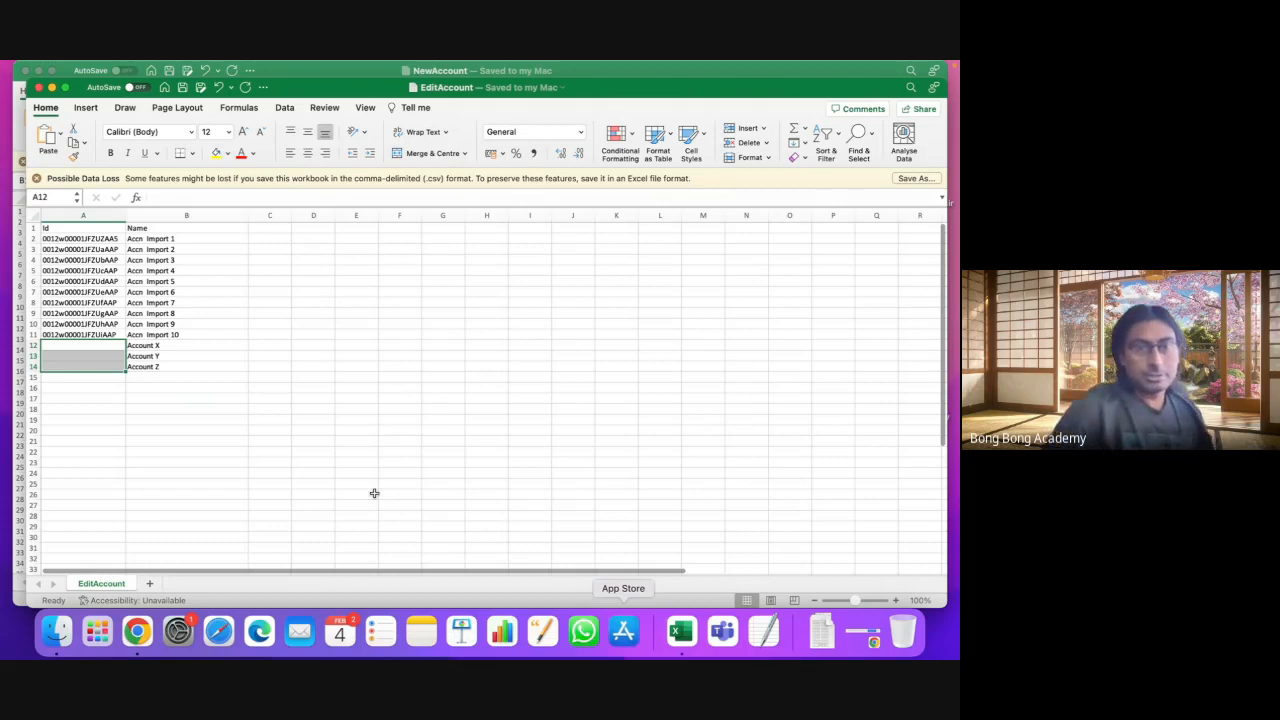
Step: Rename the new accounts in B12:B14 to Account A, Account B and Account C
double_click(169, 345)
key(BackSpace)
text(A)
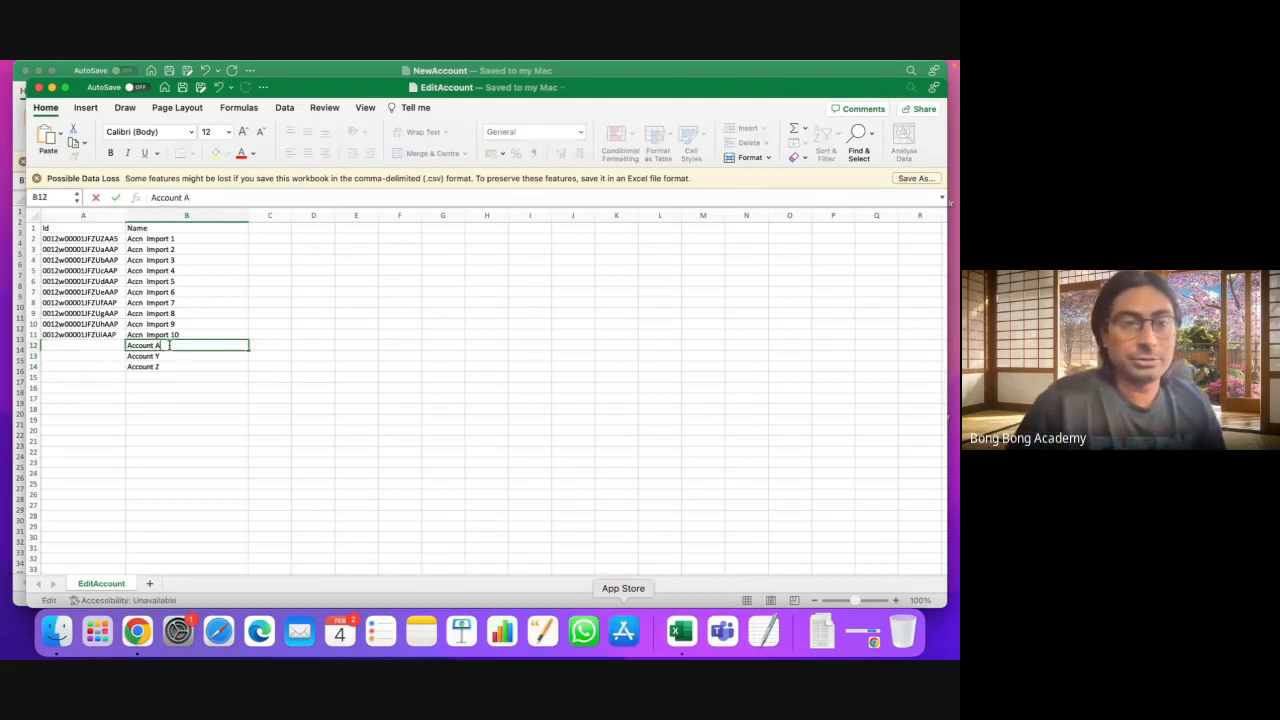
click(167, 356)
text(Account B)
click(170, 367)
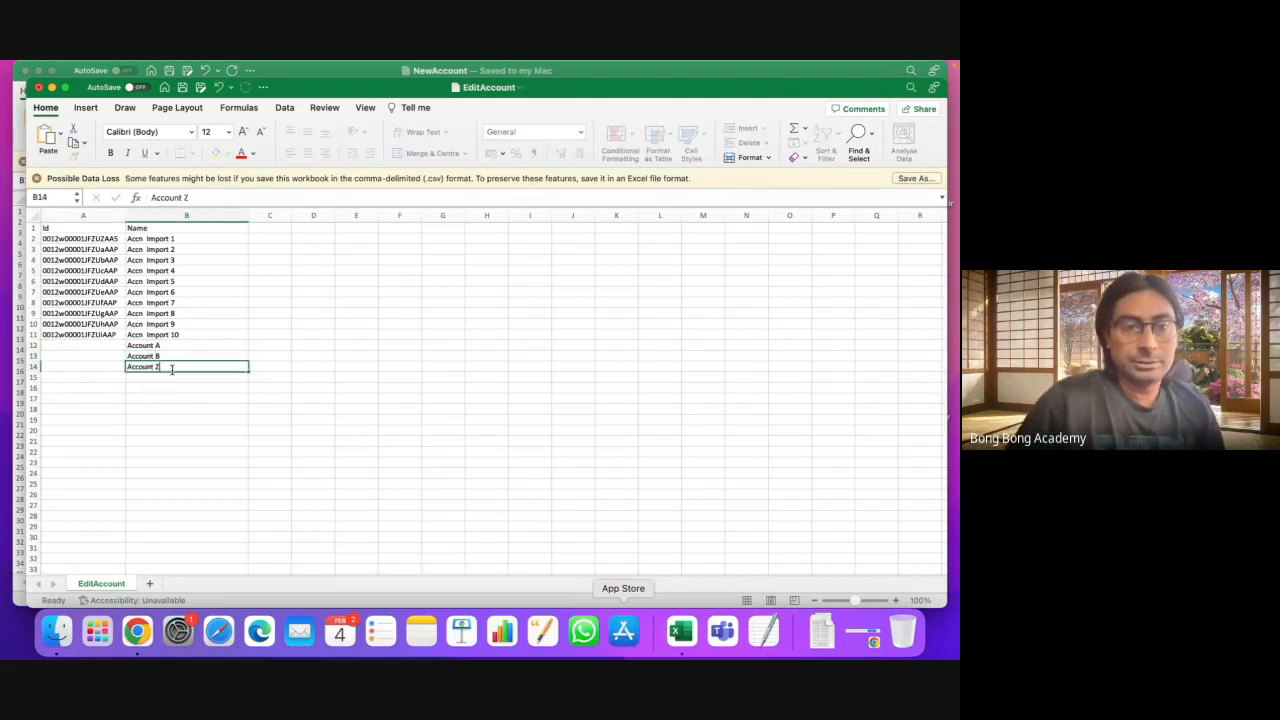
text(Account C)
click(194, 429)
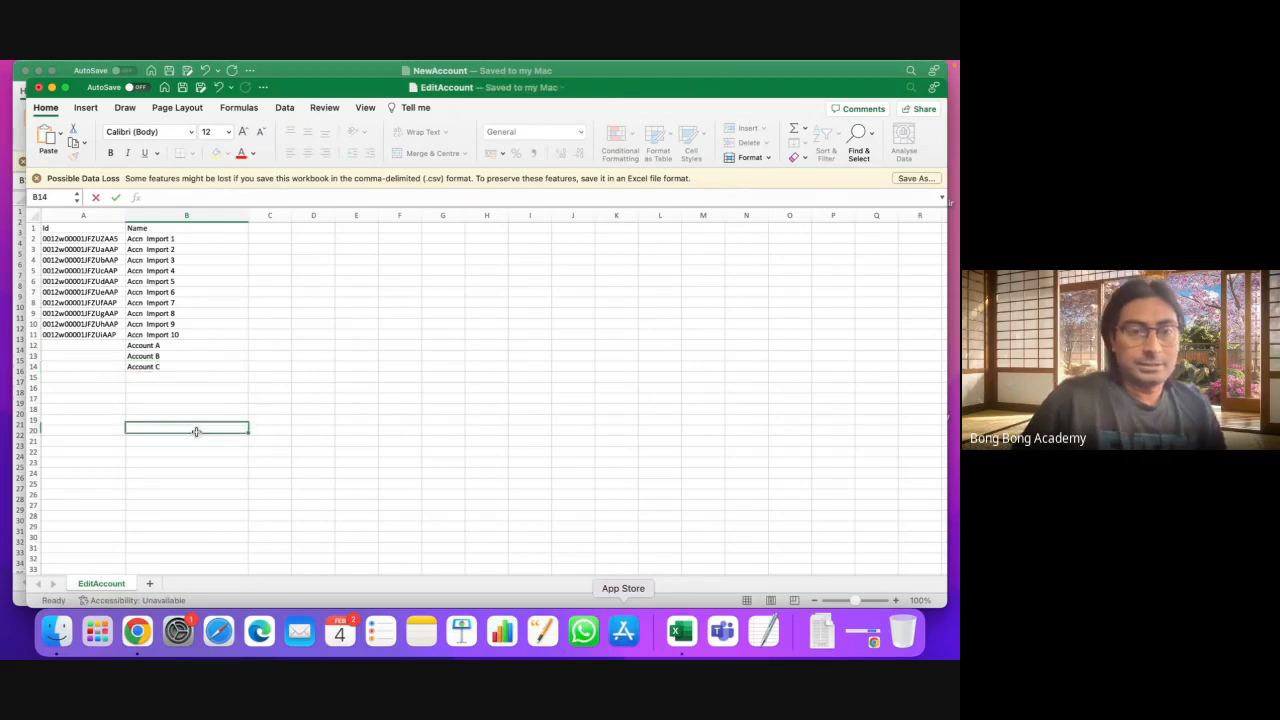
click(140, 628)
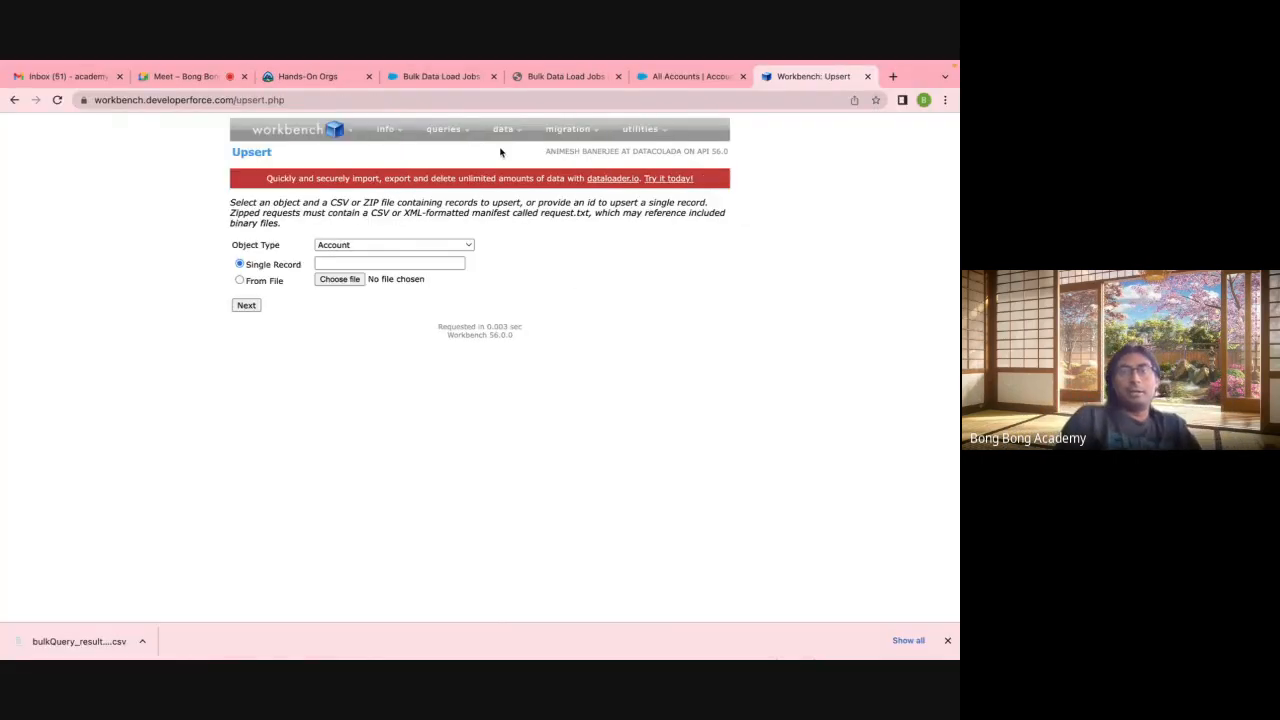
Step: Upsert EditAccount.csv into Account from file, accepting the default field mapping
click(496, 177)
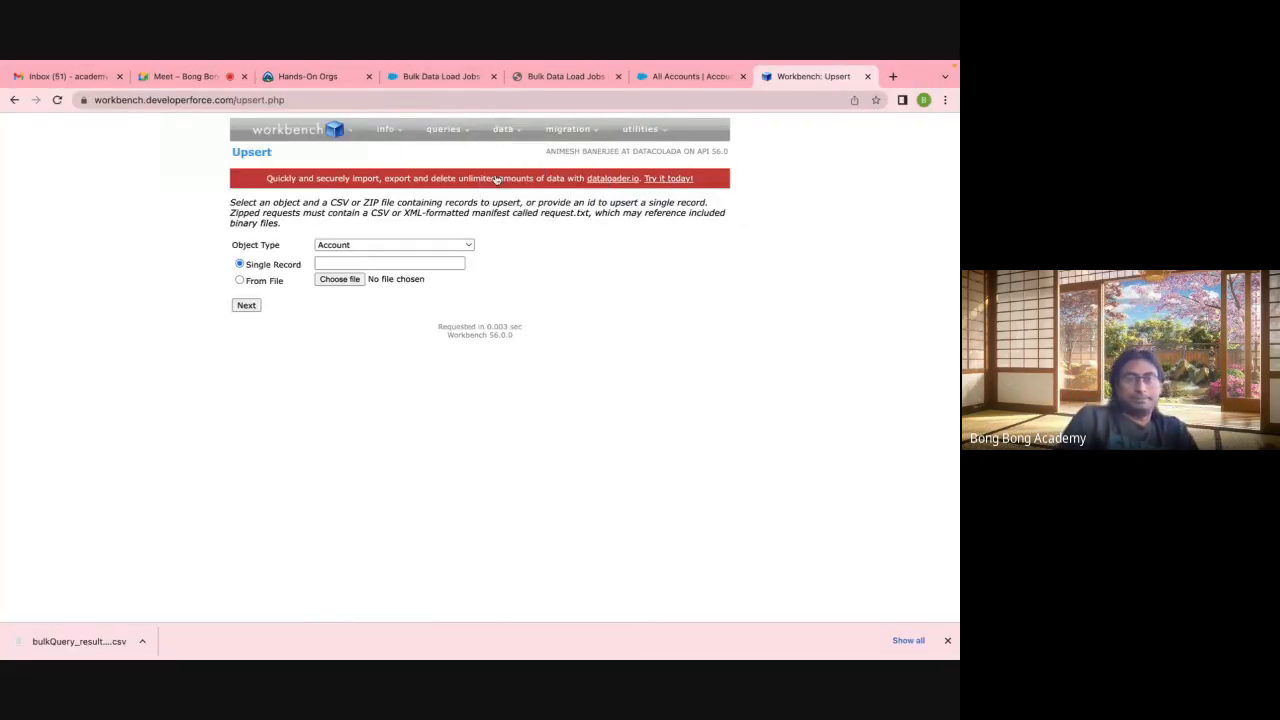
click(272, 281)
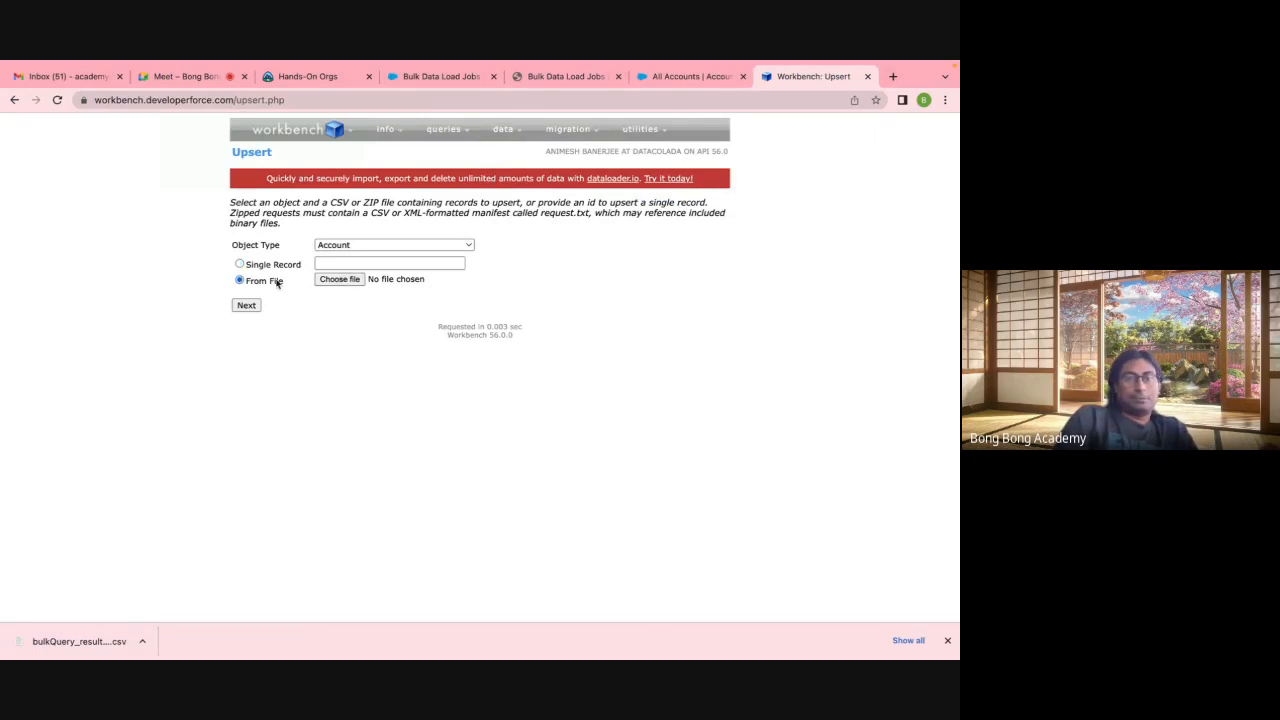
click(339, 279)
click(272, 183)
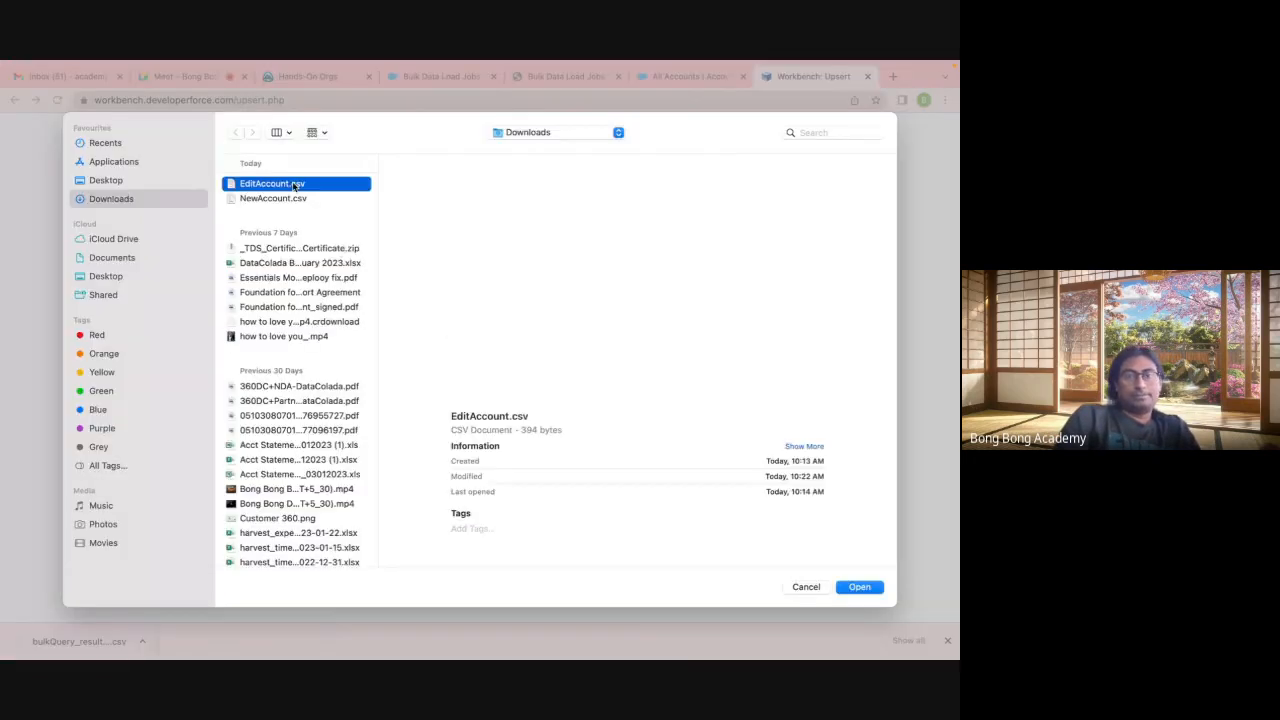
click(858, 587)
click(255, 310)
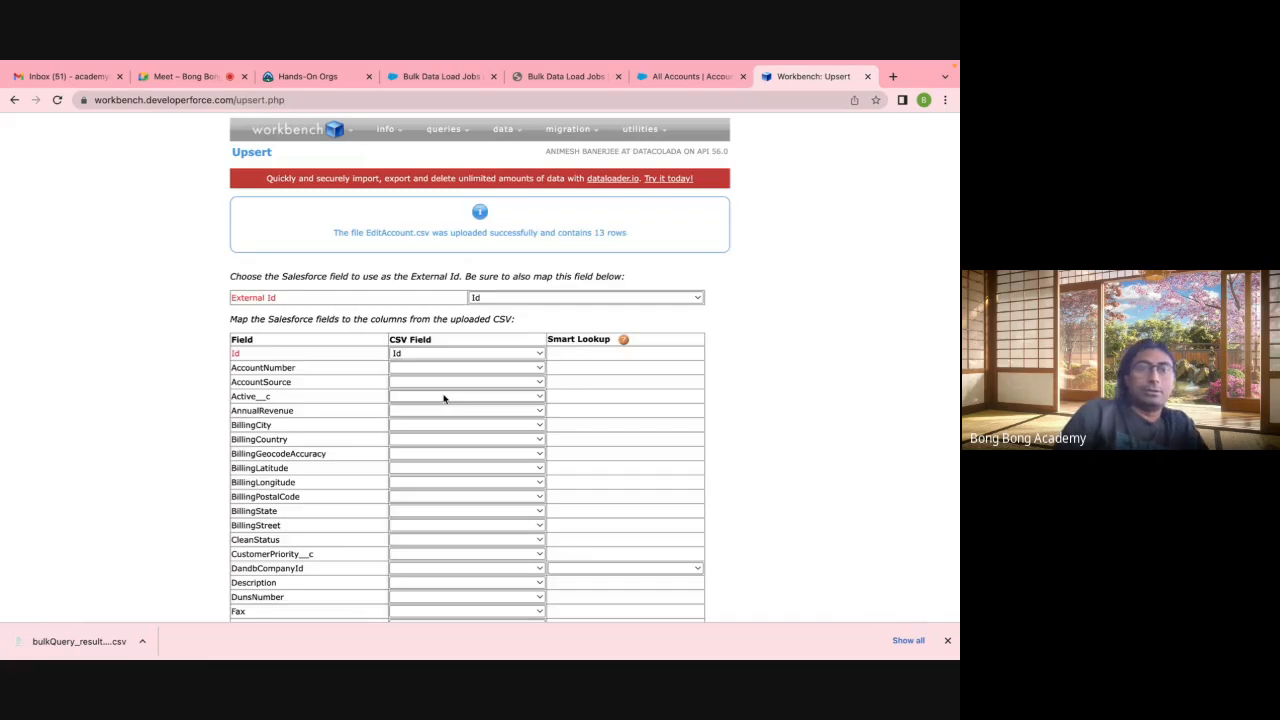
scroll(423, 343, down, 3)
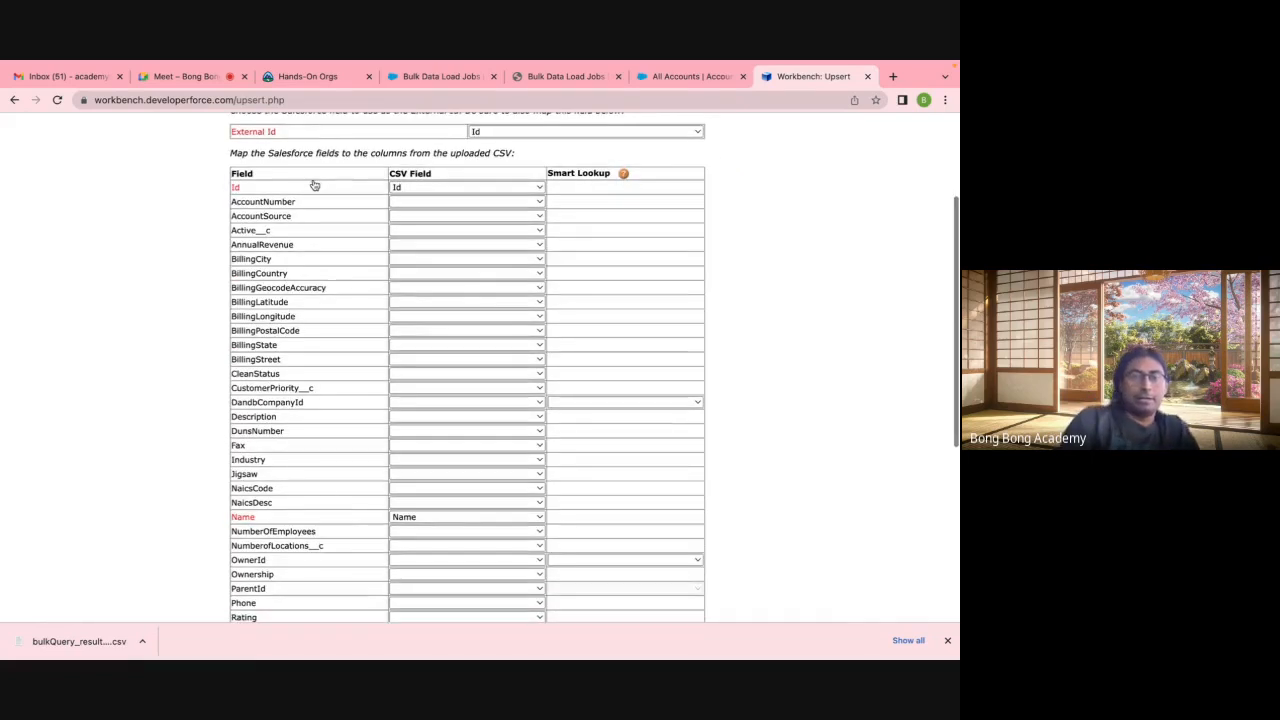
scroll(323, 491, down, 5)
click(257, 577)
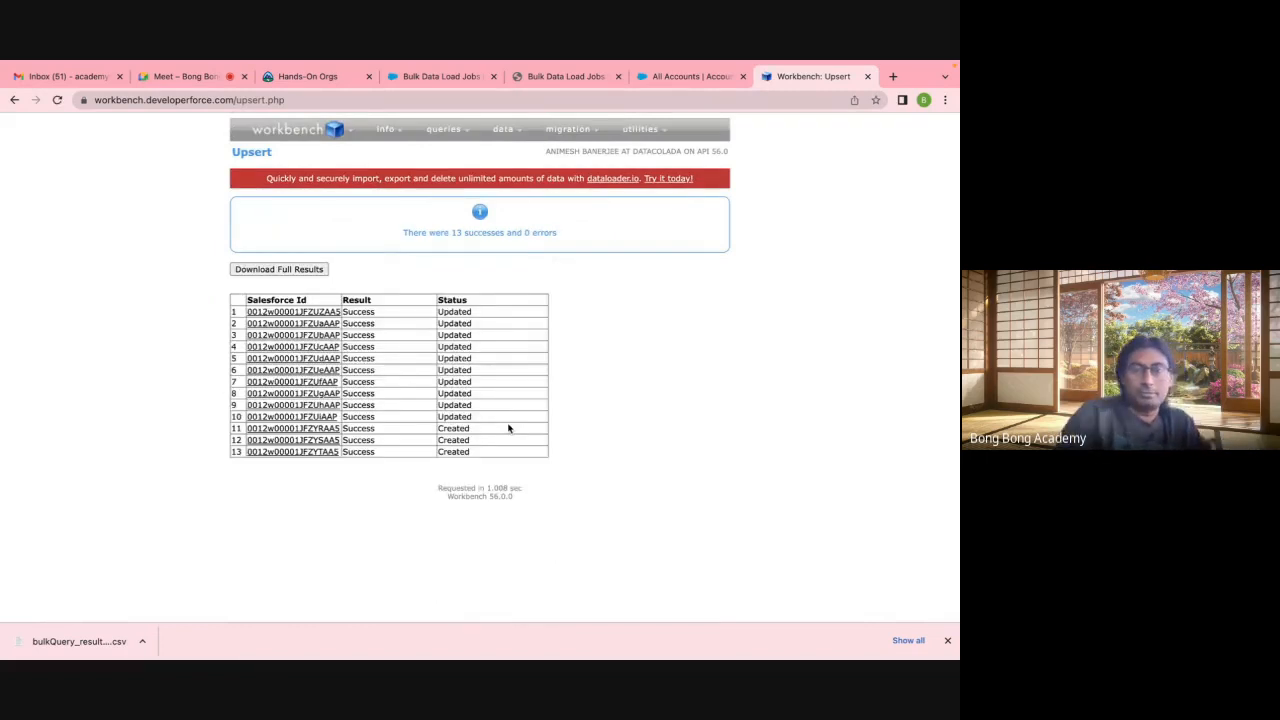
Step: Review the results: 13 successes, 0 errors, with 10 updated and 3 created
drag(466, 316, 468, 420)
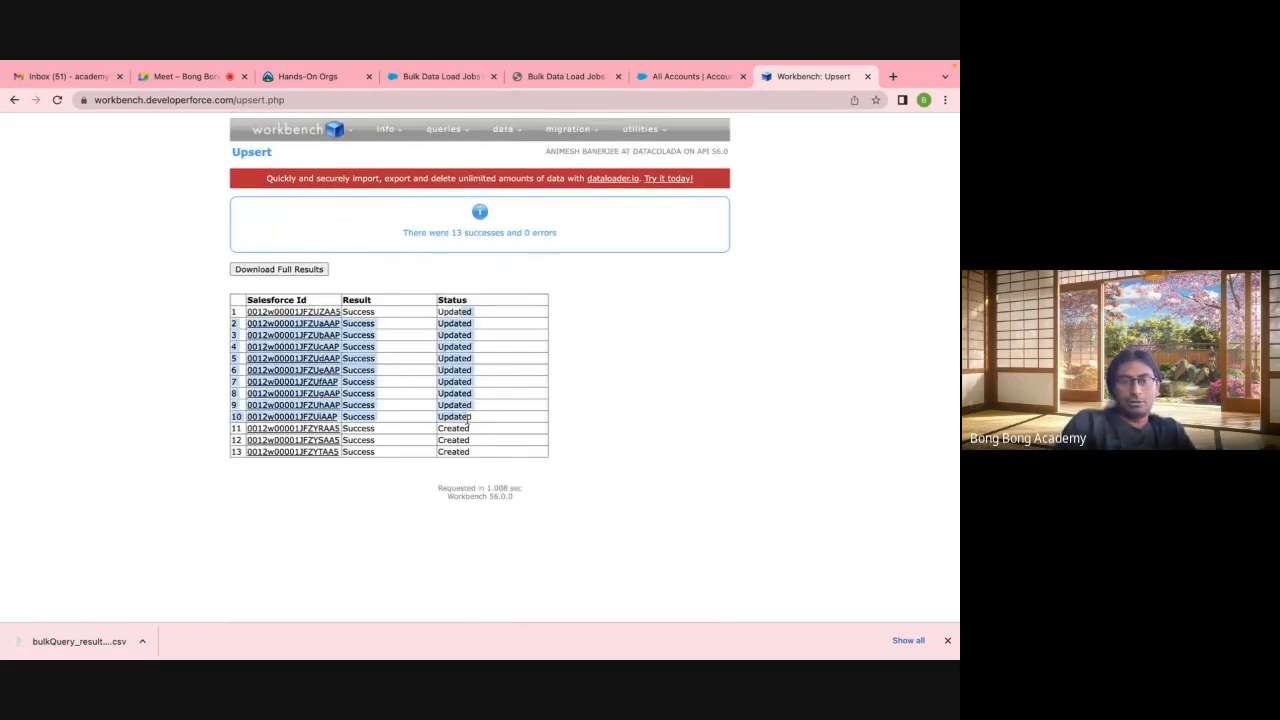
click(372, 440)
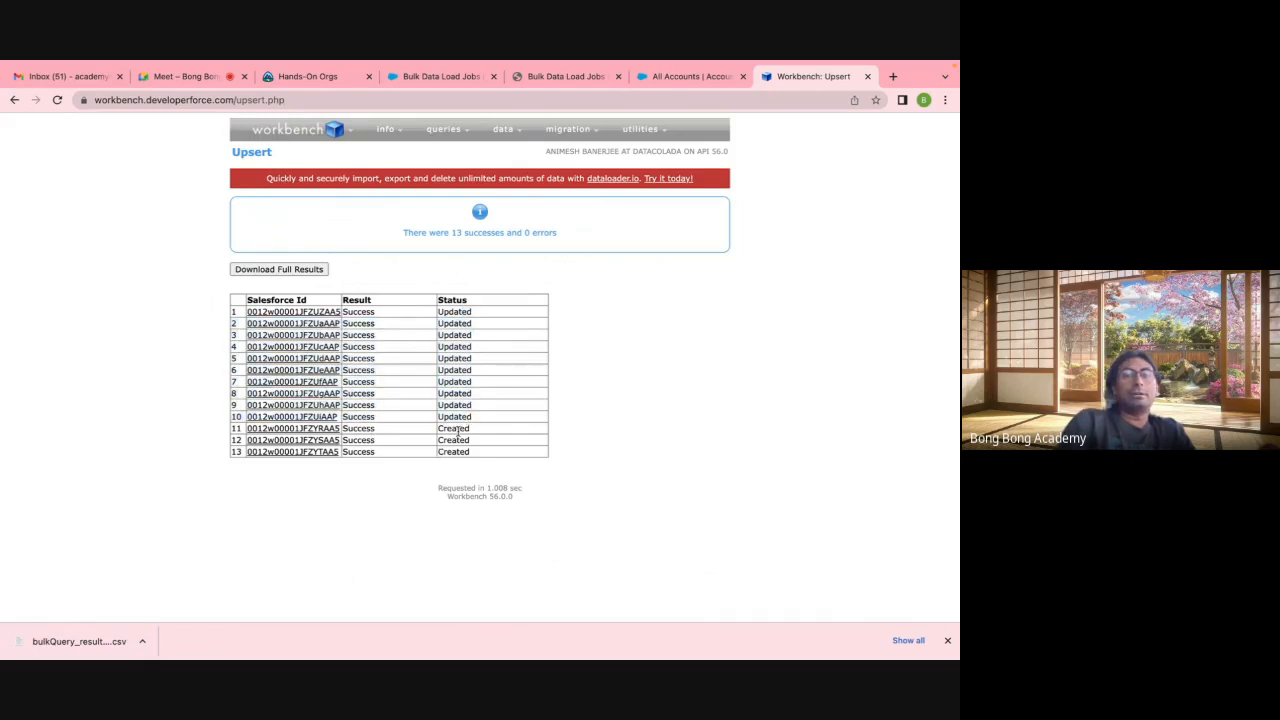
drag(459, 430, 457, 467)
click(644, 454)
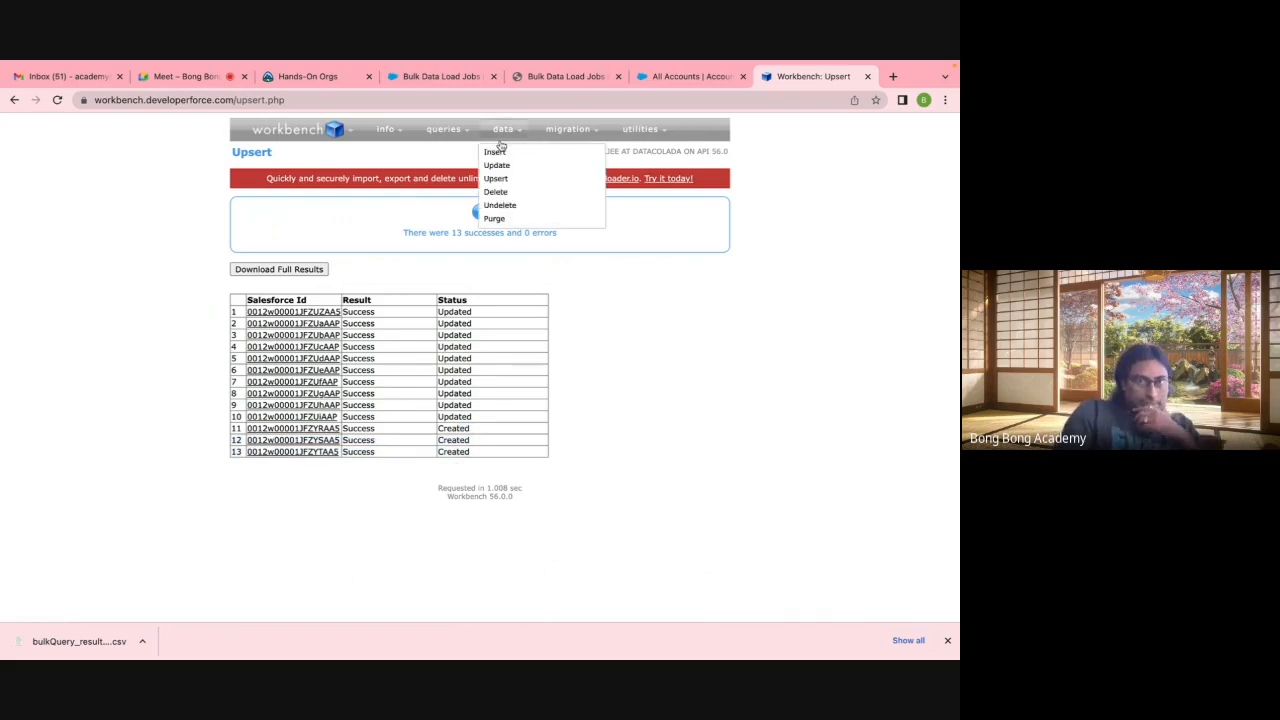
click(658, 78)
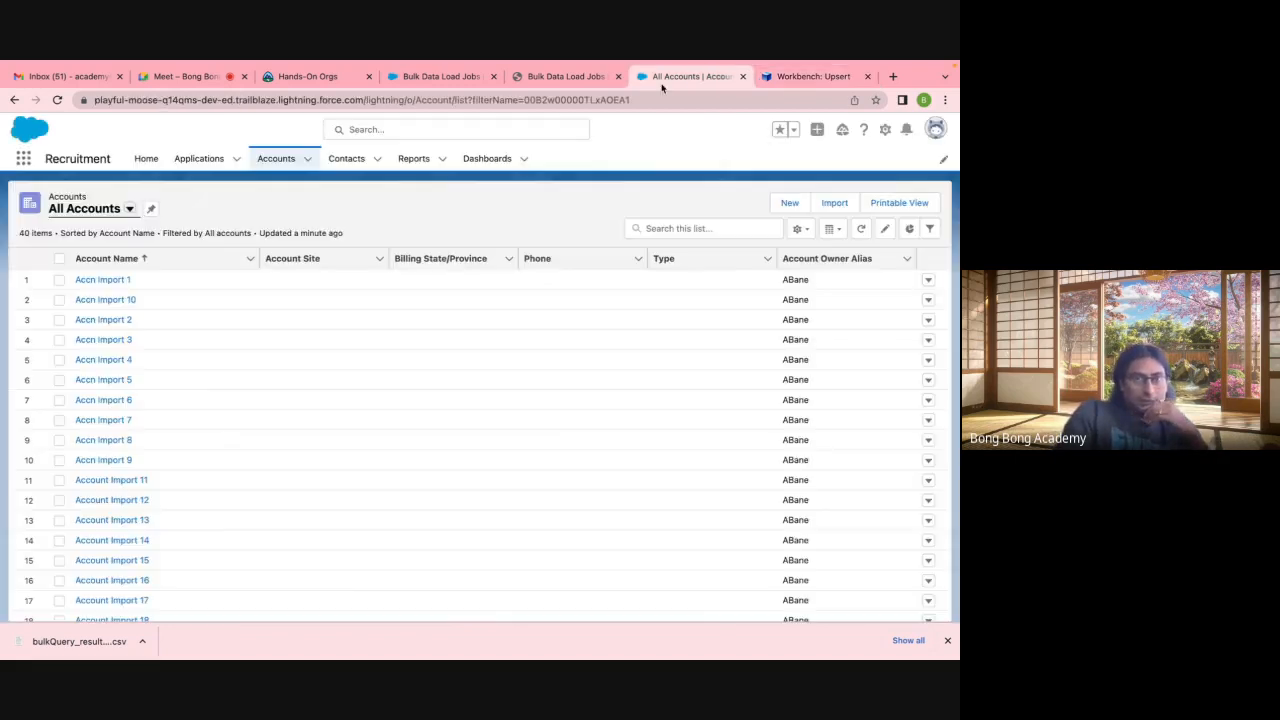
Step: Refresh All Accounts to 43 items including Account A, B and C, and recheck Workbench results
click(129, 208)
click(85, 254)
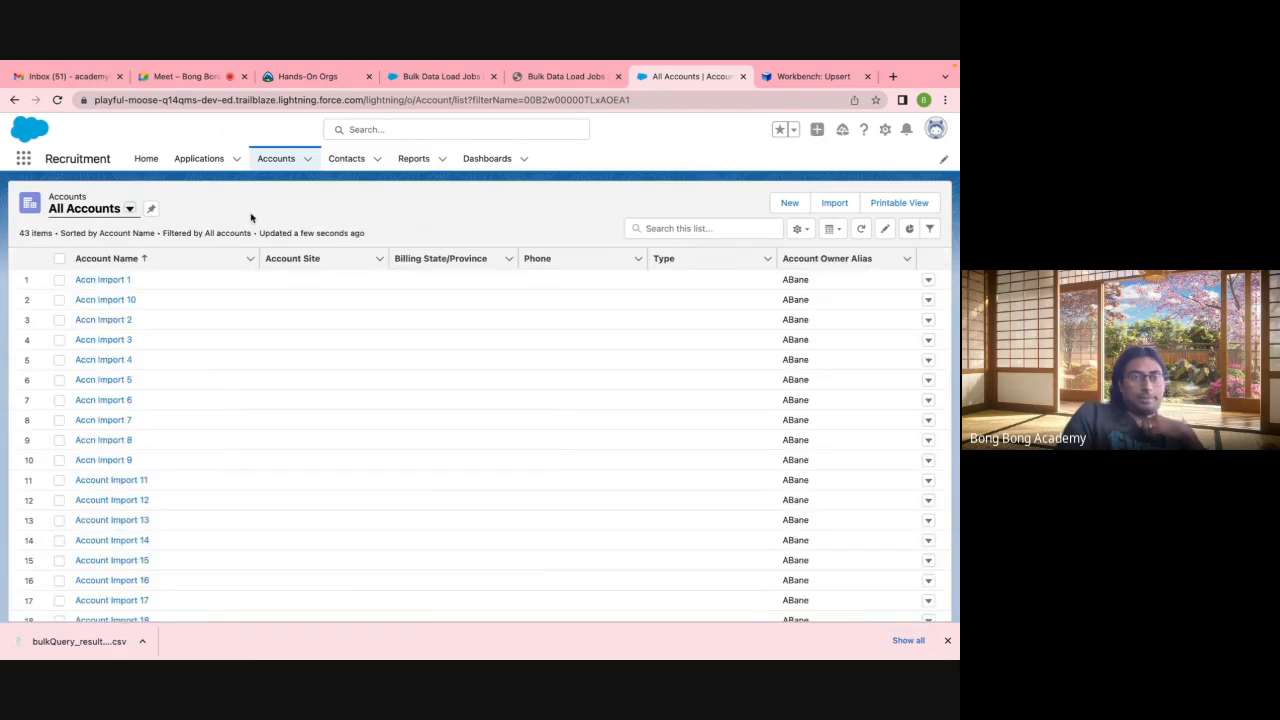
scroll(223, 377, down, 3)
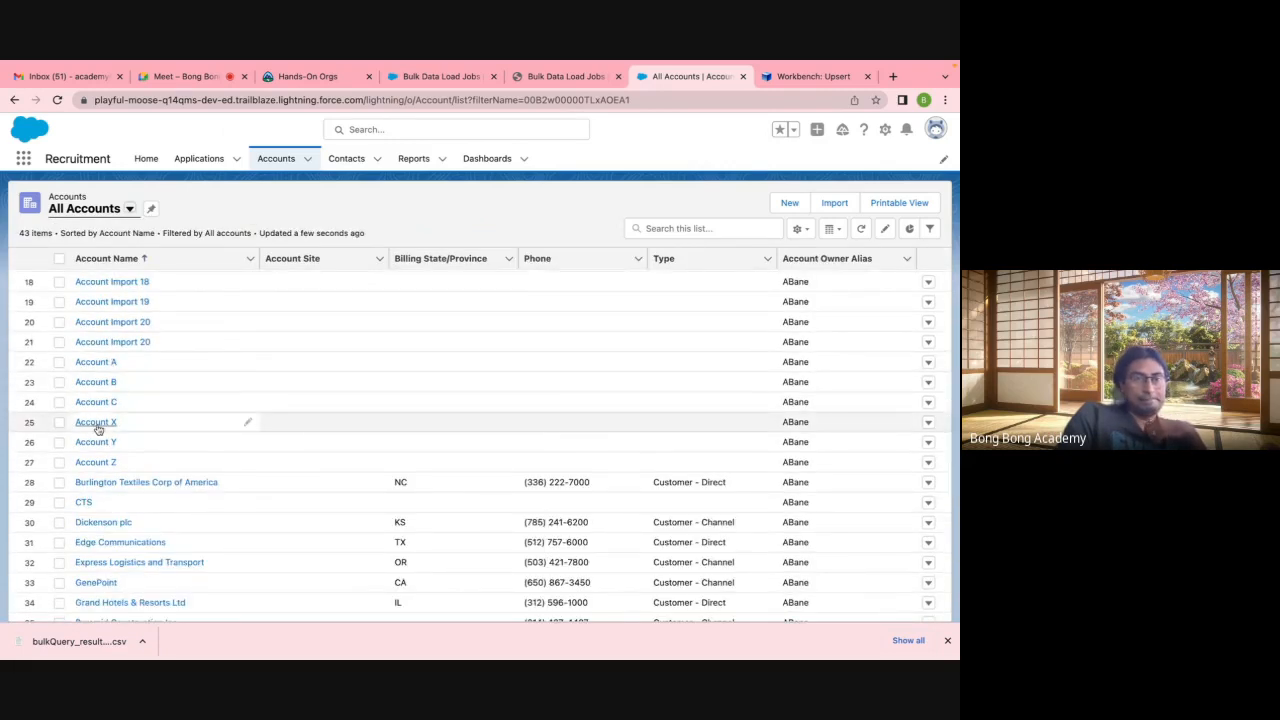
click(798, 79)
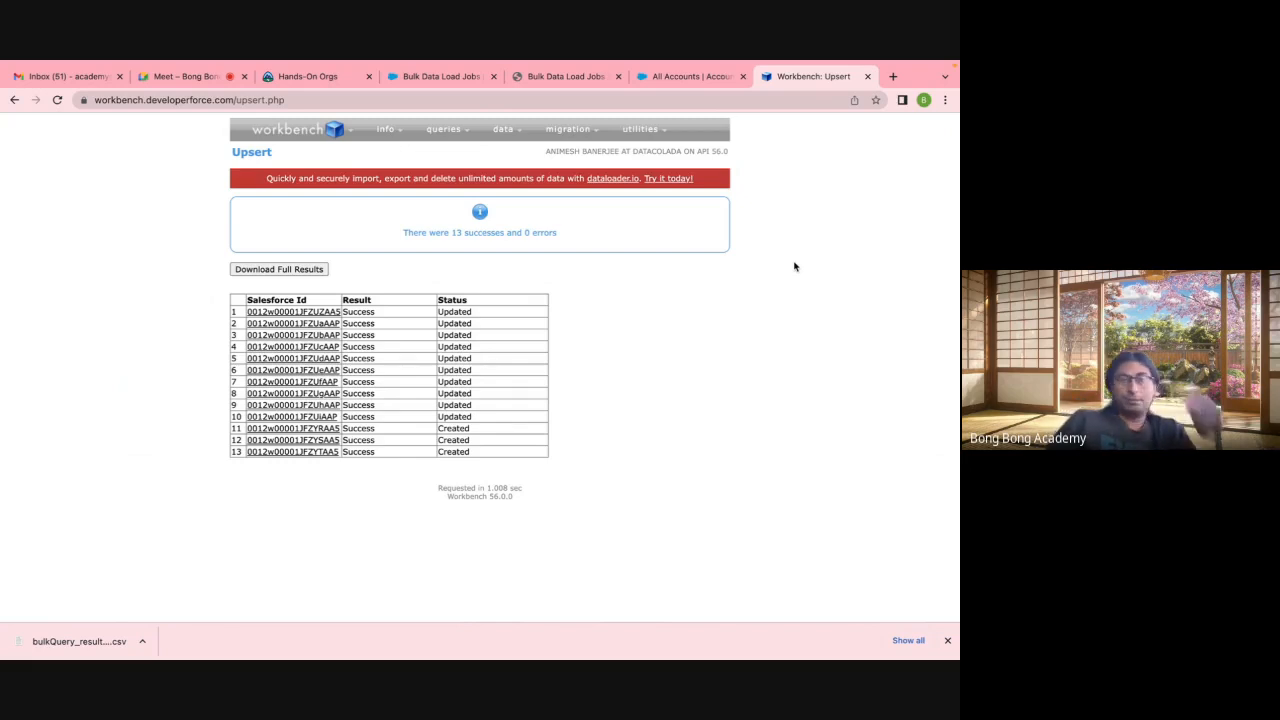
mouse_move(577, 64)
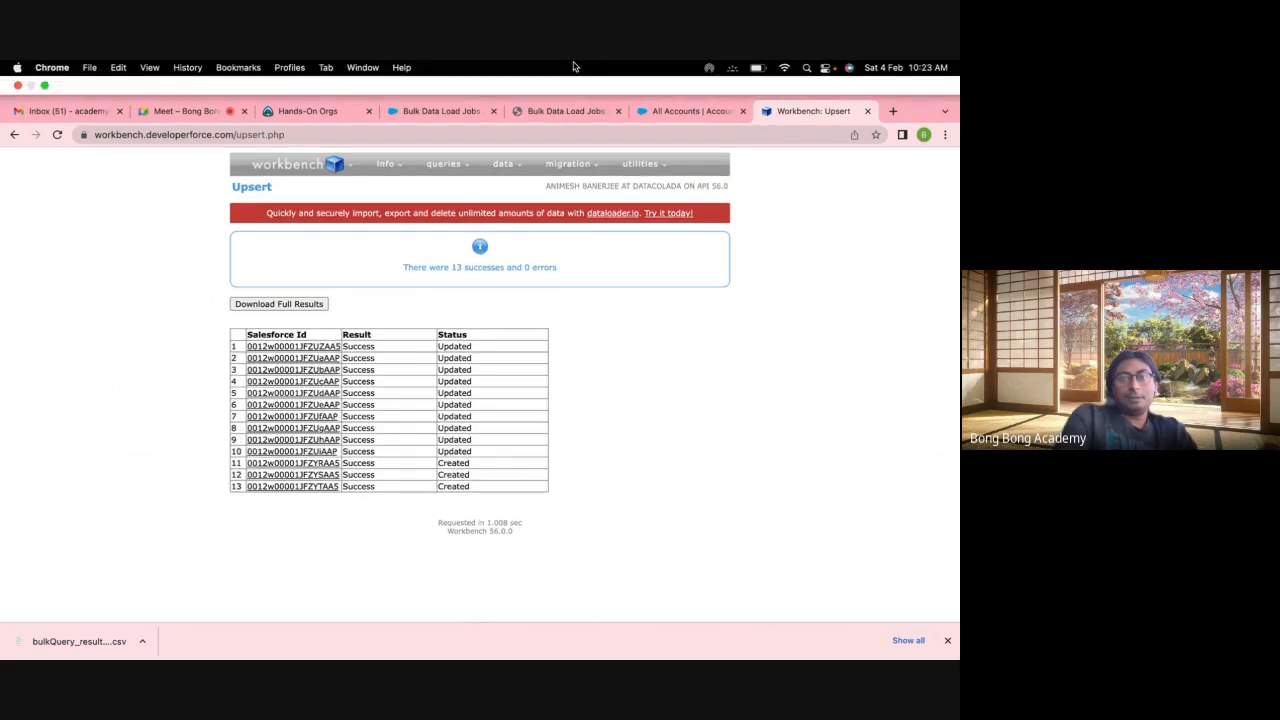
mouse_move(505, 168)
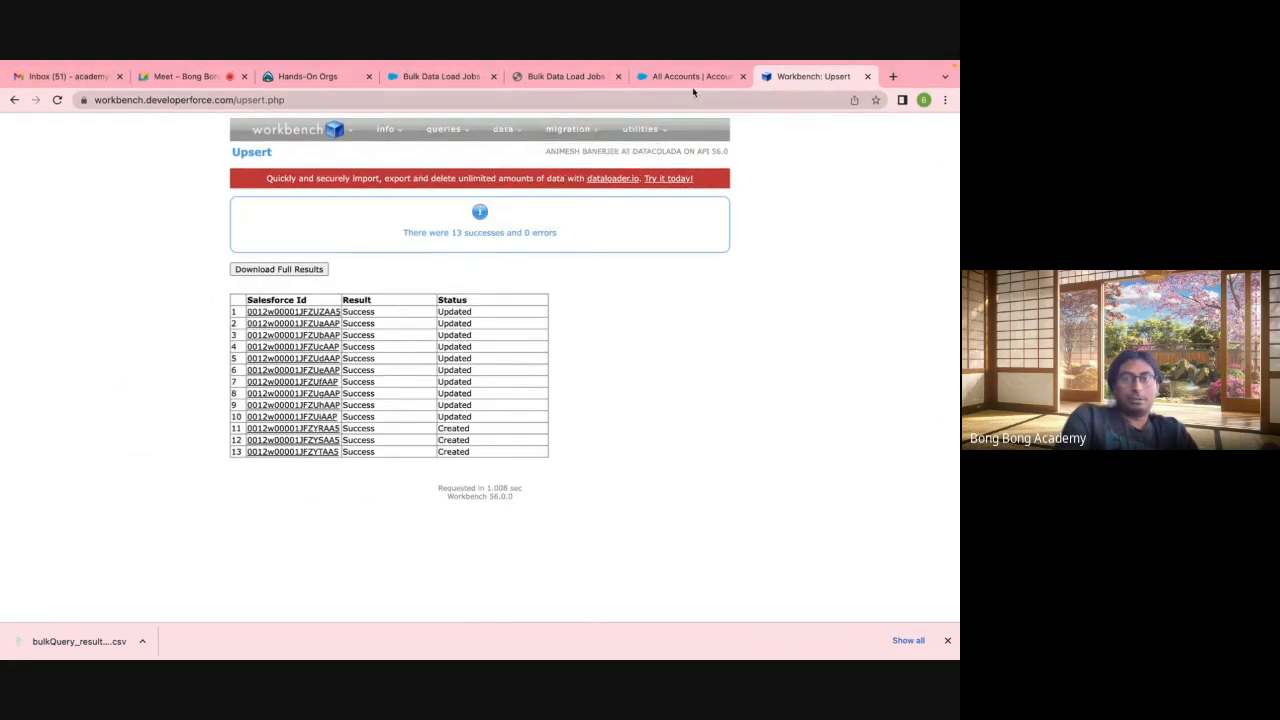
click(691, 78)
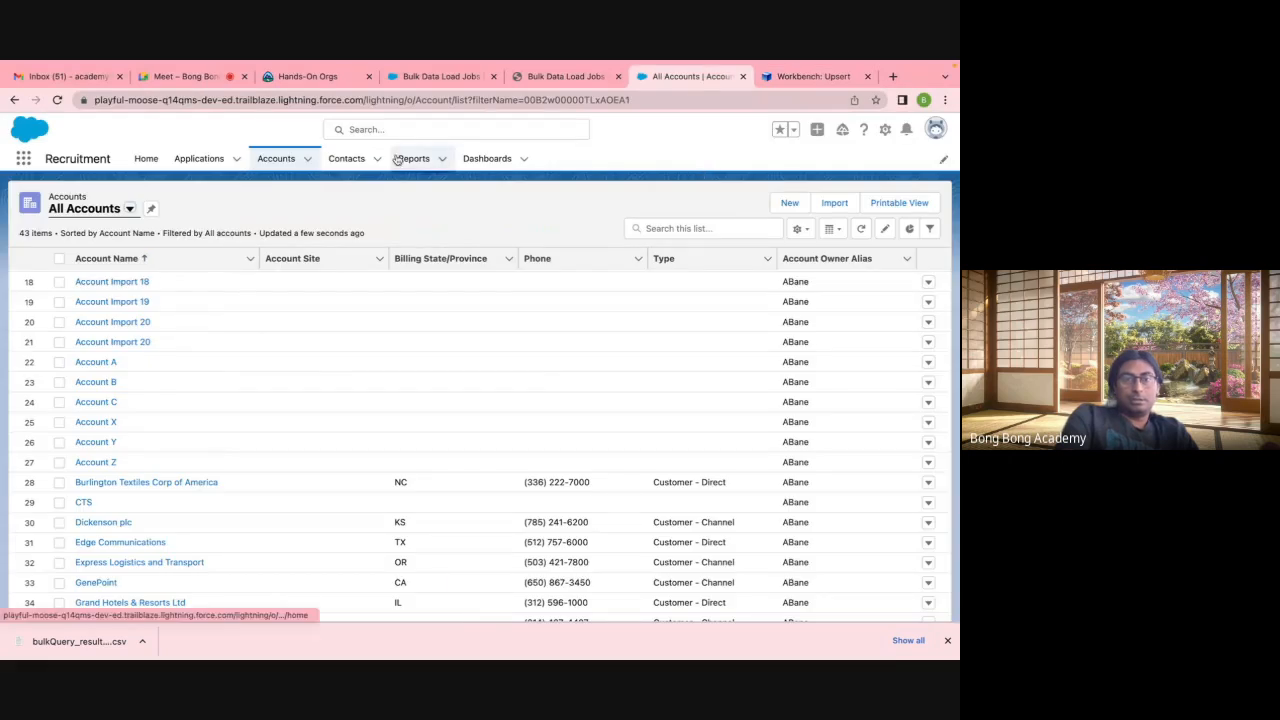
Step: Delete the duplicate Account Import 20 from the Recently Viewed accounts list
click(271, 162)
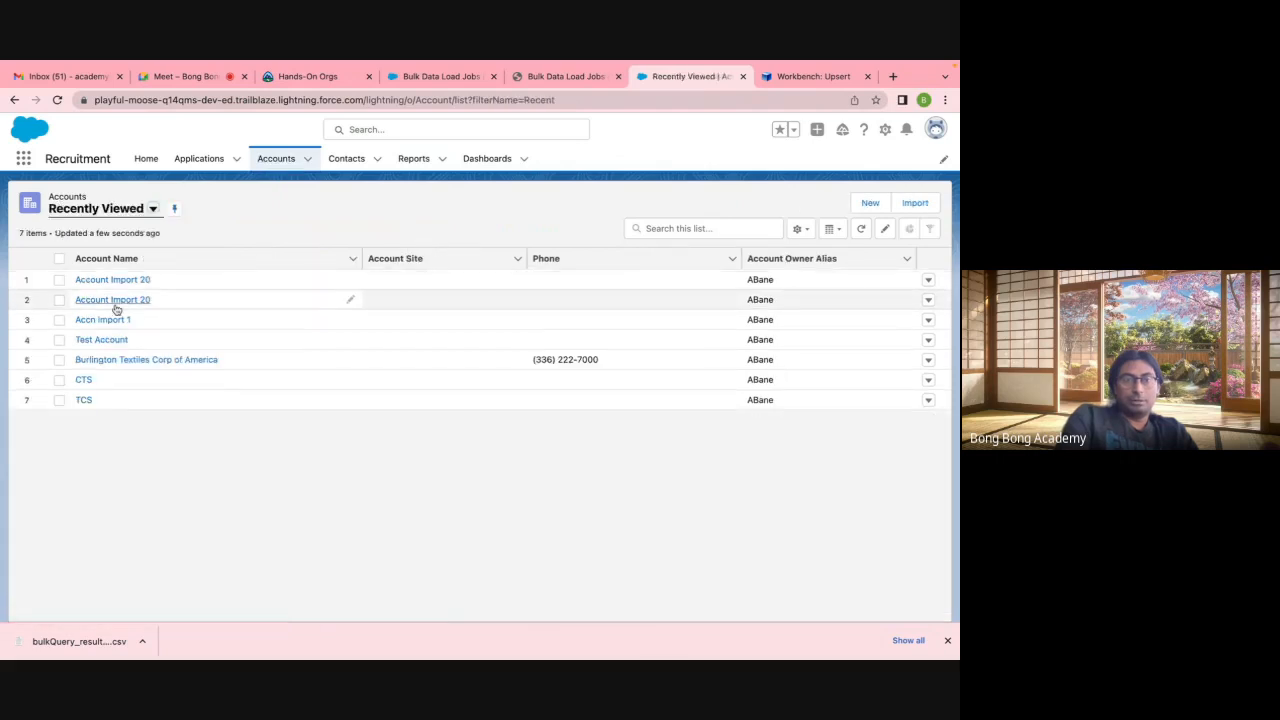
click(928, 300)
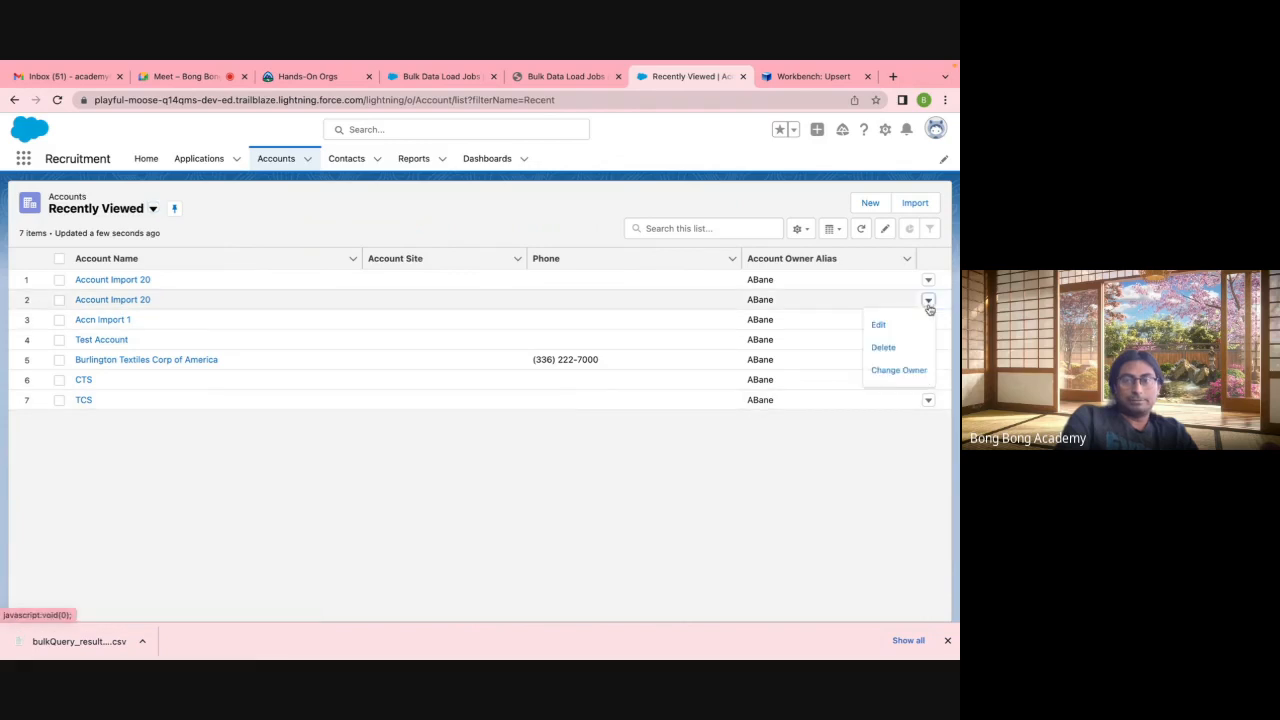
click(895, 344)
click(680, 395)
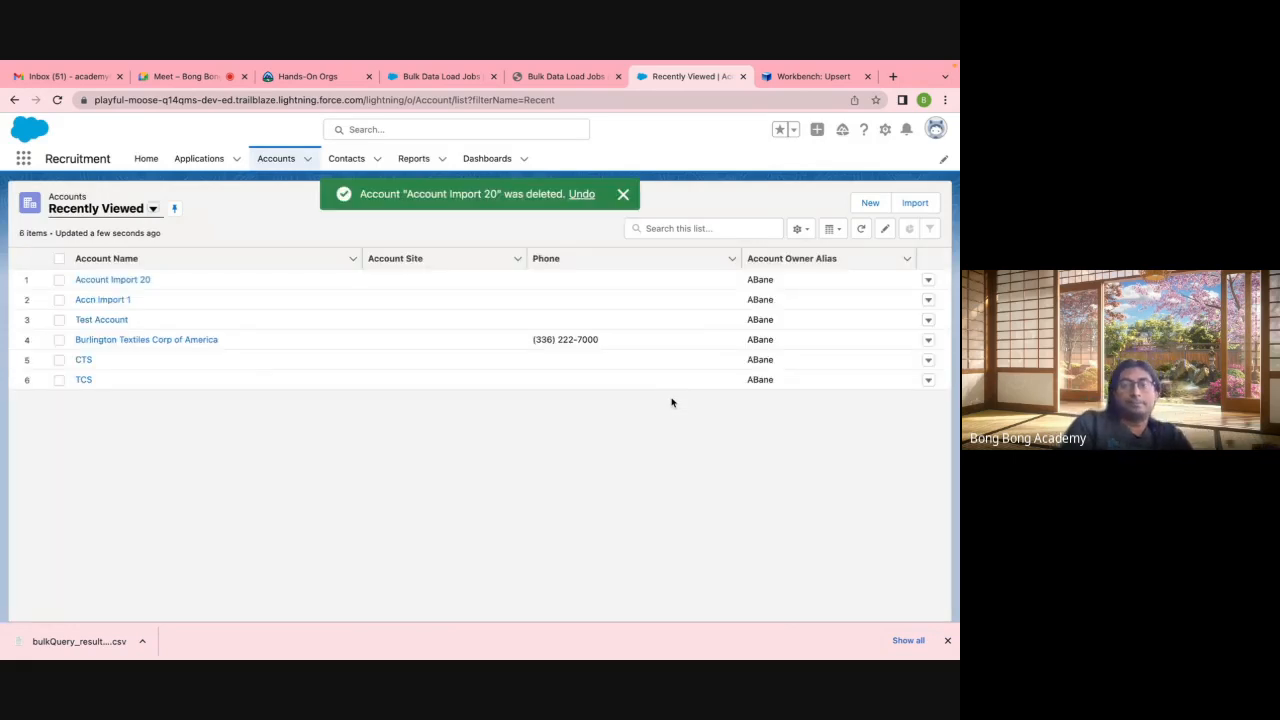
click(622, 195)
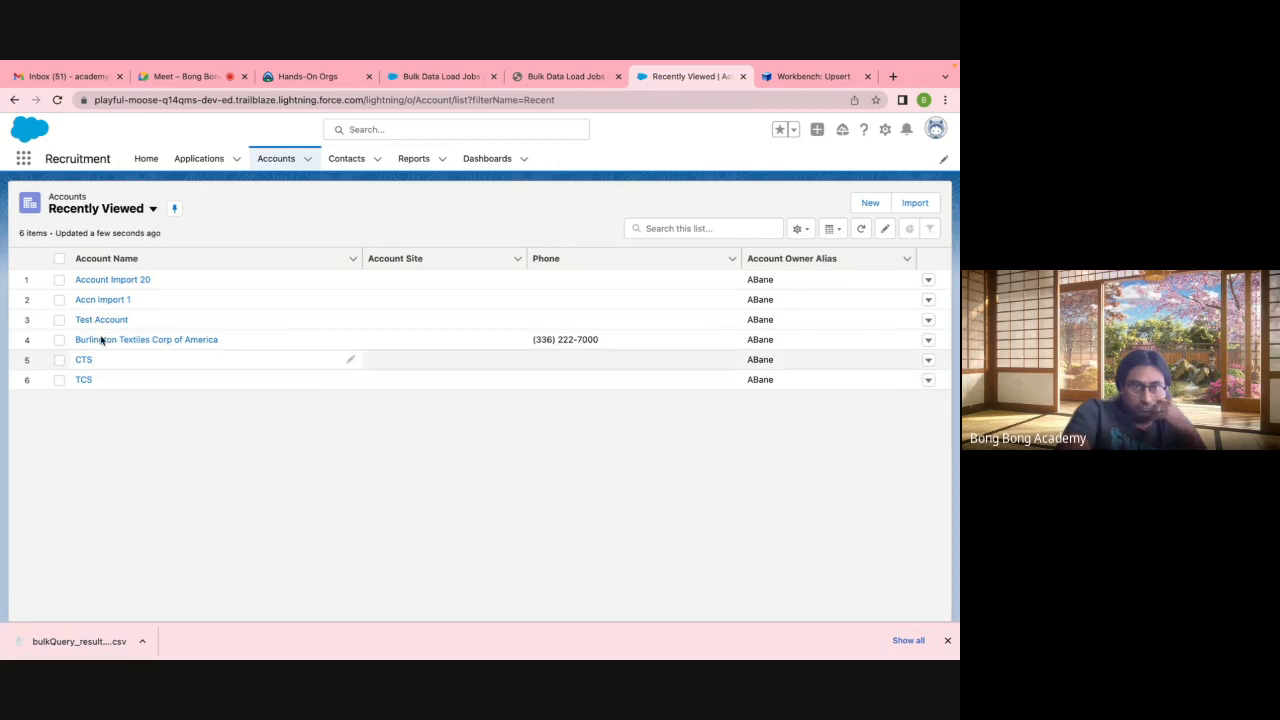
Step: Return to the All Accounts list, now counting 42 items
click(113, 212)
click(220, 255)
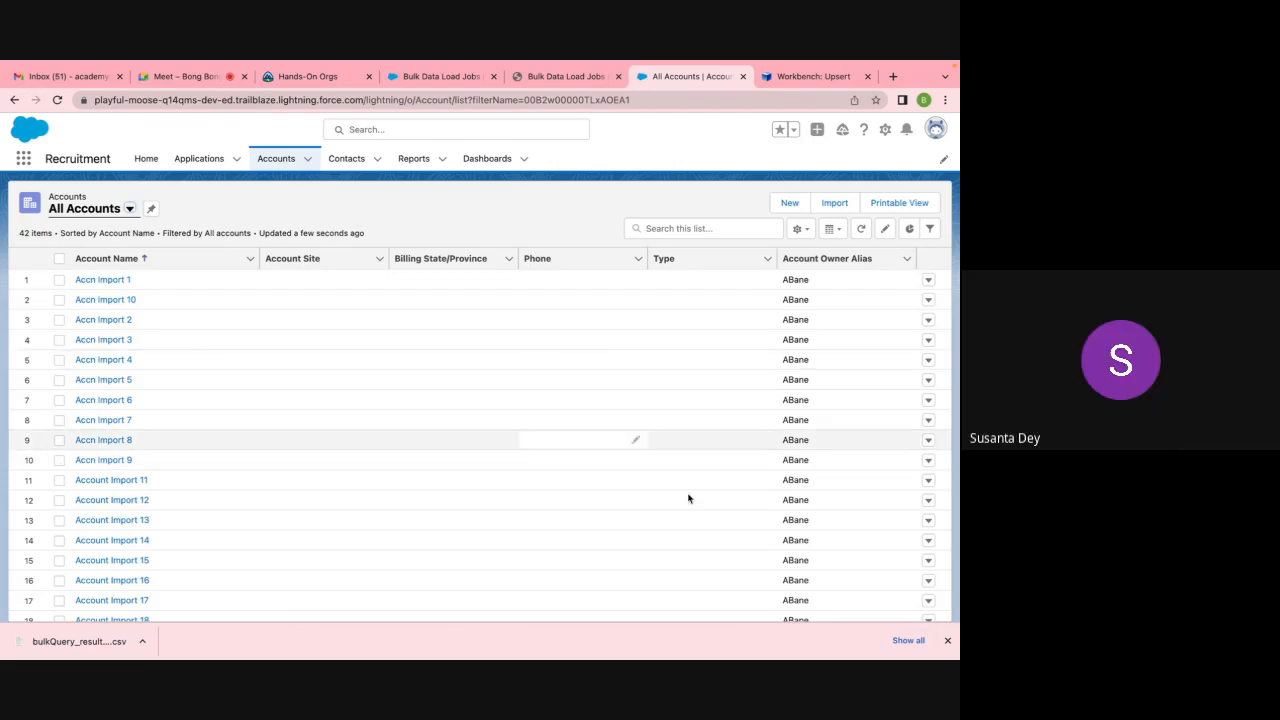
click(947, 642)
scroll(415, 400, down, 5)
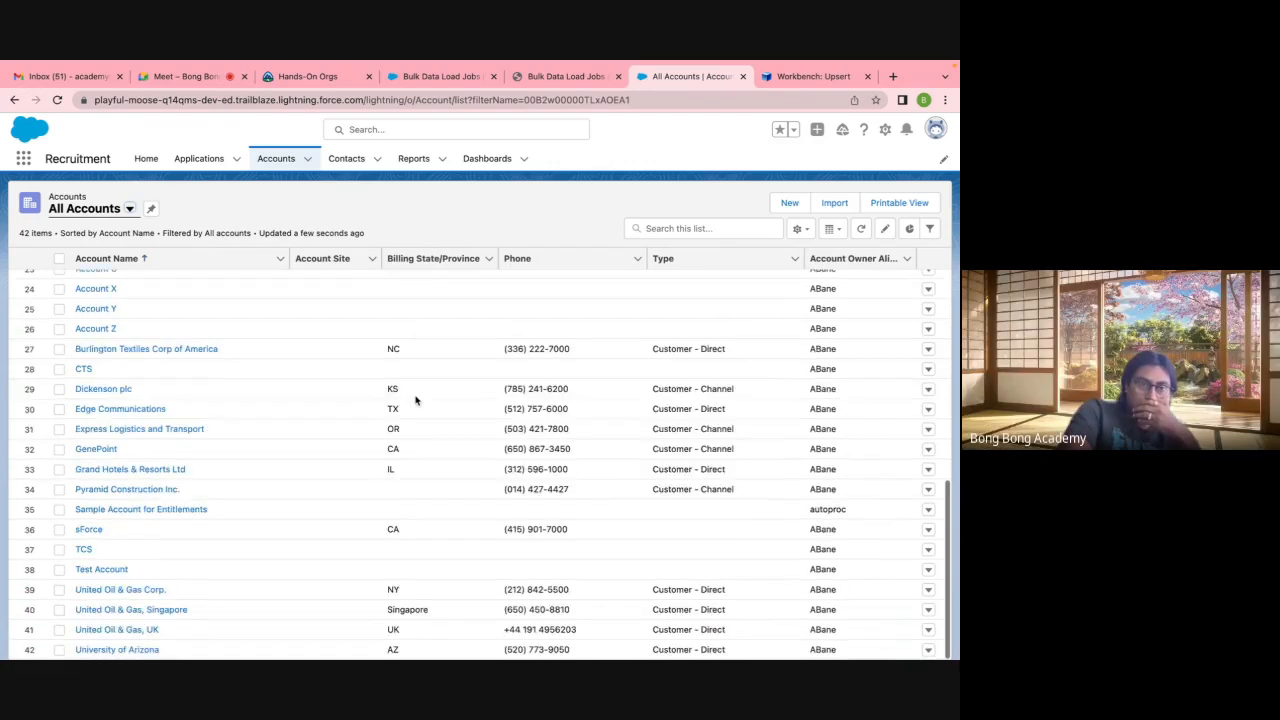
scroll(415, 400, up, 5)
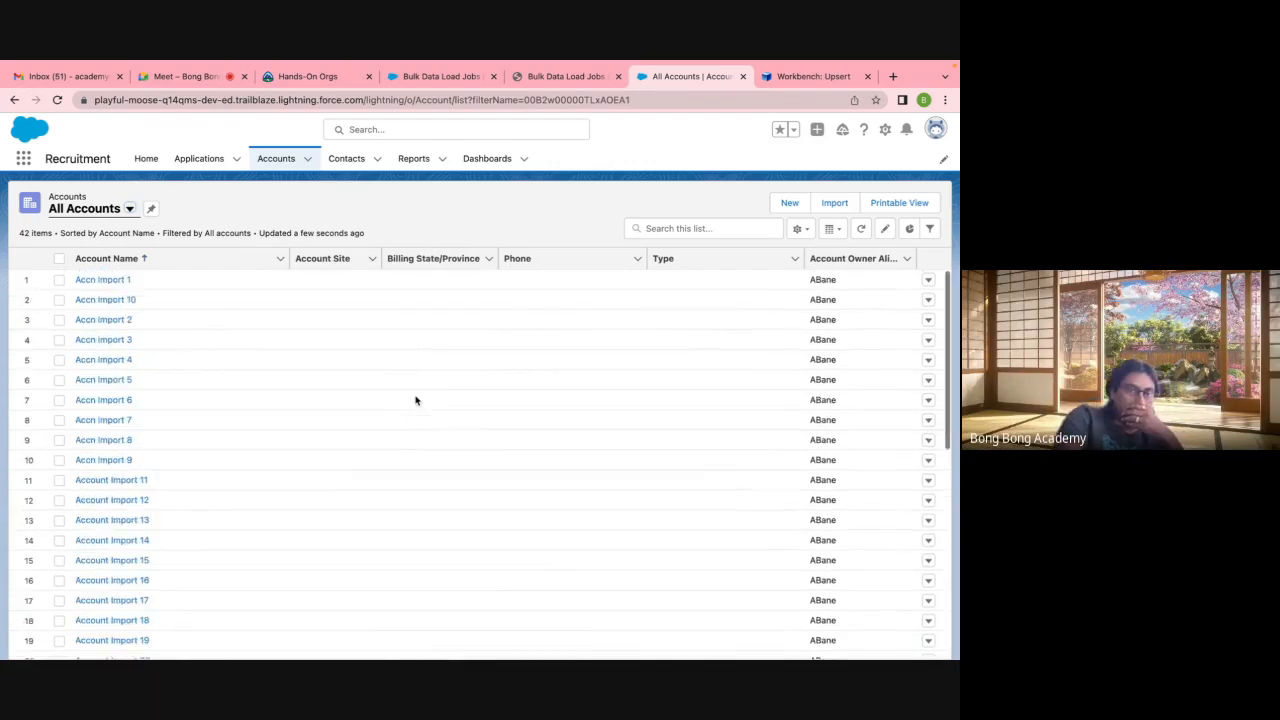
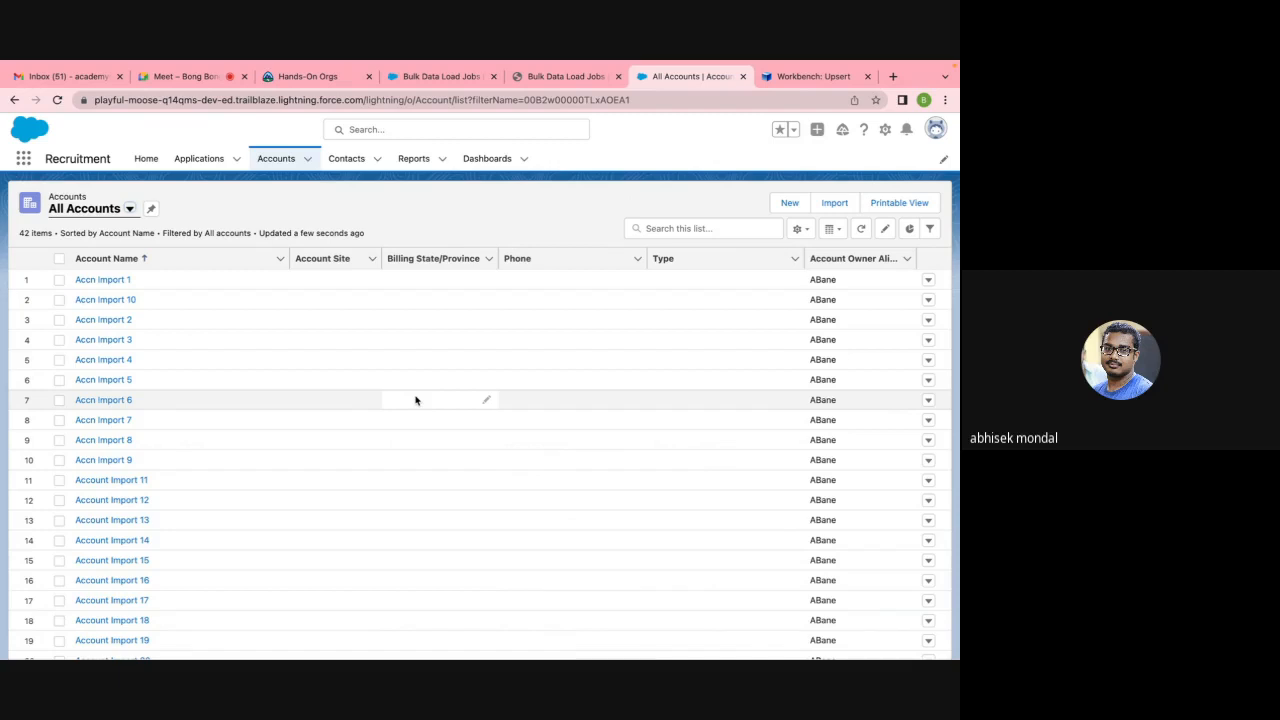
Step: Tick the checkboxes for the Accn Import 1 through 10 rows in All Accounts
click(59, 287)
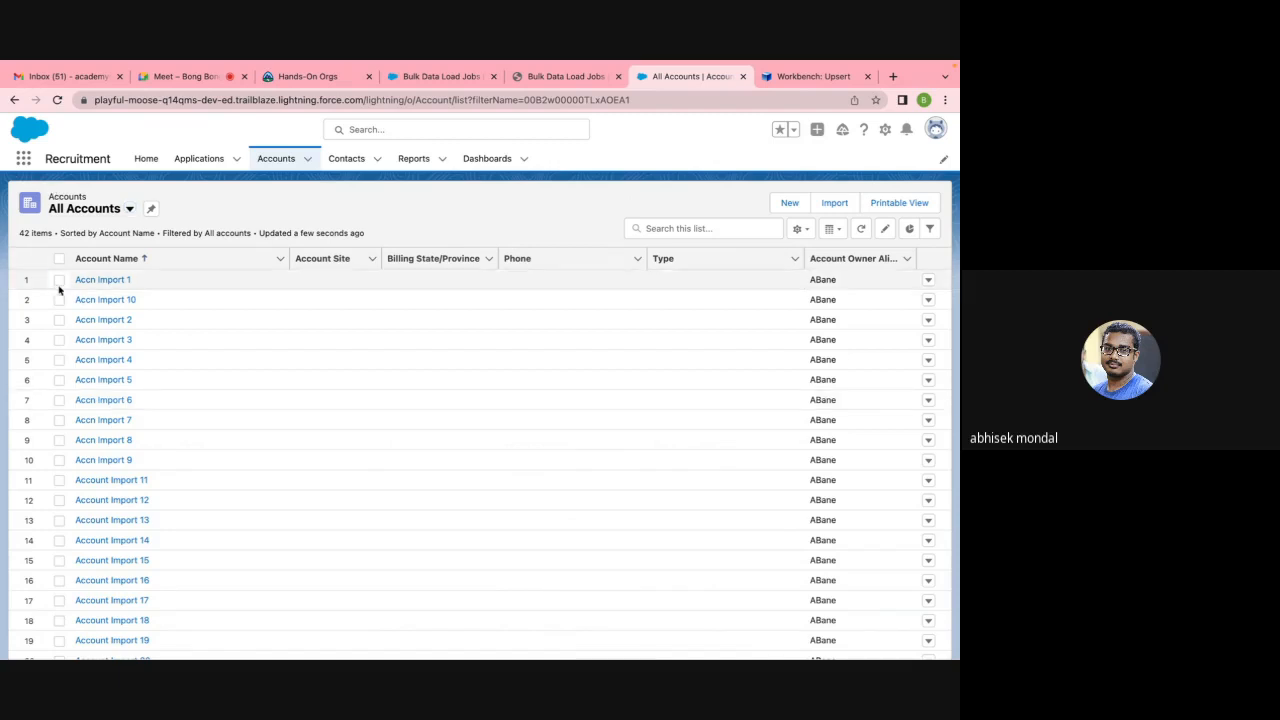
click(59, 280)
click(59, 300)
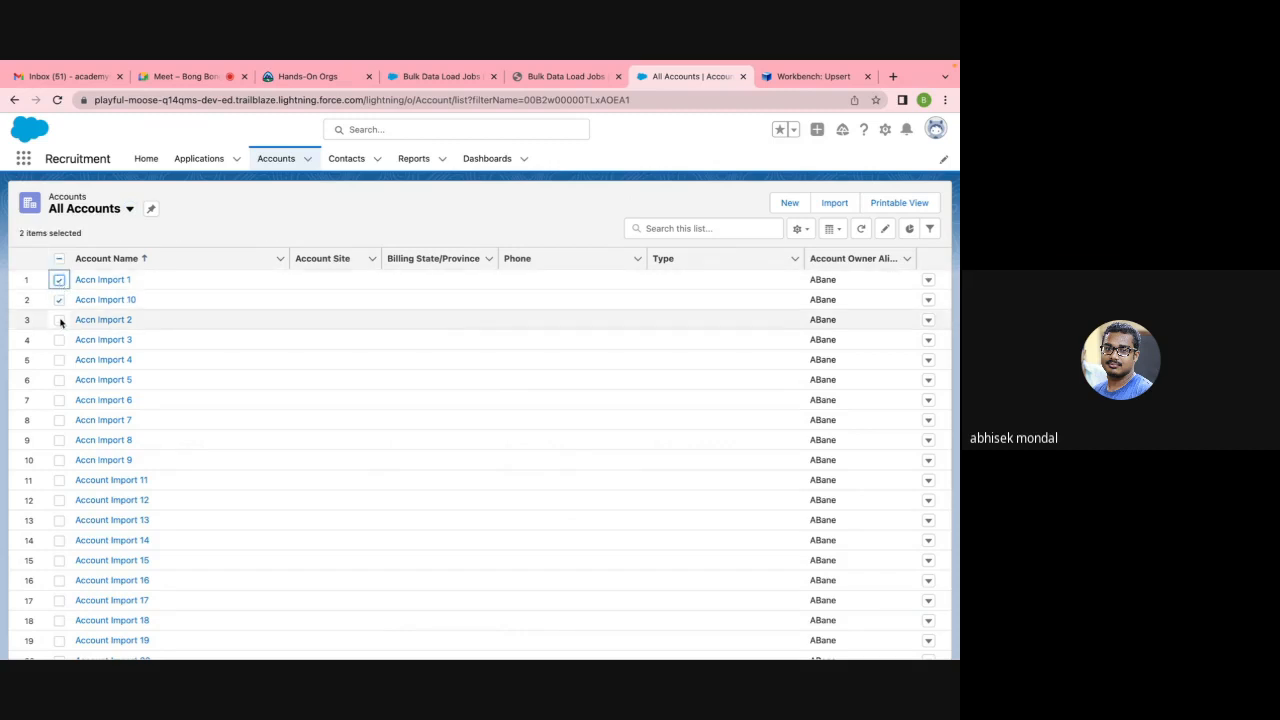
click(59, 320)
click(59, 340)
click(59, 360)
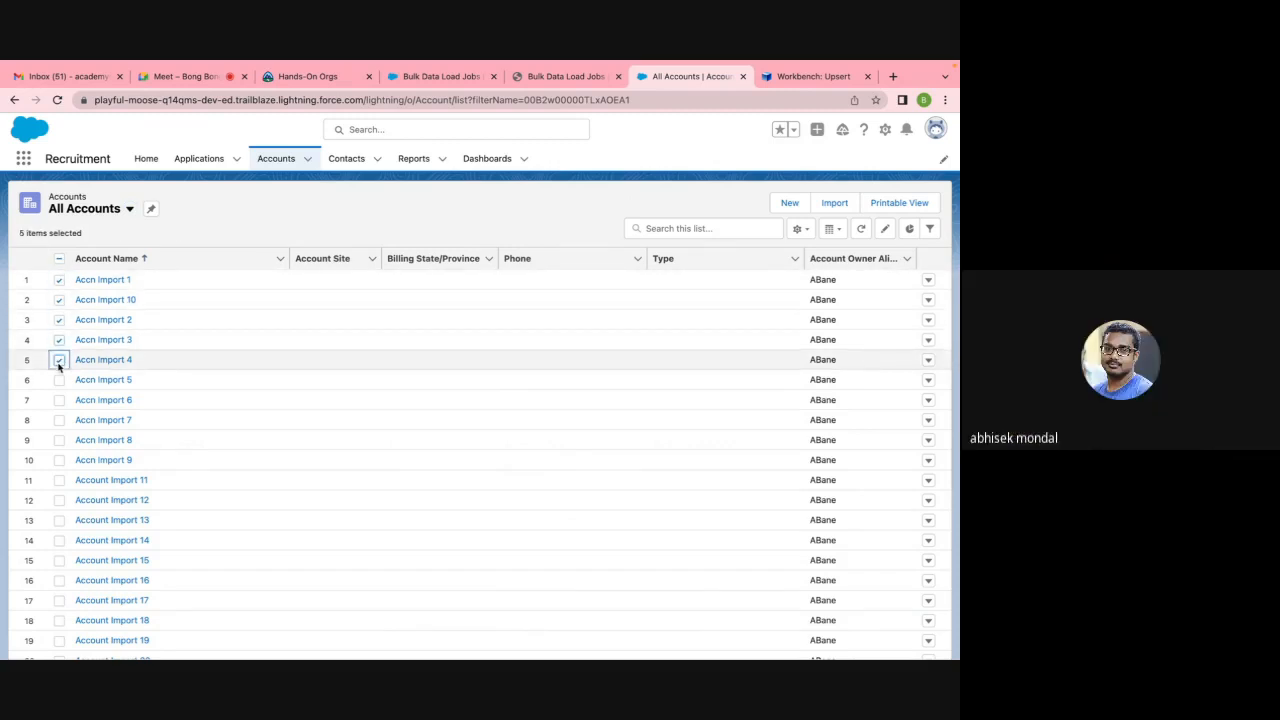
click(59, 380)
click(59, 400)
click(59, 420)
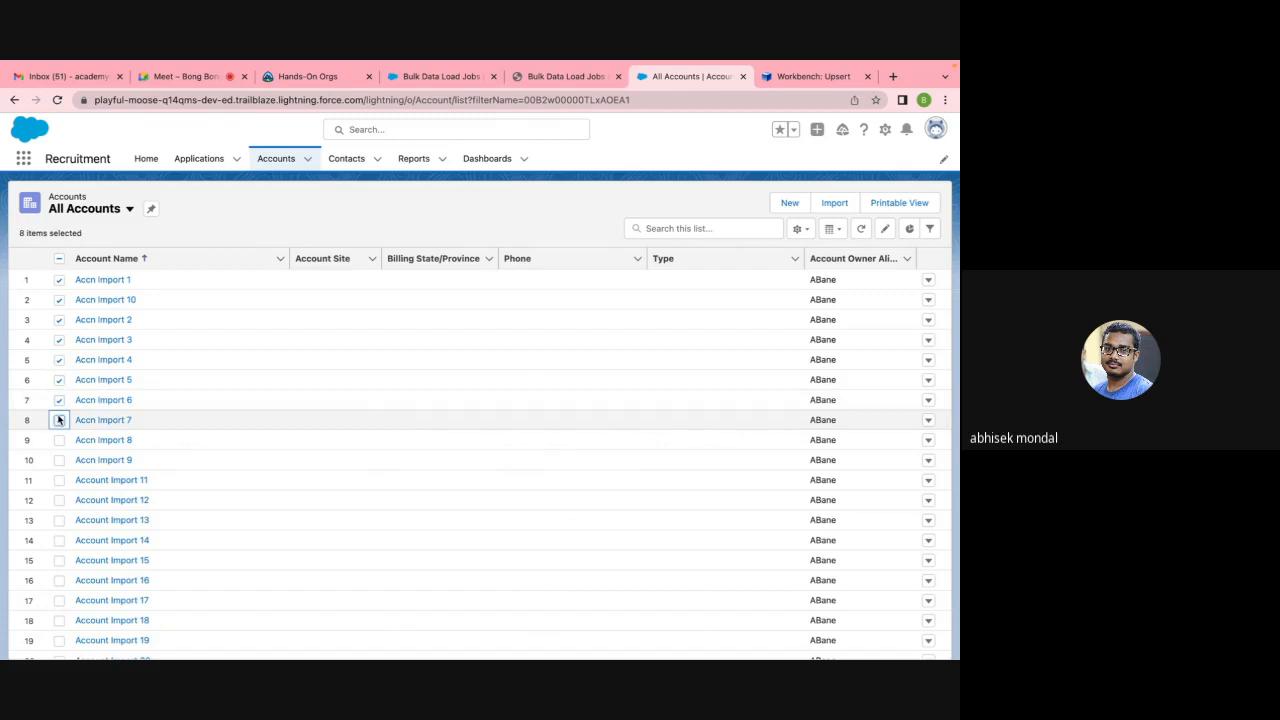
click(59, 440)
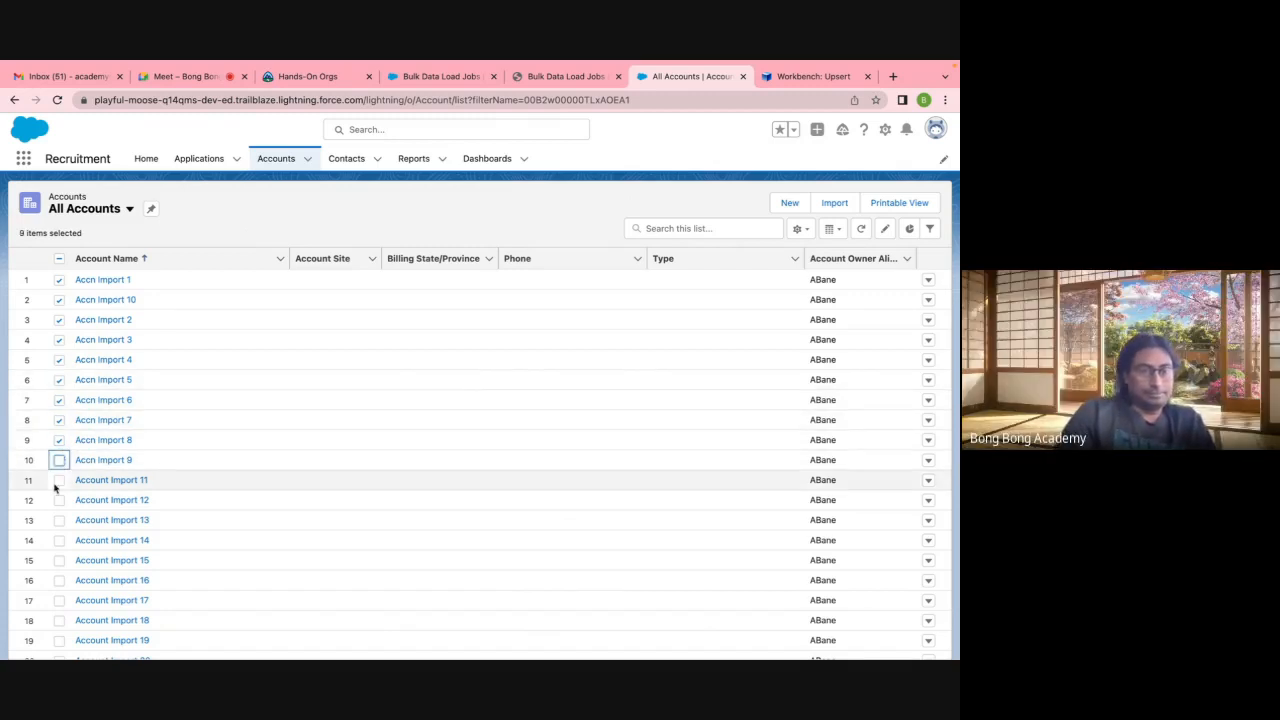
click(59, 460)
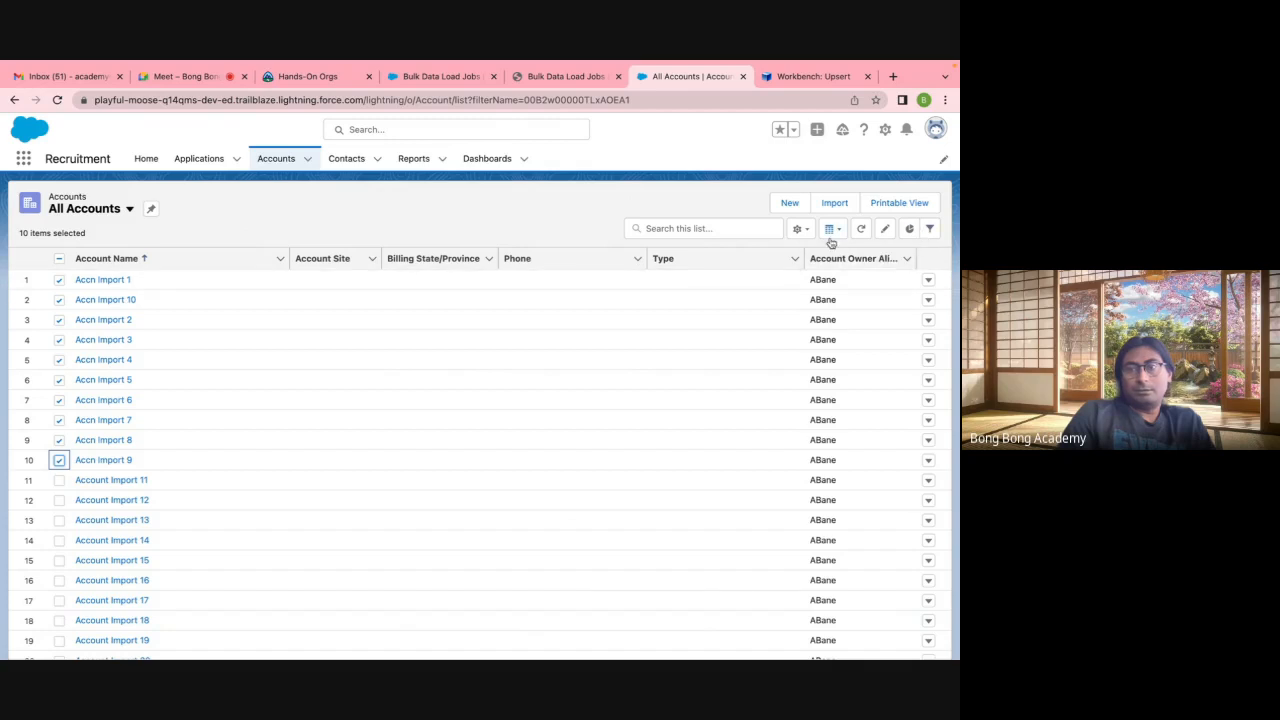
Step: Delete Accn Import 1 from its row action menu, leaving 41 accounts
click(929, 281)
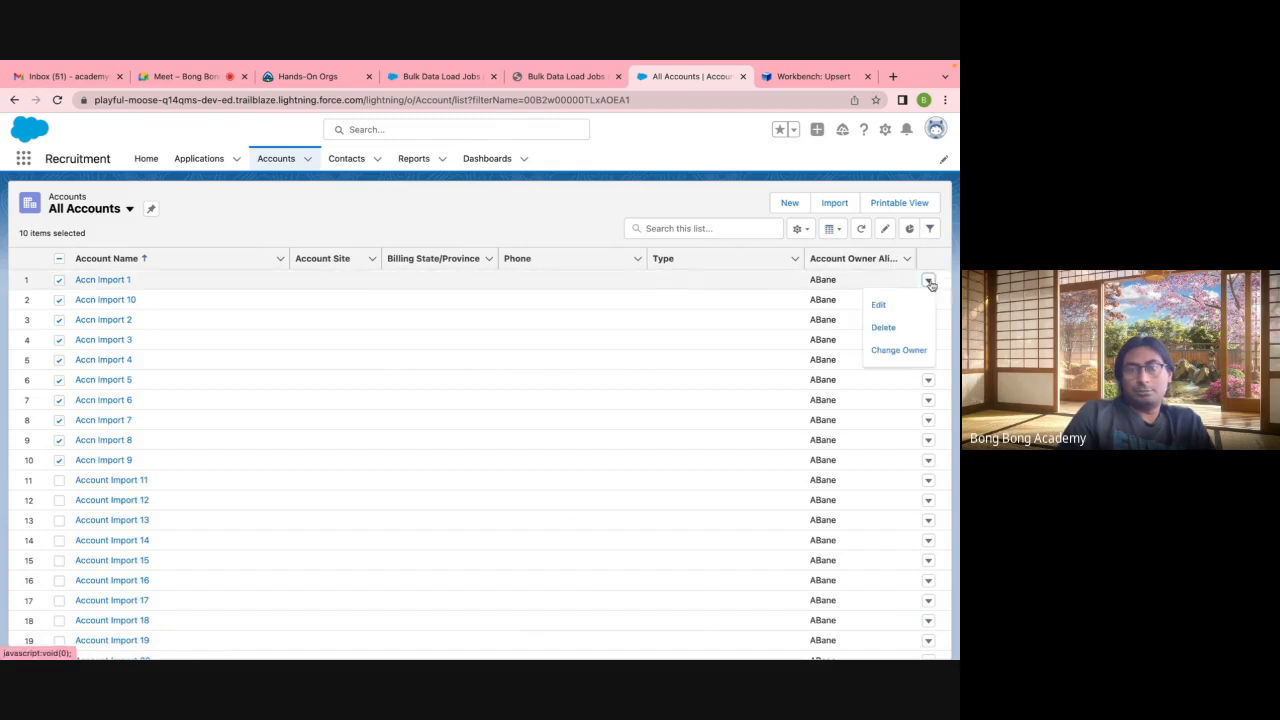
click(899, 328)
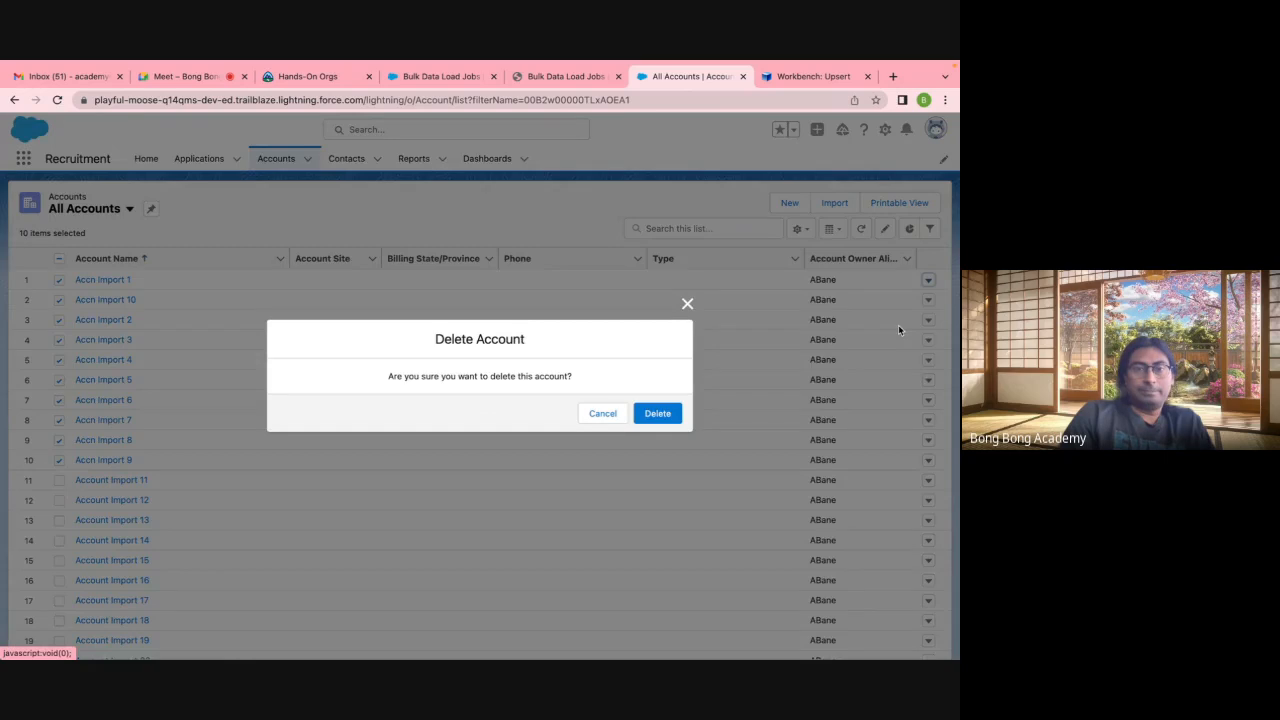
click(658, 414)
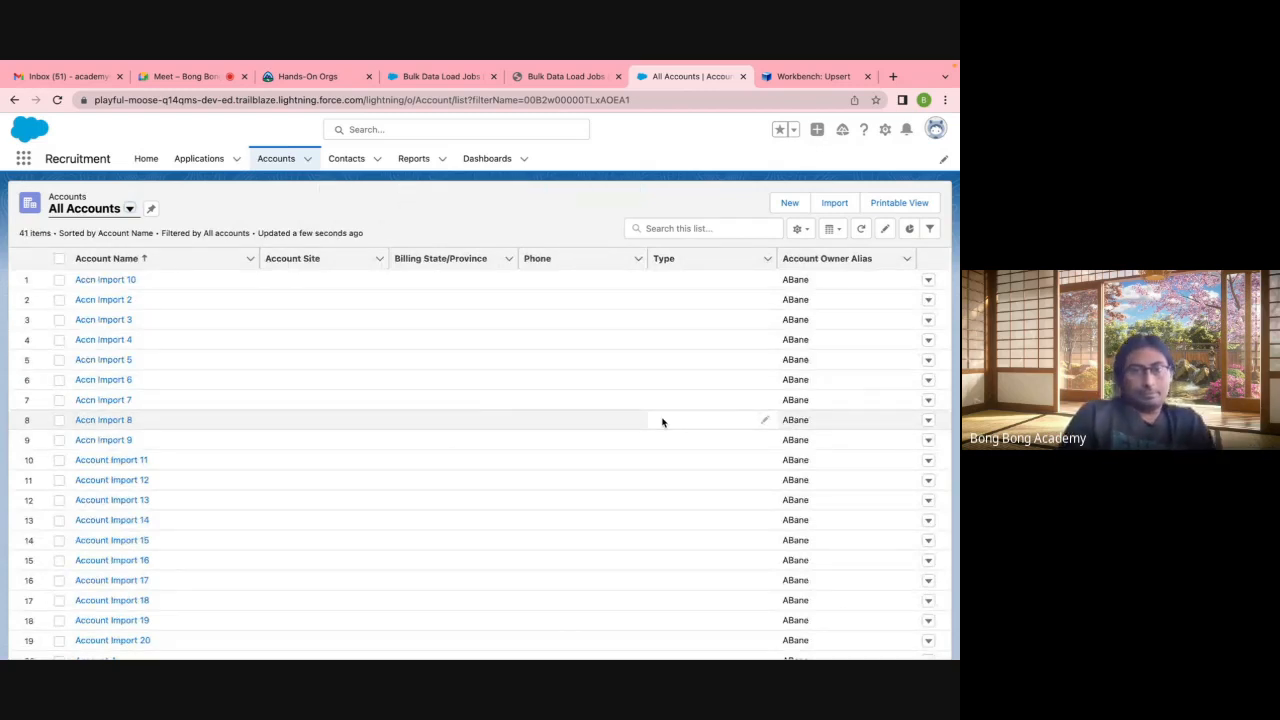
Step: Tick the remaining Accn Import 2 through 10 rows in the All Accounts list
scroll(500, 410, down, 5)
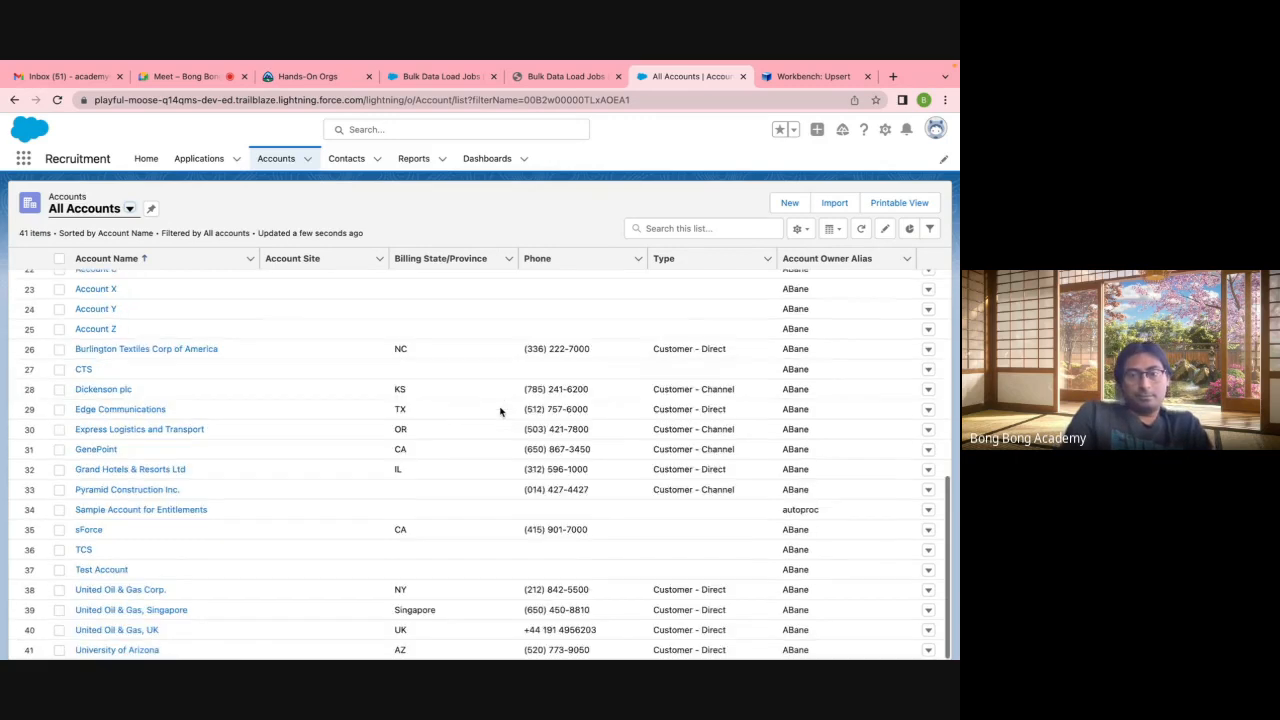
scroll(500, 410, up, 5)
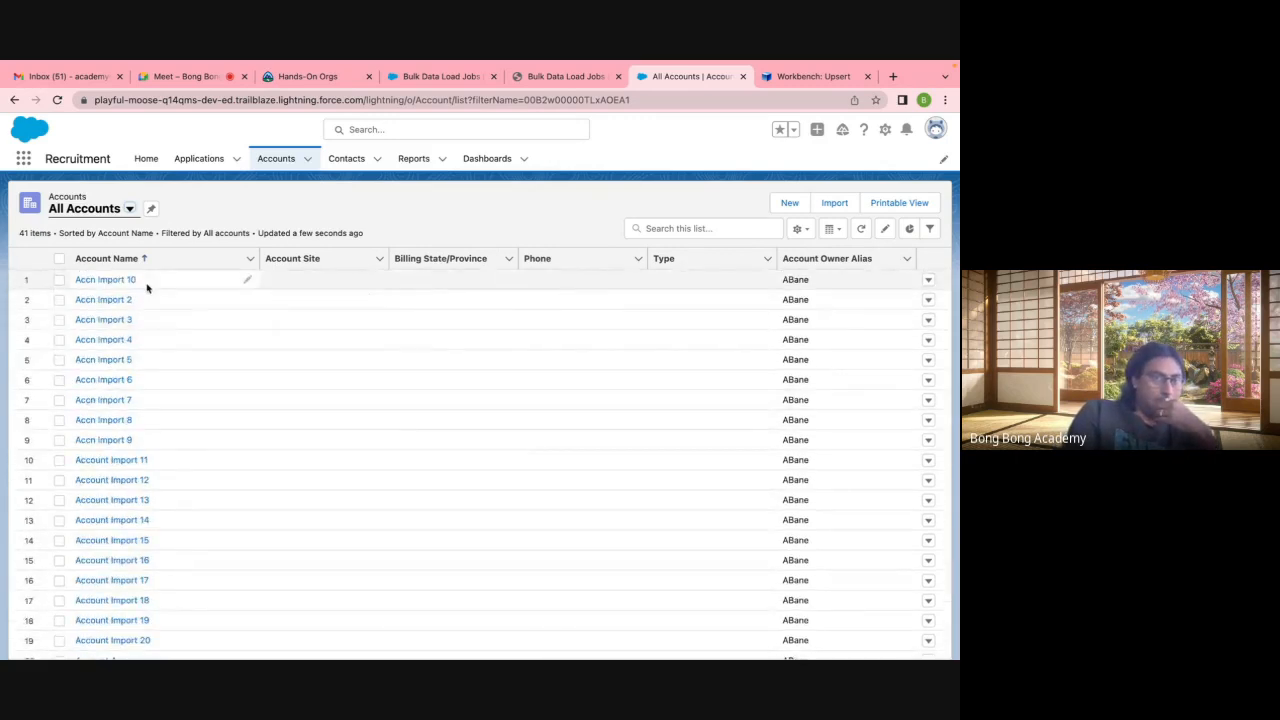
click(59, 280)
click(59, 300)
click(59, 320)
click(59, 340)
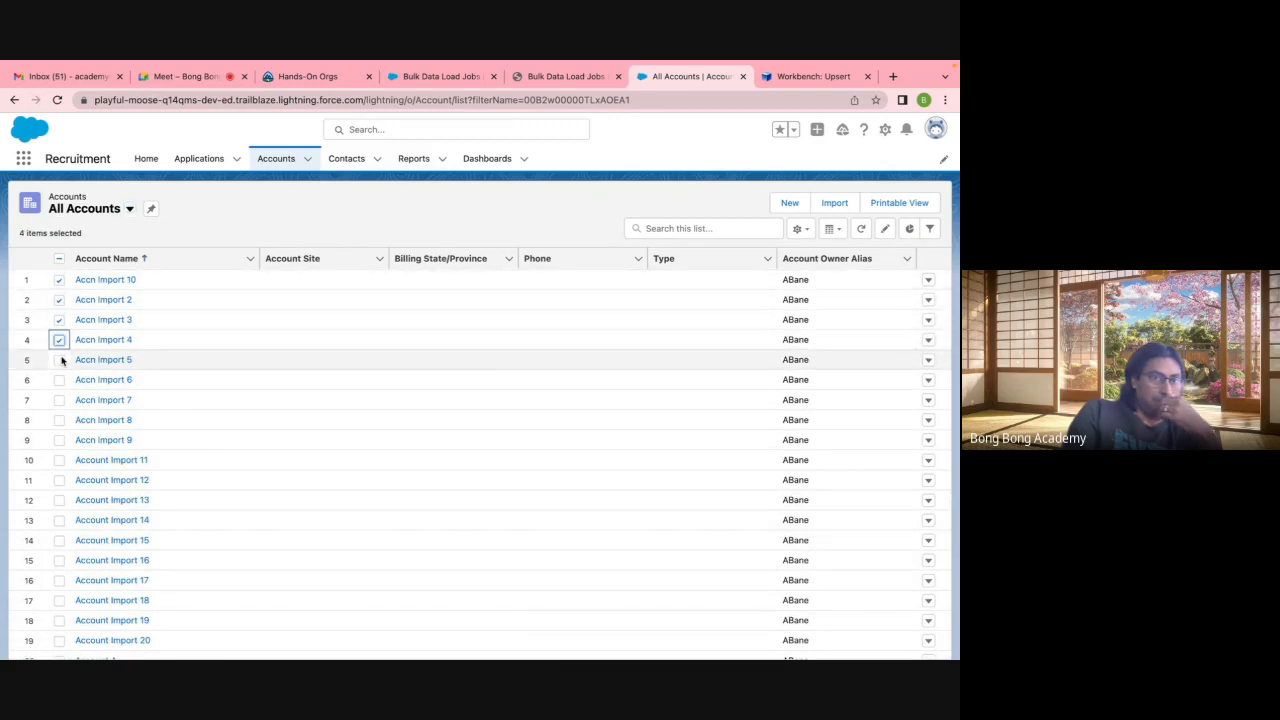
click(59, 360)
click(59, 380)
click(59, 400)
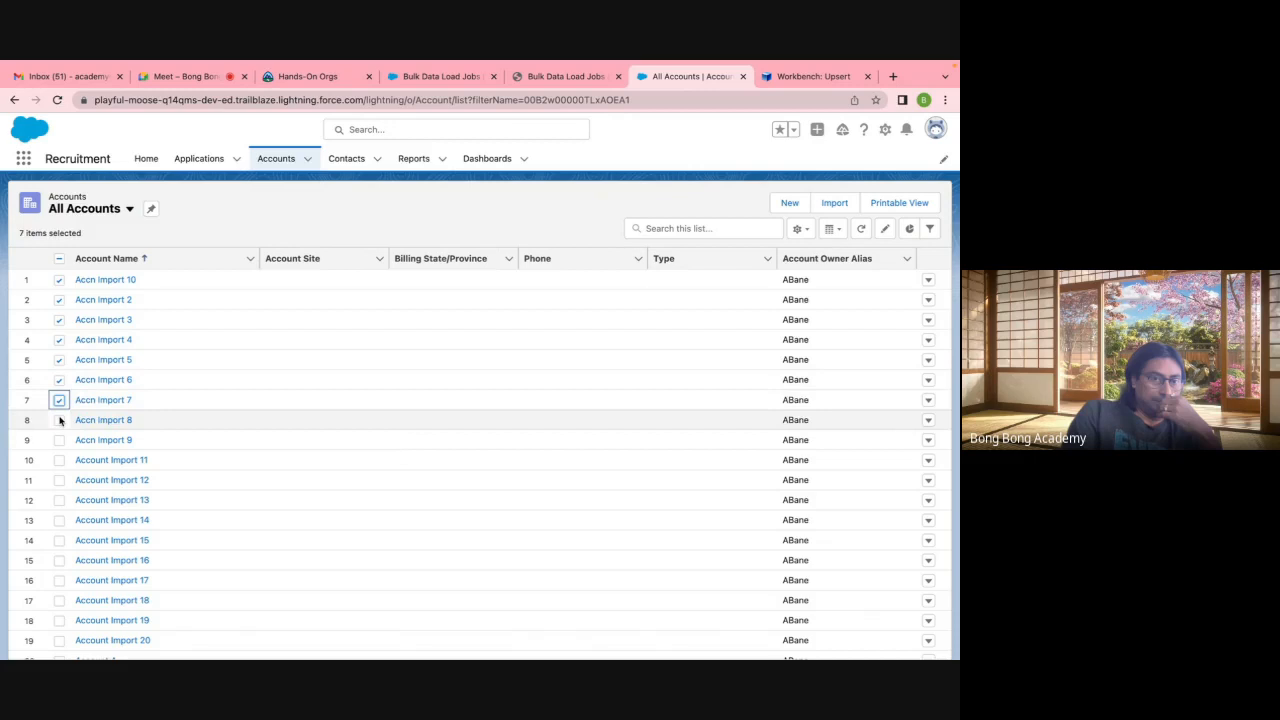
click(59, 420)
click(59, 440)
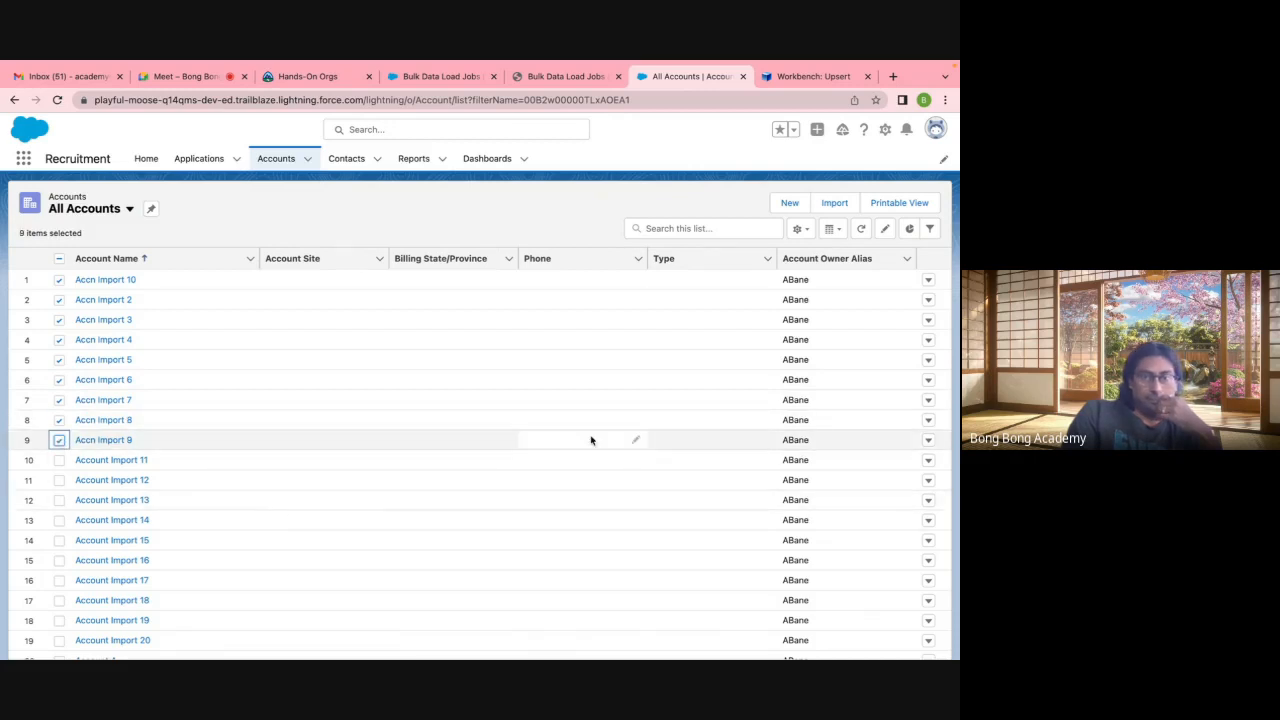
click(589, 262)
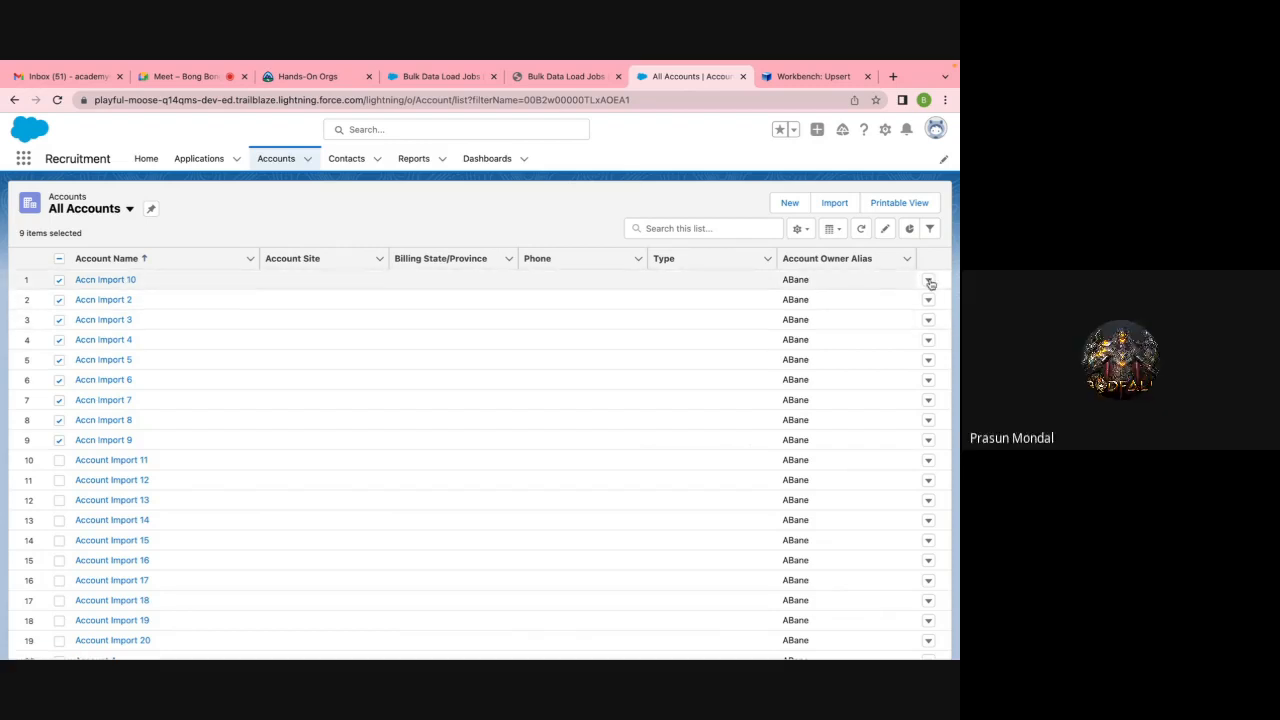
Step: Start deleting the All Accounts list view from List View Controls, then cancel to keep it
click(928, 281)
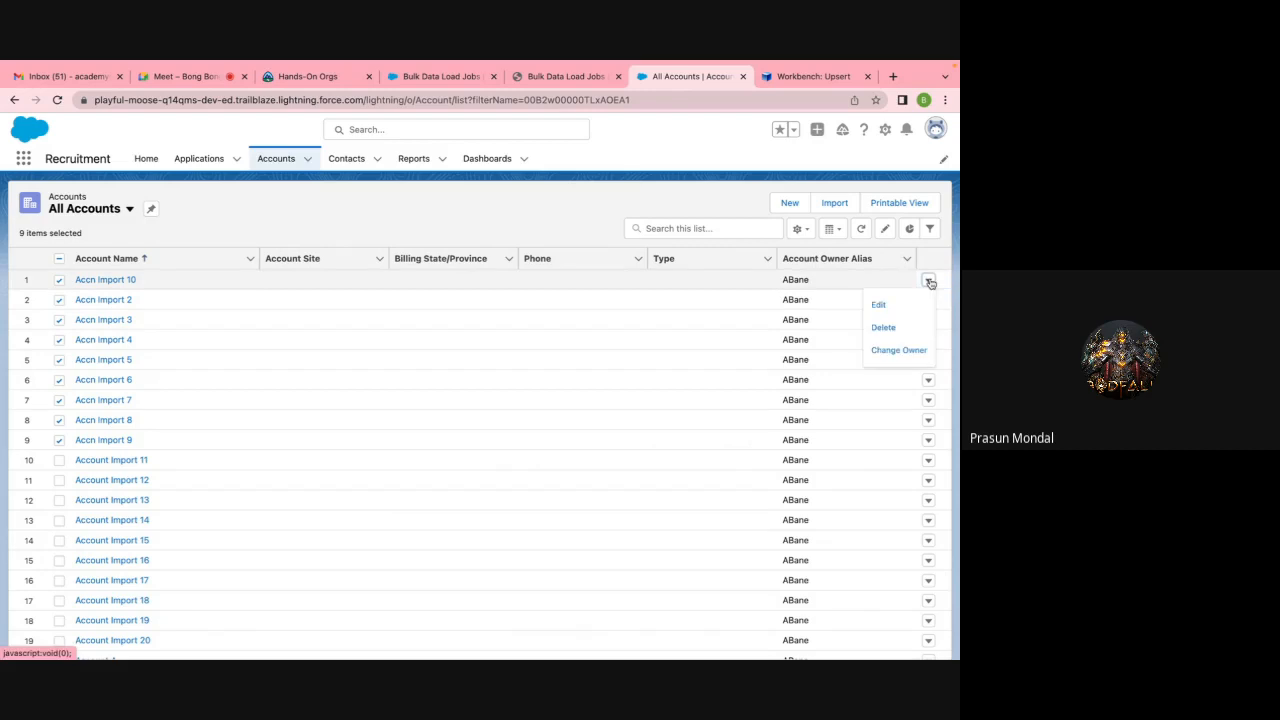
click(802, 230)
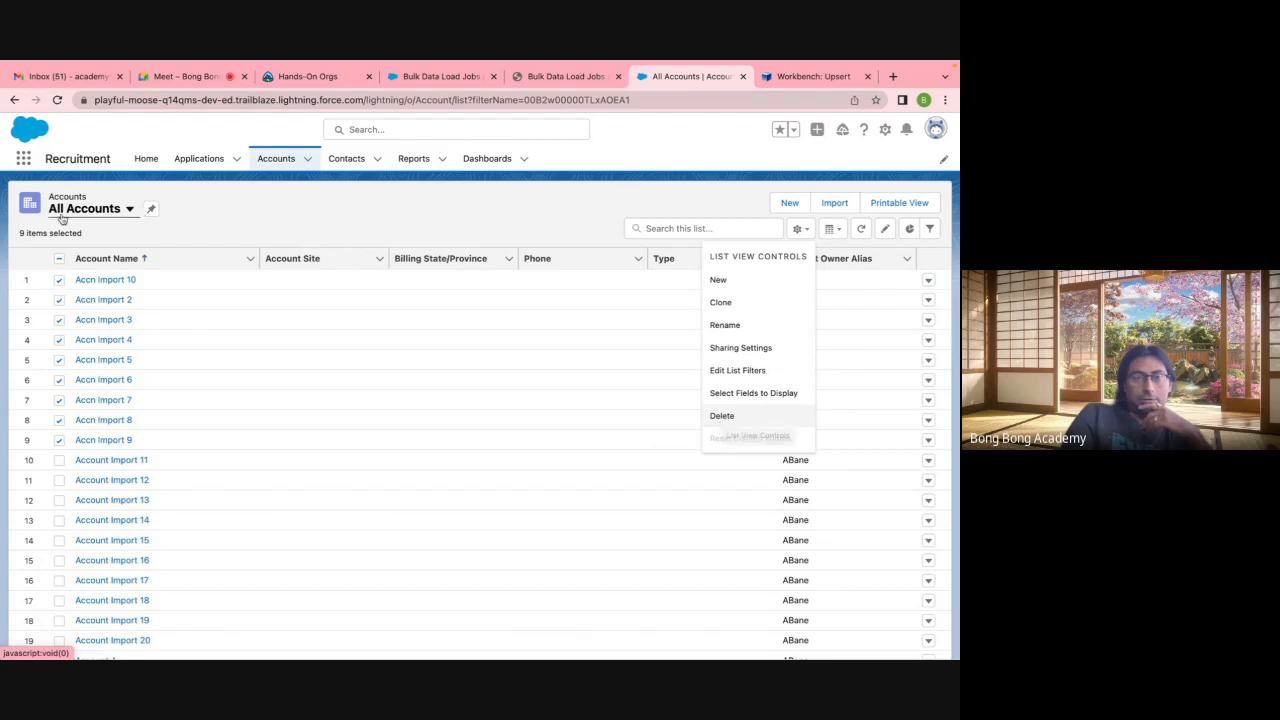
click(736, 419)
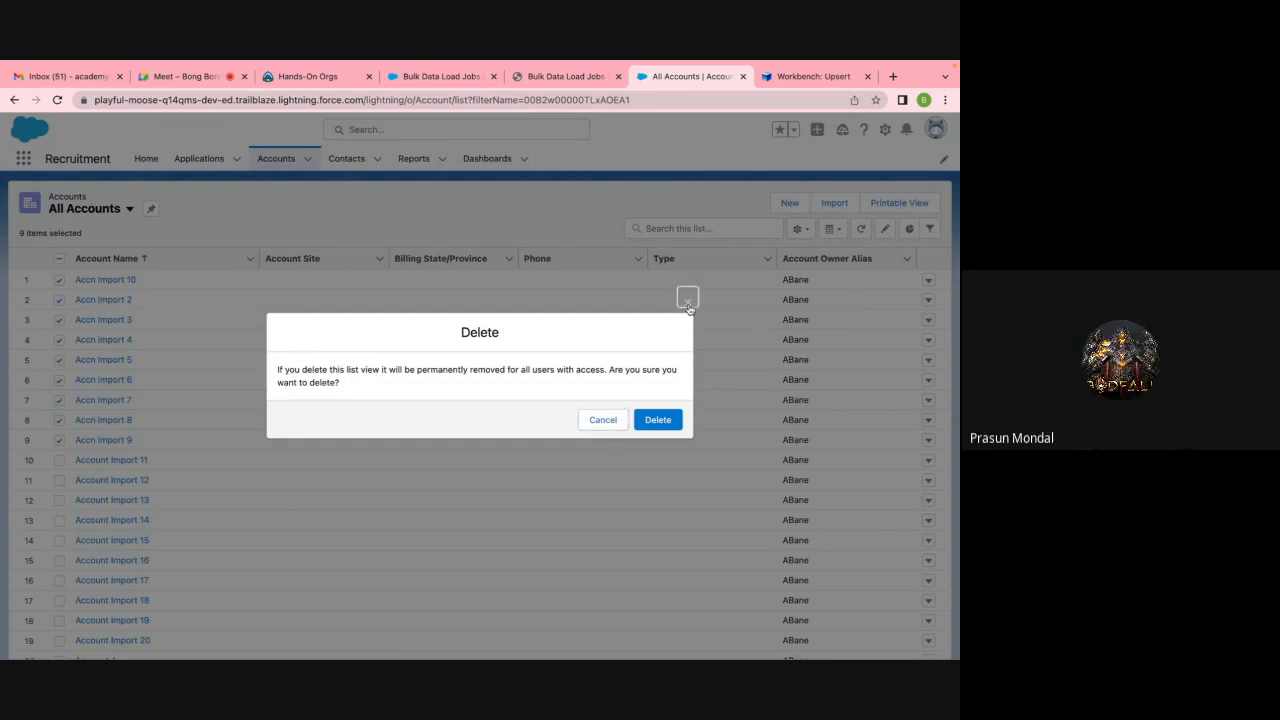
click(687, 300)
Step: Pin All Accounts as the default Accounts list view and return to Workbench
click(104, 213)
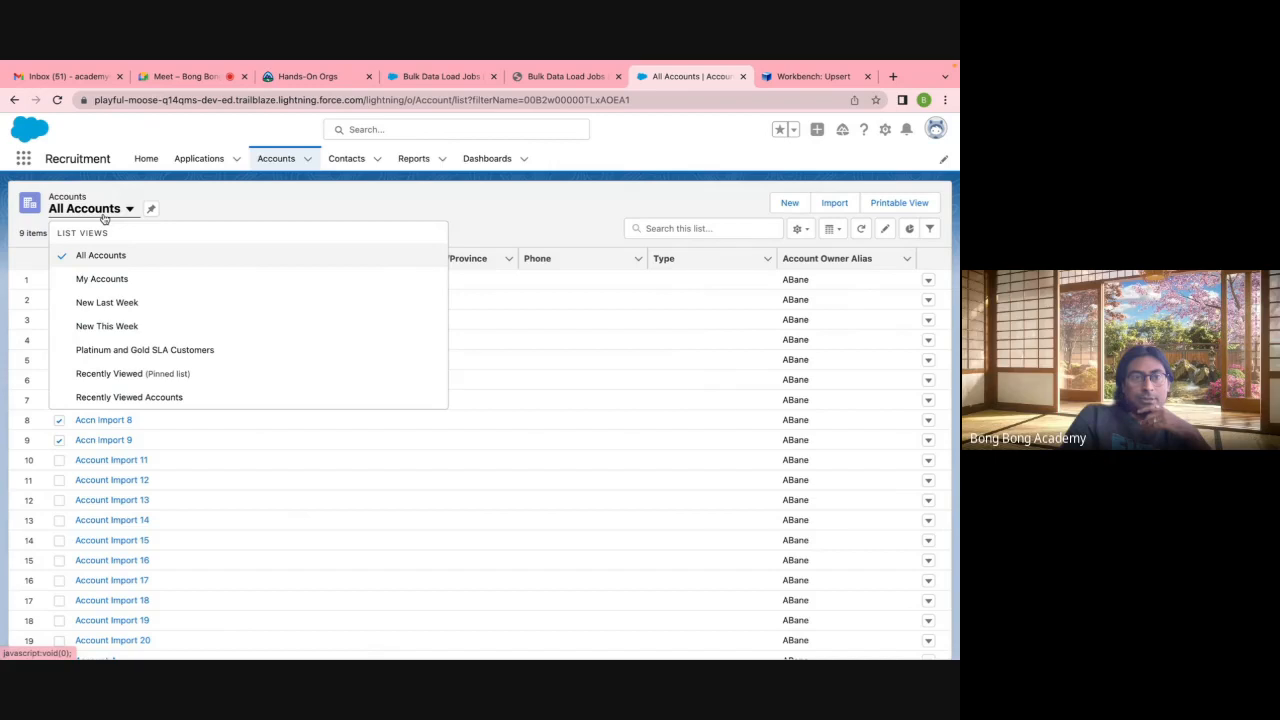
click(151, 208)
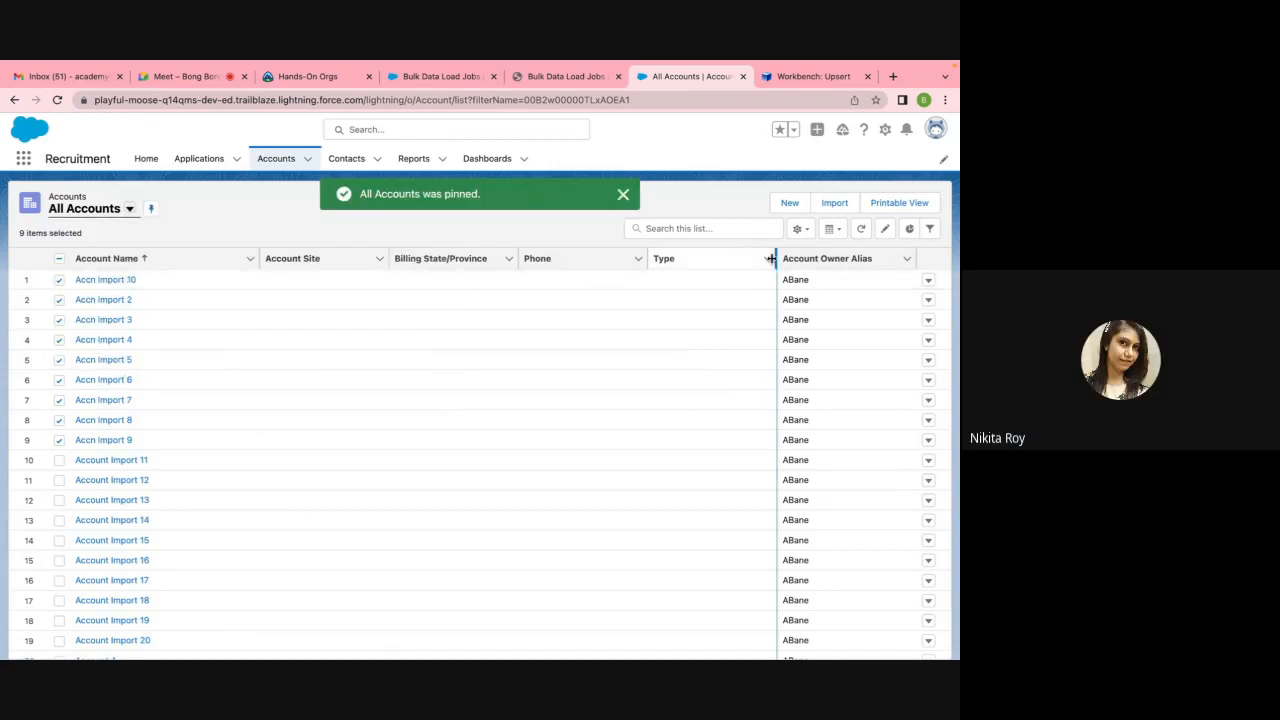
click(621, 196)
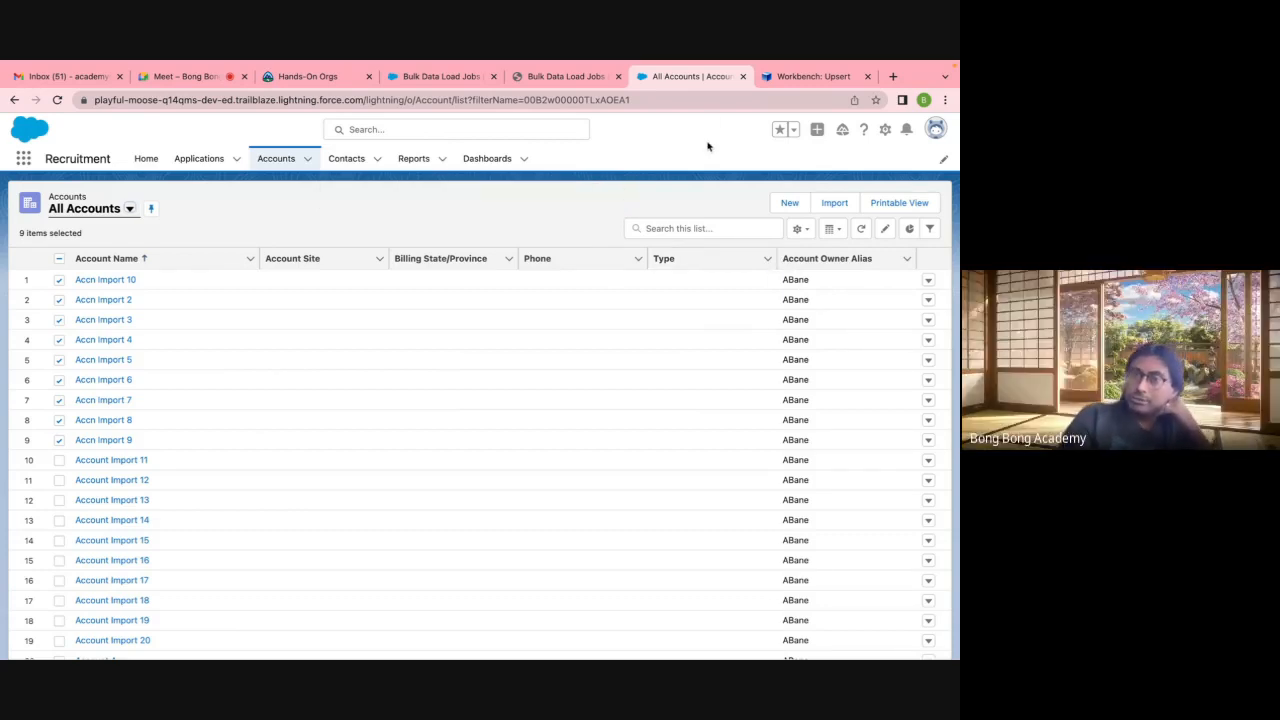
click(801, 77)
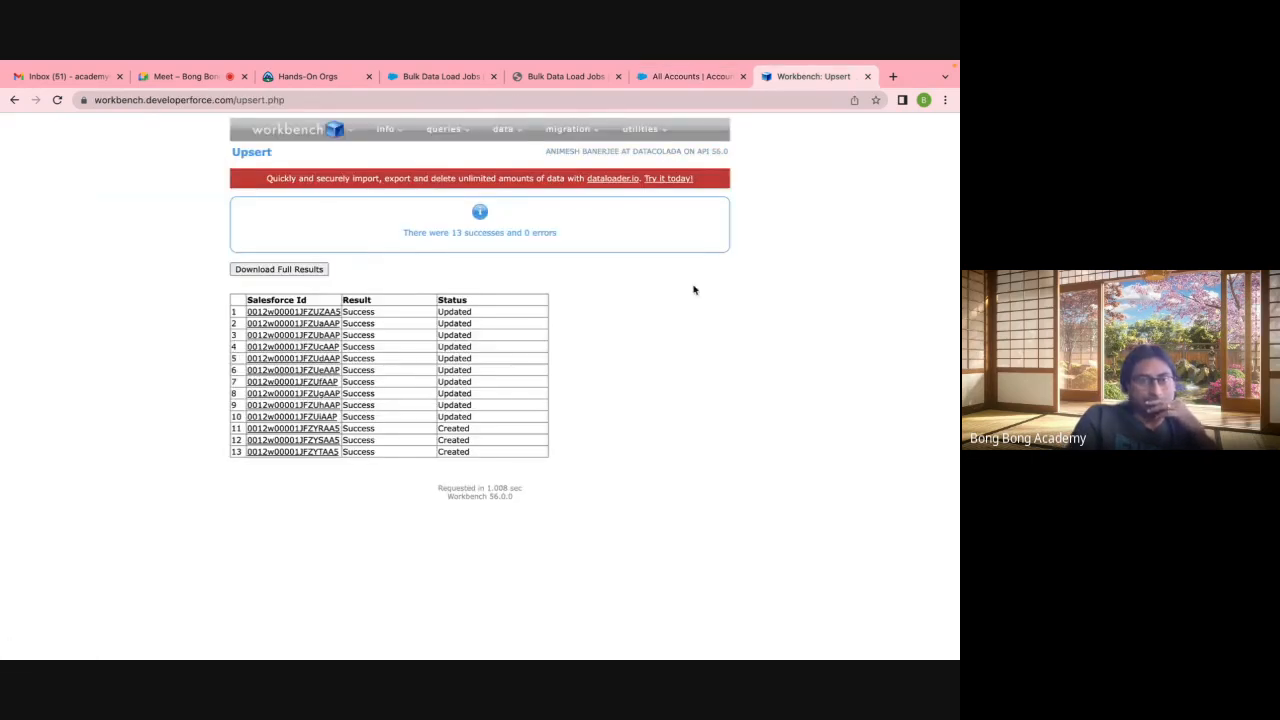
Step: Delete the records in EditAccount.csv via Workbench with the Id mapping: 9 deleted, 1 already gone
mouse_move(503, 129)
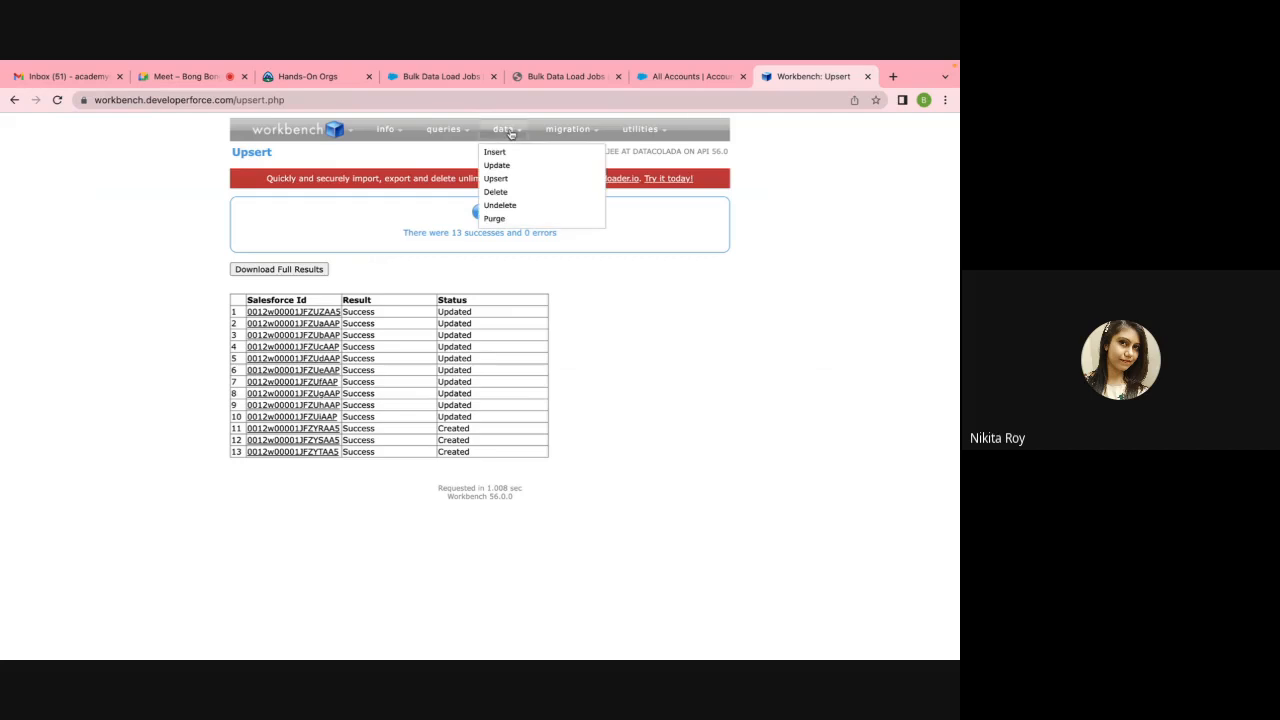
click(502, 193)
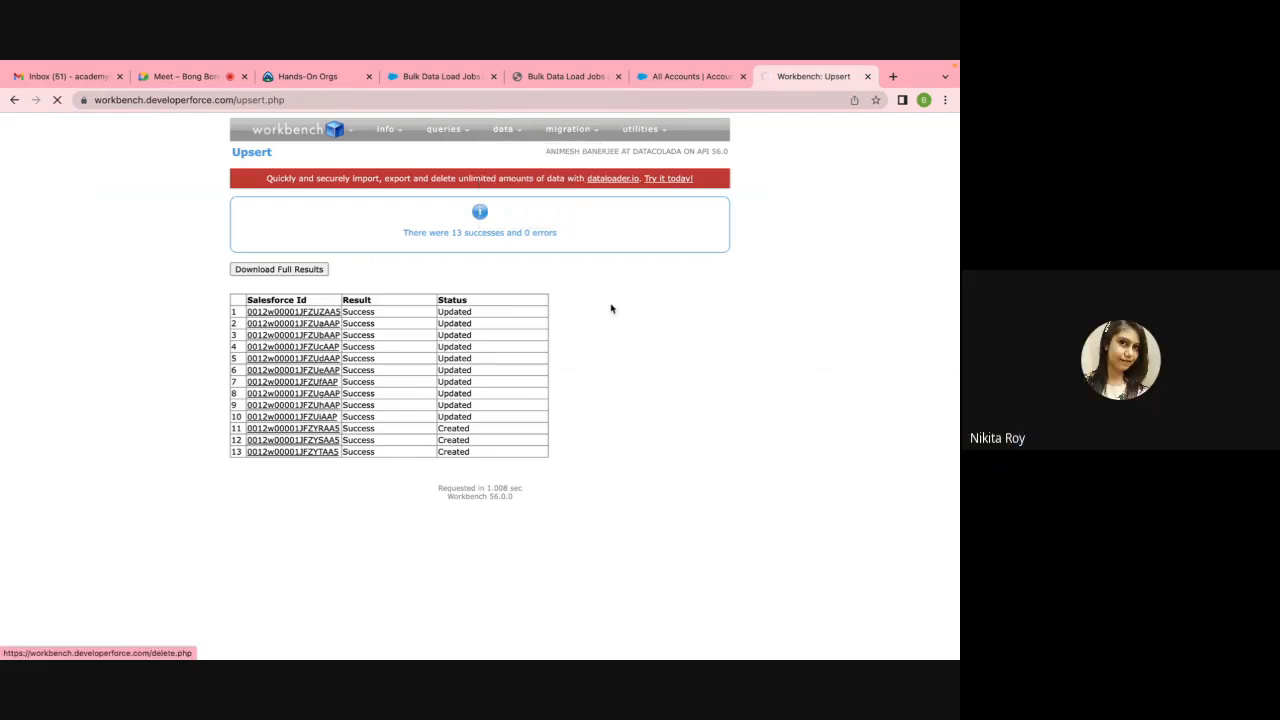
click(283, 253)
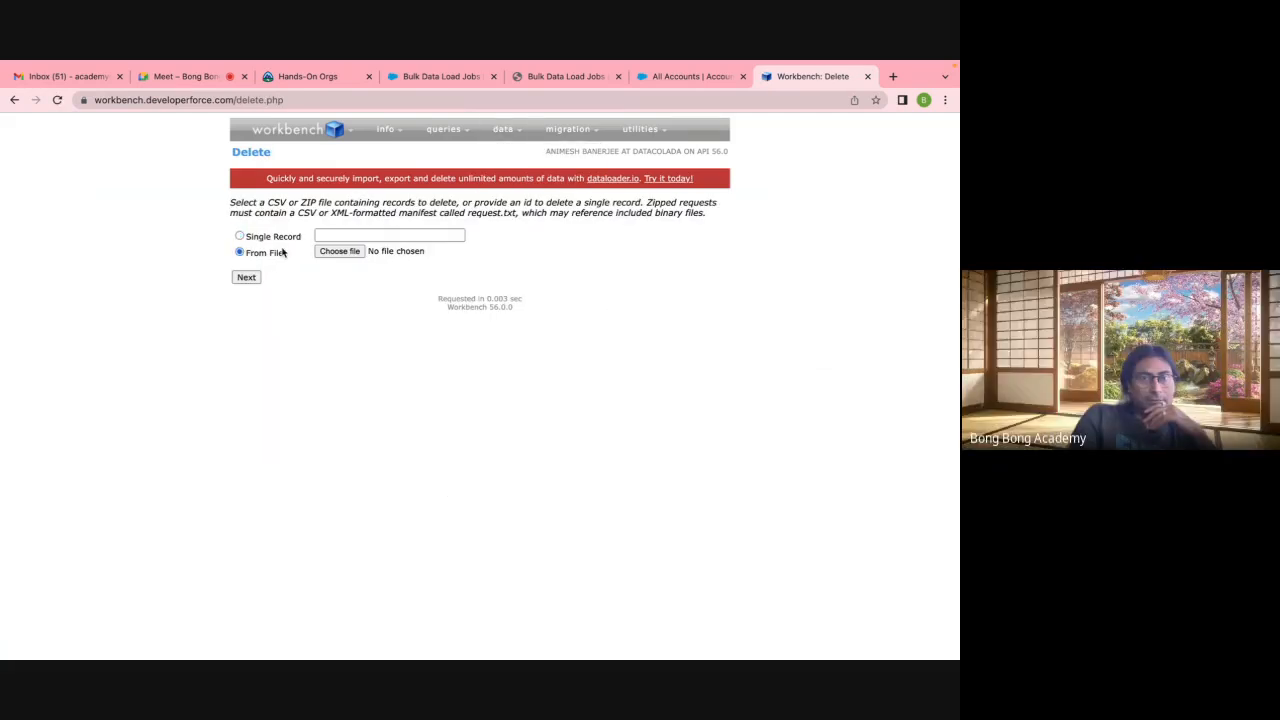
click(340, 252)
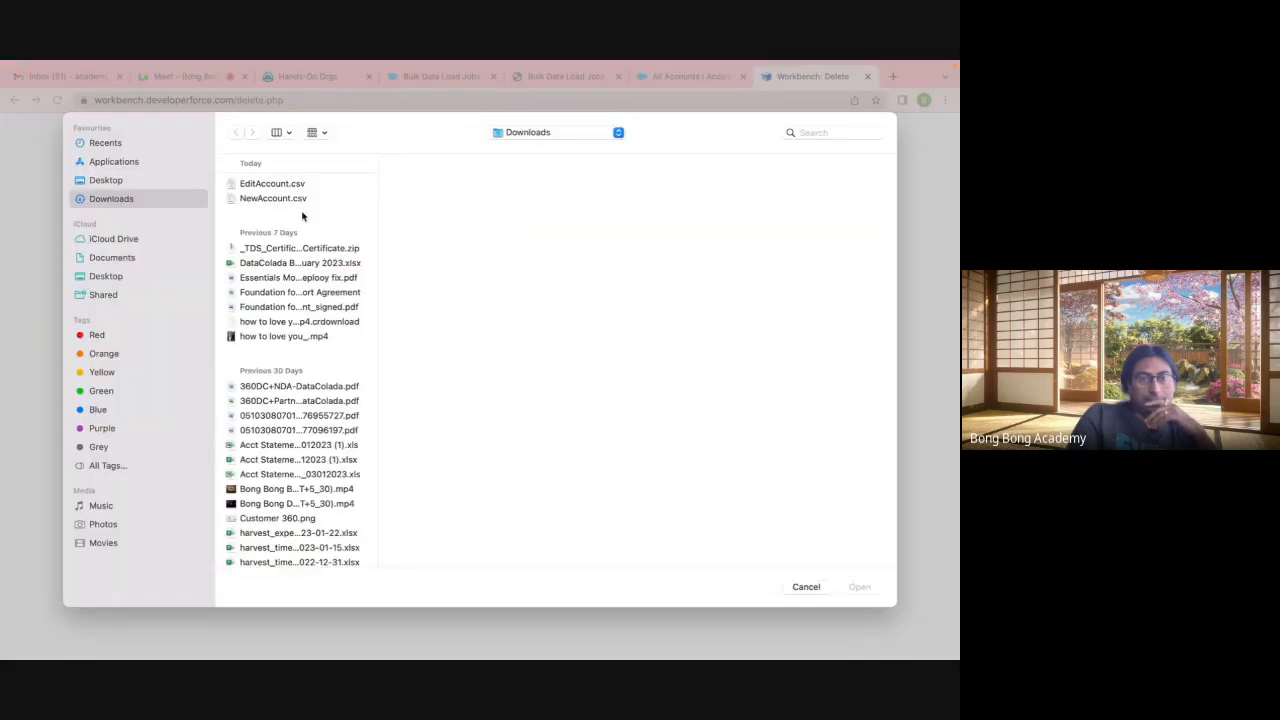
click(282, 186)
click(858, 587)
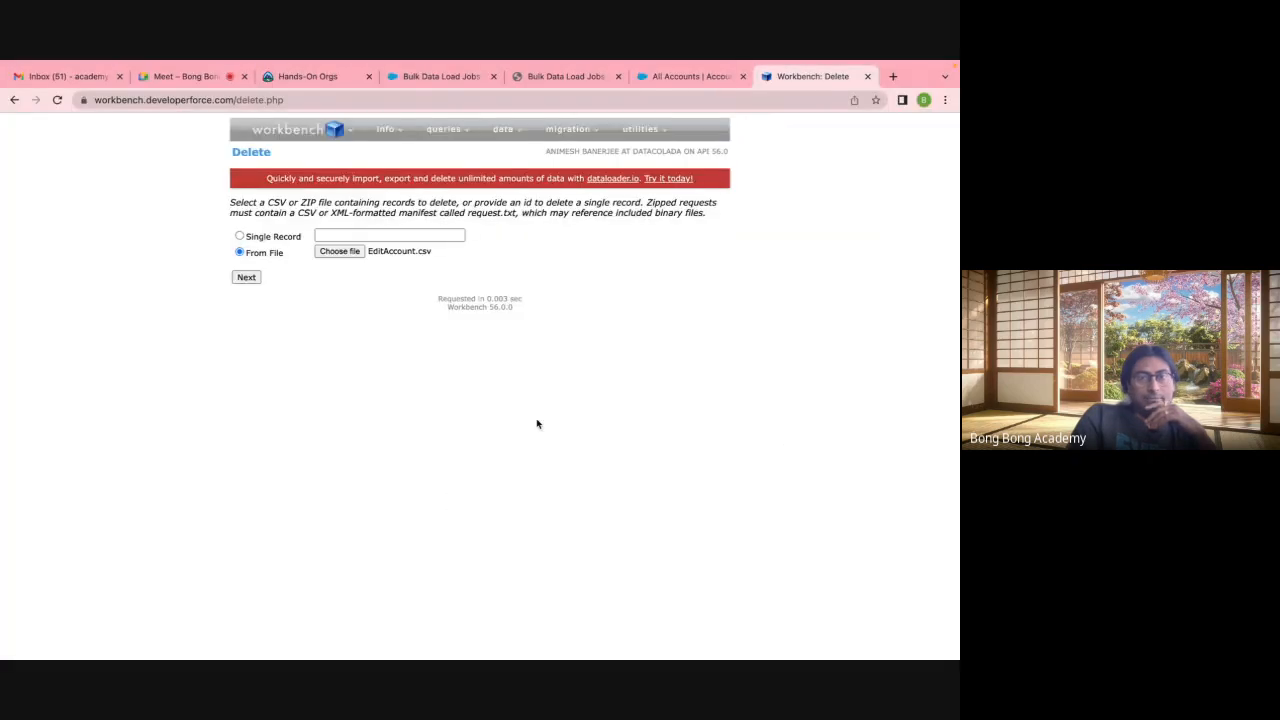
click(258, 278)
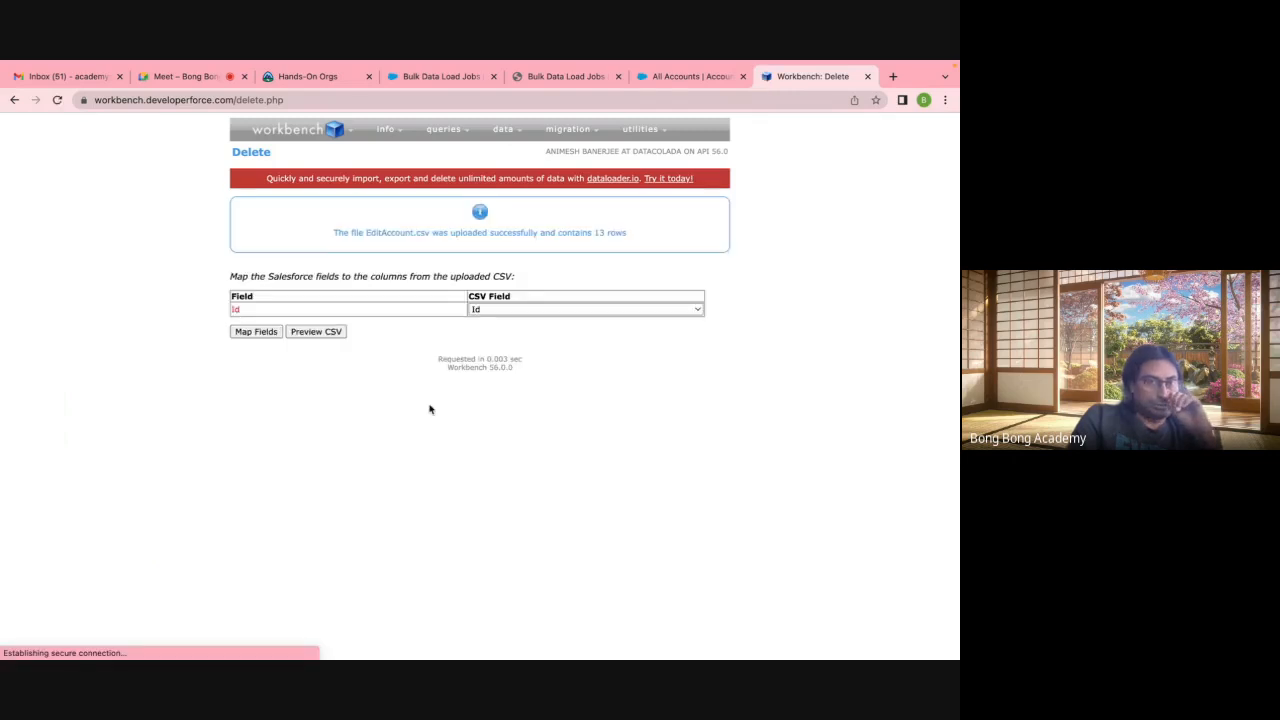
click(256, 332)
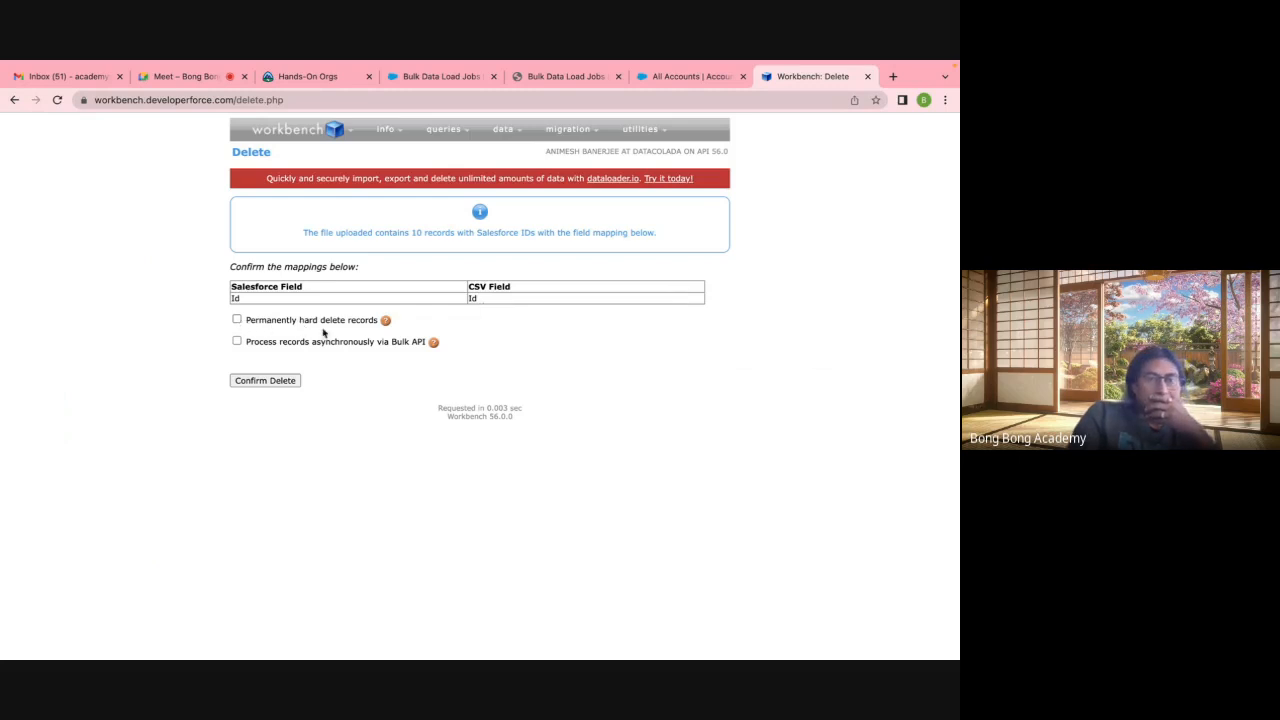
click(283, 383)
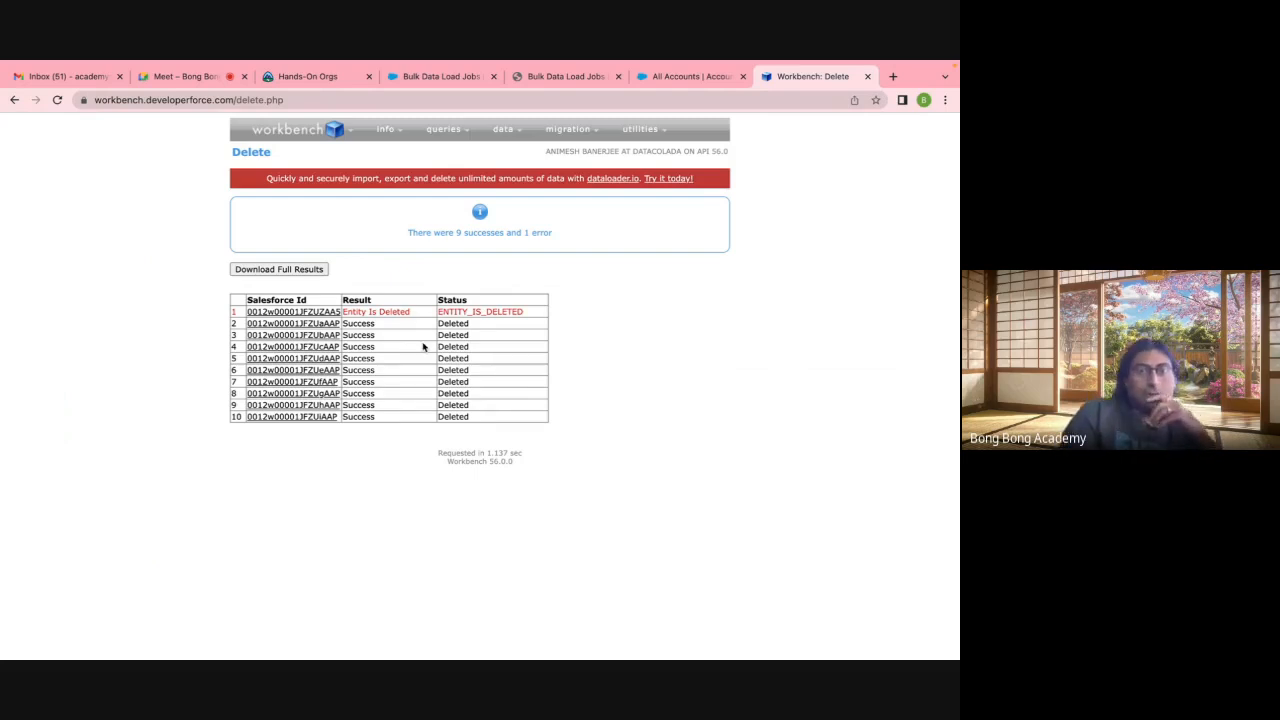
click(390, 80)
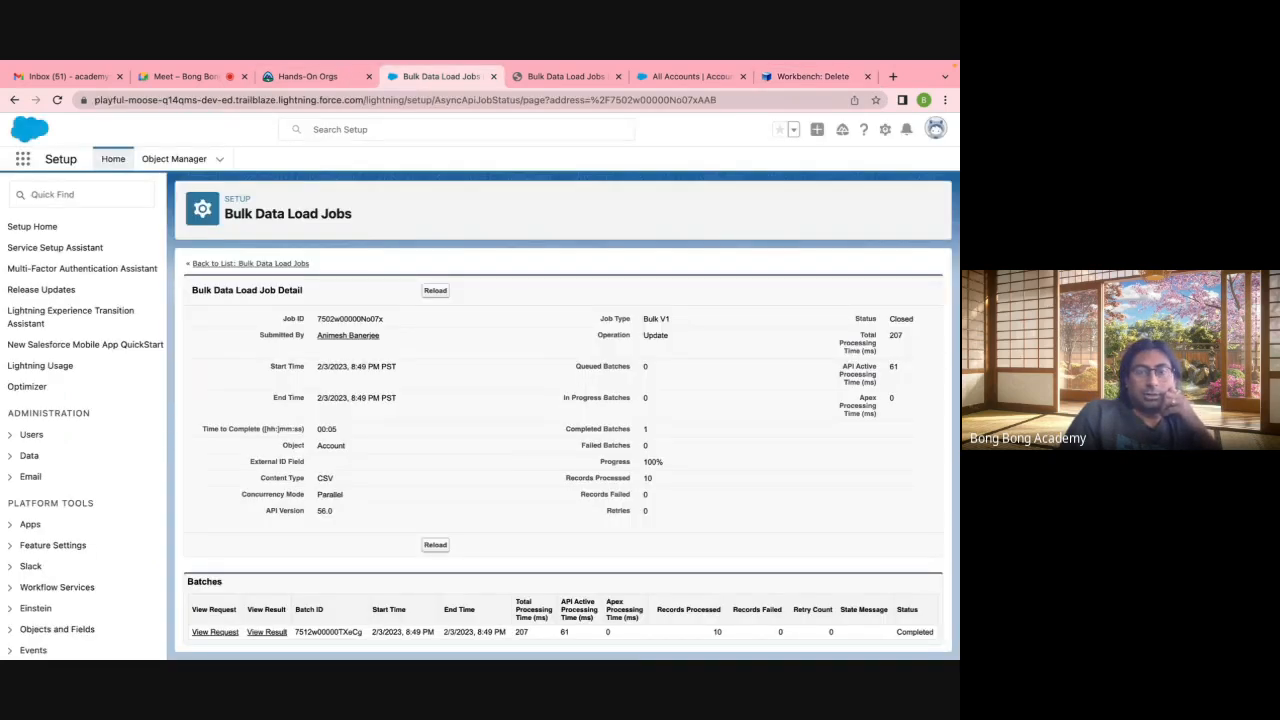
Step: Select the ten Accn Import rows A2:B11 in the Excel sheet
click(688, 643)
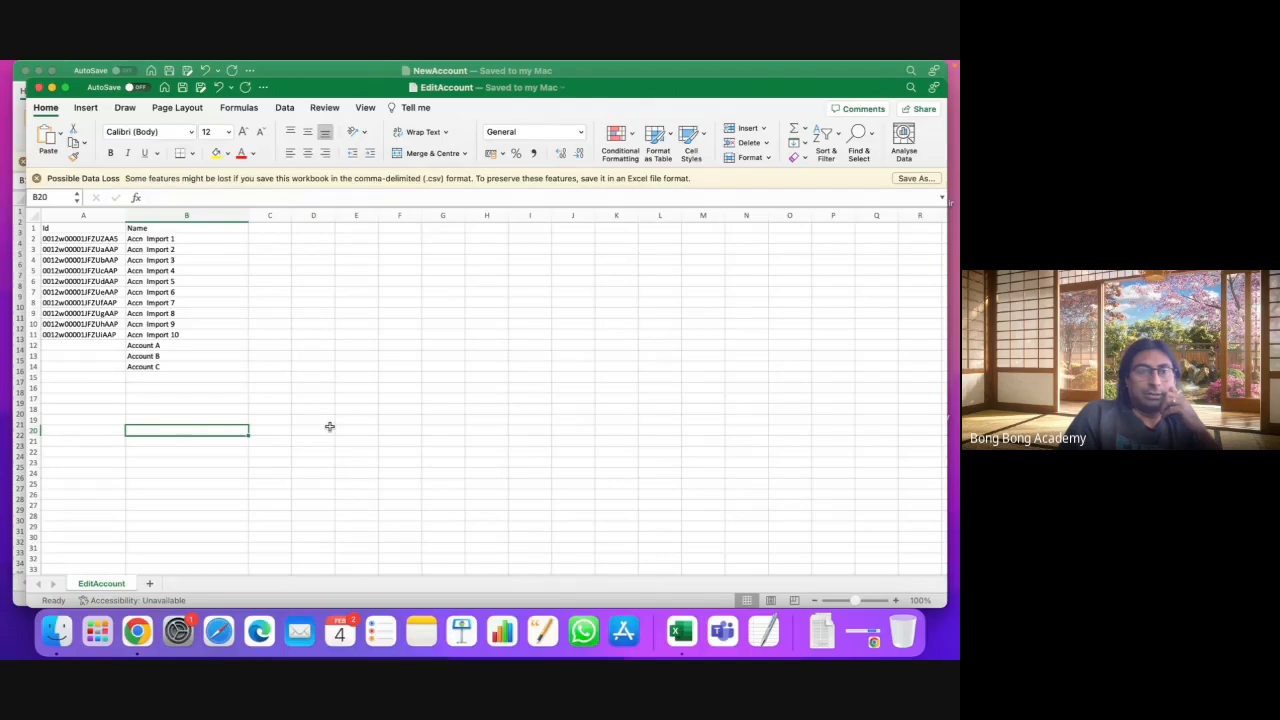
click(60, 241)
drag(62, 244, 185, 338)
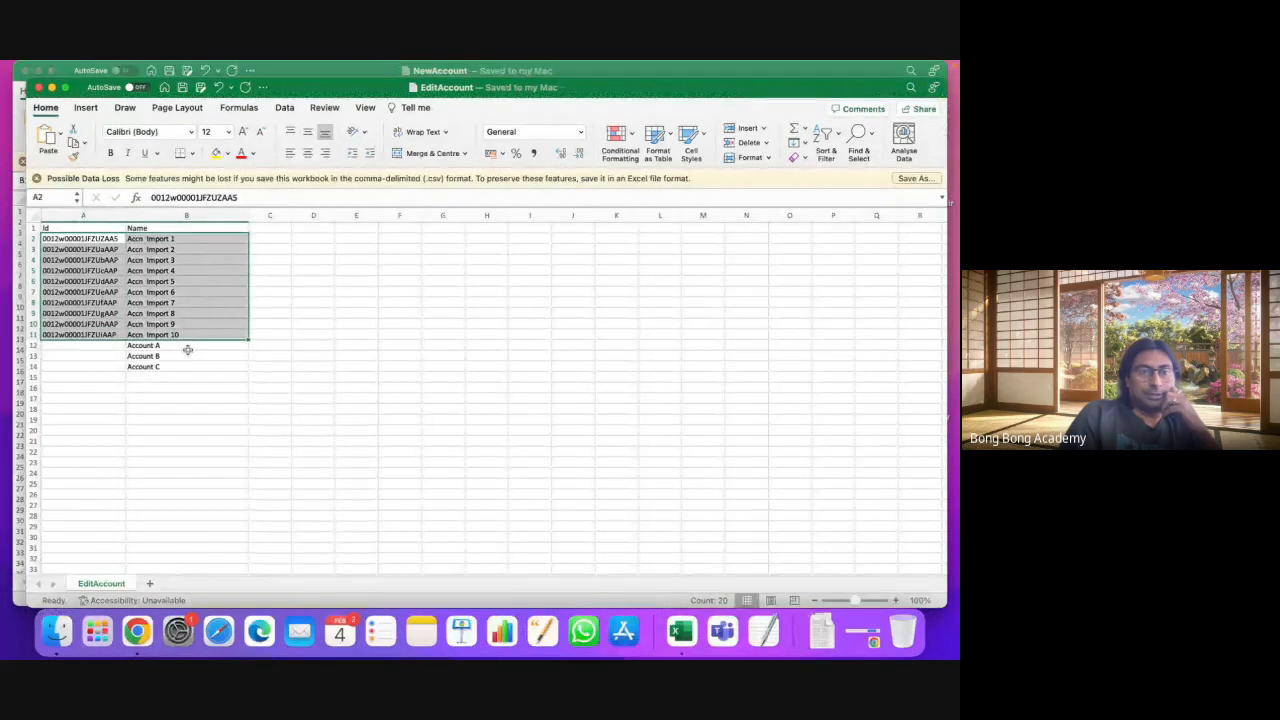
Step: Reload All Accounts in Salesforce to confirm 32 items and no Accn Import records
click(138, 631)
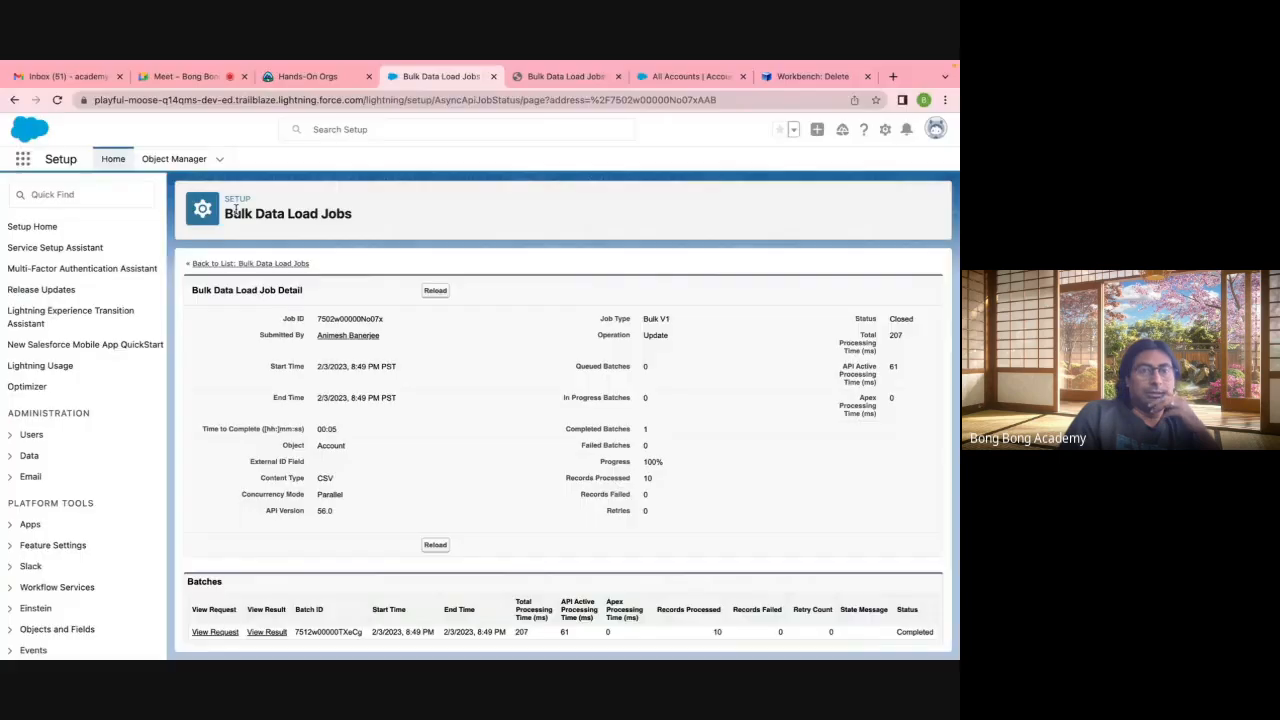
click(690, 76)
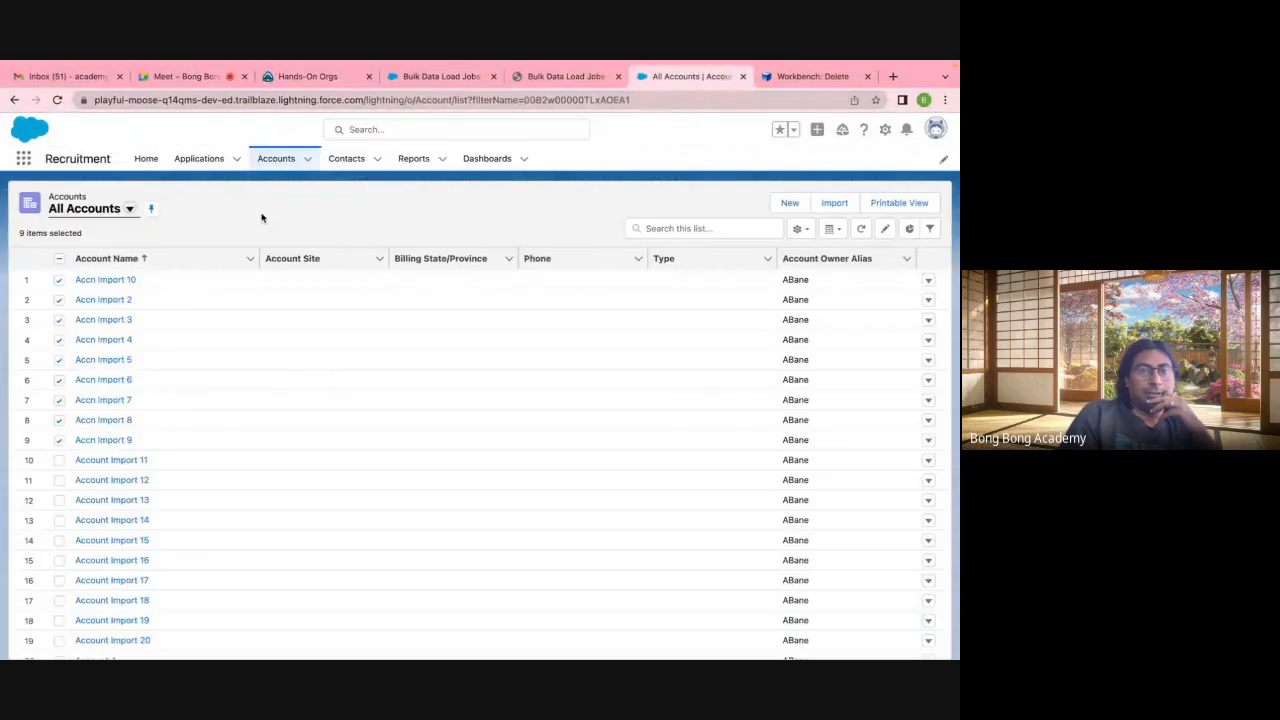
click(116, 212)
click(110, 254)
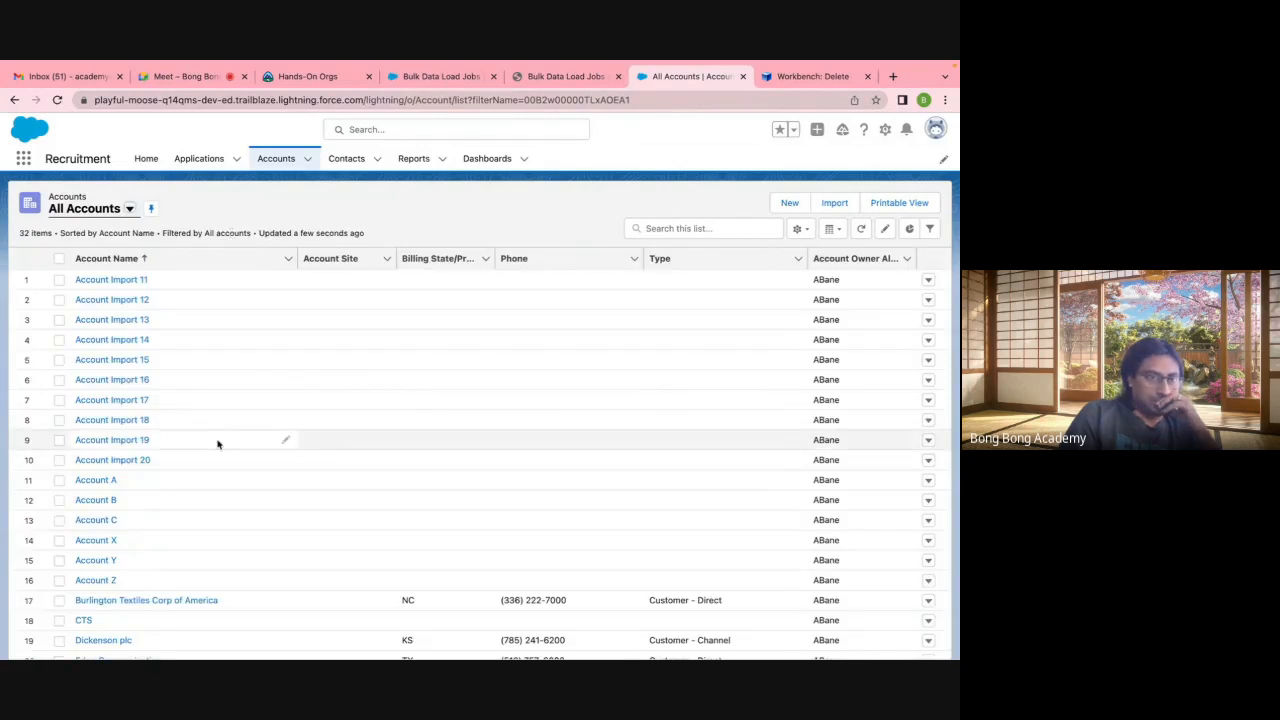
scroll(217, 444, down, 3)
scroll(217, 444, up, 3)
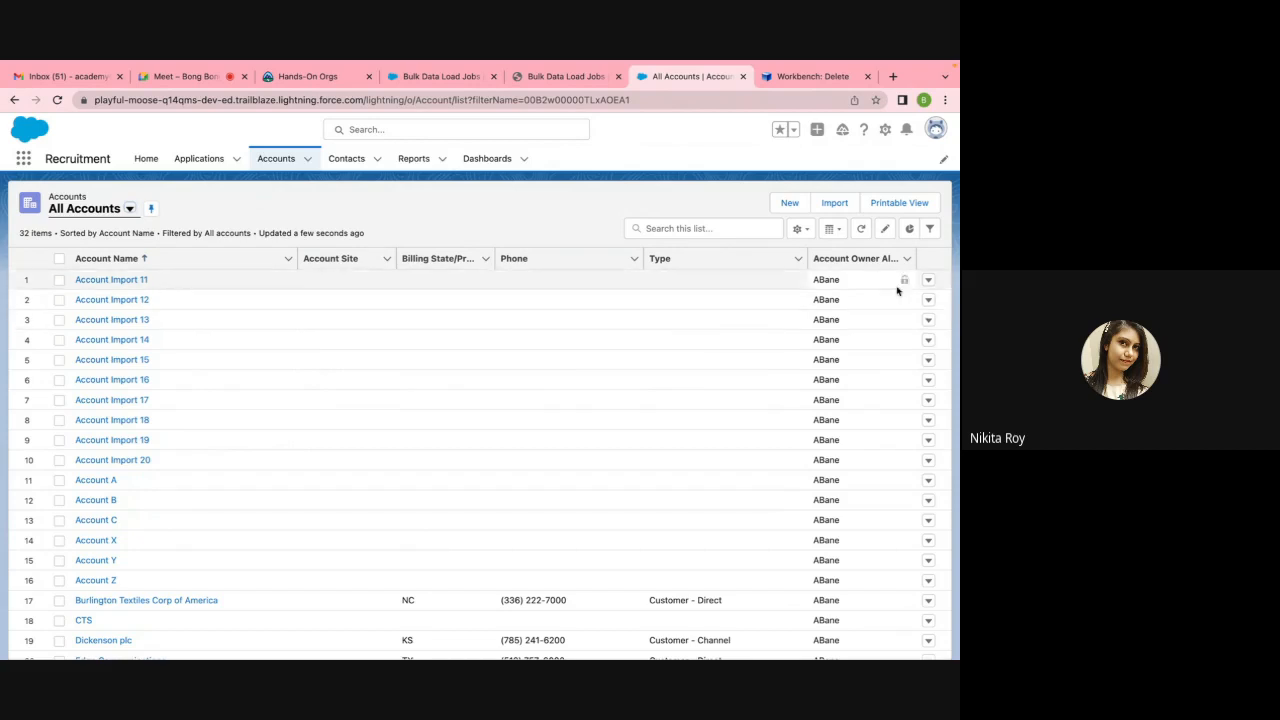
click(129, 208)
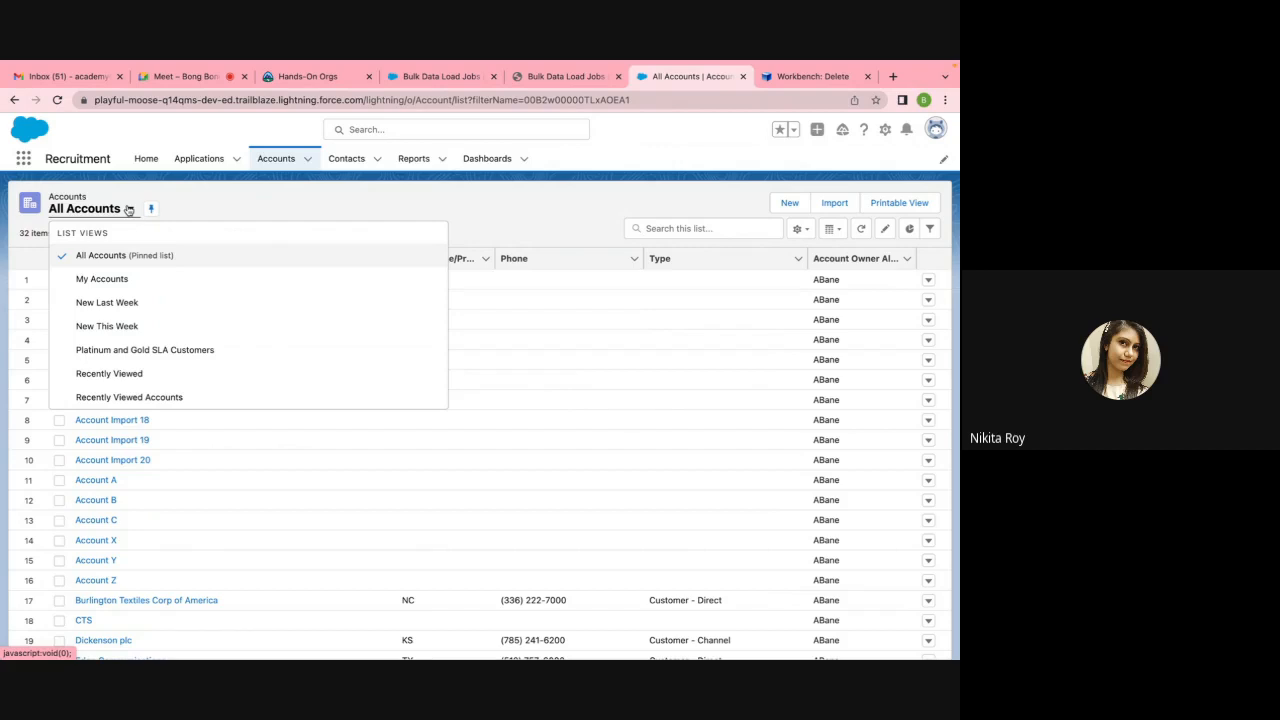
click(277, 204)
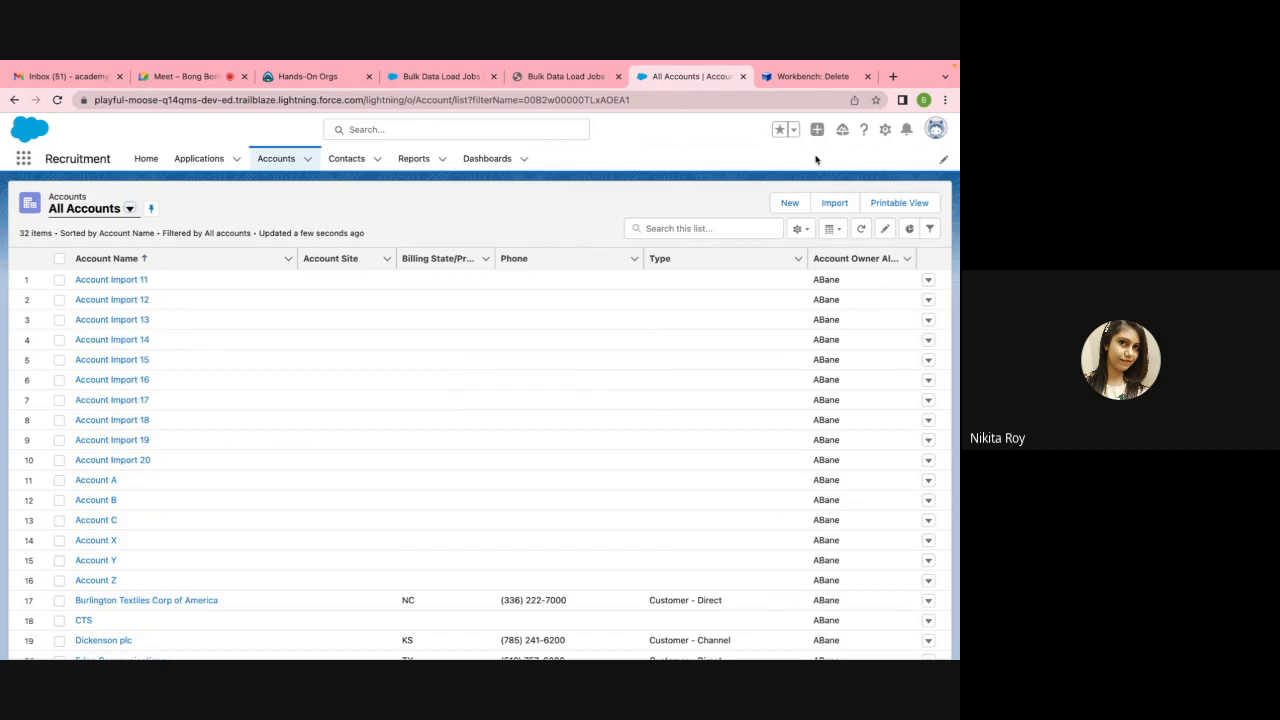
Step: Undelete the EditAccount.csv records in Workbench with the Id mapping, getting 10 successes
click(805, 78)
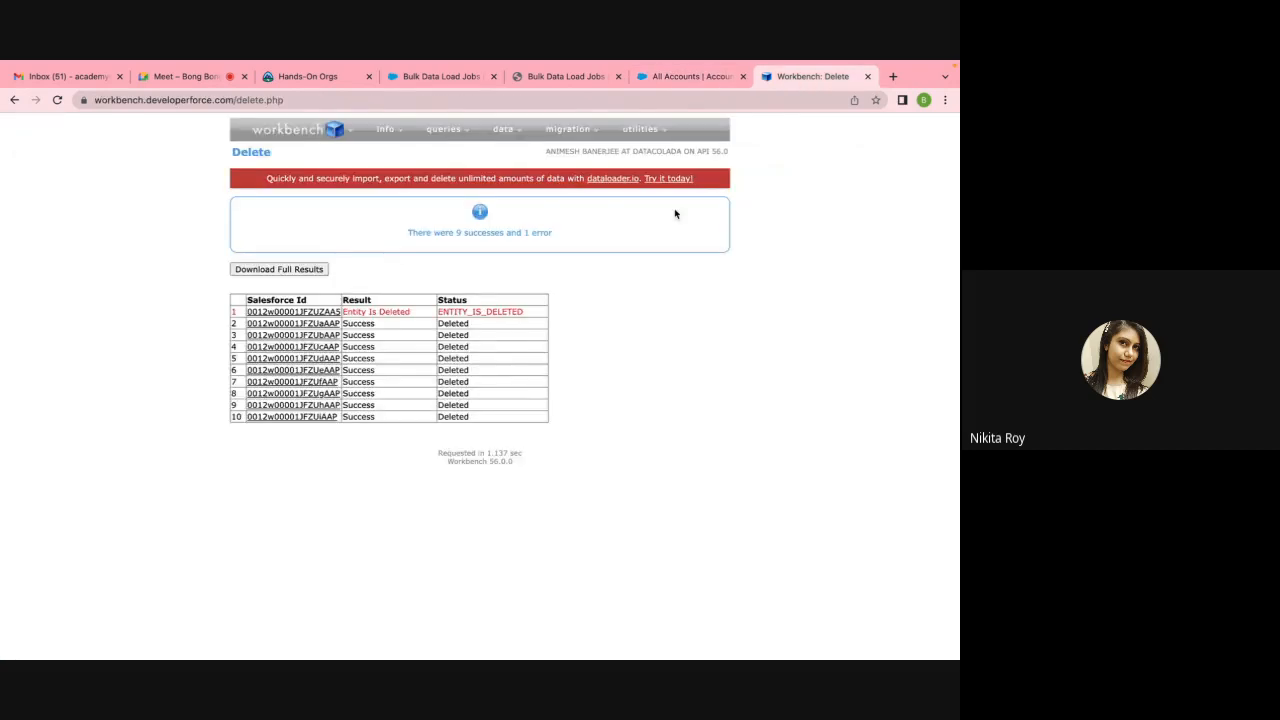
mouse_move(508, 134)
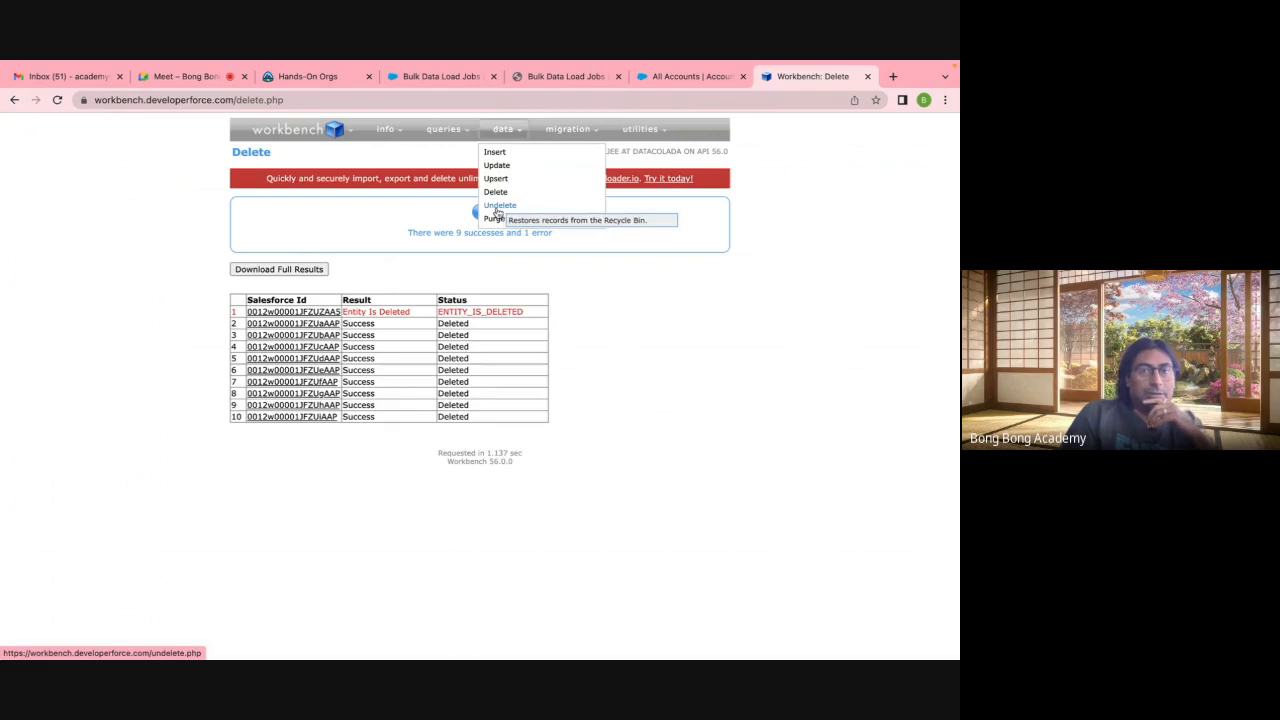
click(497, 207)
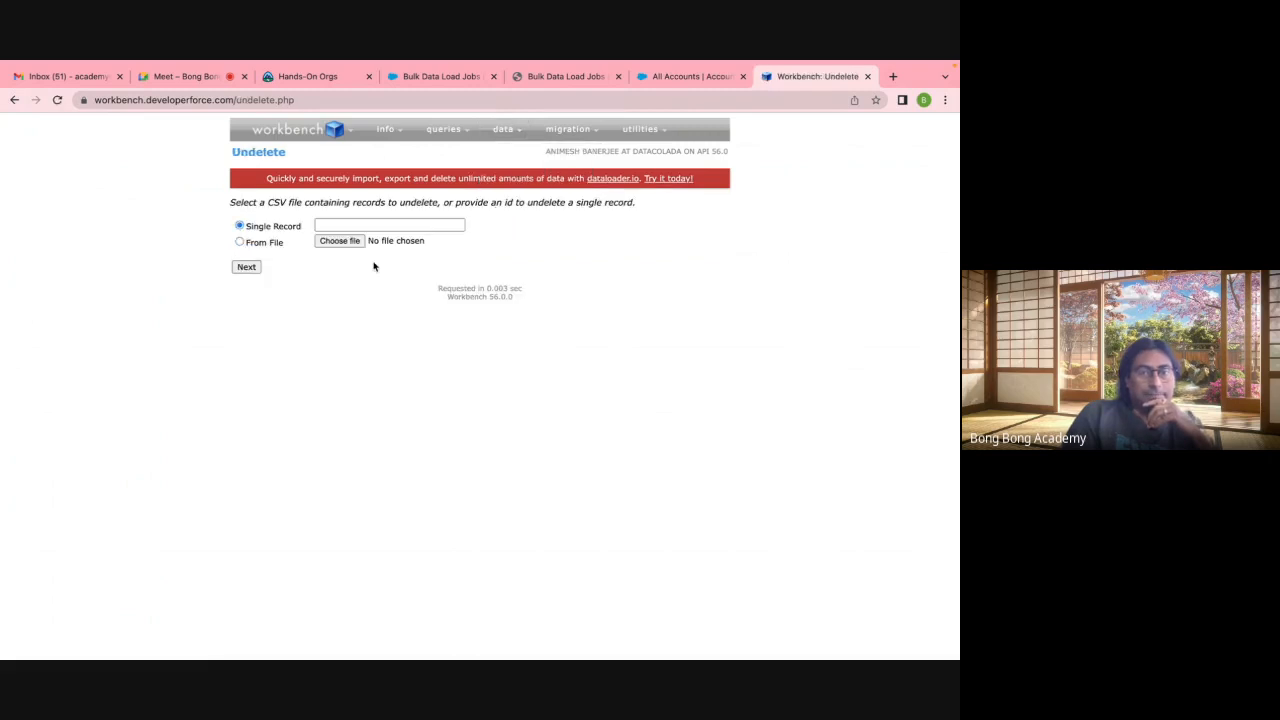
click(340, 241)
click(271, 185)
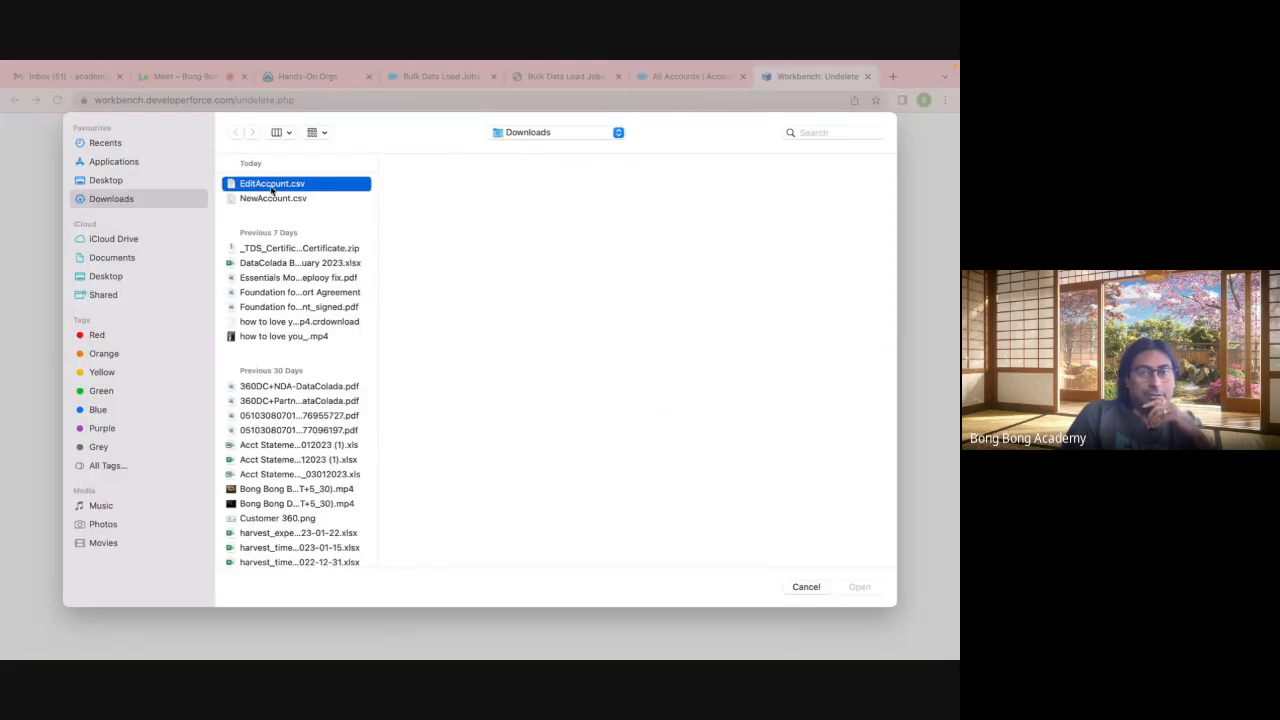
click(859, 587)
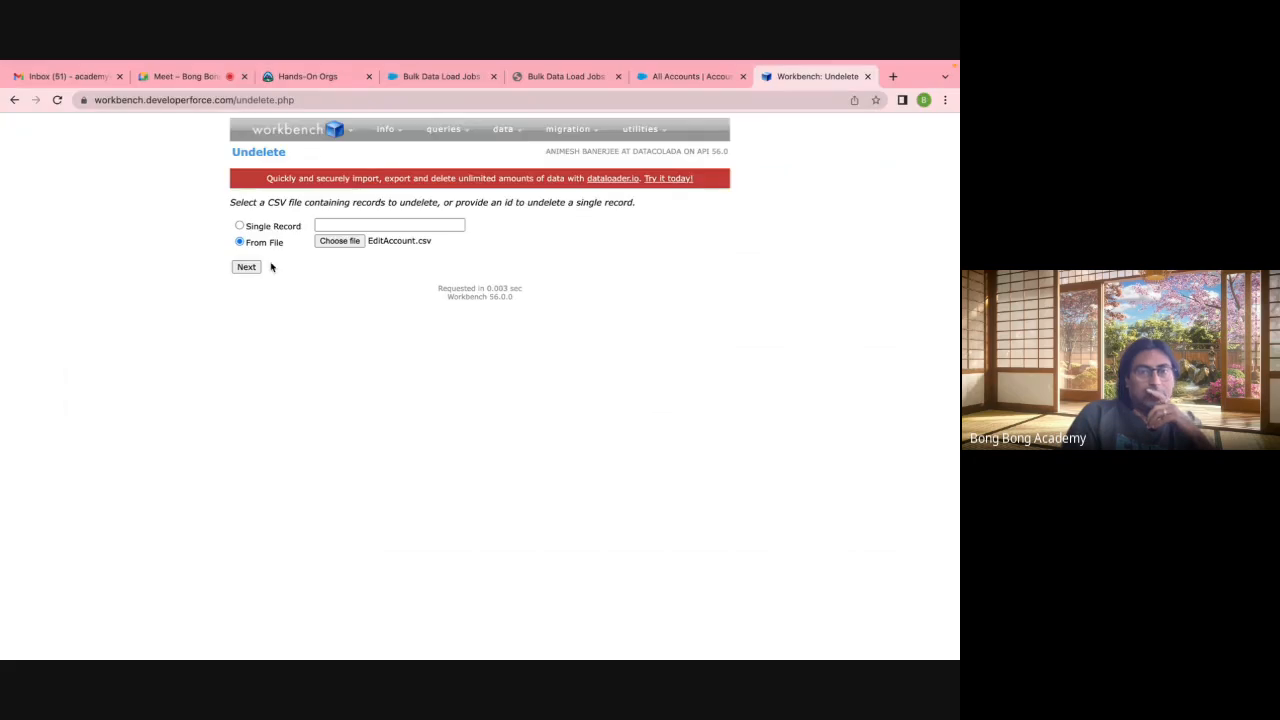
click(247, 267)
click(248, 333)
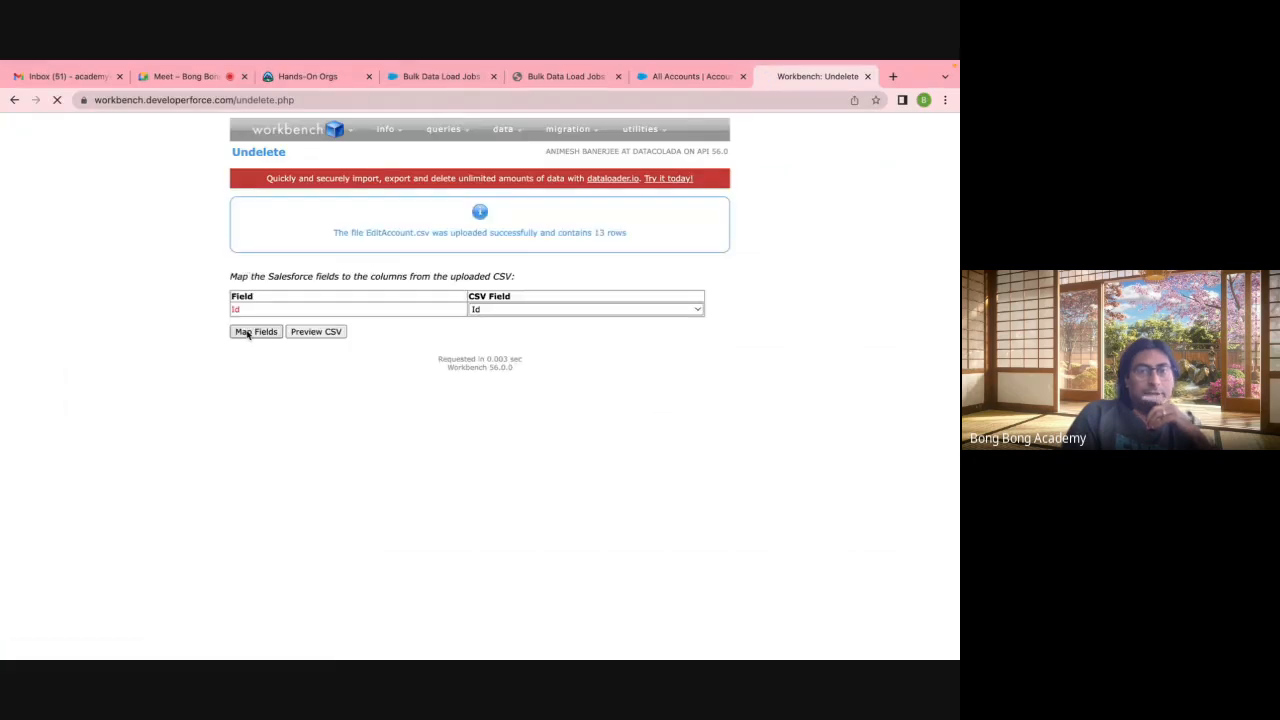
click(298, 340)
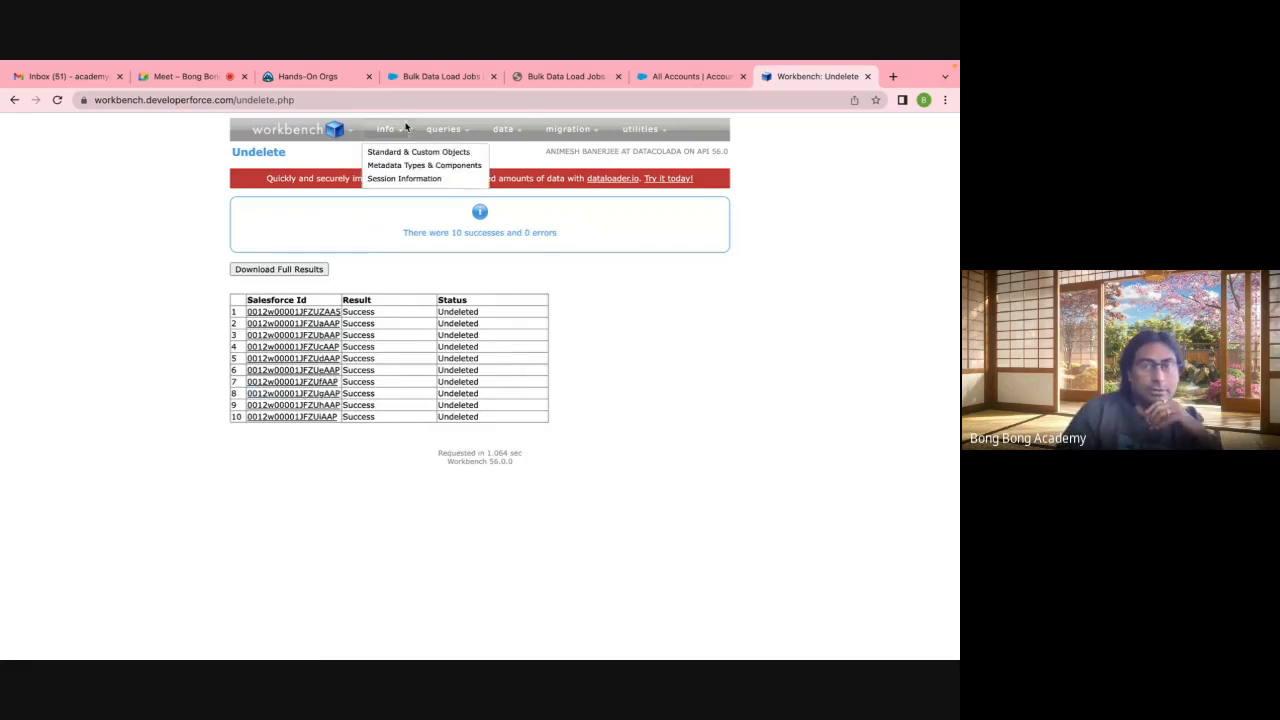
Step: Reload All Accounts to see 42 items with the Accn Import accounts restored
click(698, 77)
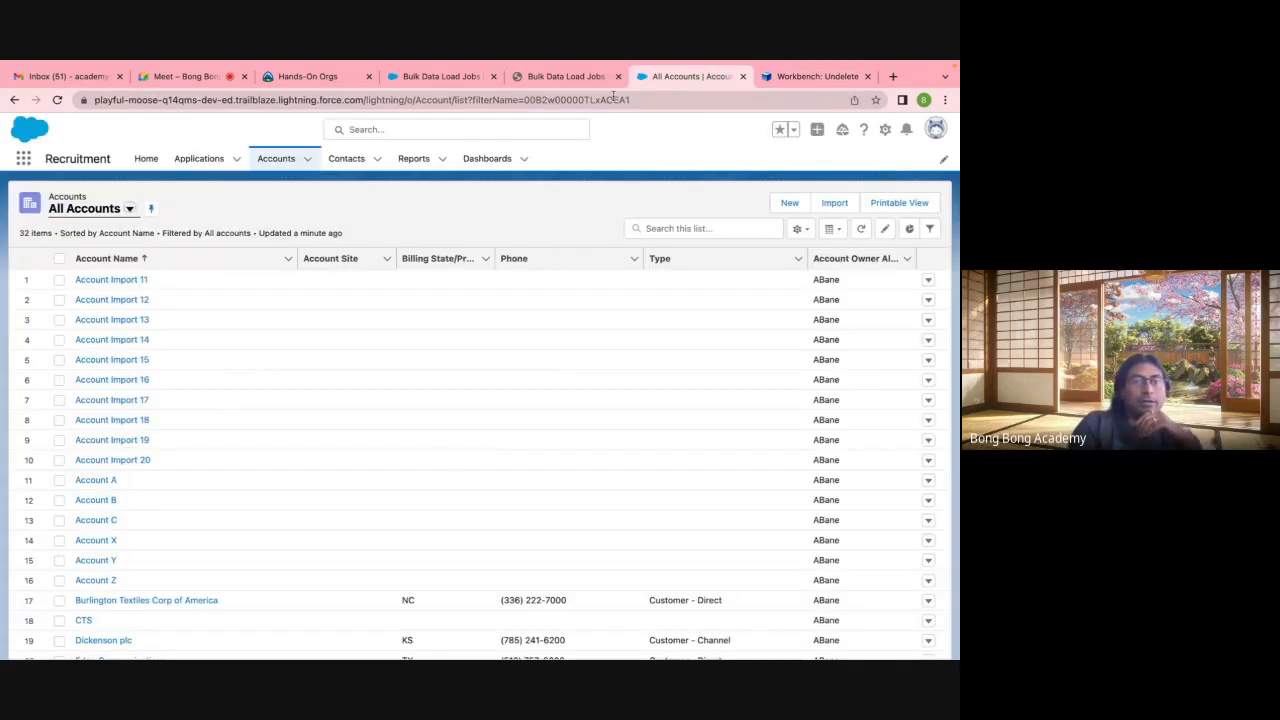
click(106, 210)
click(102, 255)
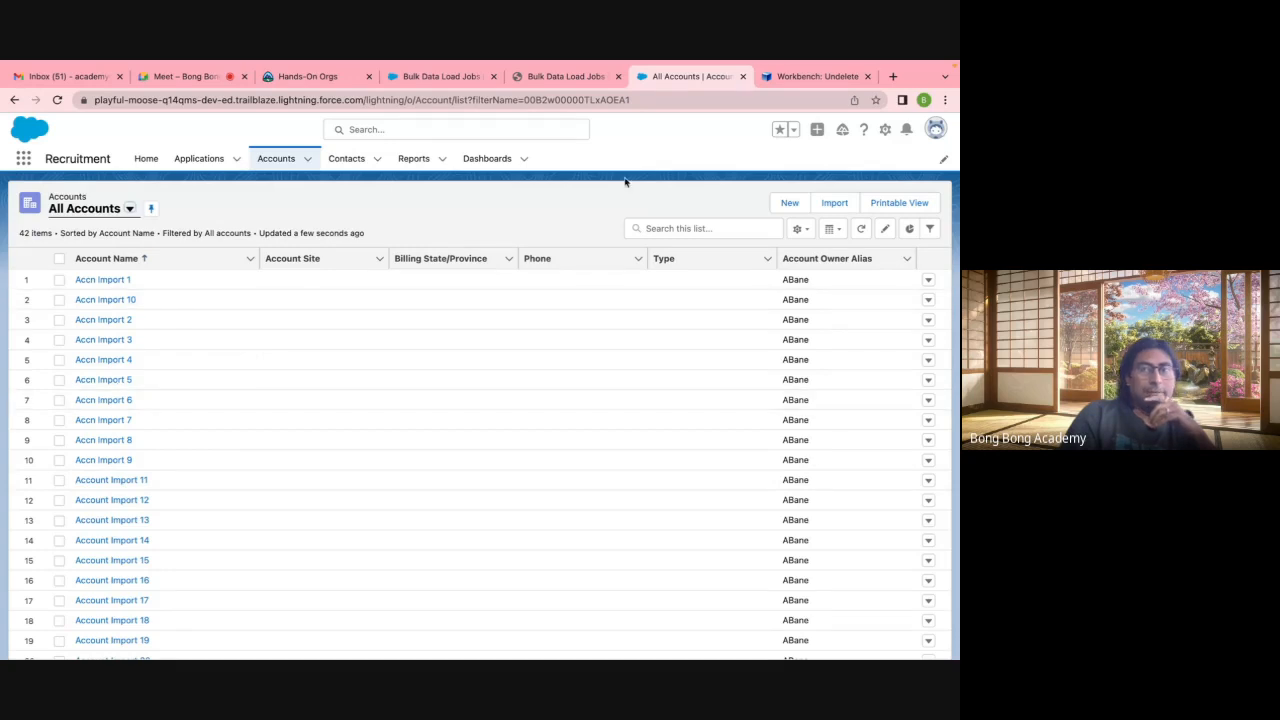
Step: Delete the ten EditAccount.csv records again in Workbench, mapping Id, for 10 successes and 0 errors
click(810, 76)
mouse_move(509, 137)
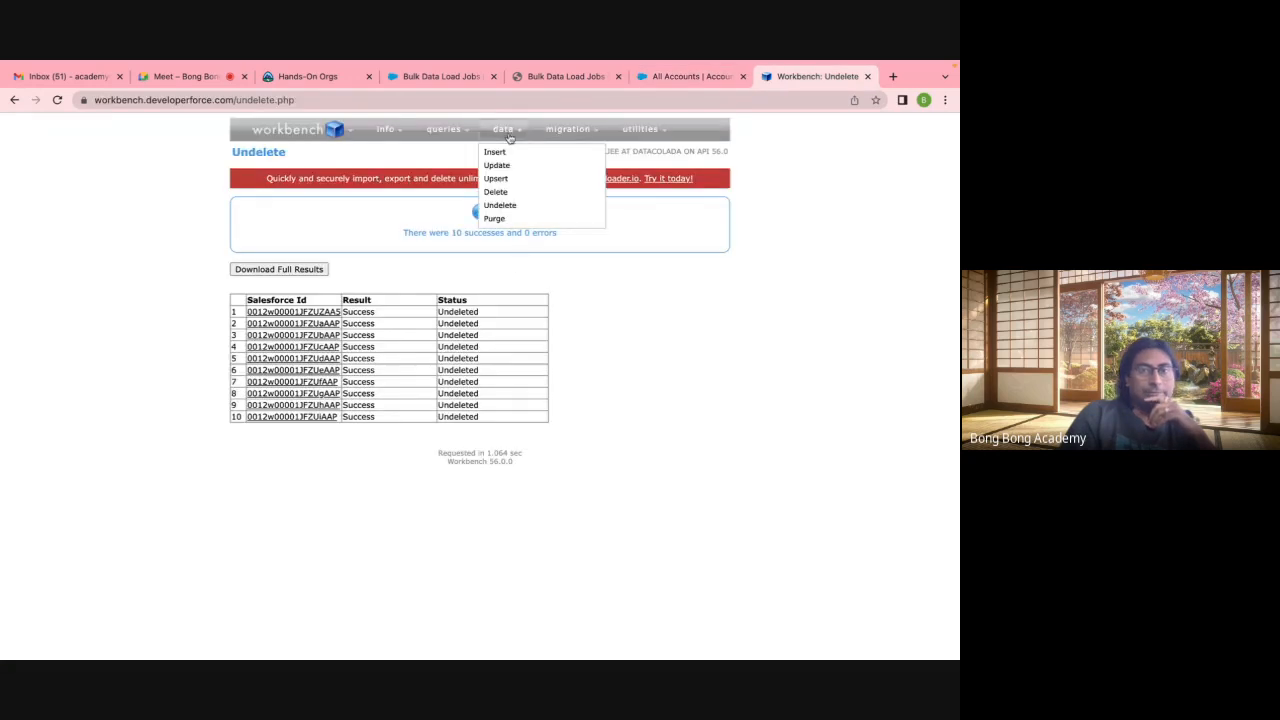
click(496, 192)
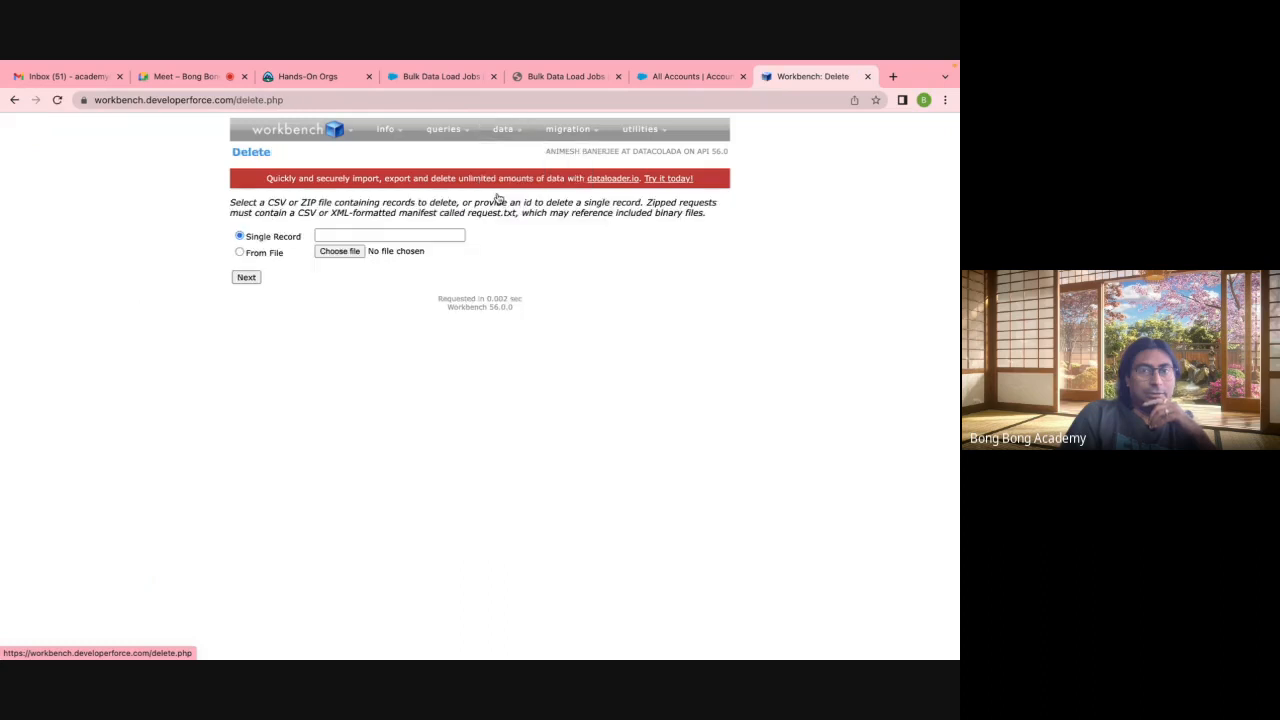
click(339, 251)
click(272, 183)
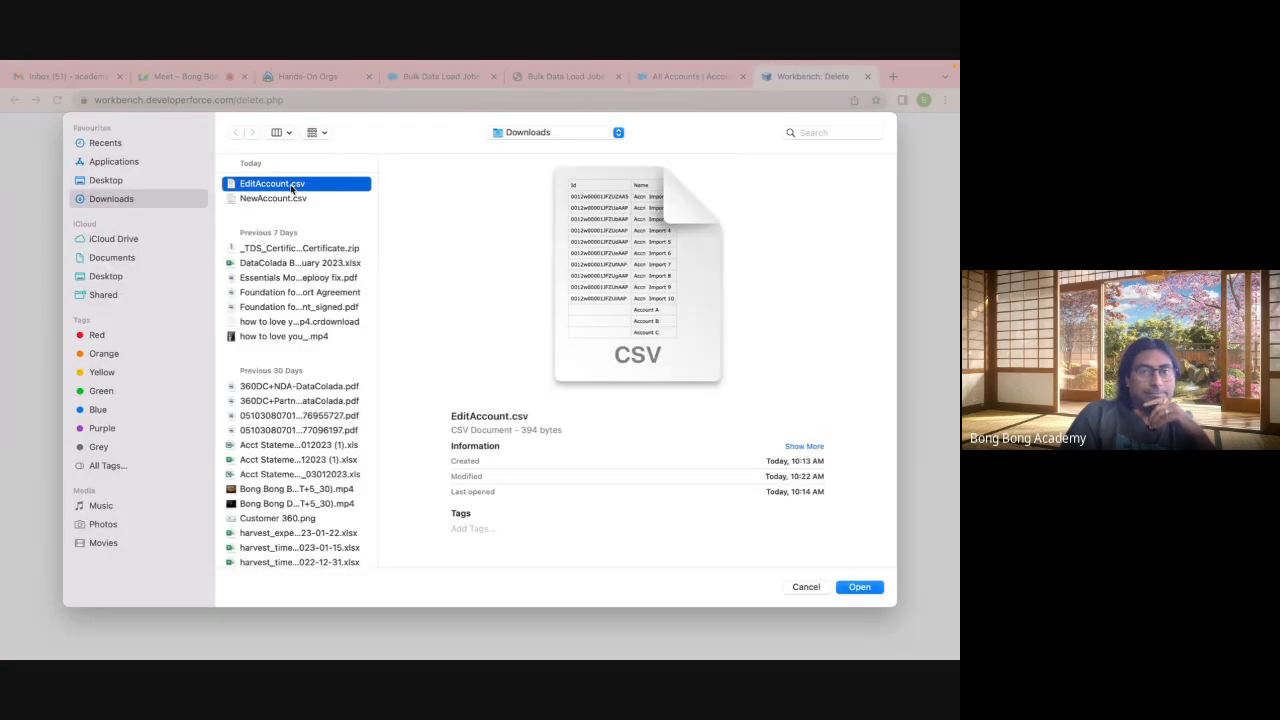
click(855, 588)
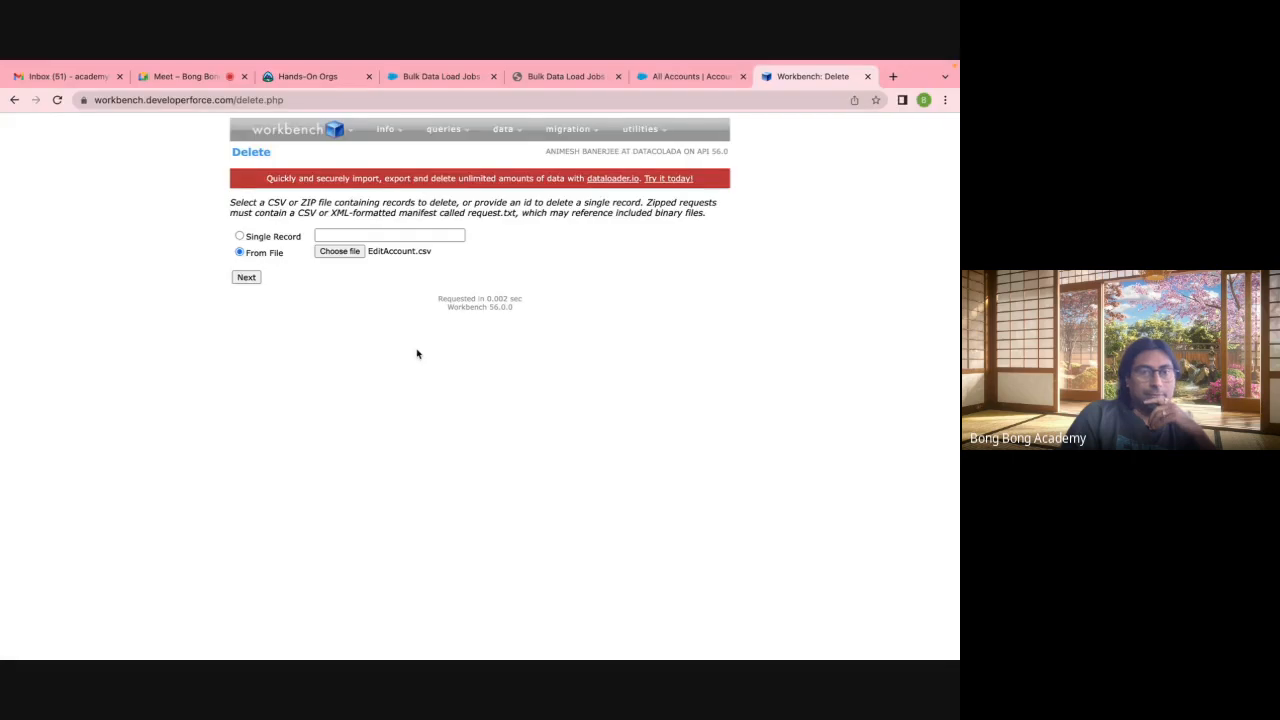
click(246, 278)
click(250, 331)
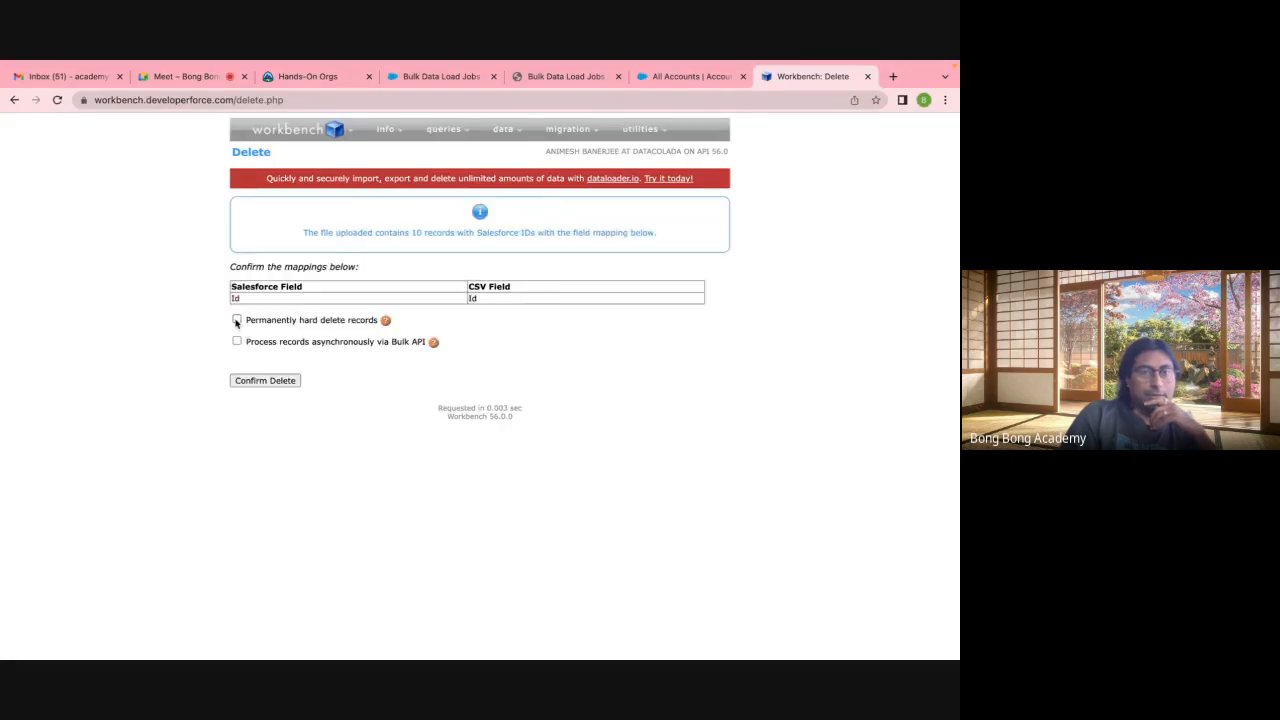
click(266, 380)
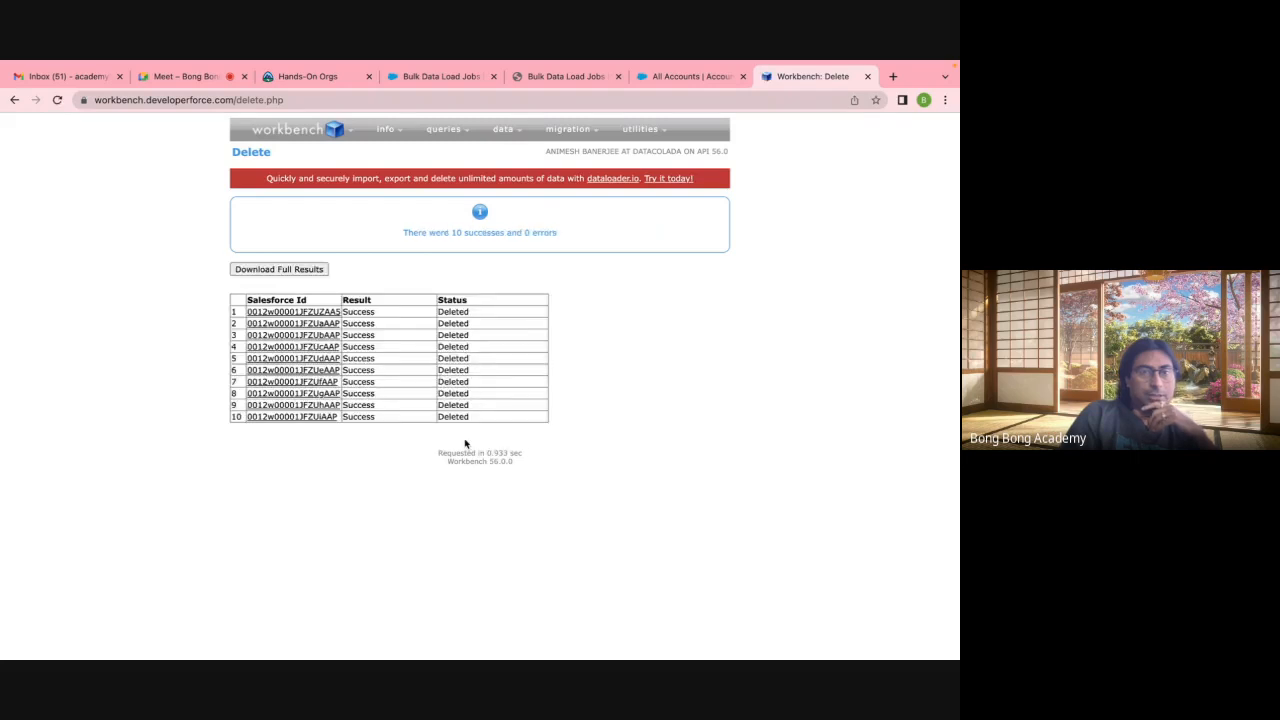
Step: Purge the EditAccount.csv records from the Recycle Bin using Workbench's Purge with the Id mapping
mouse_move(503, 130)
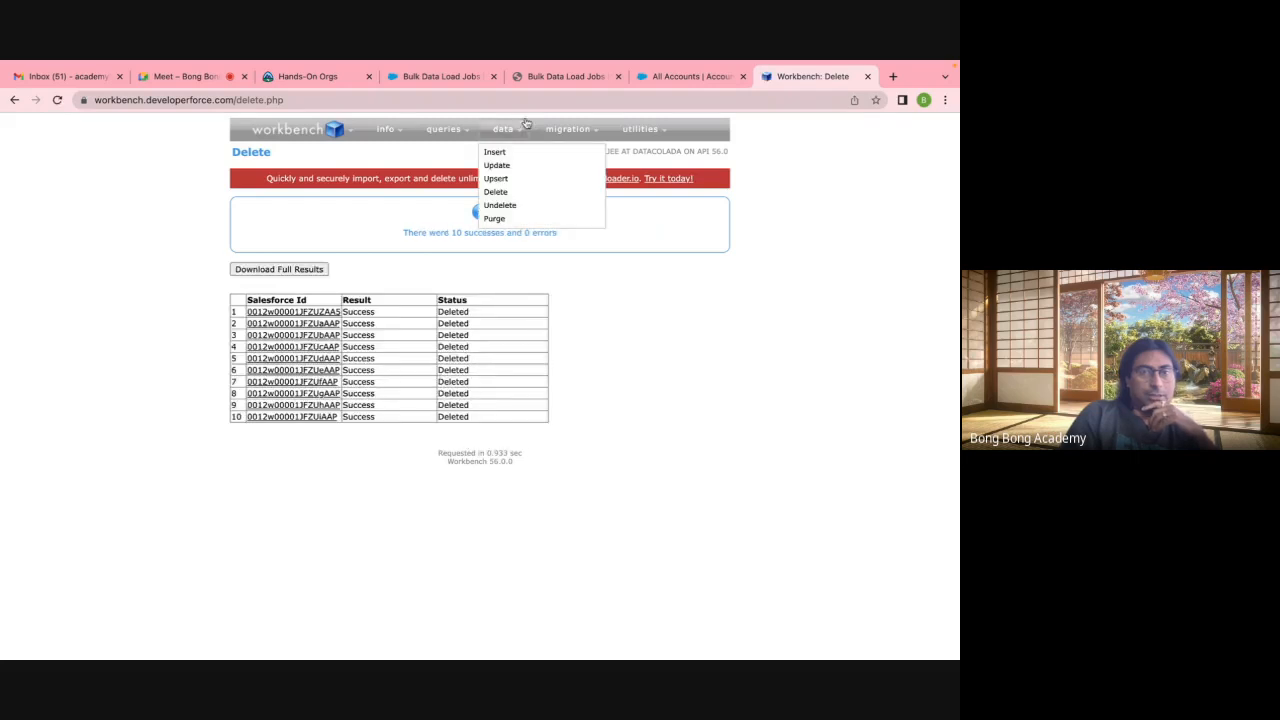
click(495, 219)
click(338, 243)
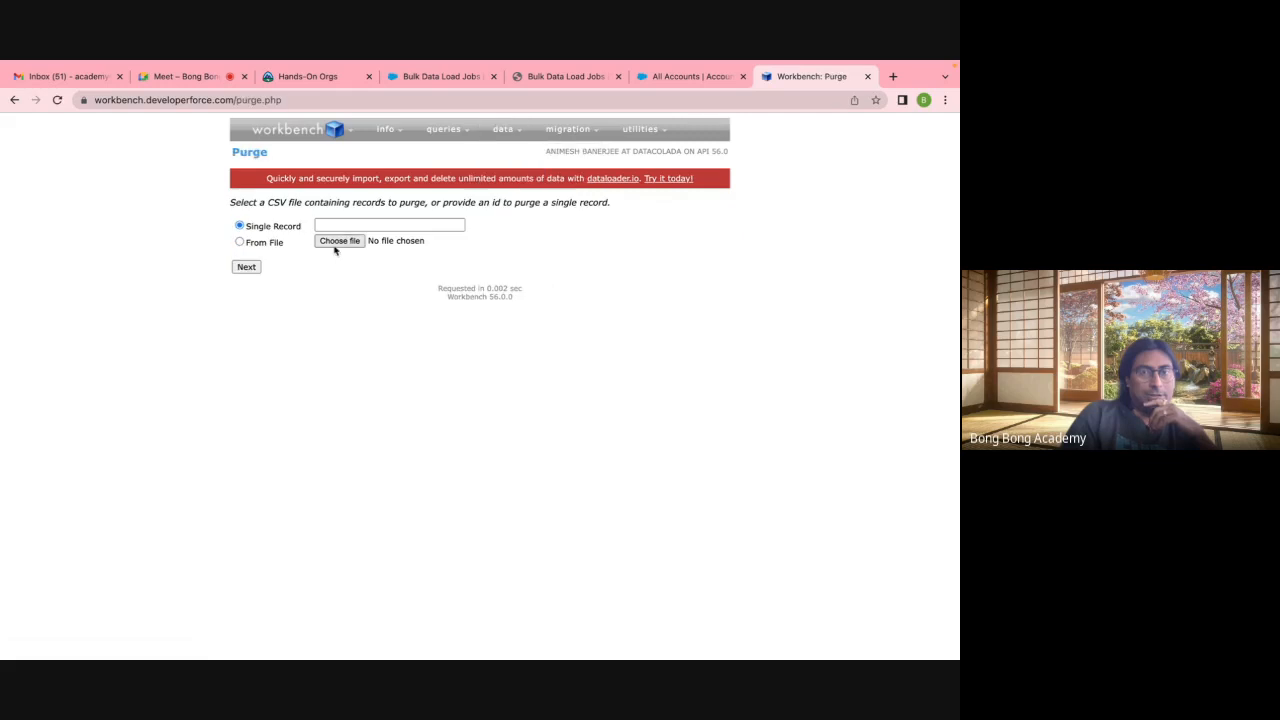
click(284, 184)
key(Return)
click(245, 268)
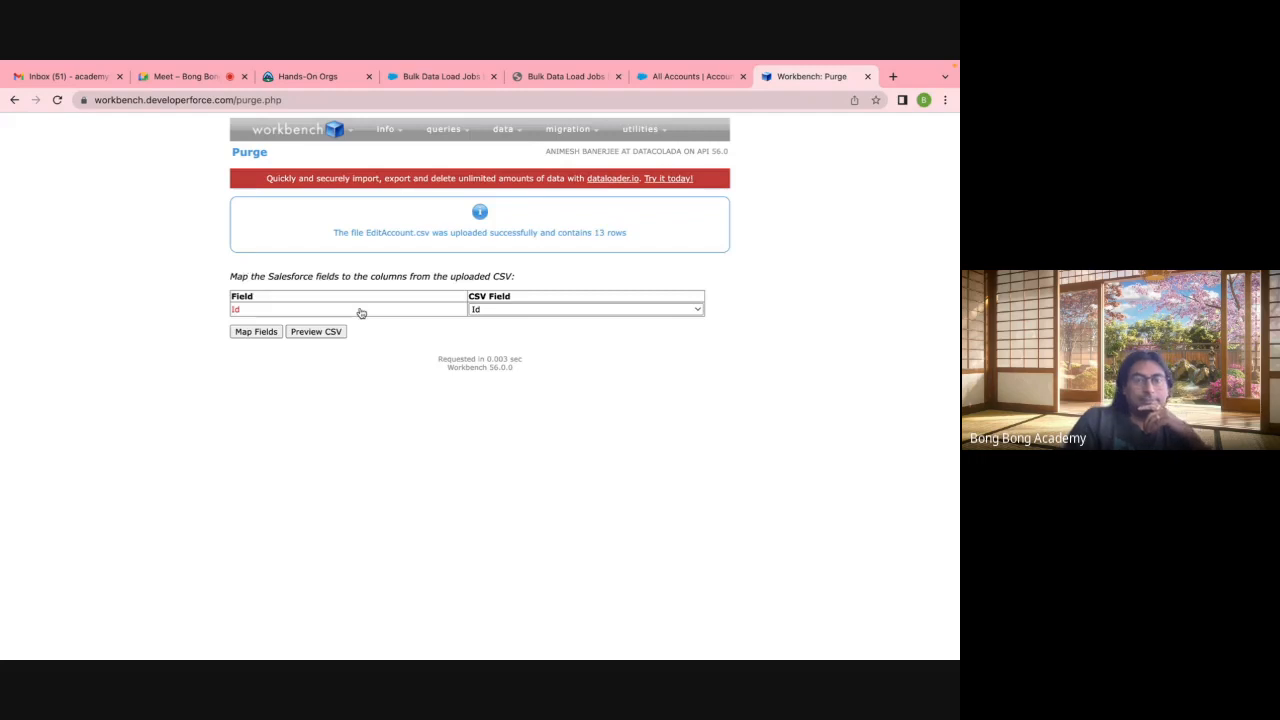
click(255, 332)
click(257, 340)
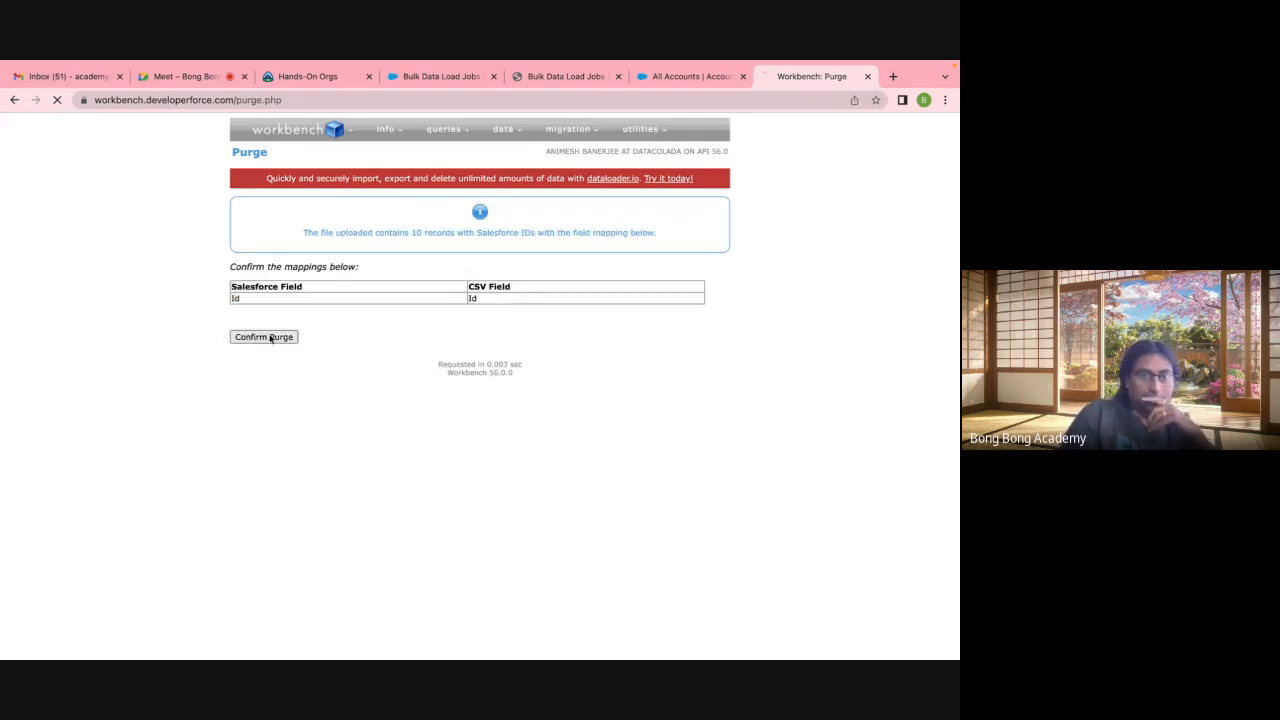
Step: Try undeleting the EditAccount.csv records, failing for all 10 as not in the Recycle Bin
mouse_move(305, 343)
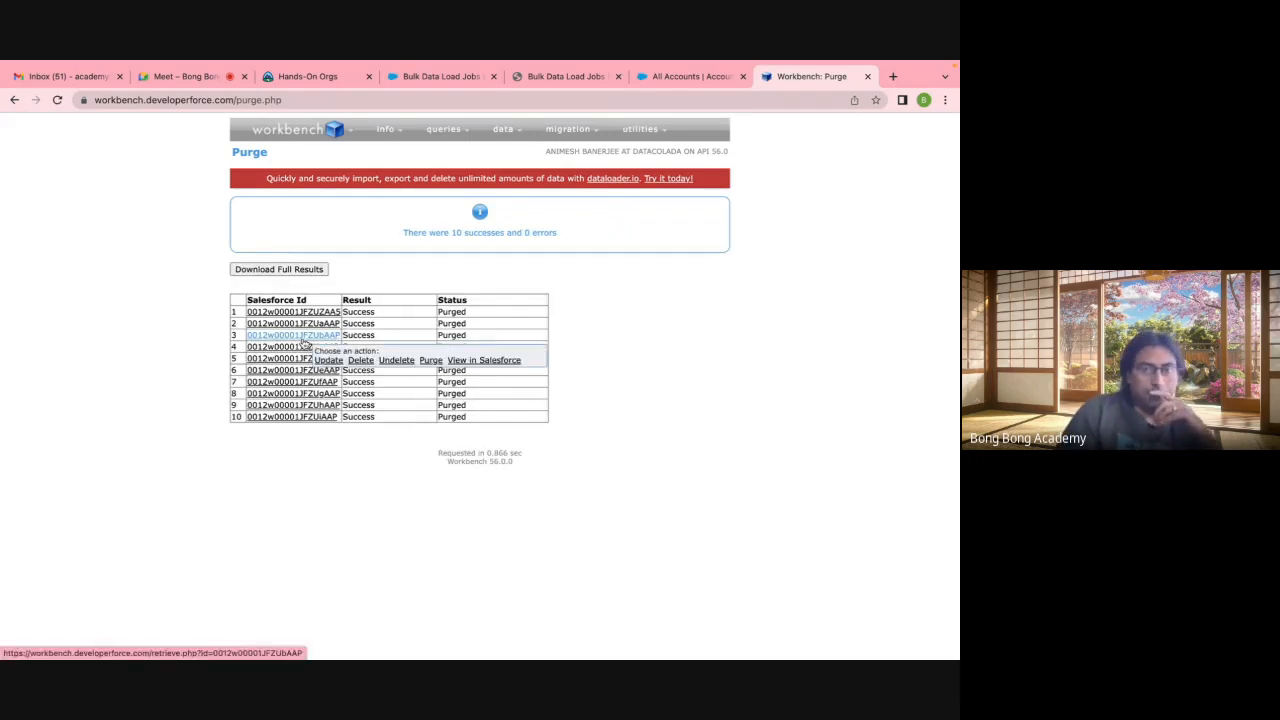
mouse_move(458, 129)
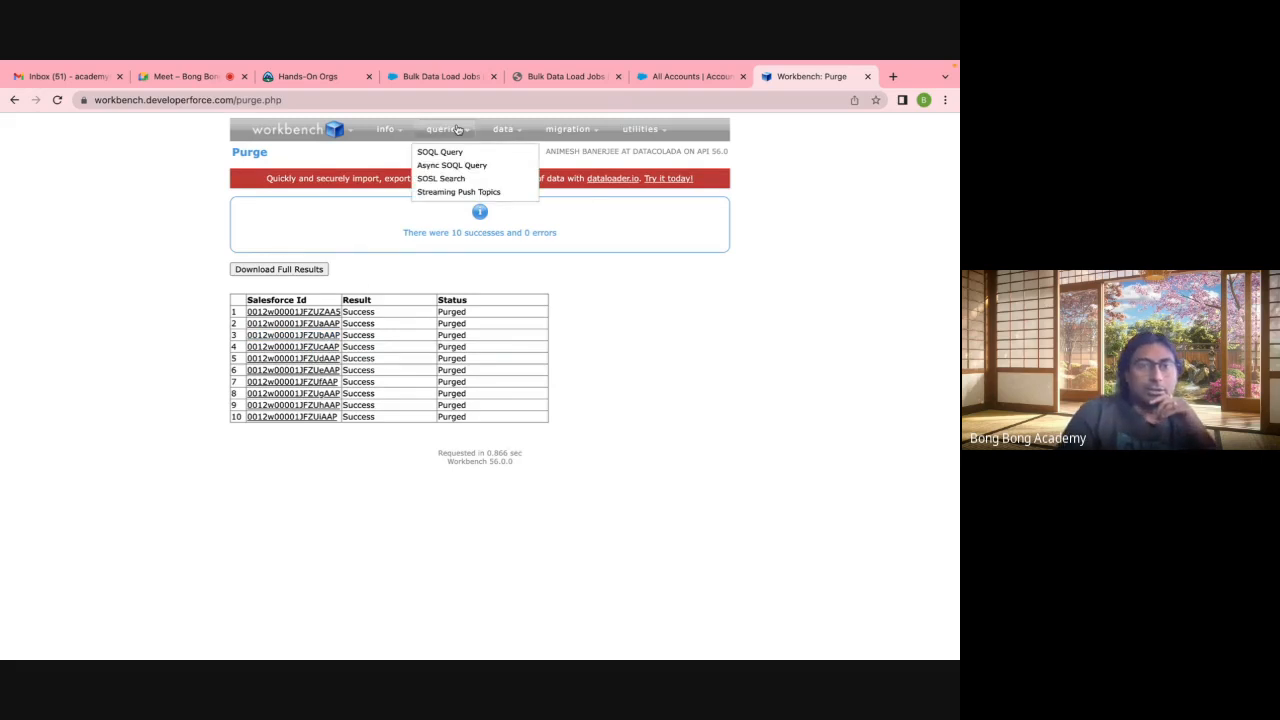
mouse_move(503, 129)
click(499, 205)
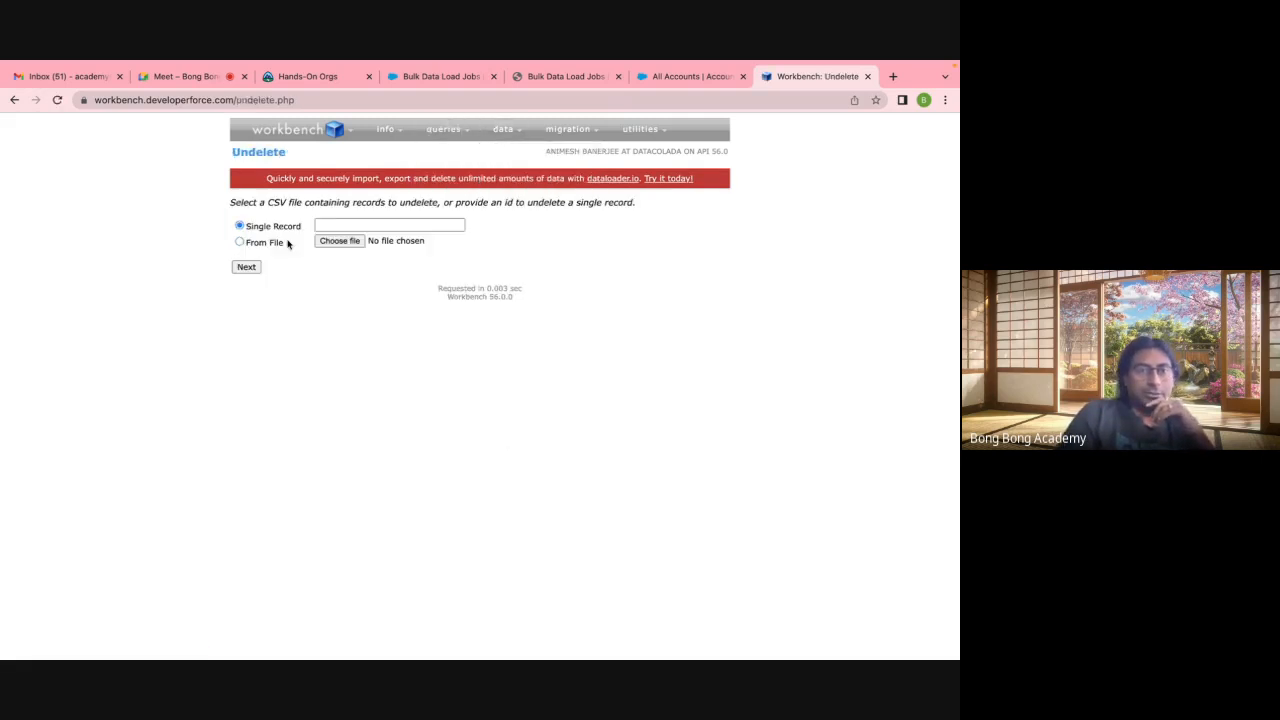
click(331, 242)
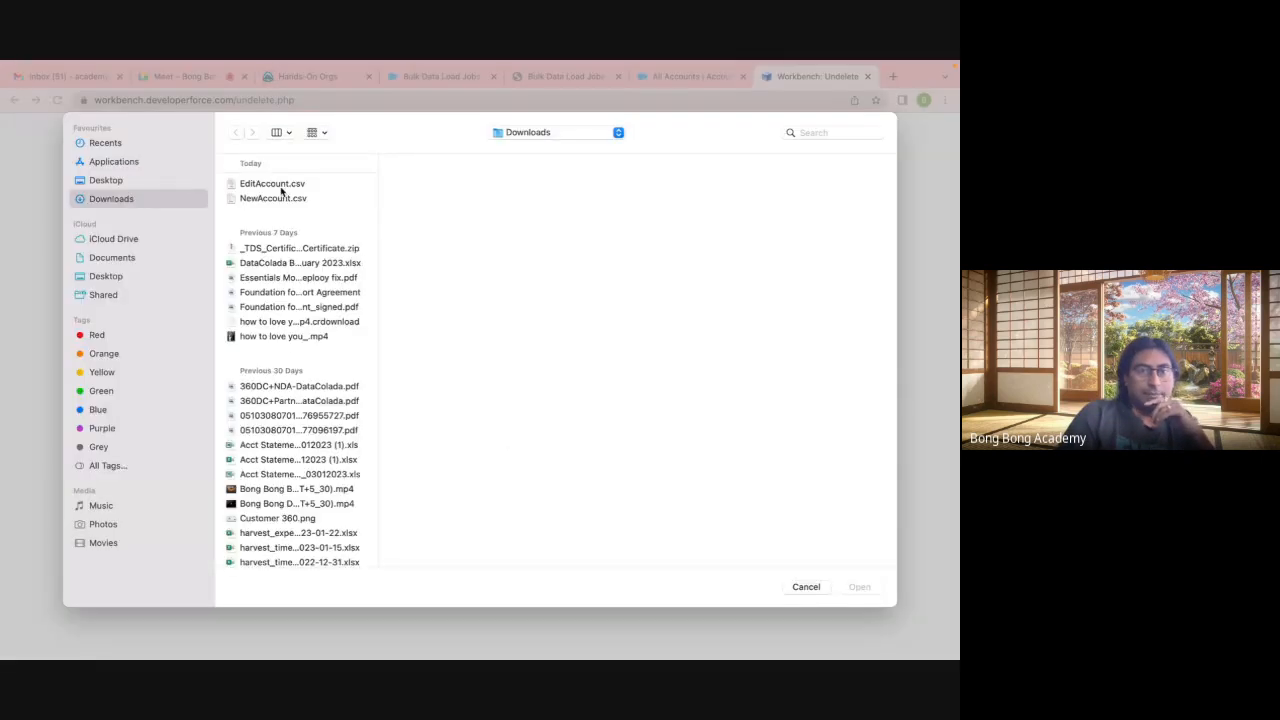
click(285, 186)
click(842, 583)
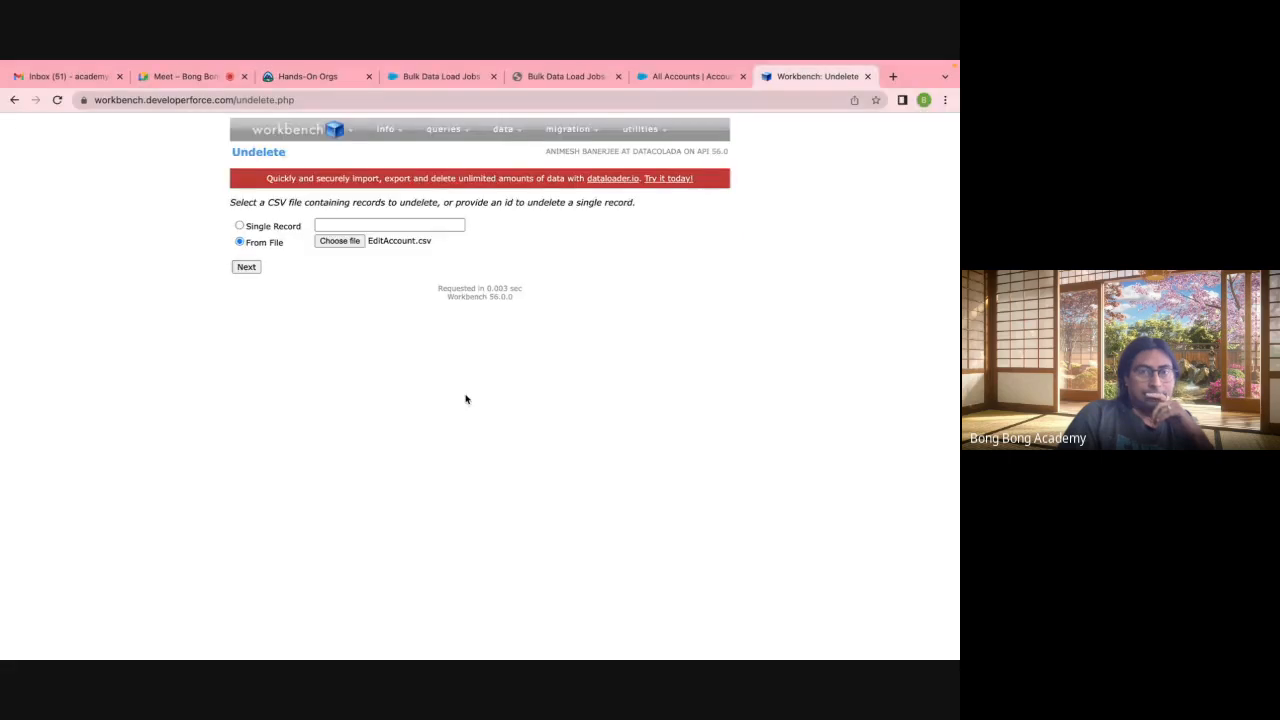
click(246, 267)
click(257, 332)
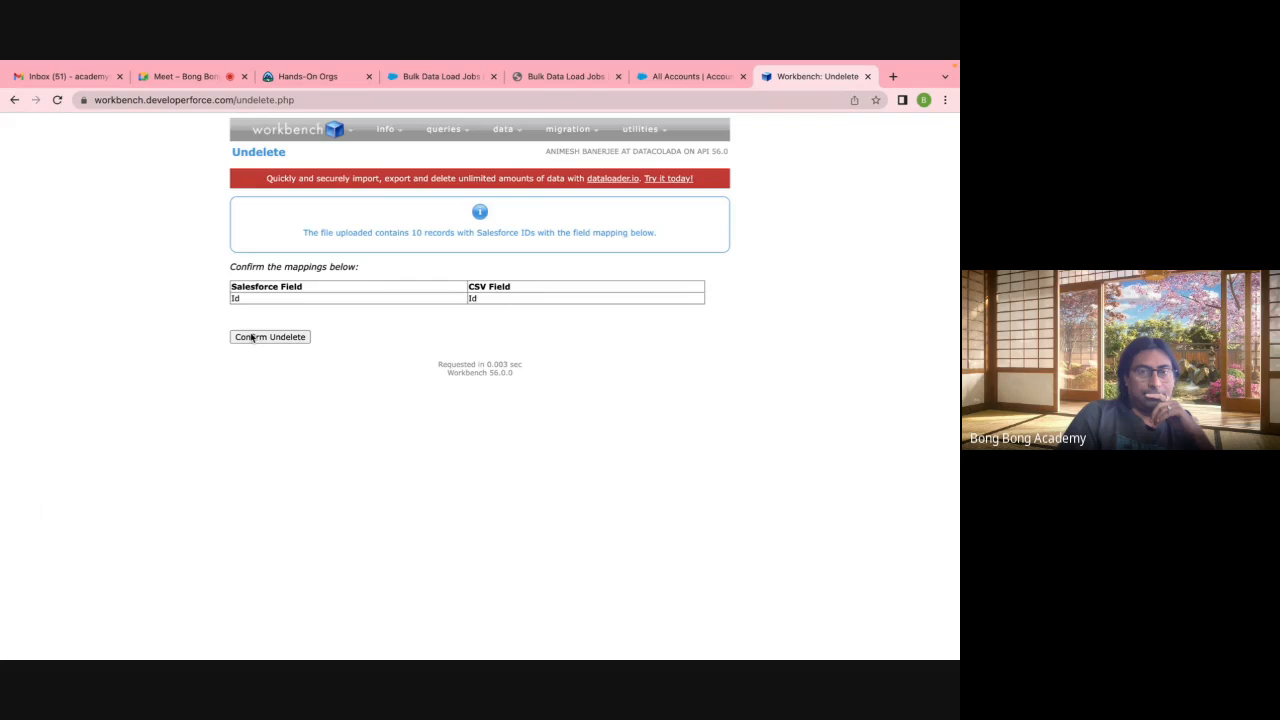
click(252, 338)
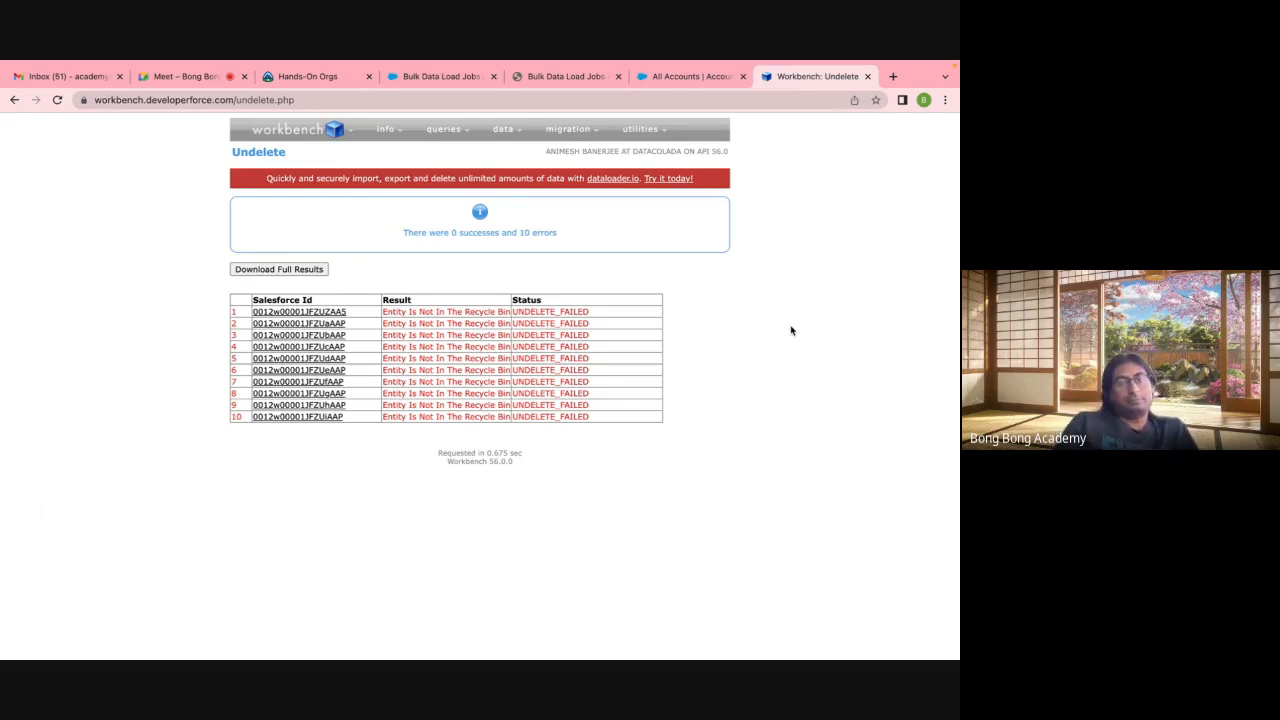
click(679, 78)
Step: Open Setup in a new tab and find Mass Delete Records via Quick Find 'del'
click(885, 129)
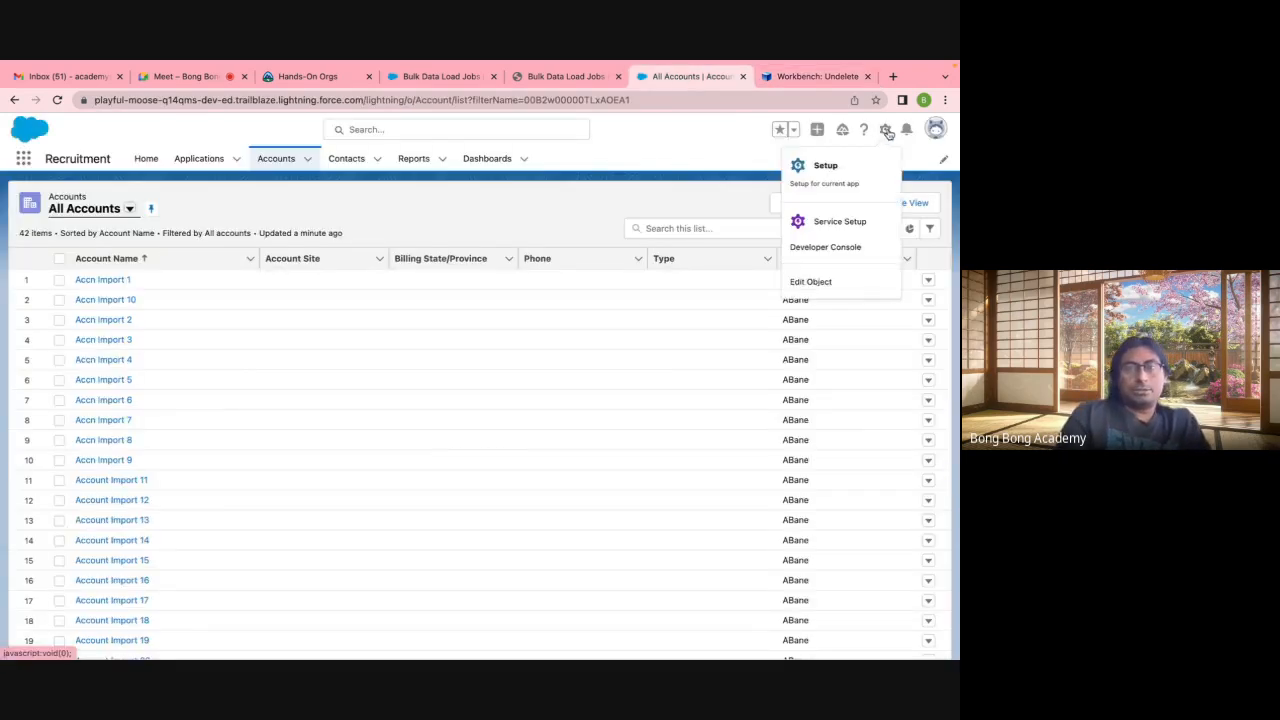
click(828, 167)
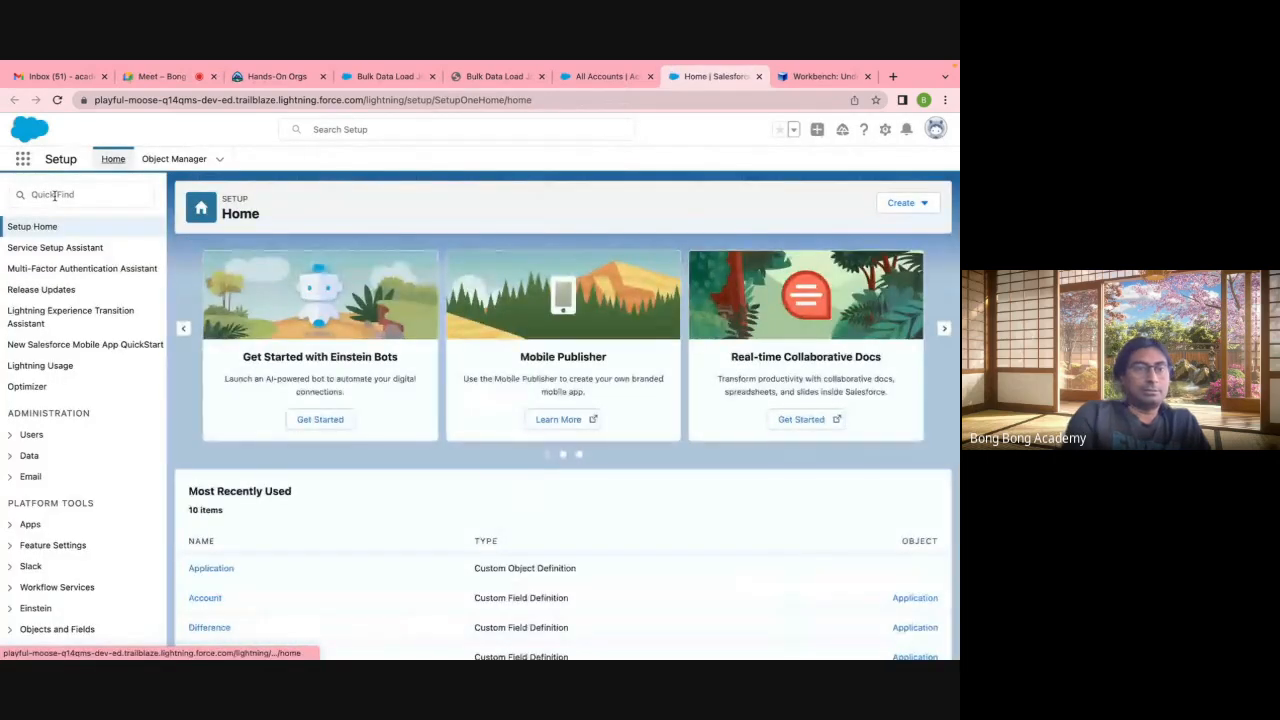
click(54, 195)
text(del)
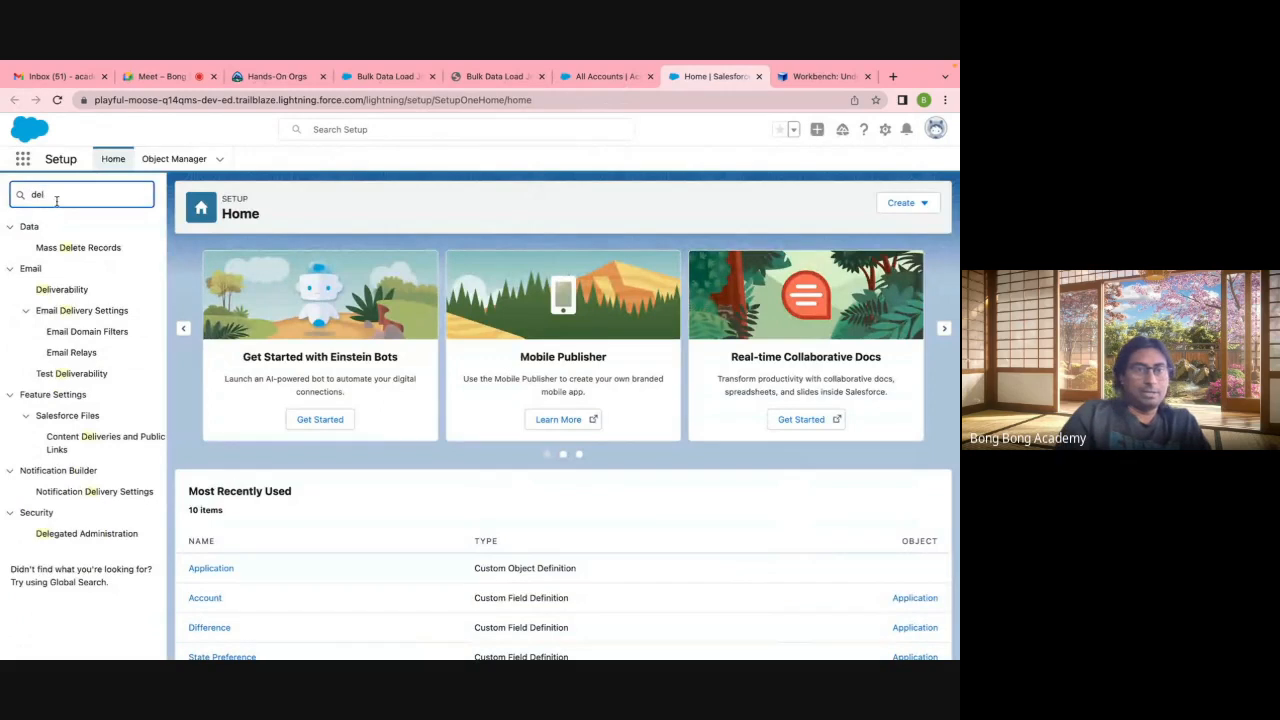
click(80, 251)
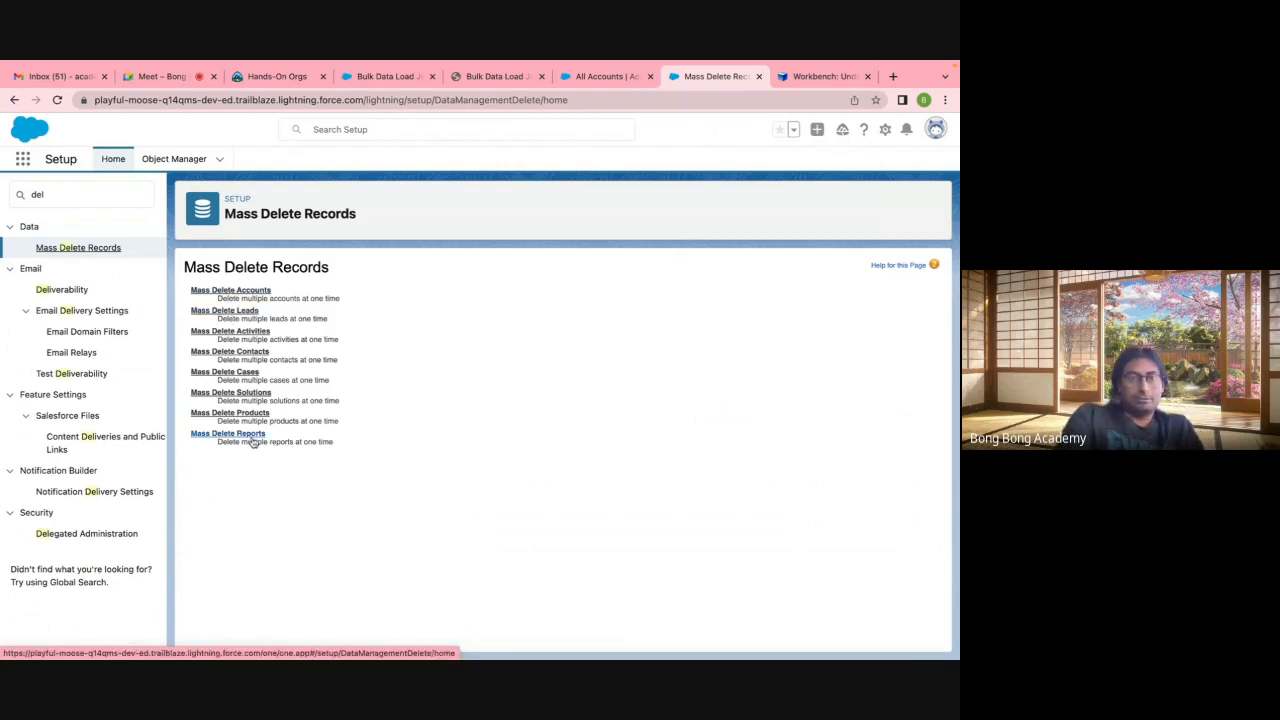
Step: Review the Mass Delete Accounts page, then return to the Mass Delete Records overview
click(252, 289)
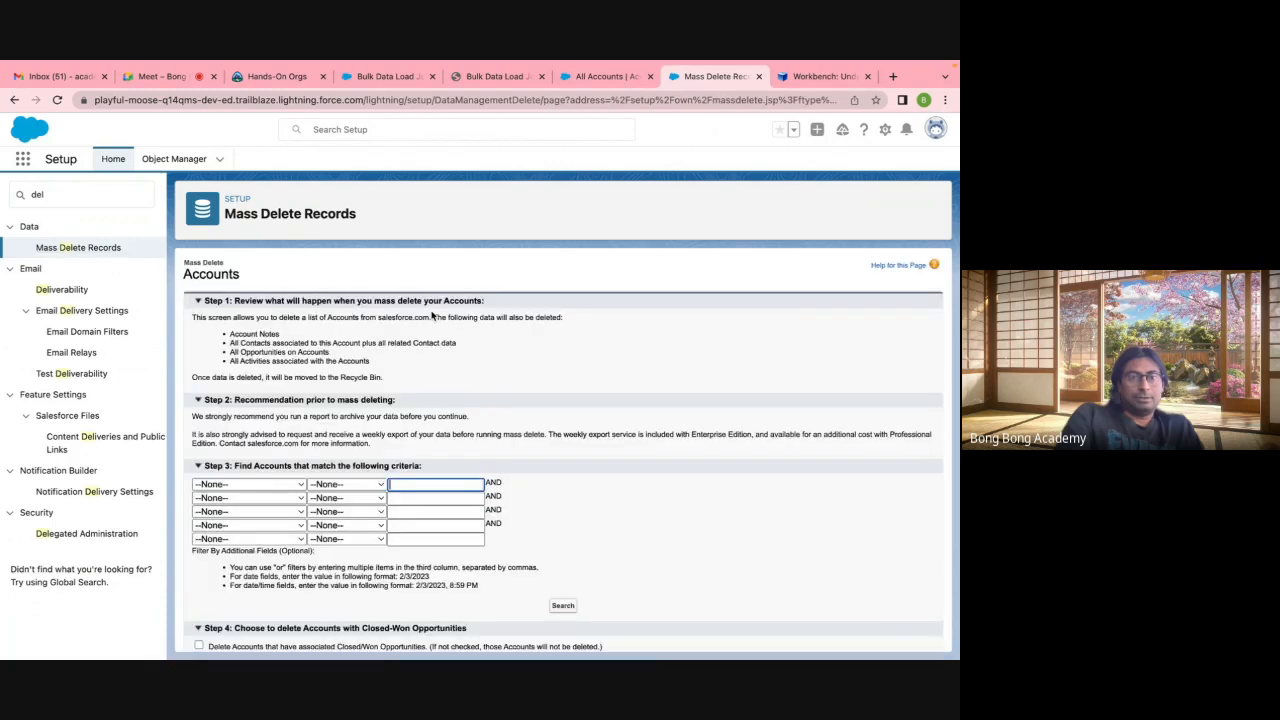
scroll(257, 413, down, 1)
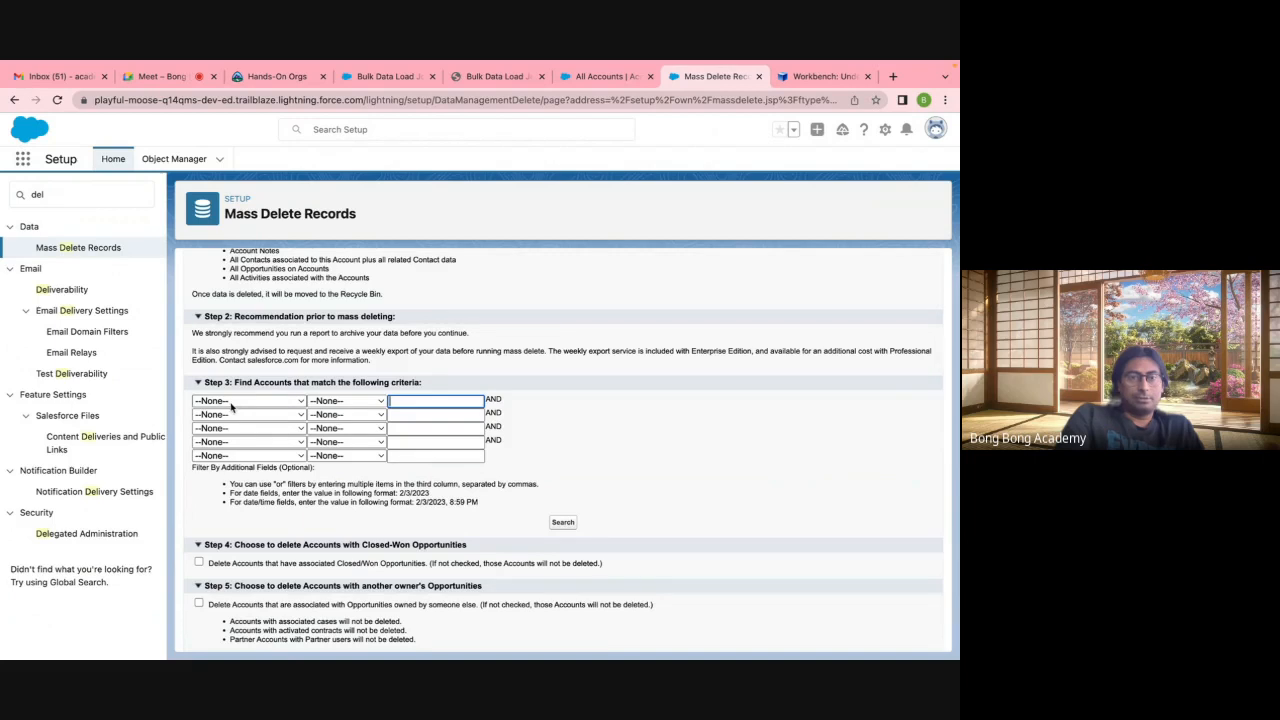
scroll(232, 406, down, 1)
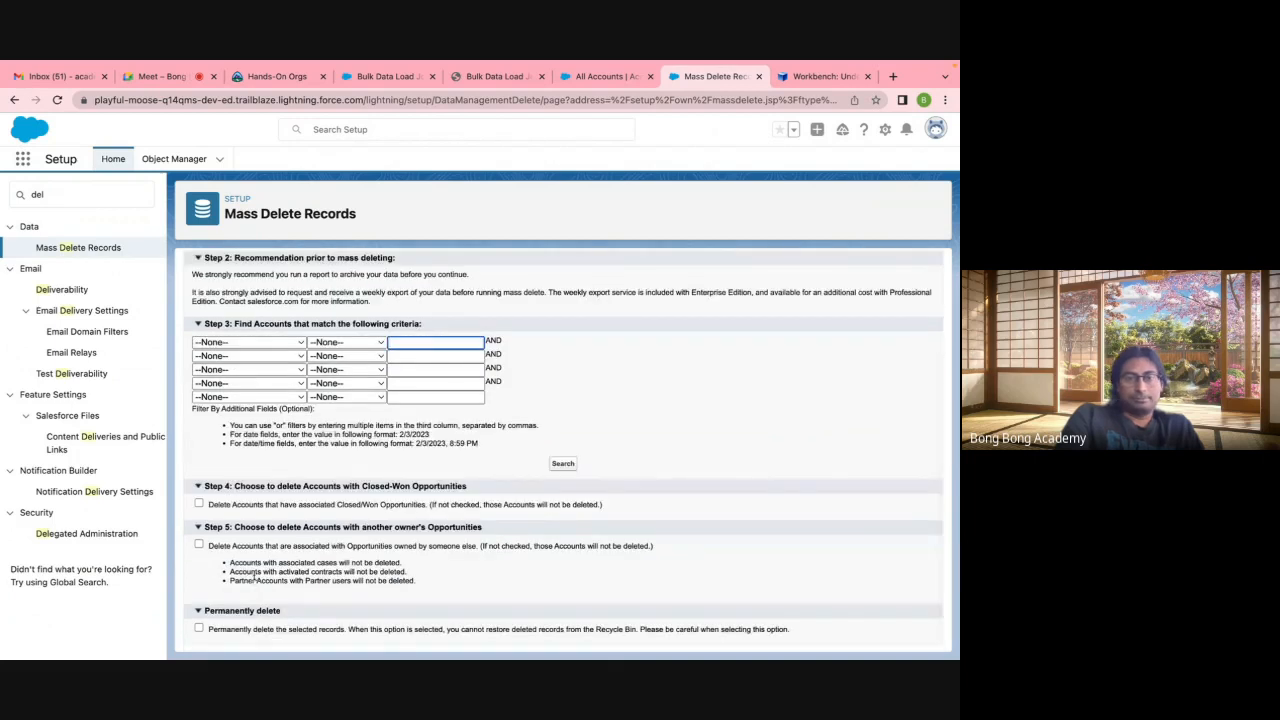
scroll(254, 577, up, 2)
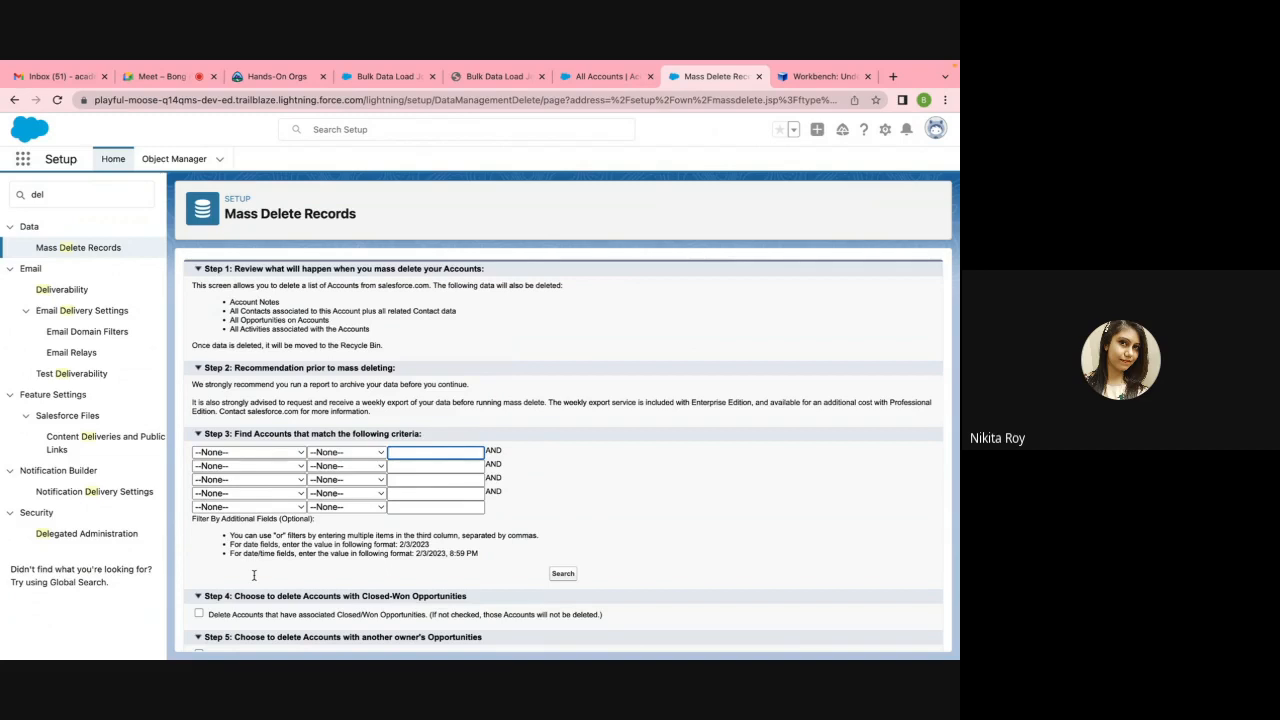
click(80, 248)
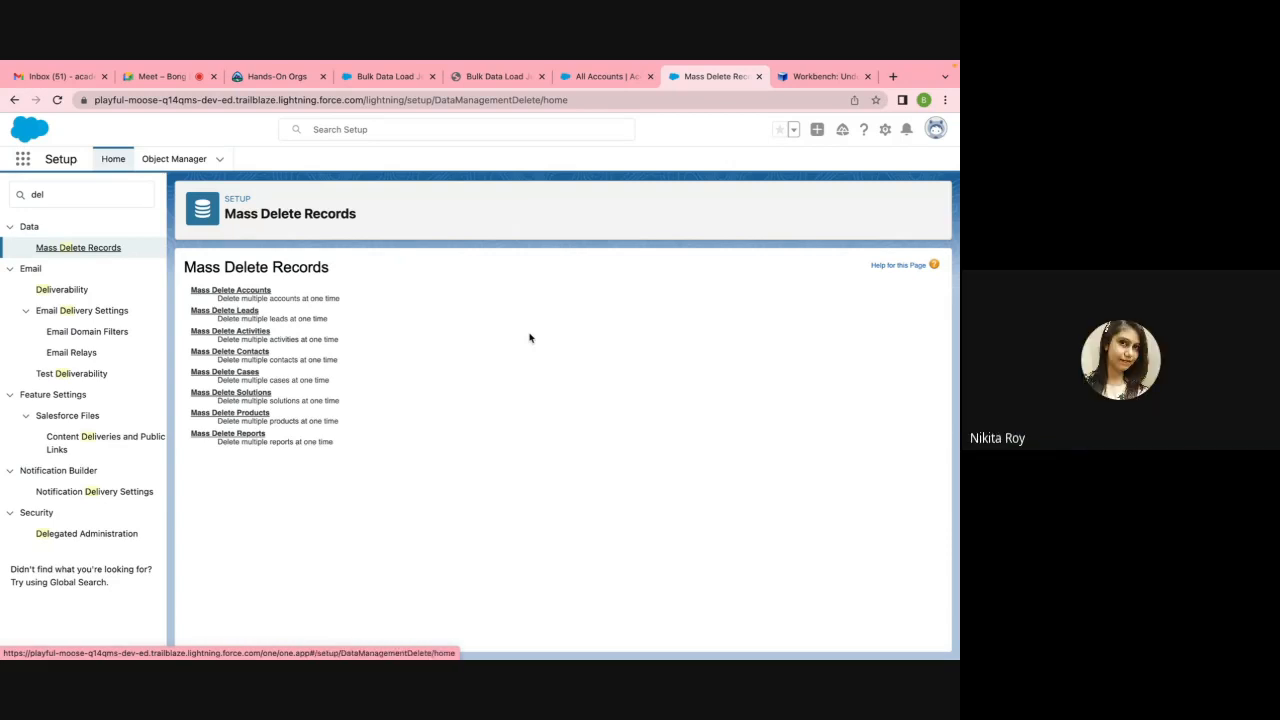
Step: Recheck the Workbench undelete results, then go back to the All Accounts list
mouse_move(830, 62)
click(815, 110)
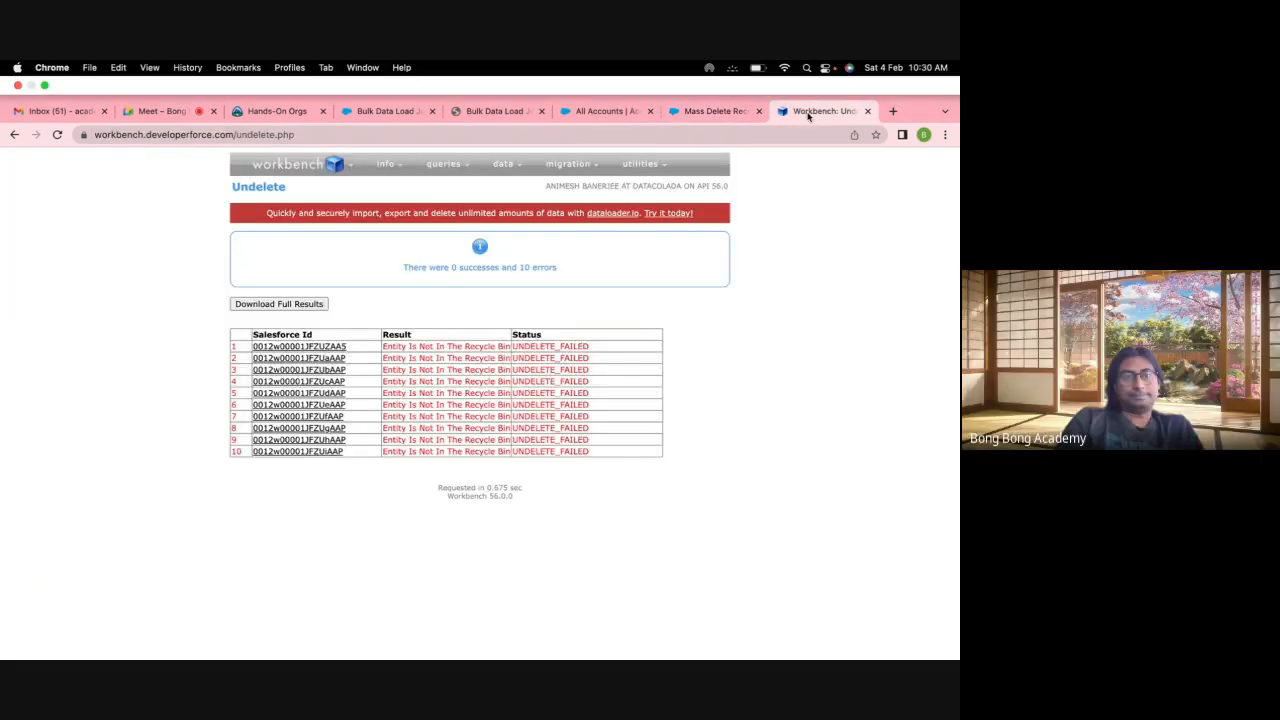
click(712, 76)
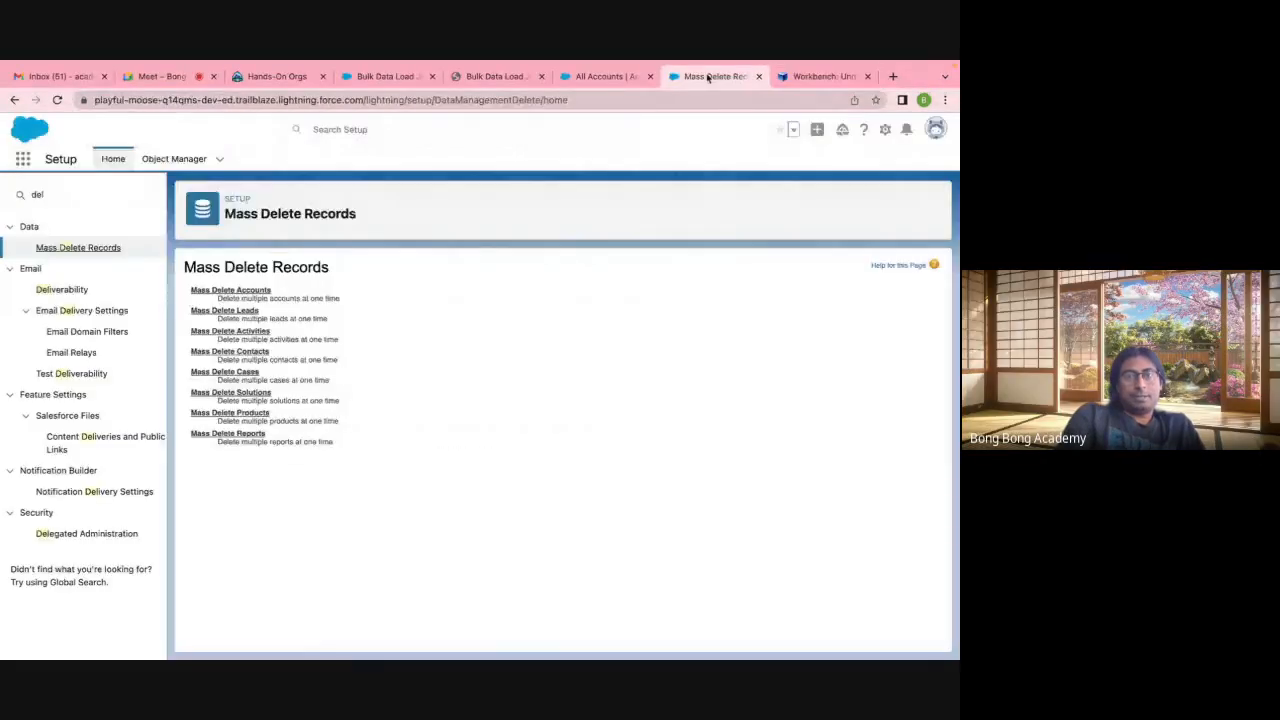
click(605, 76)
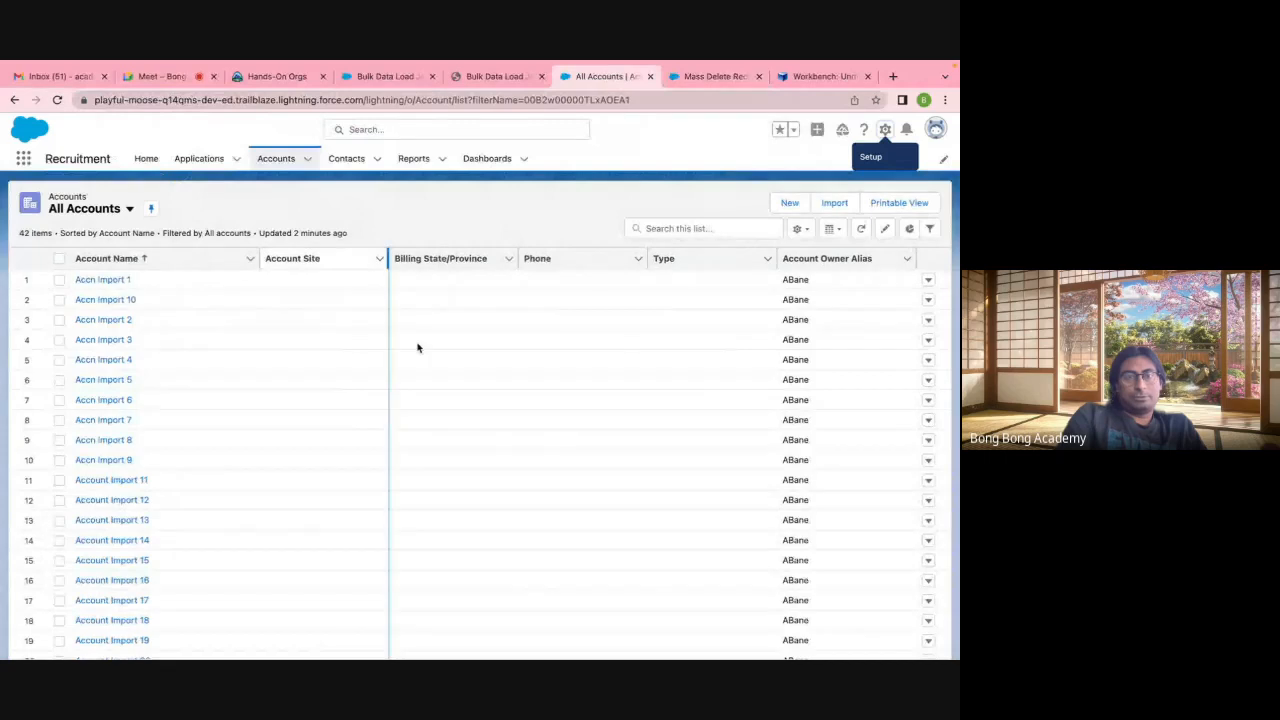
Step: Reload All Accounts and inline-set Account Import 11's Billing State to NY
click(88, 209)
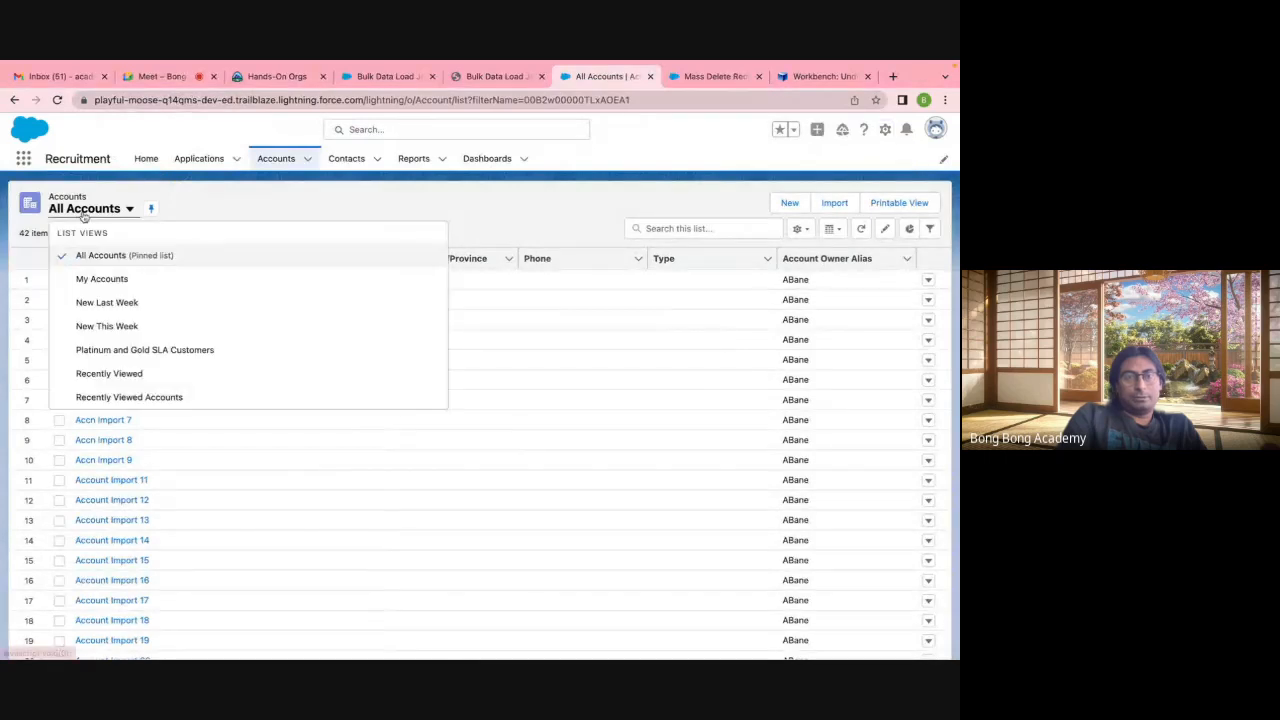
click(96, 257)
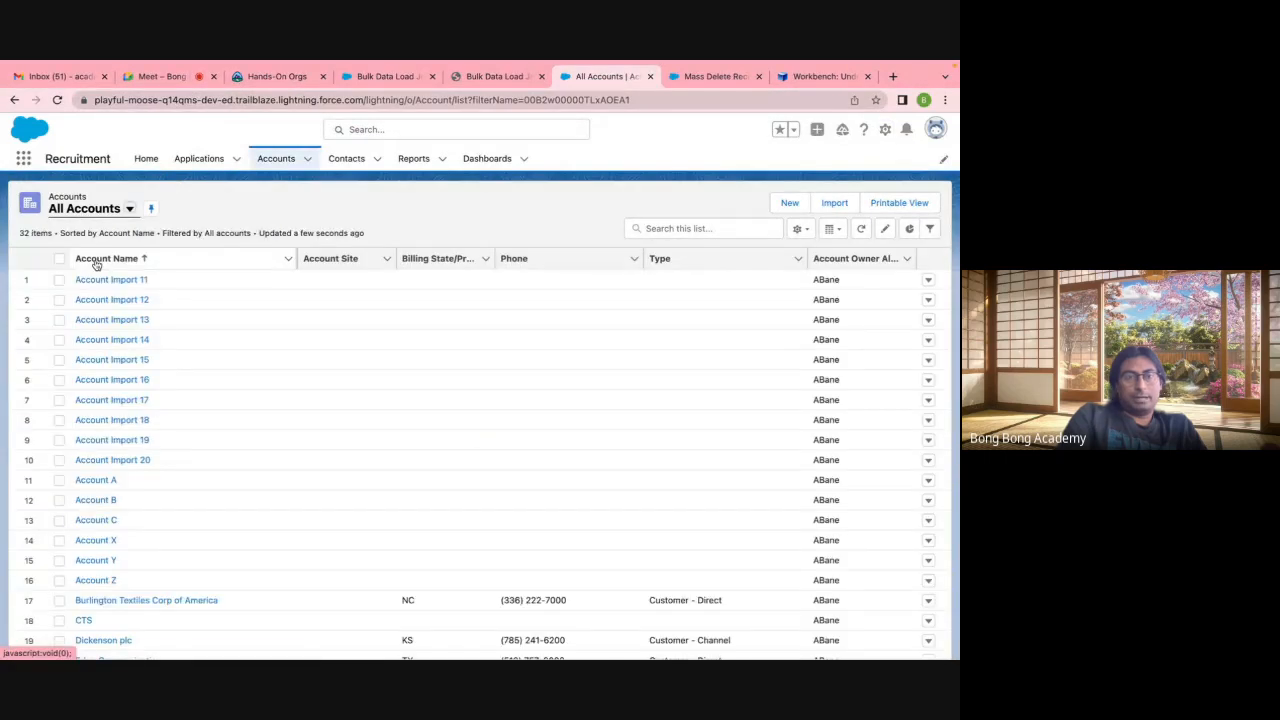
click(385, 283)
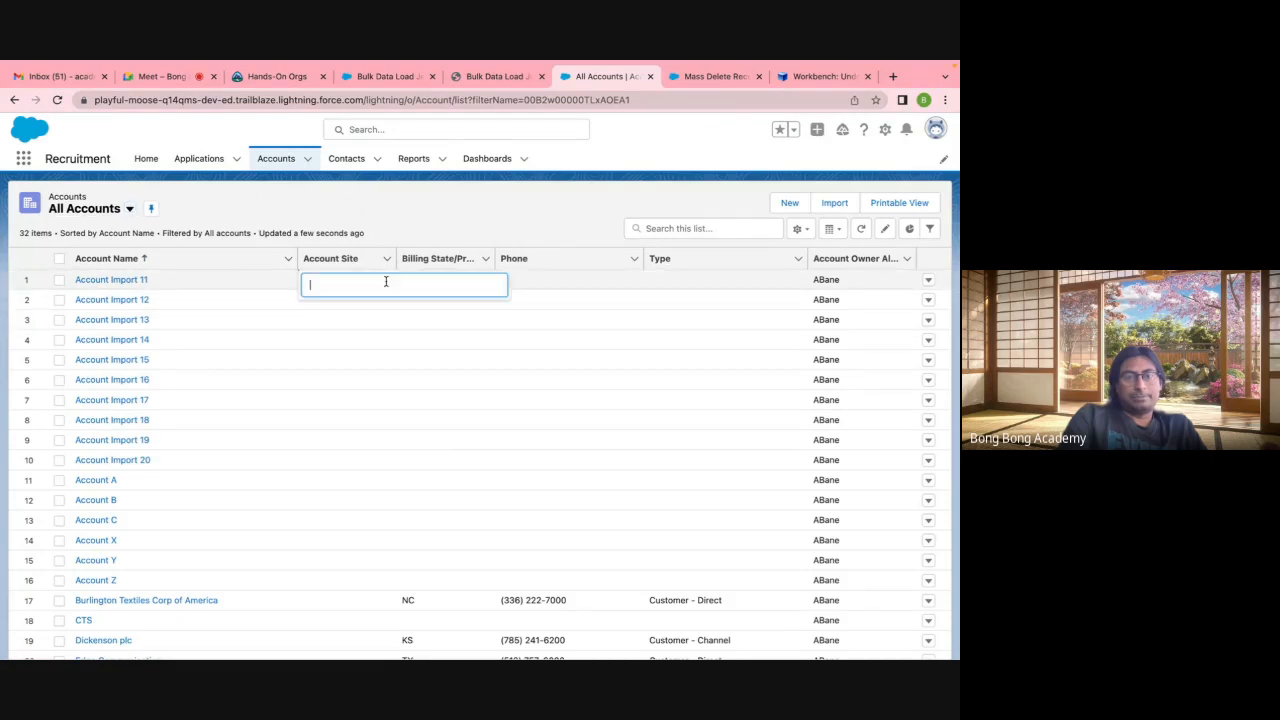
key(Escape)
click(481, 279)
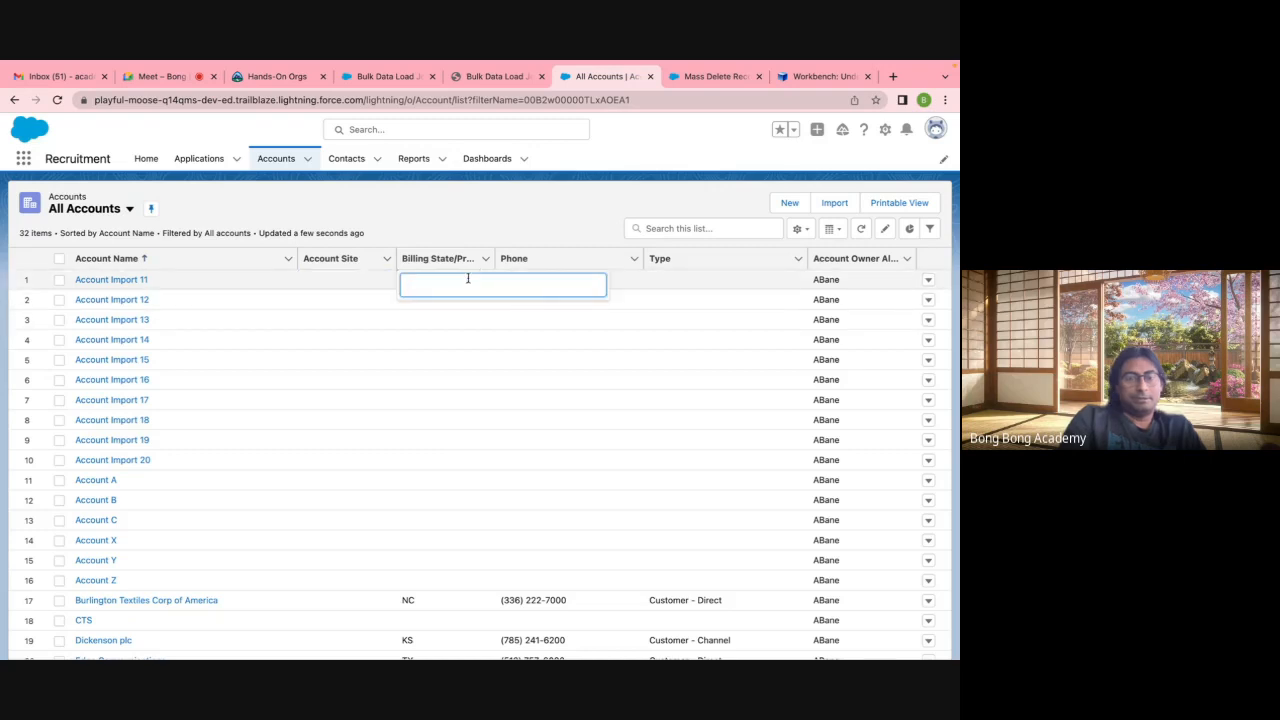
text(N)
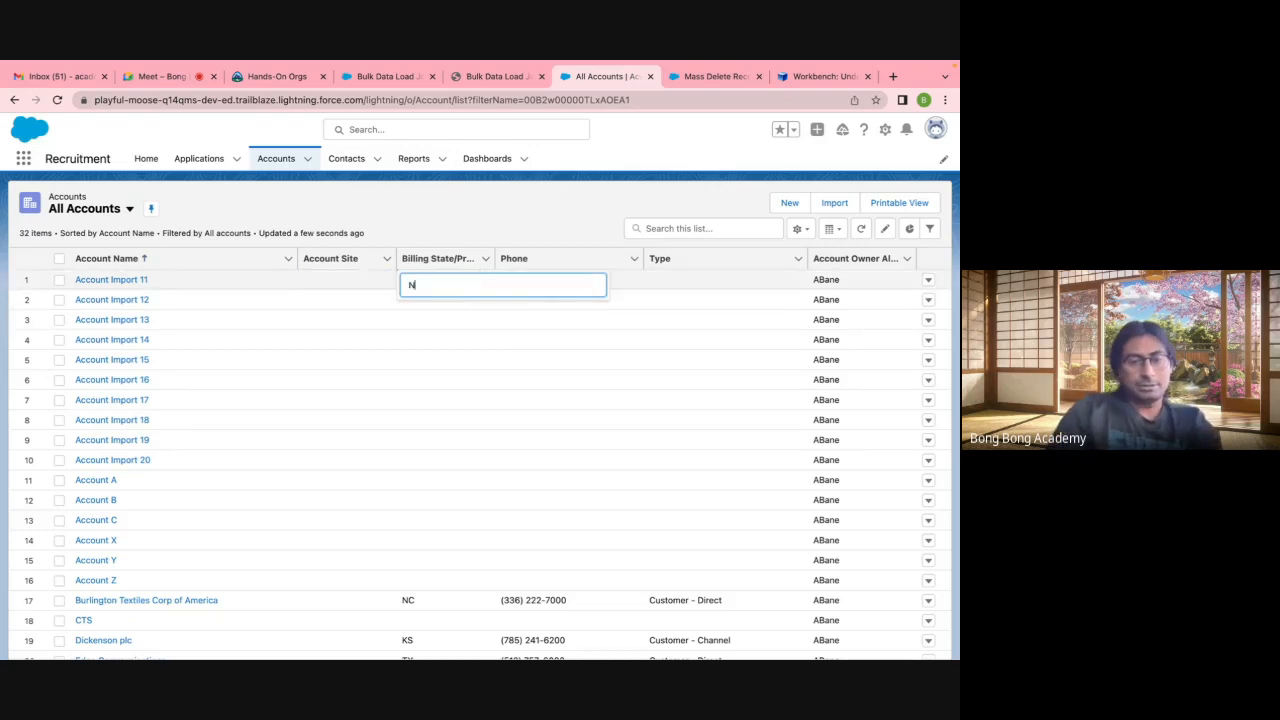
text(Y)
key(BackSpace)
text(Y)
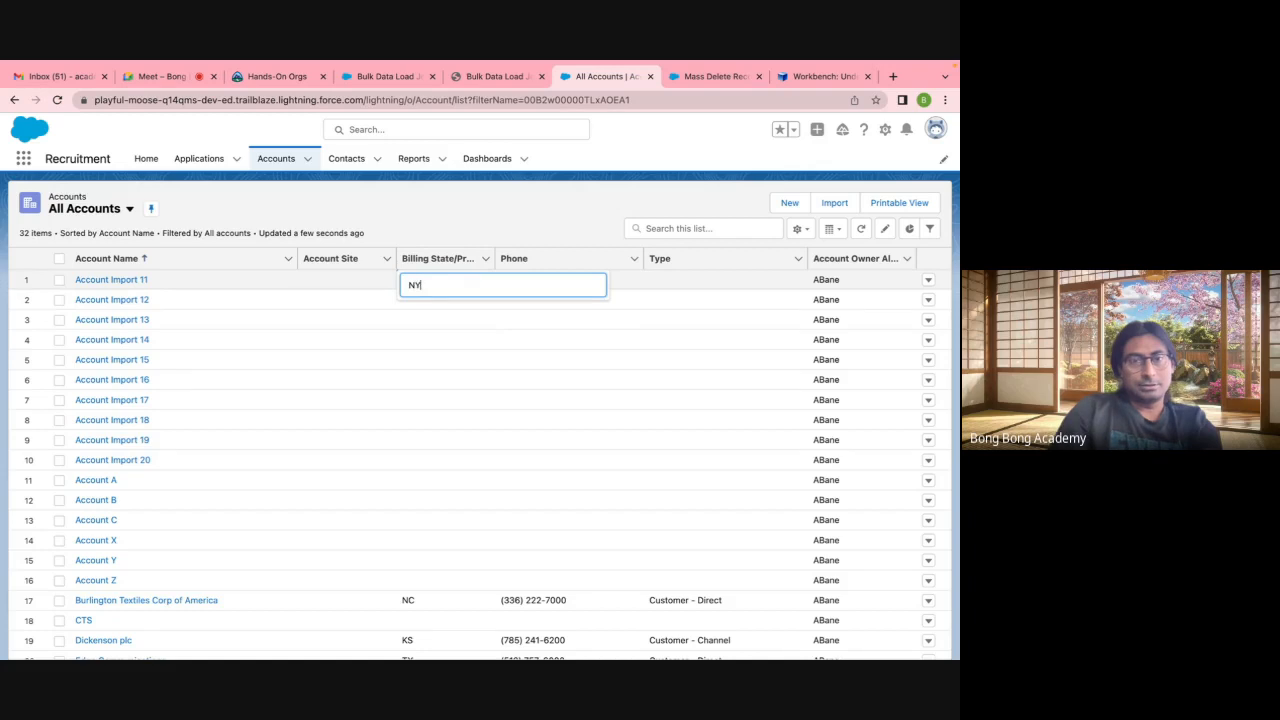
click(470, 300)
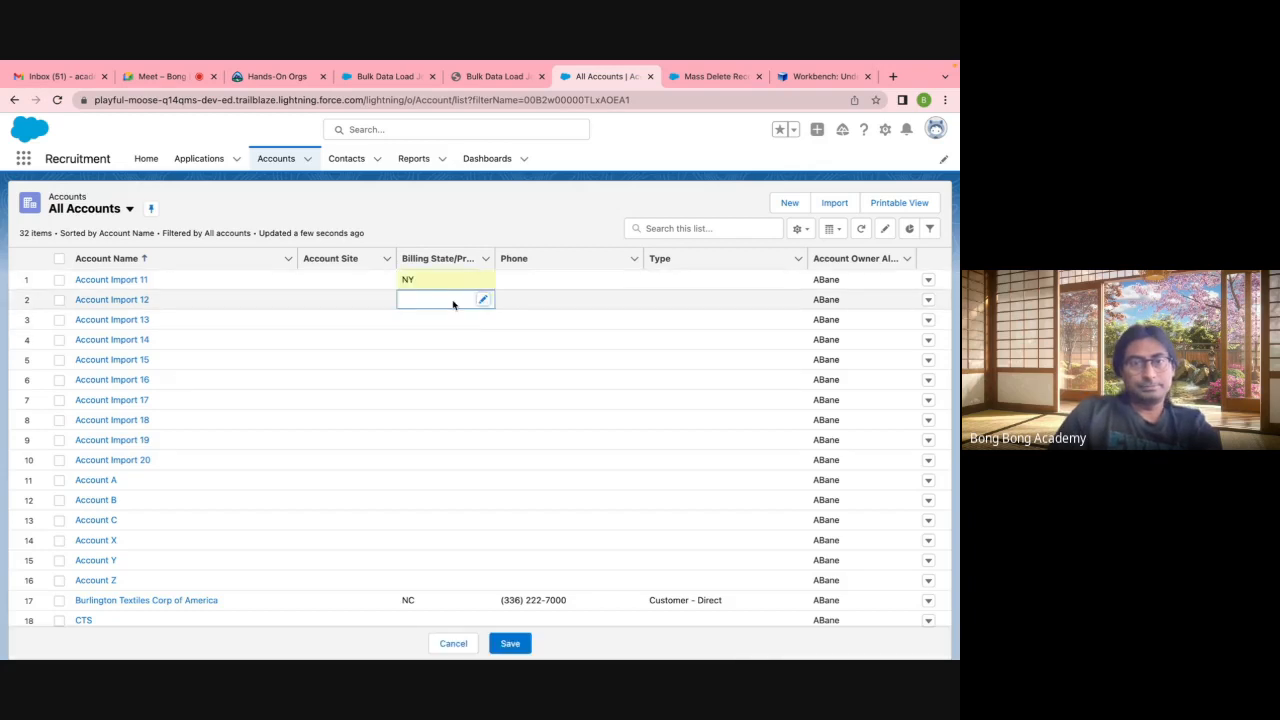
Step: Set Billing State NY on Account Import 12 through 15 and save all five edits
double_click(437, 302)
text(NY)
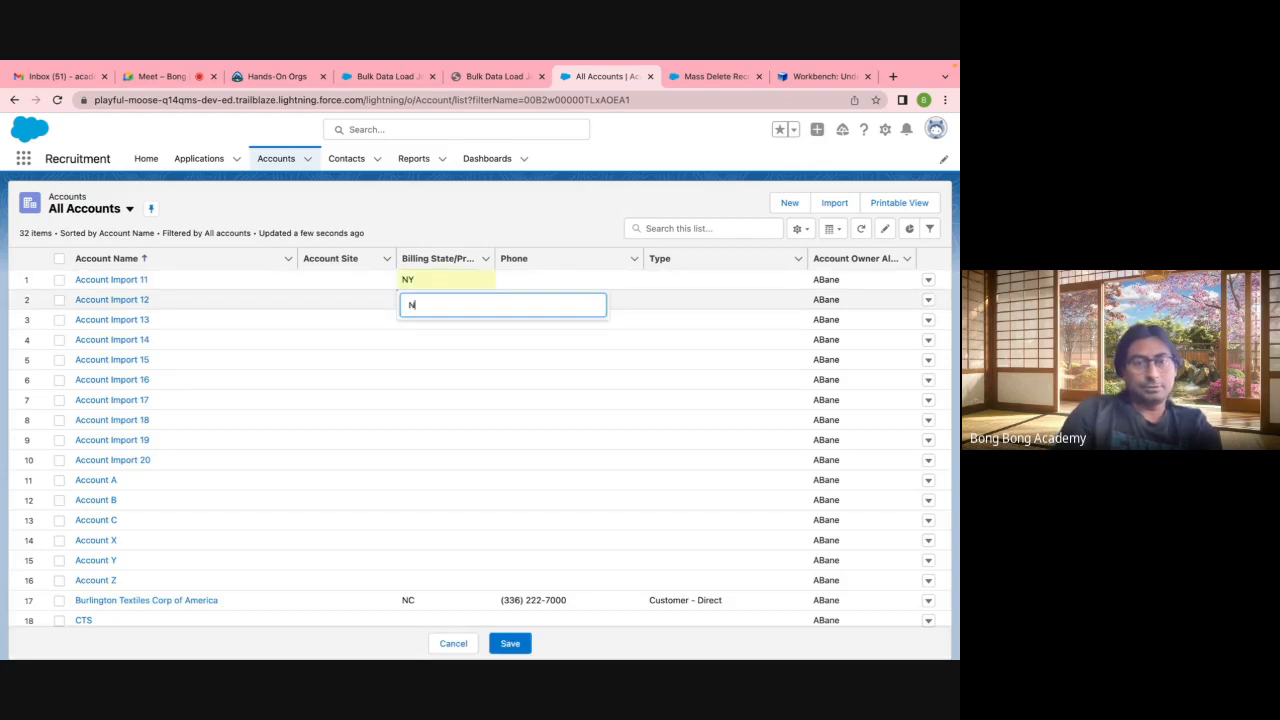
click(418, 338)
double_click(411, 322)
text(NY)
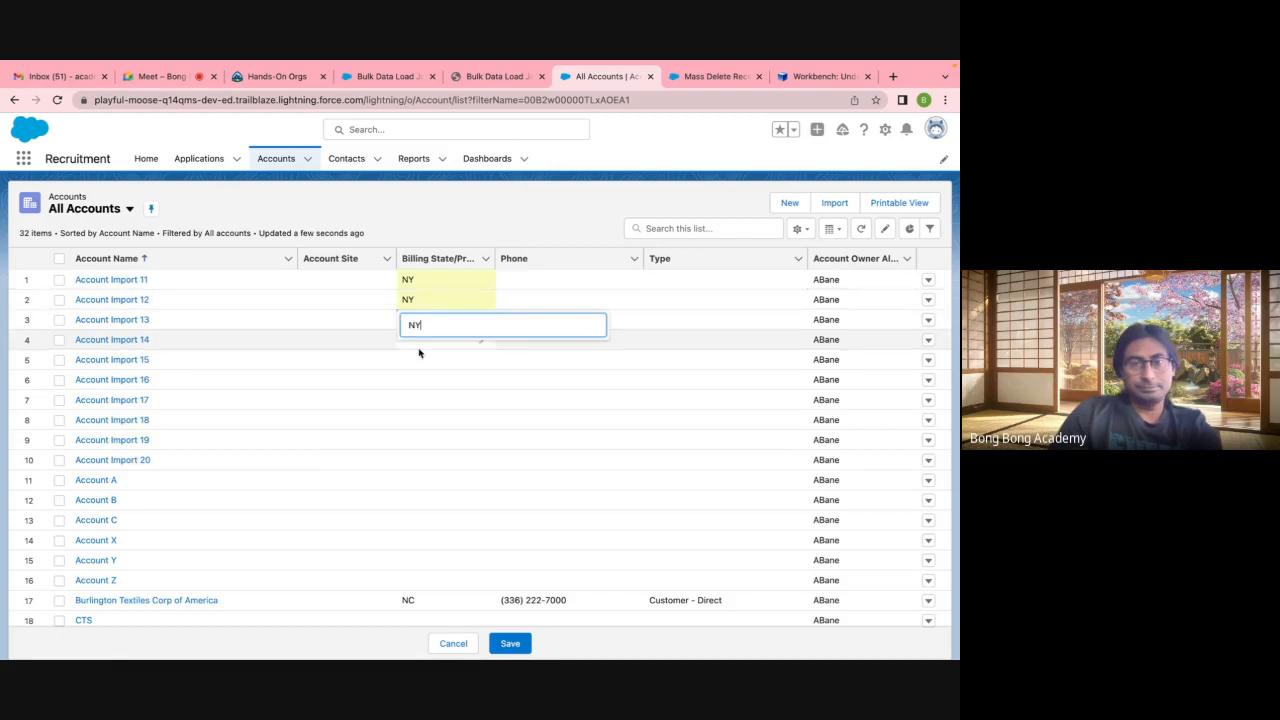
click(415, 342)
double_click(412, 341)
text(NY)
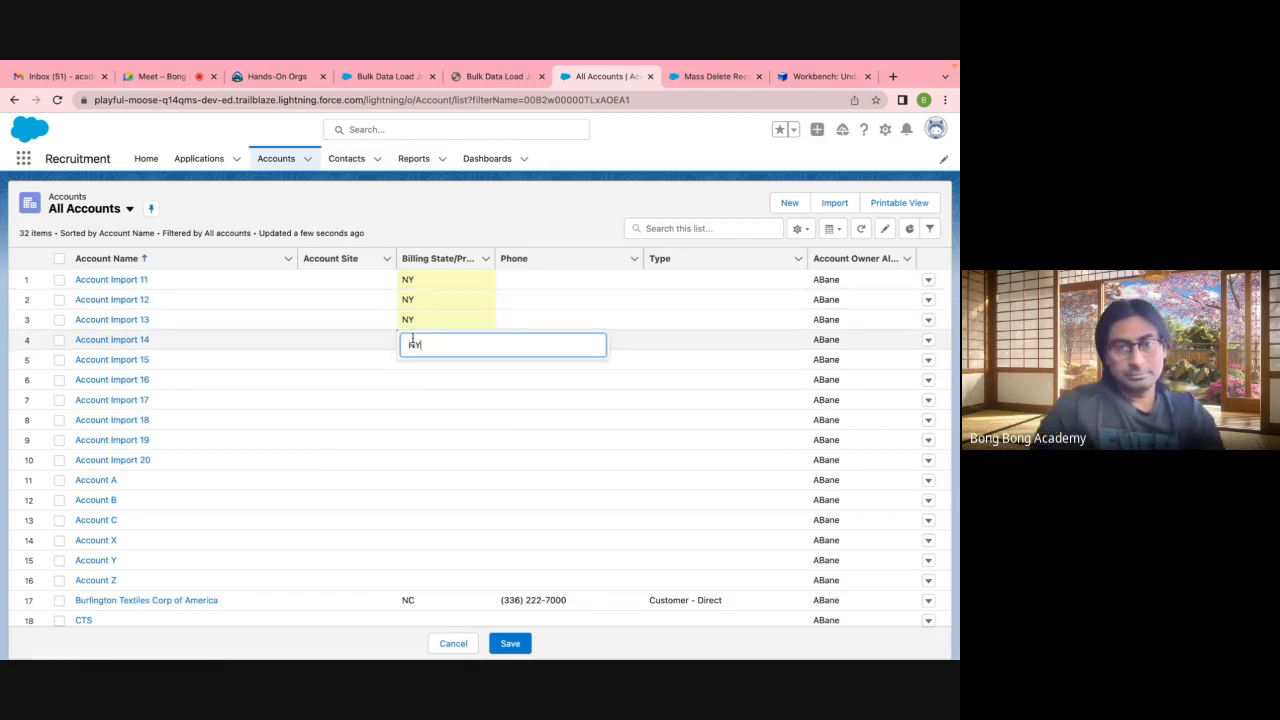
click(420, 370)
double_click(418, 362)
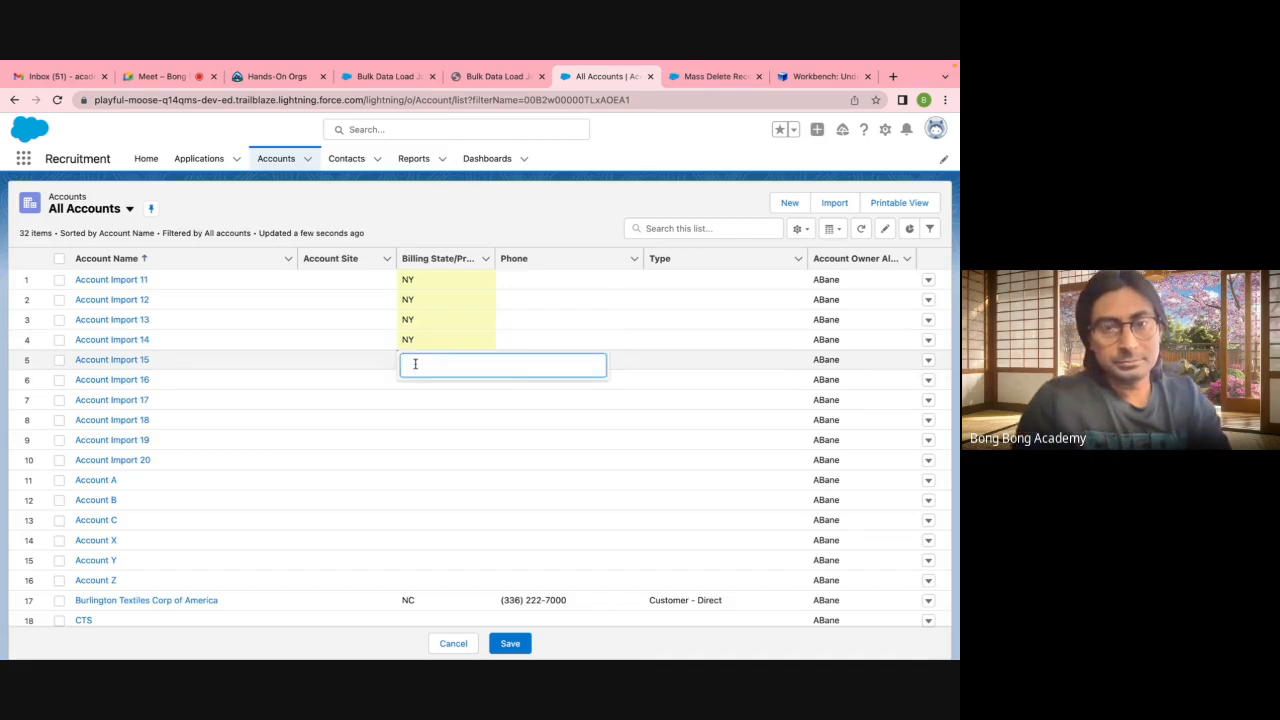
text(NY)
click(512, 644)
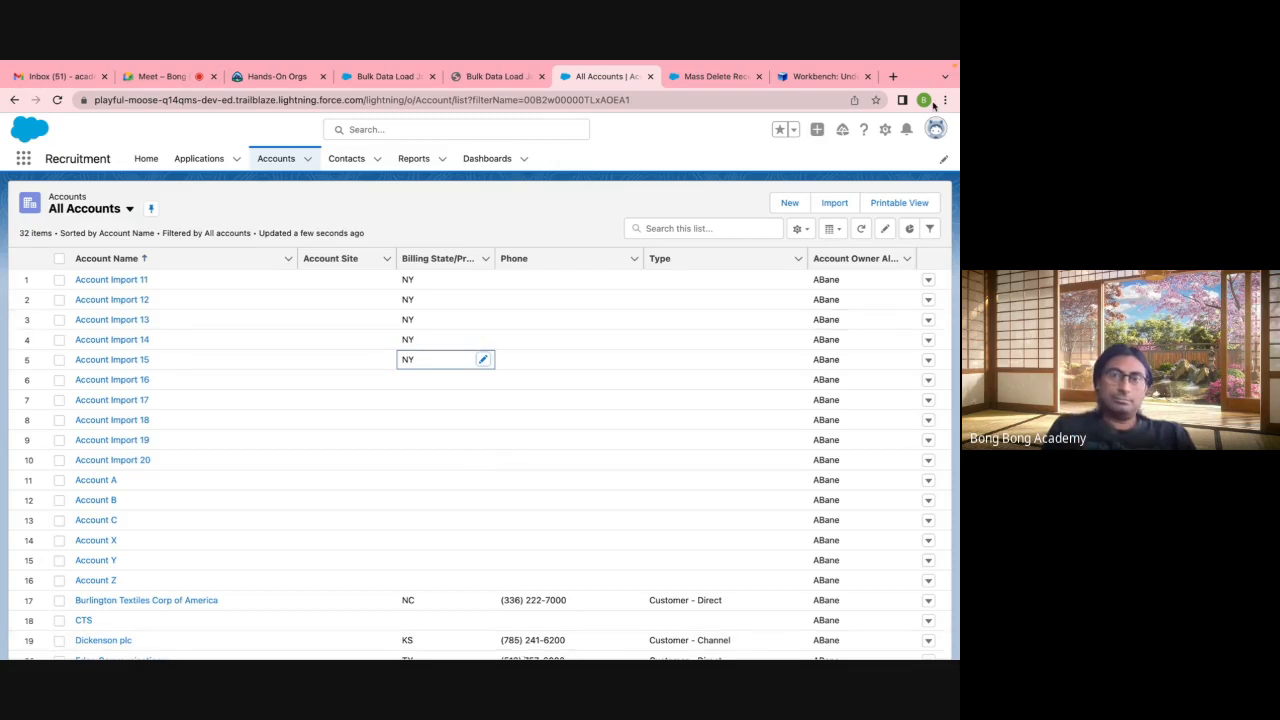
Step: Review the Workbench undelete results, Mass Delete page and All Accounts, then go to Google Meet
click(822, 76)
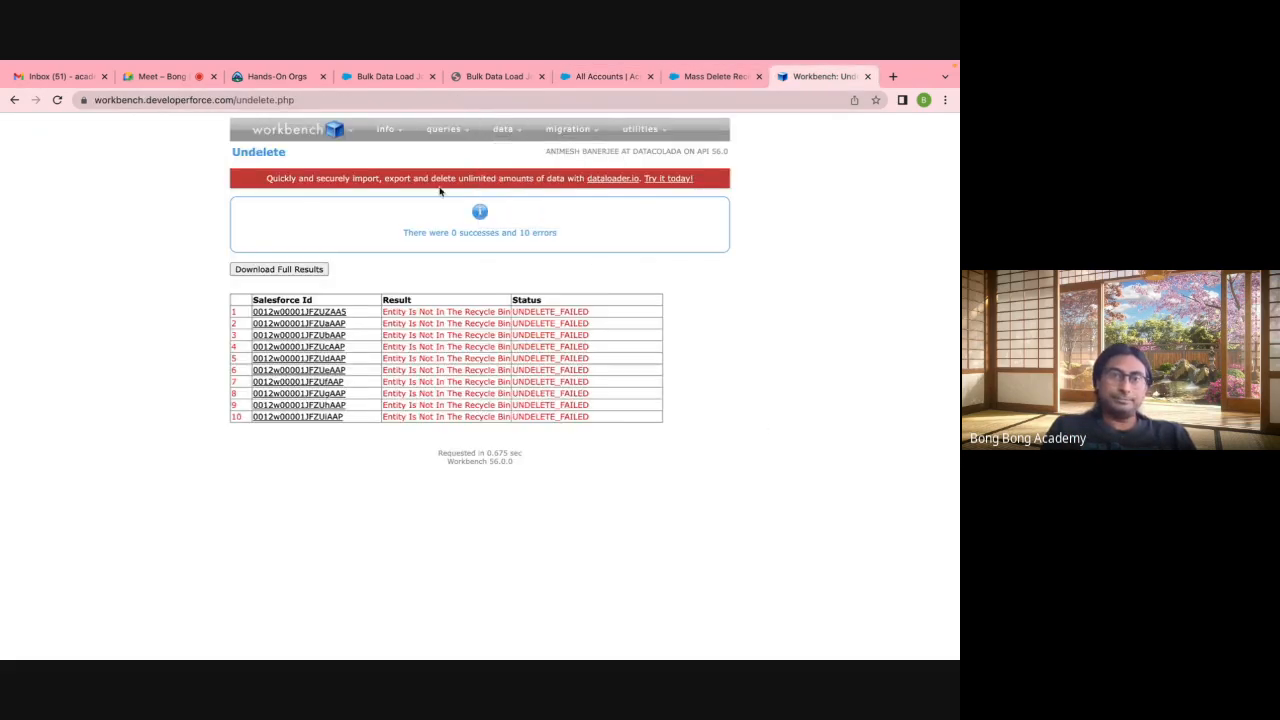
click(705, 82)
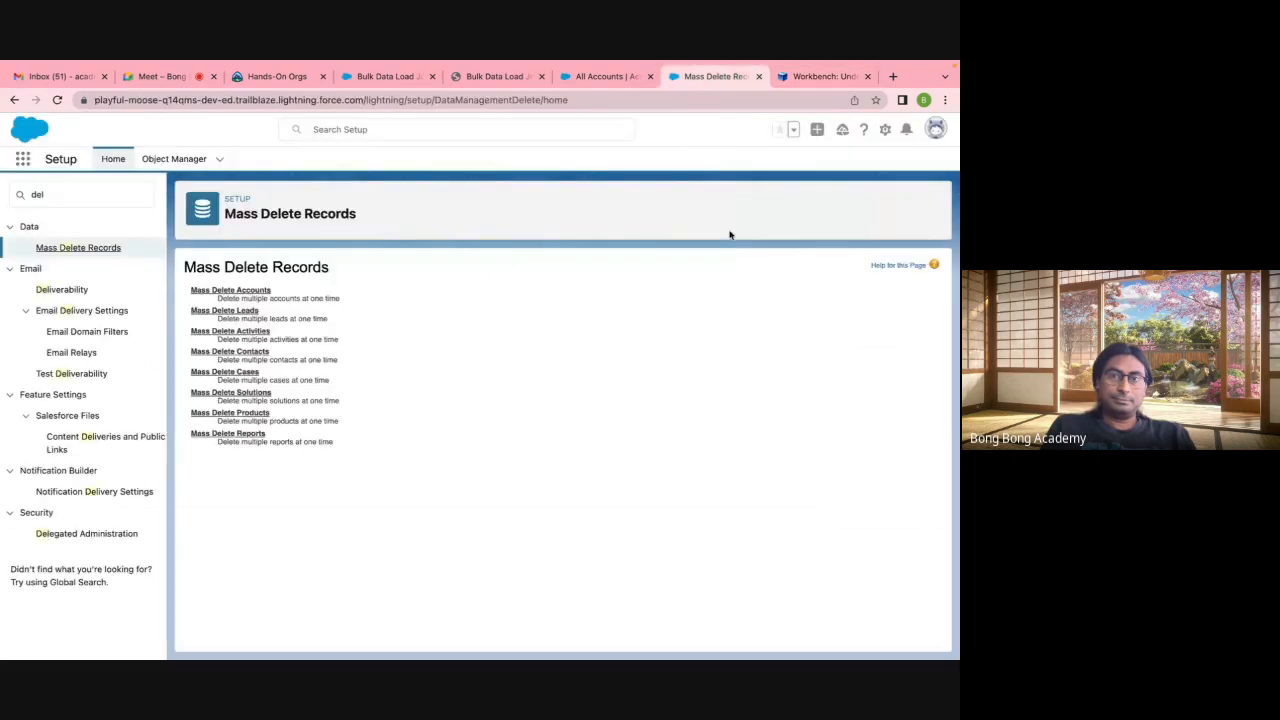
click(797, 78)
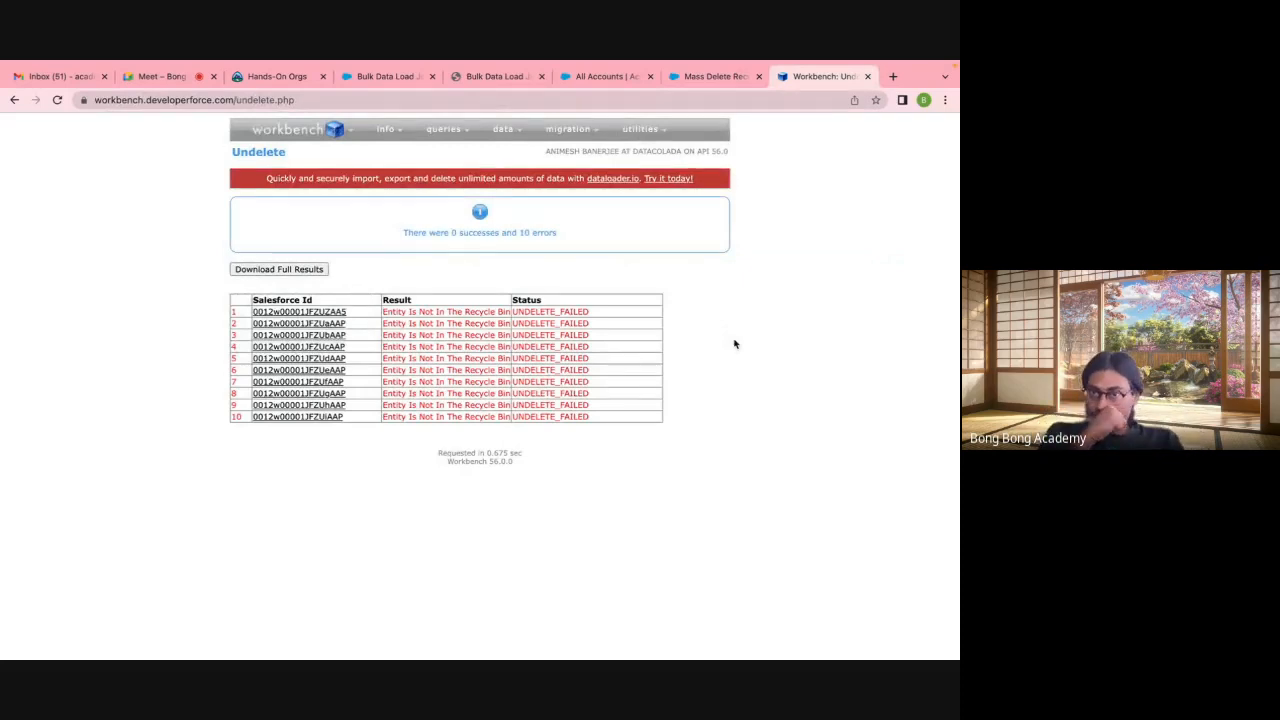
click(714, 78)
click(612, 77)
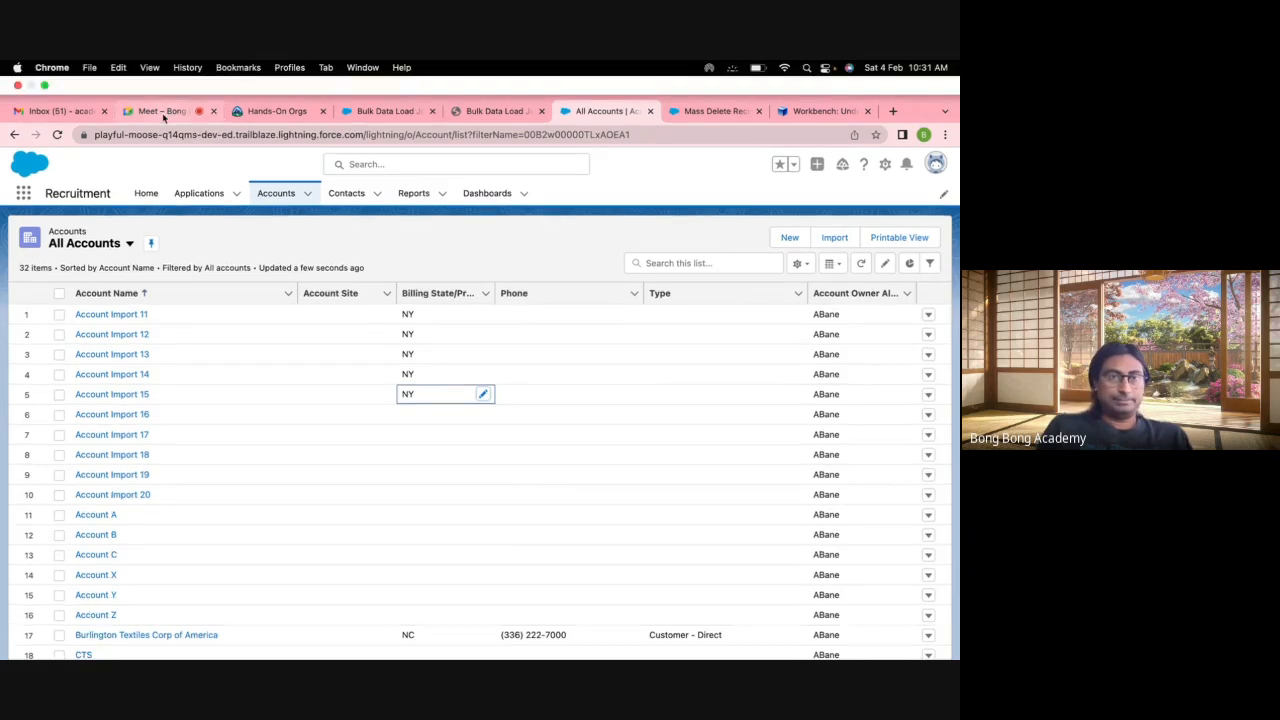
click(162, 76)
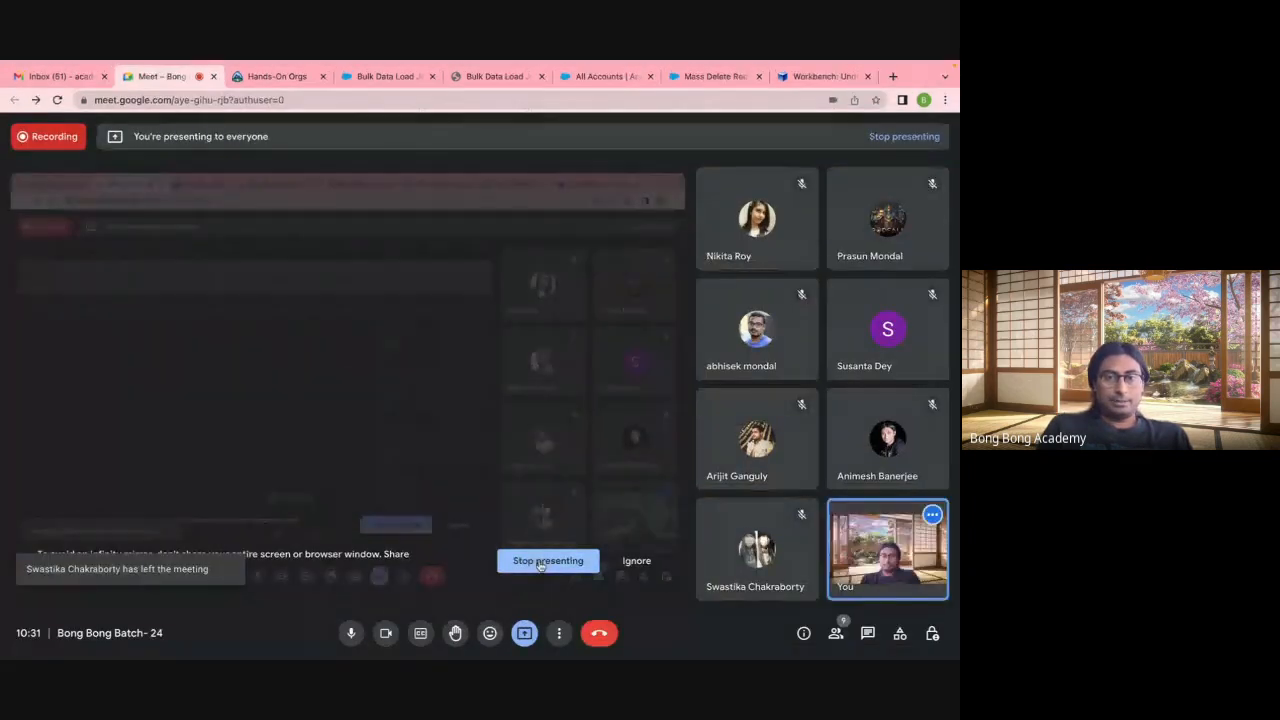